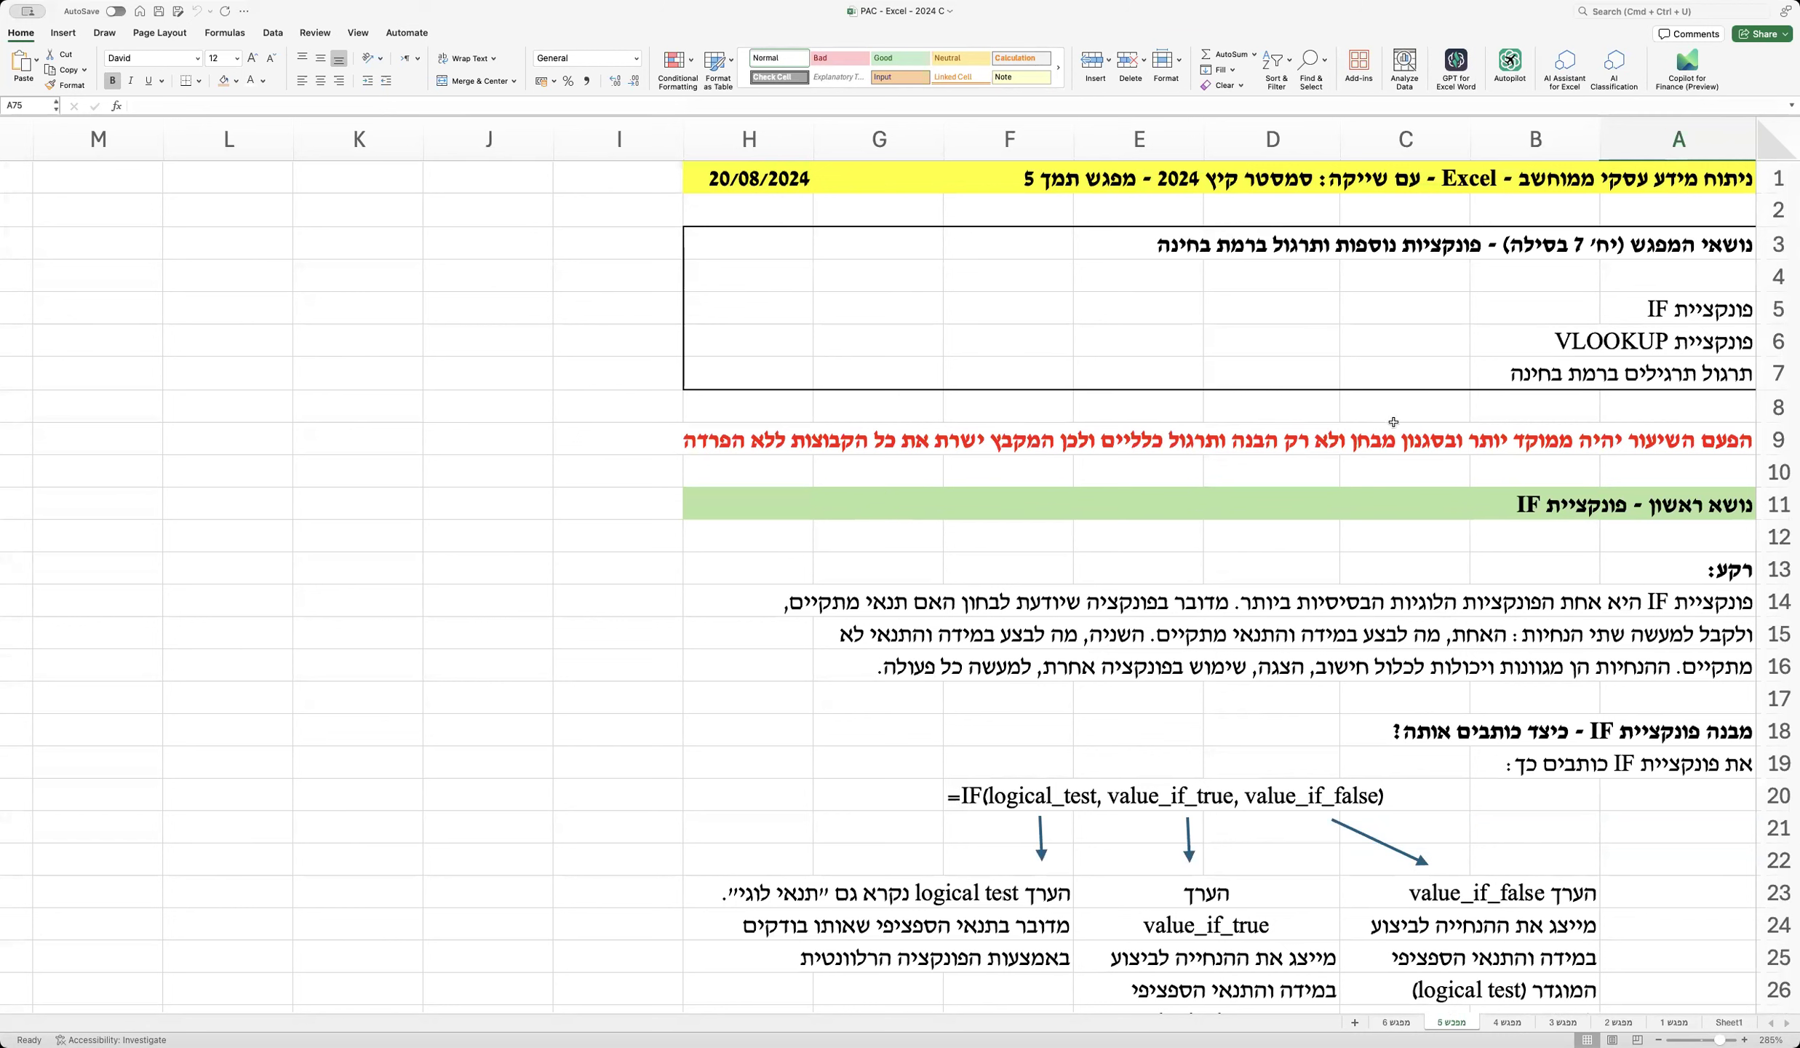
# Step: Look through the lesson sheet's topic list, IF and VLOOKUP explanations and exam structure, down to question 1
pyautogui.moveTo(1683, 376); pyautogui.dragTo(1230, 376)
pyautogui.click(1254, 483)
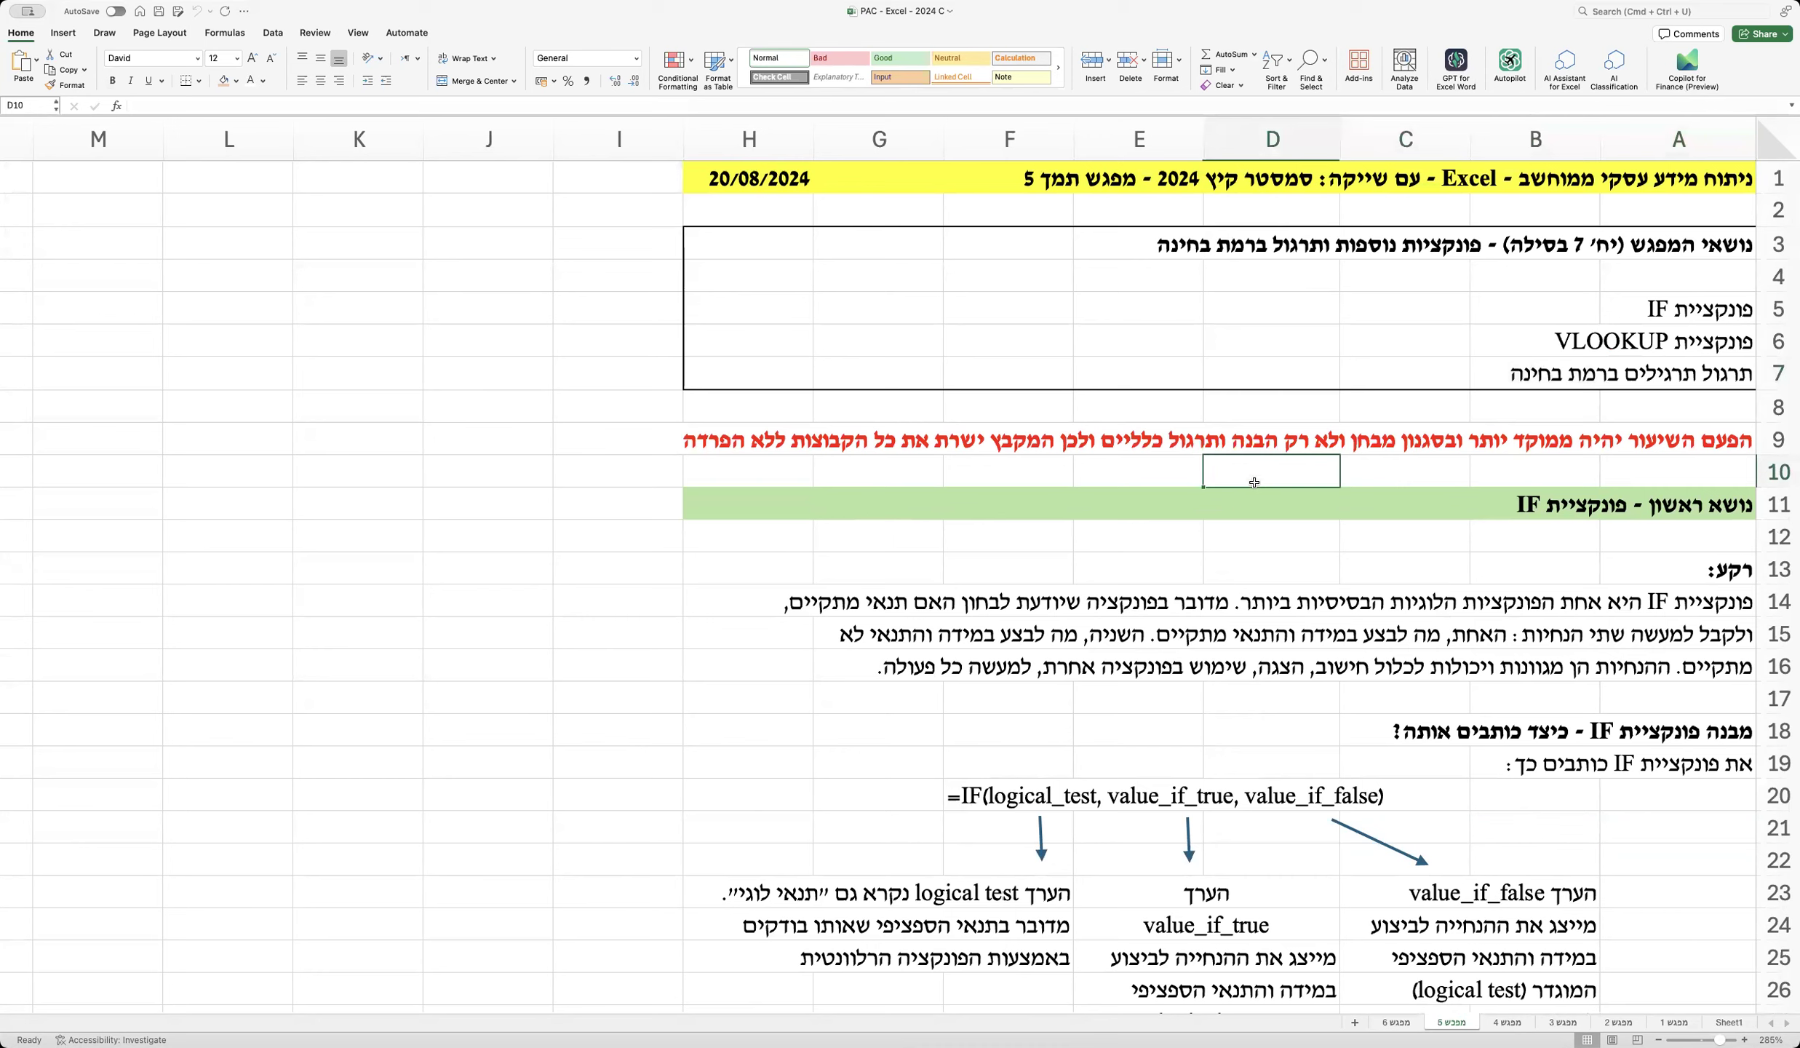
pyautogui.click(1266, 559)
pyautogui.scroll(-5, 1268, 556)
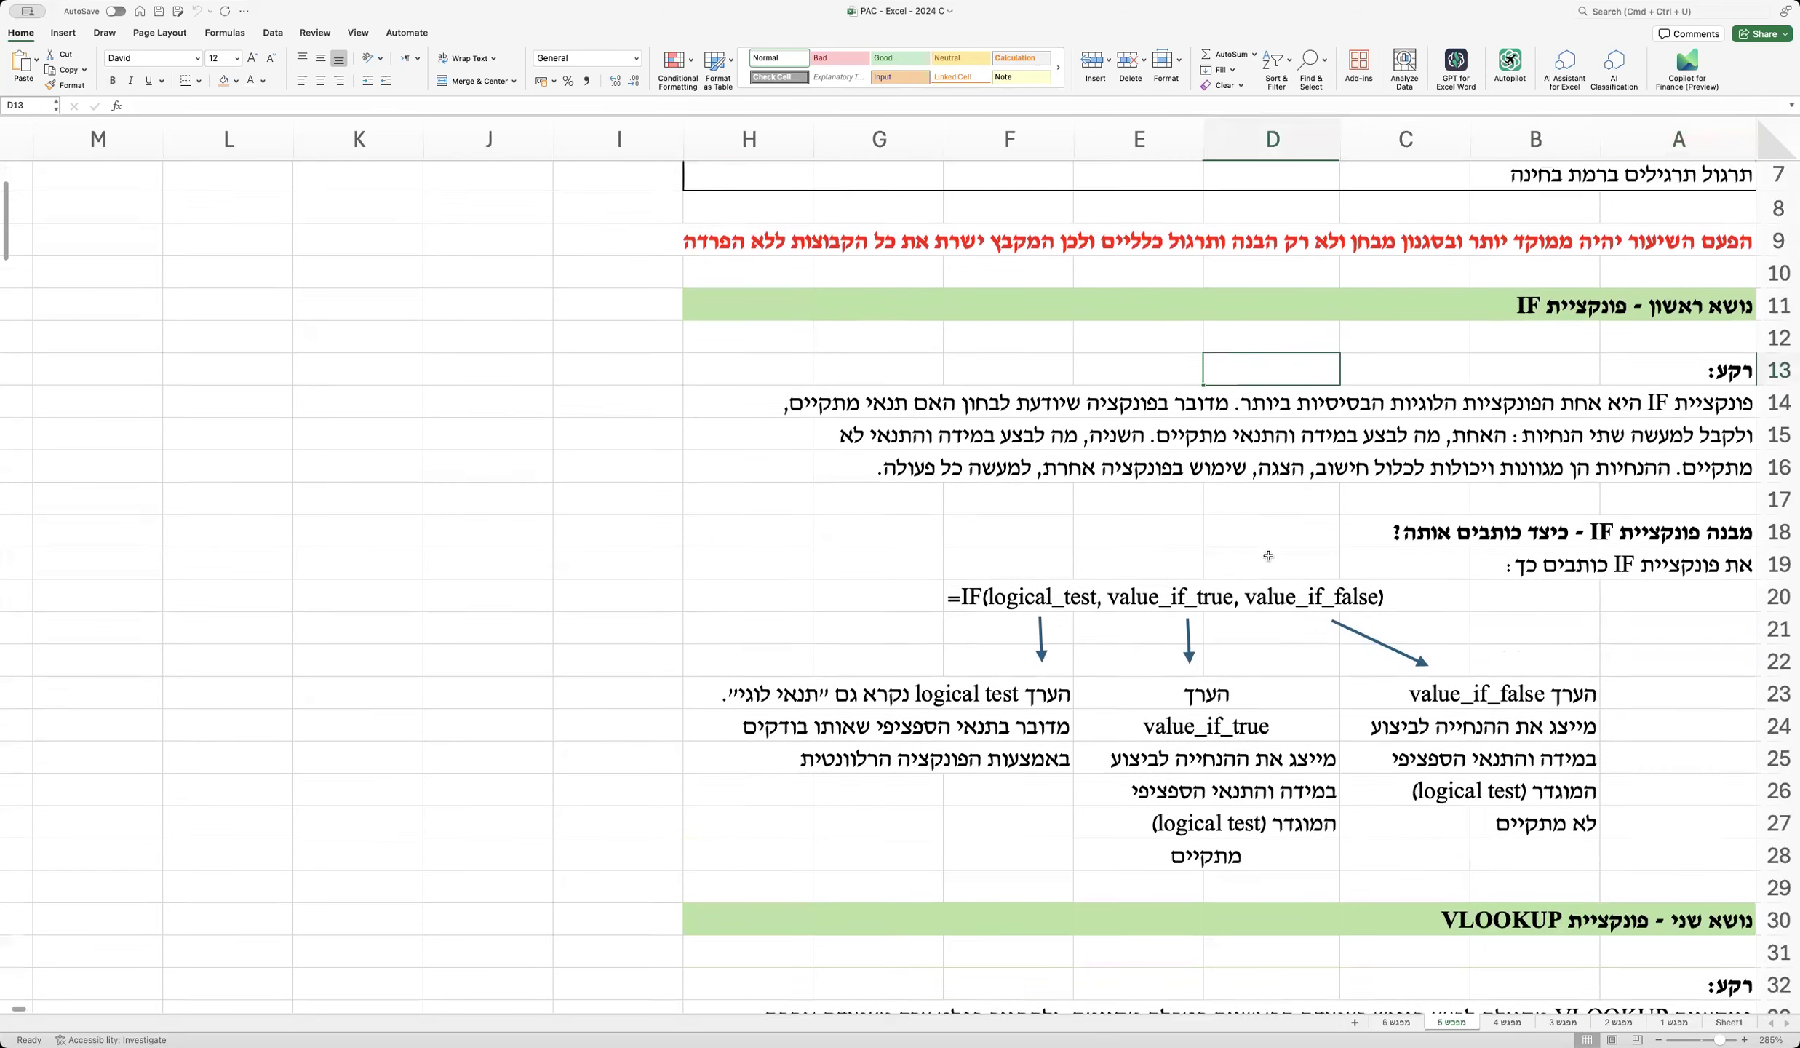
pyautogui.scroll(-6, 1268, 555)
pyautogui.scroll(10, 1268, 555)
pyautogui.scroll(-4, 1268, 553)
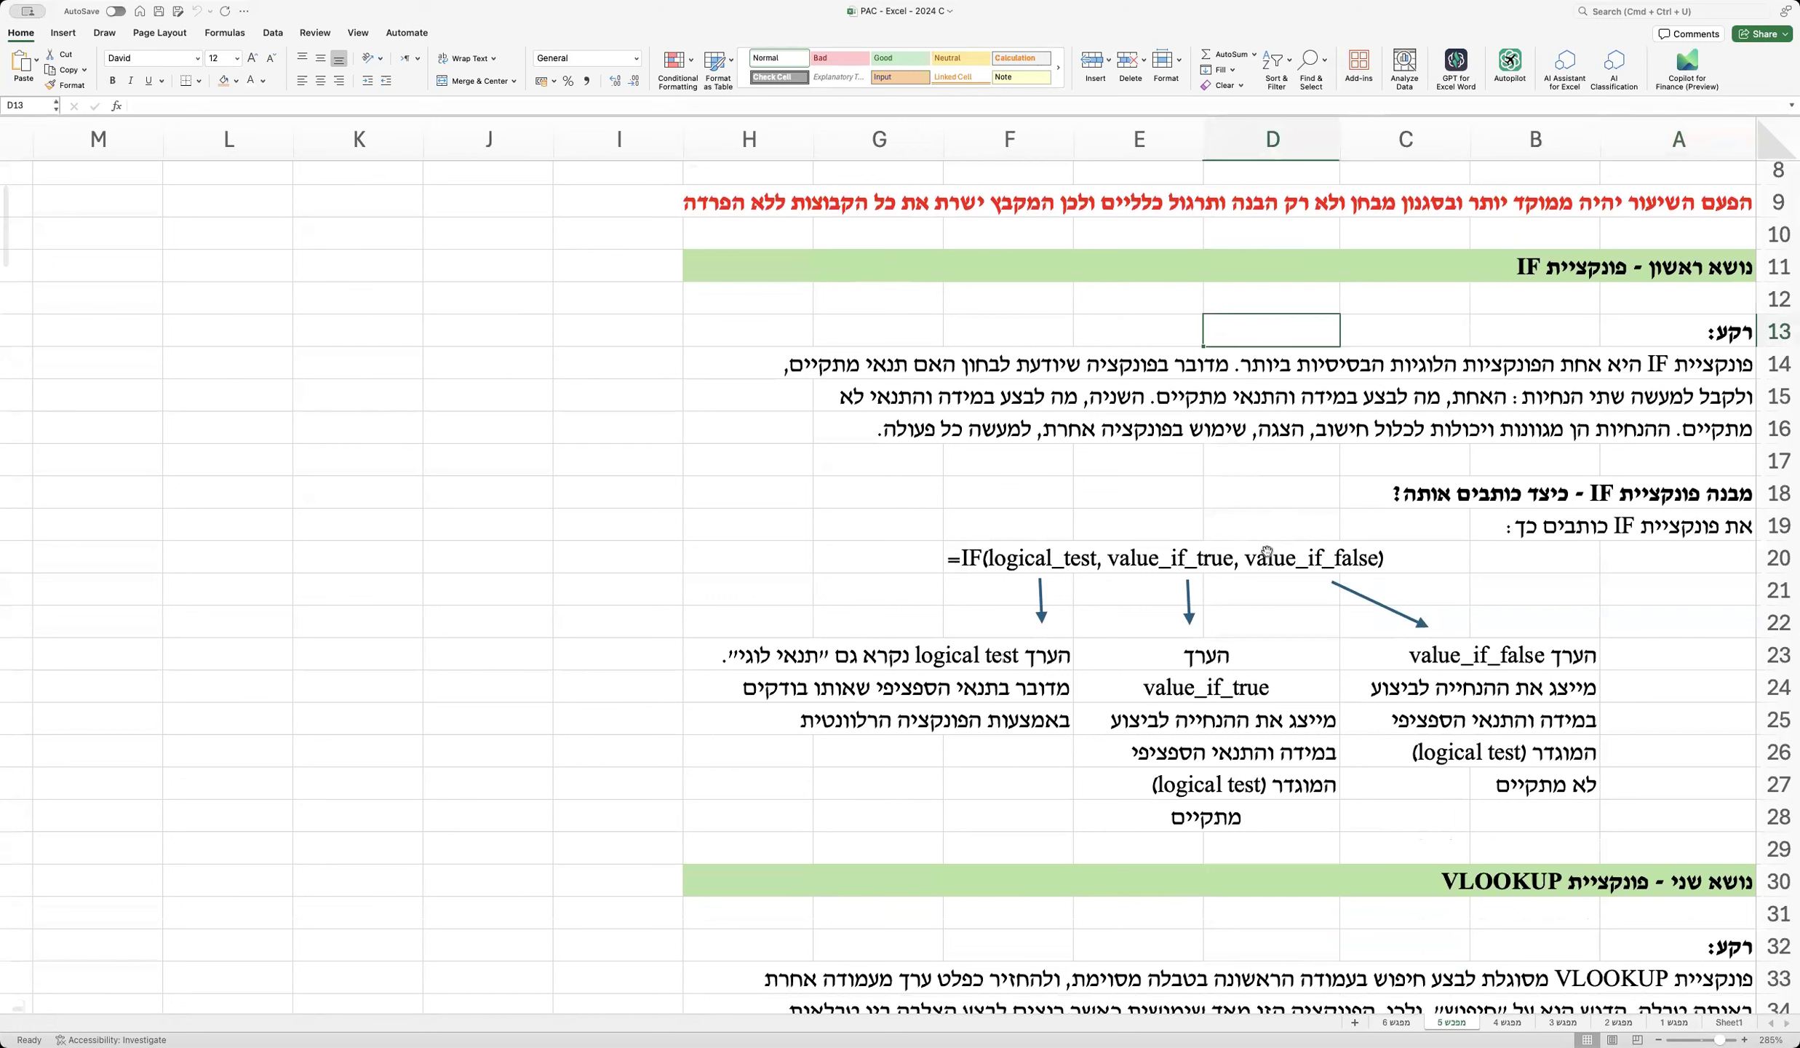
pyautogui.rightClick(1267, 553)
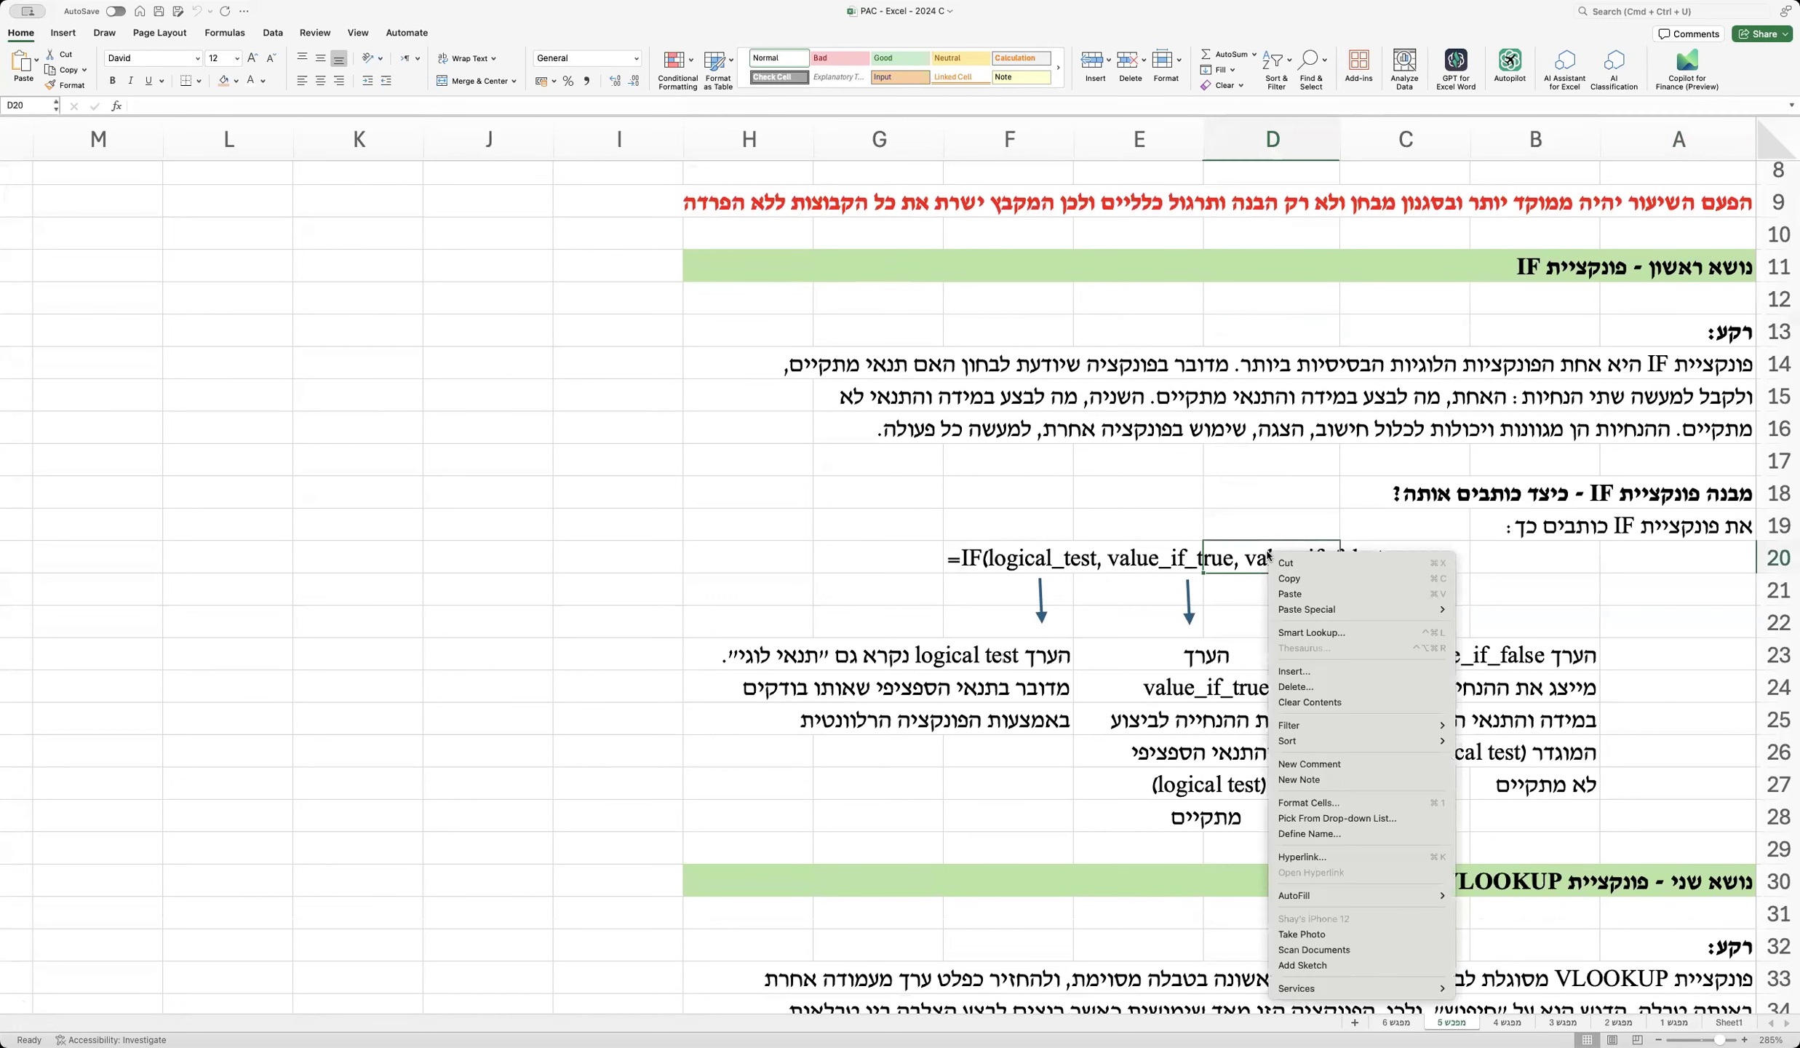
pyautogui.click(1262, 482)
pyautogui.click(1226, 493)
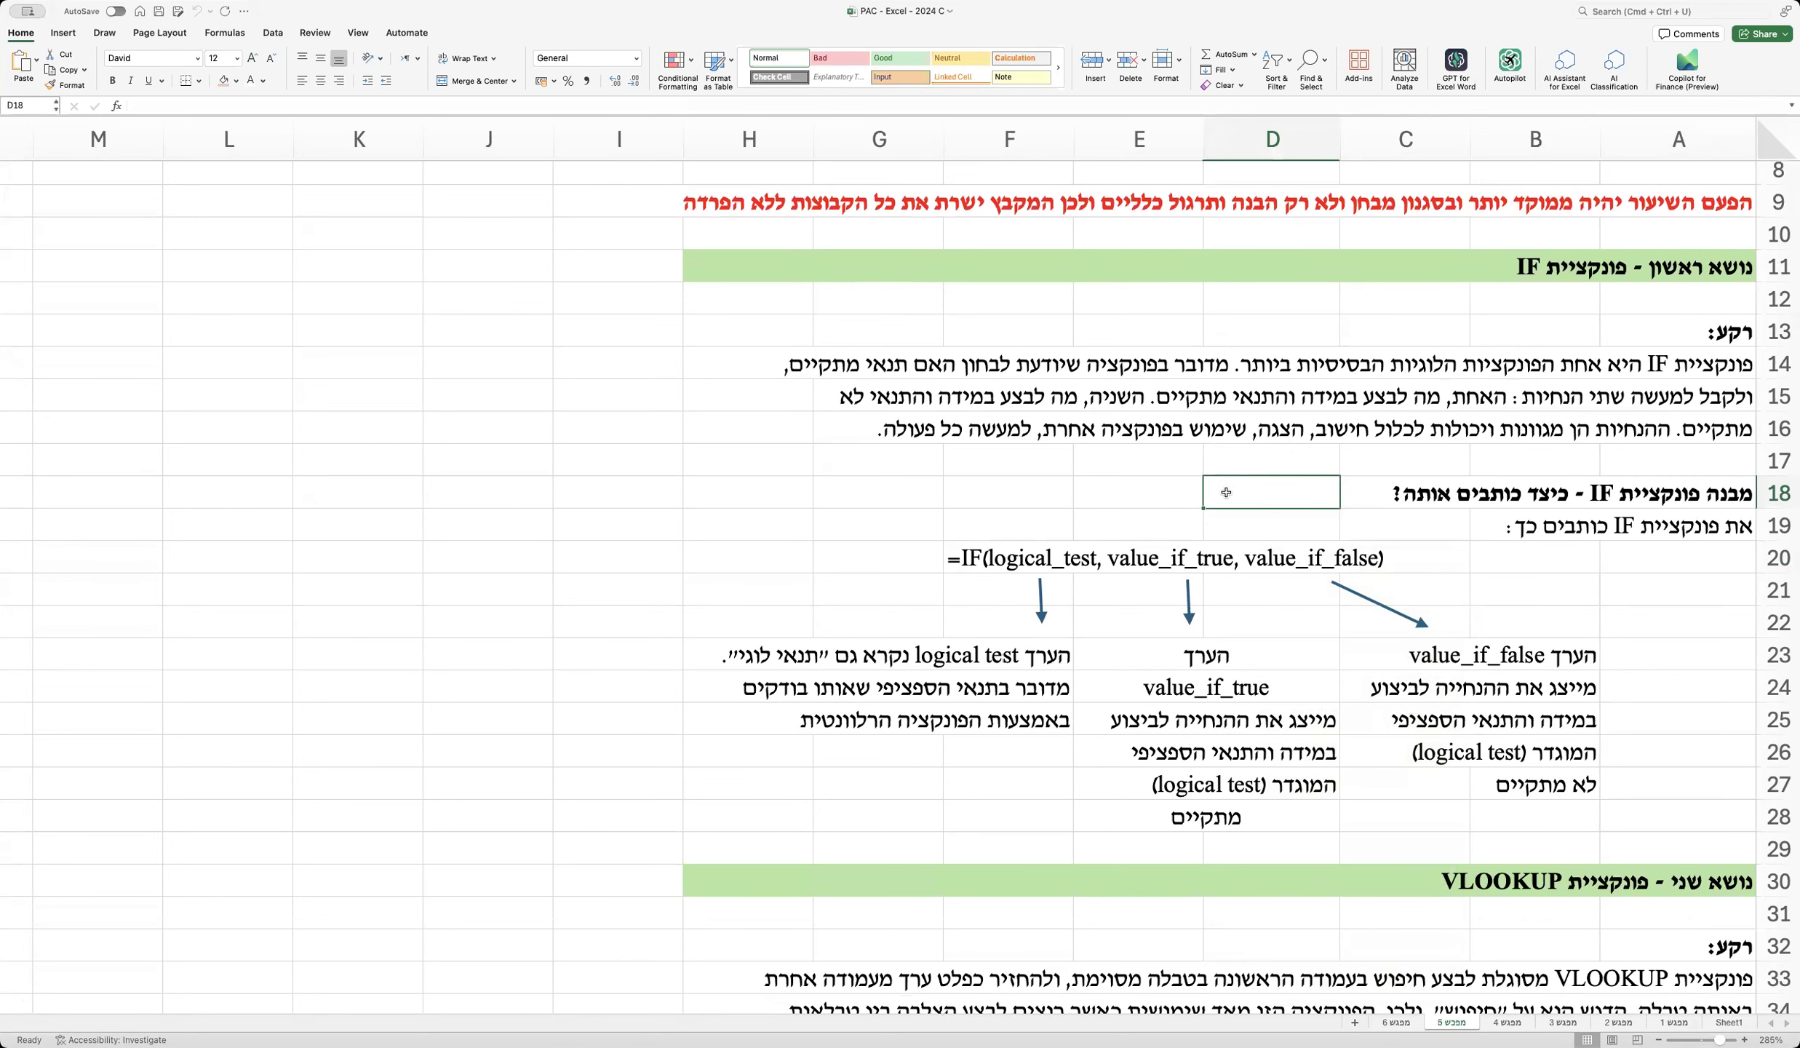
pyautogui.scroll(-5, 1226, 493)
pyautogui.scroll(-8, 1226, 493)
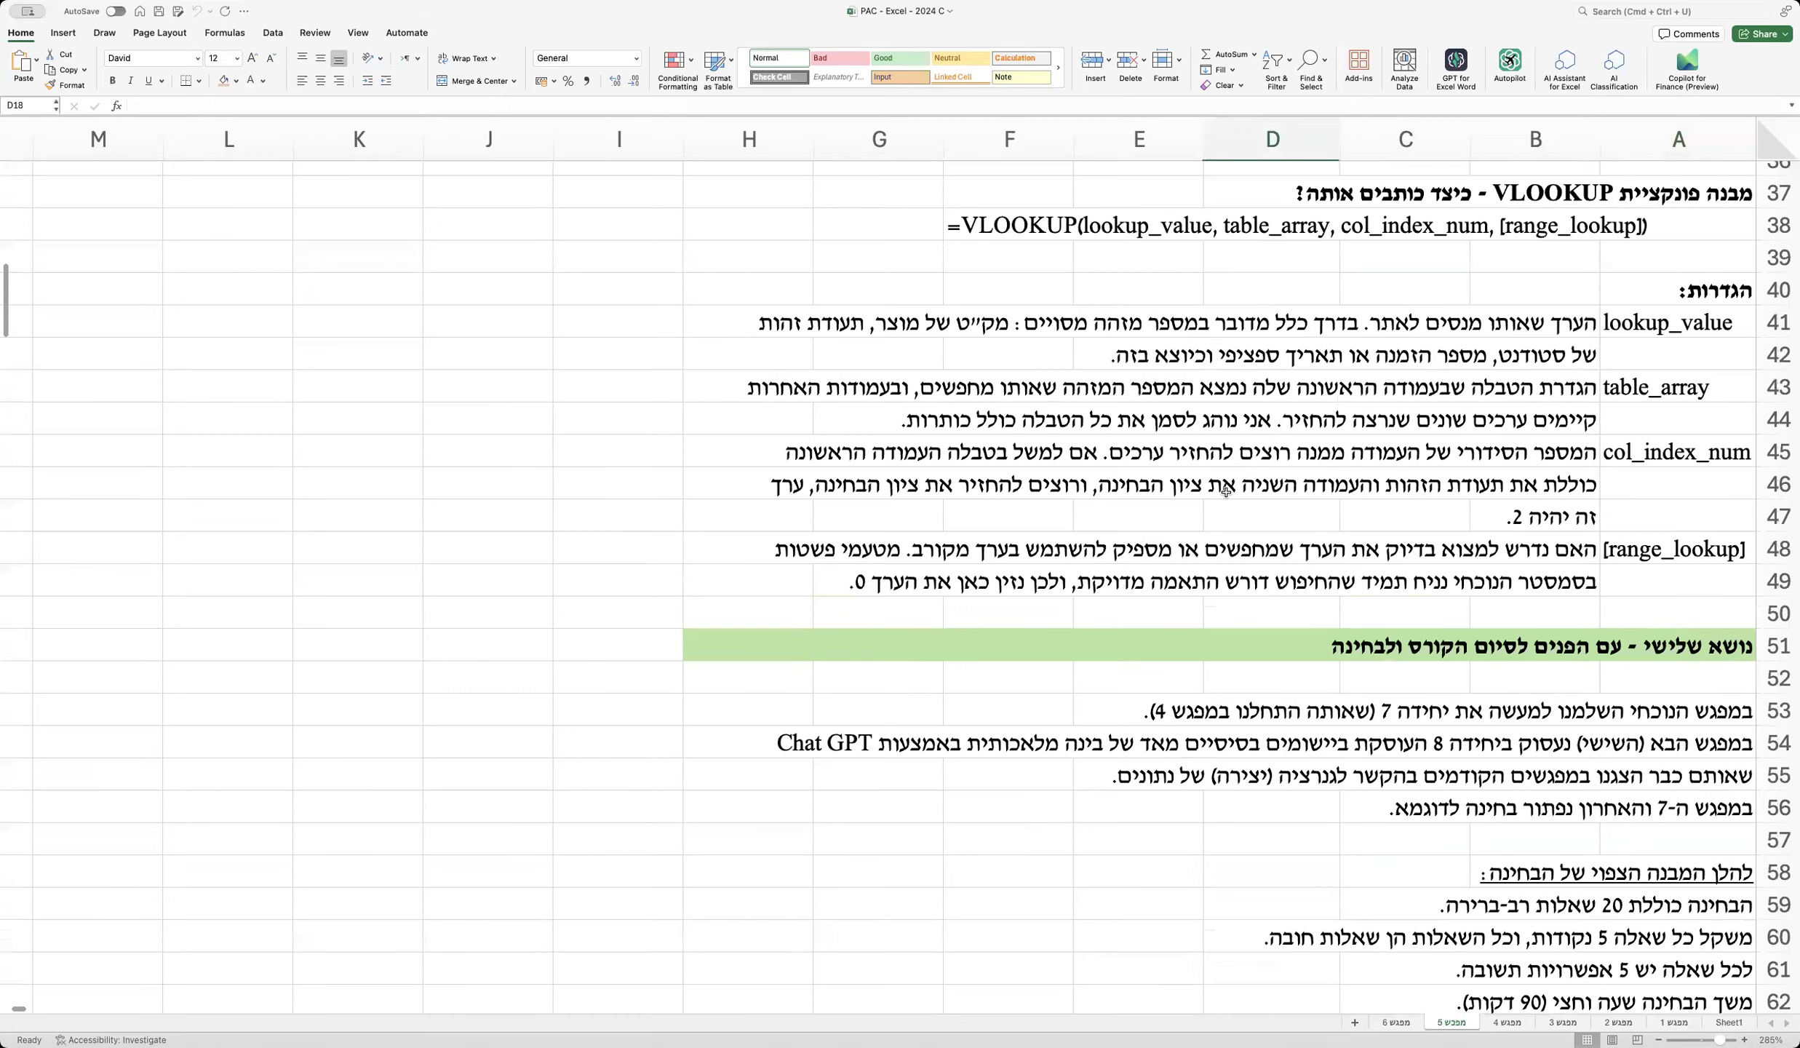
pyautogui.scroll(15, 1226, 493)
pyautogui.scroll(-10, 1649, 533)
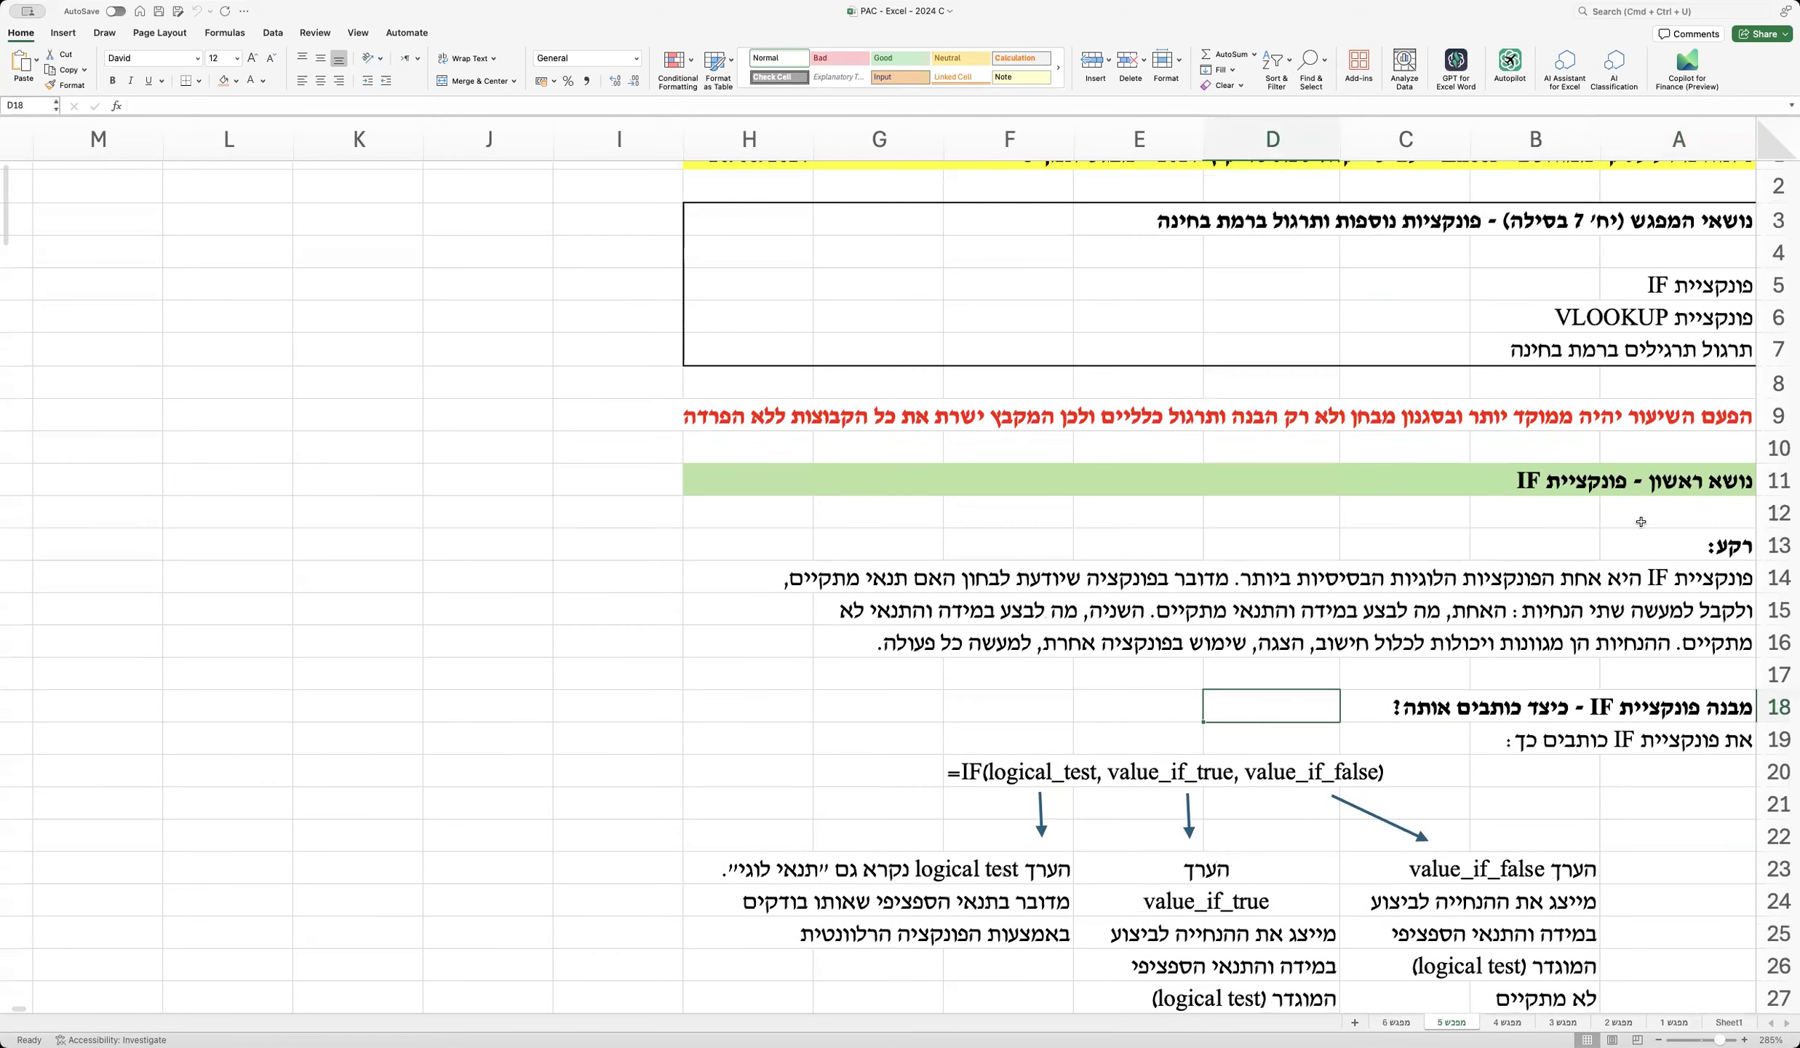
pyautogui.scroll(-5, 1641, 521)
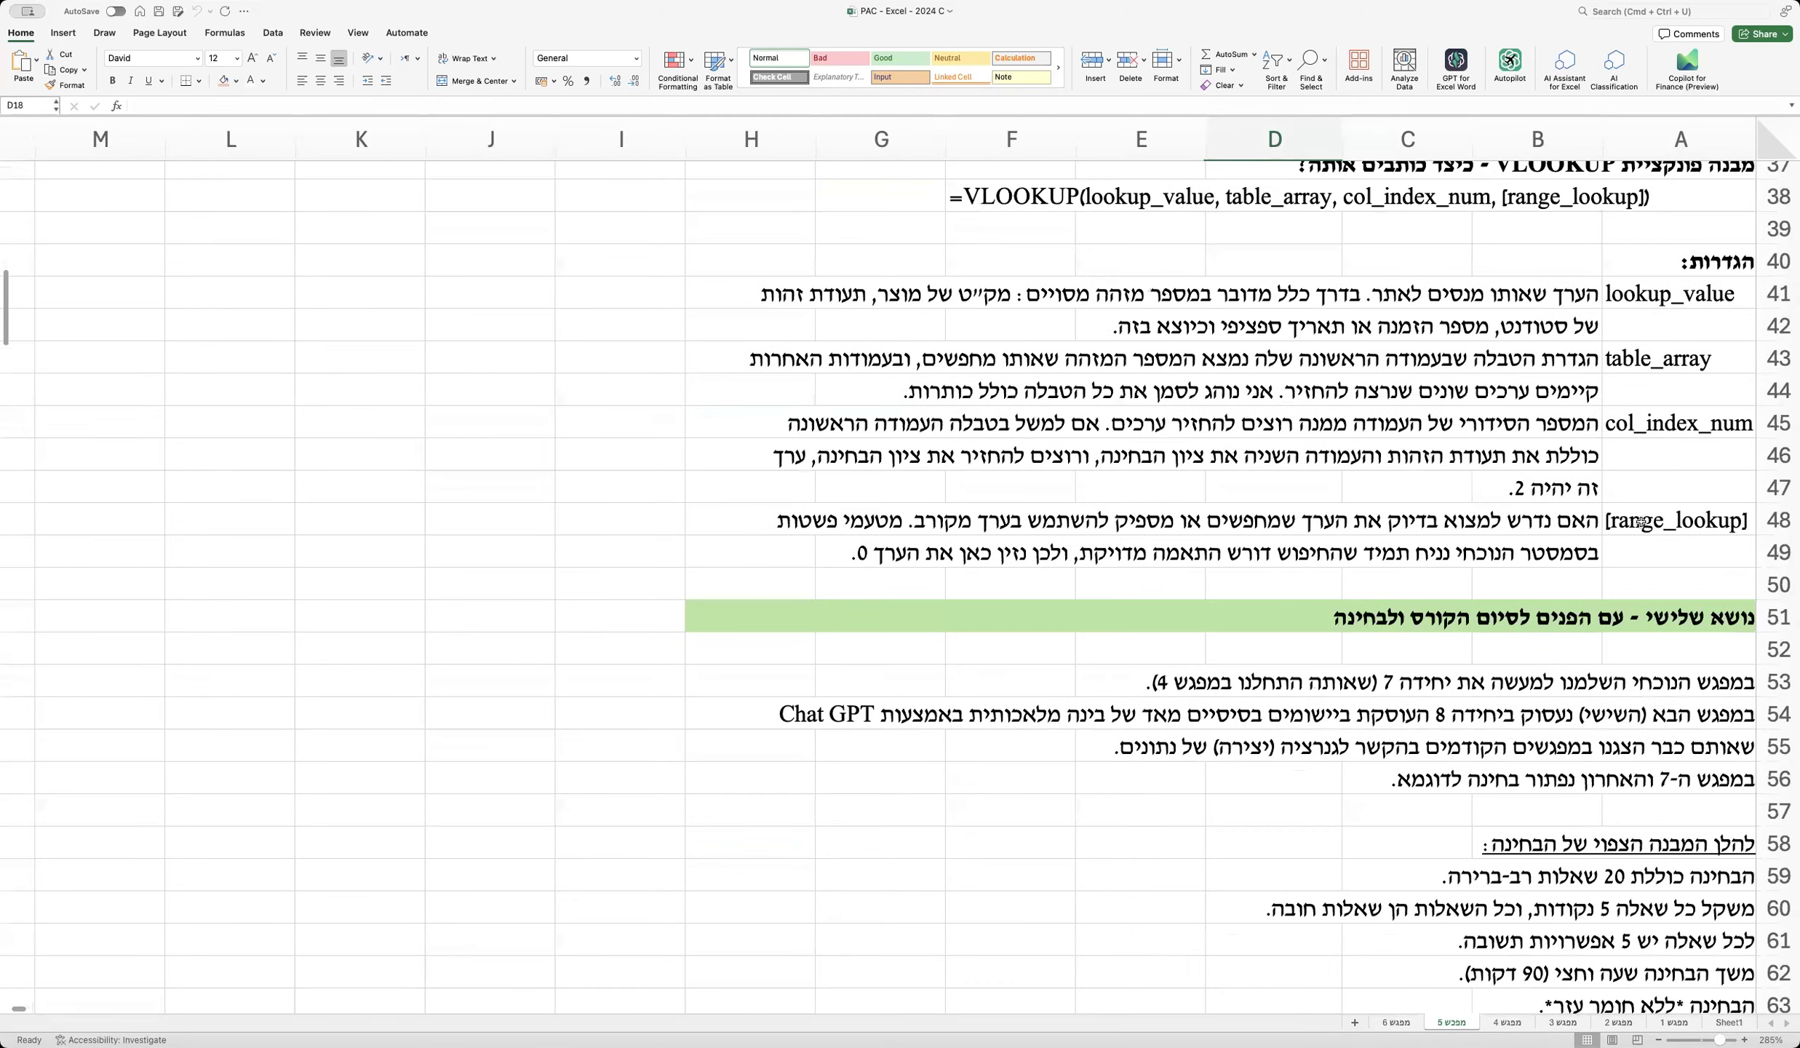
pyautogui.scroll(-17, 1641, 522)
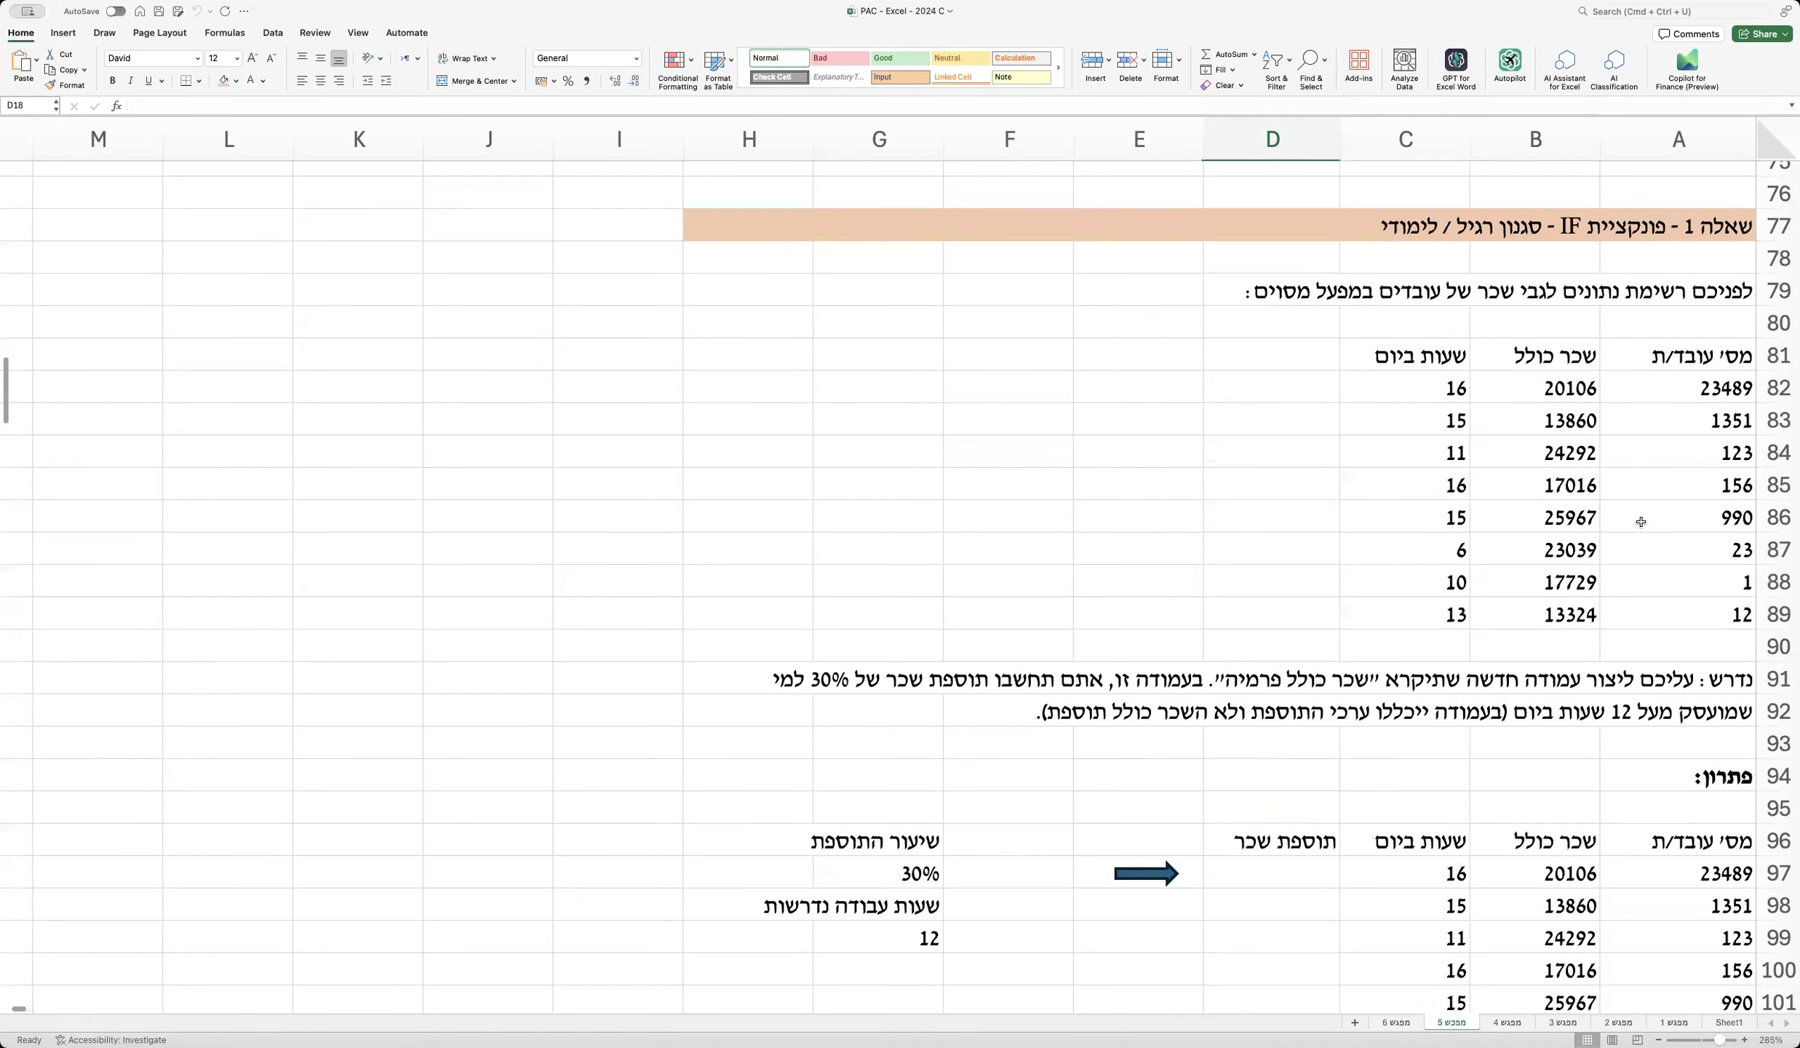
# Step: Examine question 1's employee number, total salary and daily hours columns, and the requirement text in rows 91 and 92
pyautogui.scroll(-1, 1641, 522)
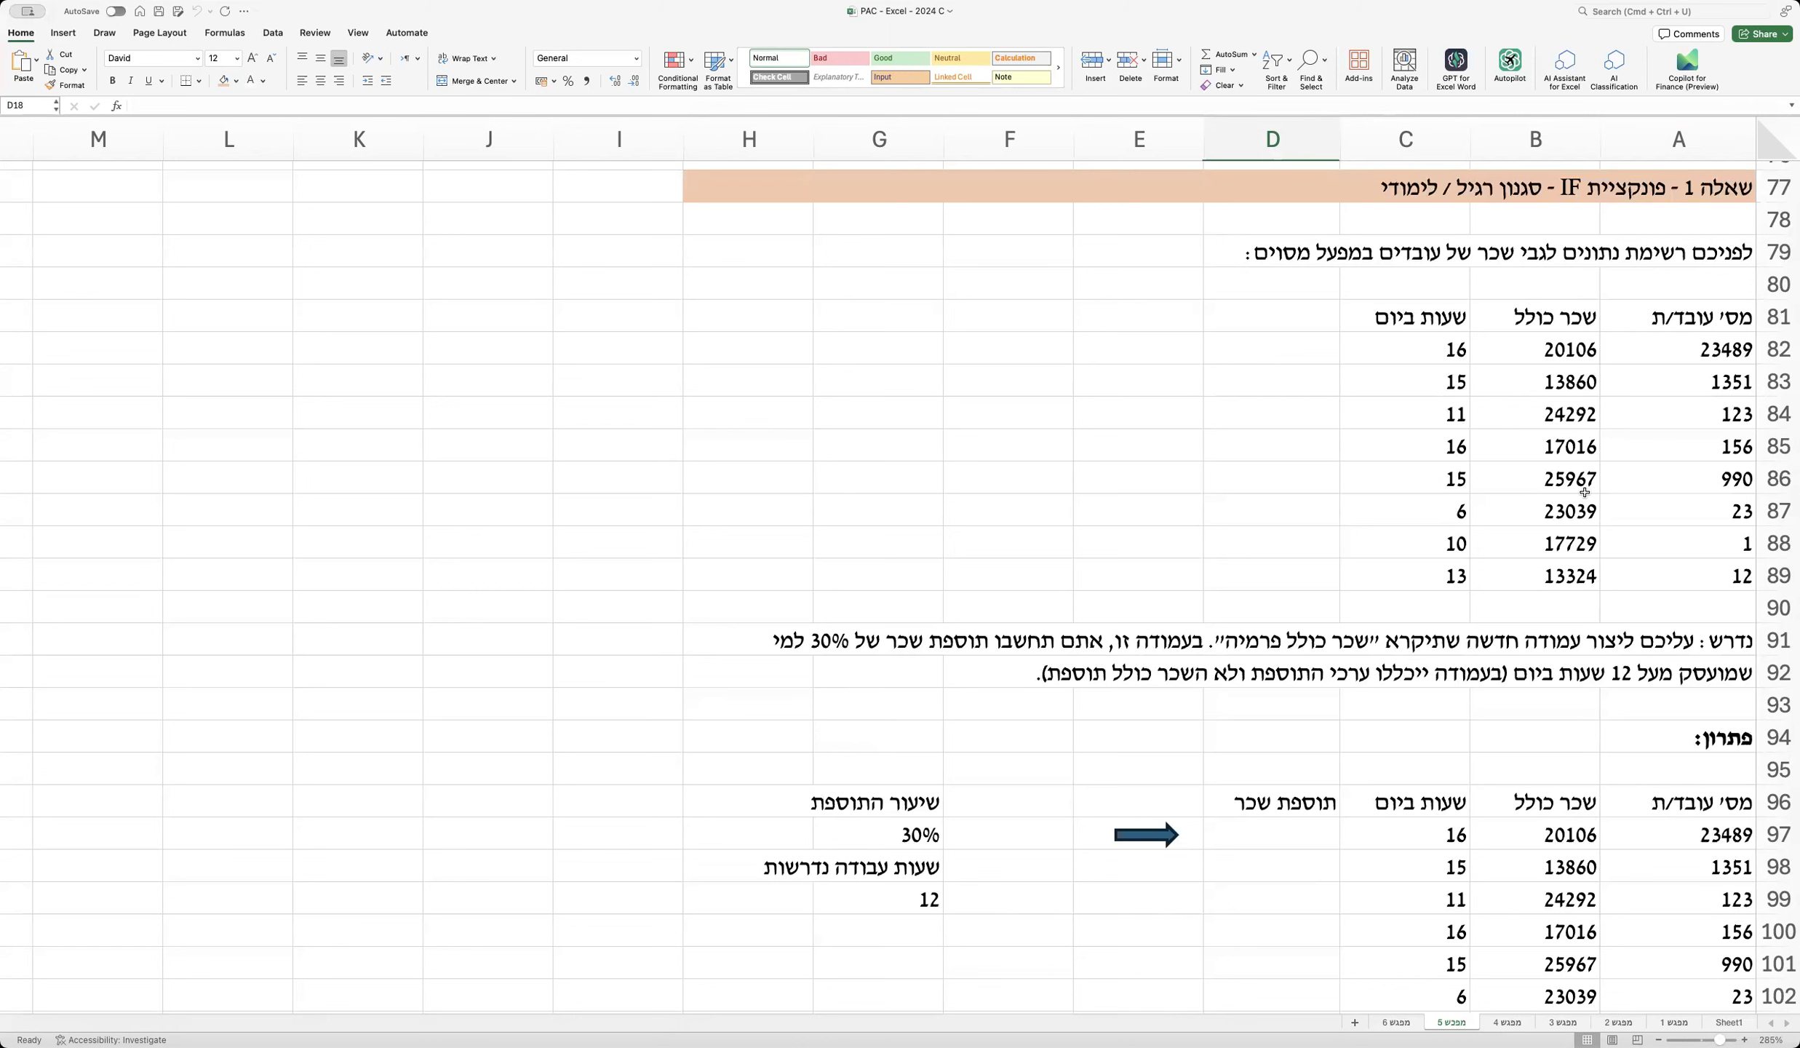
pyautogui.moveTo(1688, 329); pyautogui.dragTo(1673, 608)
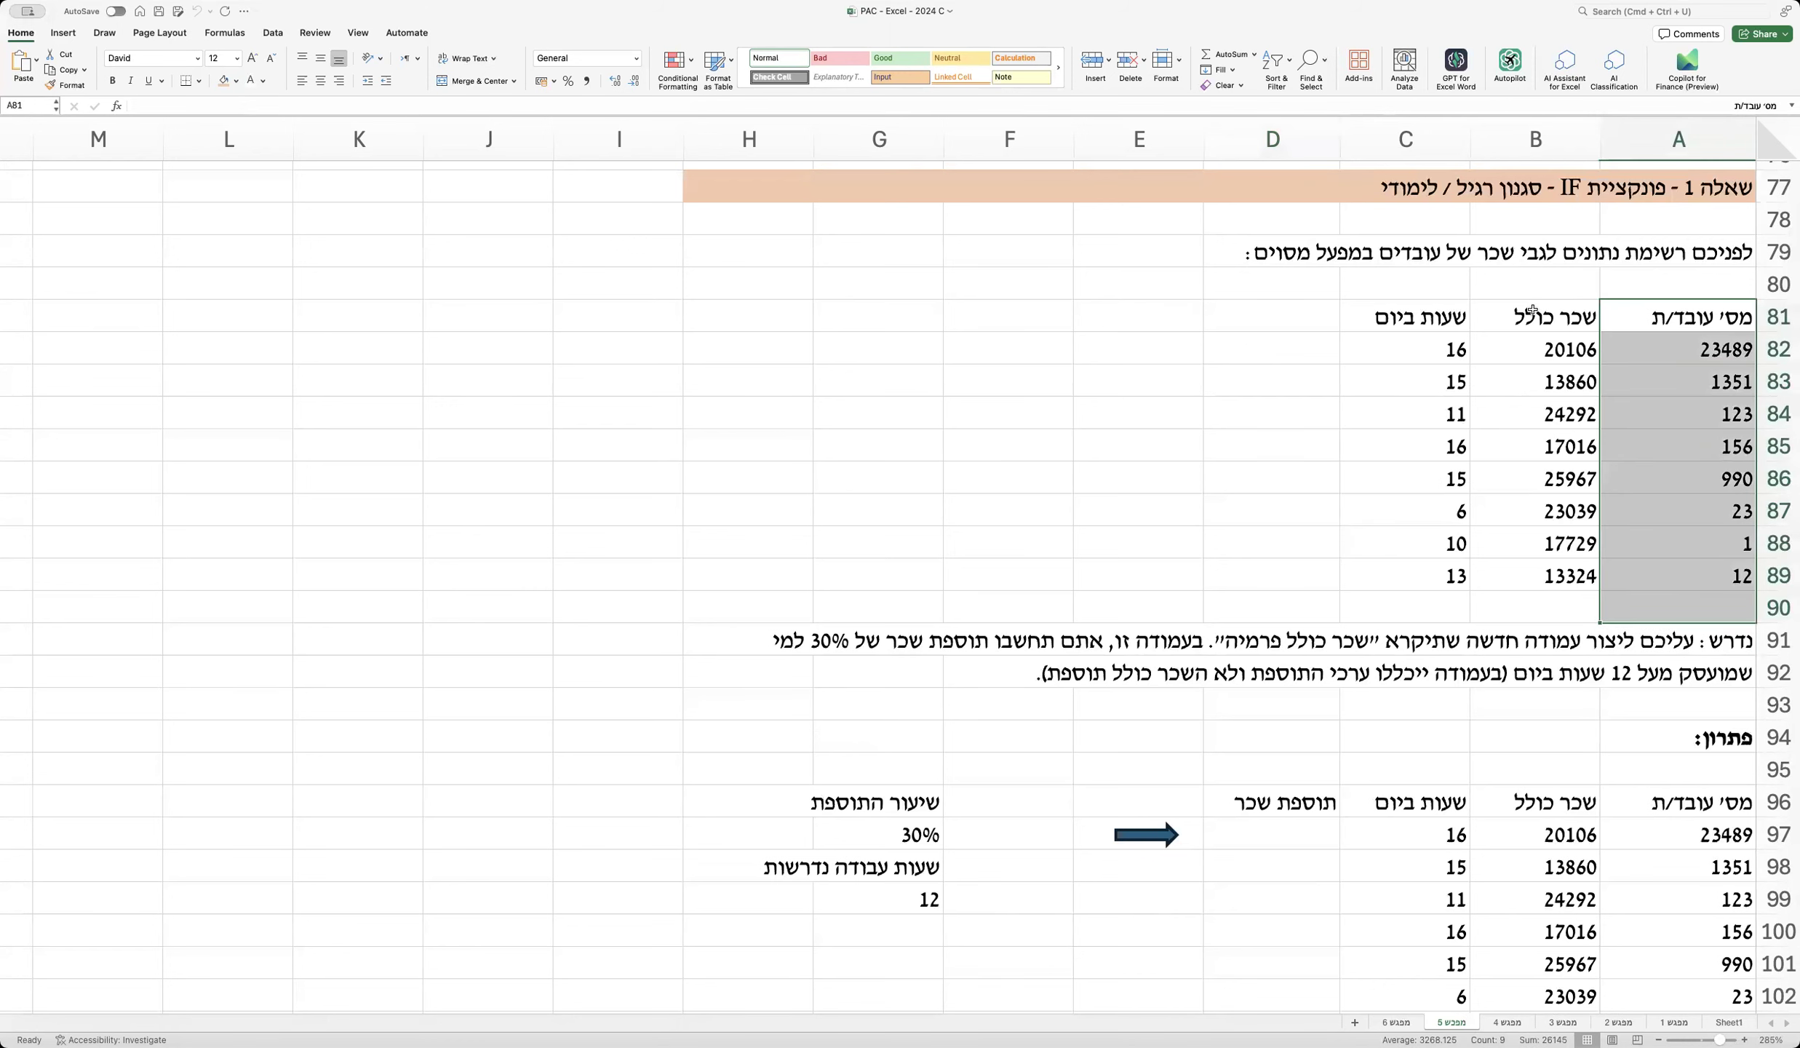
pyautogui.moveTo(1533, 311); pyautogui.dragTo(1533, 613)
pyautogui.moveTo(1401, 309); pyautogui.dragTo(1390, 574)
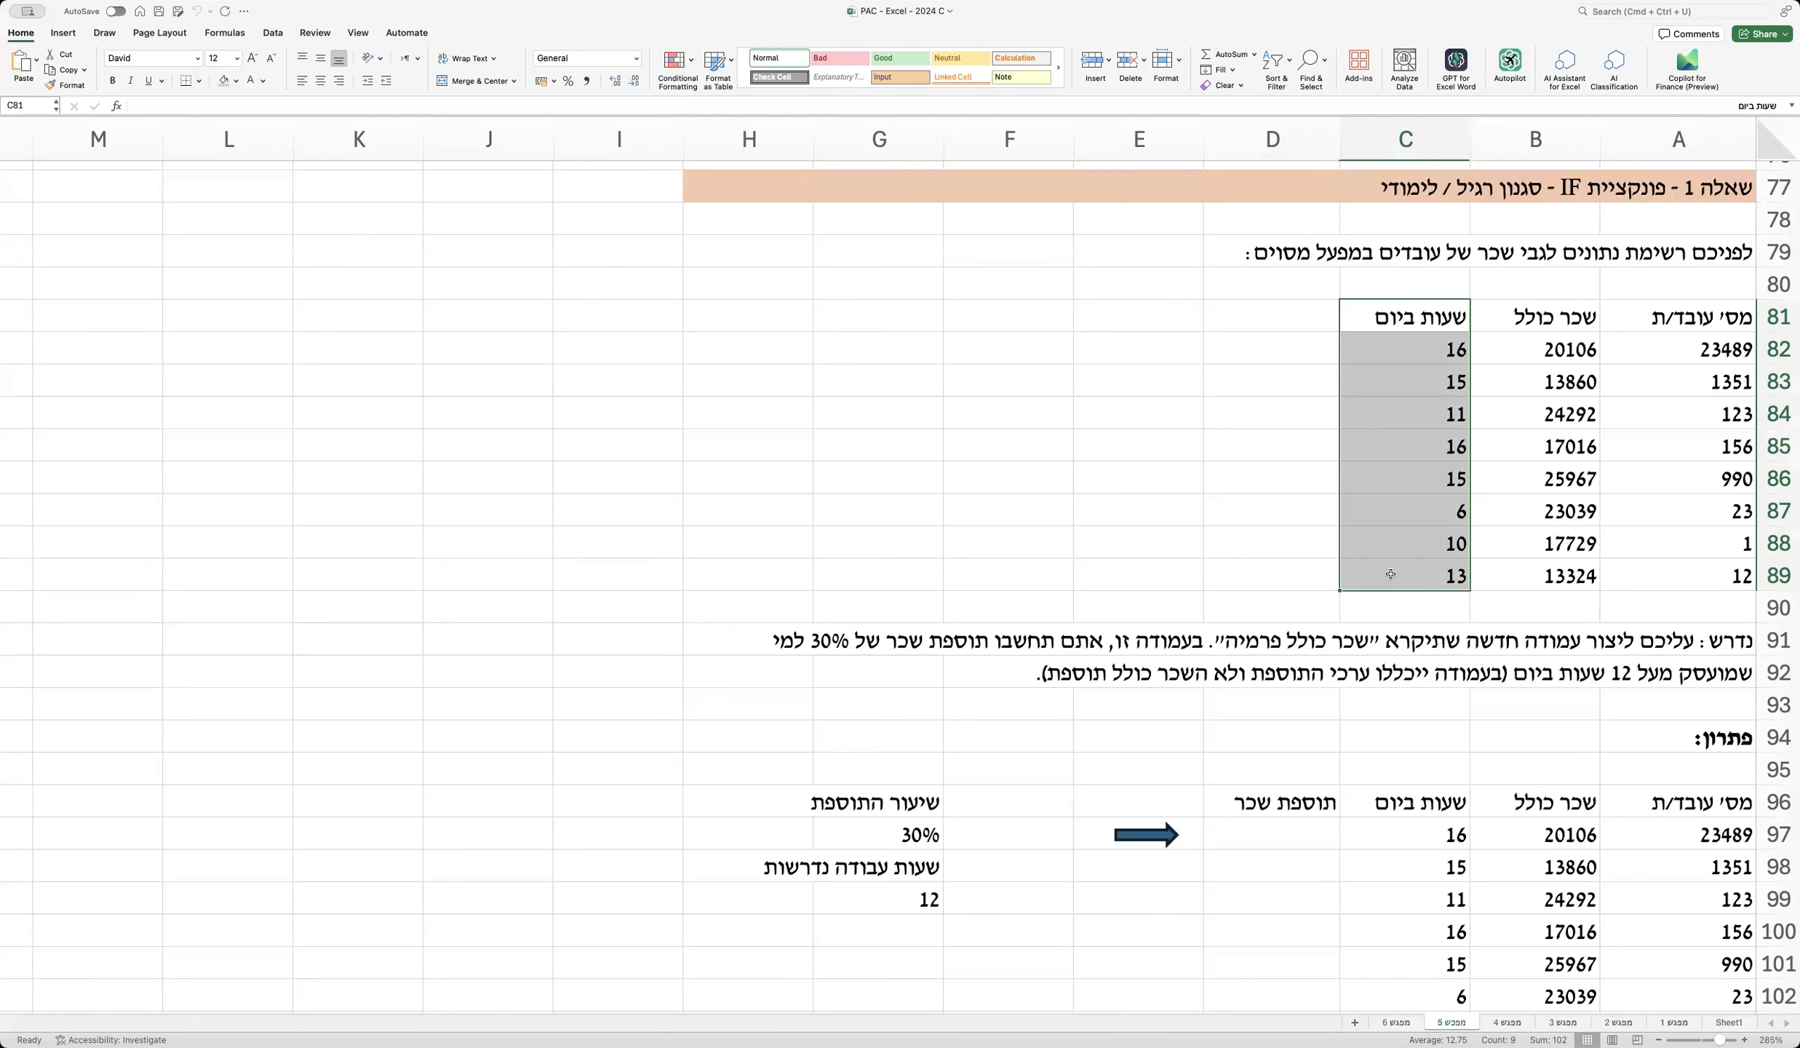
pyautogui.moveTo(1713, 633); pyautogui.dragTo(726, 668)
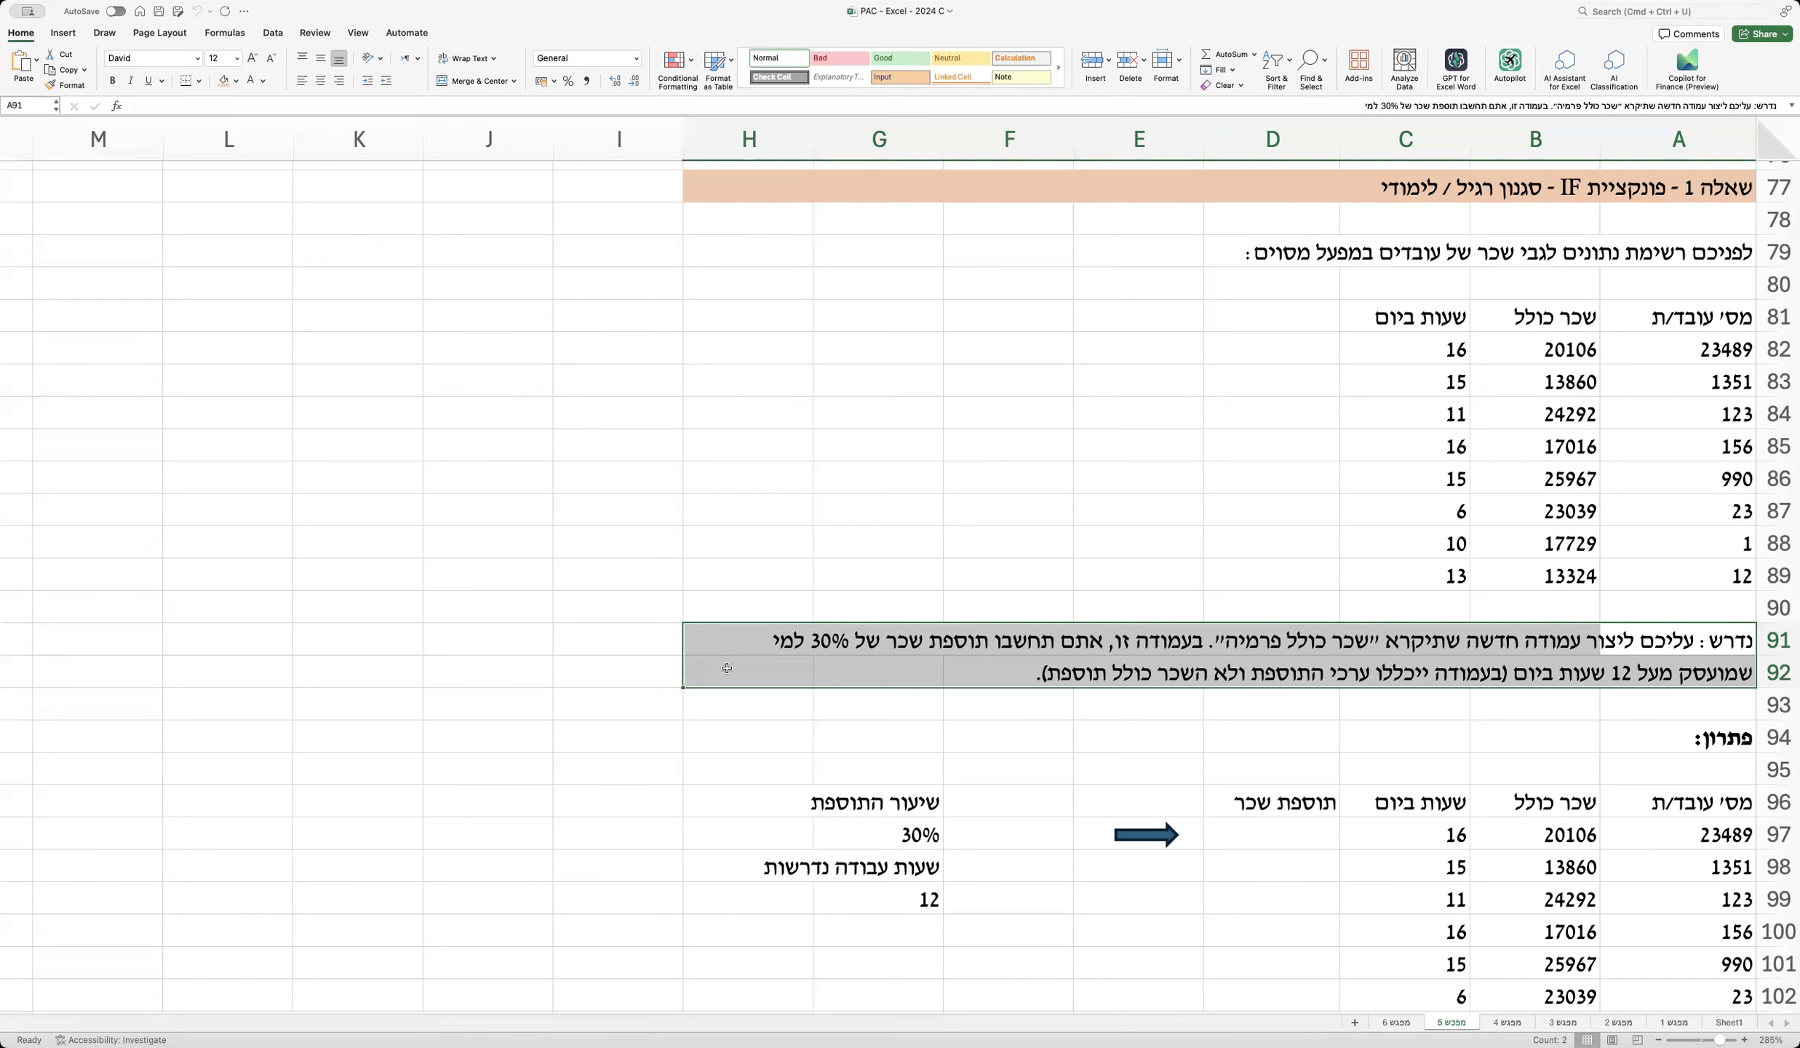
pyautogui.scroll(-5, 727, 668)
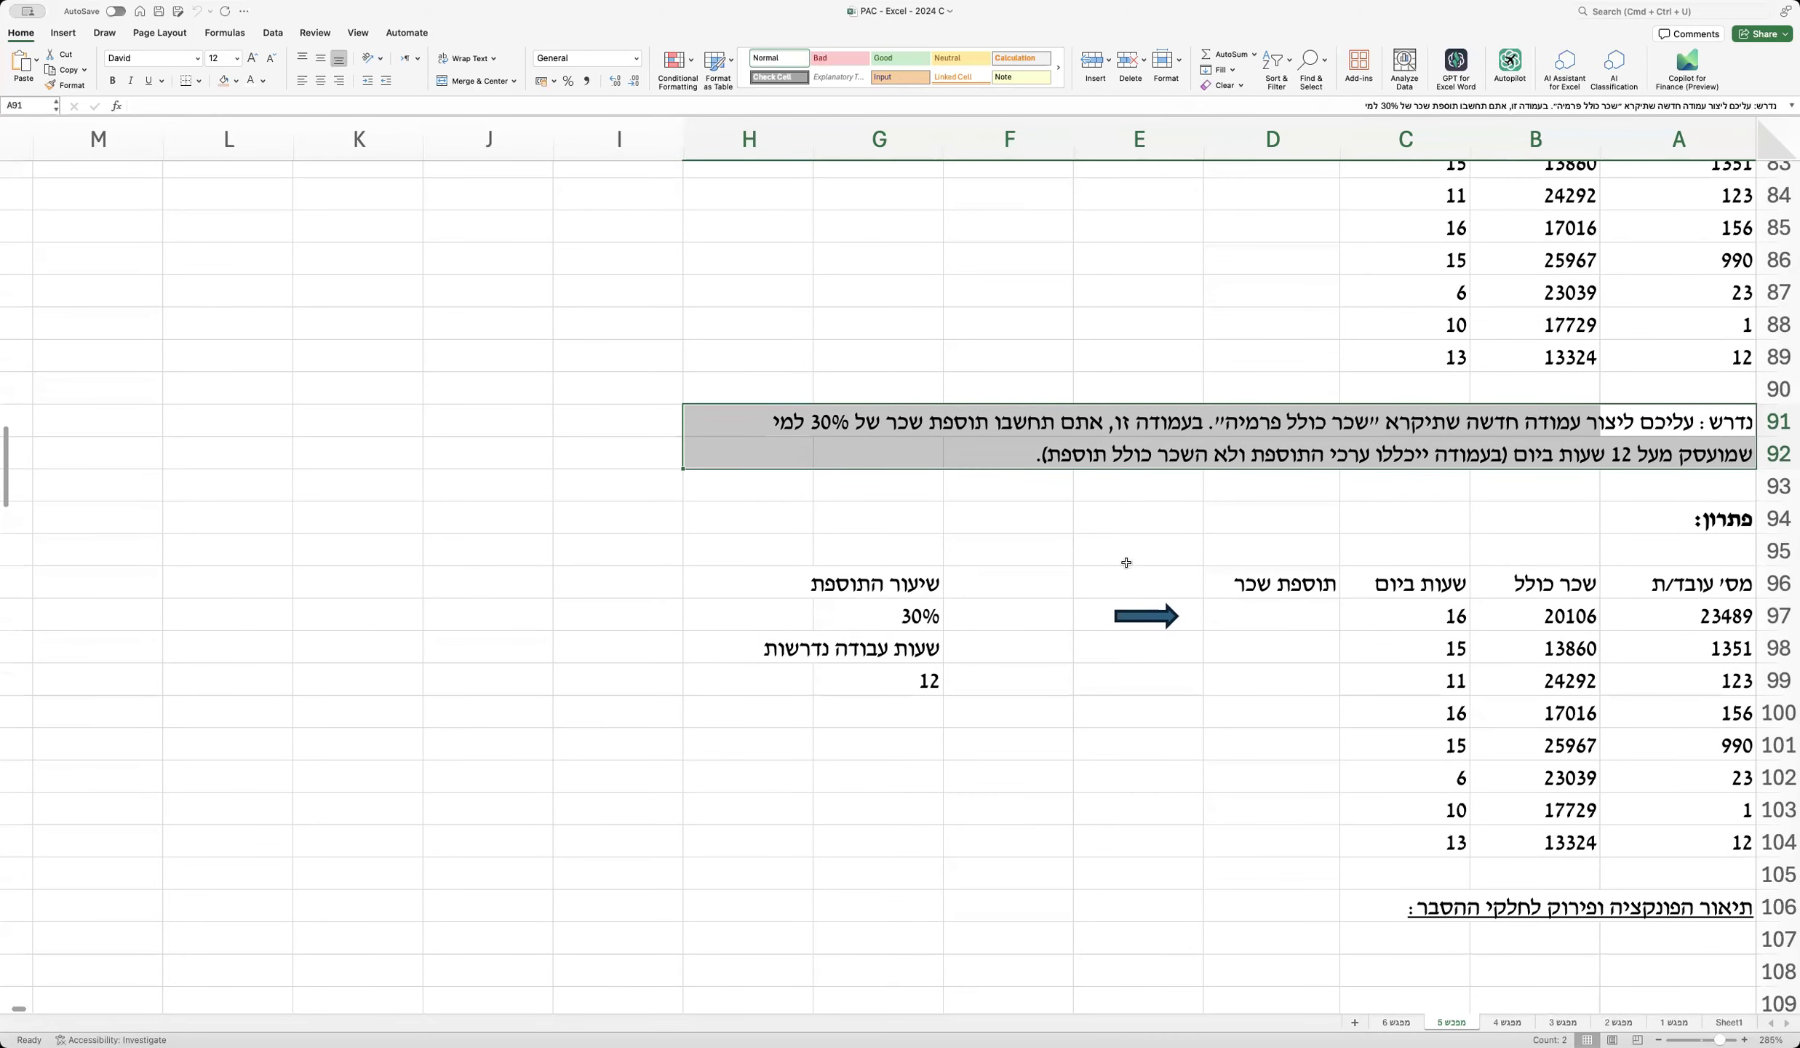
# Step: Start an IF formula in D97 with the logical test C97>G99, comparing the employee's hours with the required hours
pyautogui.click(1289, 618)
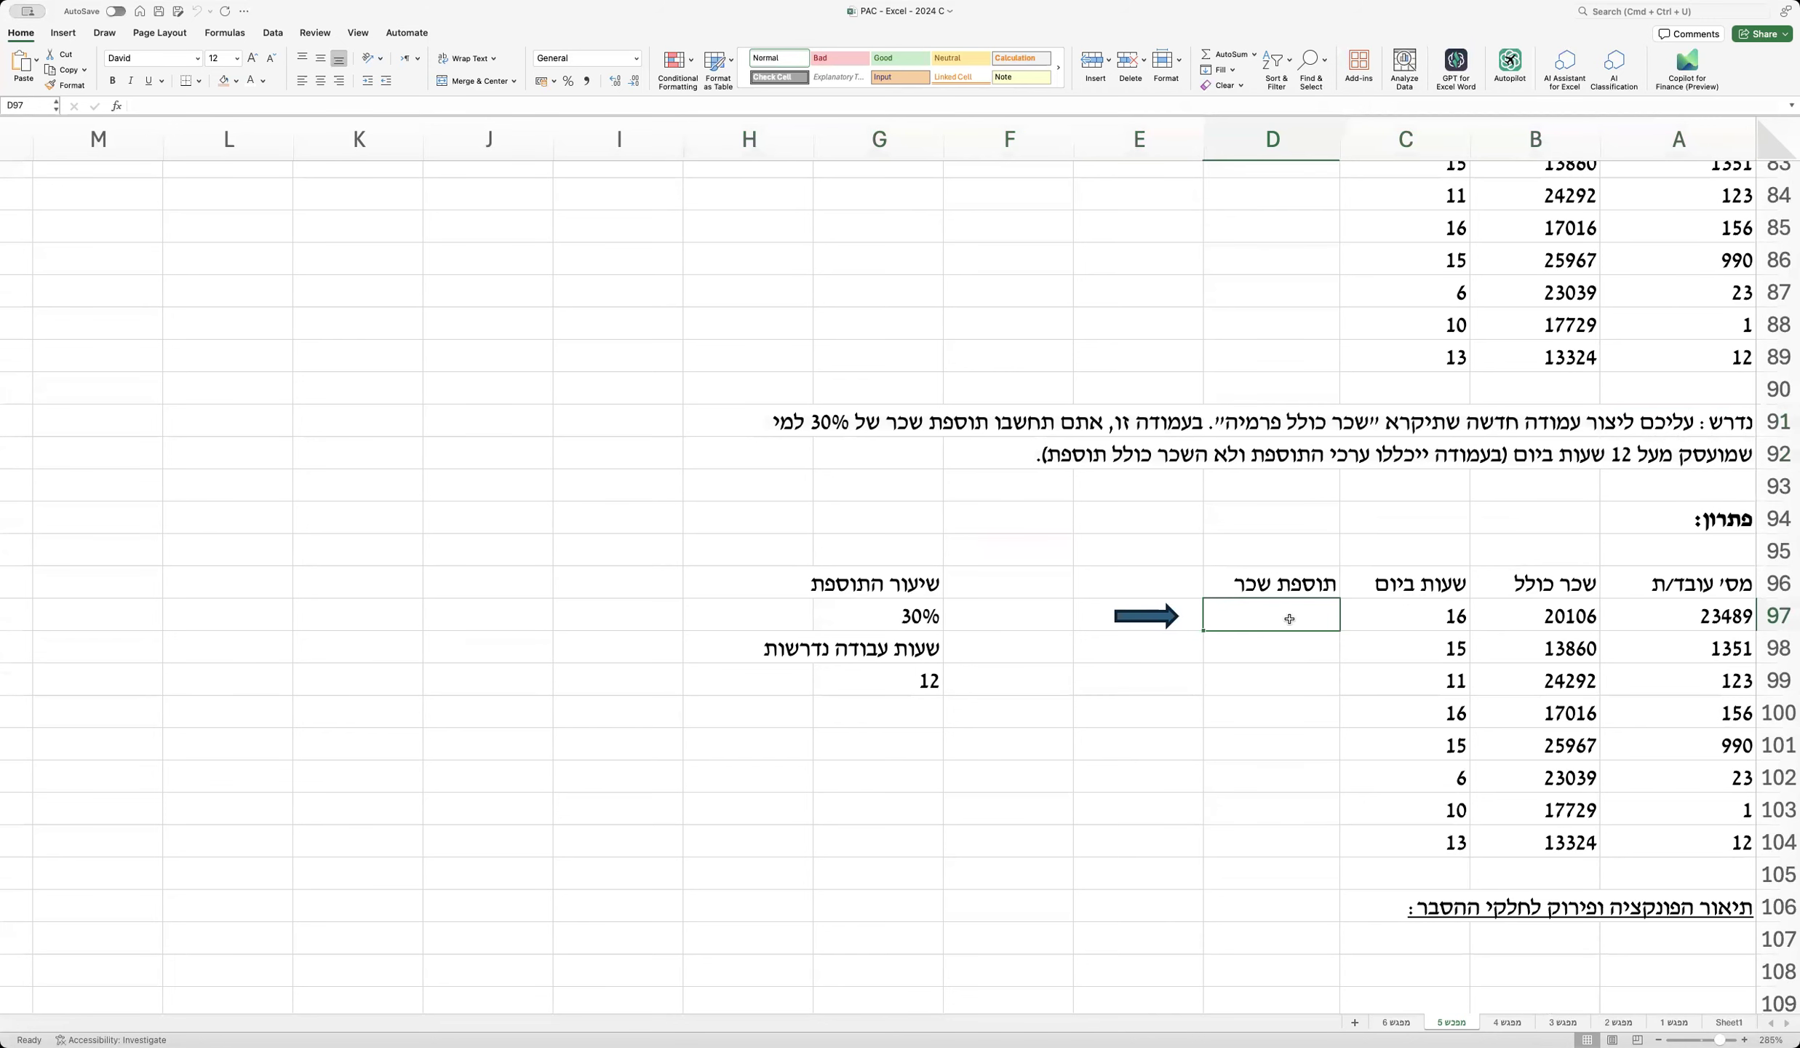
pyautogui.scroll(3, 1290, 621)
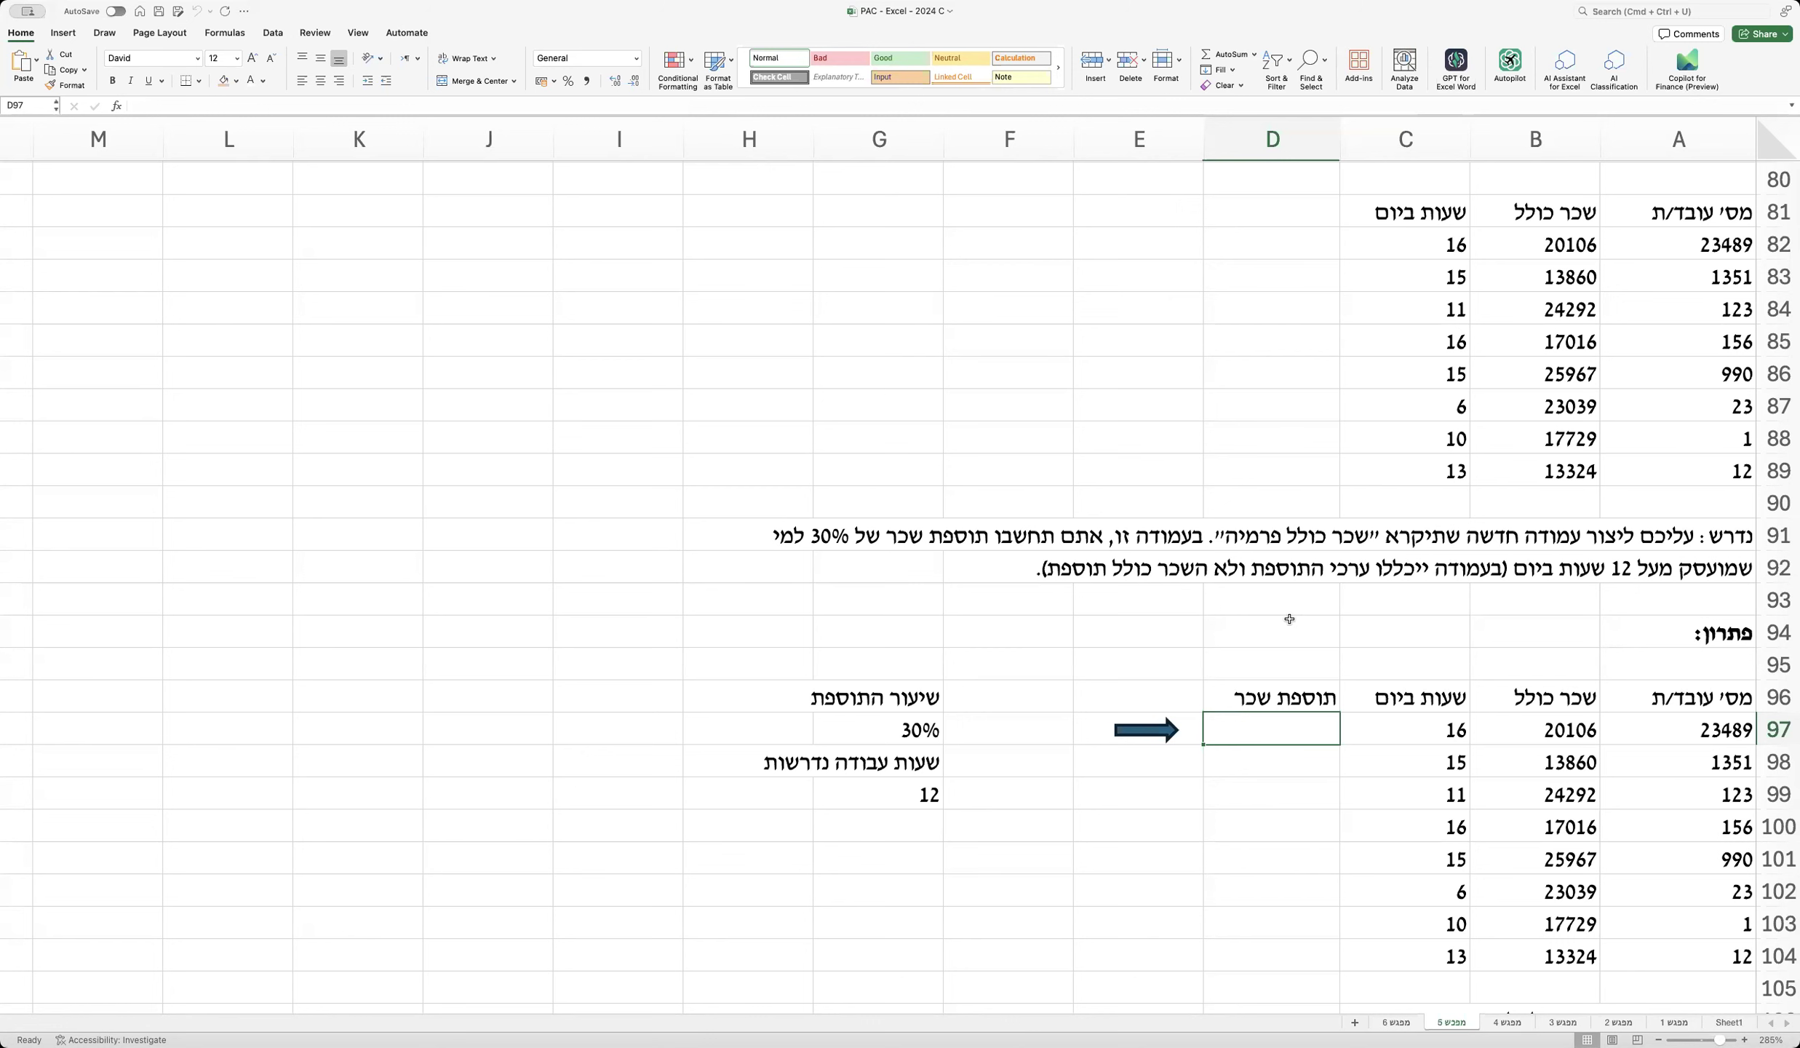
pyautogui.write('=if')
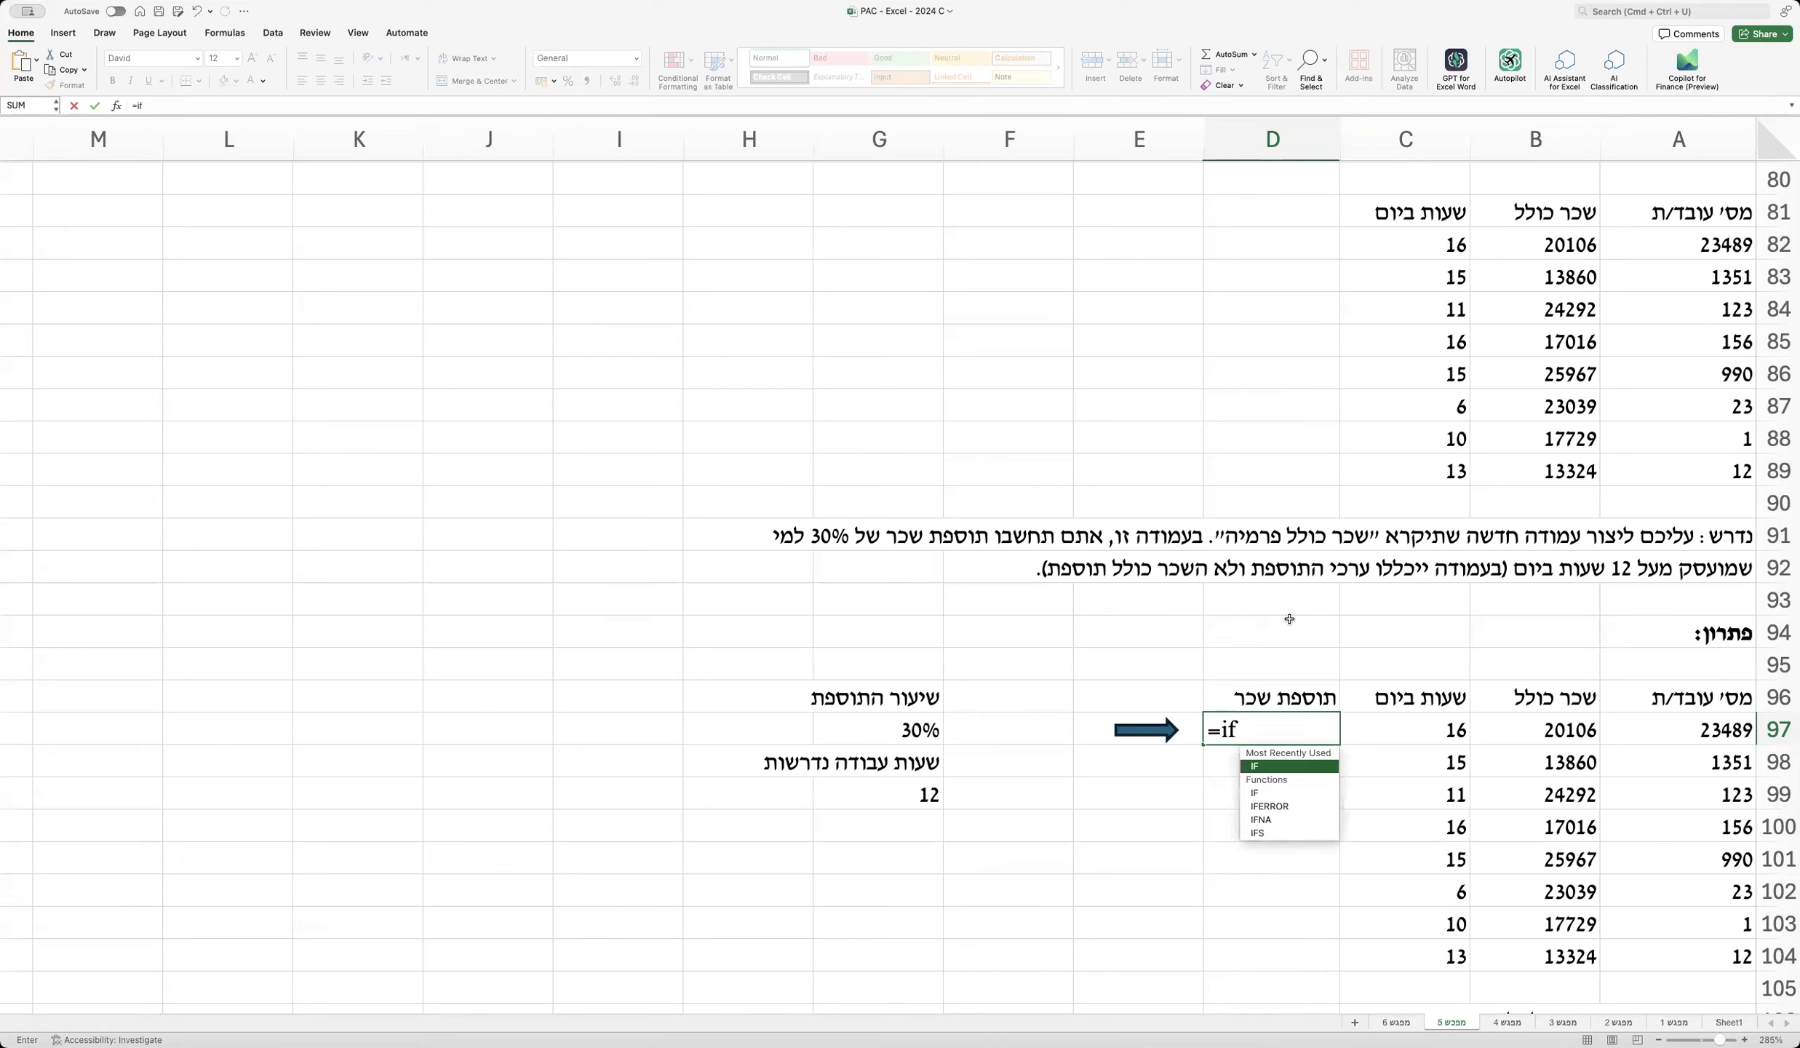
pyautogui.write('(')
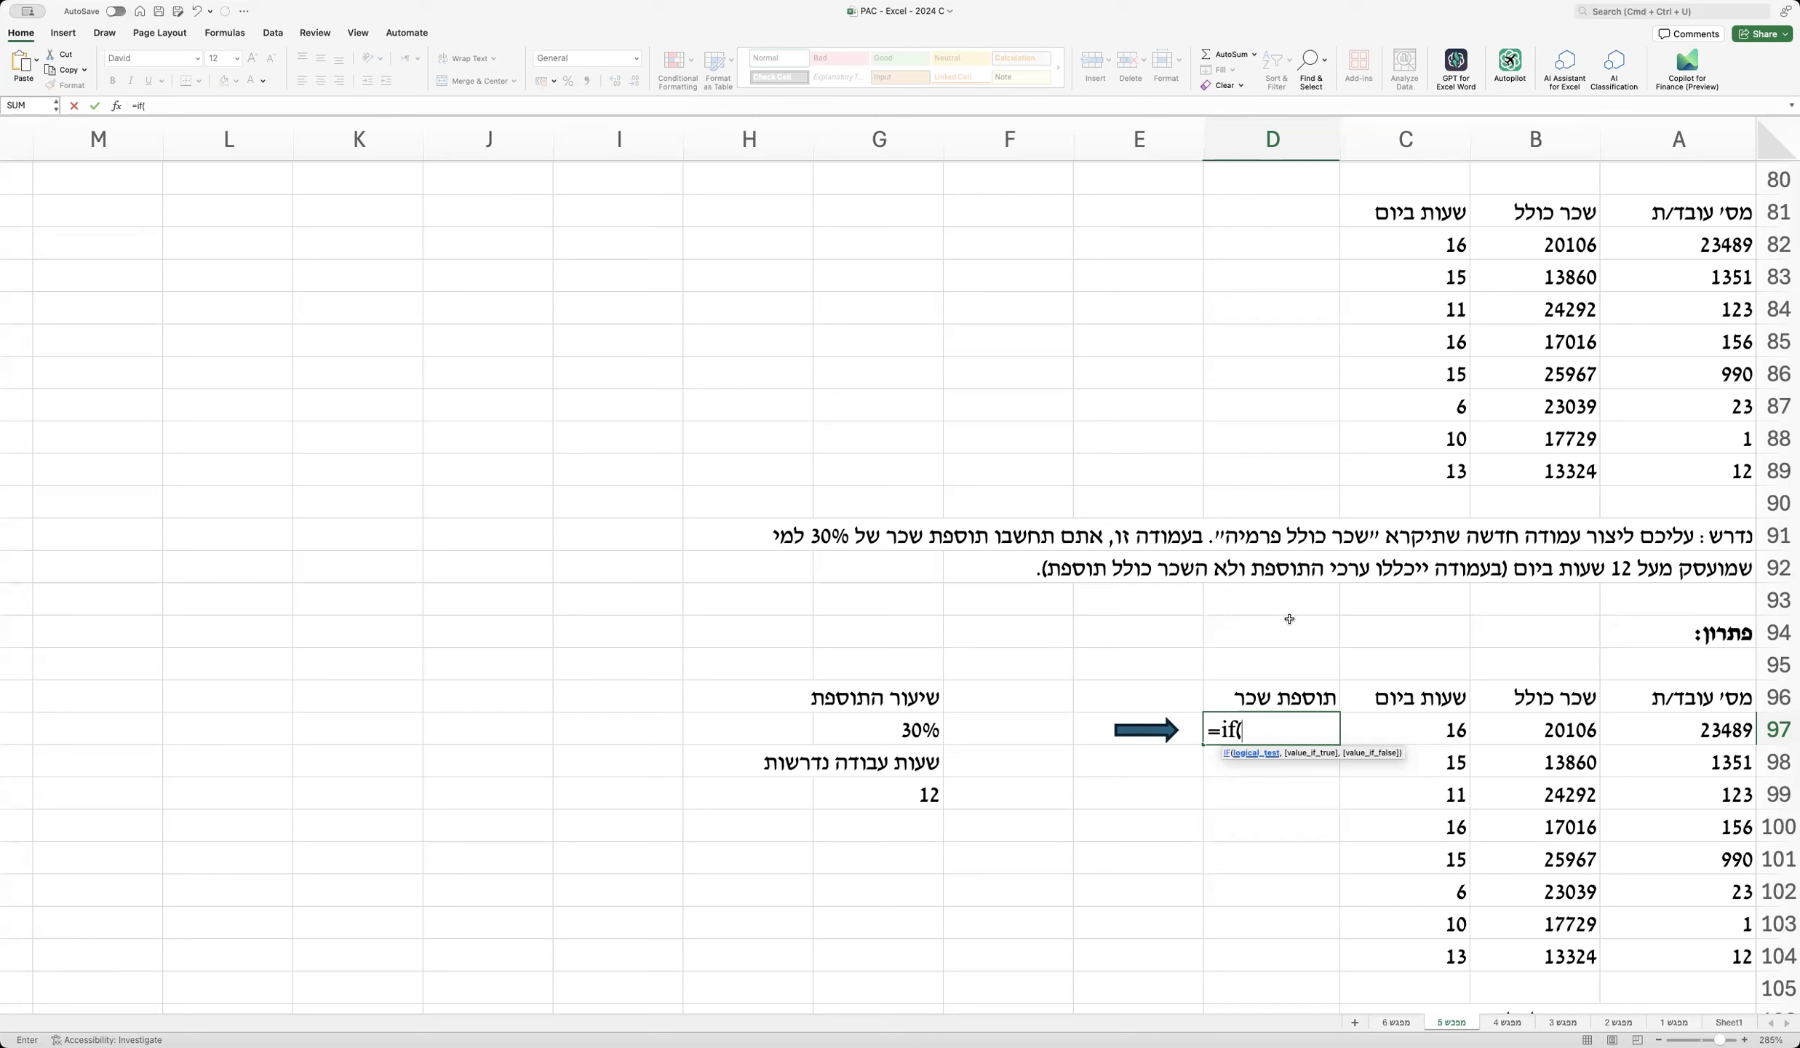
pyautogui.click(1430, 716)
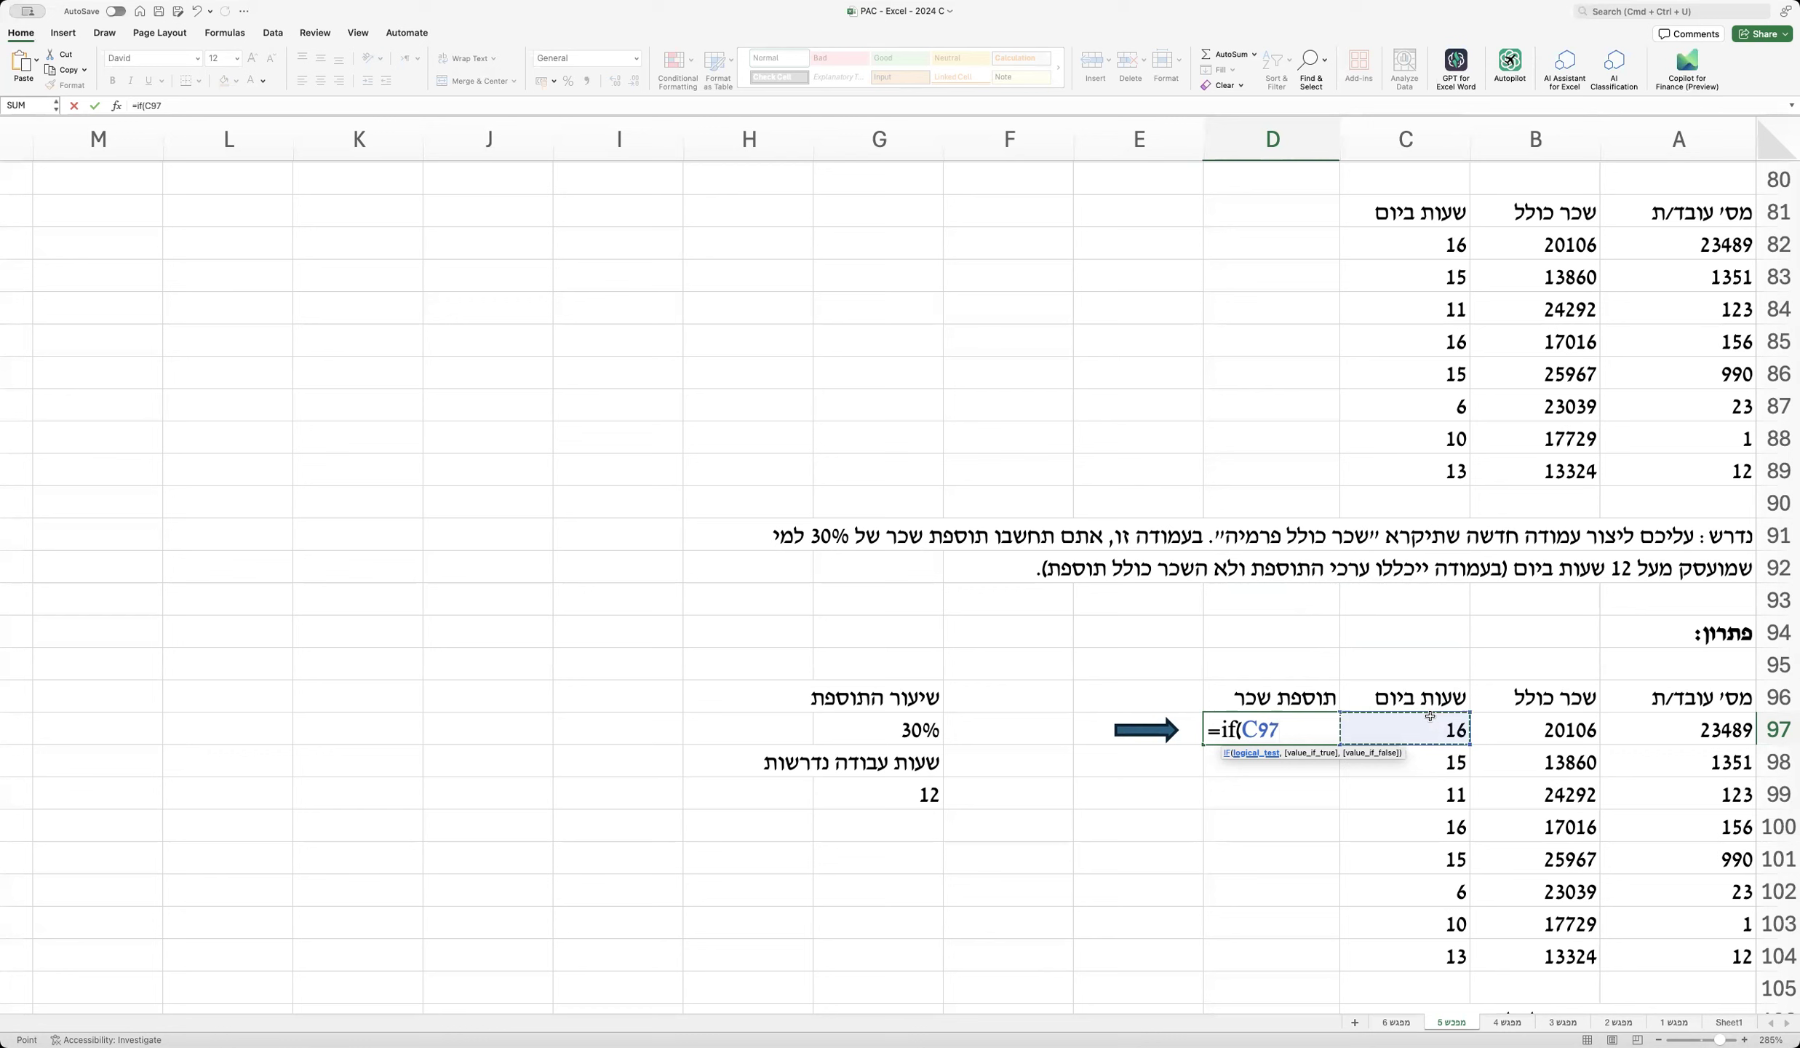
pyautogui.write('>')
pyautogui.write('12')
pyautogui.press('BackSpace')
pyautogui.click(910, 797)
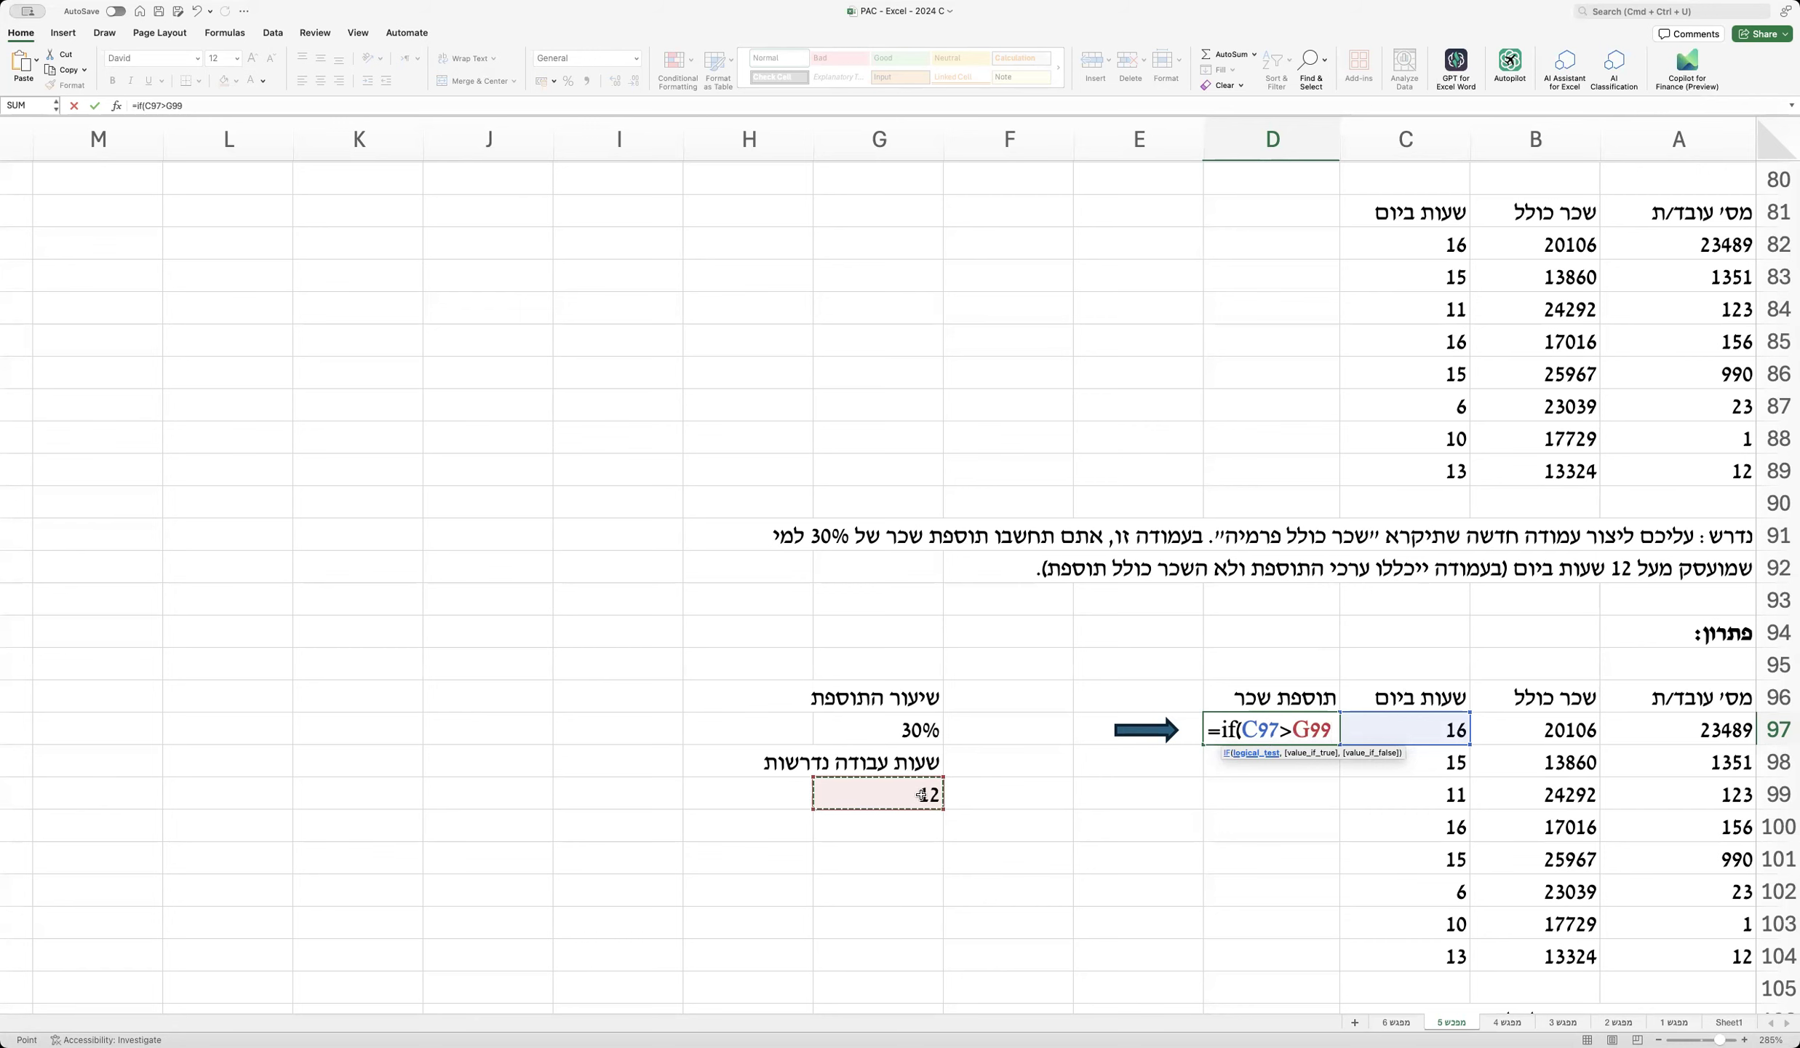
pyautogui.write(',')
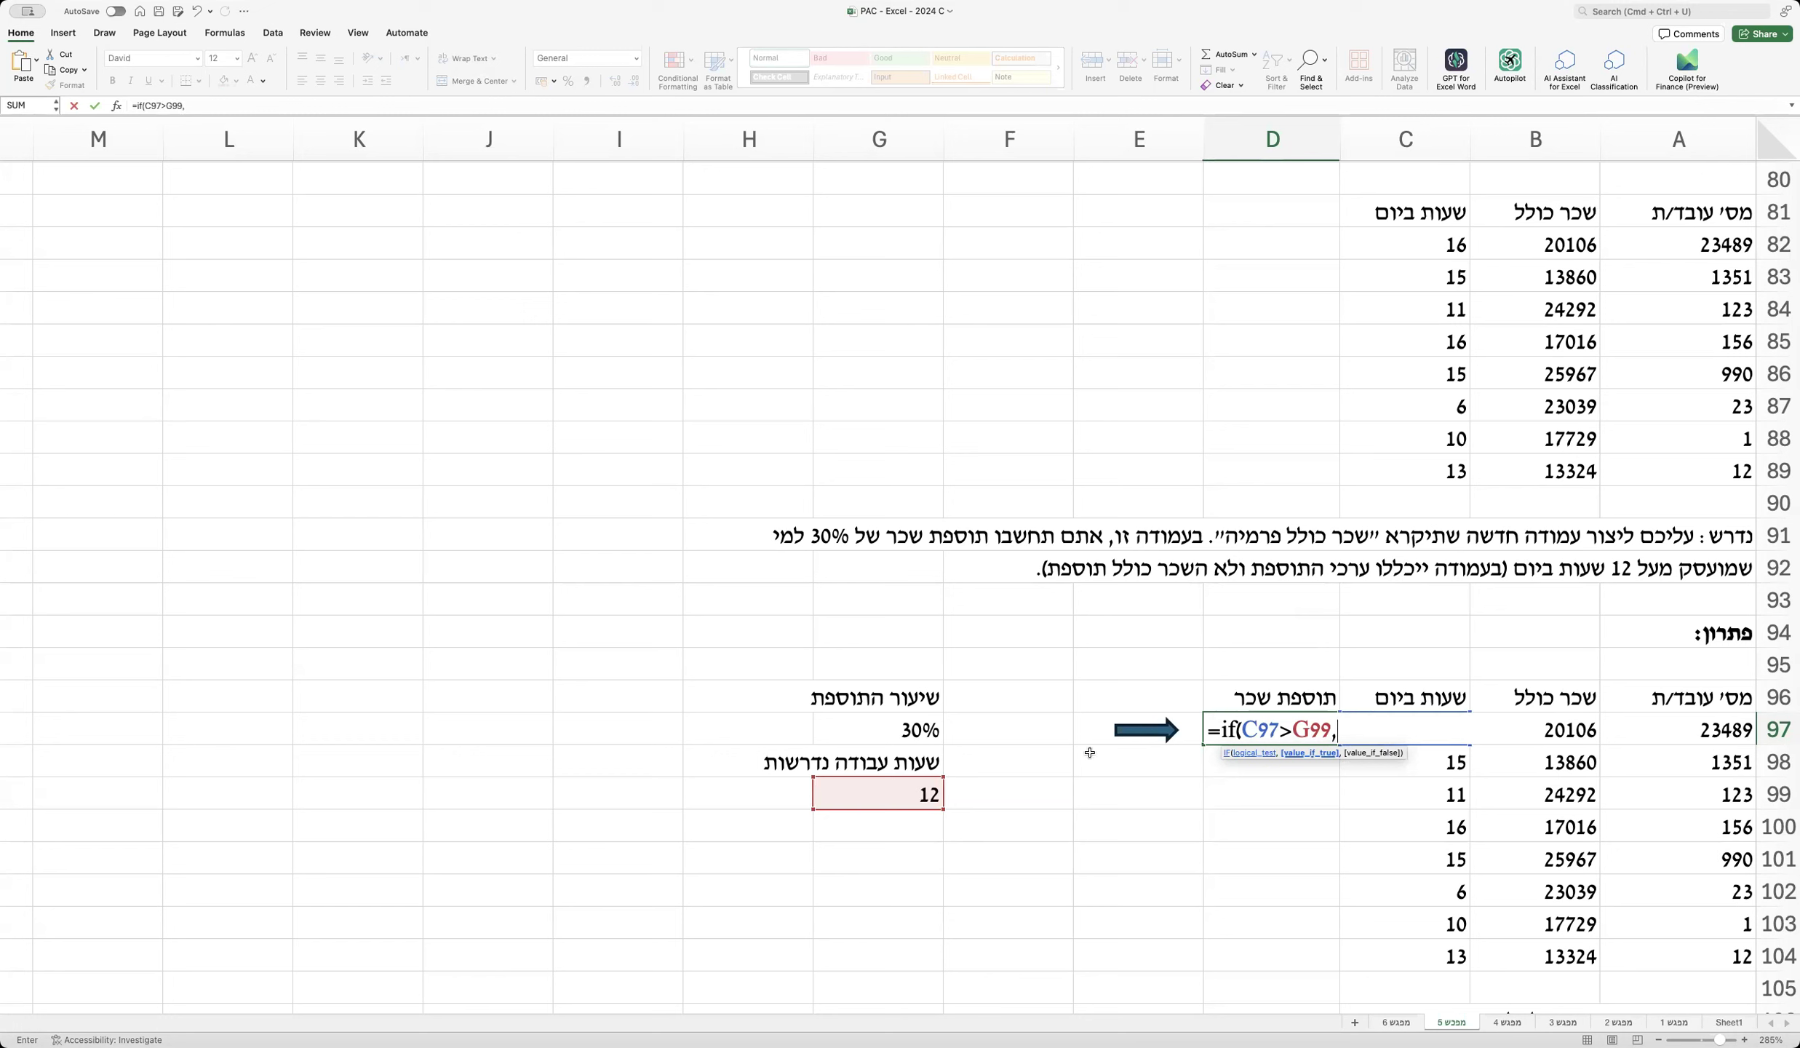
# Step: Enter B97*G97 as the formula's value if true, multiplying the total salary by the supplement rate
pyautogui.click(1511, 720)
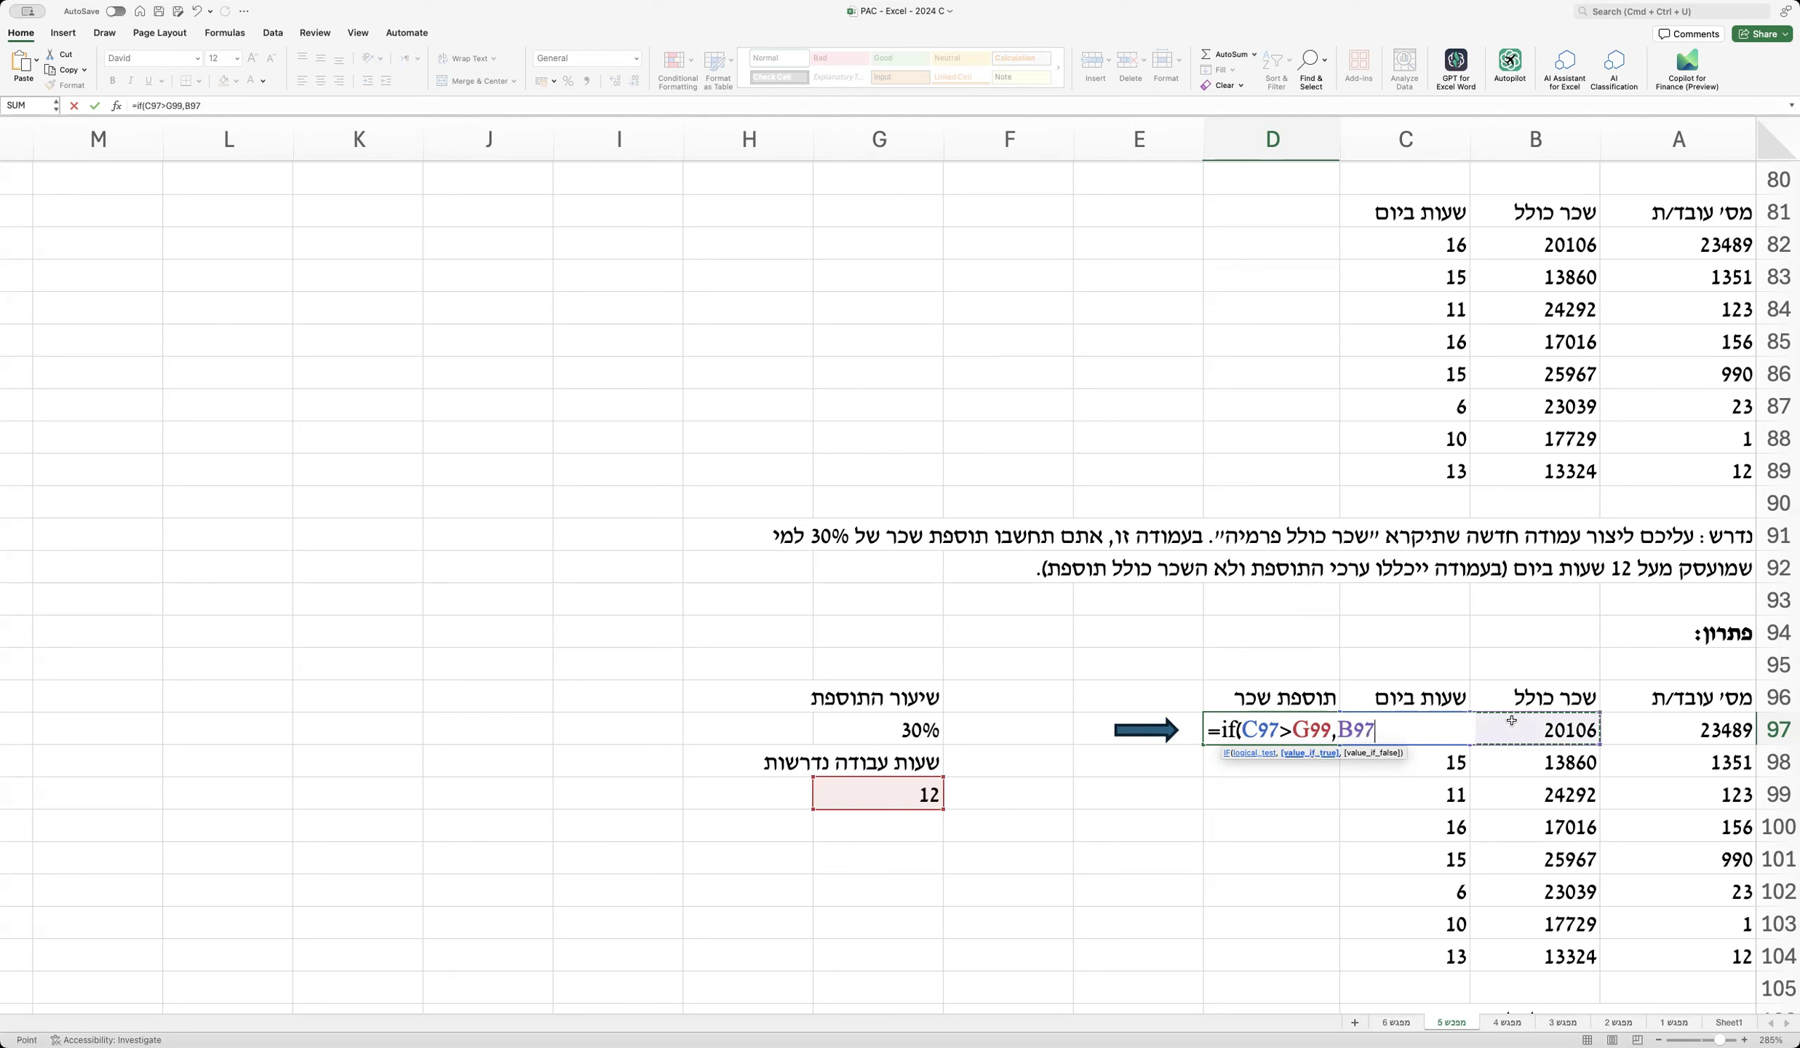
pyautogui.write('*')
pyautogui.click(860, 732)
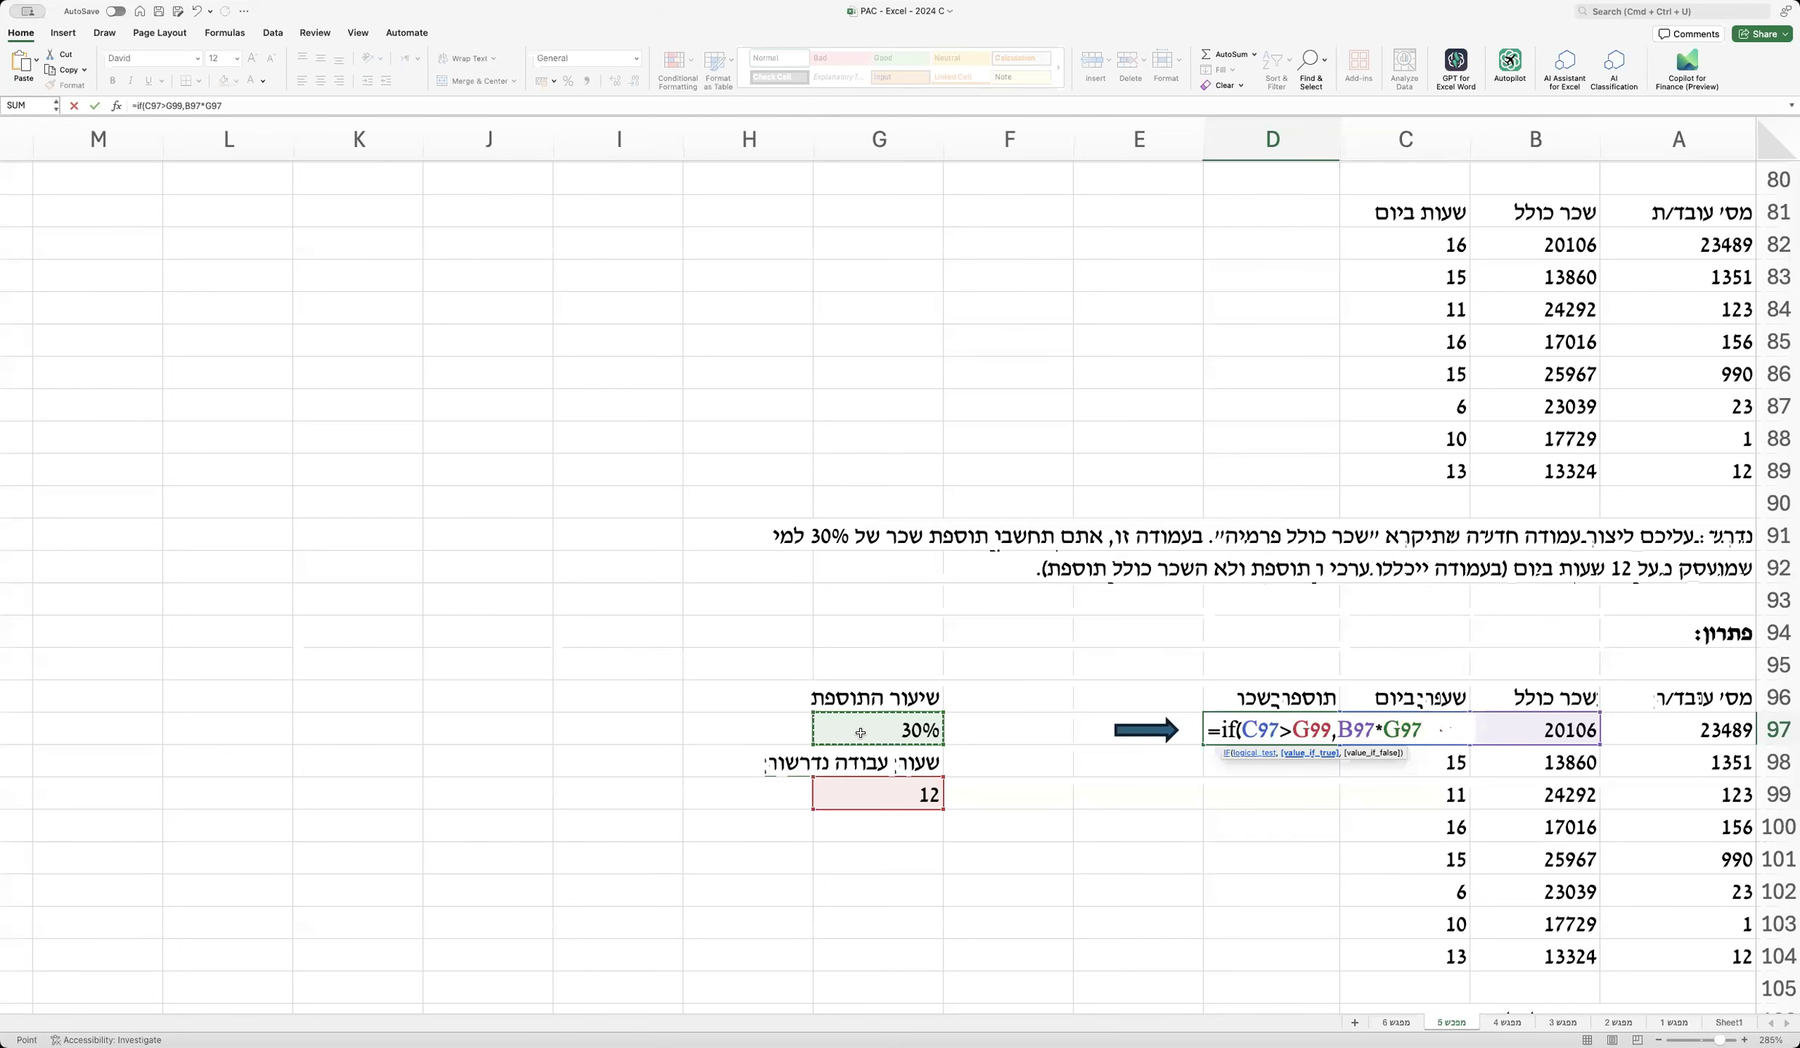
# Step: Try a literal 30% in place of the G97 reference in the multiplication, and restore the cell reference
pyautogui.press('BackSpace')
pyautogui.press('BackSpace')
pyautogui.press('BackSpace')
pyautogui.write('30%')
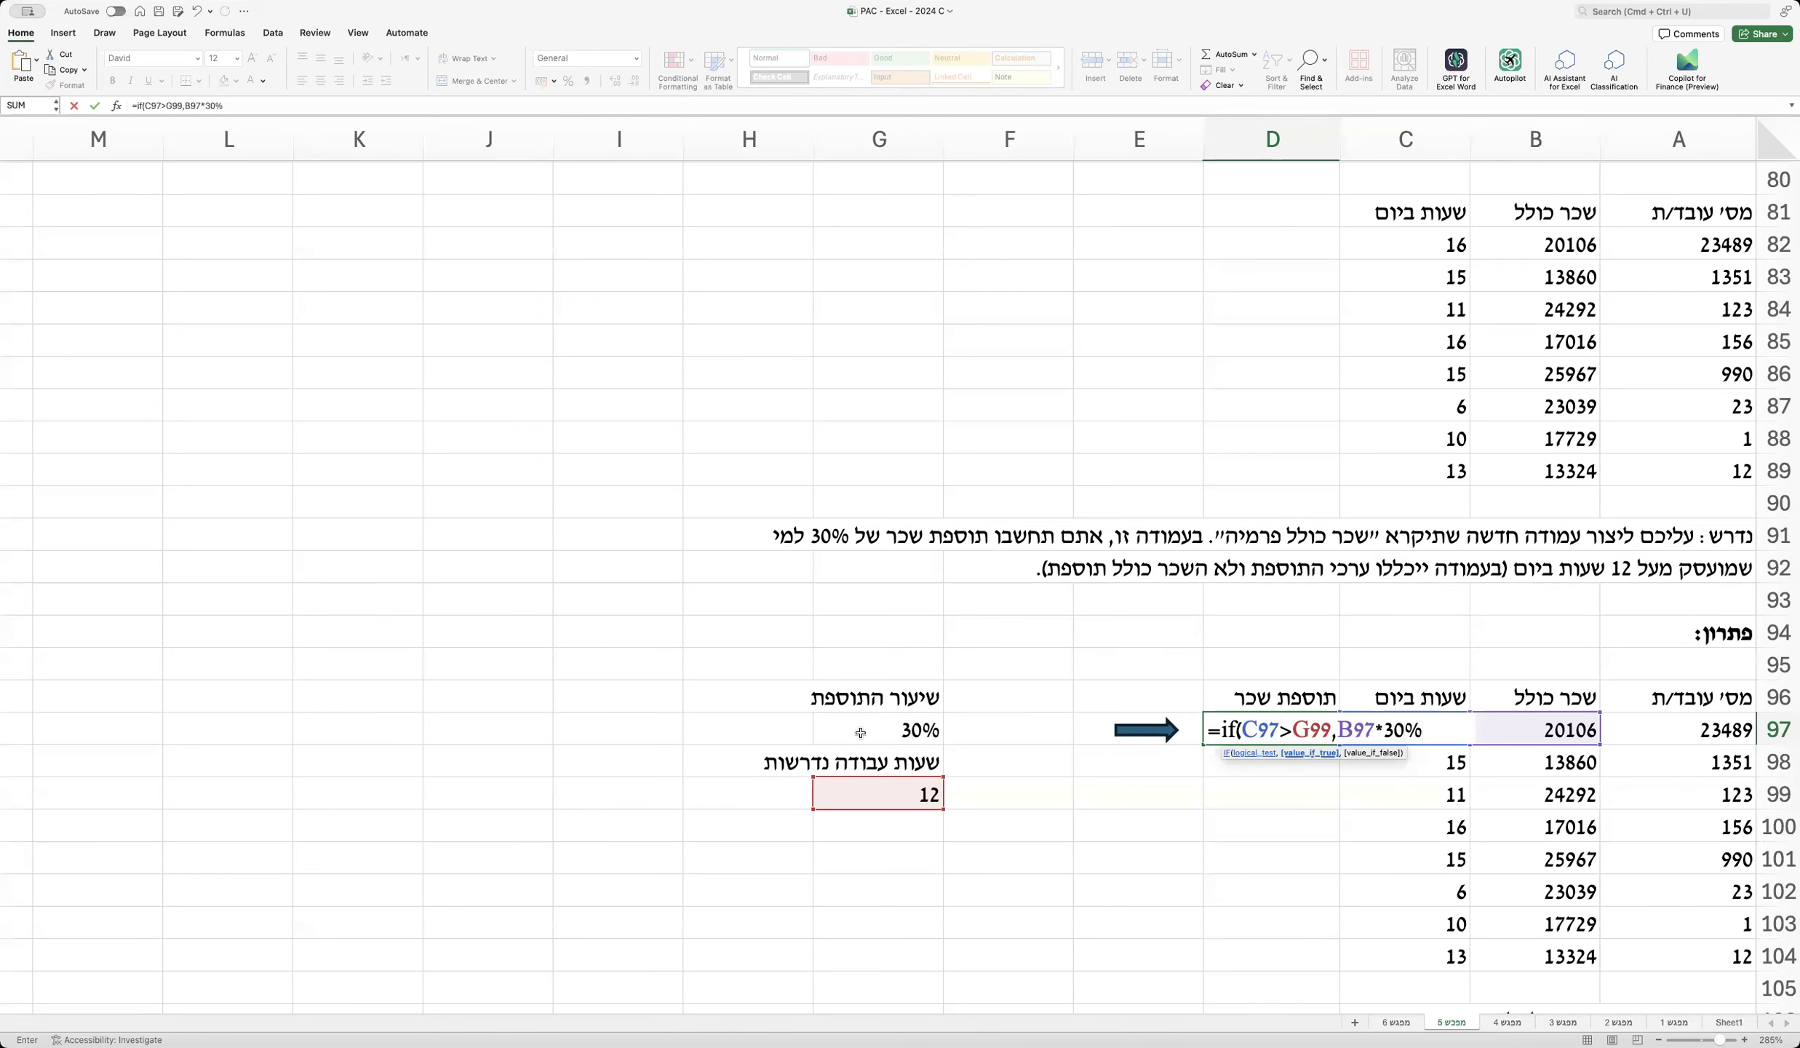
pyautogui.press('BackSpace')
pyautogui.press('BackSpace')
pyautogui.click(877, 730)
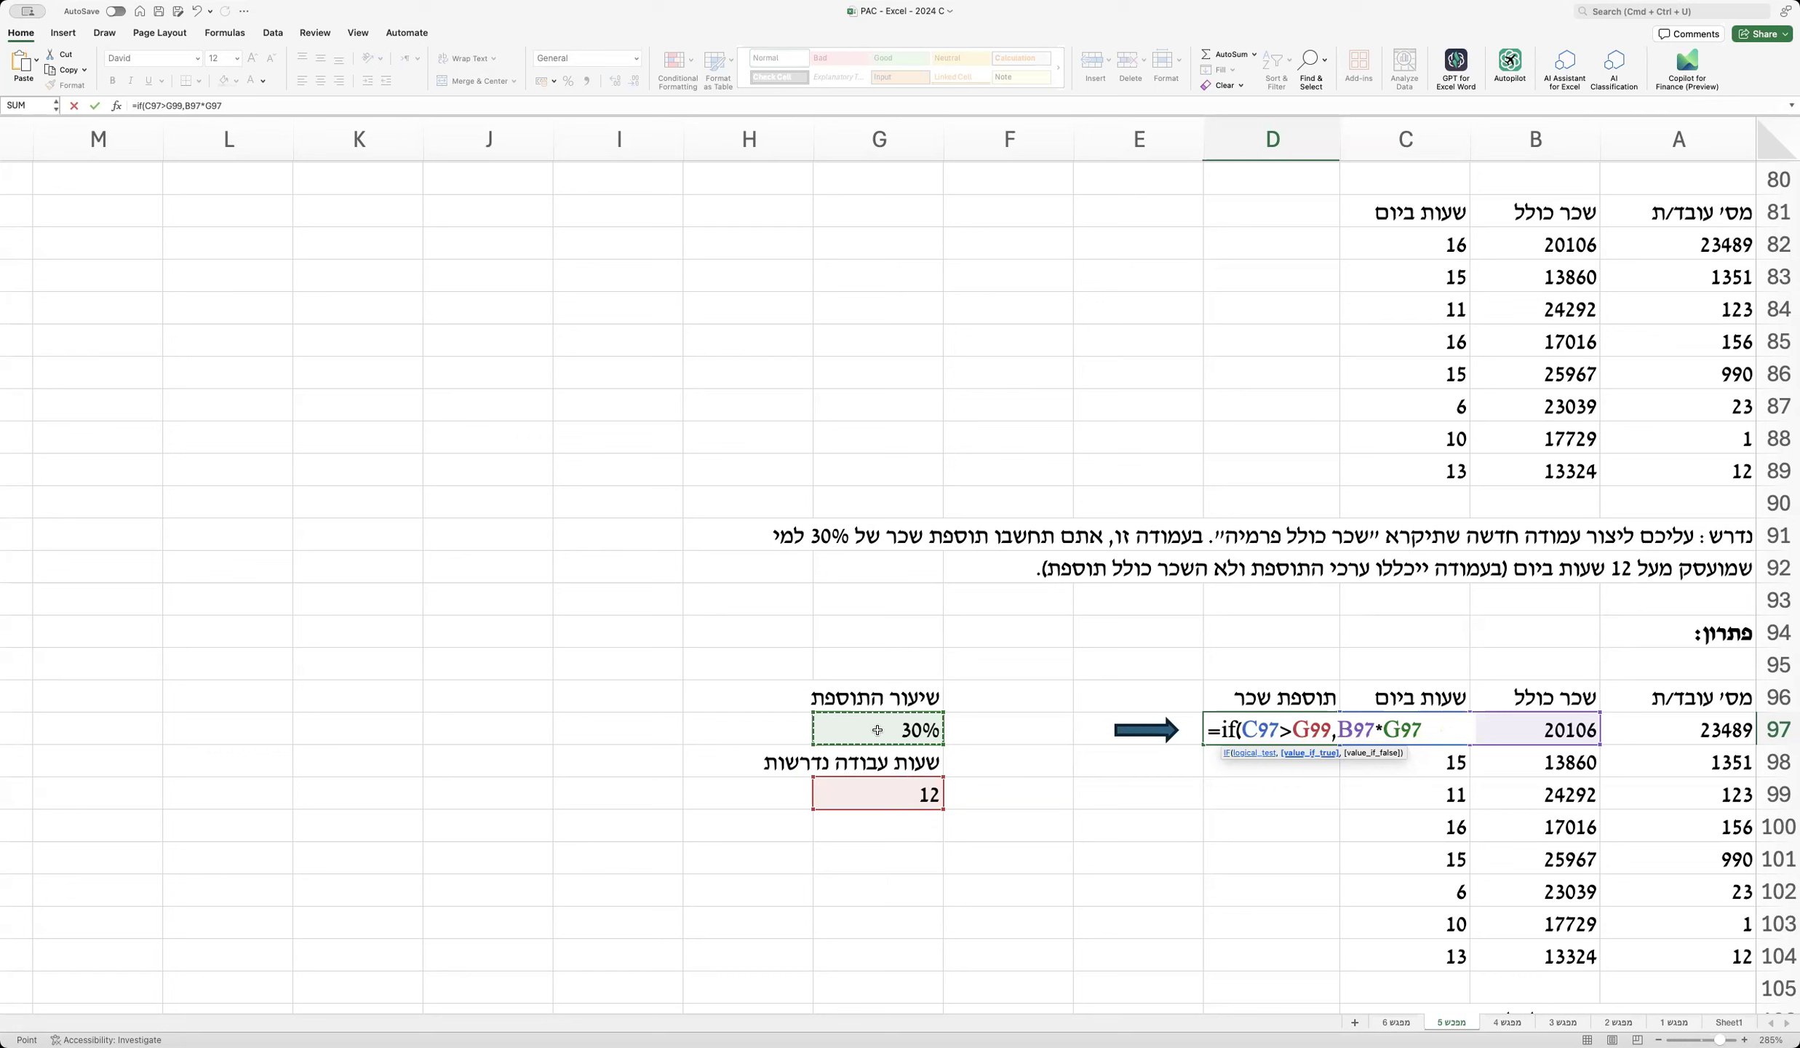
# Step: Complete the IF formula in D97 with 0 as the value if false and commit it
pyautogui.moveTo(1241, 729); pyautogui.dragTo(1461, 734)
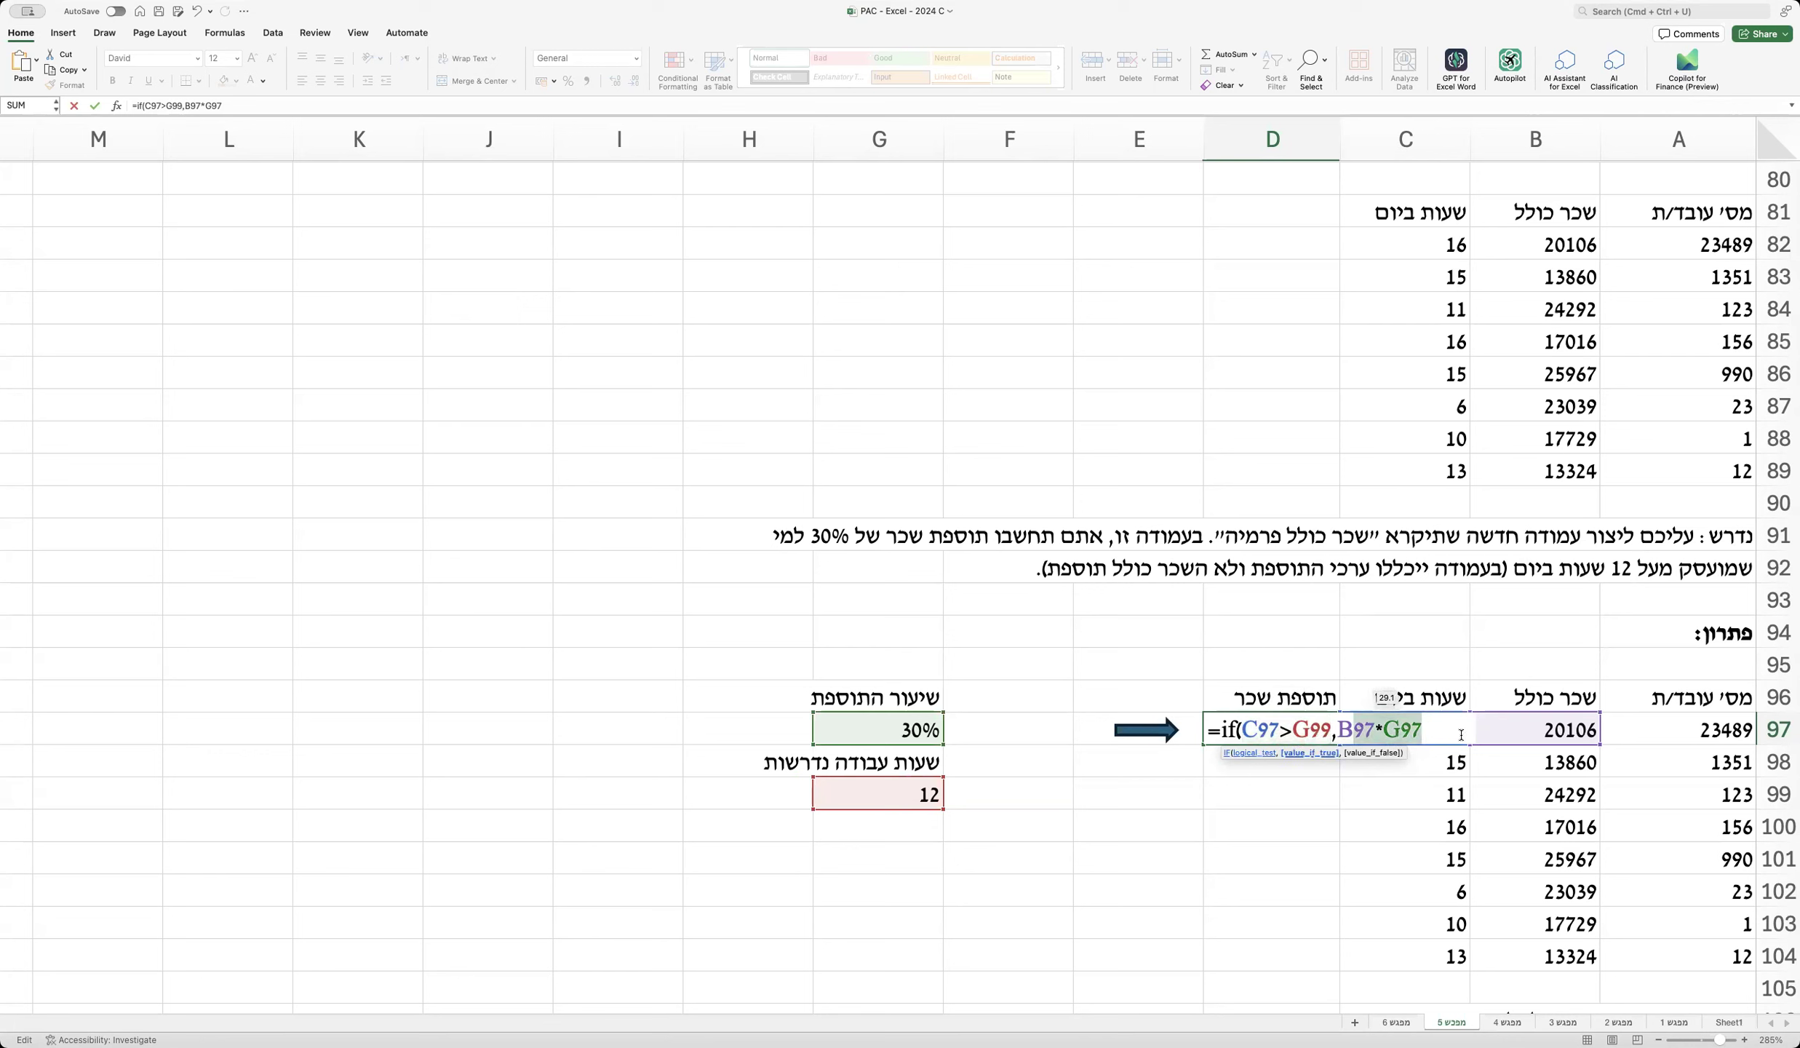
pyautogui.click(1430, 734)
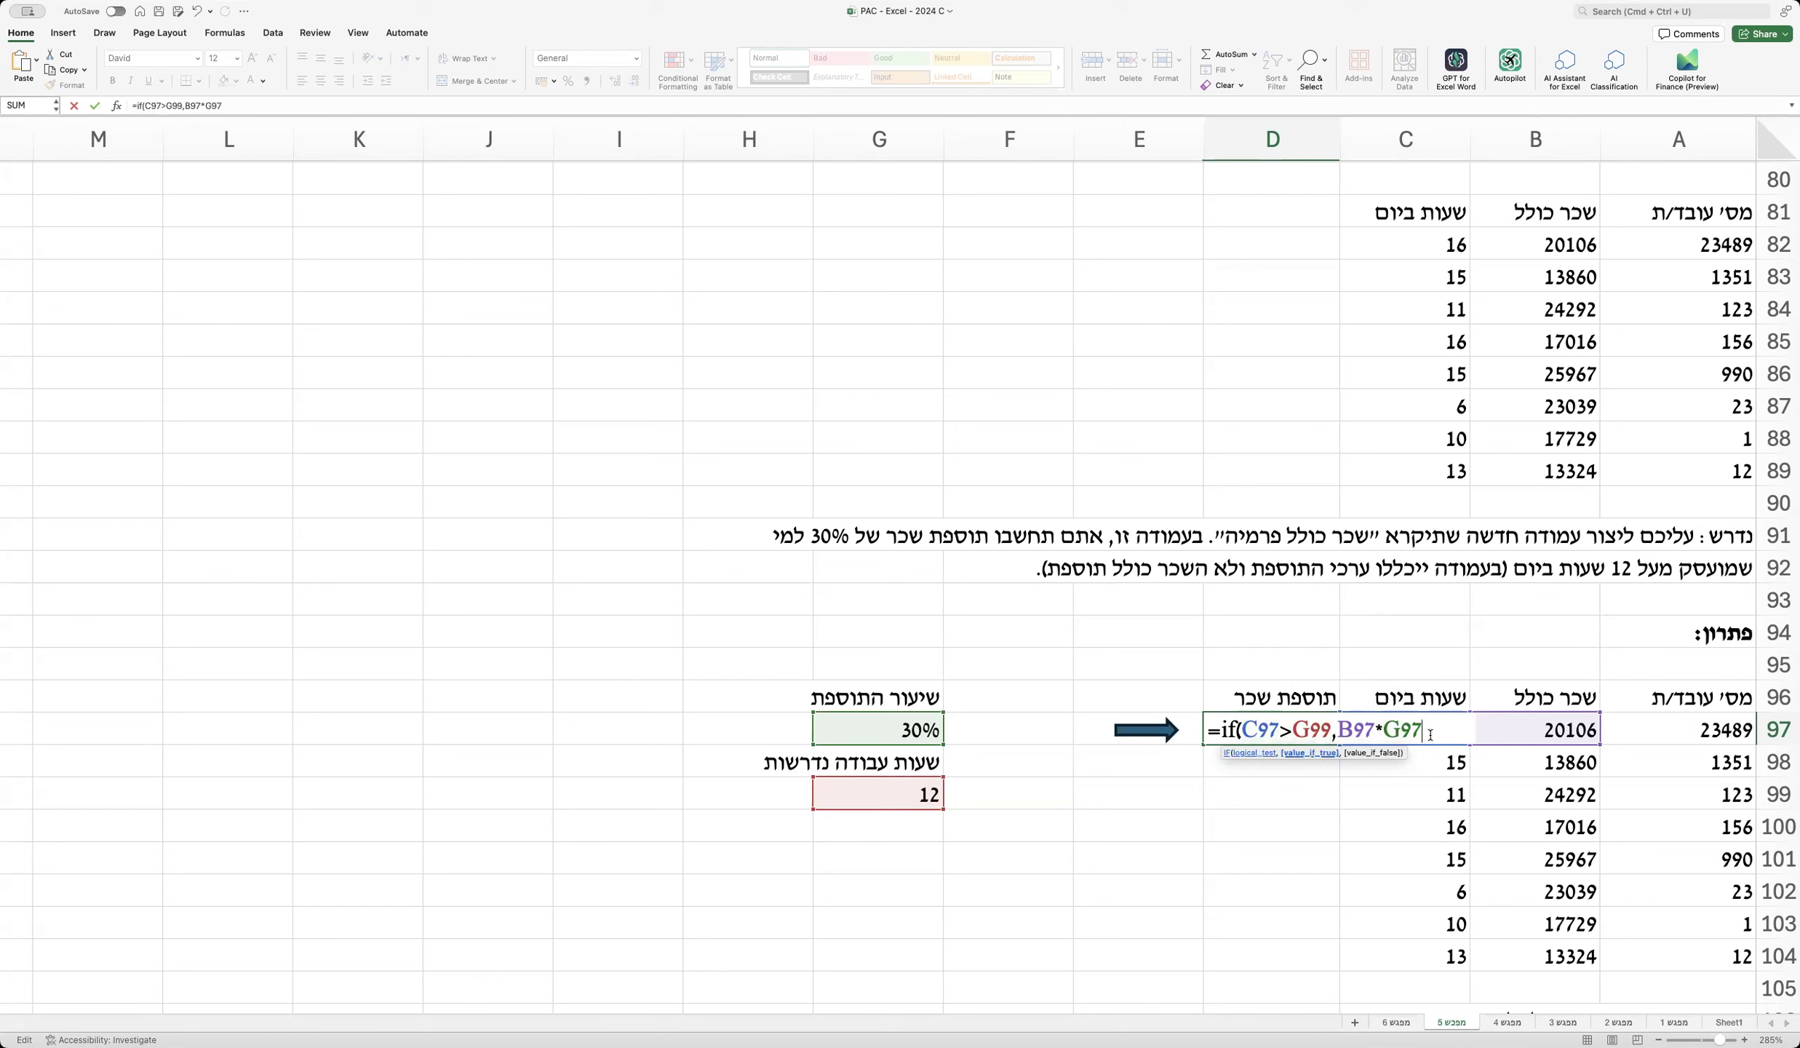
pyautogui.write(',')
pyautogui.write('0)')
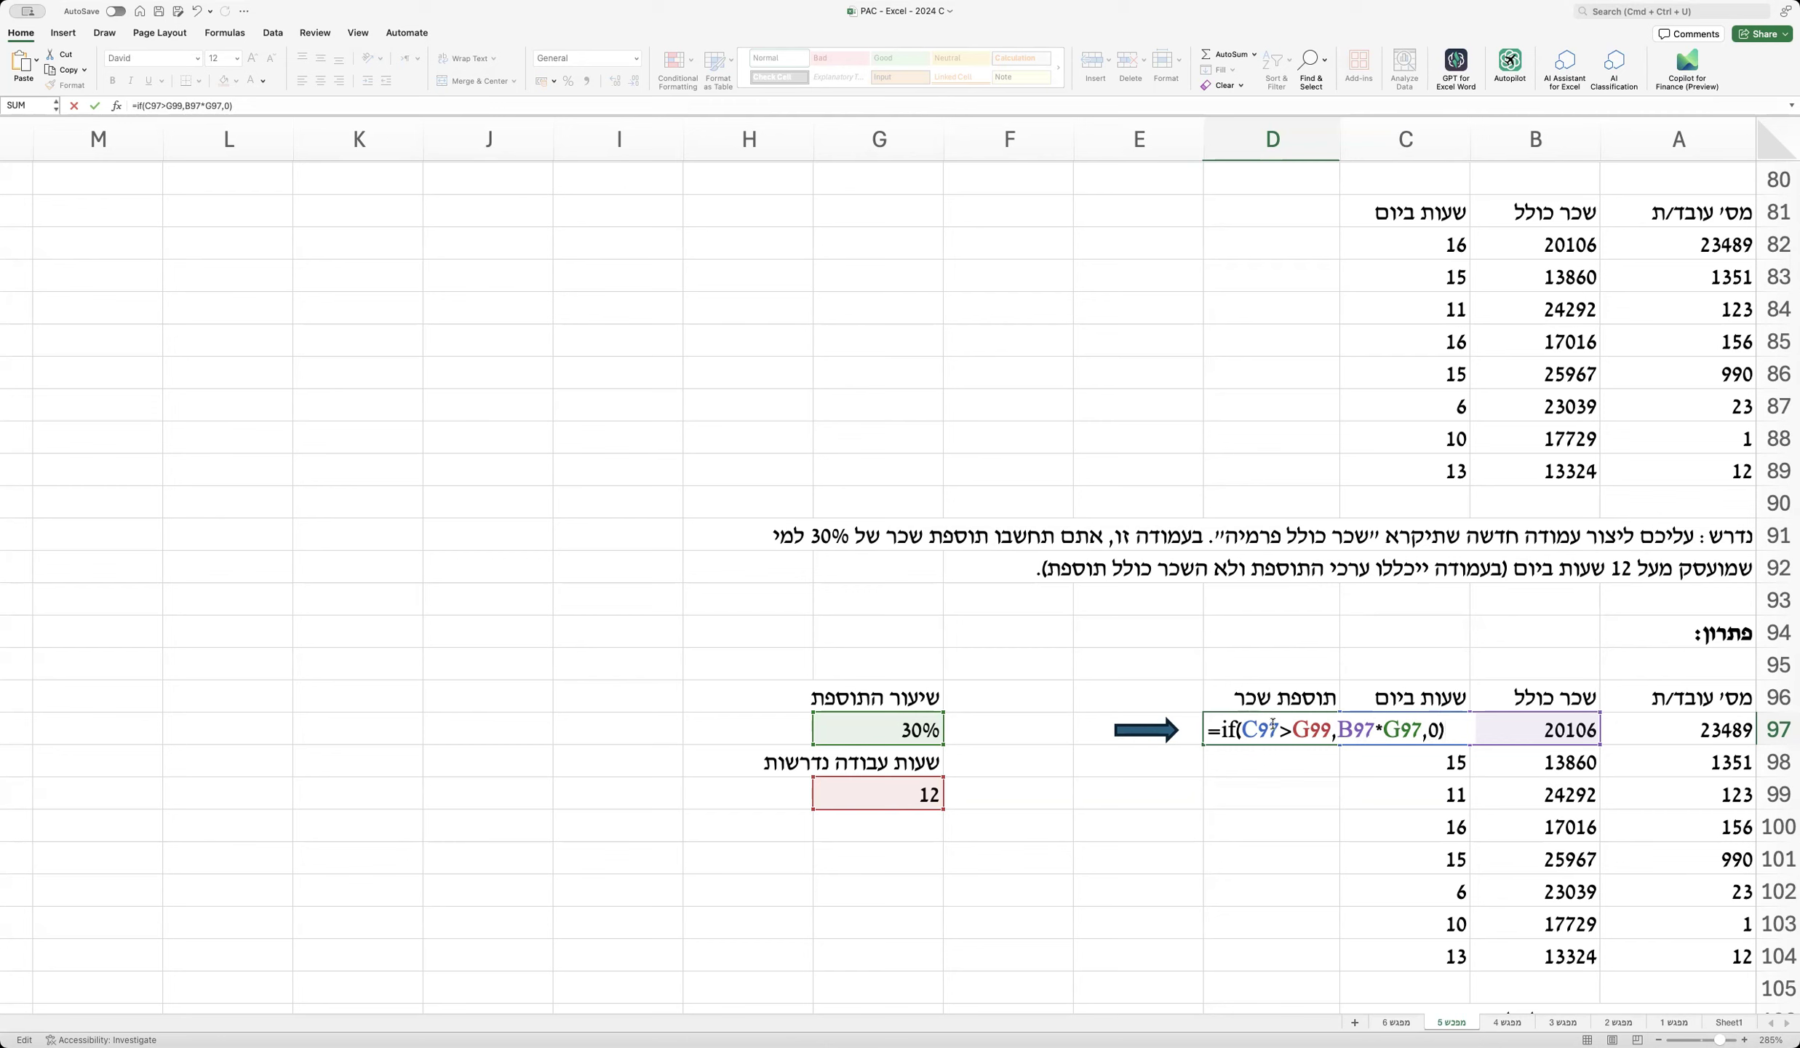
pyautogui.click(1306, 729)
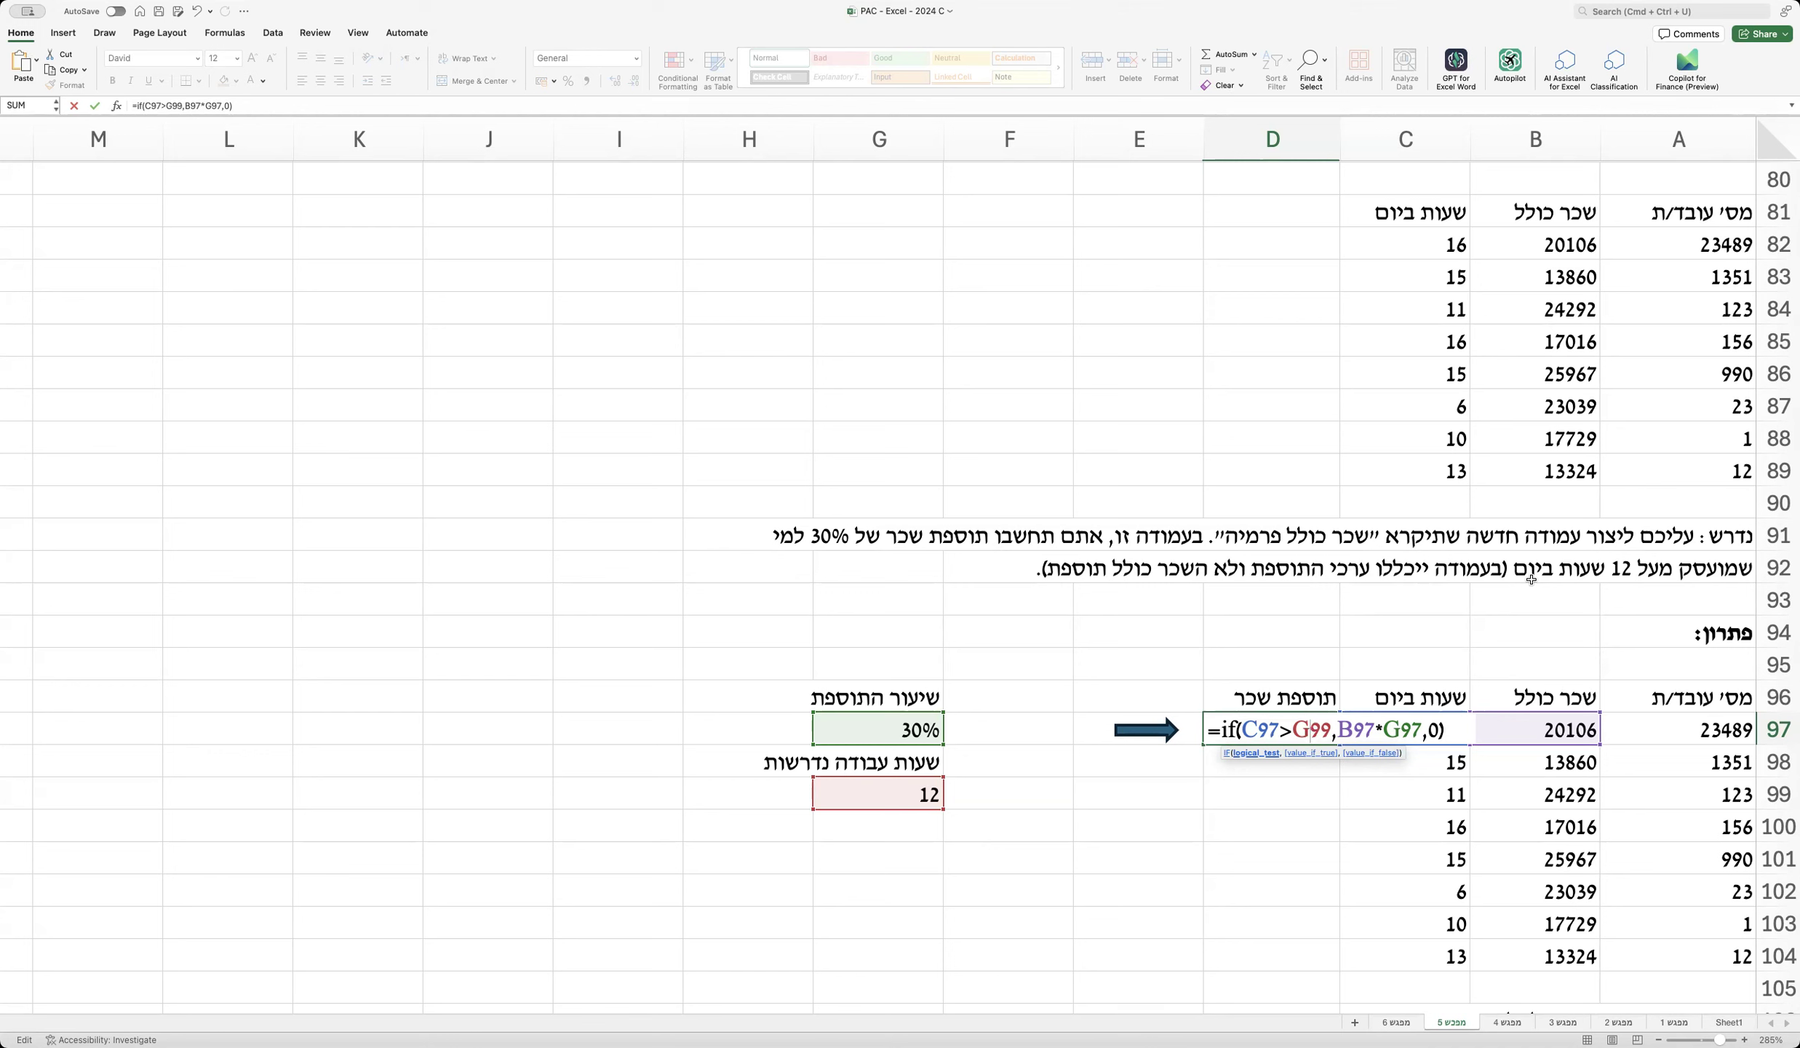
pyautogui.press('Return')
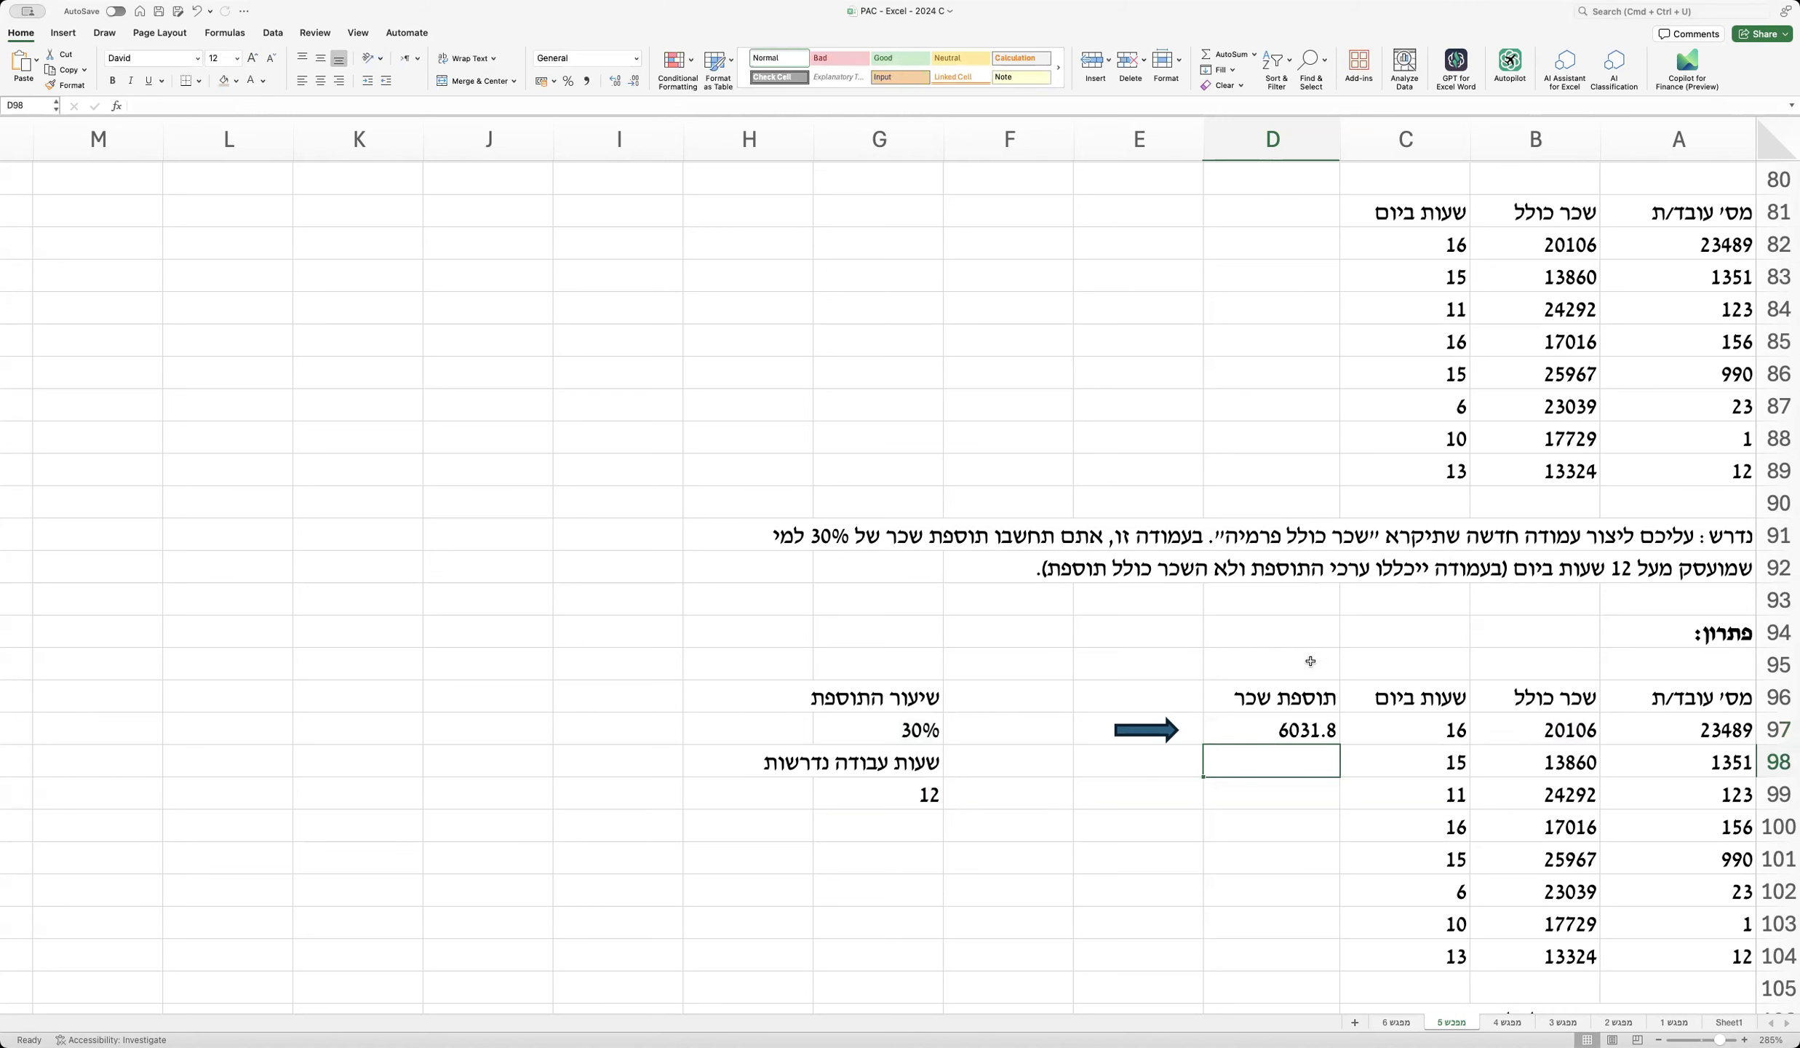
# Step: Fill the D97 formula down to D99 and check the references in D99's copy against cells G97 and G99
pyautogui.click(1264, 717)
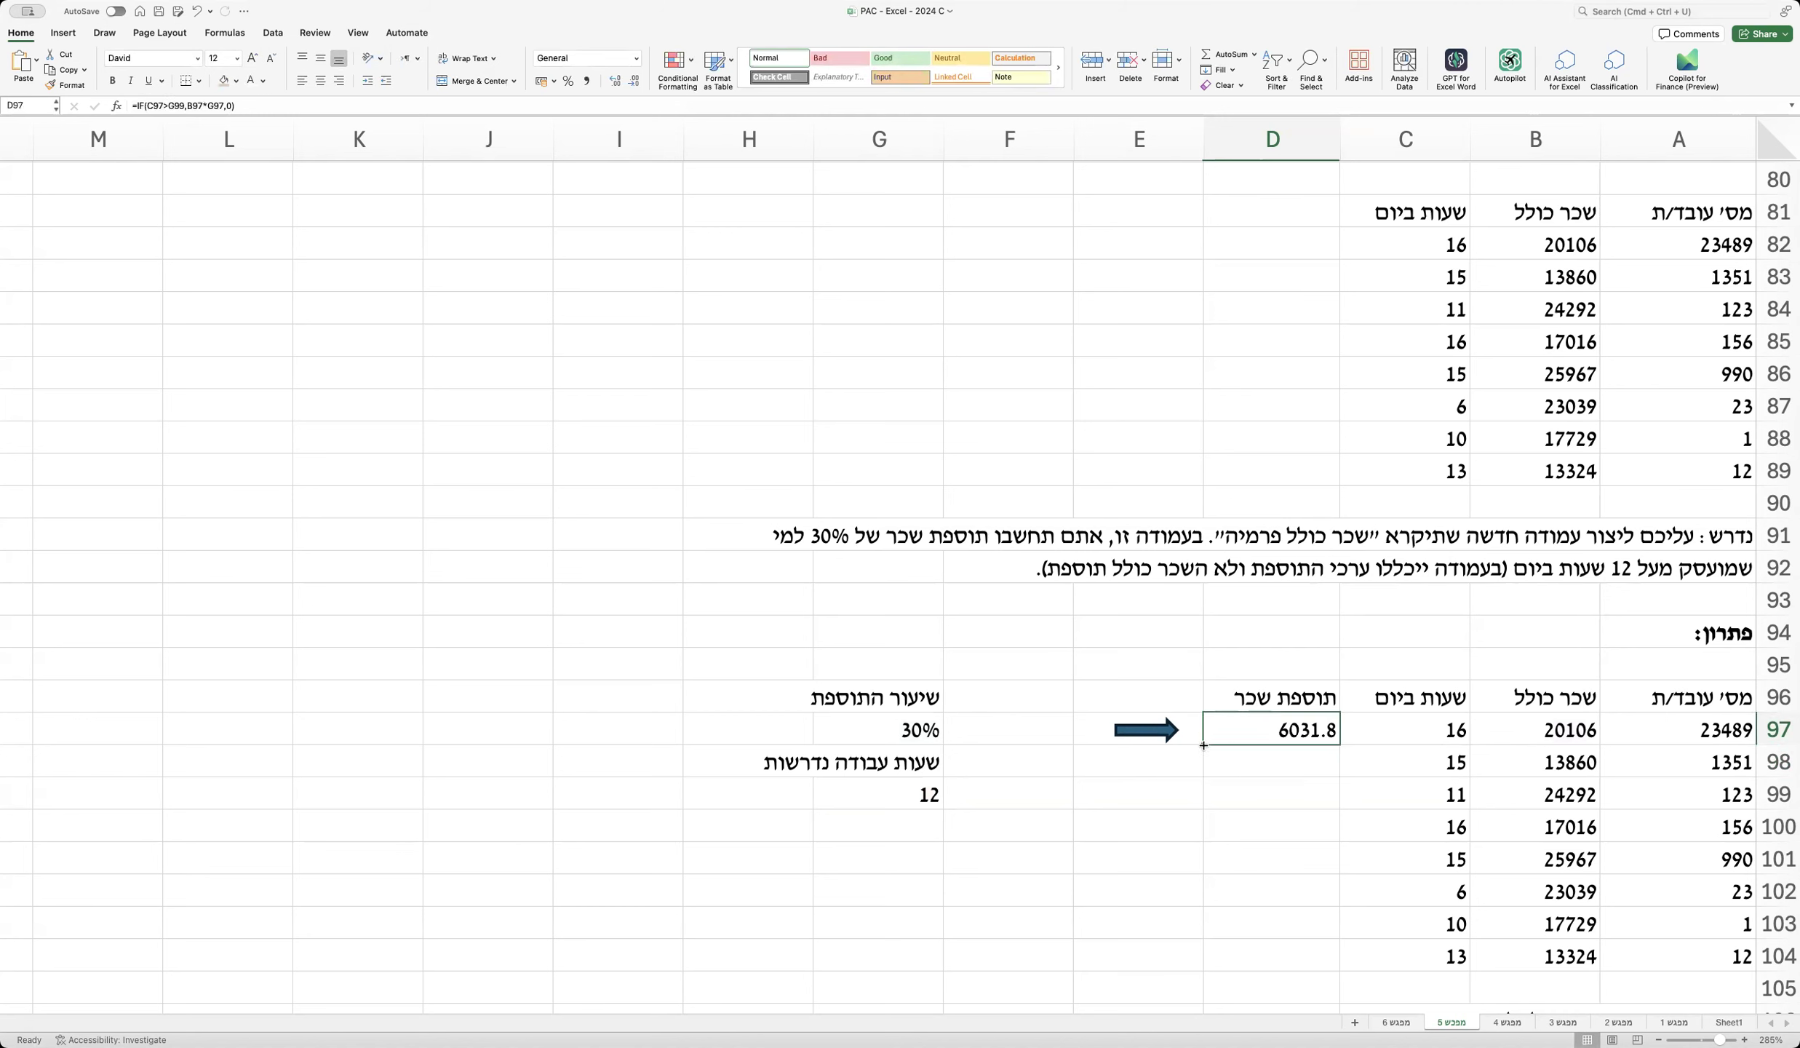
pyautogui.moveTo(1203, 745); pyautogui.dragTo(1219, 814)
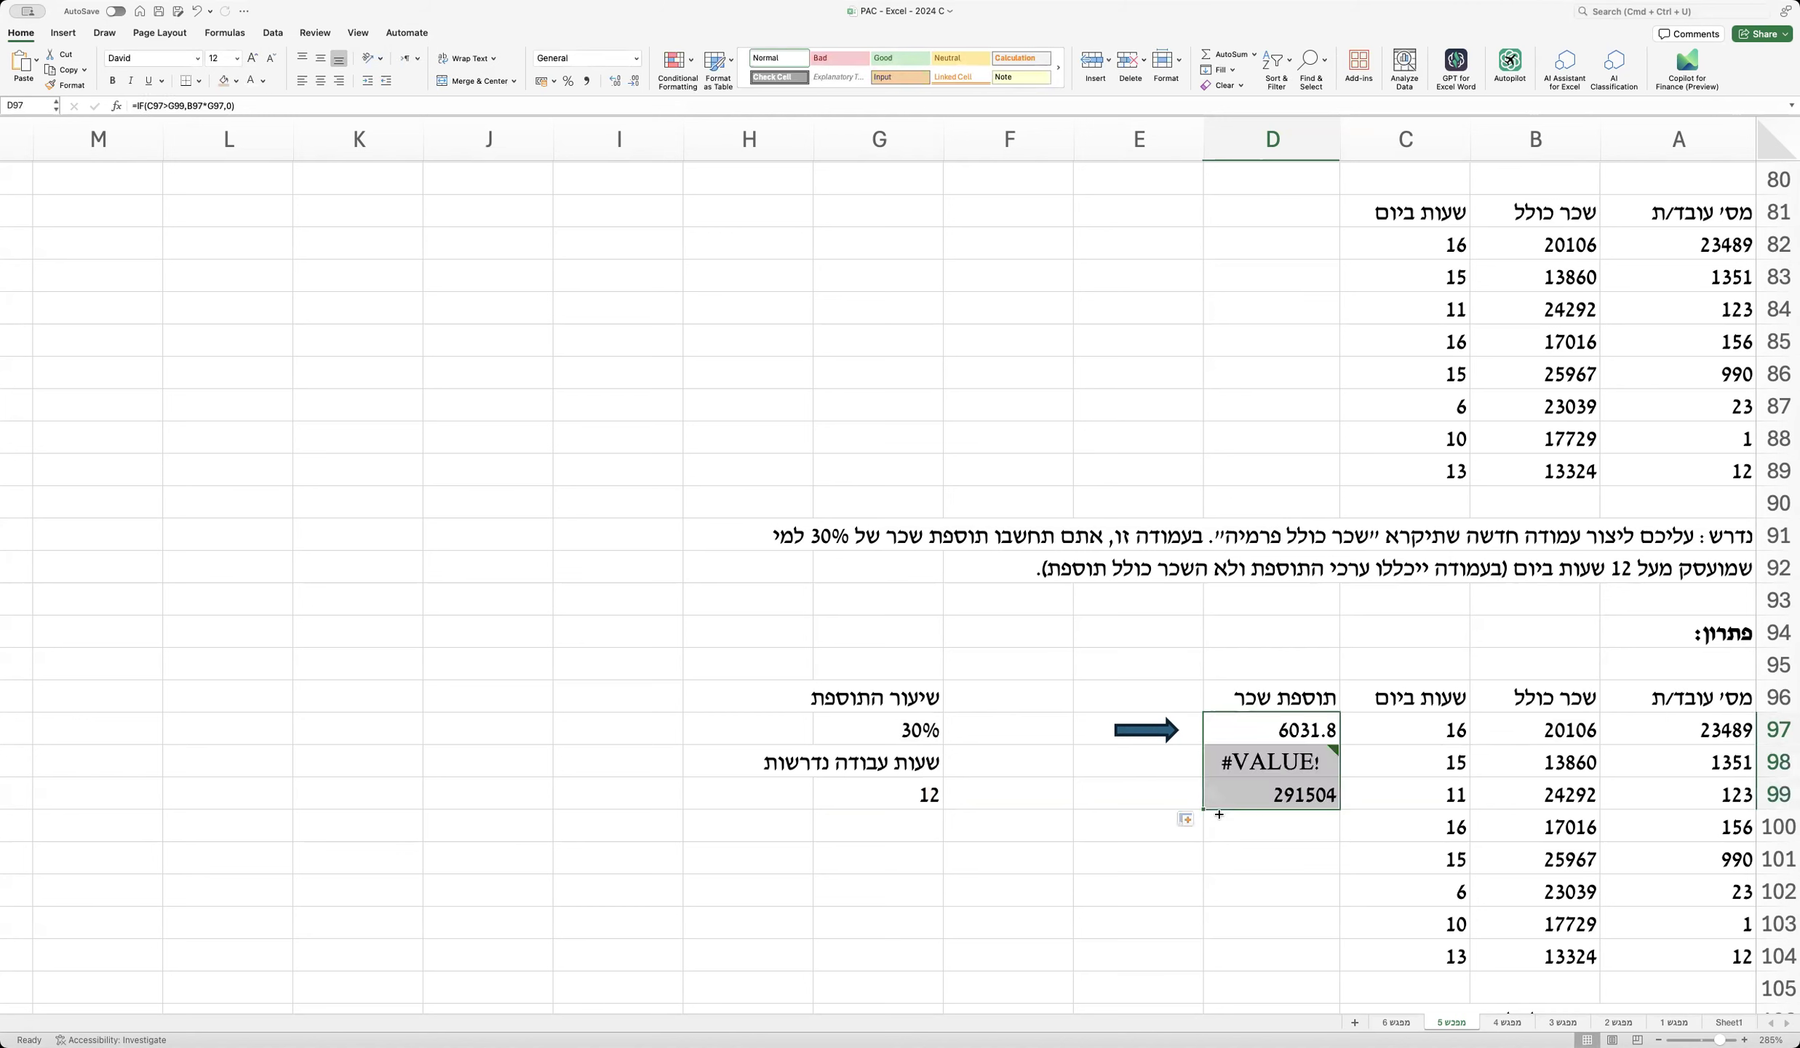
pyautogui.doubleClick(1278, 791)
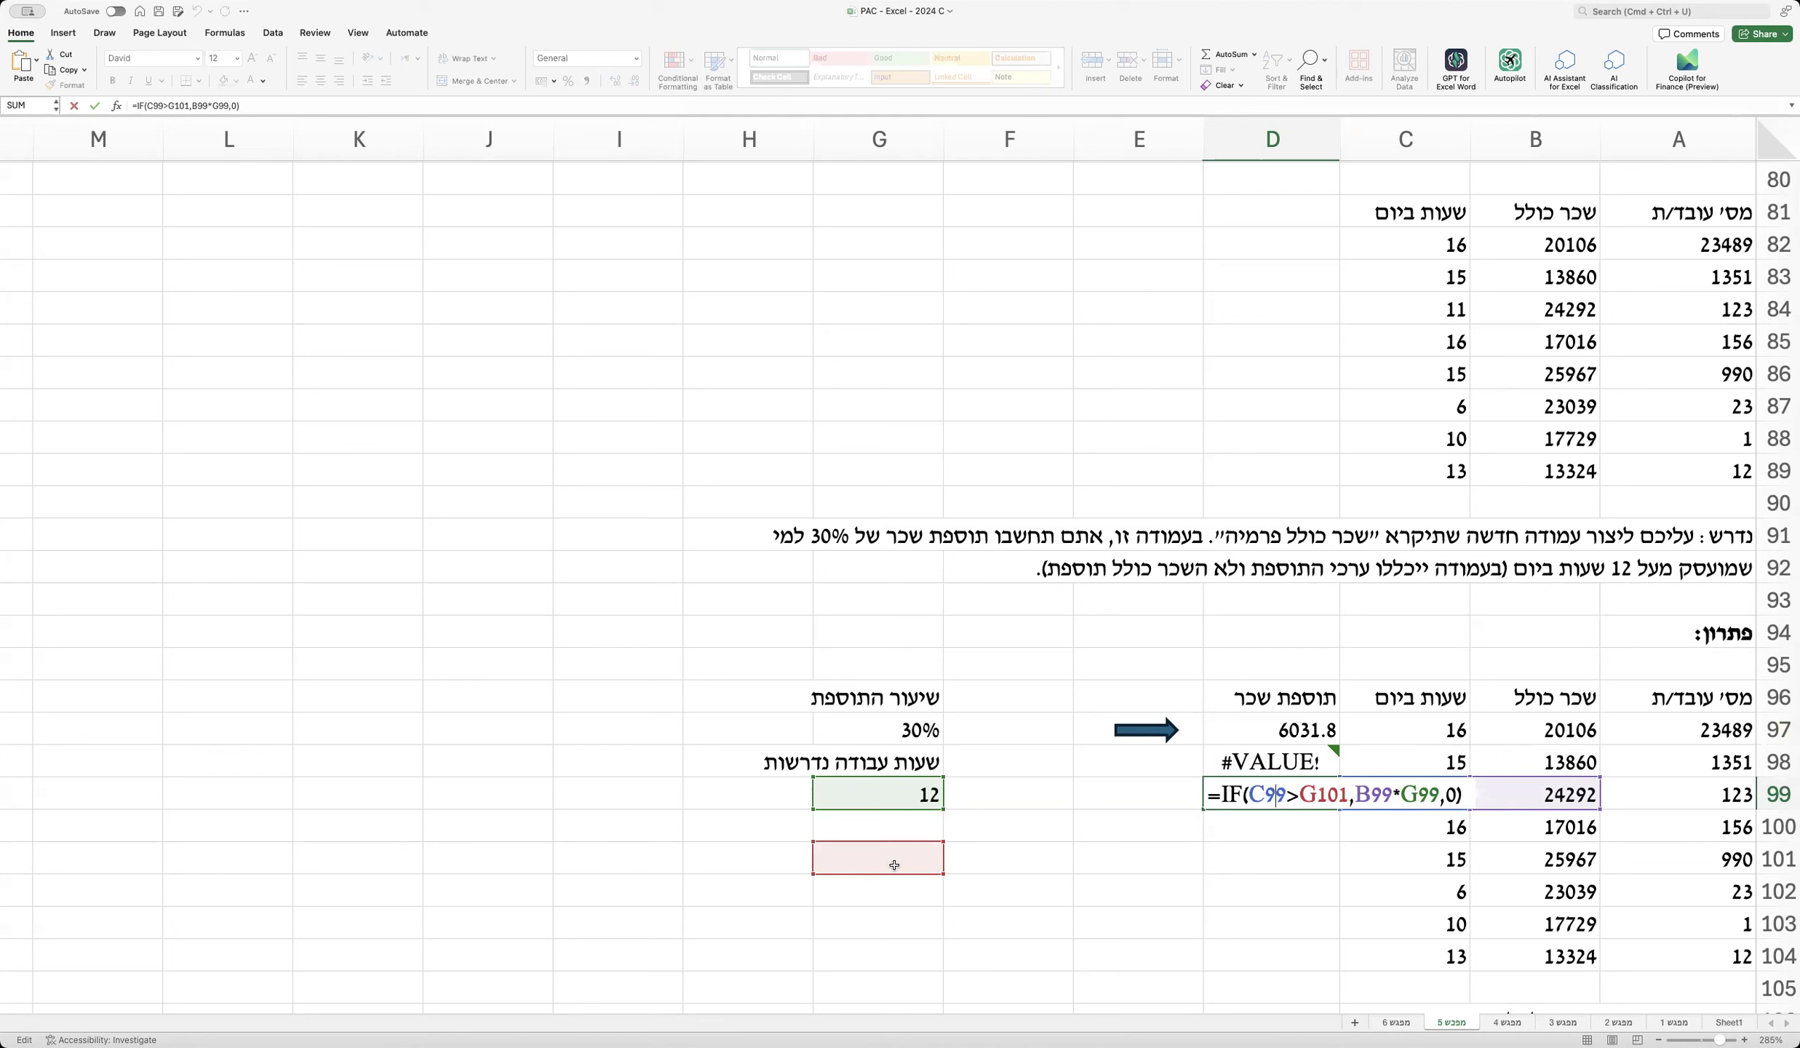
pyautogui.press('Return')
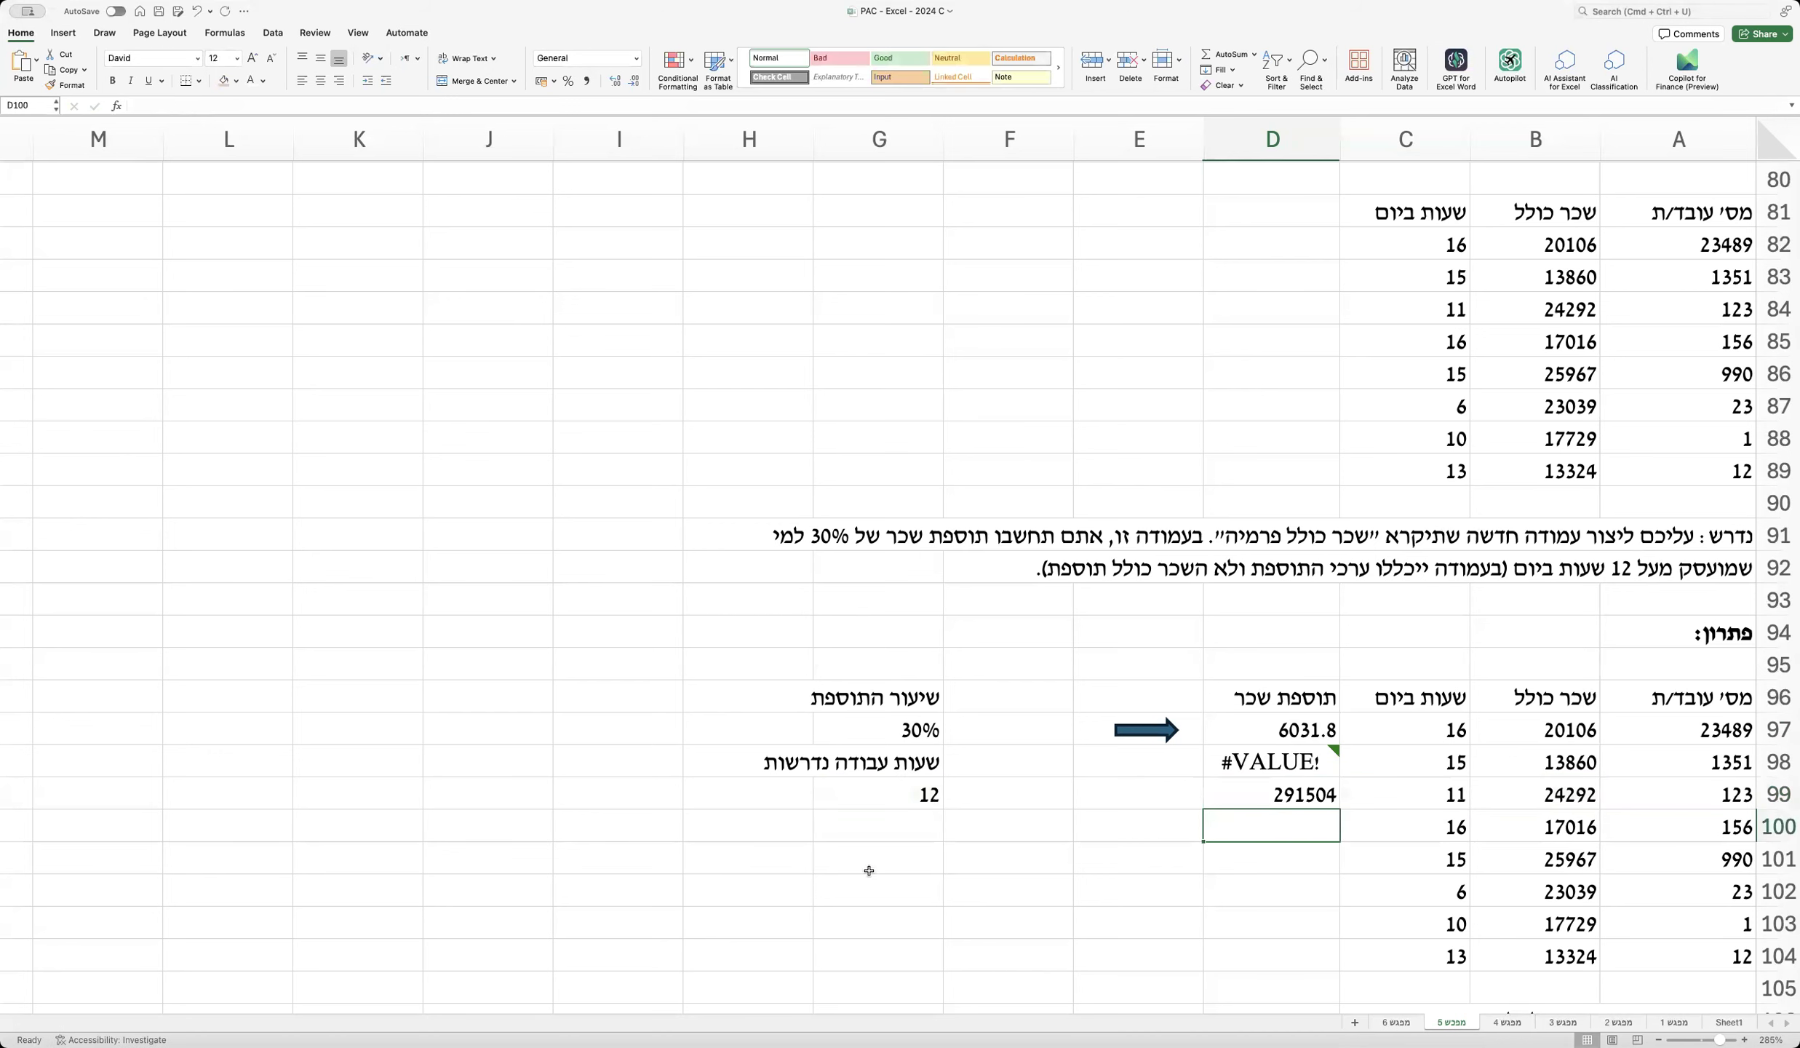
pyautogui.click(850, 726)
pyautogui.keyDown('super'); pyautogui.click(900, 784); pyautogui.keyUp('super')
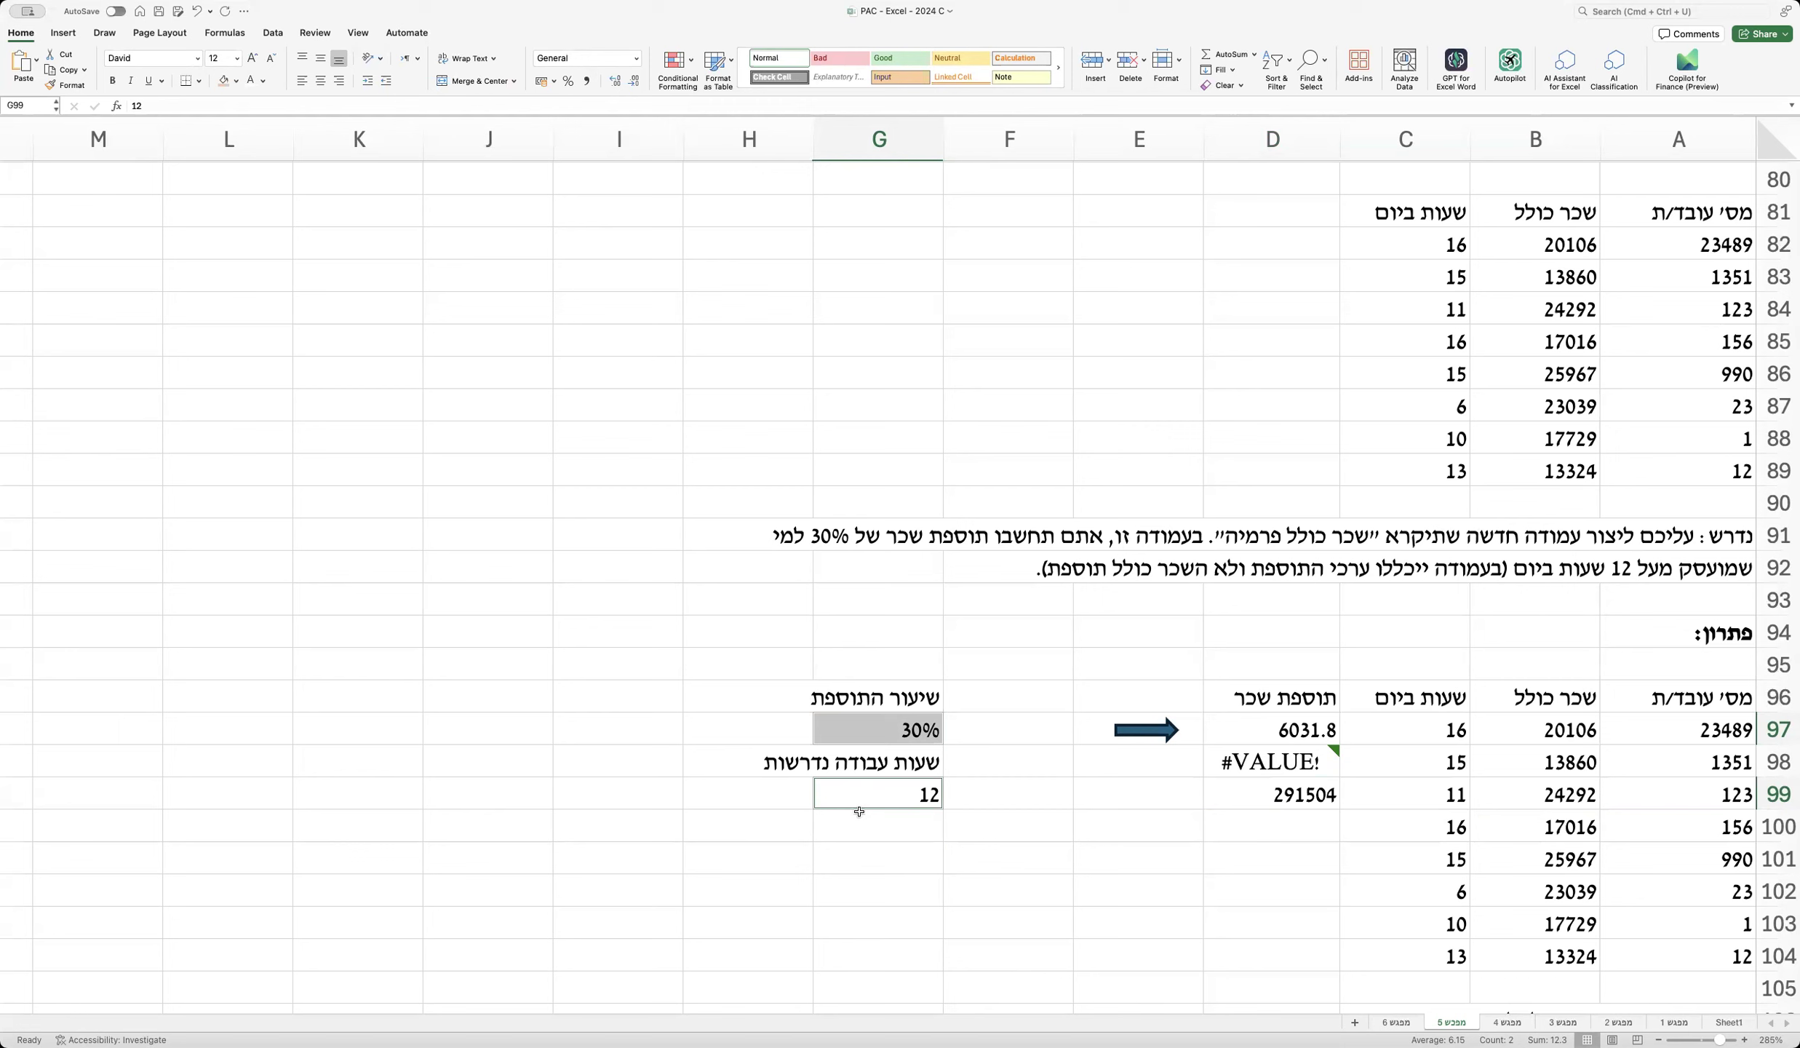
# Step: Clear D98:D99 and lock the row of the G99 reference in D97's IF condition as G$99
pyautogui.moveTo(1237, 767); pyautogui.dragTo(1237, 790)
pyautogui.press('Delete')
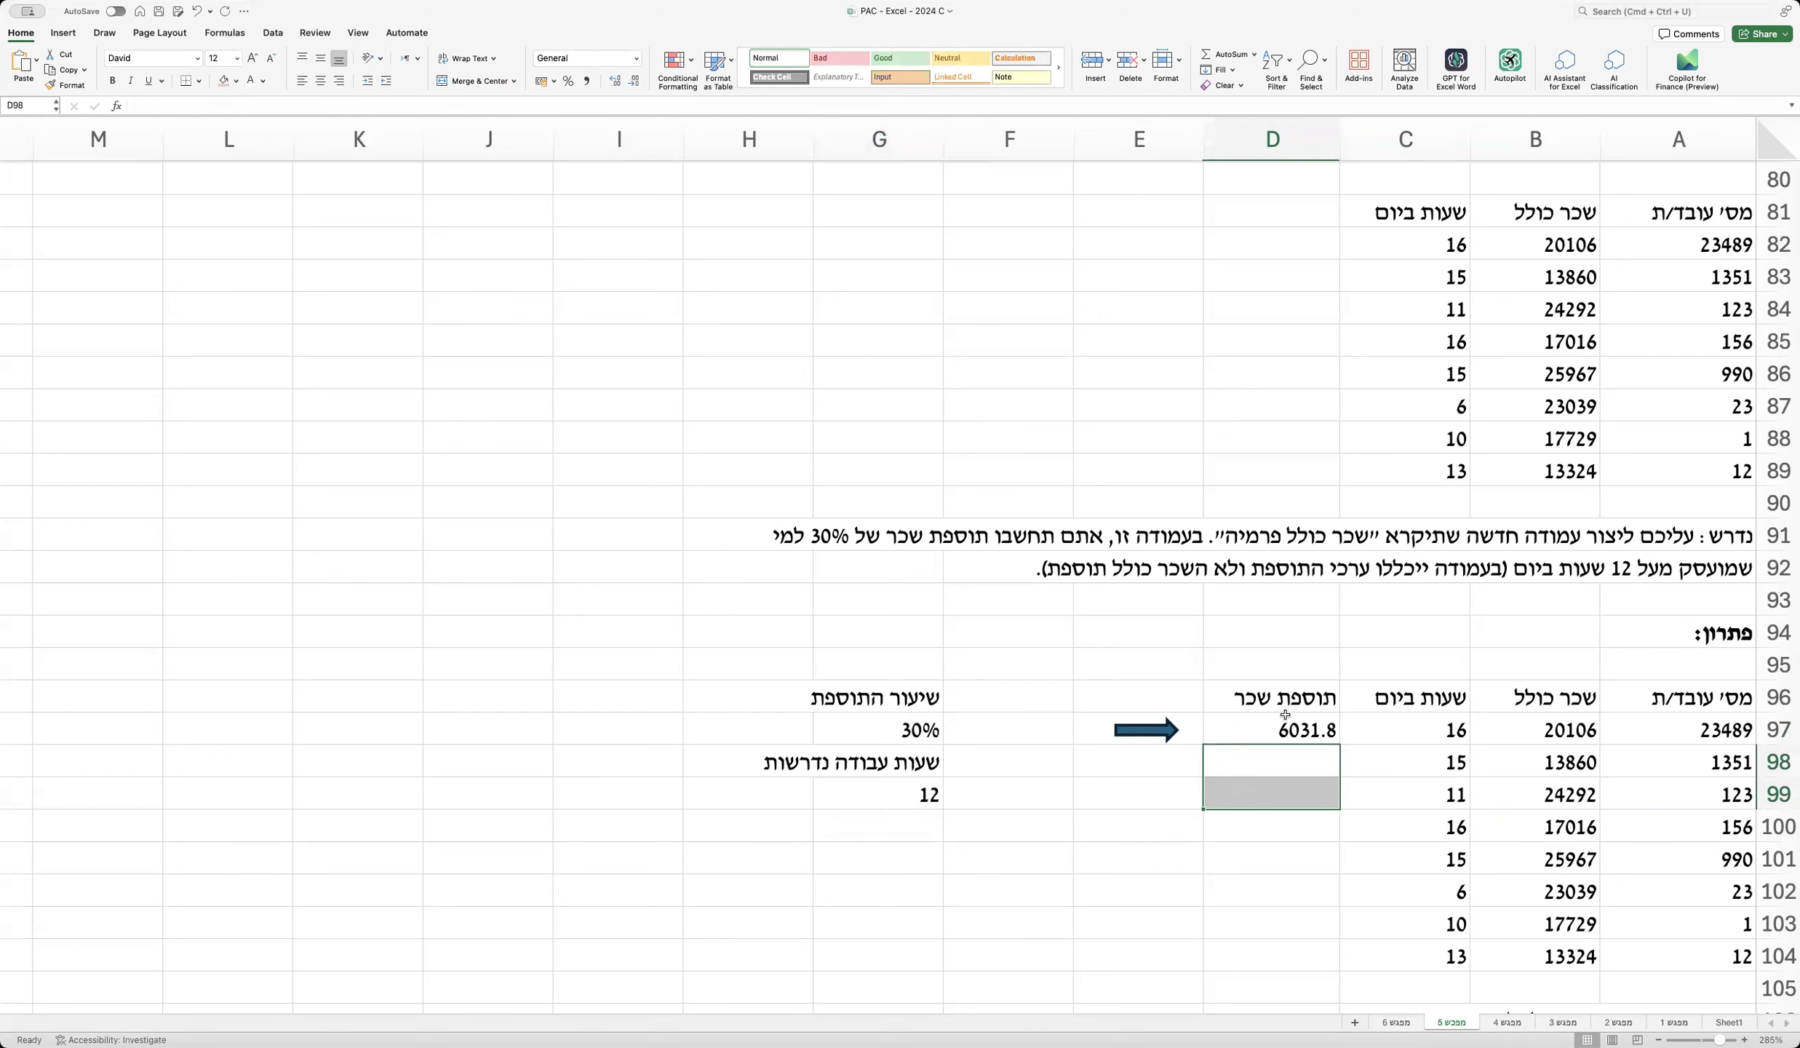
pyautogui.doubleClick(1299, 721)
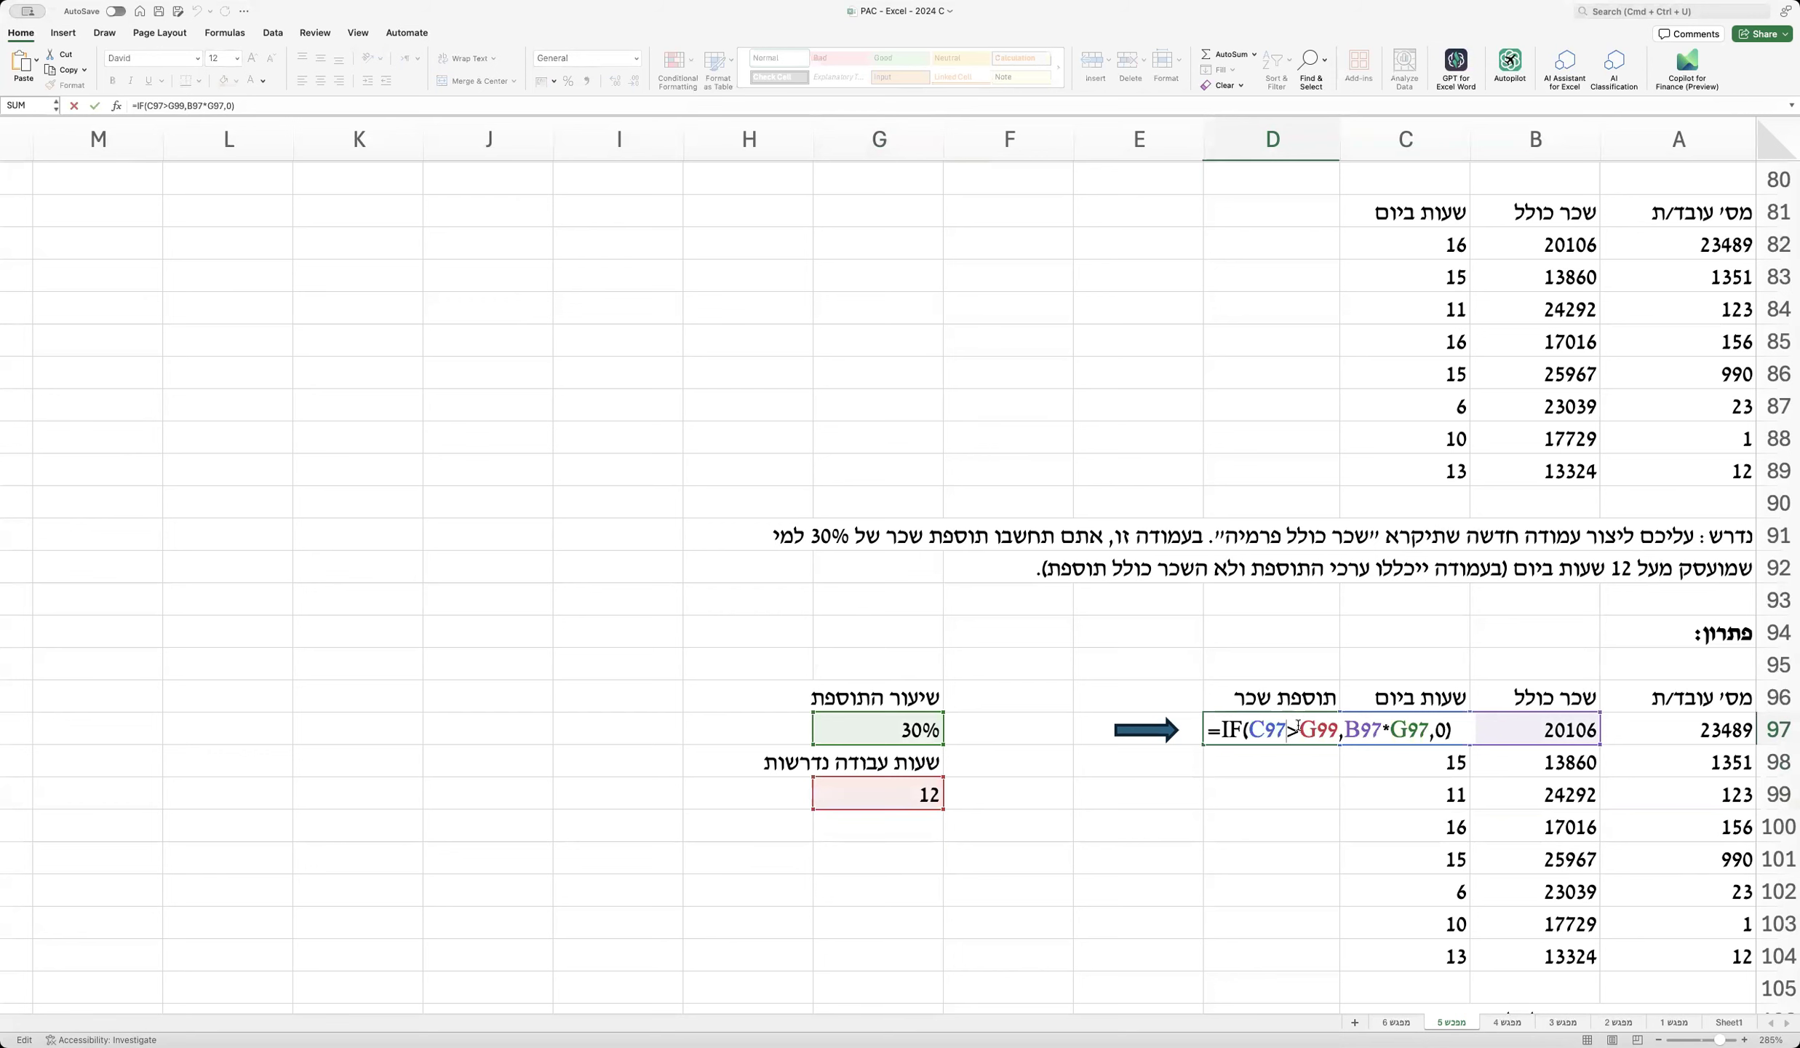
pyautogui.moveTo(1299, 727); pyautogui.dragTo(1333, 731)
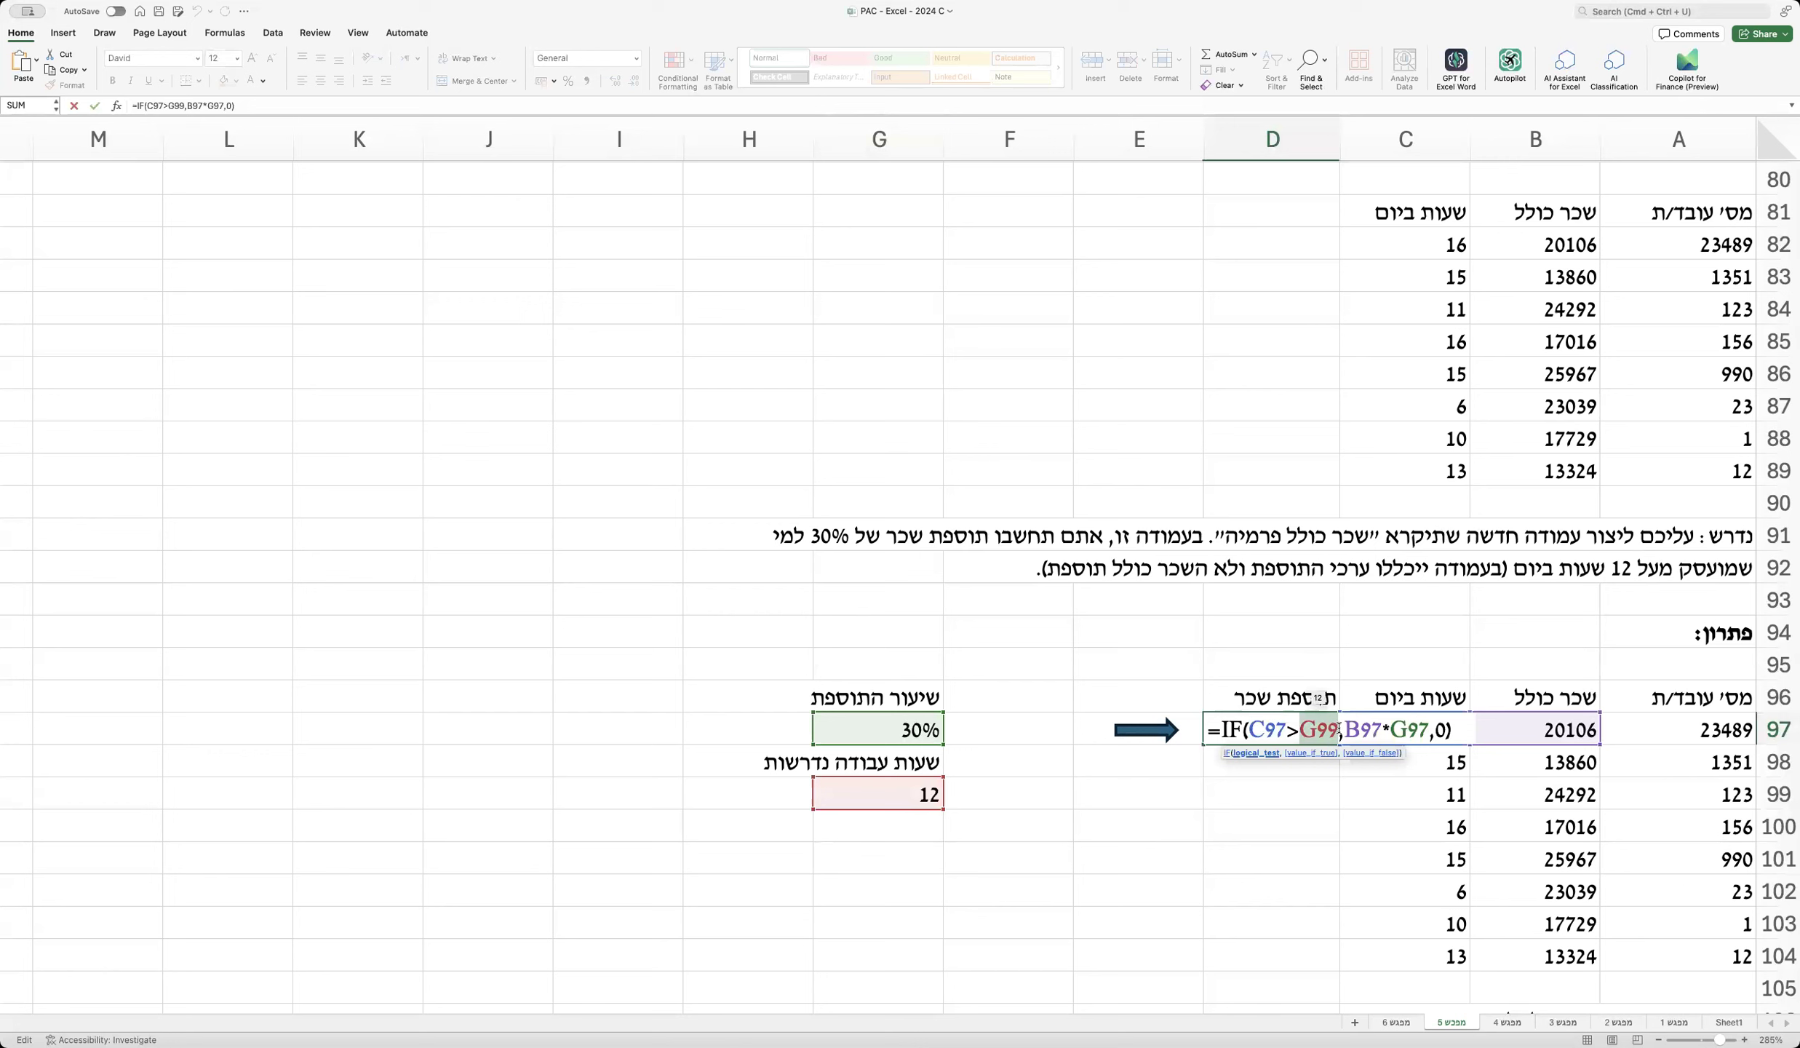
pyautogui.click(1318, 731)
pyautogui.moveTo(1300, 729); pyautogui.dragTo(1333, 733)
pyautogui.click(1315, 728)
pyautogui.write('$')
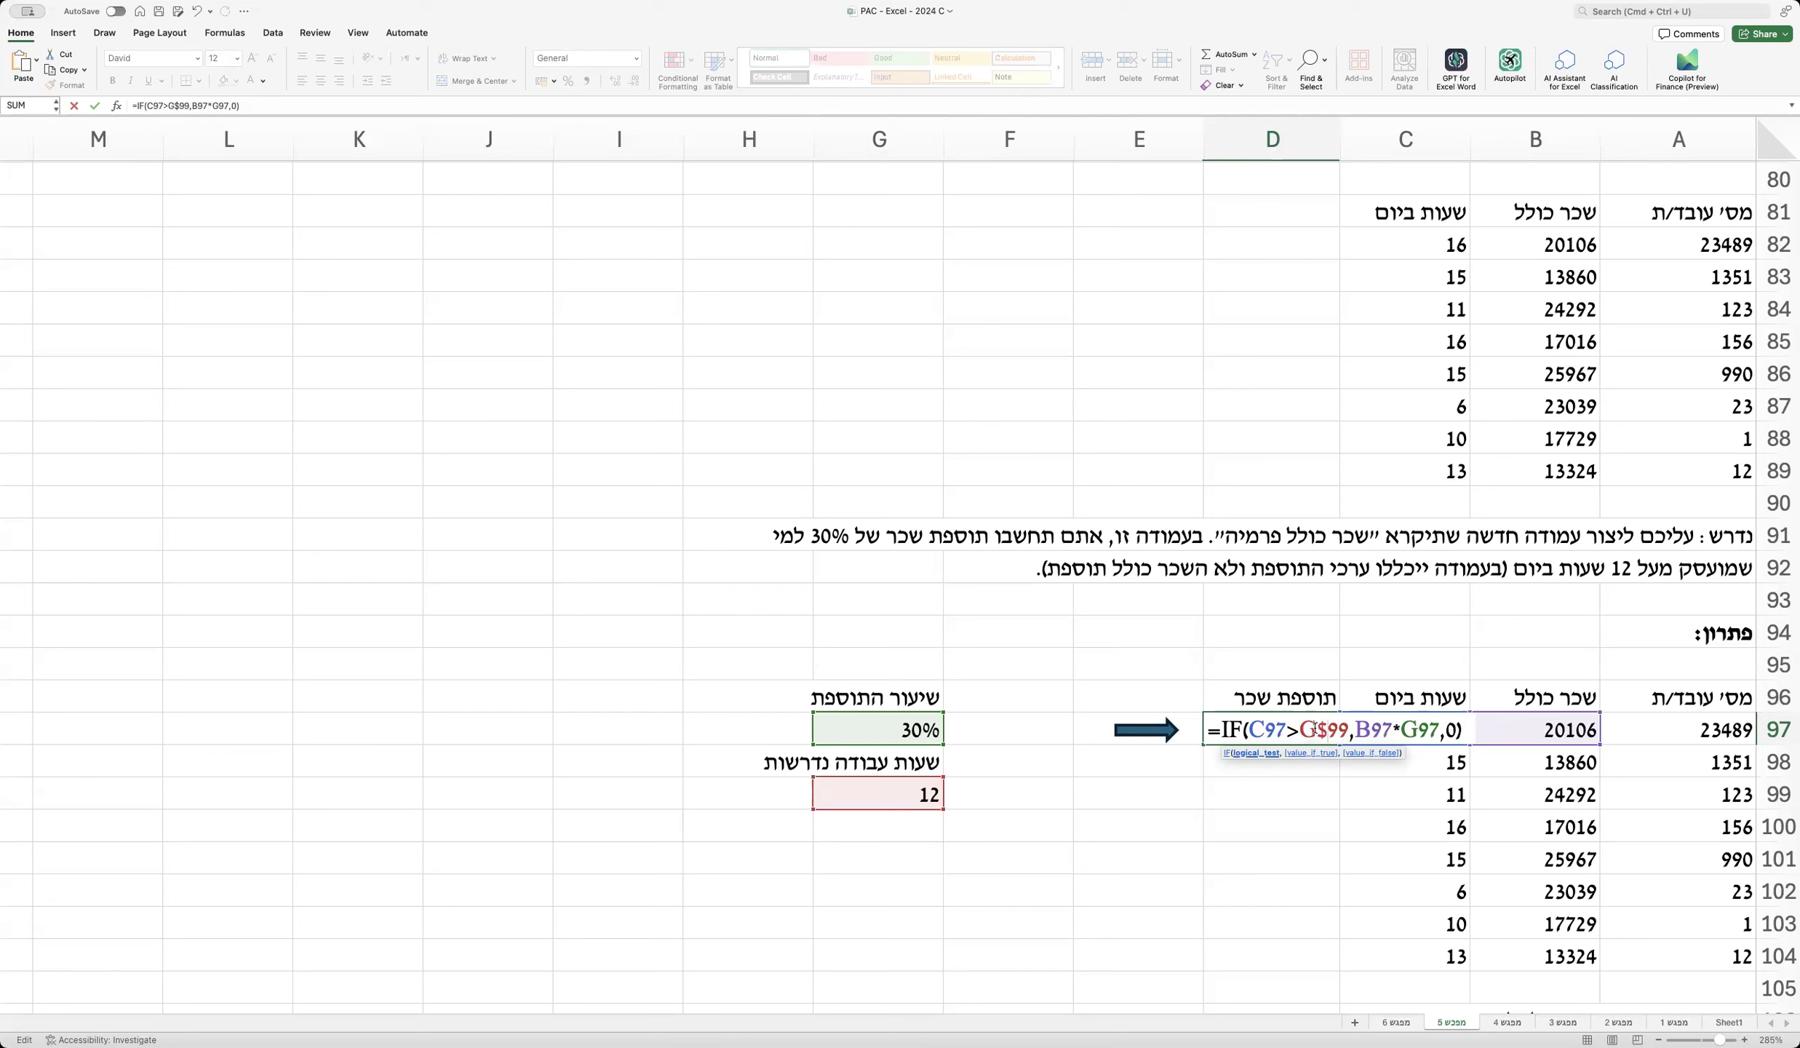
# Step: Remove the dollar sign from the G$99 reference in D97's condition and put it back
pyautogui.moveTo(1318, 726); pyautogui.dragTo(1348, 730)
pyautogui.click(1325, 728)
pyautogui.press('BackSpace')
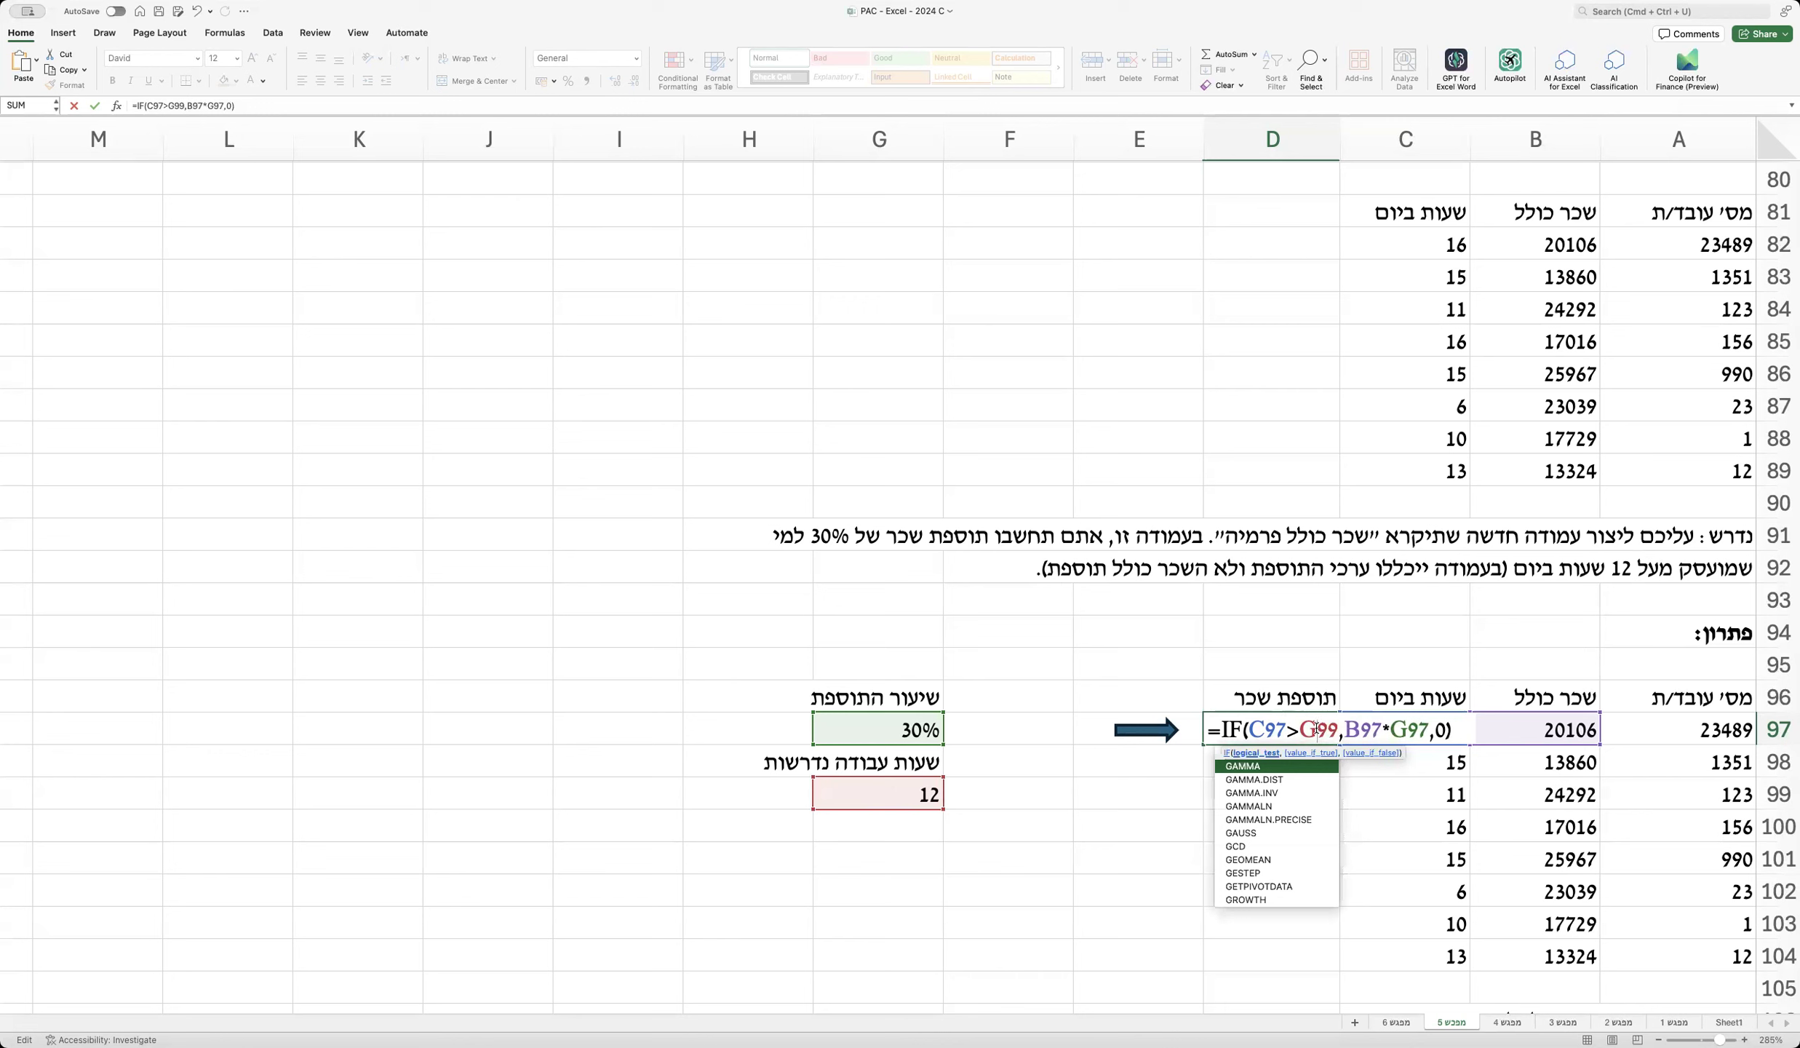
pyautogui.write('$')
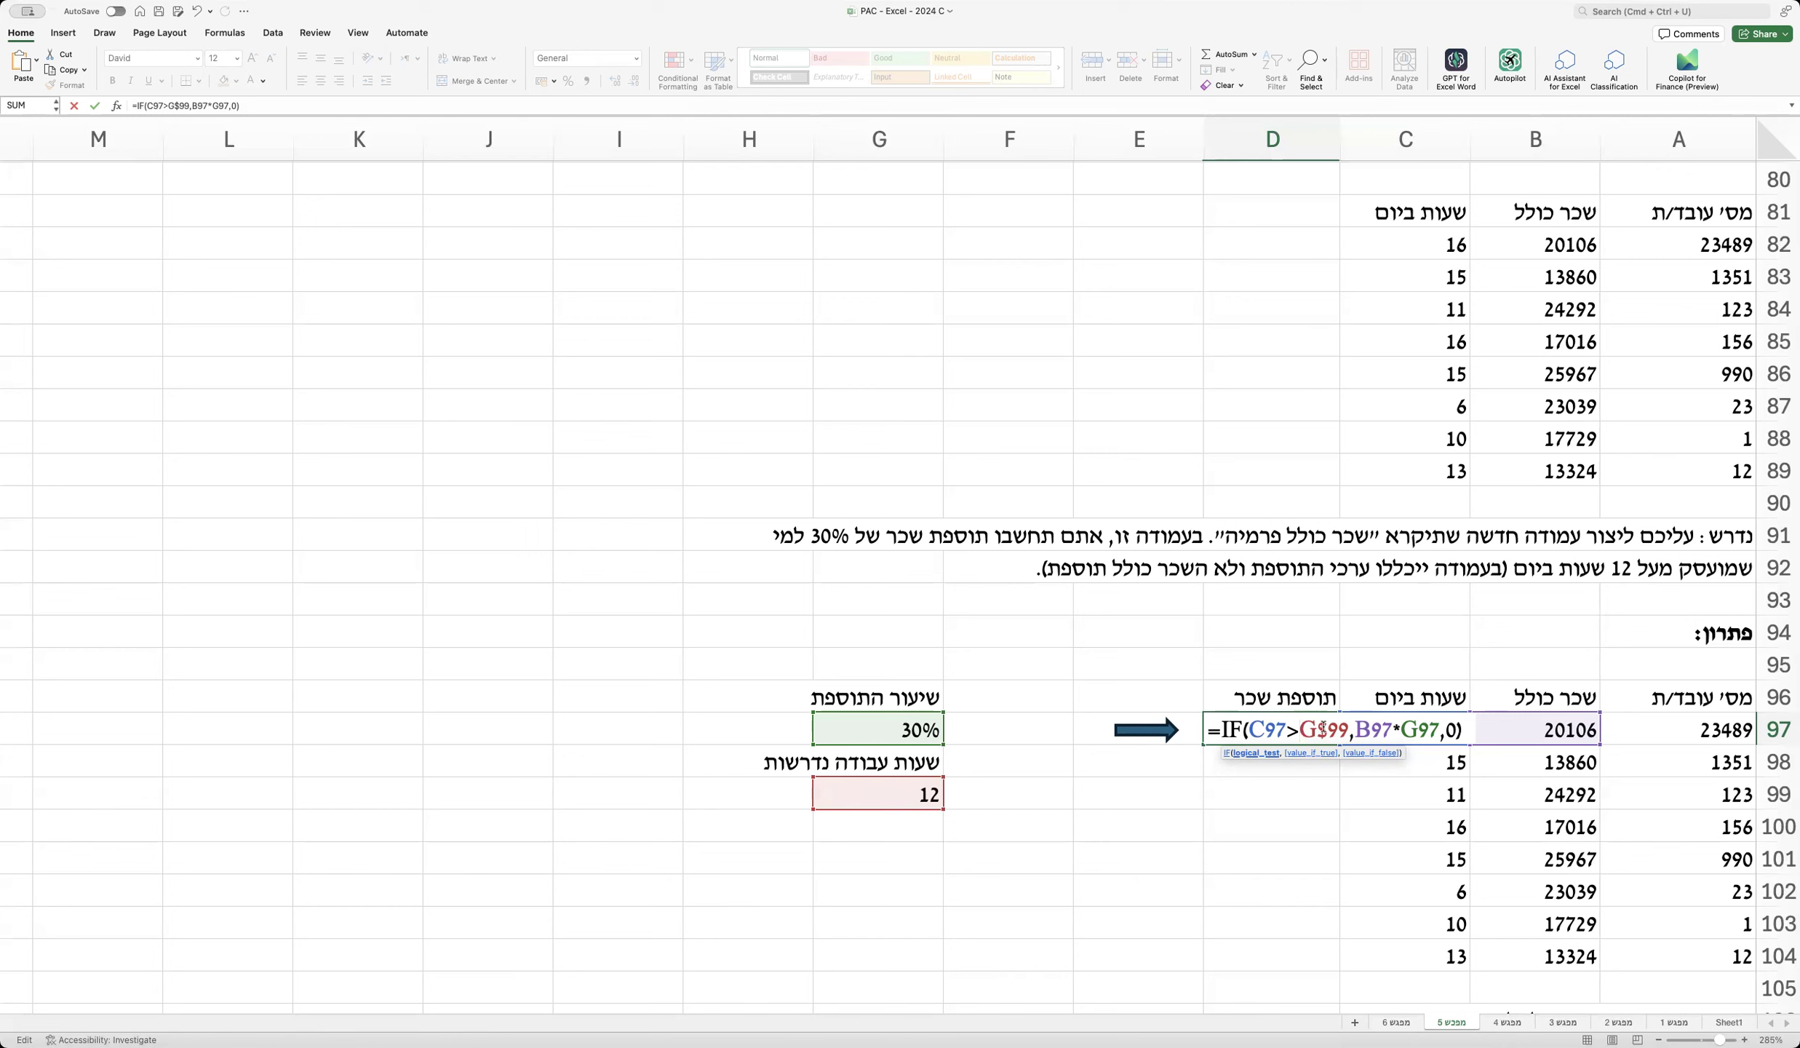
# Step: Lock the row of the G97 reference as G$97 in the value if true and commit D97's formula
pyautogui.click(1414, 729)
pyautogui.write('$')
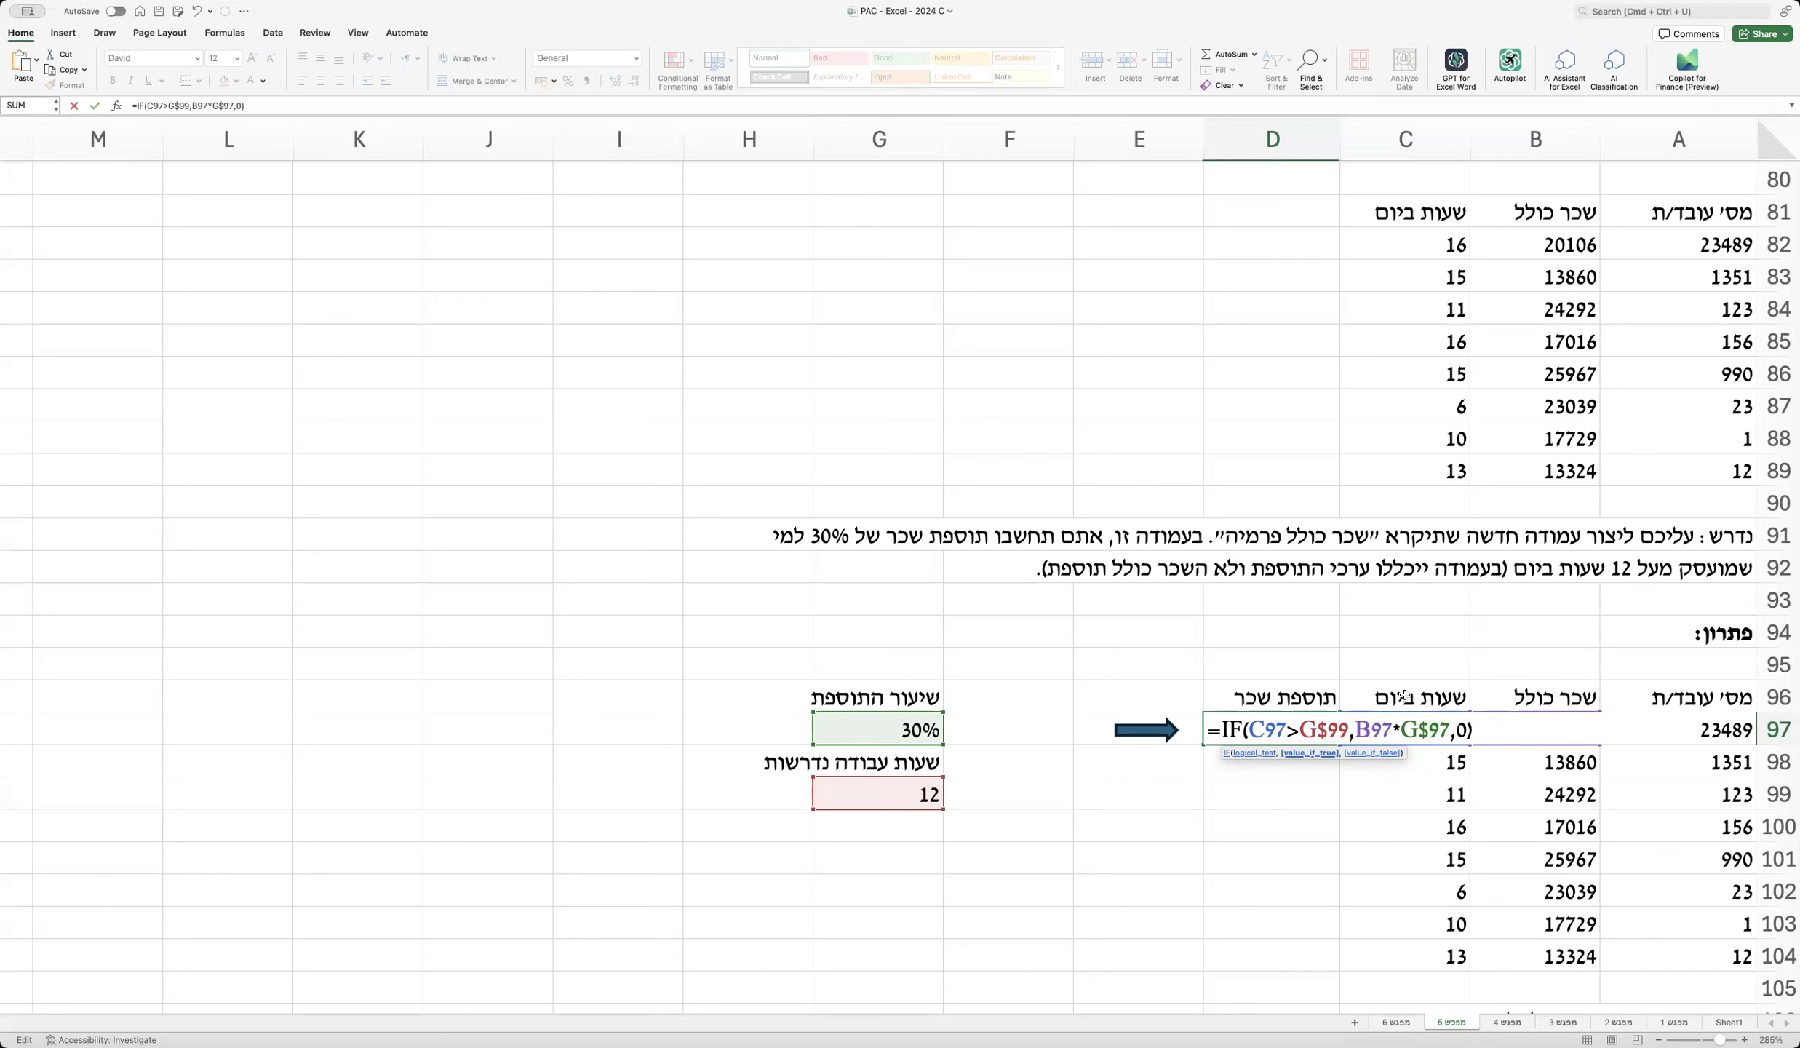
pyautogui.moveTo(1398, 728); pyautogui.dragTo(1453, 735)
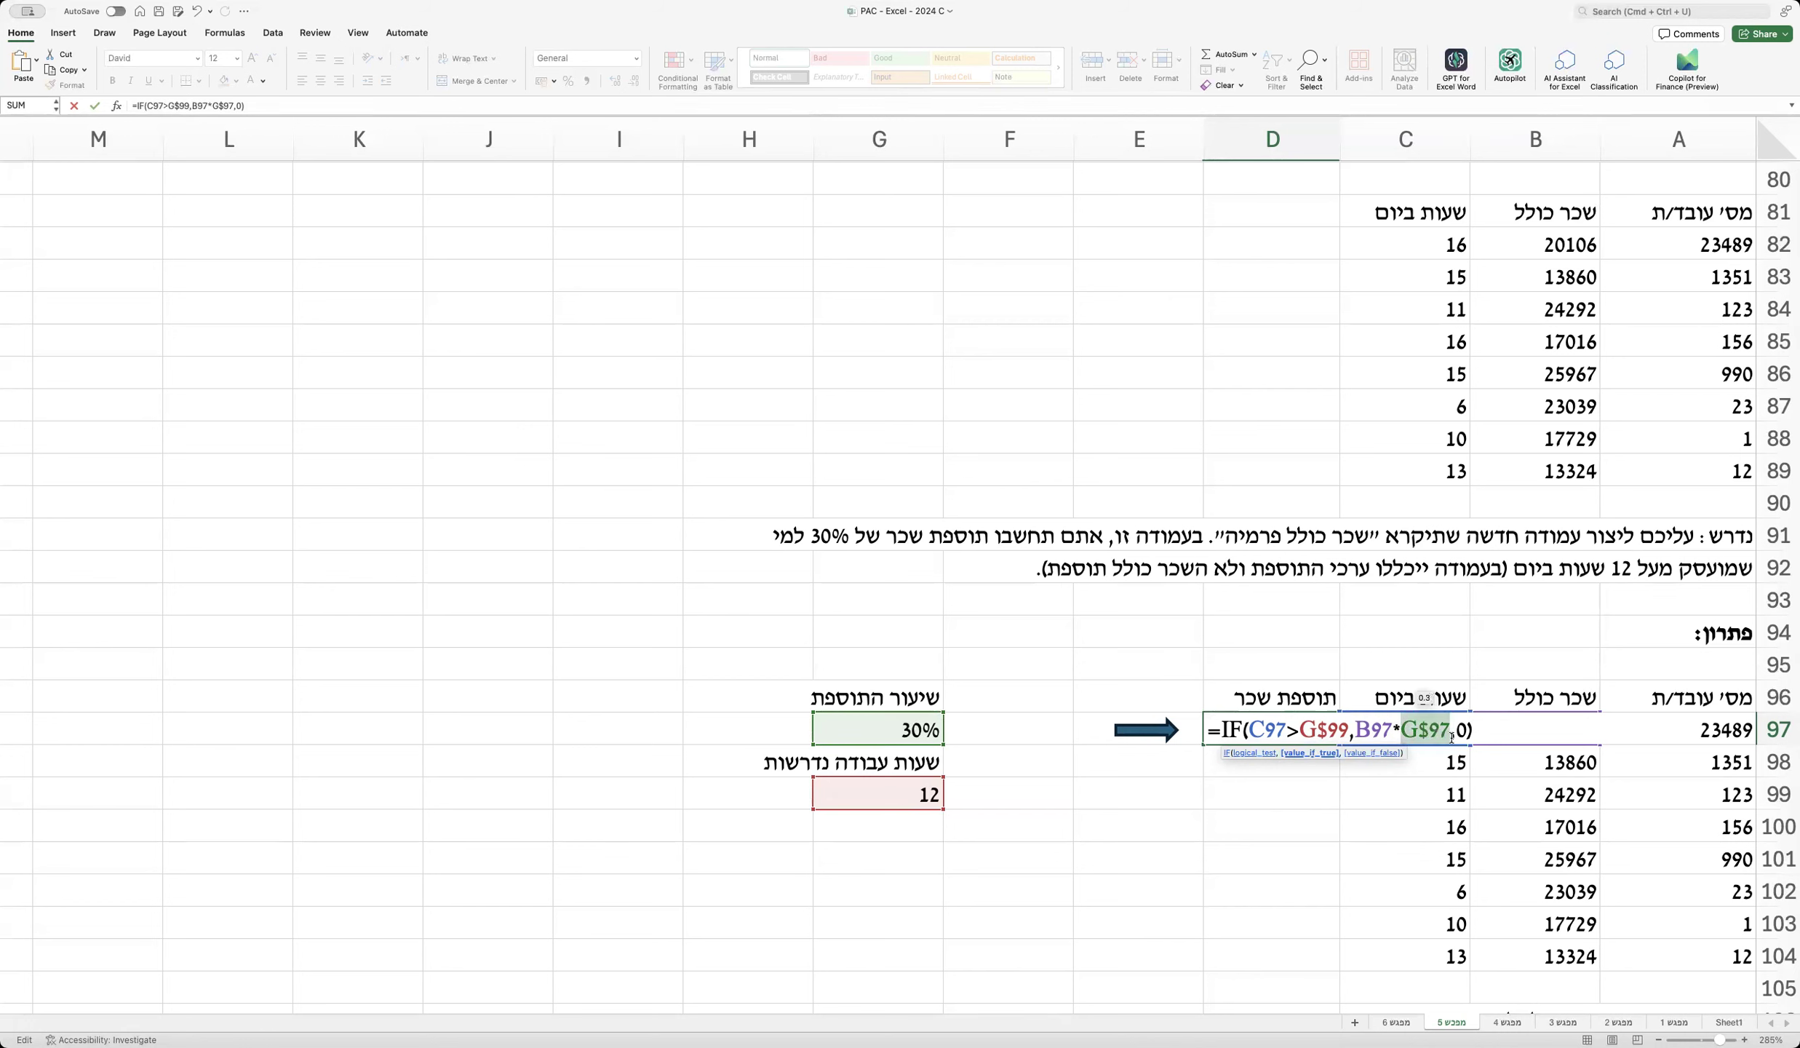
pyautogui.click(1428, 734)
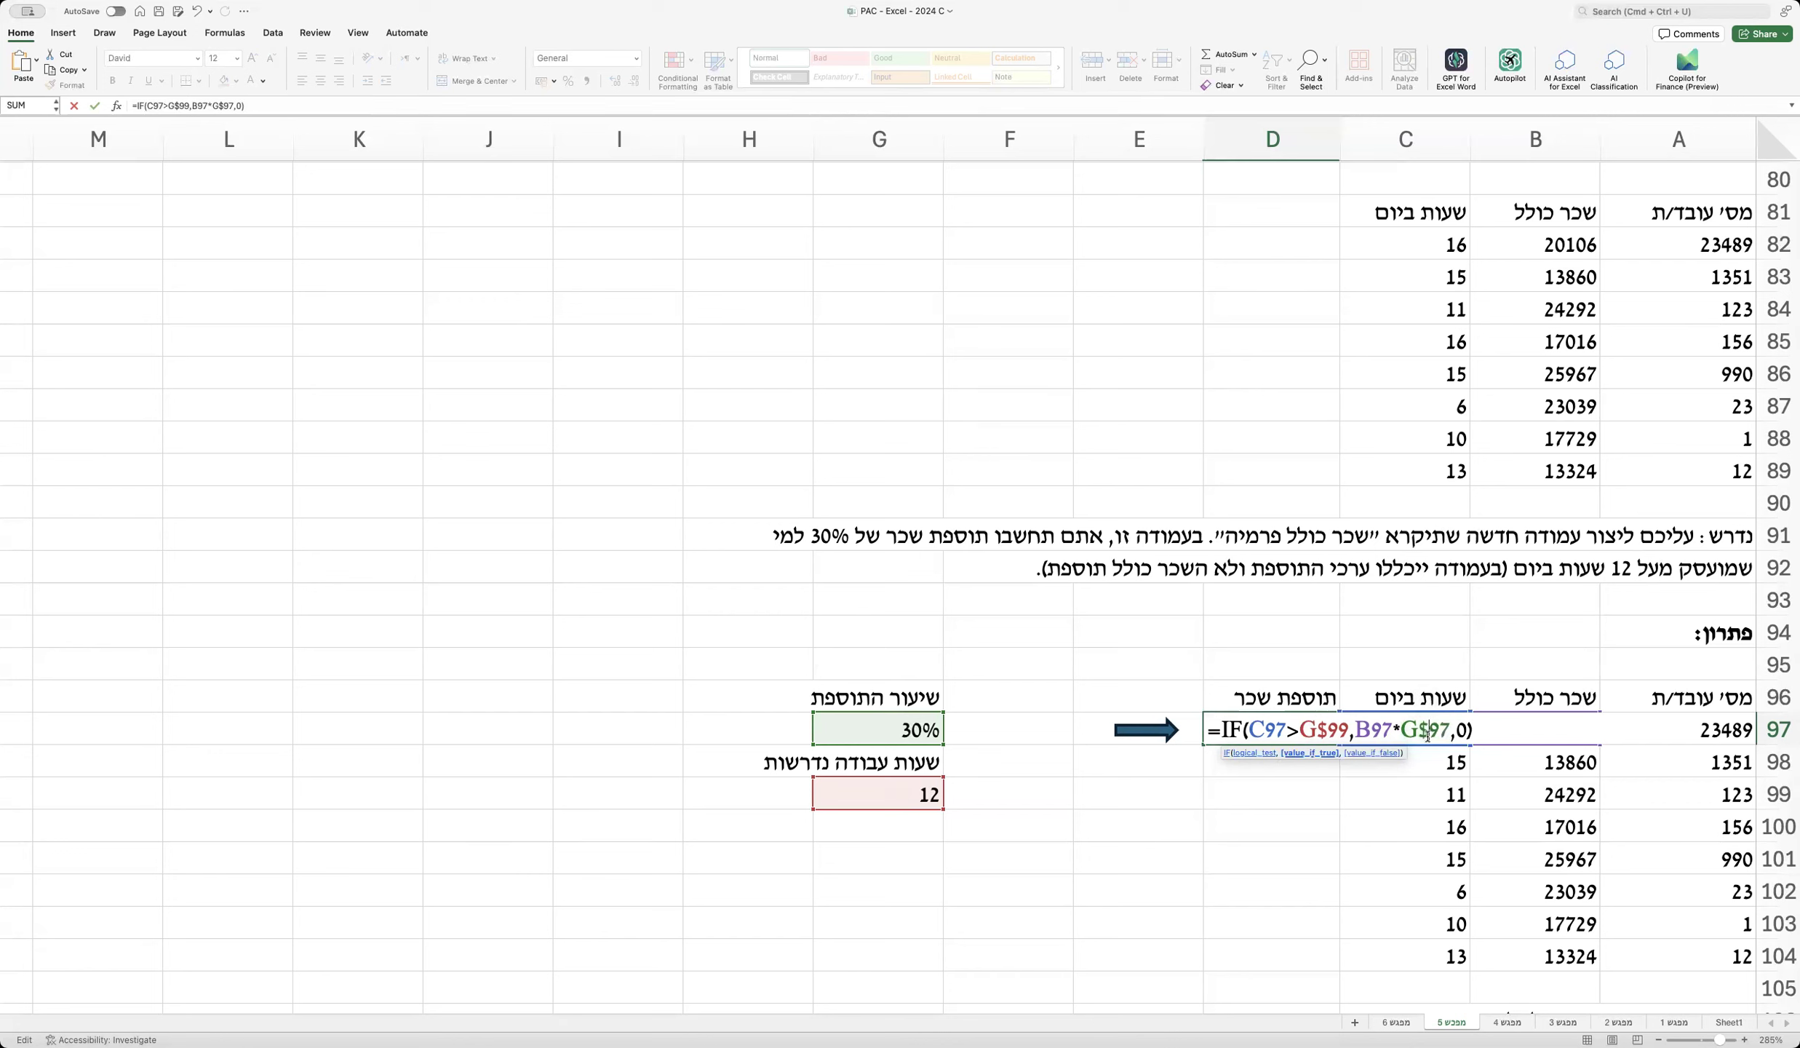
pyautogui.press('Return')
# Step: Fill the D97 formula down to D104 and check row 99's hours against its supplement
pyautogui.click(1239, 732)
pyautogui.doubleClick(1207, 743)
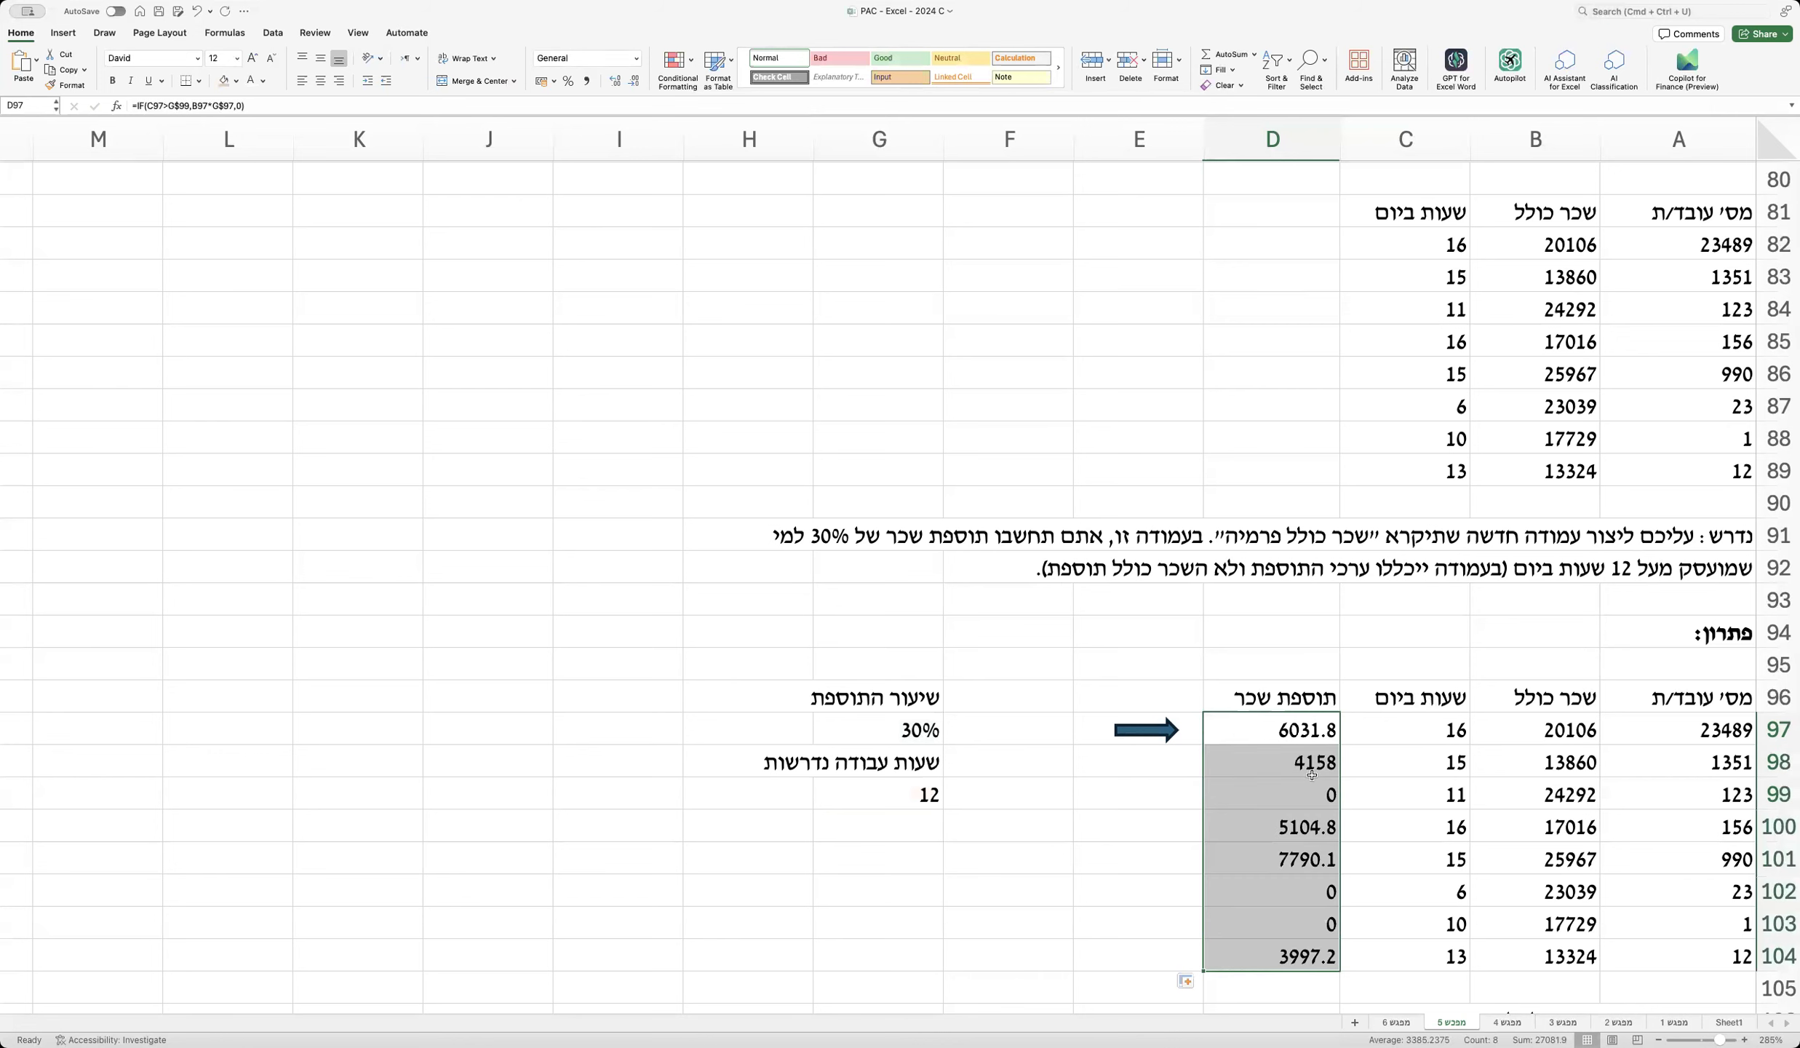
pyautogui.moveTo(1406, 792); pyautogui.dragTo(1262, 806)
# Step: Copy the formula text of D97 and paste it into K93 as plain text
pyautogui.doubleClick(1246, 729)
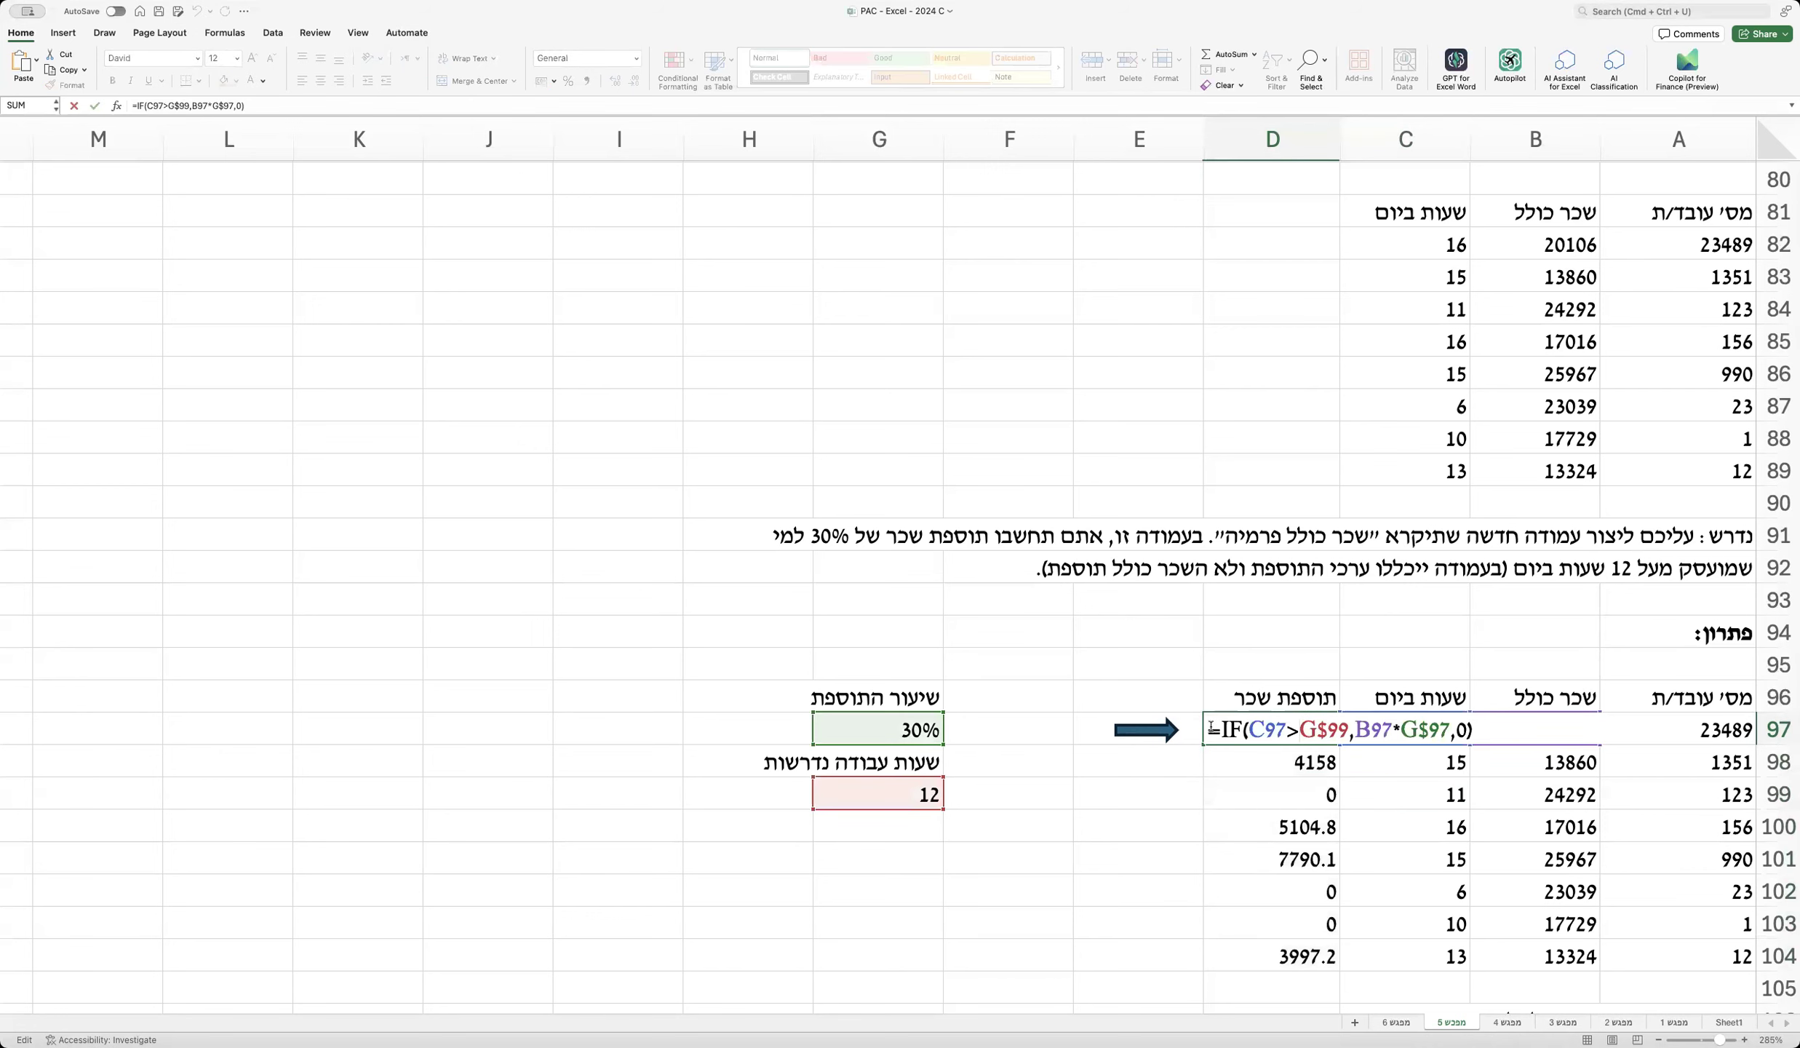
pyautogui.moveTo(1214, 728); pyautogui.dragTo(1478, 730)
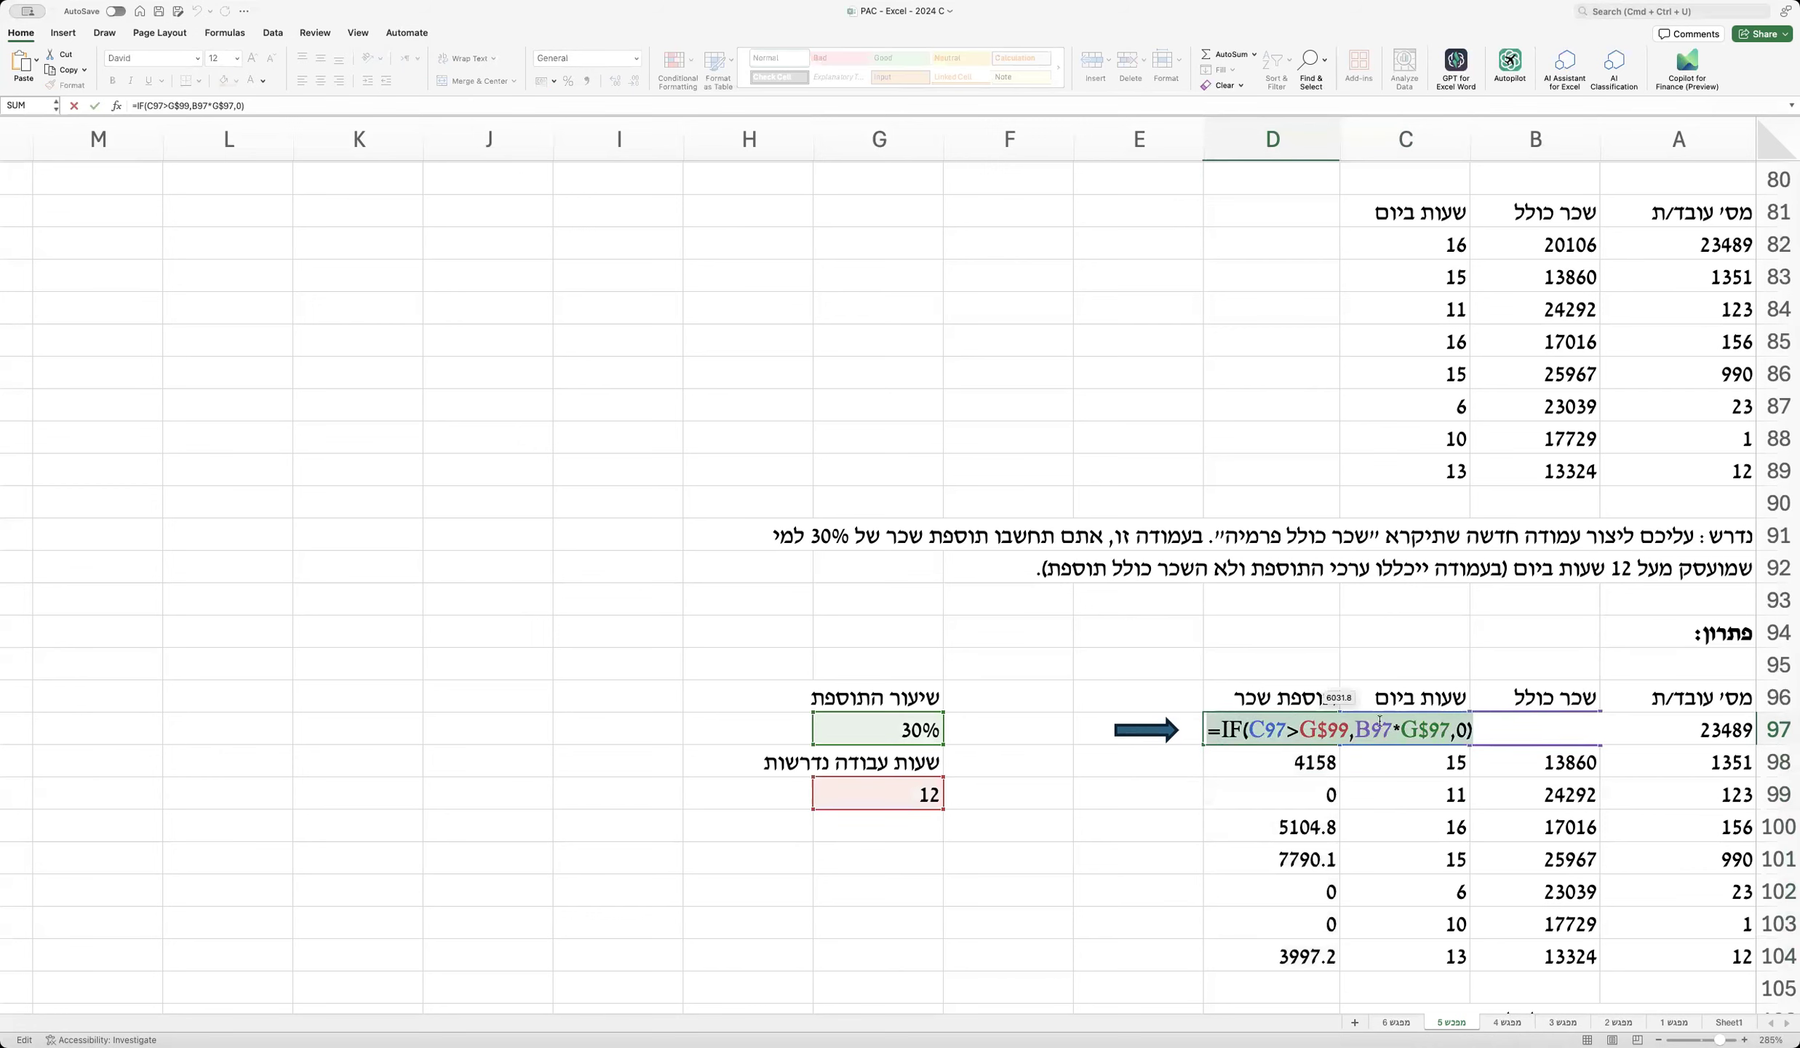
pyautogui.click(1220, 720)
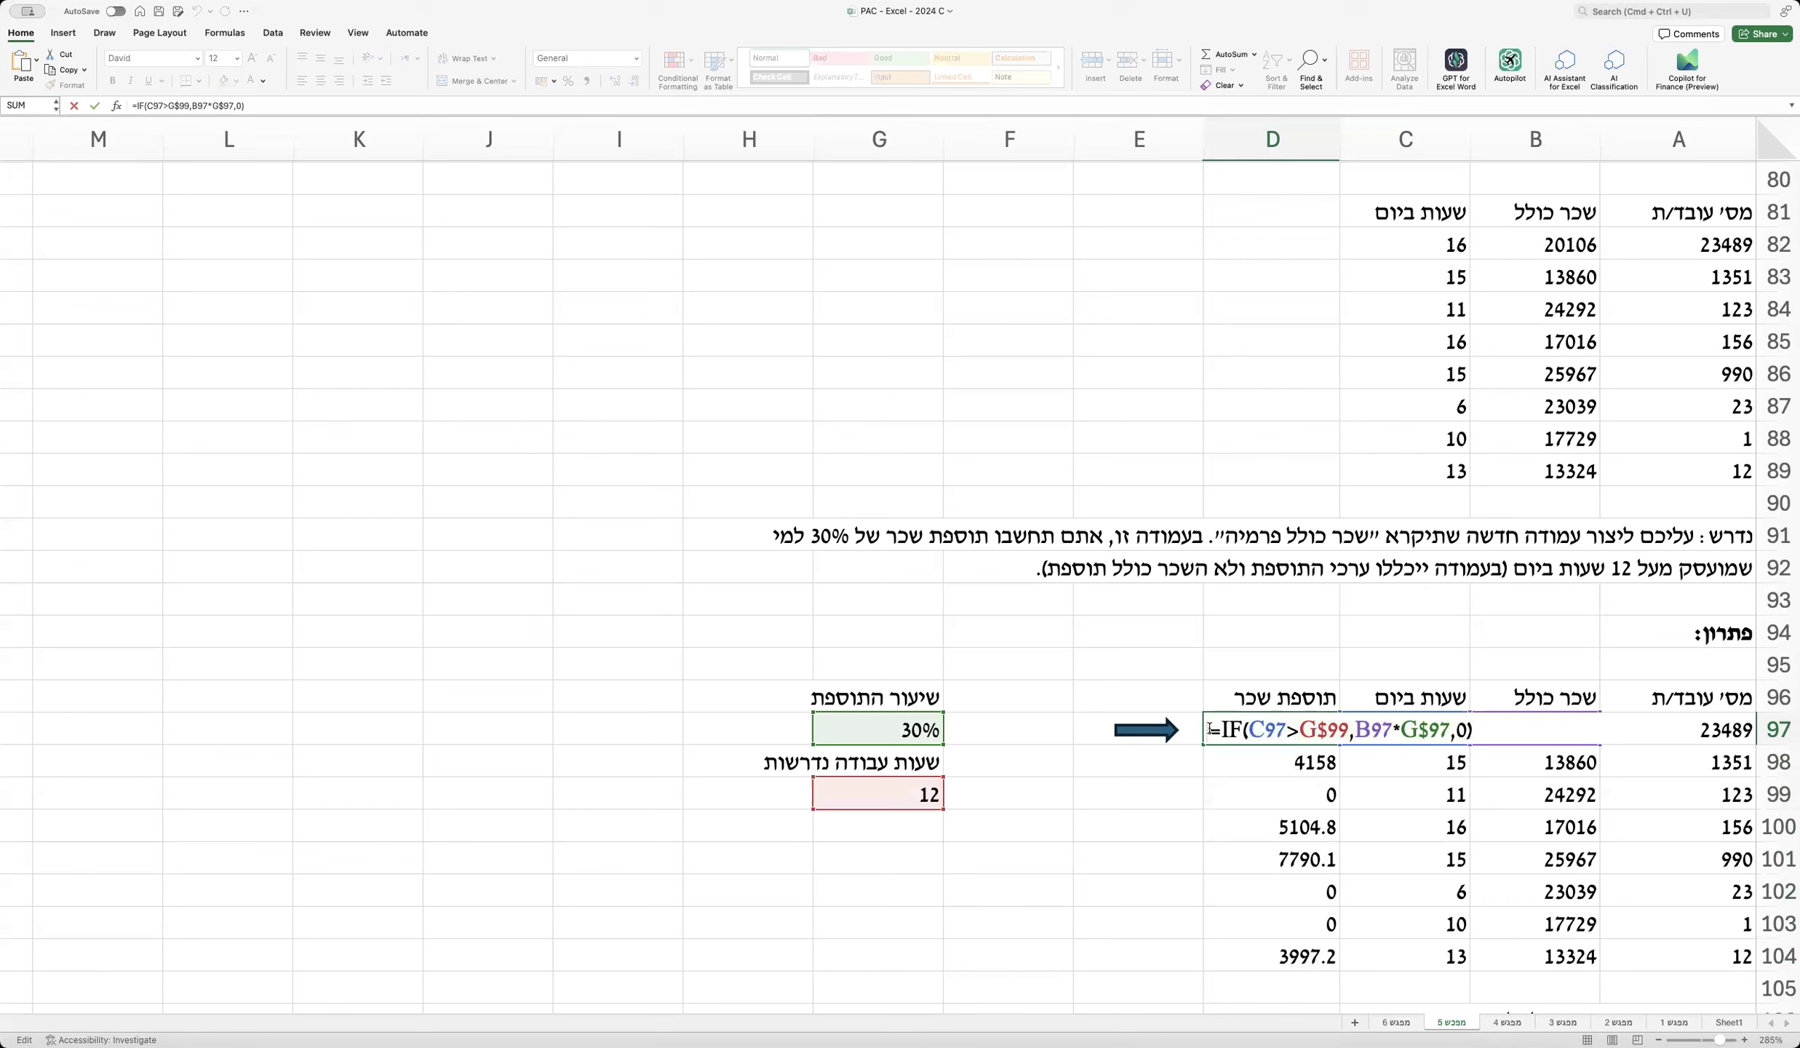
pyautogui.moveTo(1208, 730); pyautogui.dragTo(1568, 737)
pyautogui.press('super+c')
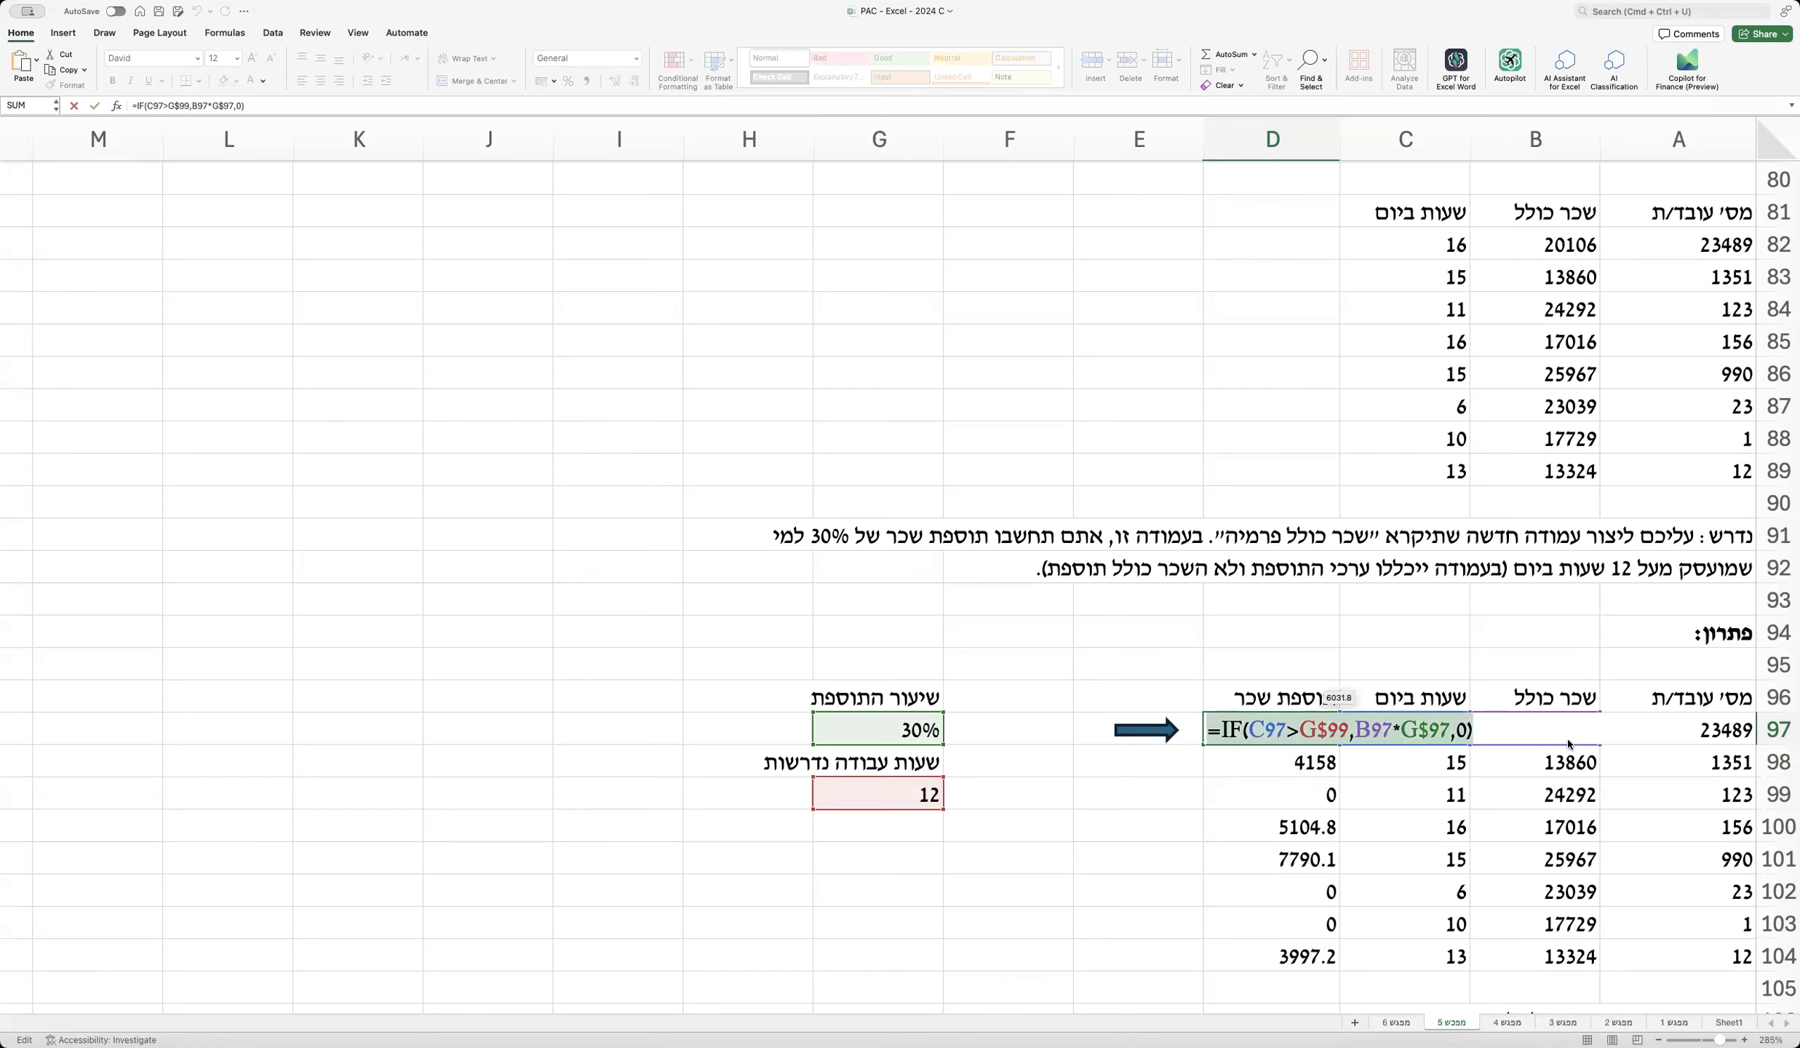
pyautogui.press('Escape')
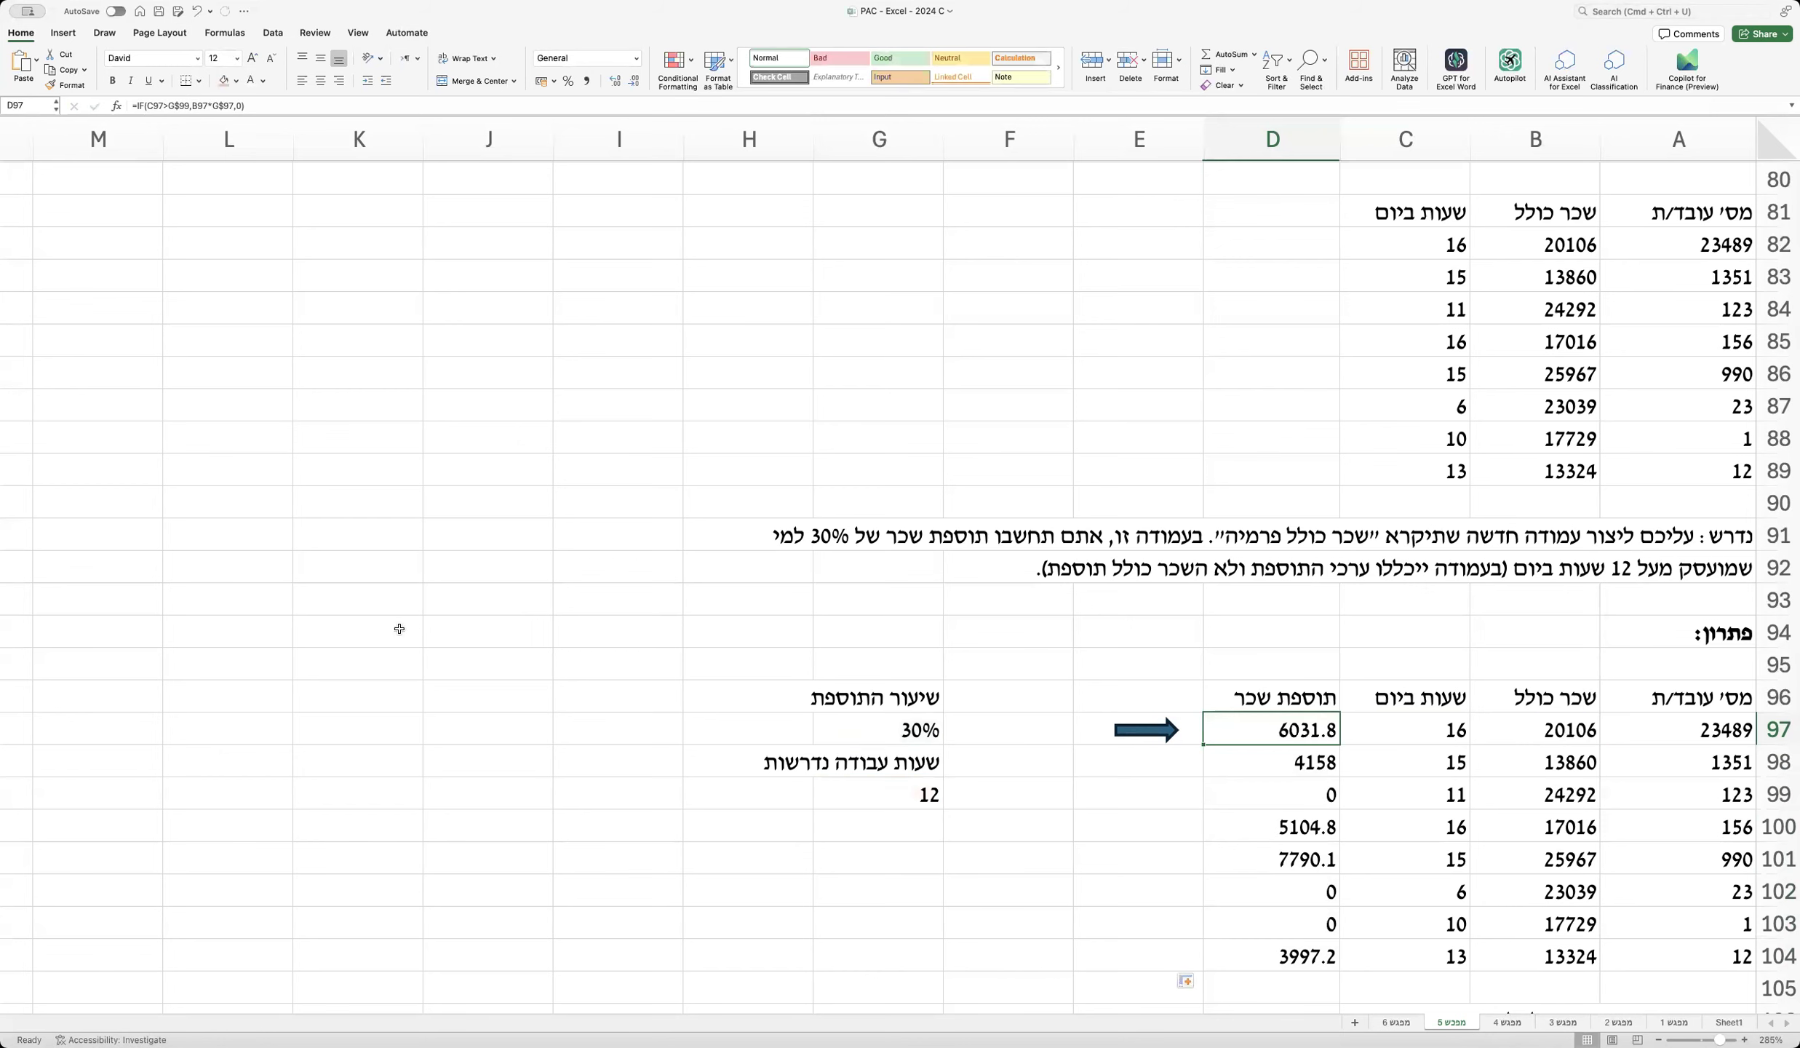
pyautogui.click(370, 601)
pyautogui.write("'")
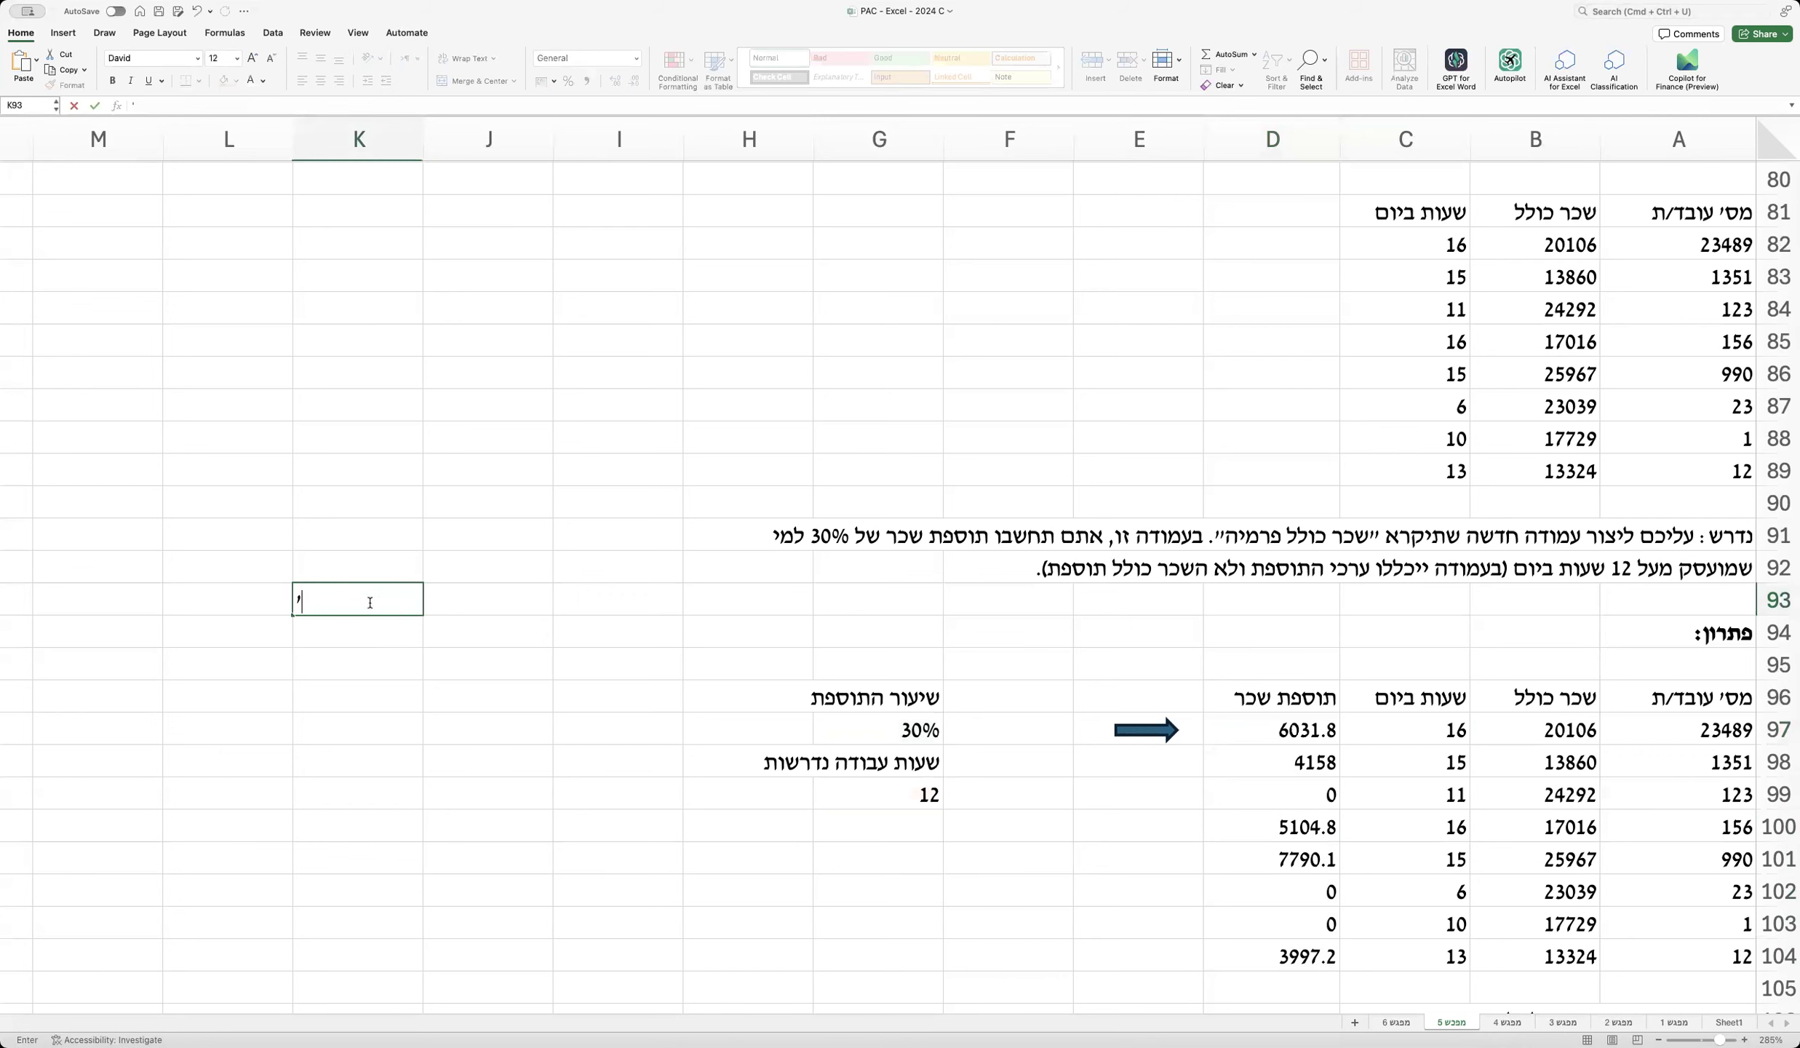
pyautogui.press('super+v')
pyautogui.click(438, 689)
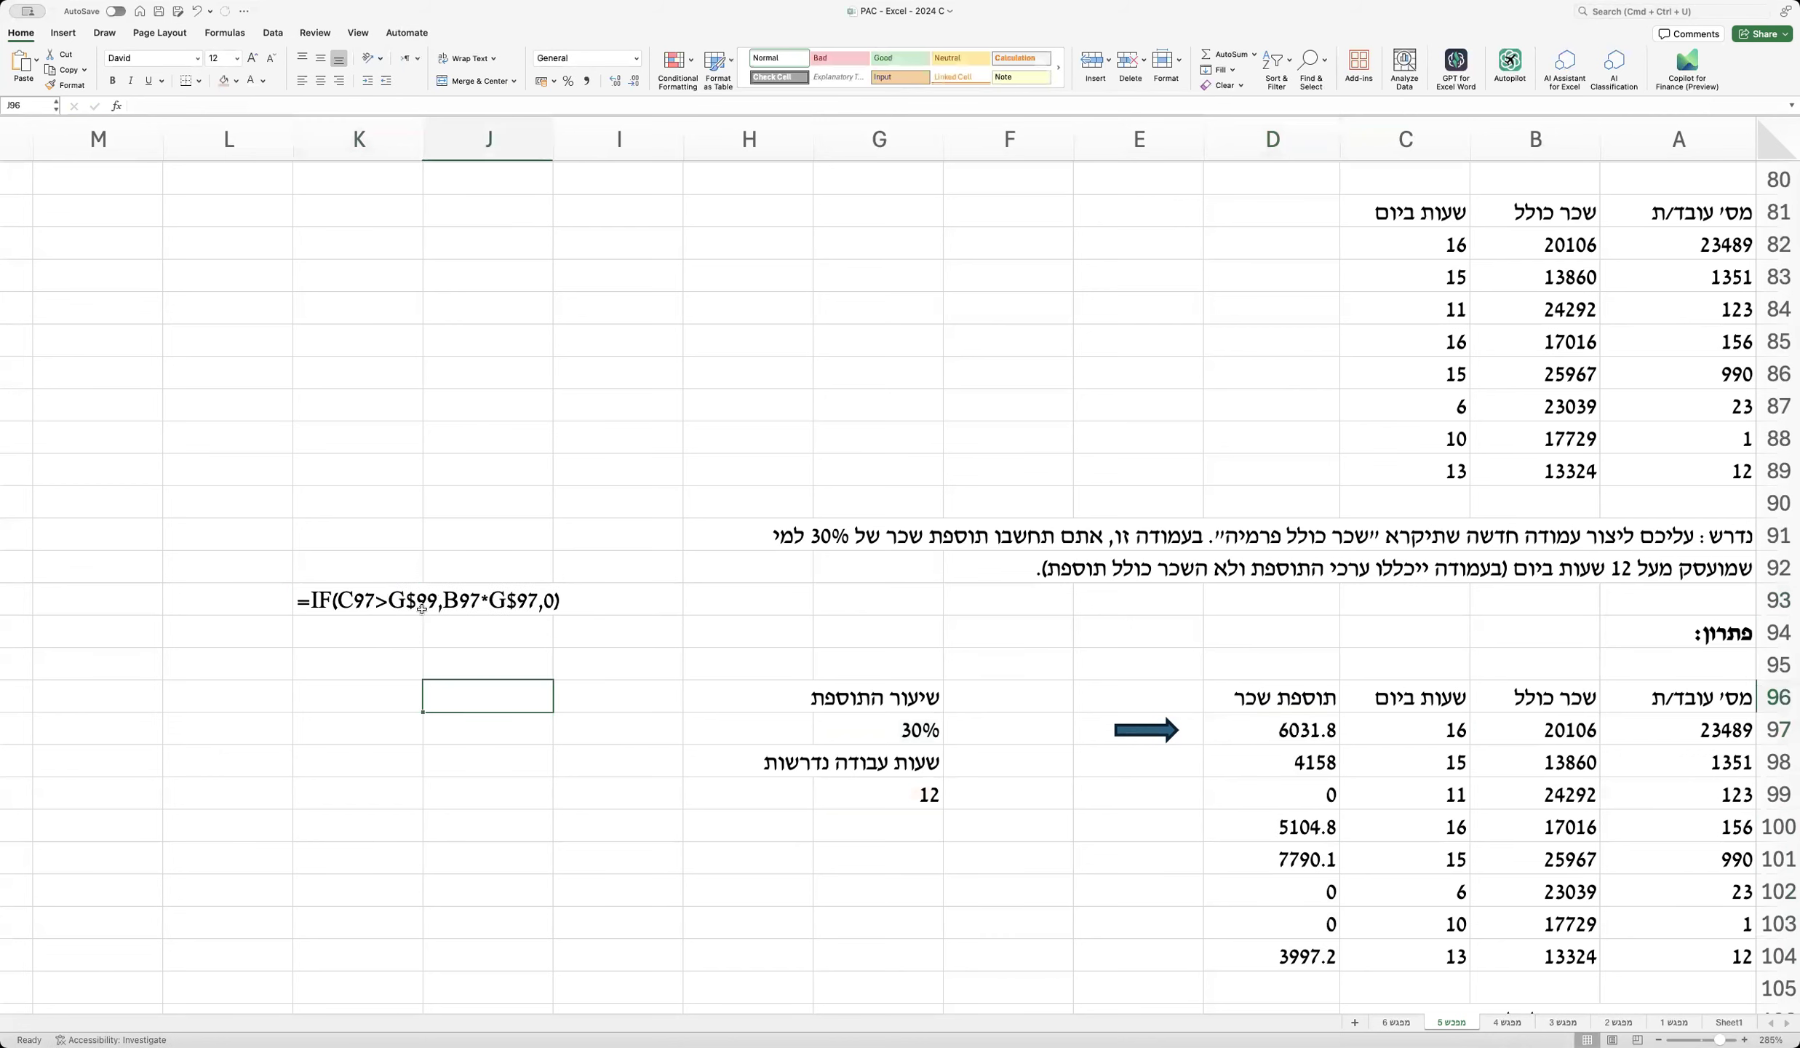
# Step: Move the formula text from K93 to K96 and enter the heading "הסבר נוסח הפתרון :" in I95
pyautogui.click(371, 601)
pyautogui.moveTo(388, 617); pyautogui.dragTo(385, 701)
pyautogui.doubleClick(610, 664)
pyautogui.write('הסבר נוסח הפתרון :')
pyautogui.press('Return')
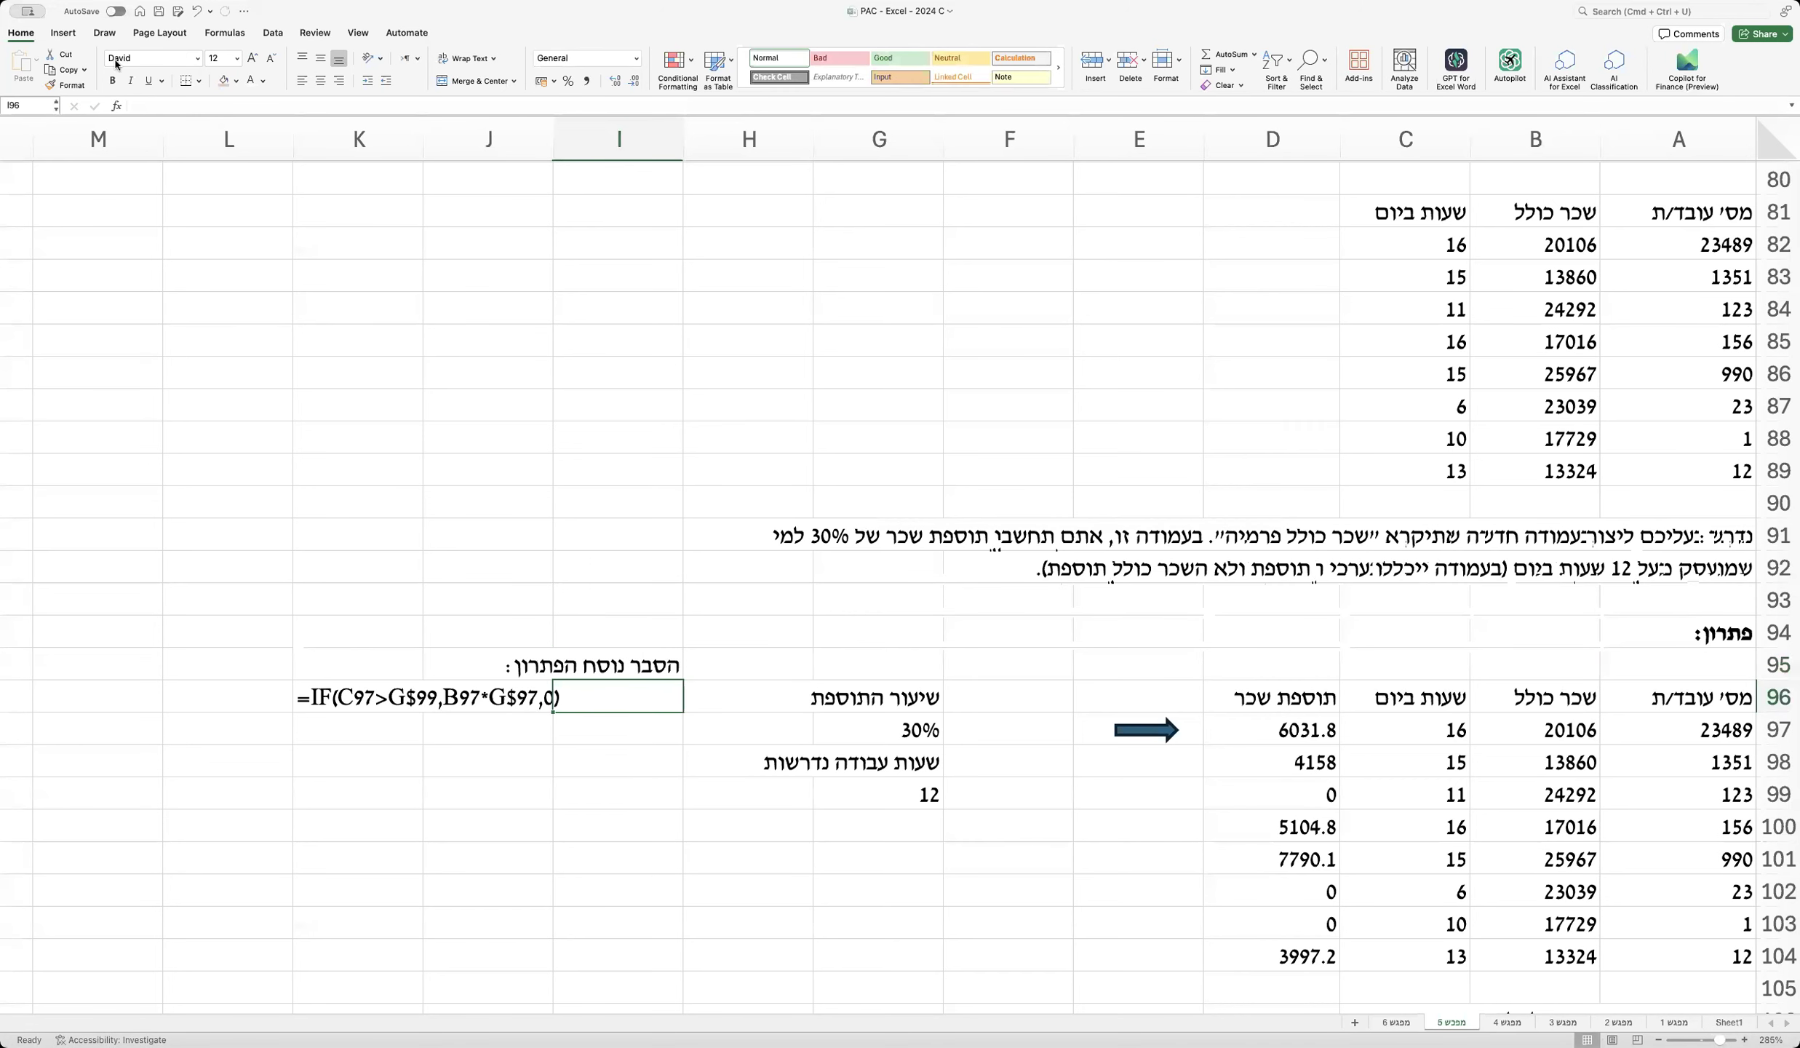
# Step: Draw an arrow about 0.43" long from IF in the K96 formula text diagonally down to cell L98
pyautogui.click(73, 34)
pyautogui.click(242, 64)
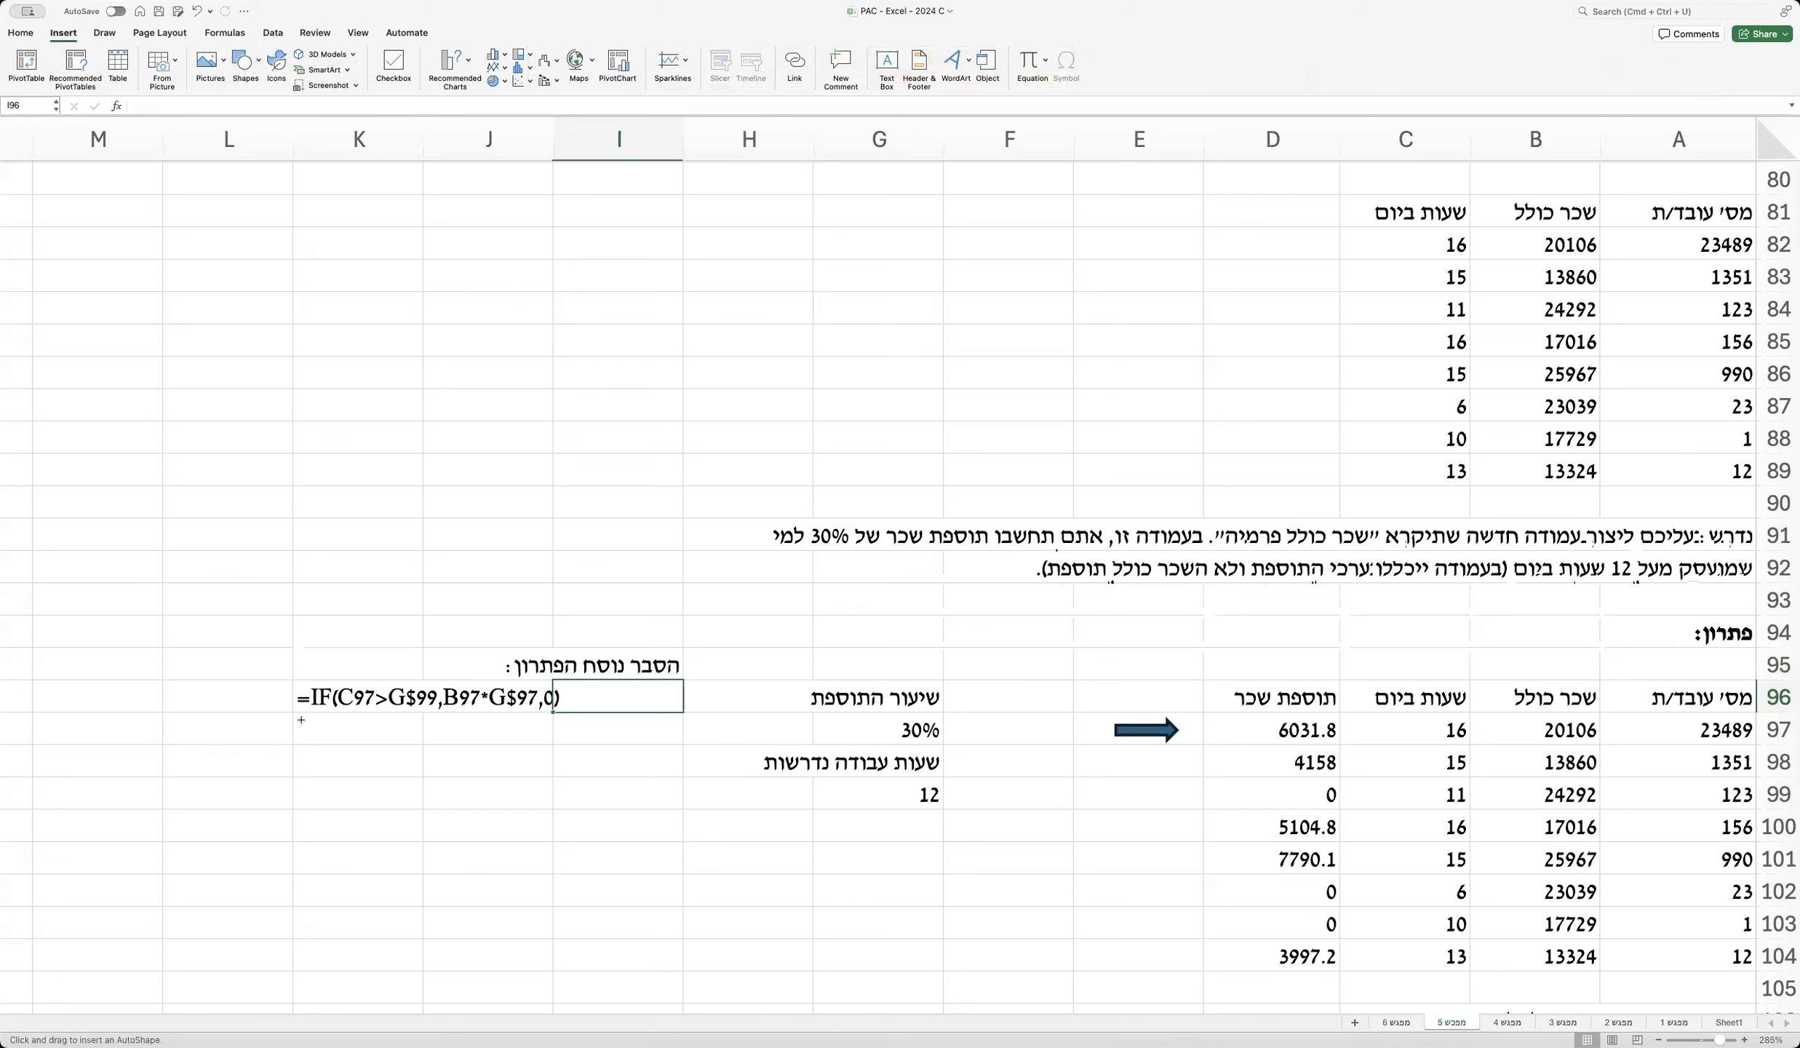
pyautogui.moveTo(315, 706); pyautogui.dragTo(285, 744)
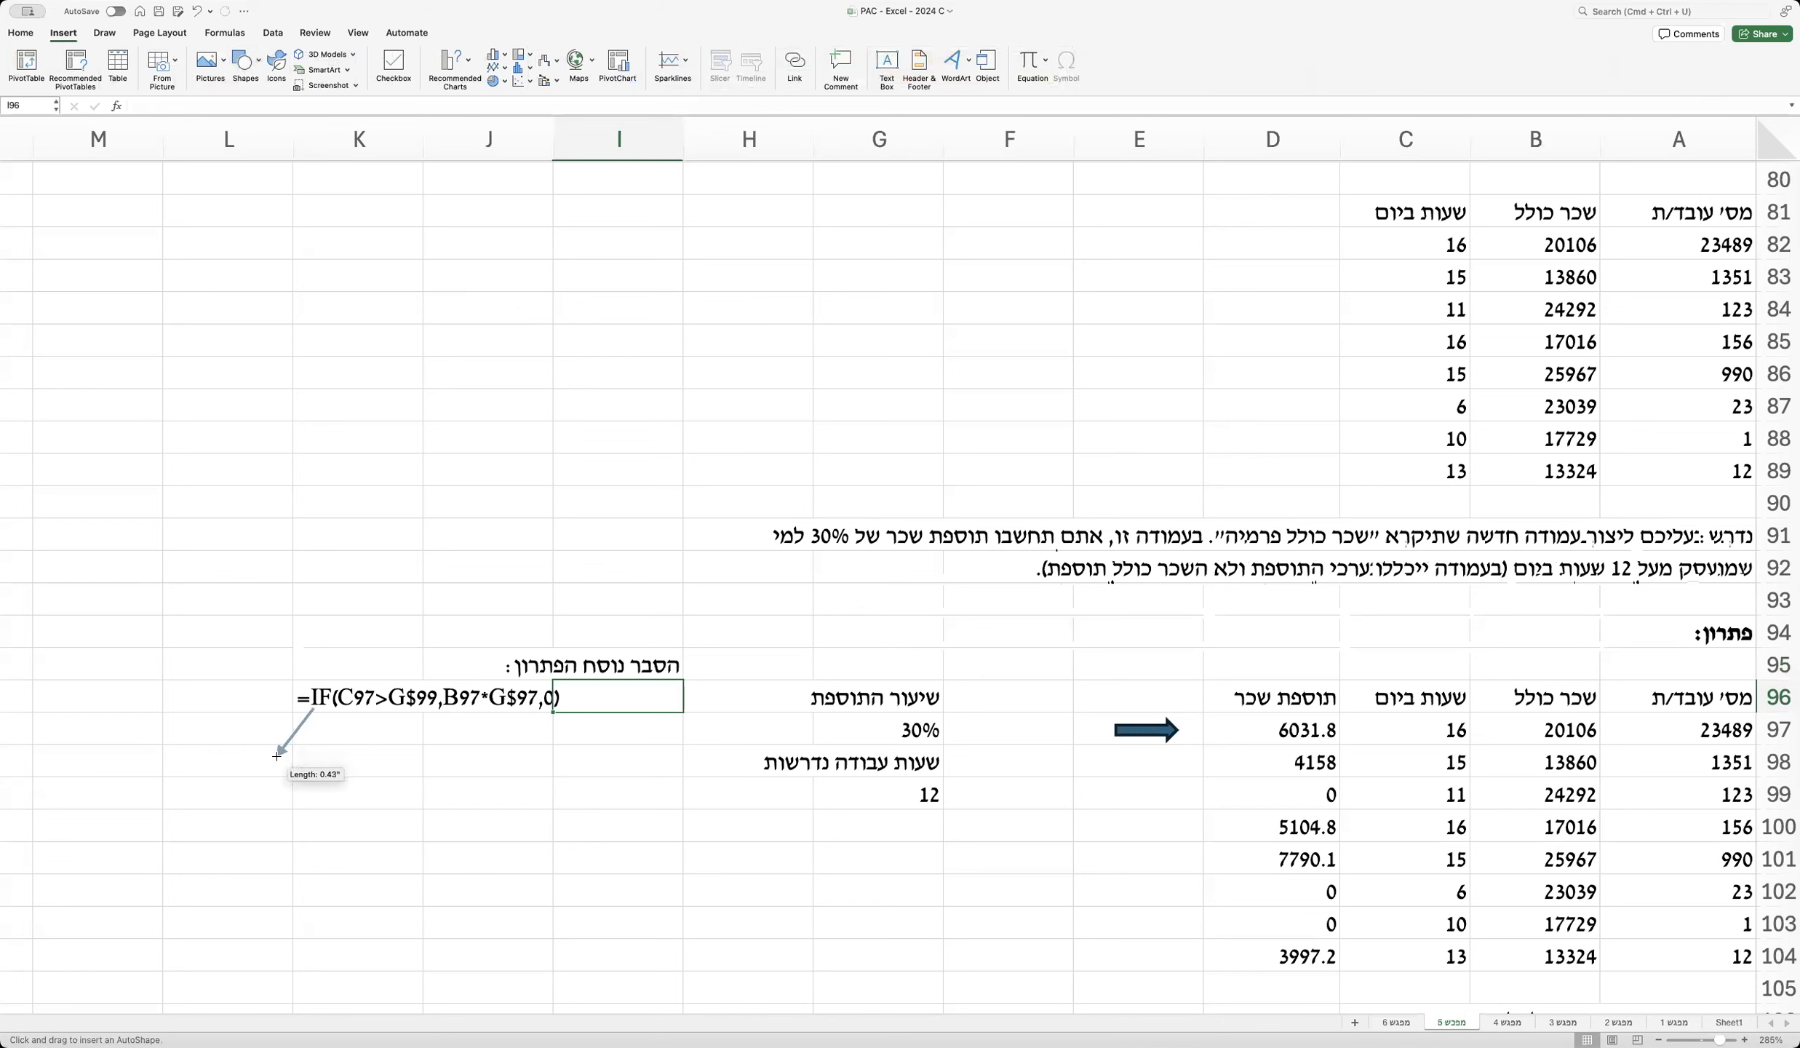
# Step: Explain the function in L98:L100 with the lines "פונקציית IF", "המטרה לבדוק תנאי" and "על כל שורה בנפרד"
pyautogui.click(246, 762)
pyautogui.write('פונק')
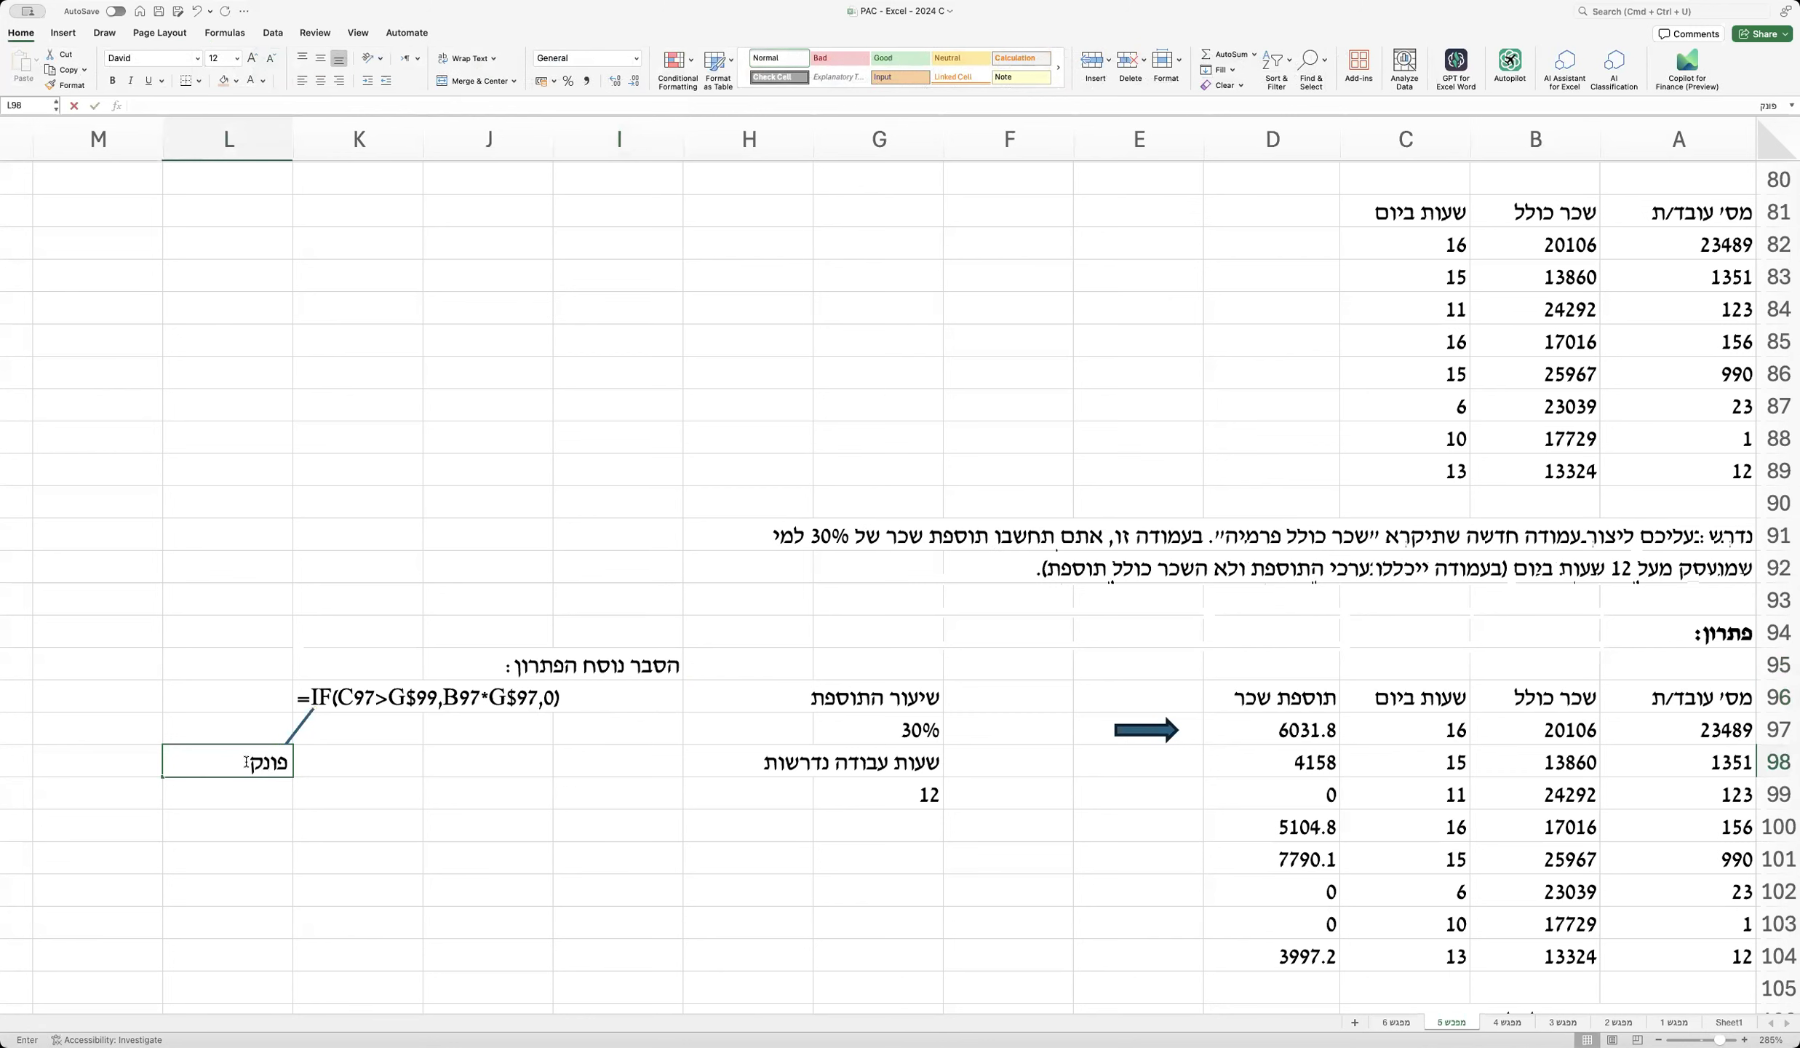
pyautogui.write('ציית IF')
pyautogui.press('Return')
pyautogui.write('המטרה לבדוק תנאי')
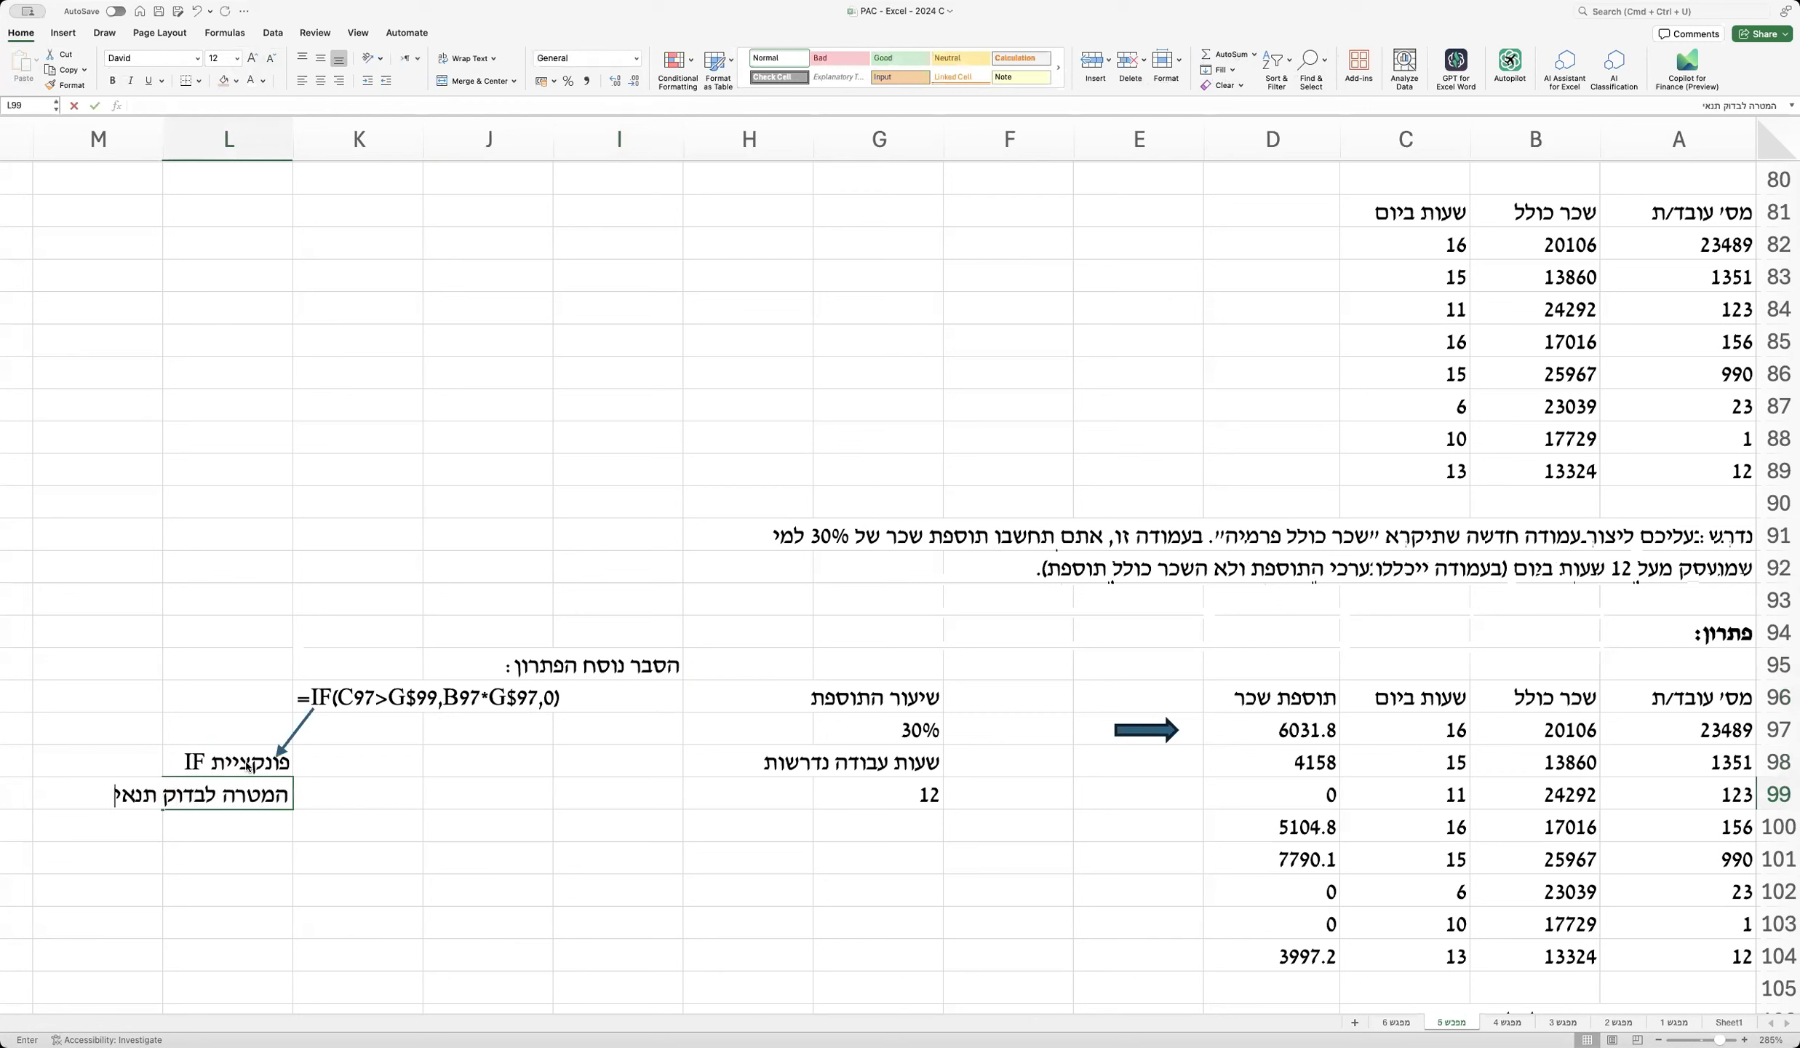
pyautogui.press('Return')
pyautogui.write('על כל')
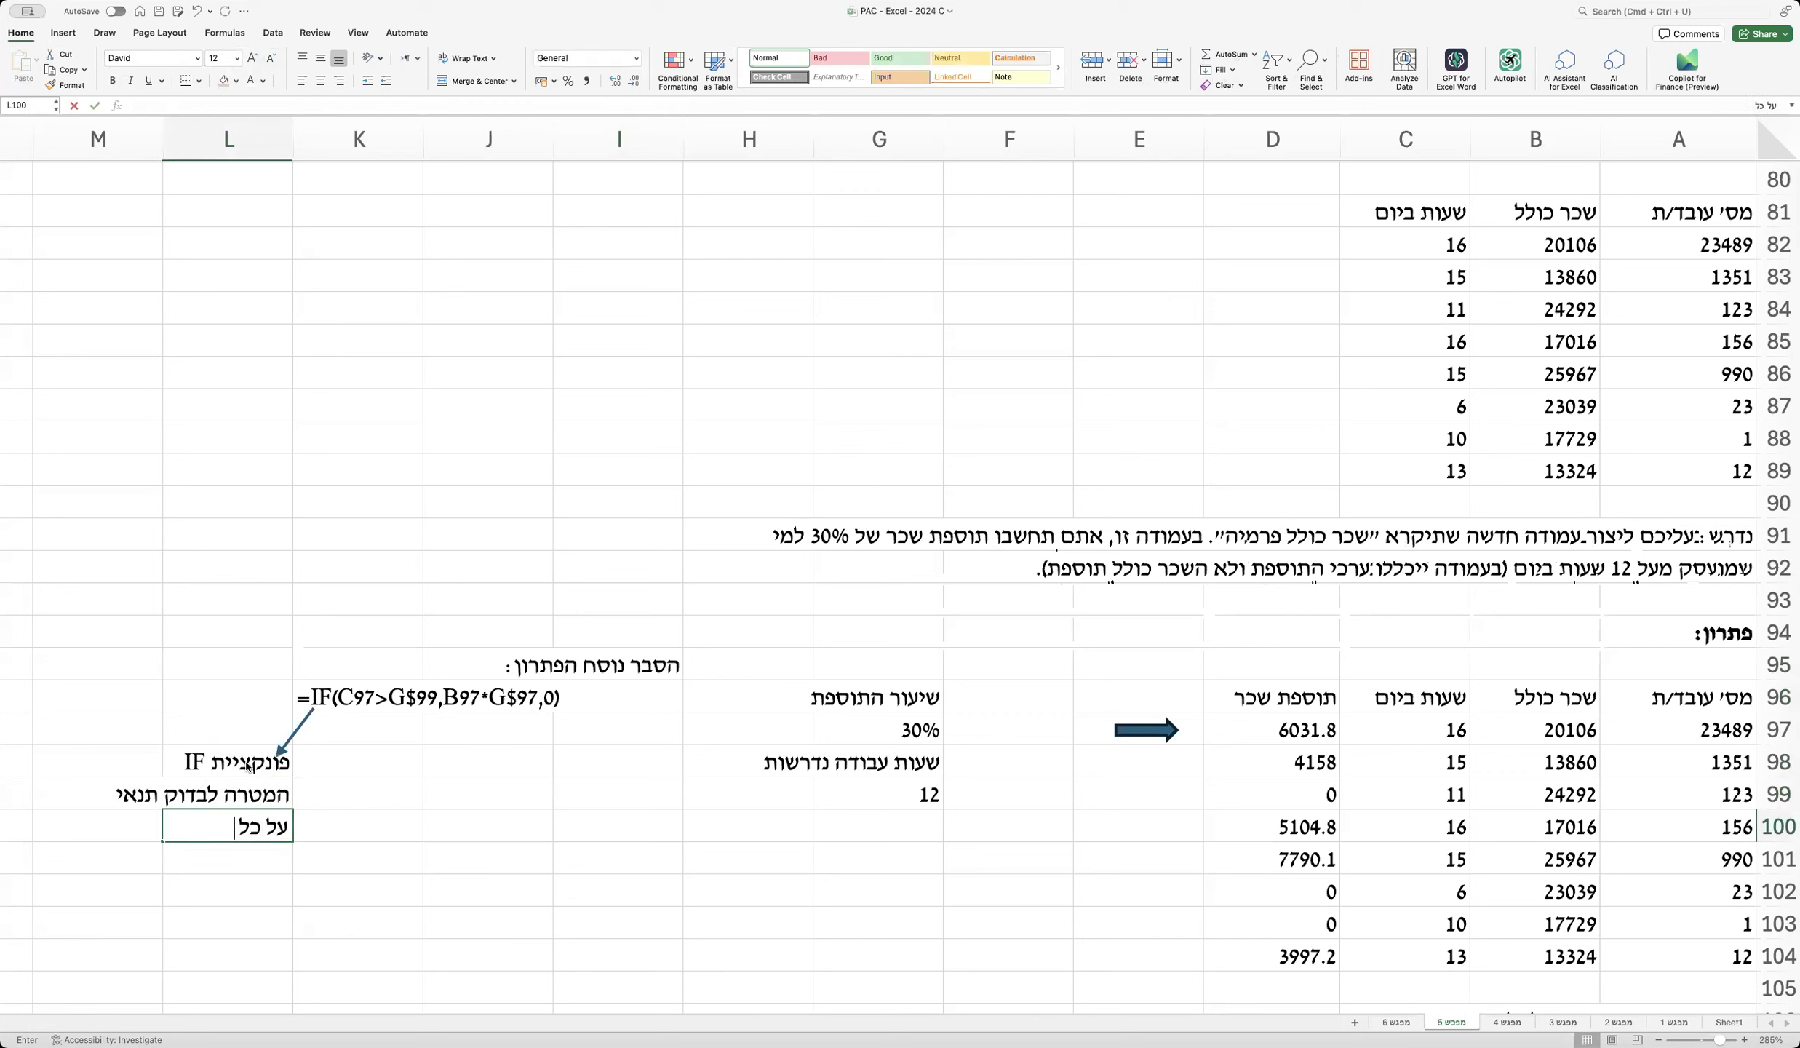
pyautogui.write(' שורה בנפרד')
pyautogui.press('Return')
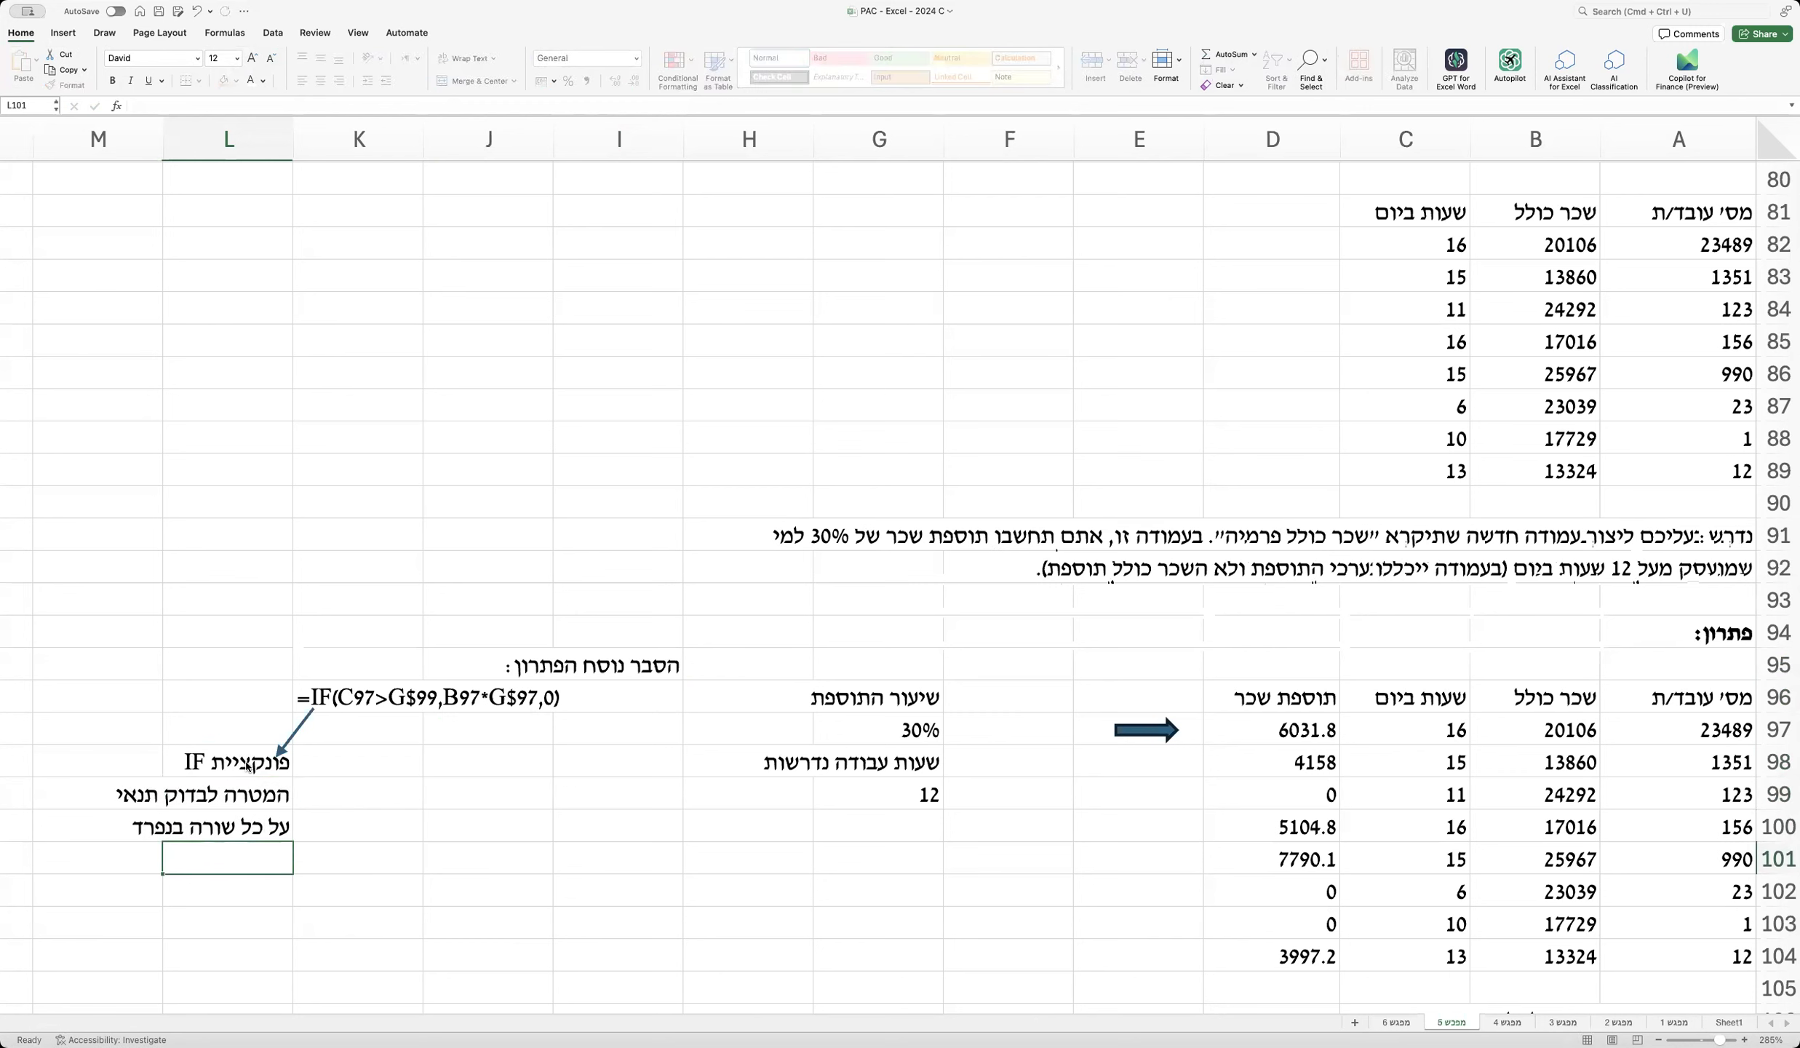
# Step: Add a second arrow straight down from the C97>G$99 condition and enter "התנאי :" below it in K99
pyautogui.click(306, 721)
pyautogui.moveTo(305, 720); pyautogui.dragTo(385, 762)
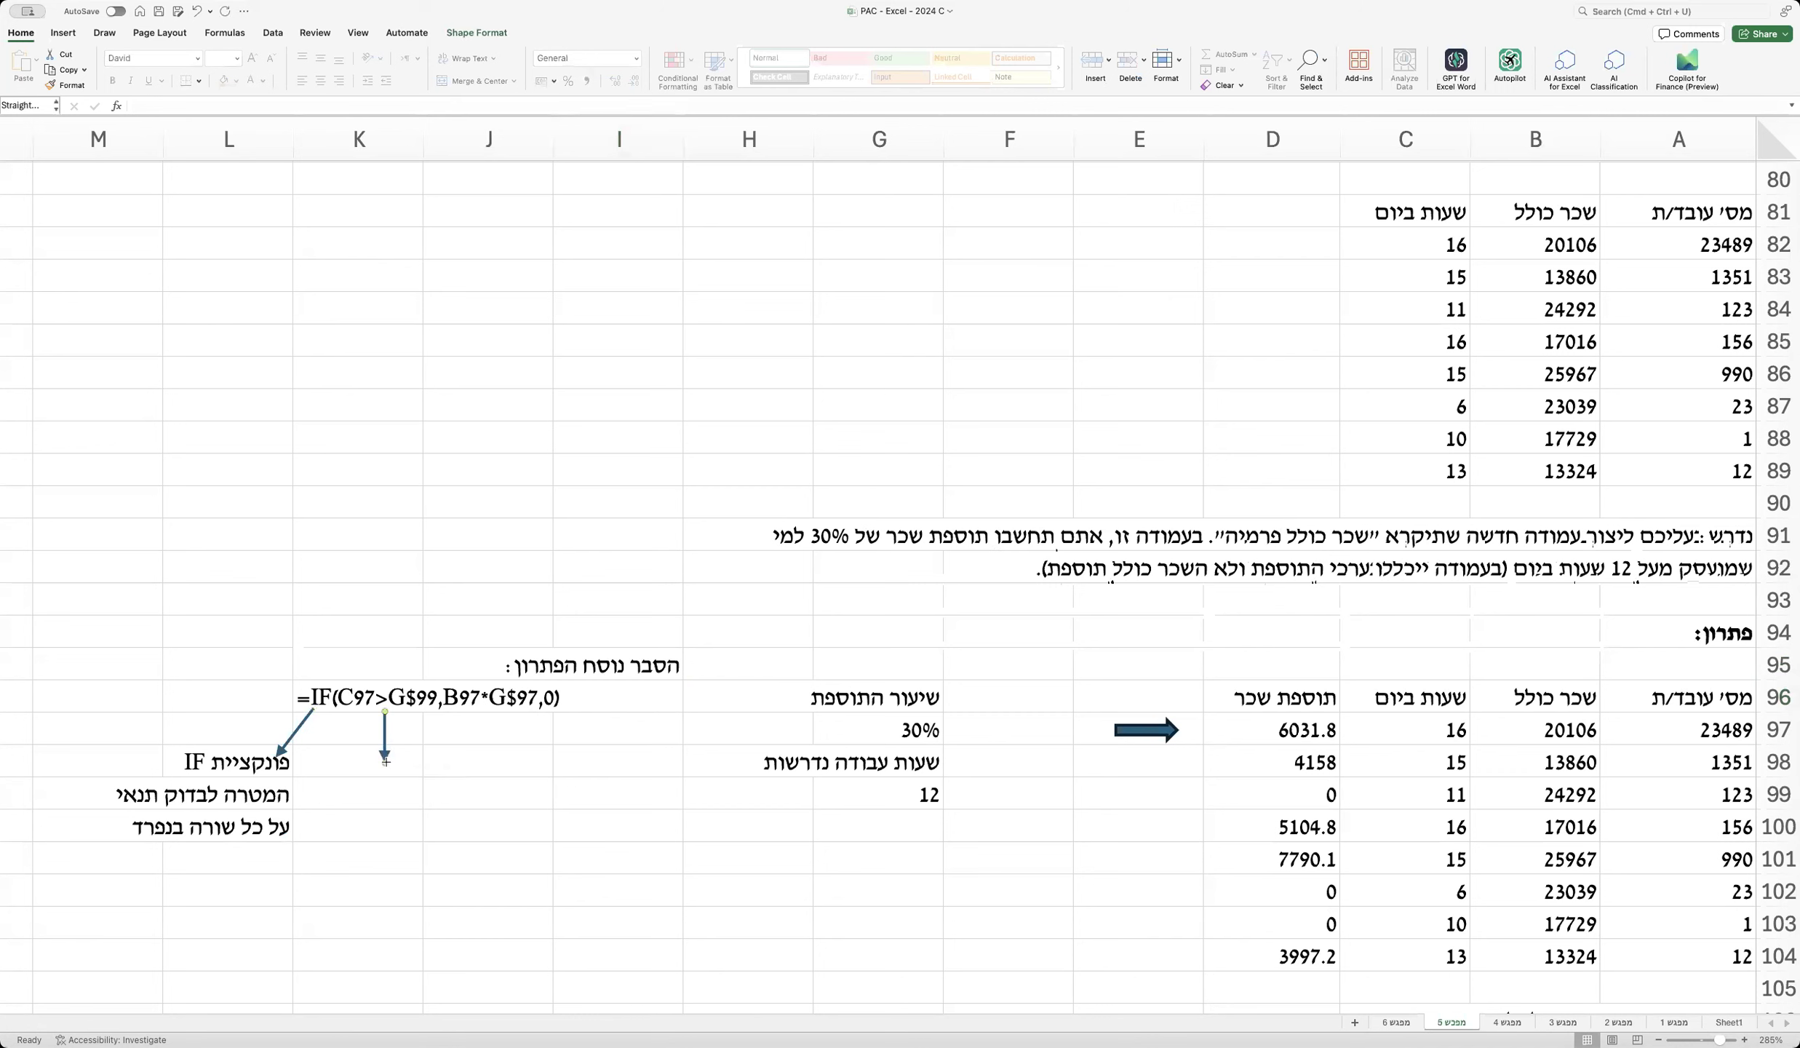
pyautogui.click(398, 778)
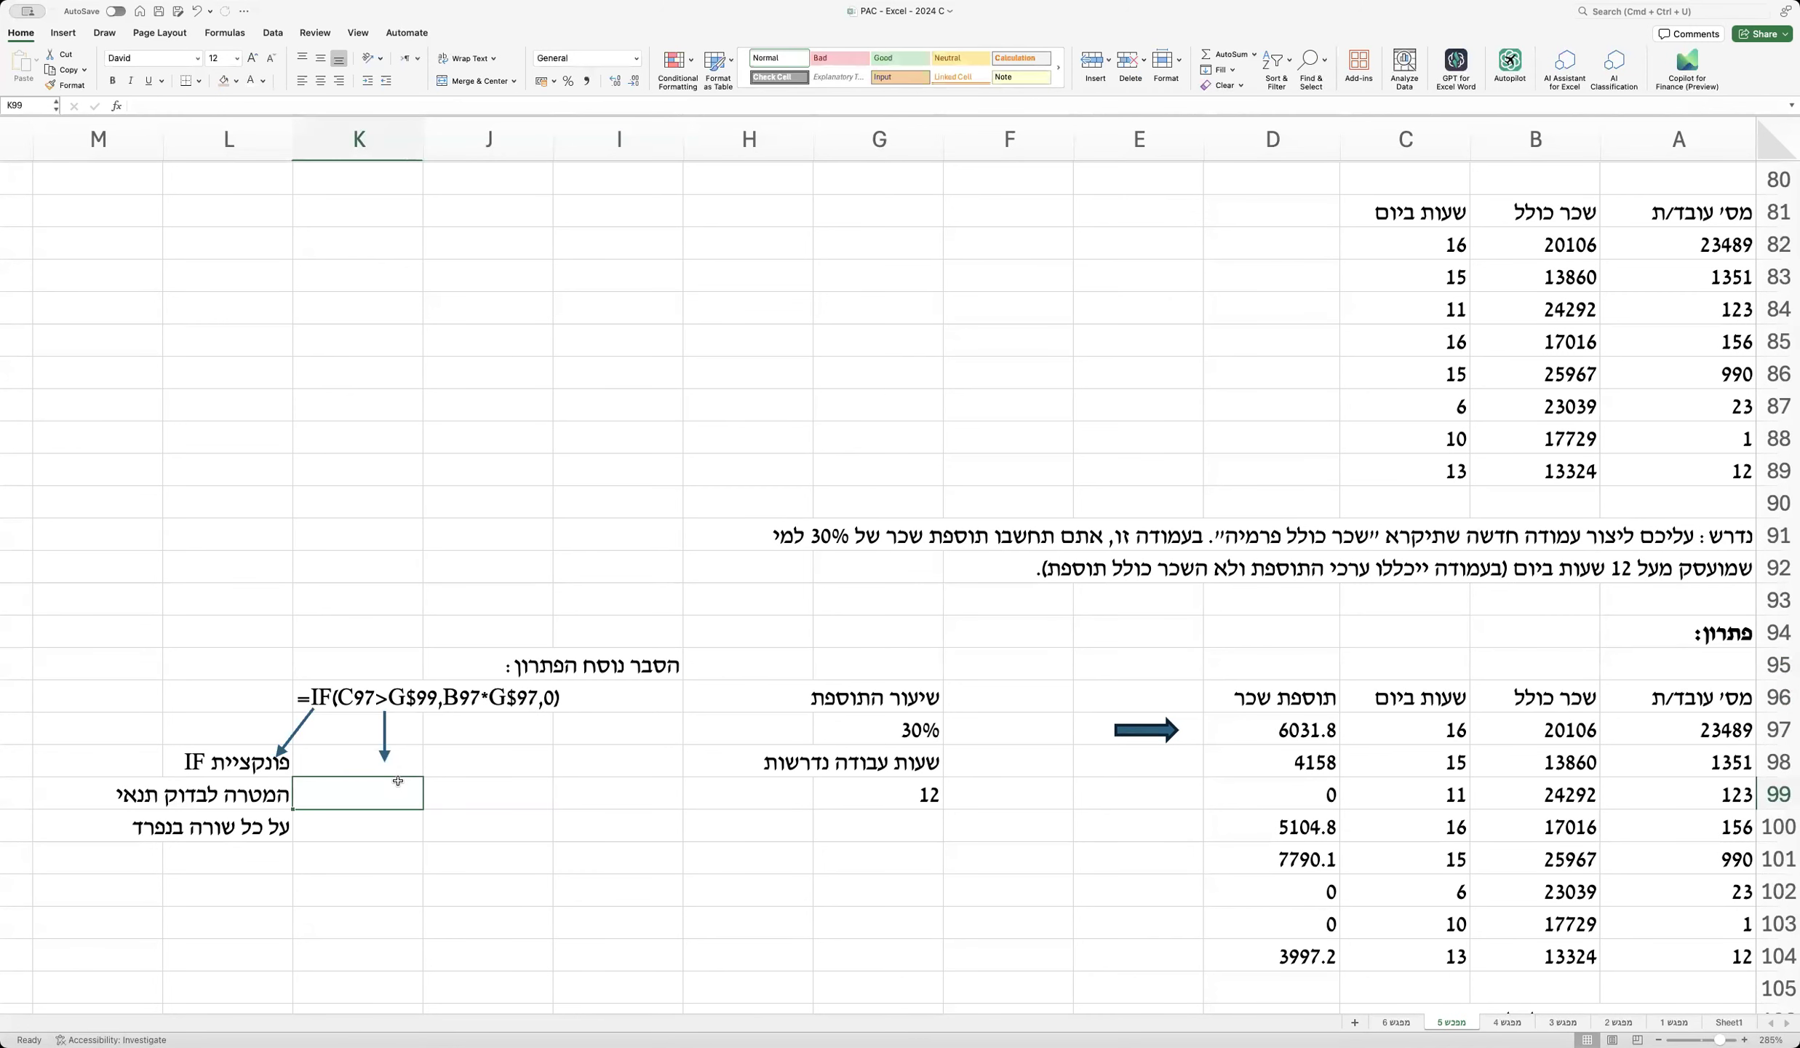
pyautogui.write('התנאי :')
pyautogui.press('Return')
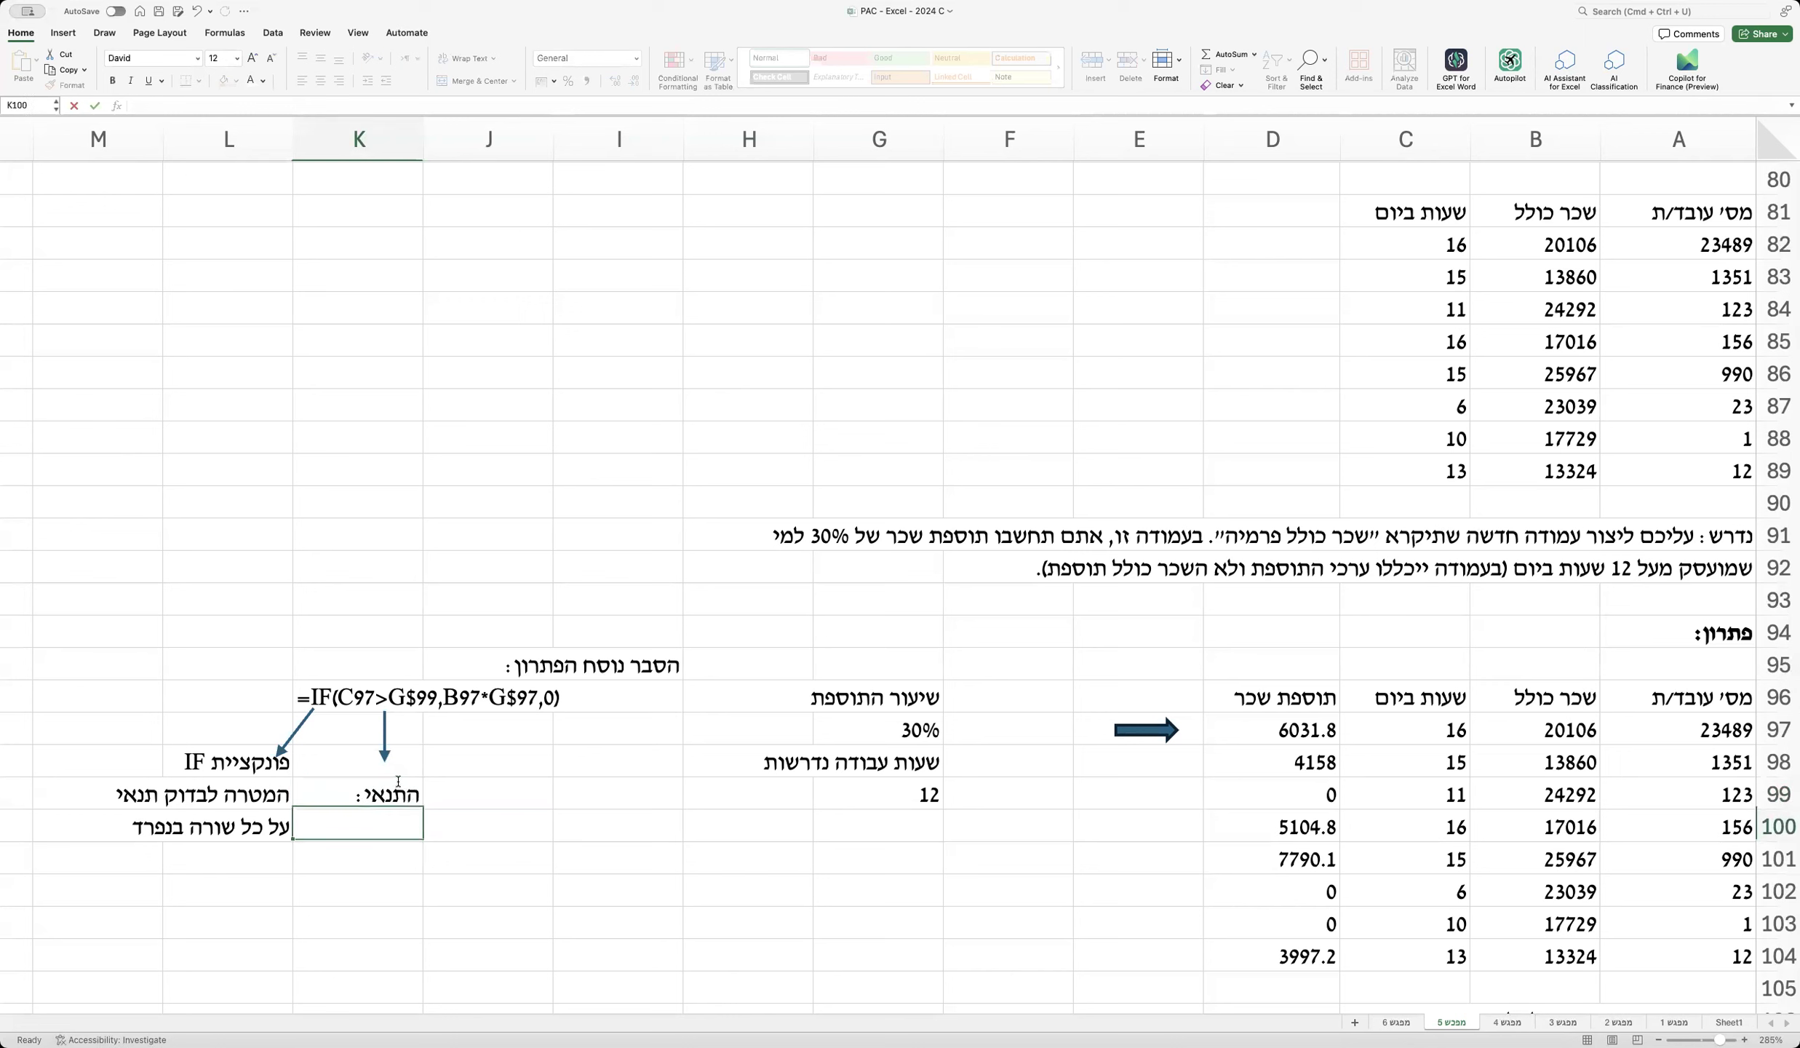
# Step: Describe the condition in K100:K102 with the lines "שמס'", "השעות C97" and "גדול מ-12"
pyautogui.write('שמסי')
pyautogui.press('Return')
pyautogui.write('השעות C')
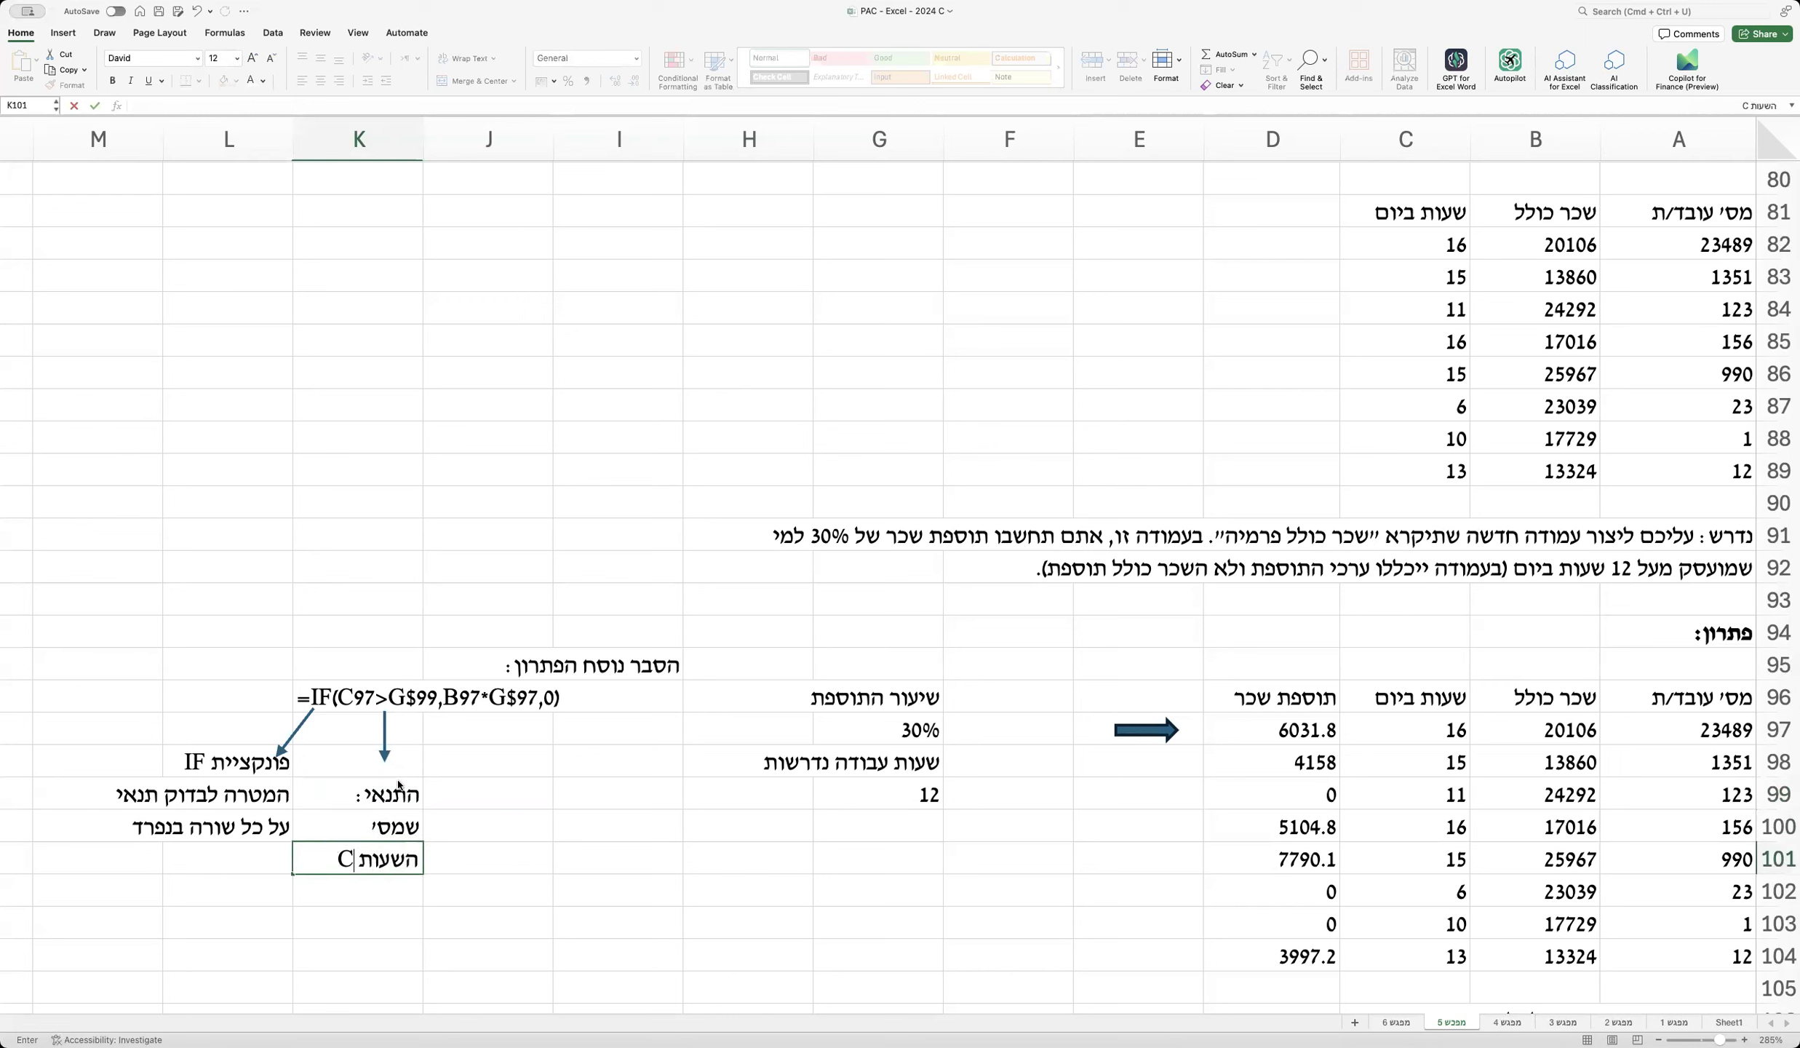
pyautogui.write('97')
pyautogui.press('Return')
pyautogui.write('גדול "')
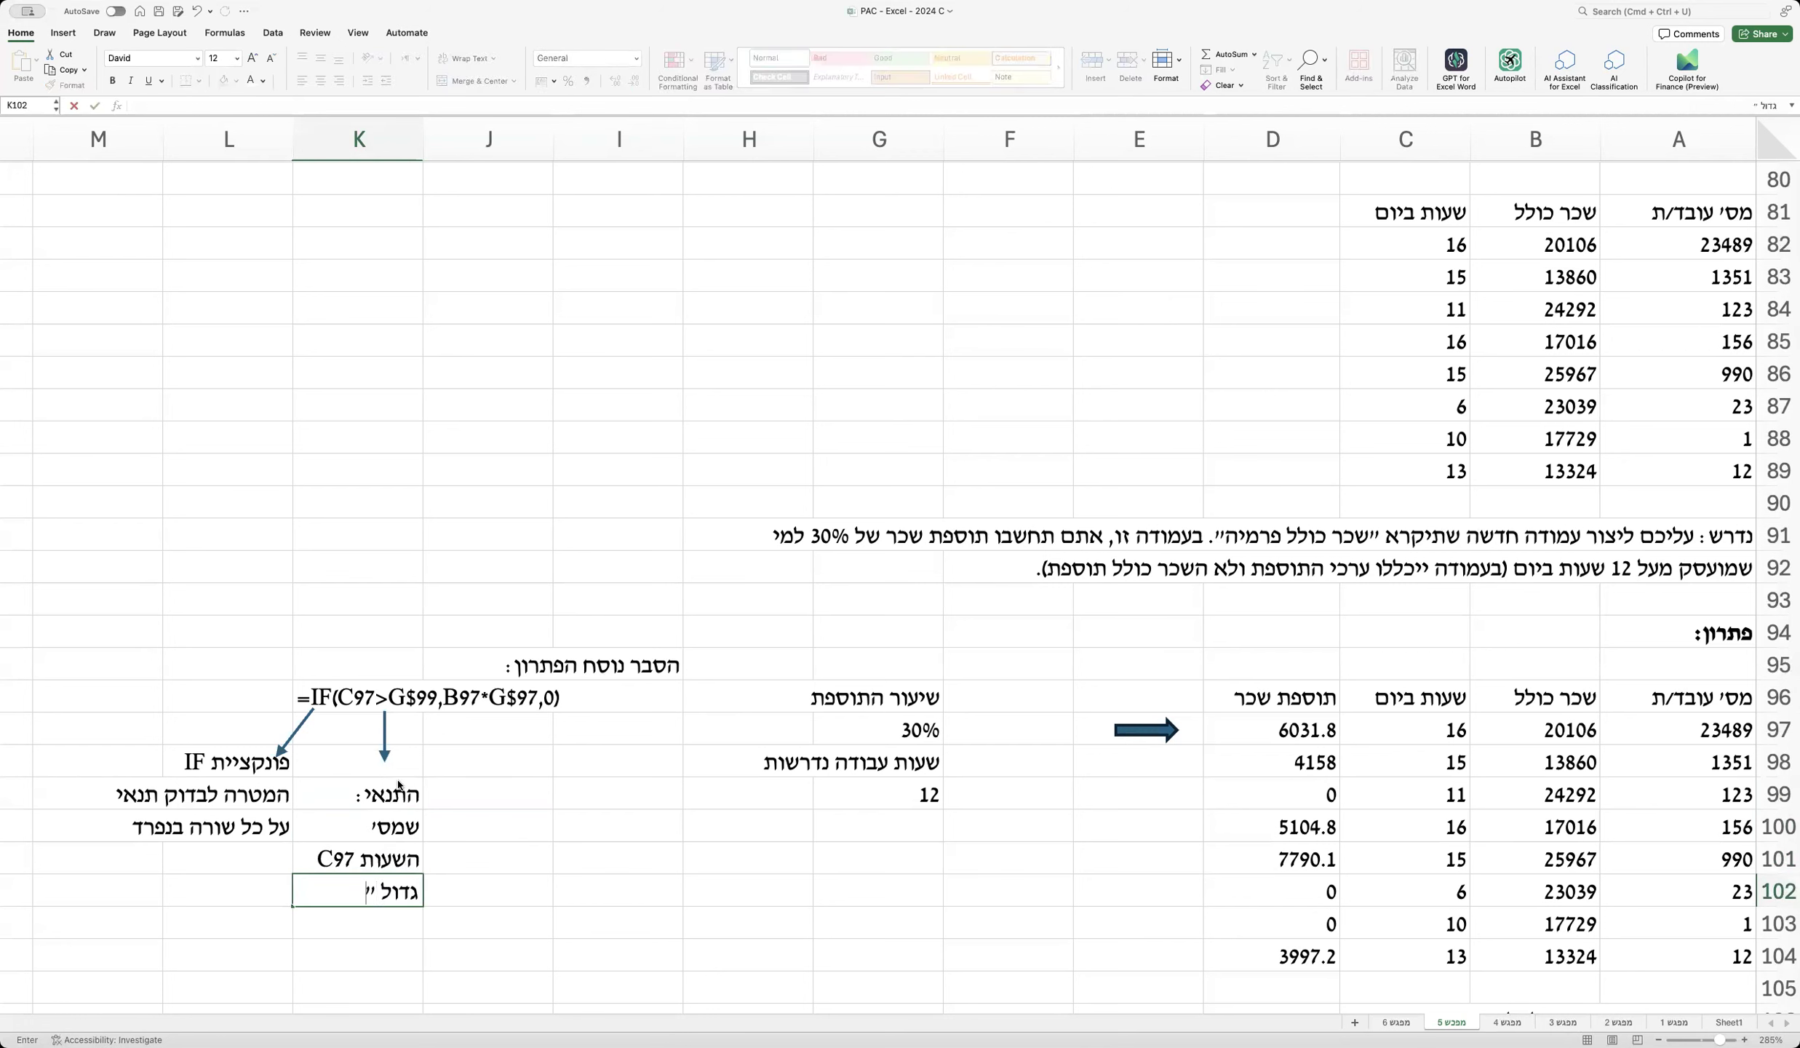
pyautogui.press('BackSpace')
pyautogui.write('ח')
pyautogui.press('BackSpace')
pyautogui.write('מ-12')
pyautogui.press('Return')
# Step: Continue the condition's explanation with "שעות העבודה הנדרשות" in K103 and "בתא העזר G99" in K104
pyautogui.write('שעו תהעבוד')
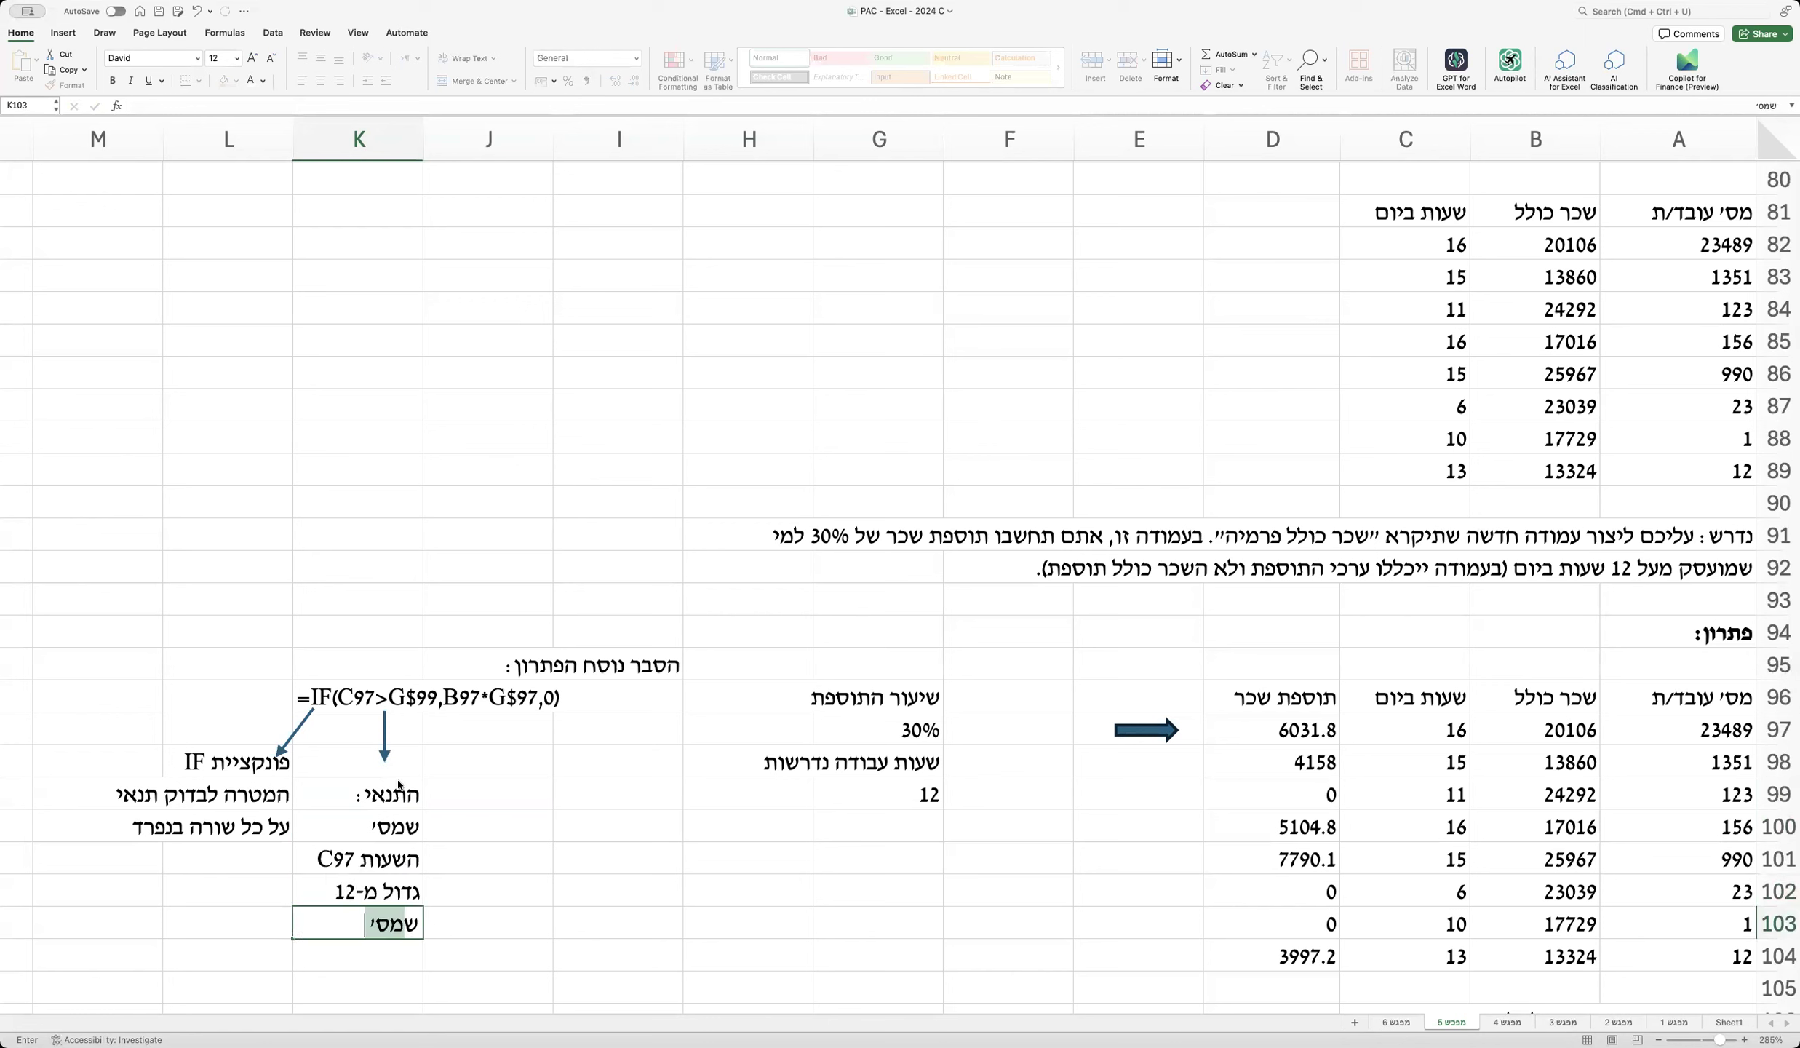
pyautogui.press('BackSpace')
pyautogui.press('BackSpace')
pyautogui.press('BackSpace')
pyautogui.press('BackSpace')
pyautogui.press('BackSpace')
pyautogui.press('BackSpace')
pyautogui.press('BackSpace')
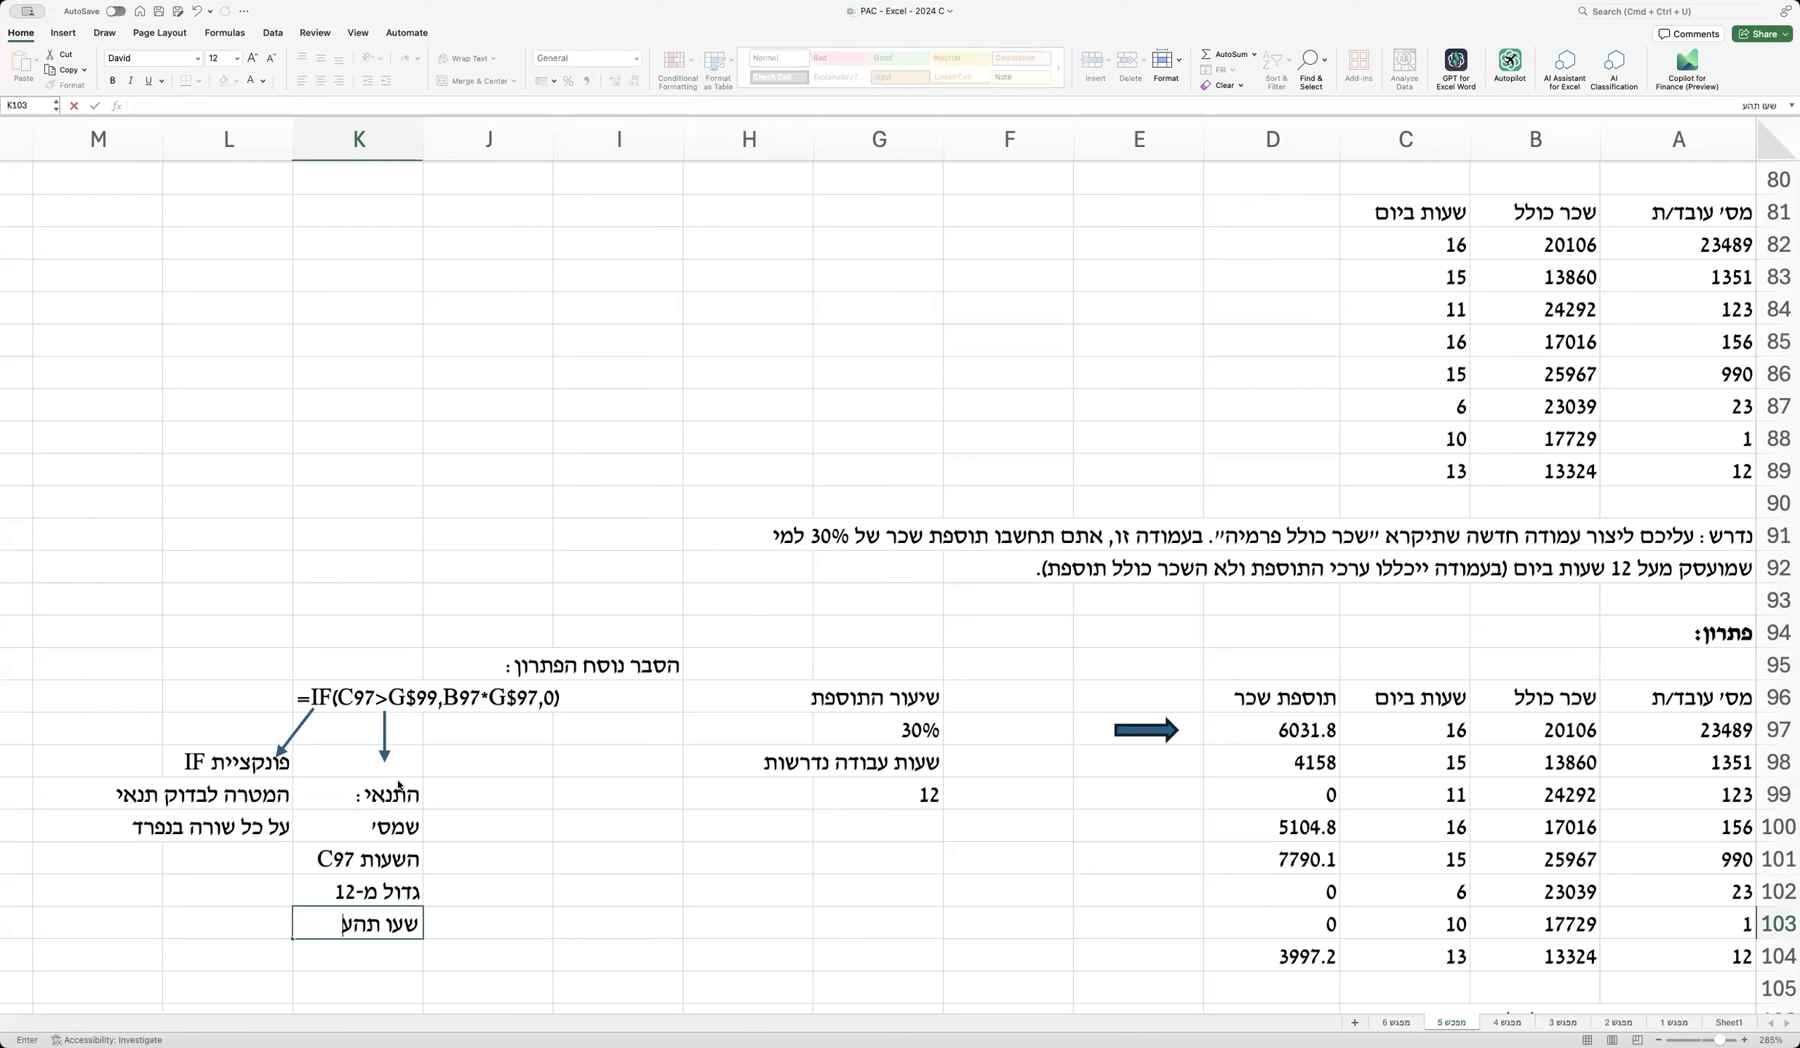
pyautogui.write('ת העבודה הנדרשות')
pyautogui.press('Return')
pyautogui.write('בתא ה')
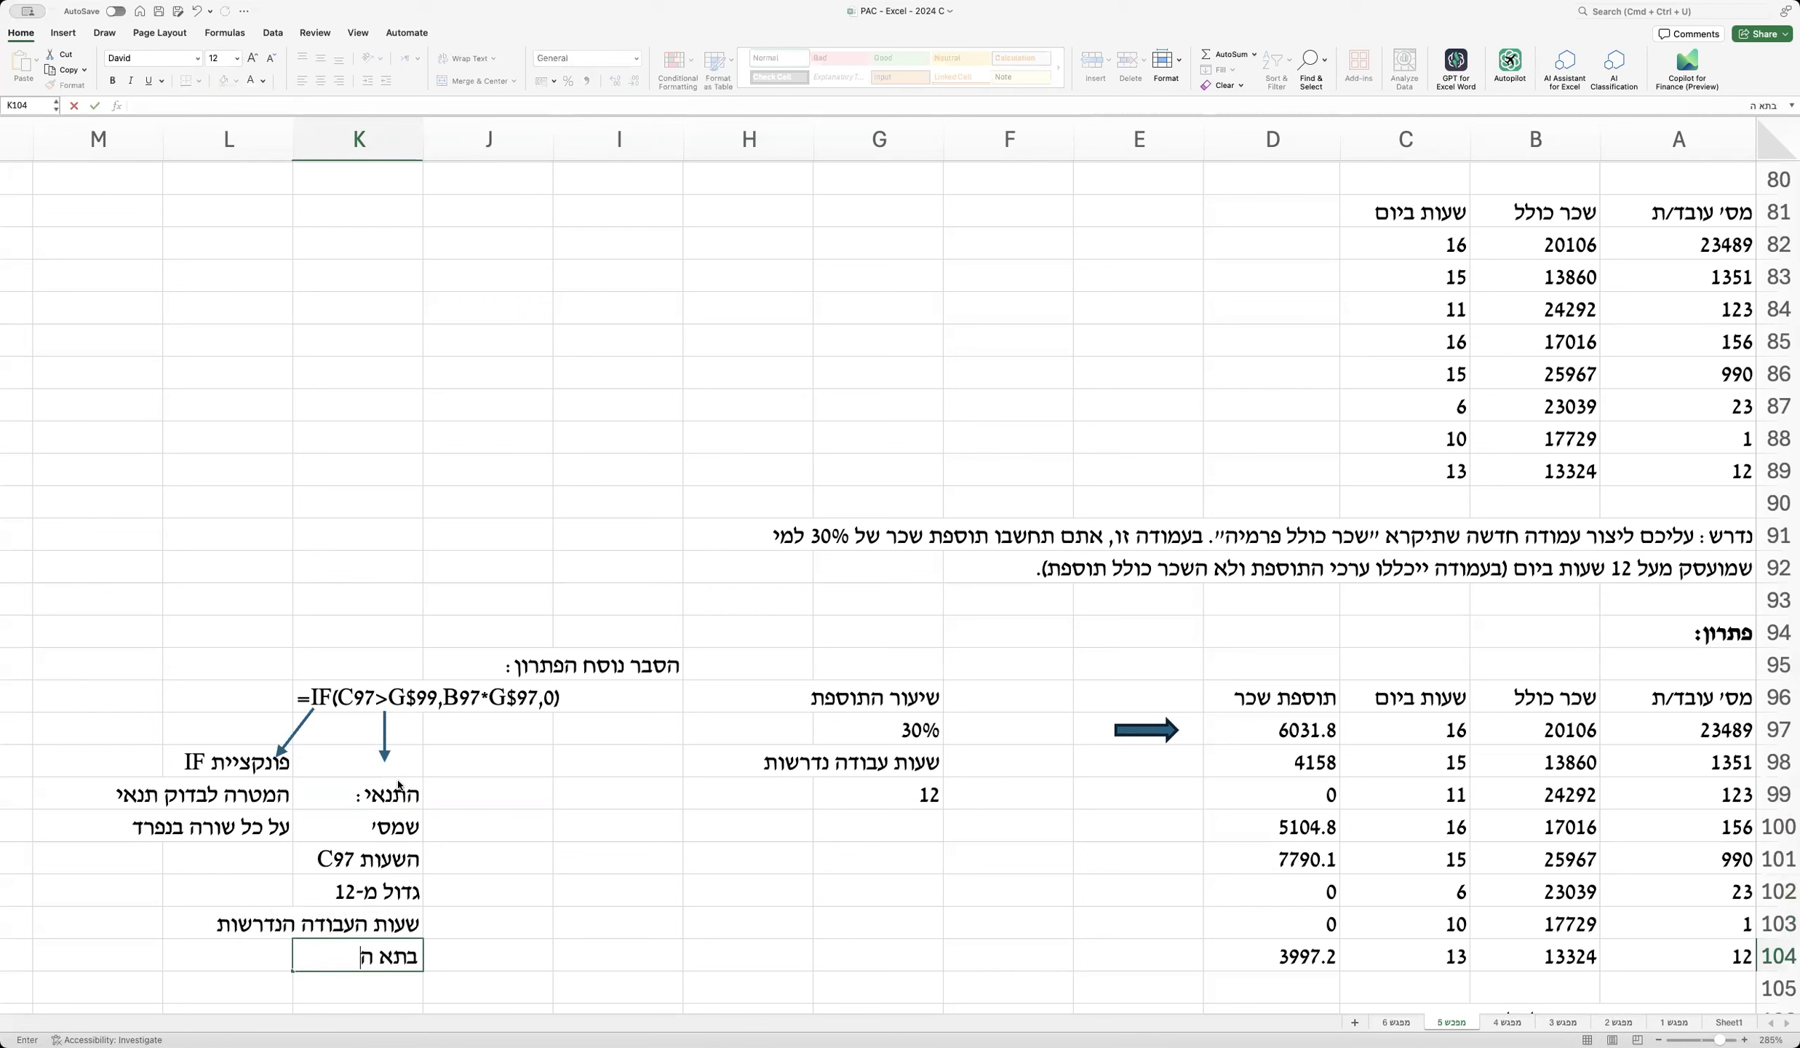
pyautogui.write('עזר G99')
pyautogui.press('Return')
# Step: Continue the condition's explanation in K105:K107 with "אנו רוצים שגם בגרירה למטה ההפניה ל-G99", "תישאר קבועה, ולכן מסמנים $ לפני מספר" and "השורה בתא זה"
pyautogui.scroll(-3, 398, 785)
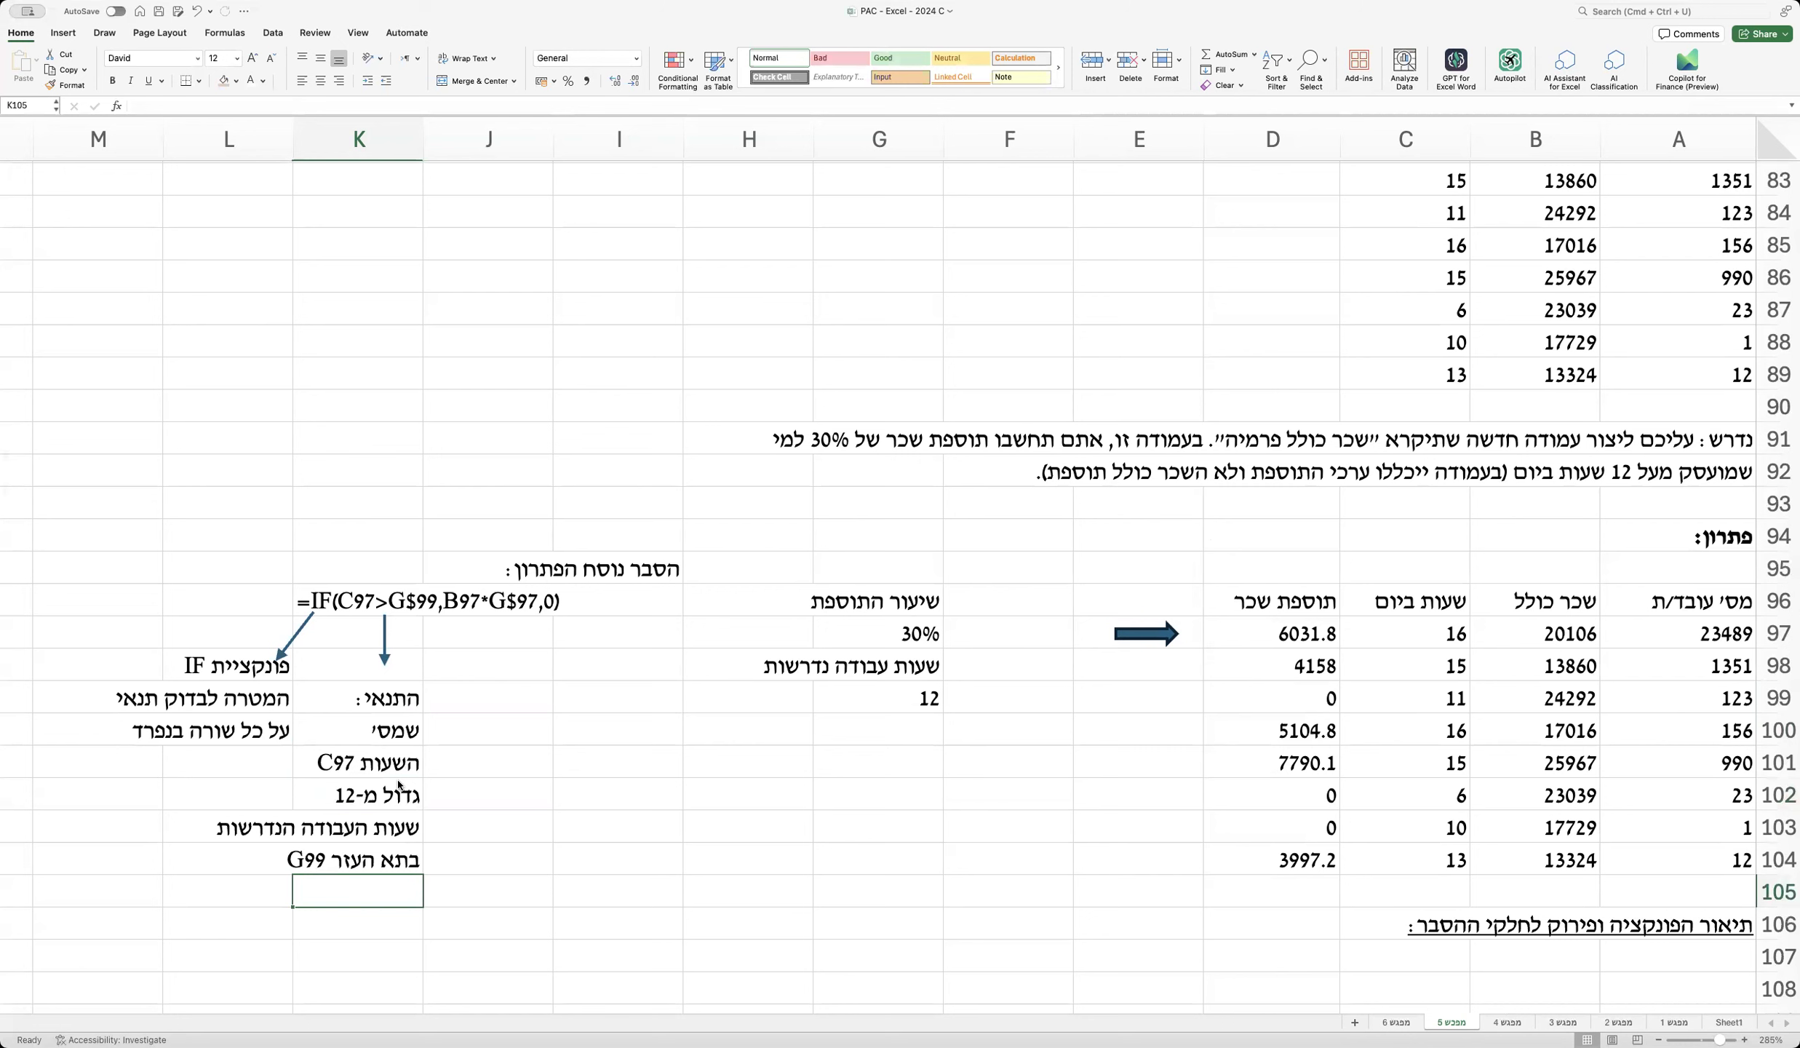
pyautogui.write('אנו רוצים שגם בגרירה למטה ההפניה ל-G99')
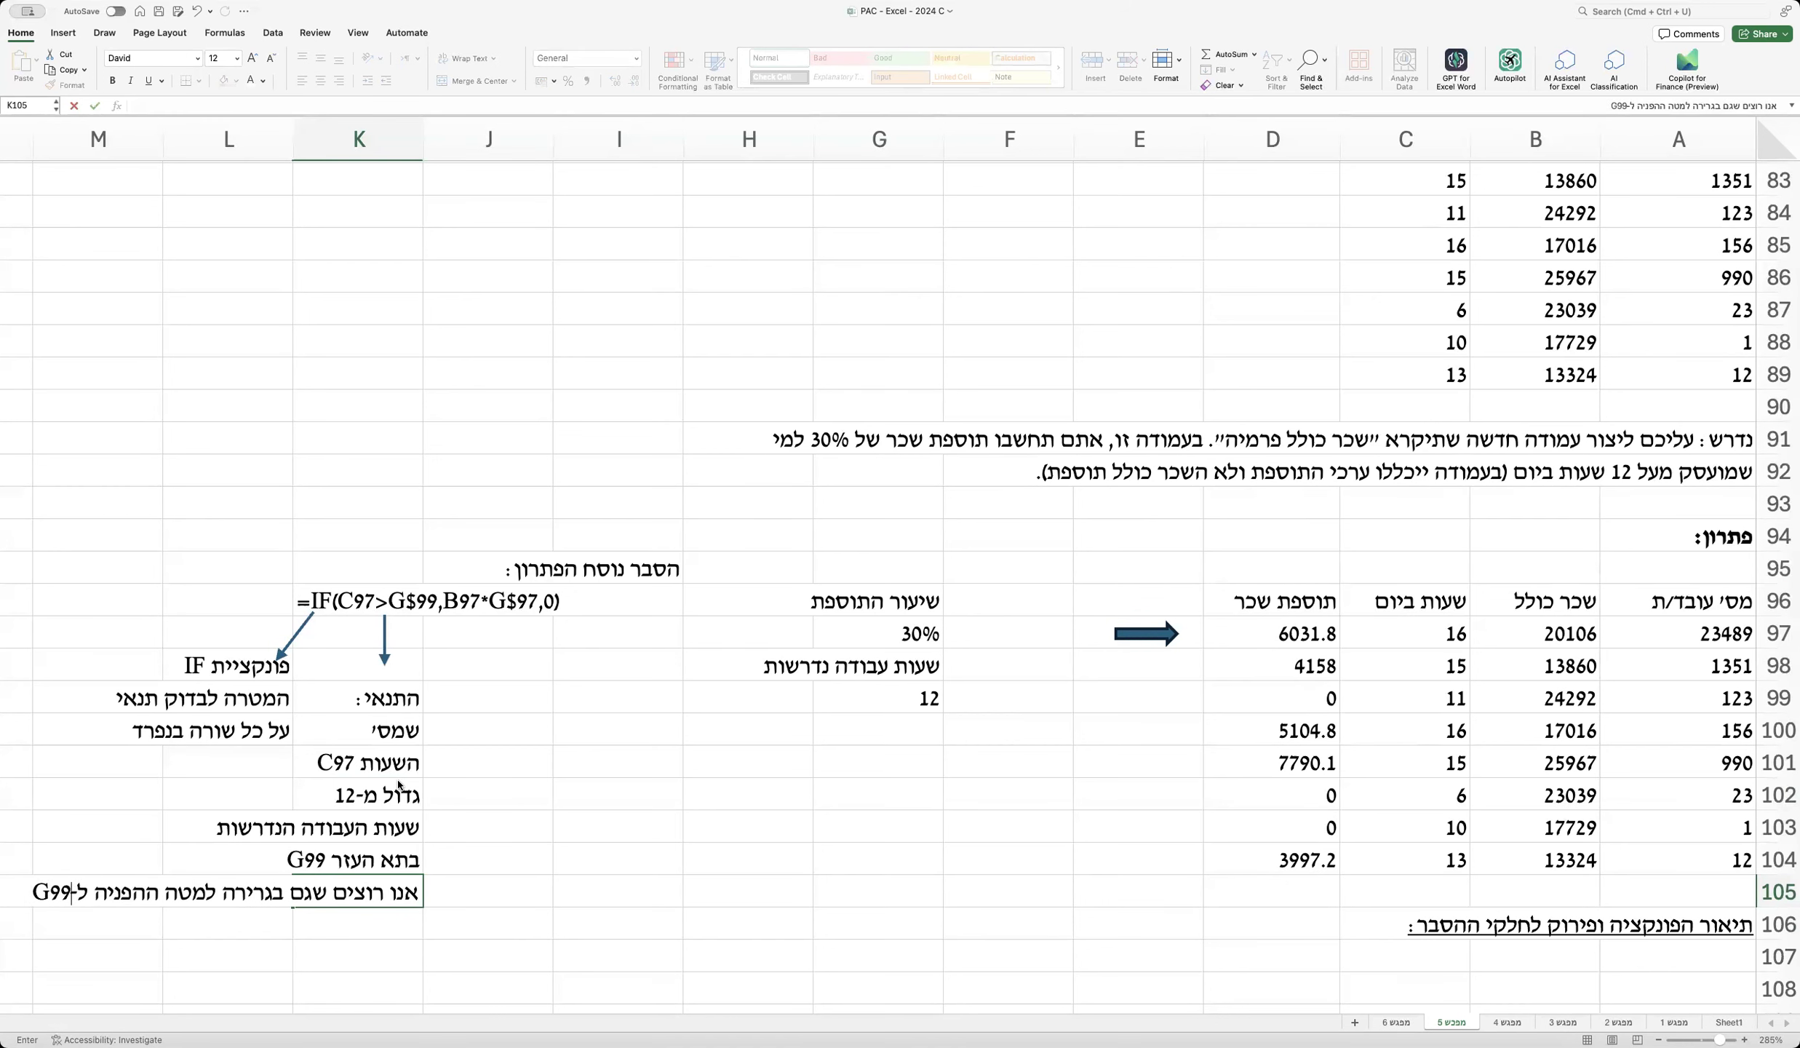
pyautogui.press('Return')
pyautogui.write('תישאר קבועה, ולכן מסמנ')
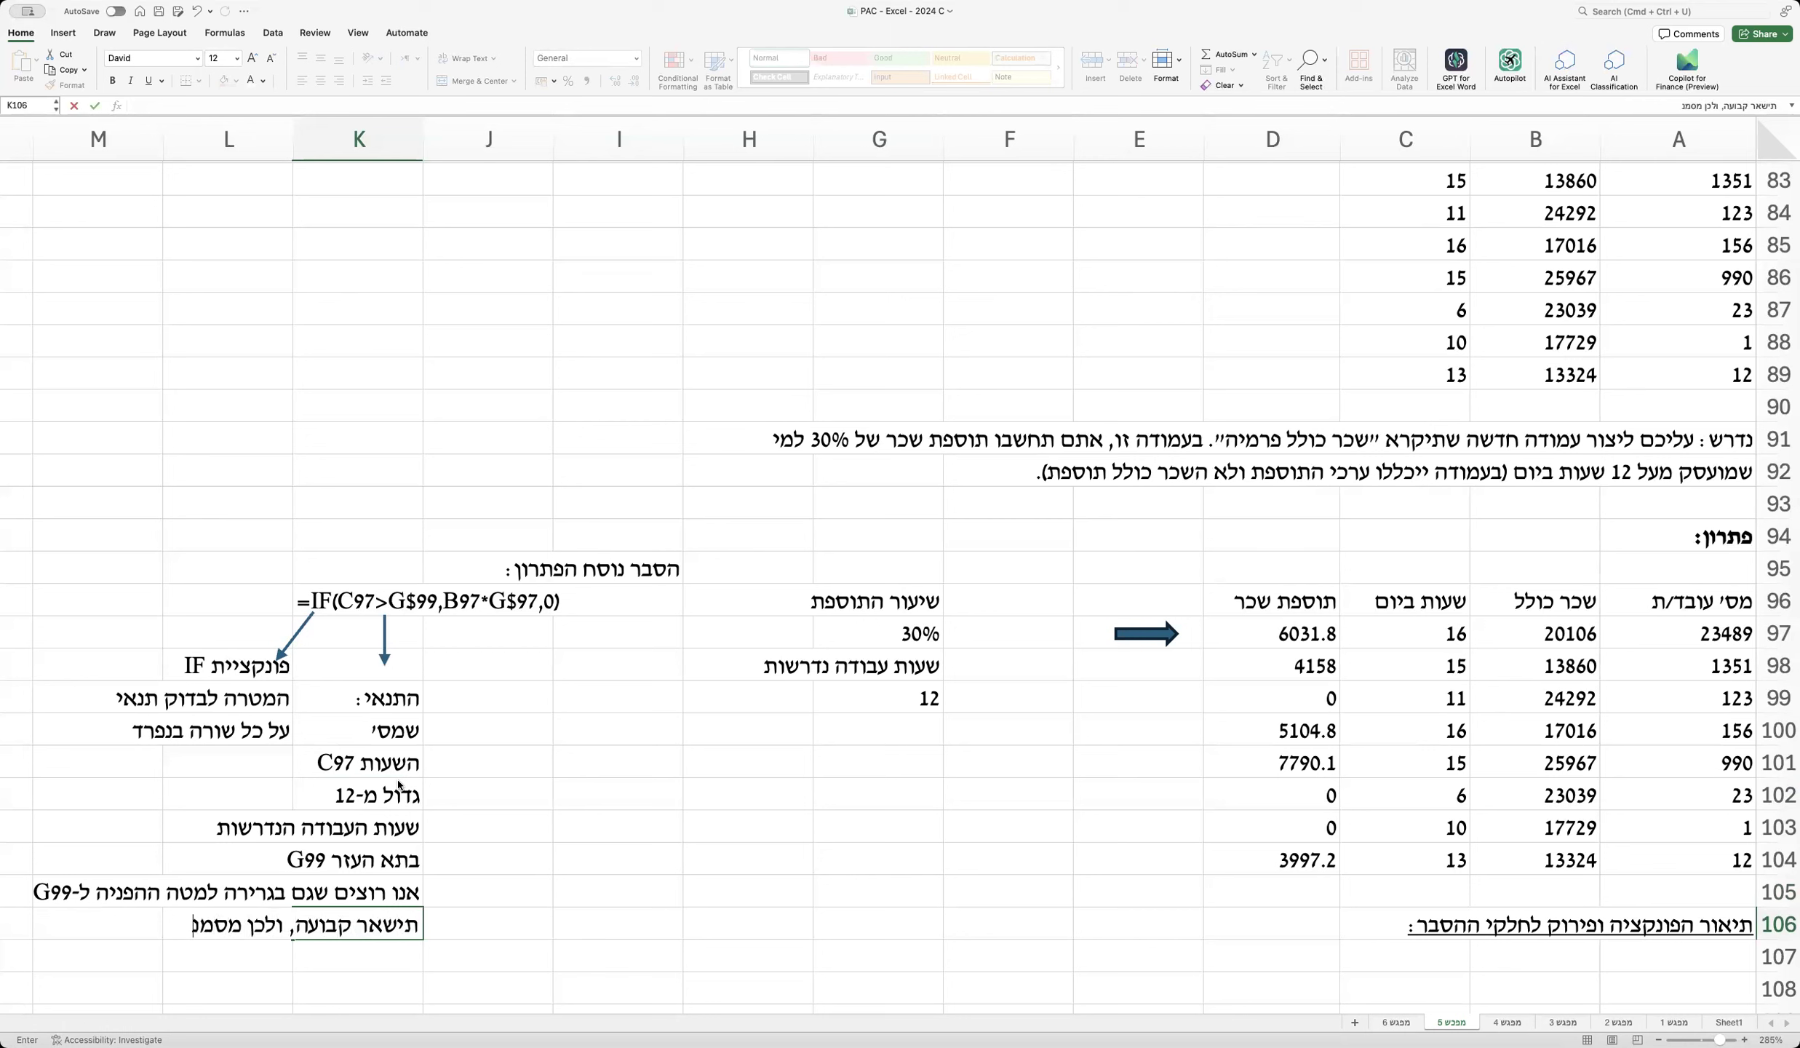
pyautogui.write('ים $ לפני מספר')
pyautogui.press('Return')
pyautogui.write('השורה בתא זה')
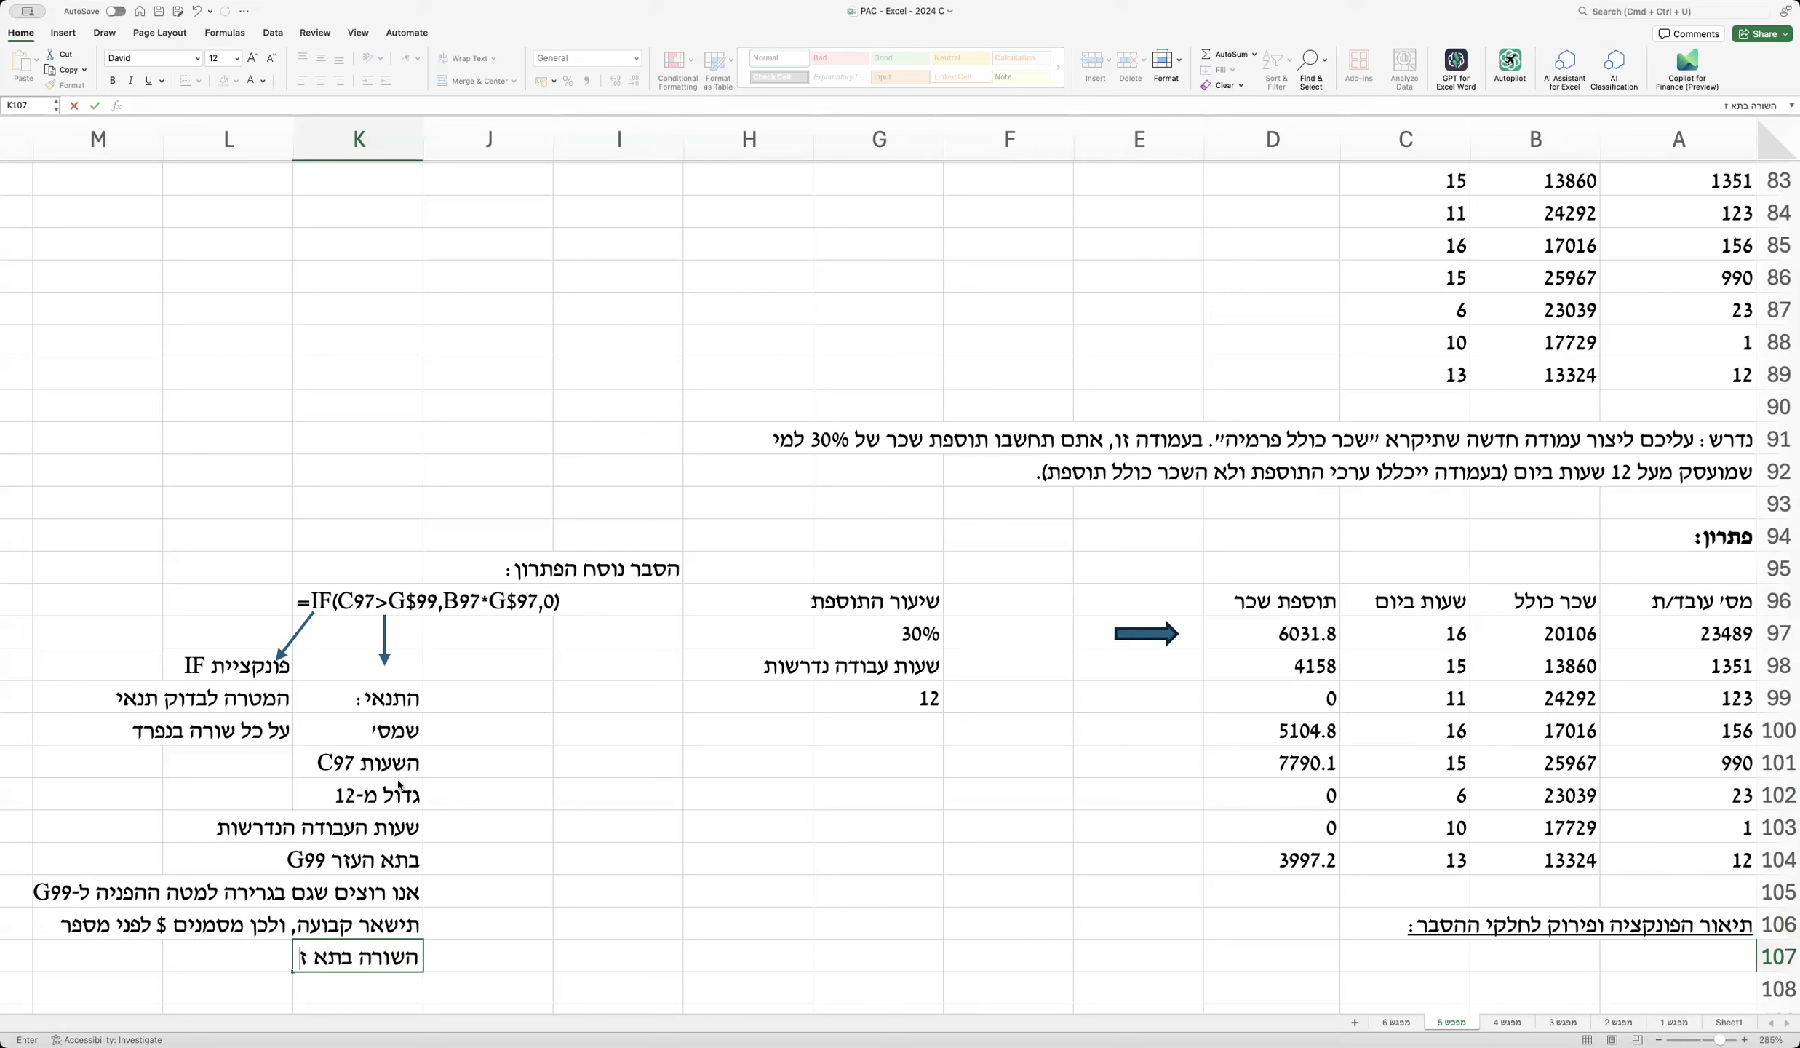
pyautogui.click(631, 692)
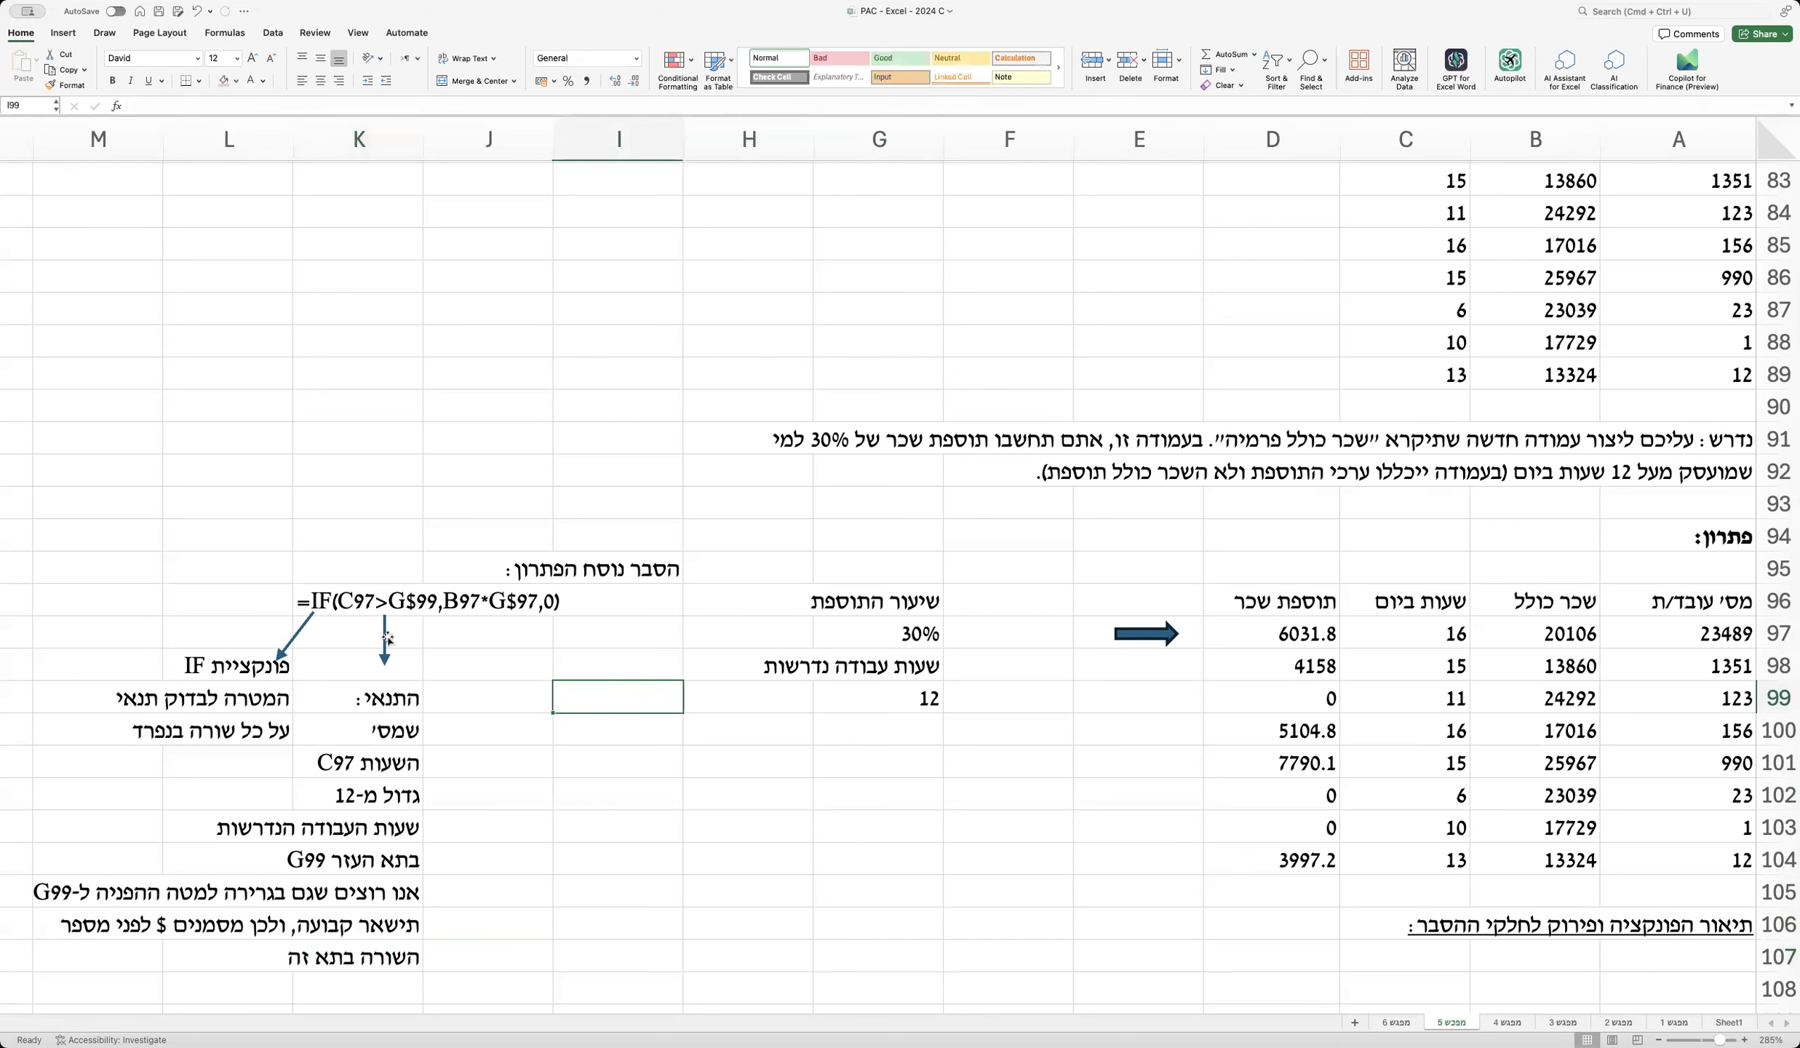
# Step: Add a third arrow straight down from B97*G$97 and enter "מה יוצג" and "או יחושב" below it in J99:J100
pyautogui.moveTo(388, 638); pyautogui.dragTo(494, 639)
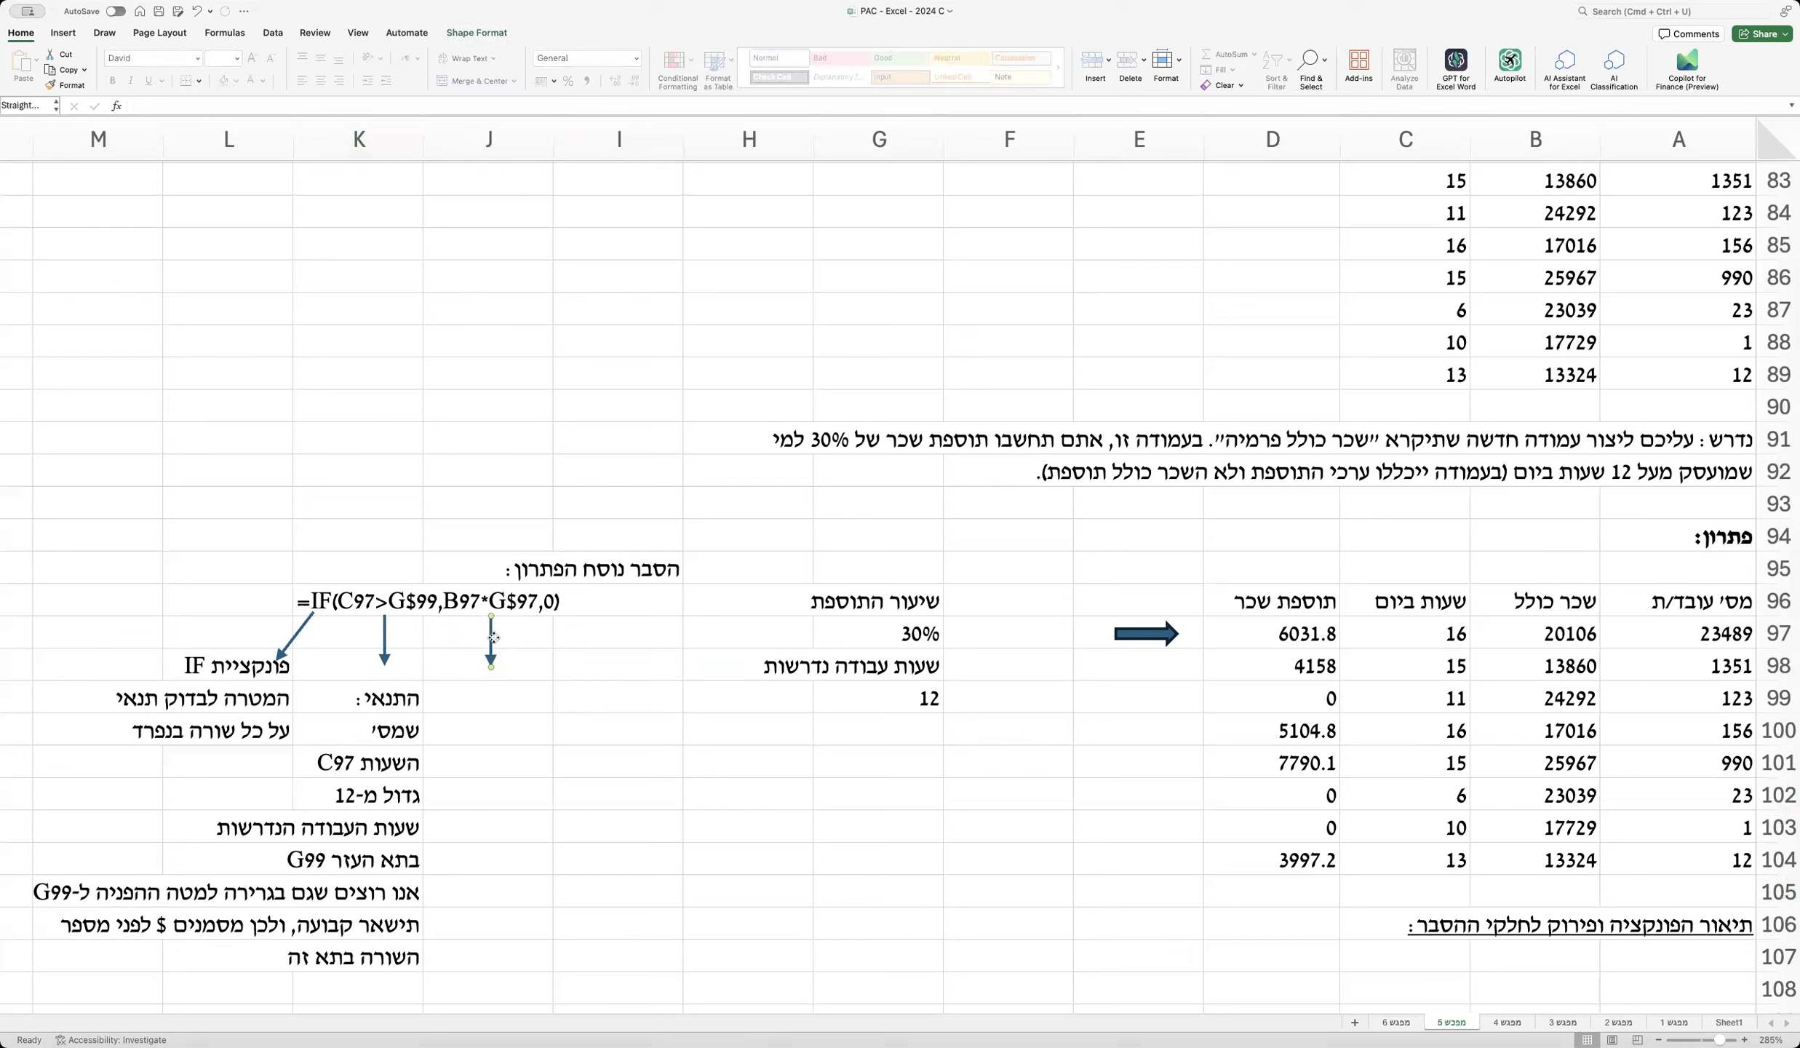
pyautogui.click(517, 695)
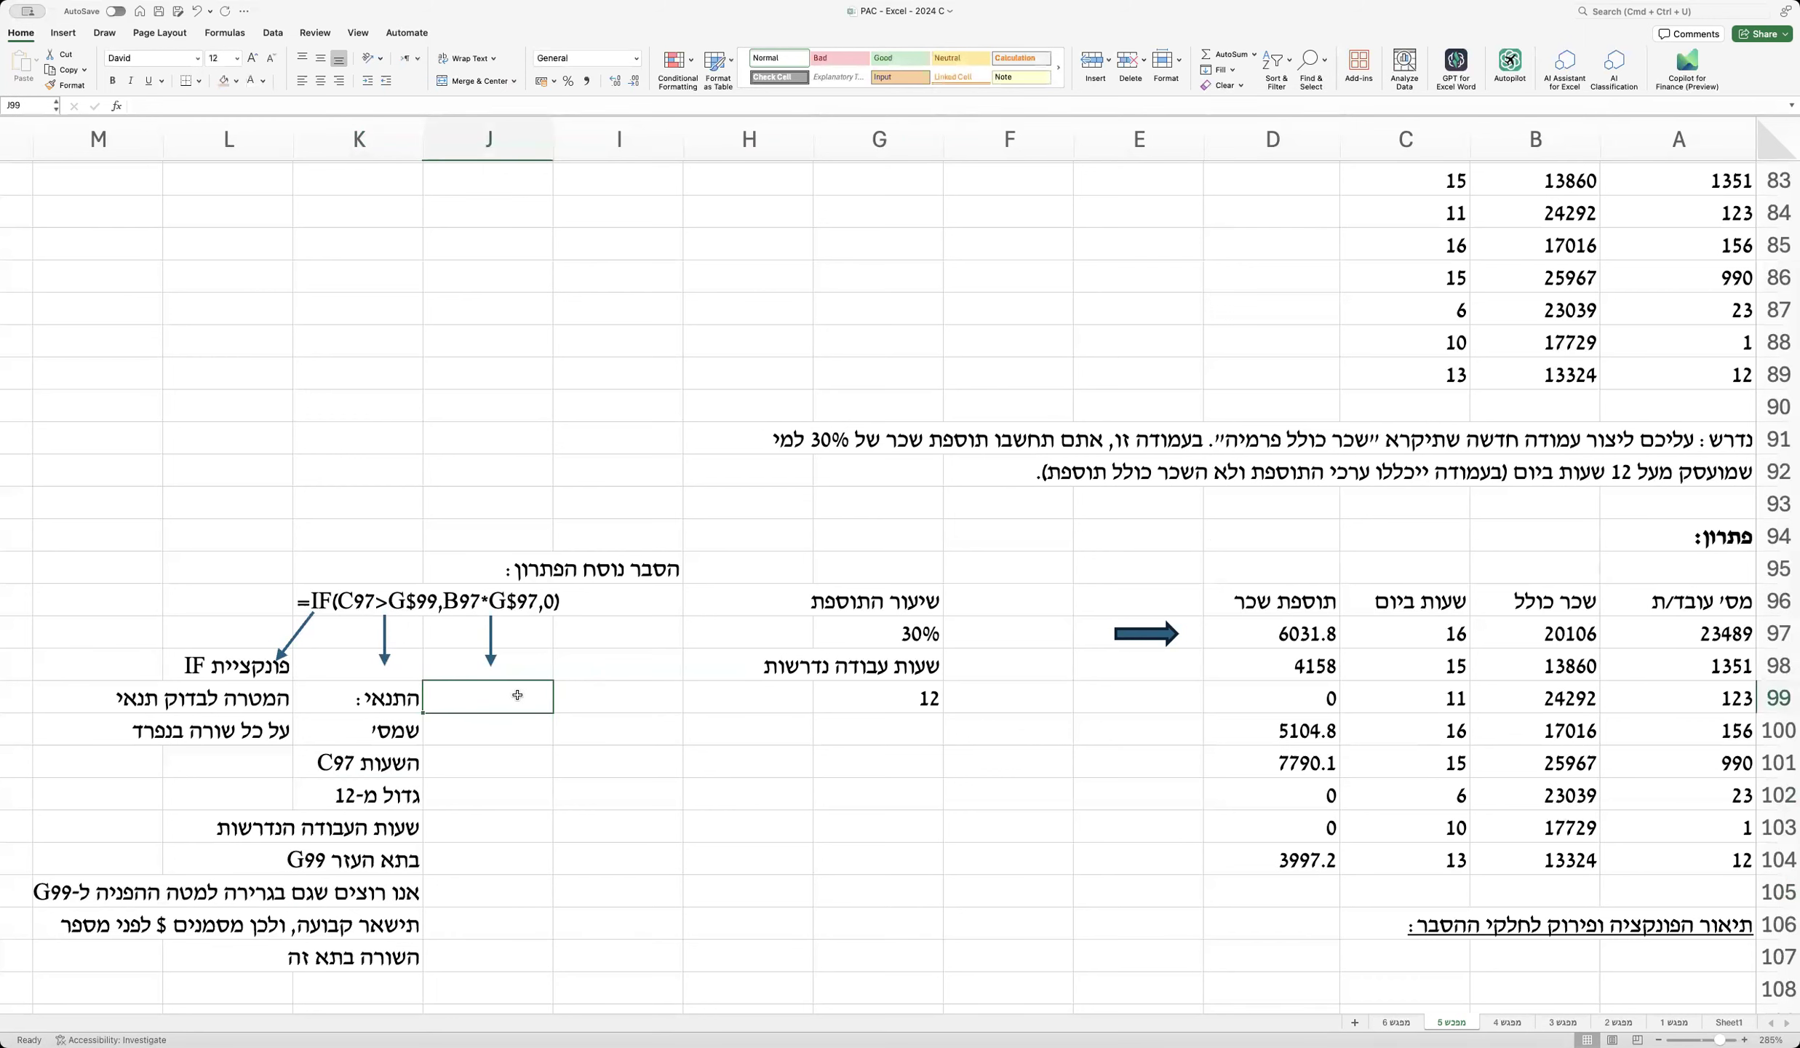
pyautogui.write('מה יוצג')
pyautogui.press('Return')
pyautogui.write('או יחוש')
pyautogui.press('Return')
pyautogui.press('Up')
pyautogui.write('או יחושב')
pyautogui.press('Return')
# Step: Continue the value-if-true explanation in J101:J103 with the lines "במידה", "והתנאי" and "מתקיים"
pyautogui.write('במידה')
pyautogui.press('Return')
pyautogui.write('והתני')
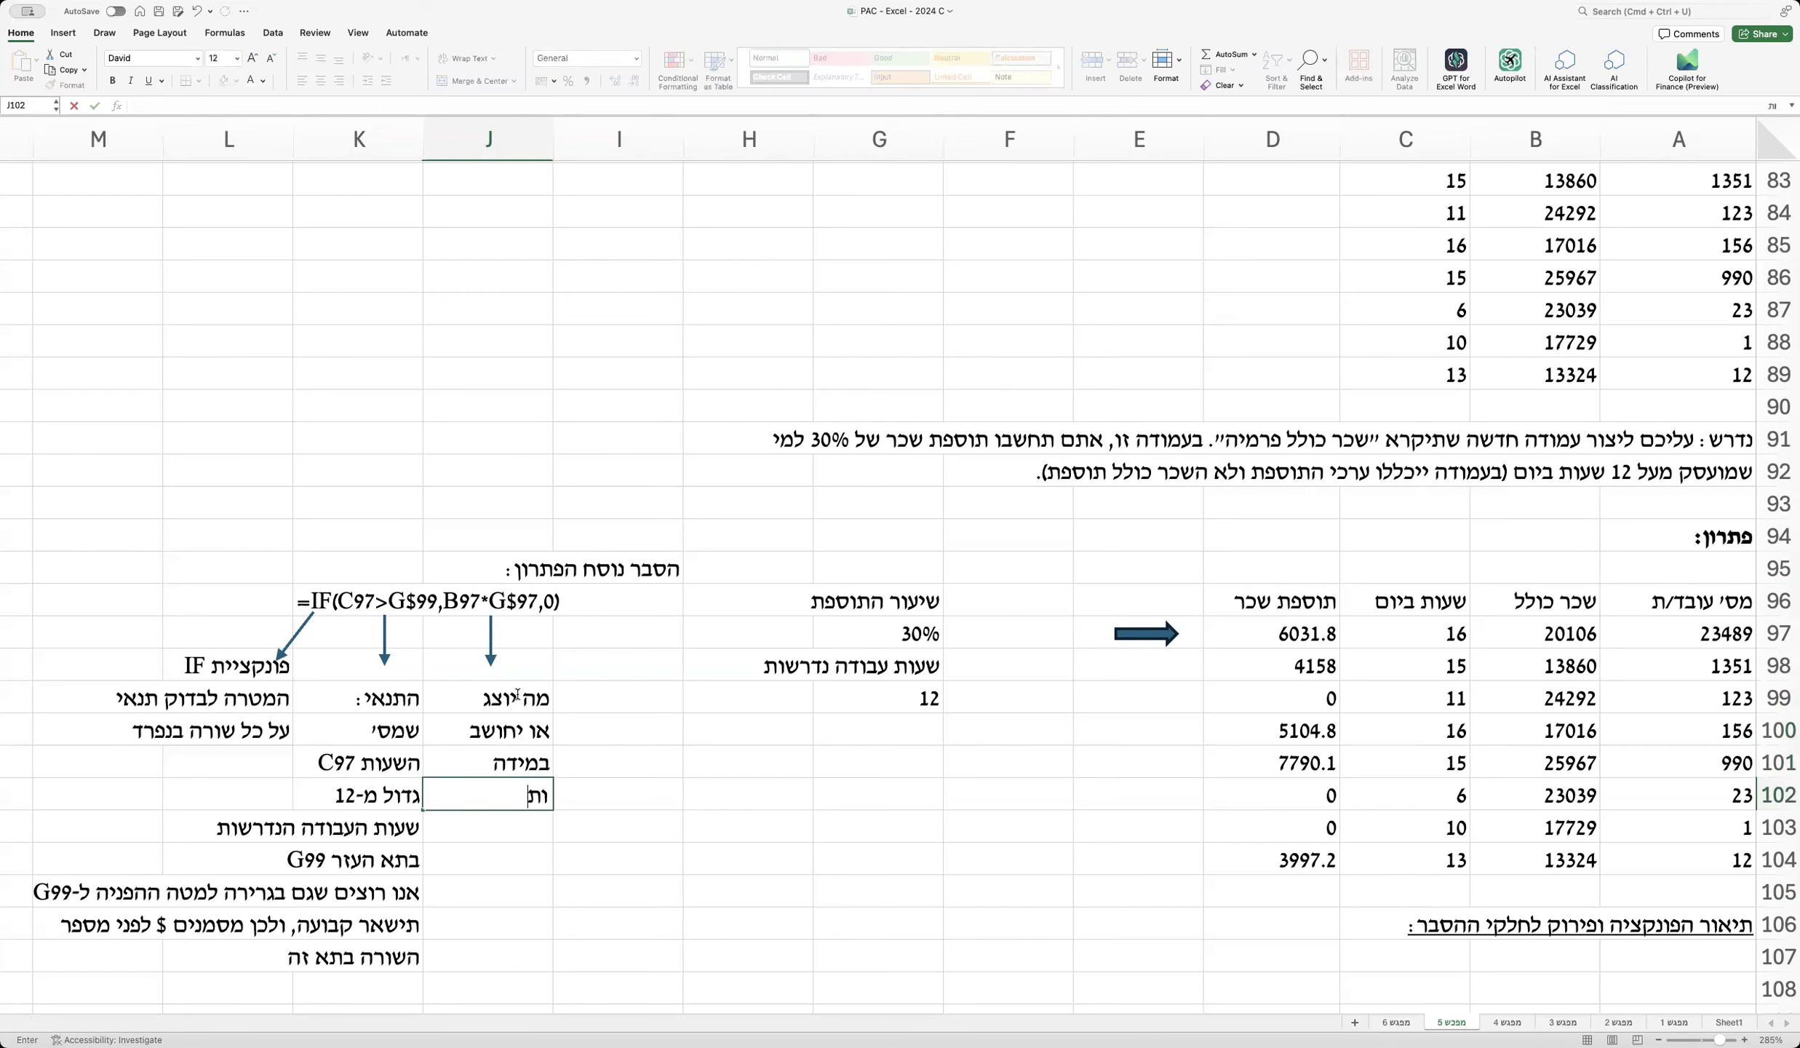
pyautogui.press('BackSpace')
pyautogui.write('אי')
pyautogui.press('Return')
pyautogui.write('מתקיים')
pyautogui.press('Return')
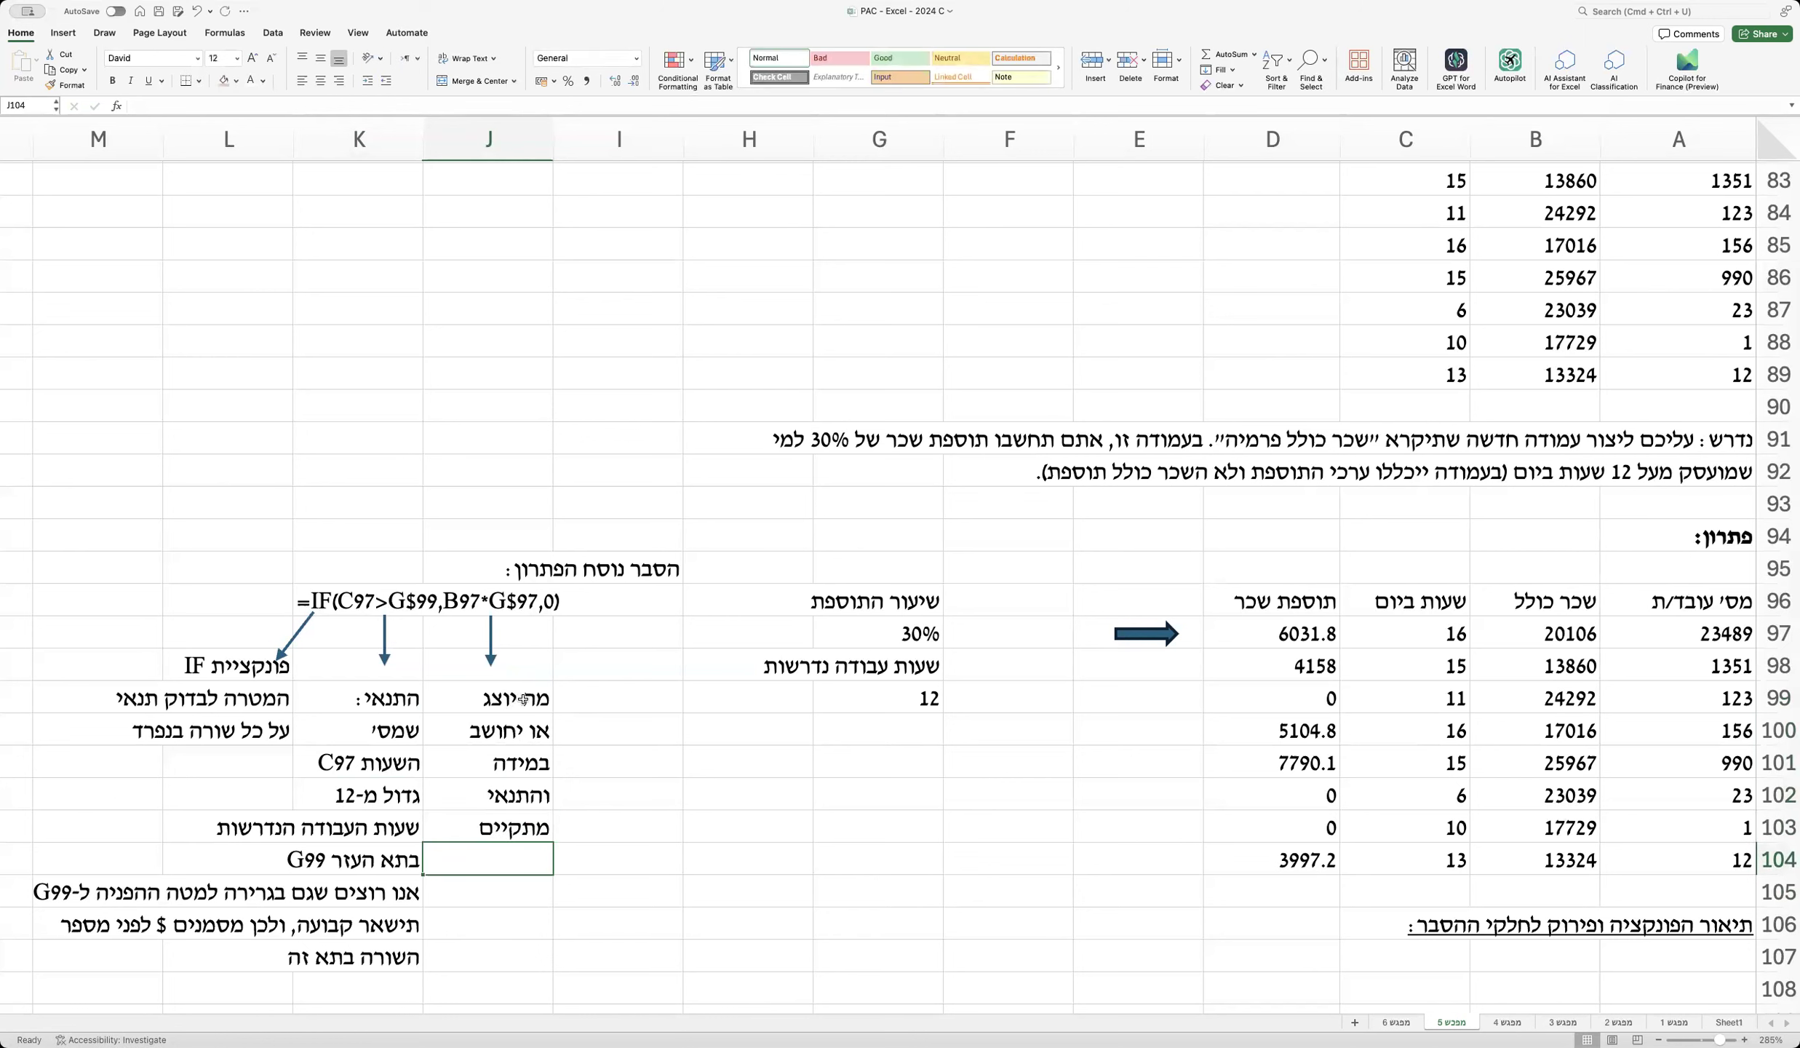
pyautogui.click(884, 706)
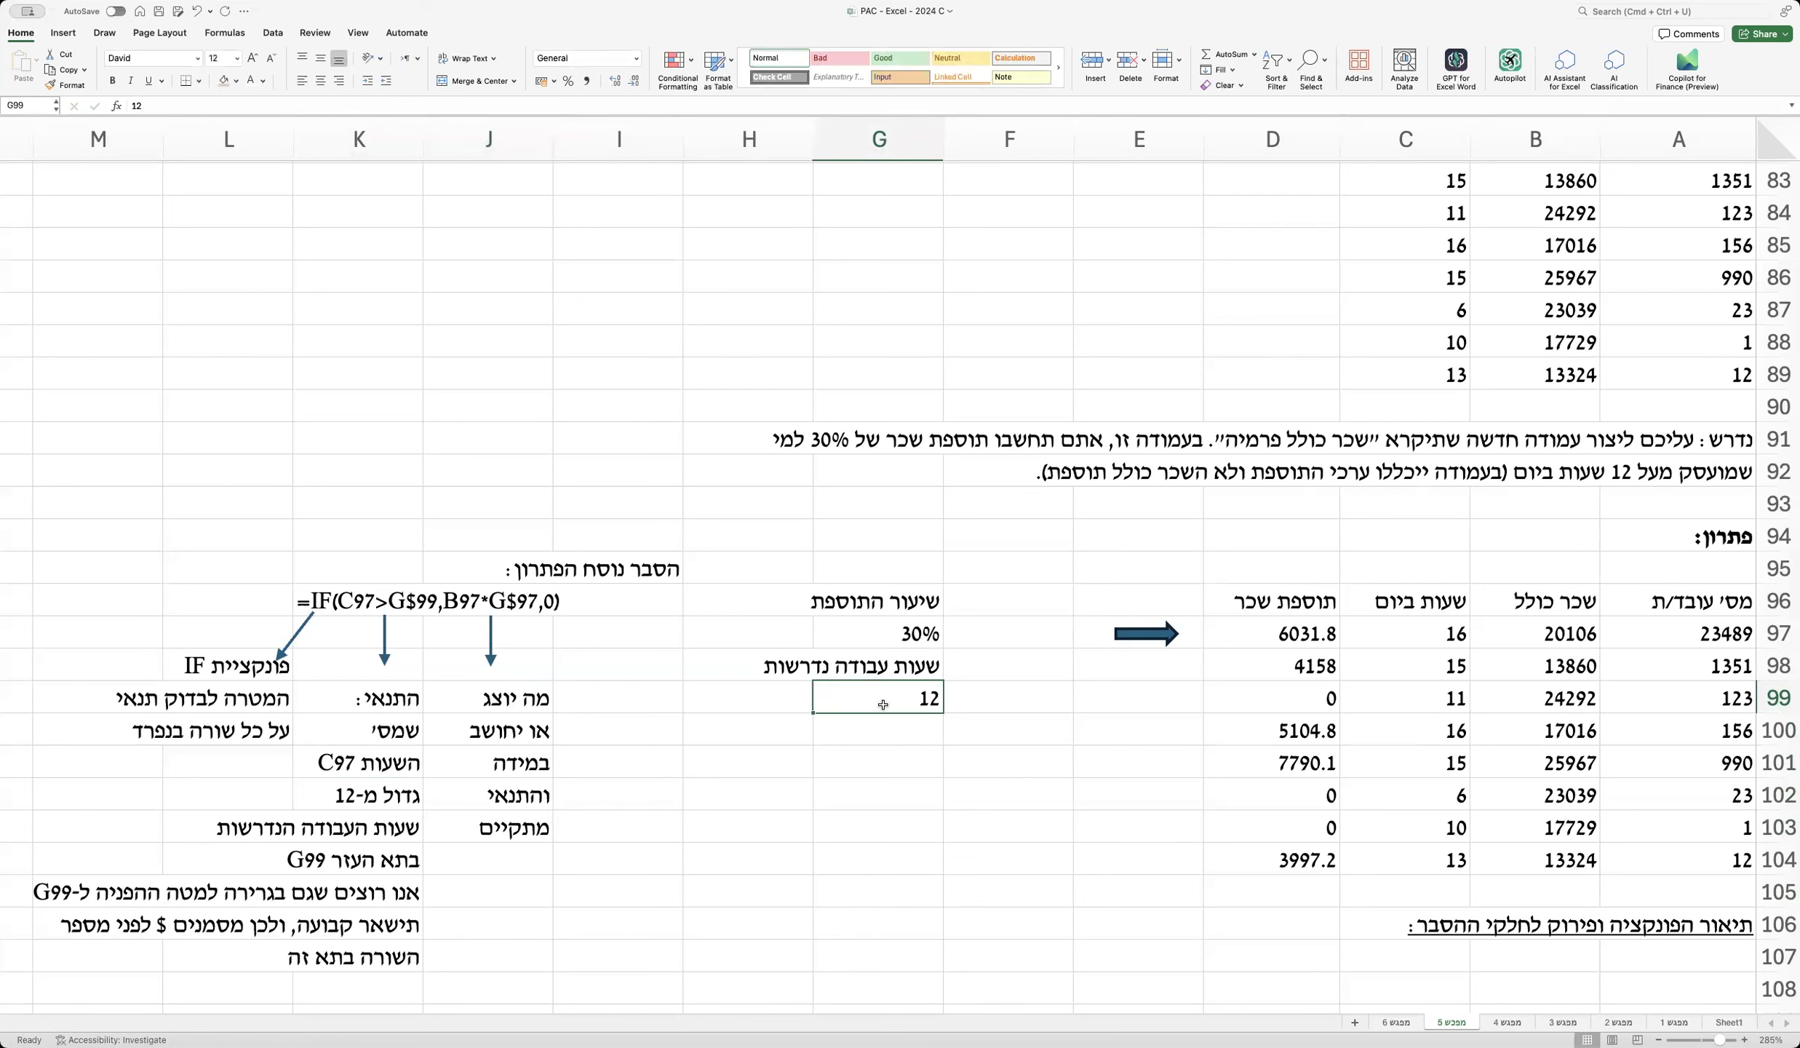
pyautogui.click(470, 626)
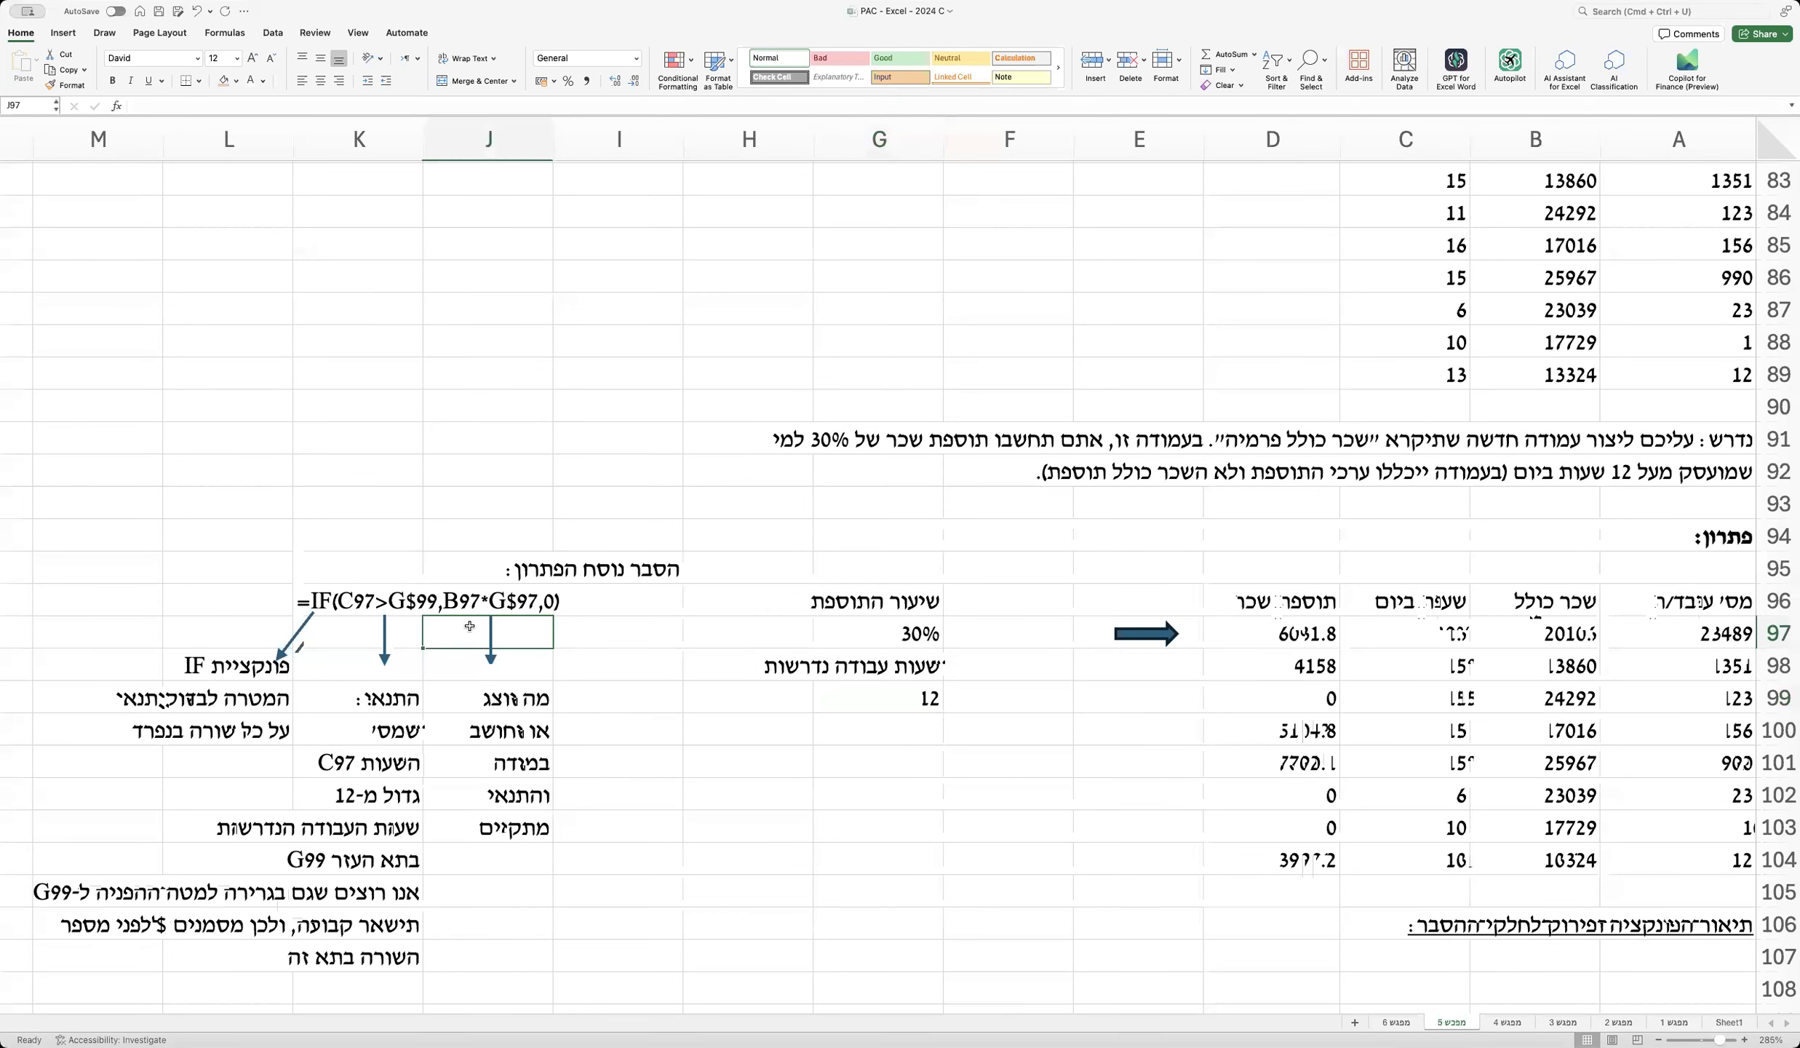
pyautogui.click(858, 703)
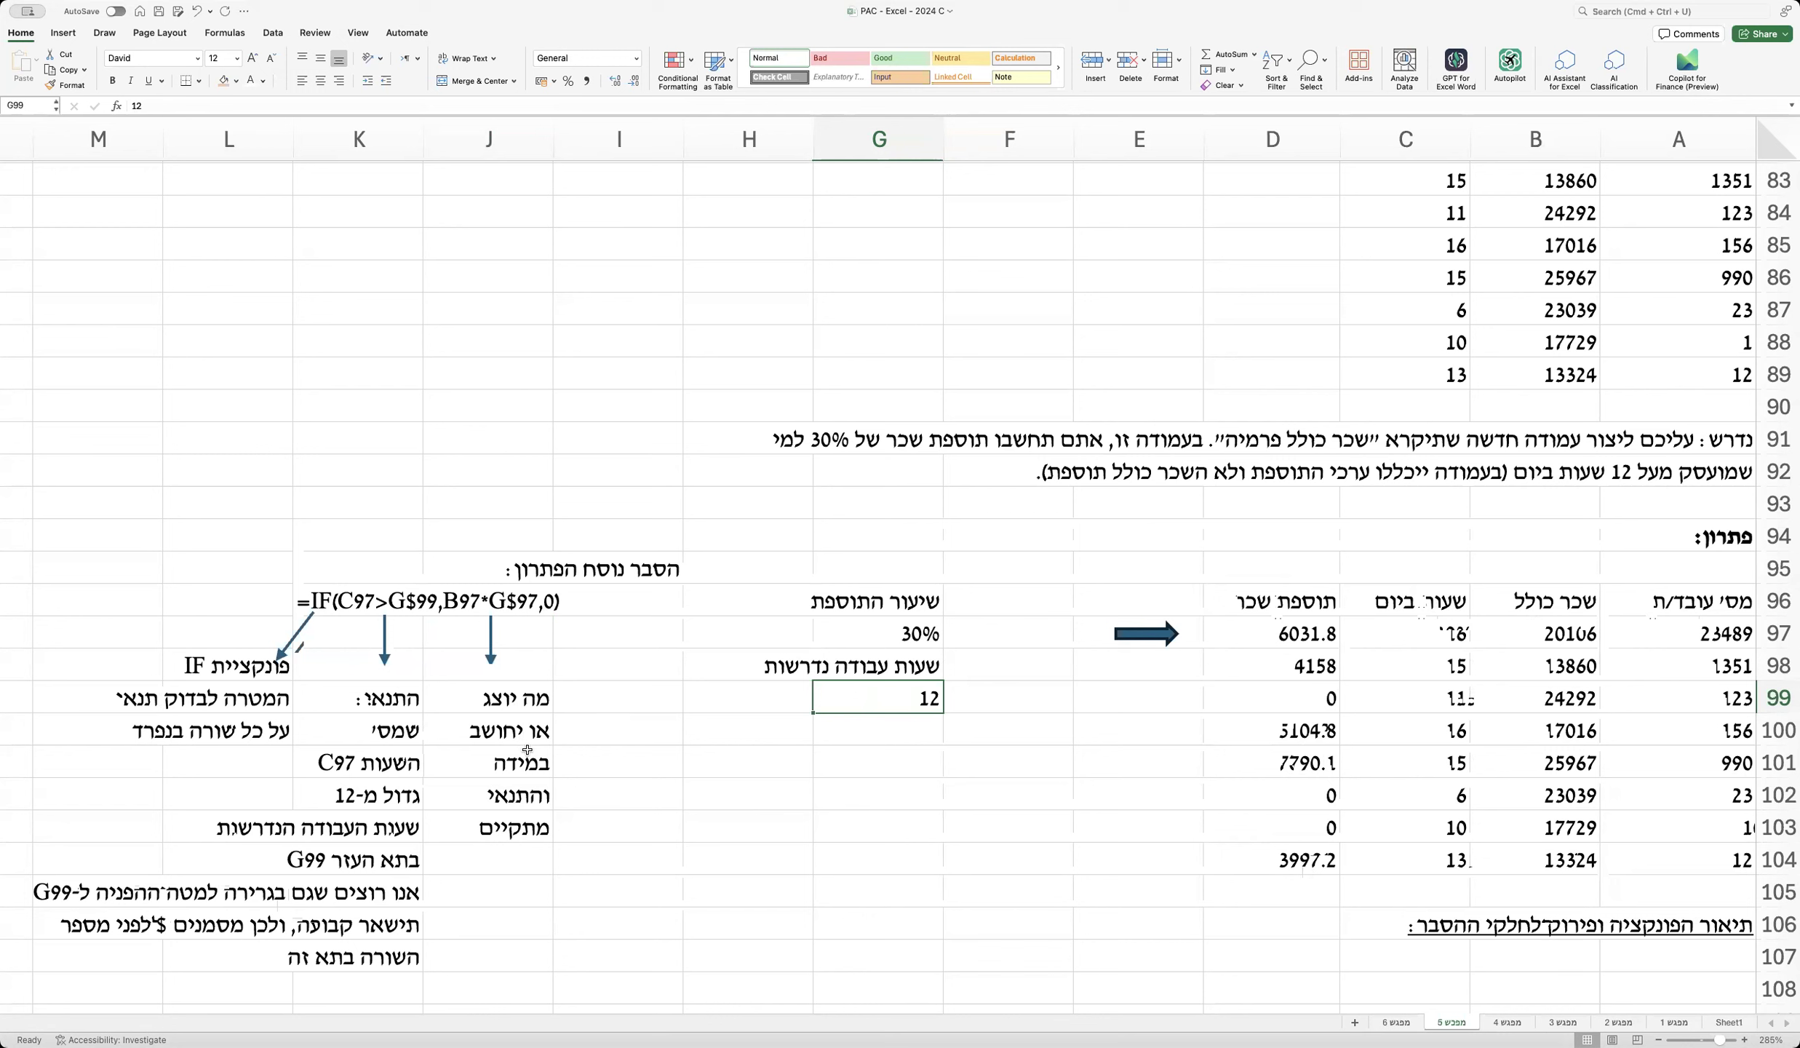
# Step: Describe the supplement calculation in J104:J108 with the lines "שזה בעצם :", "שכר כולל", "בתא B97", "כפול שיעור" and "תוספת"
pyautogui.click(509, 856)
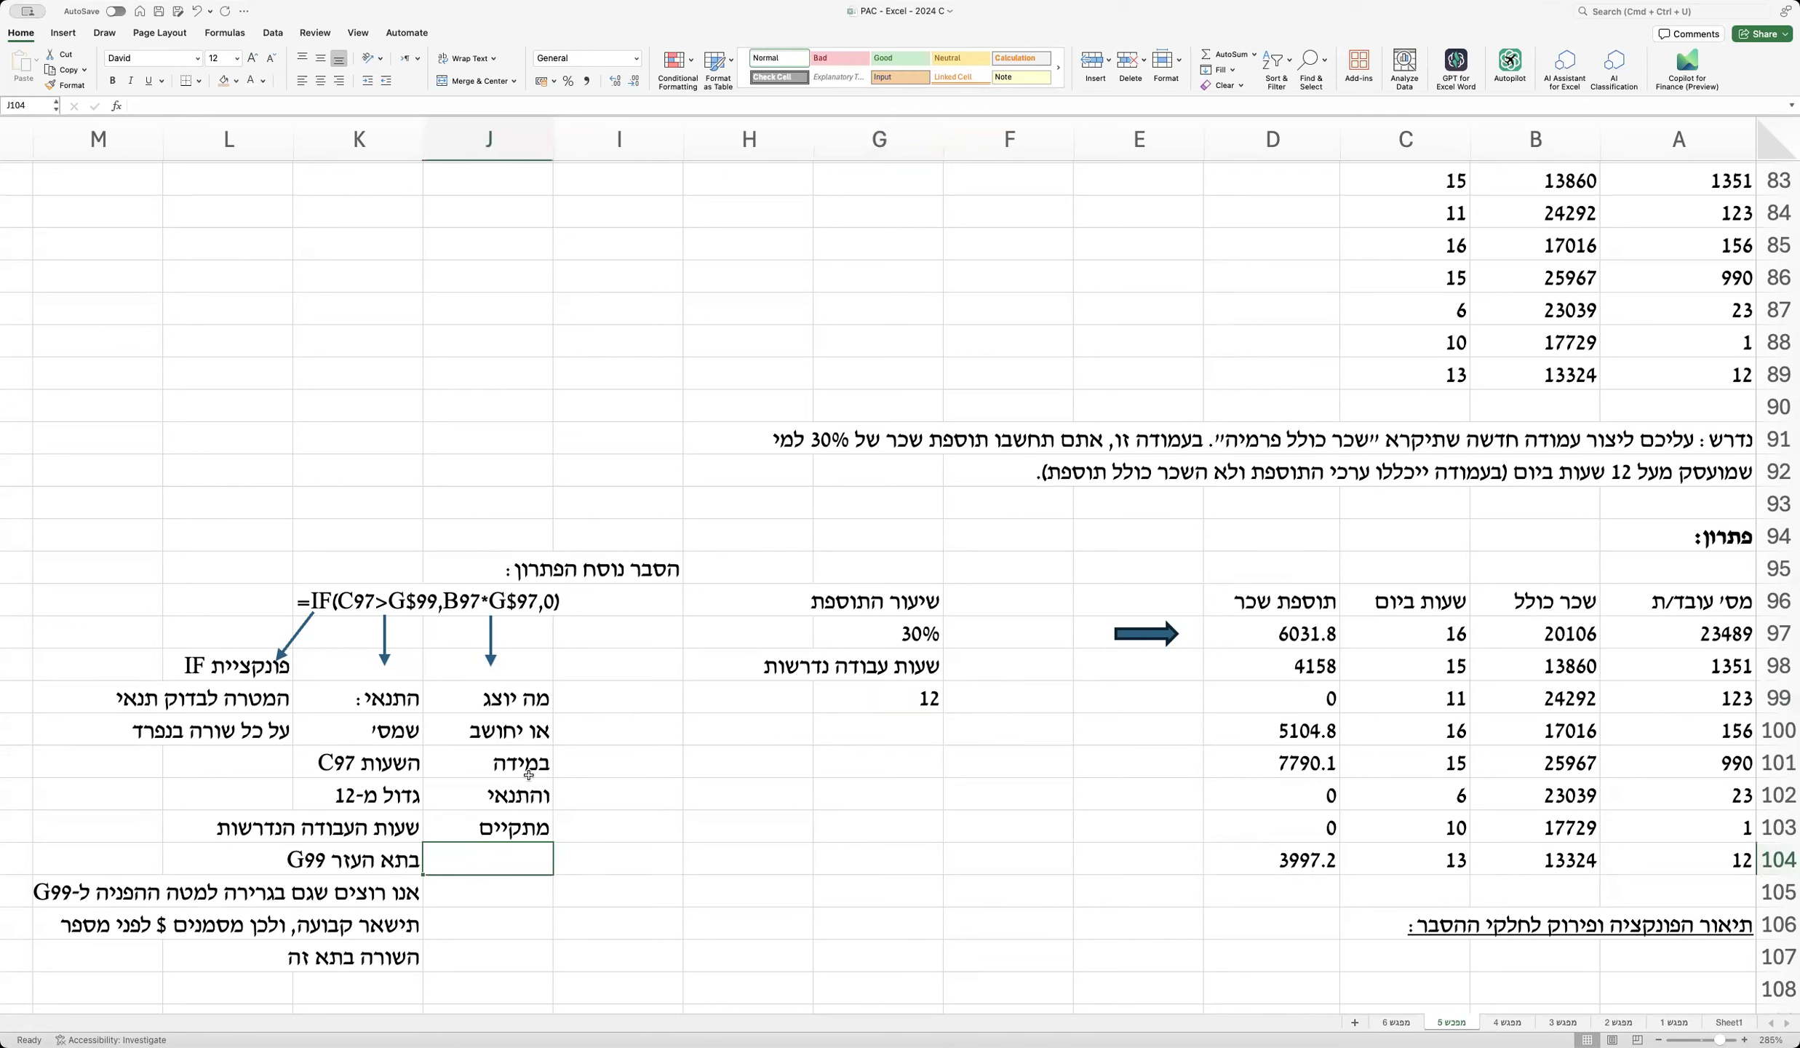
pyautogui.write('שזה בעצם :')
pyautogui.press('Return')
pyautogui.write('שכר כולל')
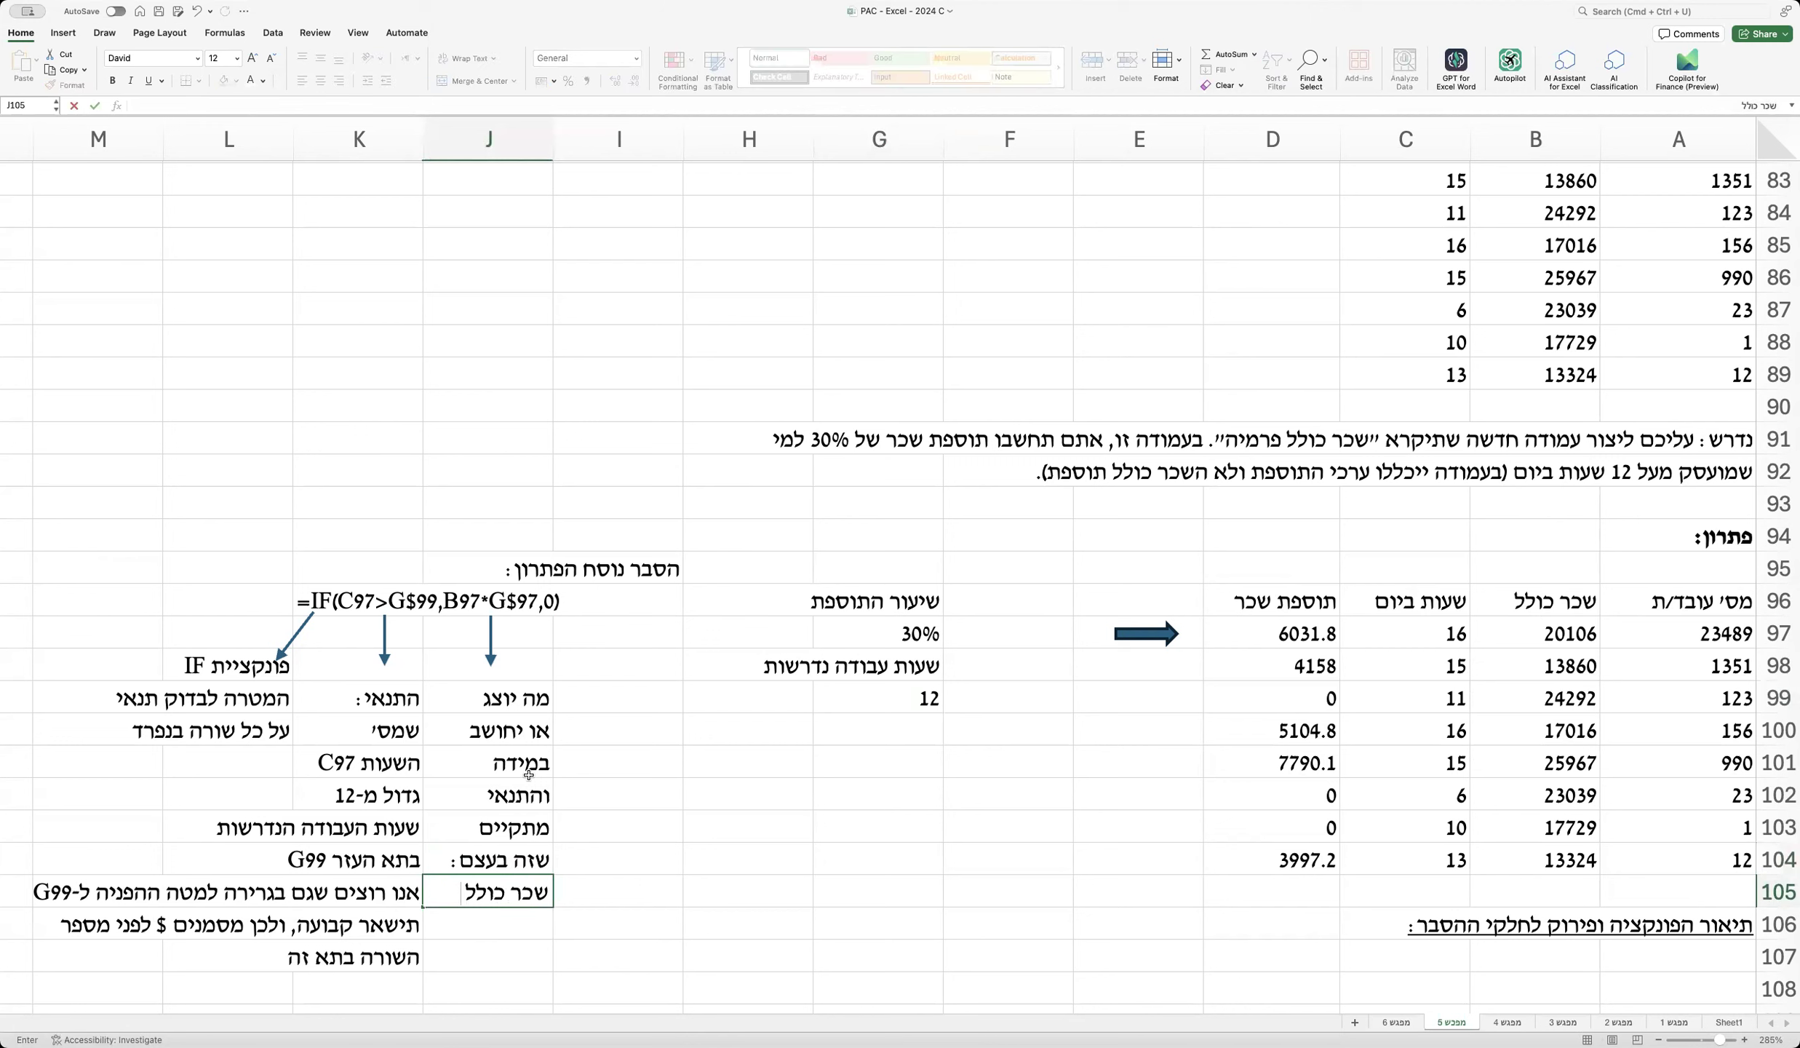
pyautogui.press('Return')
pyautogui.write('בתא ')
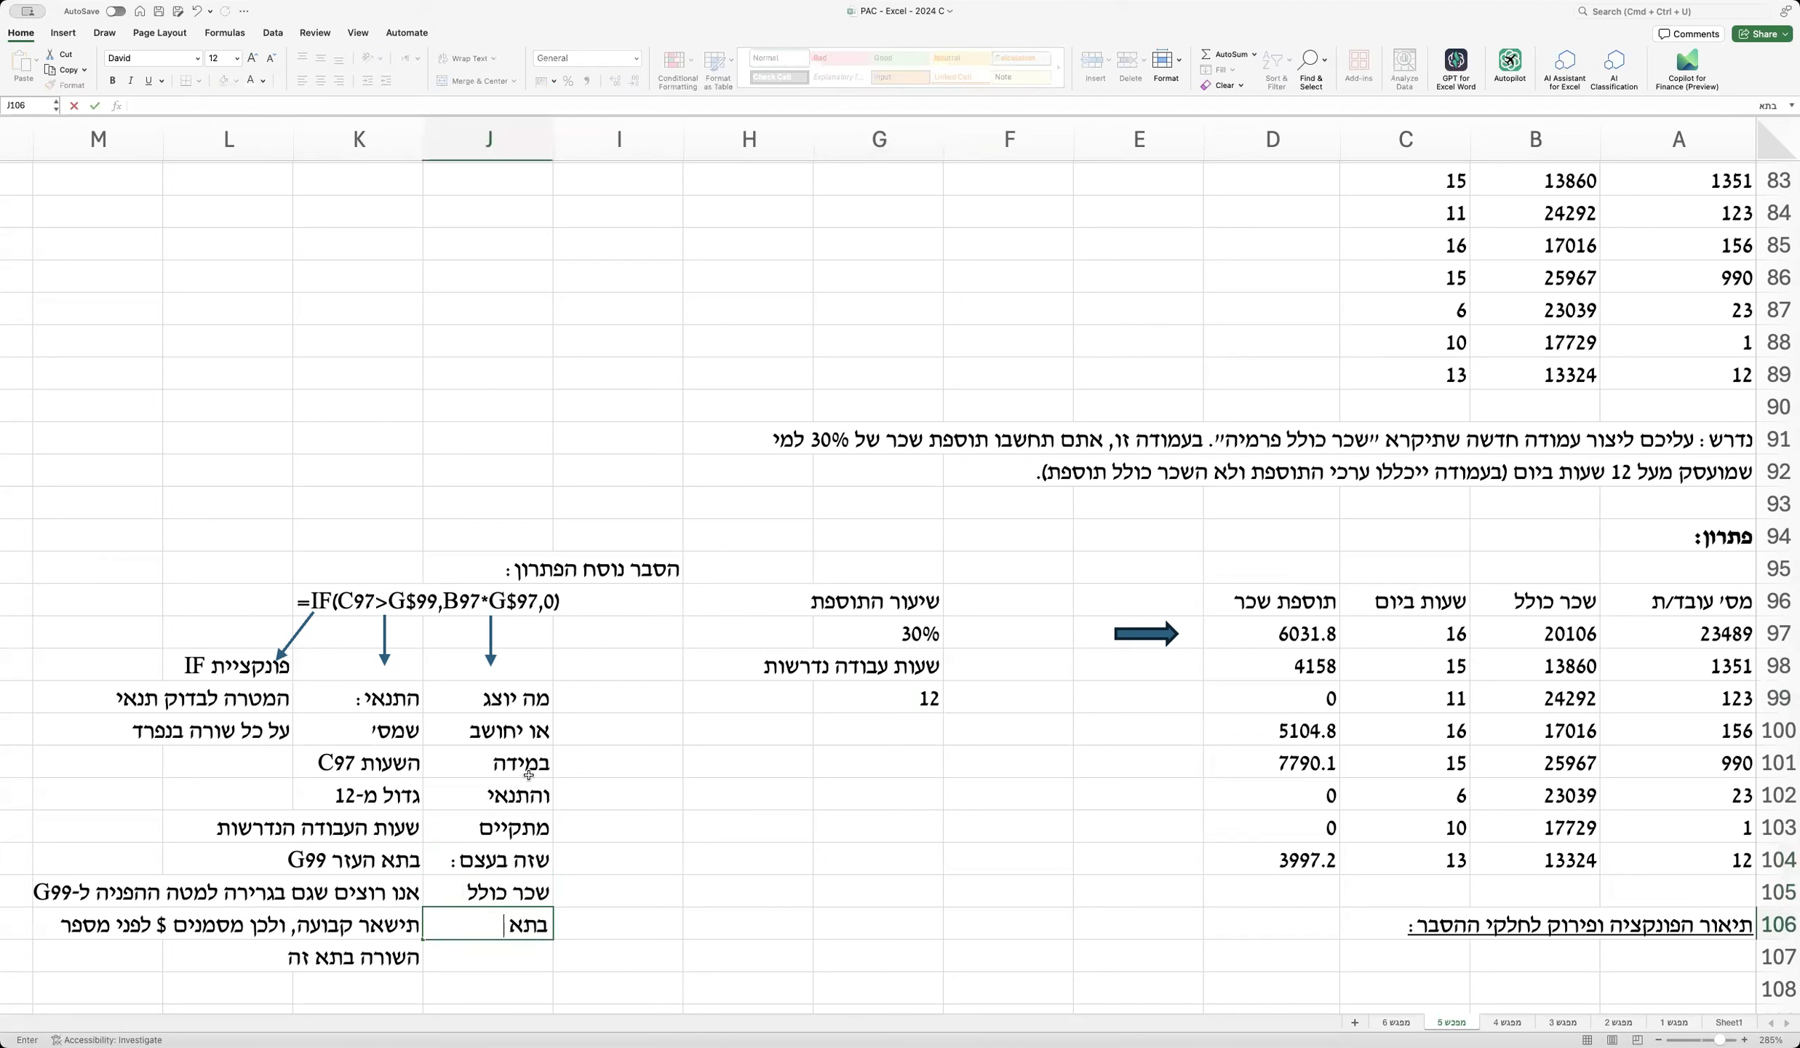
pyautogui.write('B97')
pyautogui.press('Return')
pyautogui.write('כפול שיעור')
pyautogui.press('Return')
pyautogui.write('תוספת')
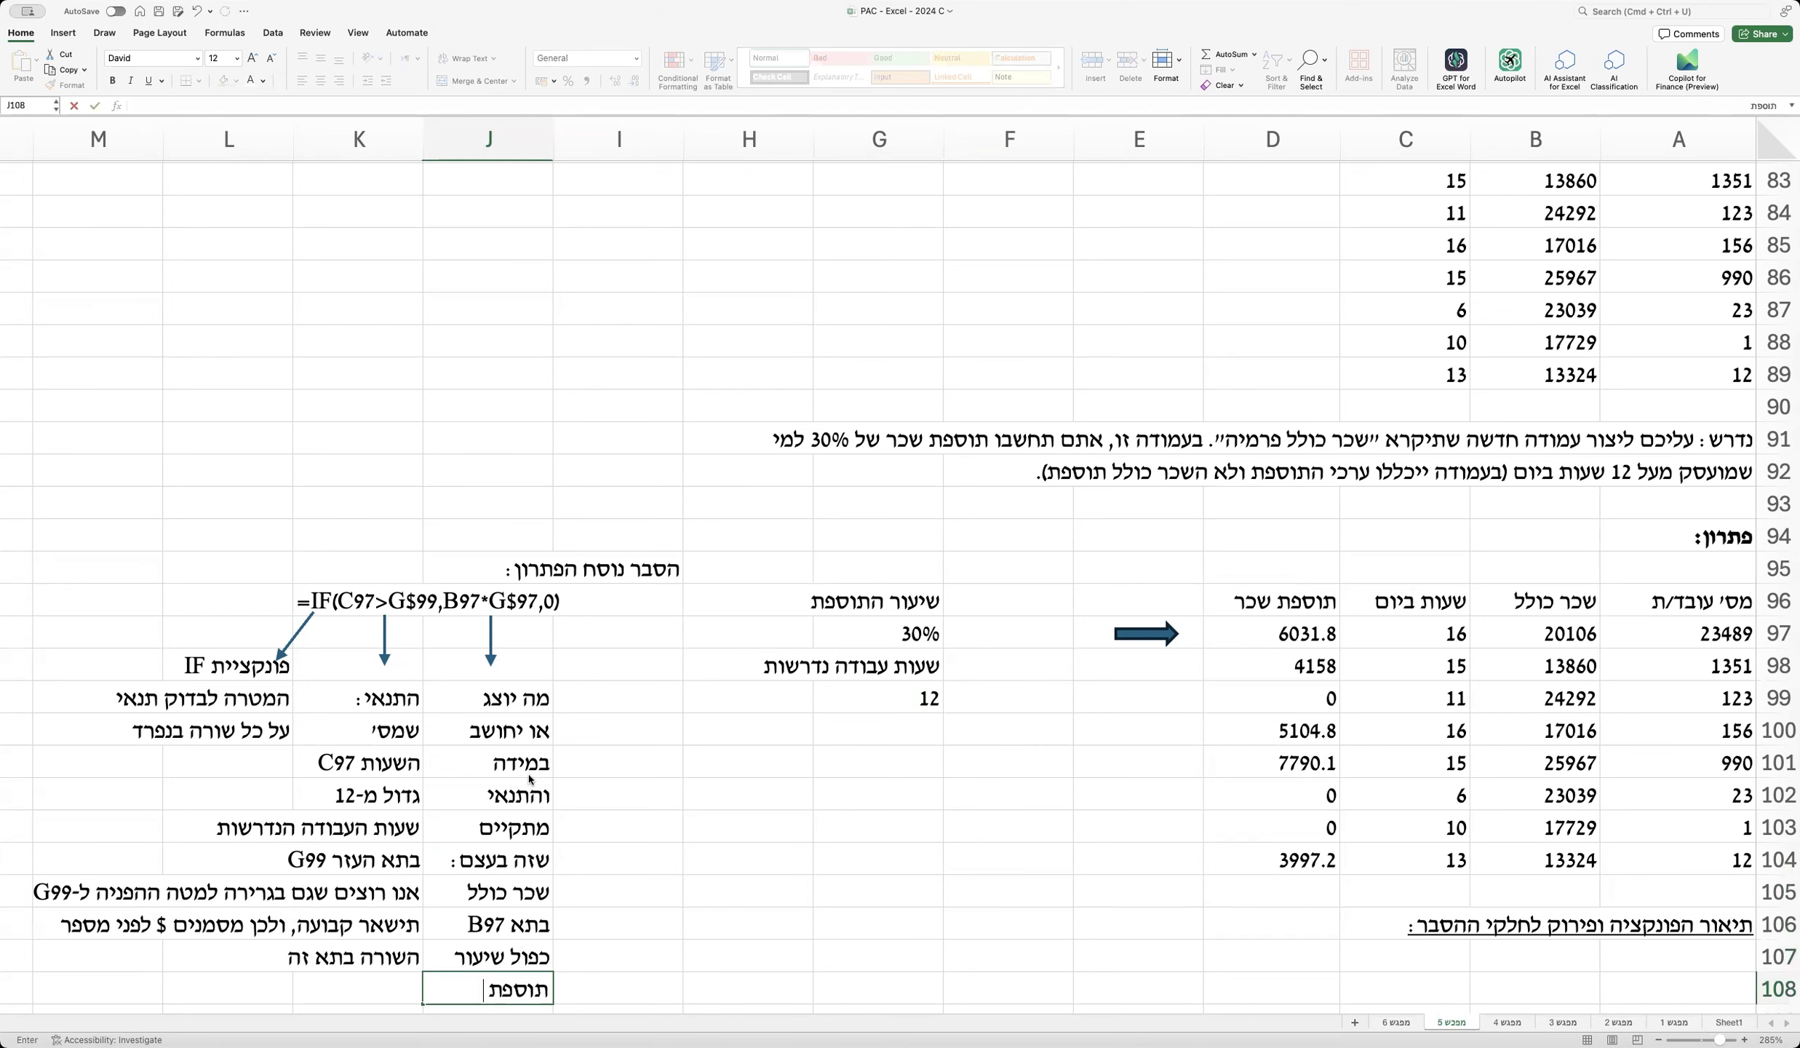
pyautogui.press('Return')
# Step: Explain the locked rate reference with "בתא G97 עם קיבוע שורה לצורך גרירה מטה" in J109 and "והשארת שיעור תוספת קבוע" in J110
pyautogui.write('בתא ')
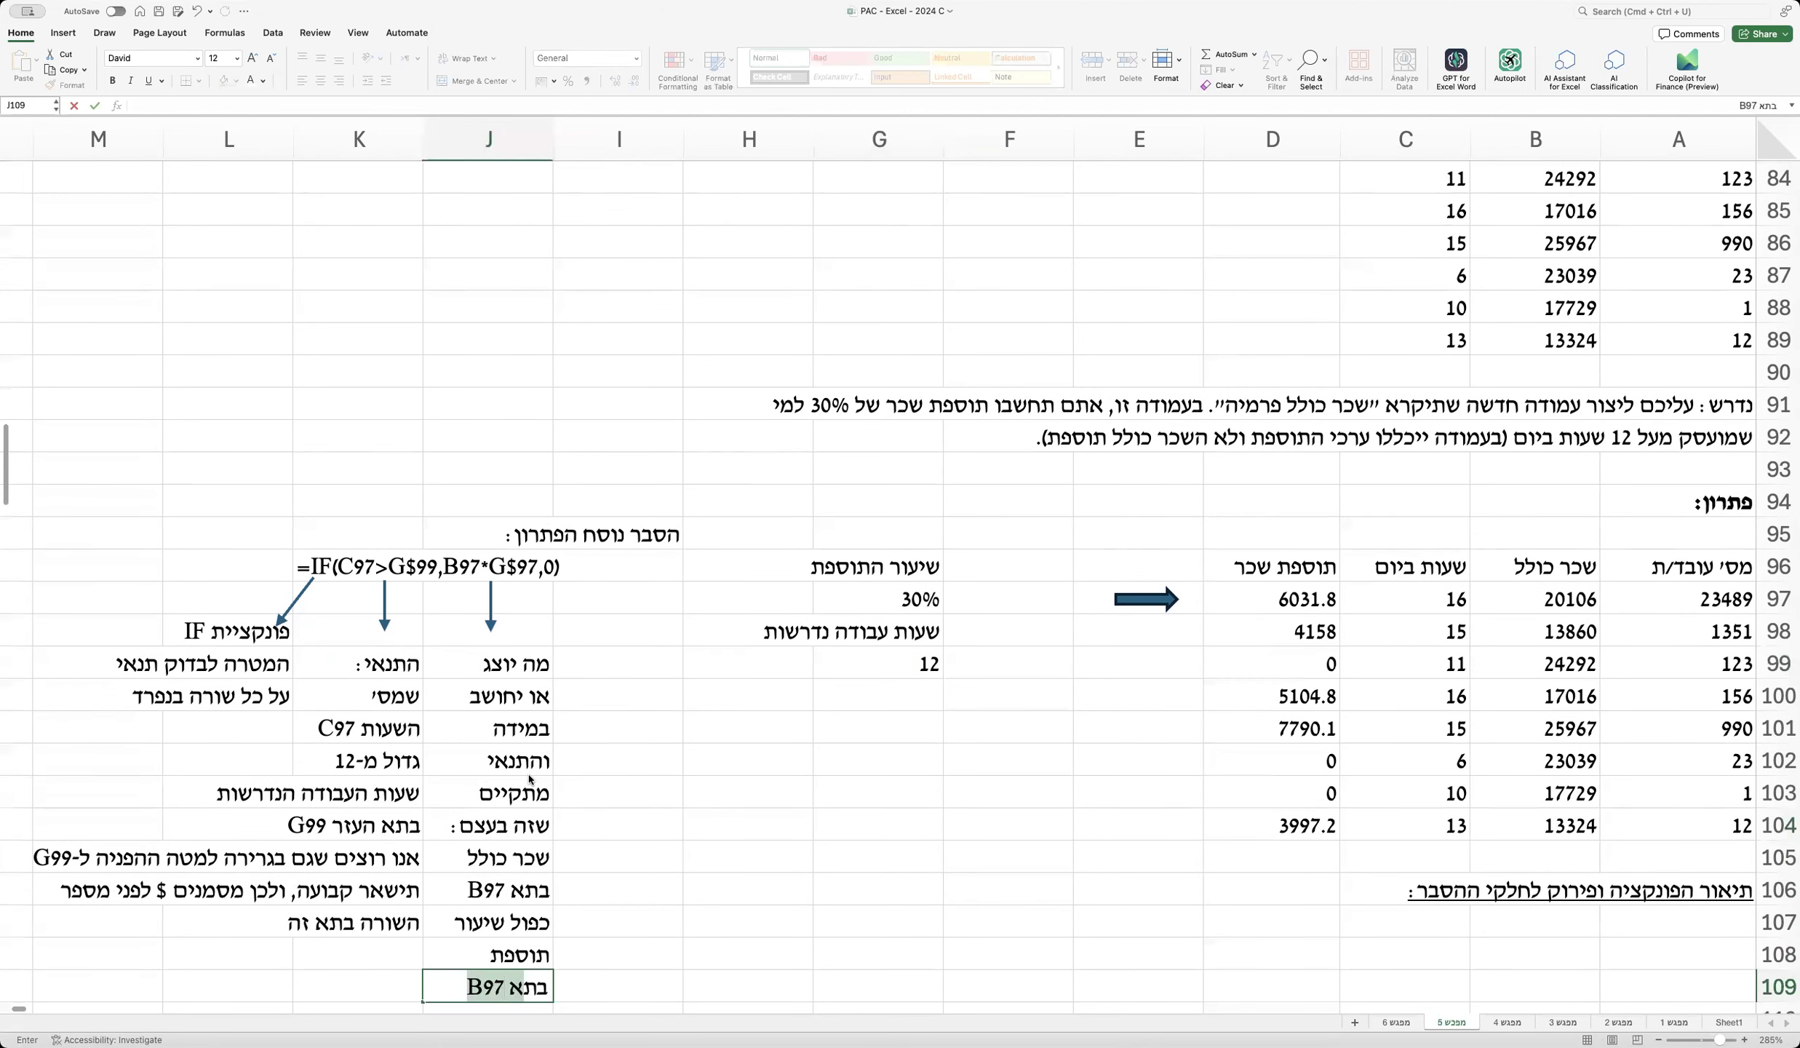
pyautogui.write('G9')
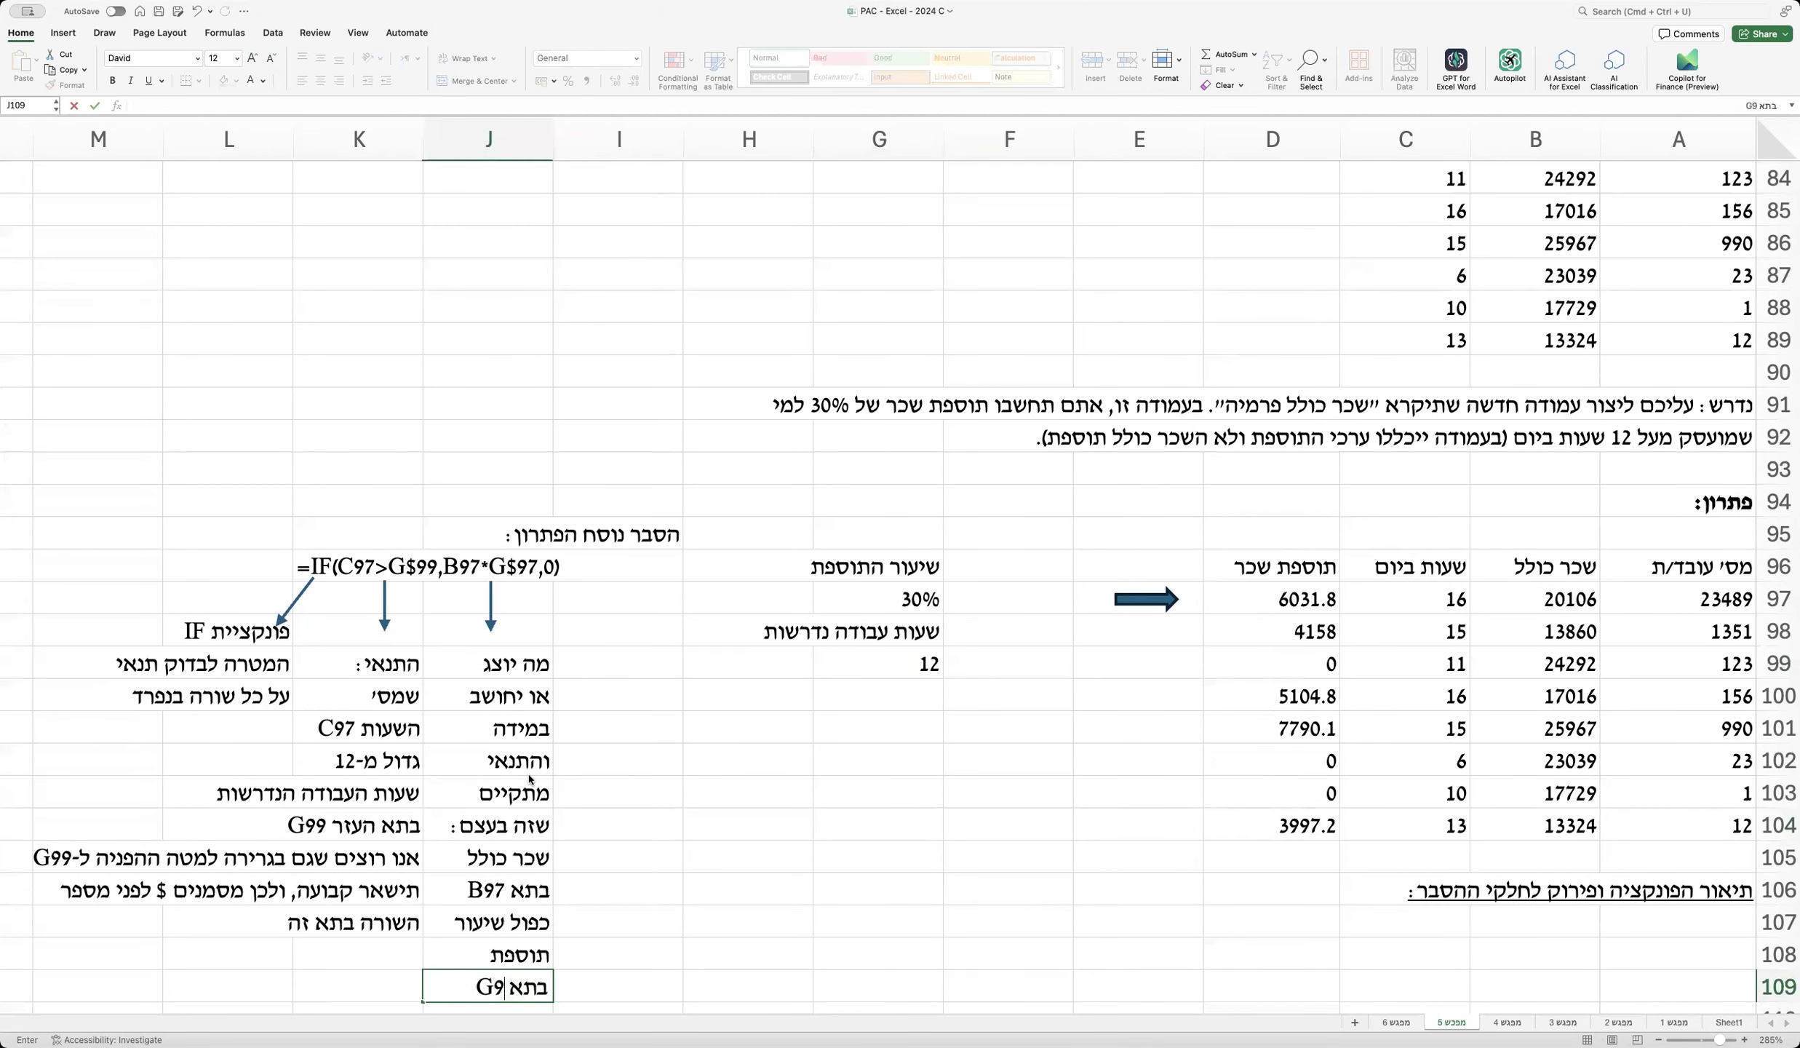
pyautogui.write('7 עם קיבוע שורה לצו')
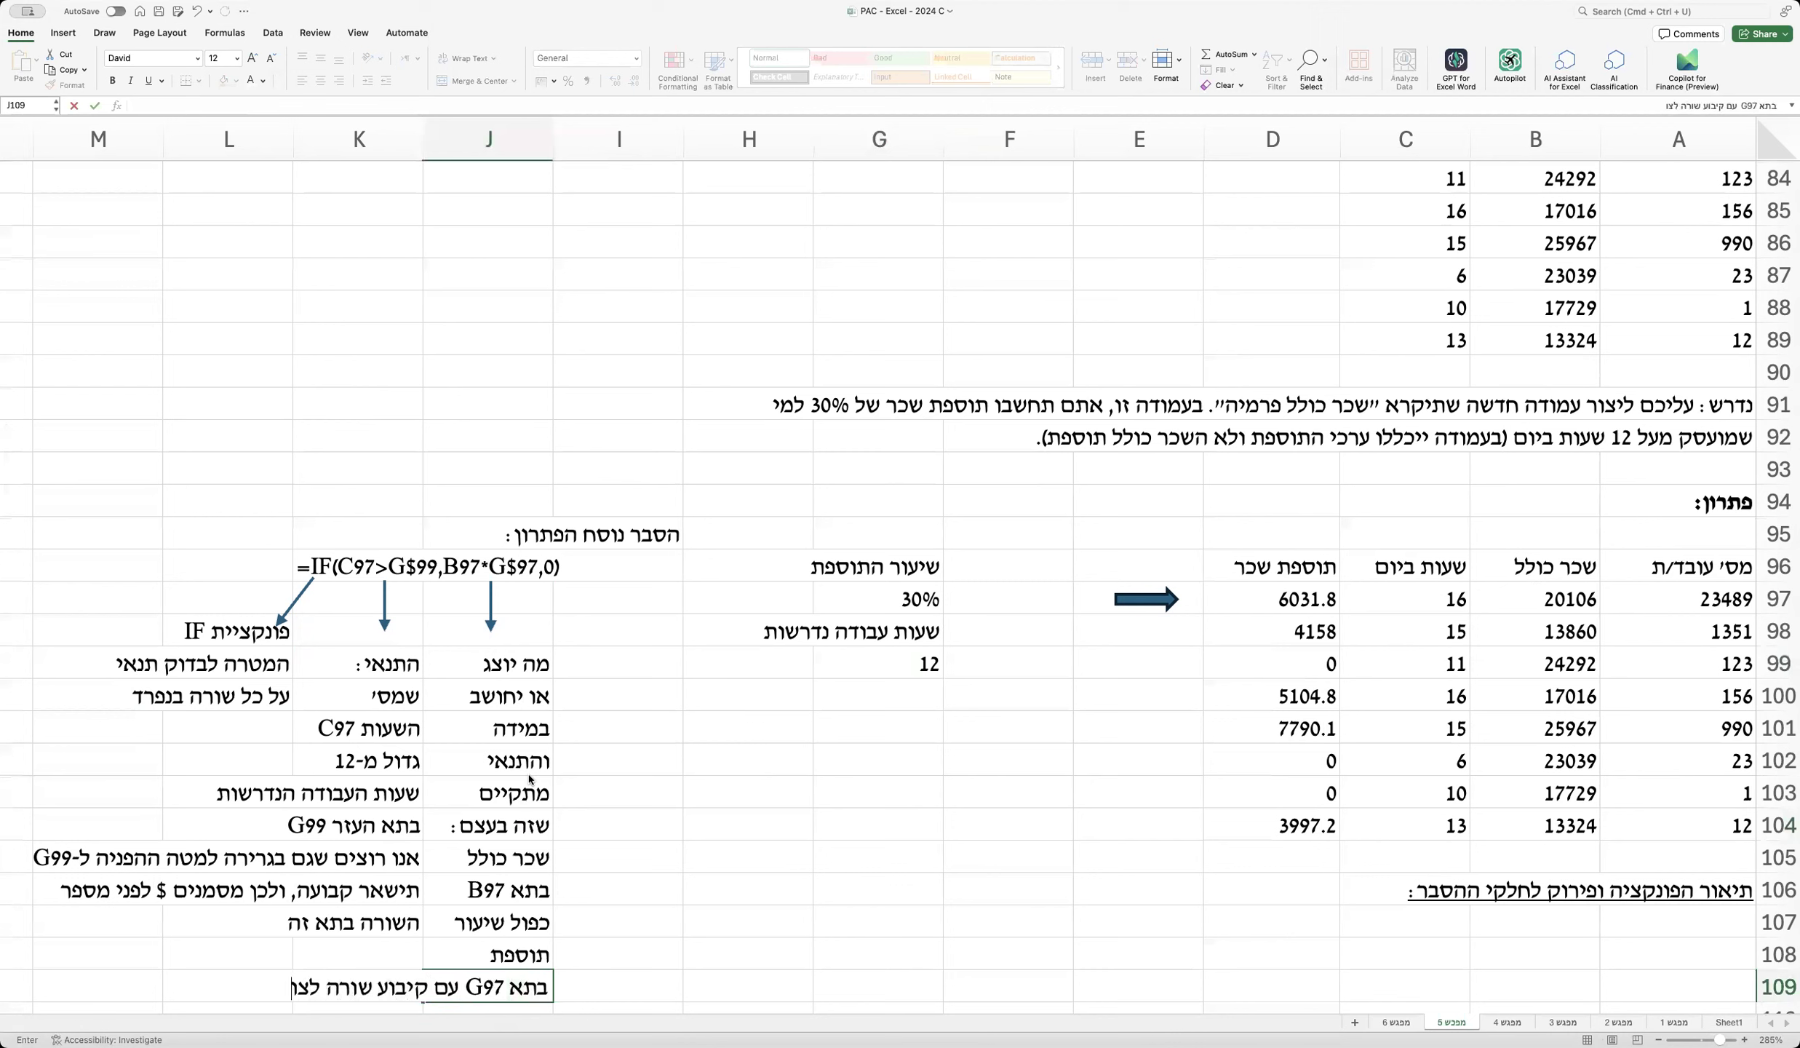
pyautogui.write('רך גרירה מטה')
pyautogui.press('Return')
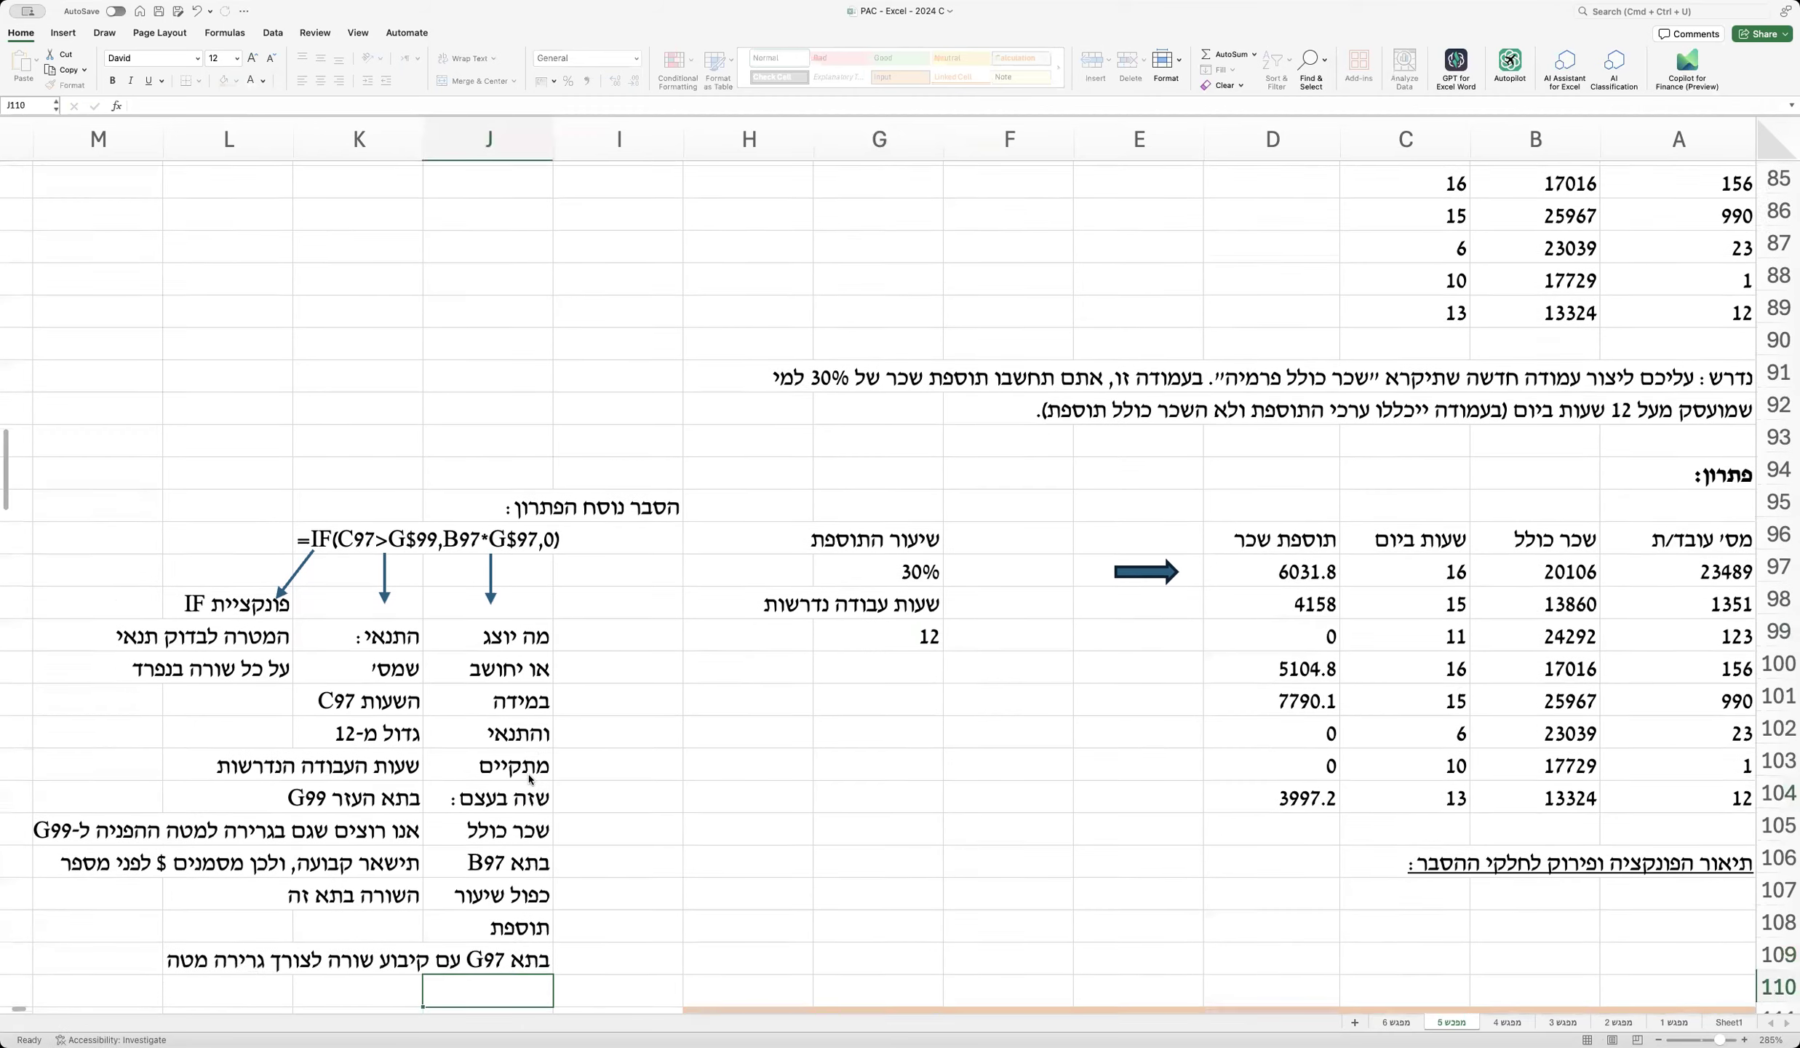
pyautogui.write('והשאר')
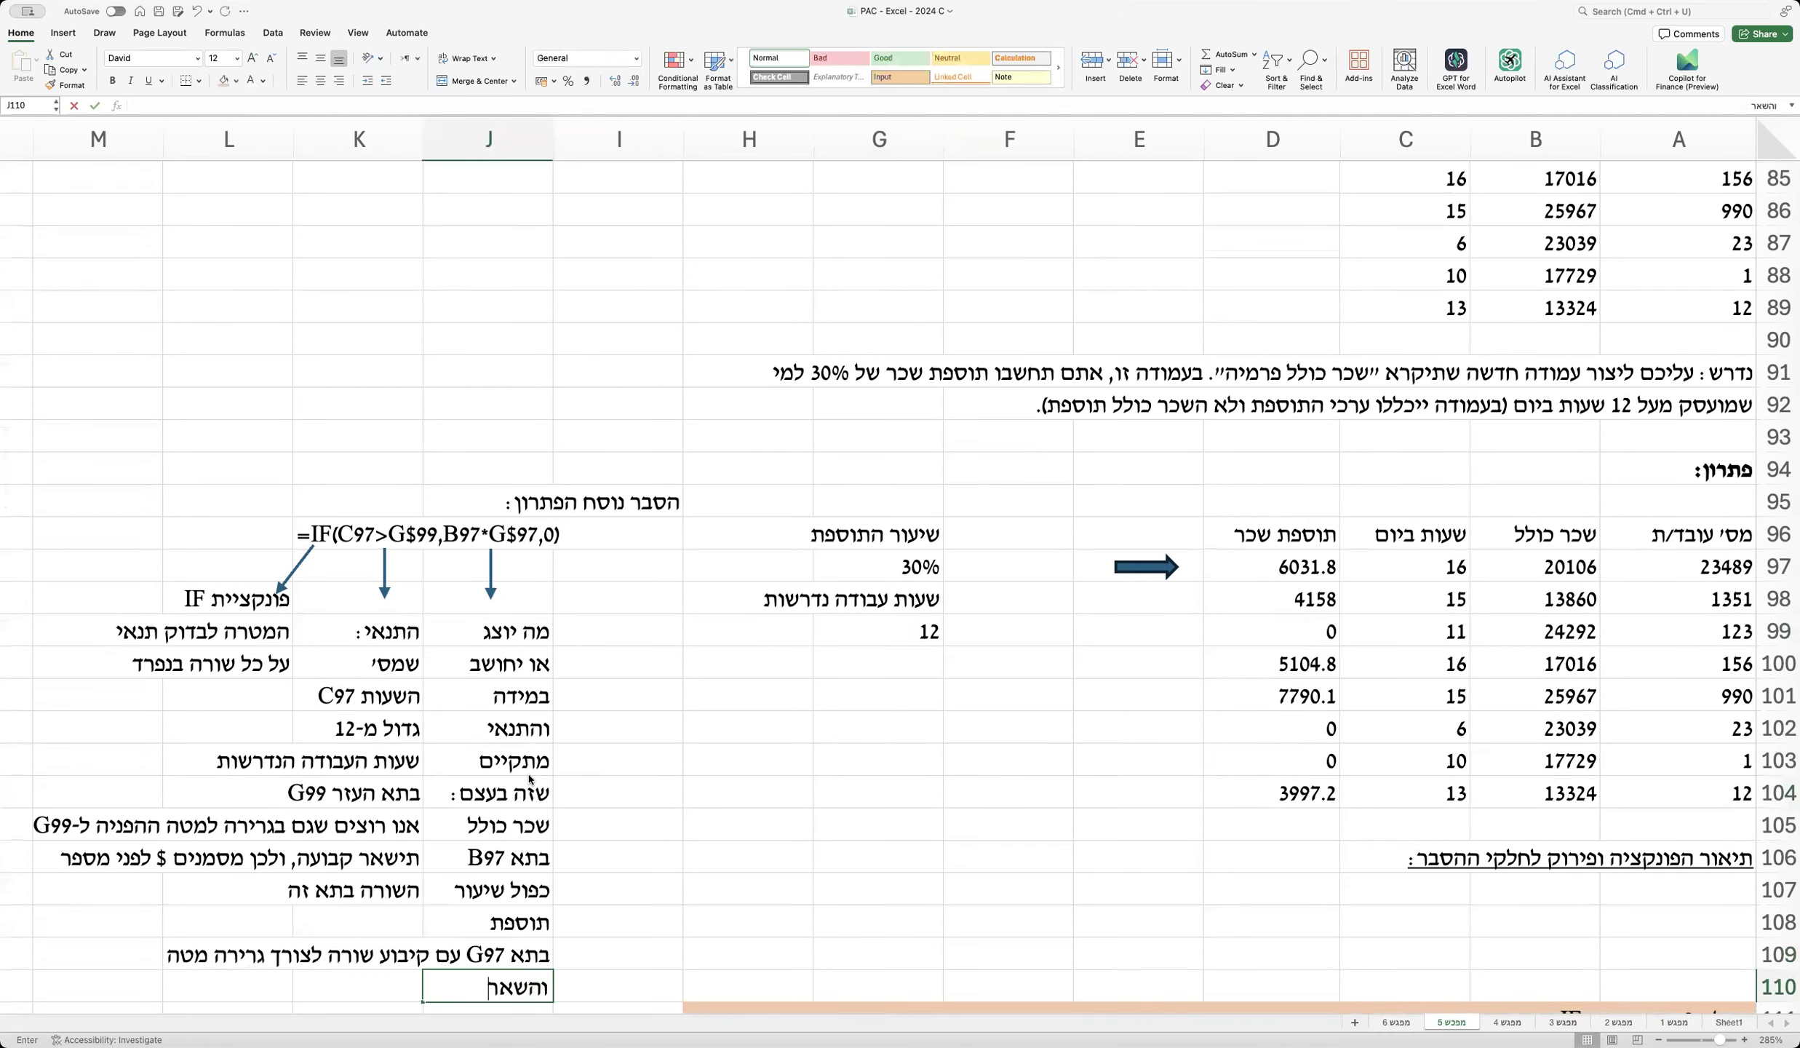
pyautogui.write('ת שיעור תוספת קבוע')
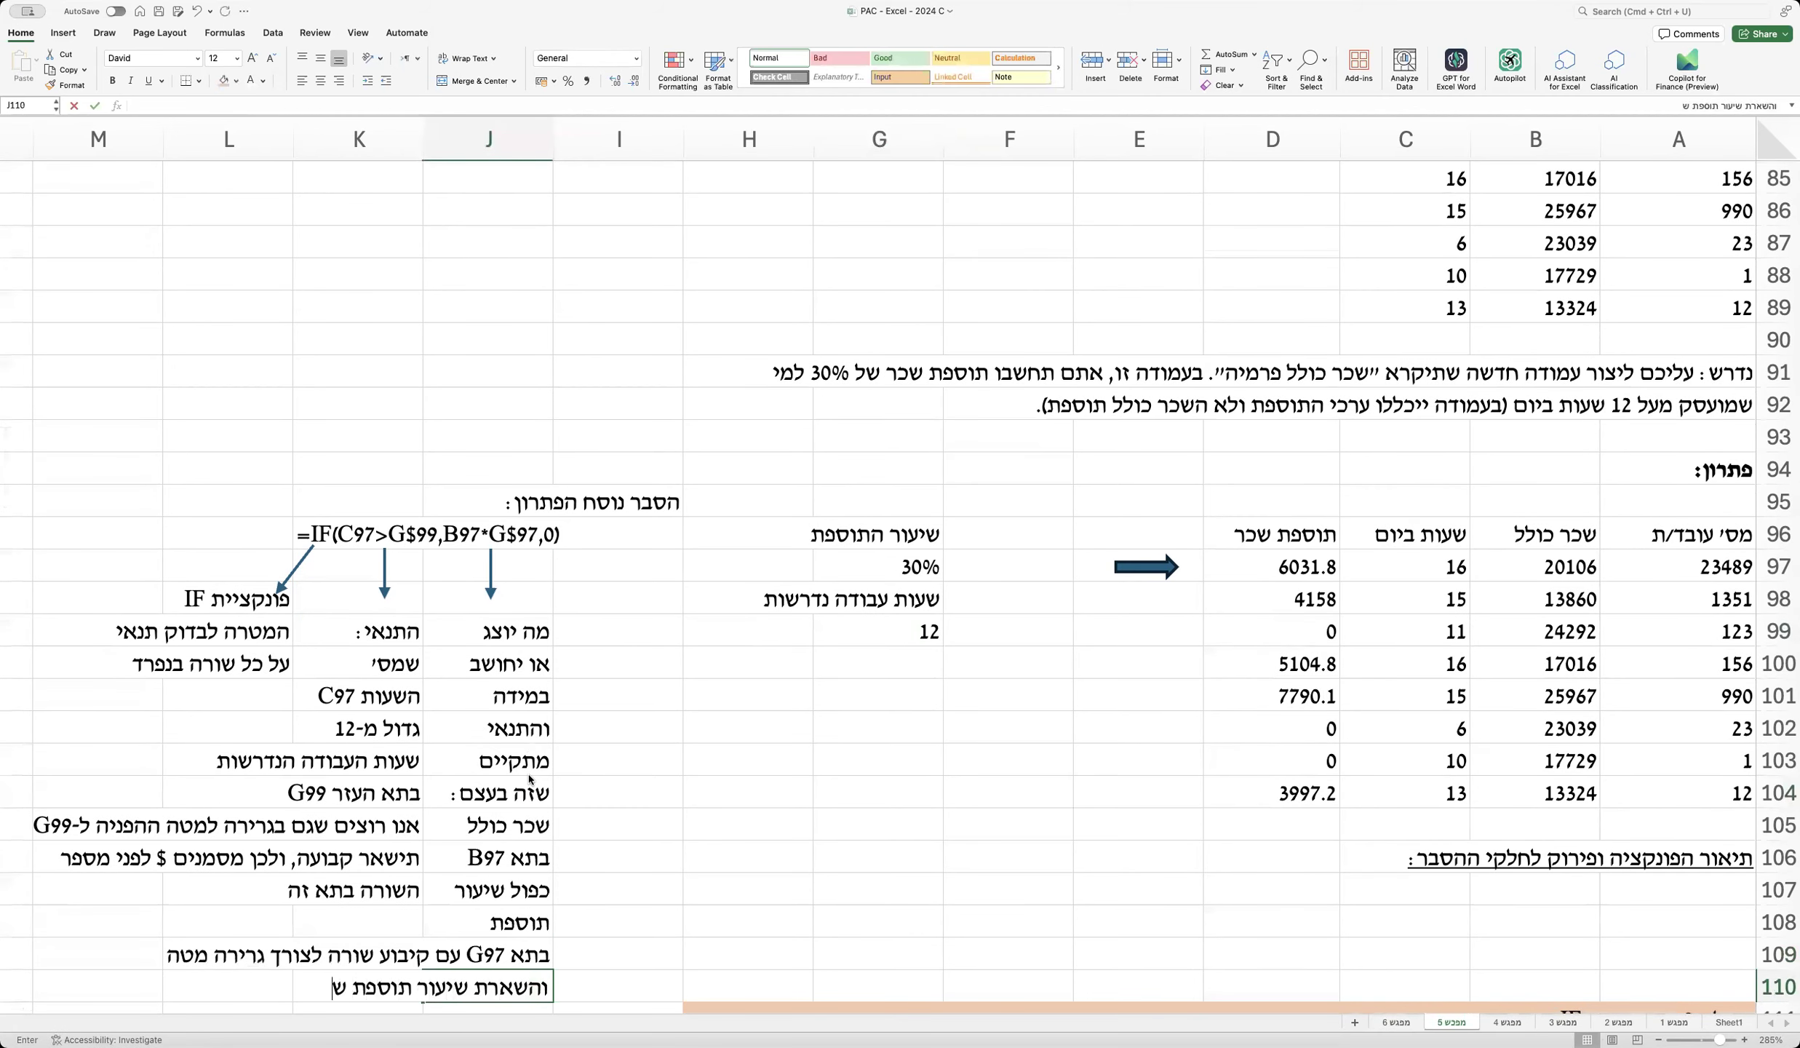
pyautogui.click(637, 651)
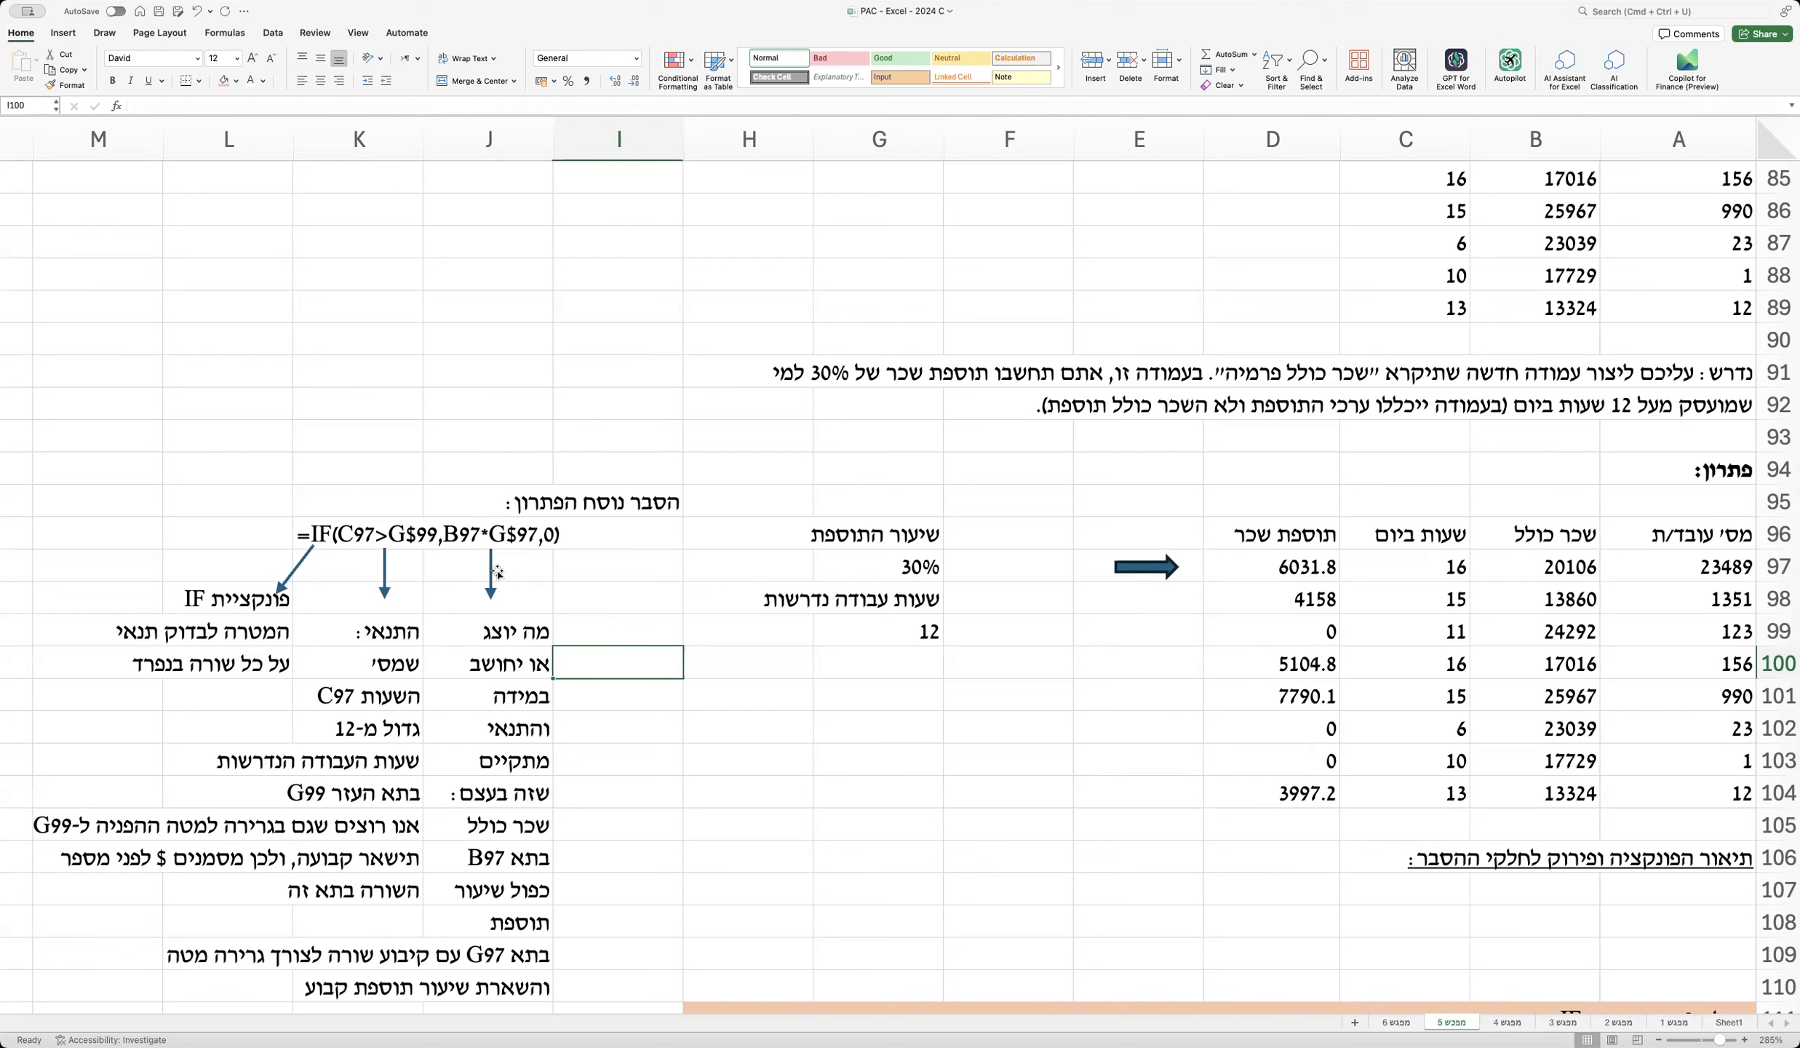
# Step: Add a fourth, diagonal arrow from the formula's final 0 towards column I and enter "מה יוצג" below it in I99
pyautogui.click(491, 568)
pyautogui.moveTo(491, 568); pyautogui.dragTo(615, 590)
pyautogui.click(661, 620)
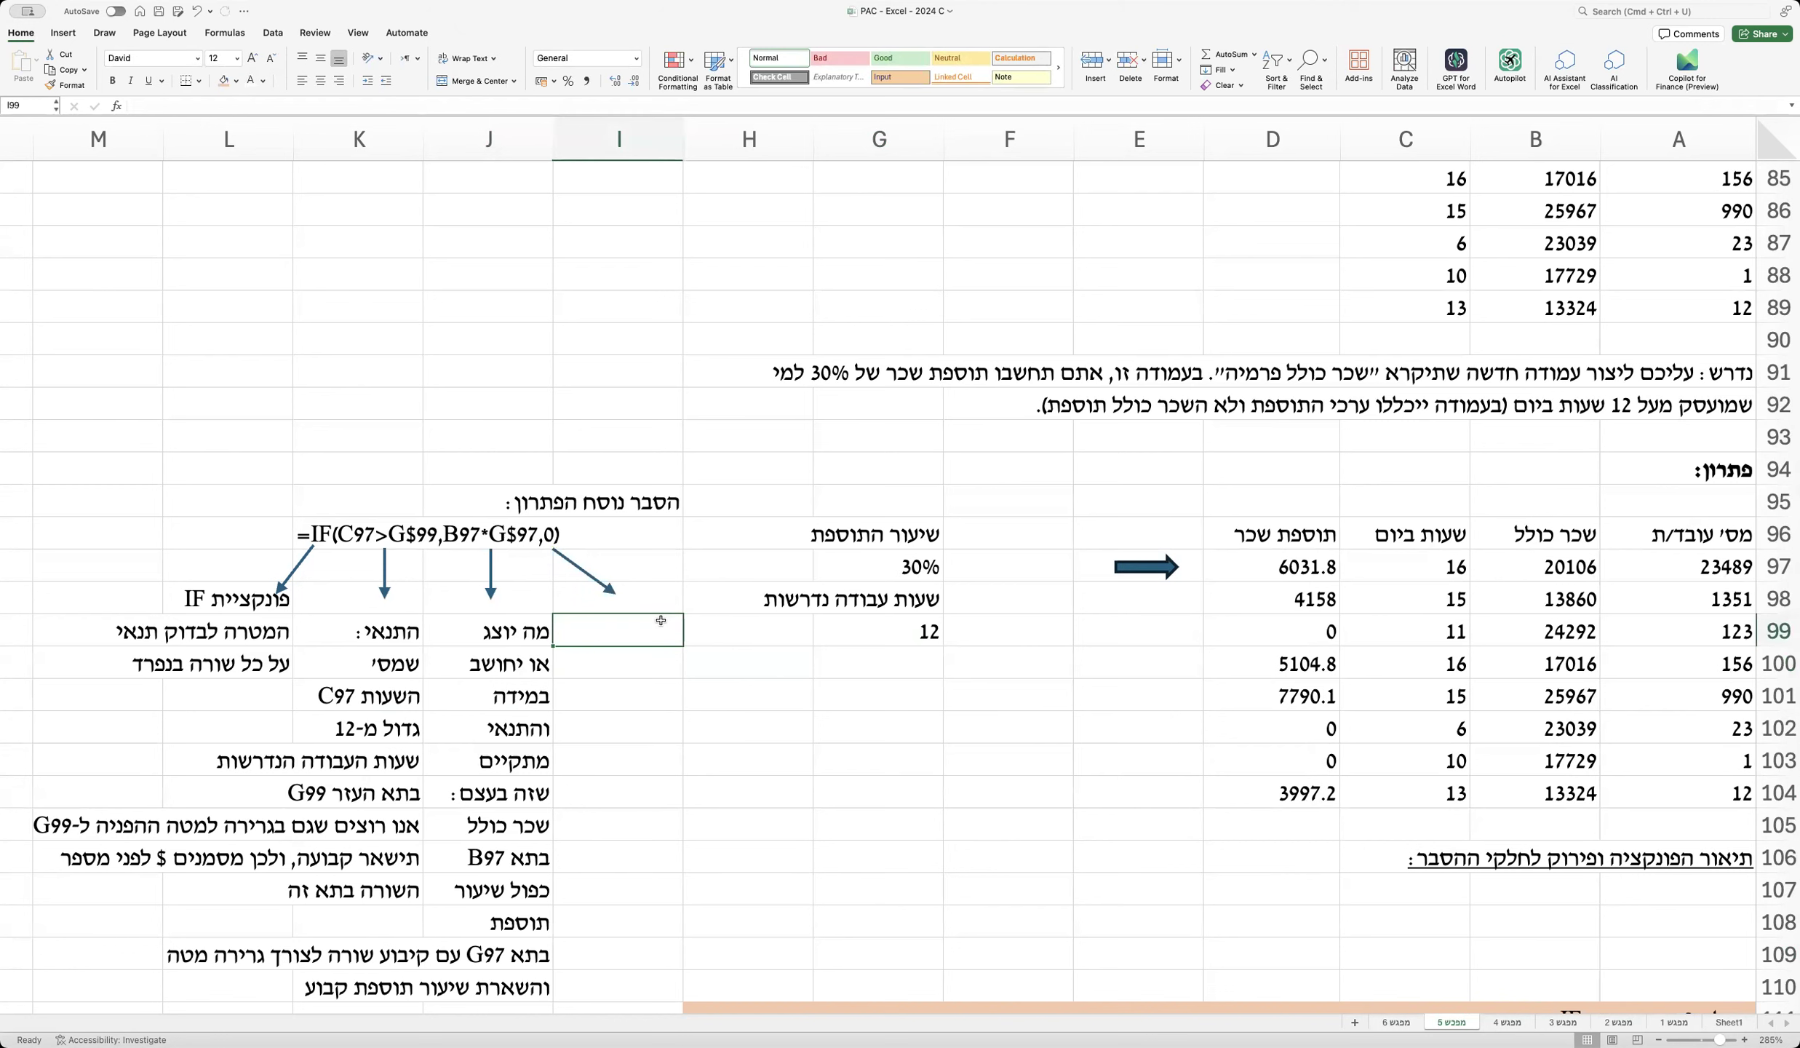
pyautogui.write('מה יוצג')
pyautogui.press('Return')
# Step: Complete the value-if-false explanation in I100:I102 with the lines "במידה", "והתנאי" and "לא מתקיים"
pyautogui.write('במידה')
pyautogui.press('Return')
pyautogui.write('והתנאי')
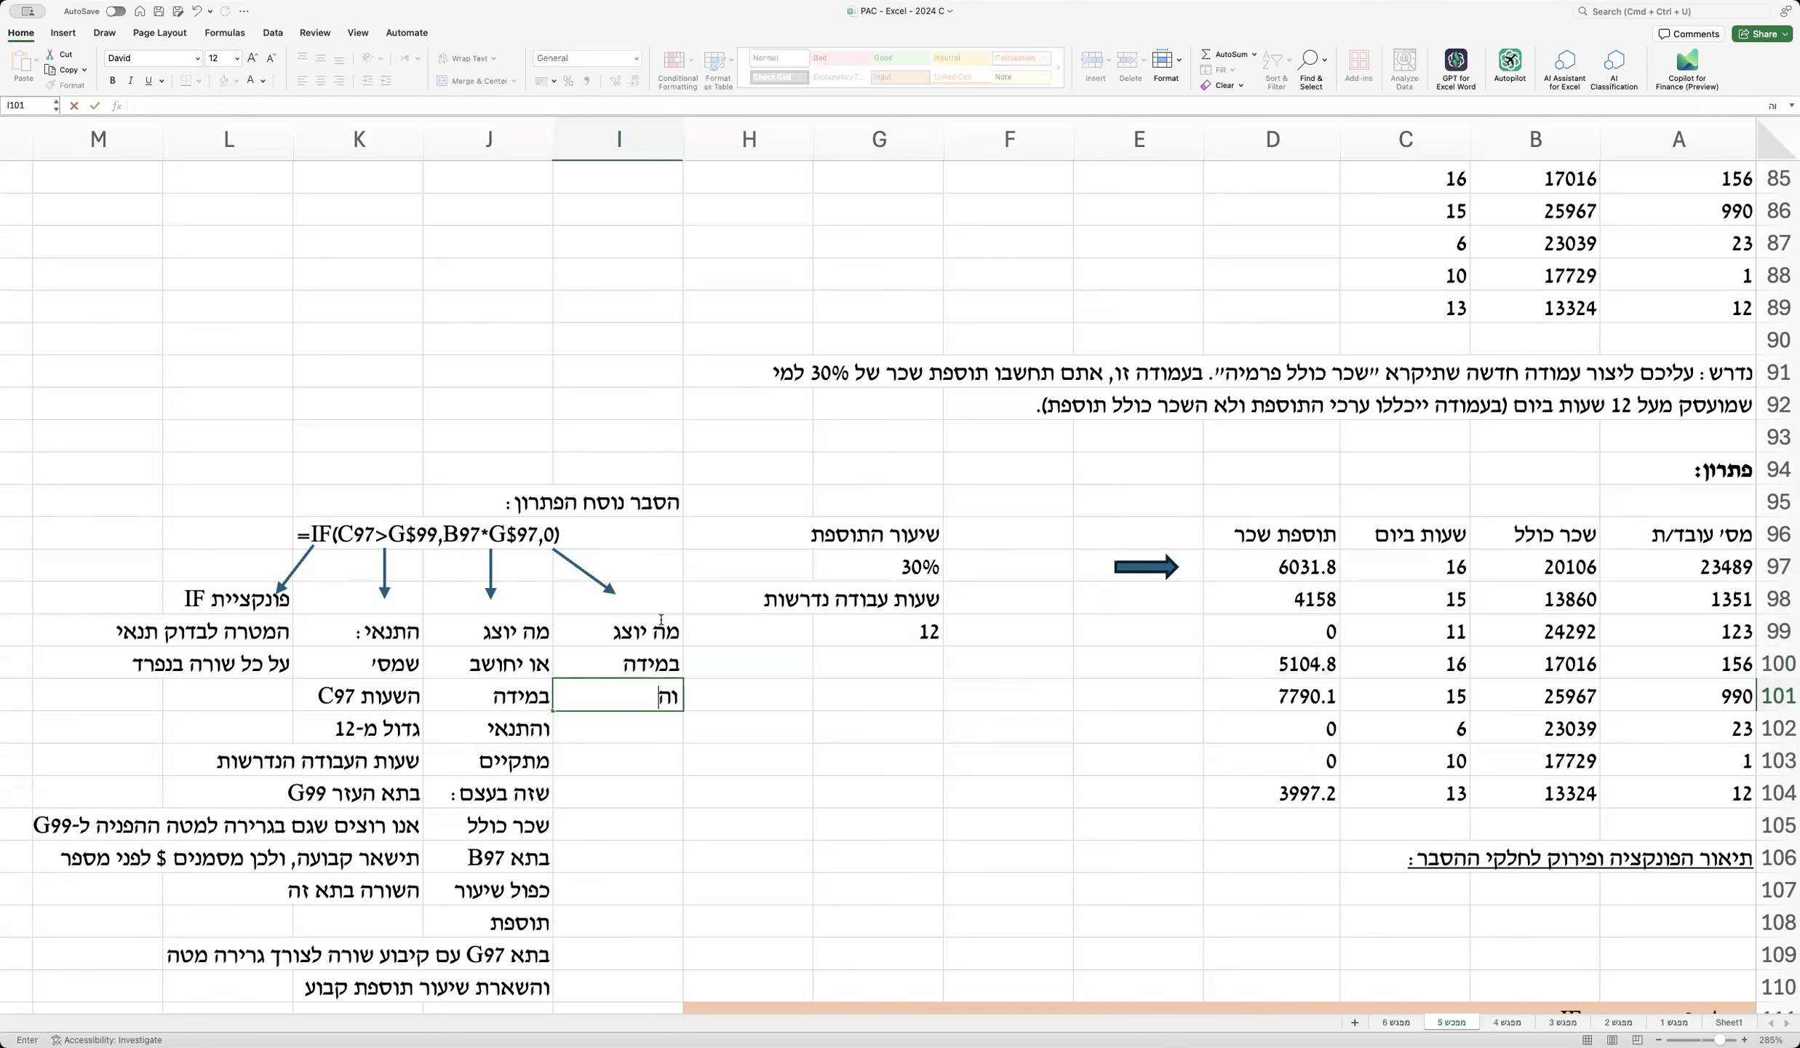
pyautogui.press('Return')
pyautogui.write('לא מתקיים')
pyautogui.press('Return')
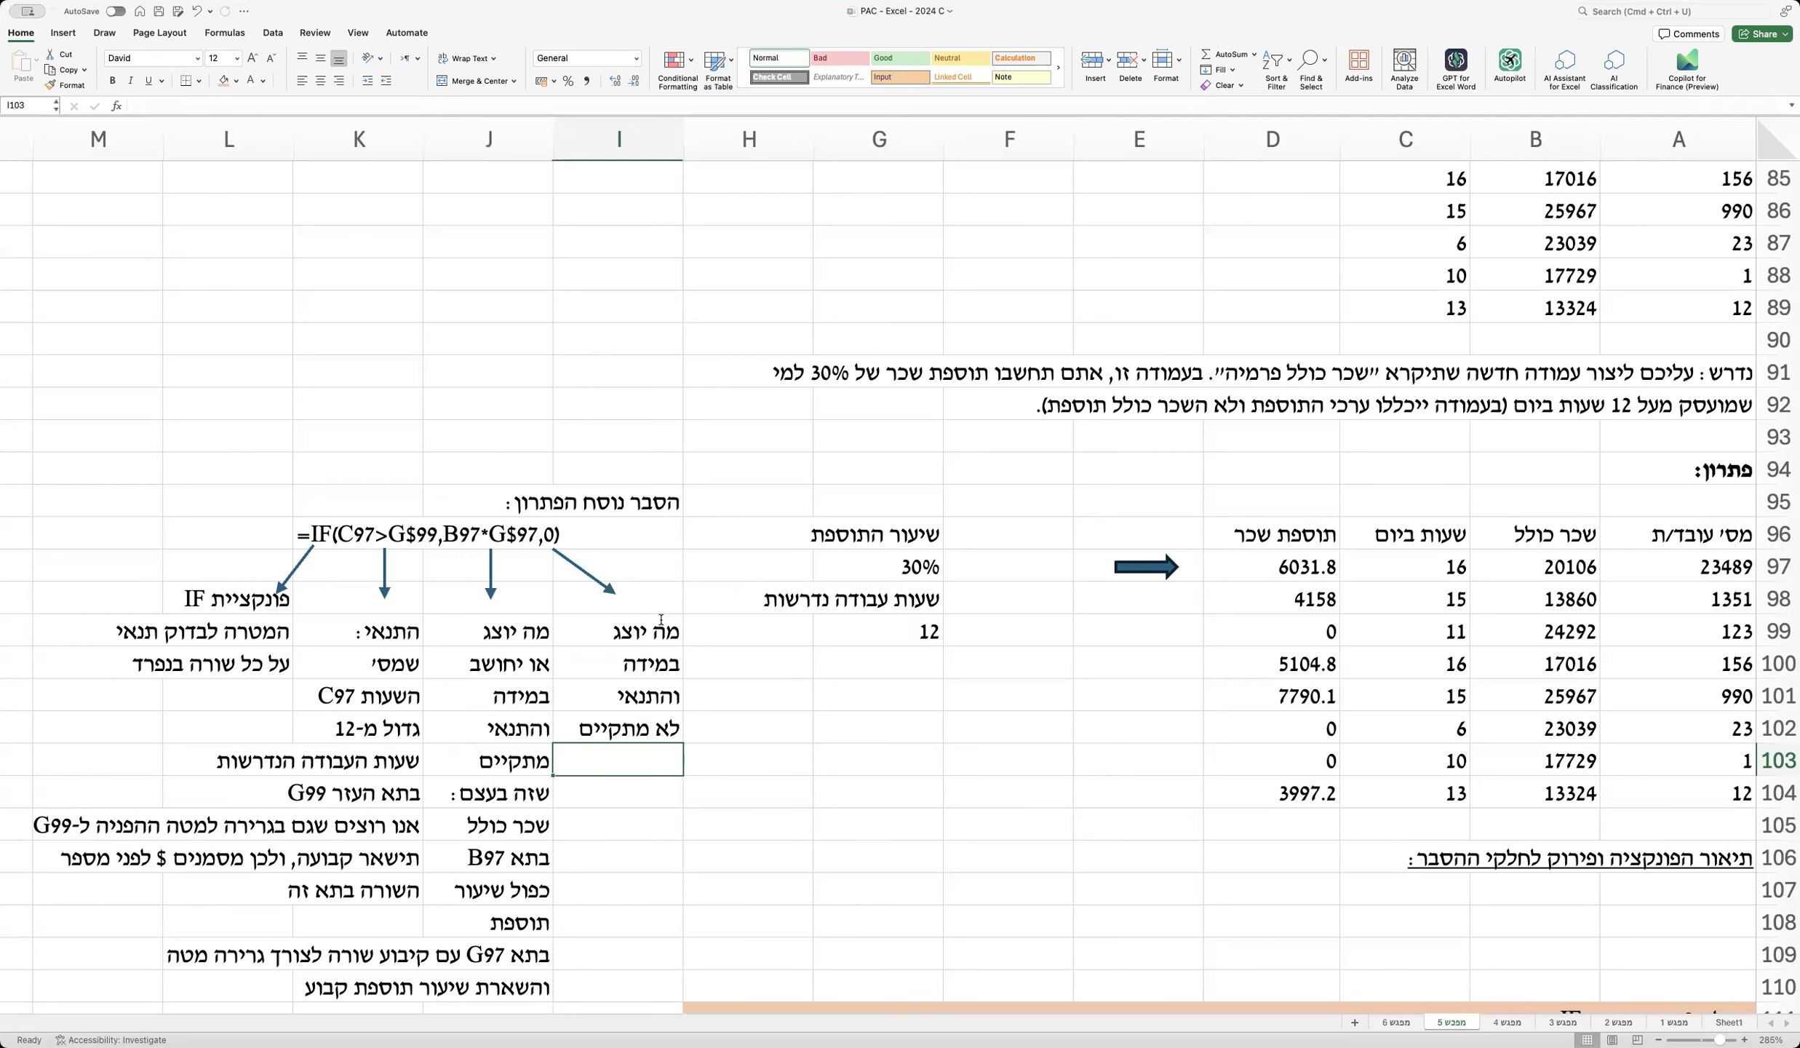
# Step: Extend the underlined heading in A106 with "- ראו לעיל" before its colon
pyautogui.scroll(-2, 661, 619)
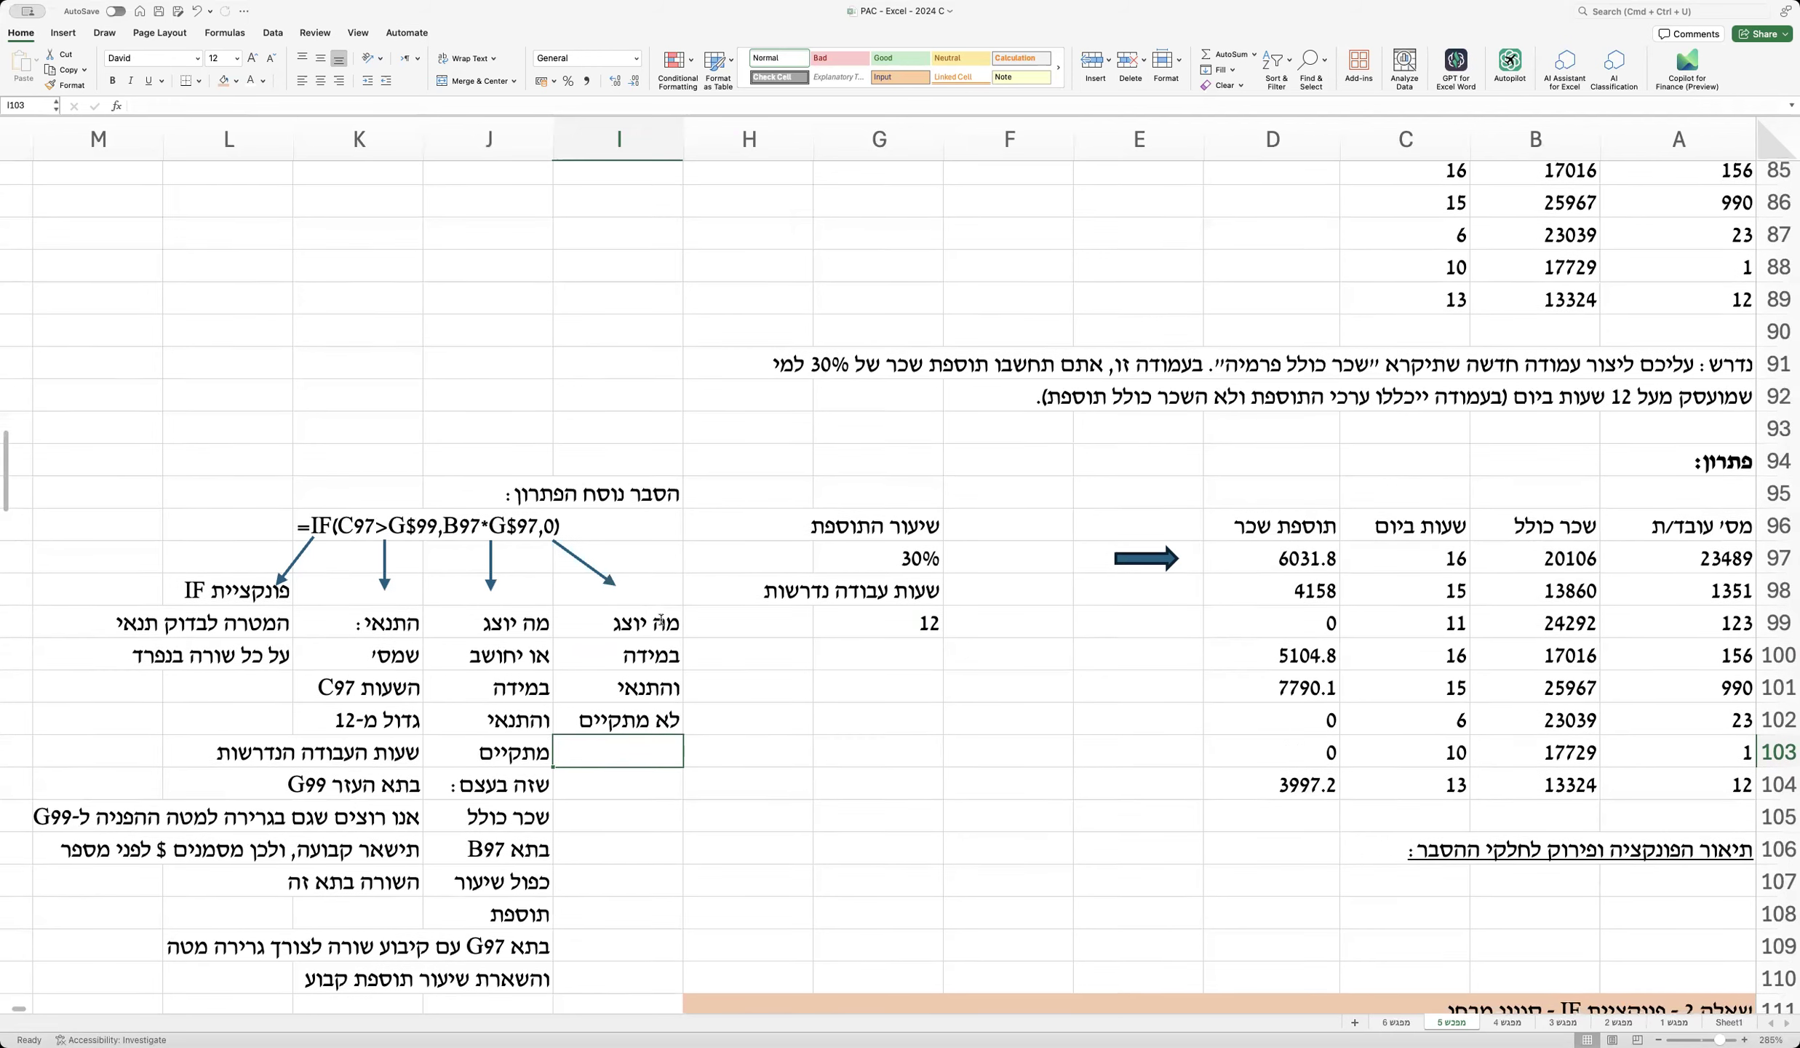
pyautogui.doubleClick(1675, 818)
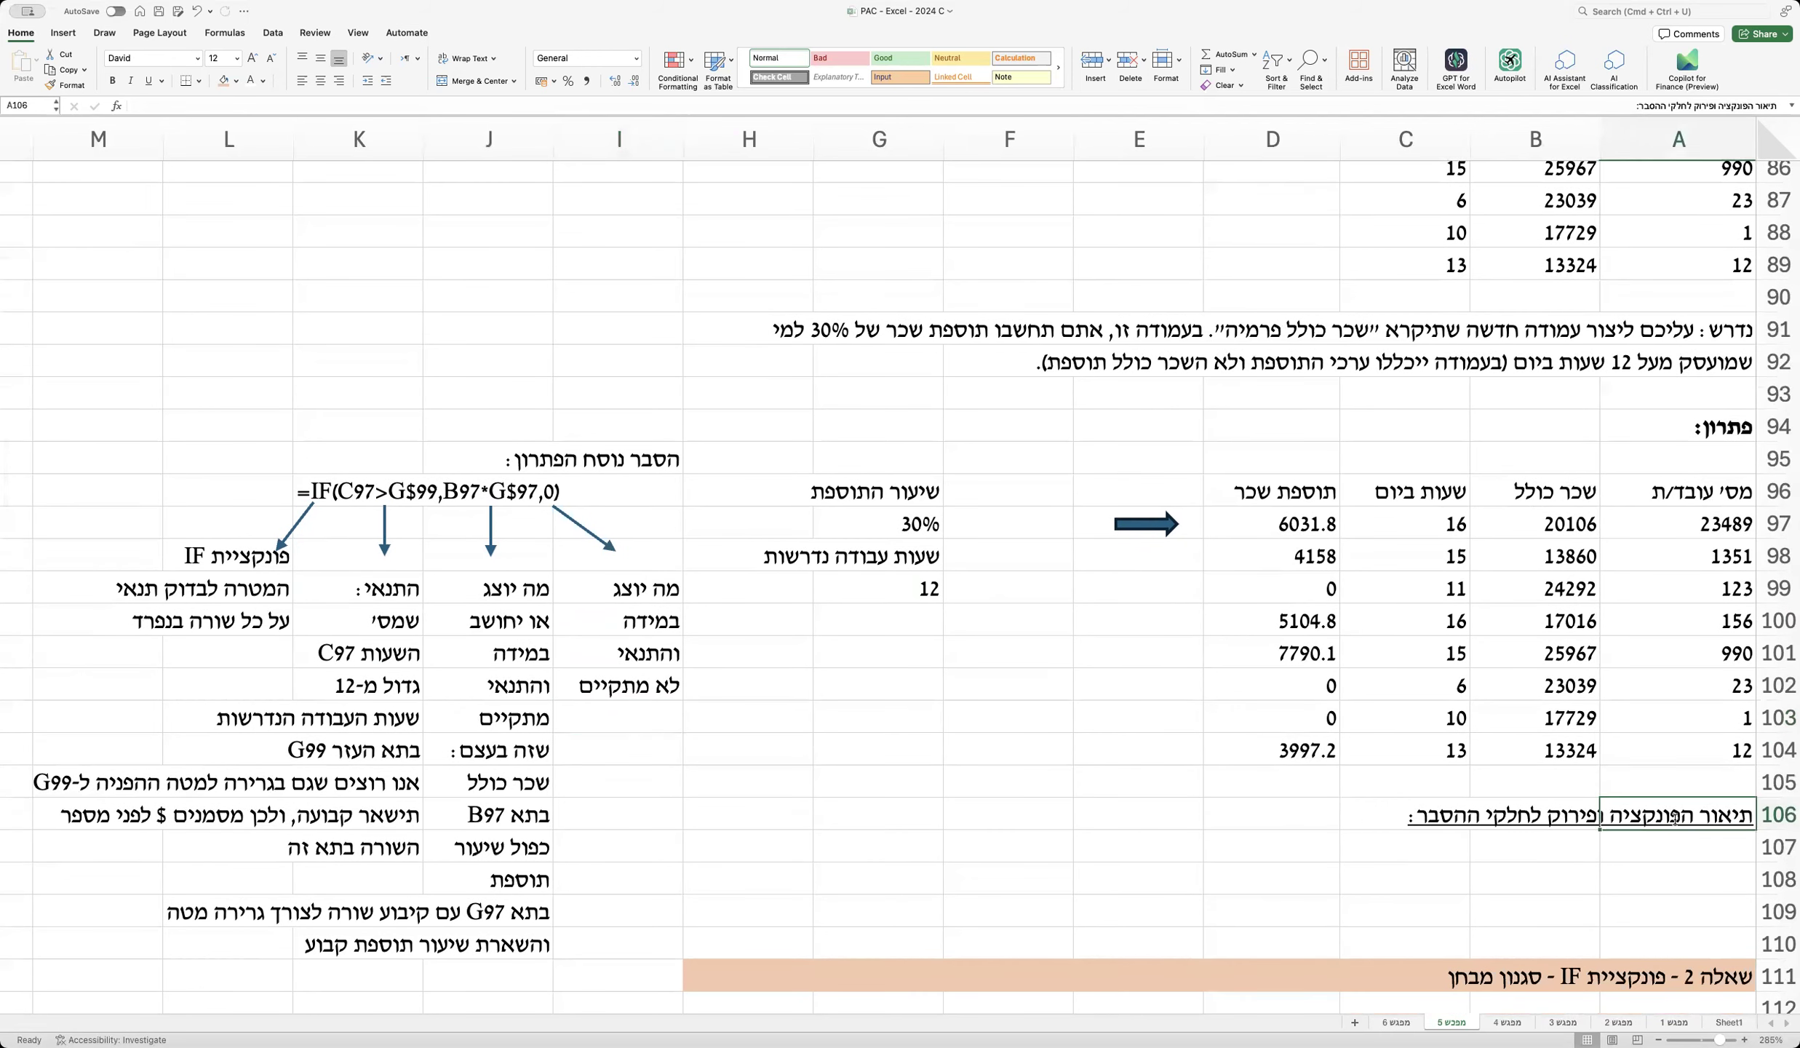
pyautogui.write('- ראו לע')
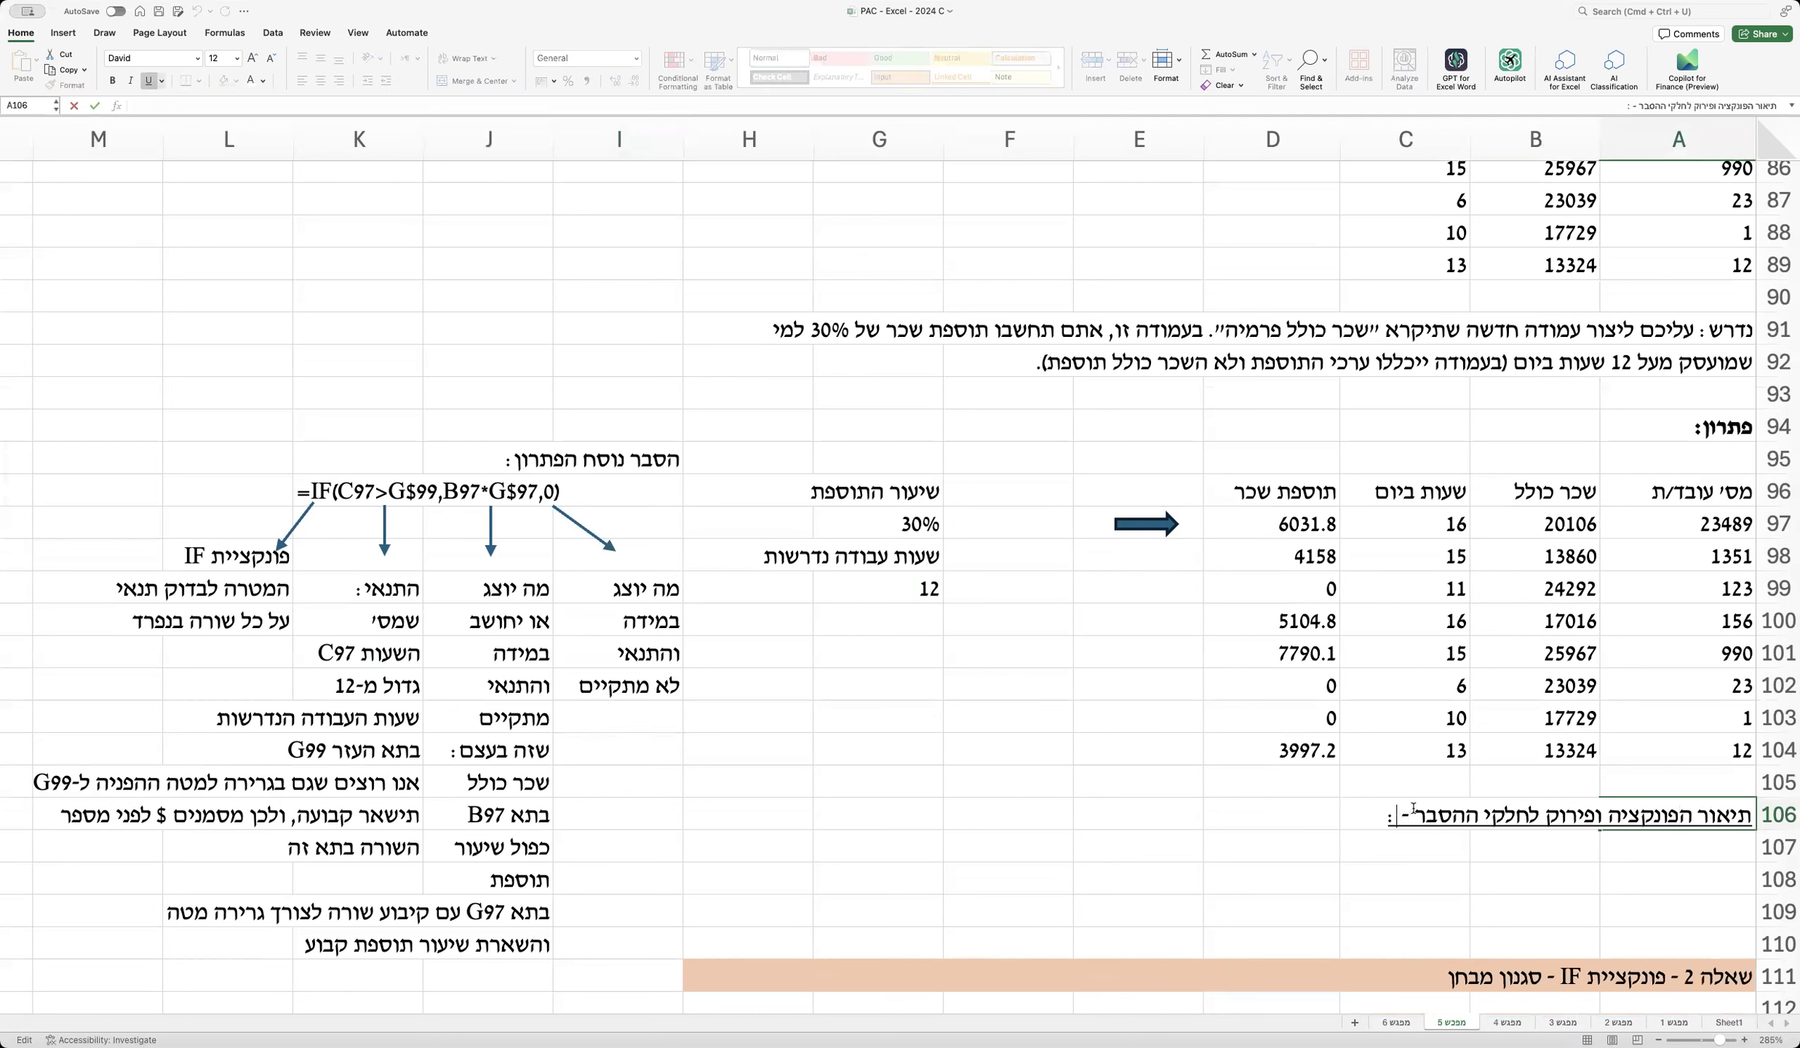
pyautogui.write('יל')
pyautogui.press('Return')
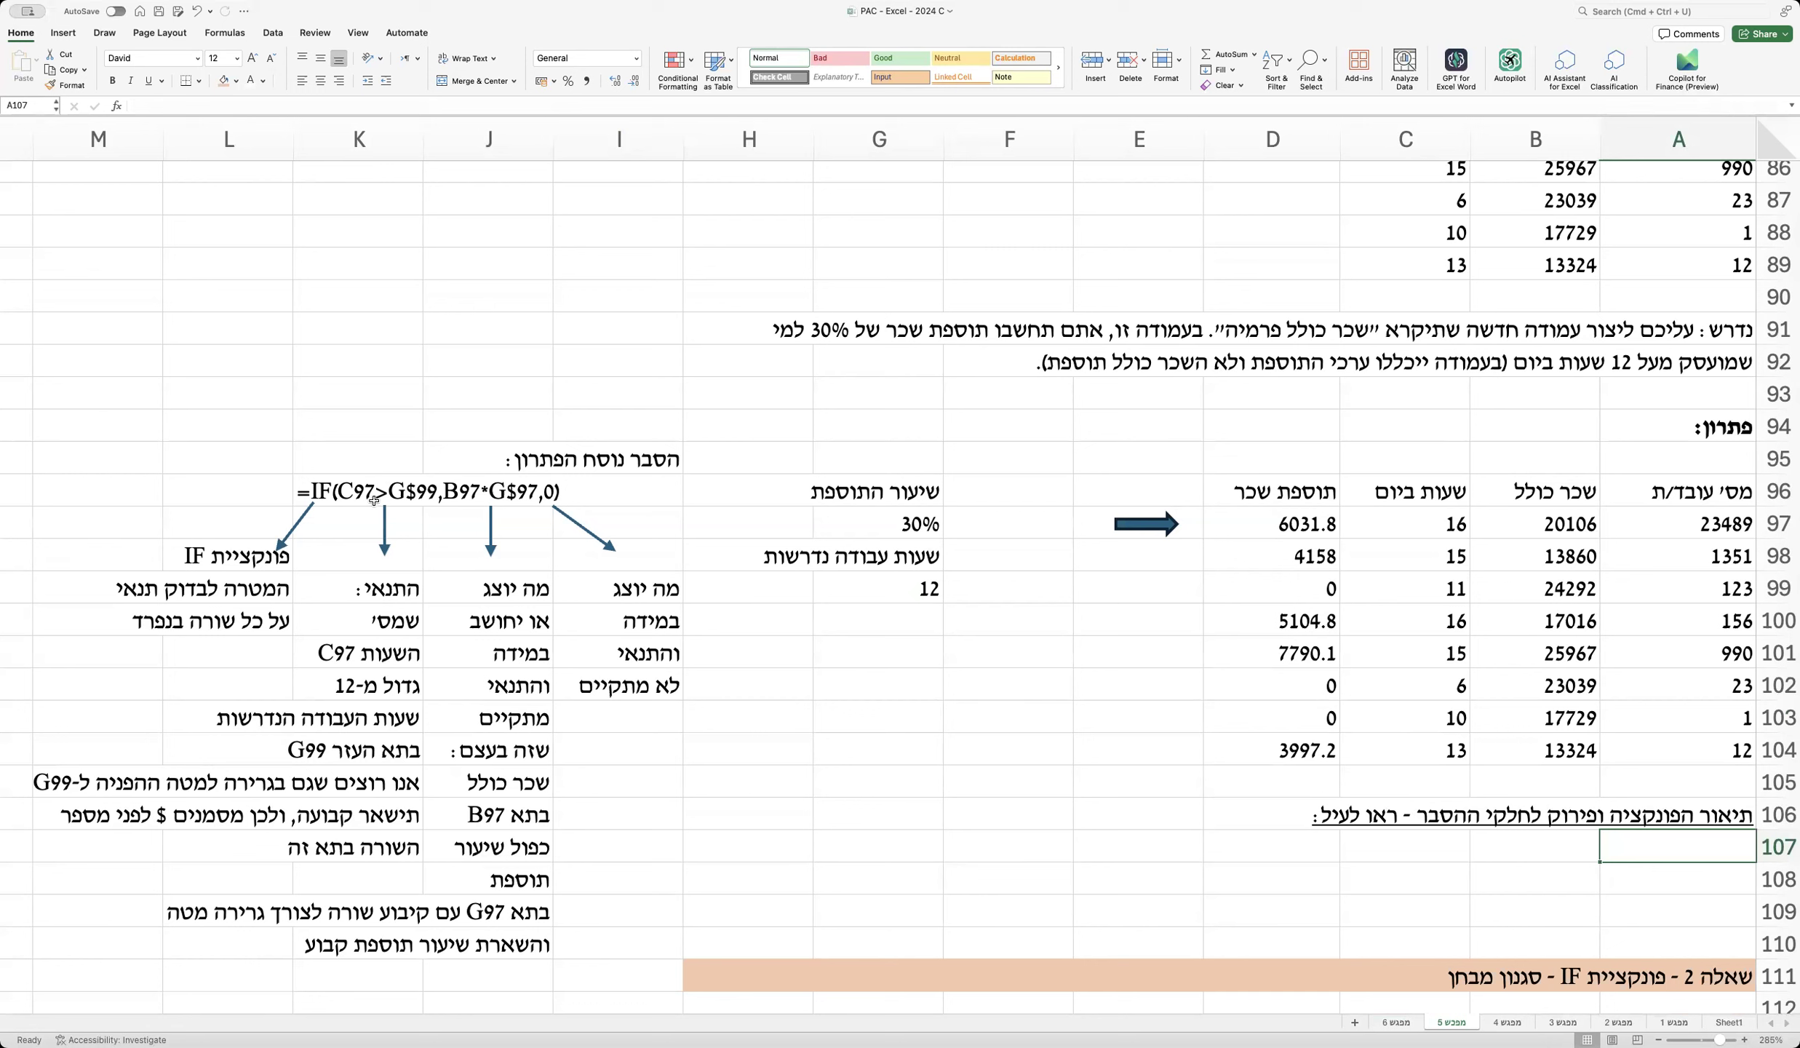
# Step: Compare the daily hours in C97:C104 with the supplements in D97:D104 and inspect the copied formula in D104
pyautogui.moveTo(1446, 526); pyautogui.dragTo(1429, 749)
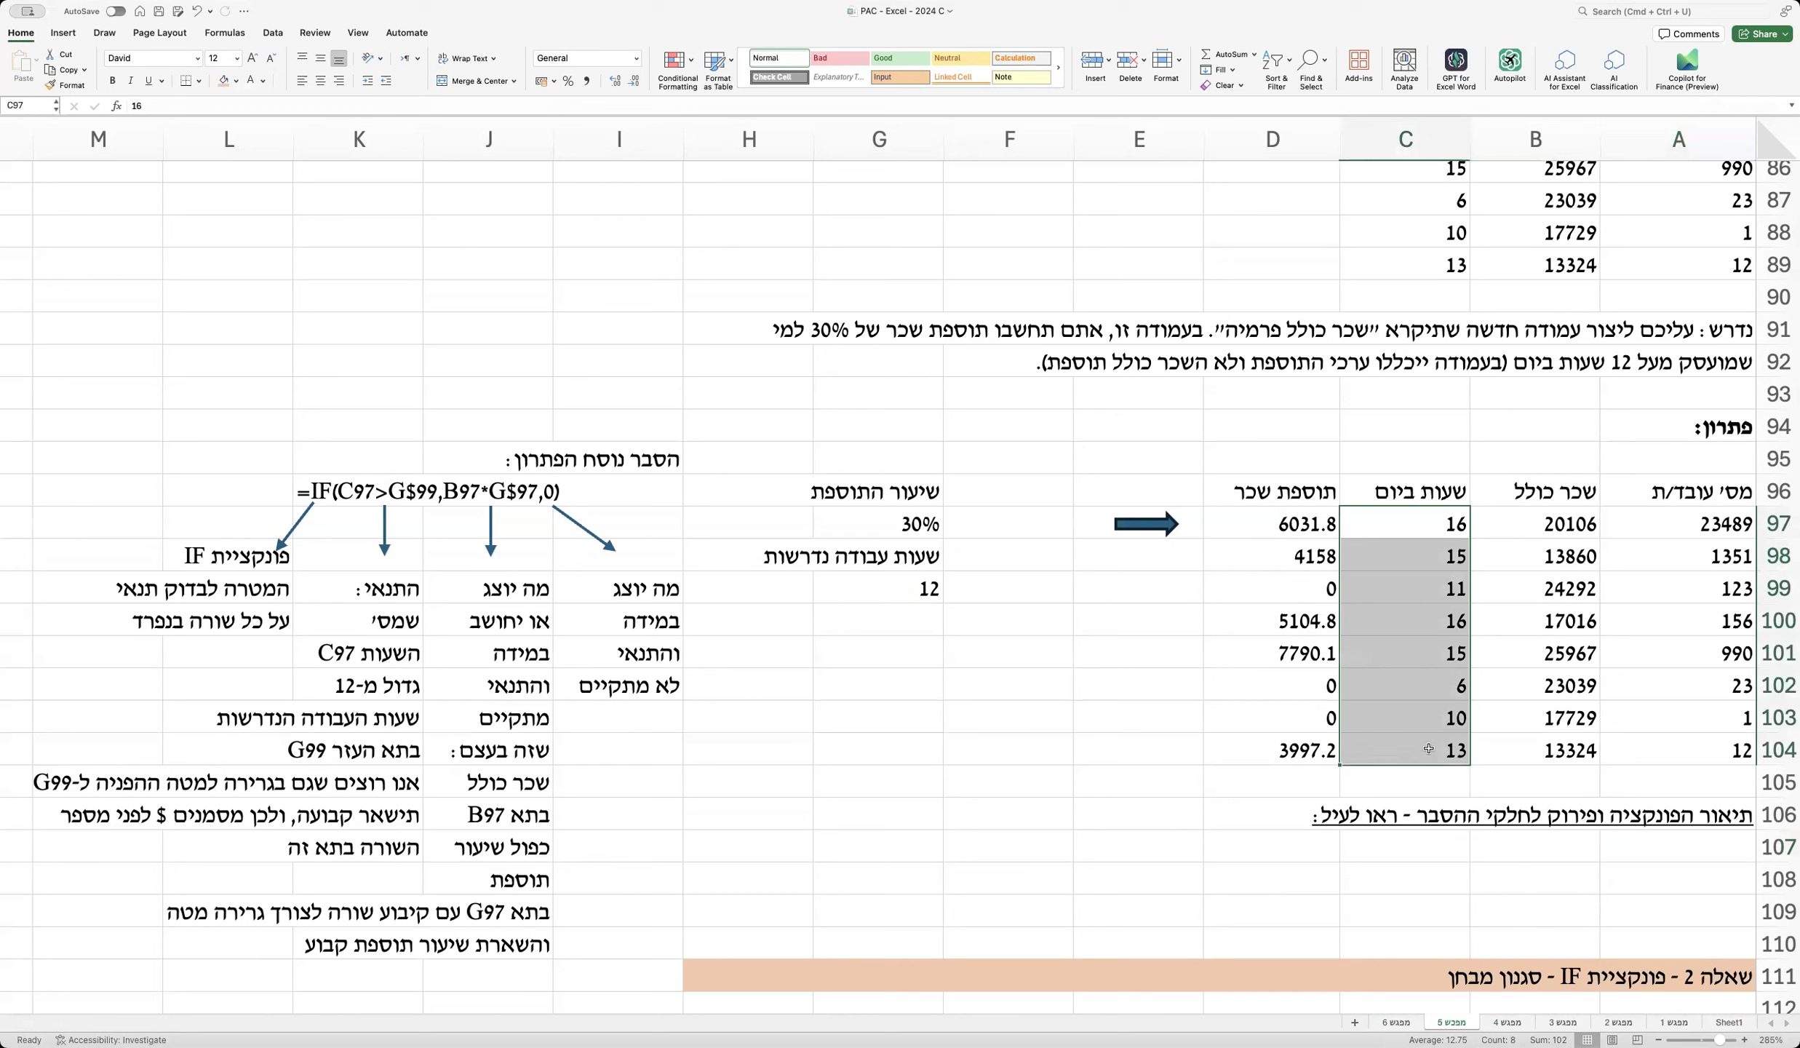
pyautogui.click(1429, 530)
pyautogui.moveTo(1319, 522); pyautogui.dragTo(1310, 756)
pyautogui.moveTo(1451, 557); pyautogui.dragTo(1439, 727)
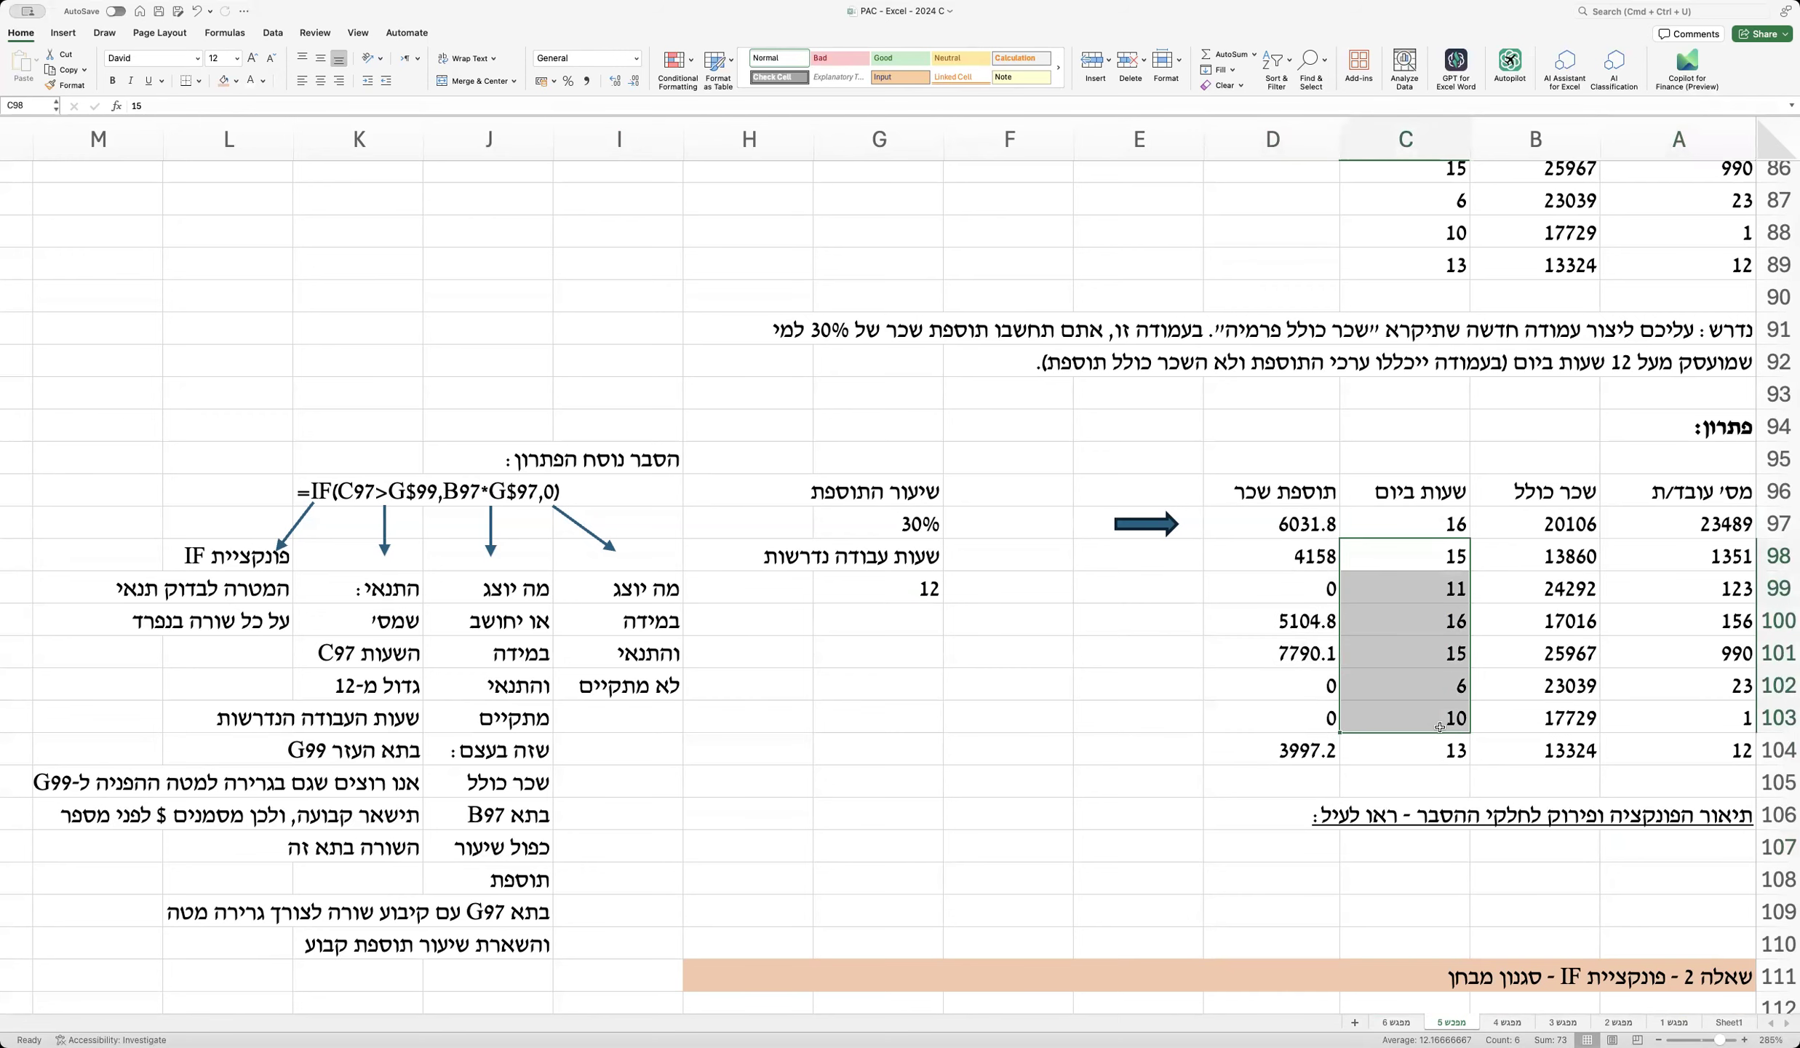
pyautogui.scroll(-5, 1439, 727)
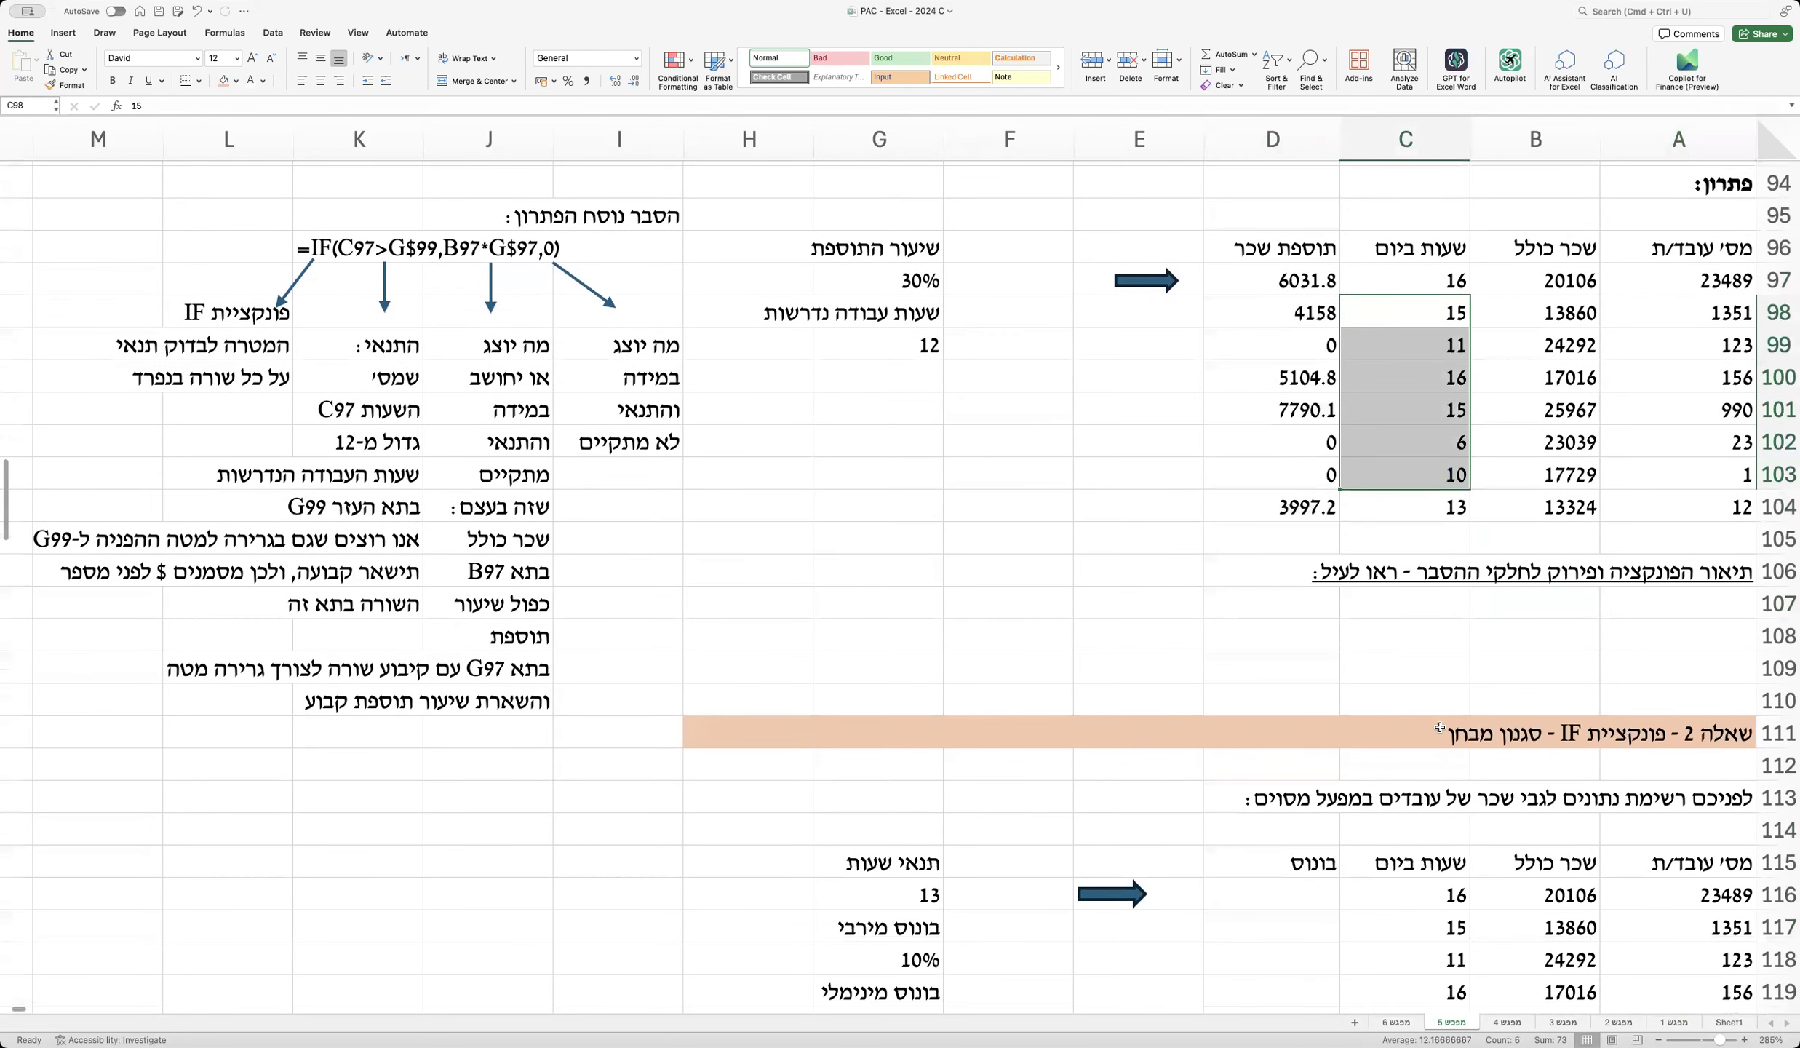
pyautogui.scroll(-3, 1439, 727)
pyautogui.scroll(6, 1439, 726)
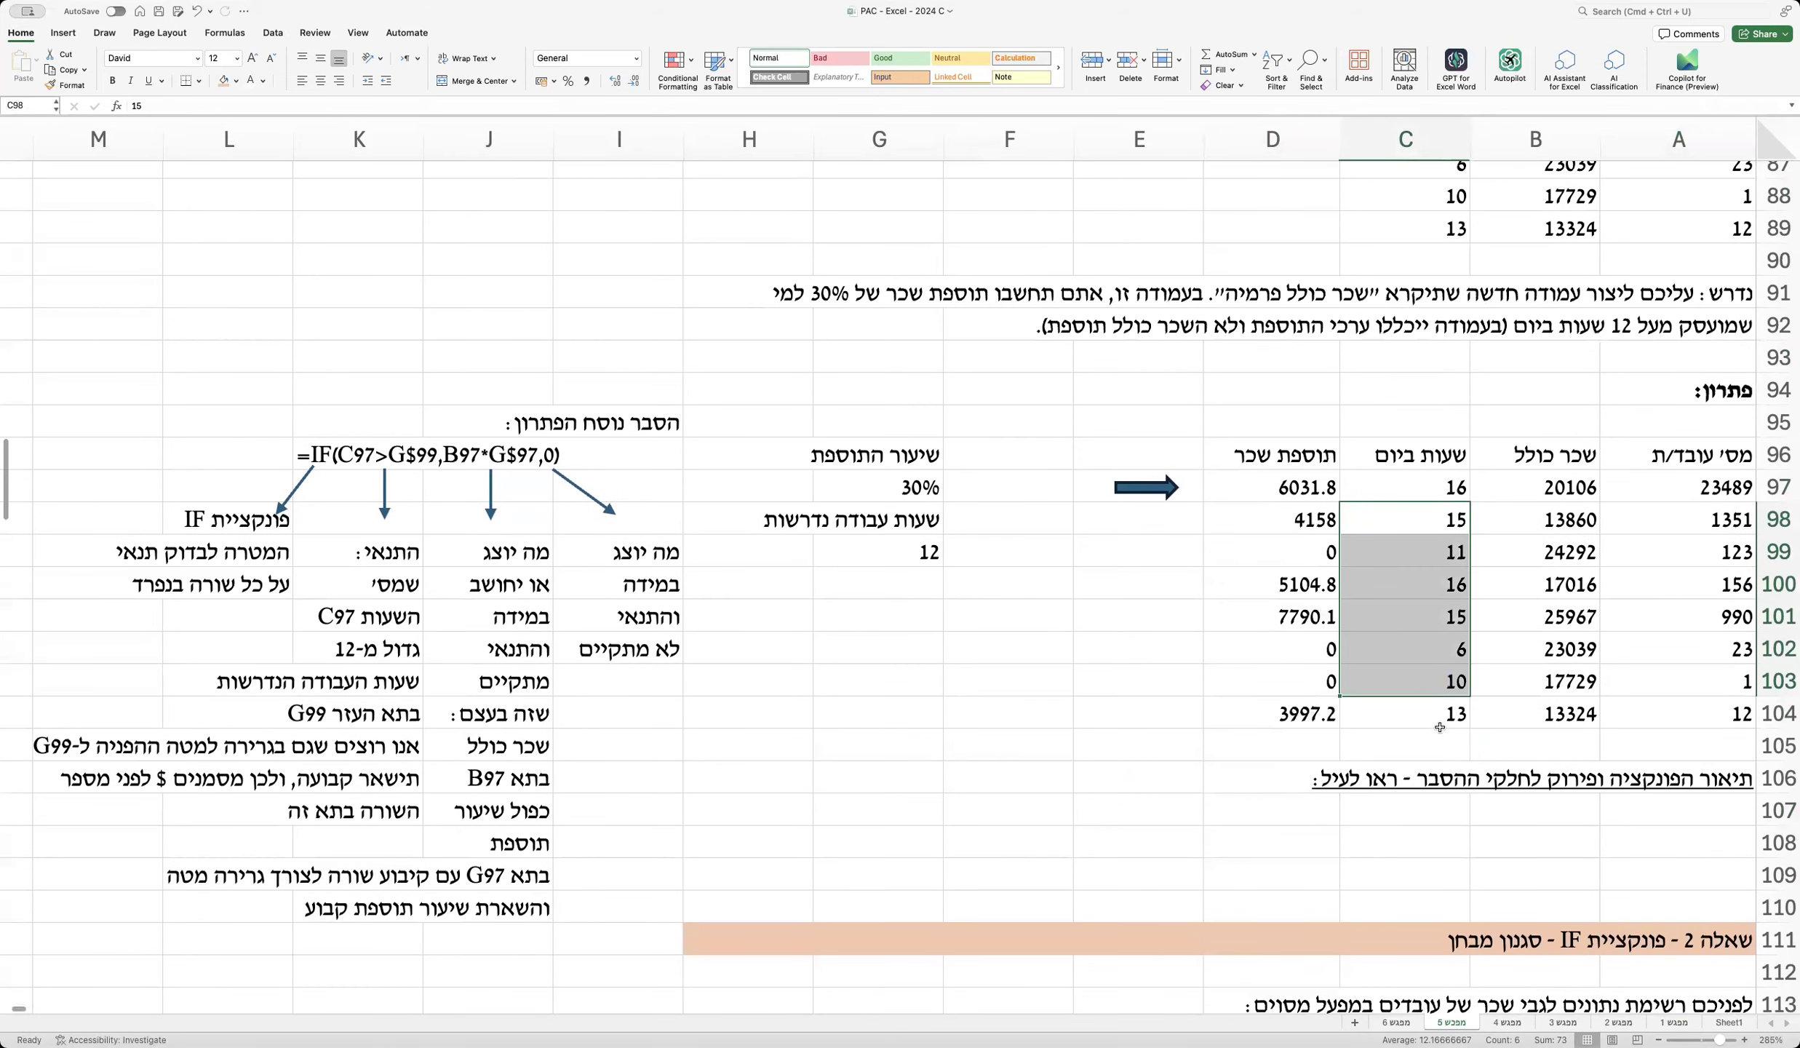
pyautogui.click(1328, 714)
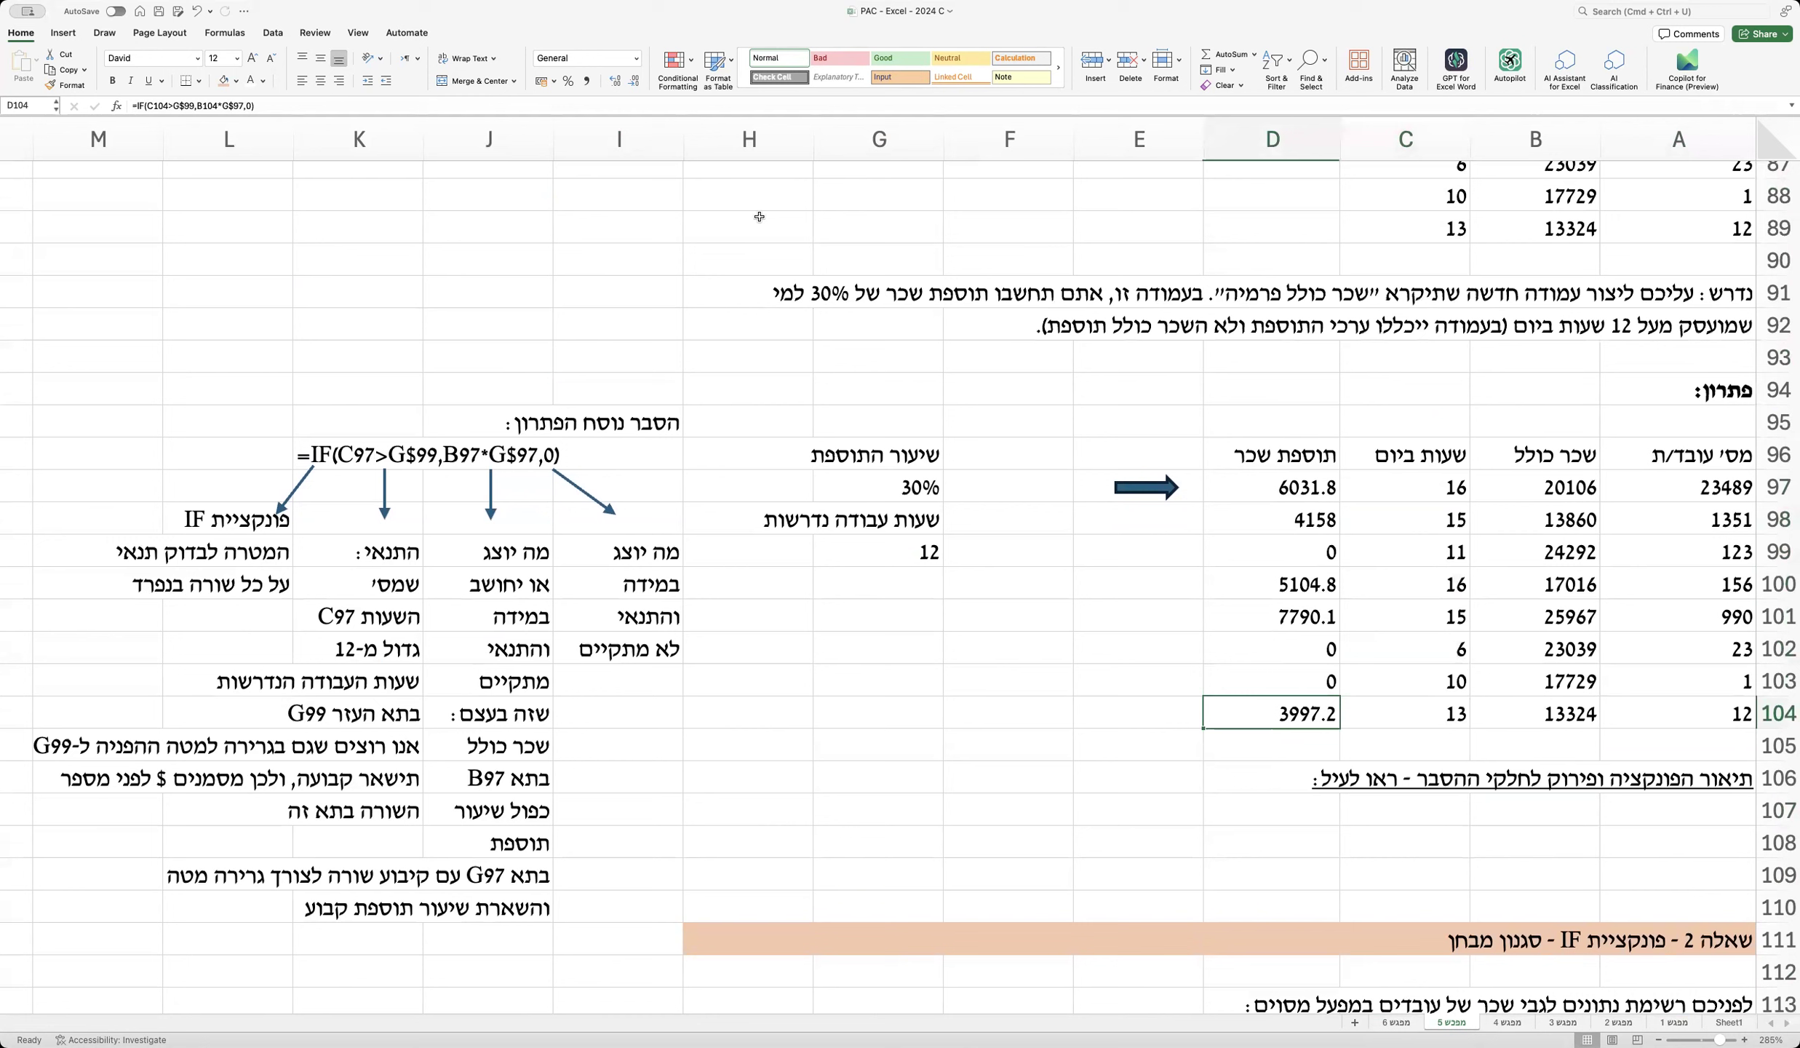
# Step: Go to question 2 and examine its employee table and the hours condition and bonus rates in column G
pyautogui.click(772, 289)
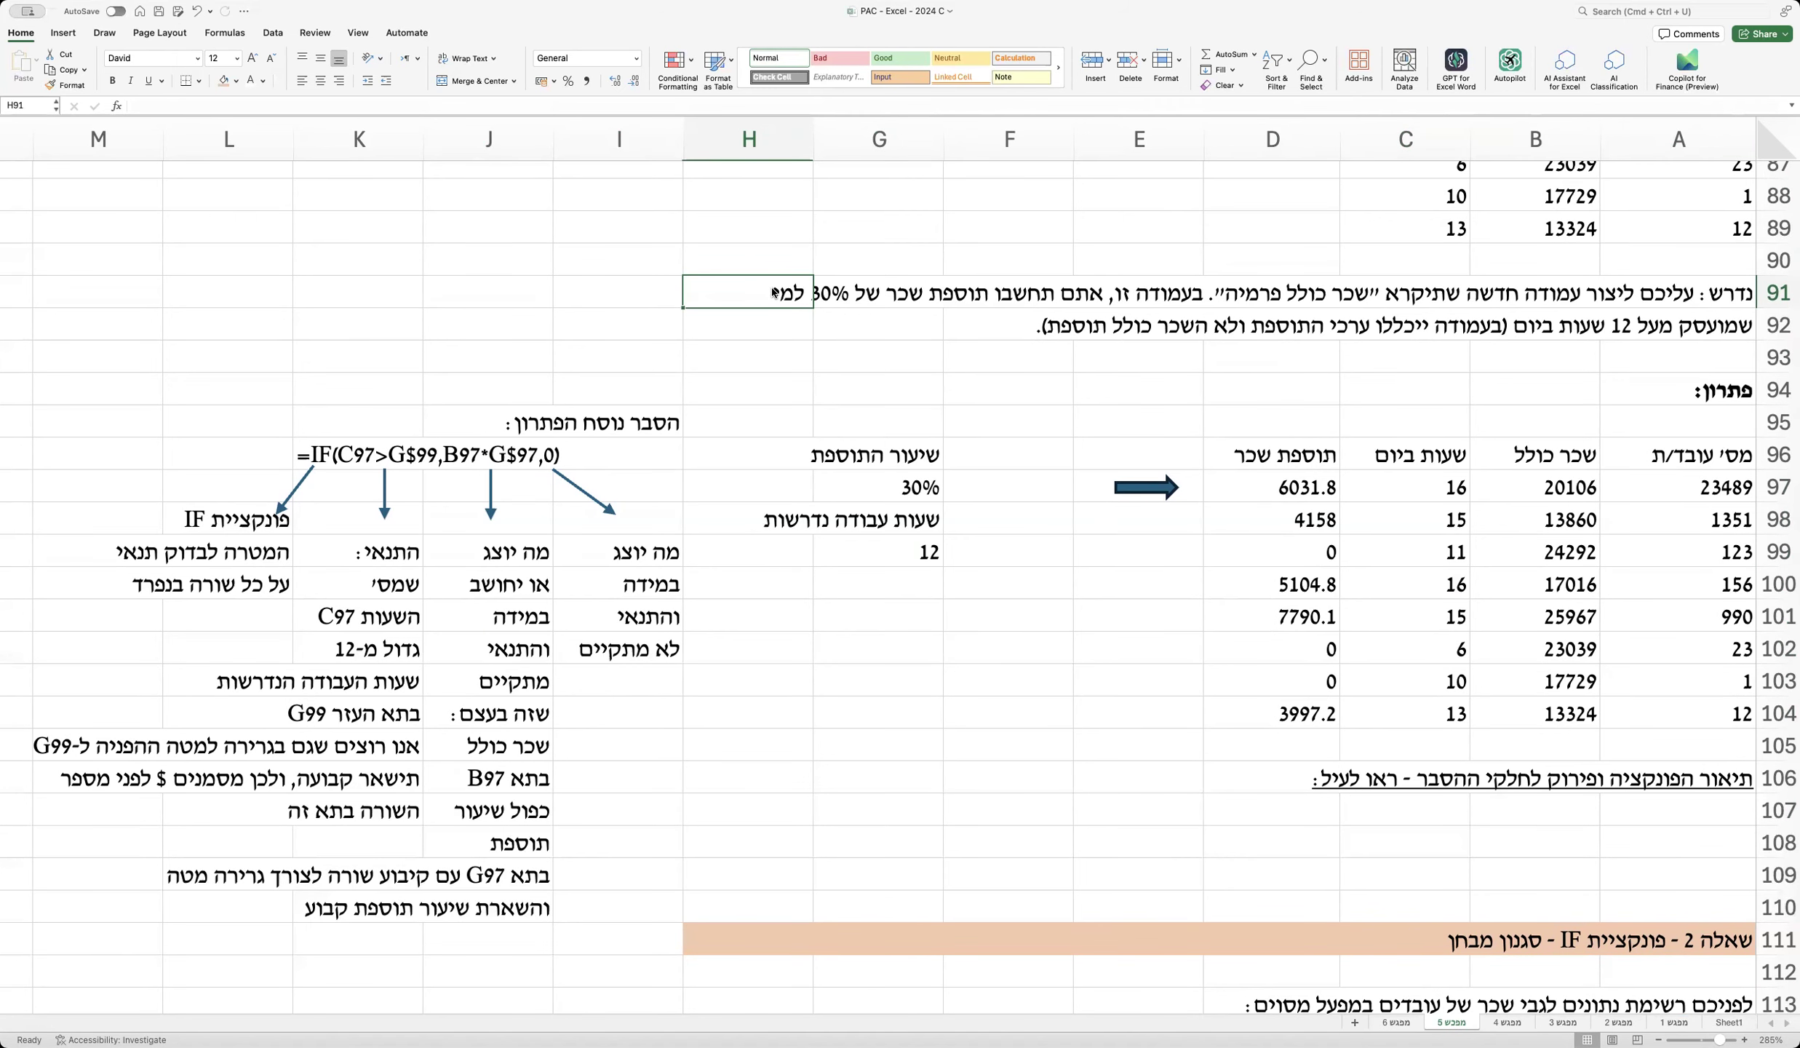
pyautogui.scroll(-10, 773, 293)
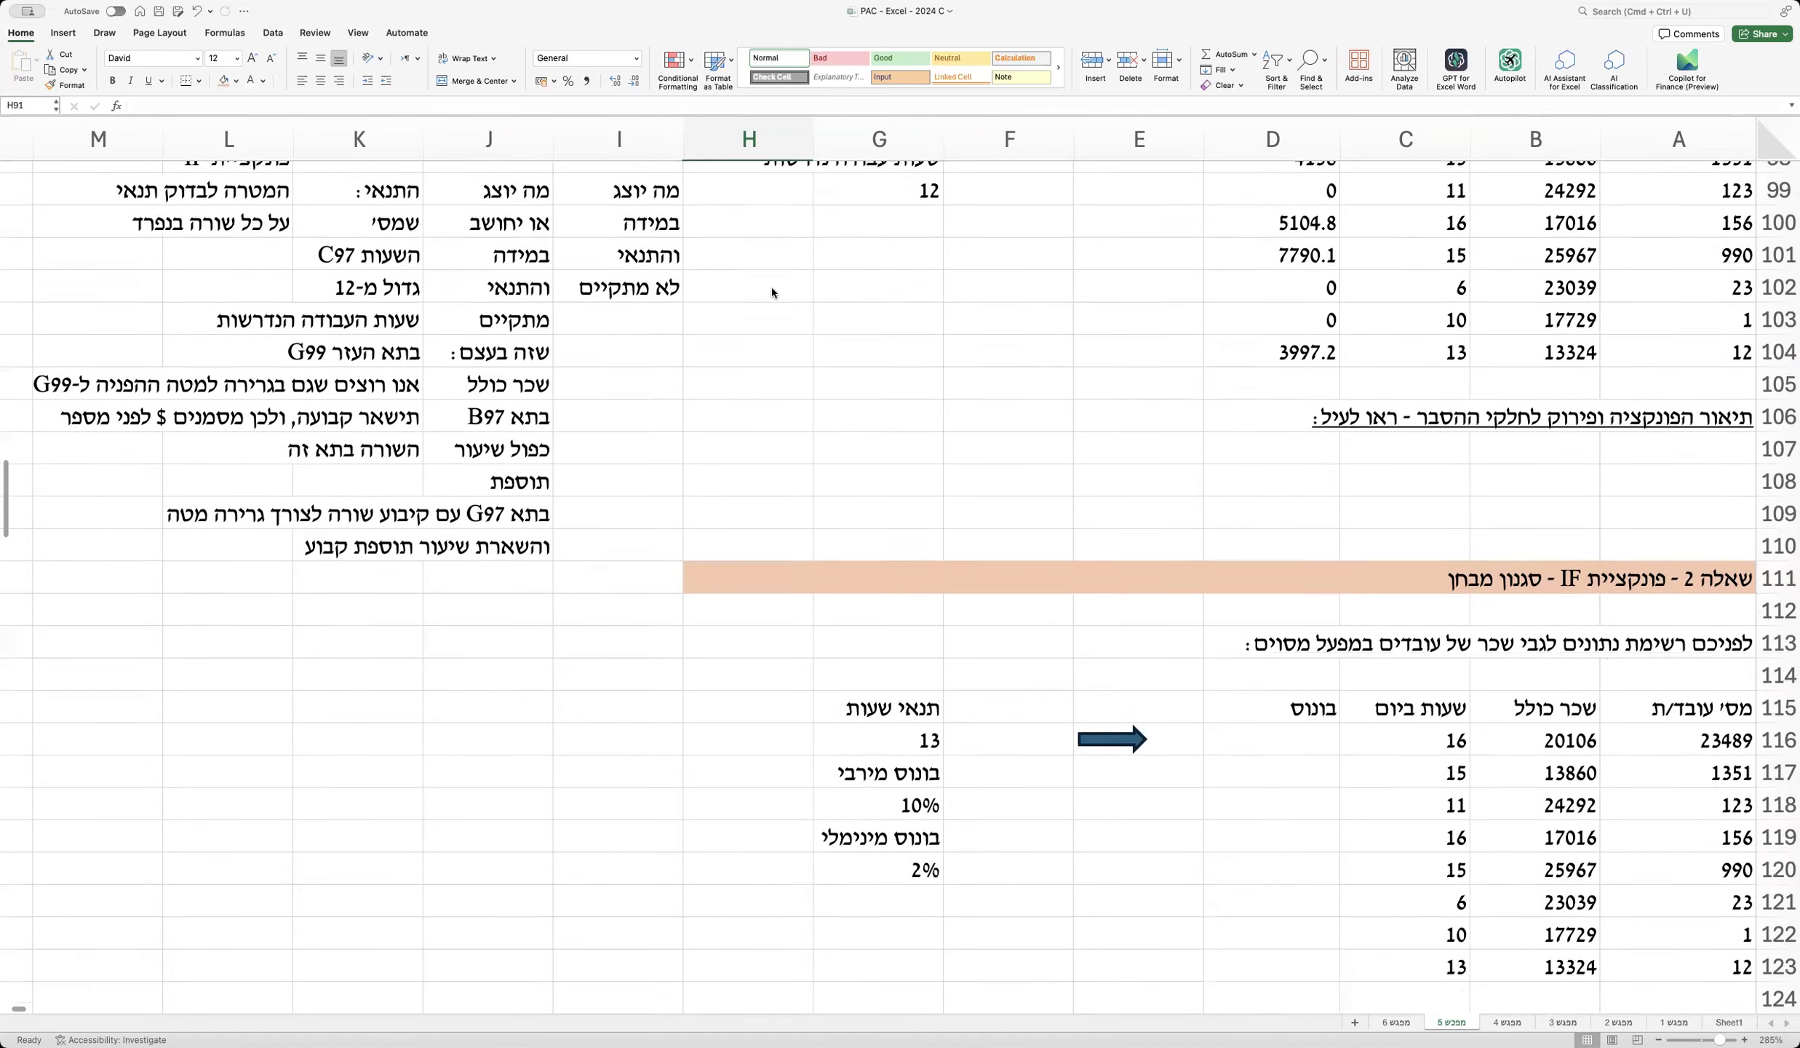
pyautogui.scroll(-5, 772, 291)
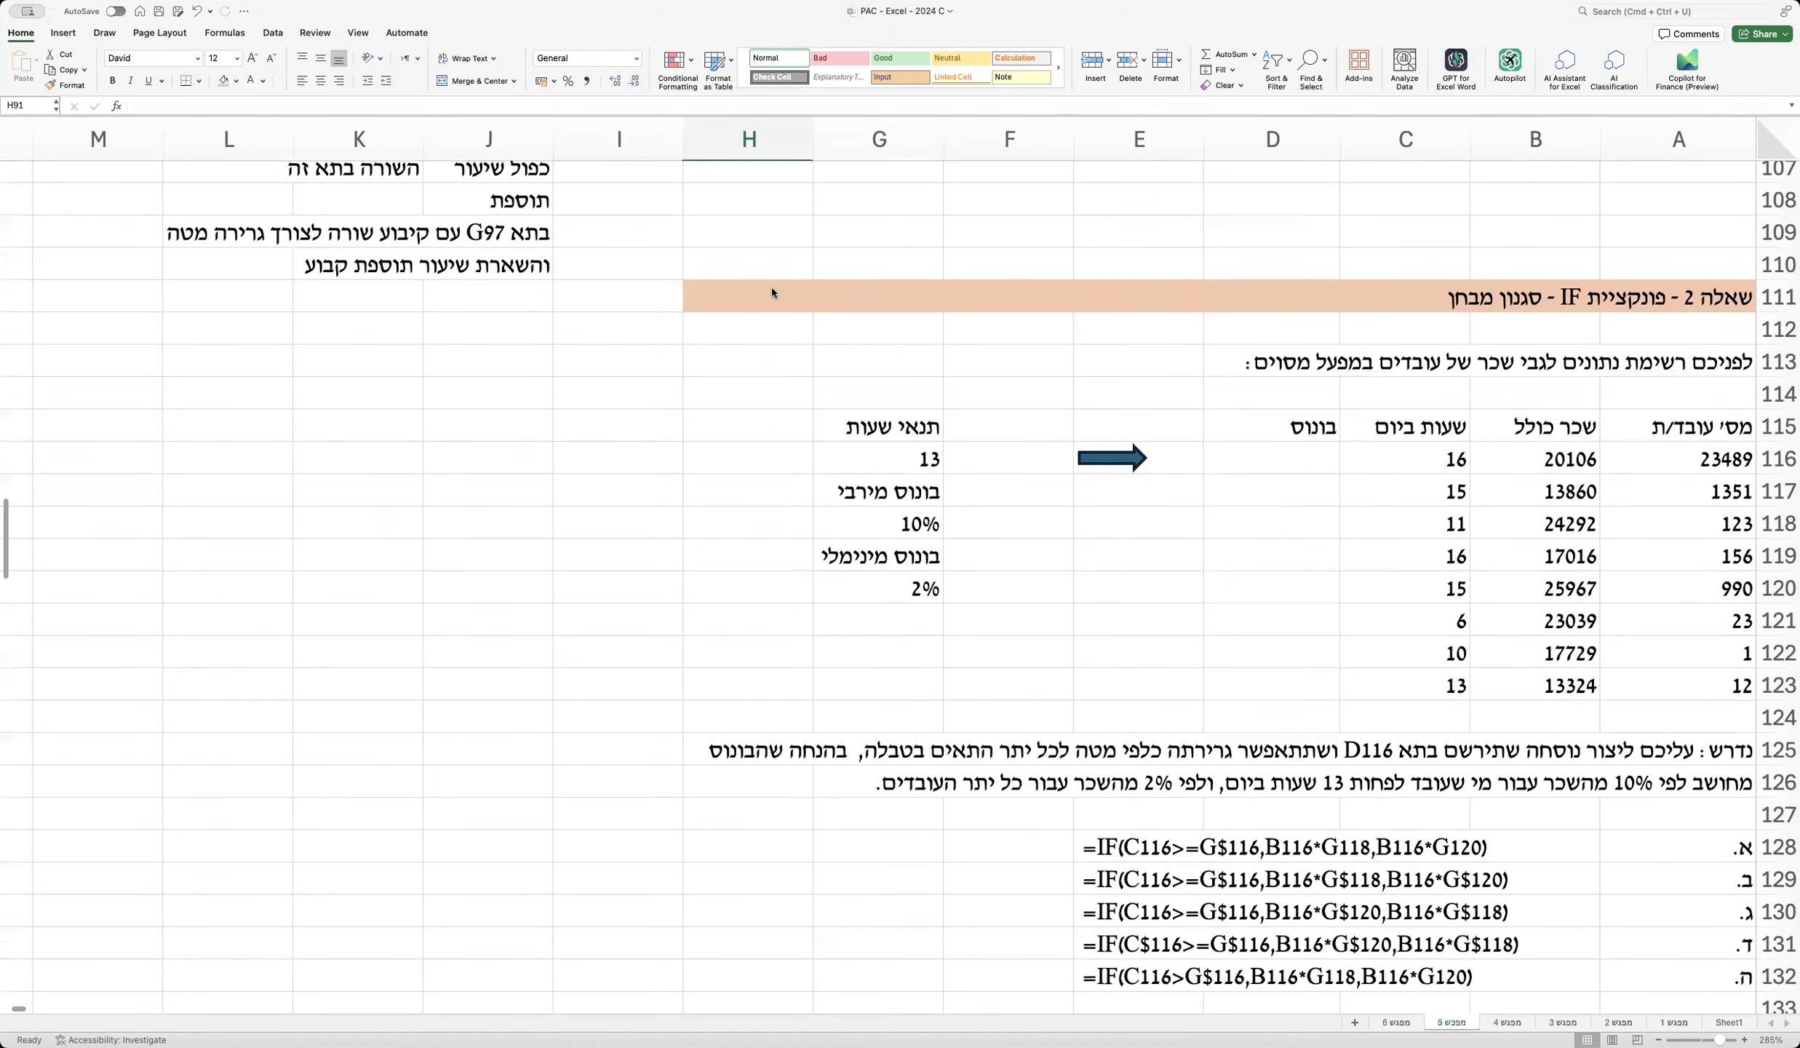
pyautogui.click(717, 420)
pyautogui.moveTo(911, 361); pyautogui.dragTo(888, 547)
pyautogui.click(663, 478)
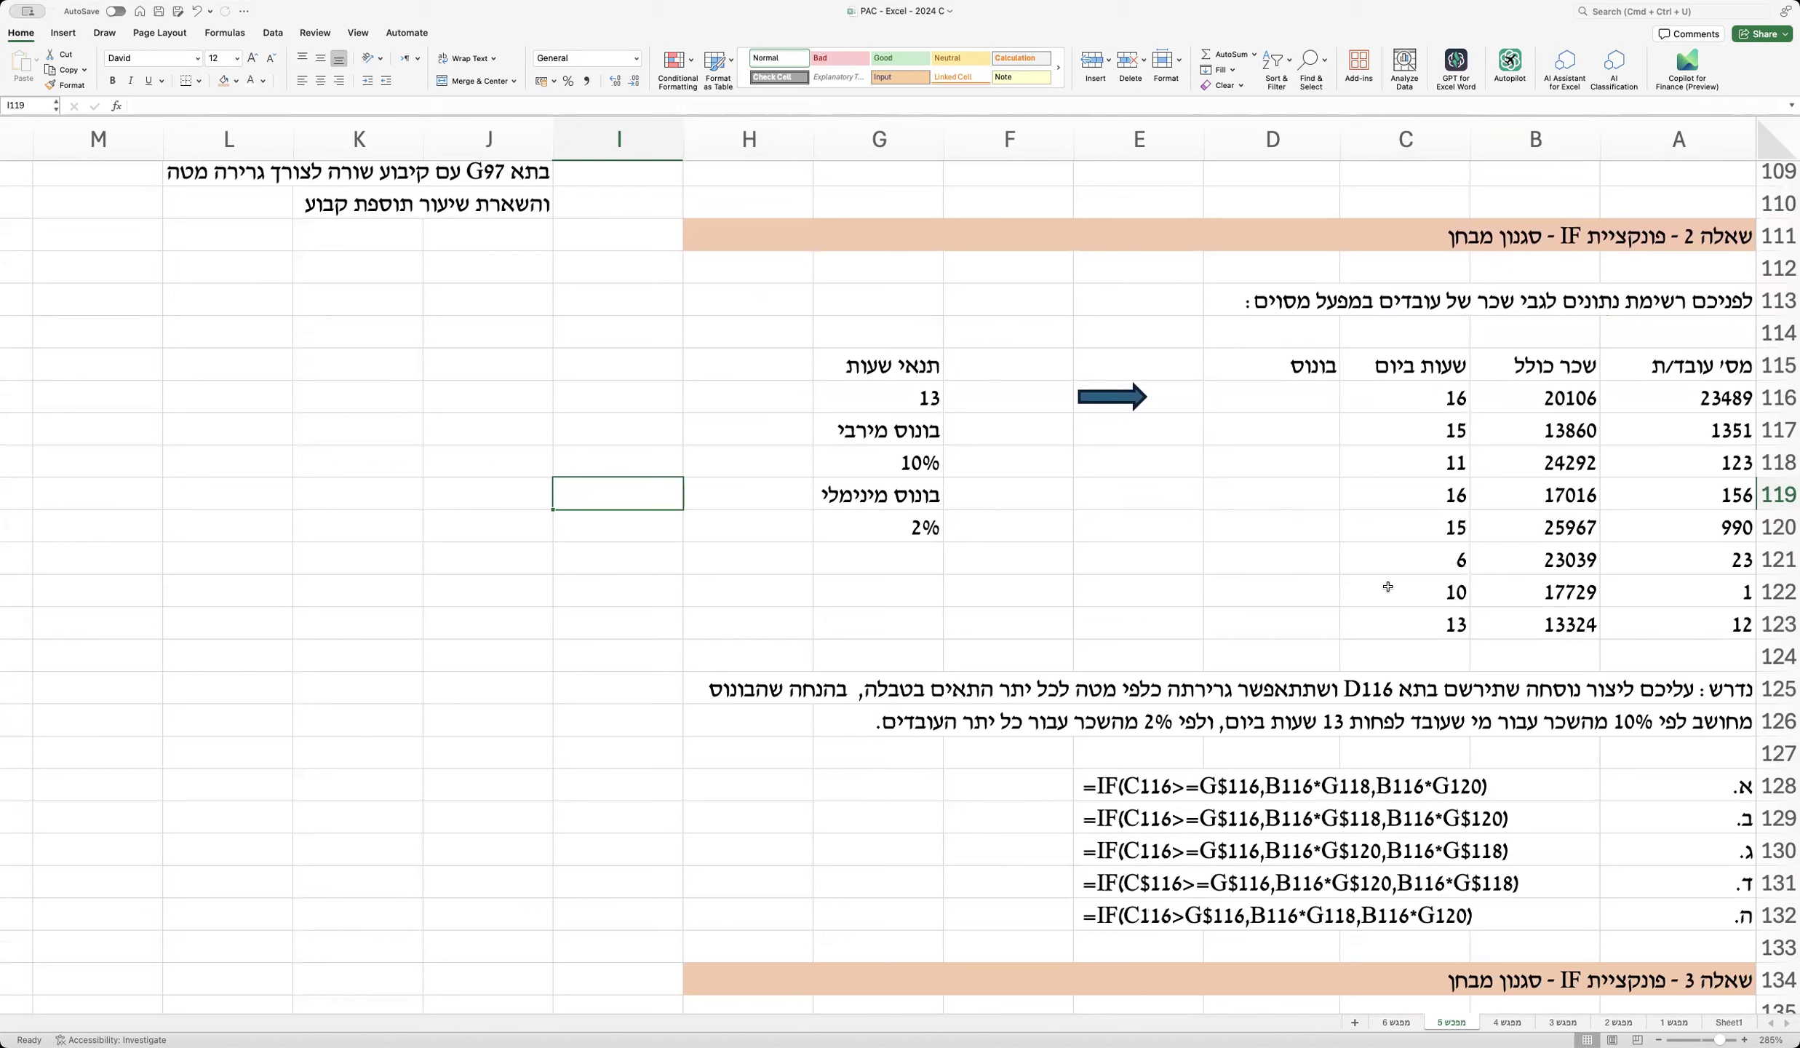
# Step: Locate the target cell D116 and read the question 2 requirement in row 125 about copying the formula down
pyautogui.click(1304, 398)
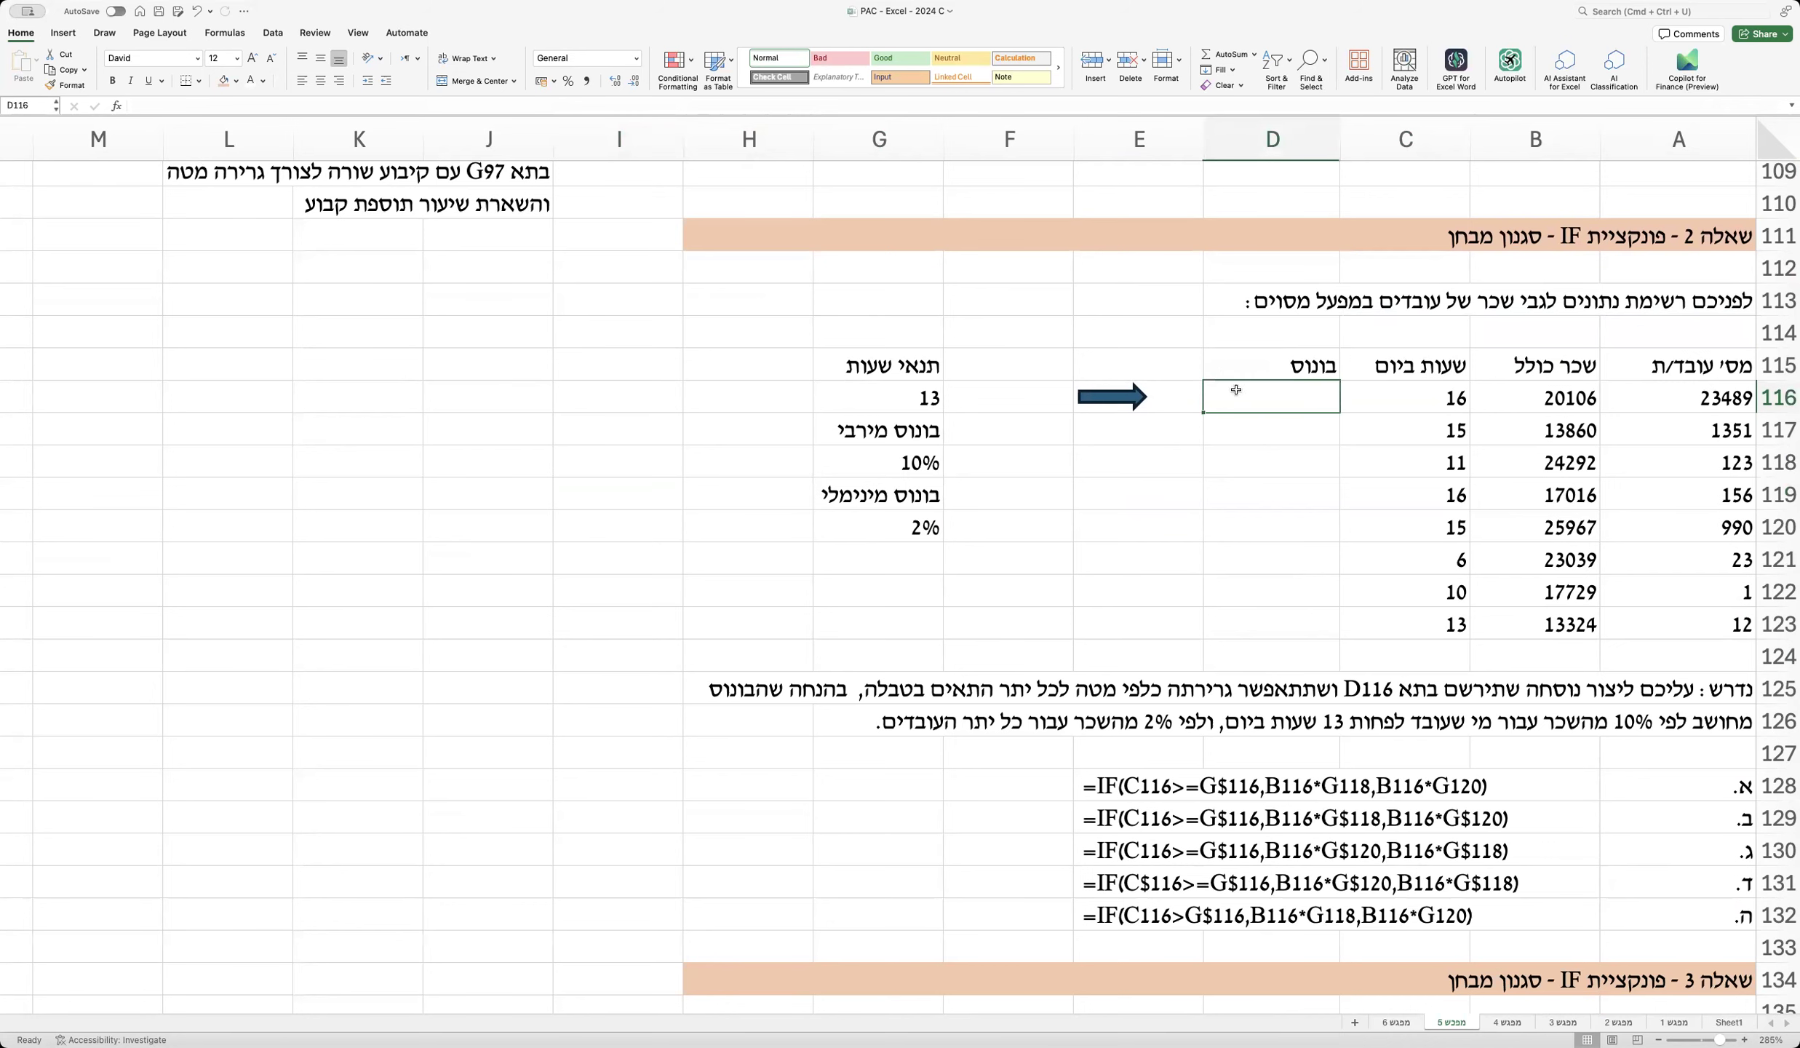
pyautogui.click(1299, 128)
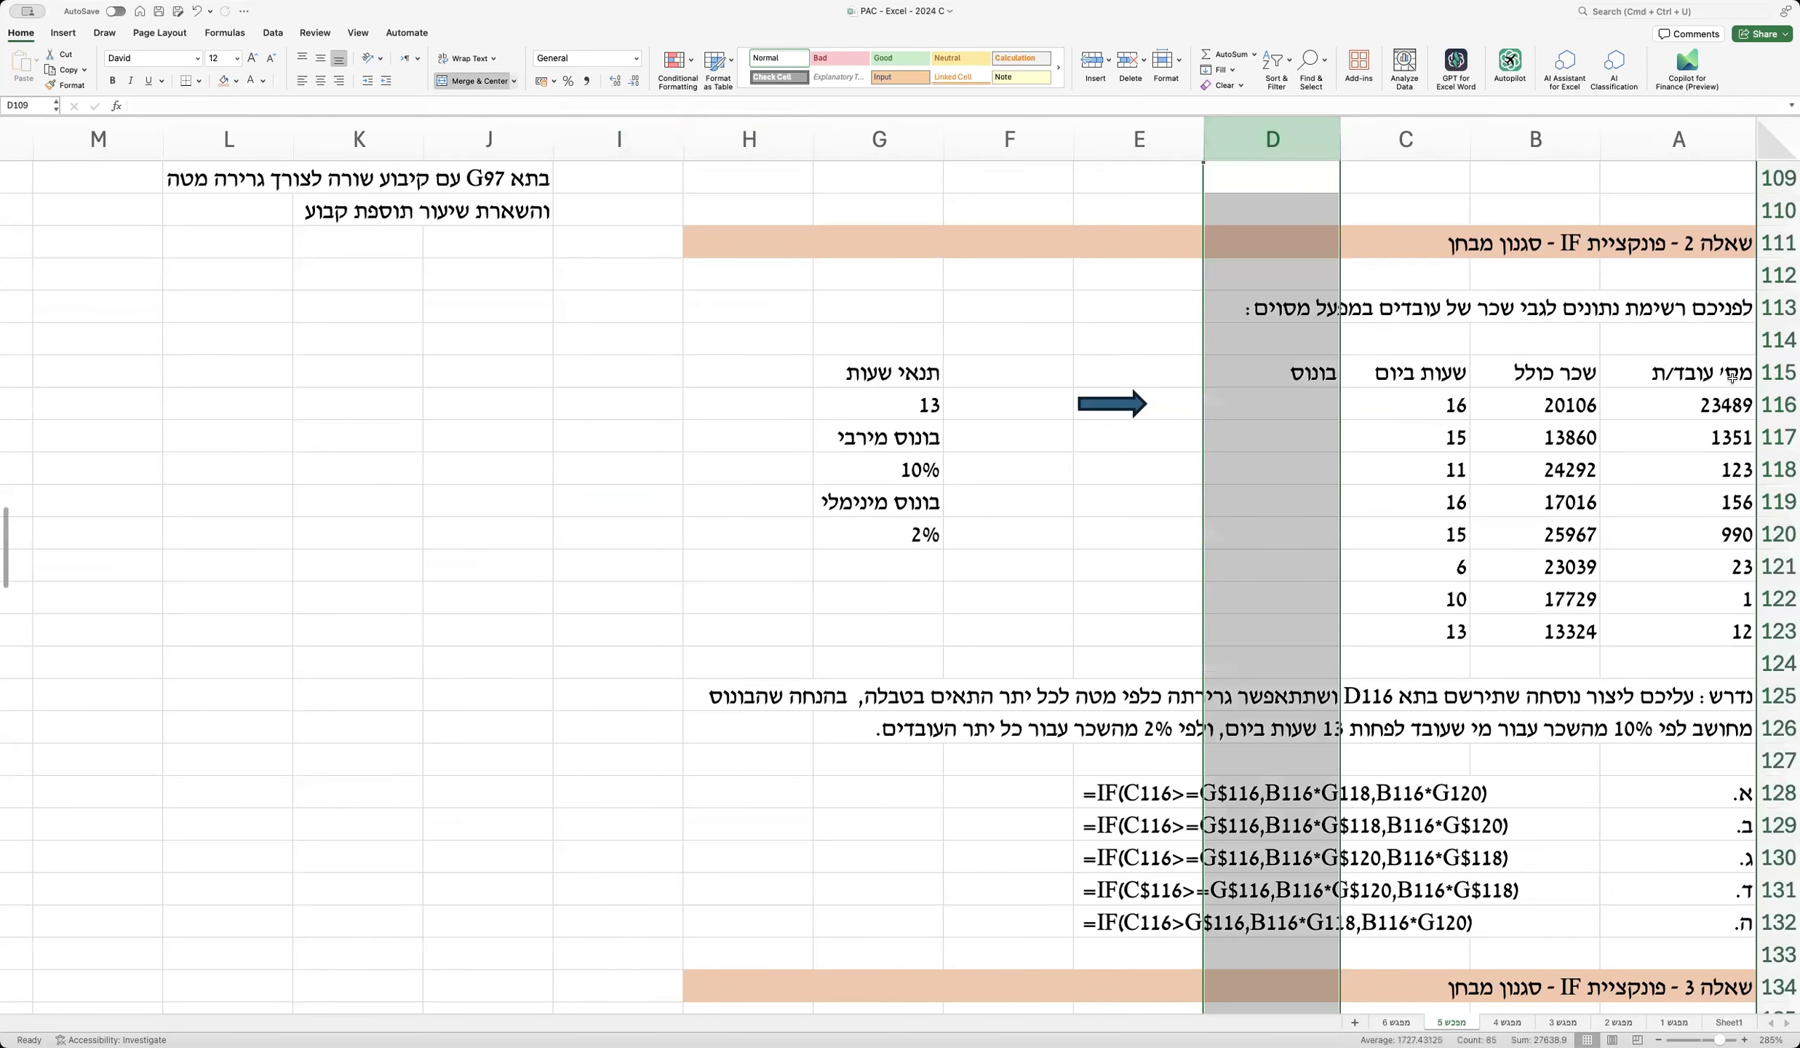
pyautogui.click(1780, 419)
pyautogui.click(1301, 406)
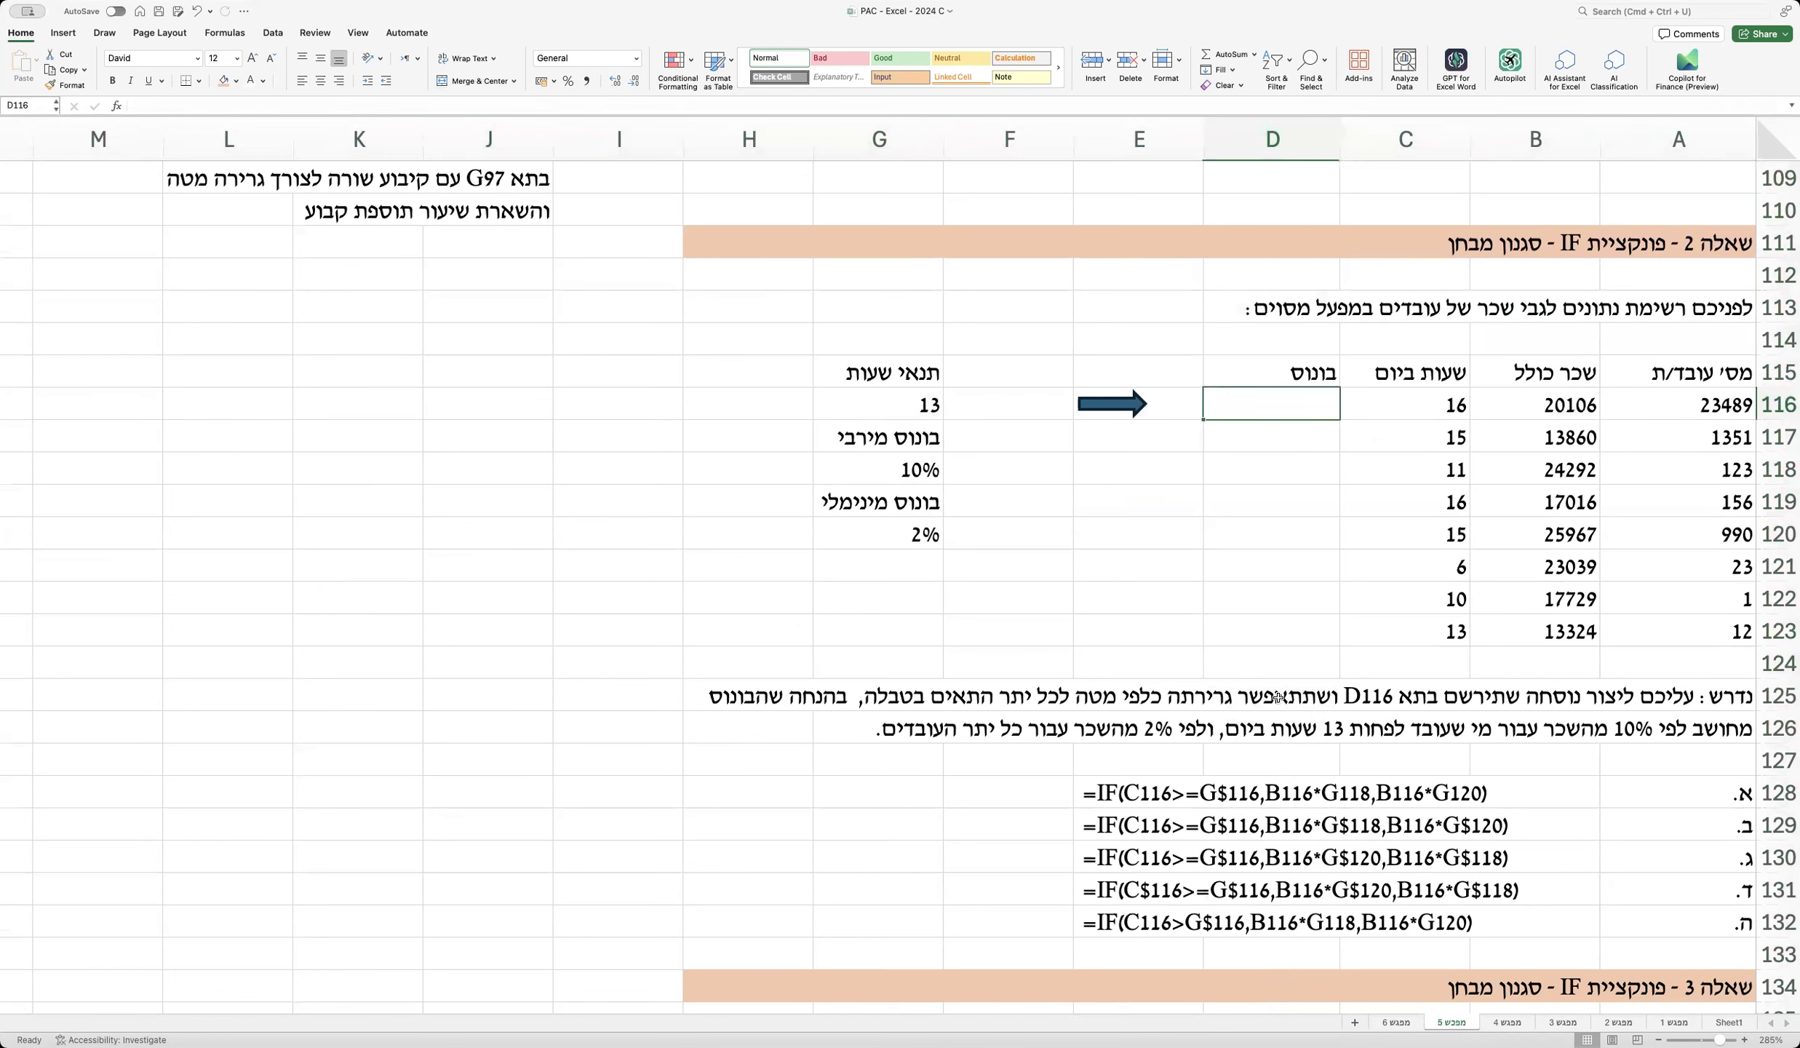
pyautogui.moveTo(1278, 698); pyautogui.dragTo(915, 682)
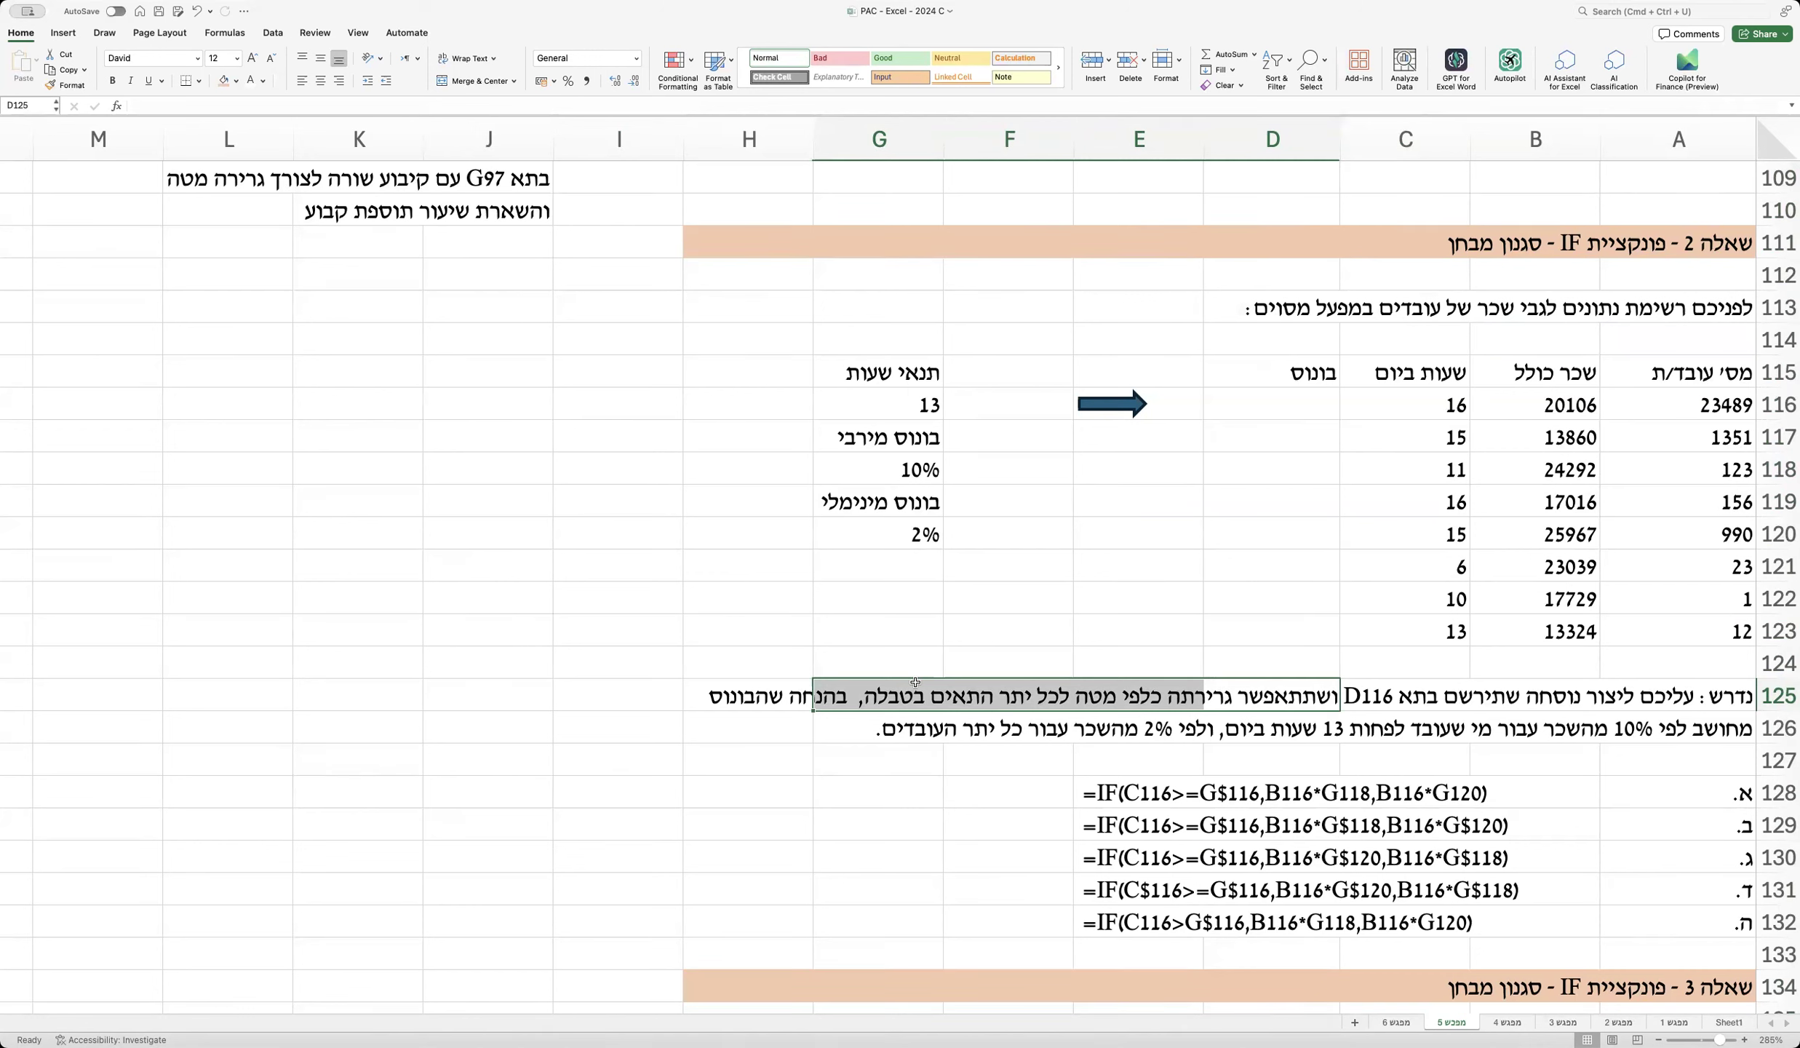
pyautogui.click(897, 758)
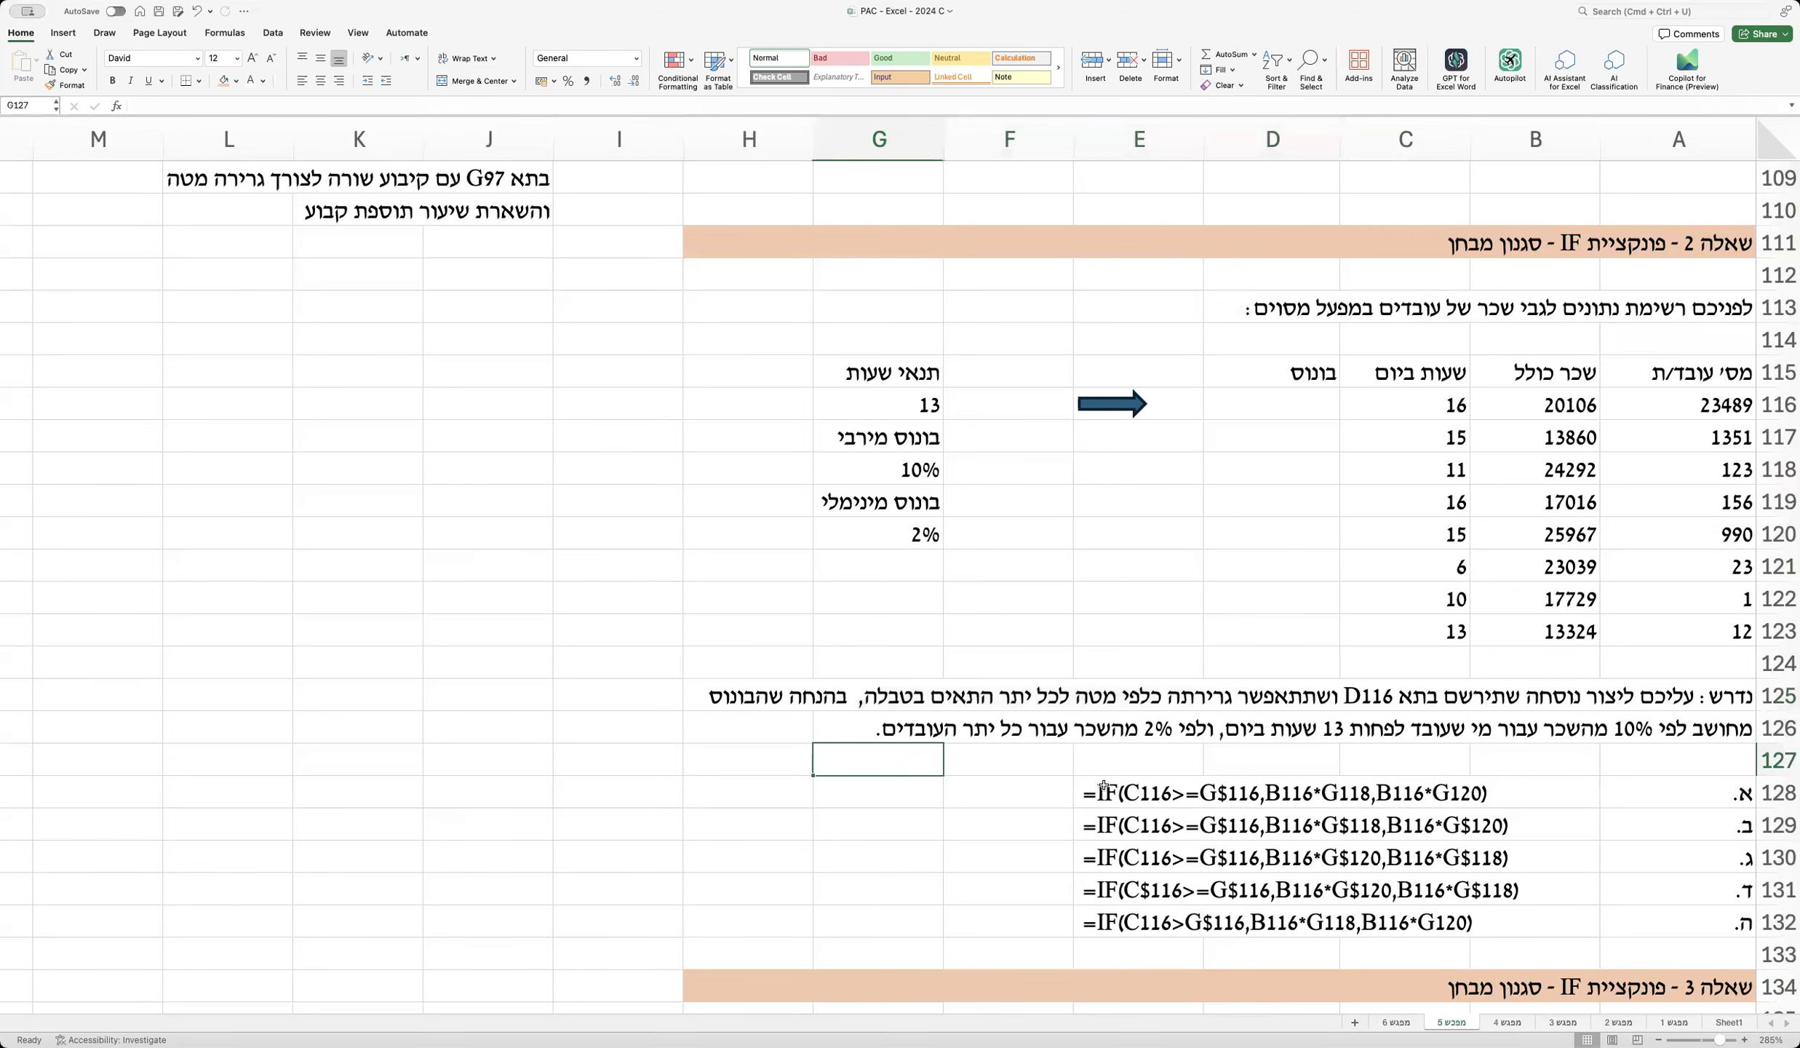
# Step: Review the five candidate IF formulas in E128:E132
pyautogui.scroll(5, 1104, 786)
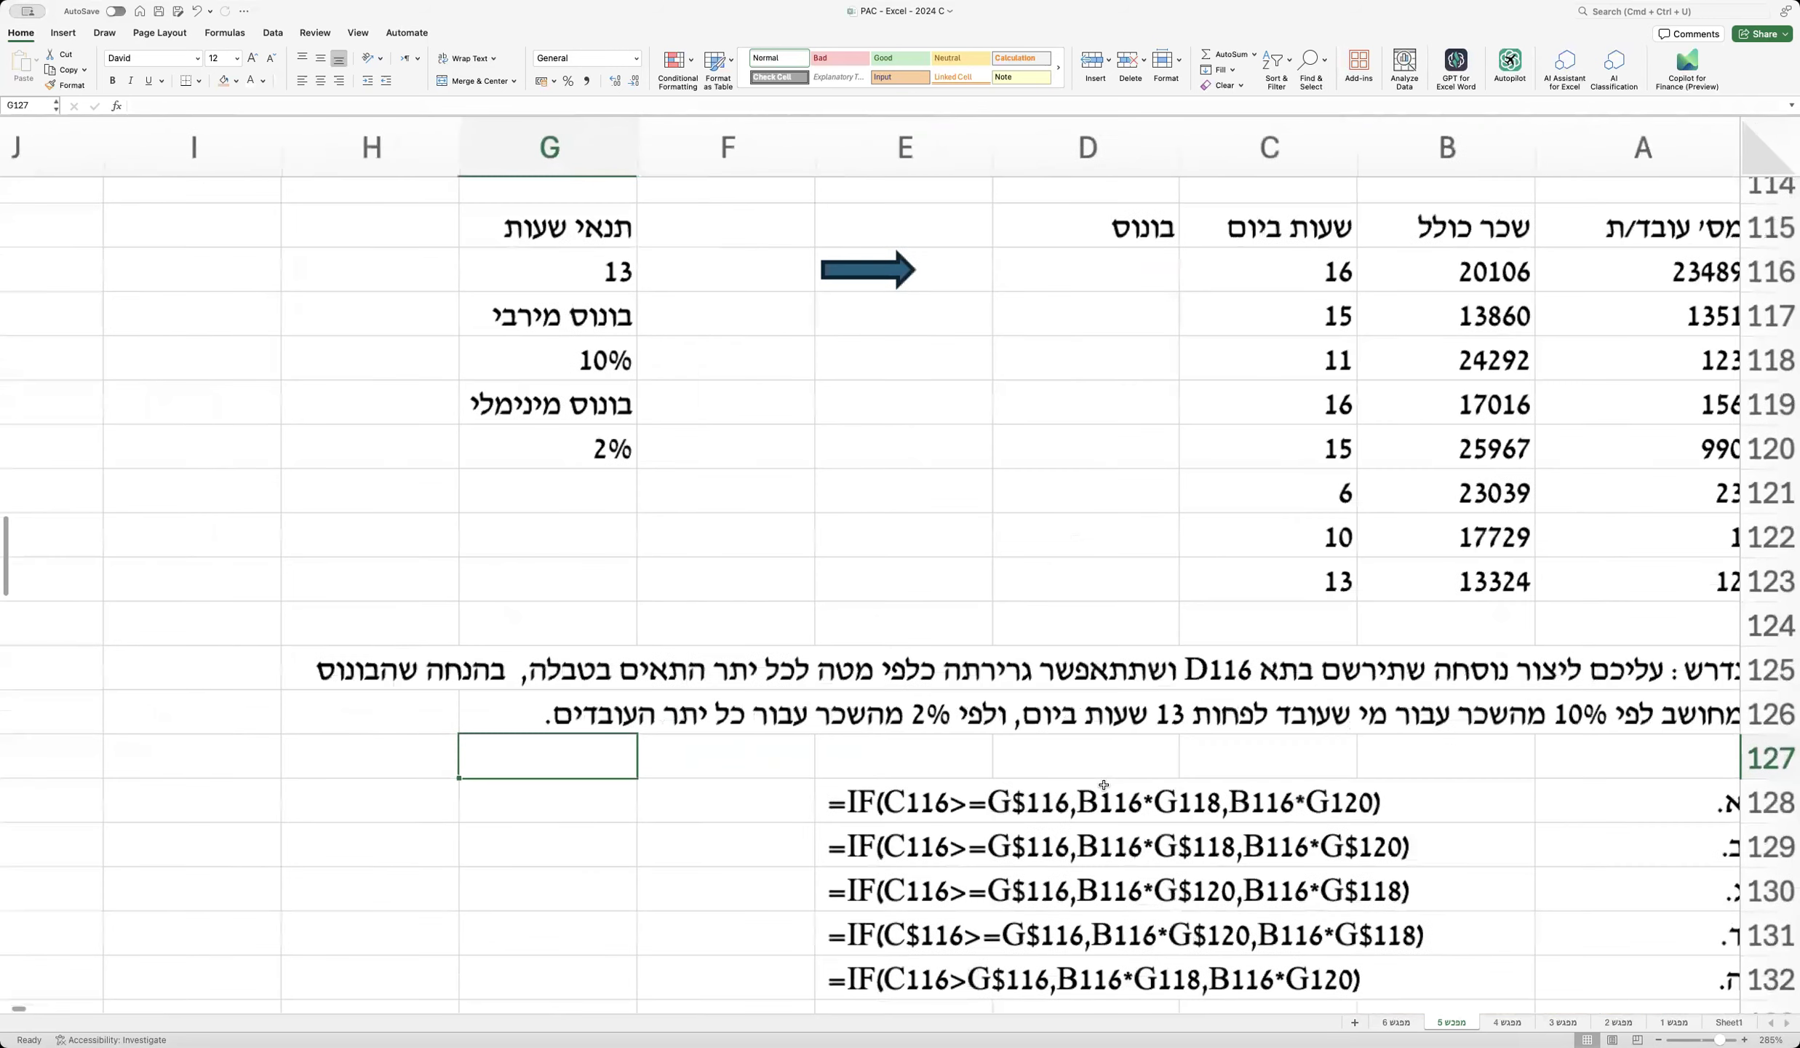
pyautogui.scroll(-1, 1102, 784)
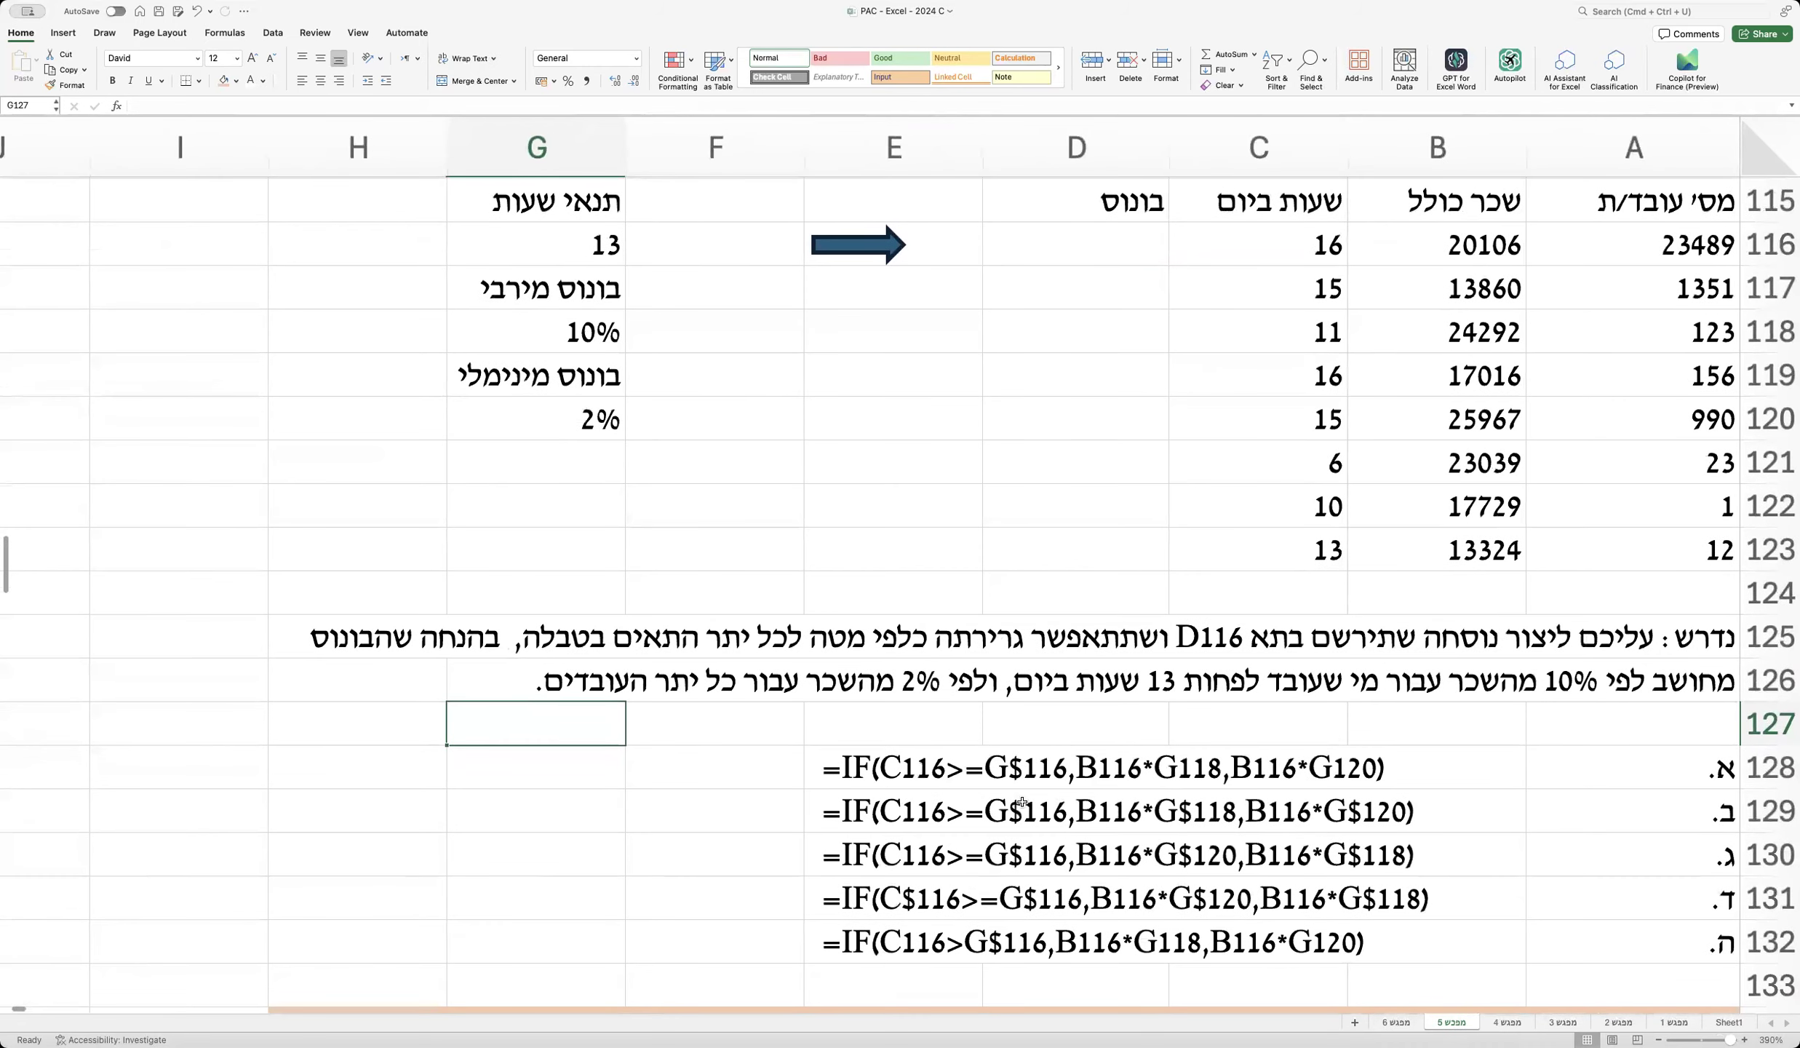
pyautogui.moveTo(900, 769); pyautogui.dragTo(910, 938)
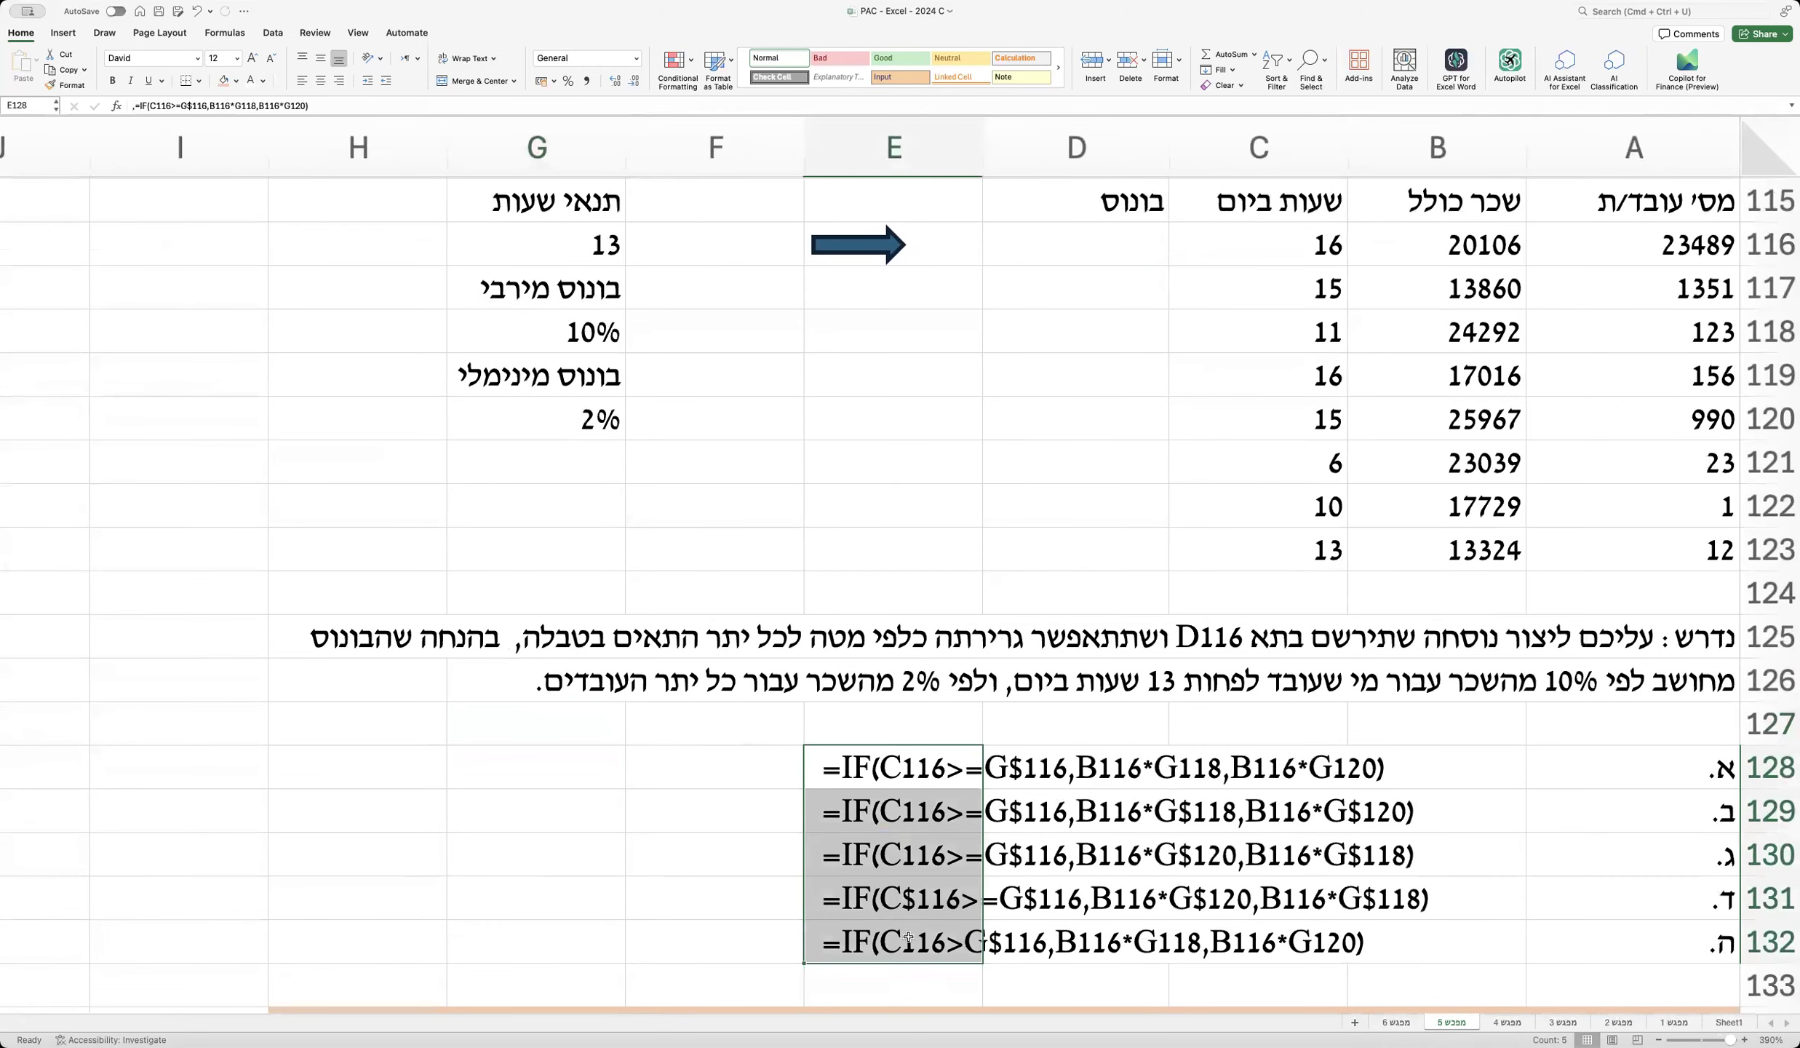
pyautogui.click(677, 849)
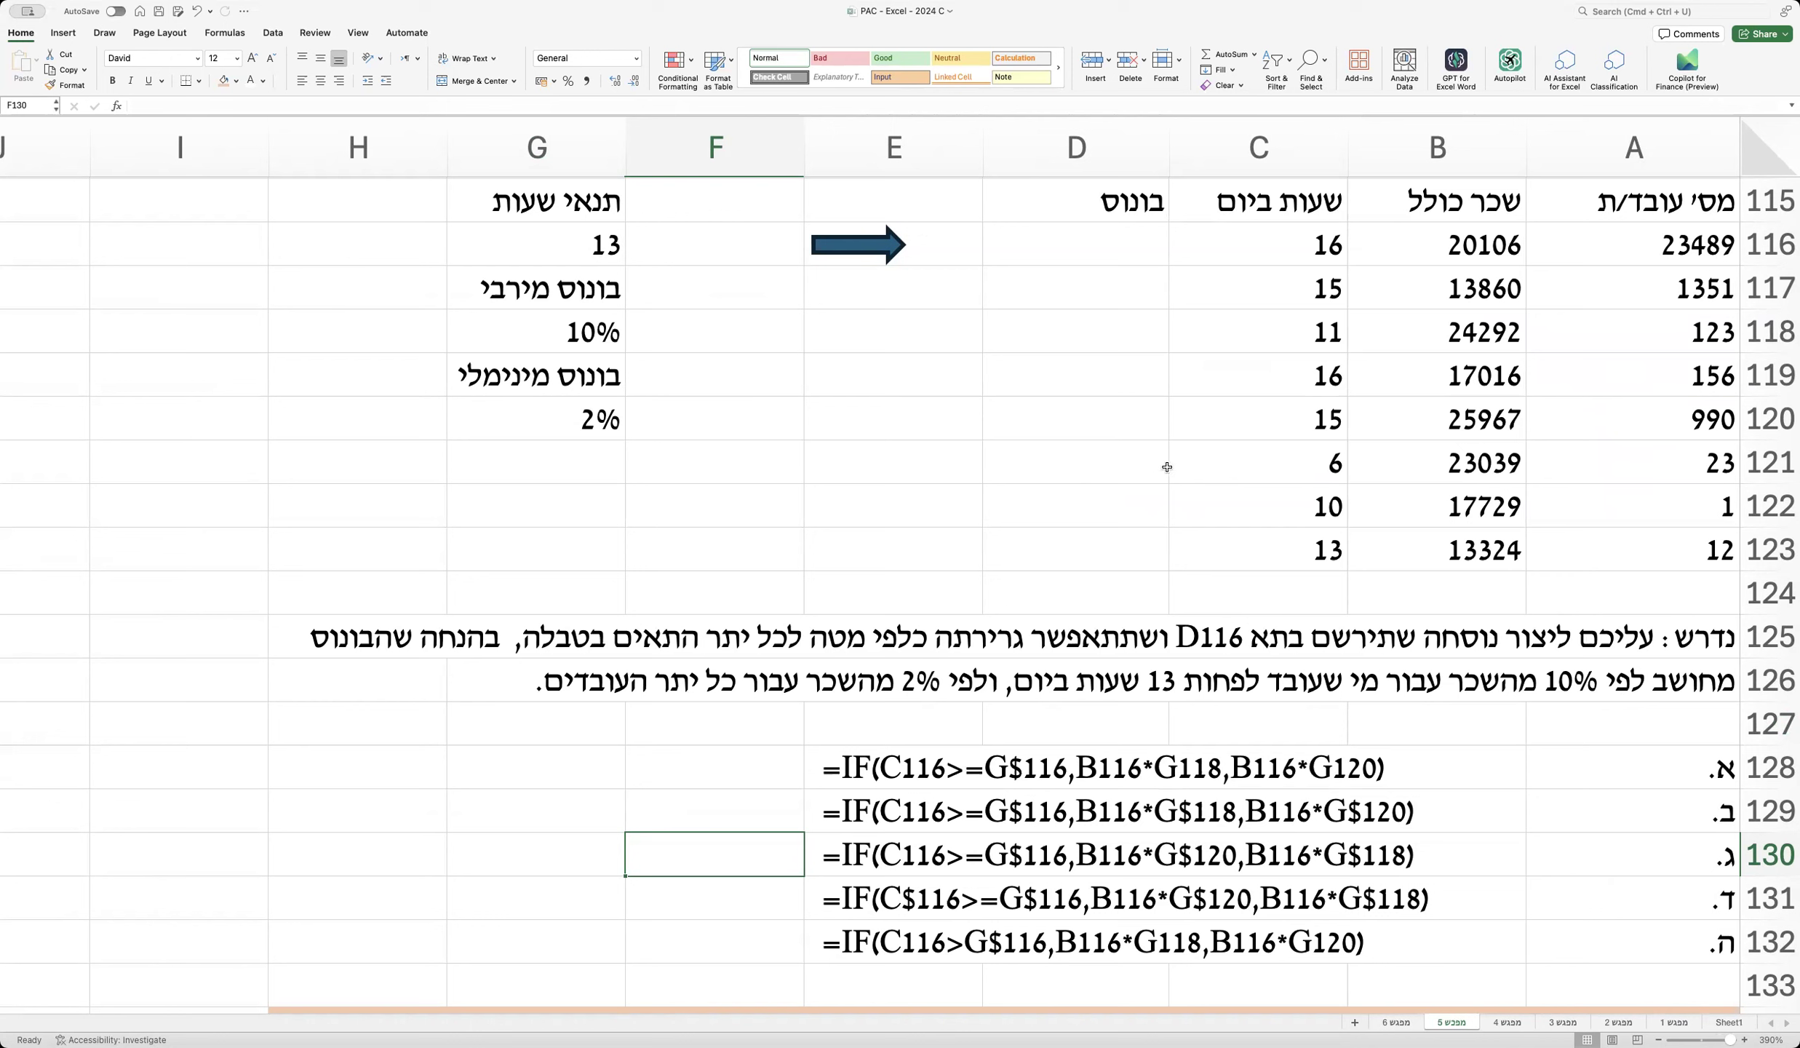
# Step: Relate the salary in B116 and the daily hours in C116 to the bonus condition in row 126 and the target cell D116
pyautogui.click(1399, 252)
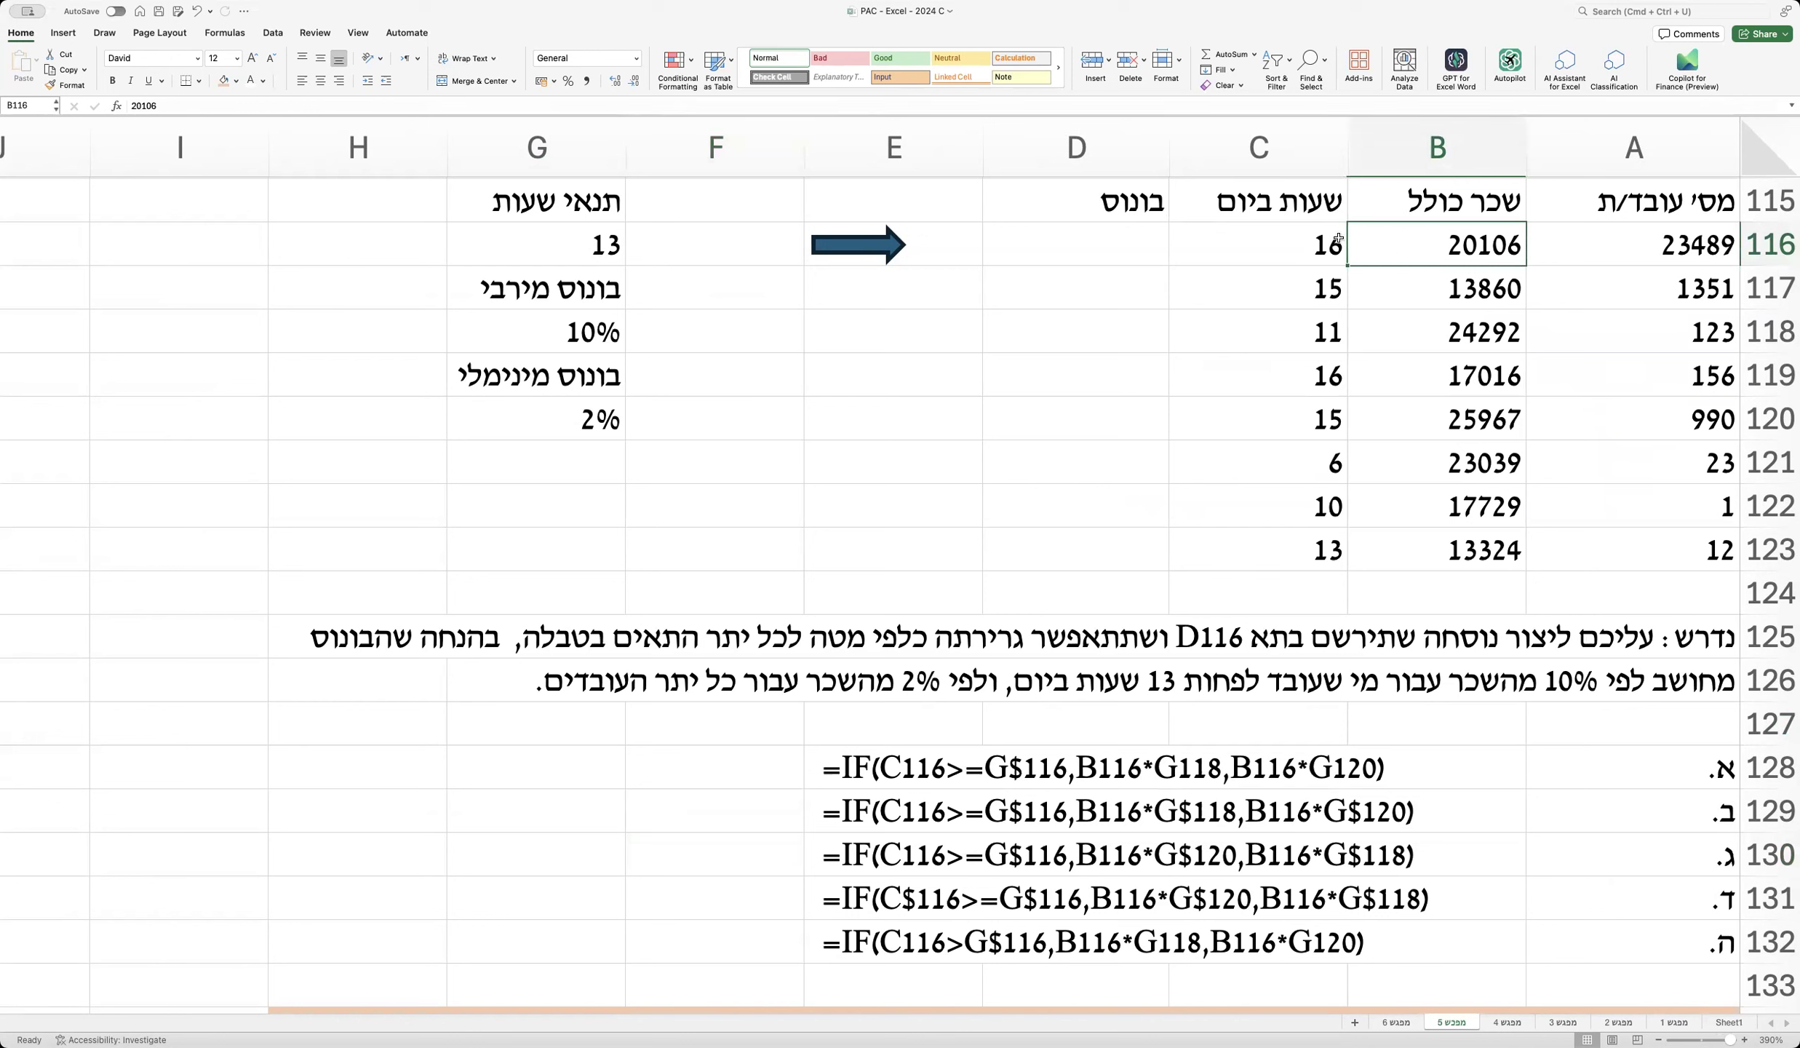
pyautogui.click(1271, 238)
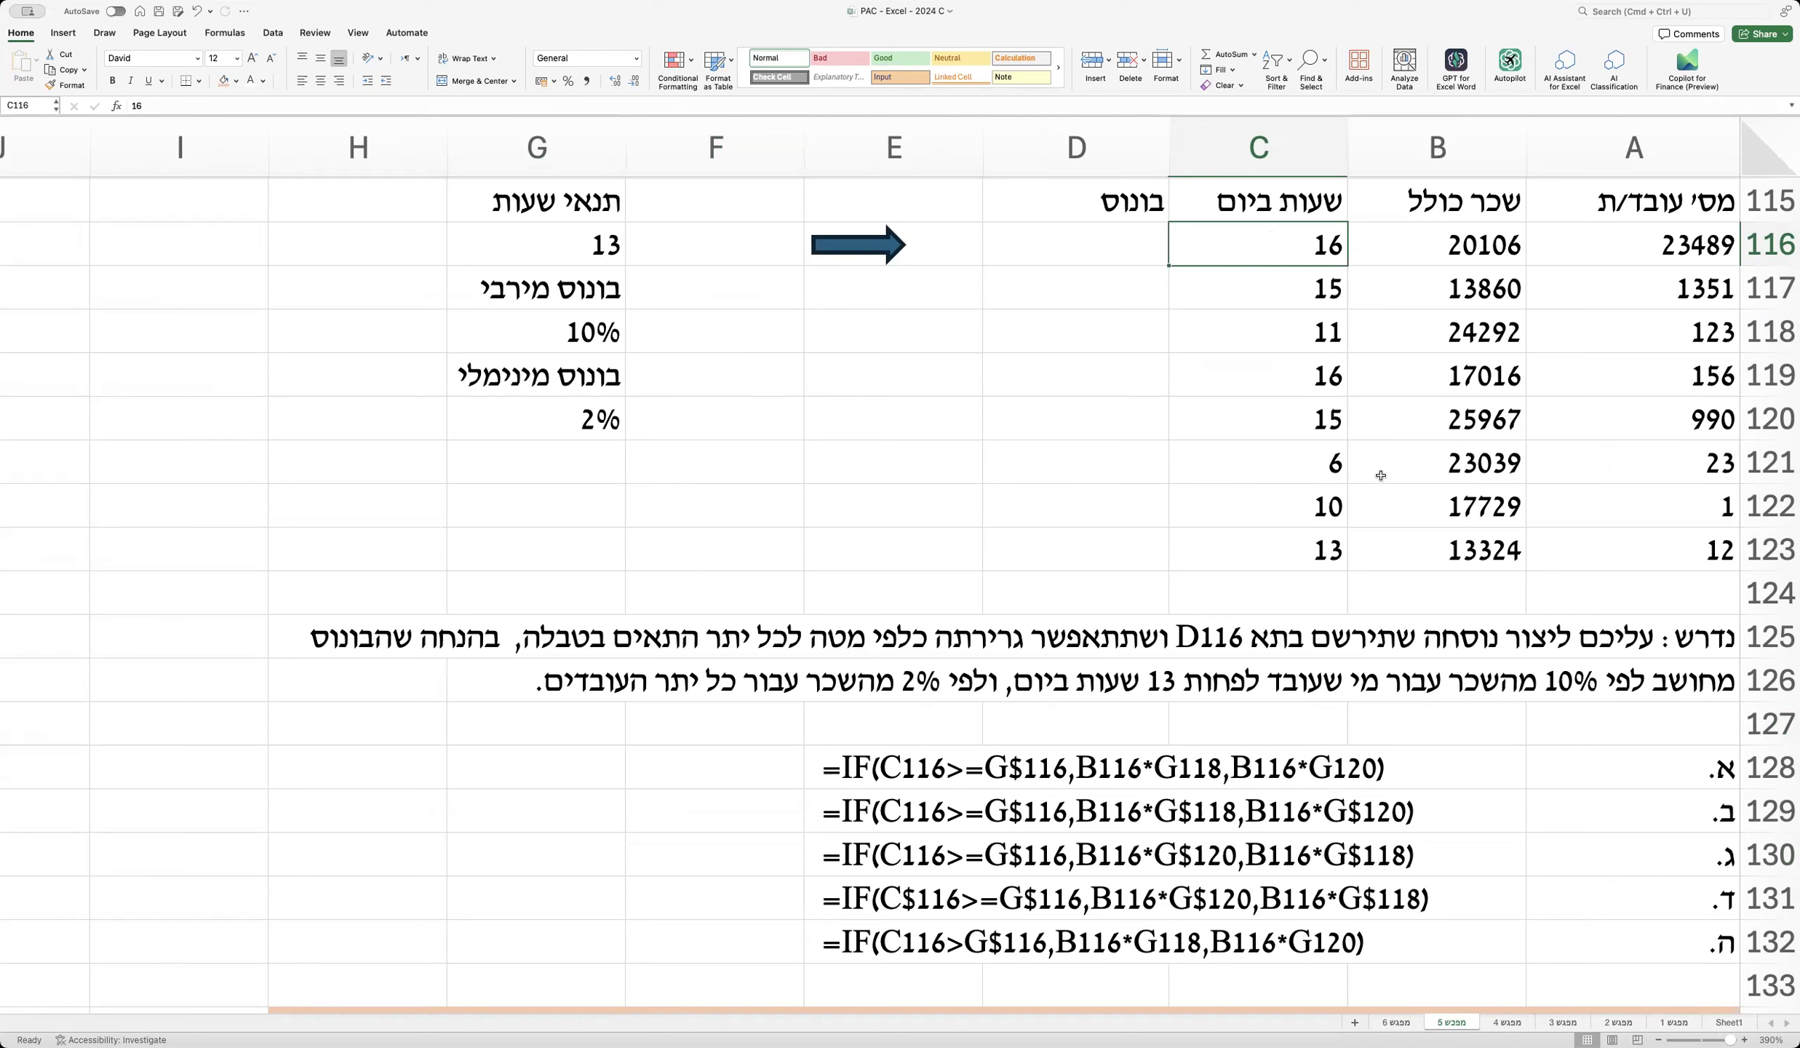
pyautogui.click(1415, 676)
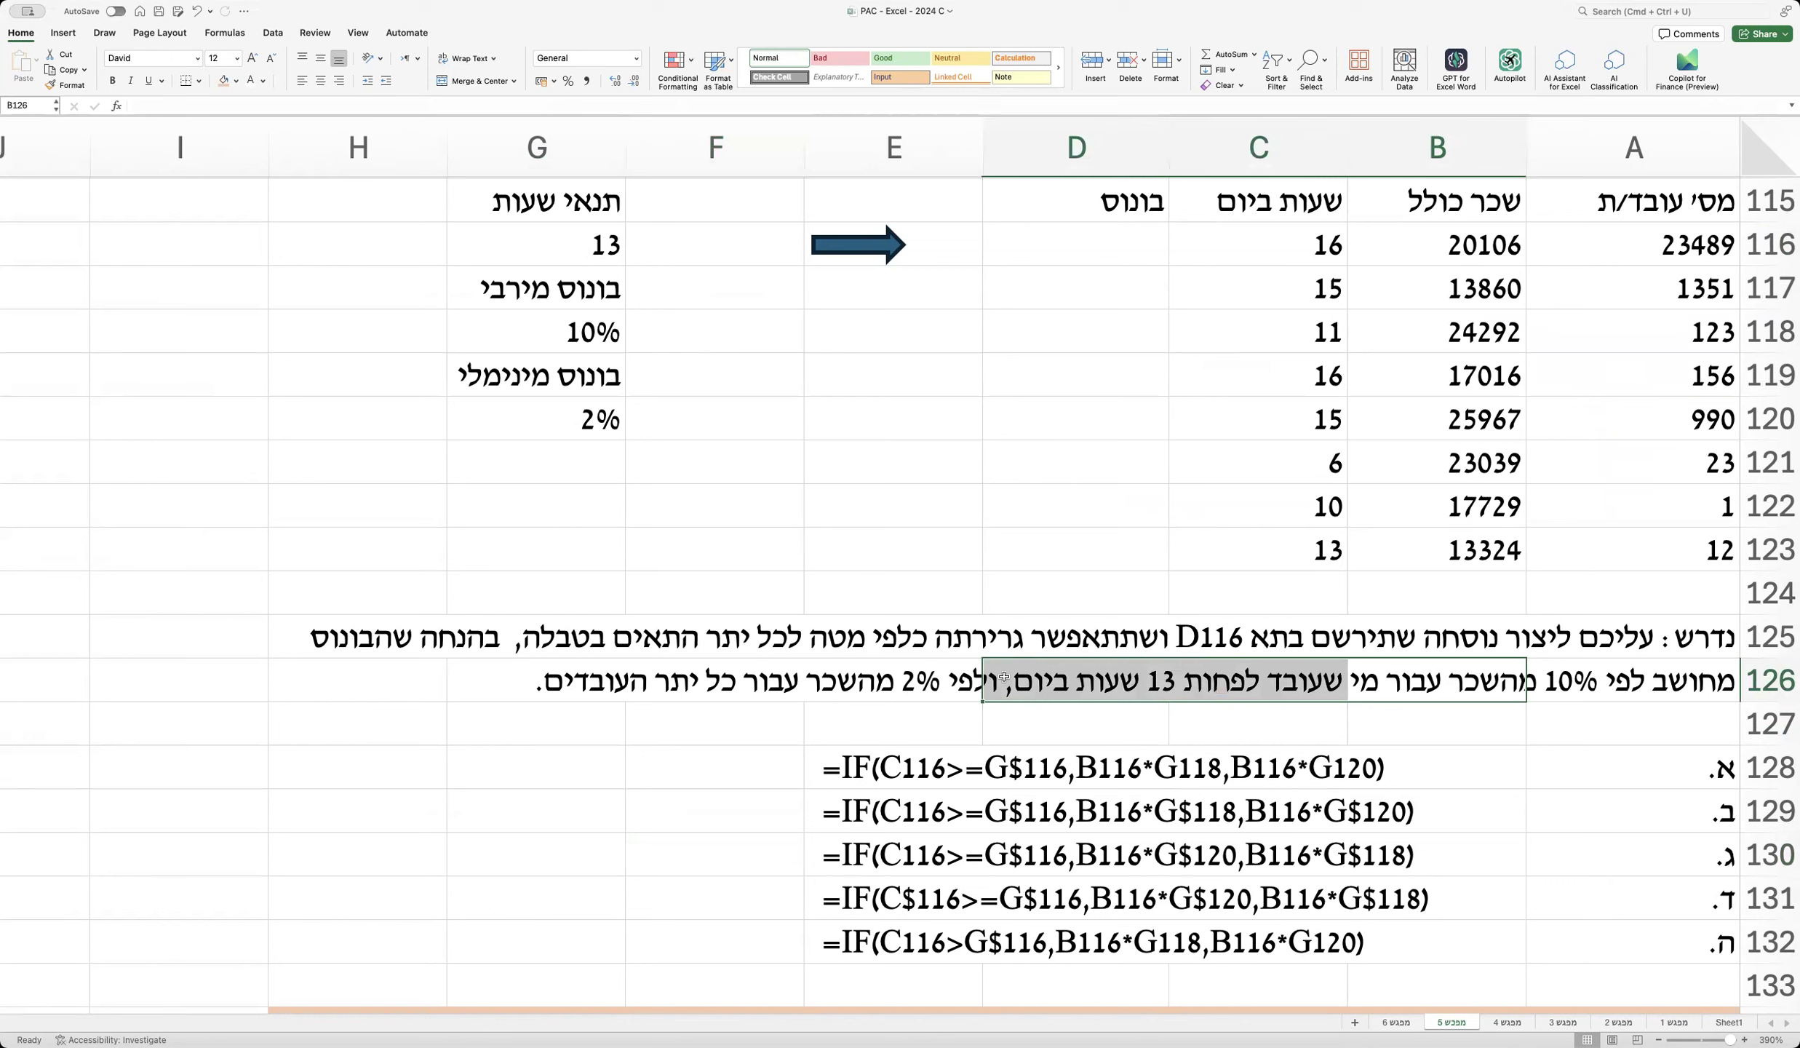
pyautogui.click(1140, 241)
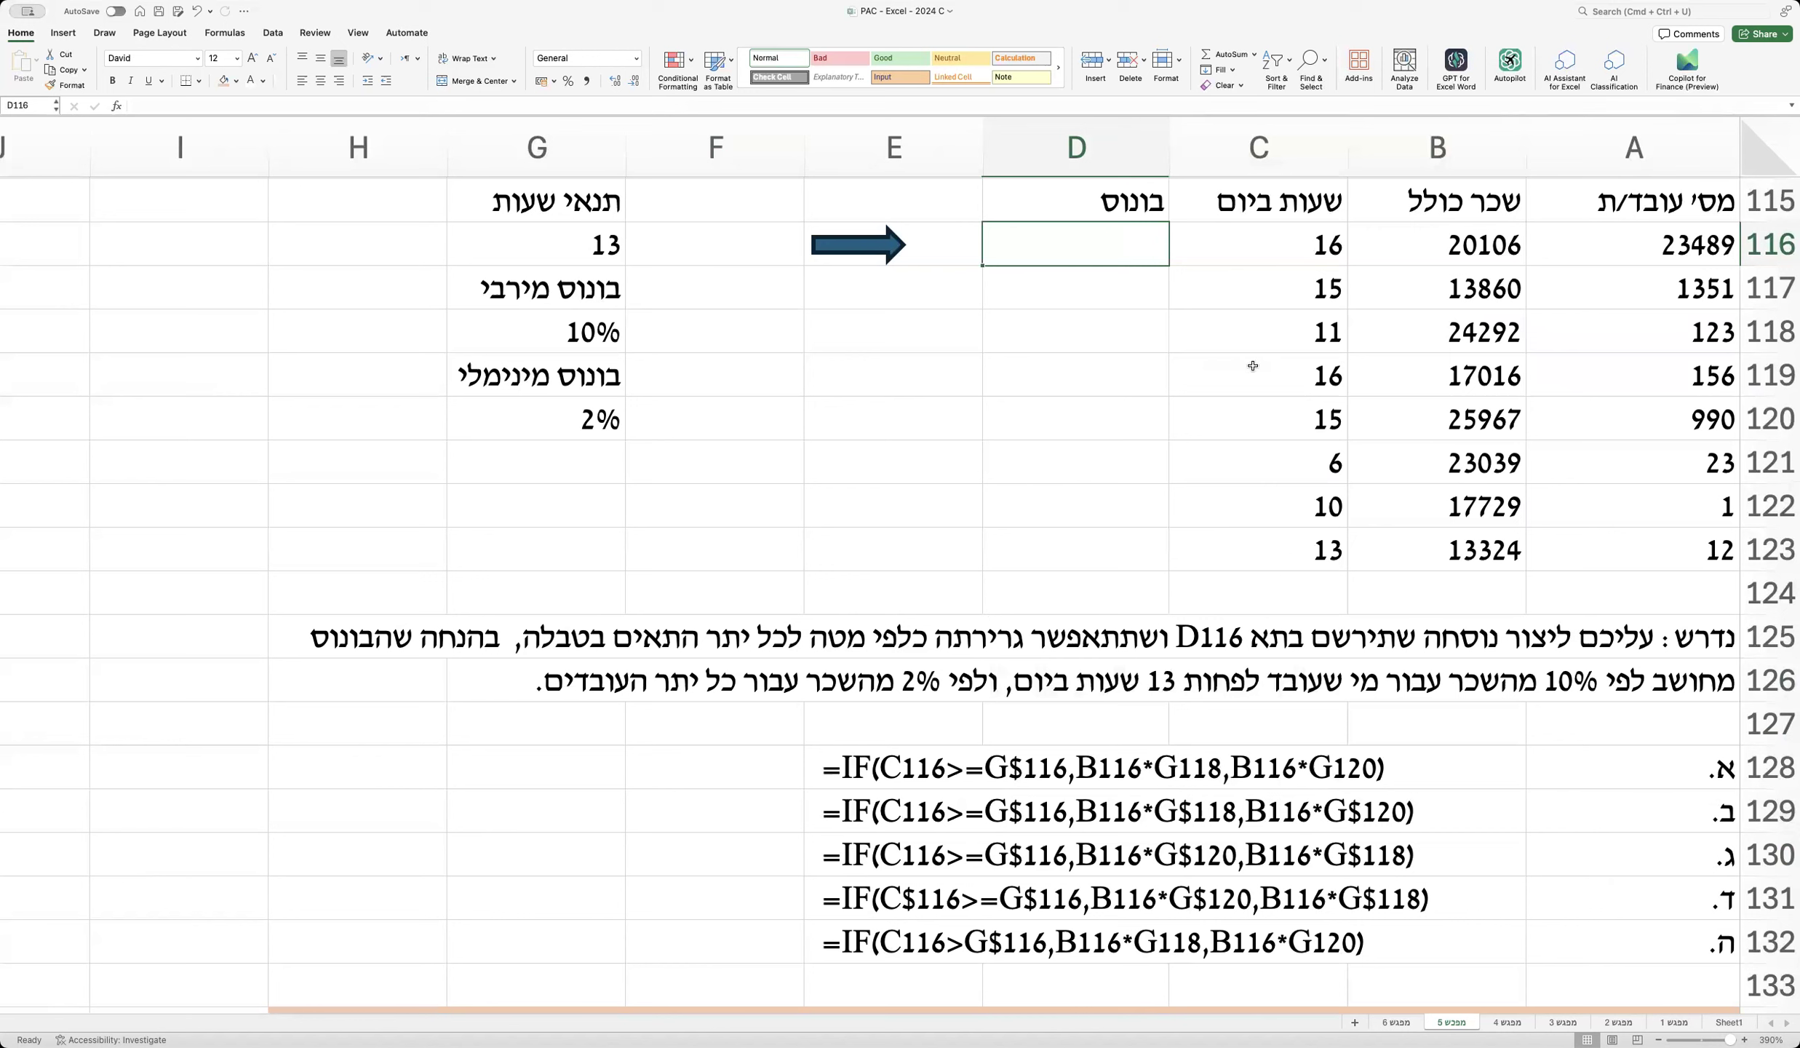
pyautogui.click(1287, 238)
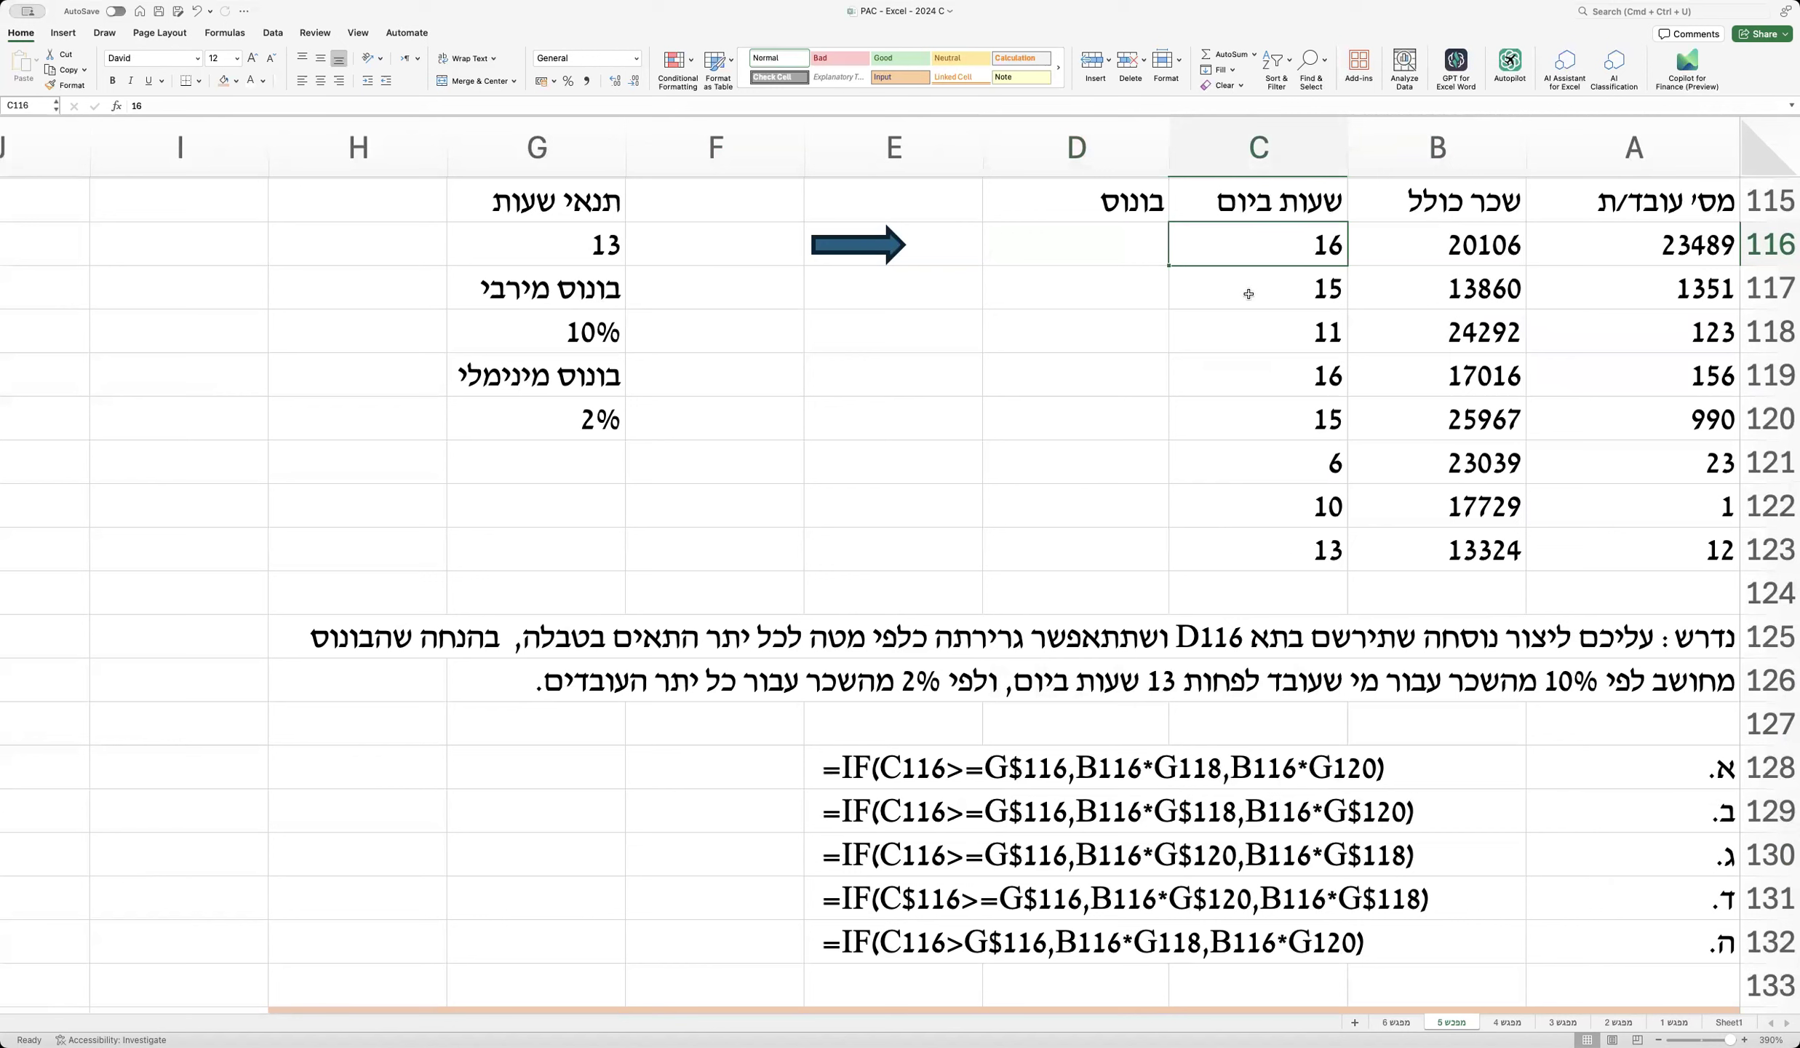
# Step: Check the >= comparison in the first option, E128, against the requirement in row 126 and the helper values in G115:G120
pyautogui.doubleClick(876, 769)
pyautogui.moveTo(943, 768); pyautogui.dragTo(984, 767)
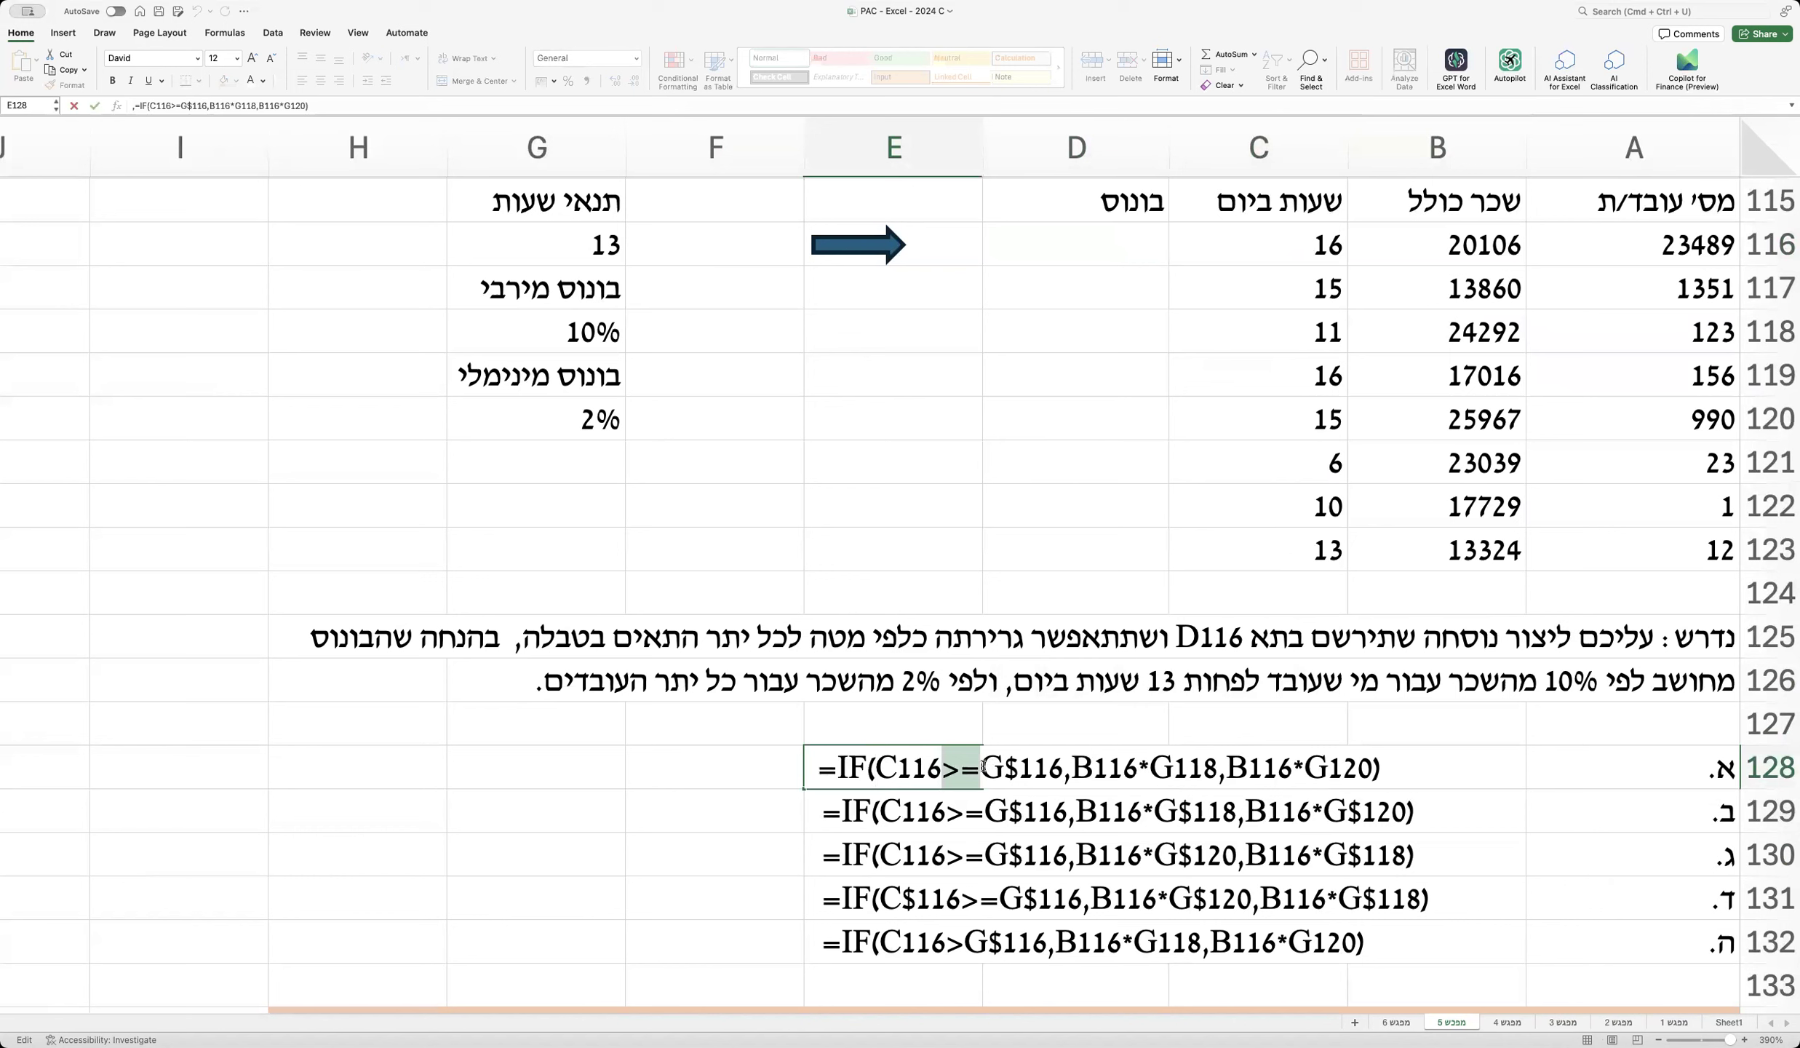
pyautogui.press('Escape')
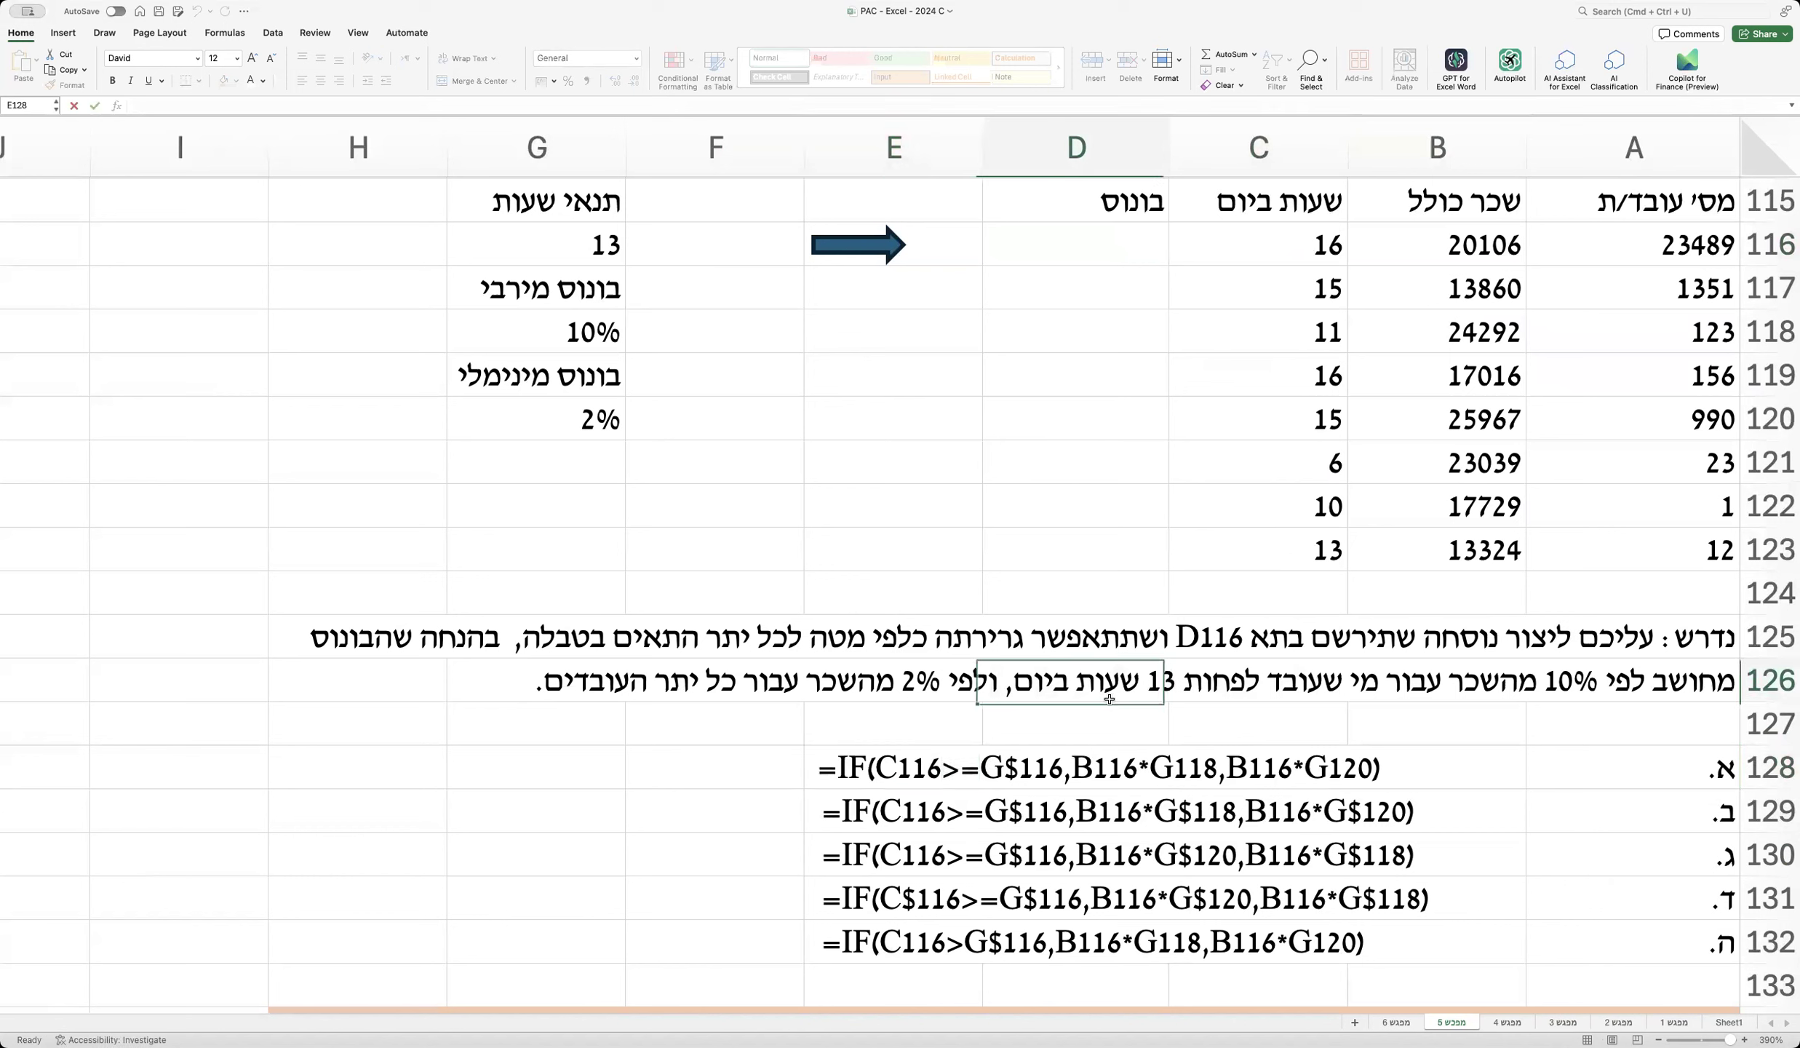
pyautogui.click(1109, 697)
pyautogui.moveTo(597, 211); pyautogui.dragTo(567, 462)
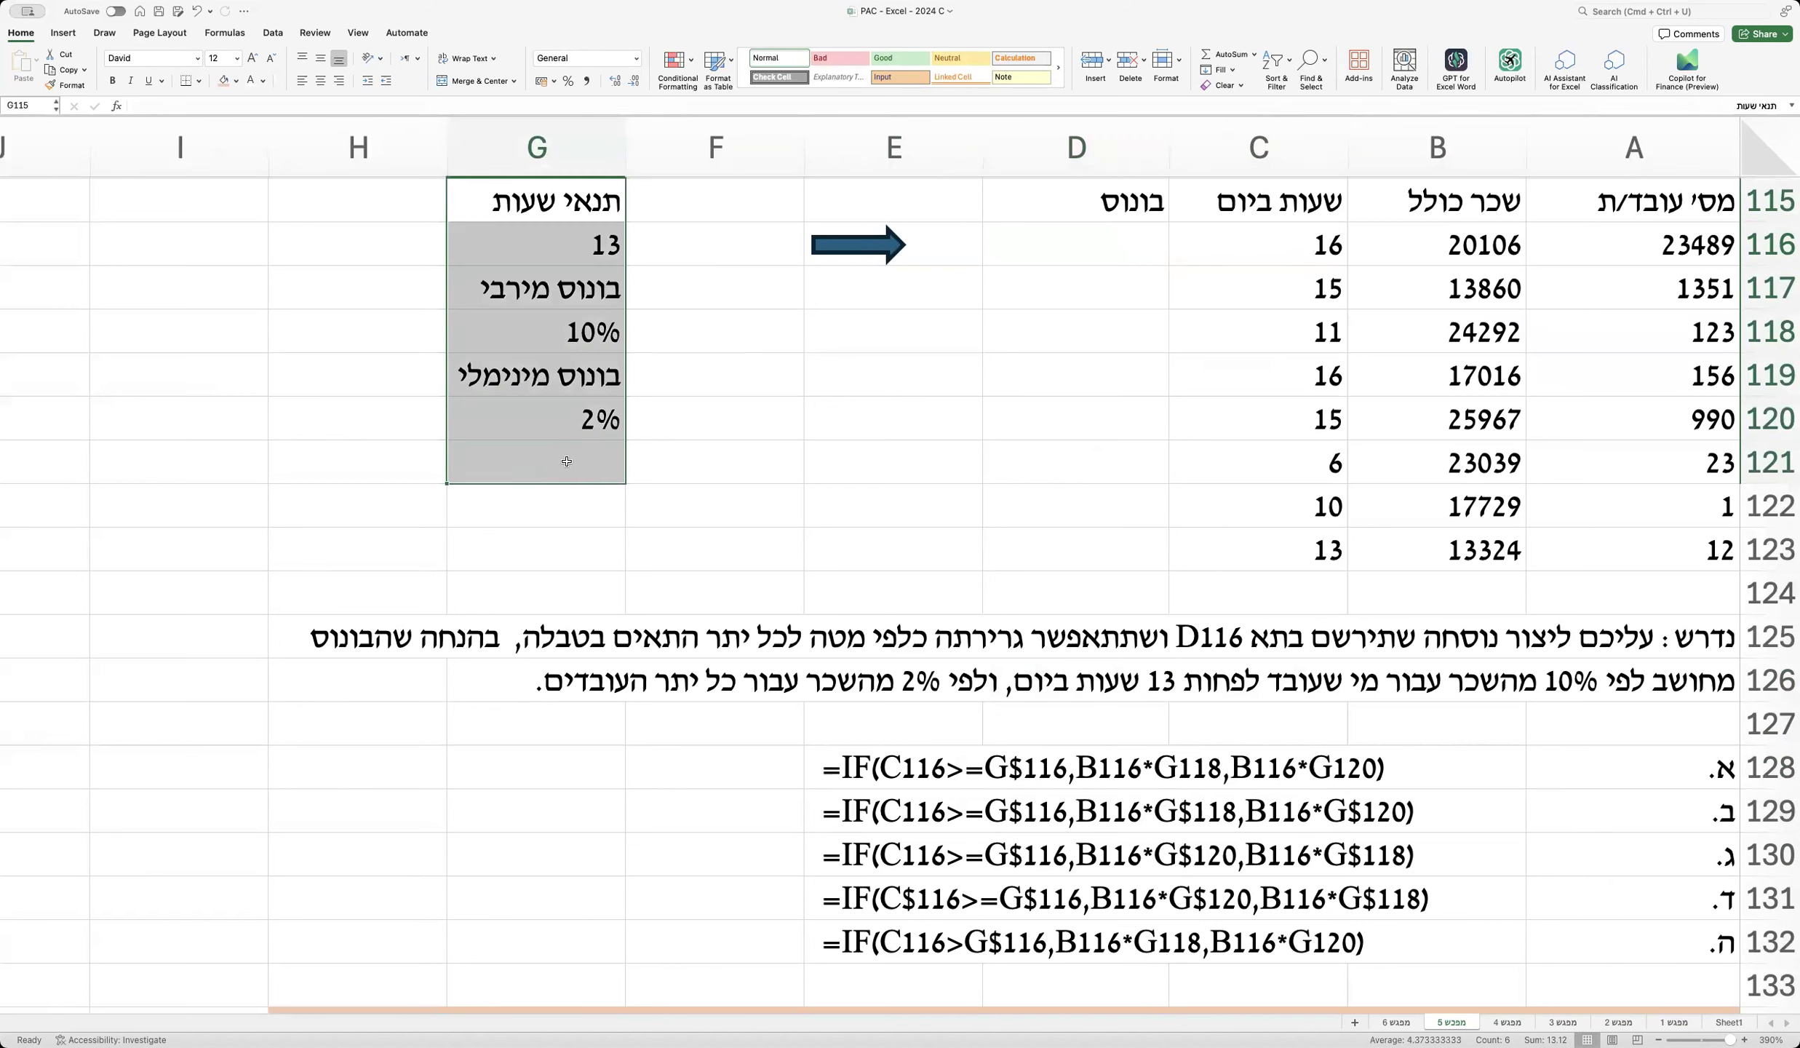
# Step: Try replacing G$116 with 13 in the first option's formula in E128, and undo the replacement
pyautogui.doubleClick(877, 775)
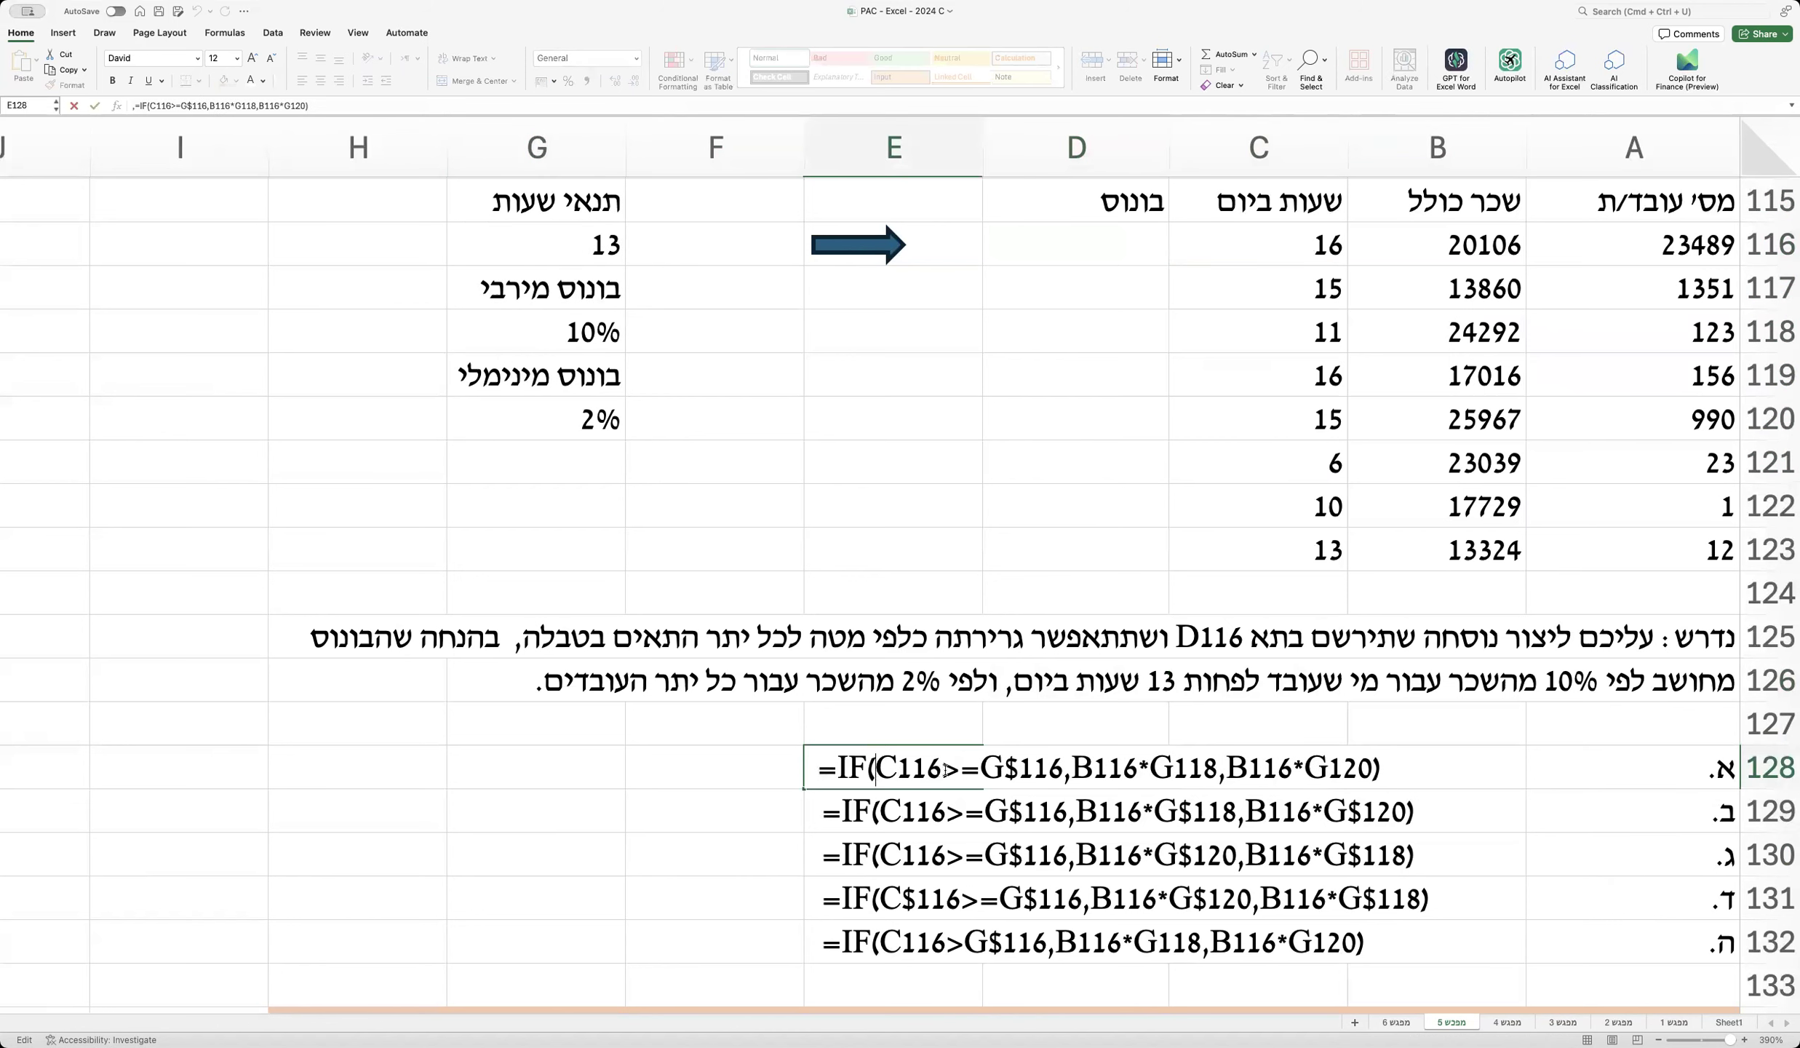
pyautogui.moveTo(981, 770); pyautogui.dragTo(1059, 775)
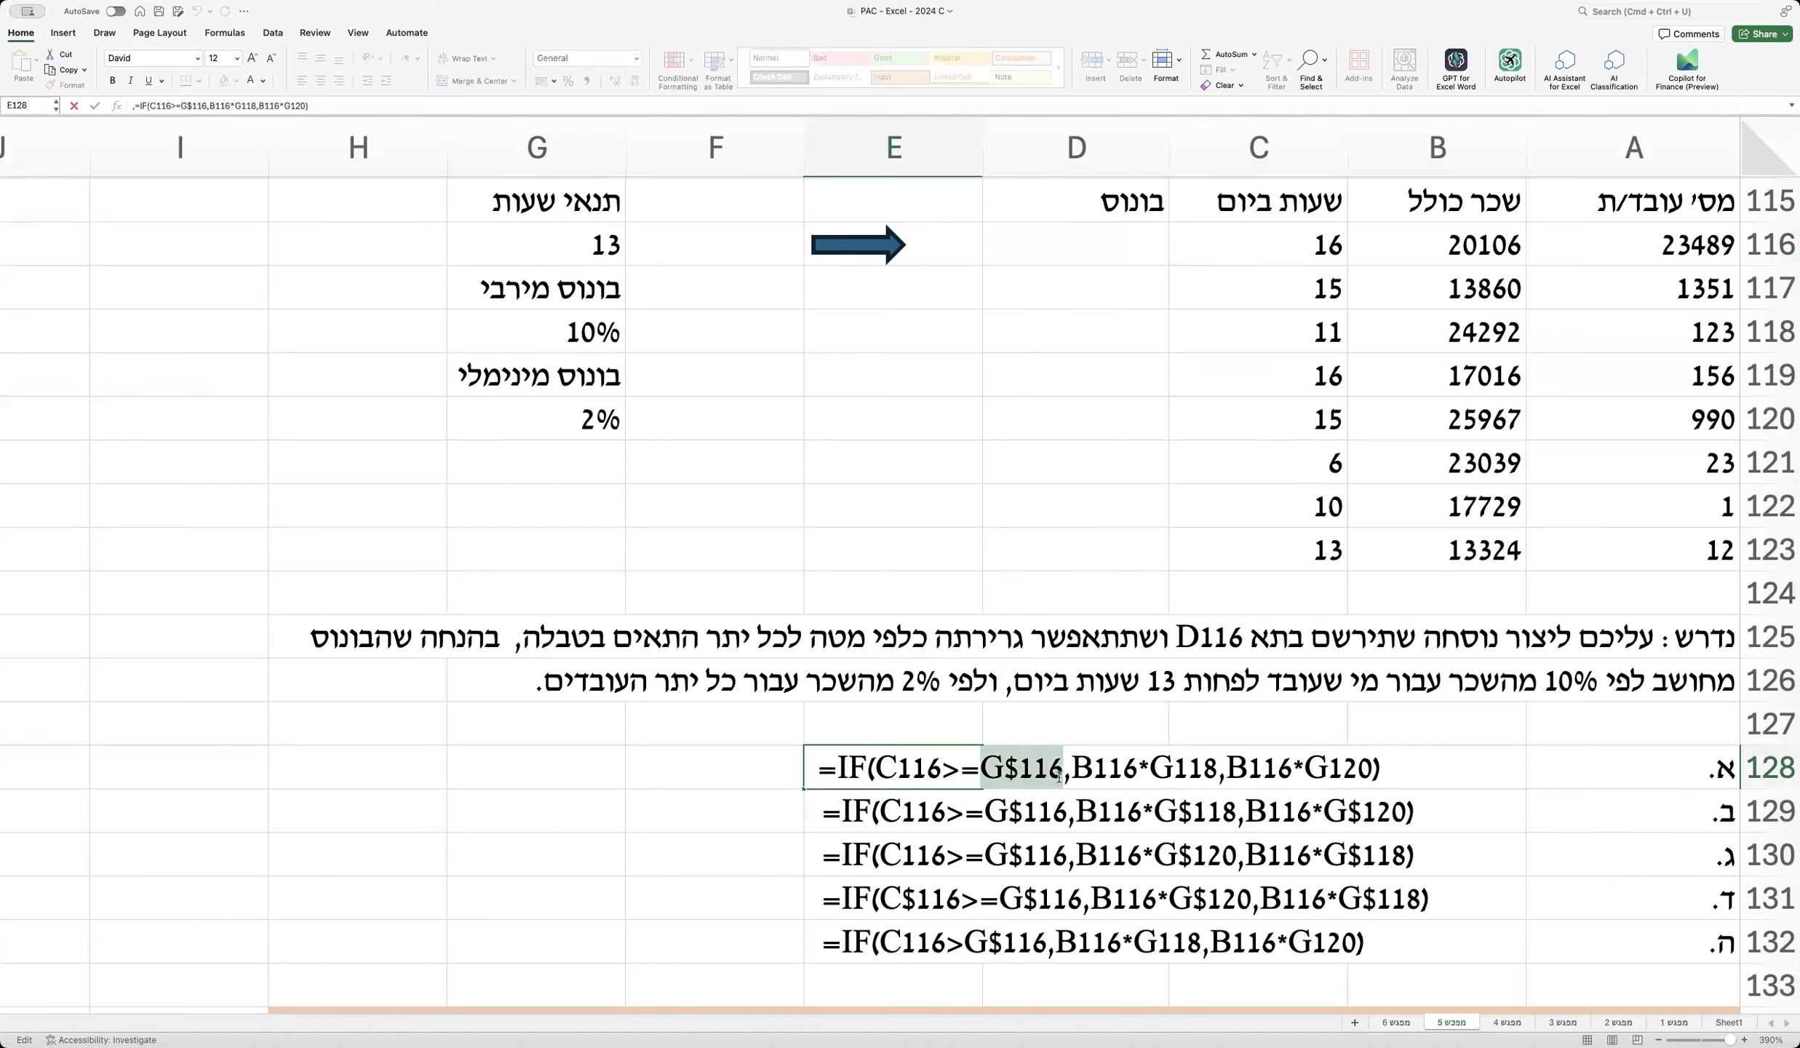
pyautogui.write('13')
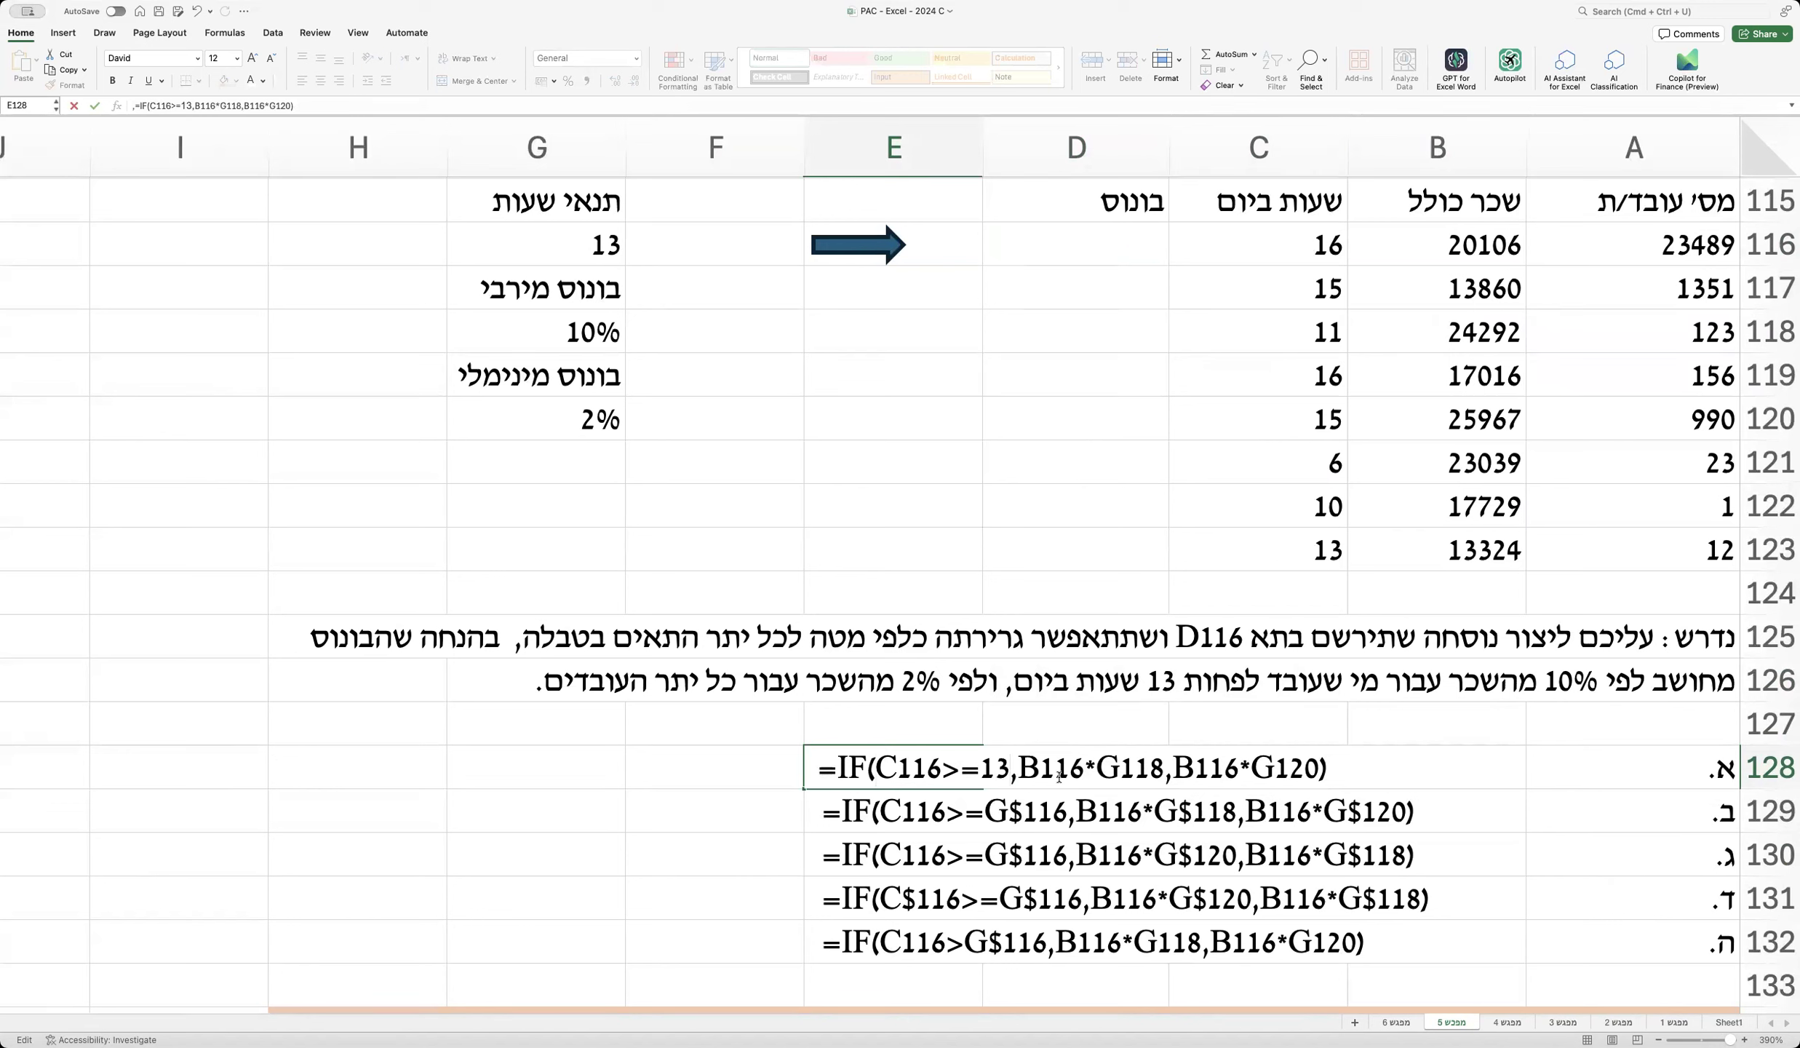
pyautogui.press('Return')
pyautogui.press('super+z')
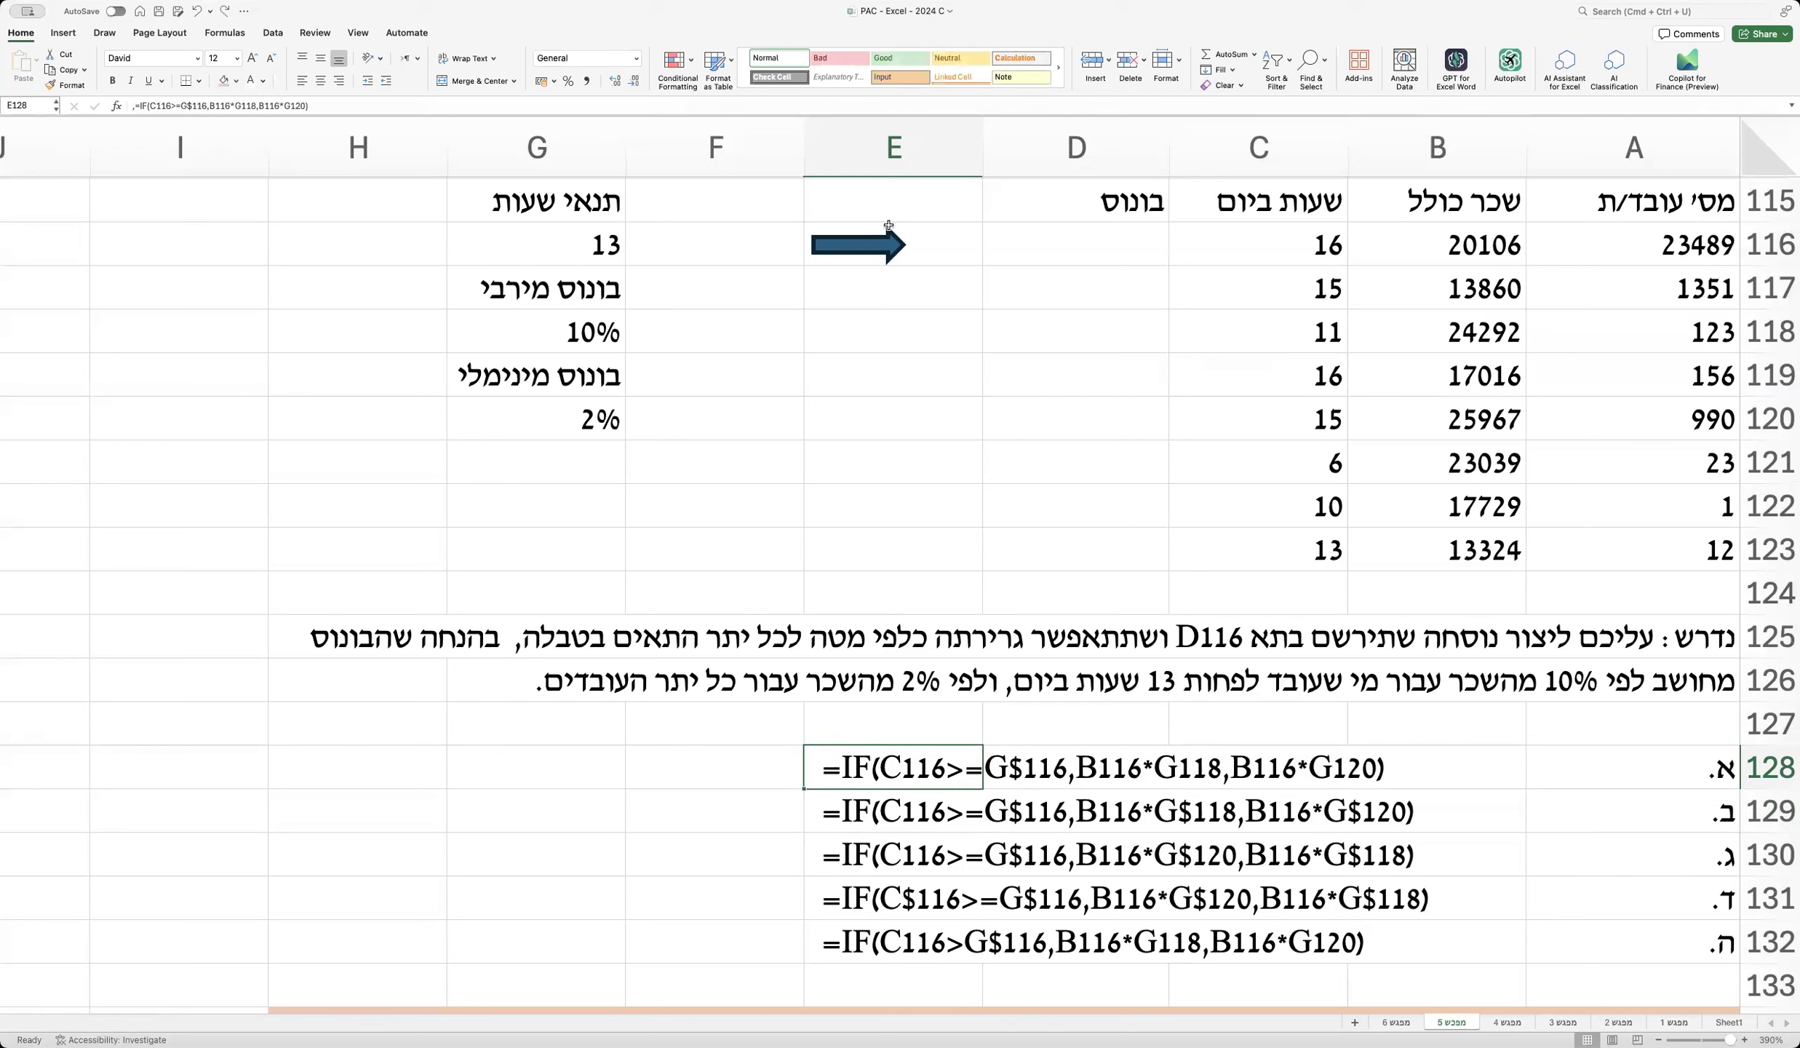
# Step: Examine the condition C116>=G$116 and its $ row lock in the first option's formula, E128
pyautogui.doubleClick(850, 766)
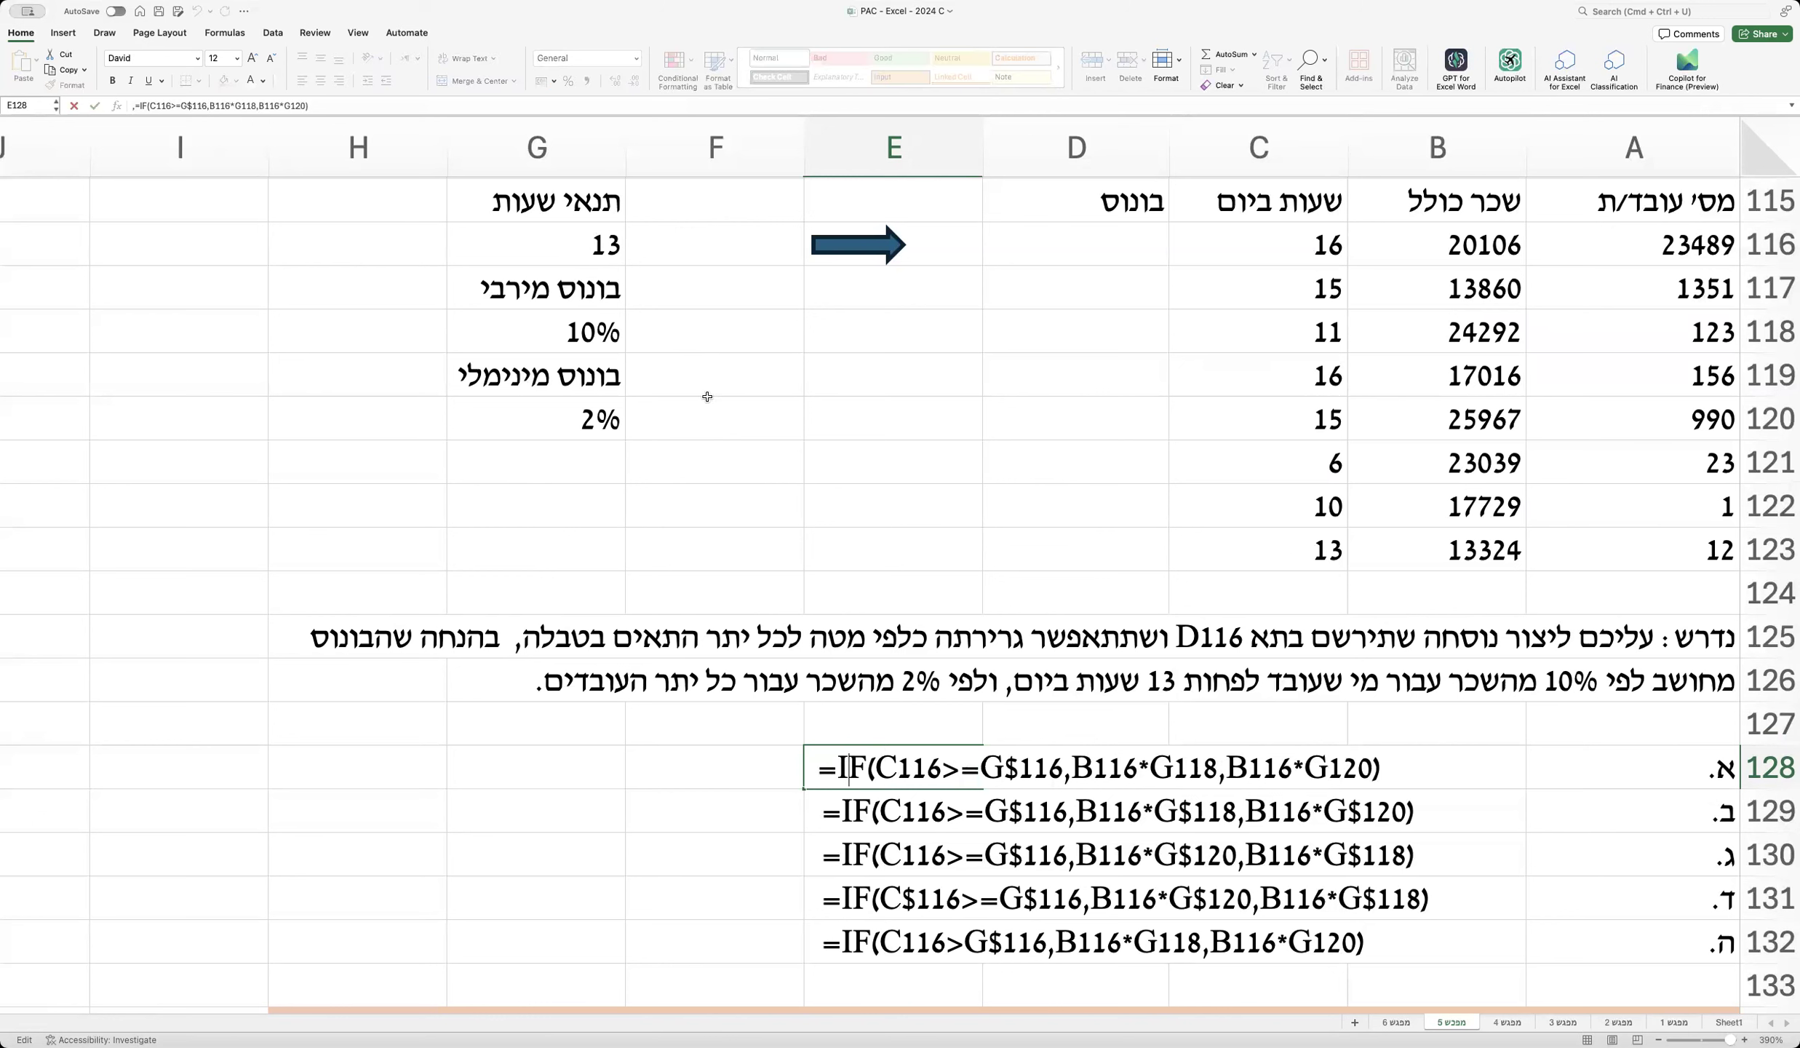
pyautogui.moveTo(874, 765); pyautogui.dragTo(1057, 767)
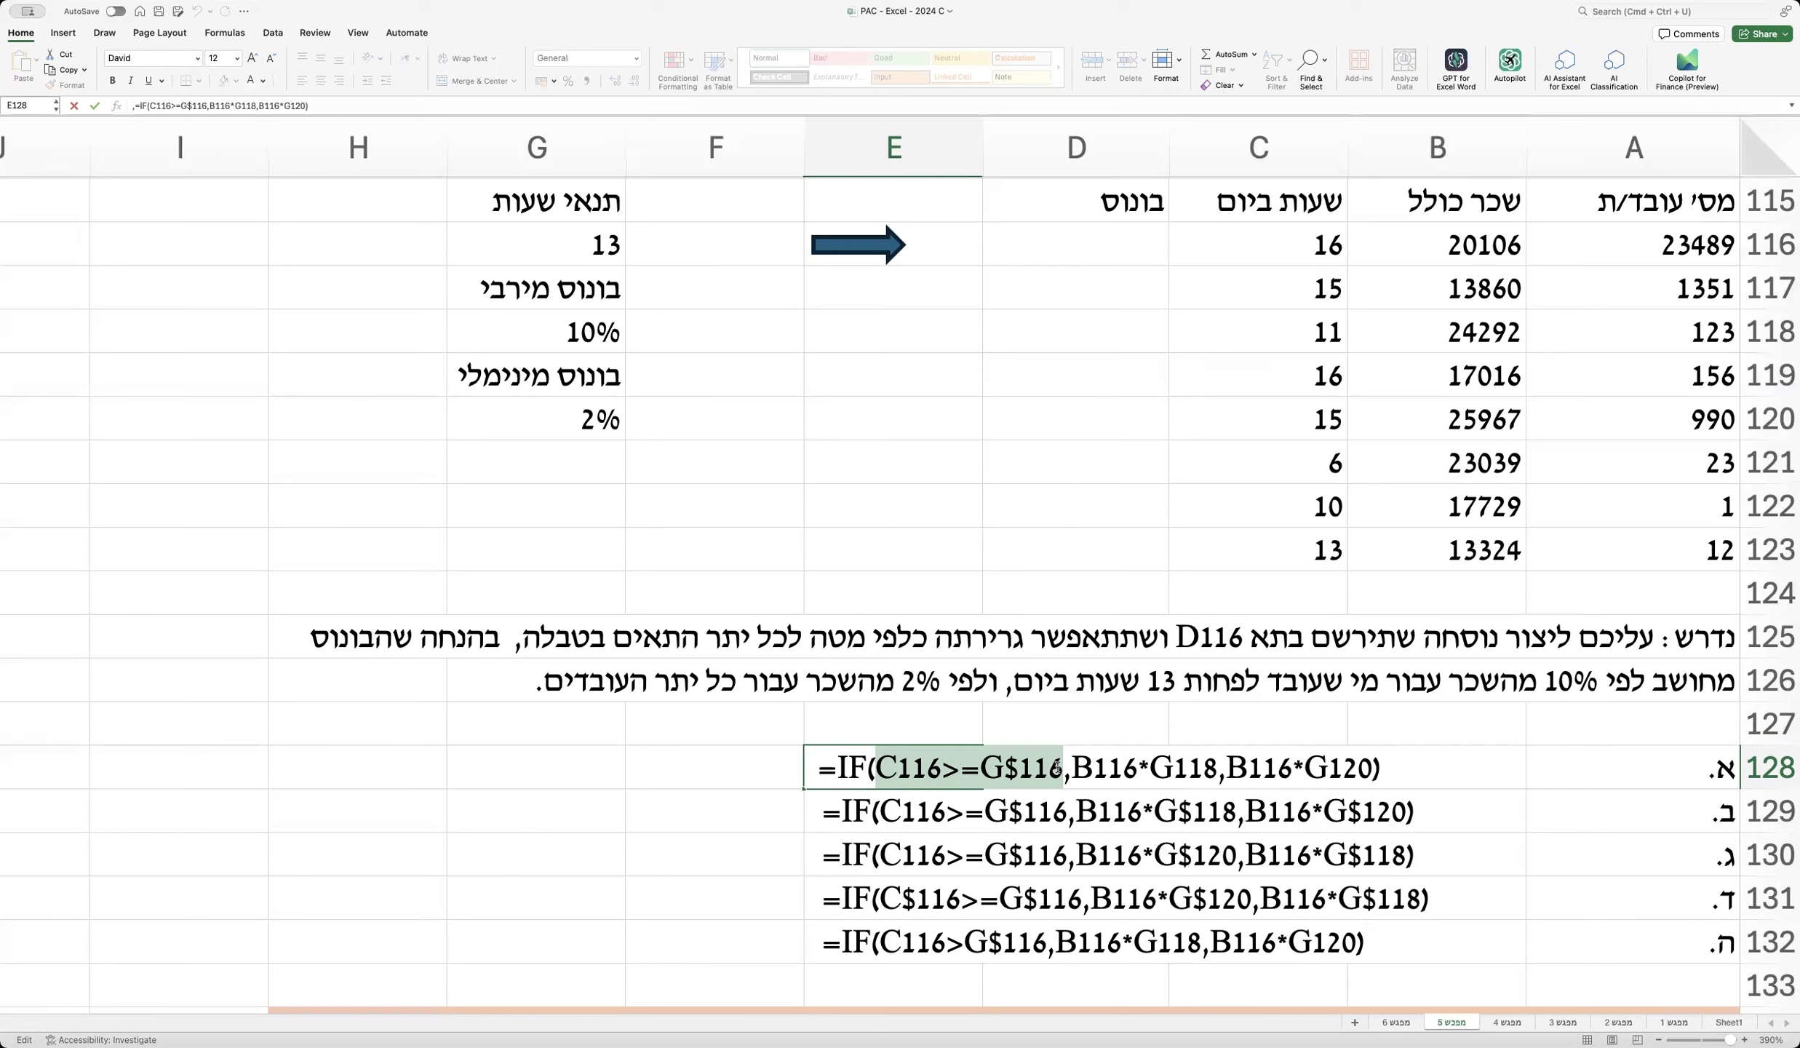
pyautogui.click(1001, 755)
pyautogui.doubleClick(1012, 761)
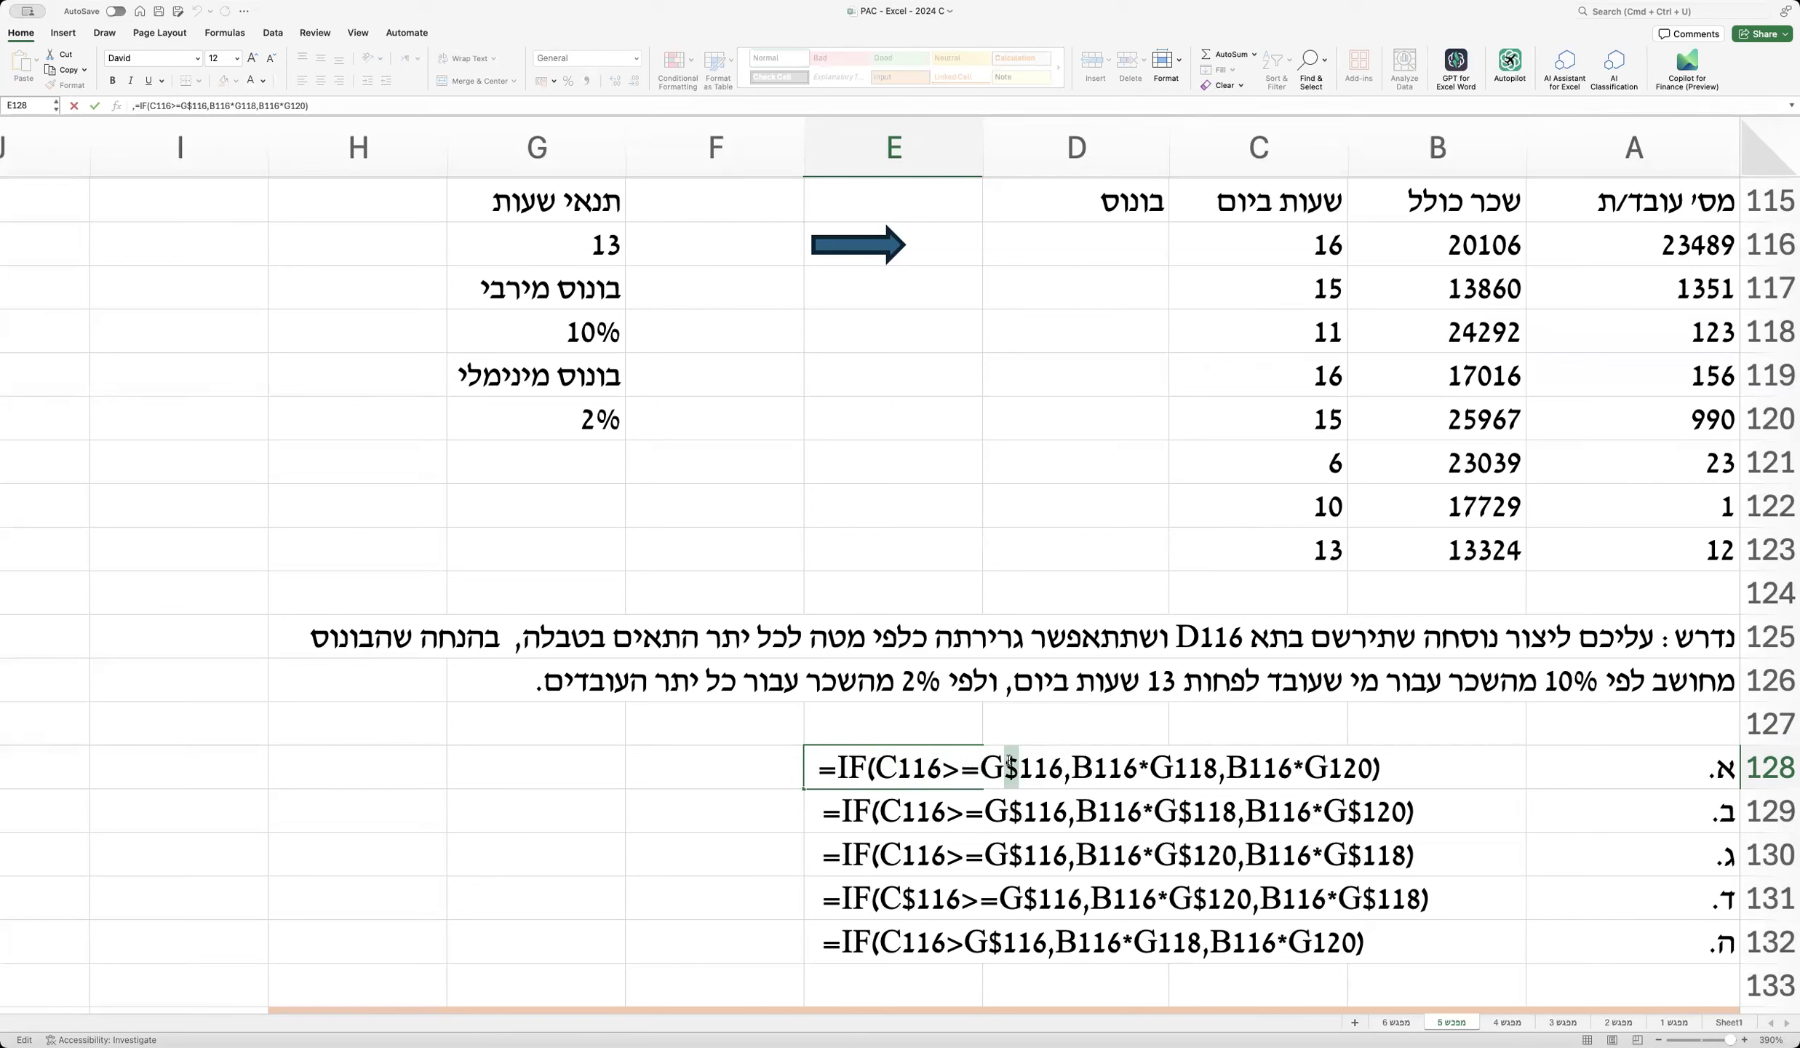
pyautogui.moveTo(1063, 767); pyautogui.dragTo(881, 776)
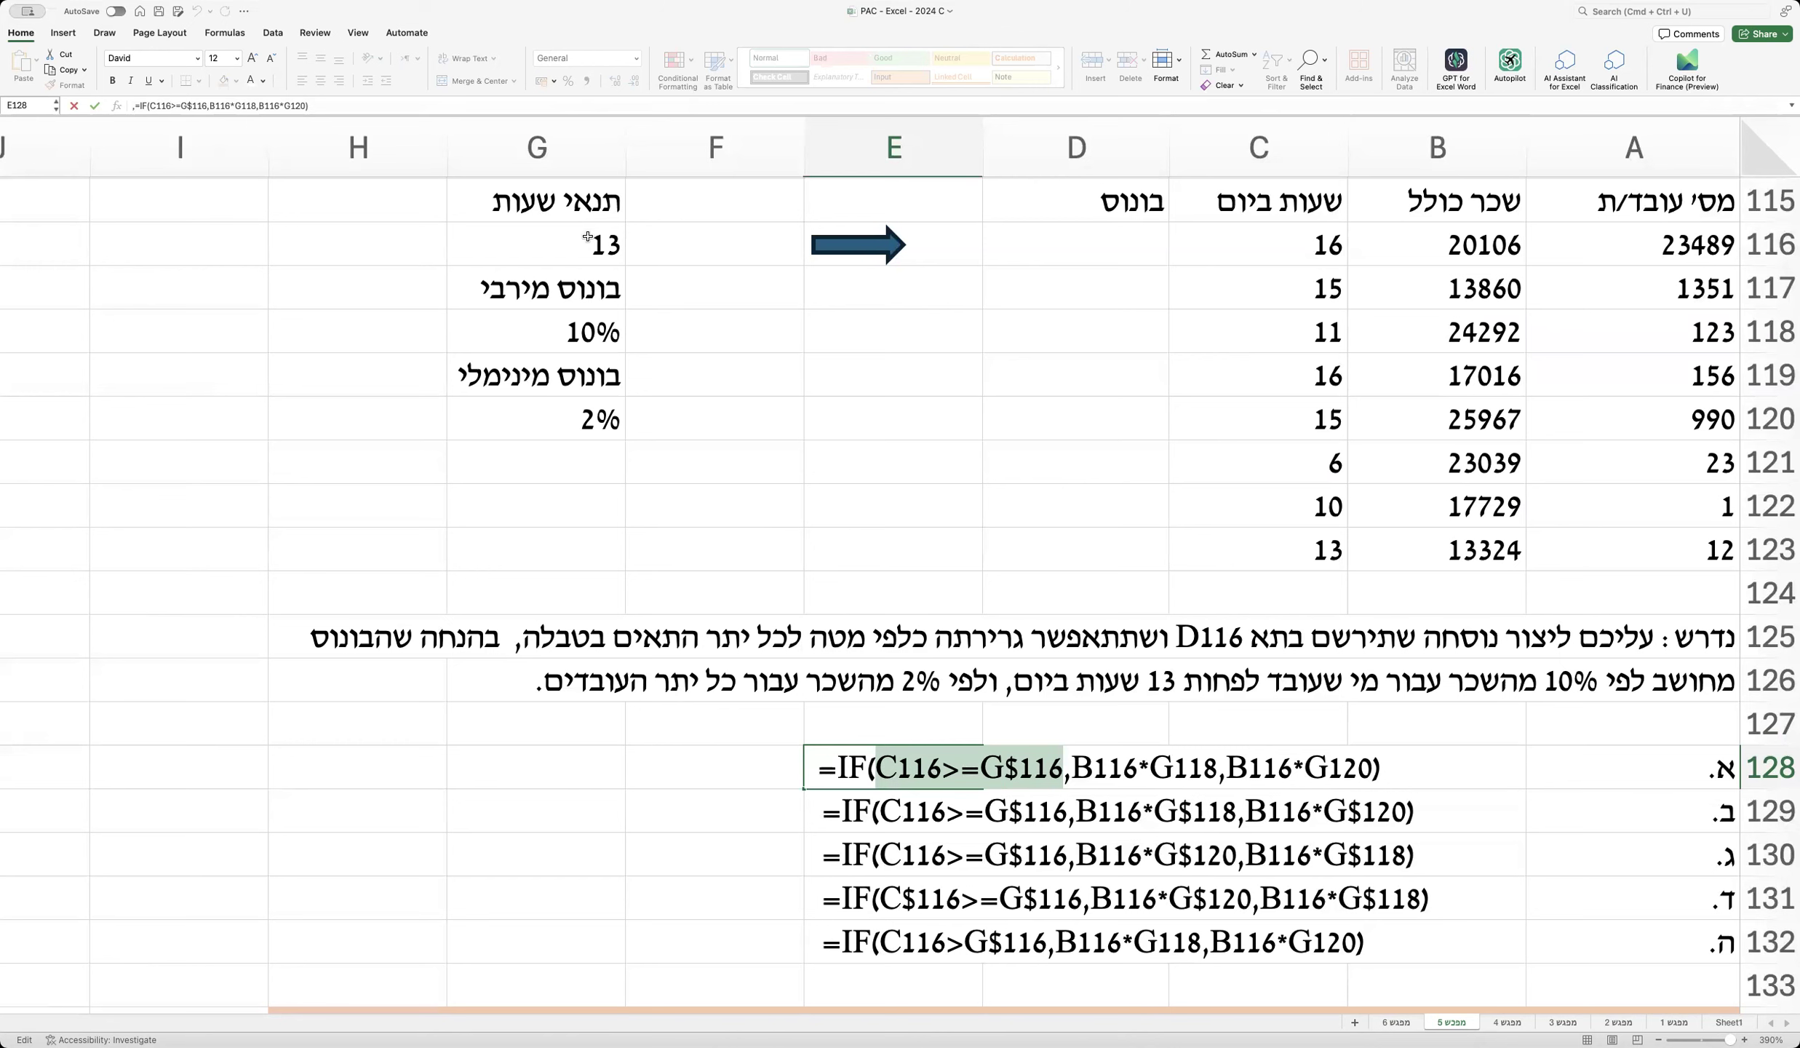
pyautogui.press('Escape')
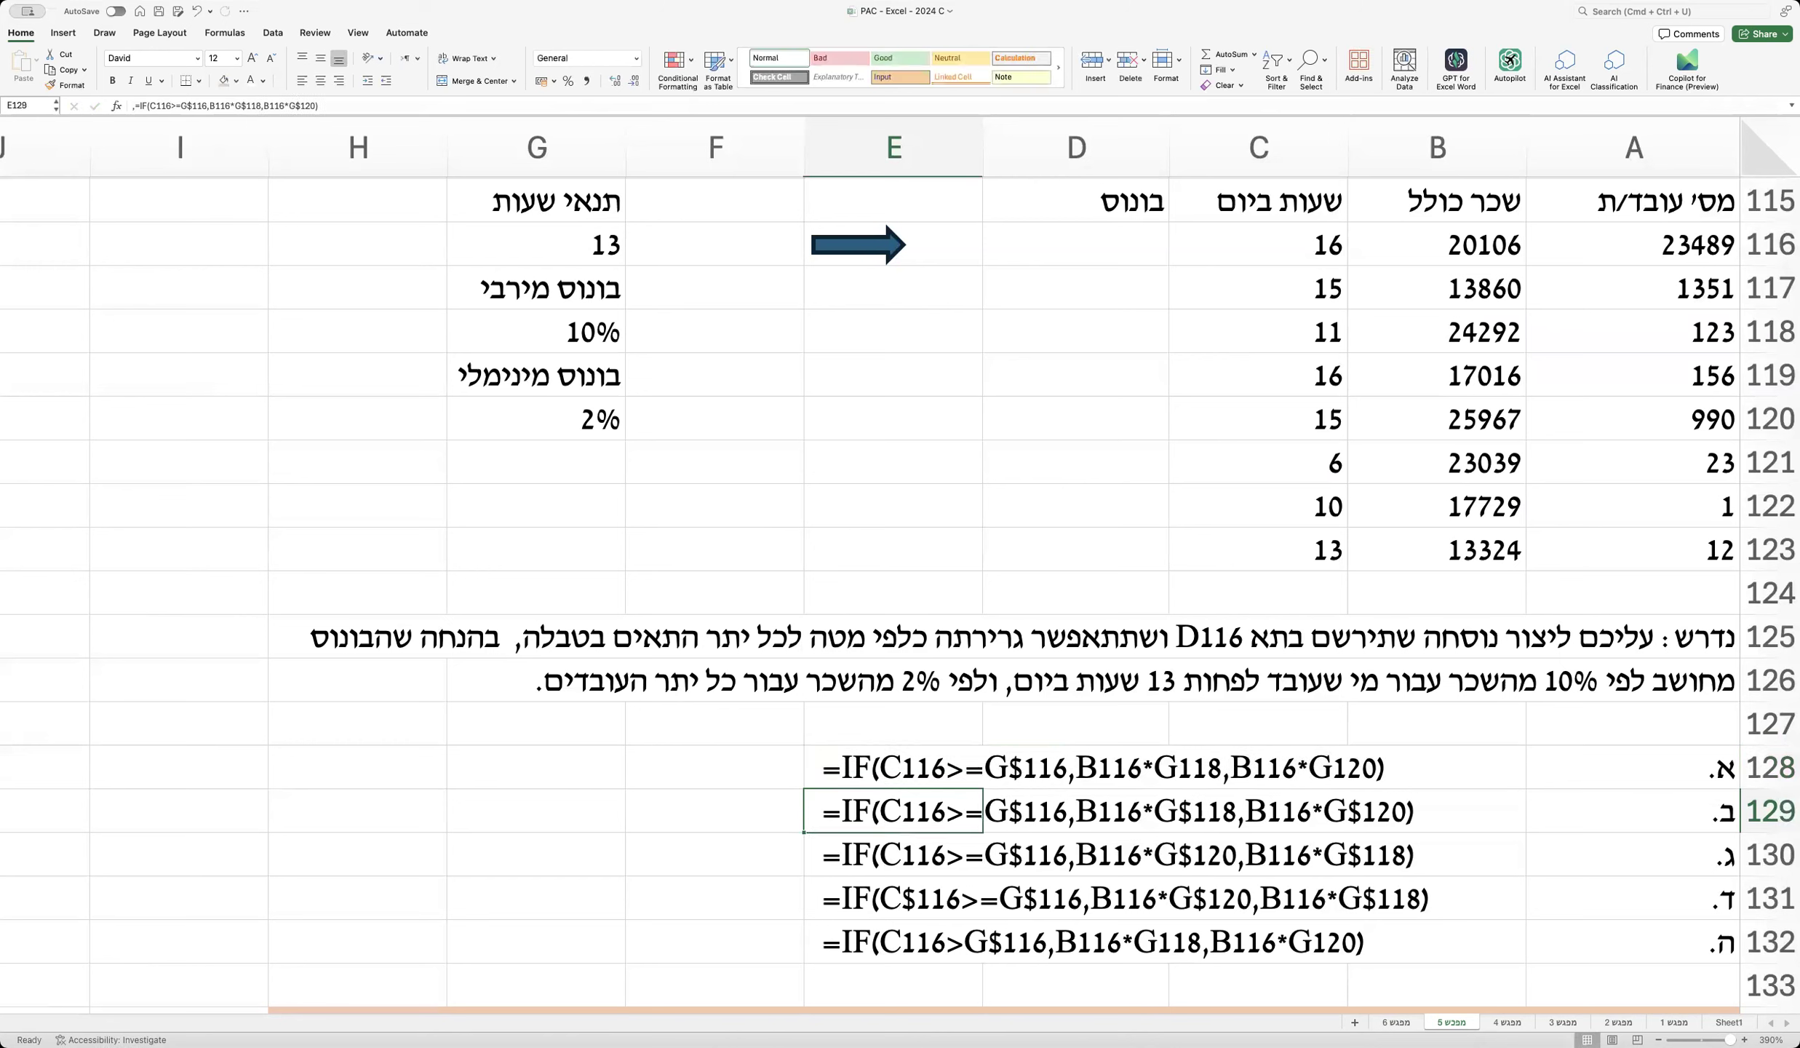
# Step: Compare the bonus range D116:D123 and the copy-down requirement in row 125 with the condition C116>=G$116 in E128
pyautogui.moveTo(1137, 255); pyautogui.dragTo(1136, 567)
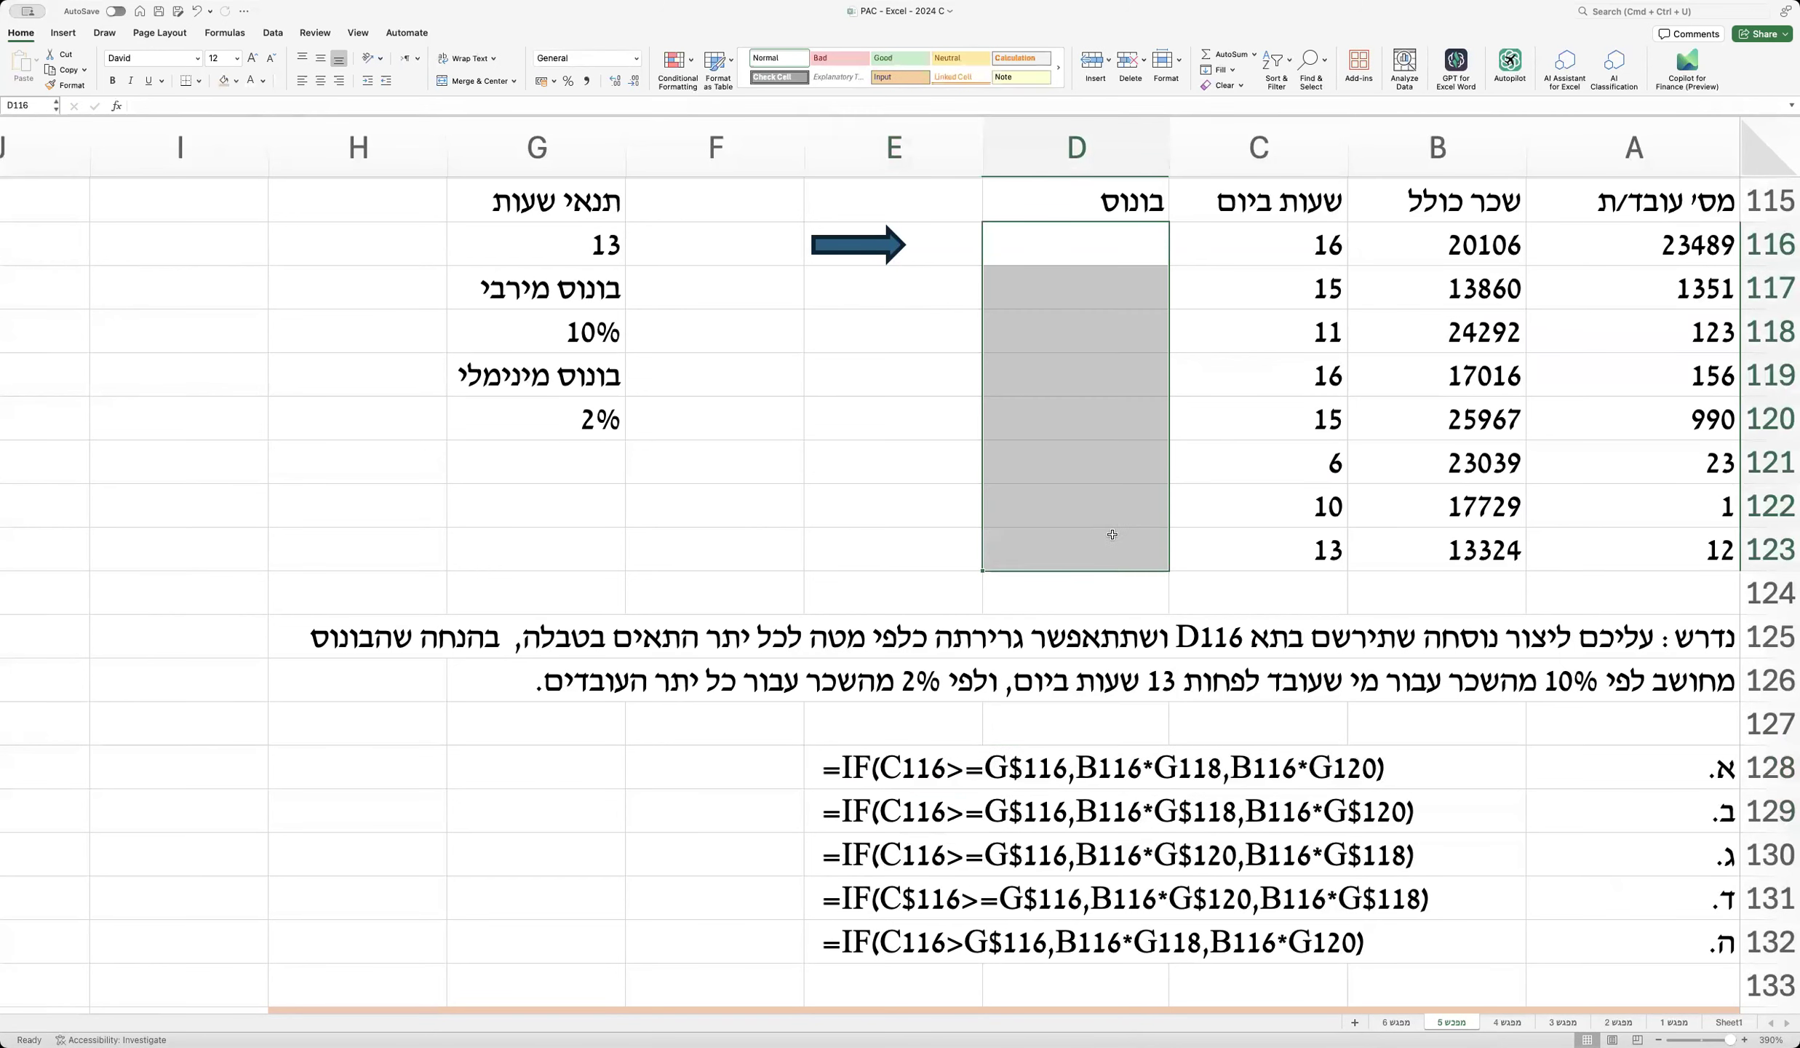
pyautogui.moveTo(1133, 653); pyautogui.dragTo(817, 633)
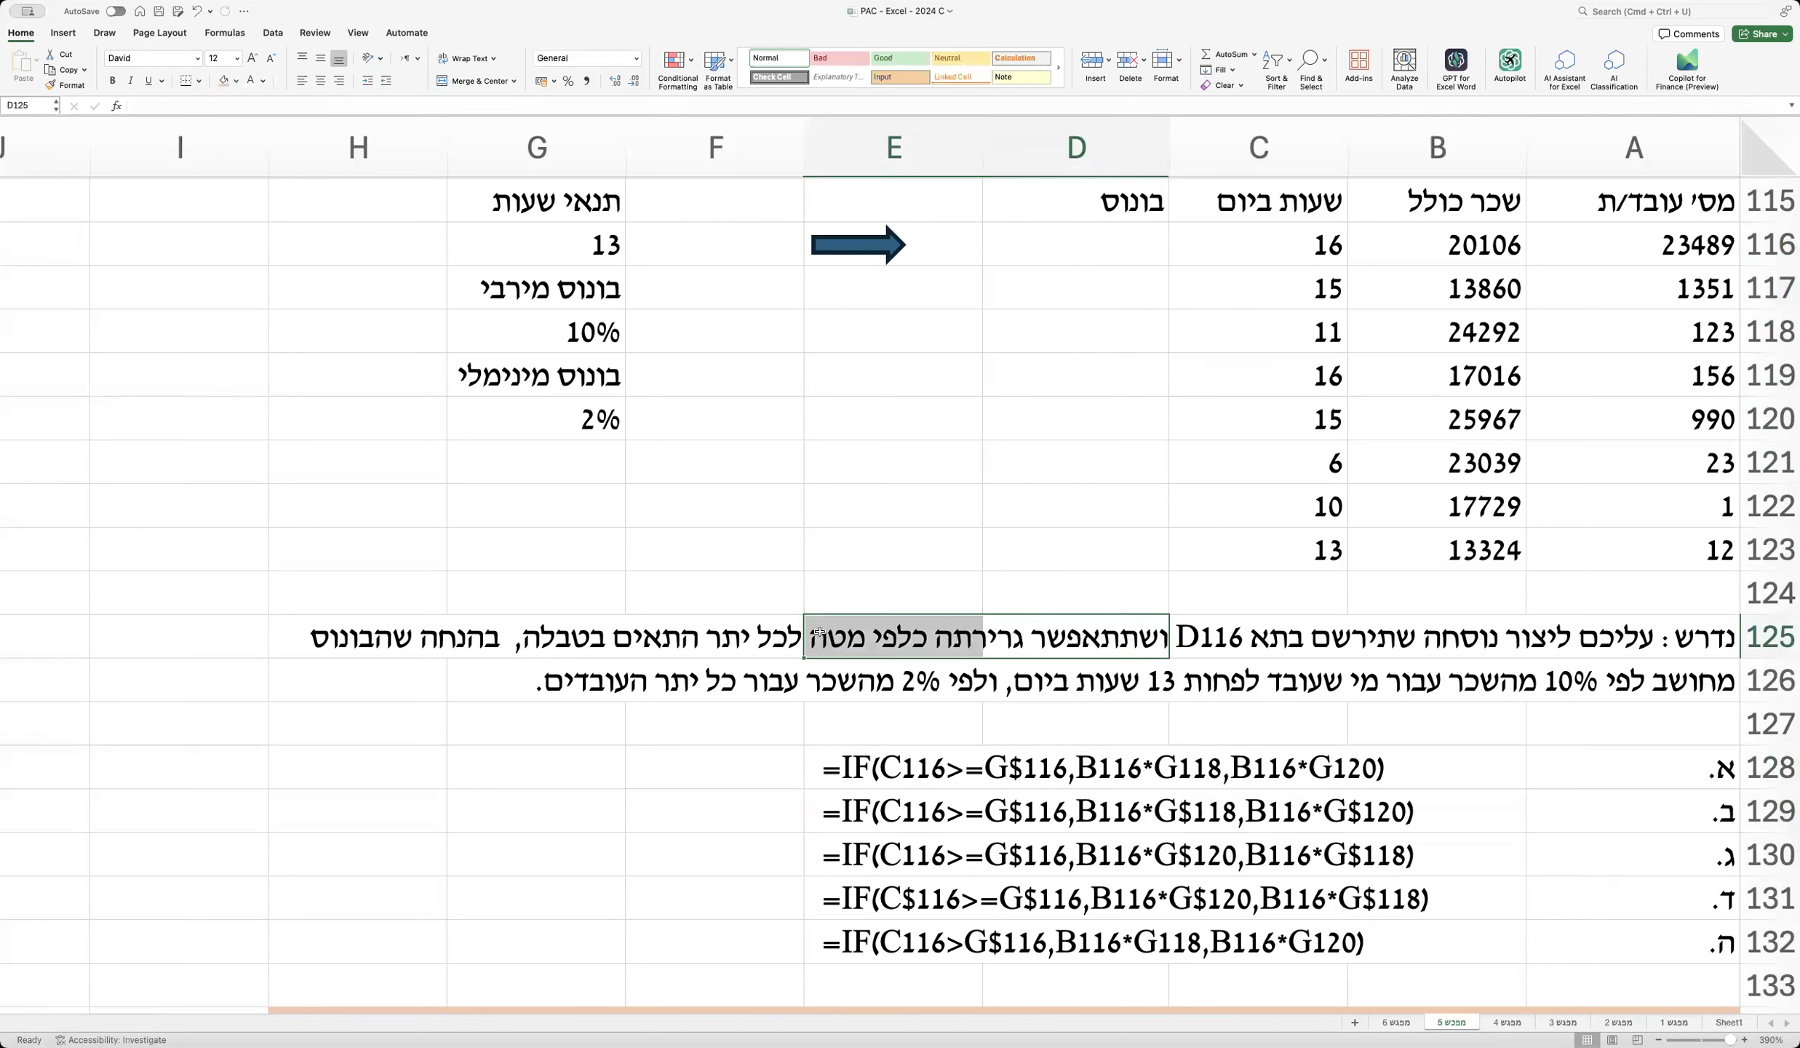
pyautogui.click(1130, 248)
pyautogui.moveTo(1130, 247); pyautogui.dragTo(1113, 555)
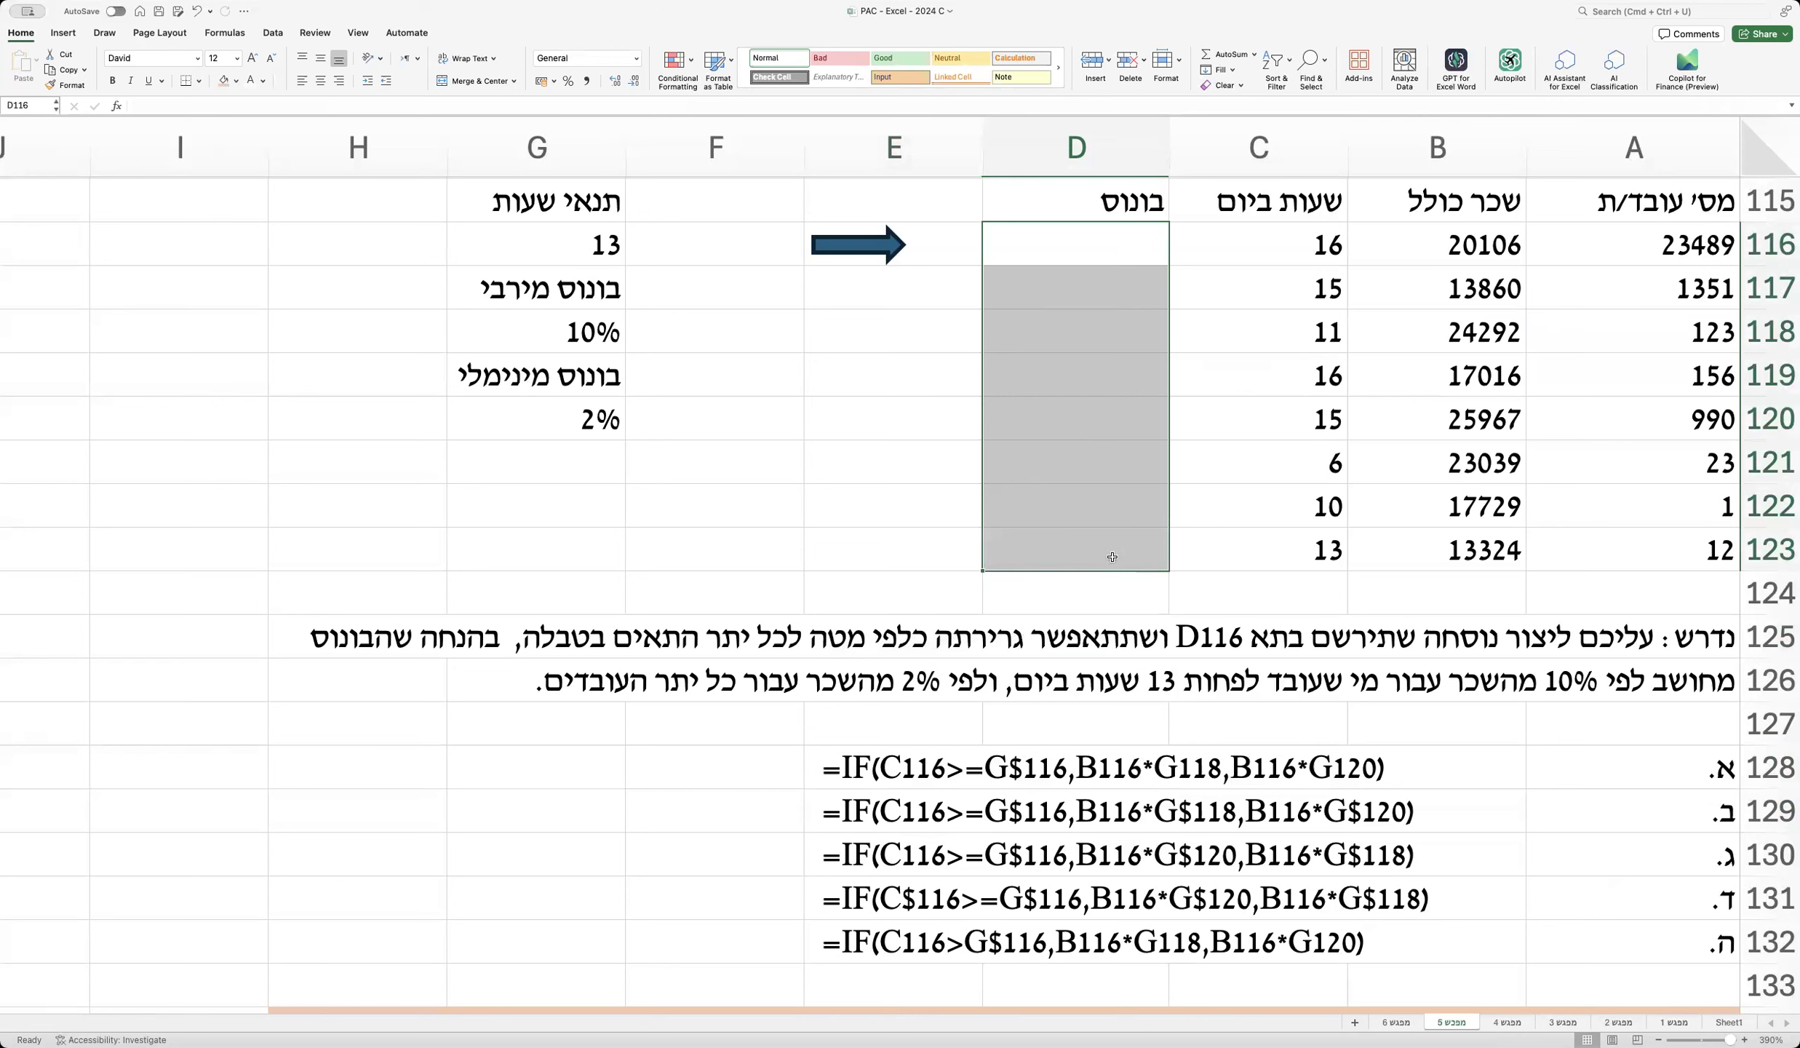
pyautogui.doubleClick(895, 762)
pyautogui.moveTo(877, 764); pyautogui.dragTo(1057, 765)
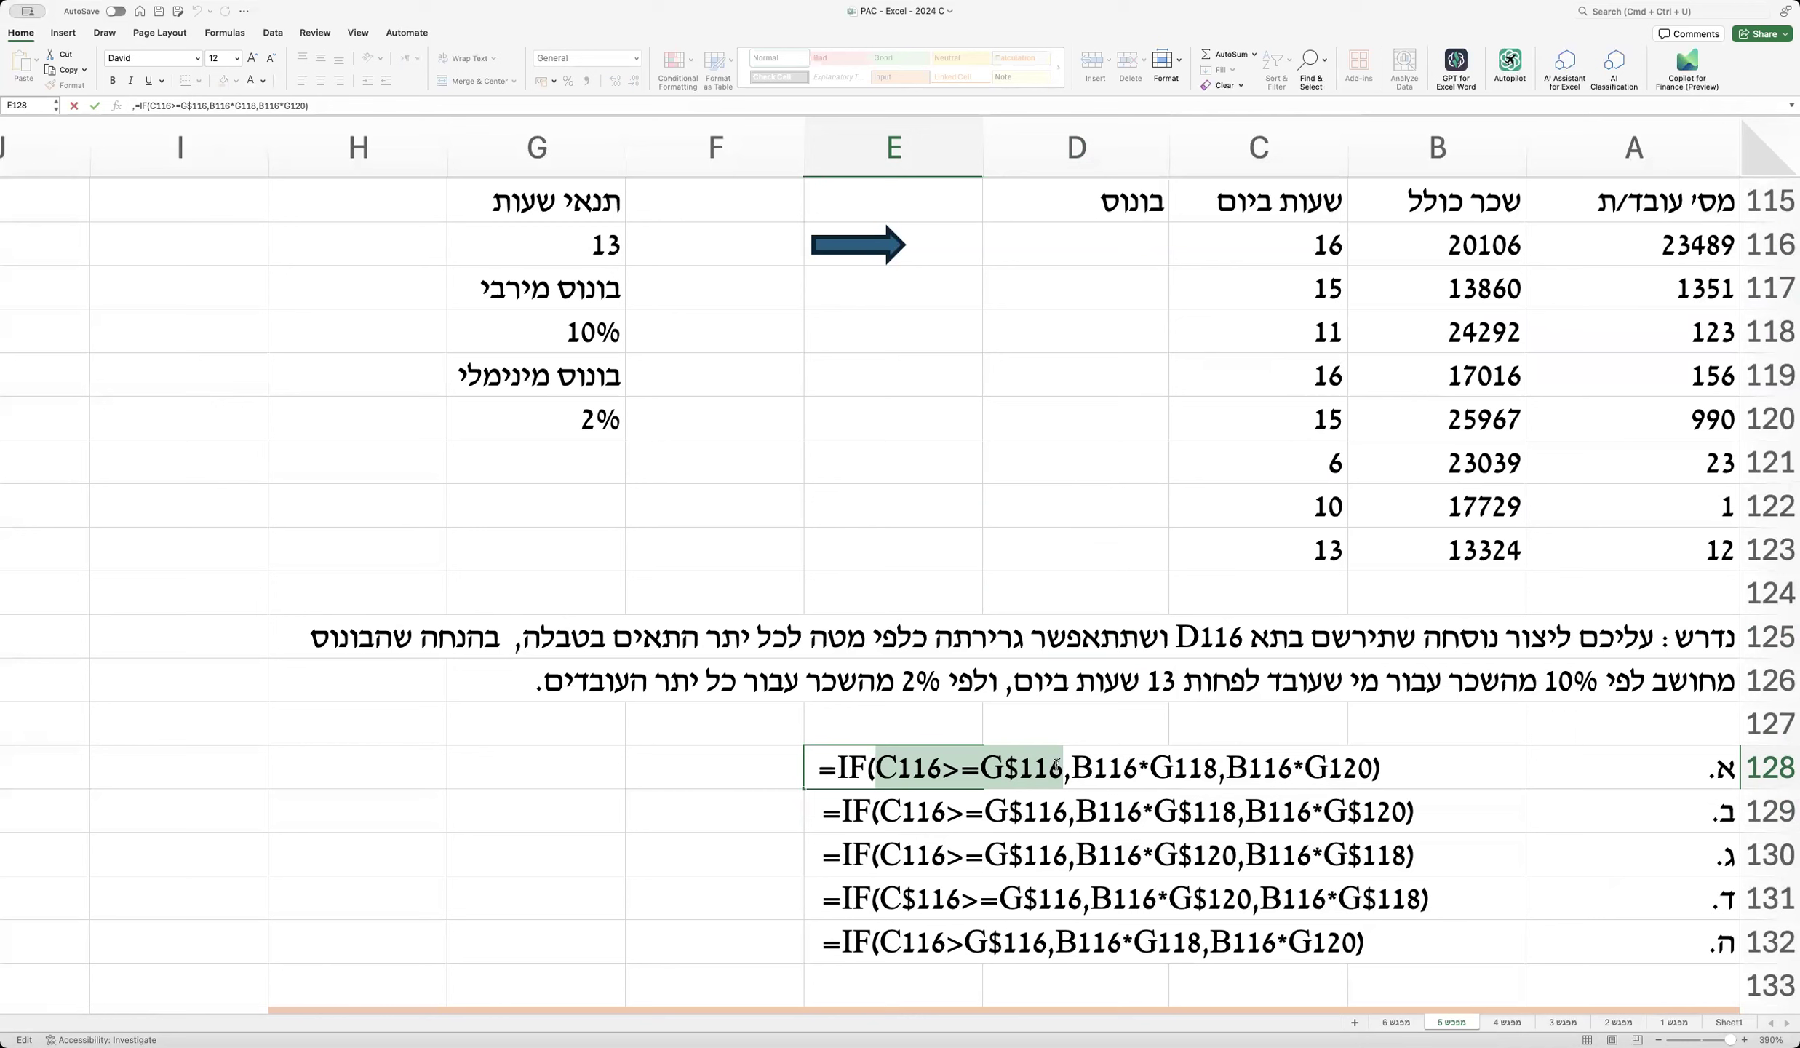
pyautogui.press('Return')
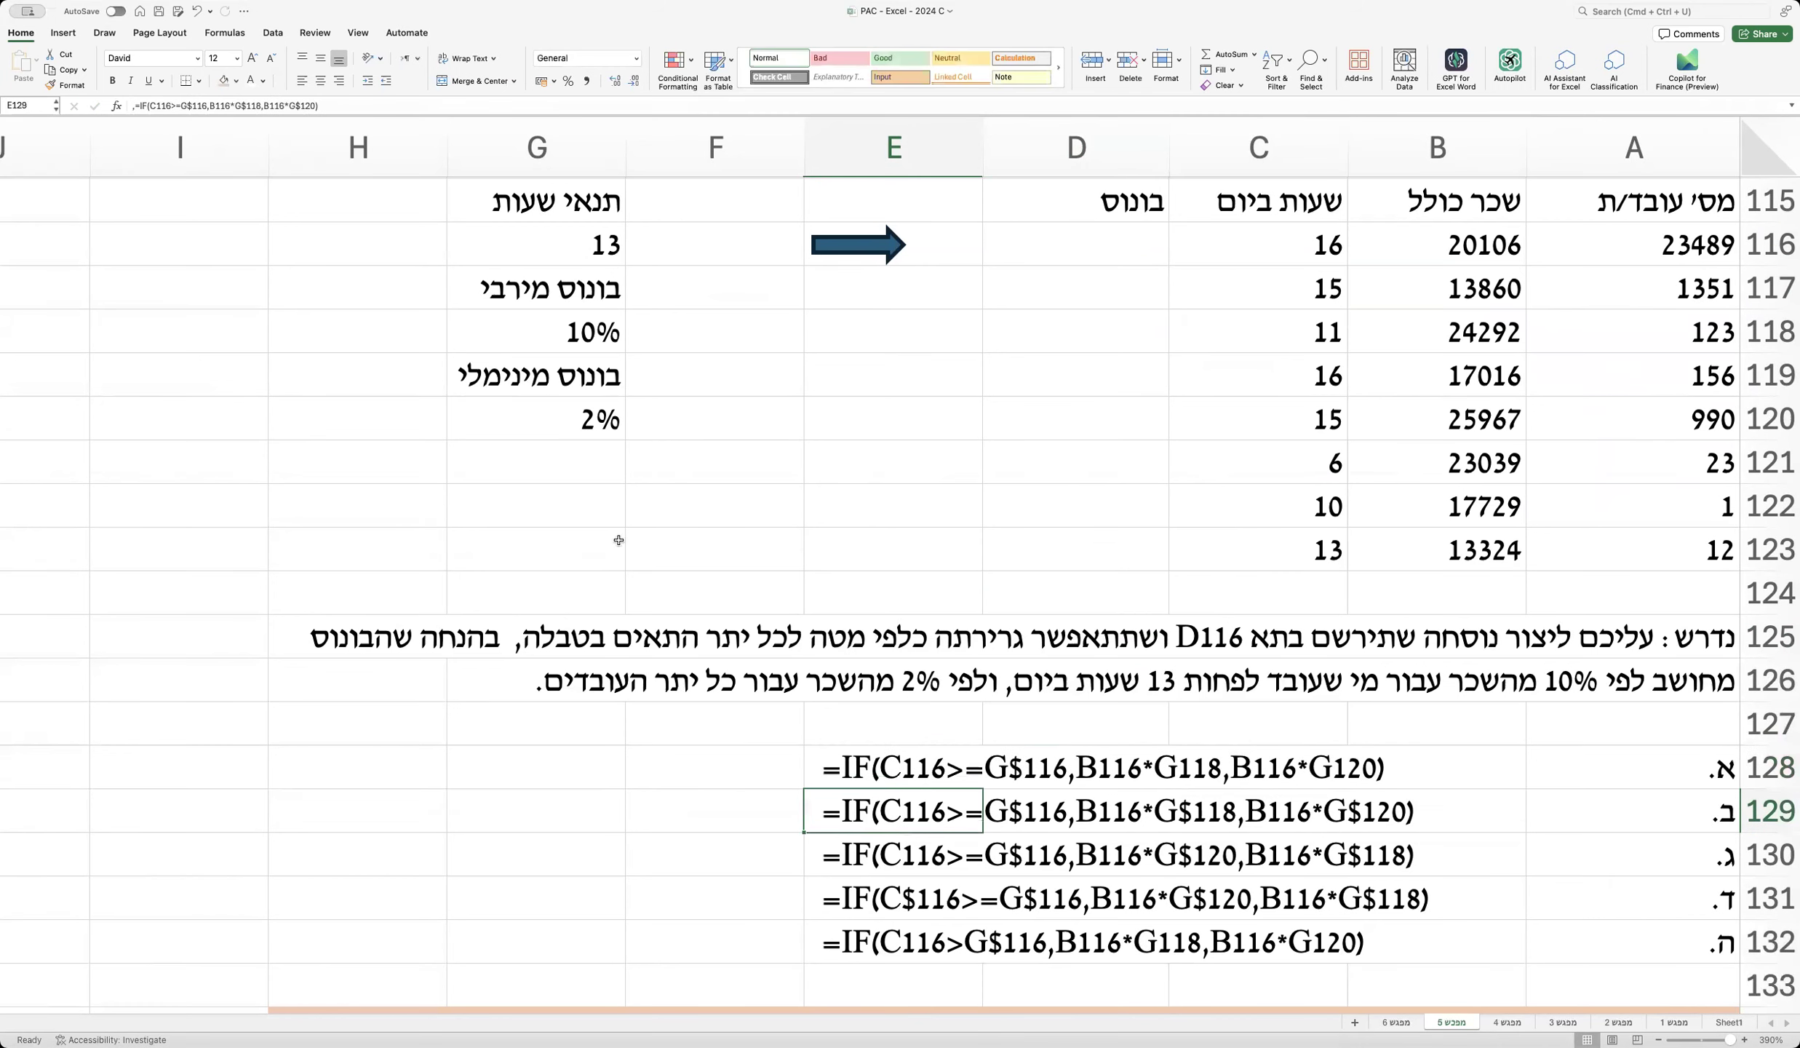
# Step: Compare the hours threshold in G116 with the condition C116>=G$116 in the first option's formula, E128
pyautogui.click(567, 246)
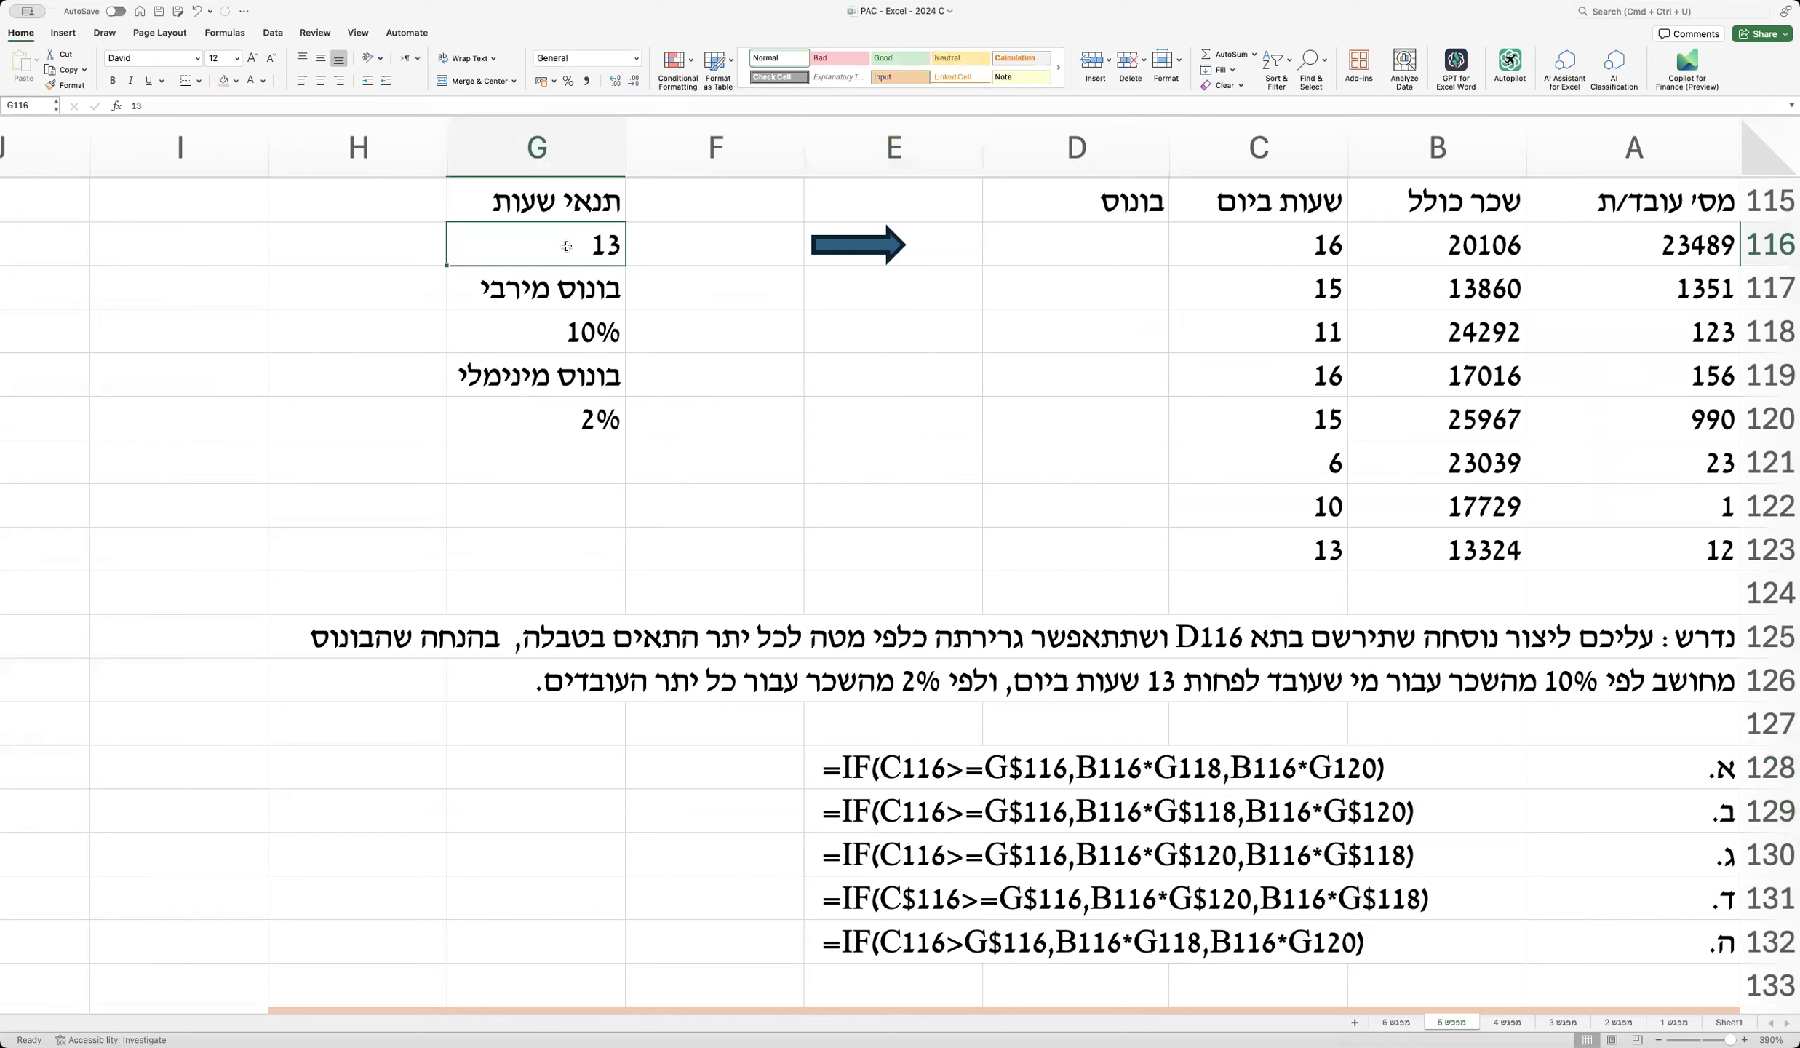
pyautogui.doubleClick(869, 770)
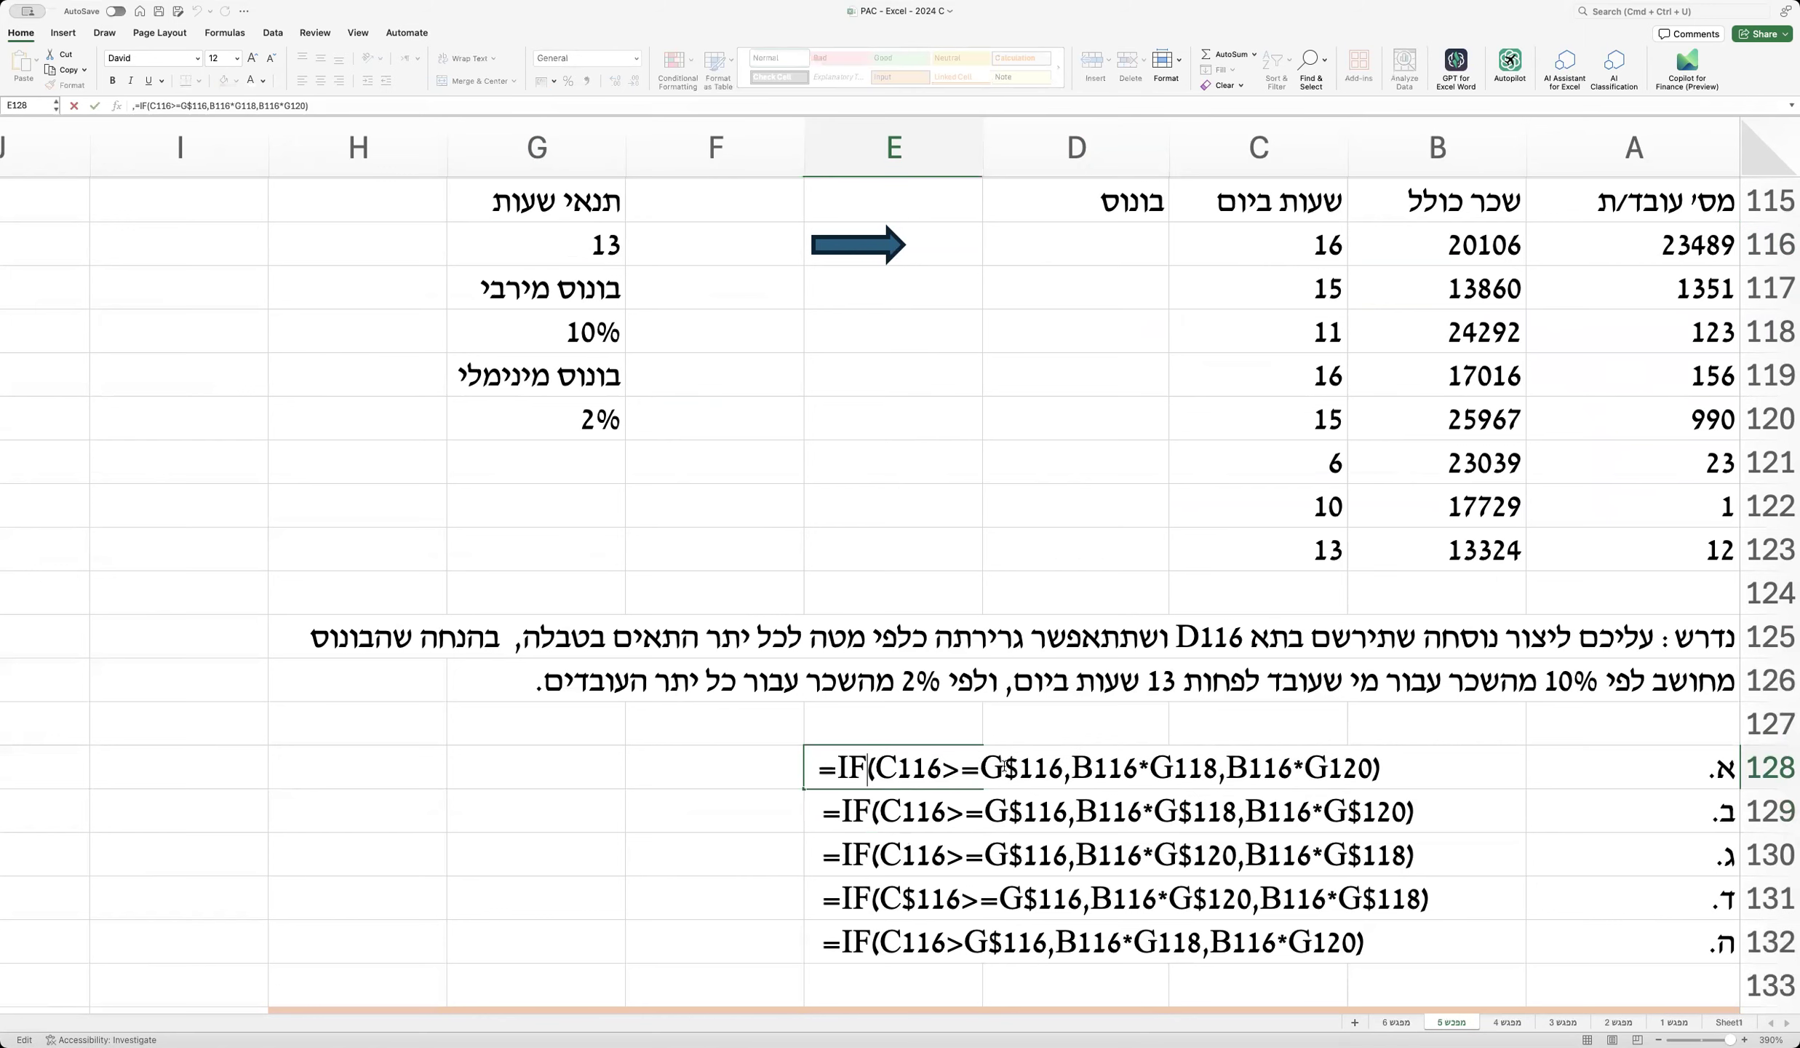
pyautogui.moveTo(1005, 768); pyautogui.dragTo(1063, 770)
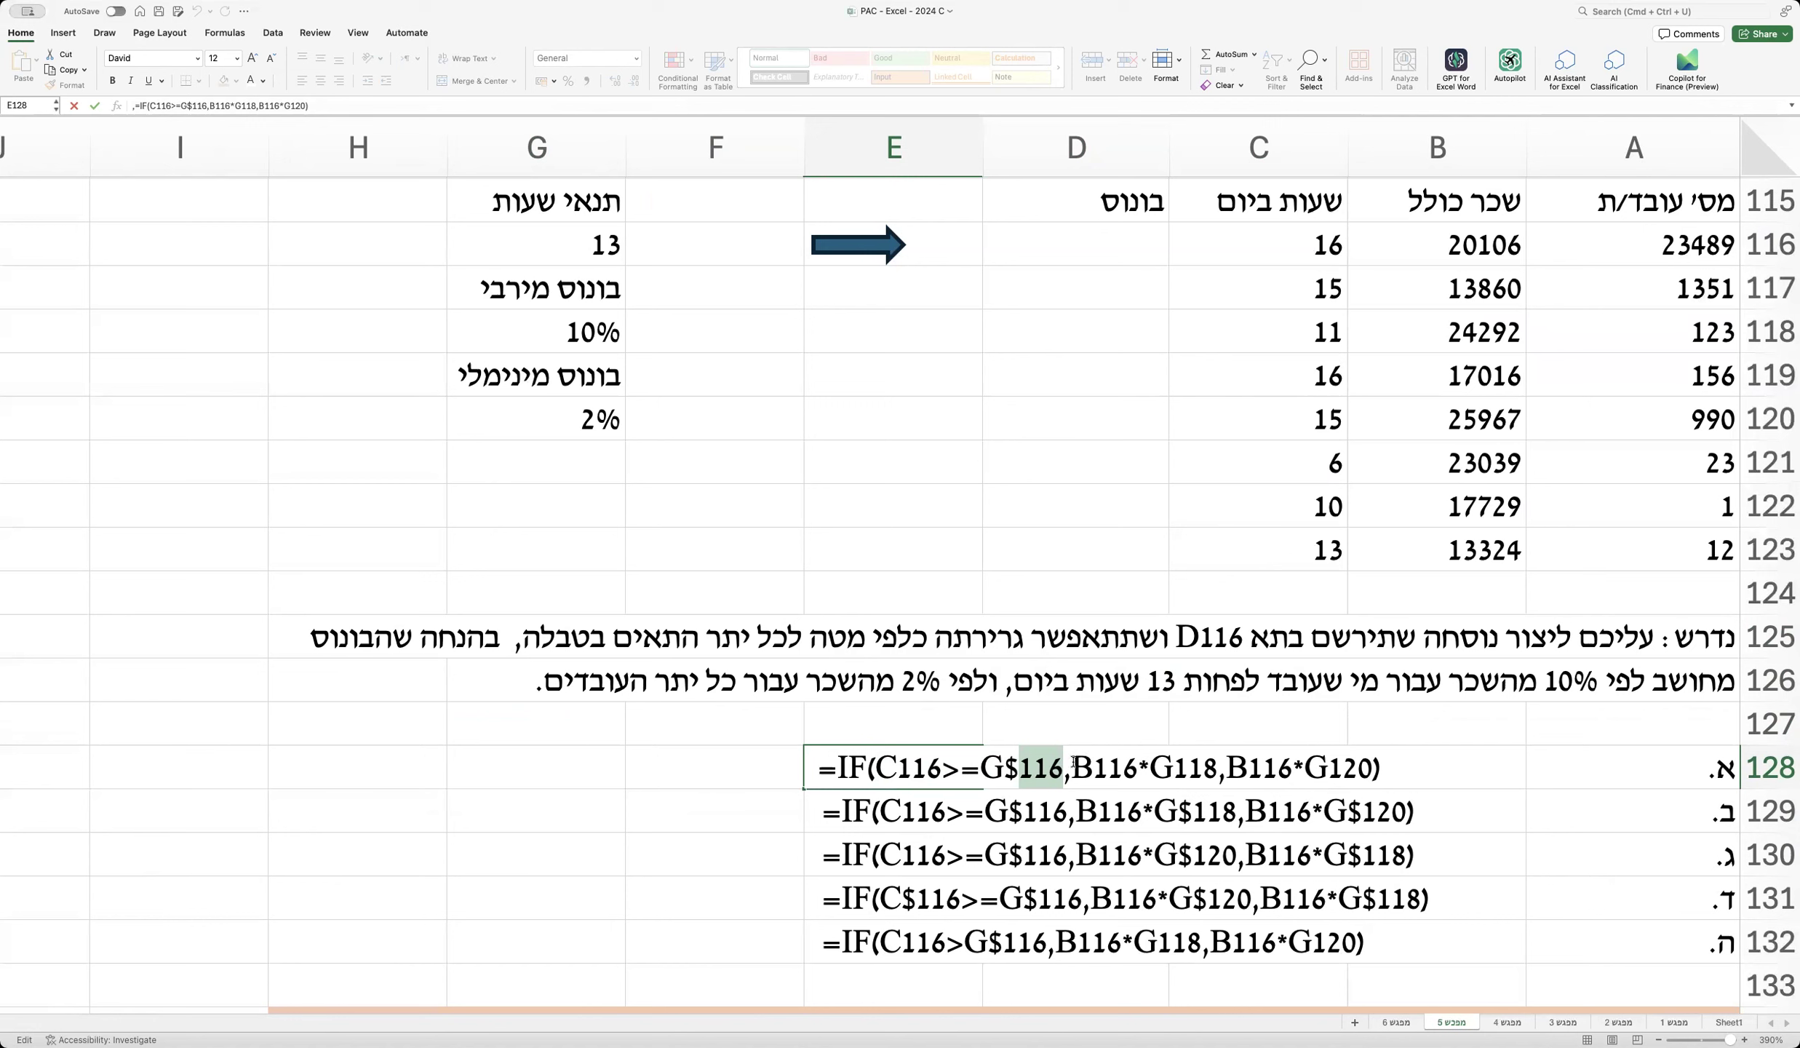
pyautogui.moveTo(876, 765); pyautogui.dragTo(1061, 745)
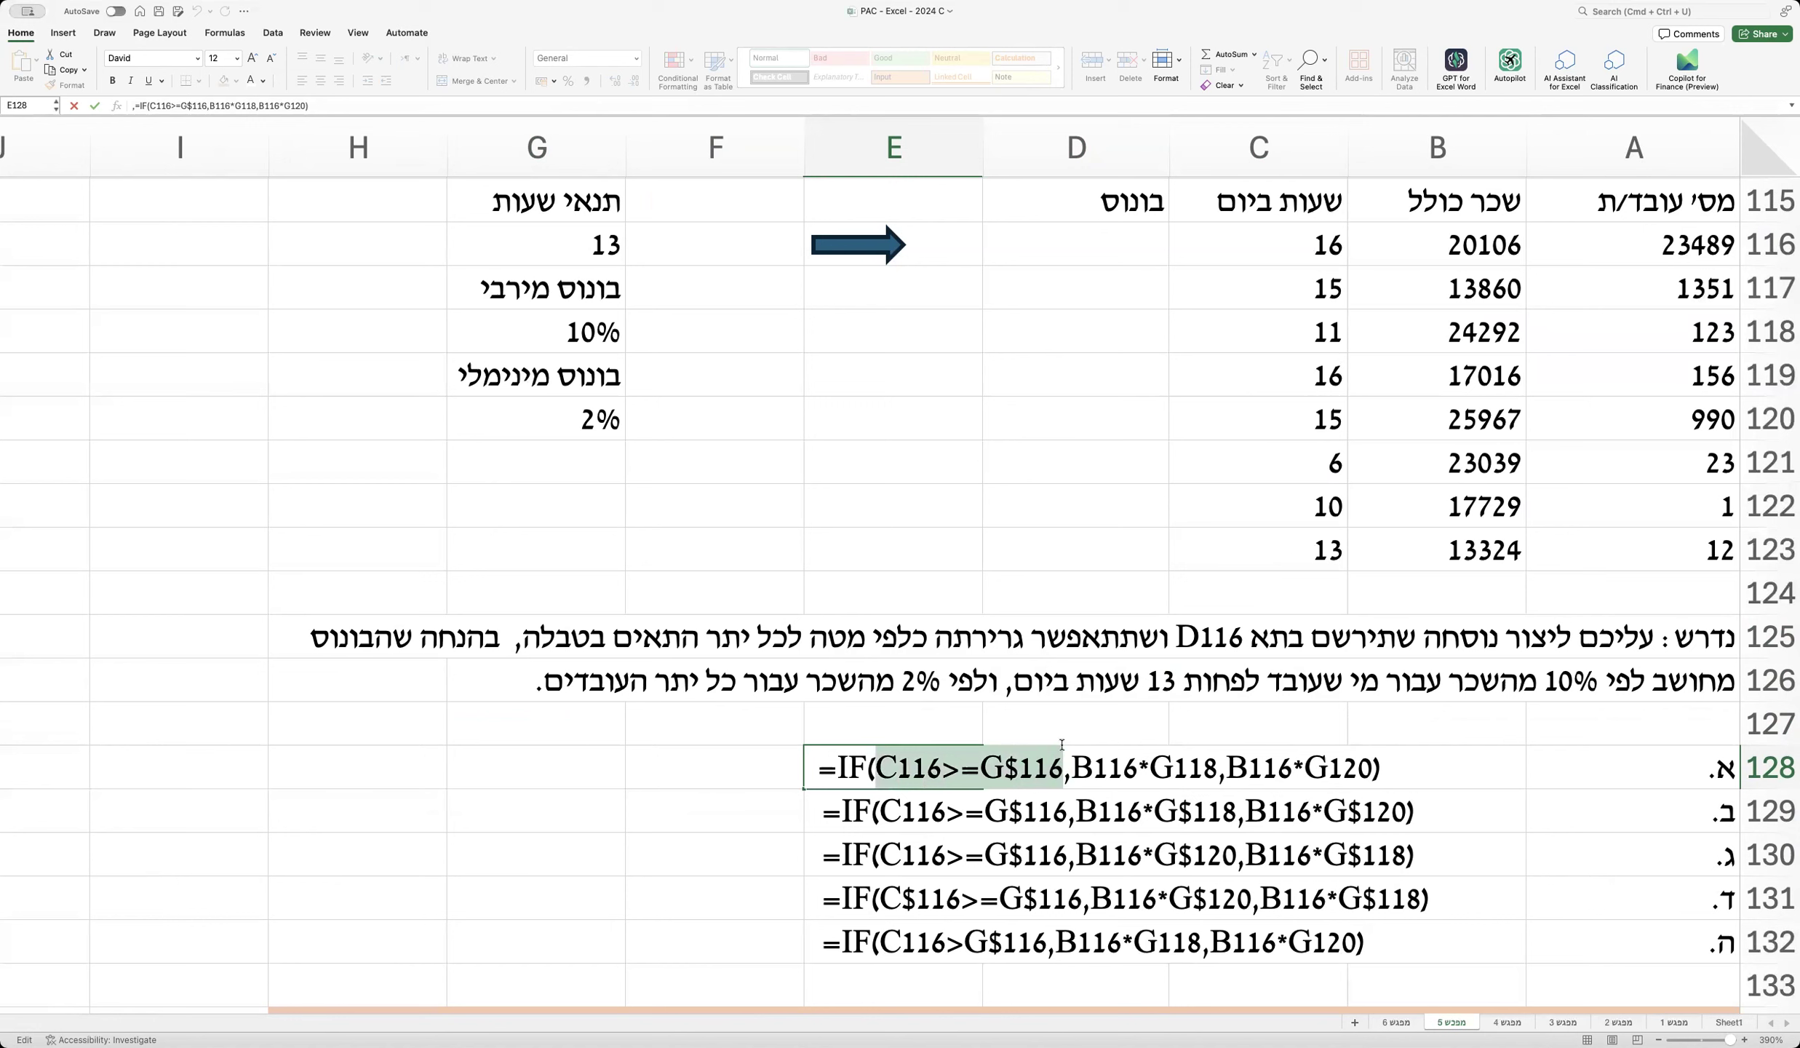
# Step: Check the first option's value-if-true argument, B116*G118 in E128, against the salary in B116 and the maximum bonus rate in G118
pyautogui.moveTo(1072, 757); pyautogui.dragTo(1211, 759)
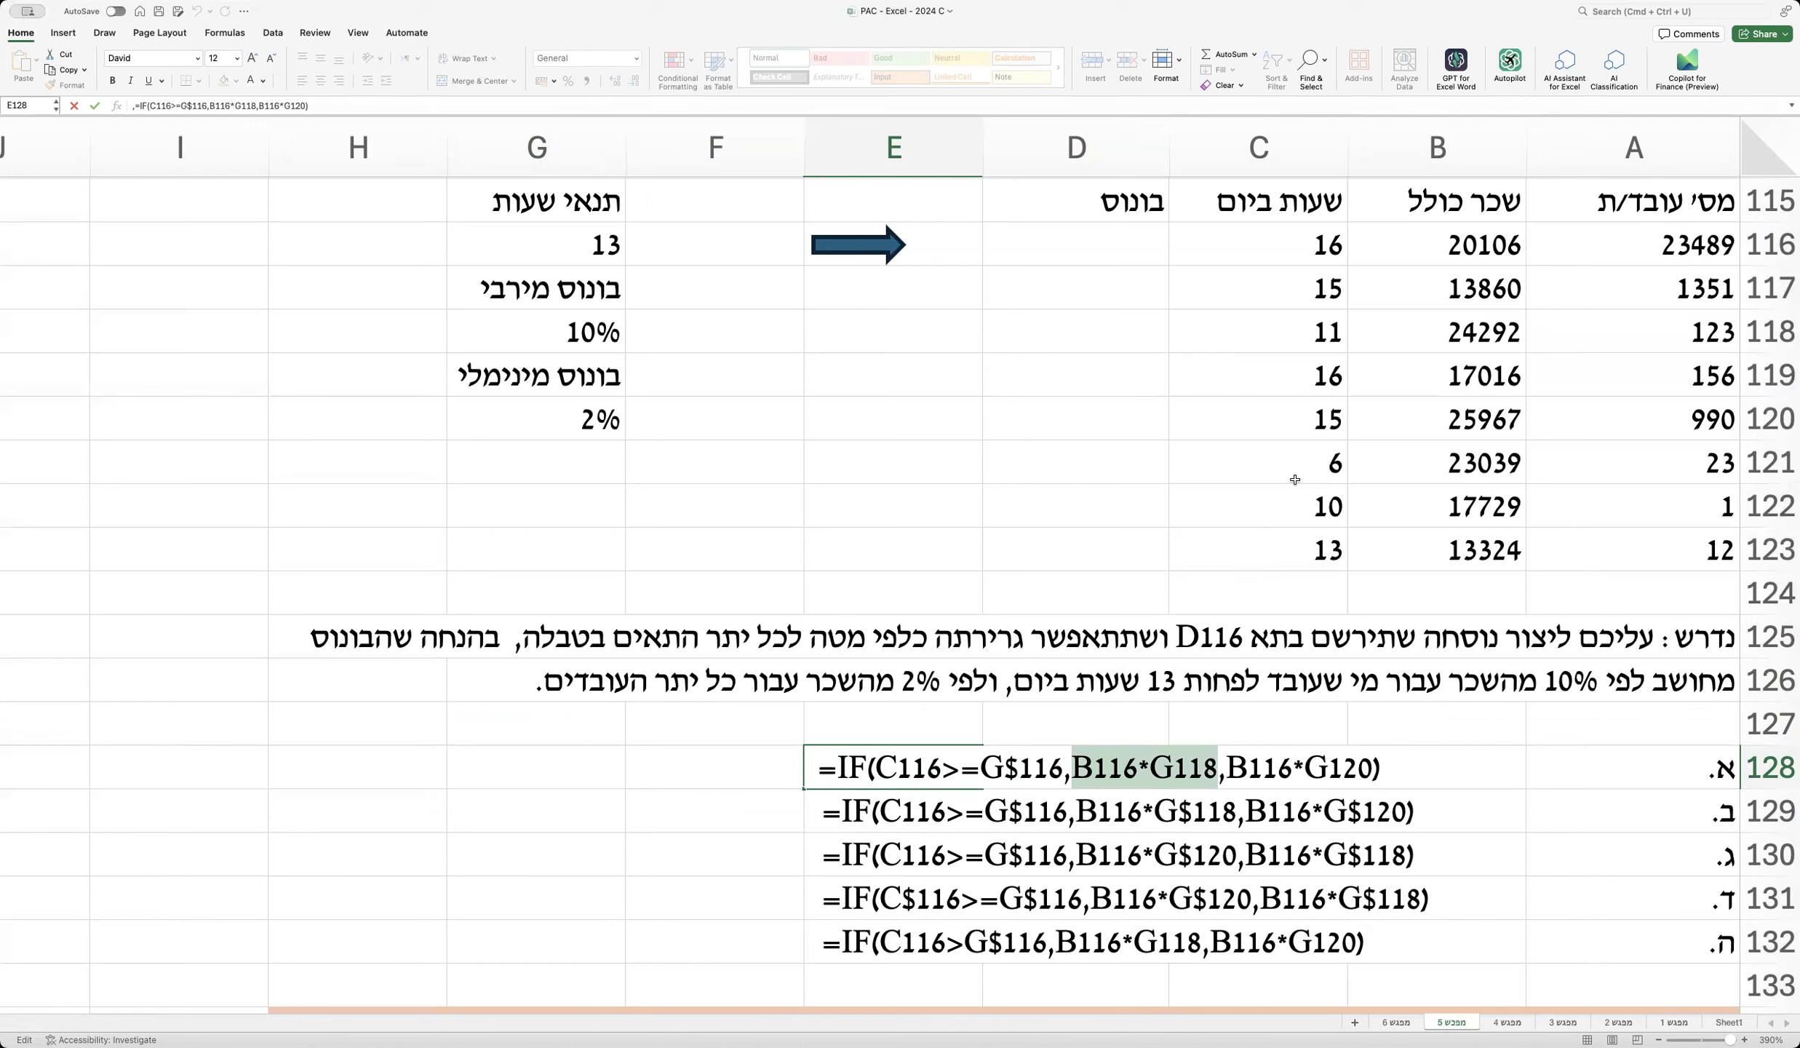
pyautogui.click(1426, 254)
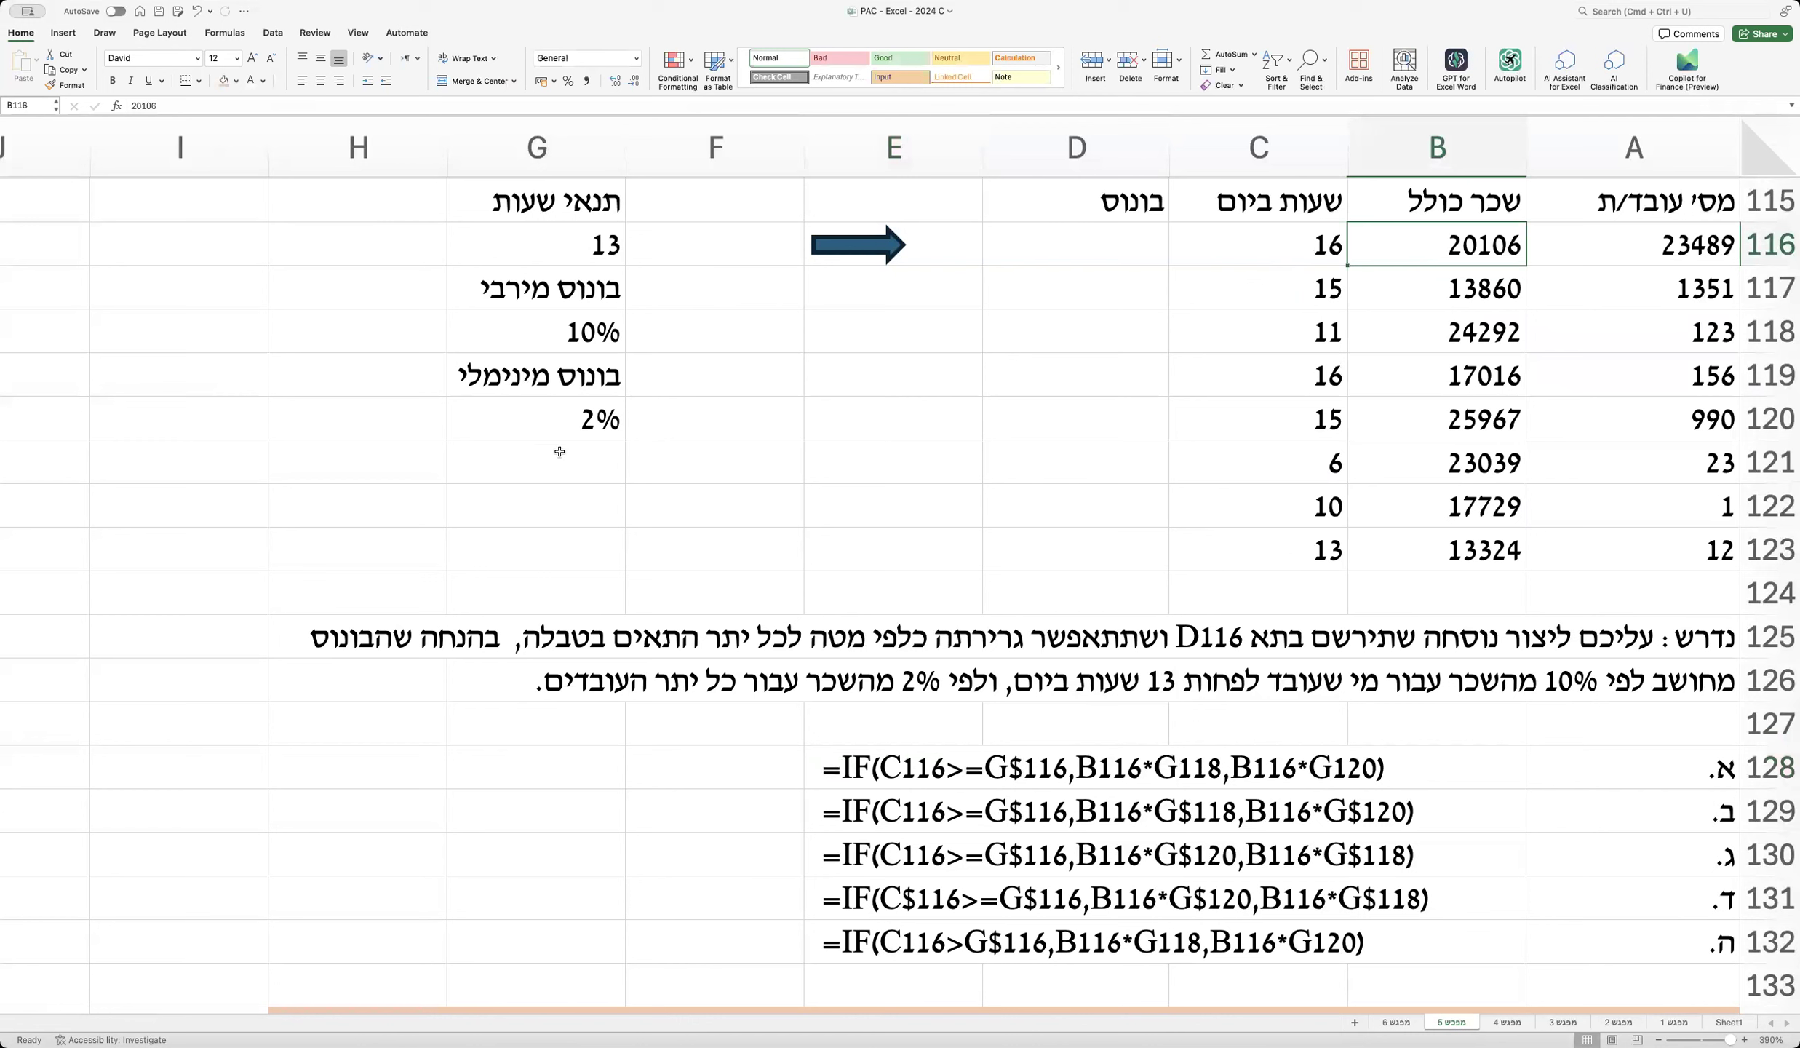
pyautogui.click(591, 324)
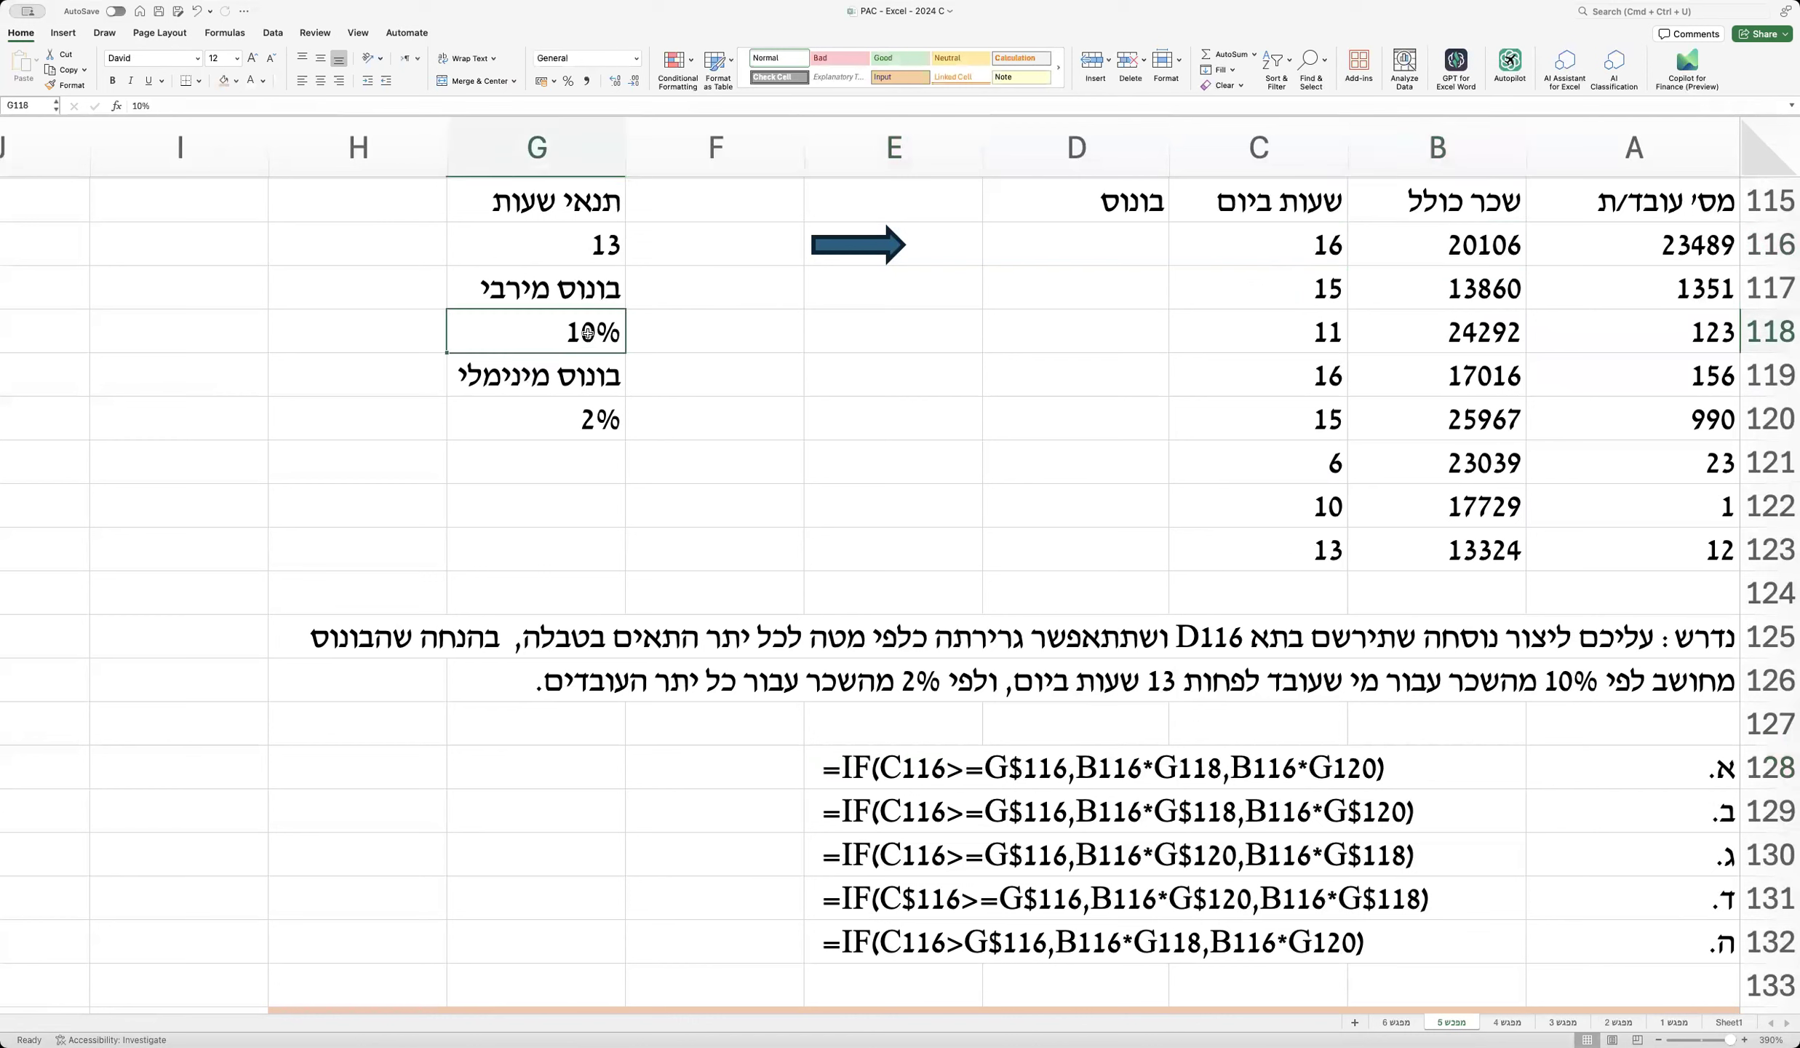
pyautogui.doubleClick(941, 764)
pyautogui.doubleClick(1131, 764)
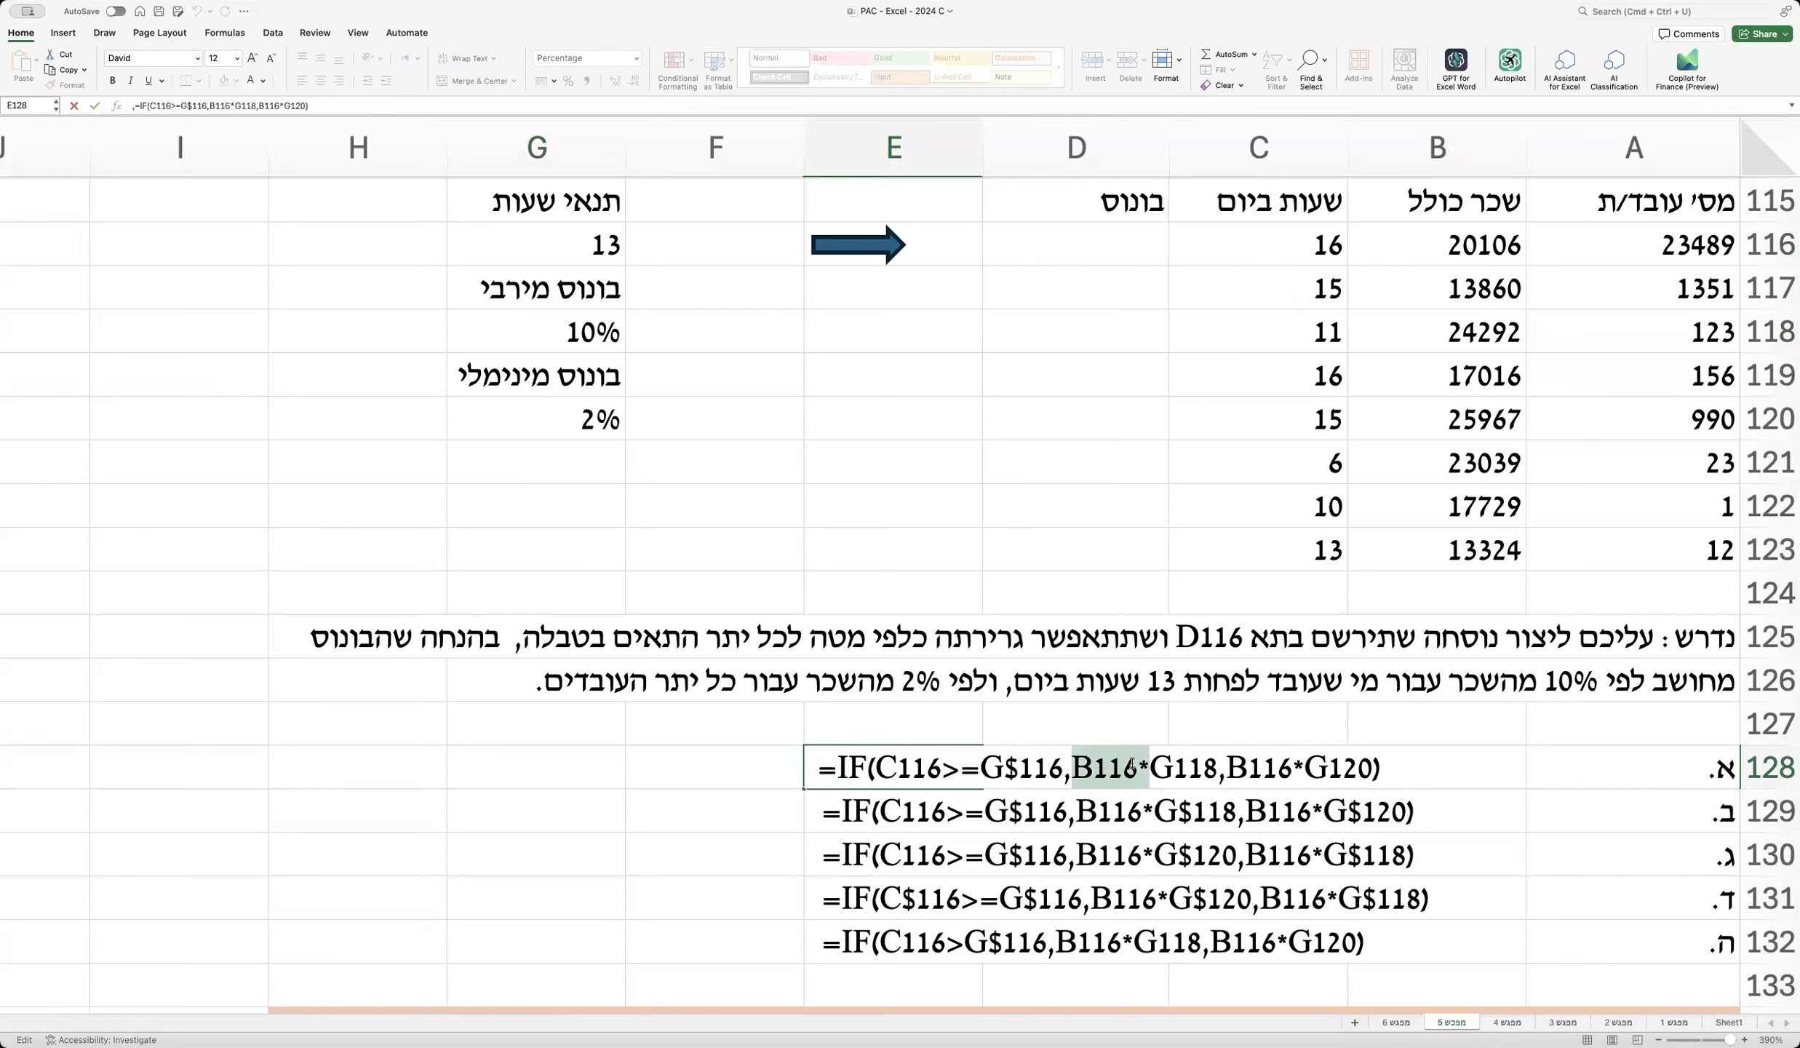
pyautogui.moveTo(1132, 764); pyautogui.dragTo(1219, 766)
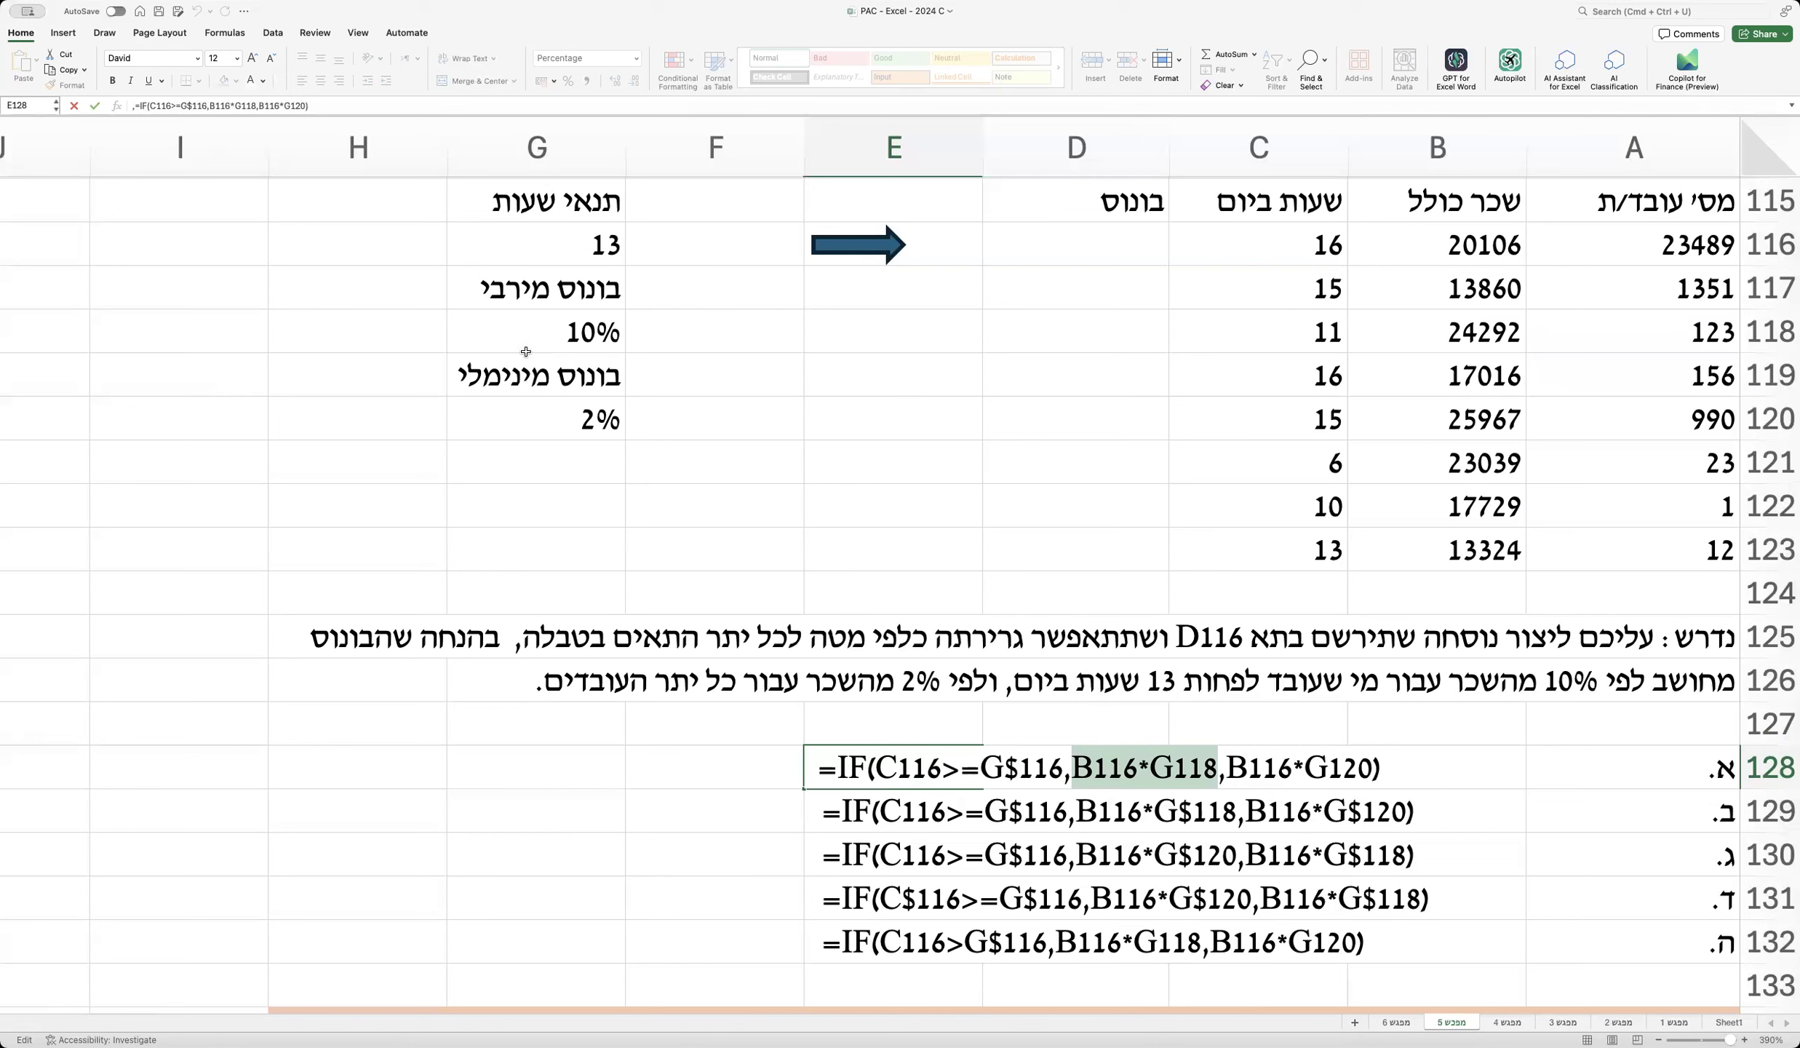
pyautogui.press('Return')
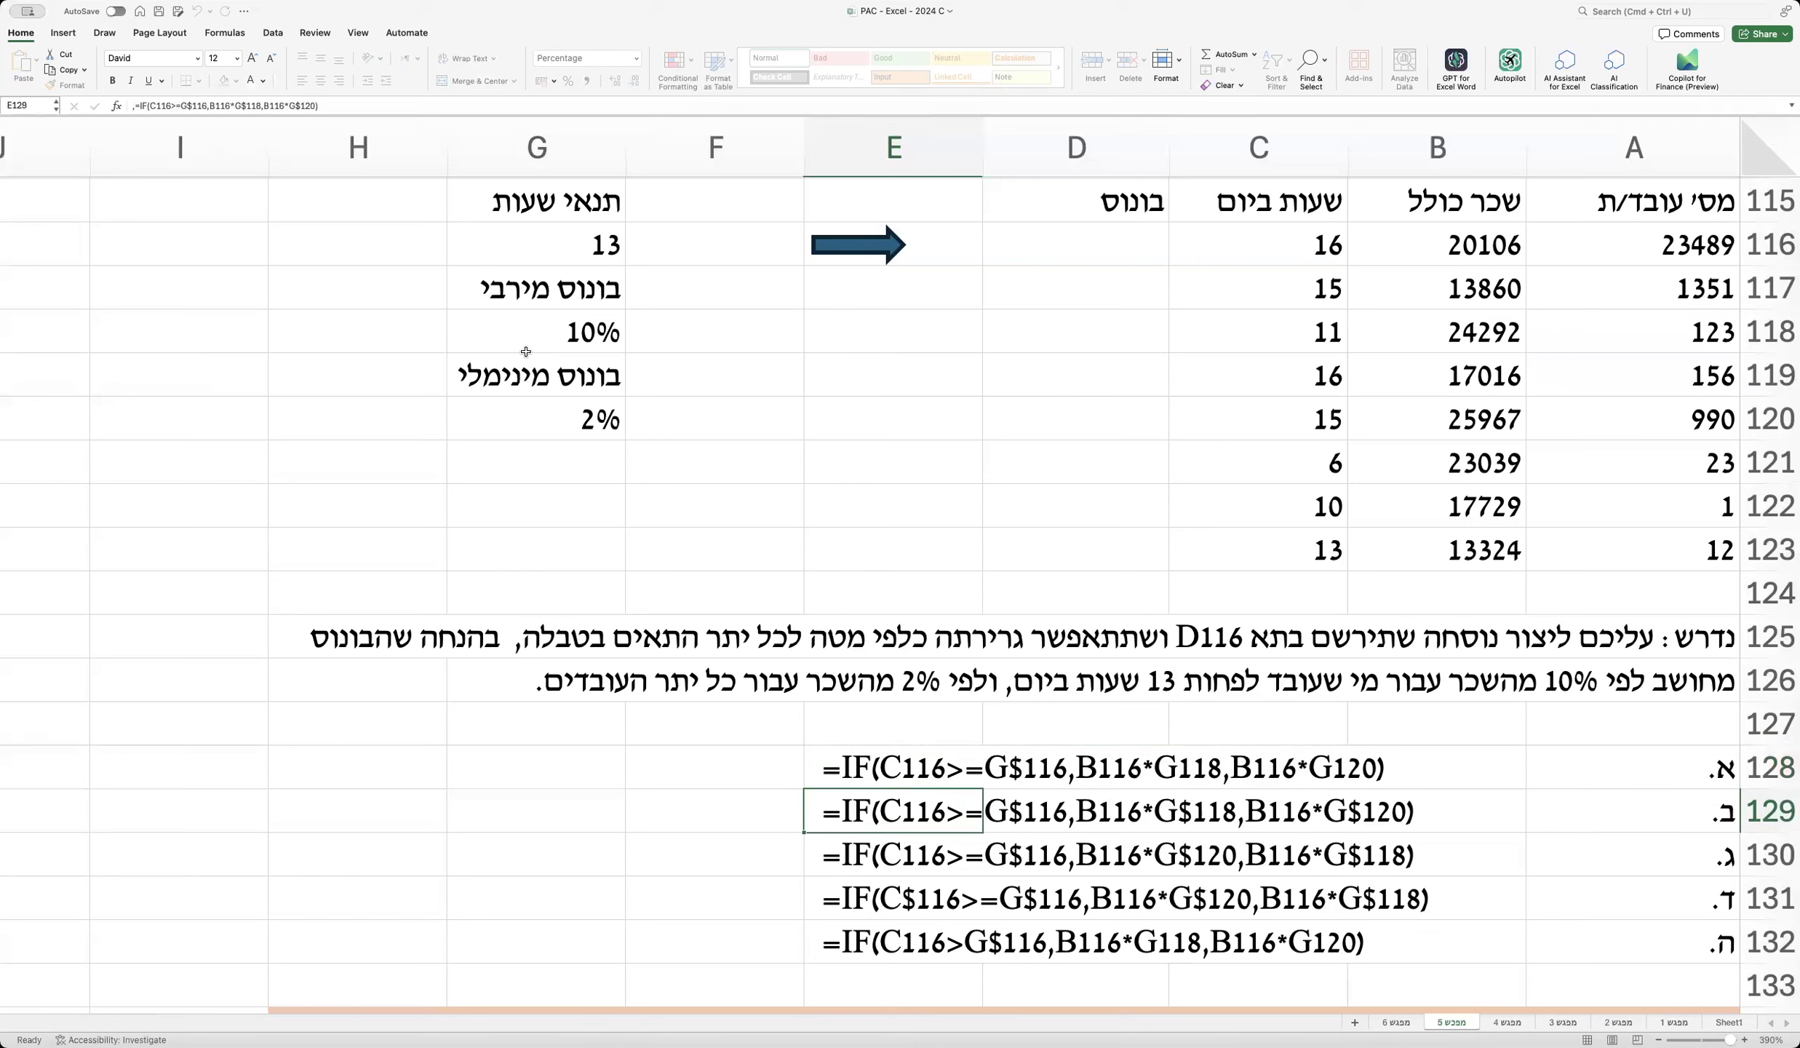
# Step: Examine the G118 reference in the first option's formula, E128, for the row lock needed when copying down
pyautogui.doubleClick(850, 766)
pyautogui.moveTo(1152, 766); pyautogui.dragTo(1217, 764)
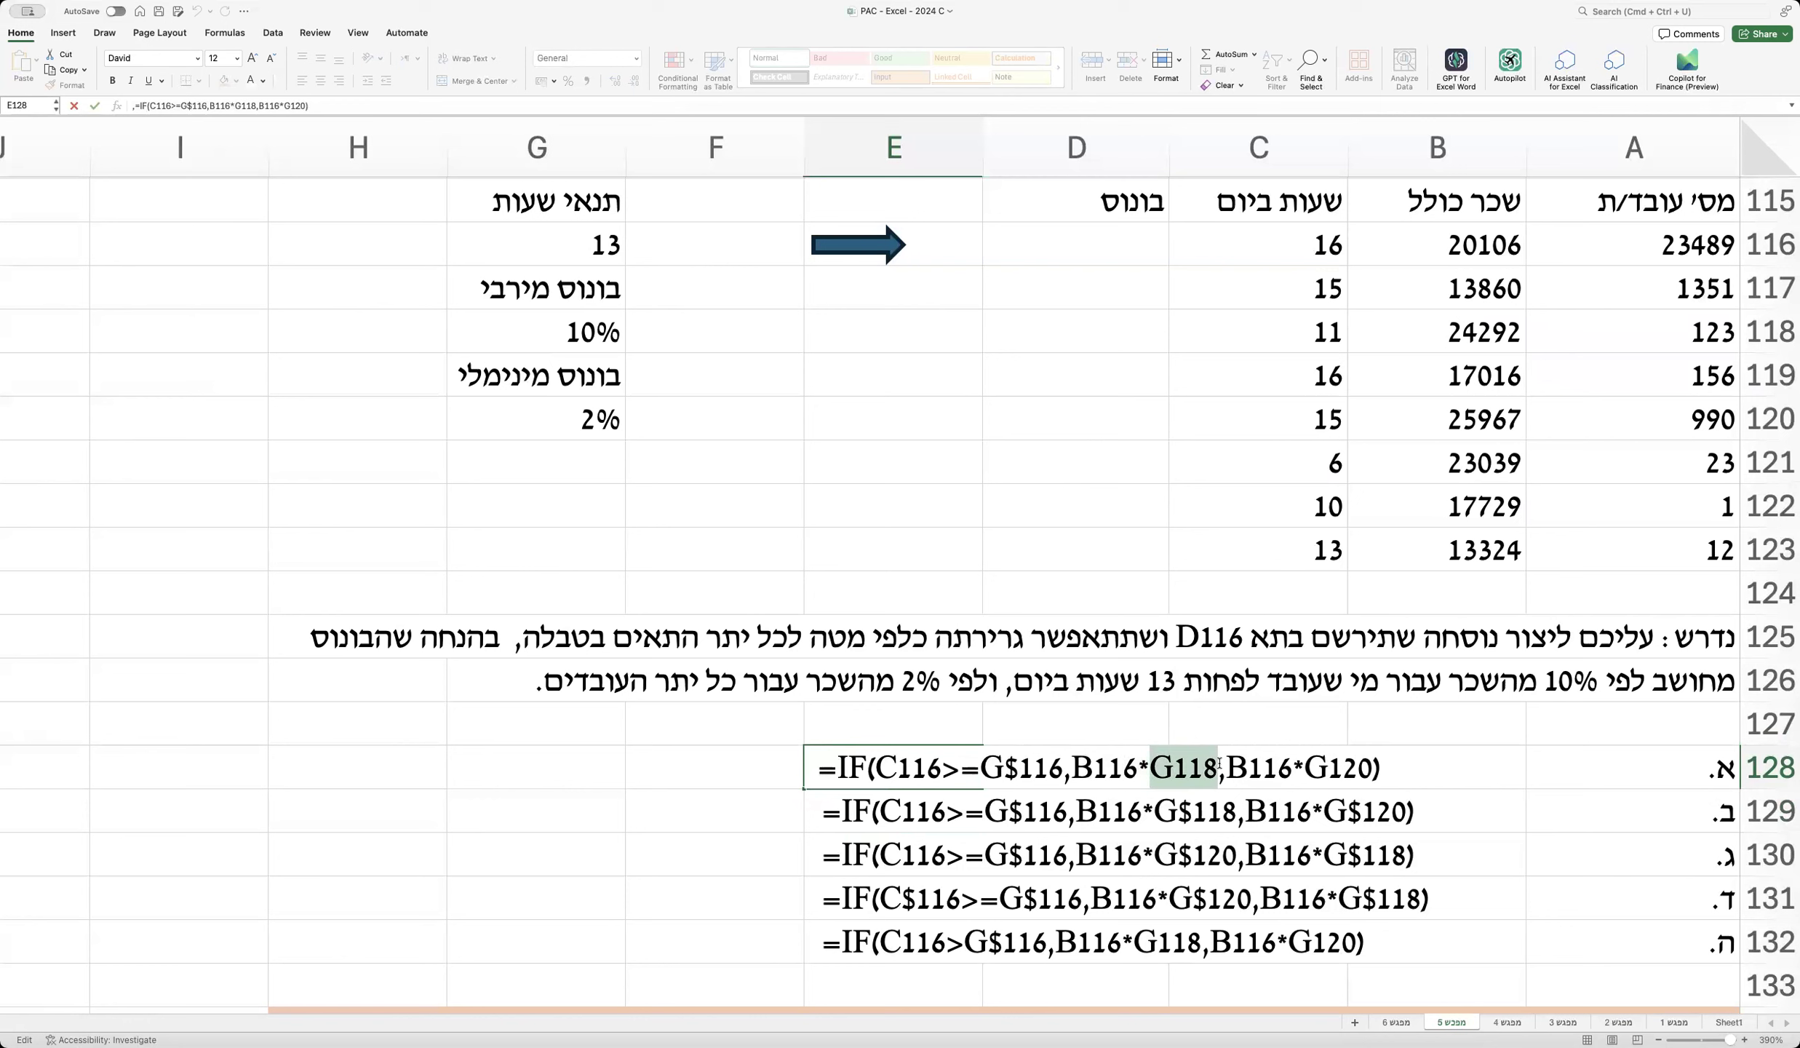
pyautogui.click(1174, 768)
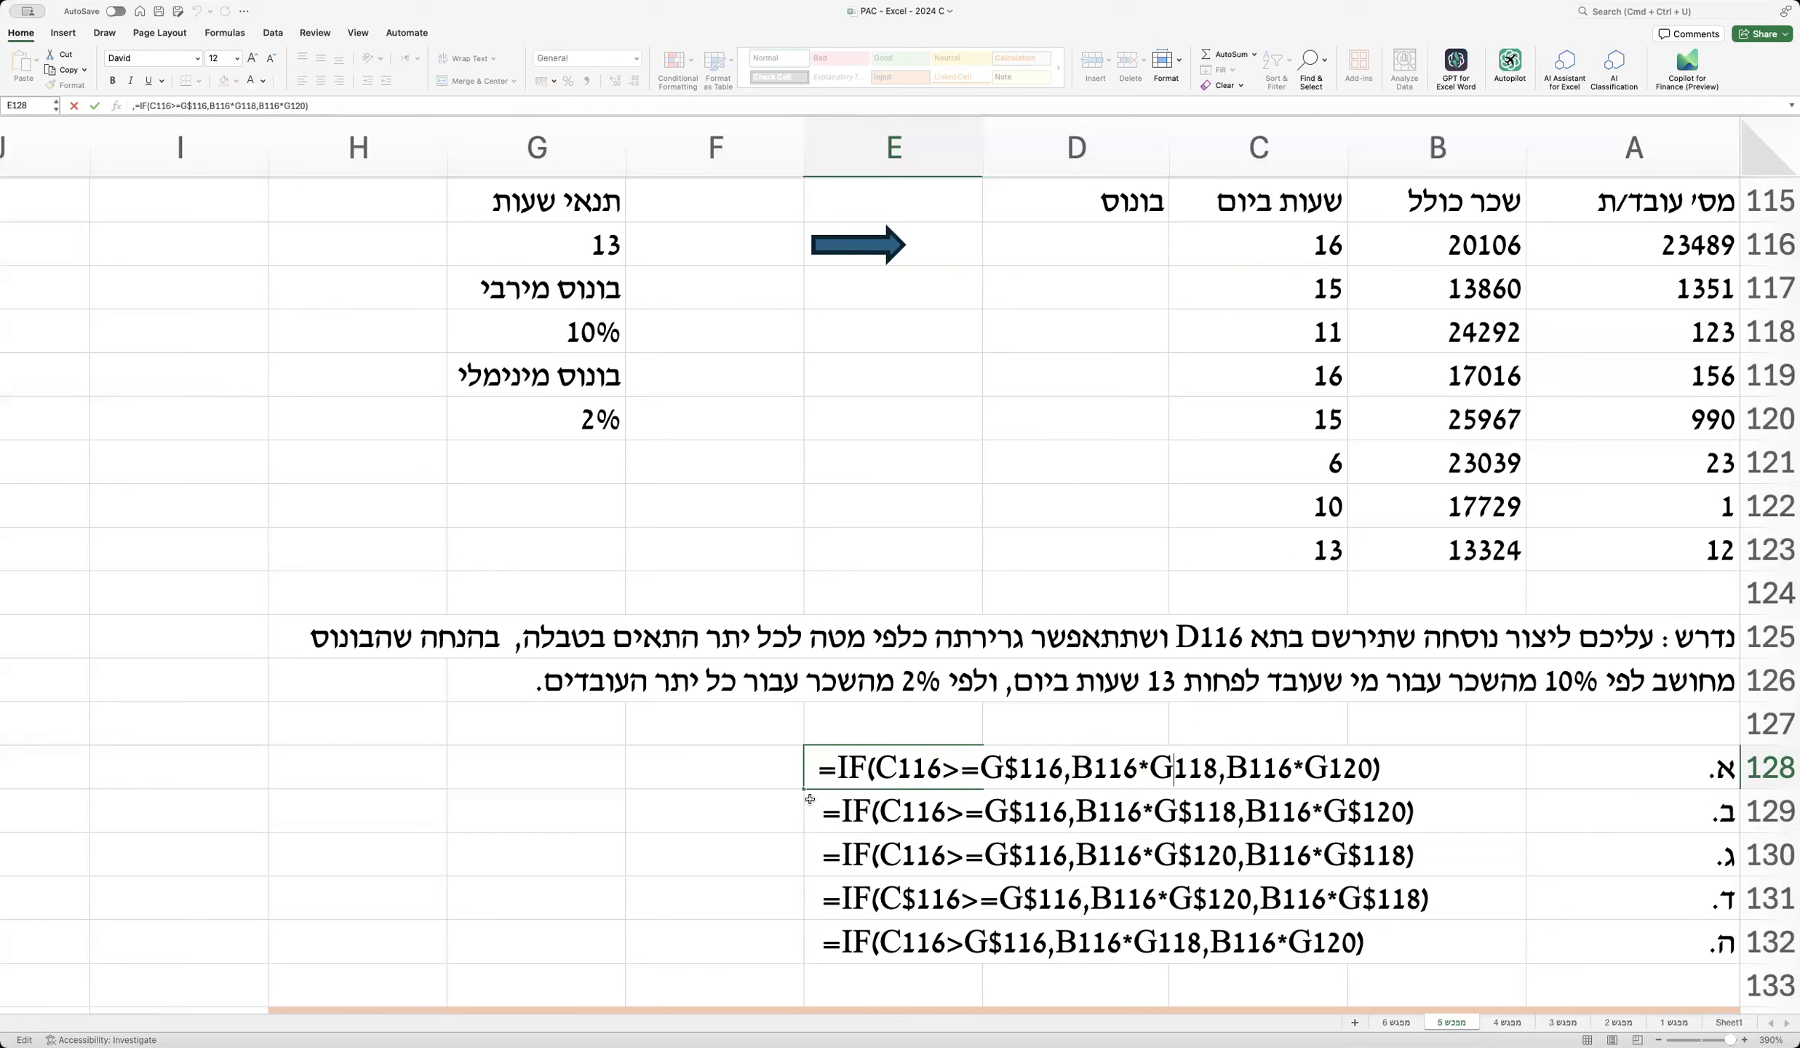
# Step: Examine the second option's formula in E129, checking its B116*G$118 and B116*G$120 arguments and their row locks
pyautogui.doubleClick(837, 809)
pyautogui.moveTo(821, 812); pyautogui.dragTo(1232, 795)
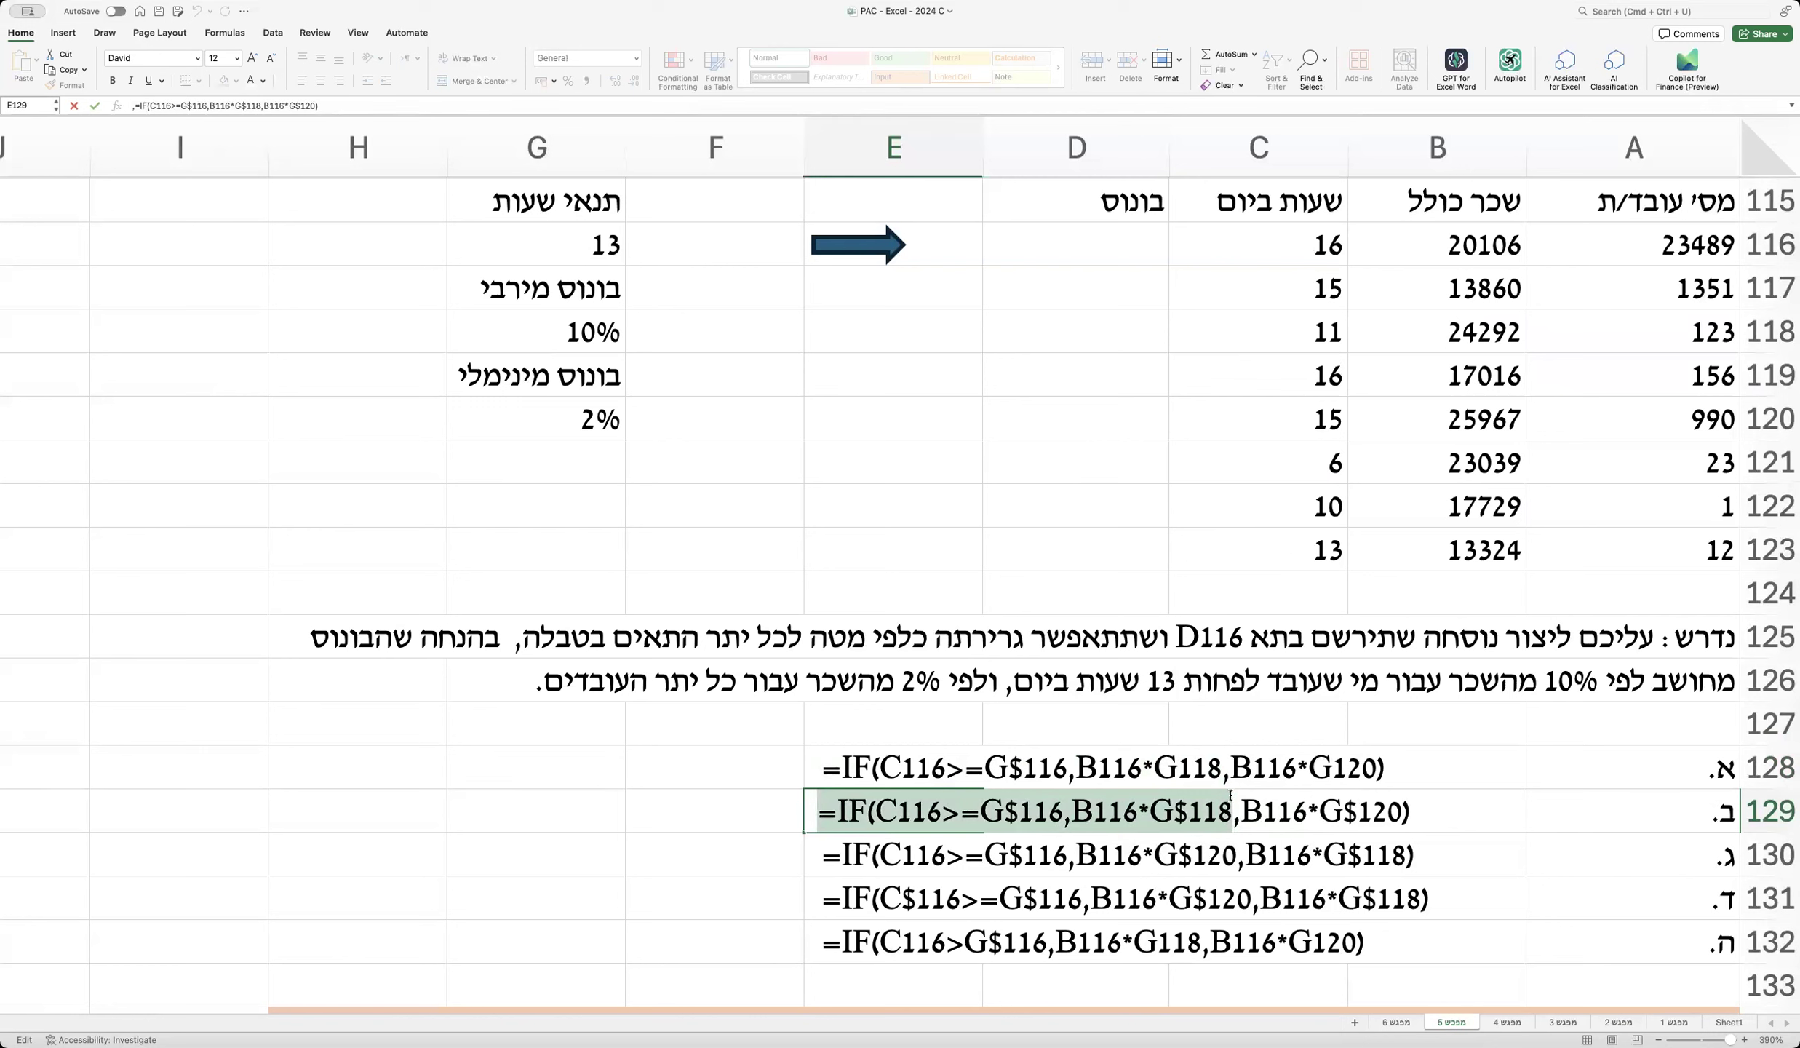
pyautogui.click(1076, 802)
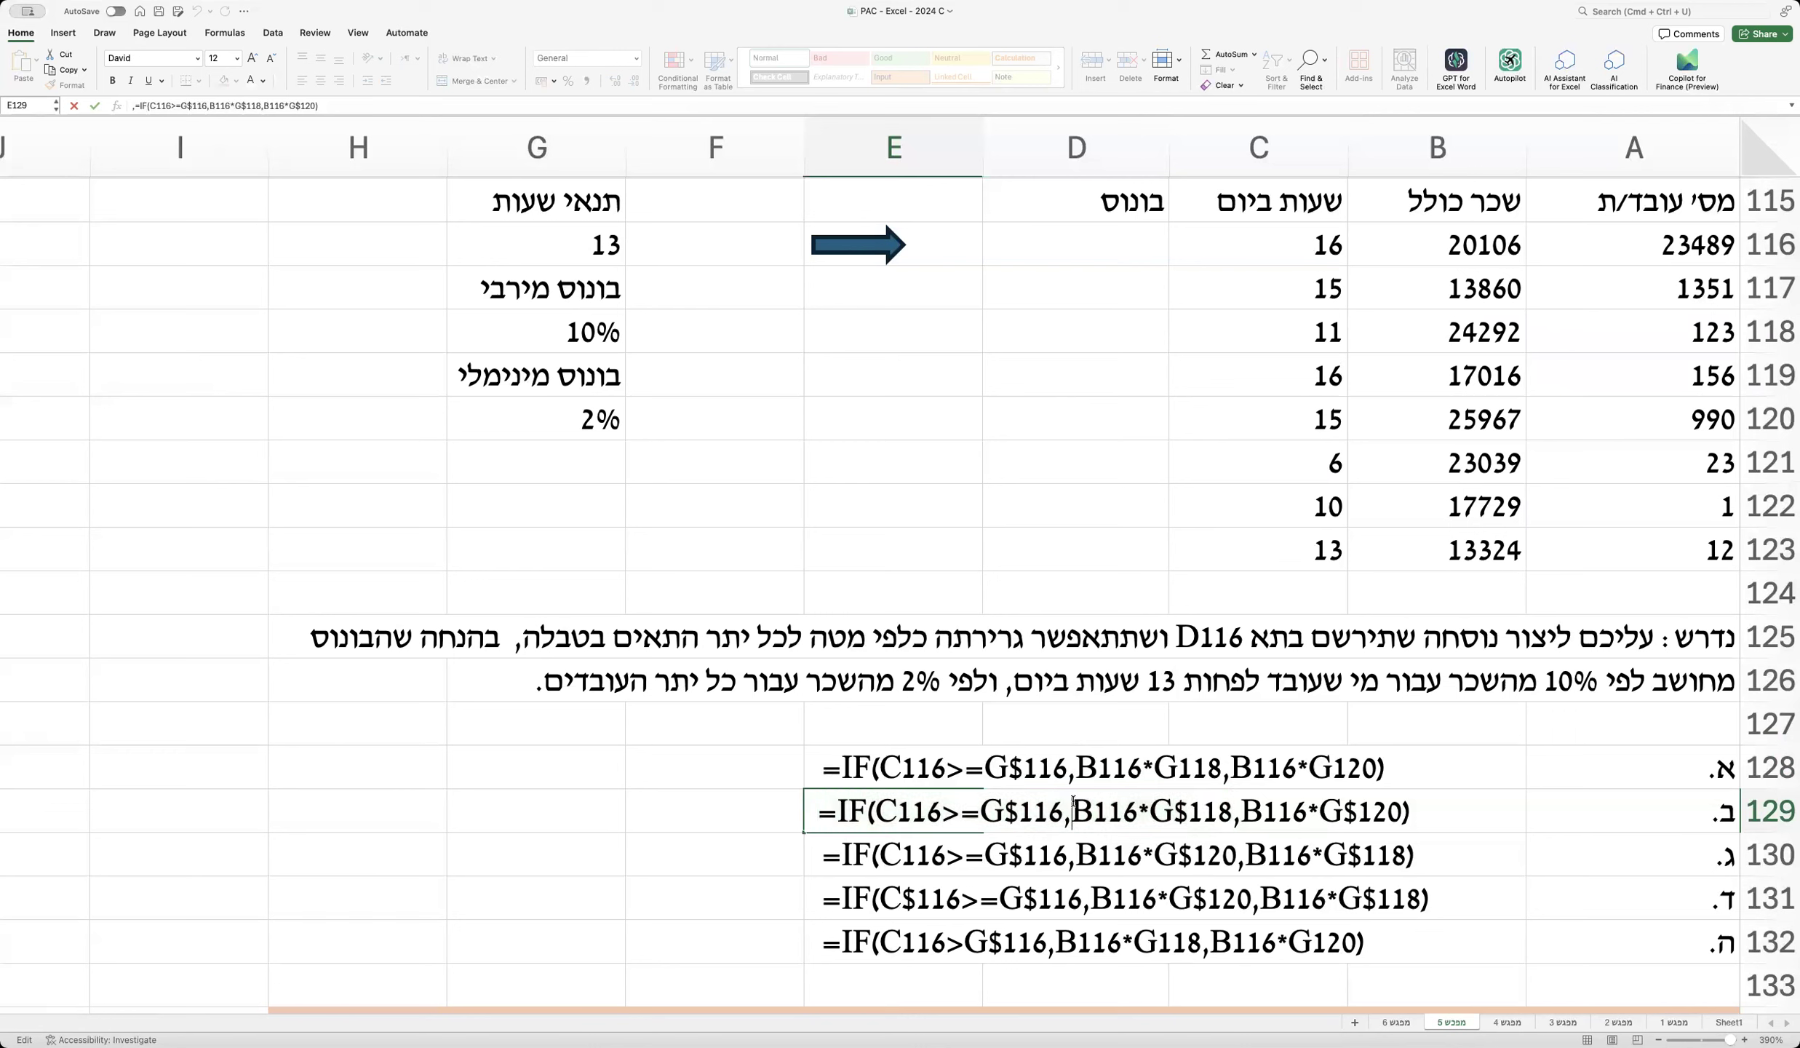
pyautogui.moveTo(1072, 806); pyautogui.dragTo(1234, 814)
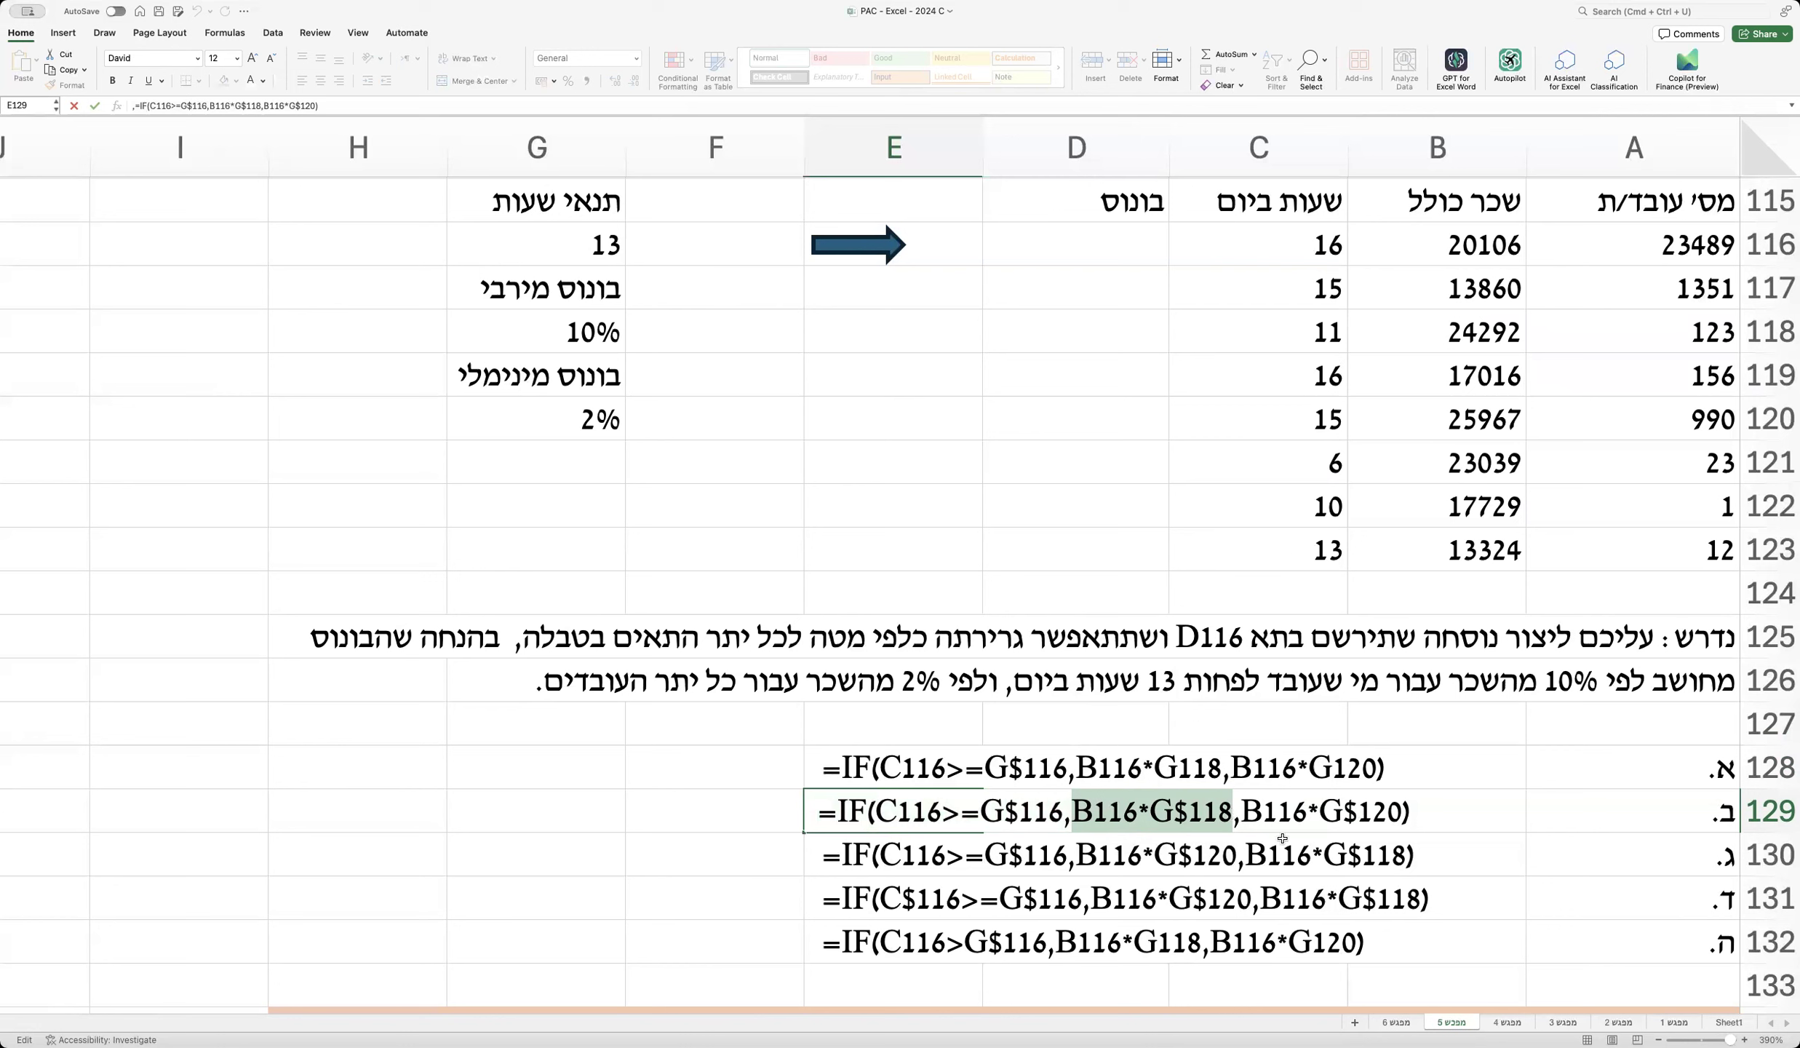
pyautogui.moveTo(1243, 810); pyautogui.dragTo(1403, 815)
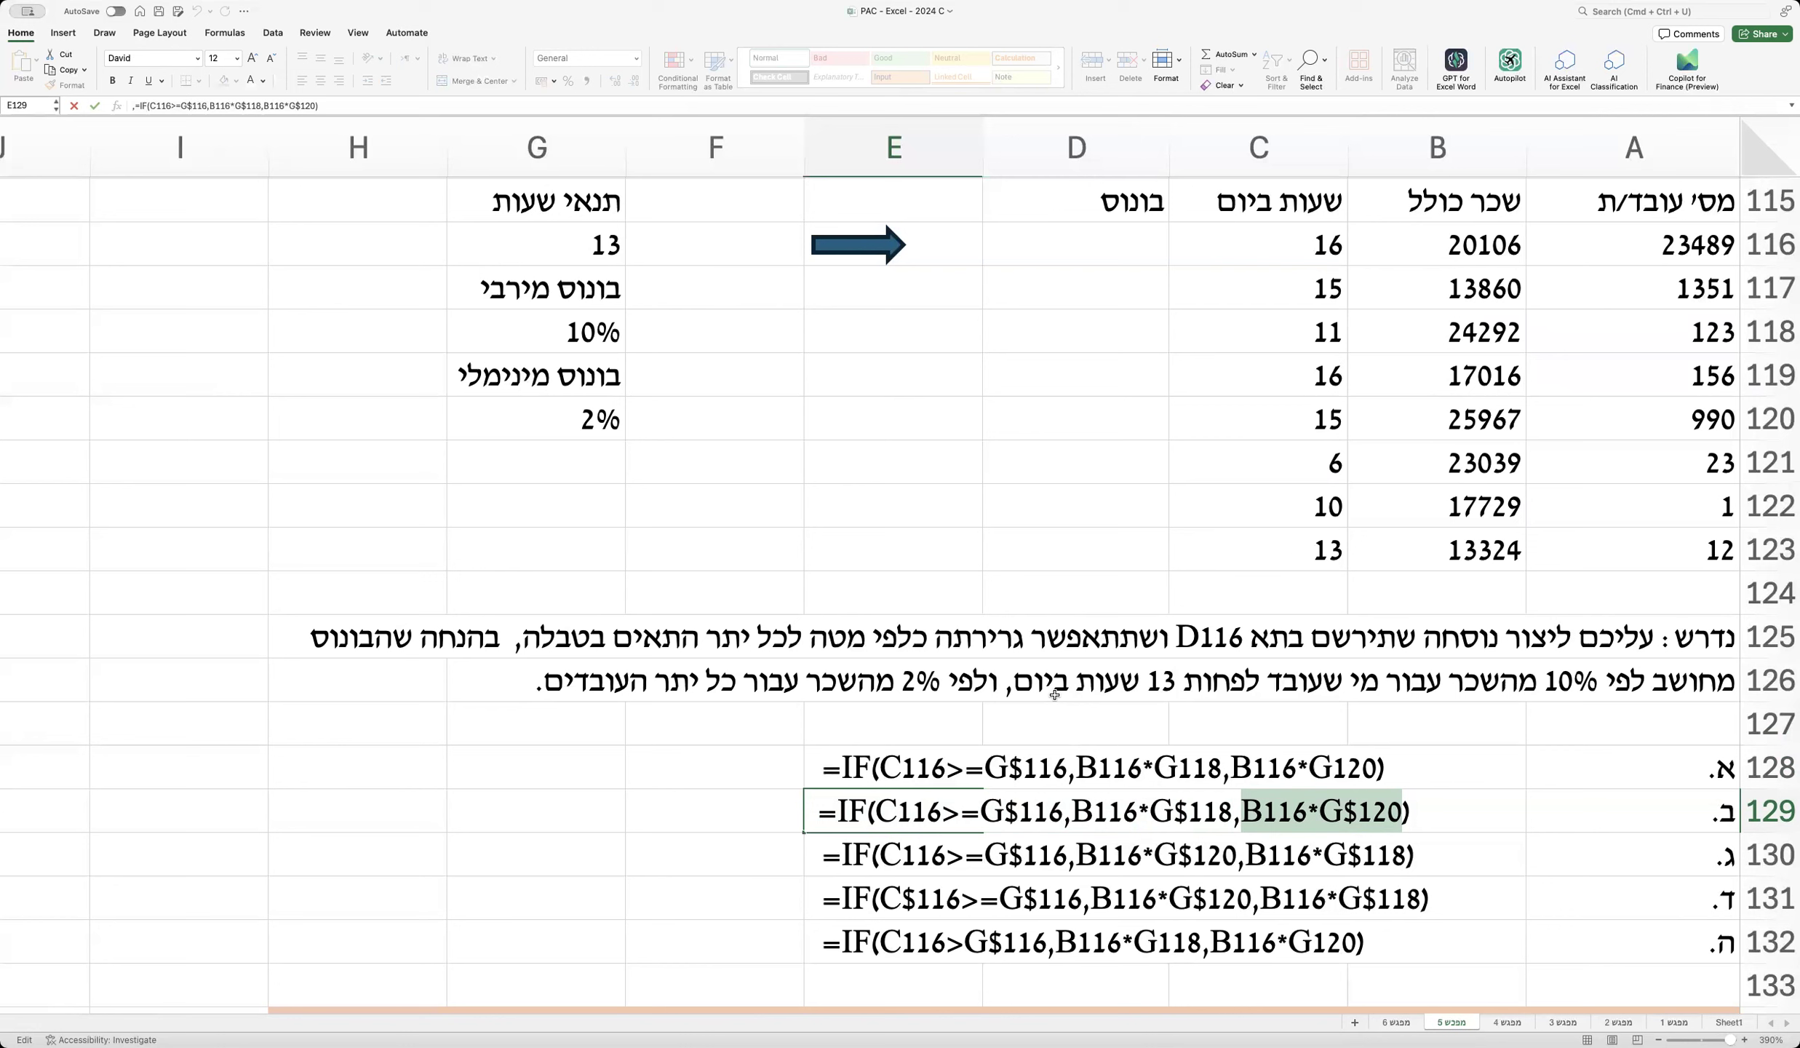
pyautogui.click(1318, 811)
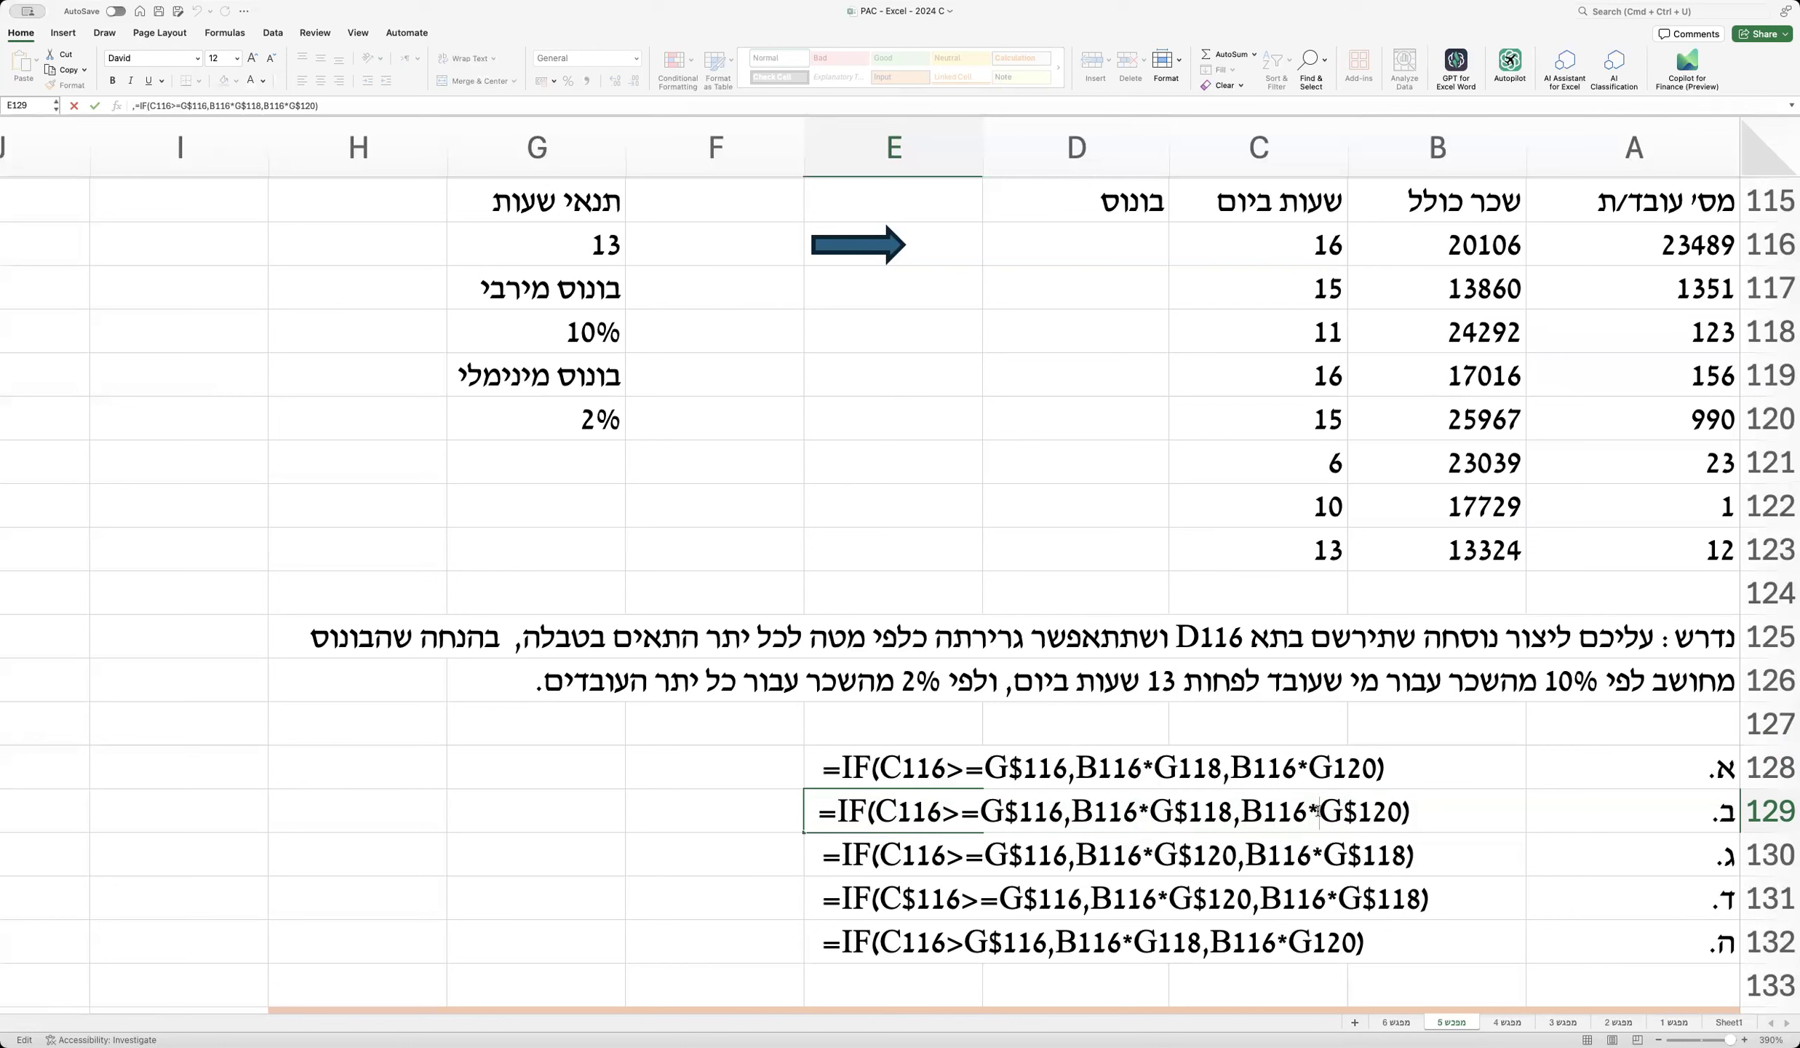
pyautogui.moveTo(1319, 811); pyautogui.dragTo(1394, 813)
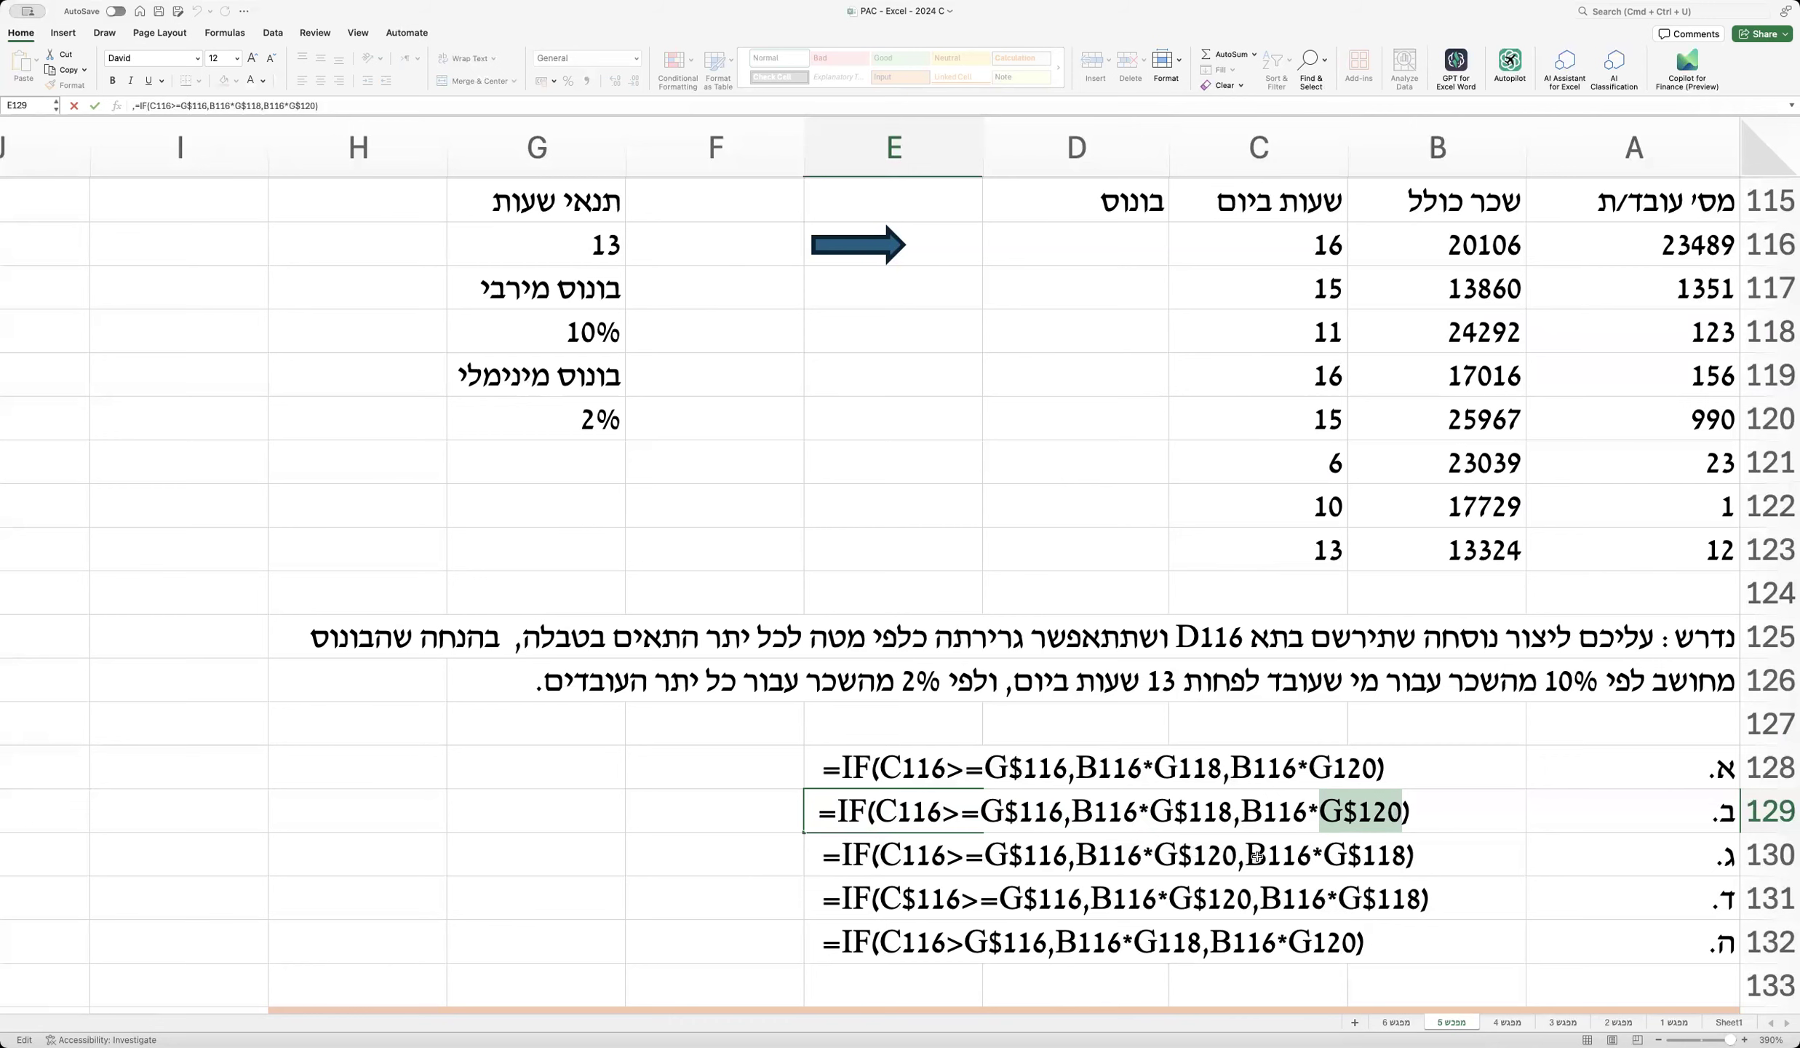
pyautogui.click(1344, 864)
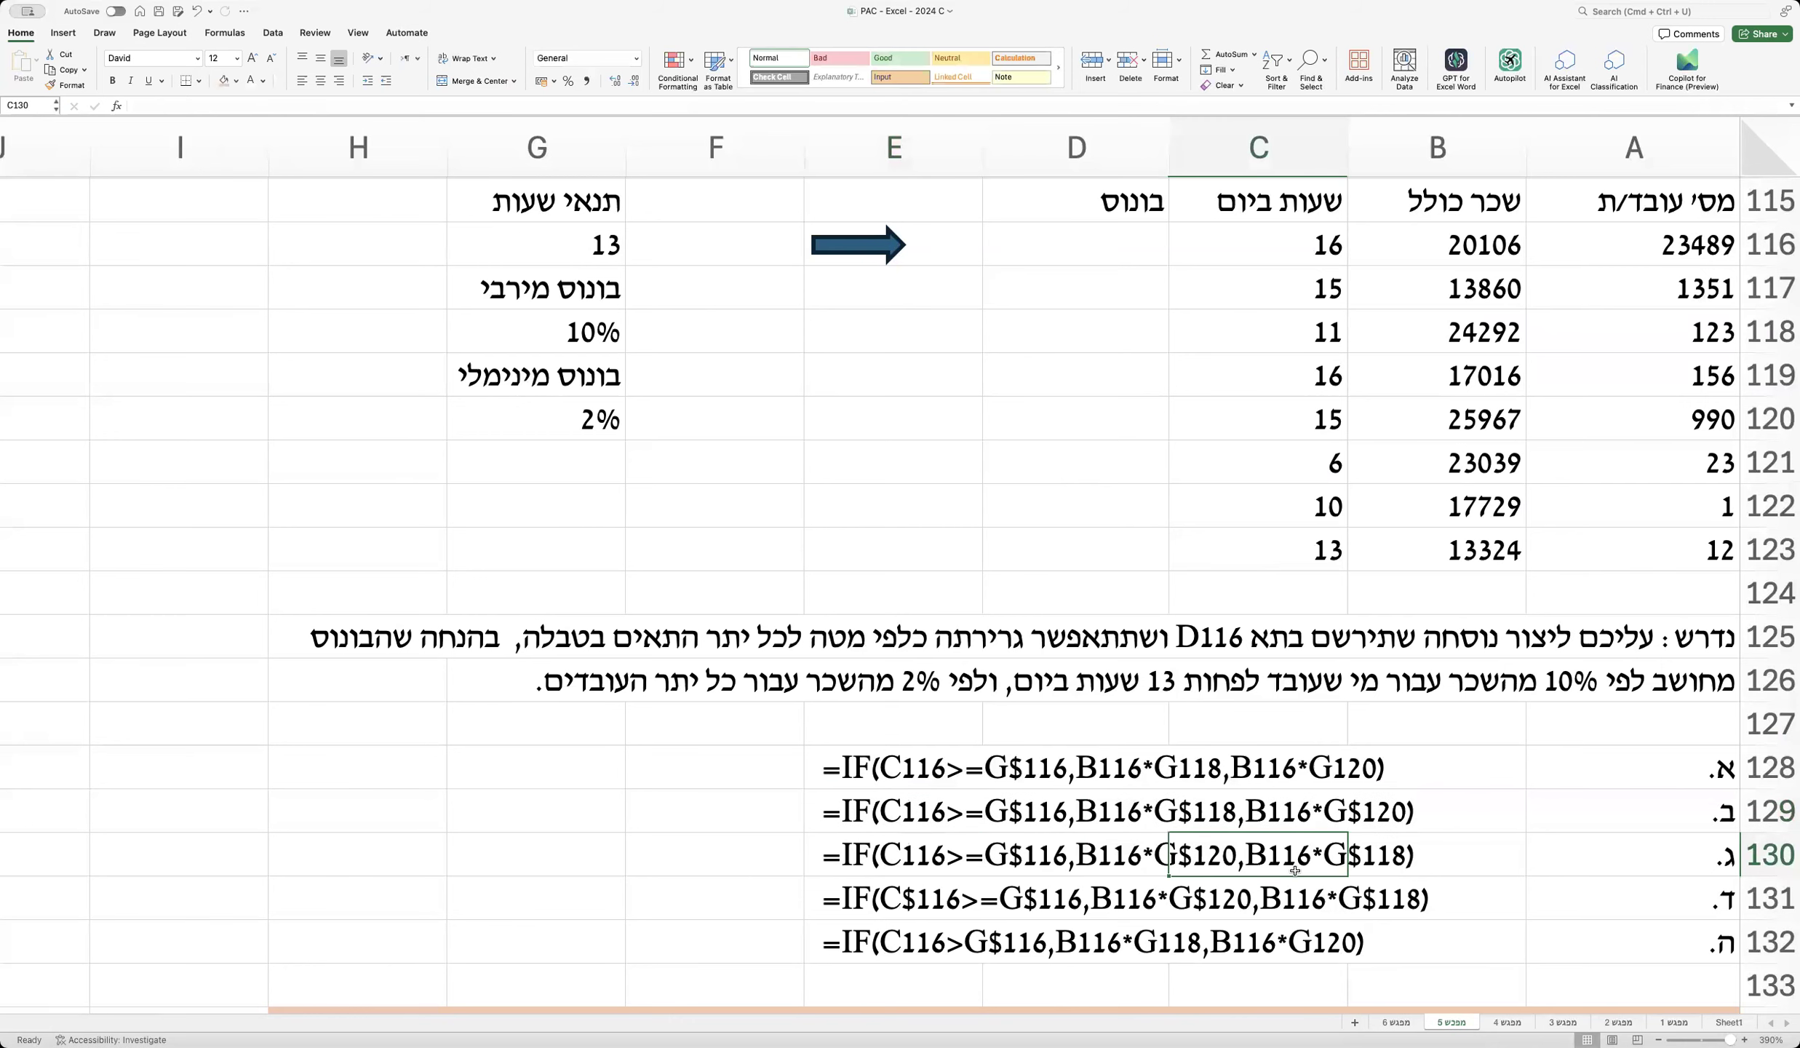
# Step: Enter the answer note "התשובה ב. הקיבוע ברמת השורה נדרש עבור תאי העזר." in G129 and save the workbook
pyautogui.scroll(-2, 1296, 871)
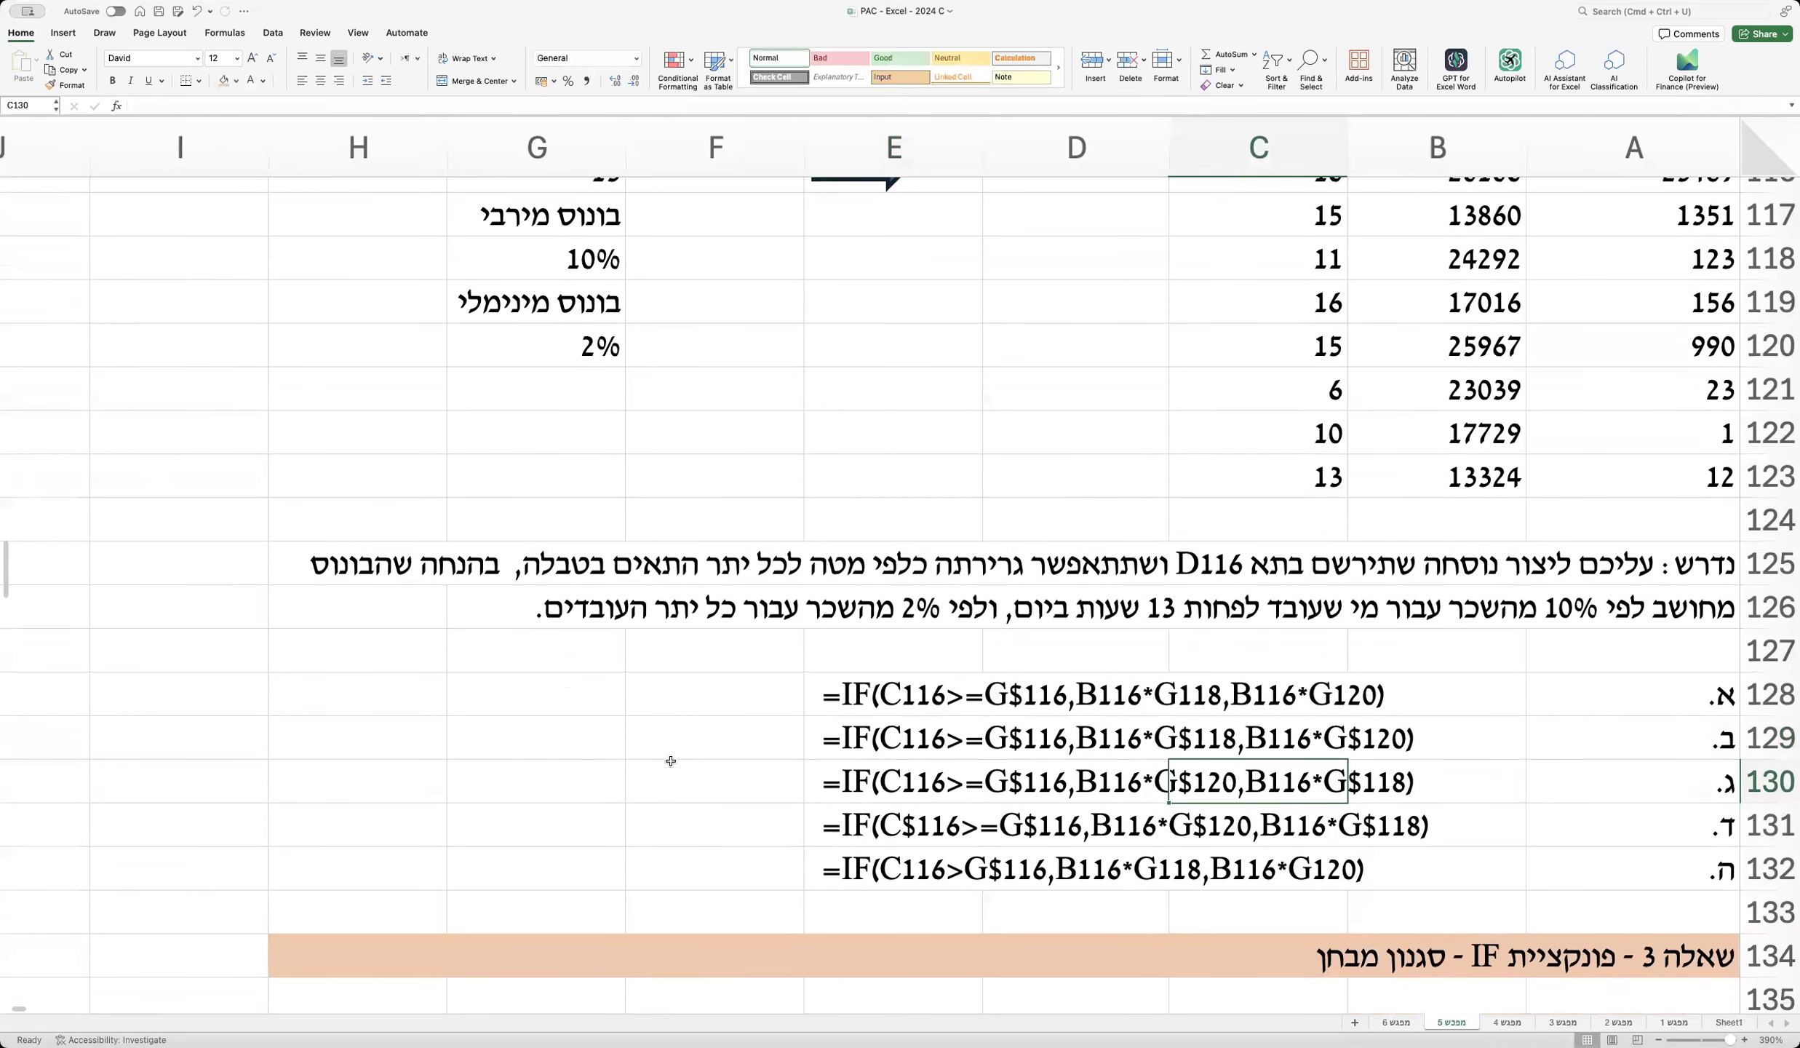
pyautogui.scroll(1, 508, 743)
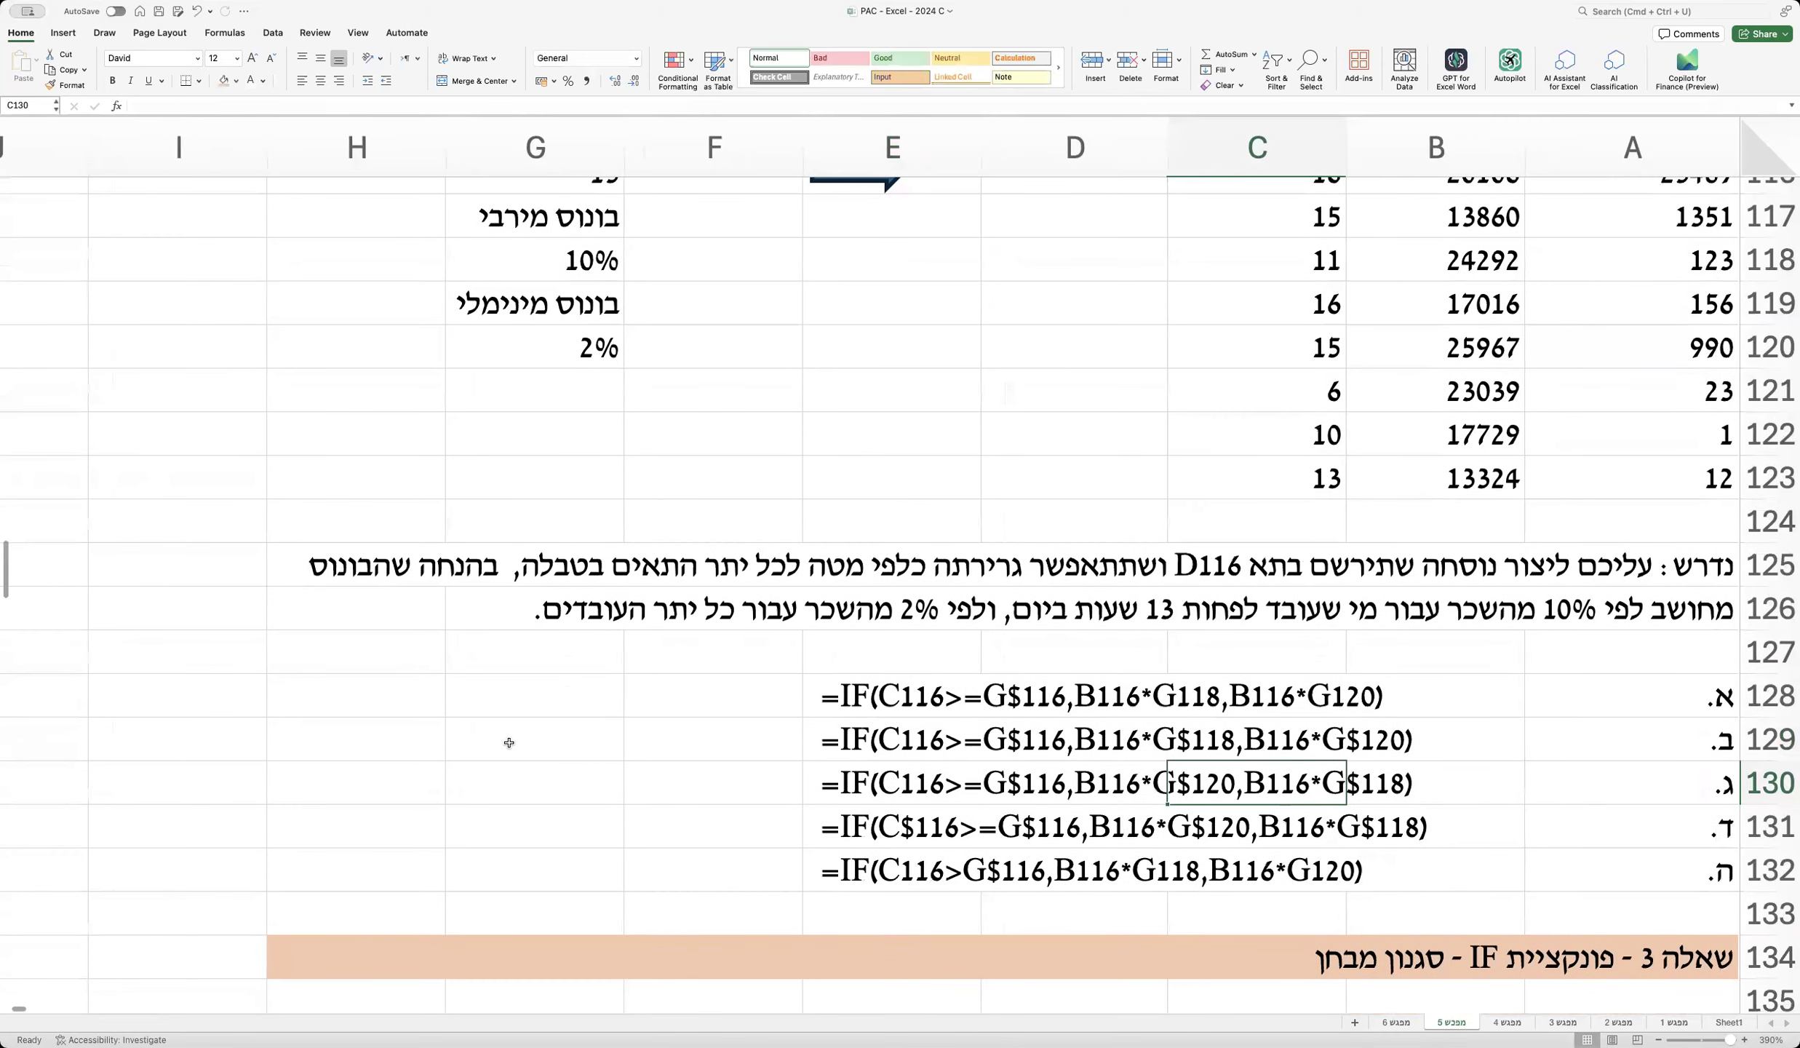
pyautogui.click(526, 738)
pyautogui.write('ה')
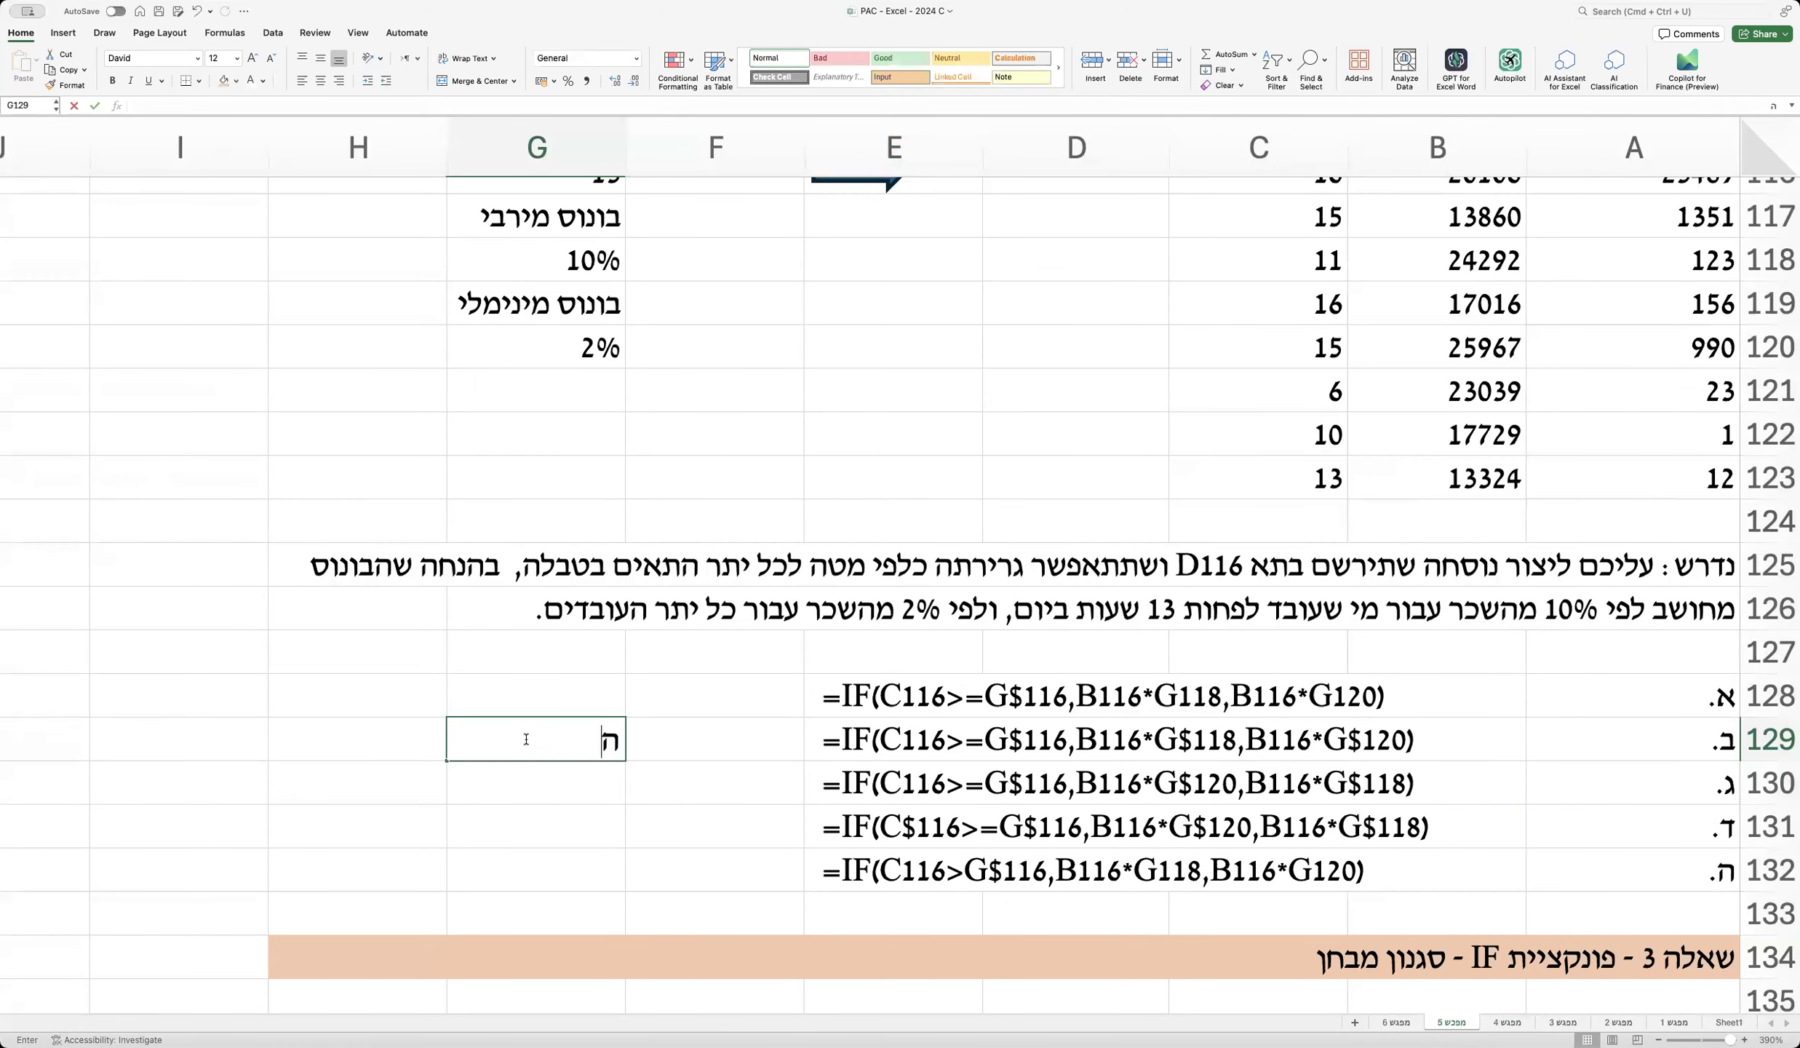
pyautogui.write('תשובה ב.')
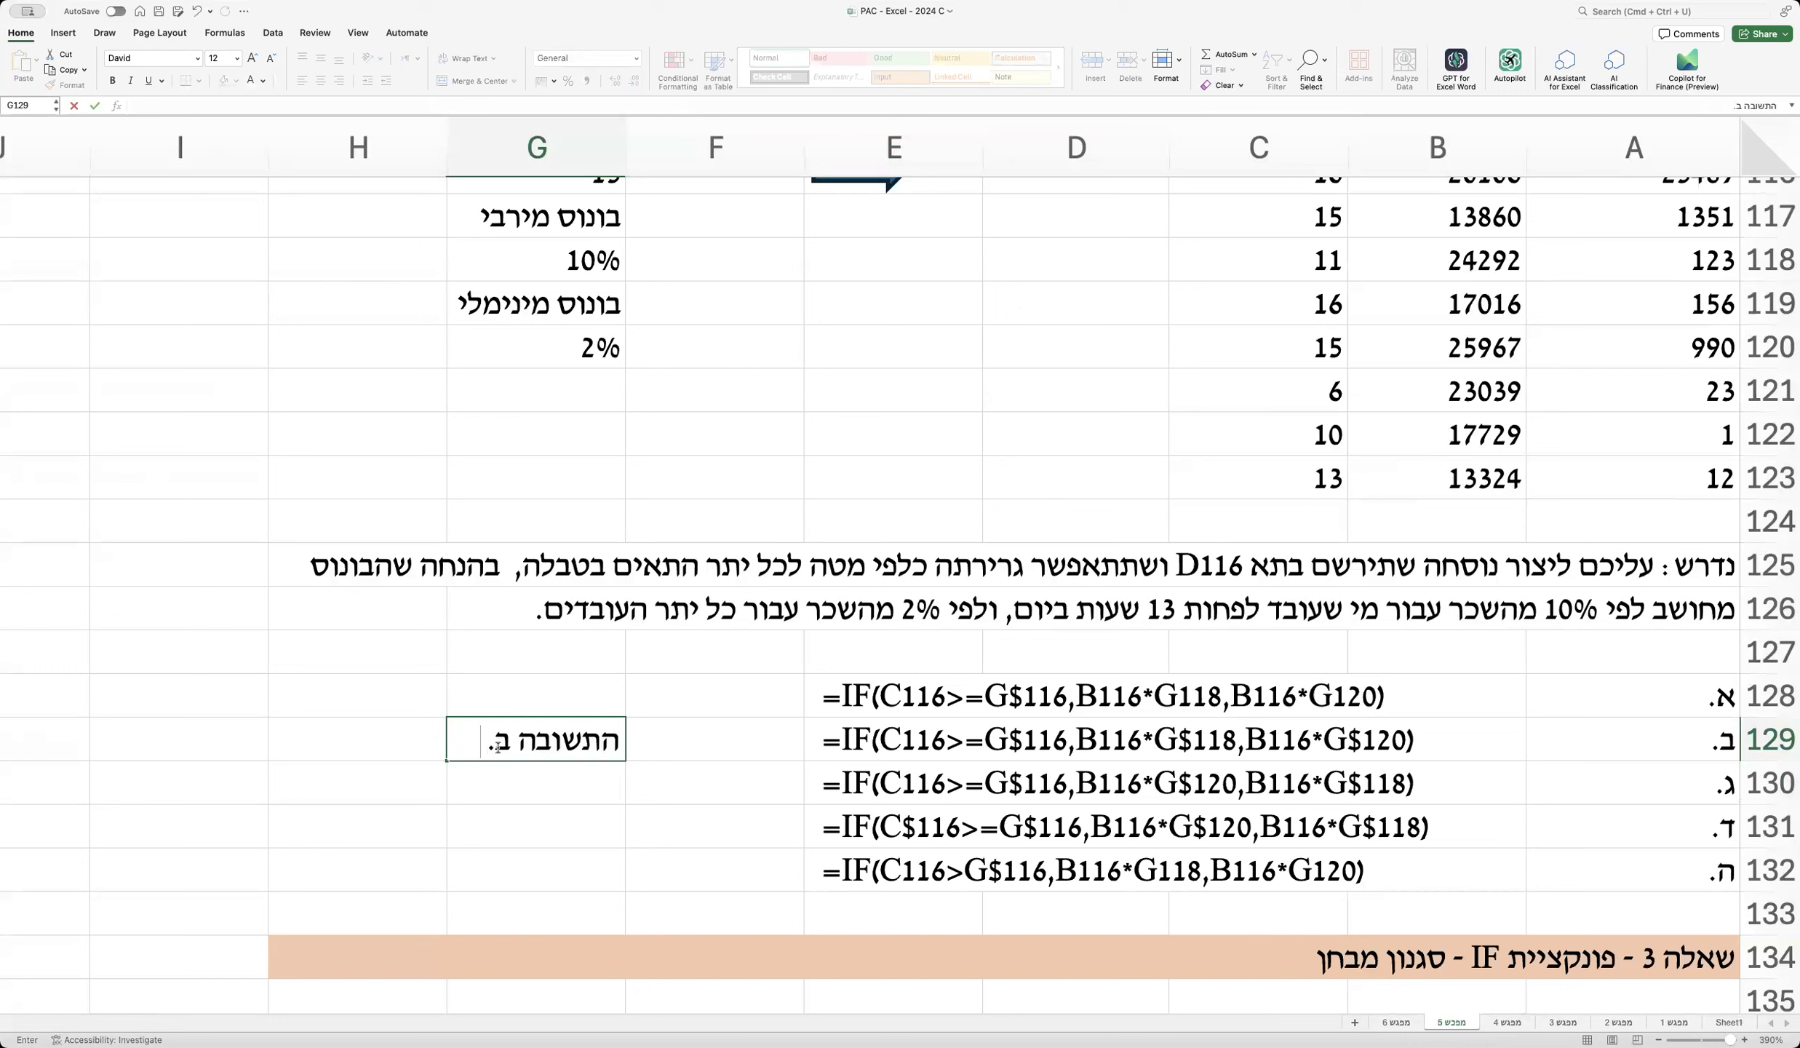
pyautogui.write('הקיבוע ברמת השורה נדרש')
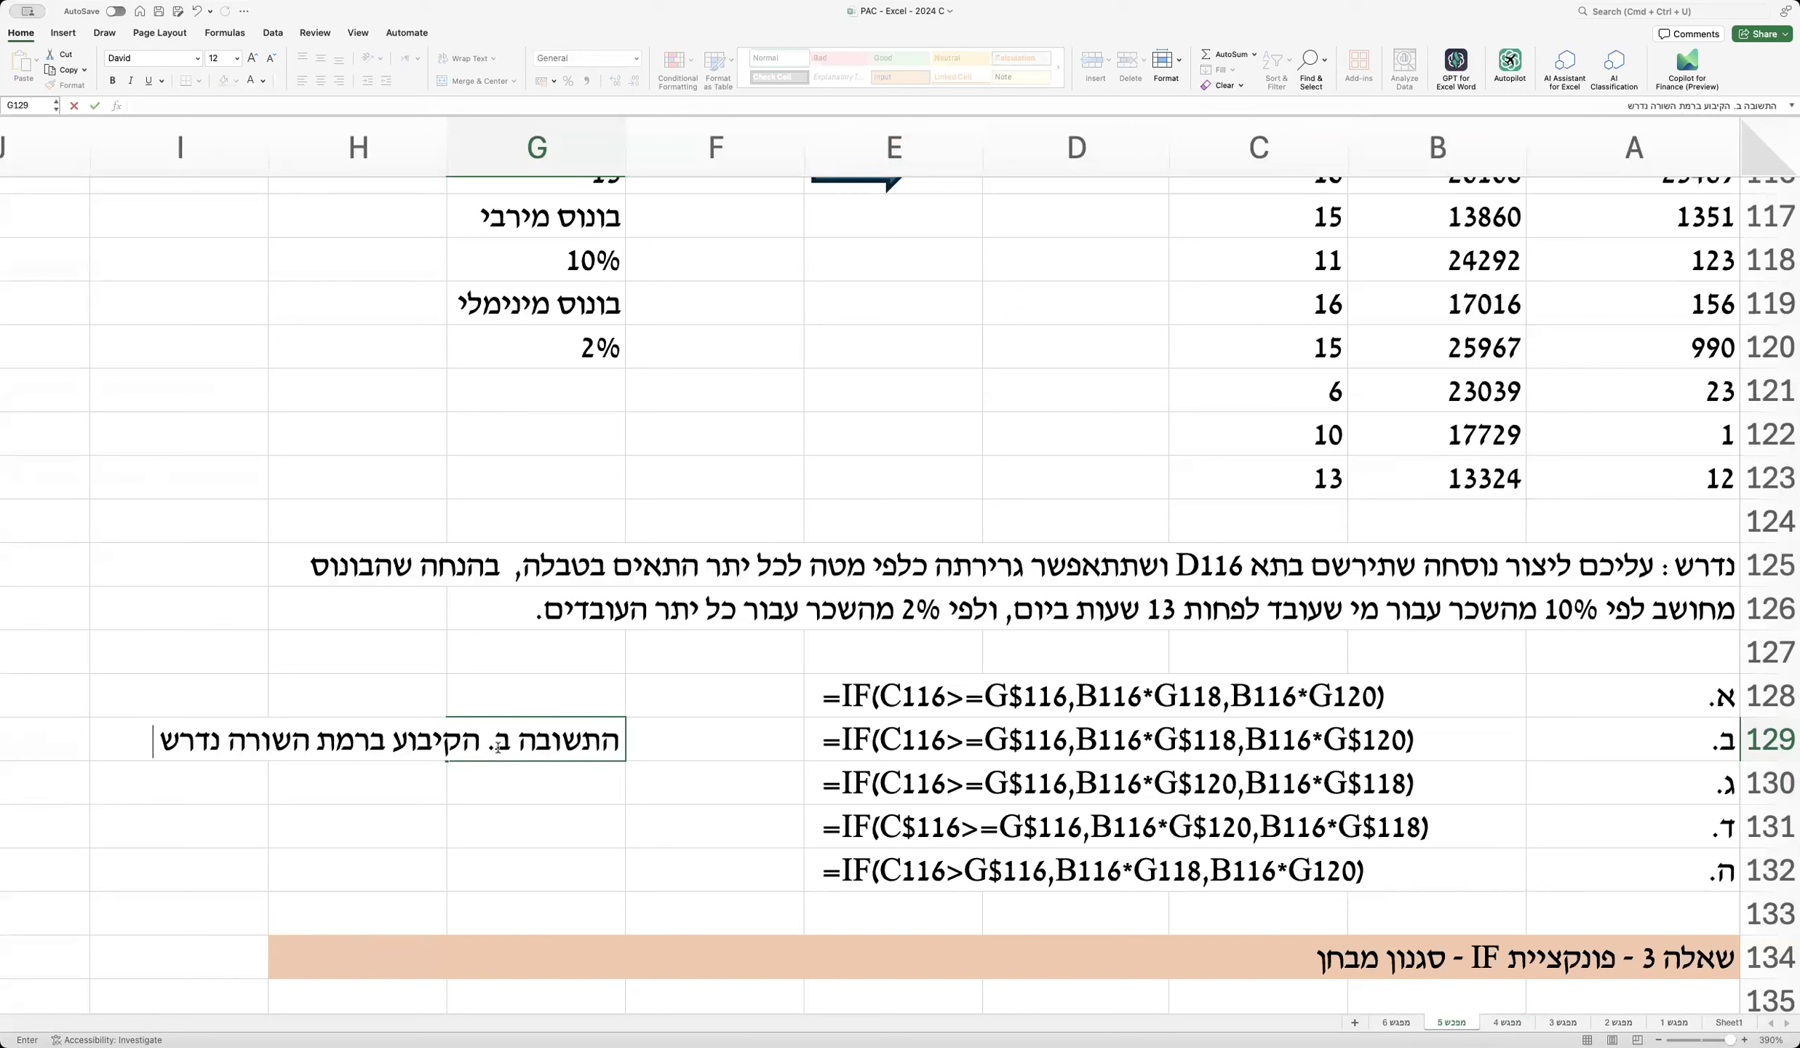
pyautogui.write(' עבור תאי העזר.')
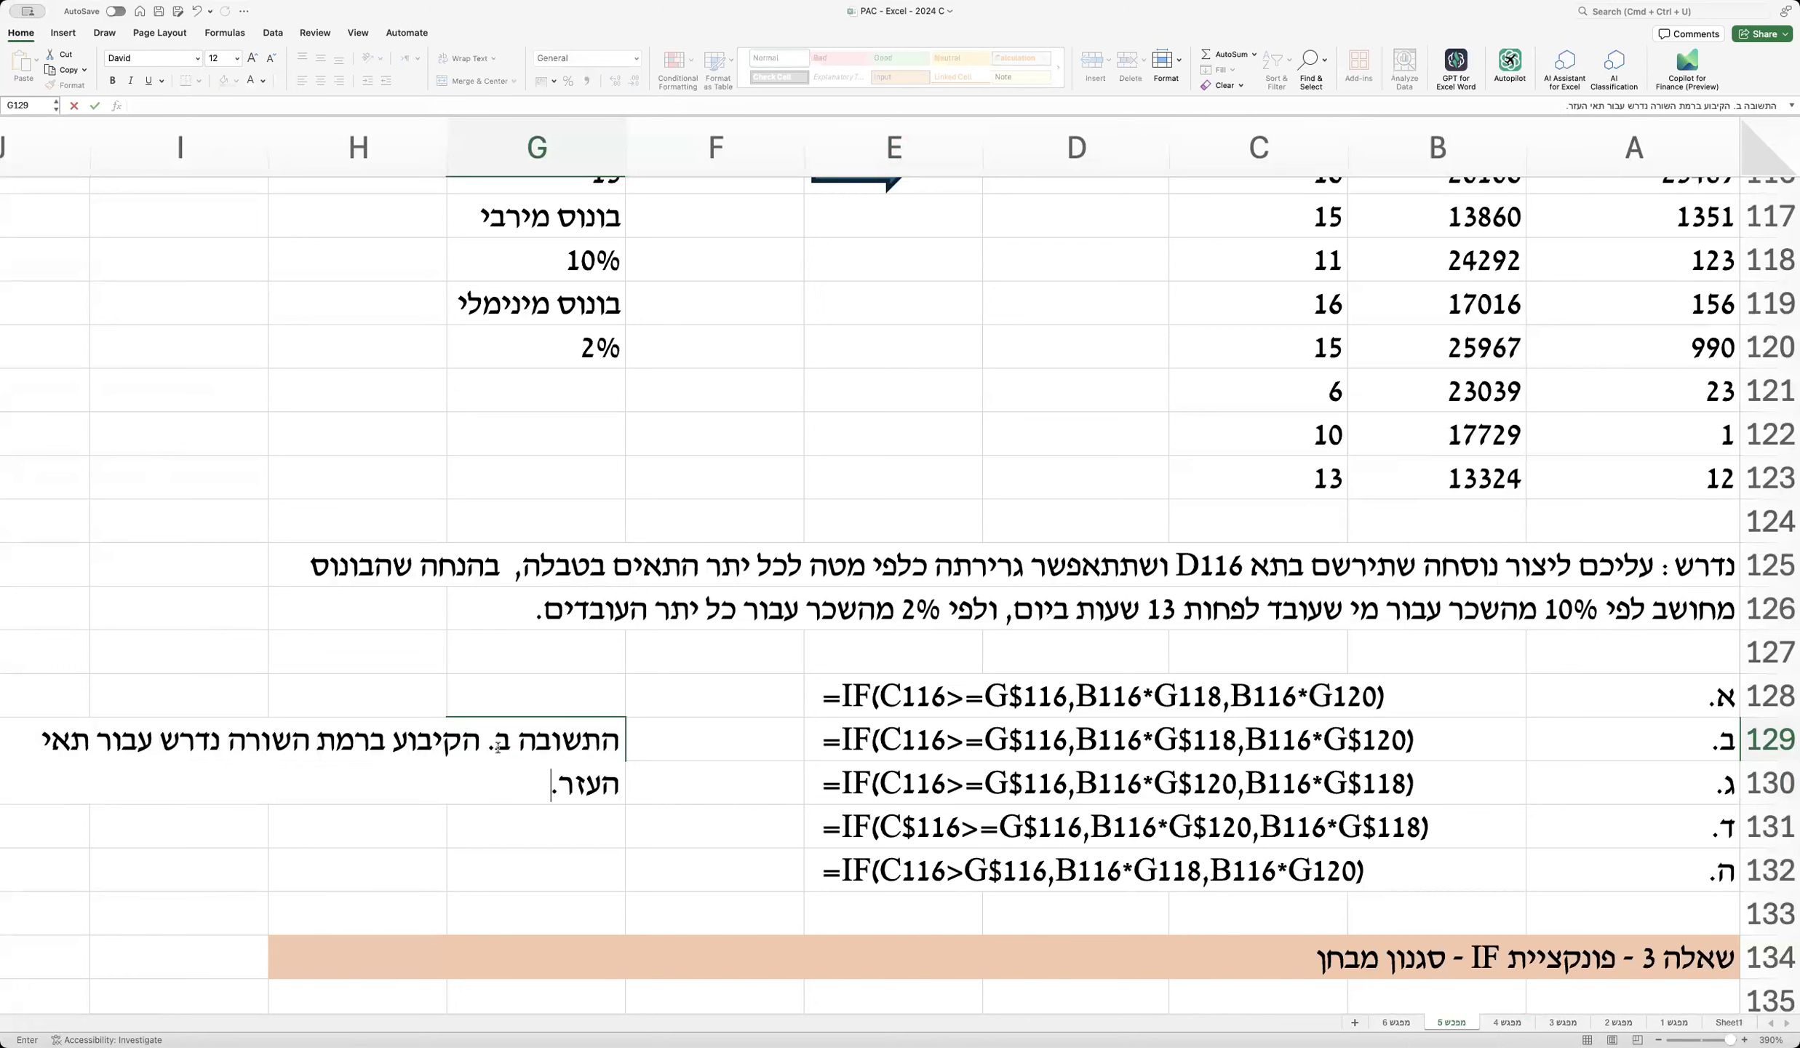
pyautogui.press('Return')
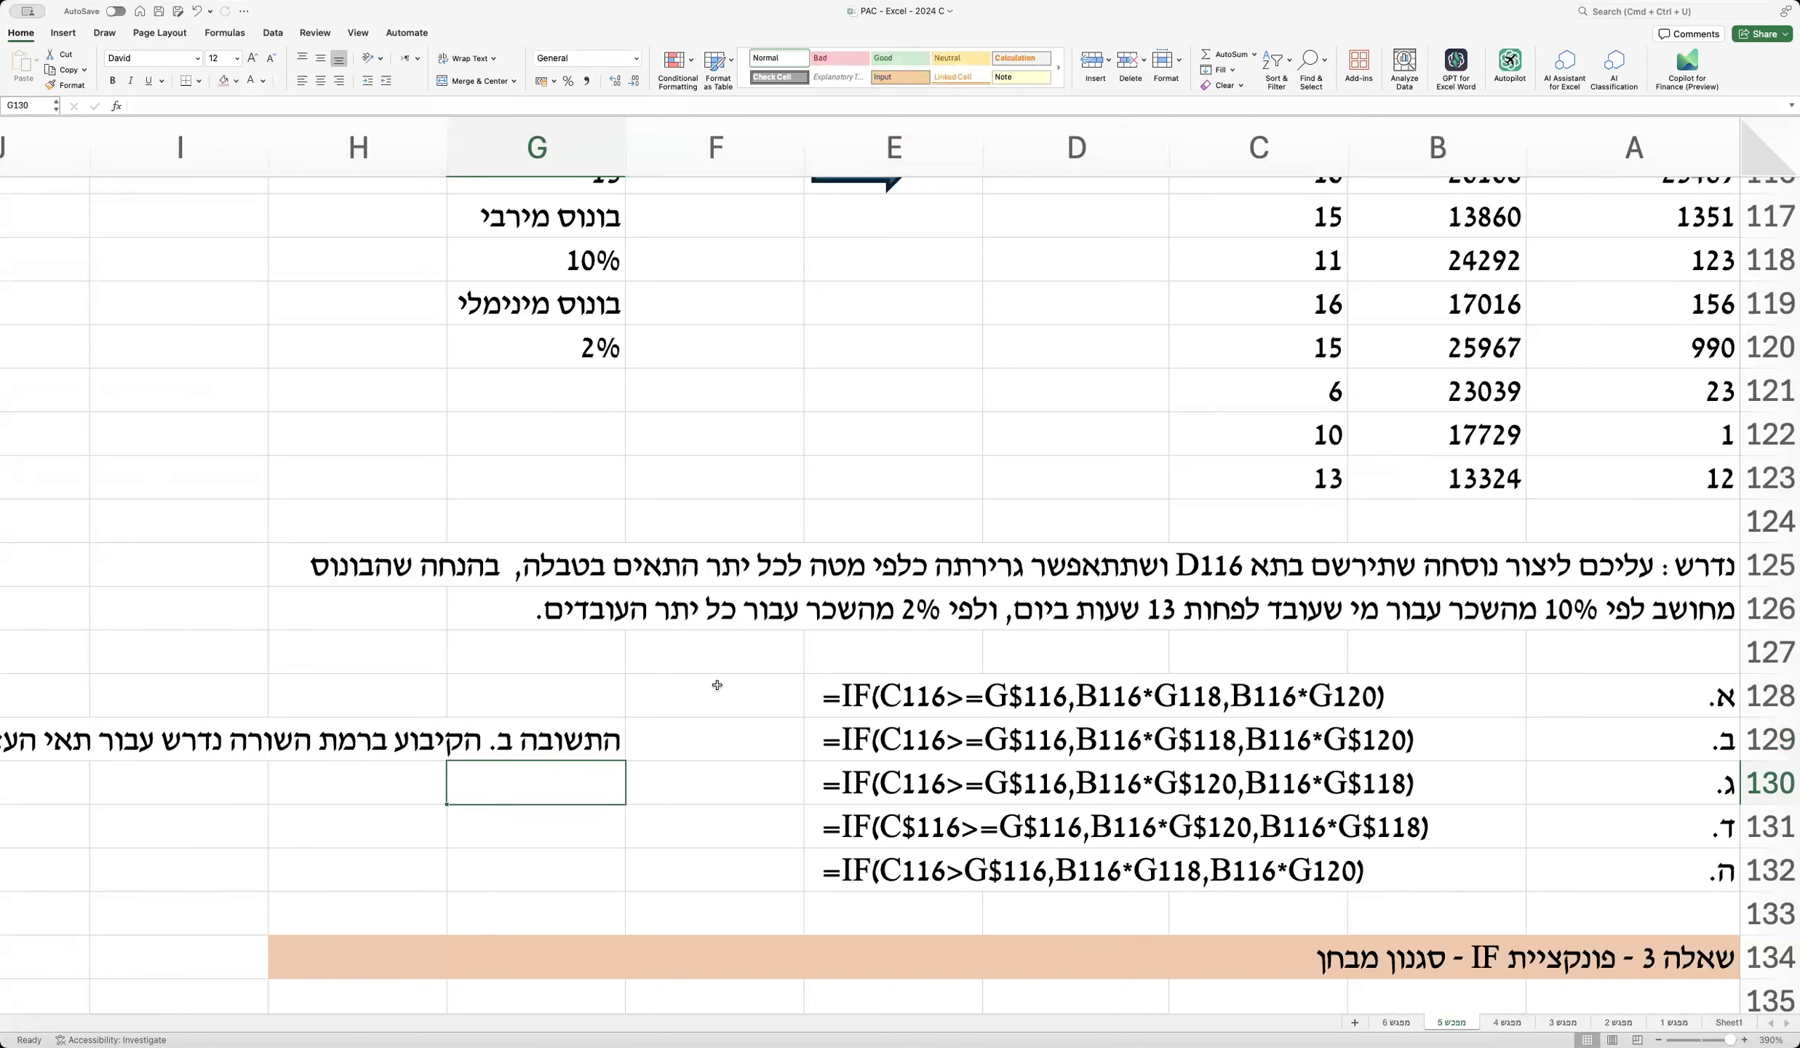
pyautogui.press('super+s')
# Step: Read question 3 from row 134, including the inventory table, the requirement in rows 148–149 and the answer options in rows 151–155
pyautogui.scroll(-5, 717, 689)
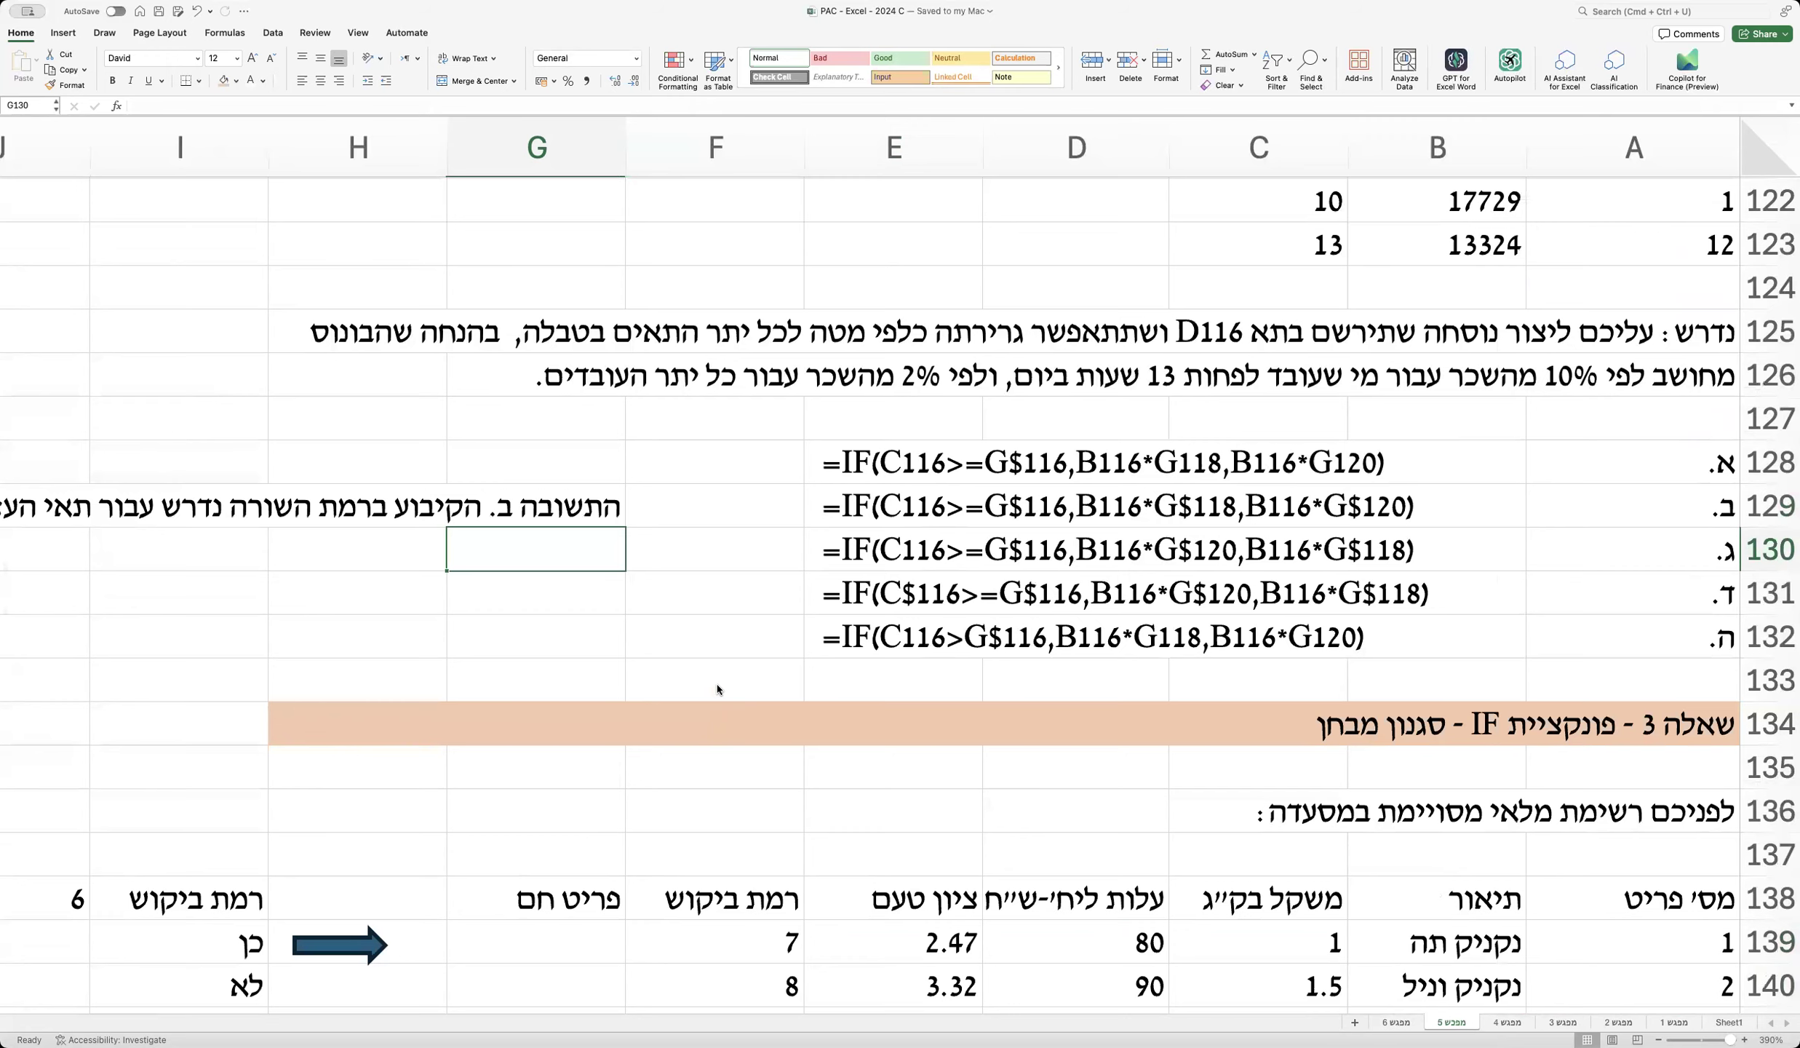
pyautogui.scroll(-10, 717, 689)
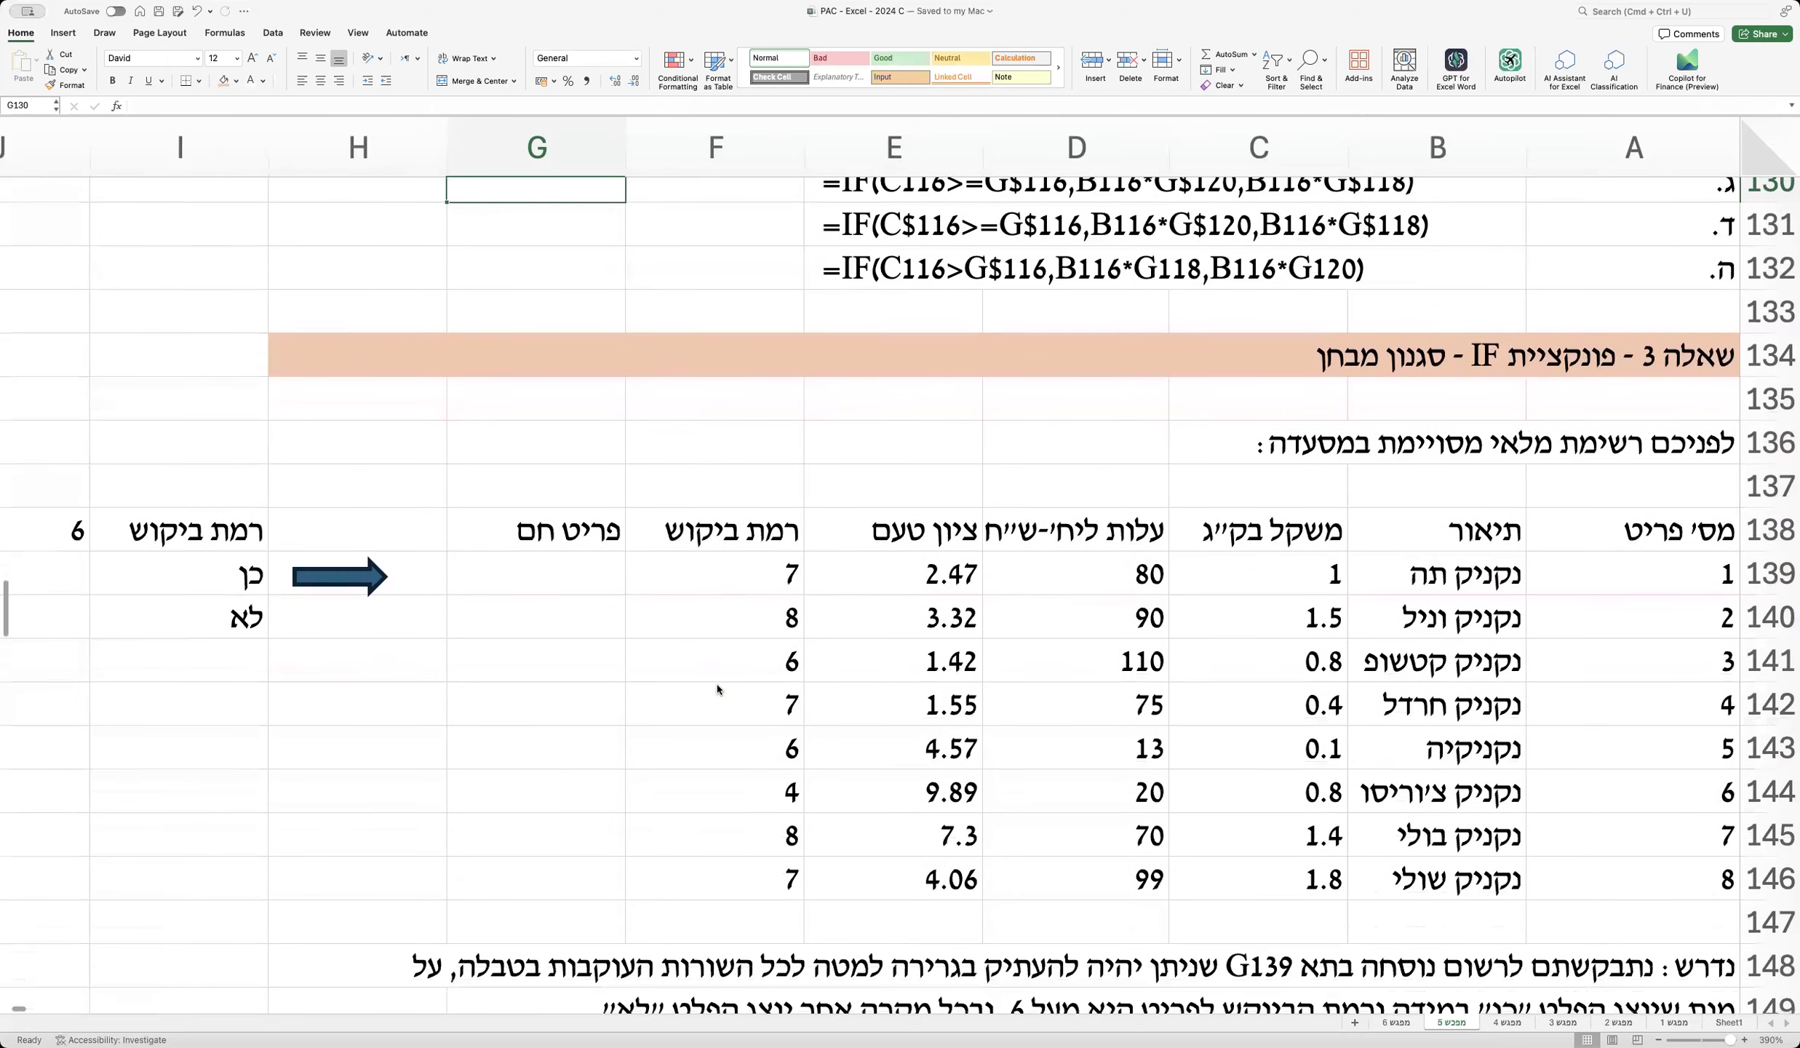
pyautogui.scroll(-2, 718, 689)
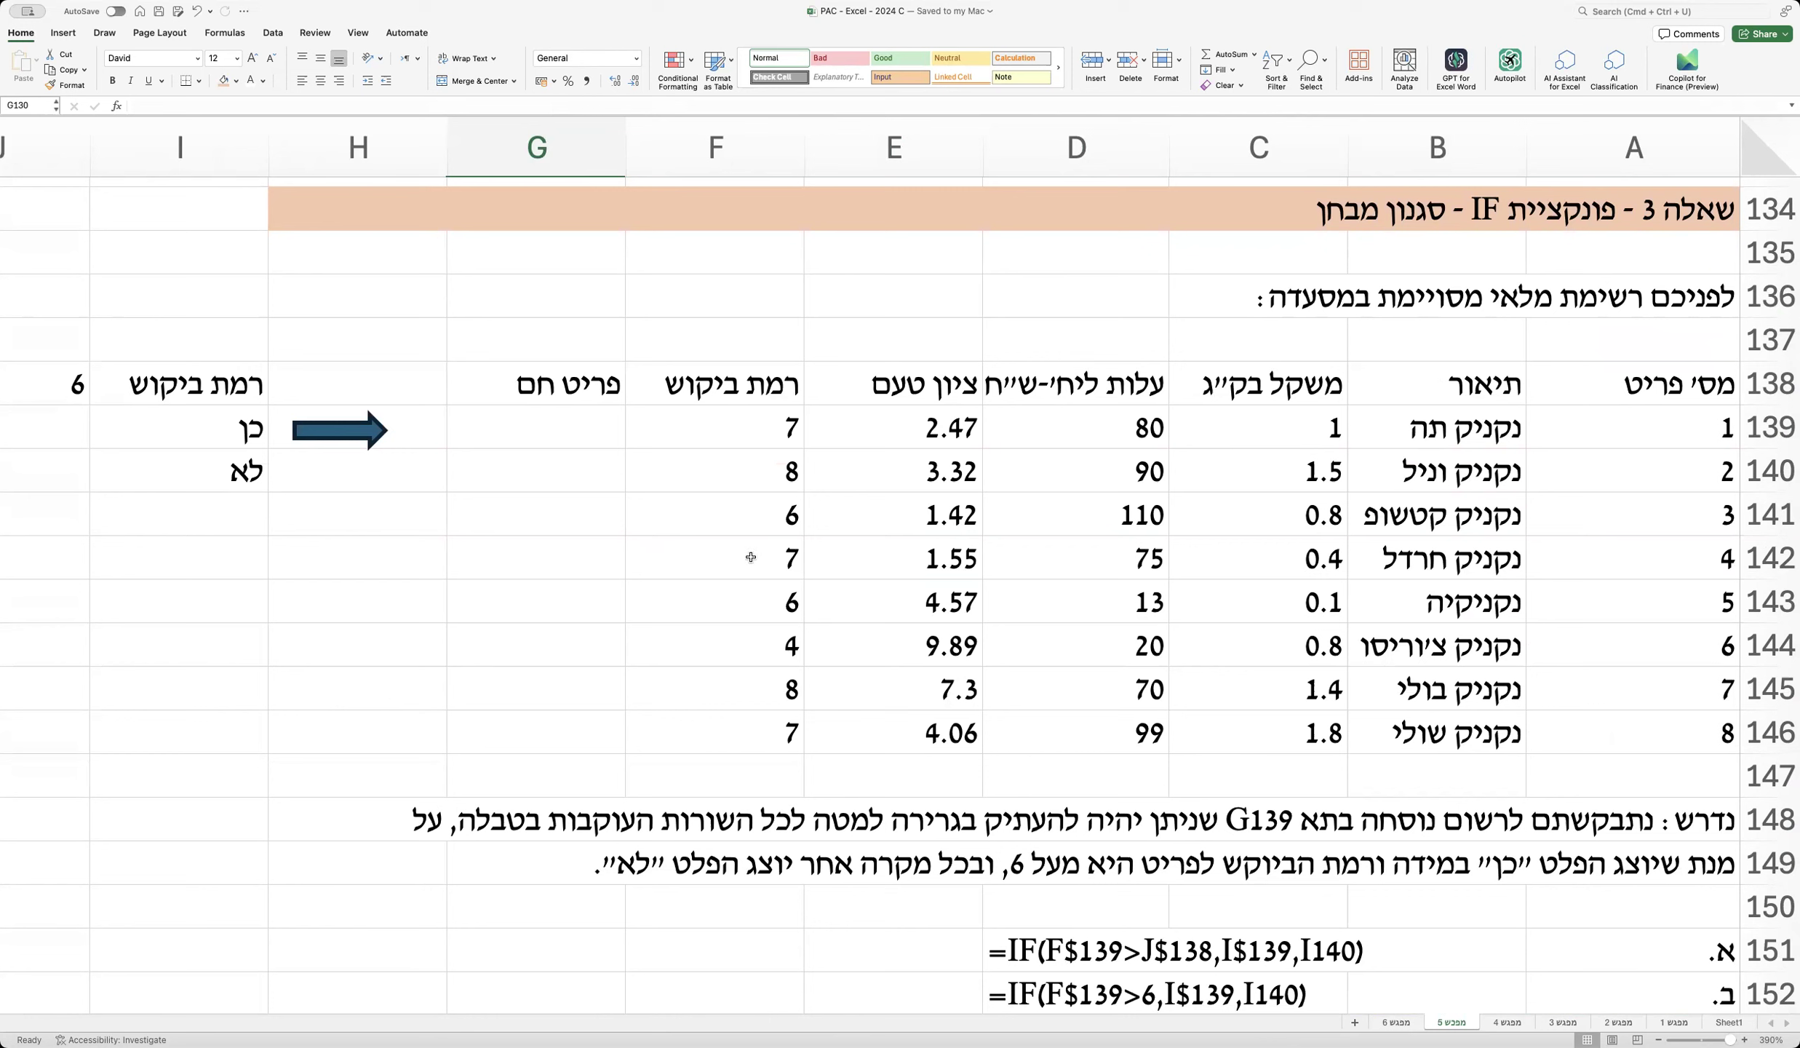
pyautogui.click(663, 514)
pyautogui.scroll(-3, 663, 509)
pyautogui.scroll(-3, 665, 505)
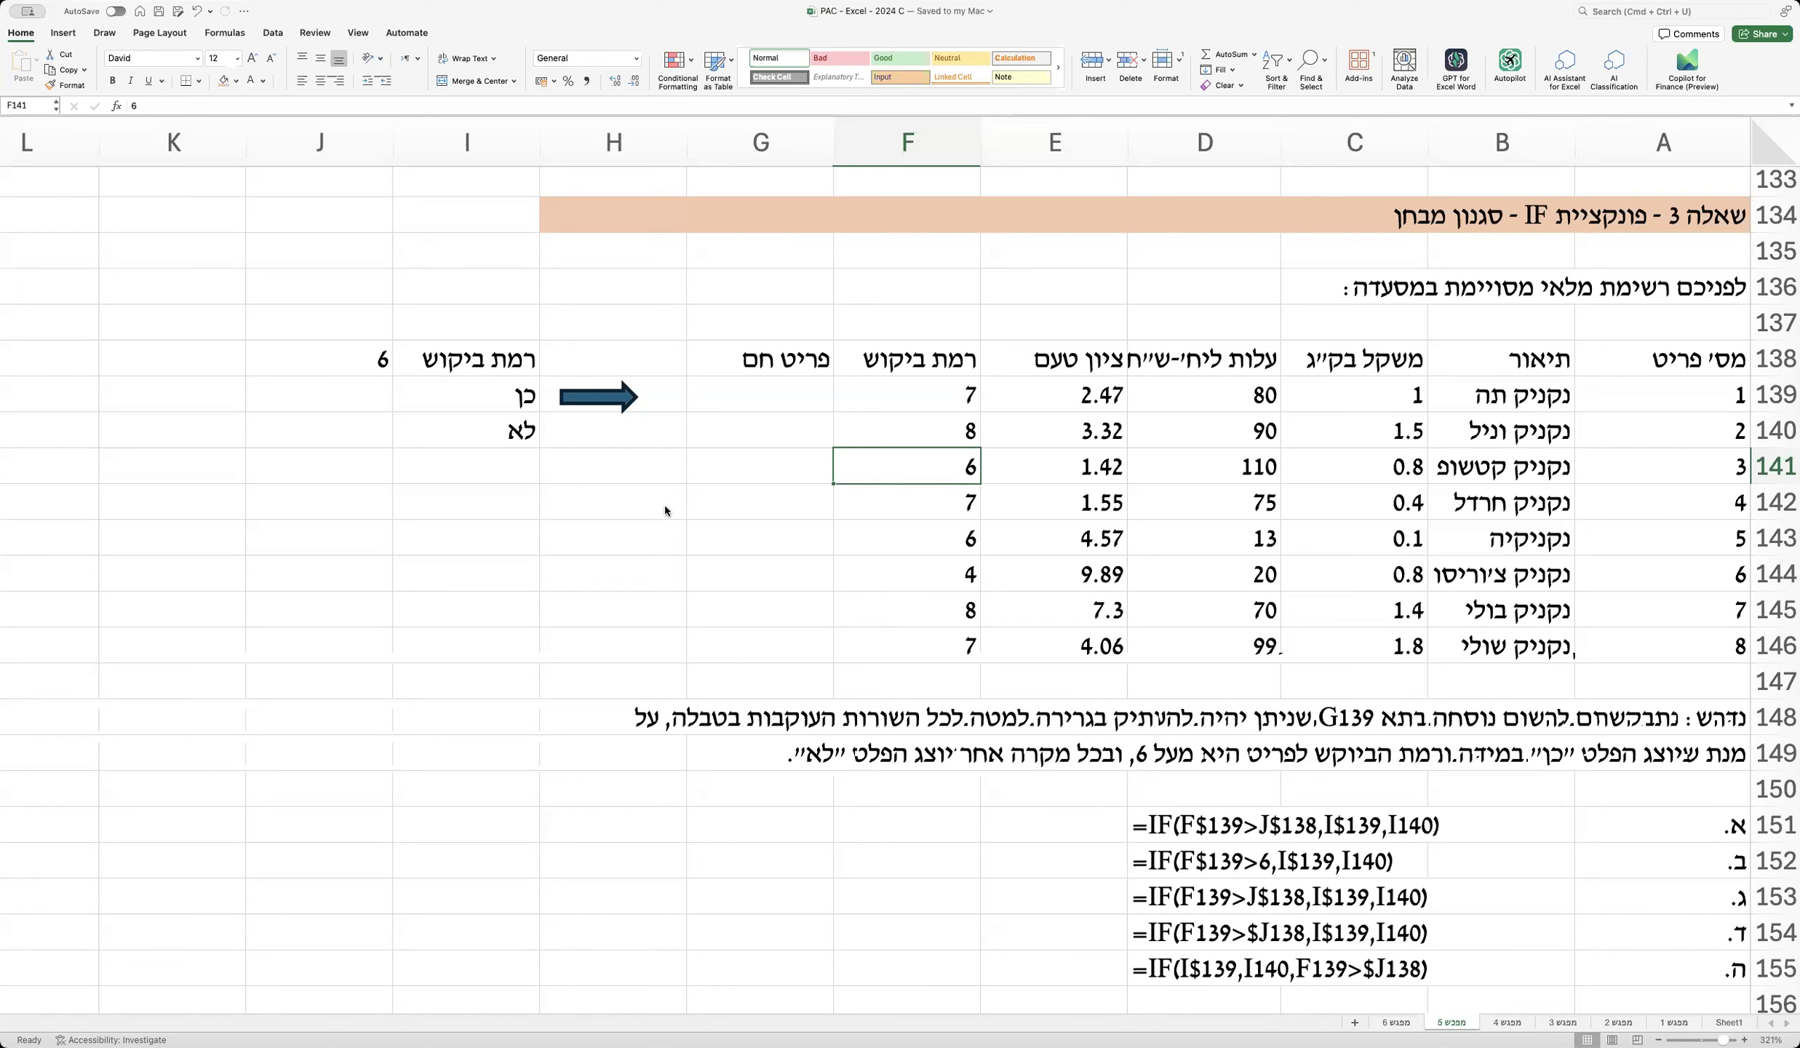
pyautogui.click(665, 507)
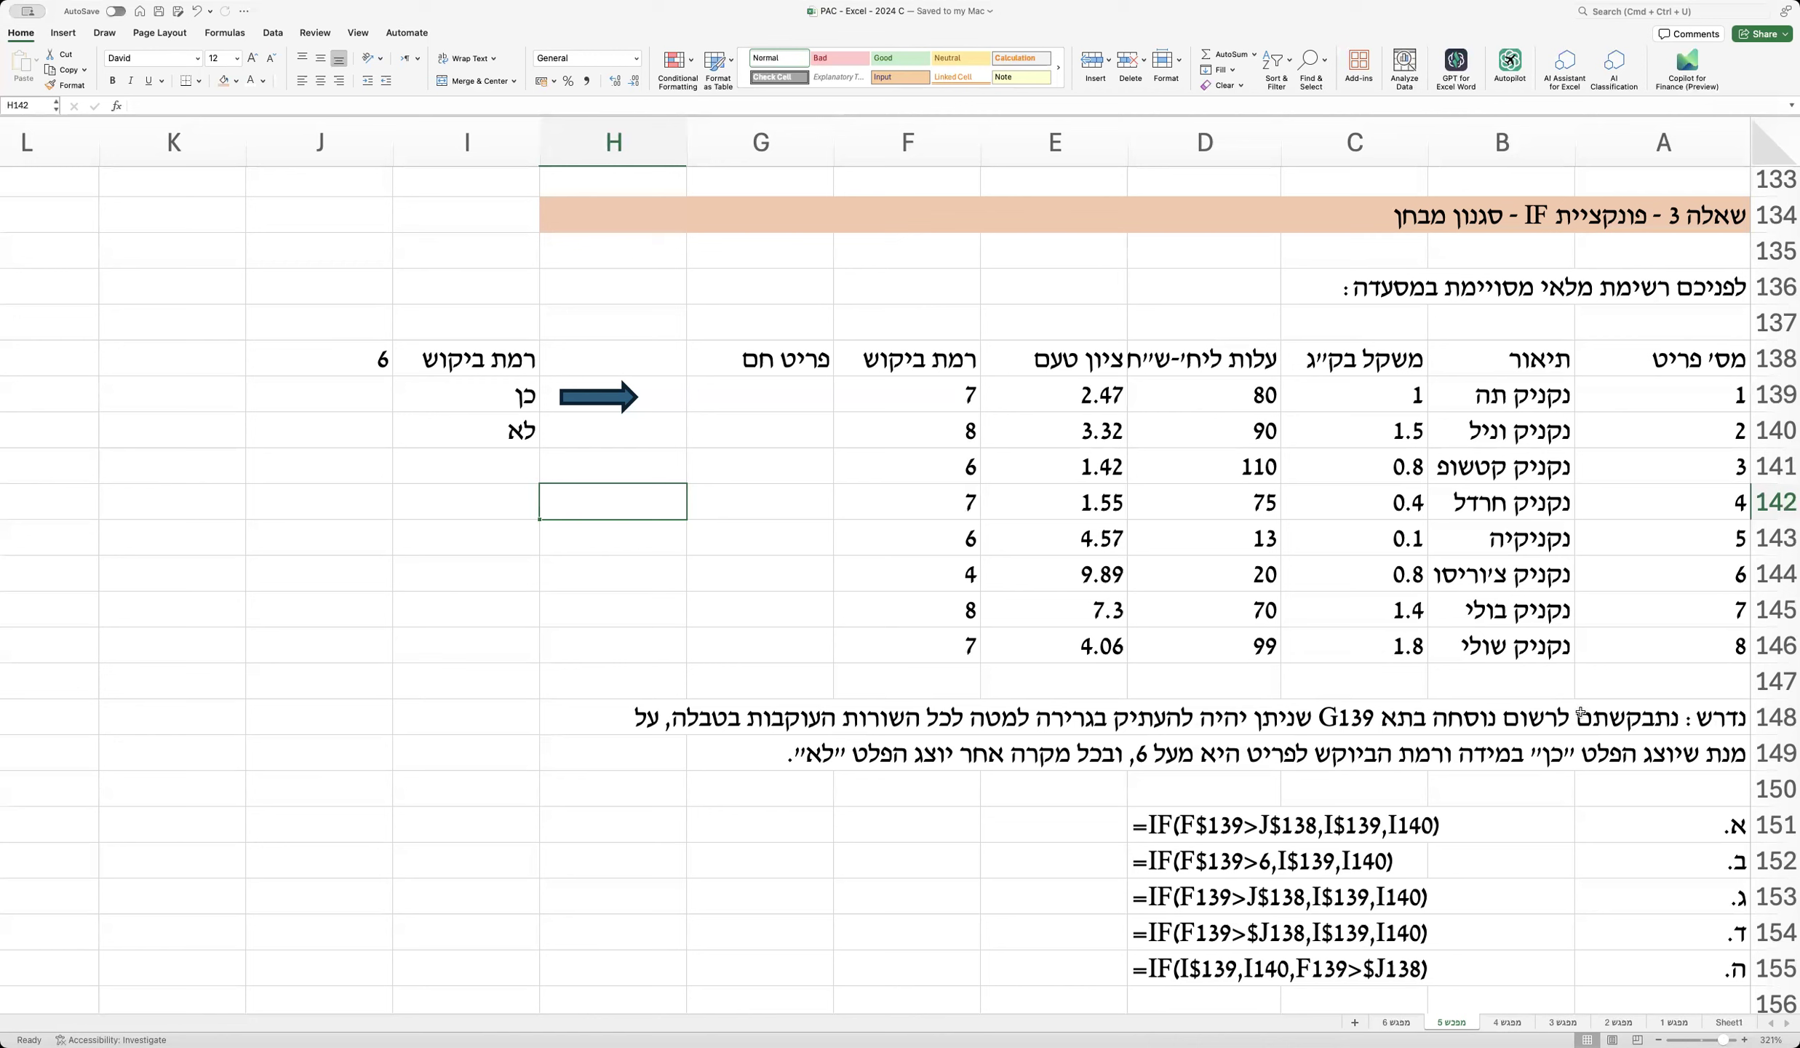
pyautogui.moveTo(1637, 724); pyautogui.dragTo(719, 753)
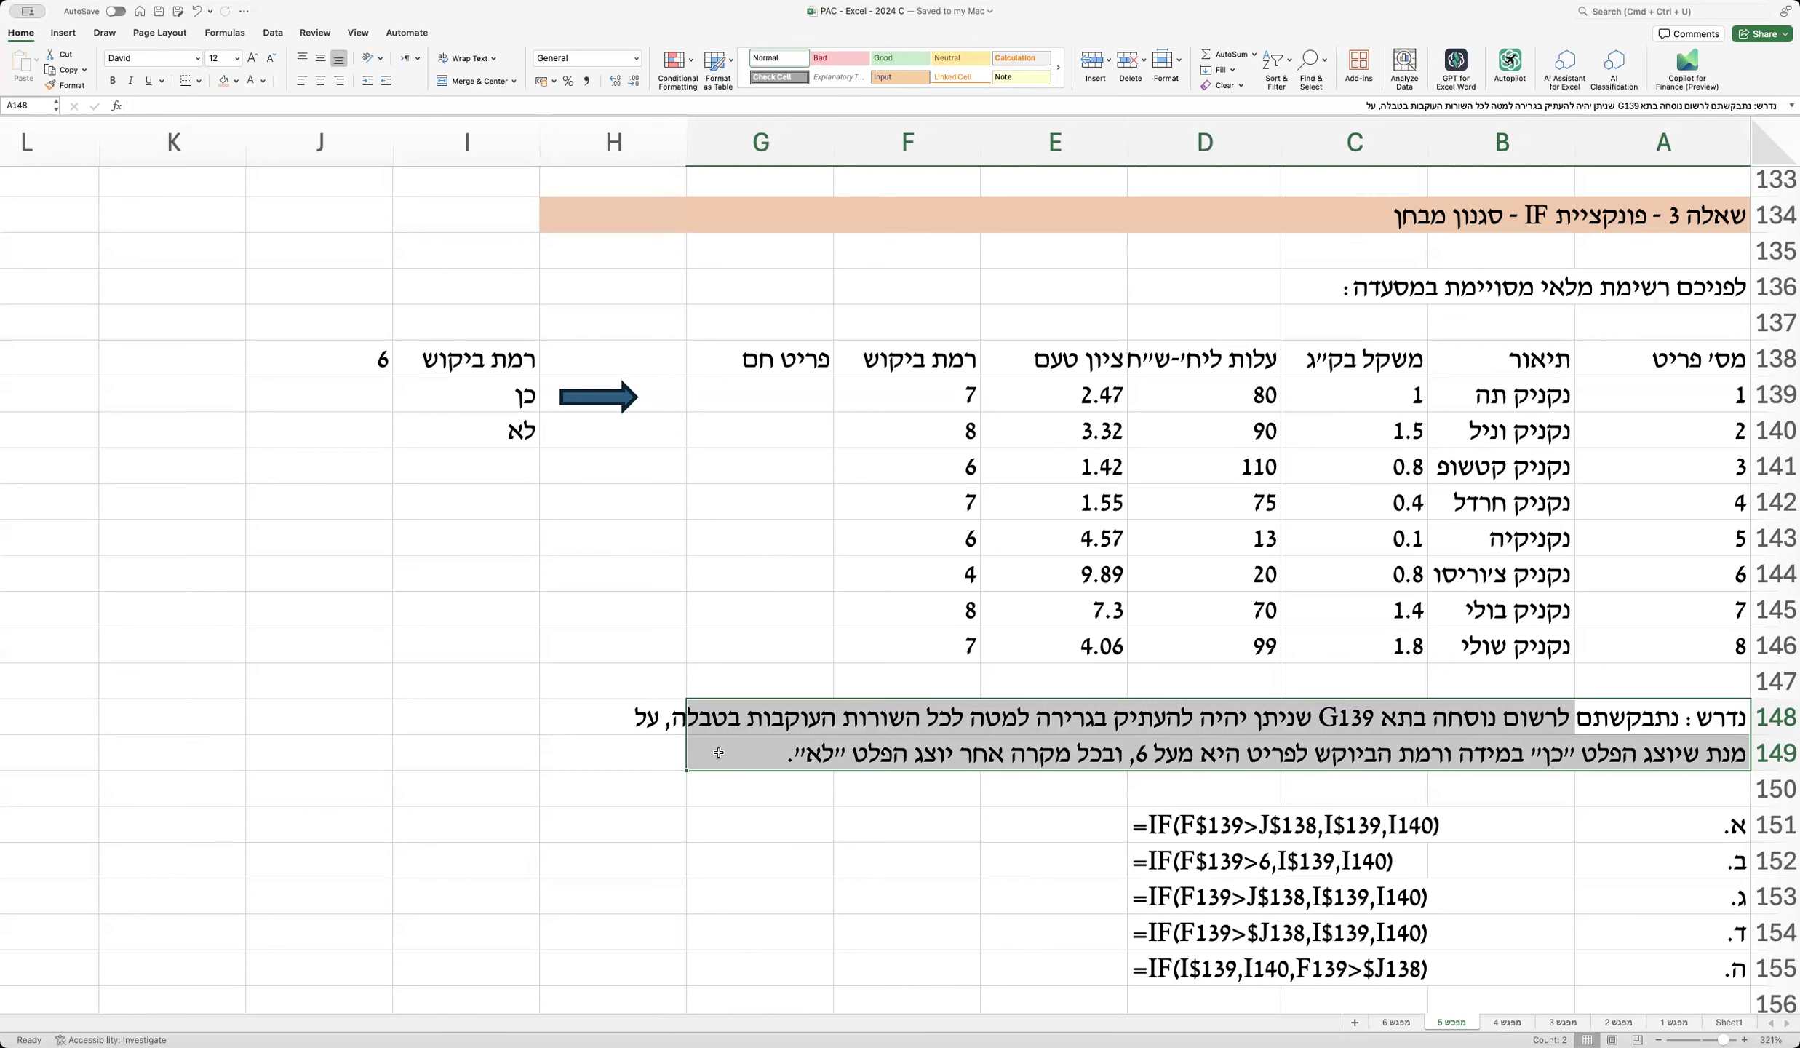
# Step: Correct the misspelled word after "ורמת" in question 3's requirement text, A149, to "הביקוש"
pyautogui.doubleClick(1637, 753)
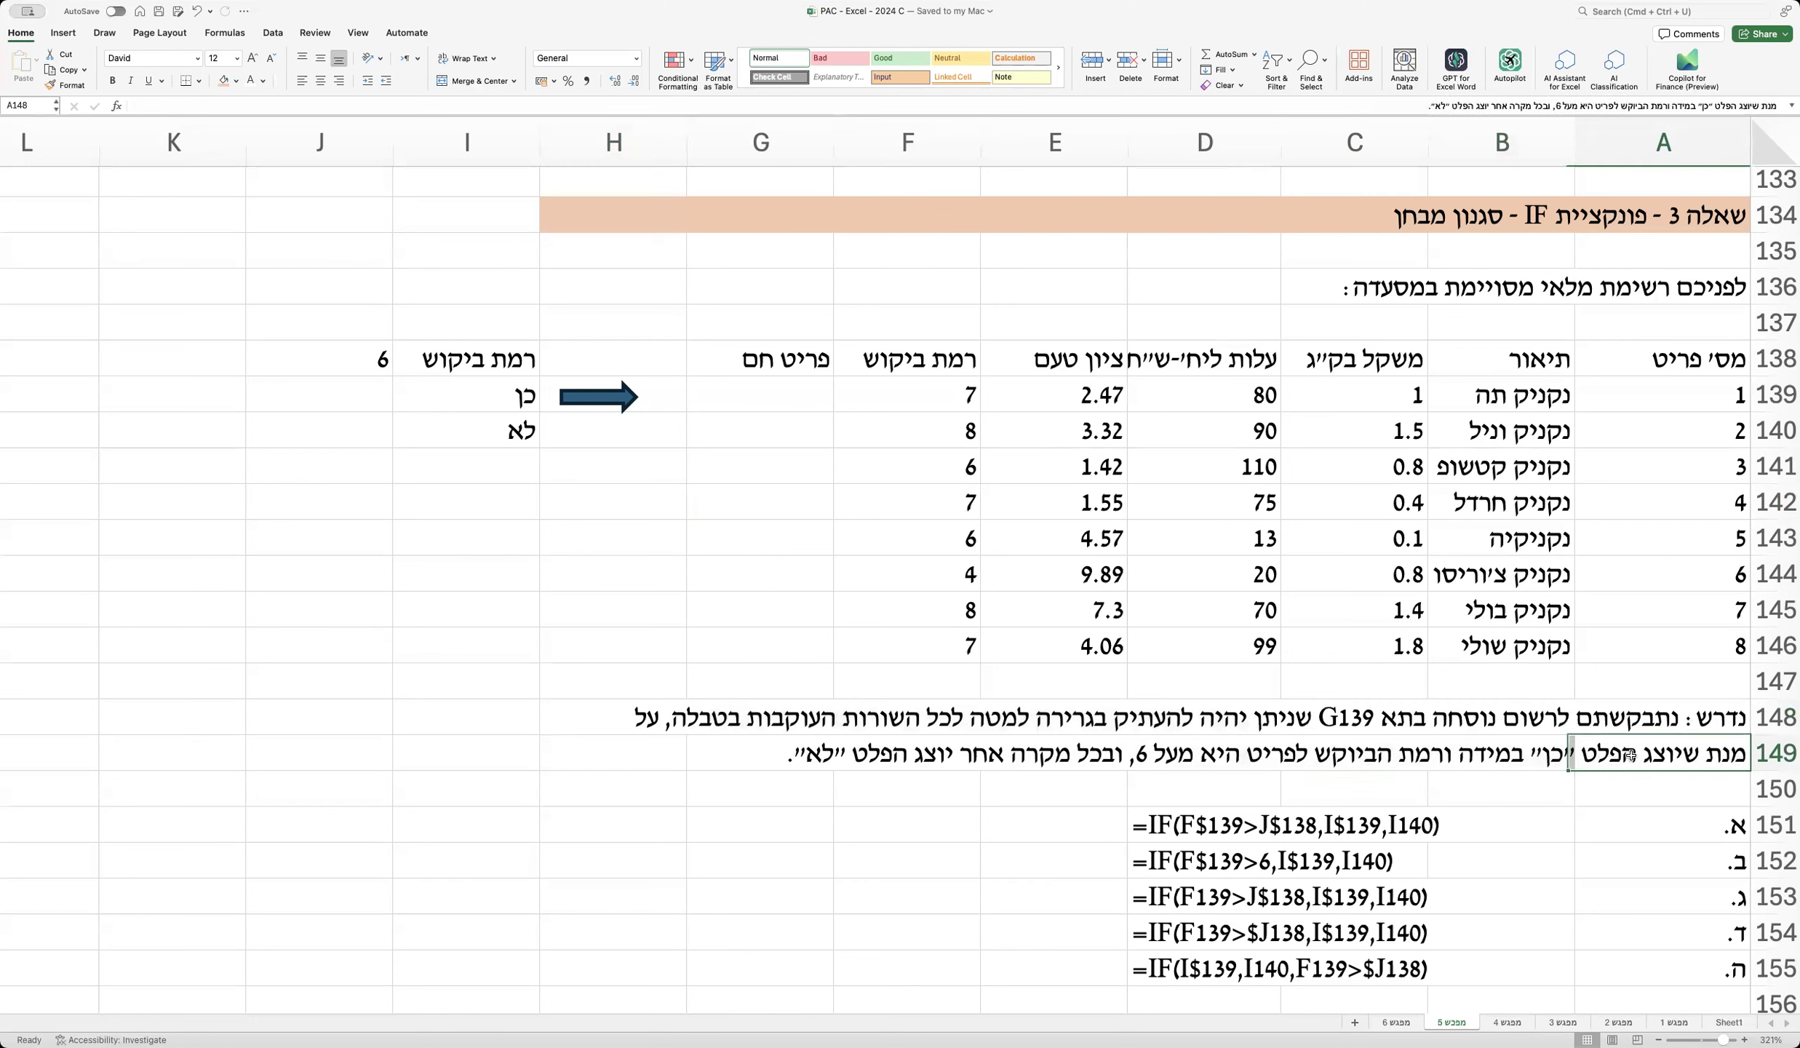
pyautogui.doubleClick(1368, 754)
pyautogui.write('הביקוש')
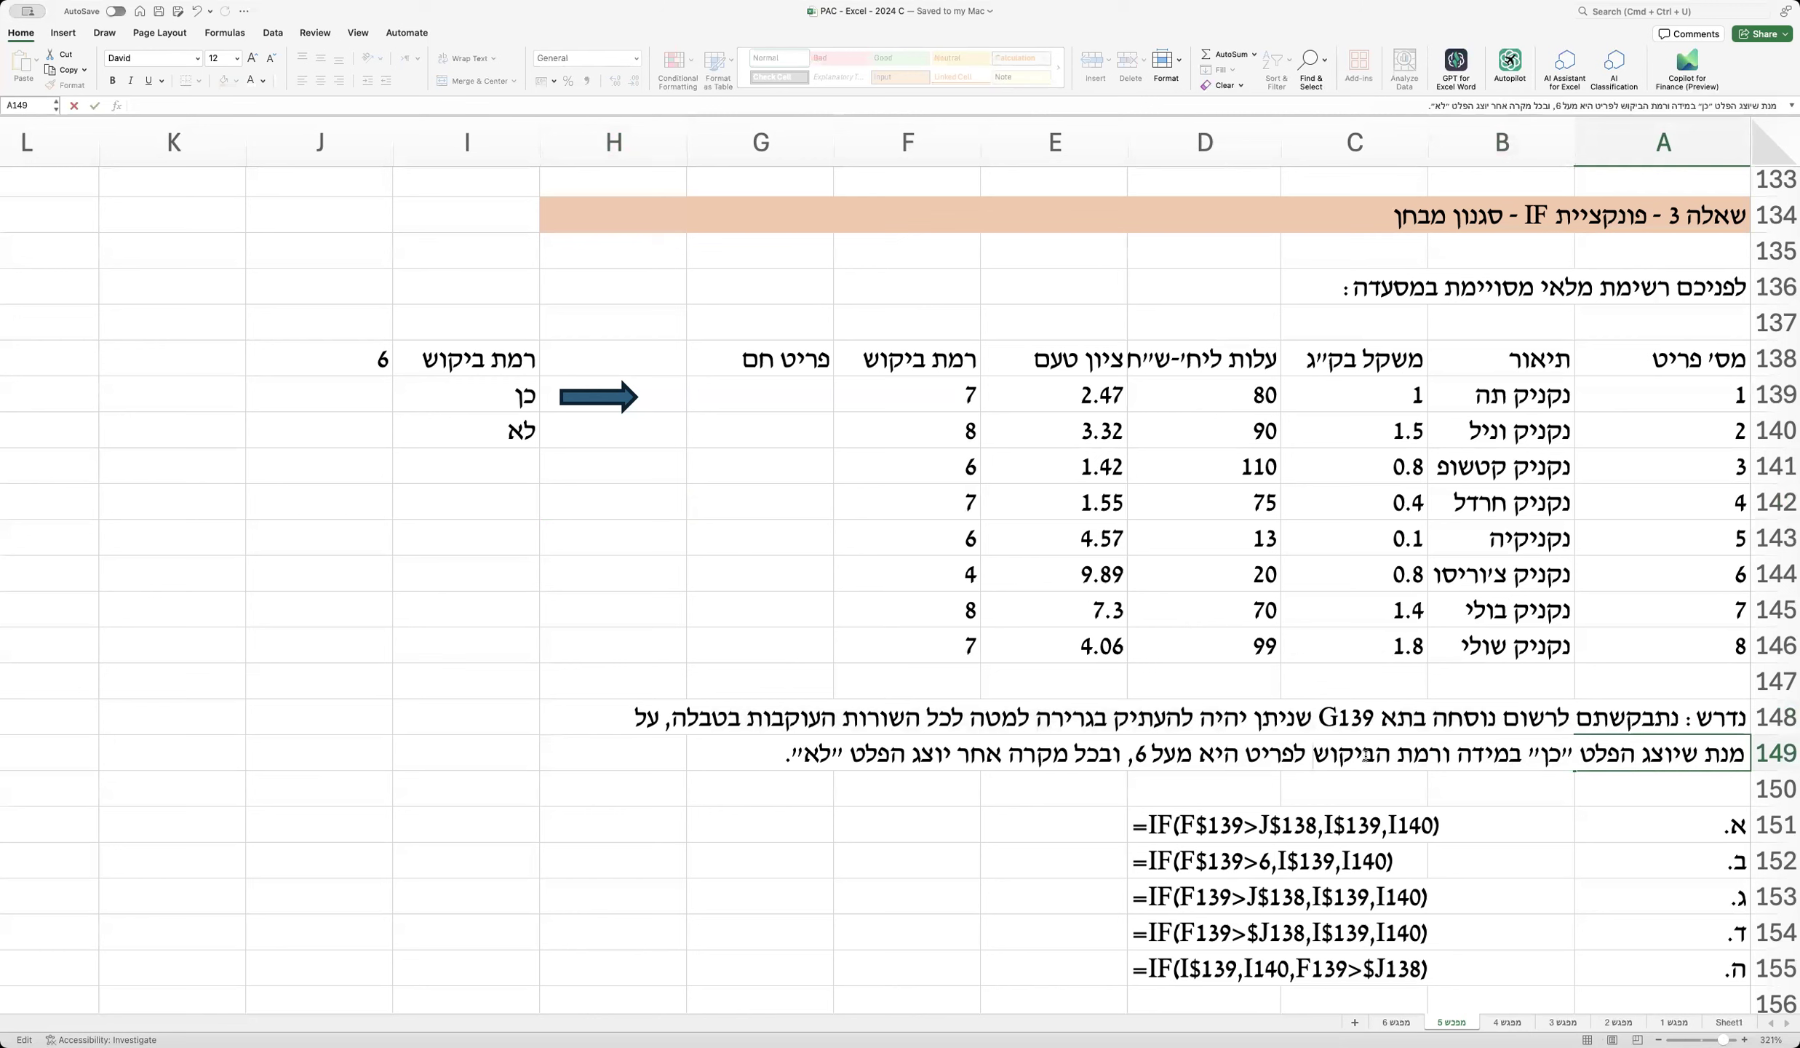
pyautogui.press('Return')
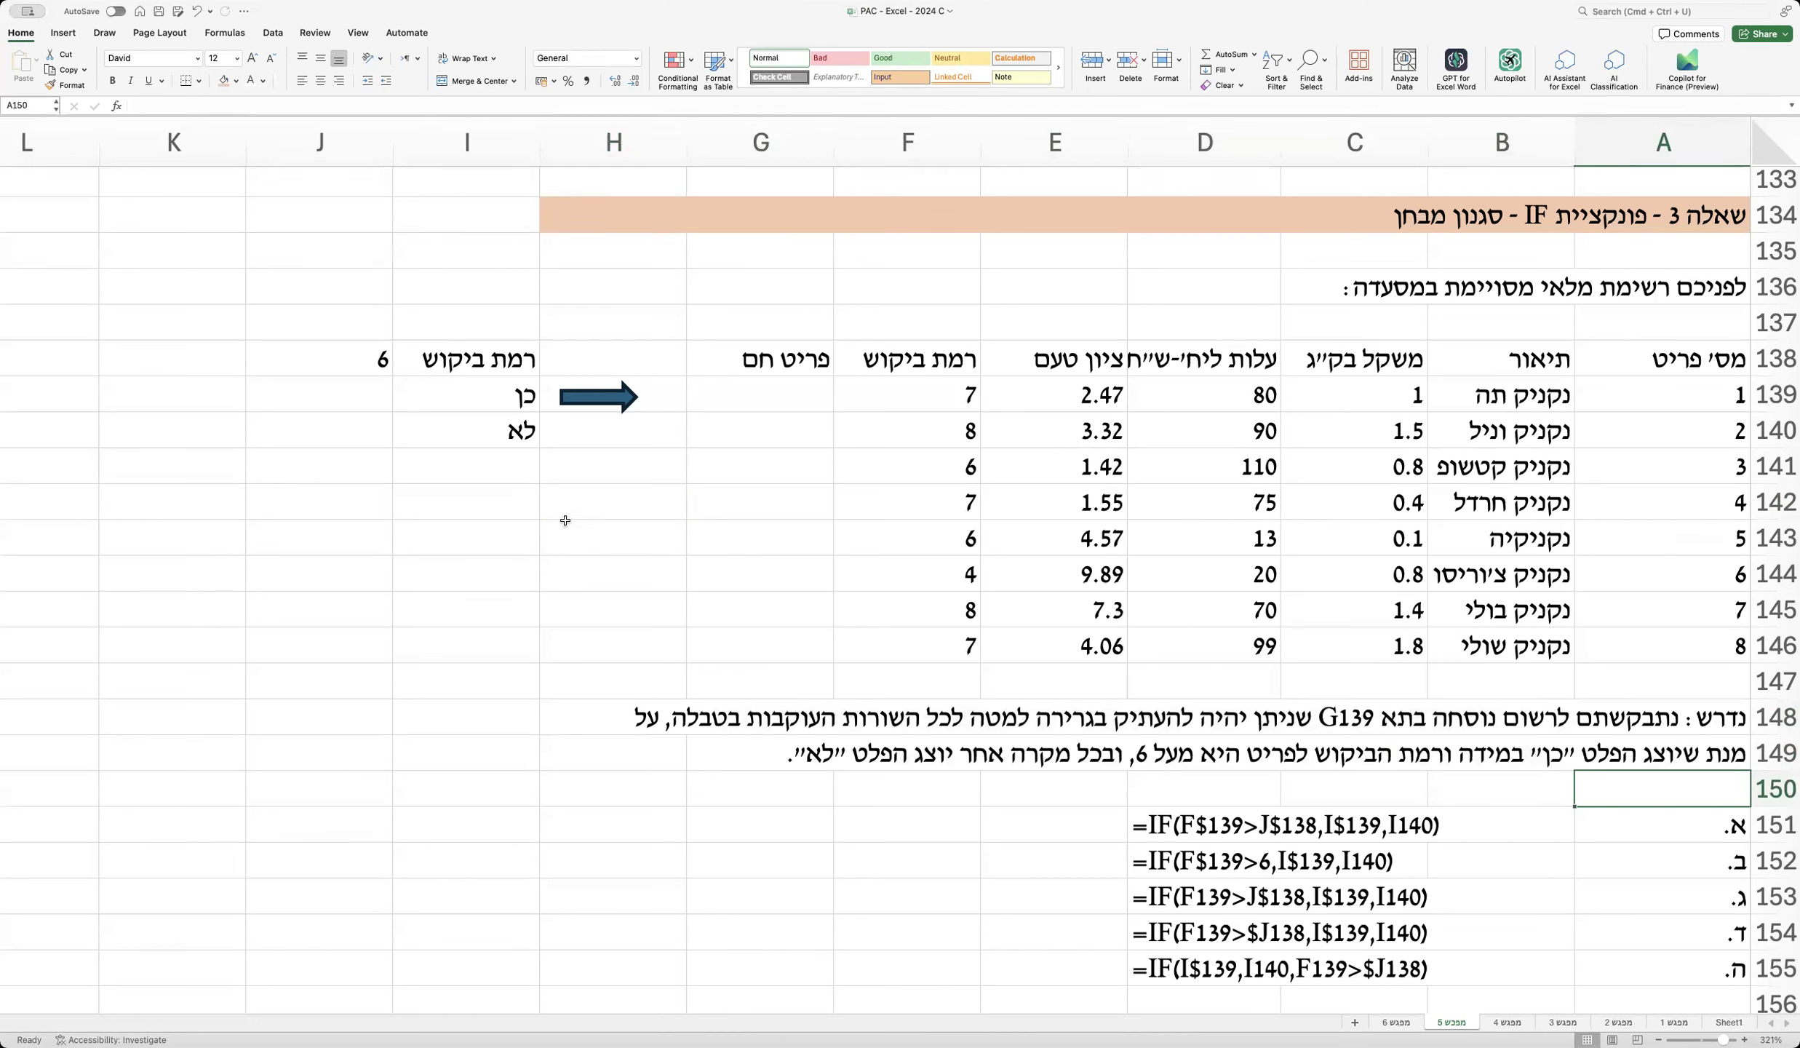
# Step: Examine the helper cells I138:J140, with the demand threshold and the yes/no outputs, and the demand levels in F139:F146
pyautogui.moveTo(446, 364); pyautogui.dragTo(371, 430)
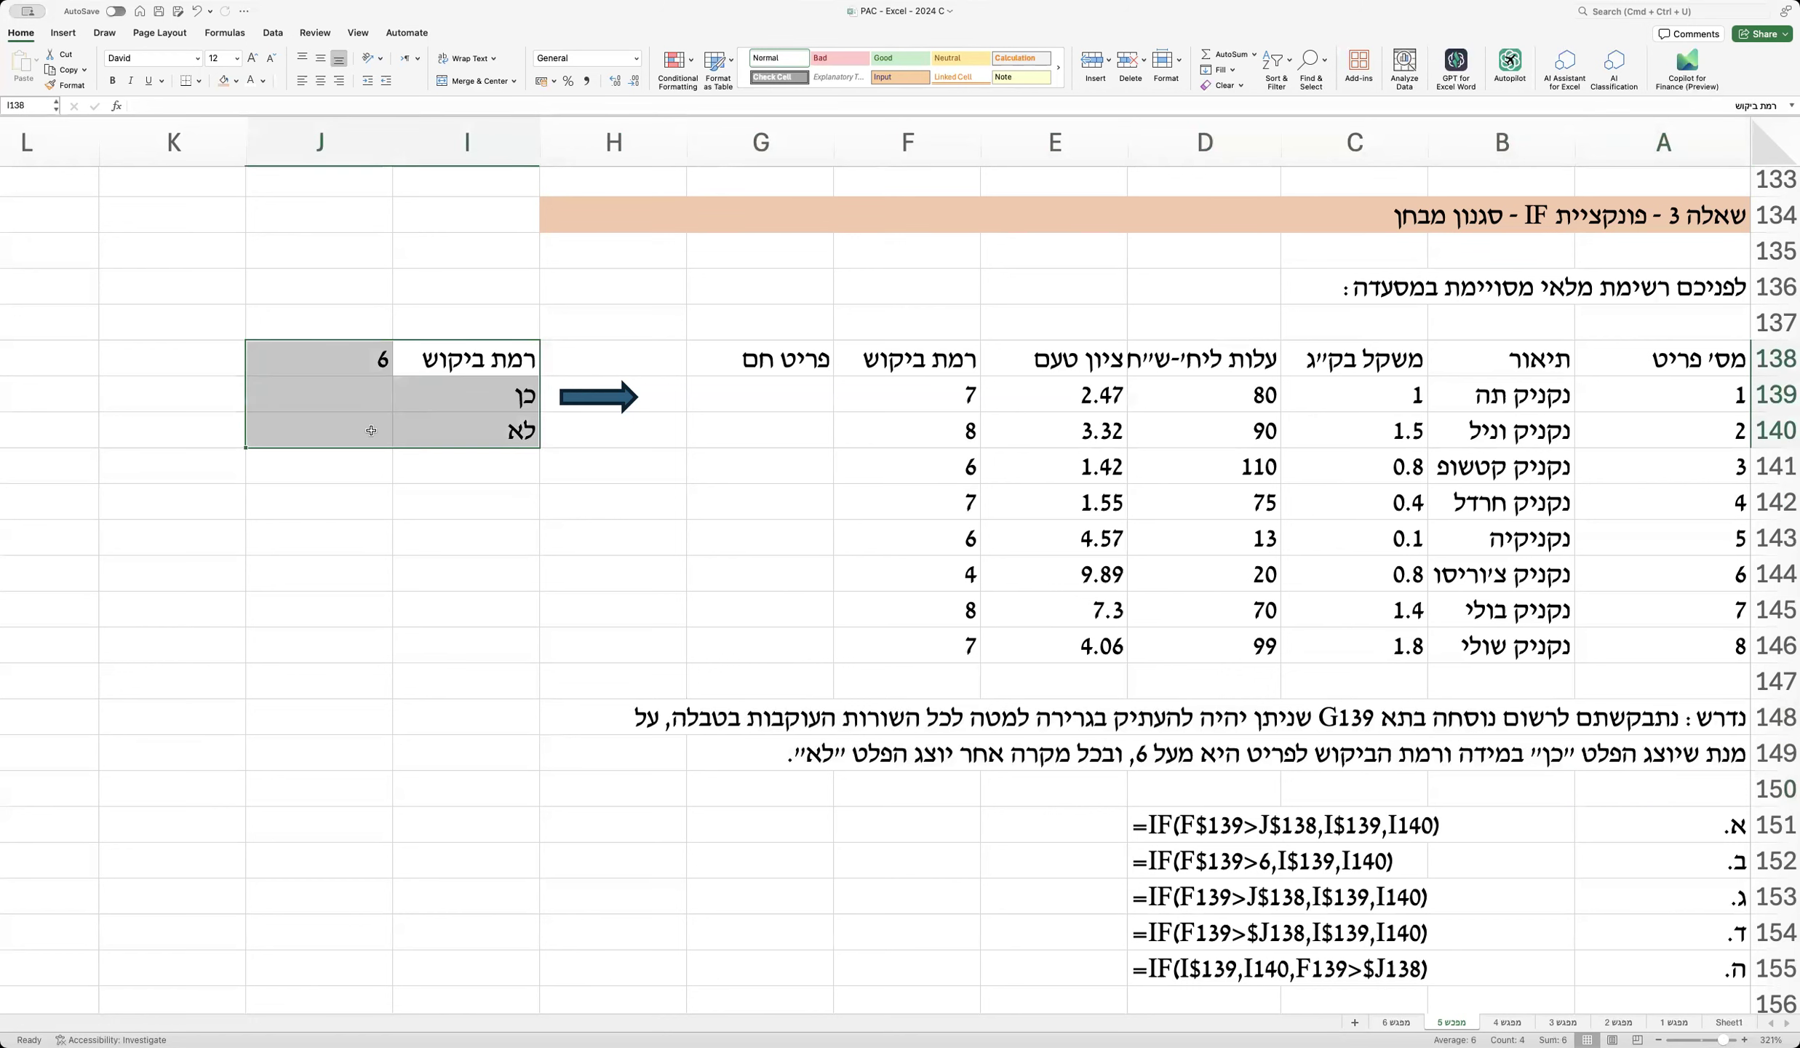
pyautogui.click(319, 364)
pyautogui.moveTo(446, 396); pyautogui.dragTo(449, 423)
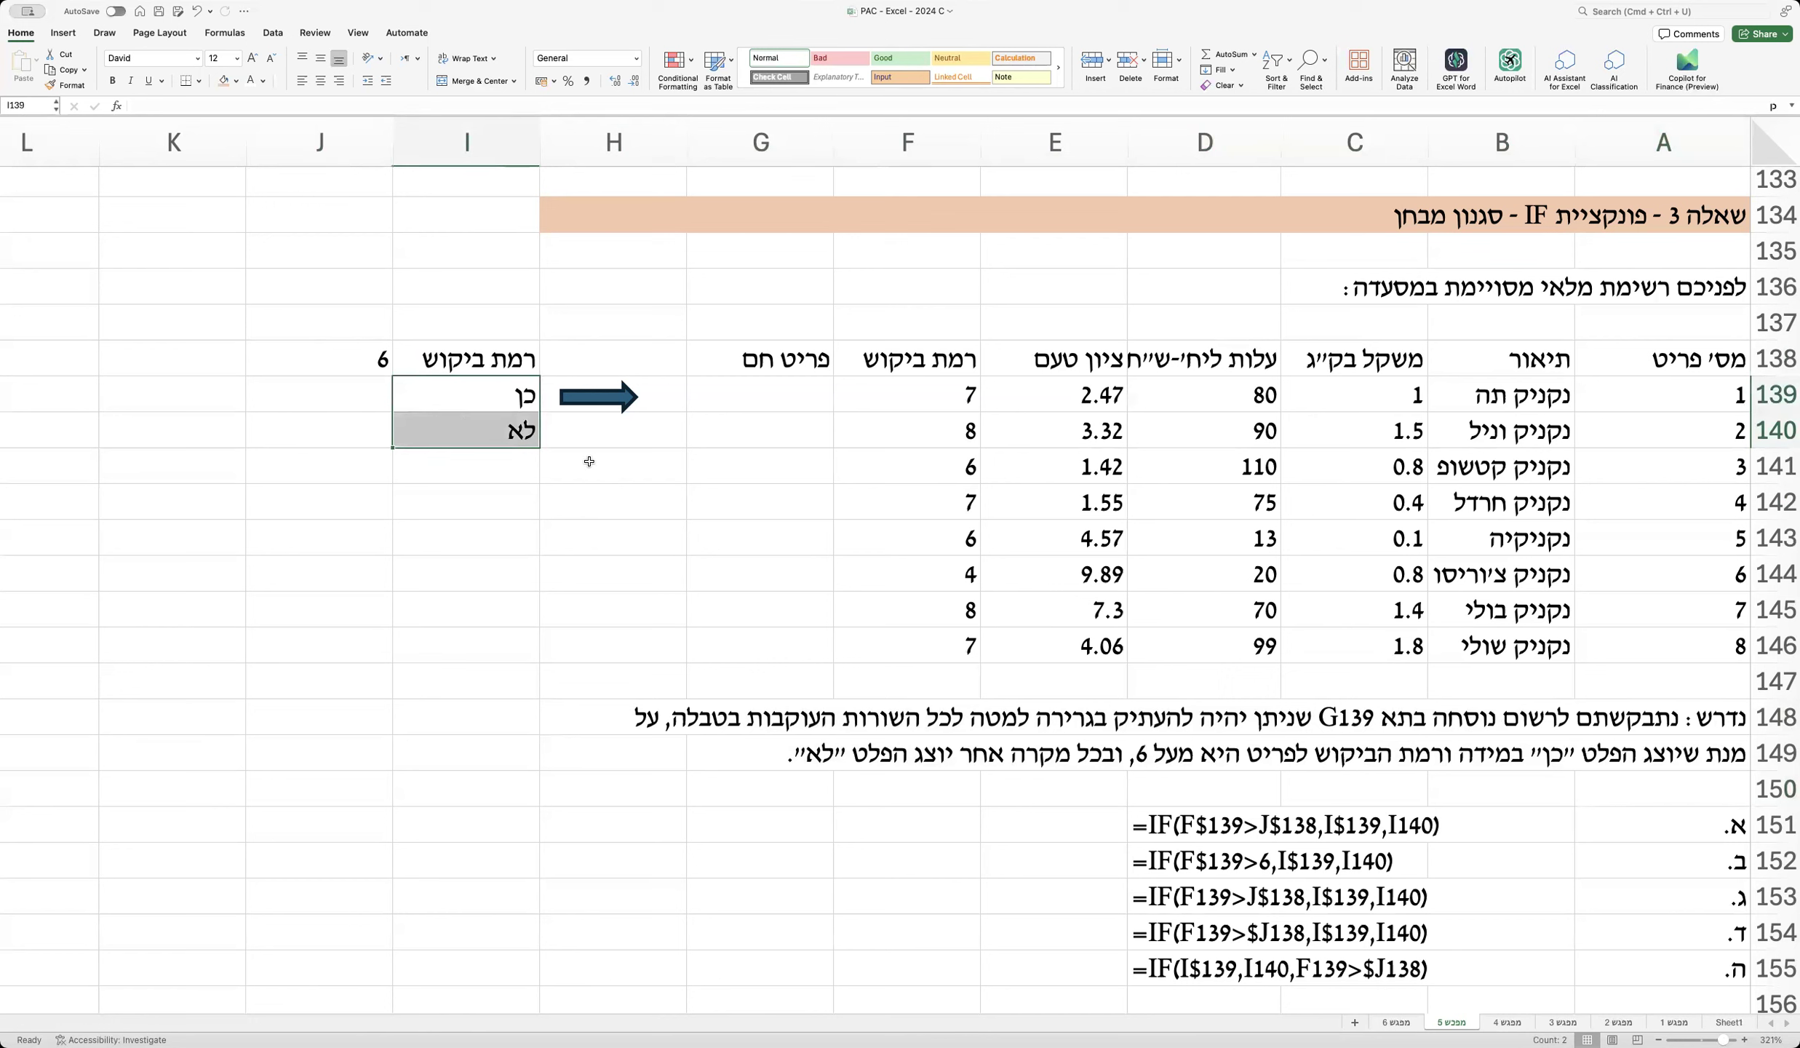
pyautogui.click(634, 504)
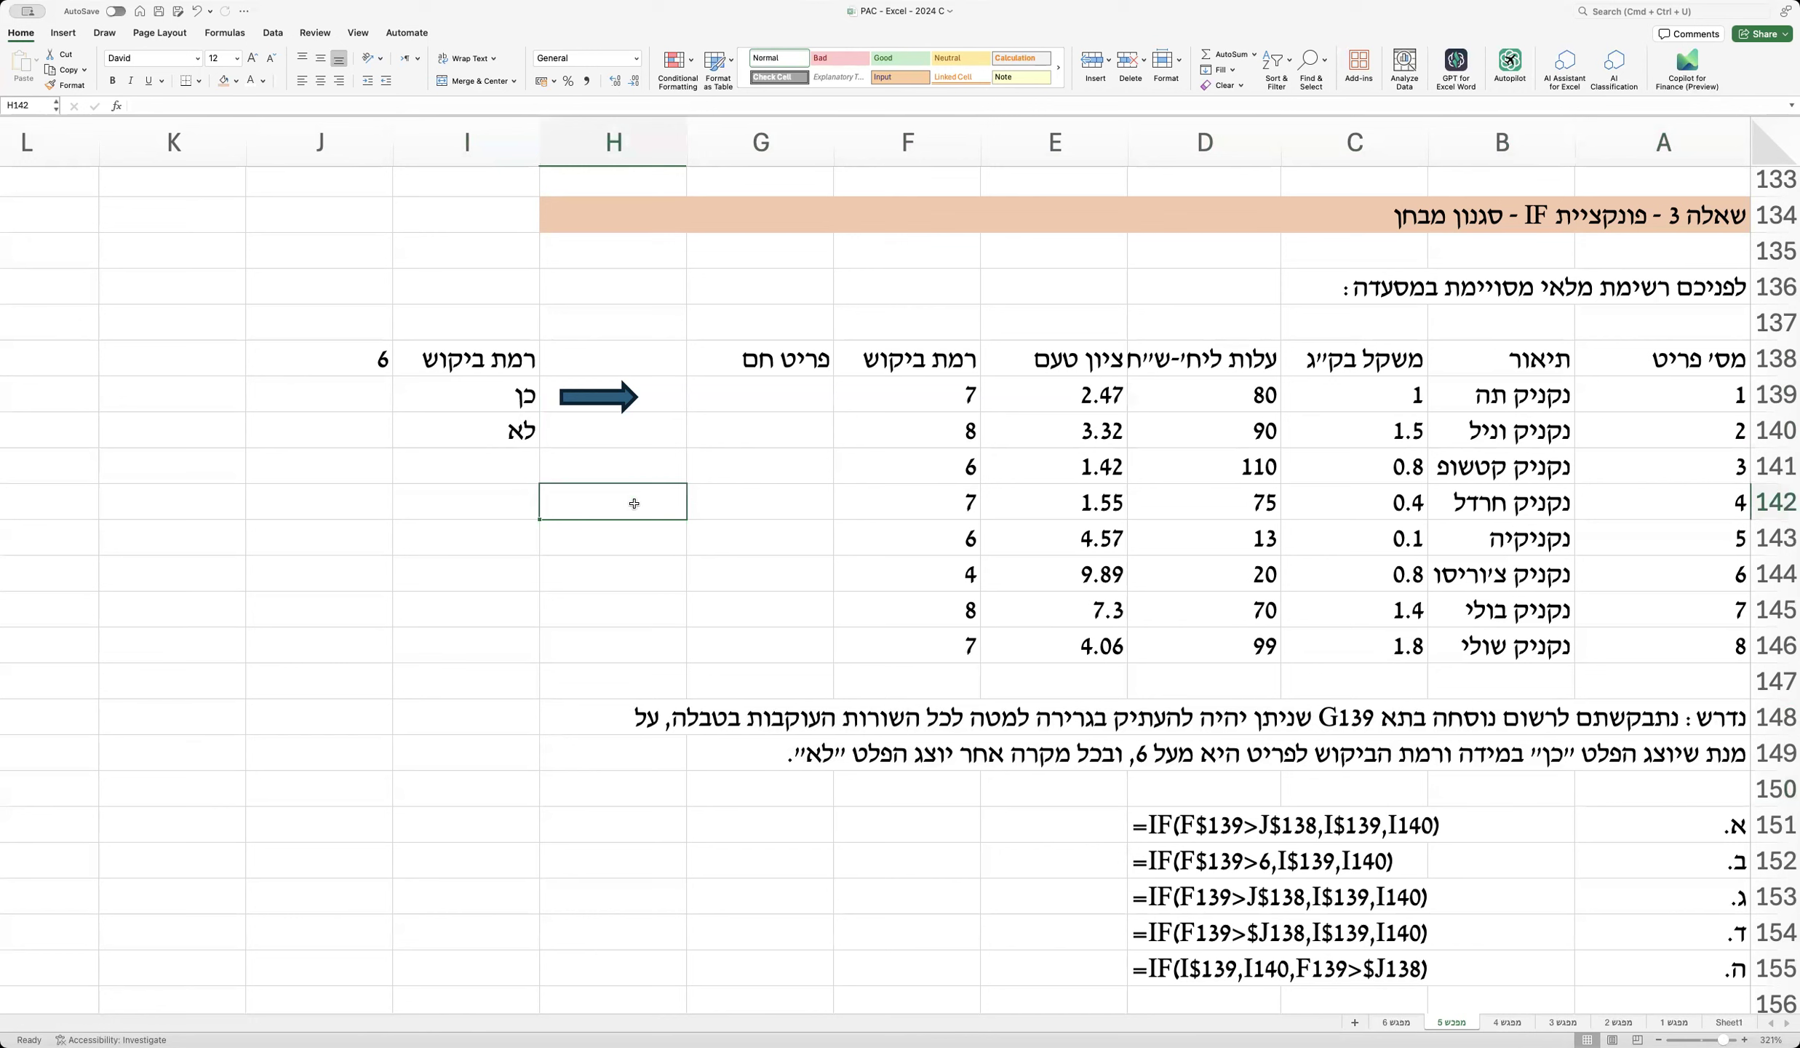
pyautogui.moveTo(929, 393); pyautogui.dragTo(926, 638)
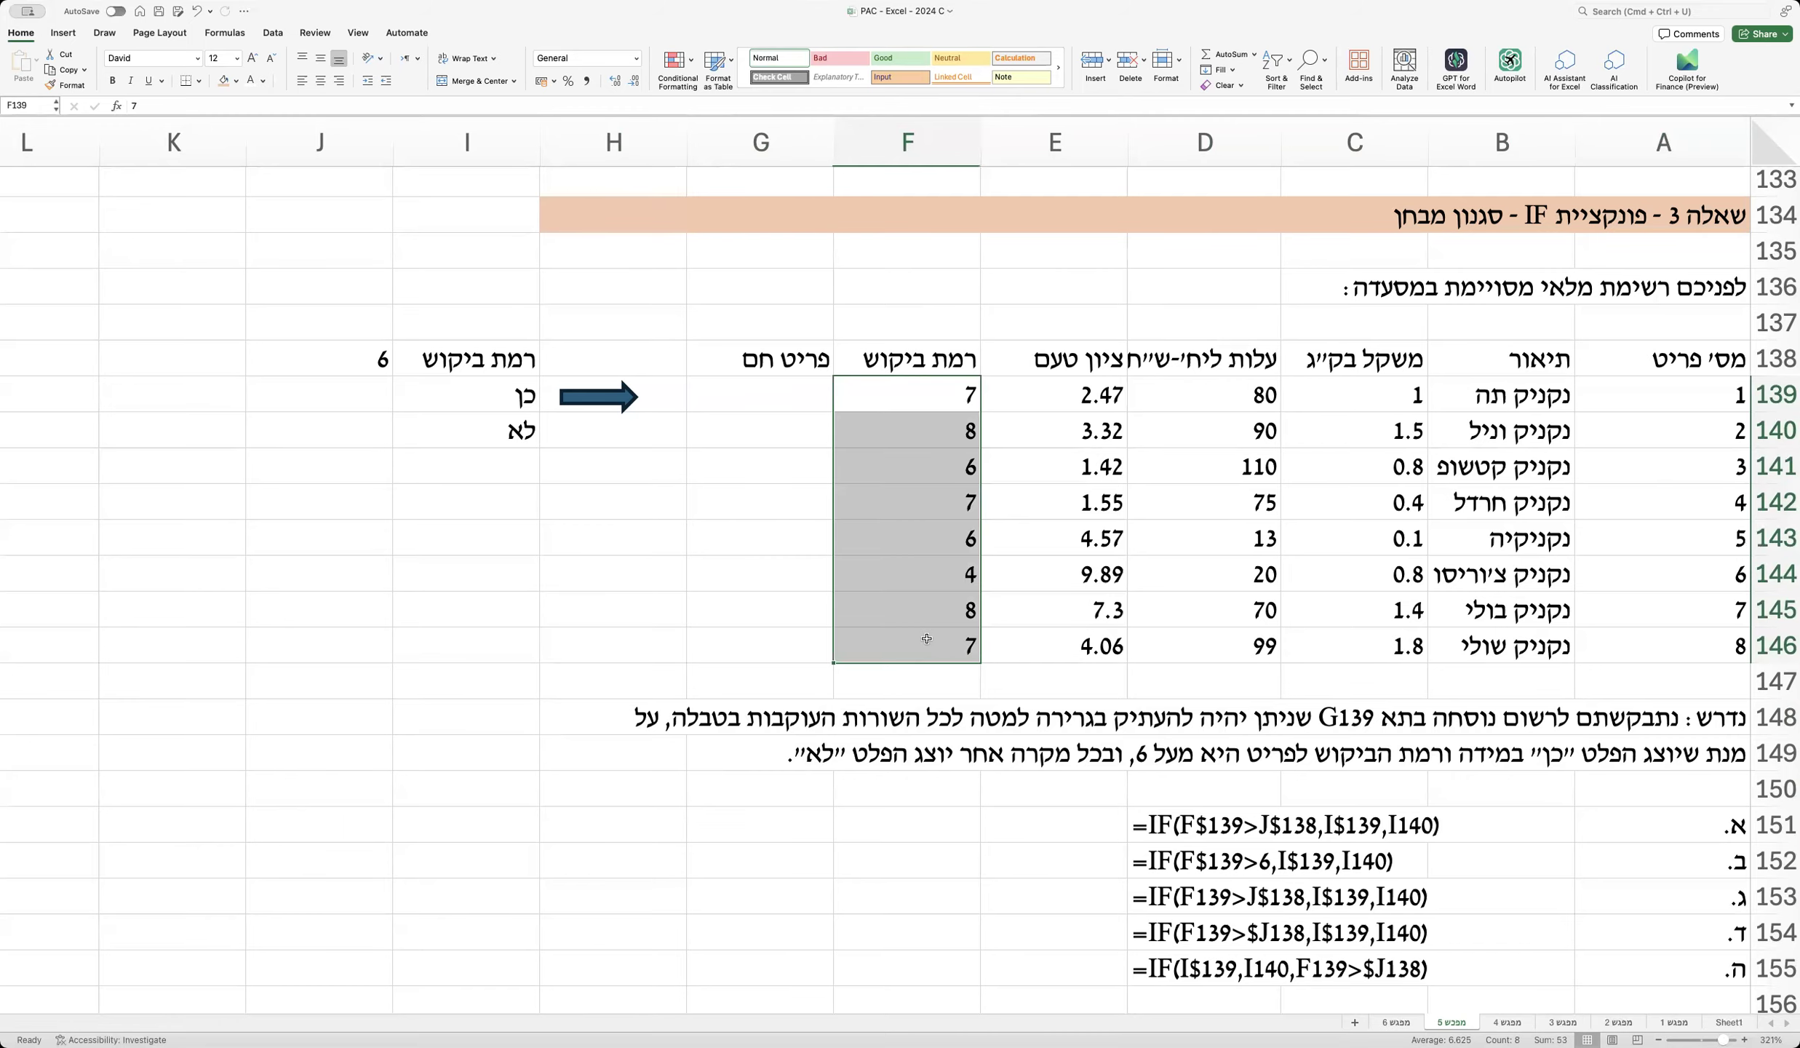
pyautogui.scroll(-3, 926, 639)
pyautogui.scroll(3, 927, 640)
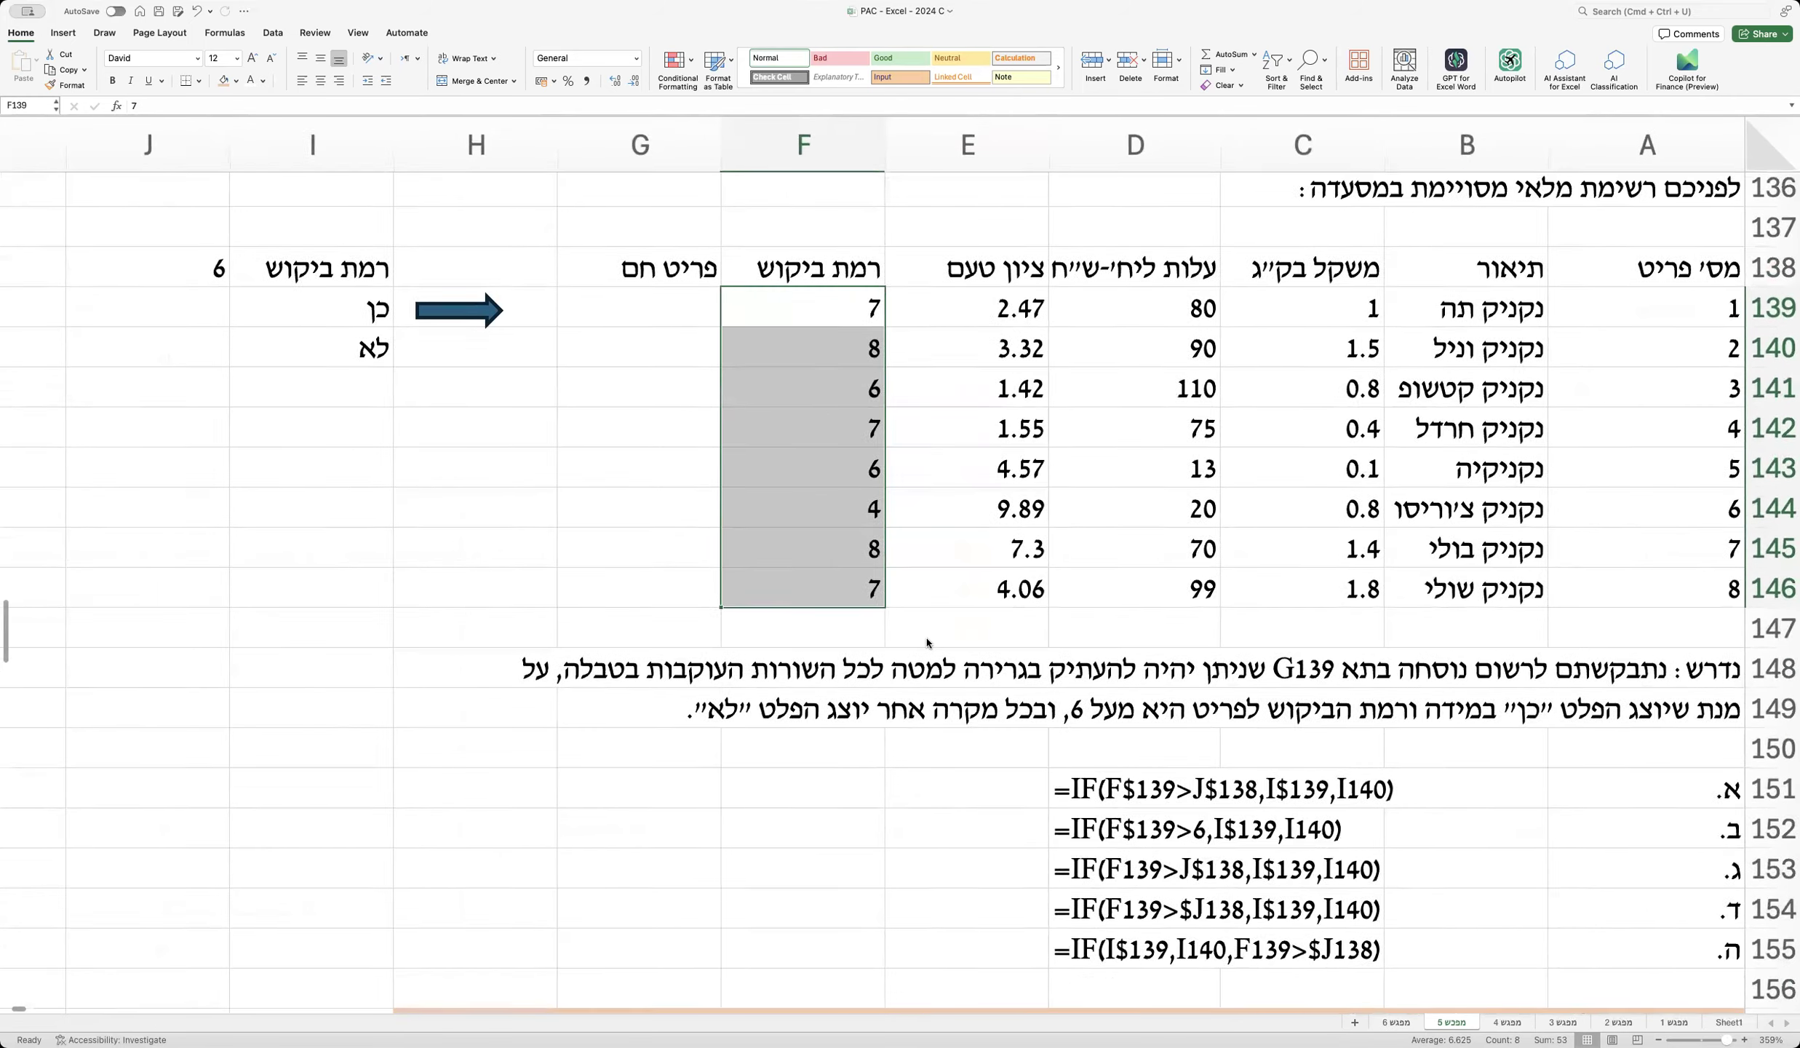
pyautogui.scroll(3, 926, 640)
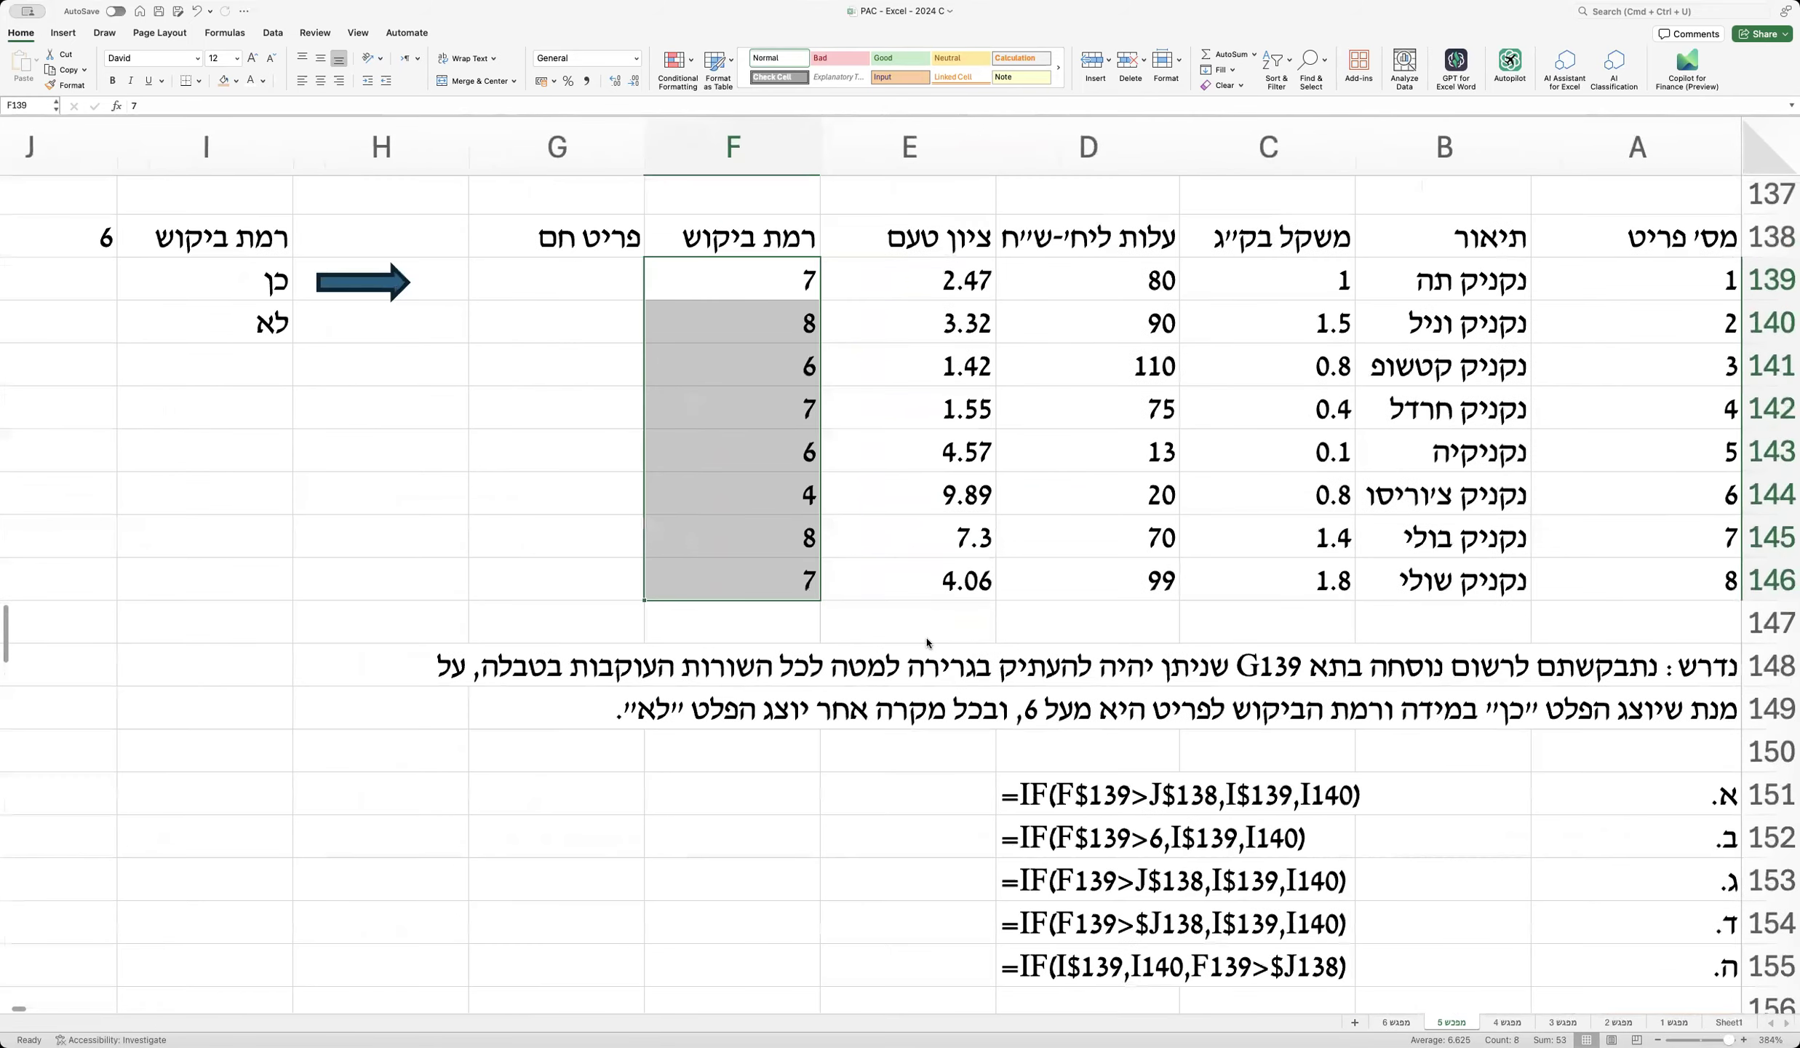
pyautogui.click(930, 623)
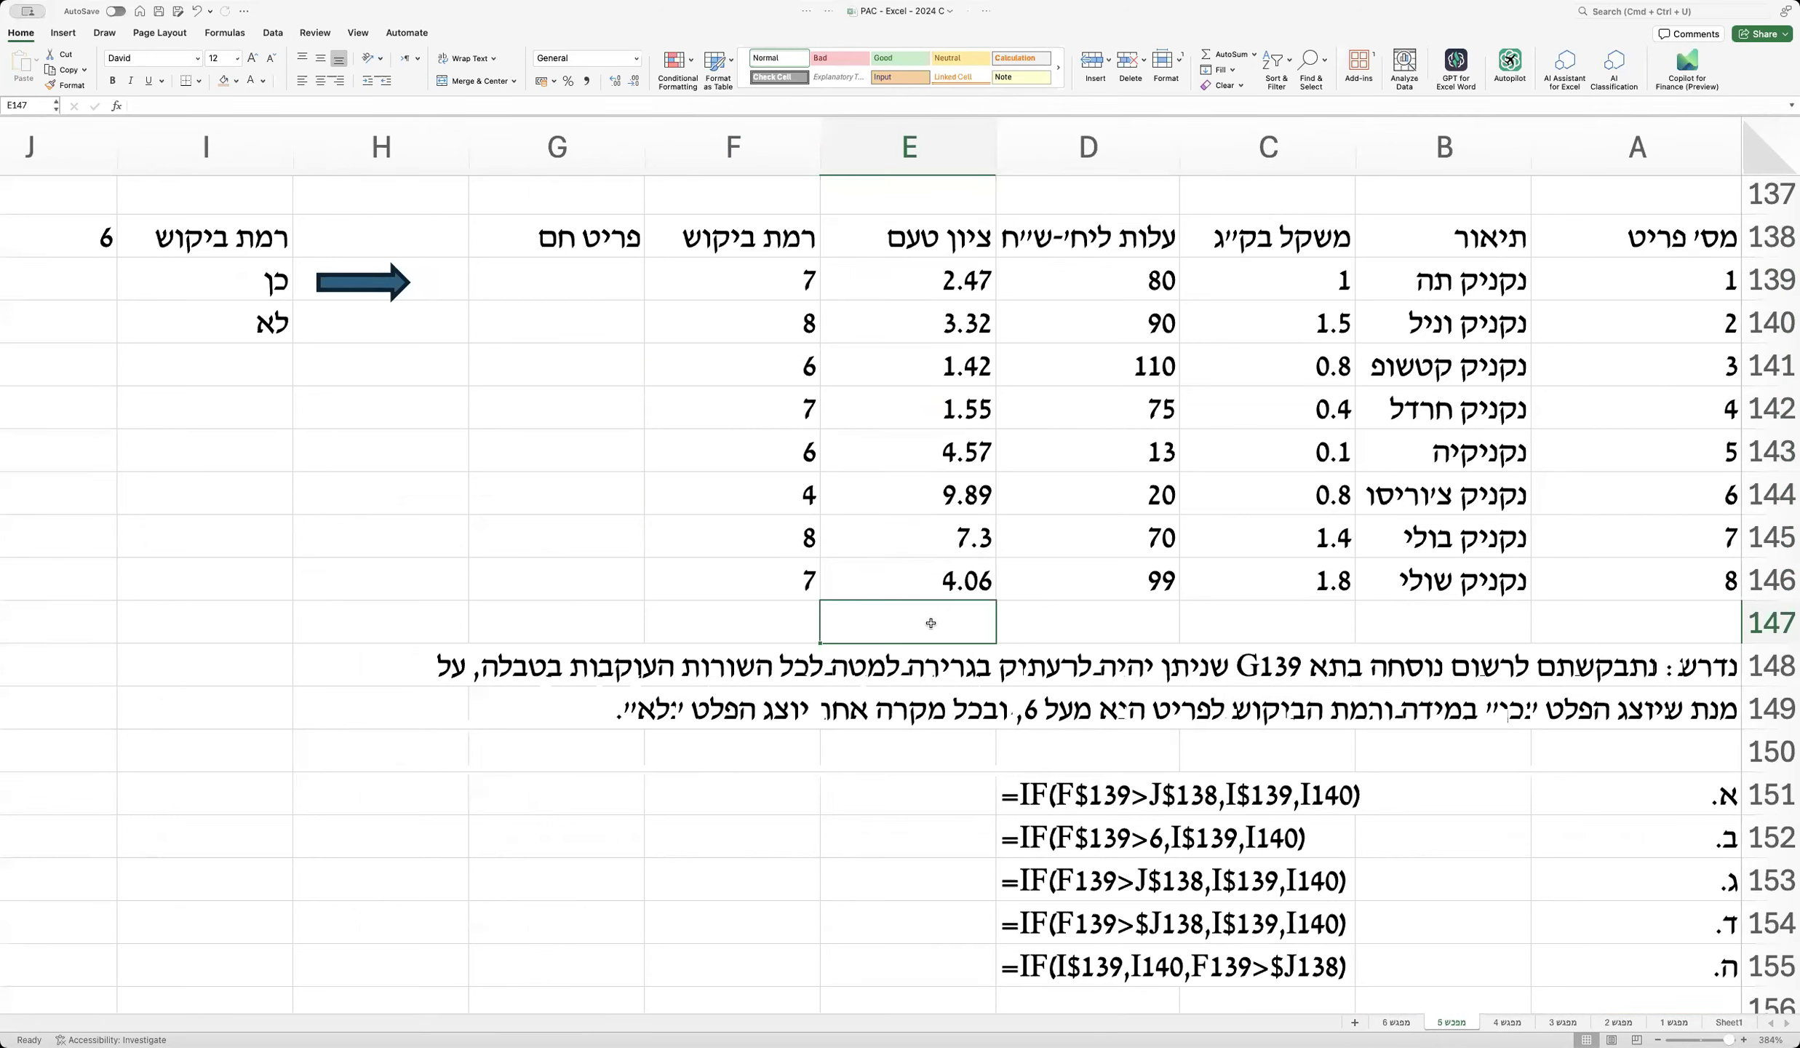
# Step: Write the IF structure note in H145:H147: "מבנה פונקציית if :", "תנאי ואז פסיק, ואז מה עושים אם", "הוא מתקיים, ומה עושים אם לא מתקיים"
pyautogui.click(411, 541)
pyautogui.write('מבנה פונקצ')
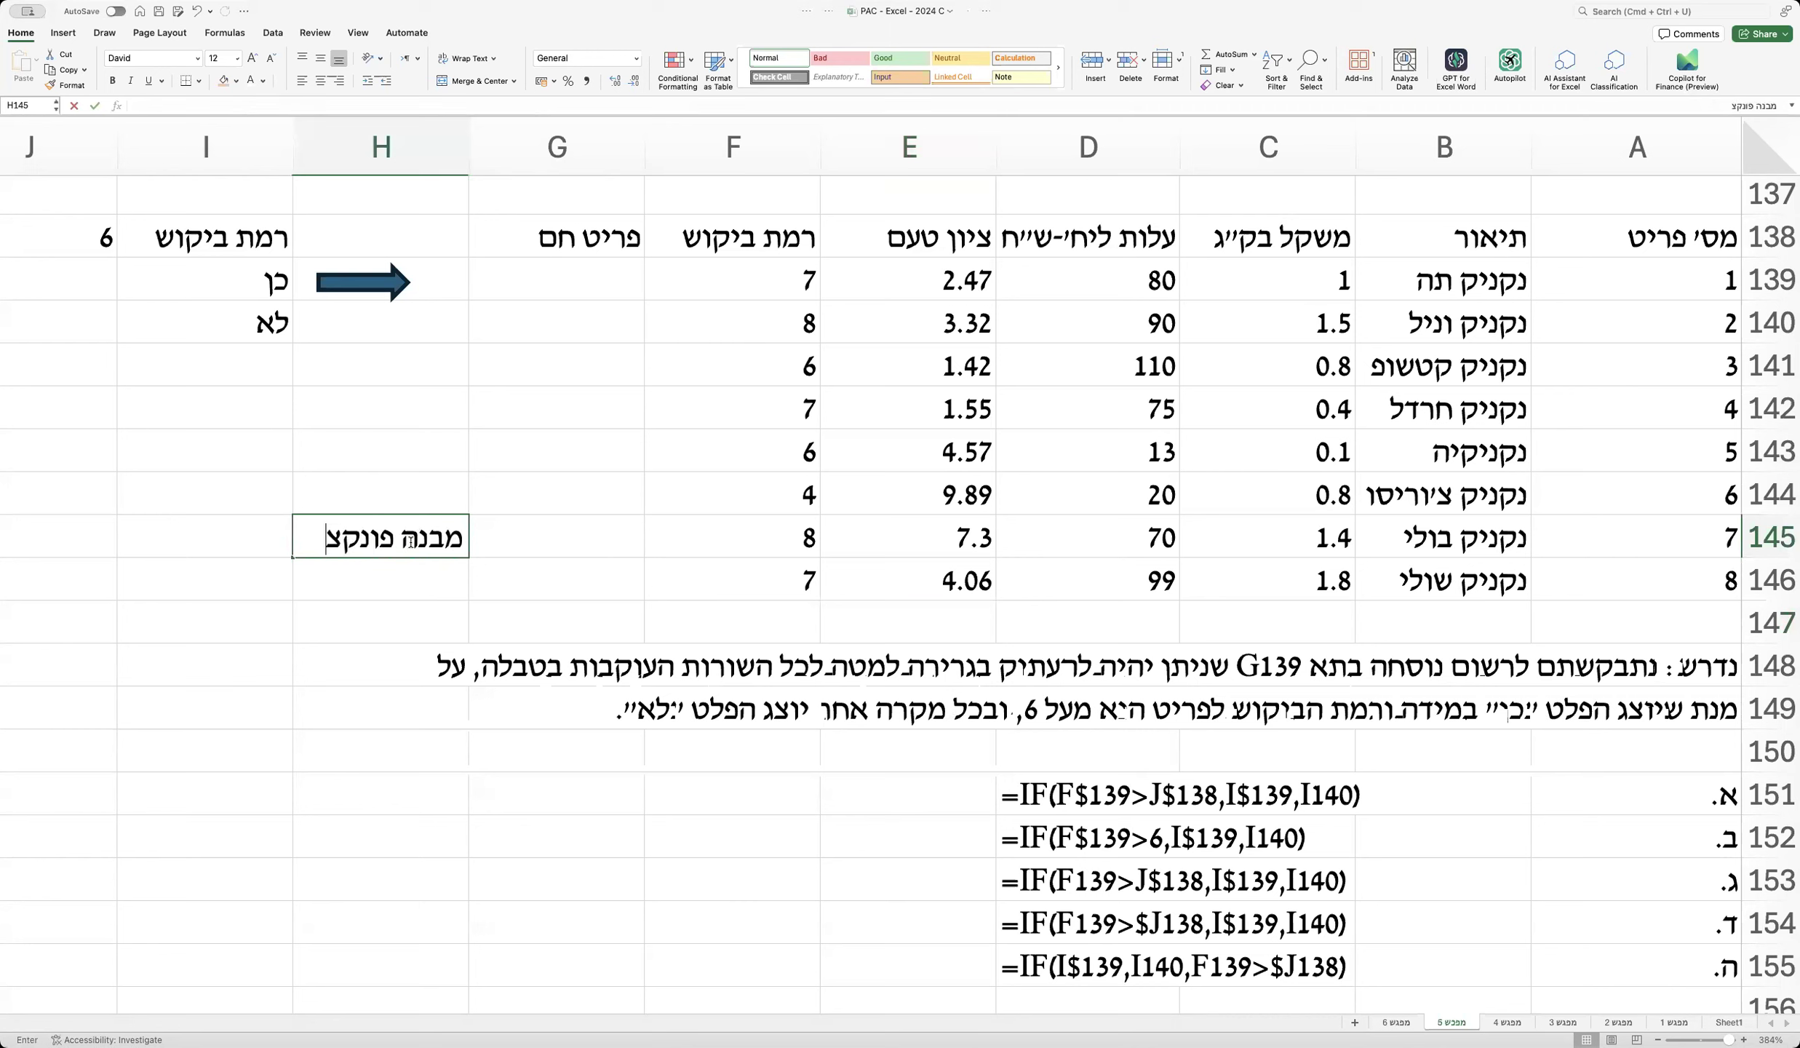
pyautogui.write('יית if :')
pyautogui.press('Return')
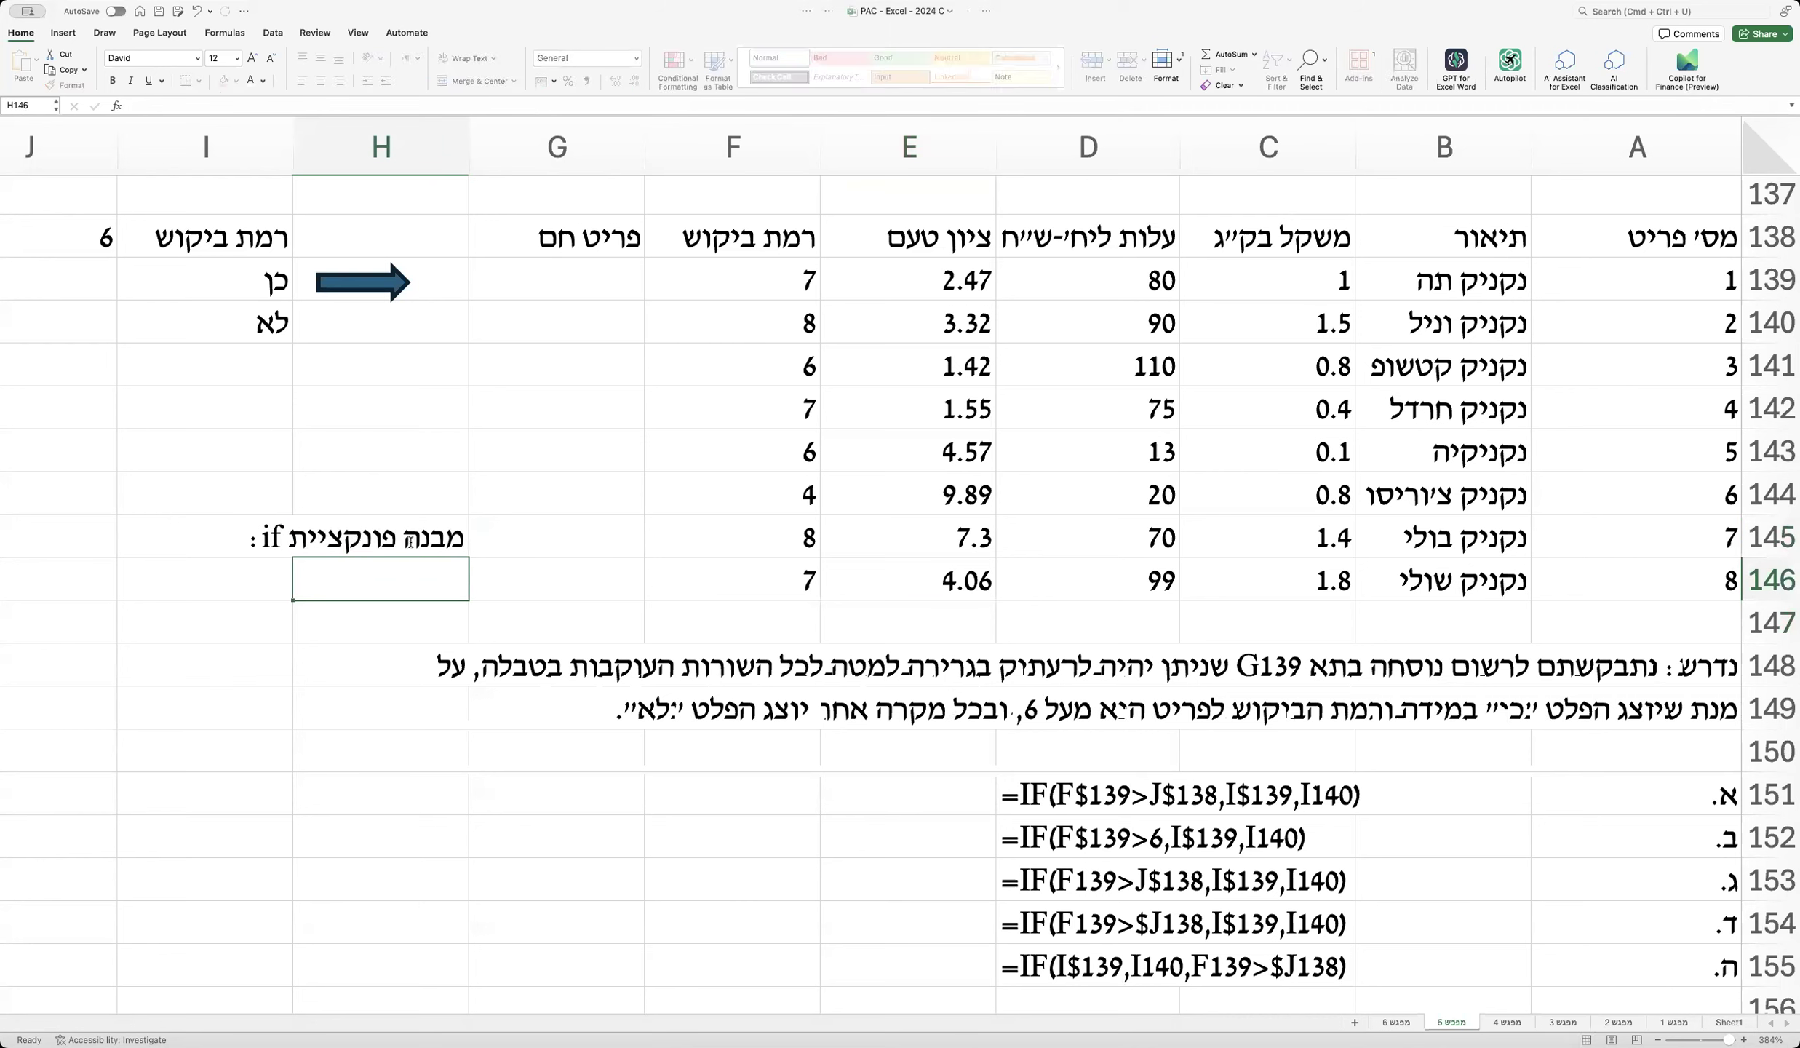
pyautogui.write('תנאי וא')
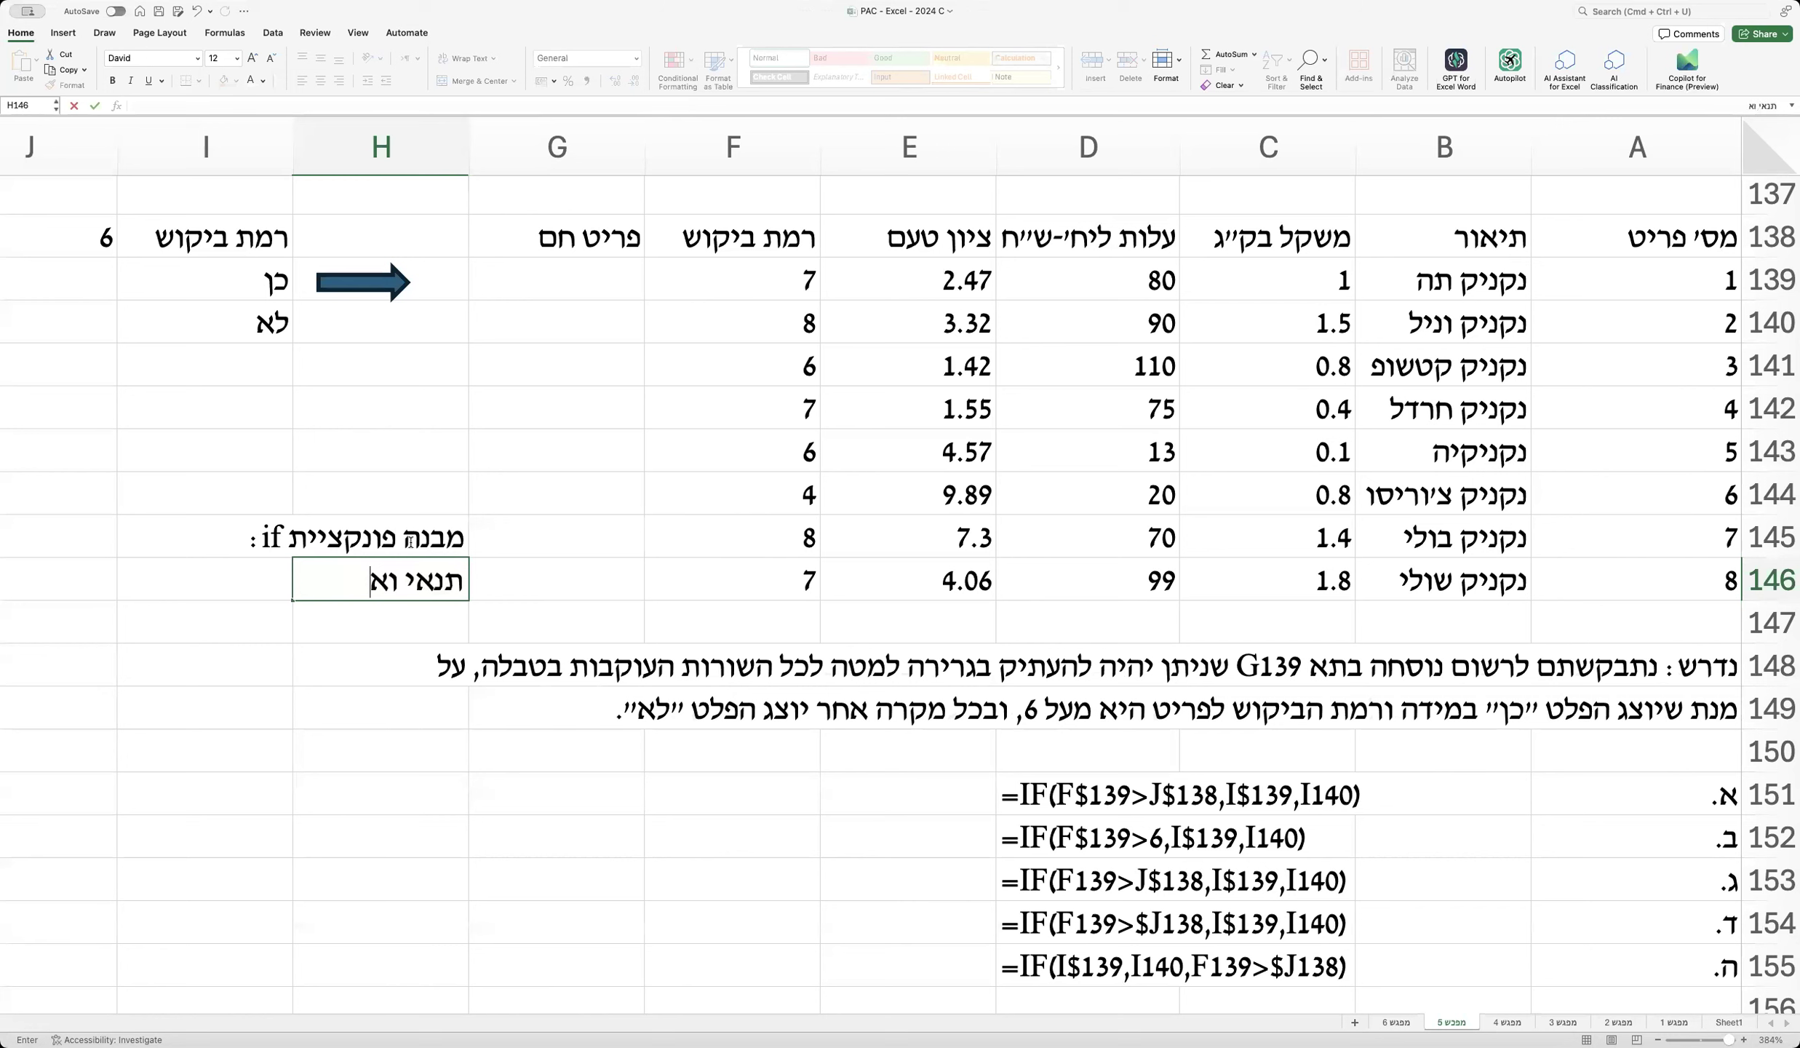
pyautogui.write('ז פסיק, ואז מה')
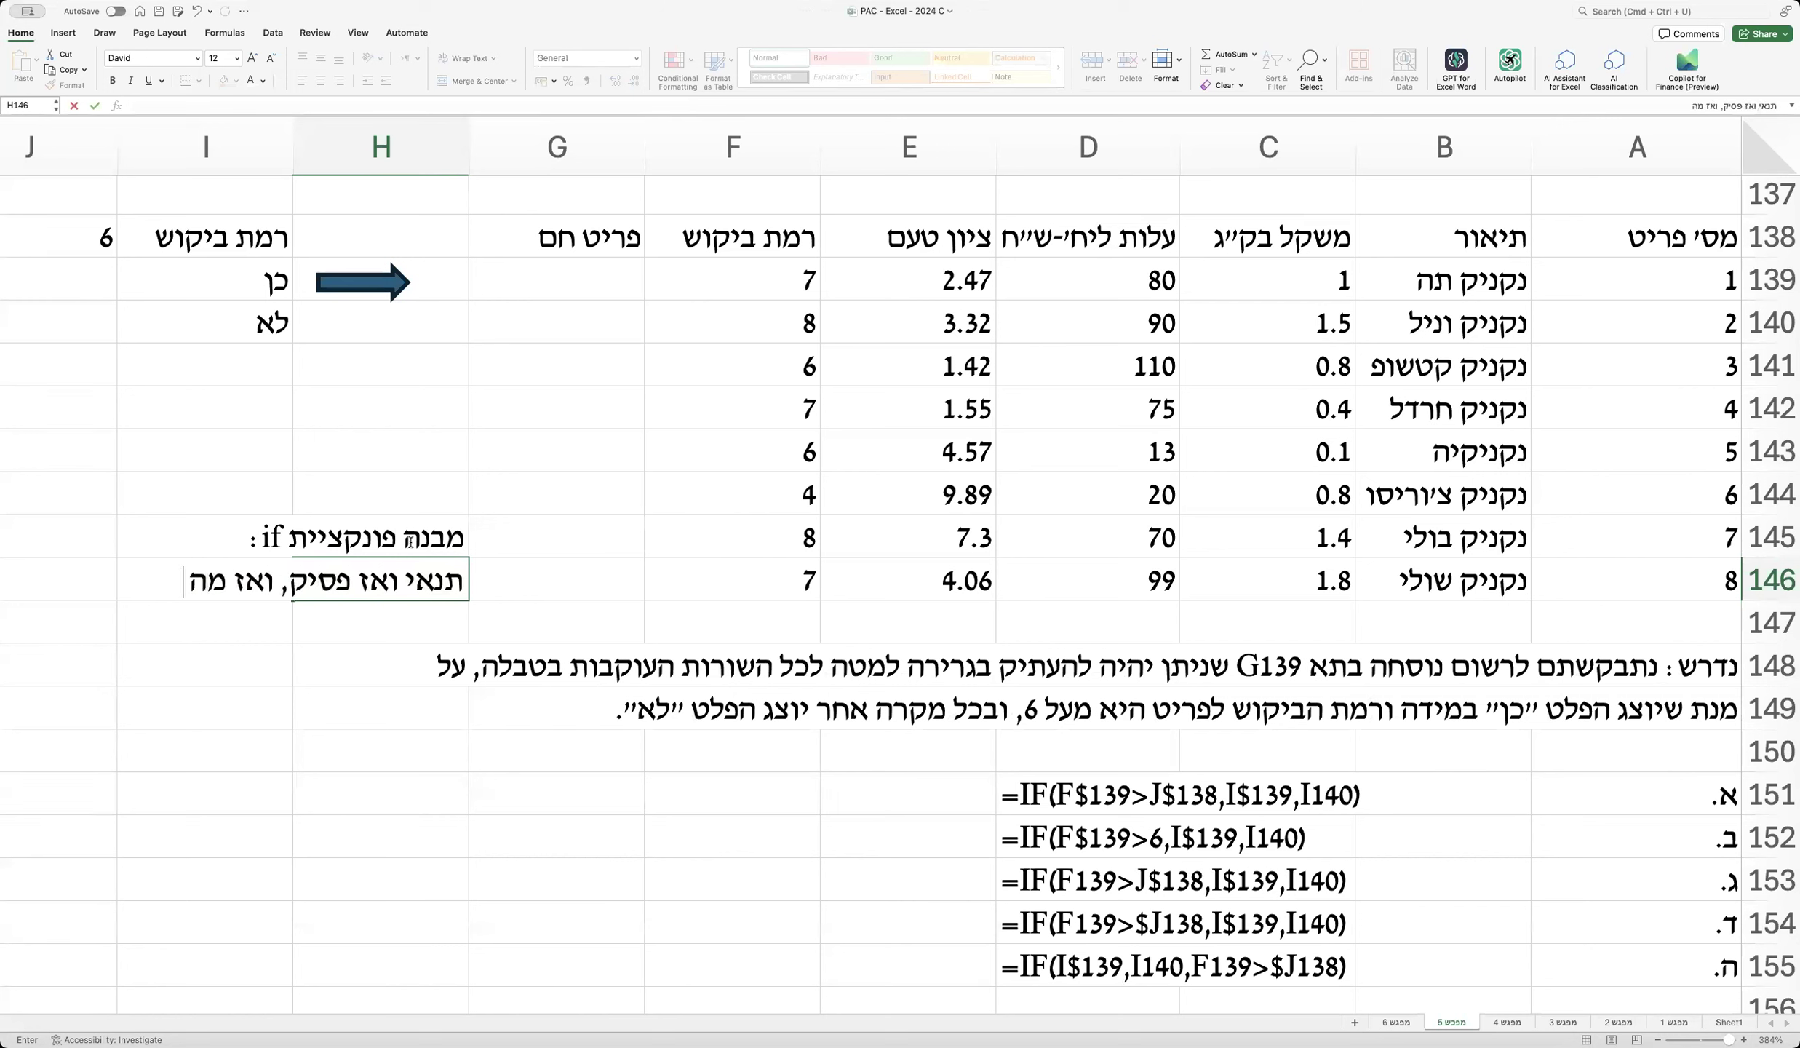
pyautogui.write(' עושים אם')
pyautogui.press('Return')
pyautogui.write('הוא מתק')
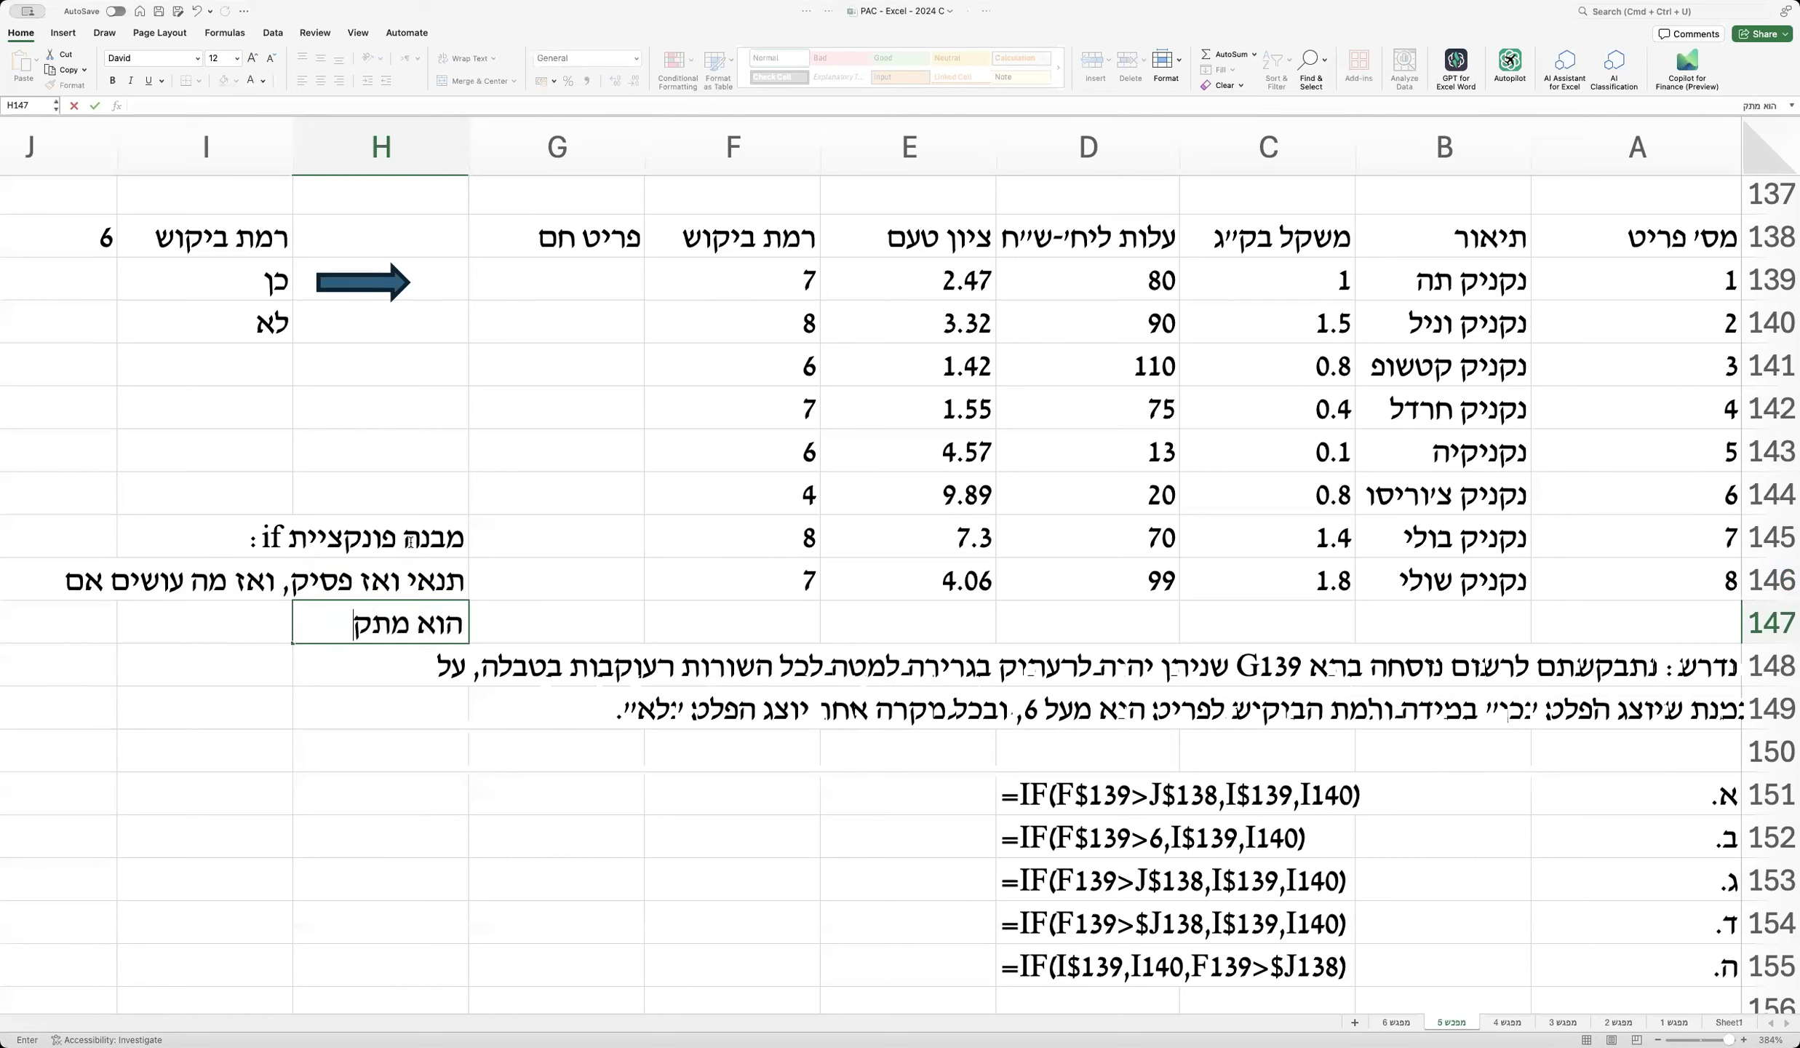
pyautogui.write('יים, ומה עושים אם')
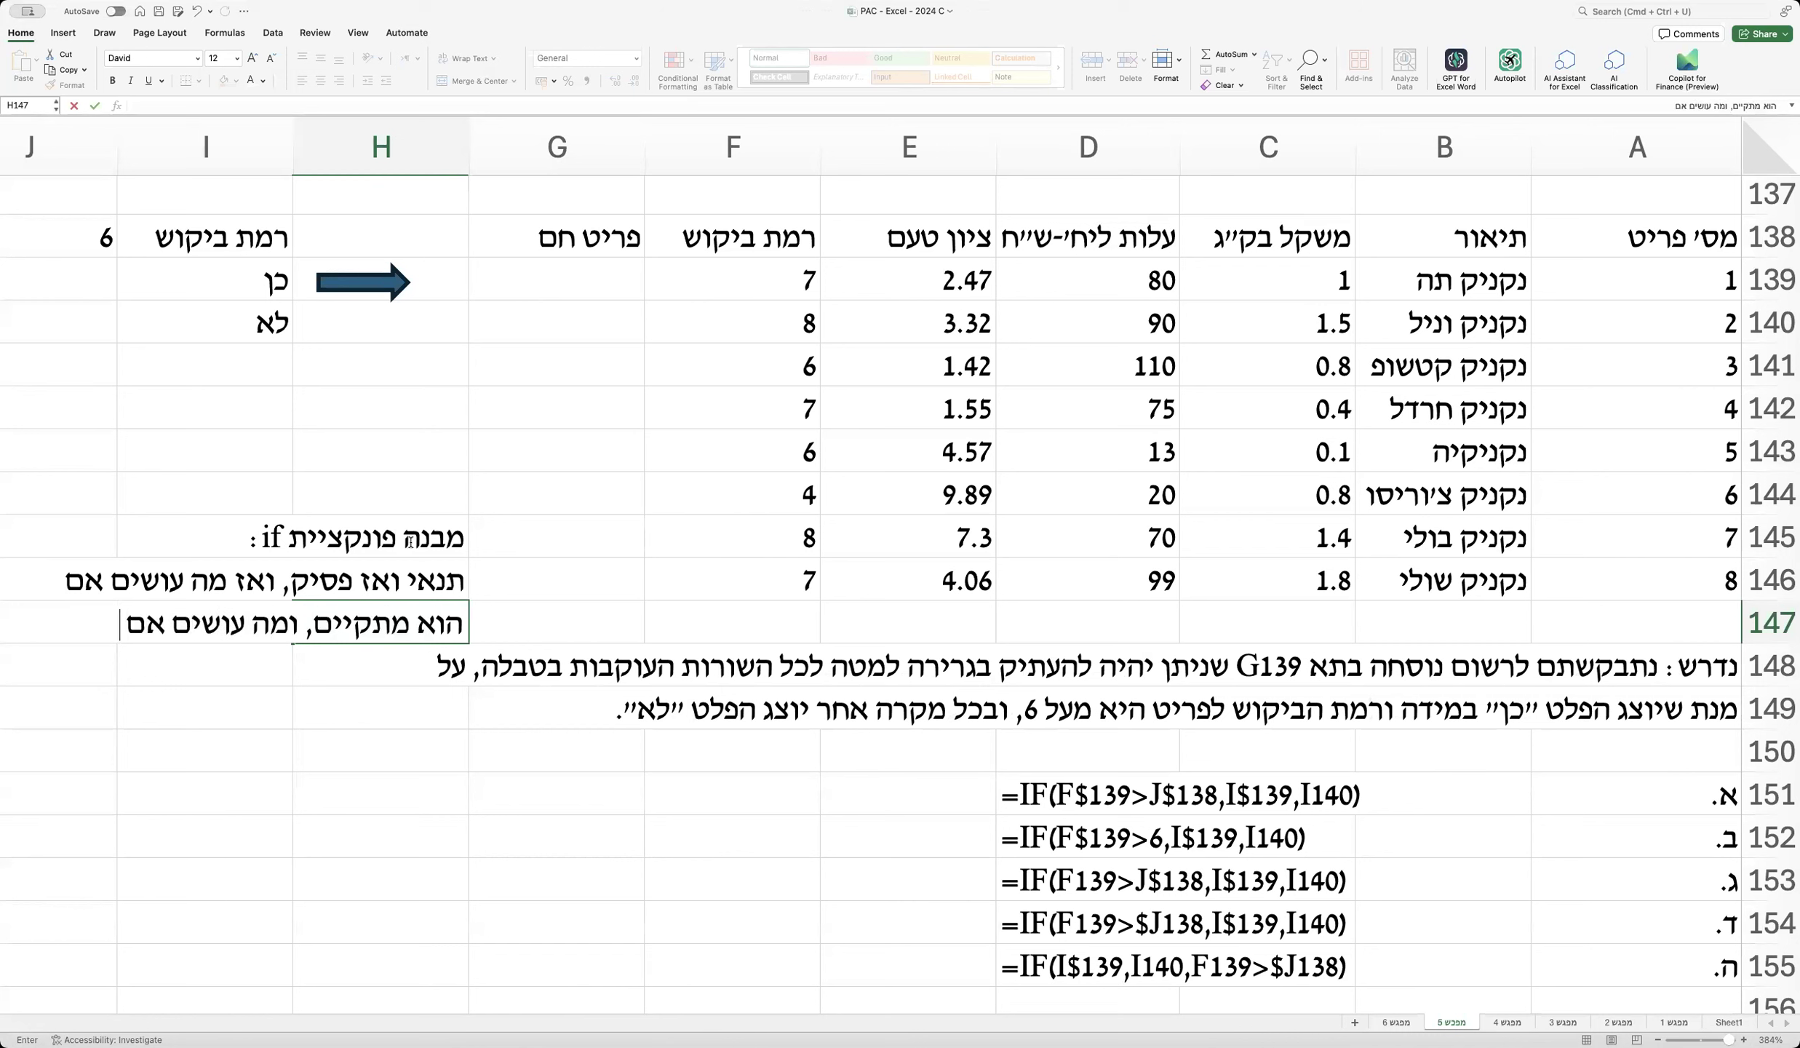
pyautogui.write(' לא מתקיים')
pyautogui.press('Return')
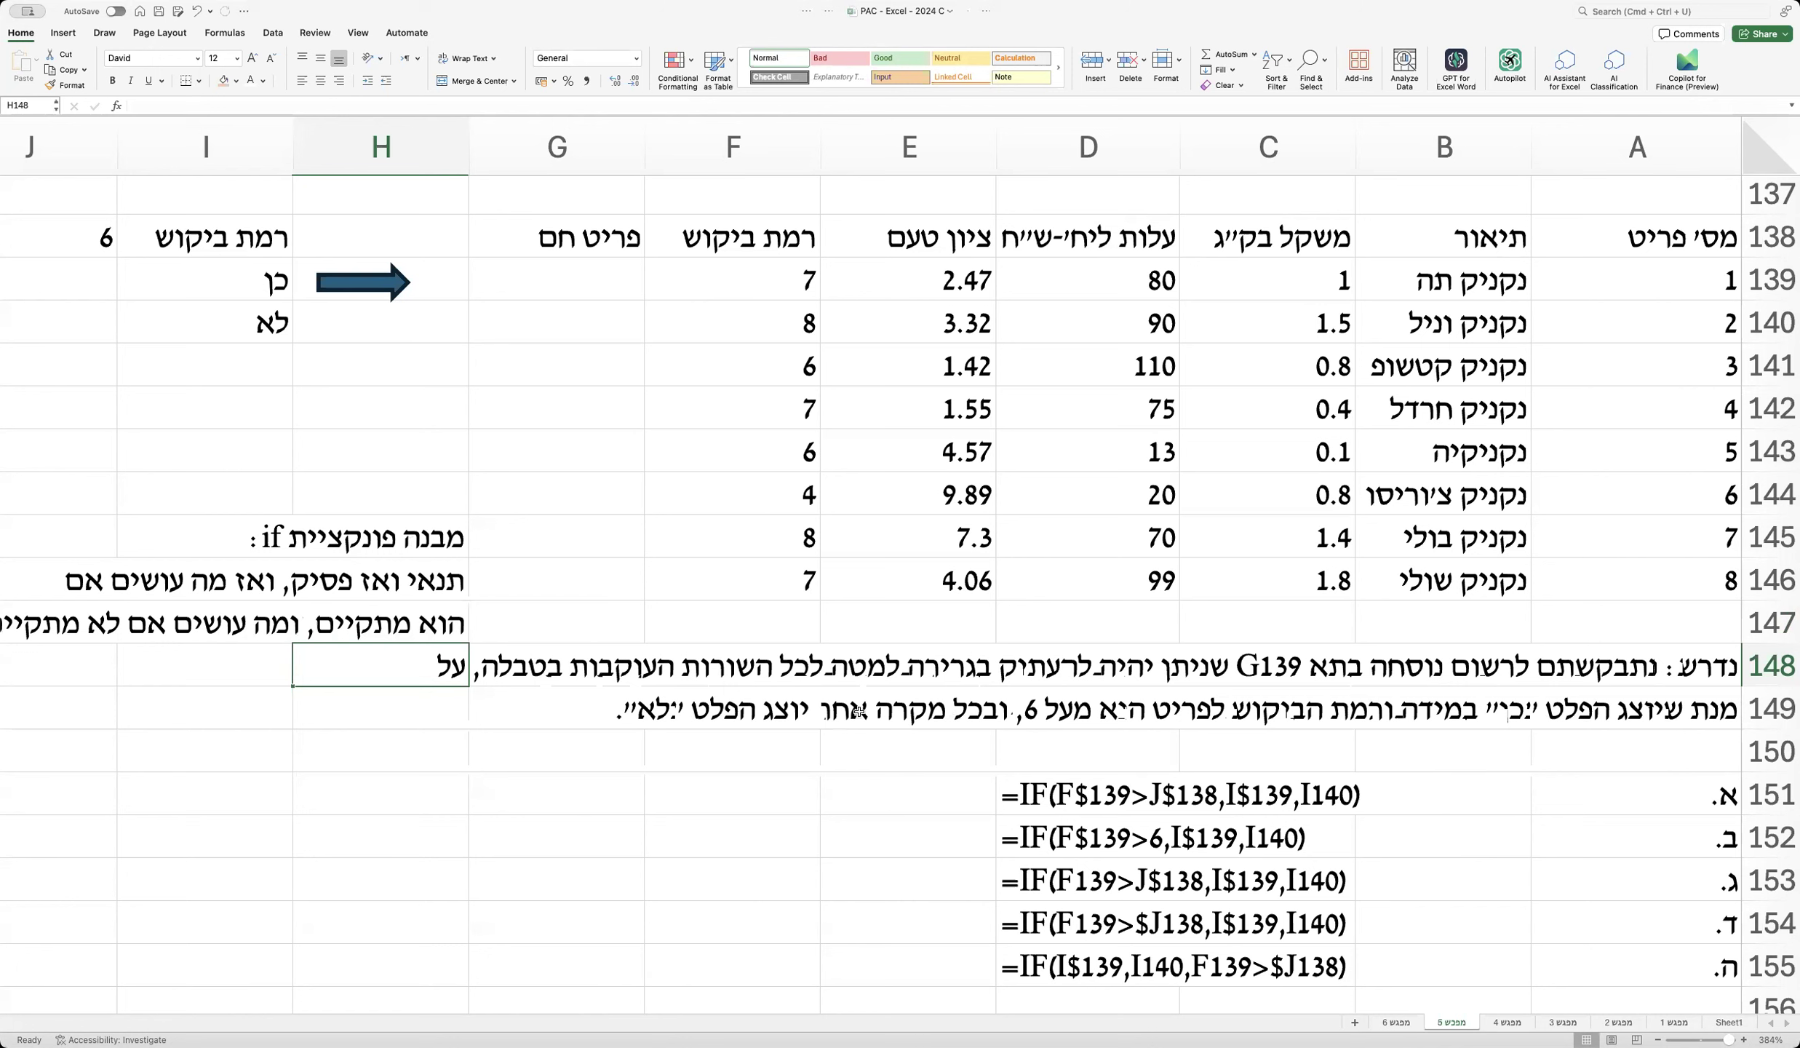
# Step: Add a row lock to the last argument of option ג's formula in D153, making it I$140
pyautogui.doubleClick(1059, 883)
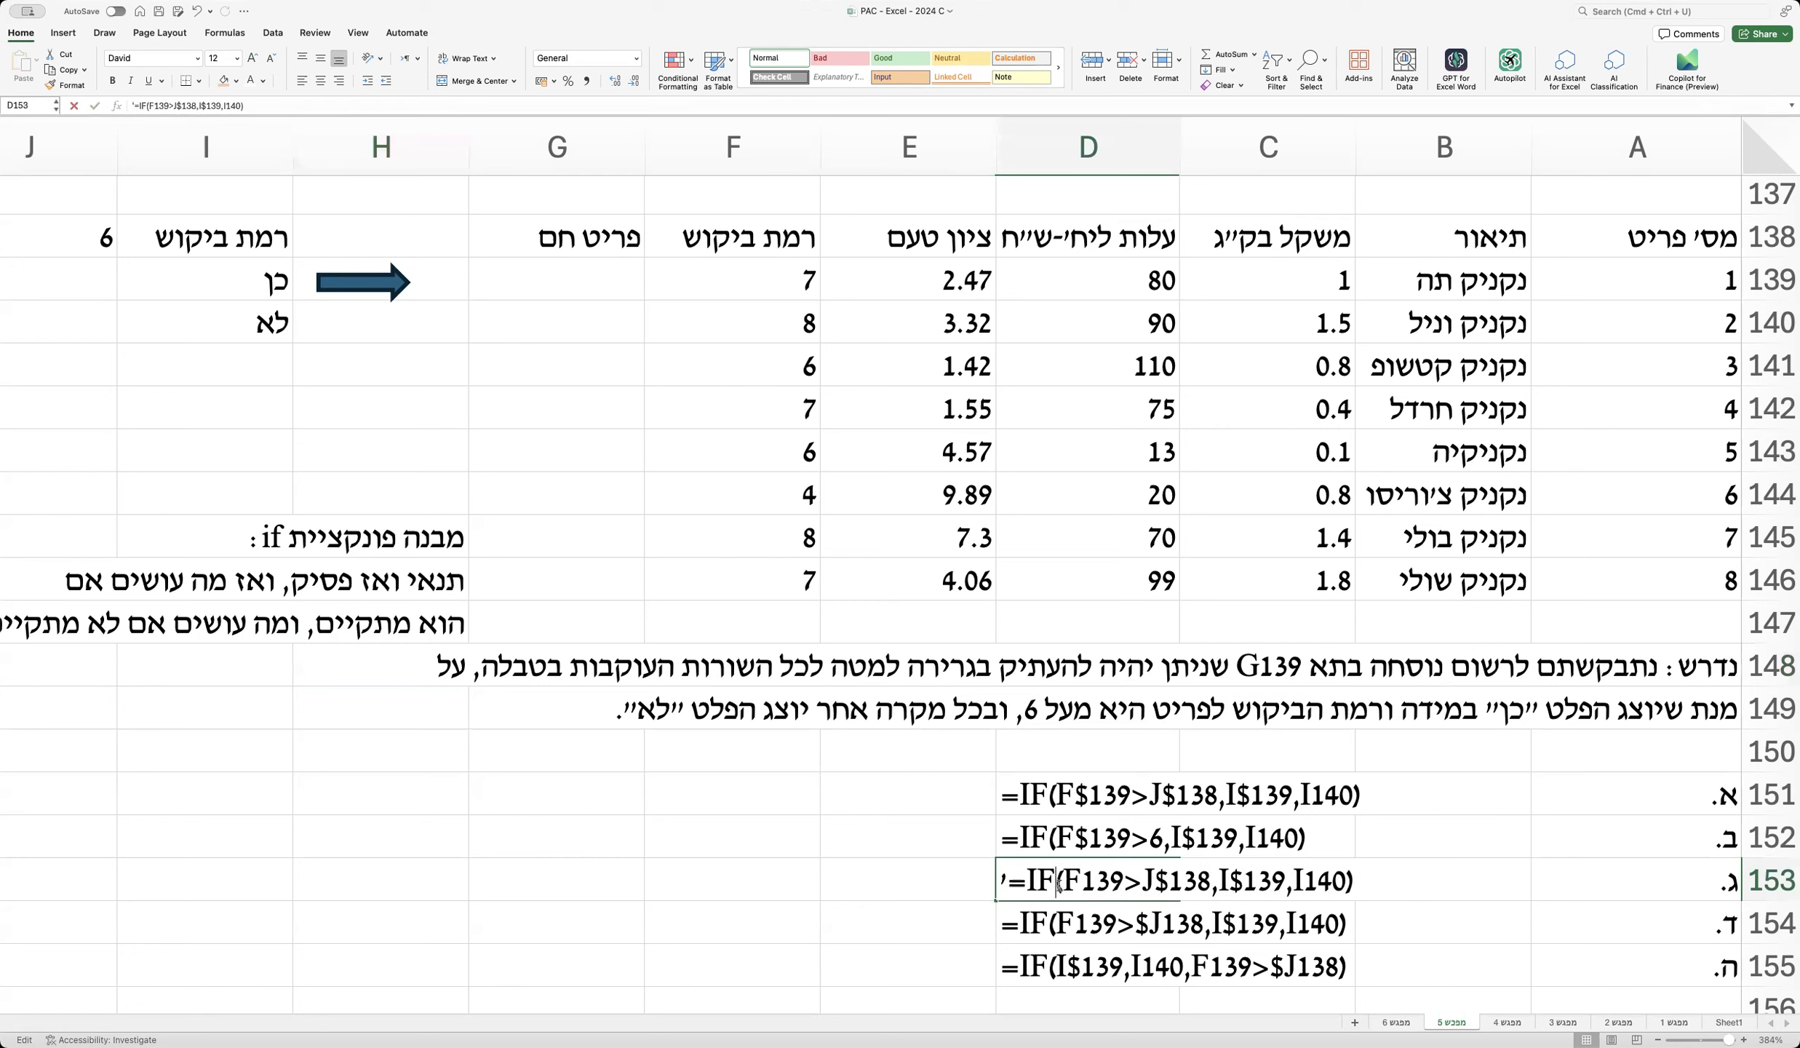
pyautogui.click(1303, 878)
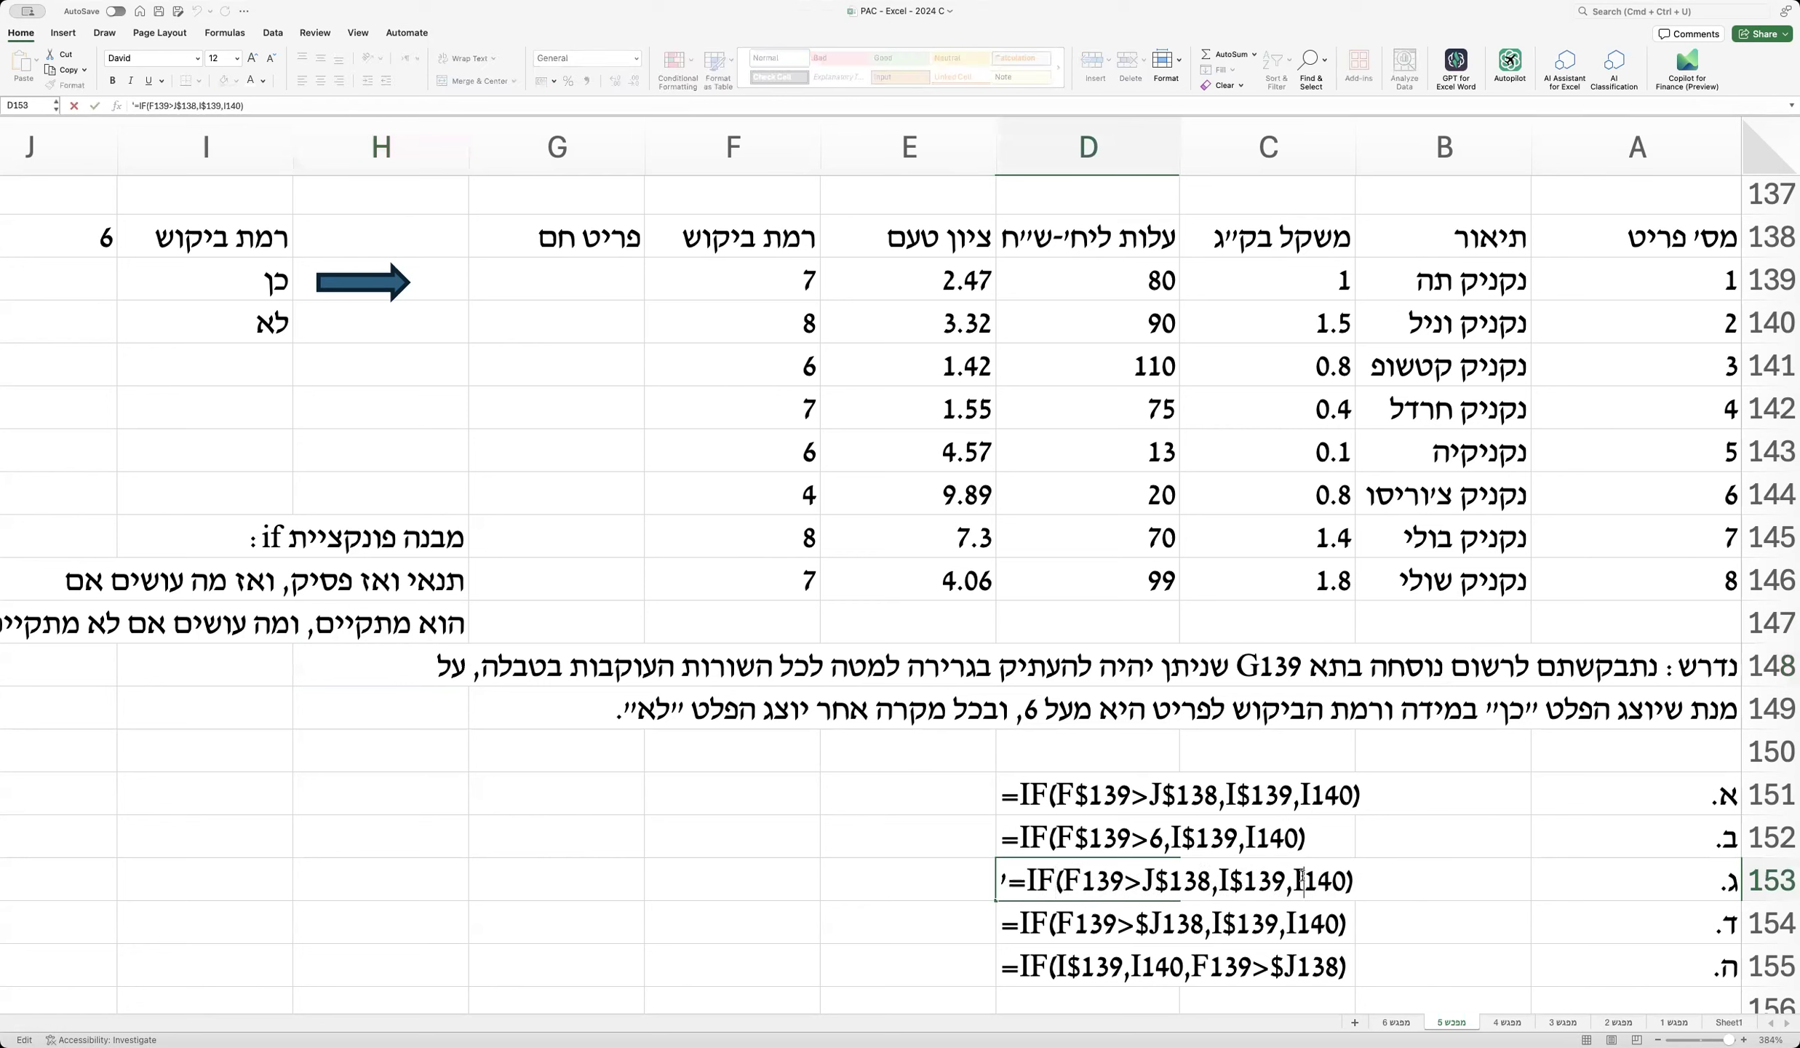
pyautogui.write('$')
pyautogui.press('Return')
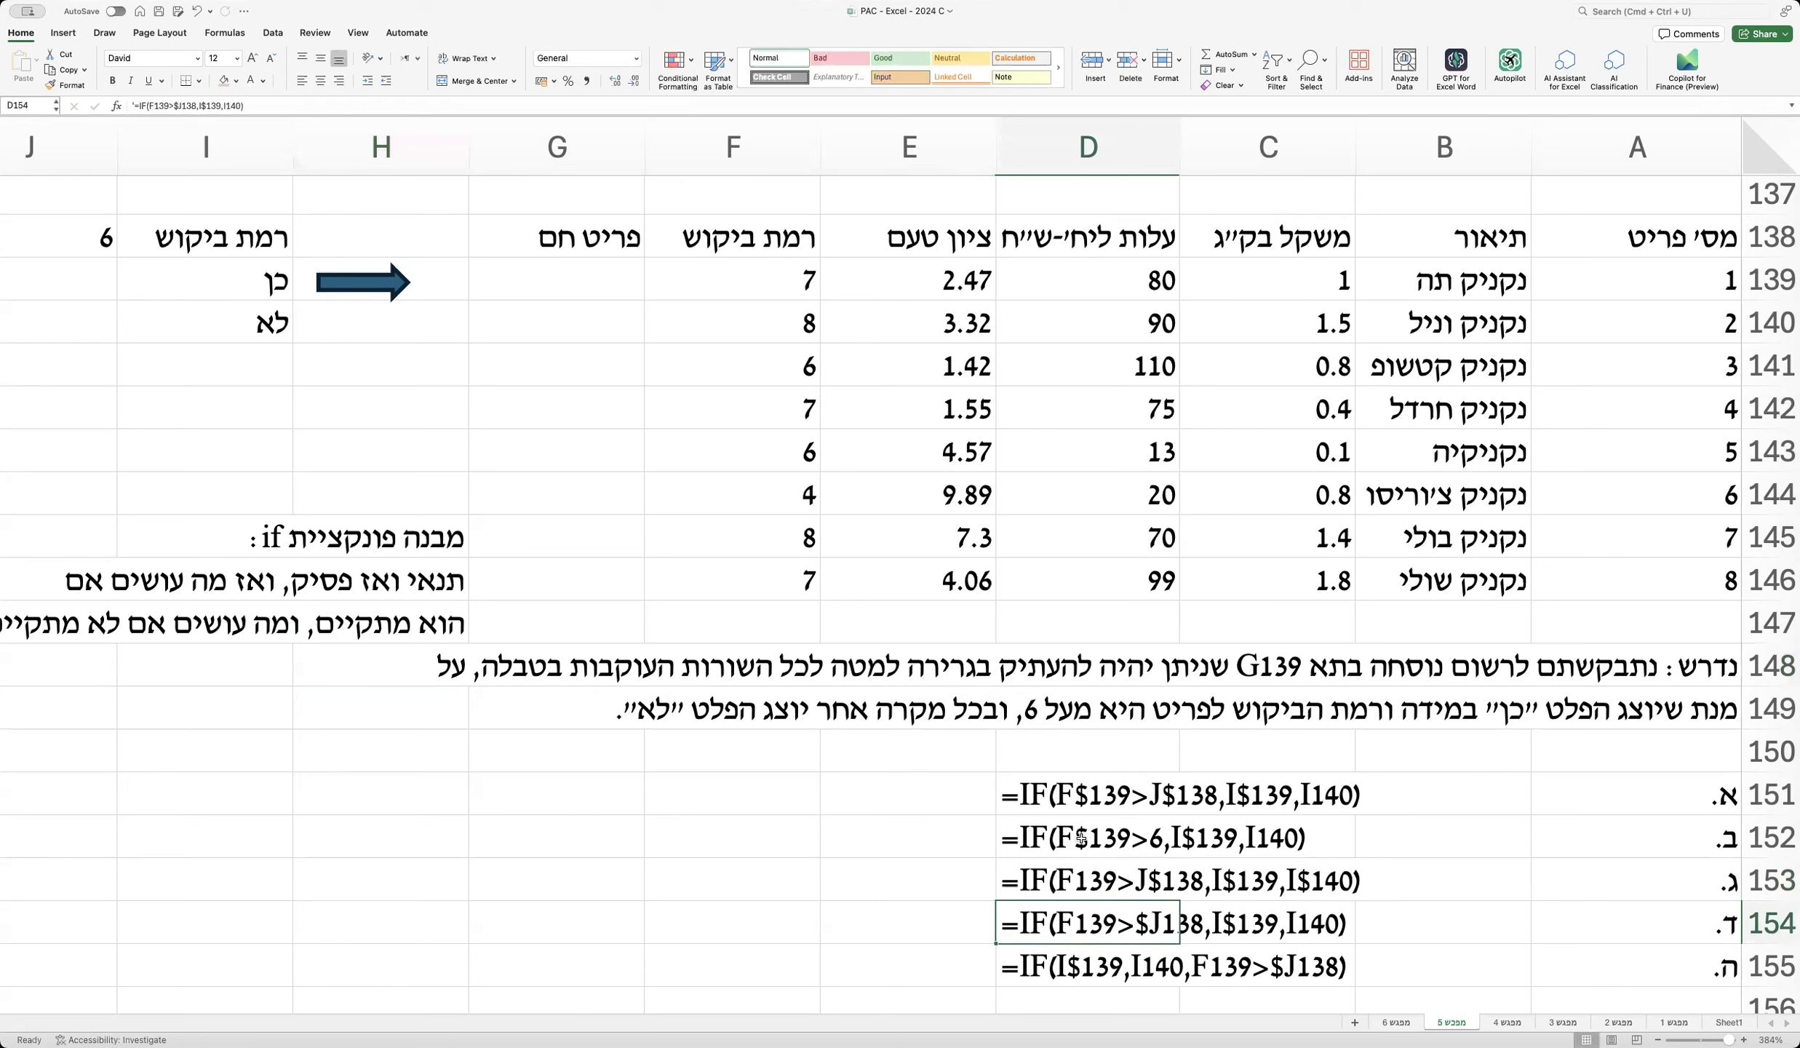
# Step: Examine option א's formula in D151, checking the condition F$139>J$138 and the row lock on F$139
pyautogui.click(930, 789)
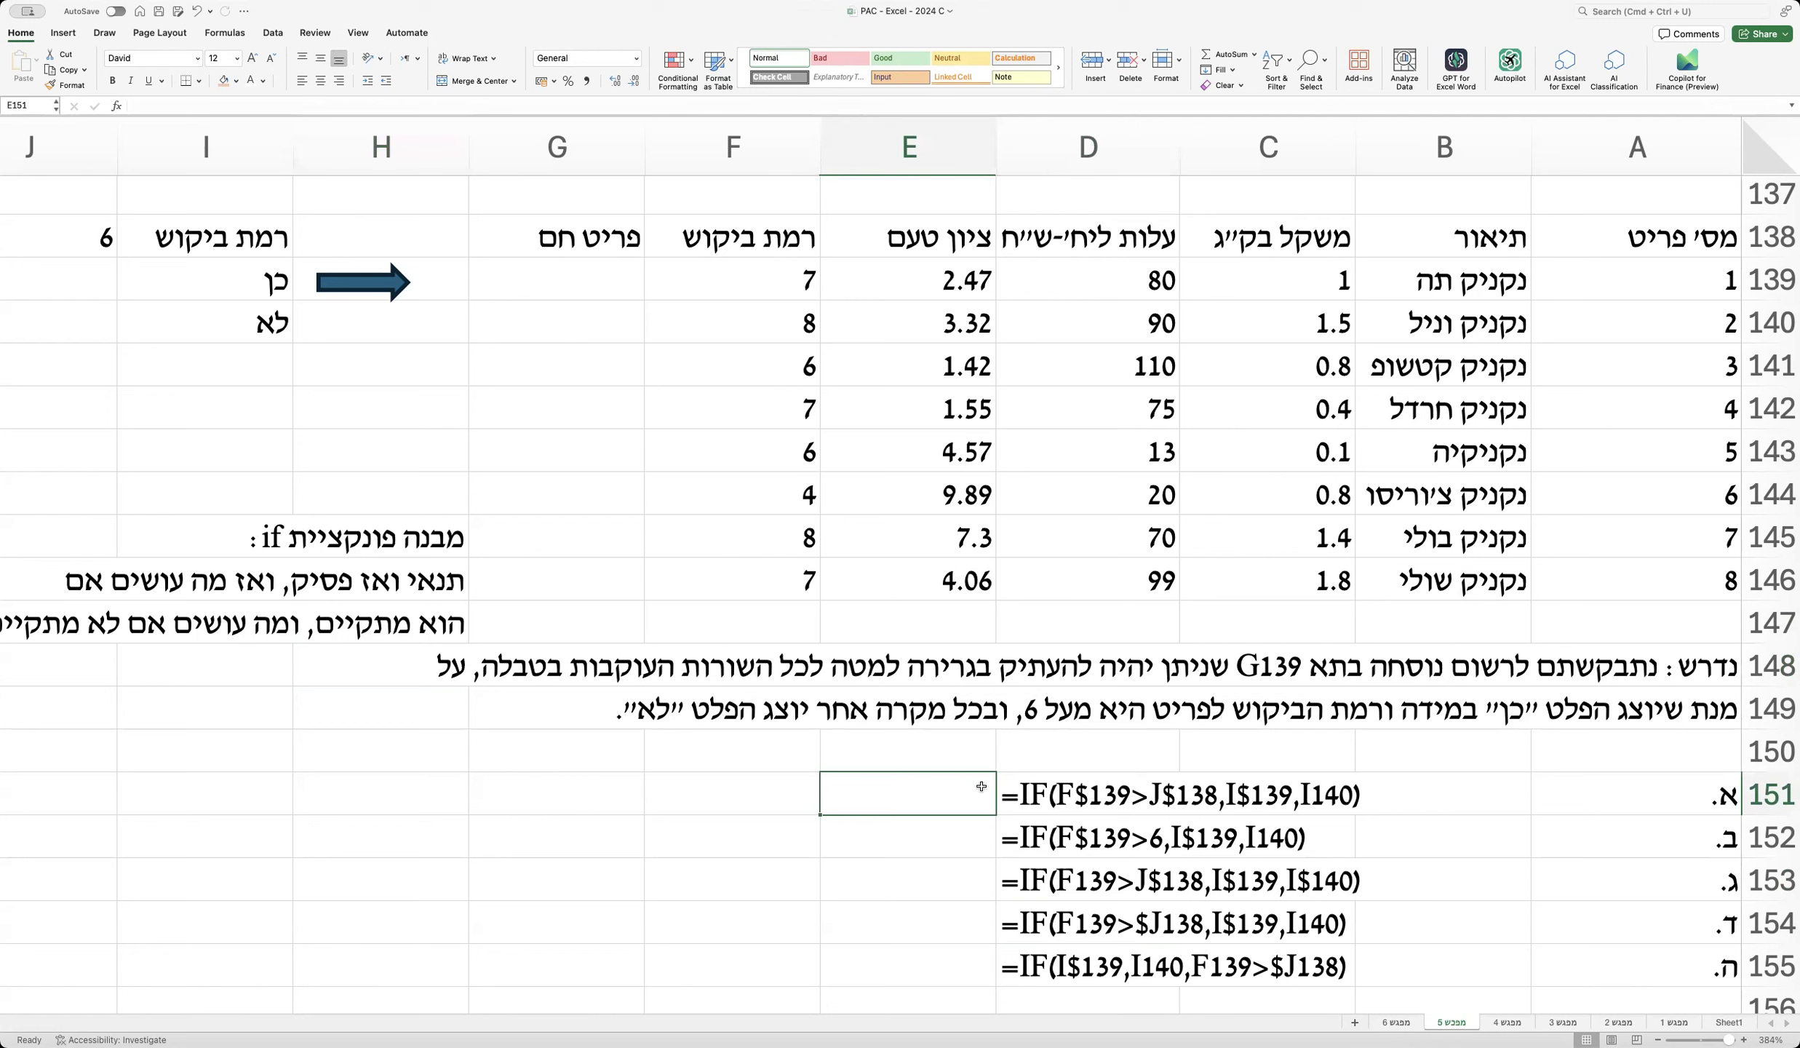
pyautogui.doubleClick(1032, 793)
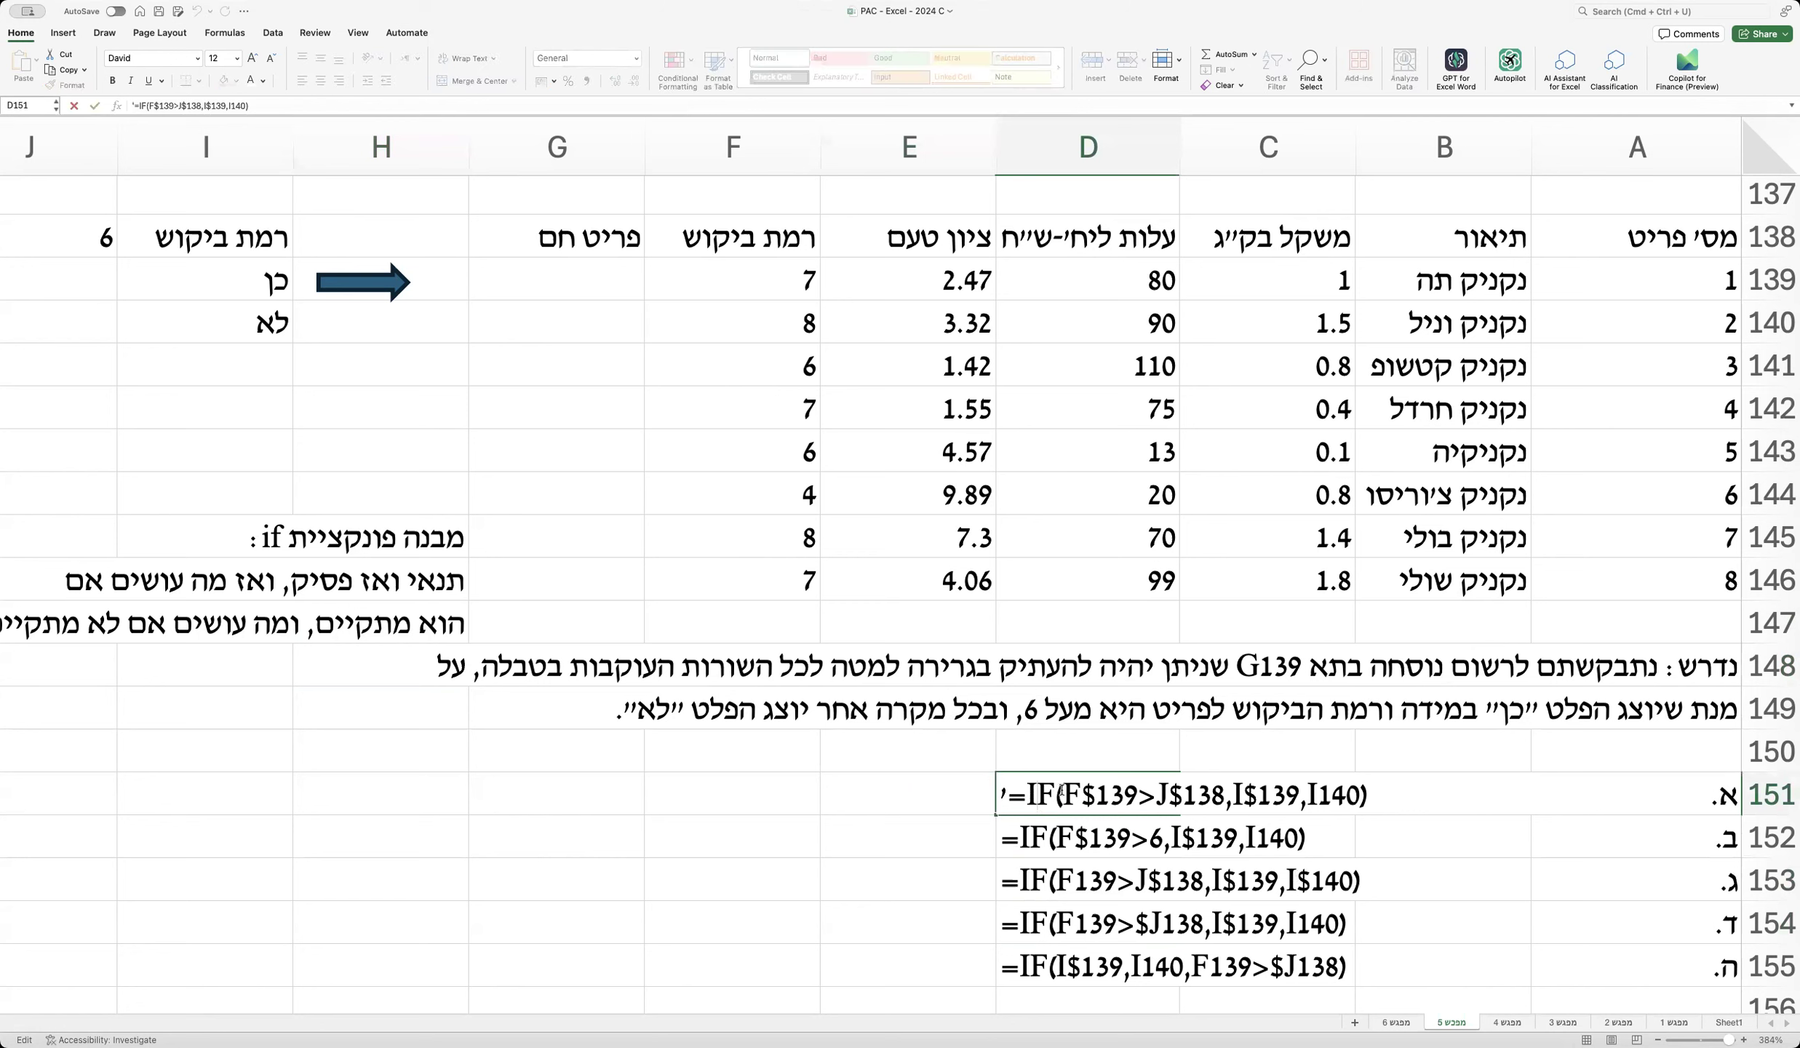
pyautogui.moveTo(1062, 793); pyautogui.dragTo(1221, 794)
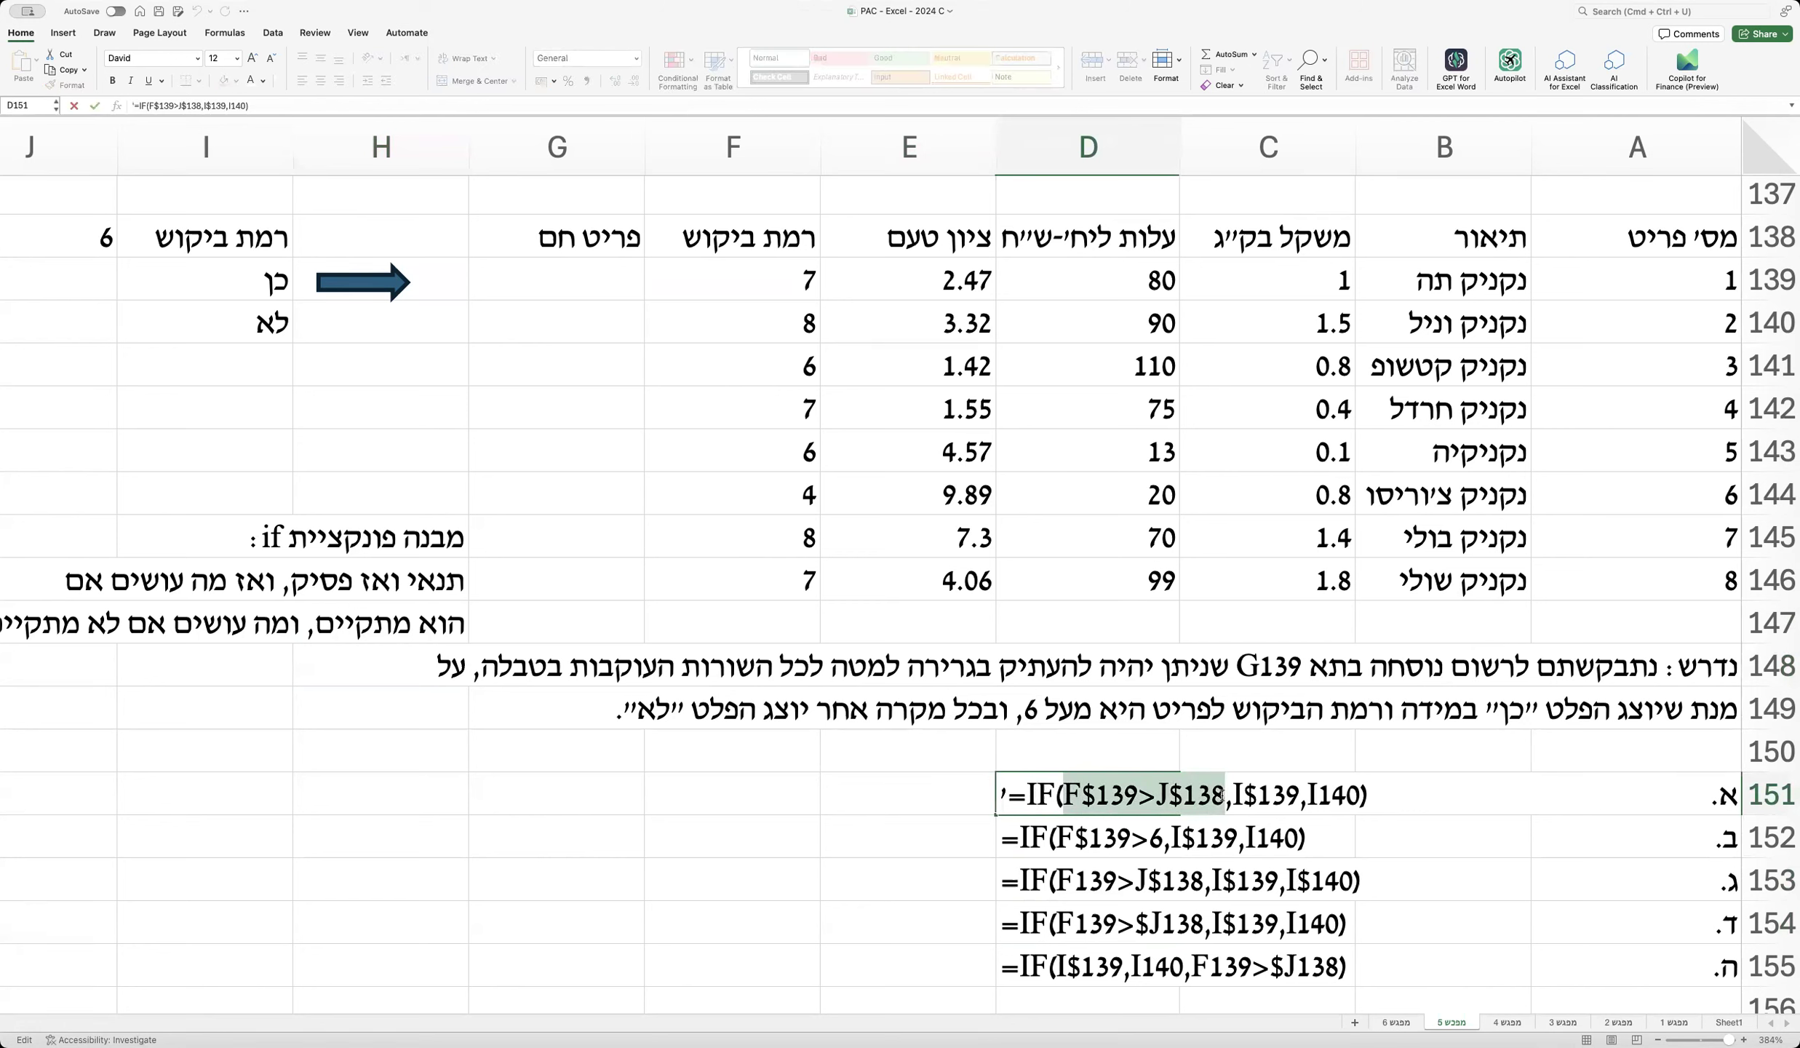
pyautogui.doubleClick(1105, 791)
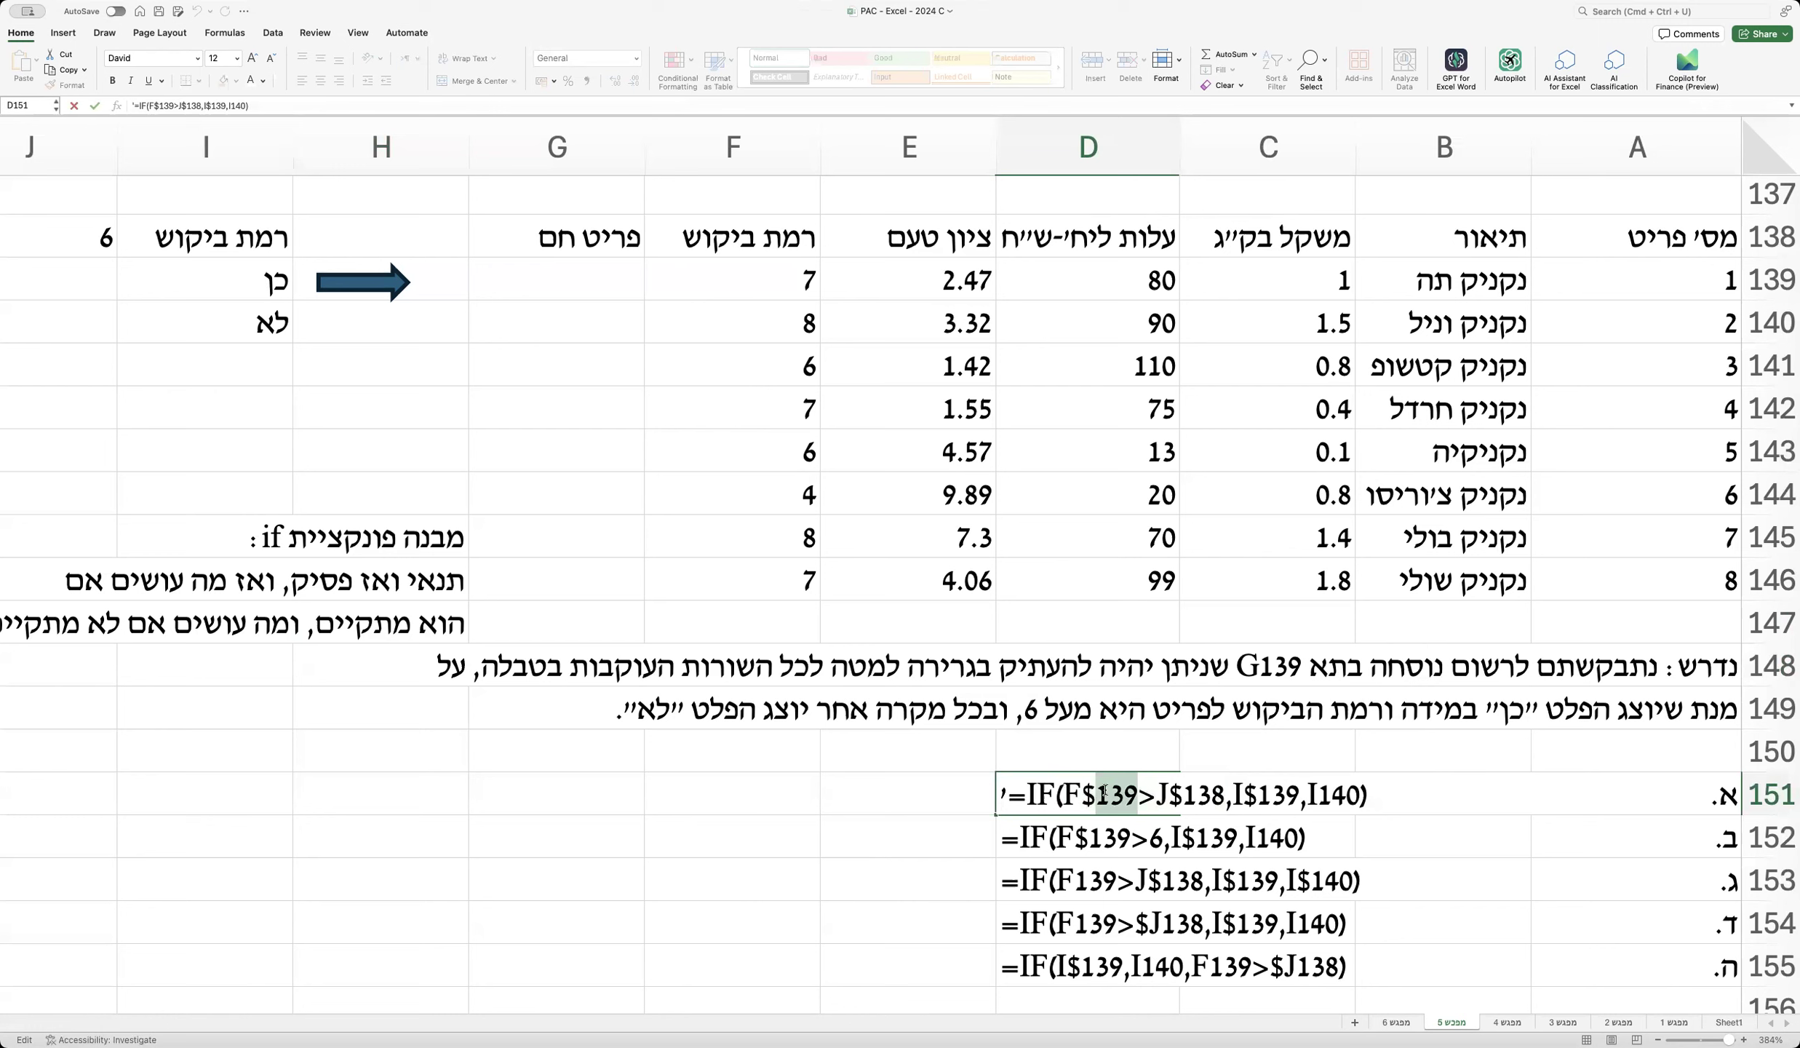
pyautogui.doubleClick(1087, 791)
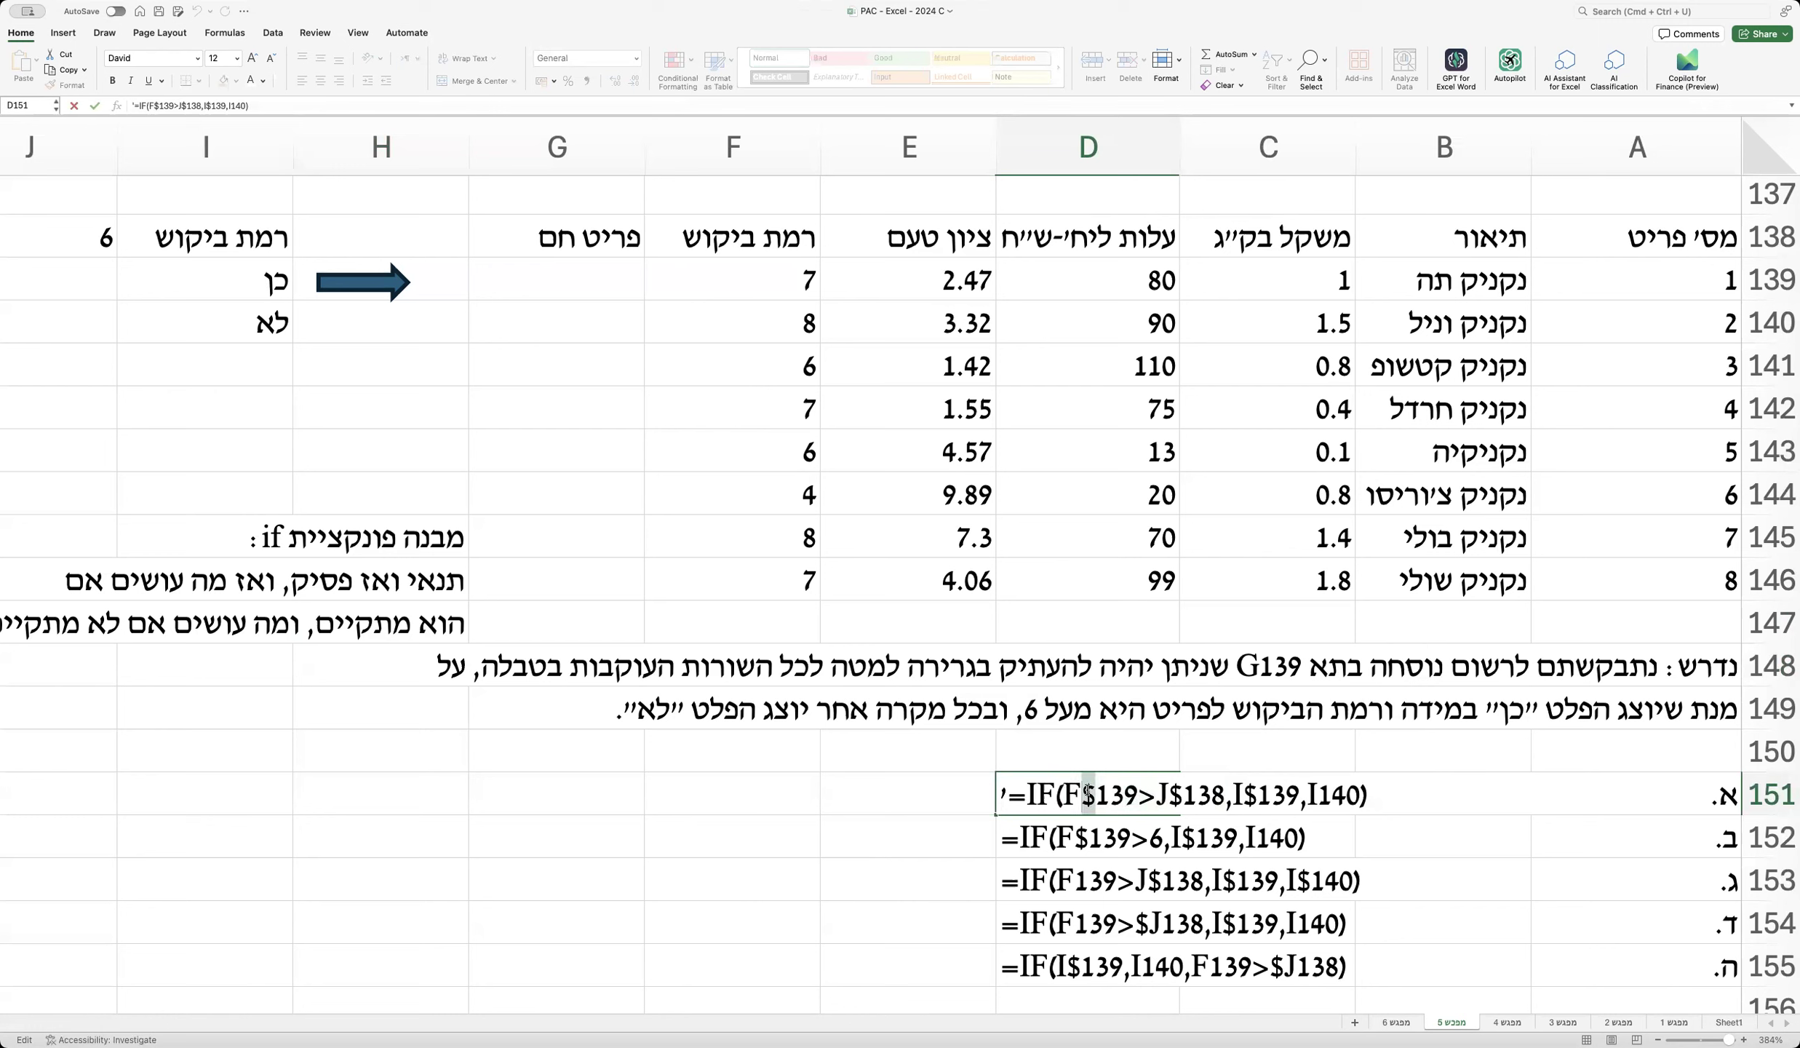
pyautogui.moveTo(1065, 792); pyautogui.dragTo(1140, 803)
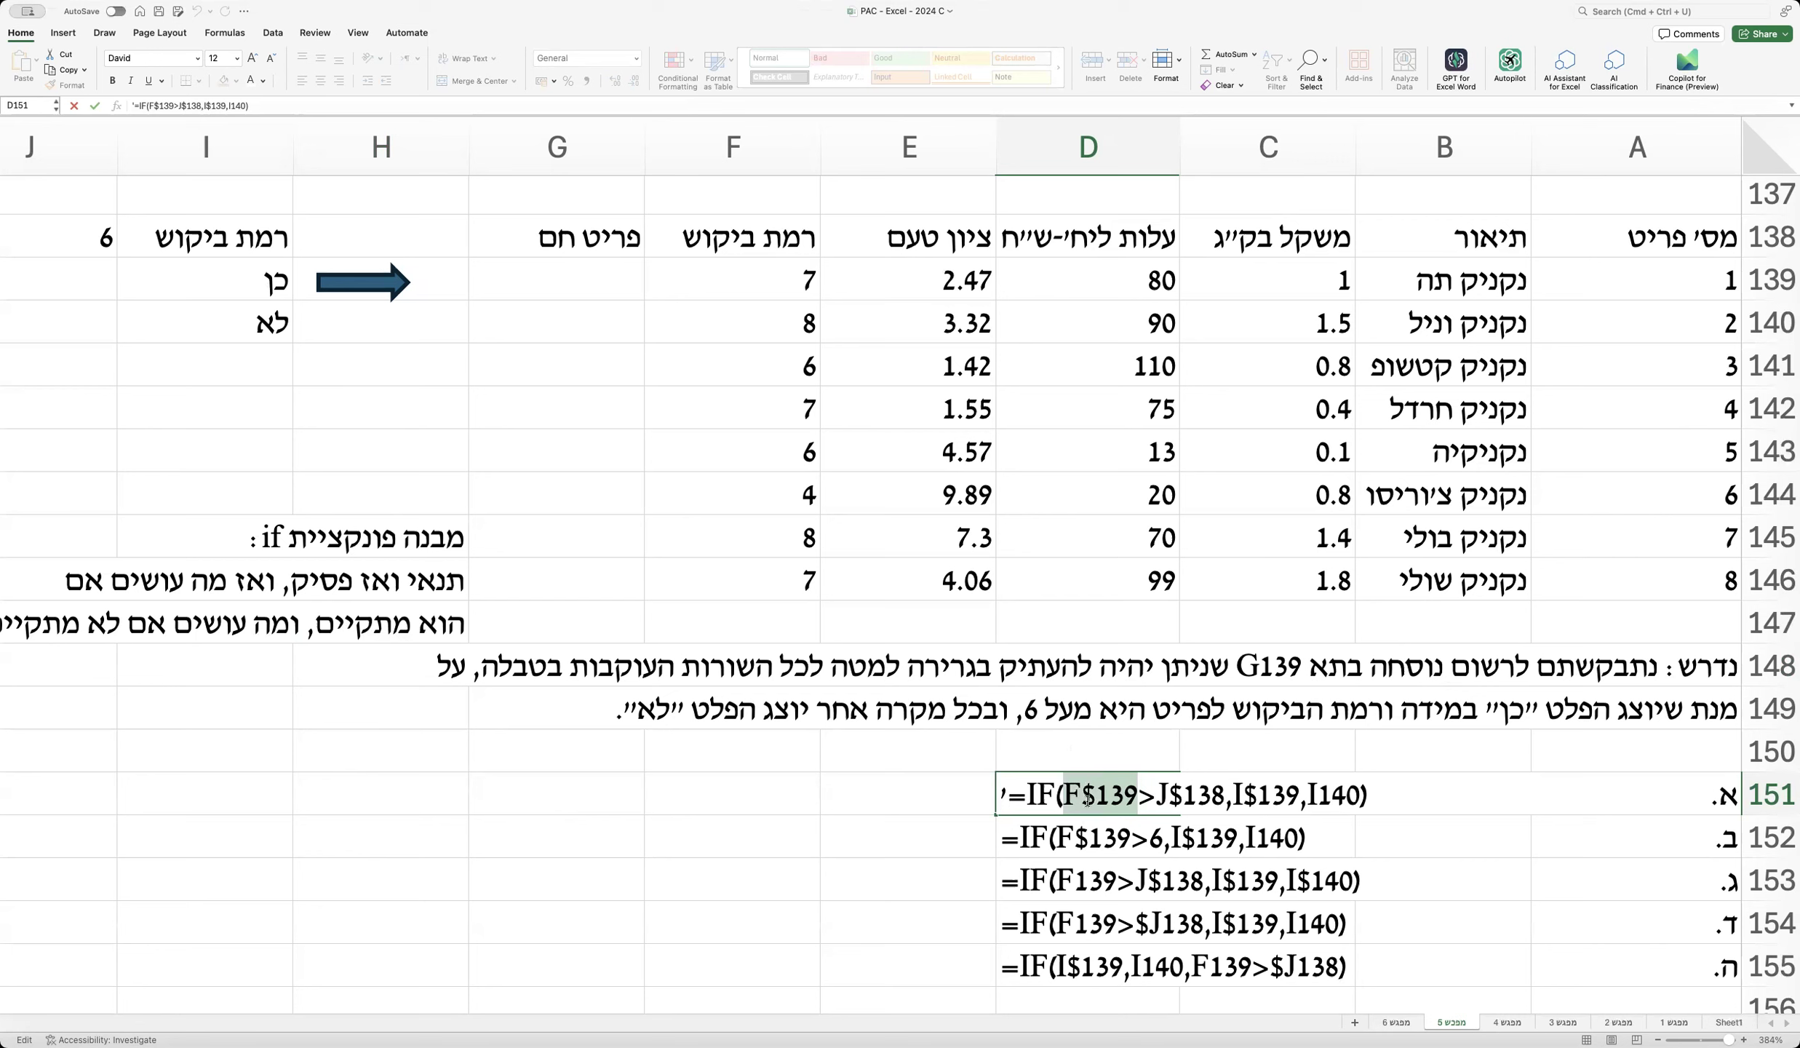
pyautogui.moveTo(1081, 795); pyautogui.dragTo(1139, 795)
# Step: Compare options ג and ד in D153:D154 with the demand level column, and check option ג's condition F139>J$138
pyautogui.moveTo(1027, 877); pyautogui.dragTo(1023, 915)
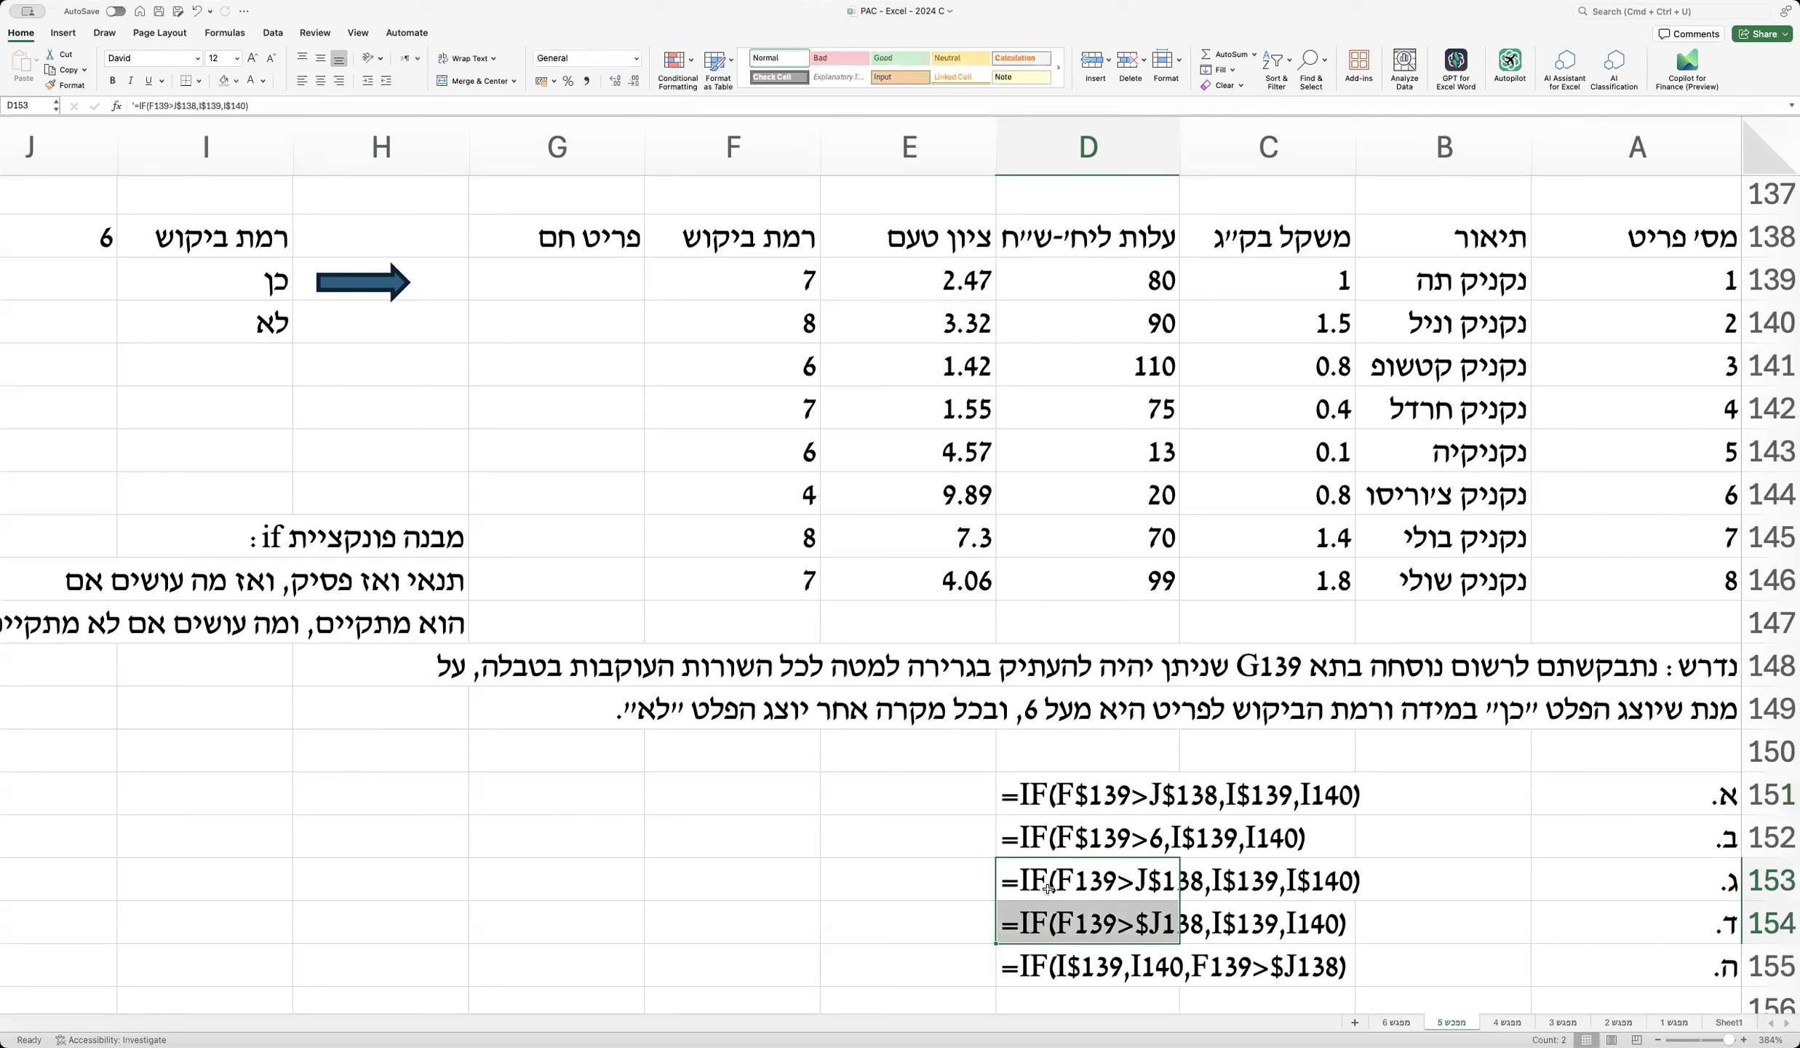
pyautogui.moveTo(804, 278); pyautogui.dragTo(731, 626)
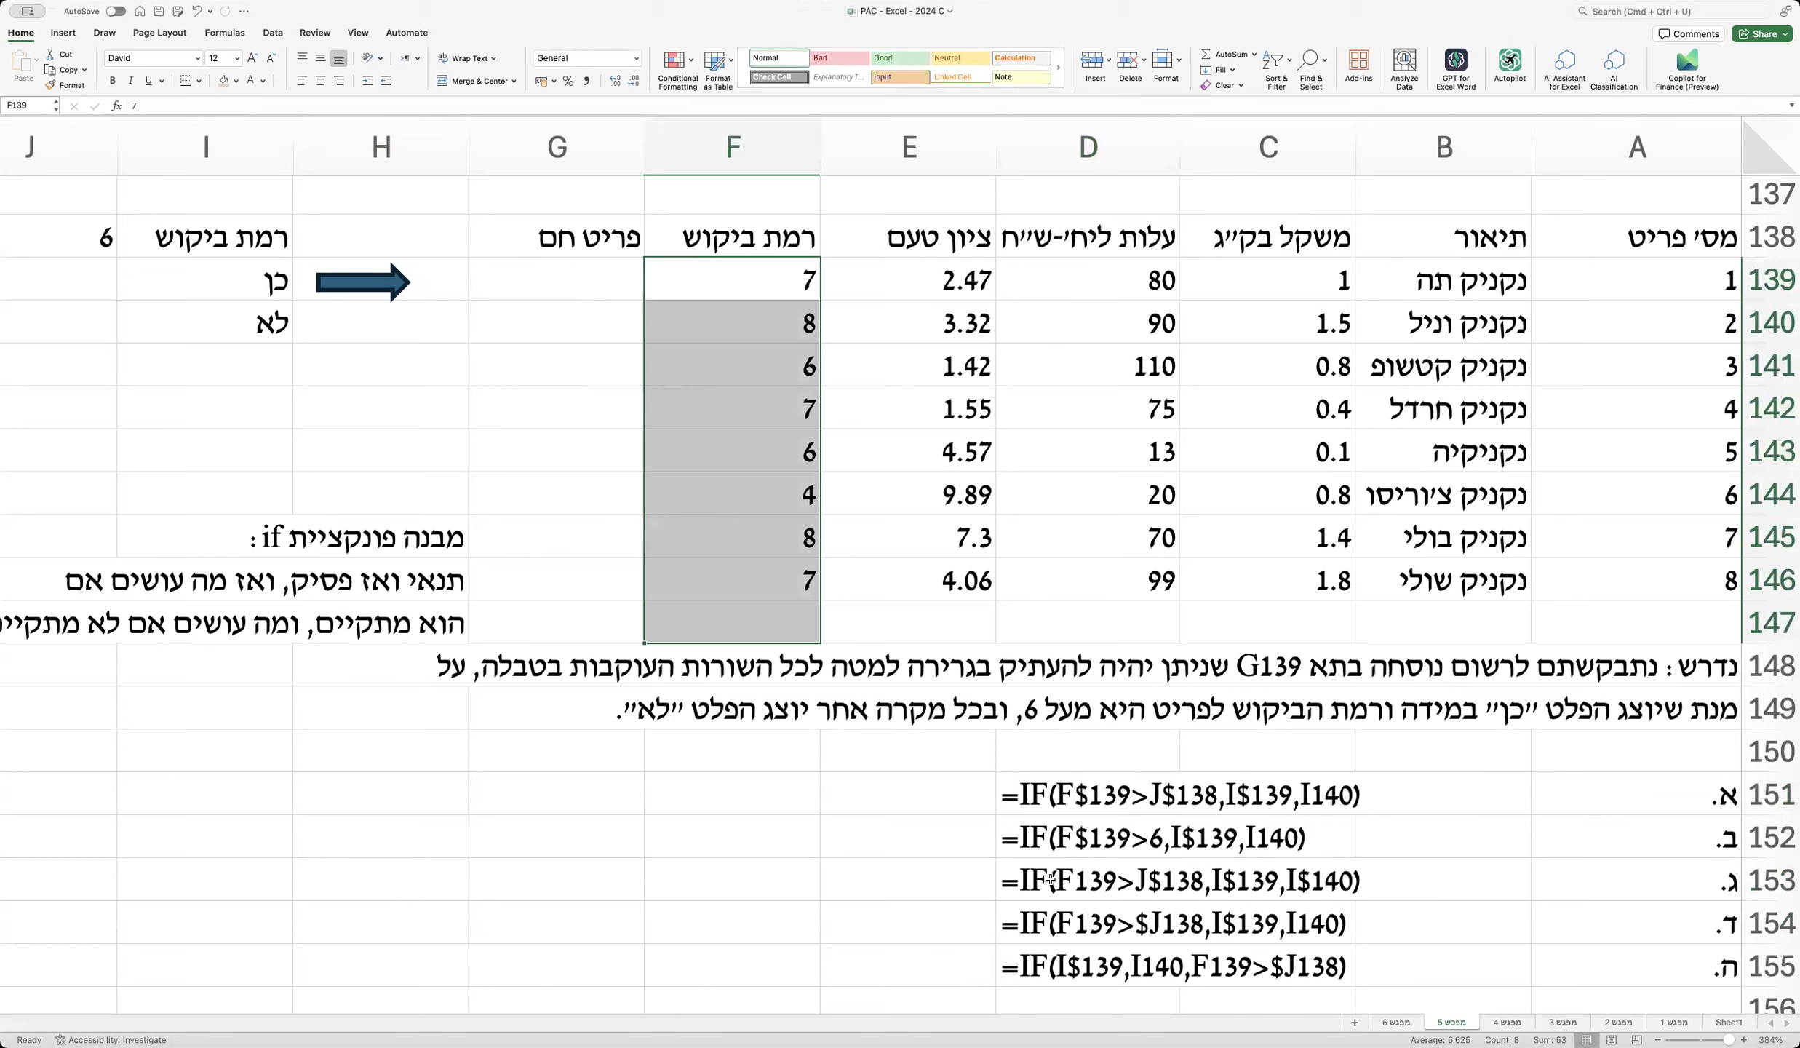
pyautogui.doubleClick(1078, 874)
pyautogui.press('Home')
pyautogui.write("'")
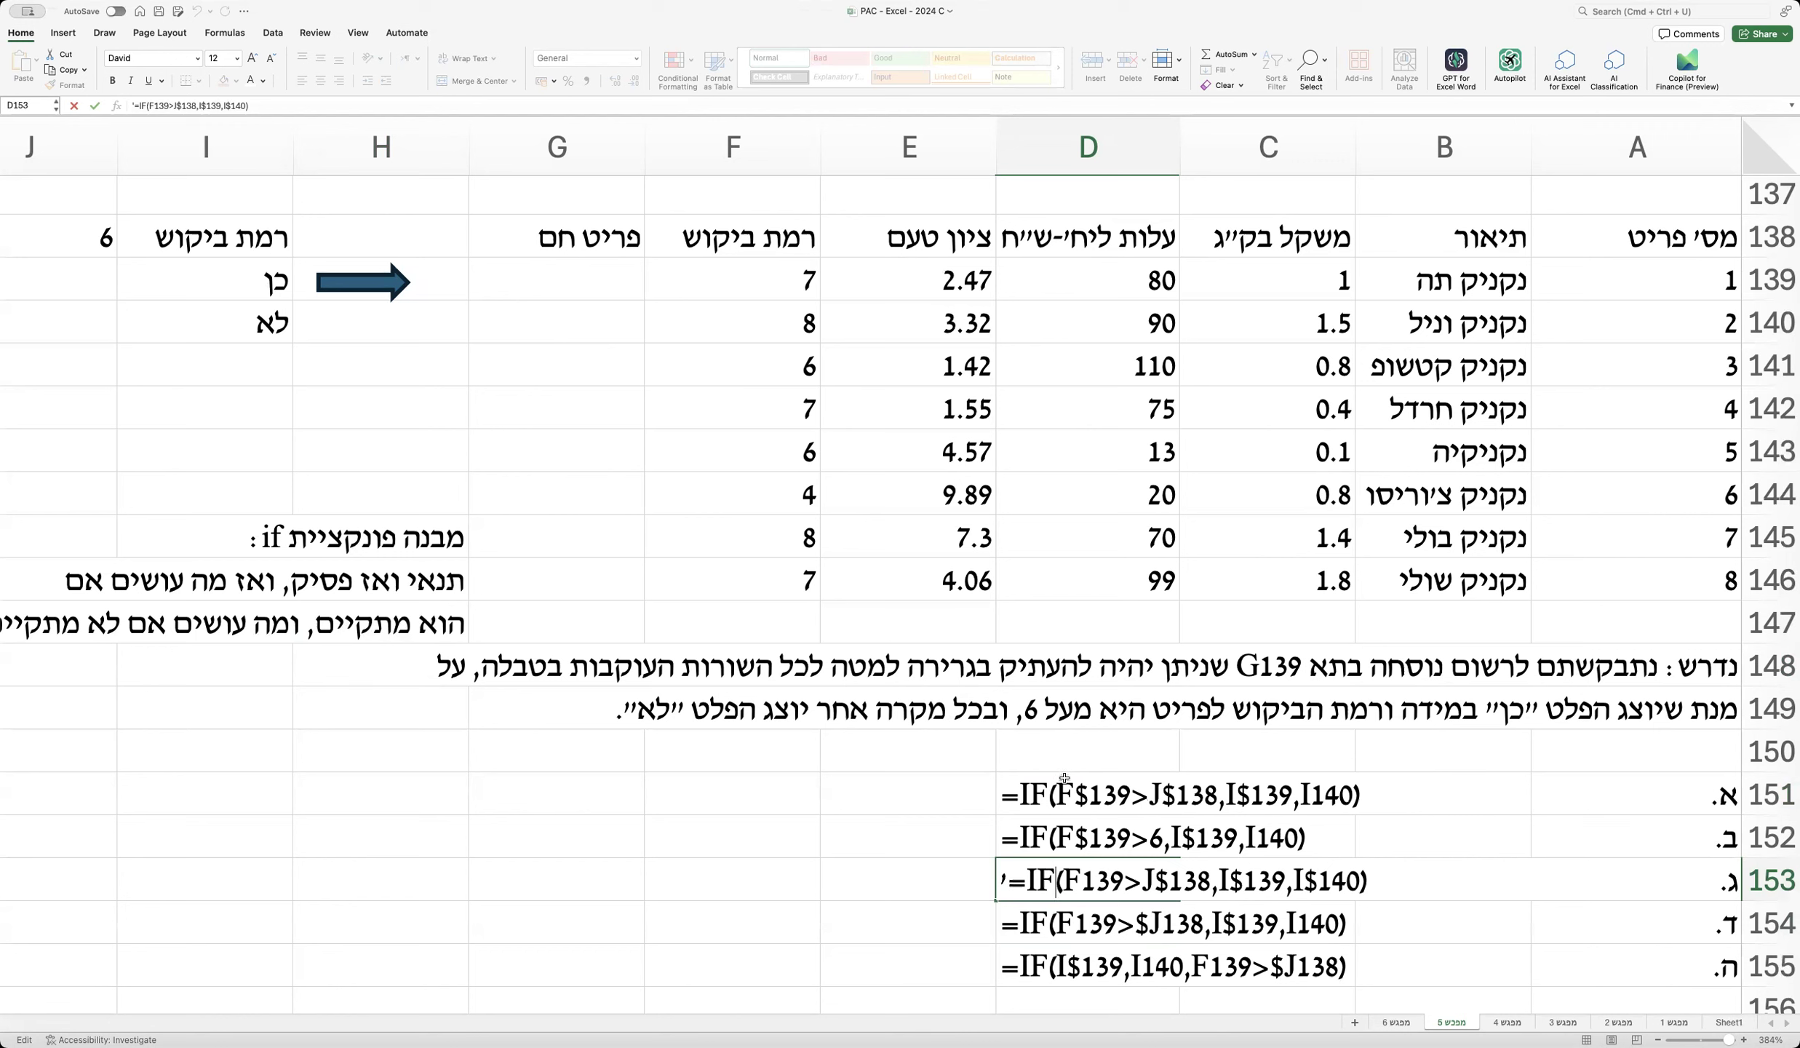
pyautogui.moveTo(1066, 879); pyautogui.dragTo(1212, 880)
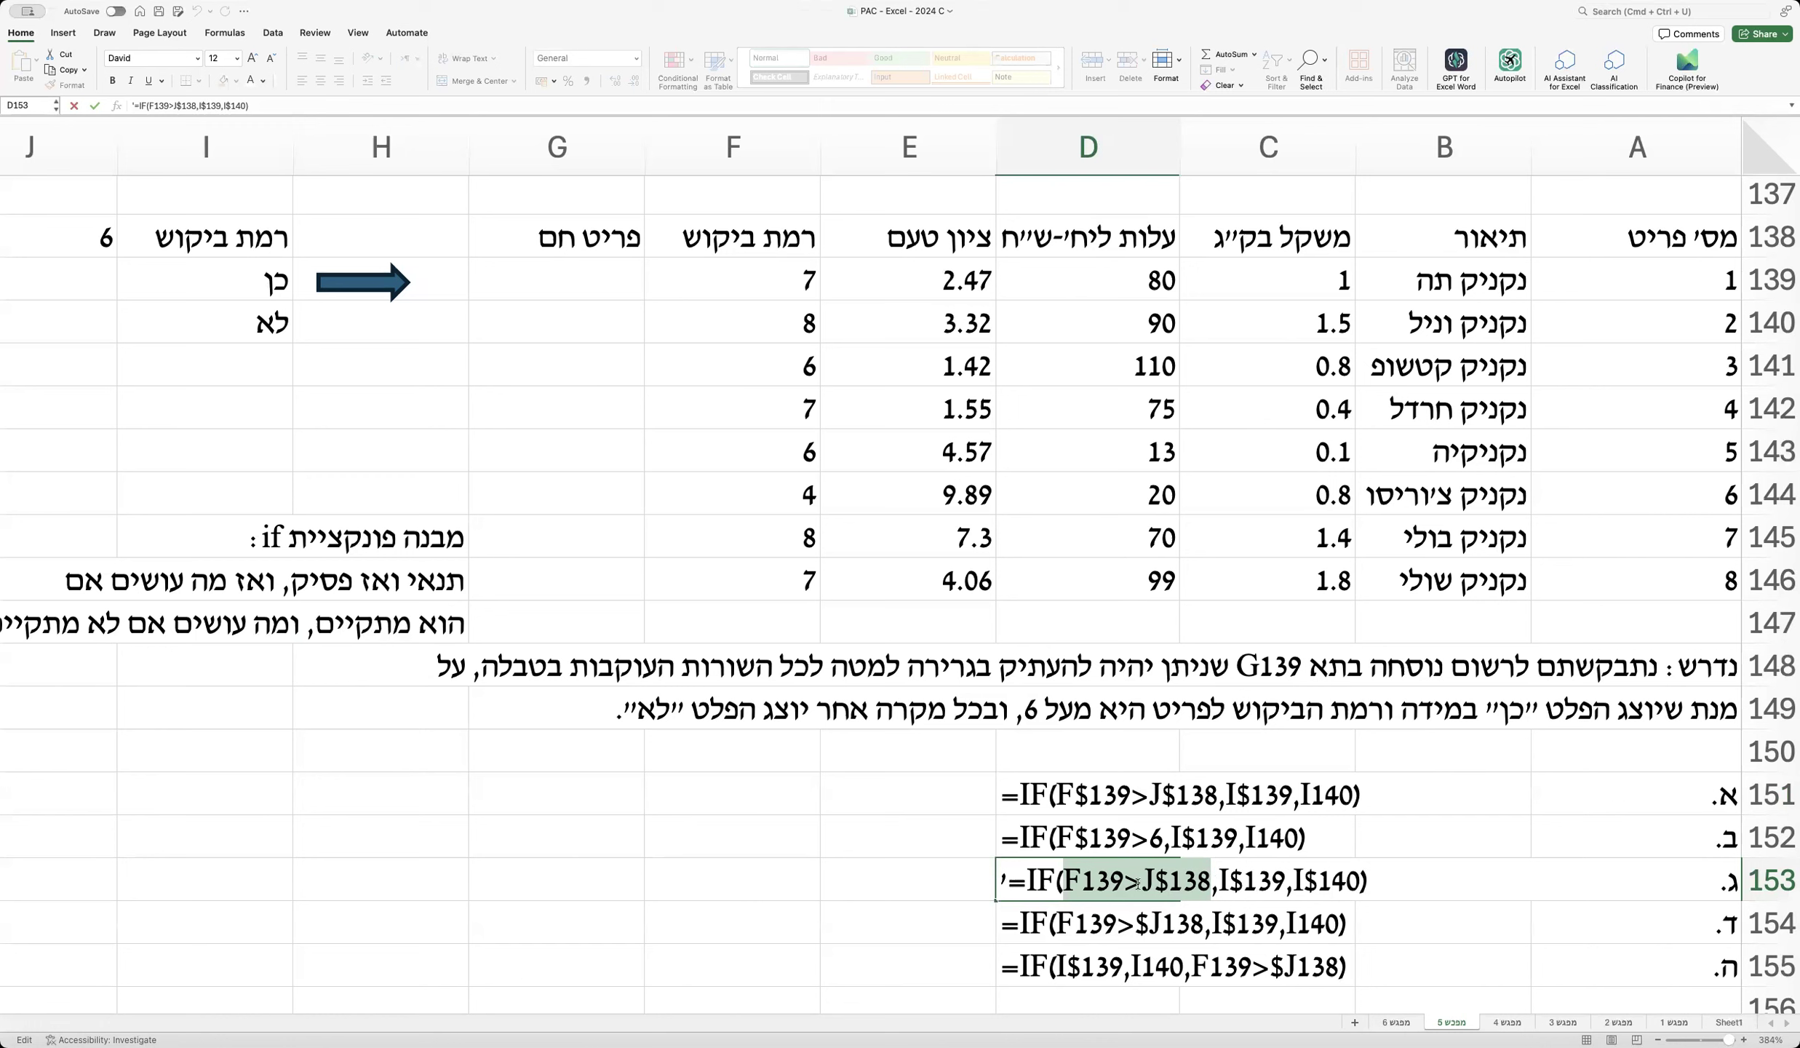
pyautogui.click(1177, 924)
pyautogui.doubleClick(1142, 882)
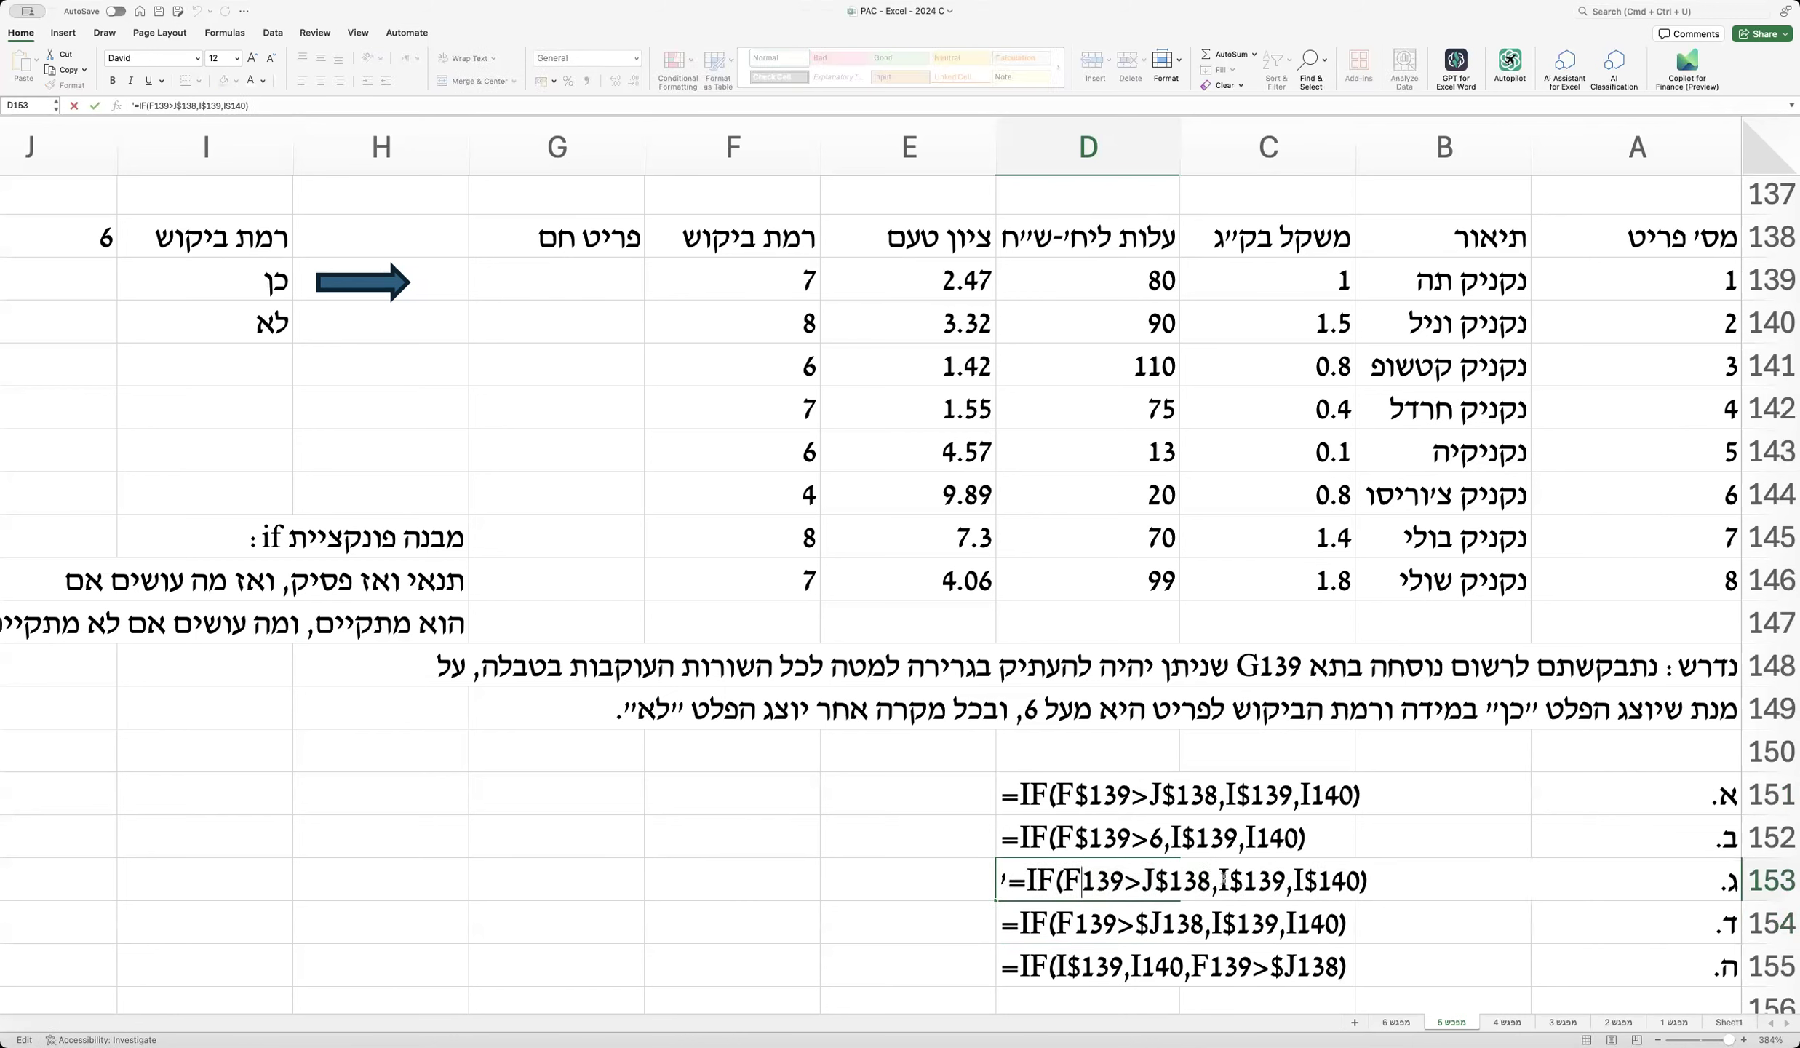
# Step: Check option ג's true-result argument I$139 against helper cells in column I and the rows below them
pyautogui.moveTo(1223, 878); pyautogui.dragTo(1287, 881)
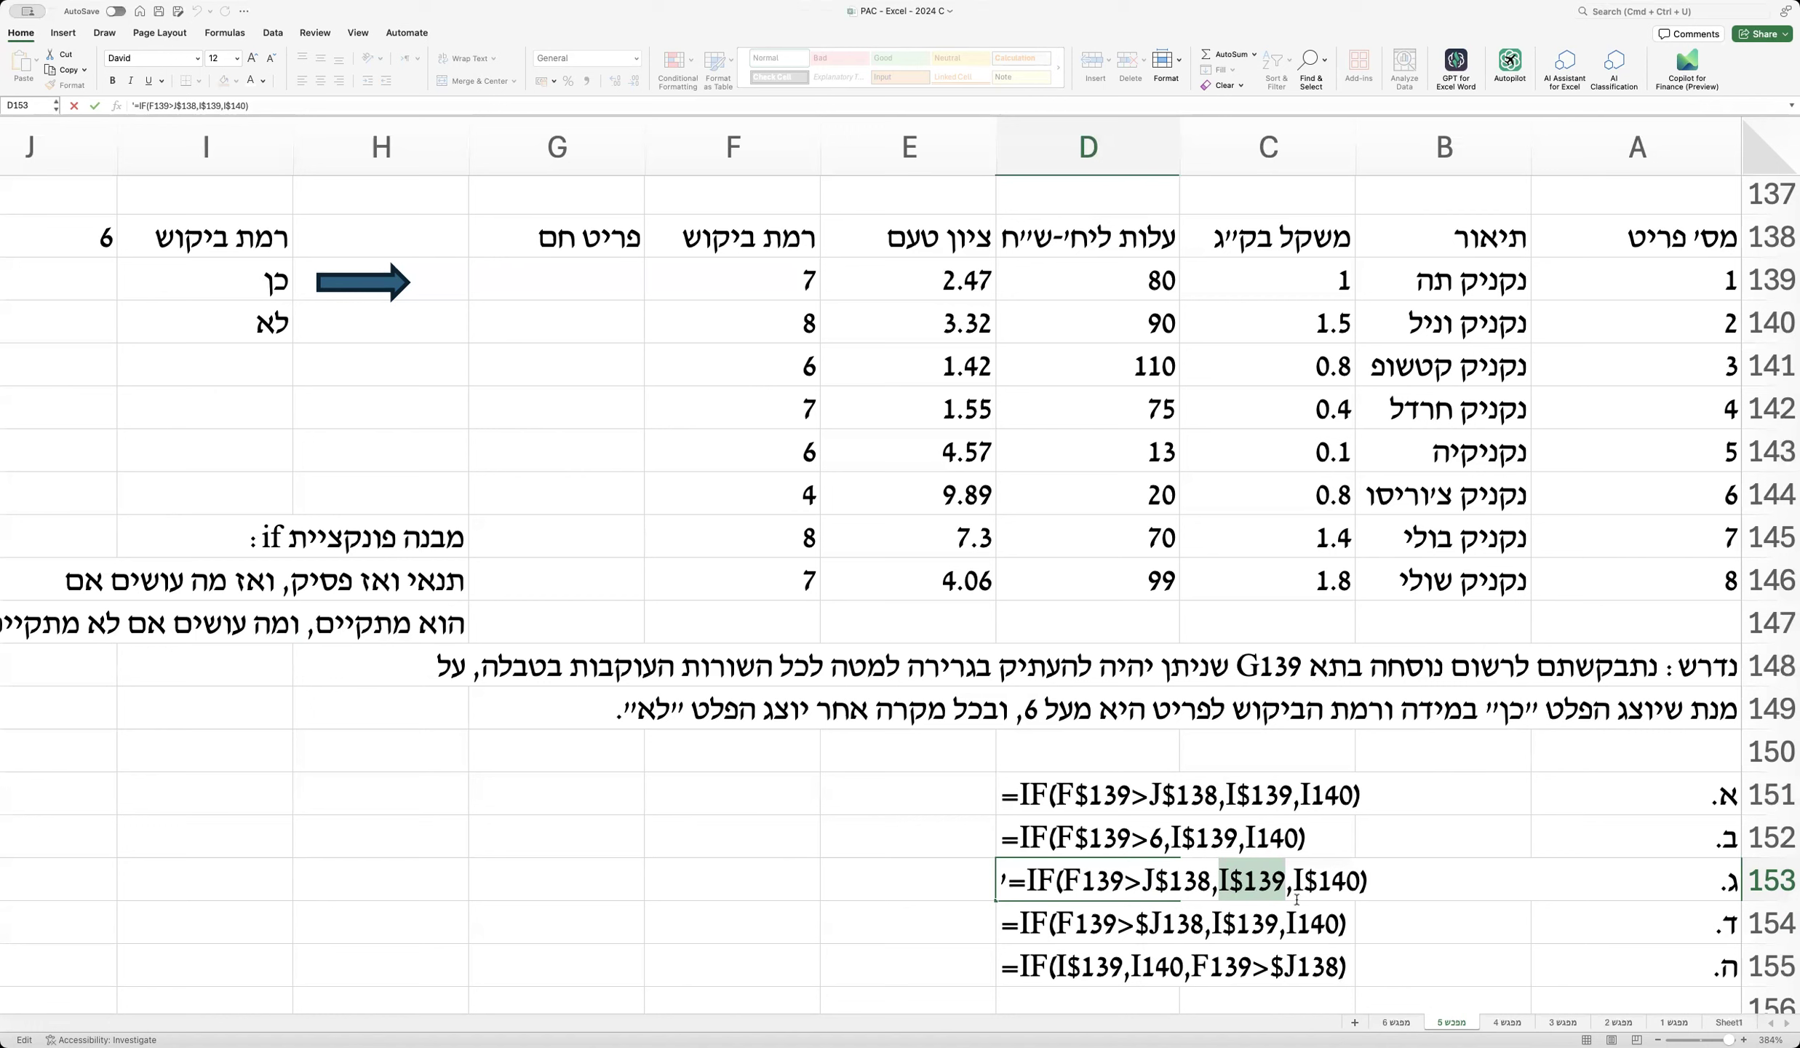
pyautogui.click(1232, 879)
pyautogui.moveTo(1219, 880); pyautogui.dragTo(1284, 881)
pyautogui.moveTo(231, 288); pyautogui.dragTo(244, 378)
pyautogui.click(239, 393)
pyautogui.click(237, 455)
pyautogui.click(233, 475)
pyautogui.click(233, 463)
pyautogui.click(234, 409)
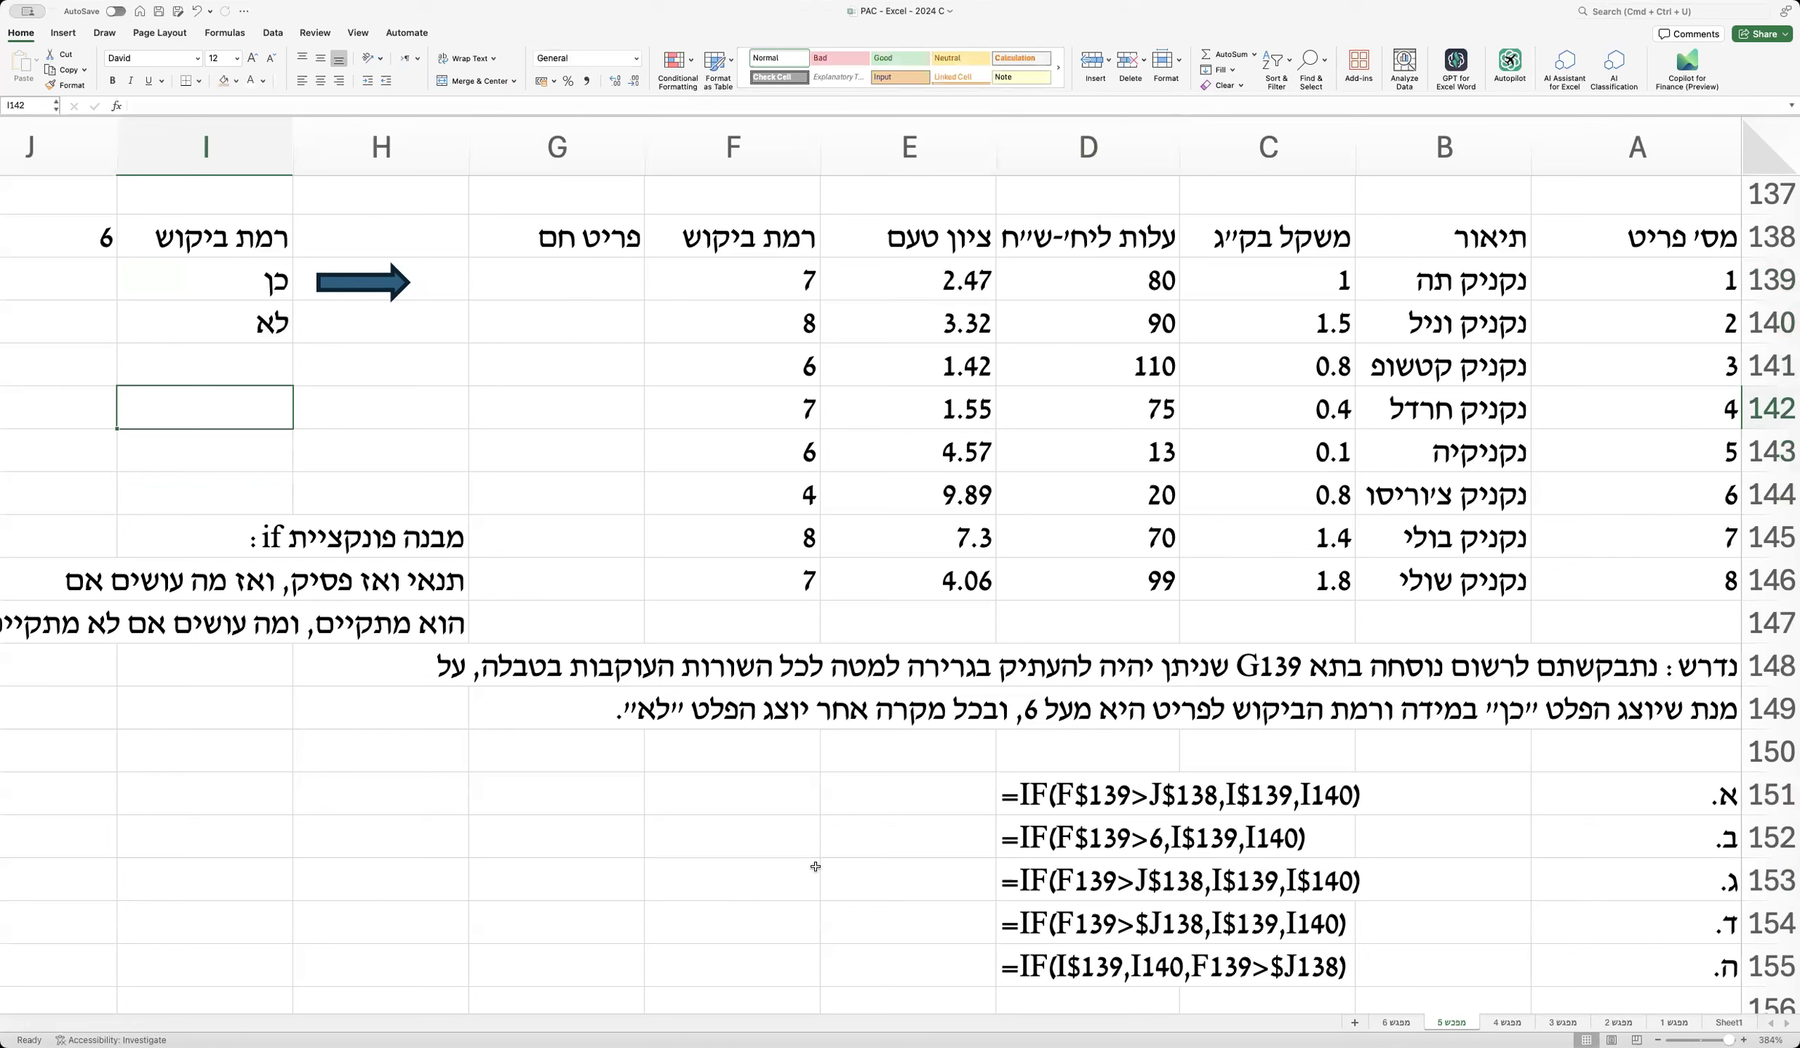
# Step: Review the I$139 and I$140 output arguments in option ג's formula in D153 and leave the formula as it is
pyautogui.doubleClick(1055, 879)
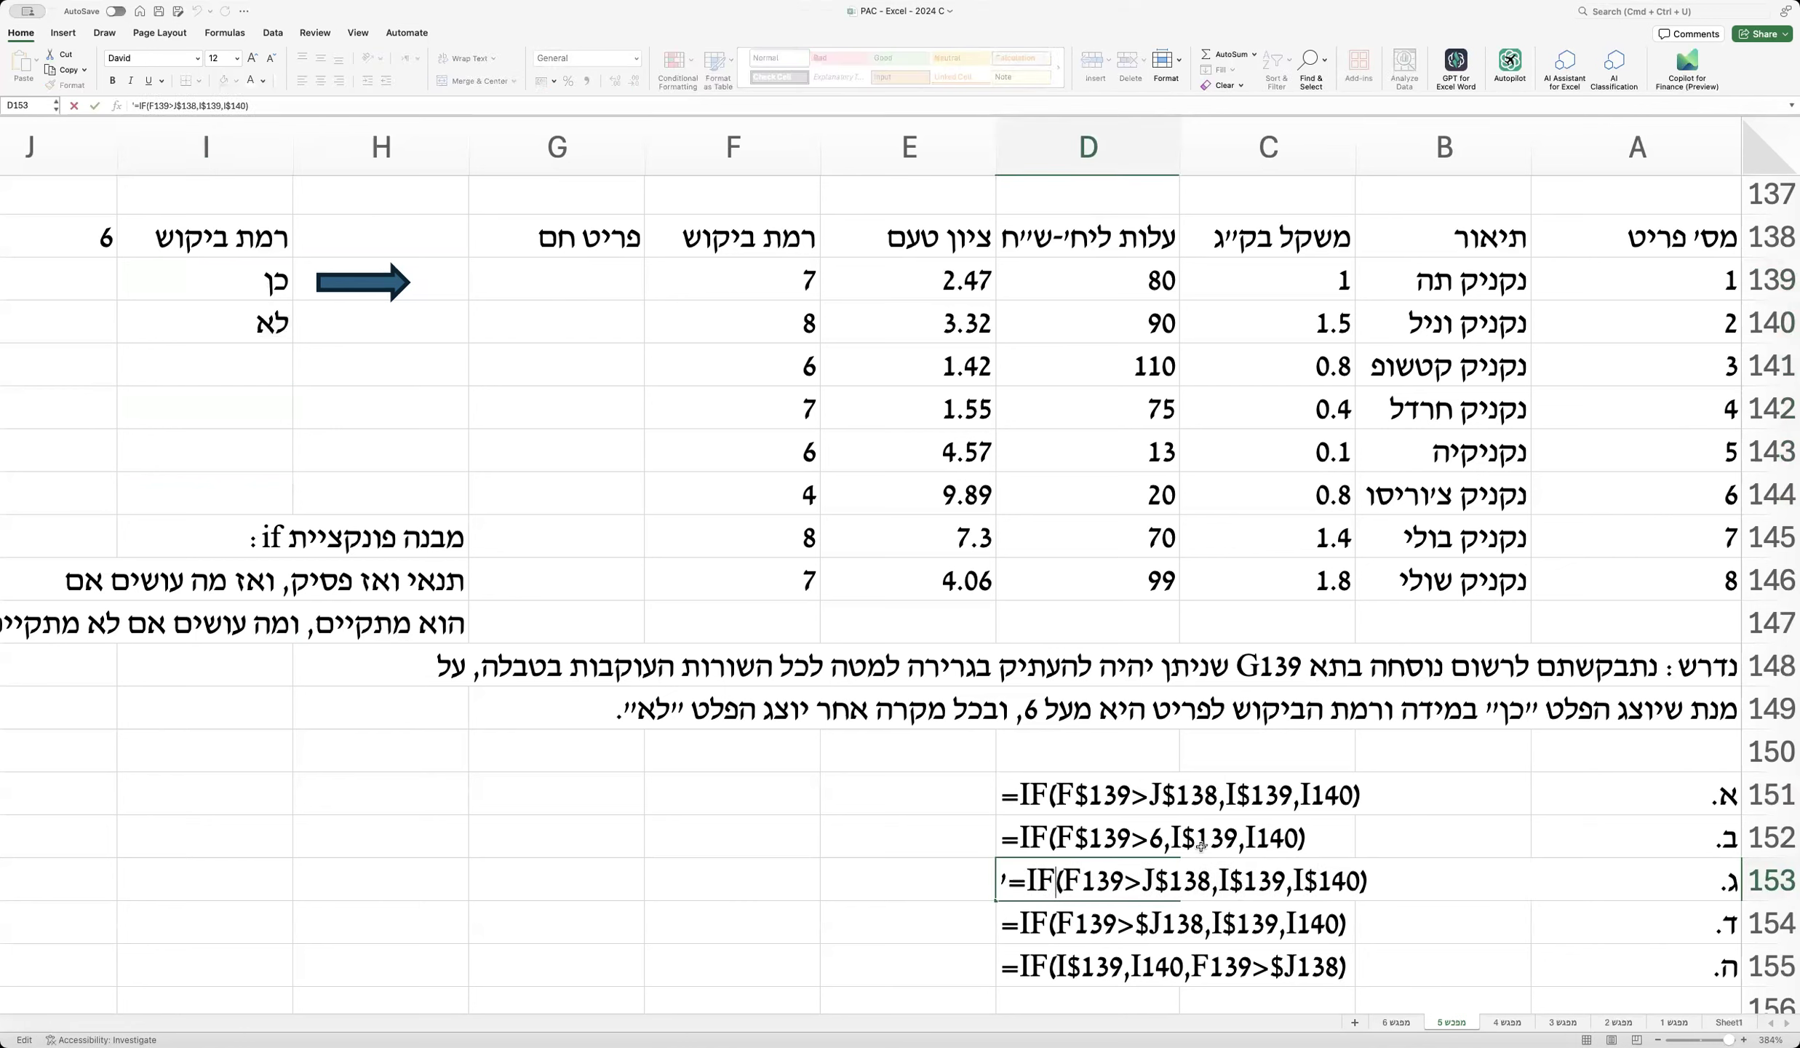
pyautogui.moveTo(1218, 879); pyautogui.dragTo(1286, 881)
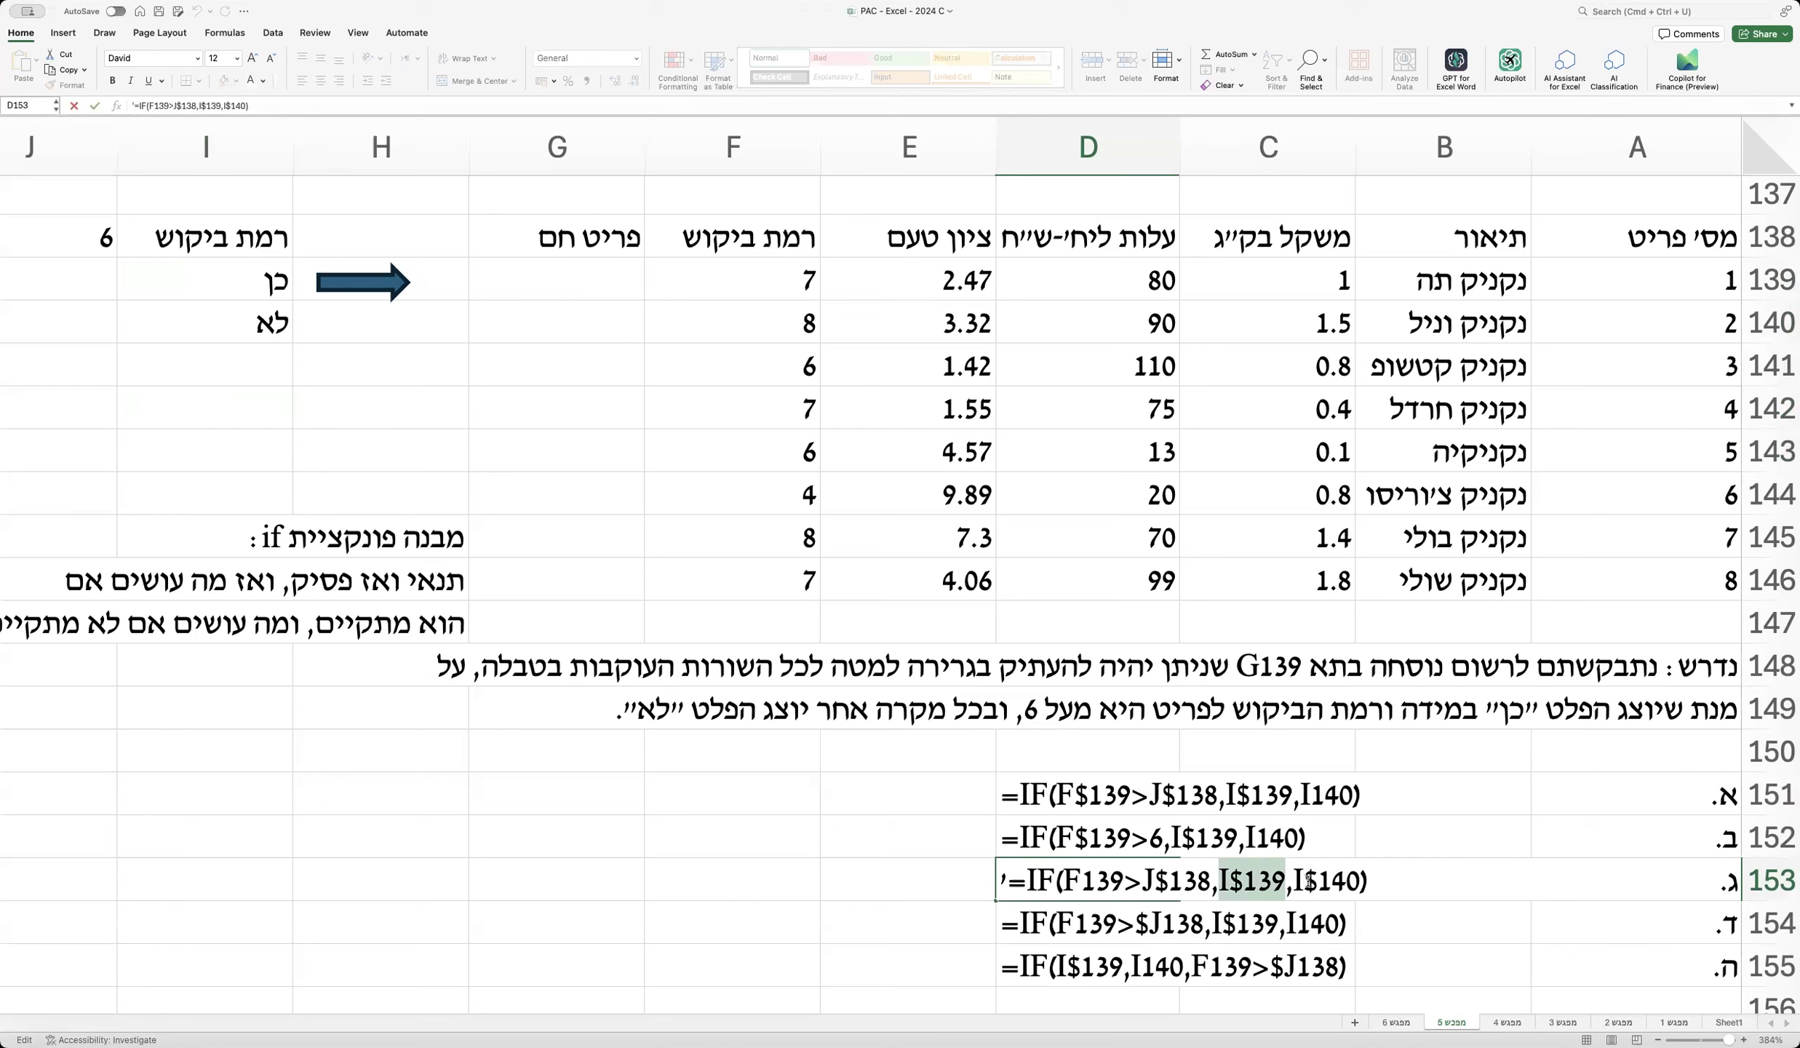
pyautogui.moveTo(1294, 881); pyautogui.dragTo(1355, 883)
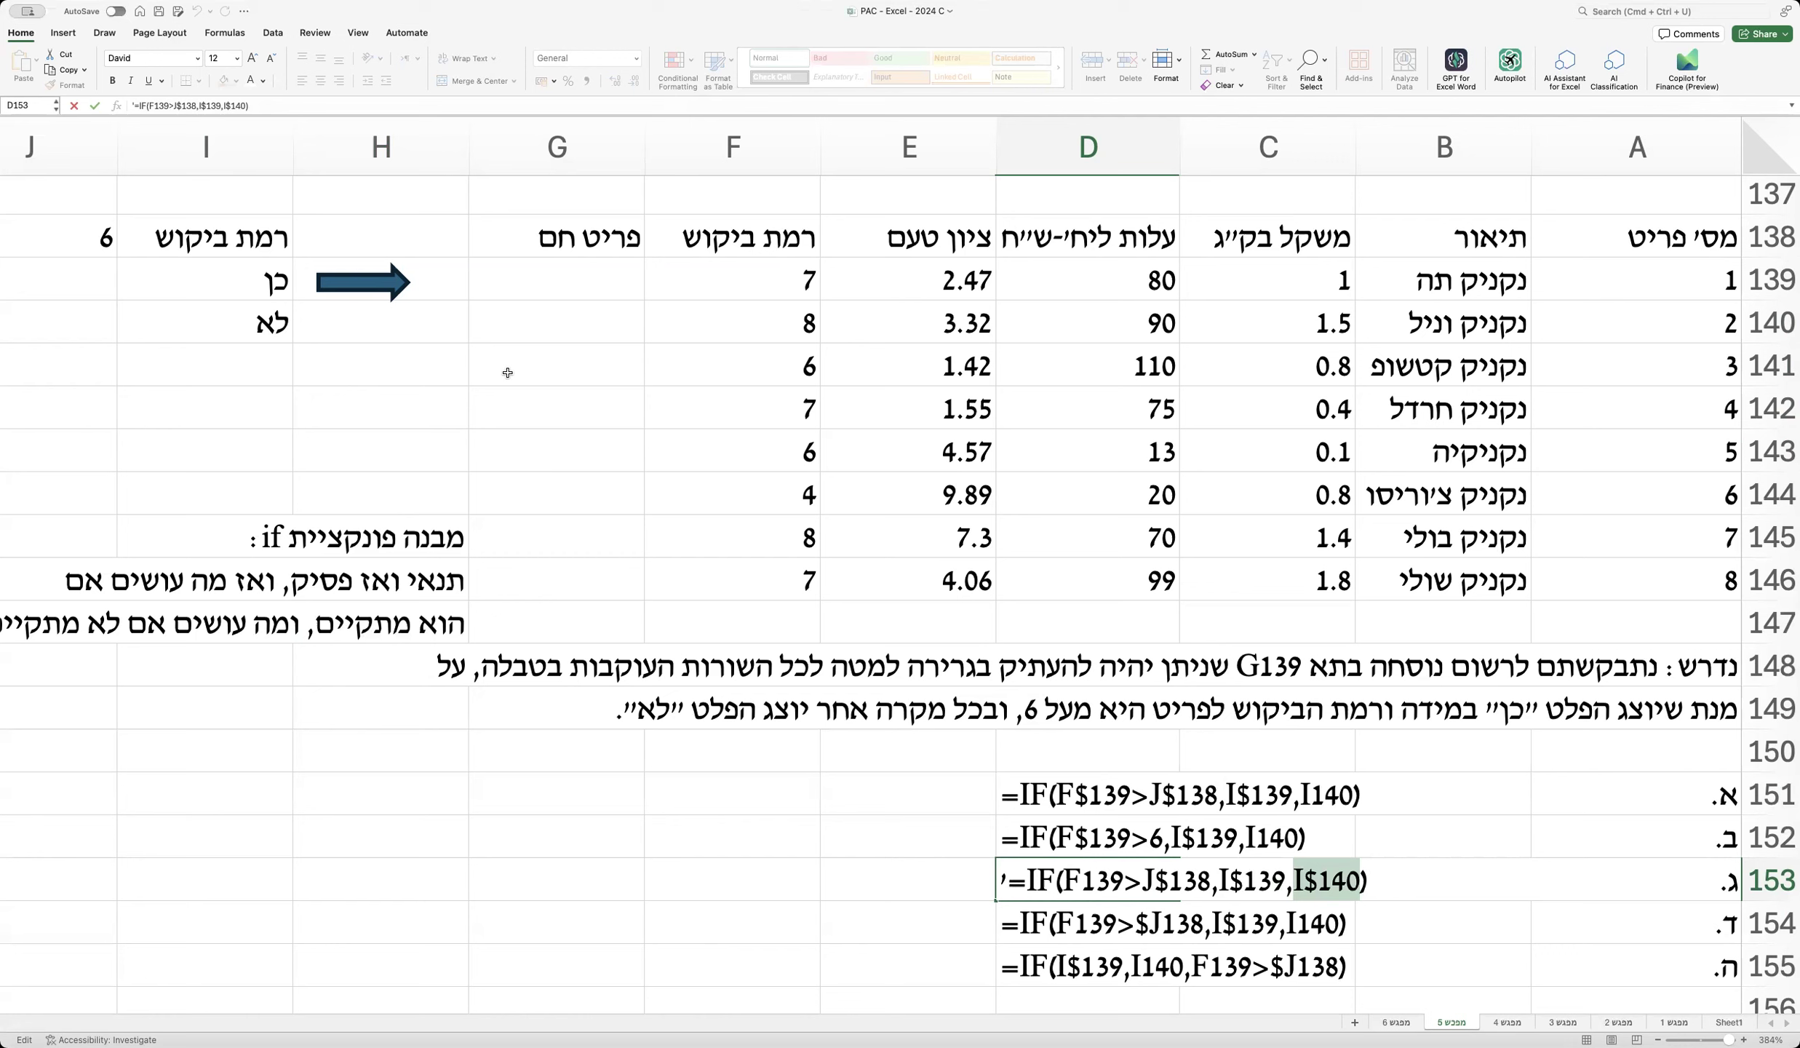
pyautogui.press('Return')
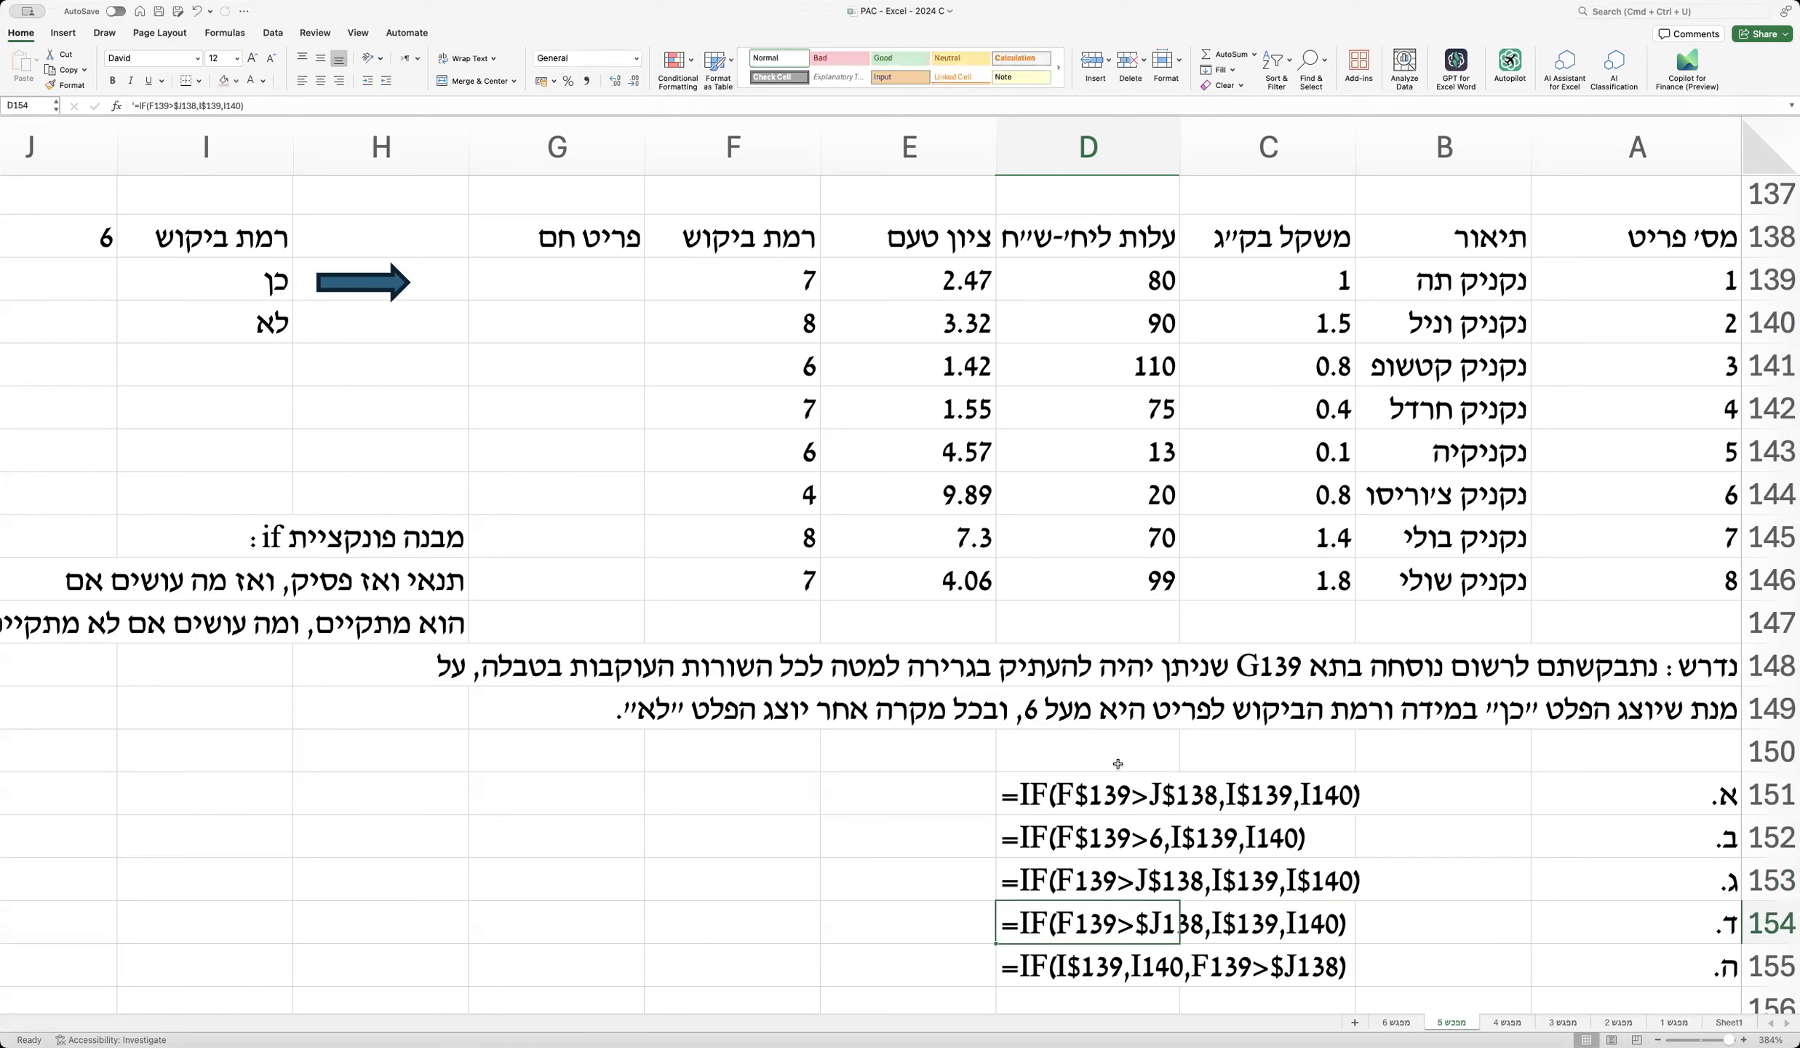
pyautogui.click(906, 879)
pyautogui.click(733, 867)
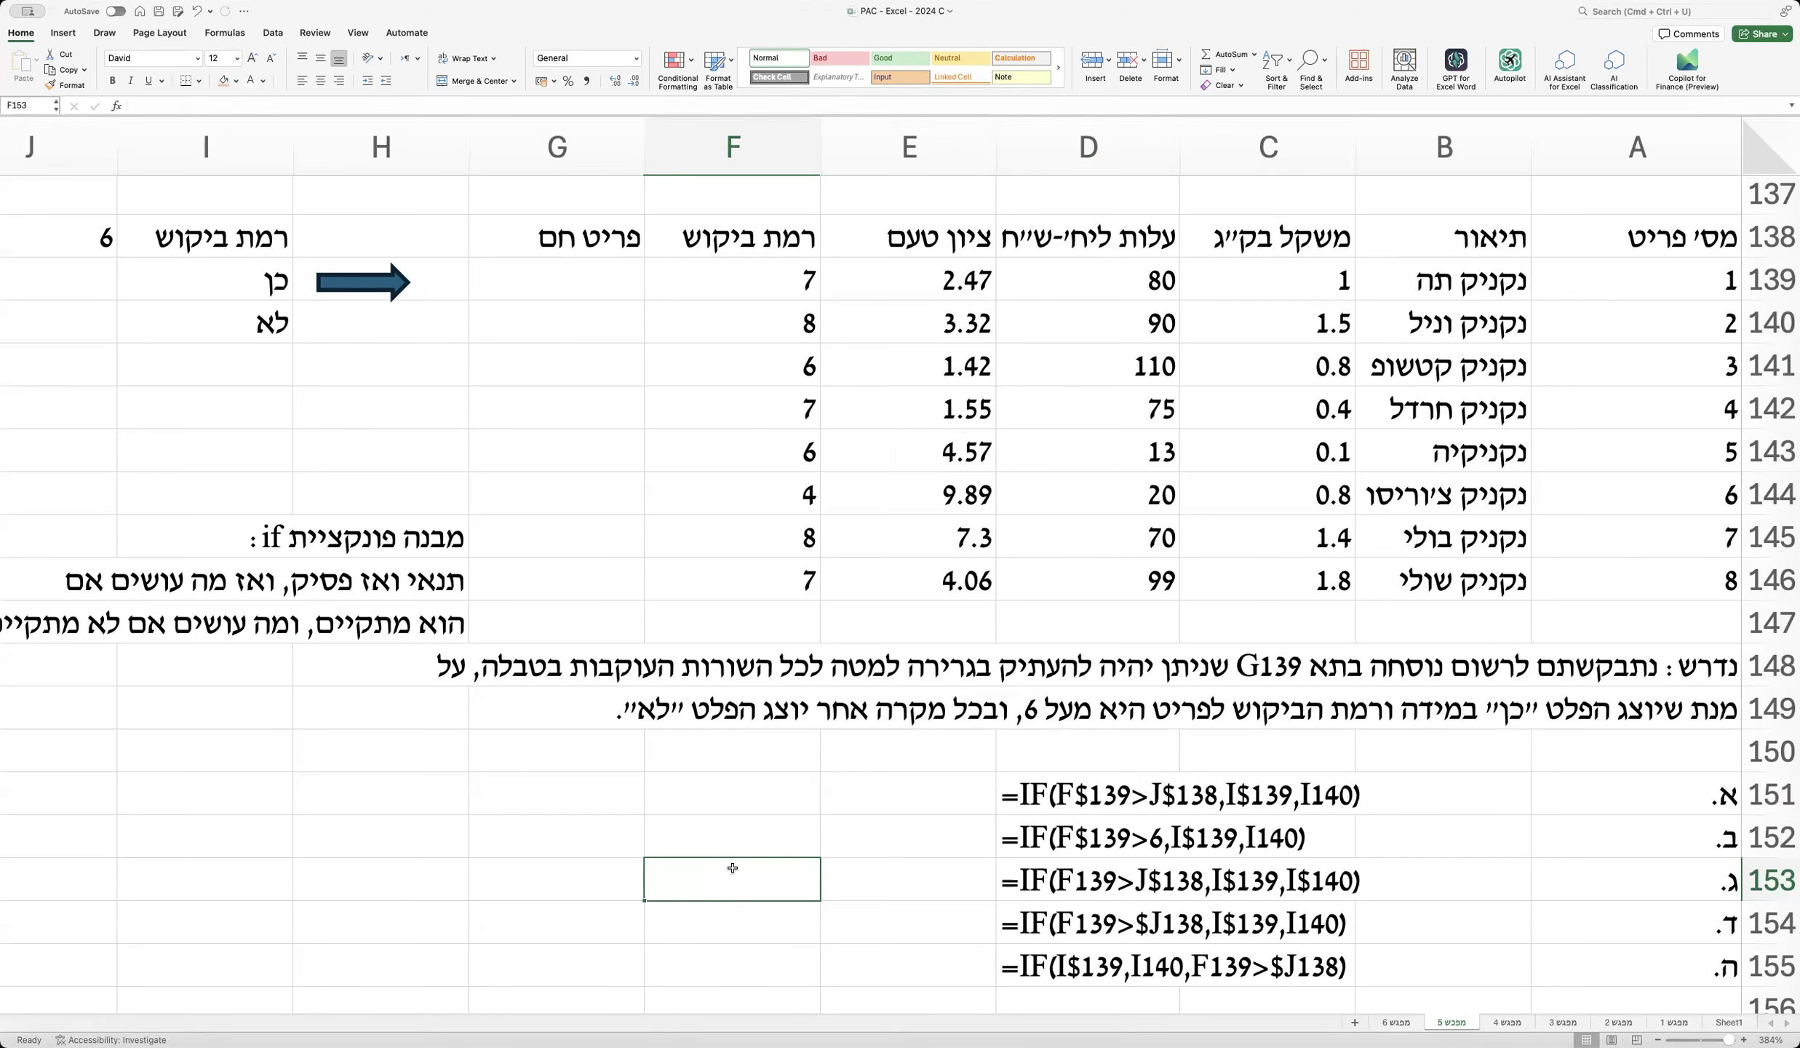
# Step: Go to question 4 and examine its student grades table, the weights in G161:H163 and the target cell D162
pyautogui.scroll(-7, 733, 867)
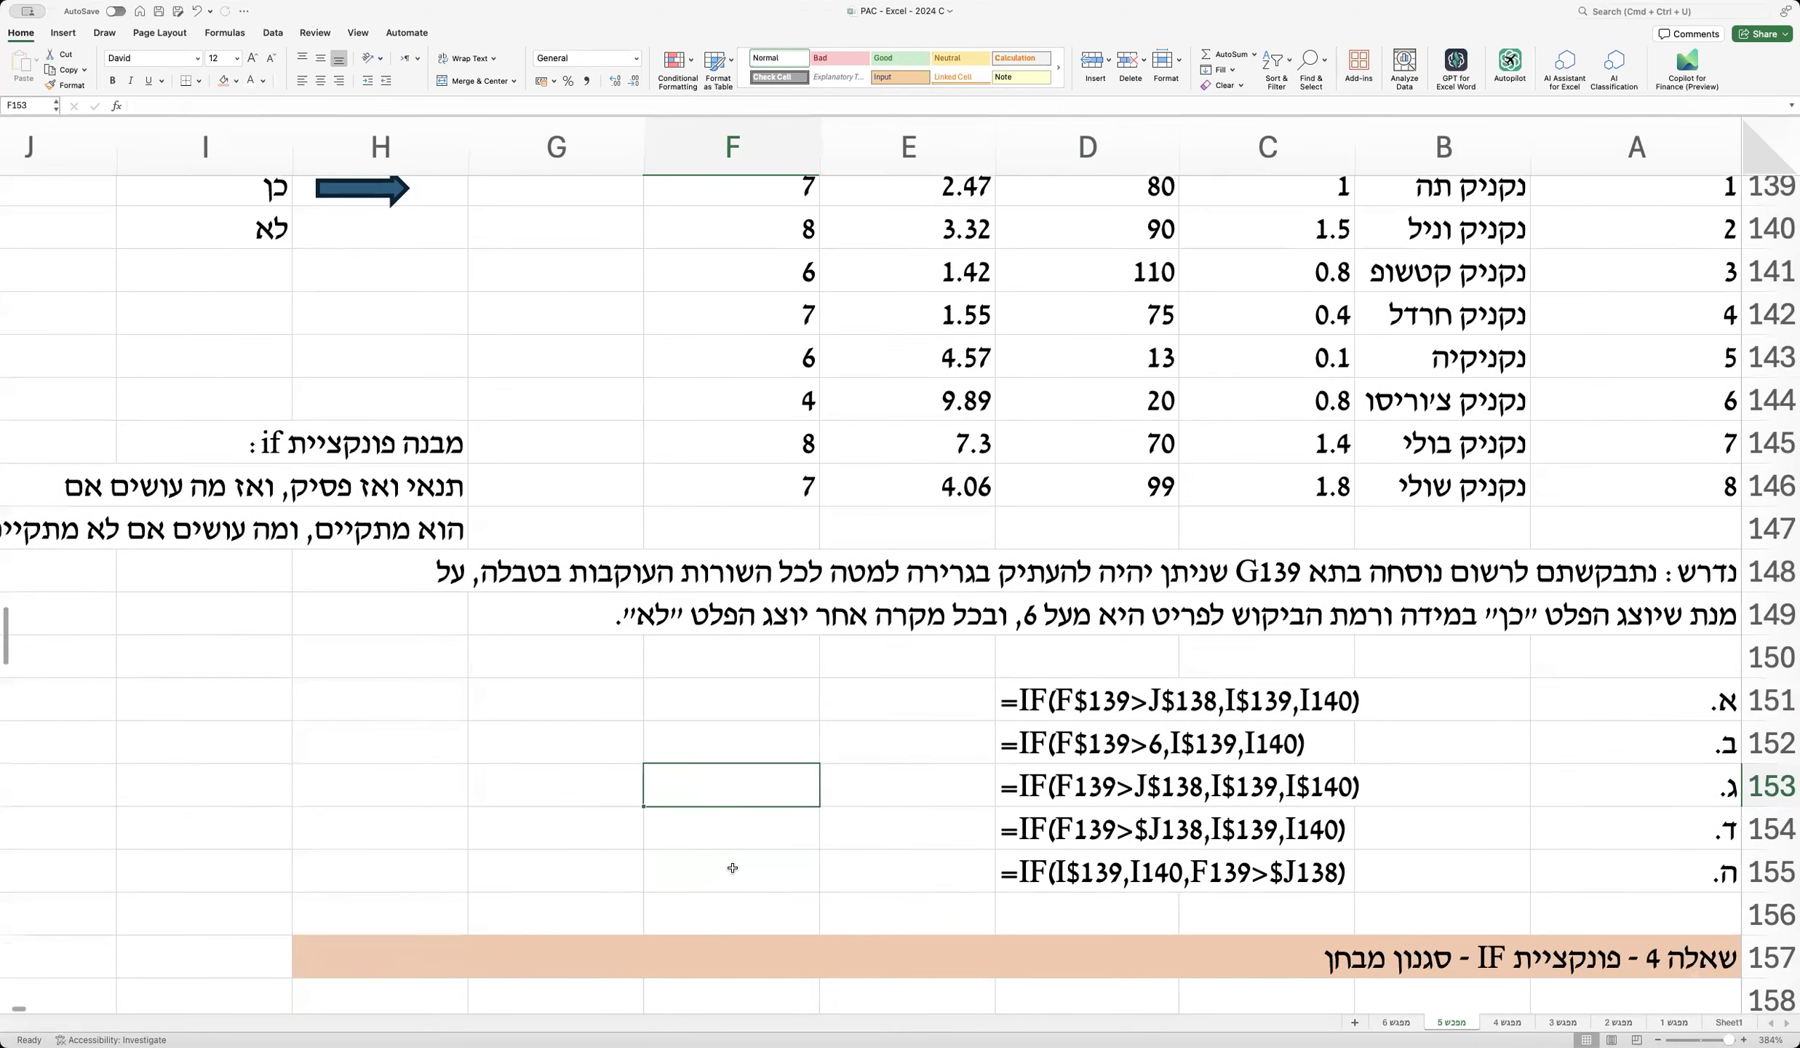
pyautogui.scroll(-7, 733, 867)
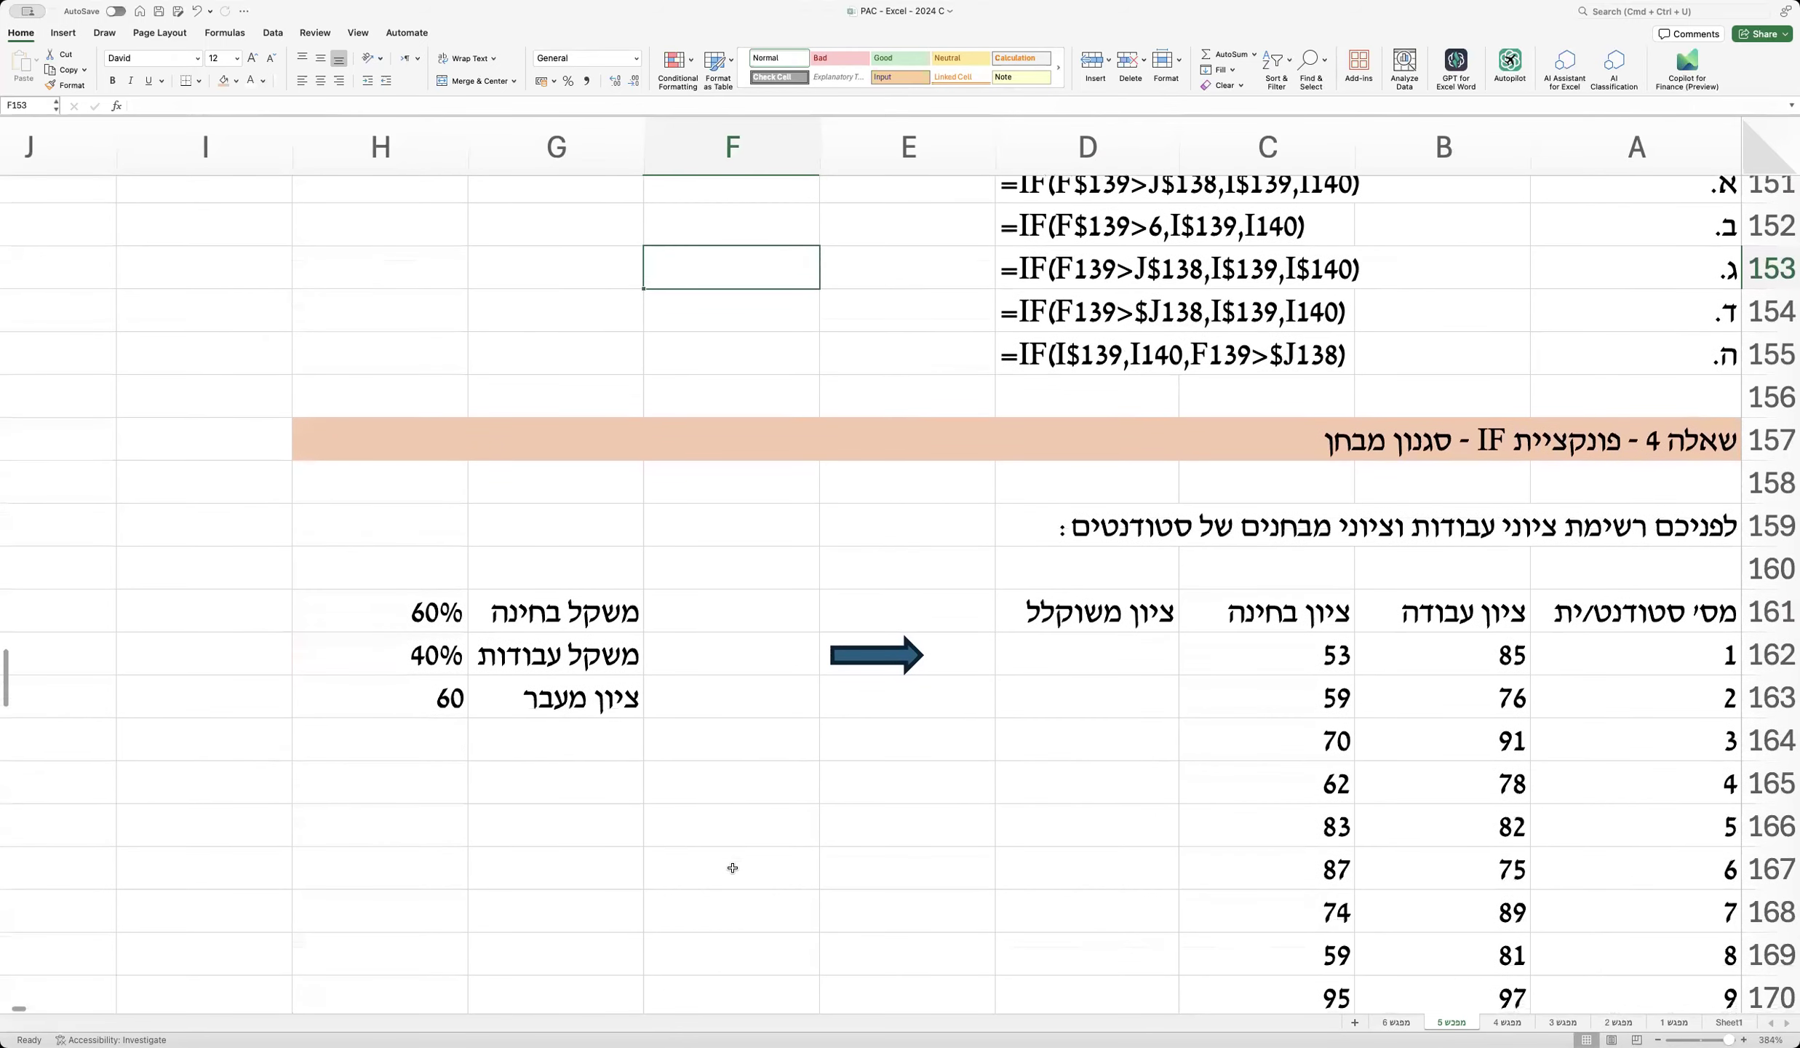
pyautogui.scroll(-8, 733, 867)
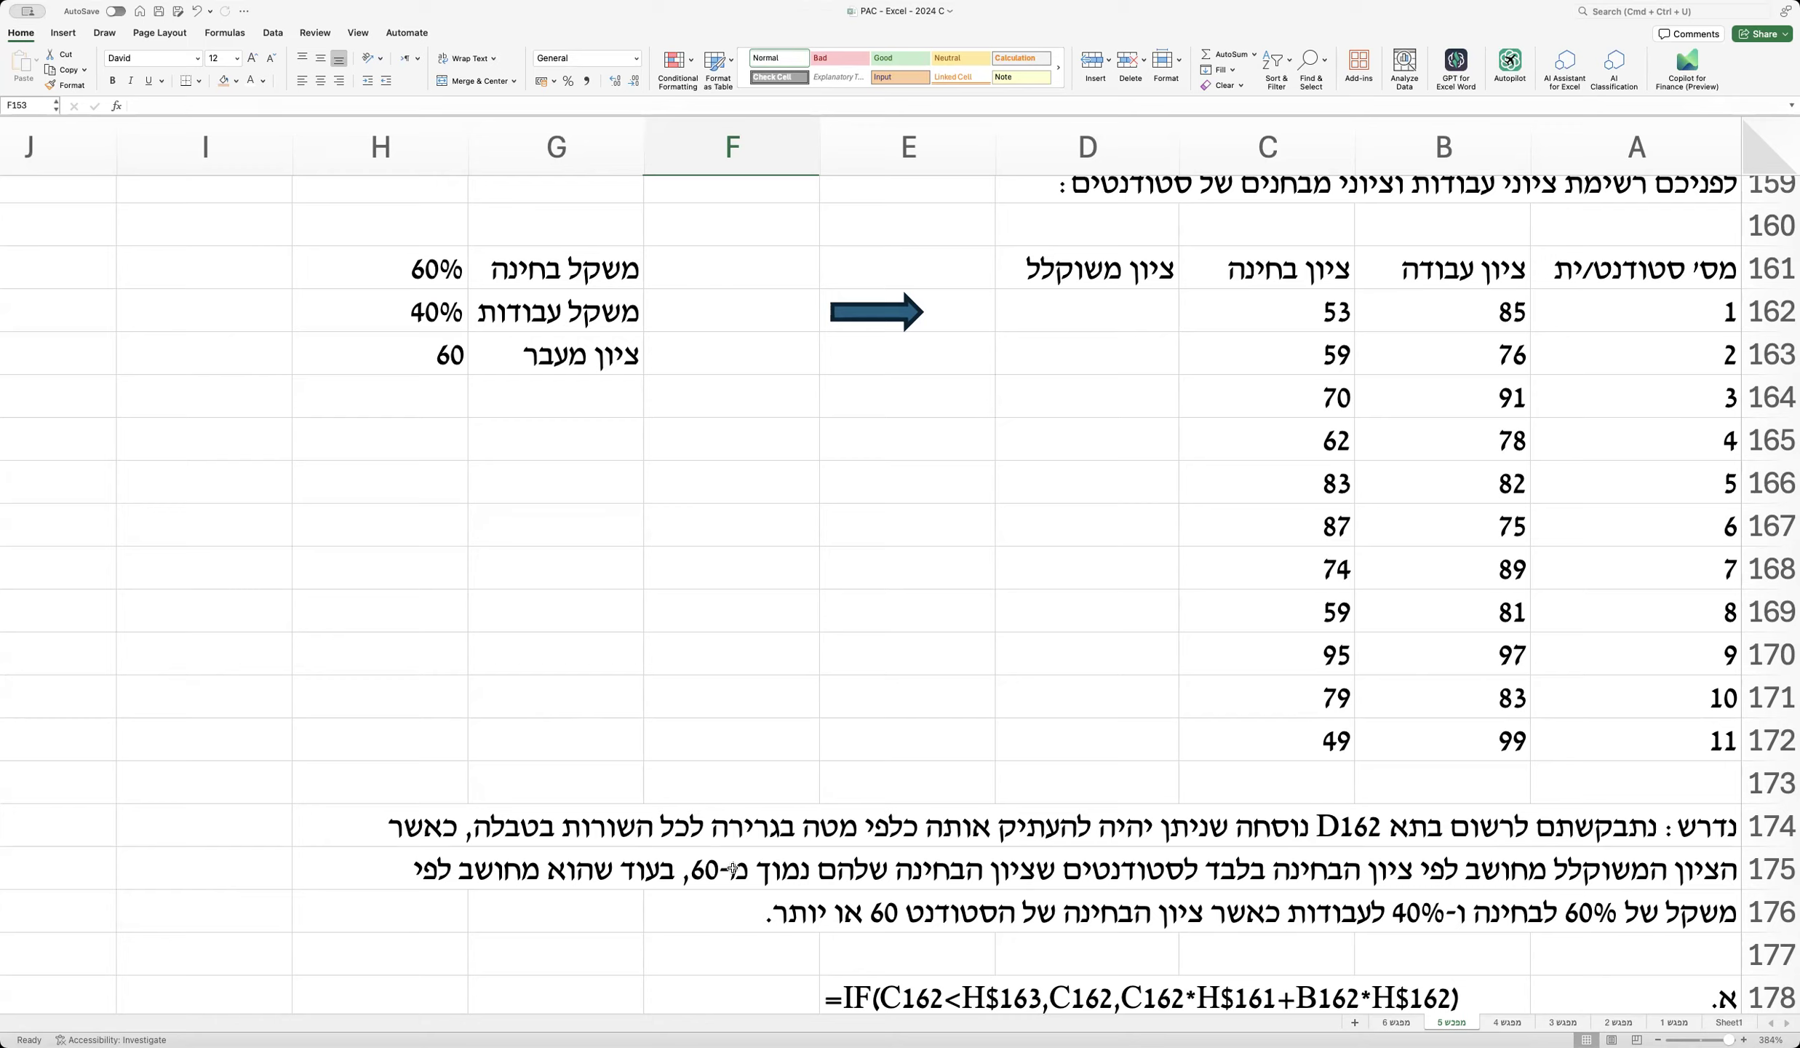
pyautogui.scroll(3, 733, 868)
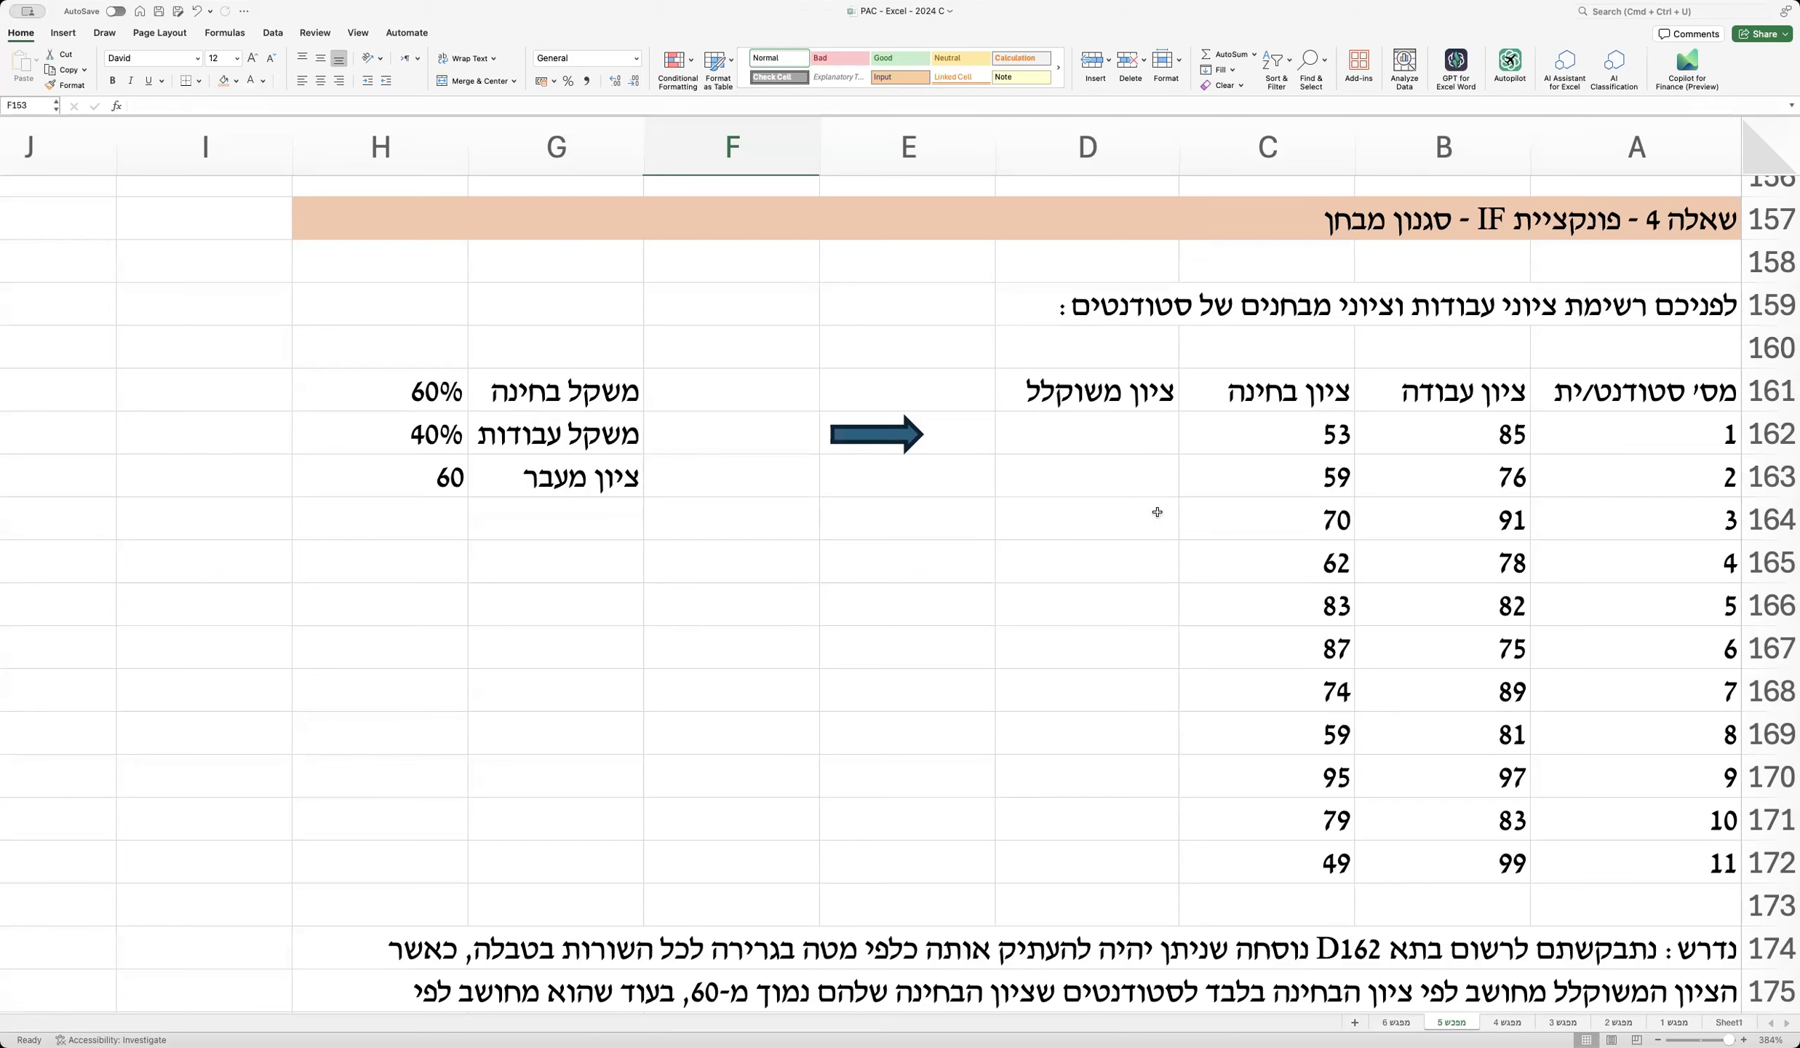
pyautogui.click(1148, 429)
pyautogui.scroll(-1, 1148, 430)
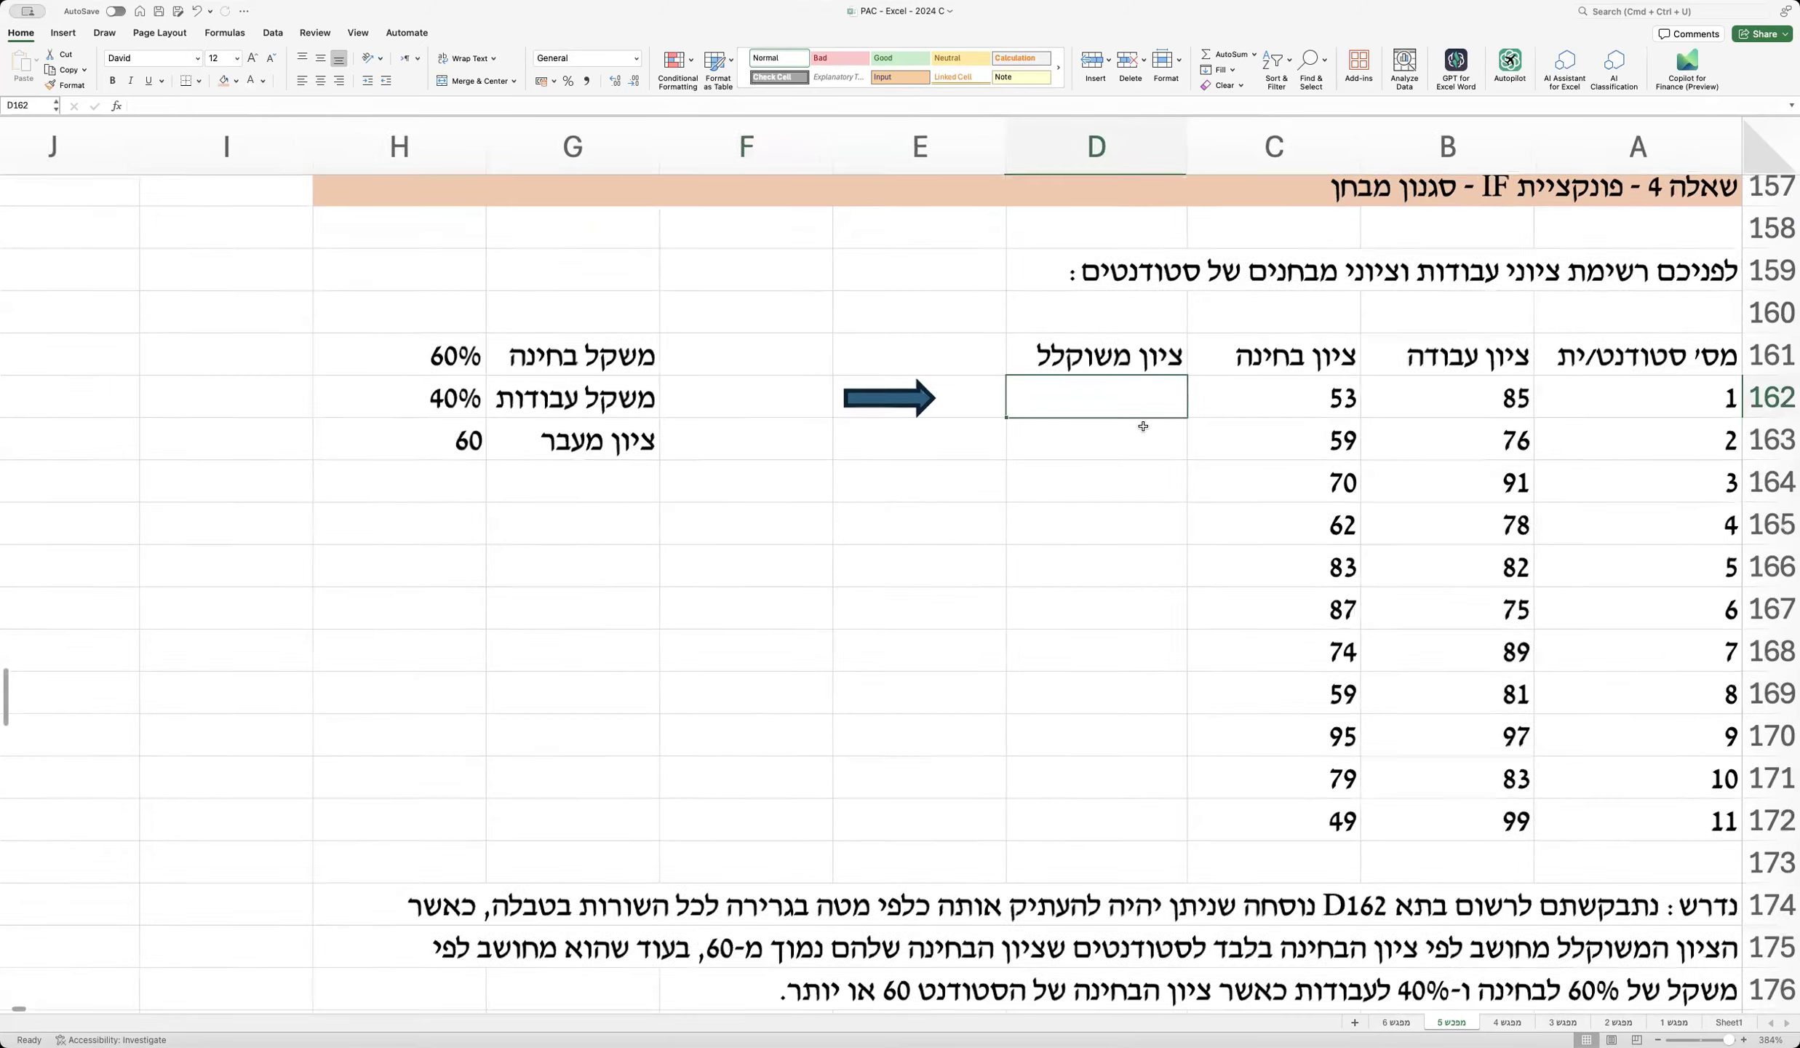
pyautogui.scroll(-2, 1143, 427)
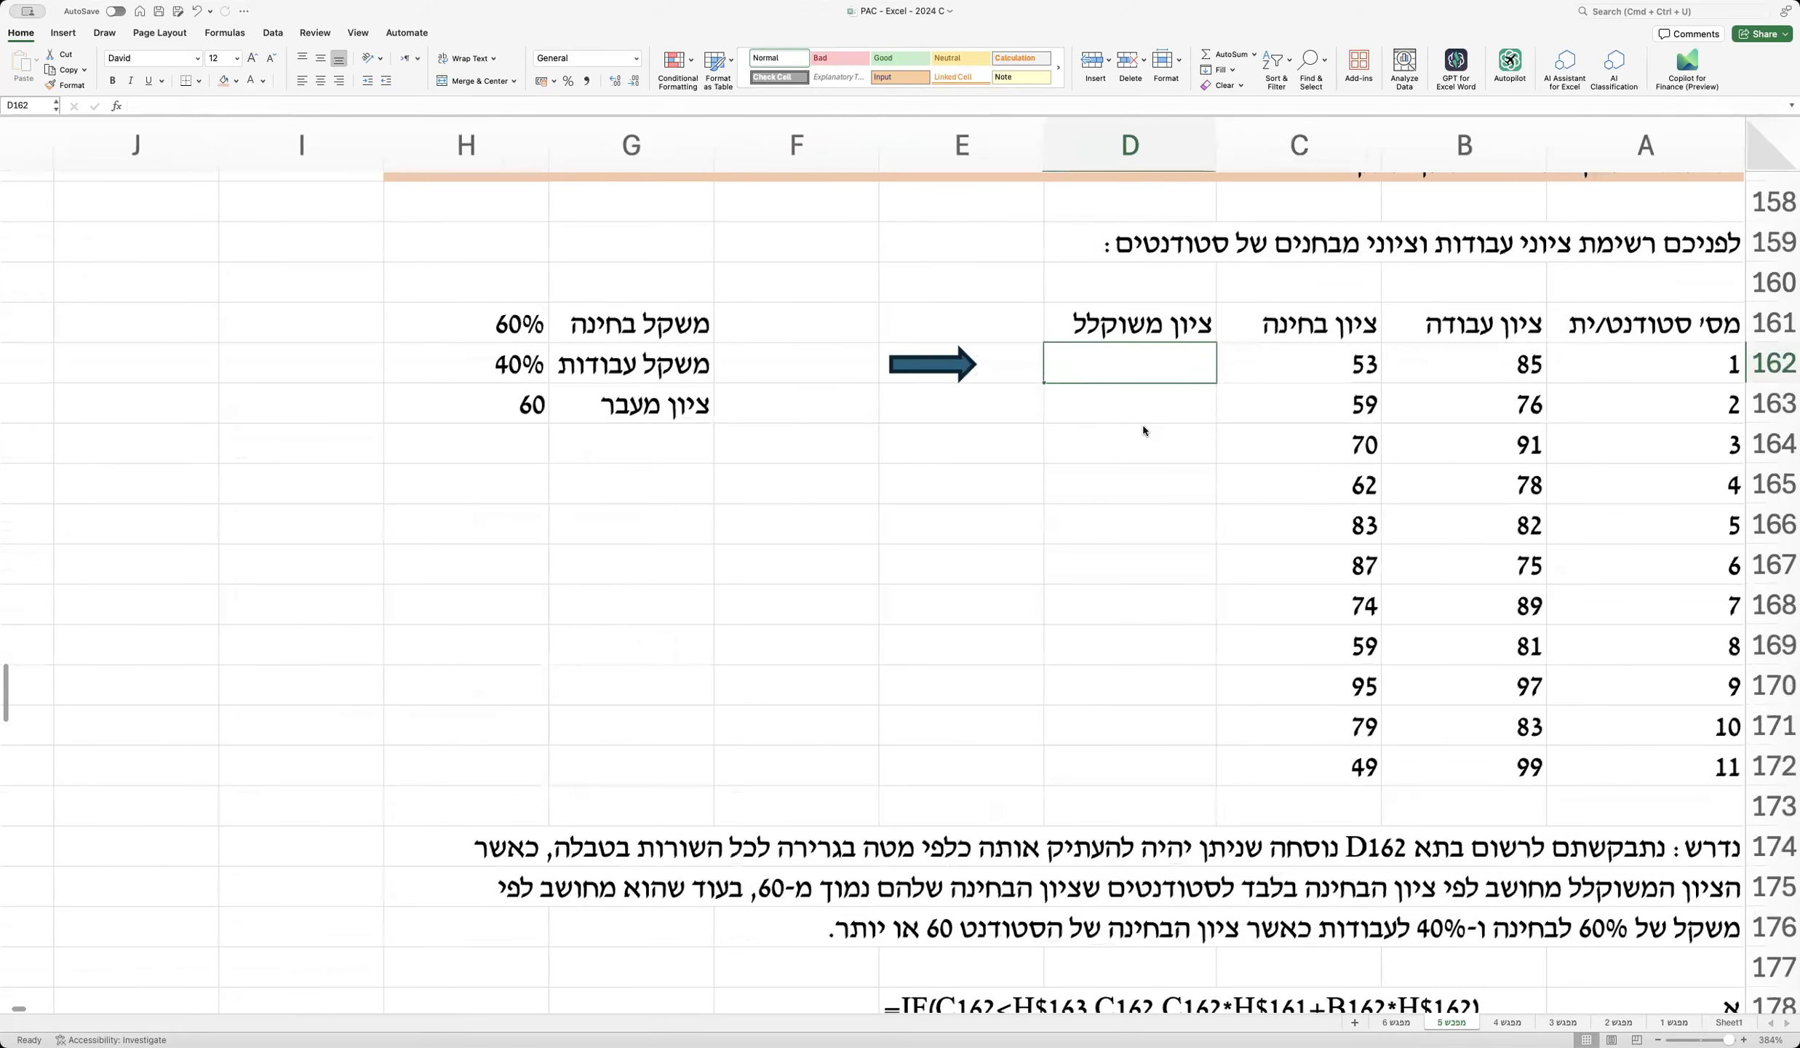
pyautogui.scroll(-4, 1143, 428)
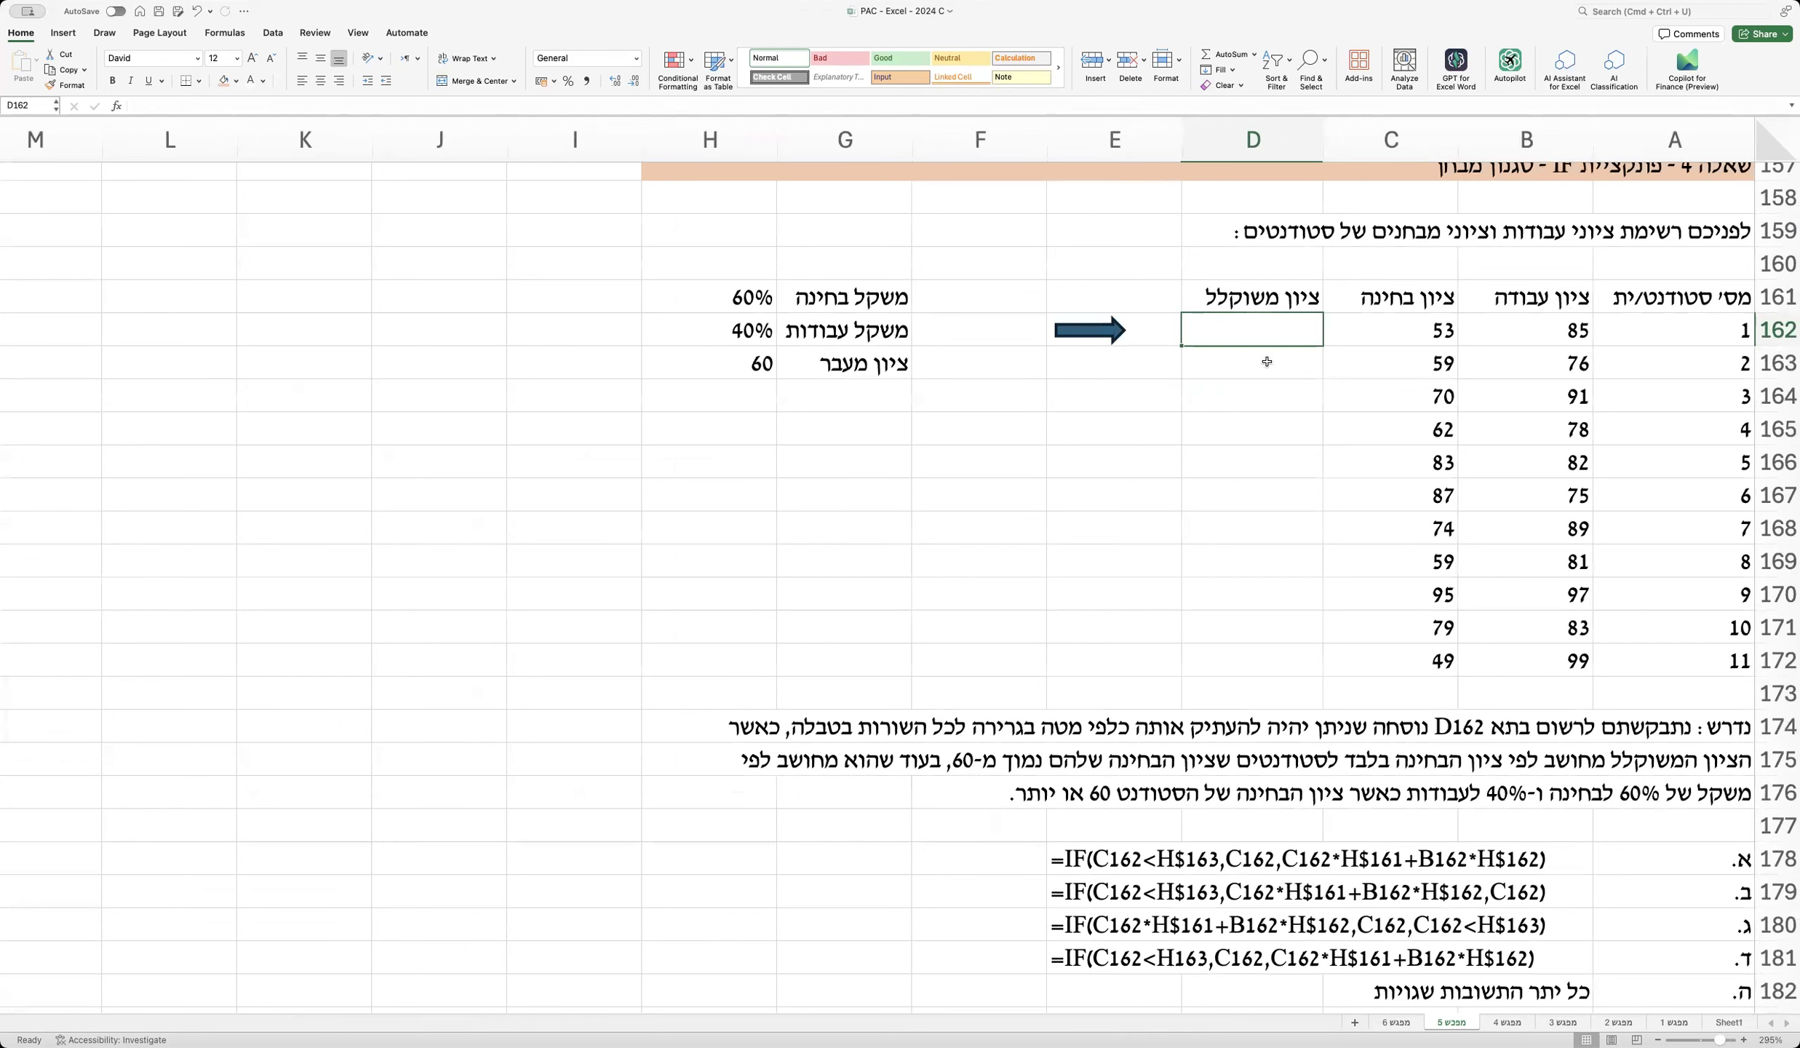
# Step: Read question 4's requirement in rows 174 to 176 line by line, relating it to the weighted grade cell D162
pyautogui.click(1651, 726)
pyautogui.moveTo(1652, 726); pyautogui.dragTo(691, 794)
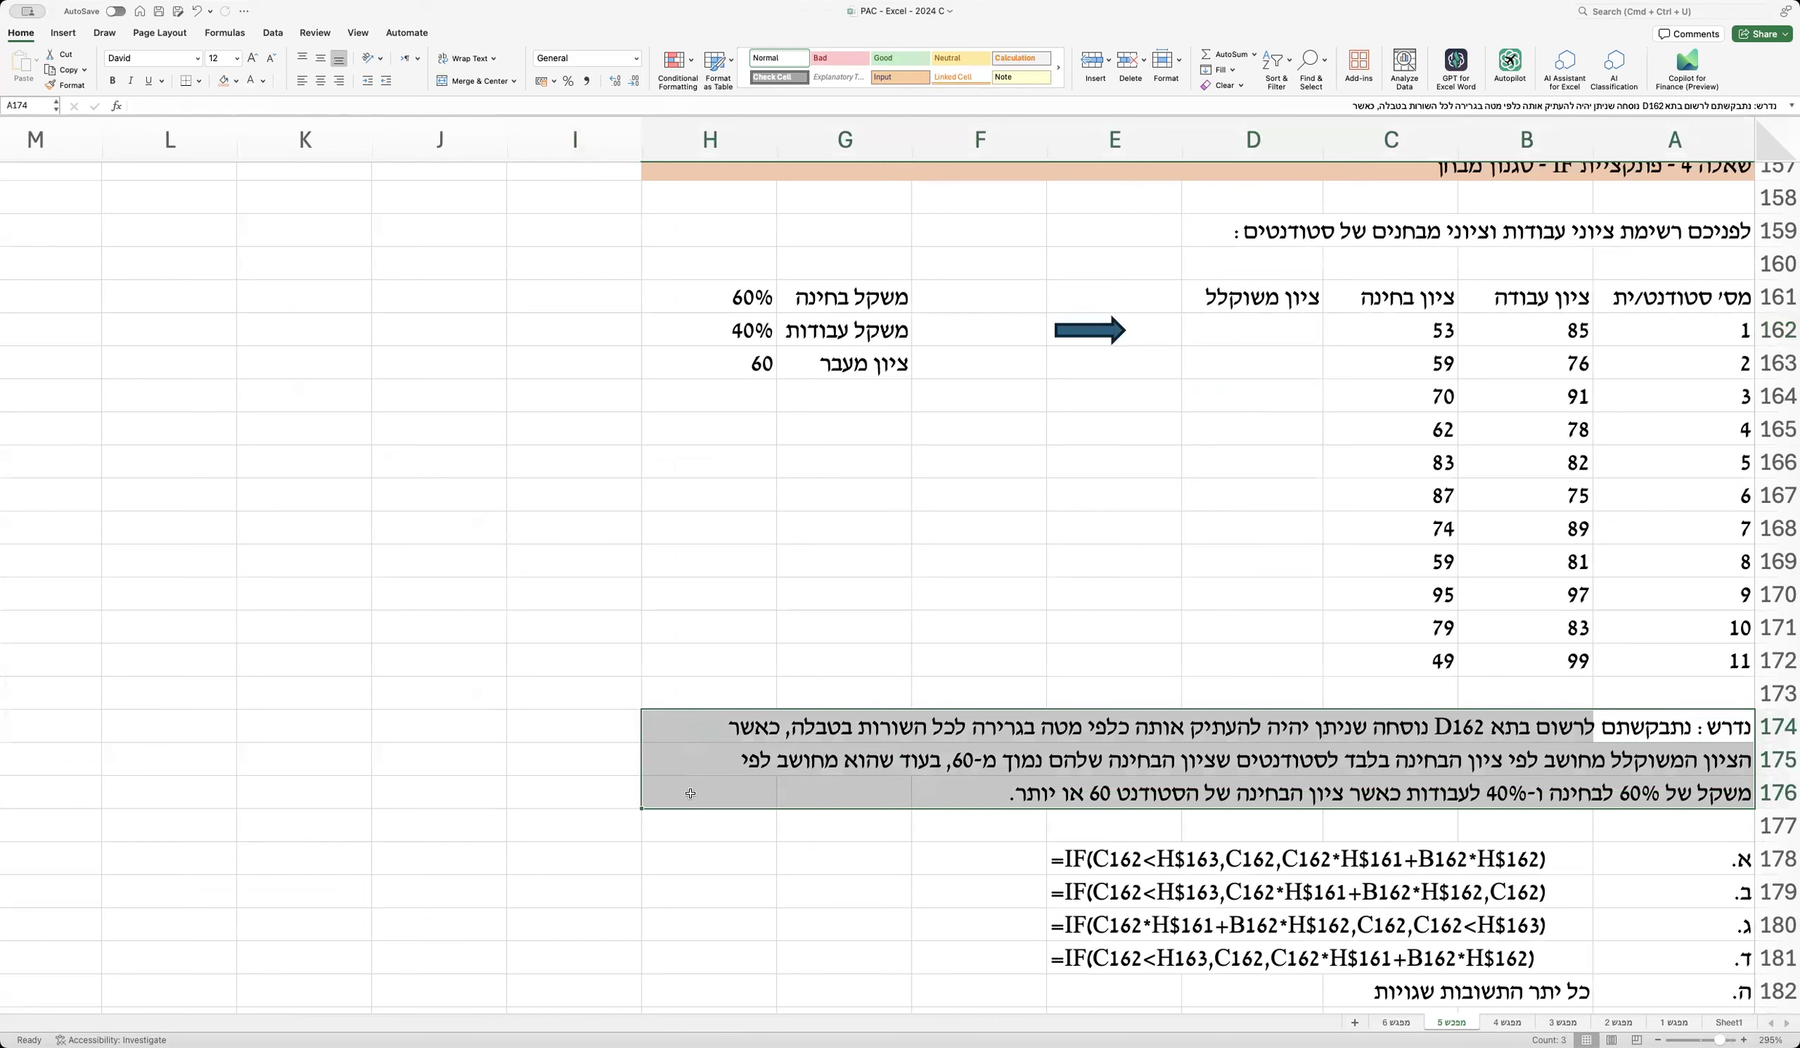
pyautogui.click(1295, 336)
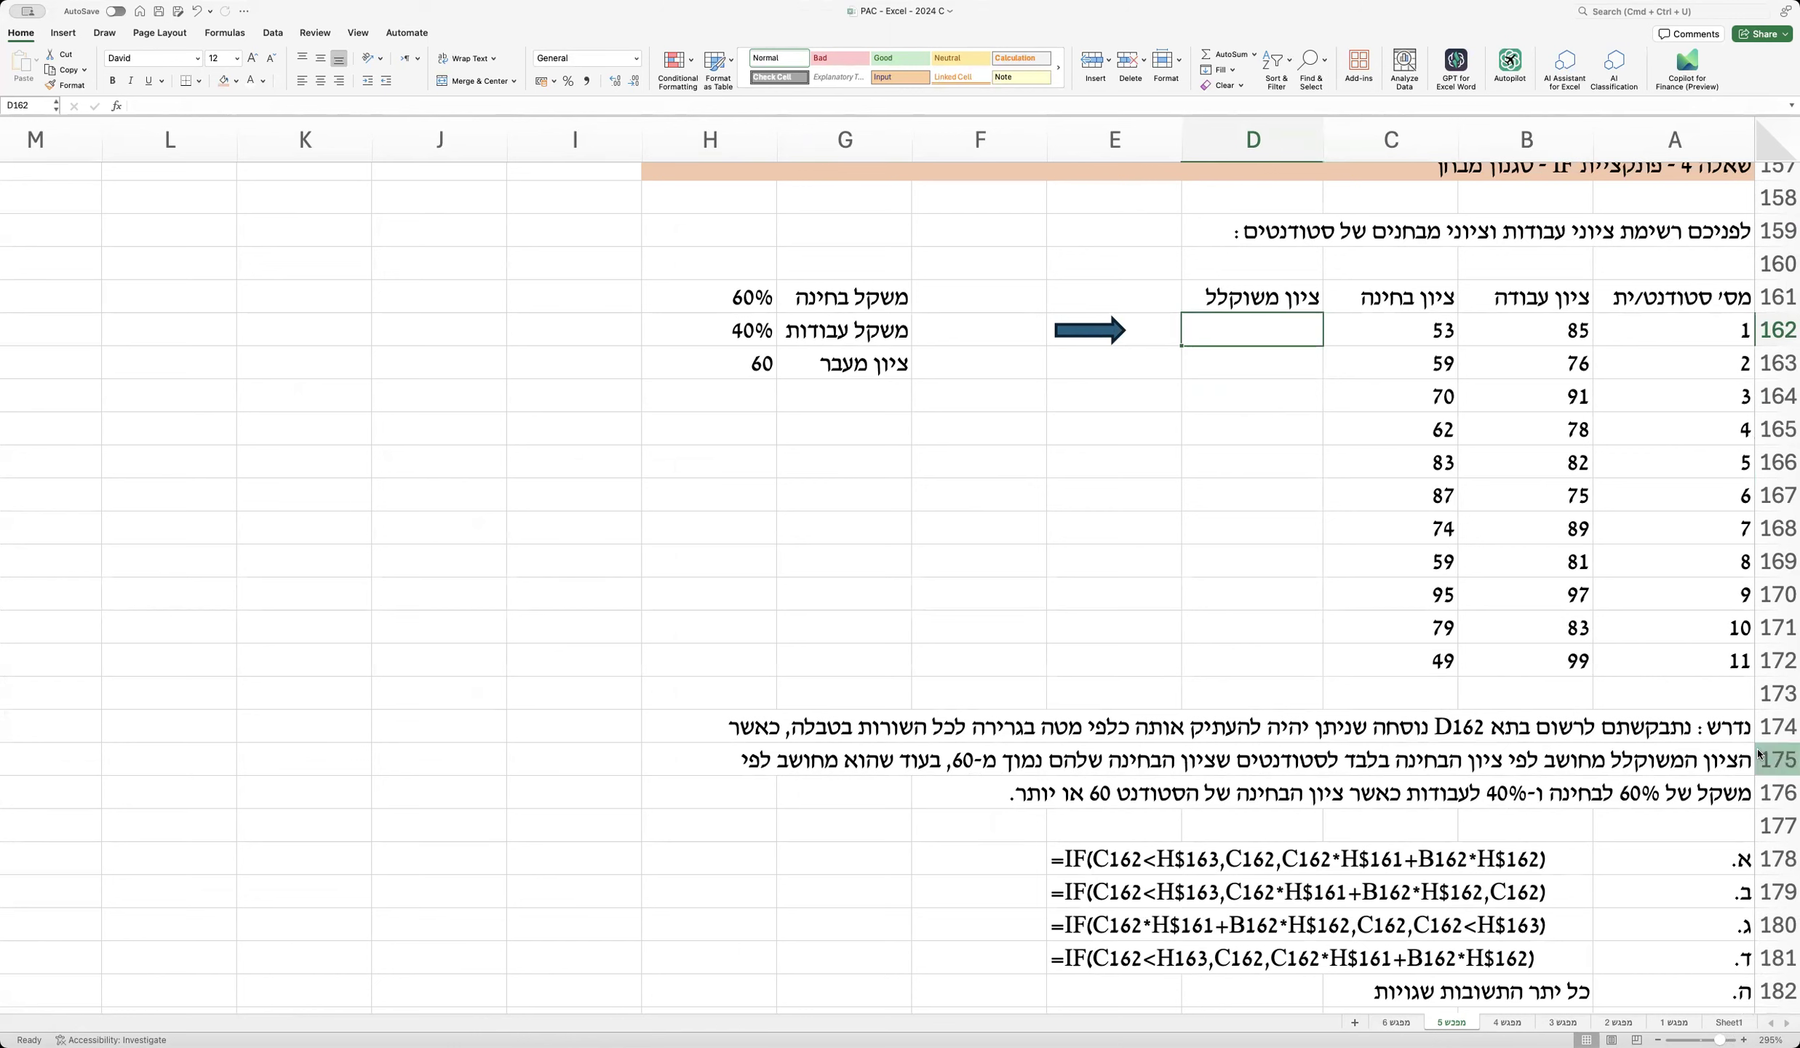
pyautogui.moveTo(1742, 757); pyautogui.dragTo(674, 759)
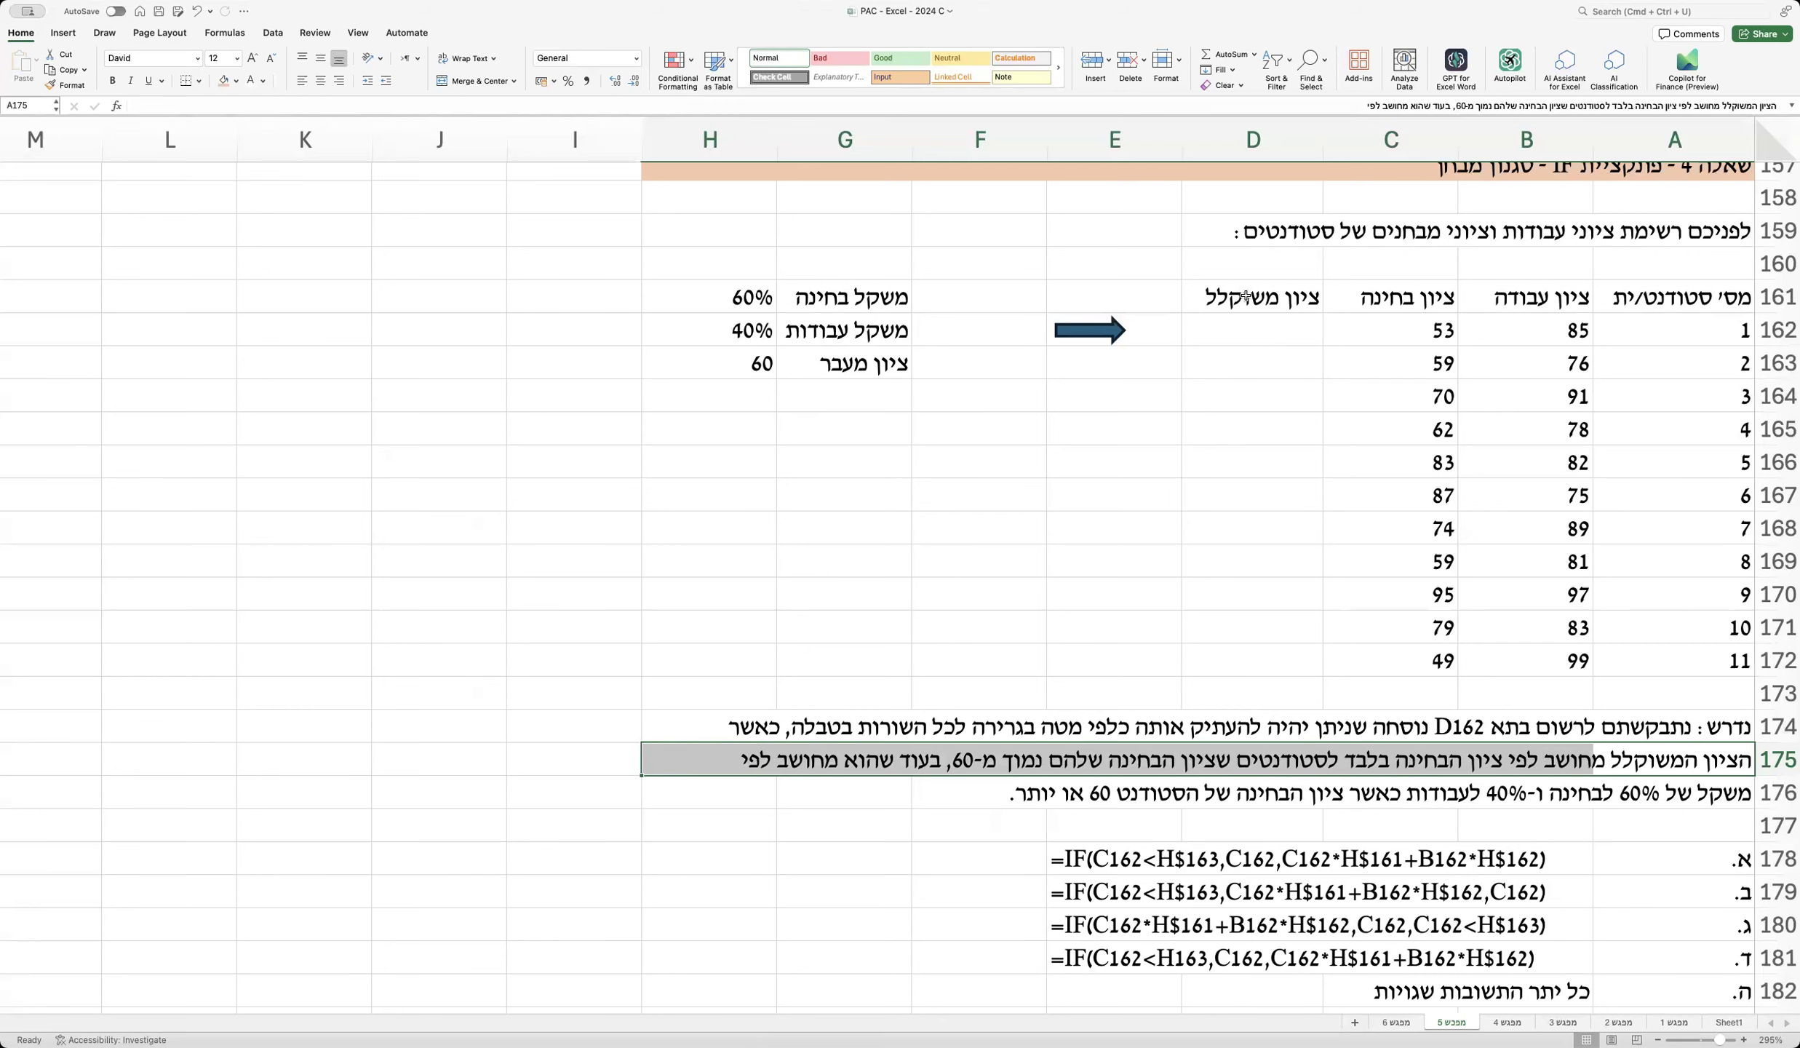
pyautogui.click(1246, 325)
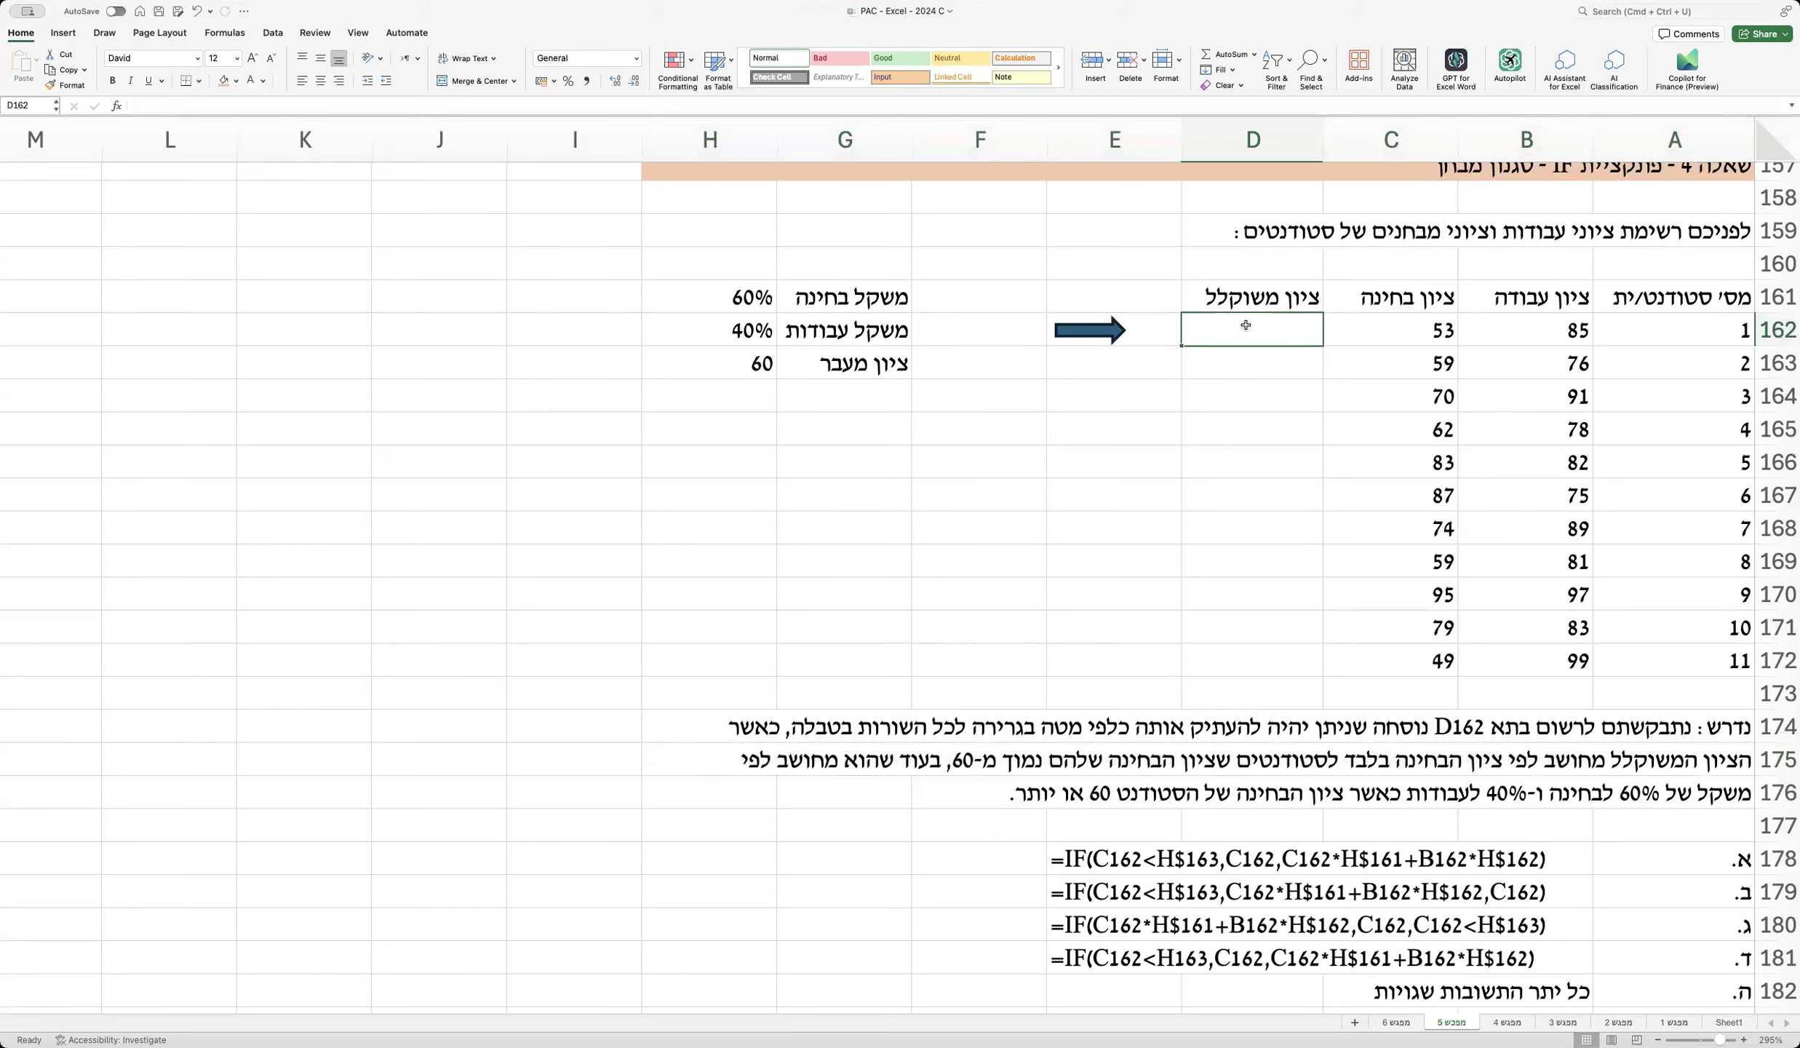
pyautogui.scroll(-2, 1246, 326)
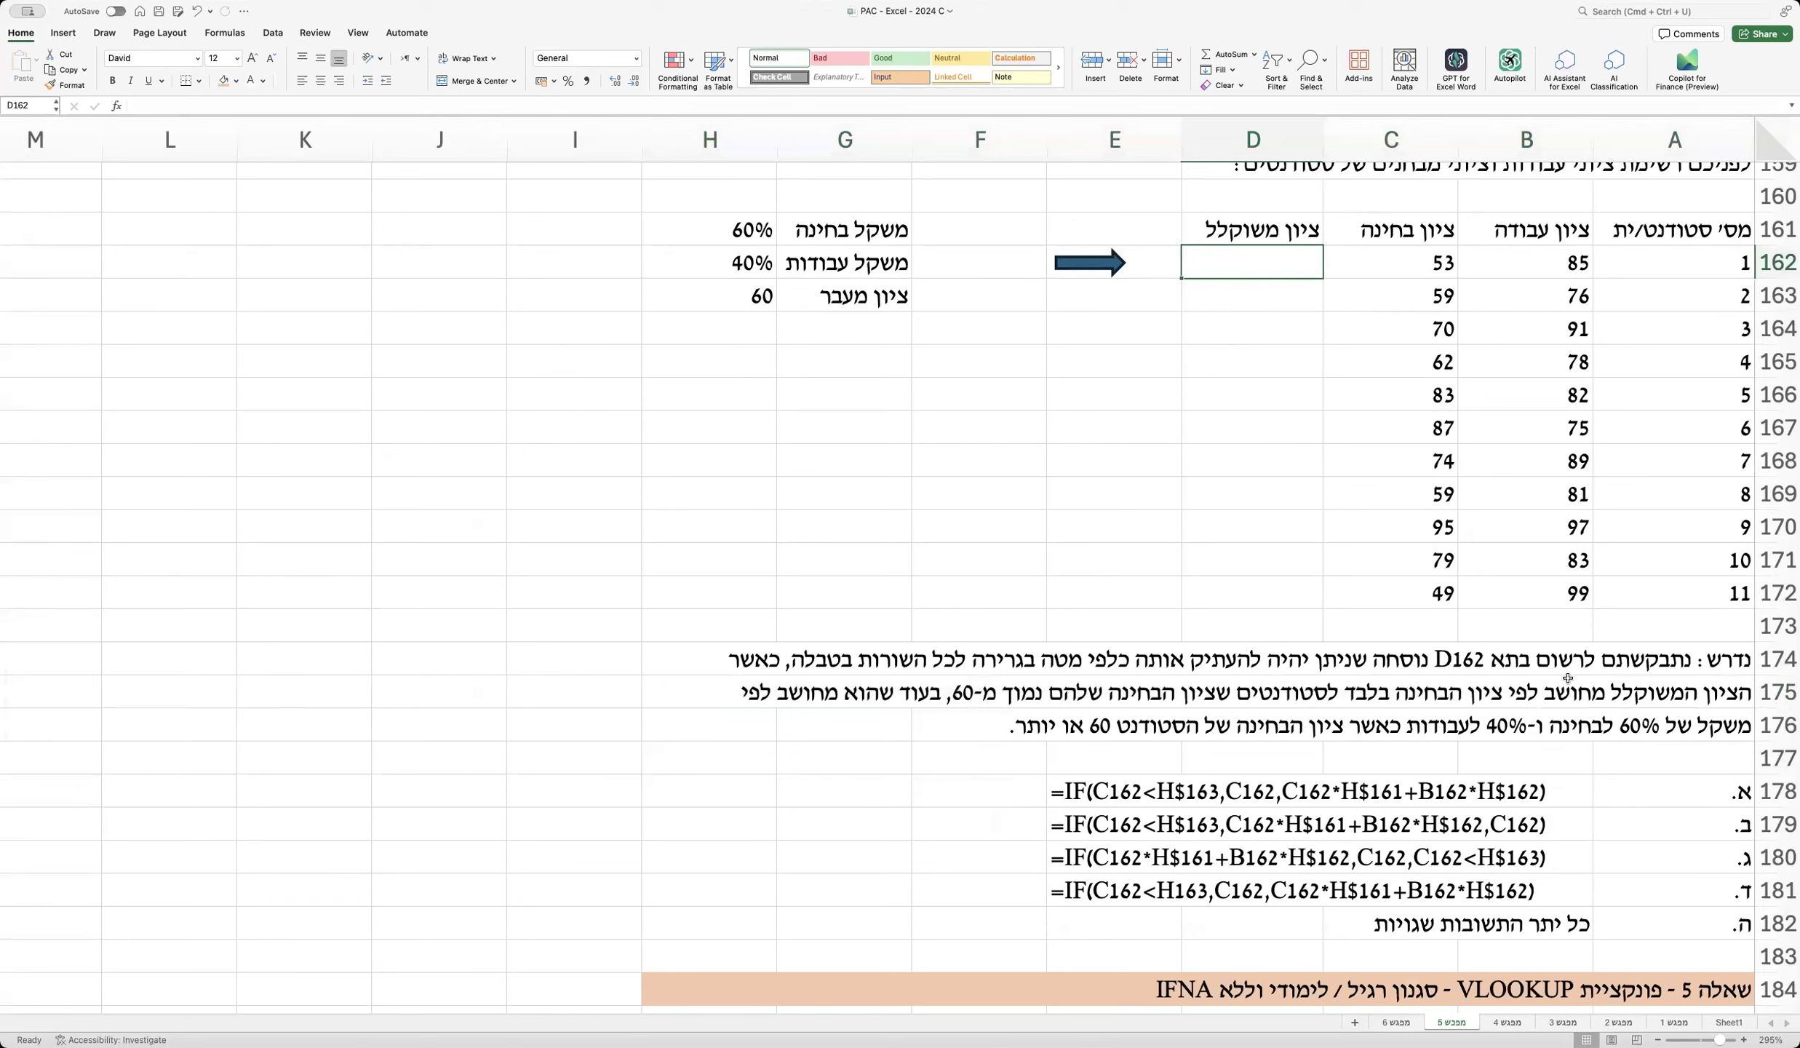
pyautogui.moveTo(1637, 728); pyautogui.dragTo(752, 729)
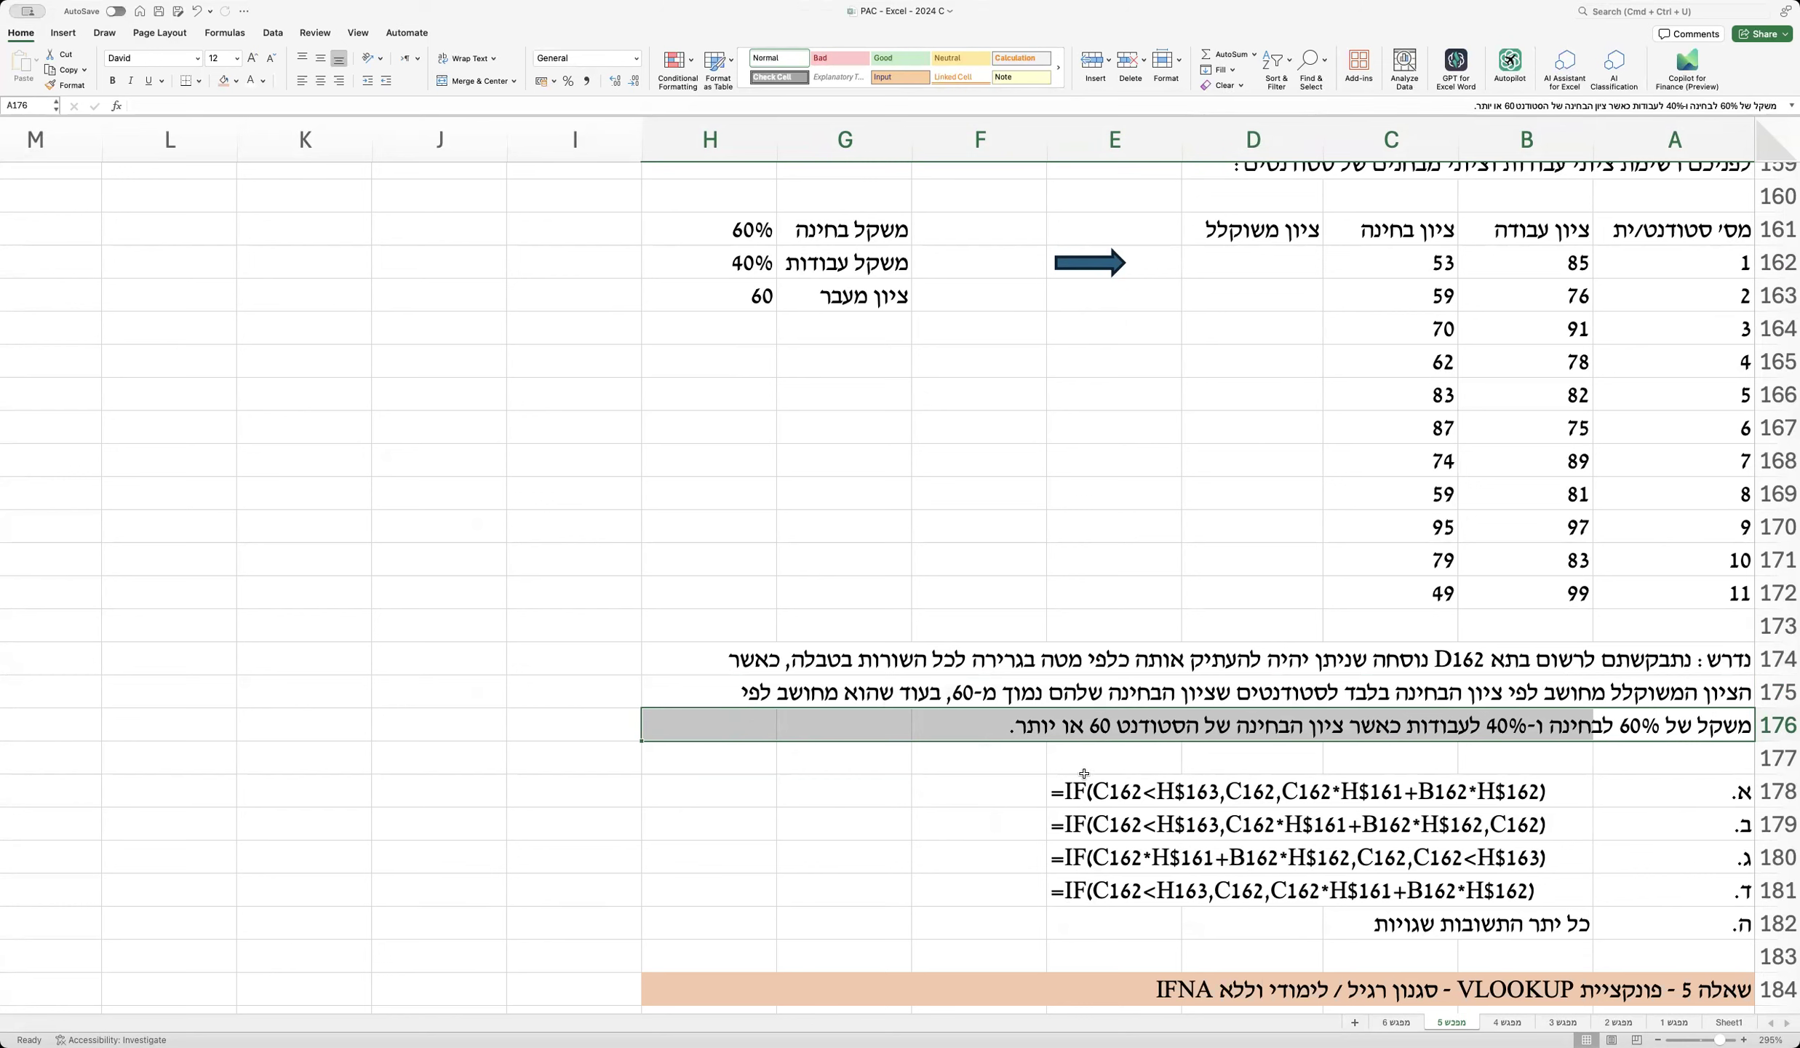
# Step: Examine the condition C162<H$163 in option א's formula in E178 against exam grade C162 and pass grade H163
pyautogui.click(1063, 793)
pyautogui.doubleClick(1063, 792)
pyautogui.moveTo(1102, 788); pyautogui.dragTo(1223, 794)
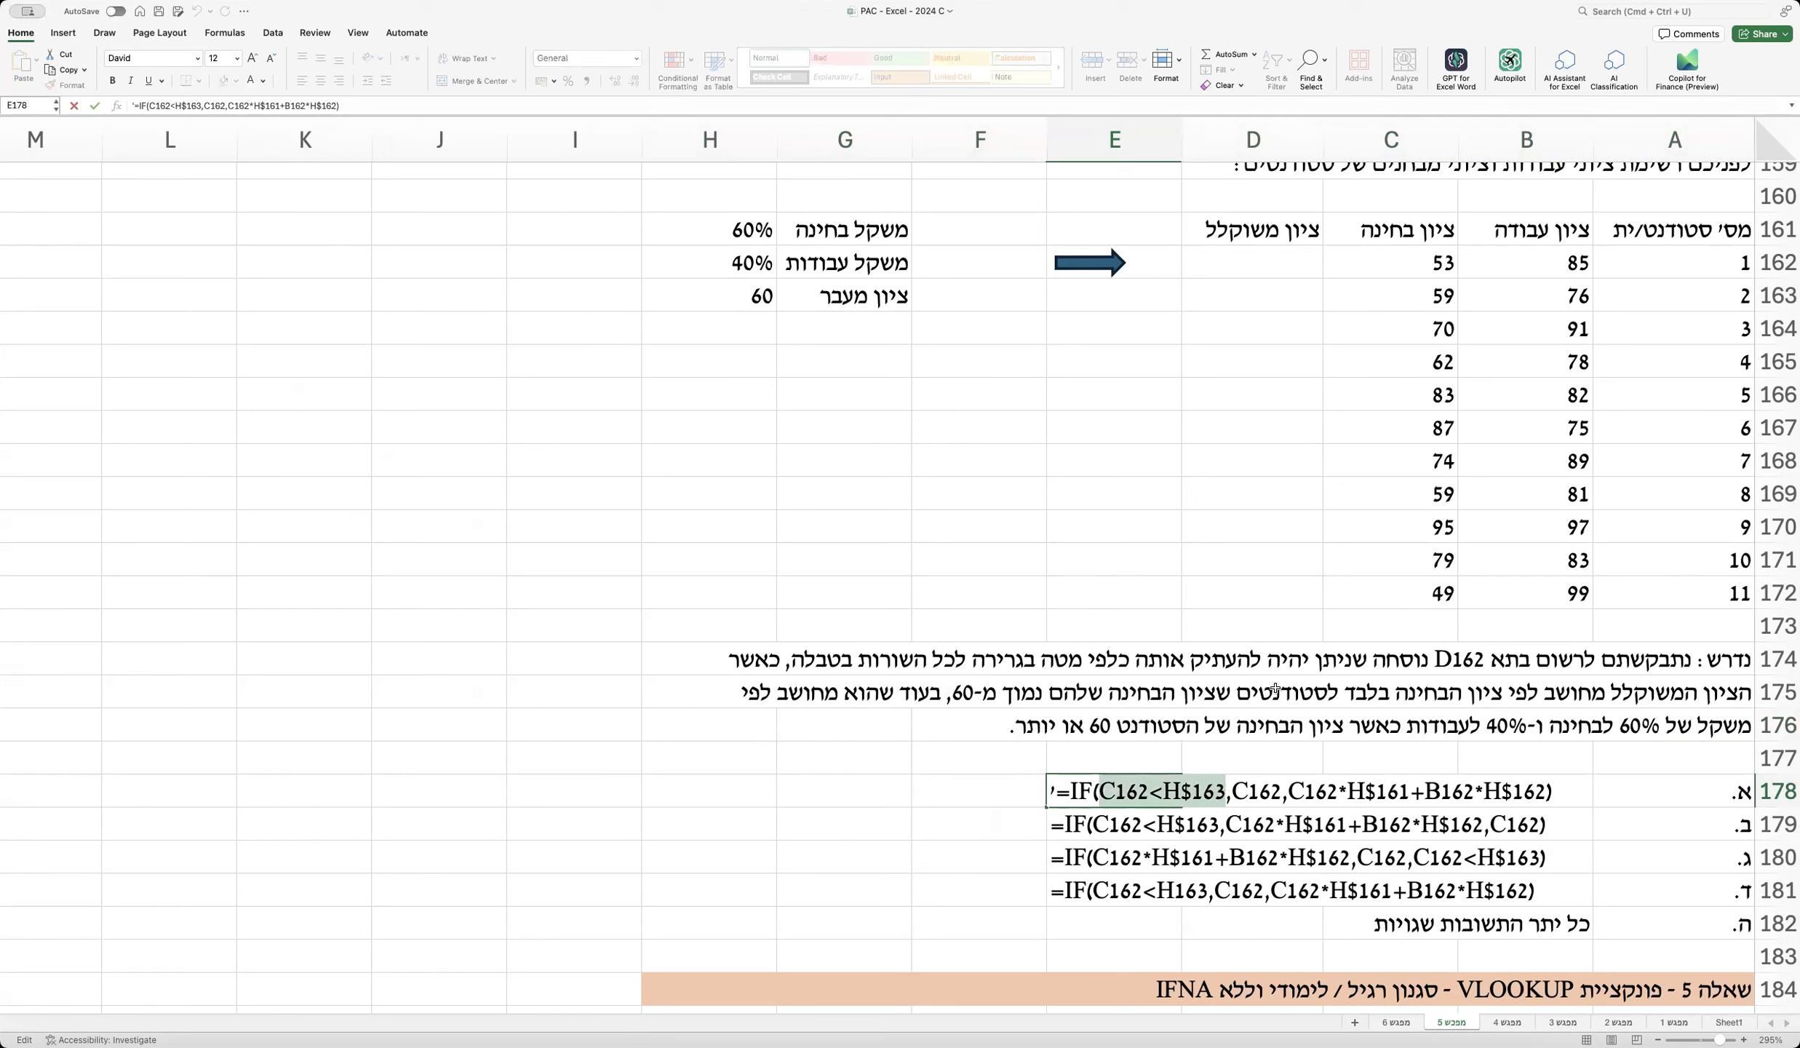
pyautogui.click(1431, 259)
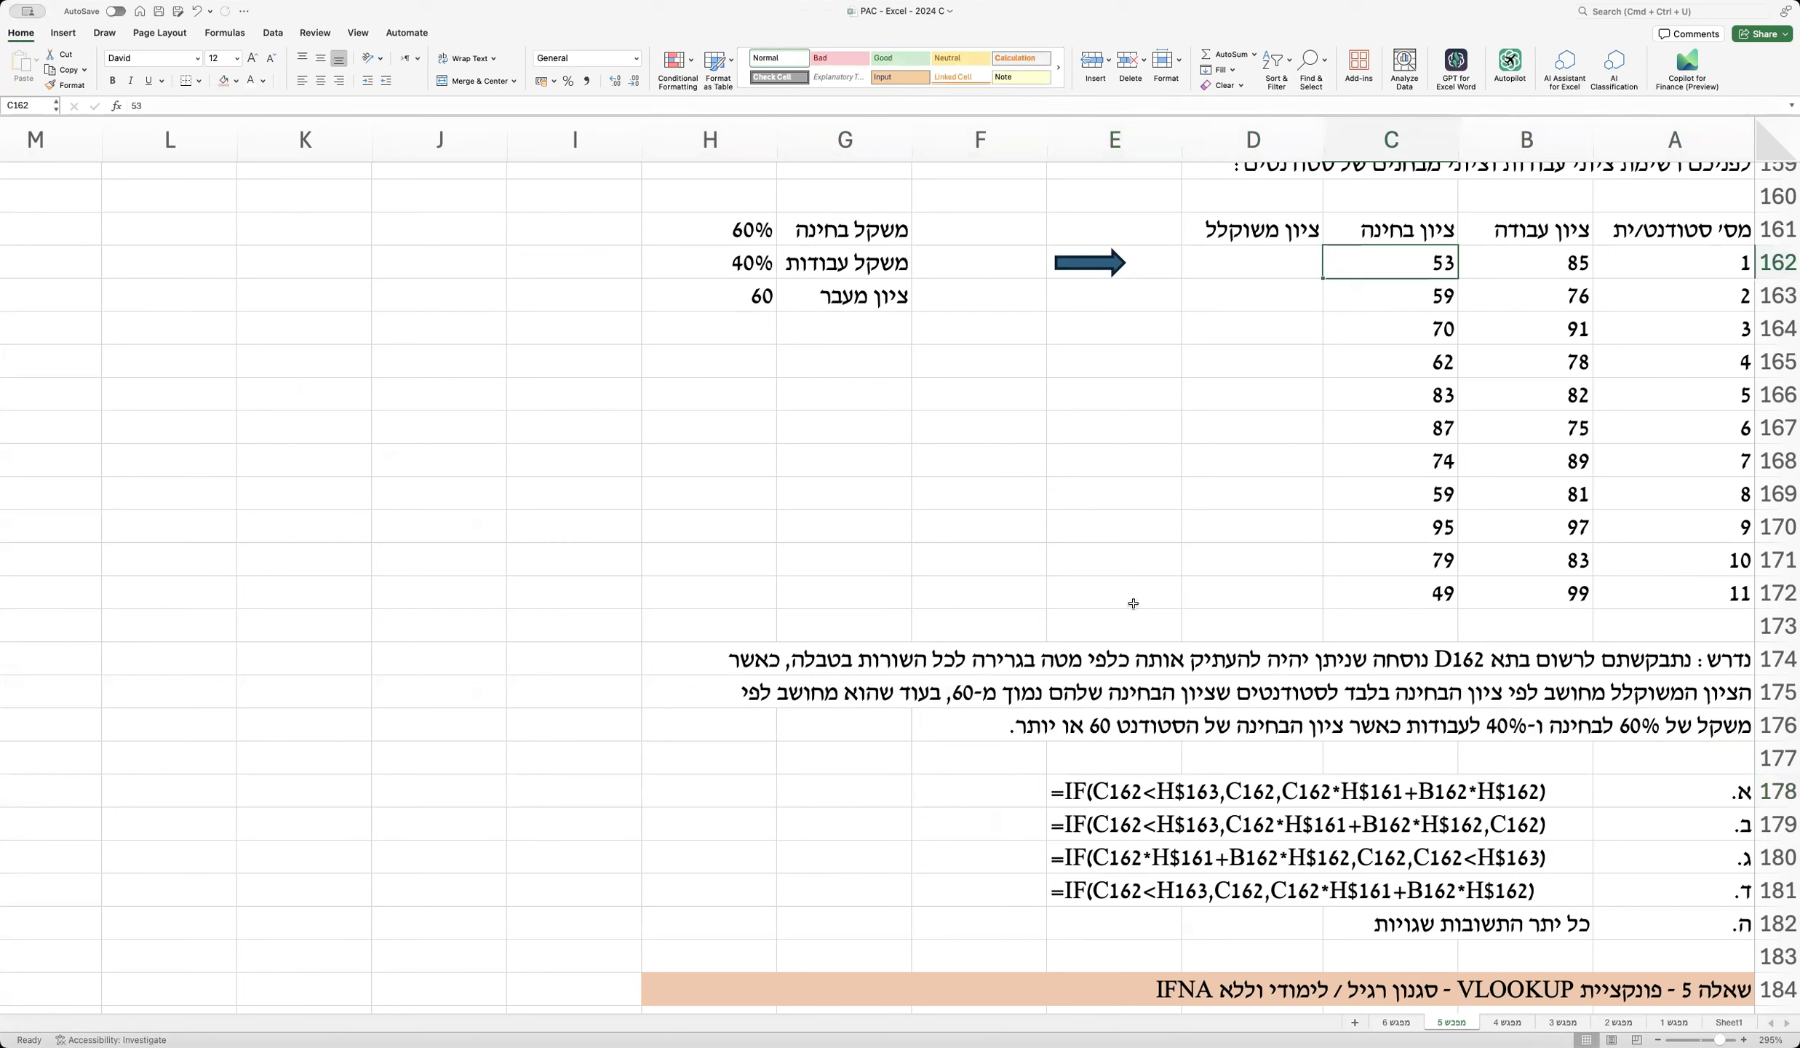
pyautogui.moveTo(851, 296); pyautogui.dragTo(738, 291)
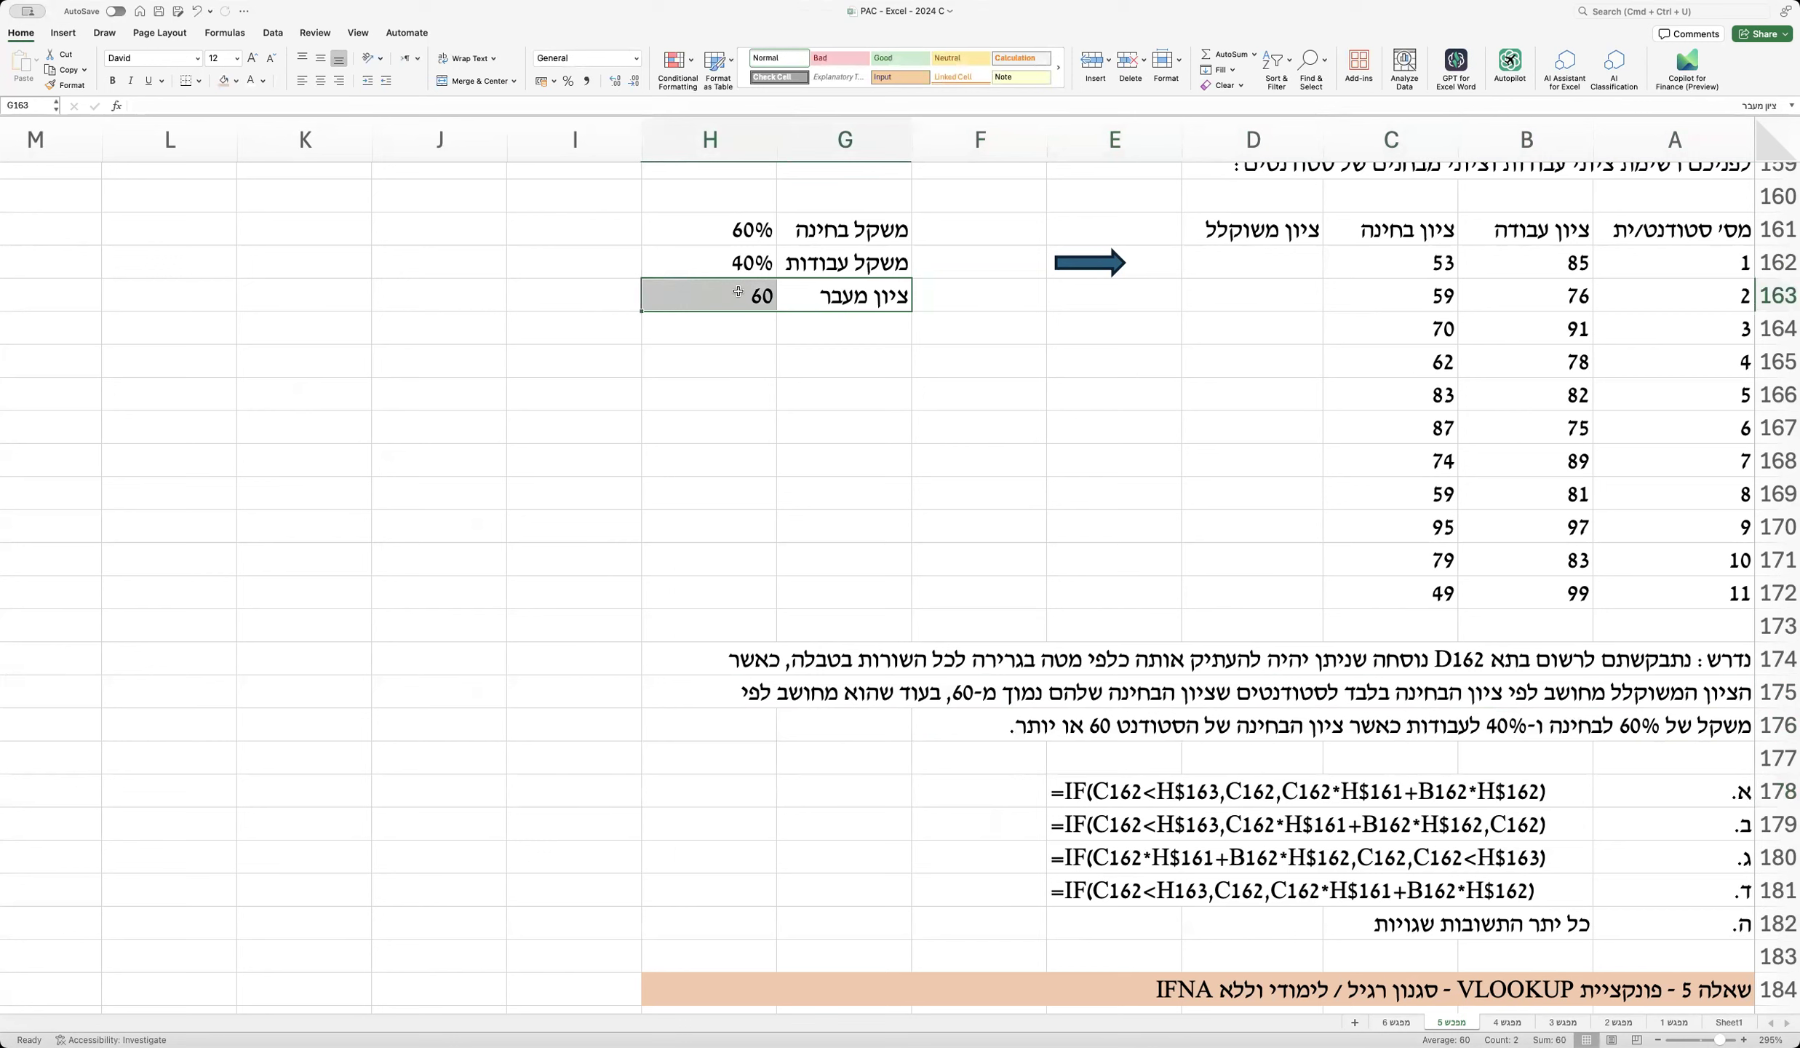
pyautogui.click(737, 292)
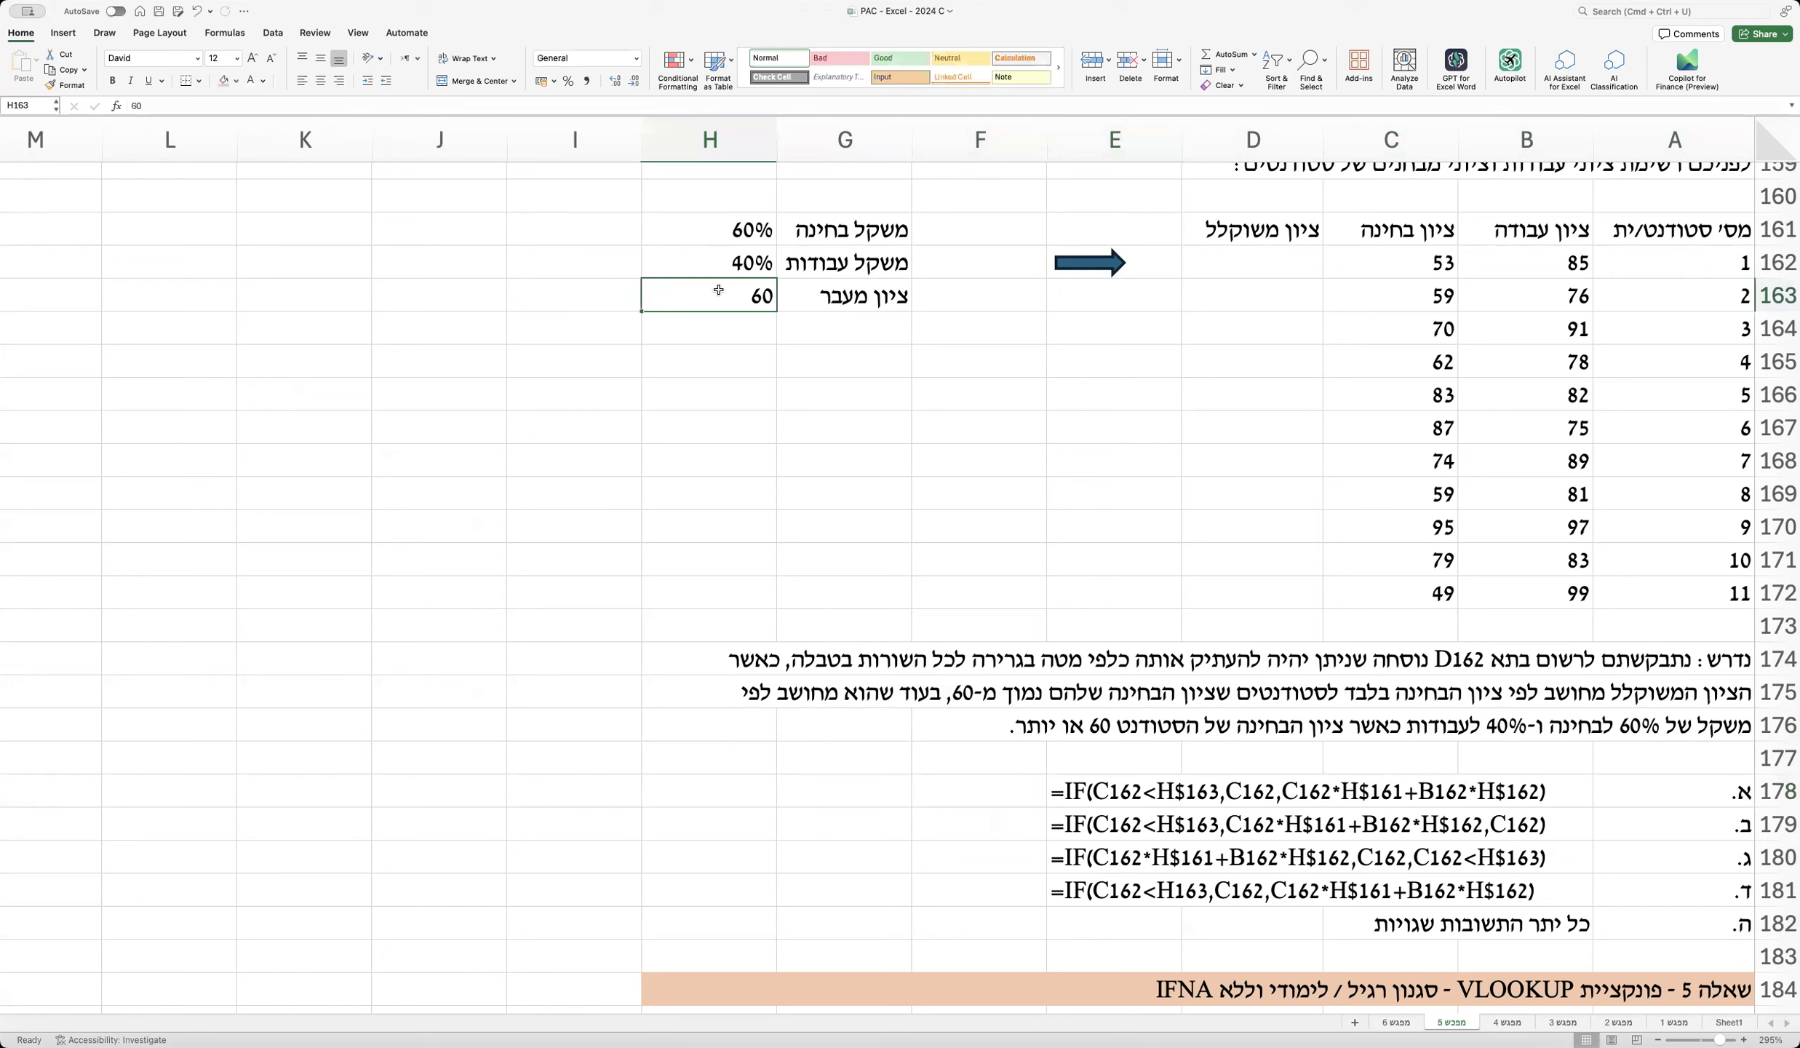
# Step: Check the cell references in option א's condition: relative C162 down the exam grade column and row-locked H$163 for the pass grade
pyautogui.doubleClick(1097, 790)
pyautogui.moveTo(1096, 791); pyautogui.dragTo(1227, 793)
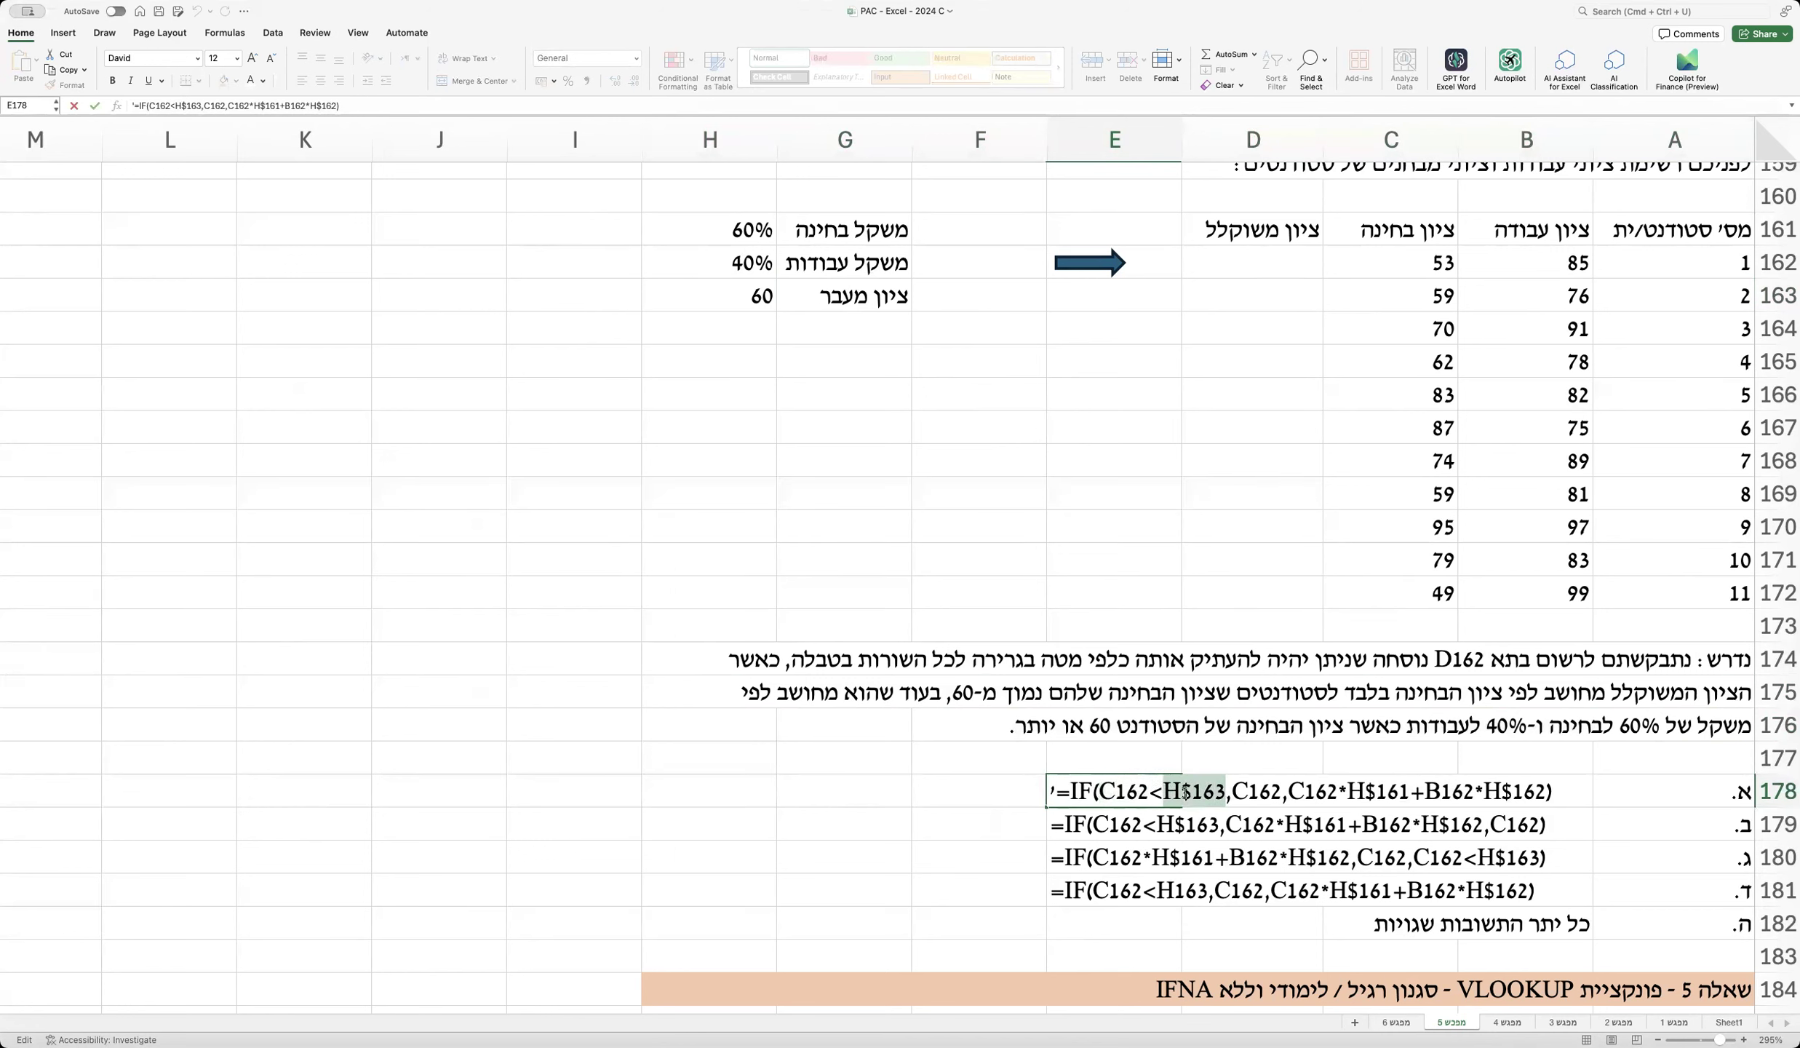
pyautogui.doubleClick(1113, 792)
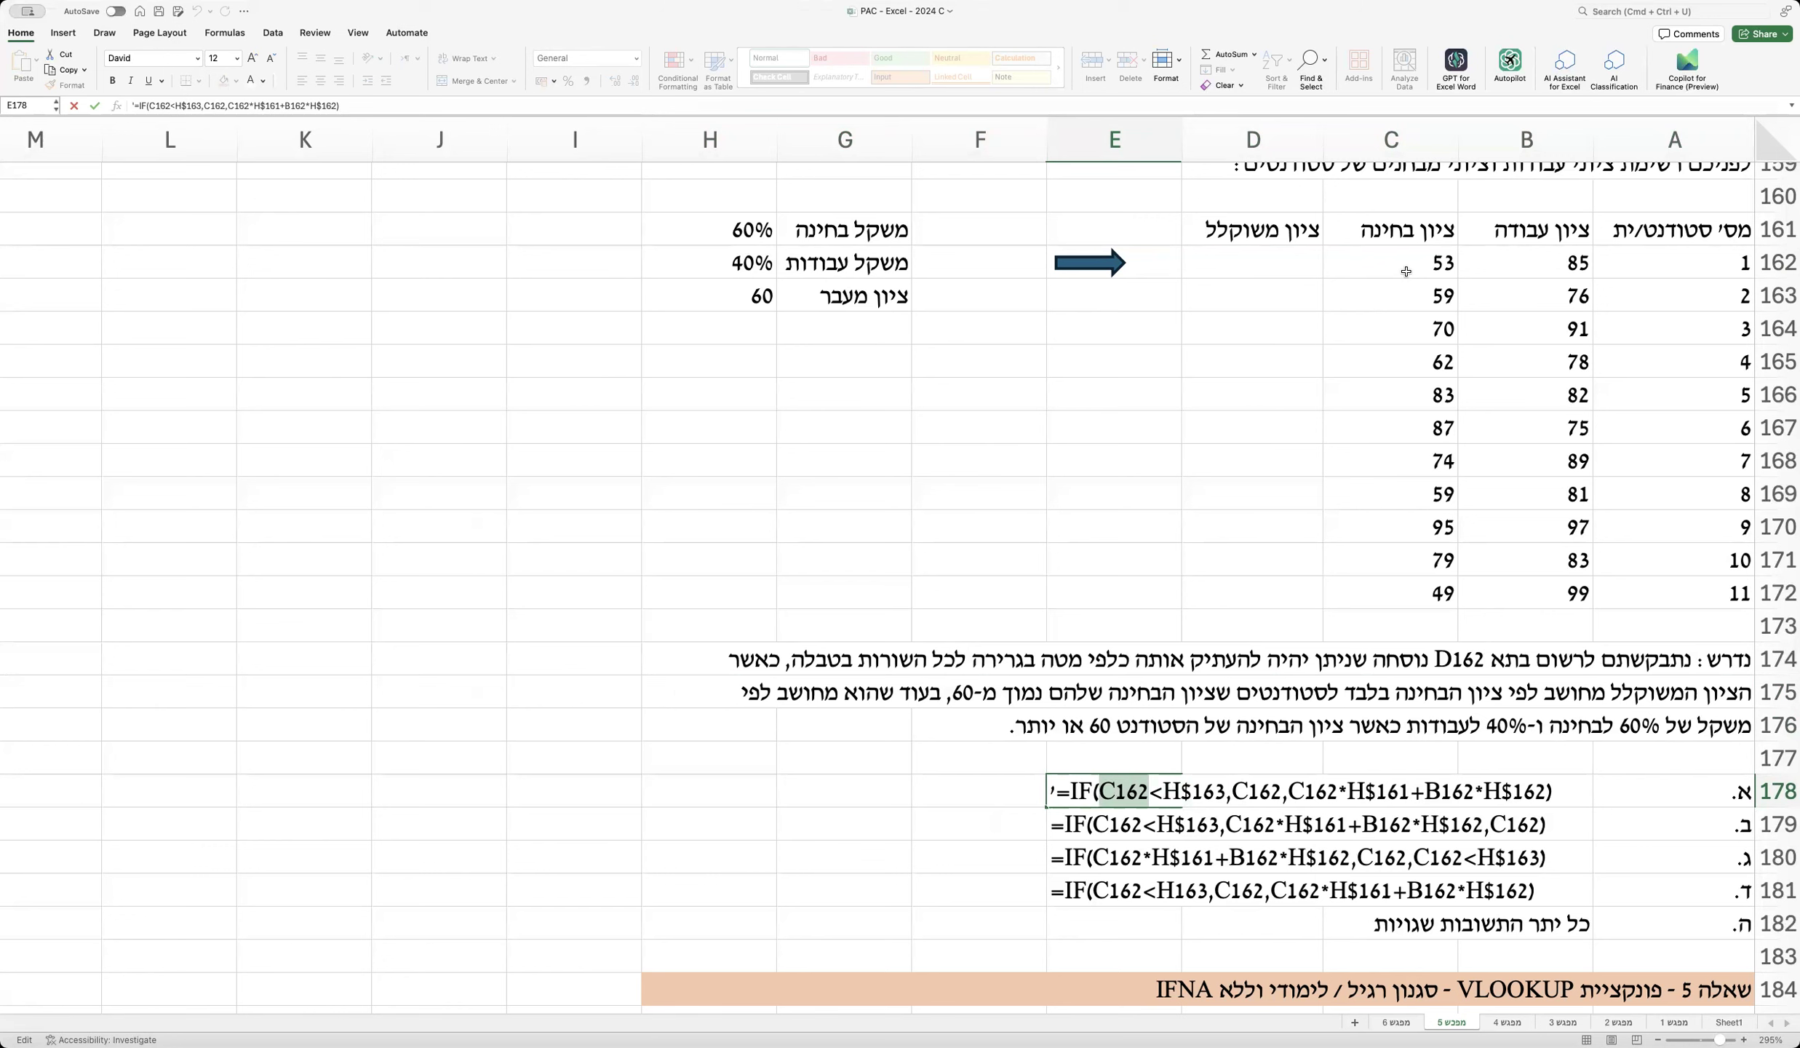
pyautogui.moveTo(1405, 272); pyautogui.dragTo(1405, 527)
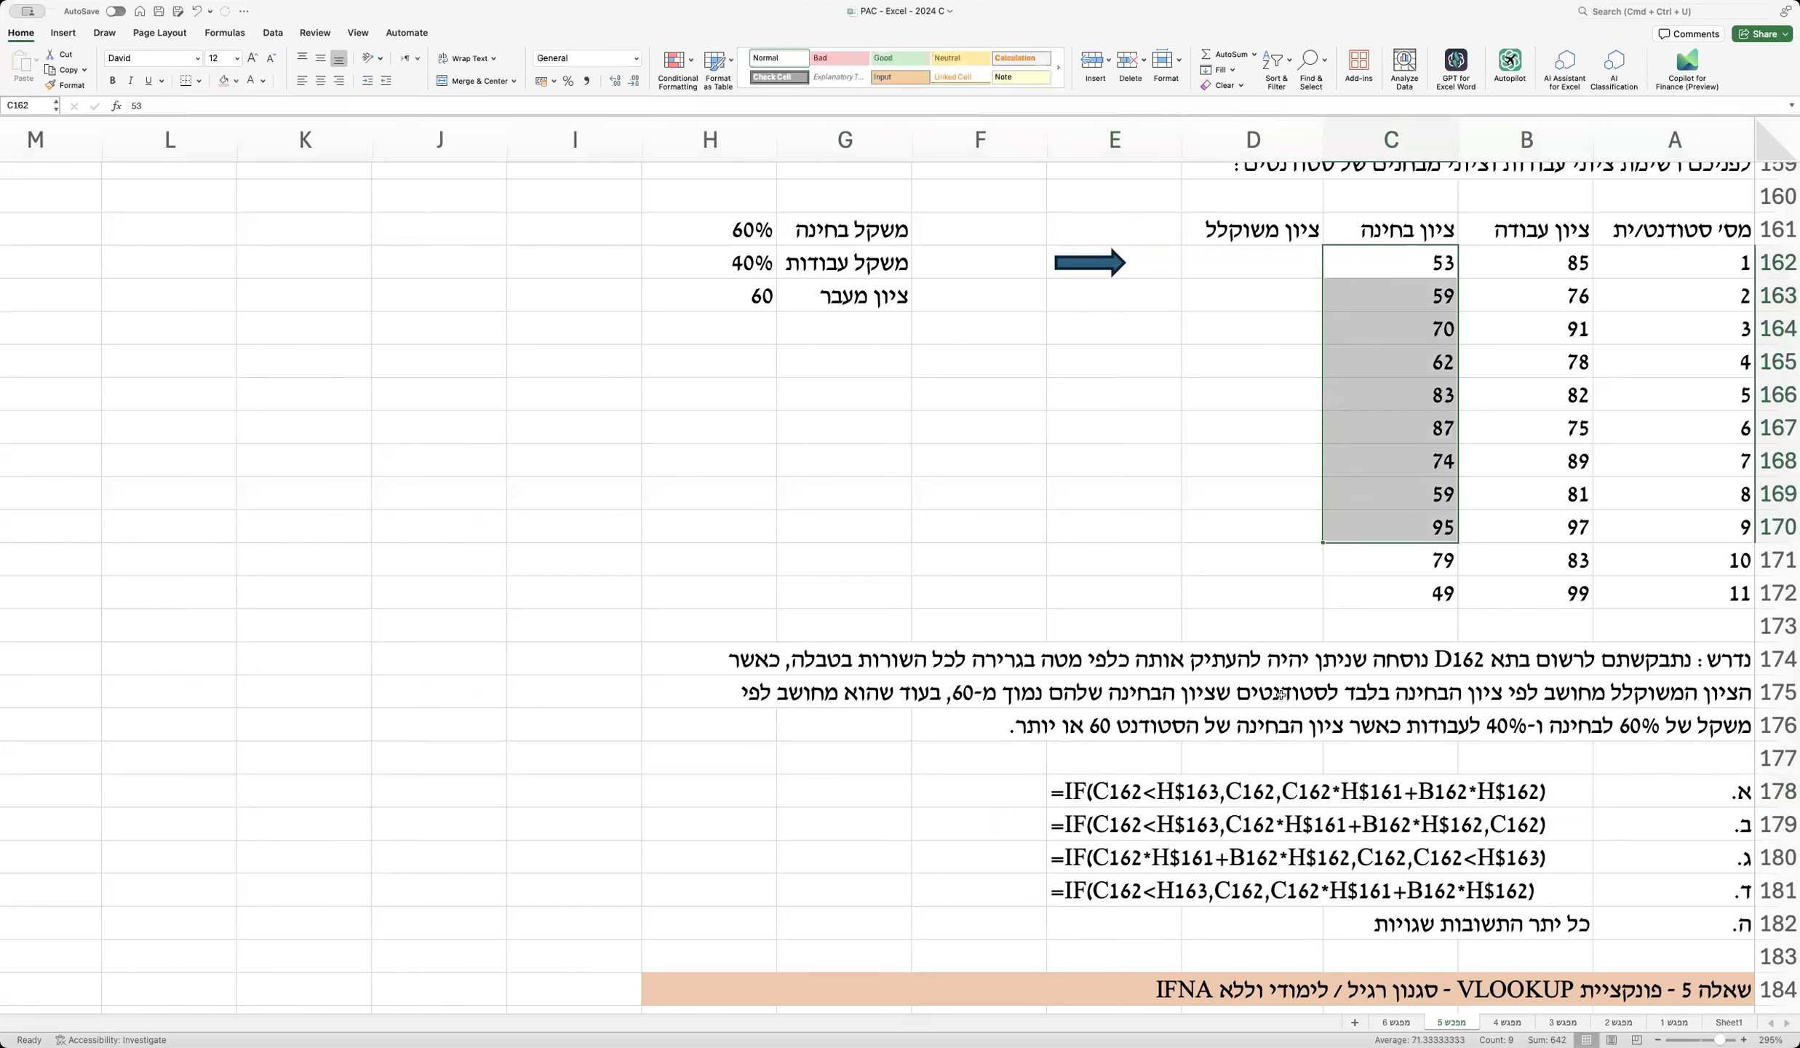
pyautogui.doubleClick(1100, 792)
pyautogui.moveTo(1163, 790); pyautogui.dragTo(1225, 792)
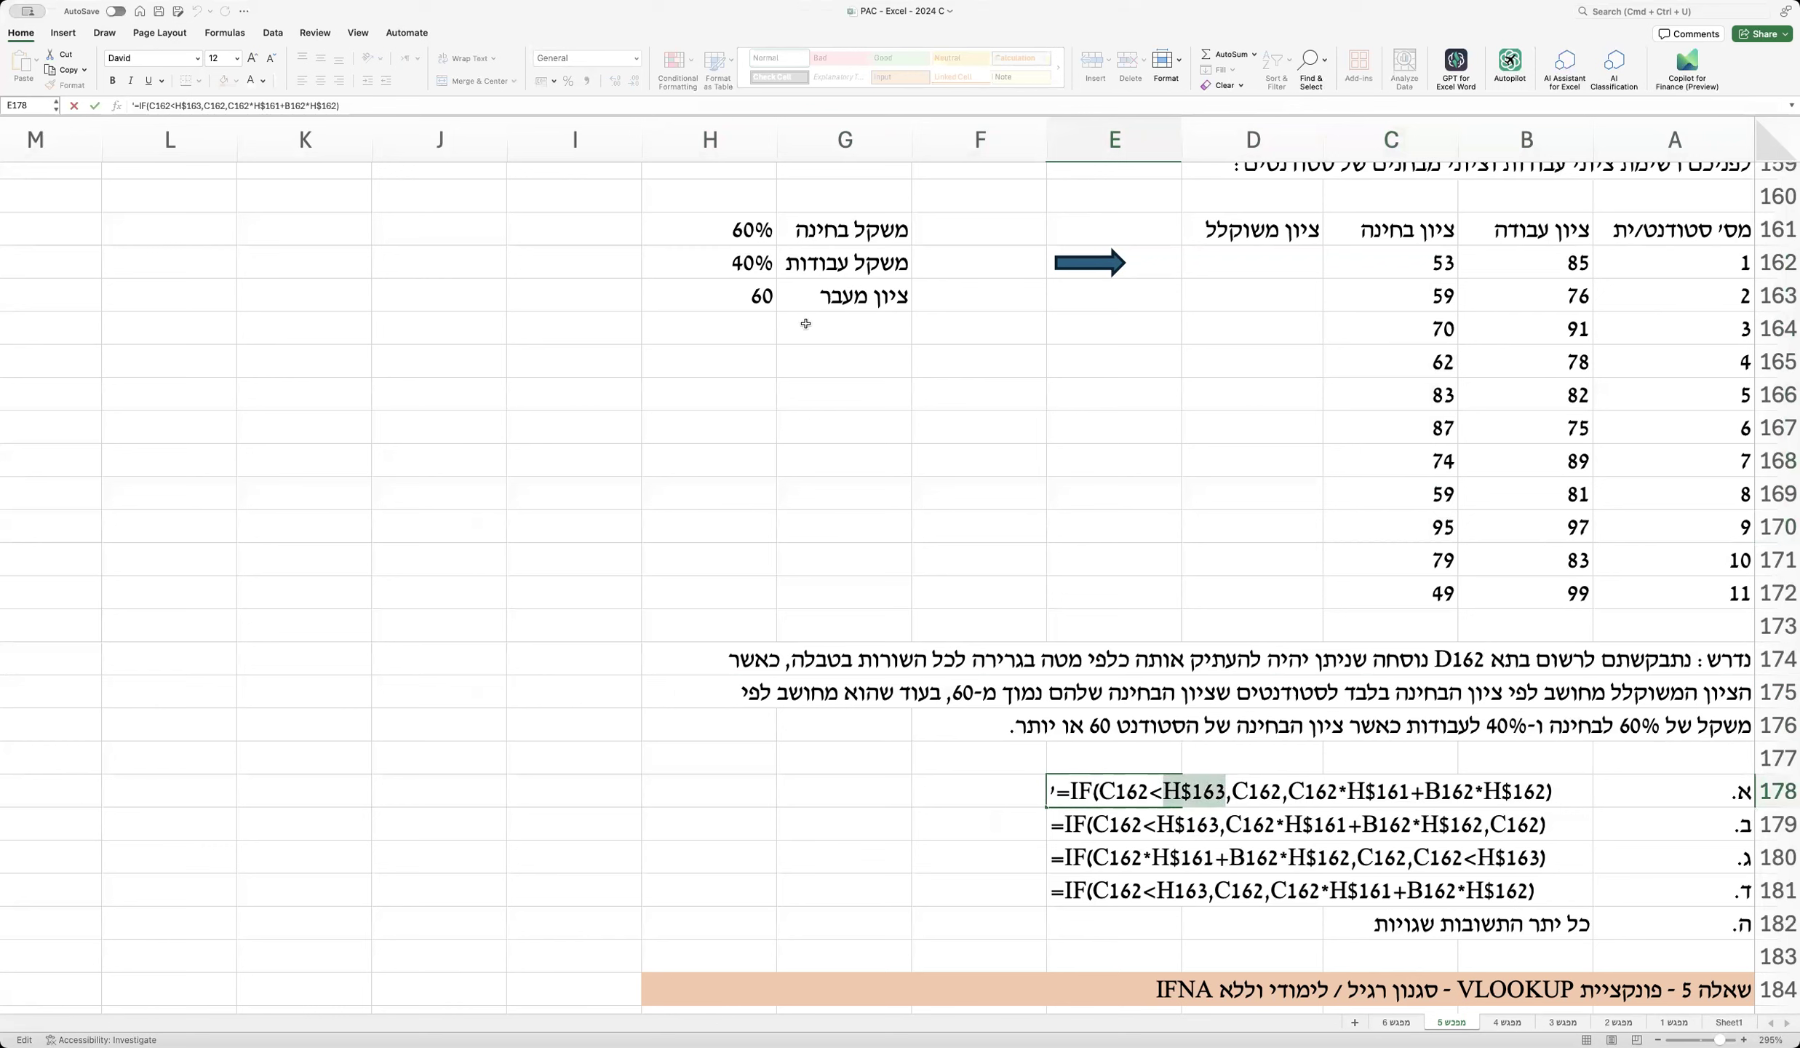
pyautogui.click(775, 307)
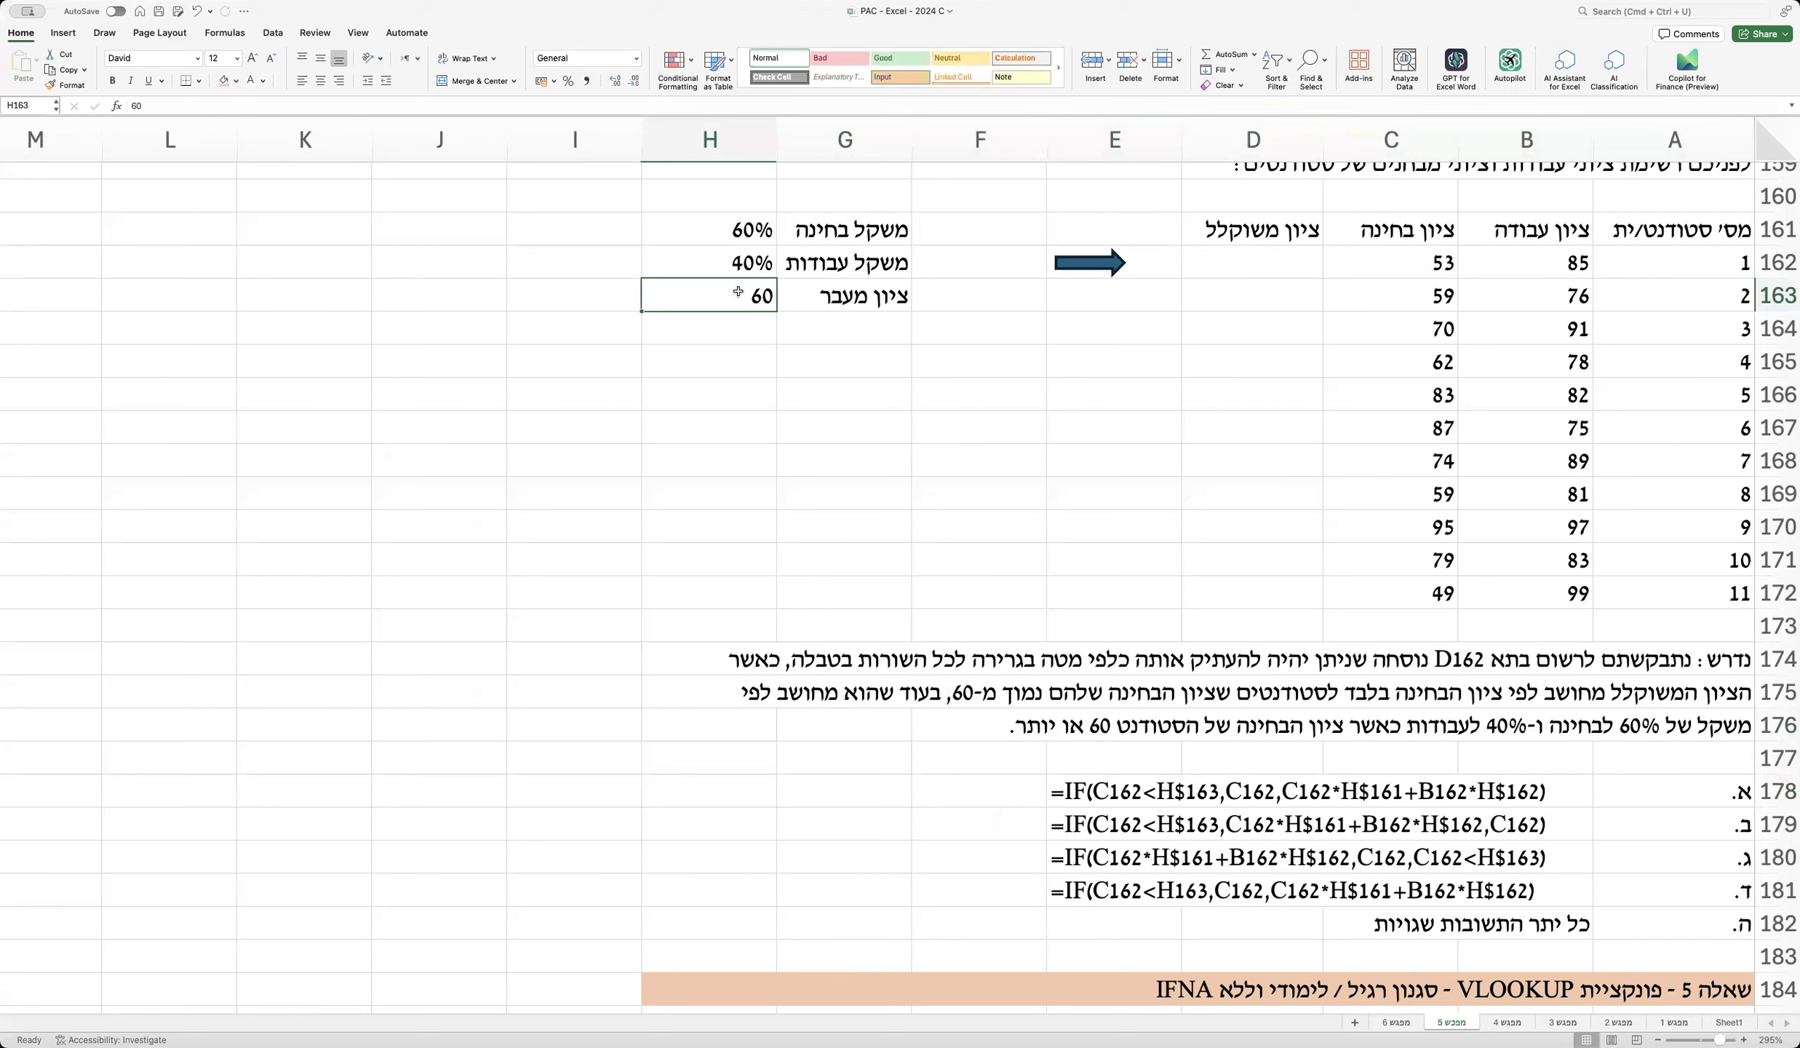
# Step: Review option א's full condition C162<H$163 once more using the first student's exam grade in C162
pyautogui.doubleClick(1118, 791)
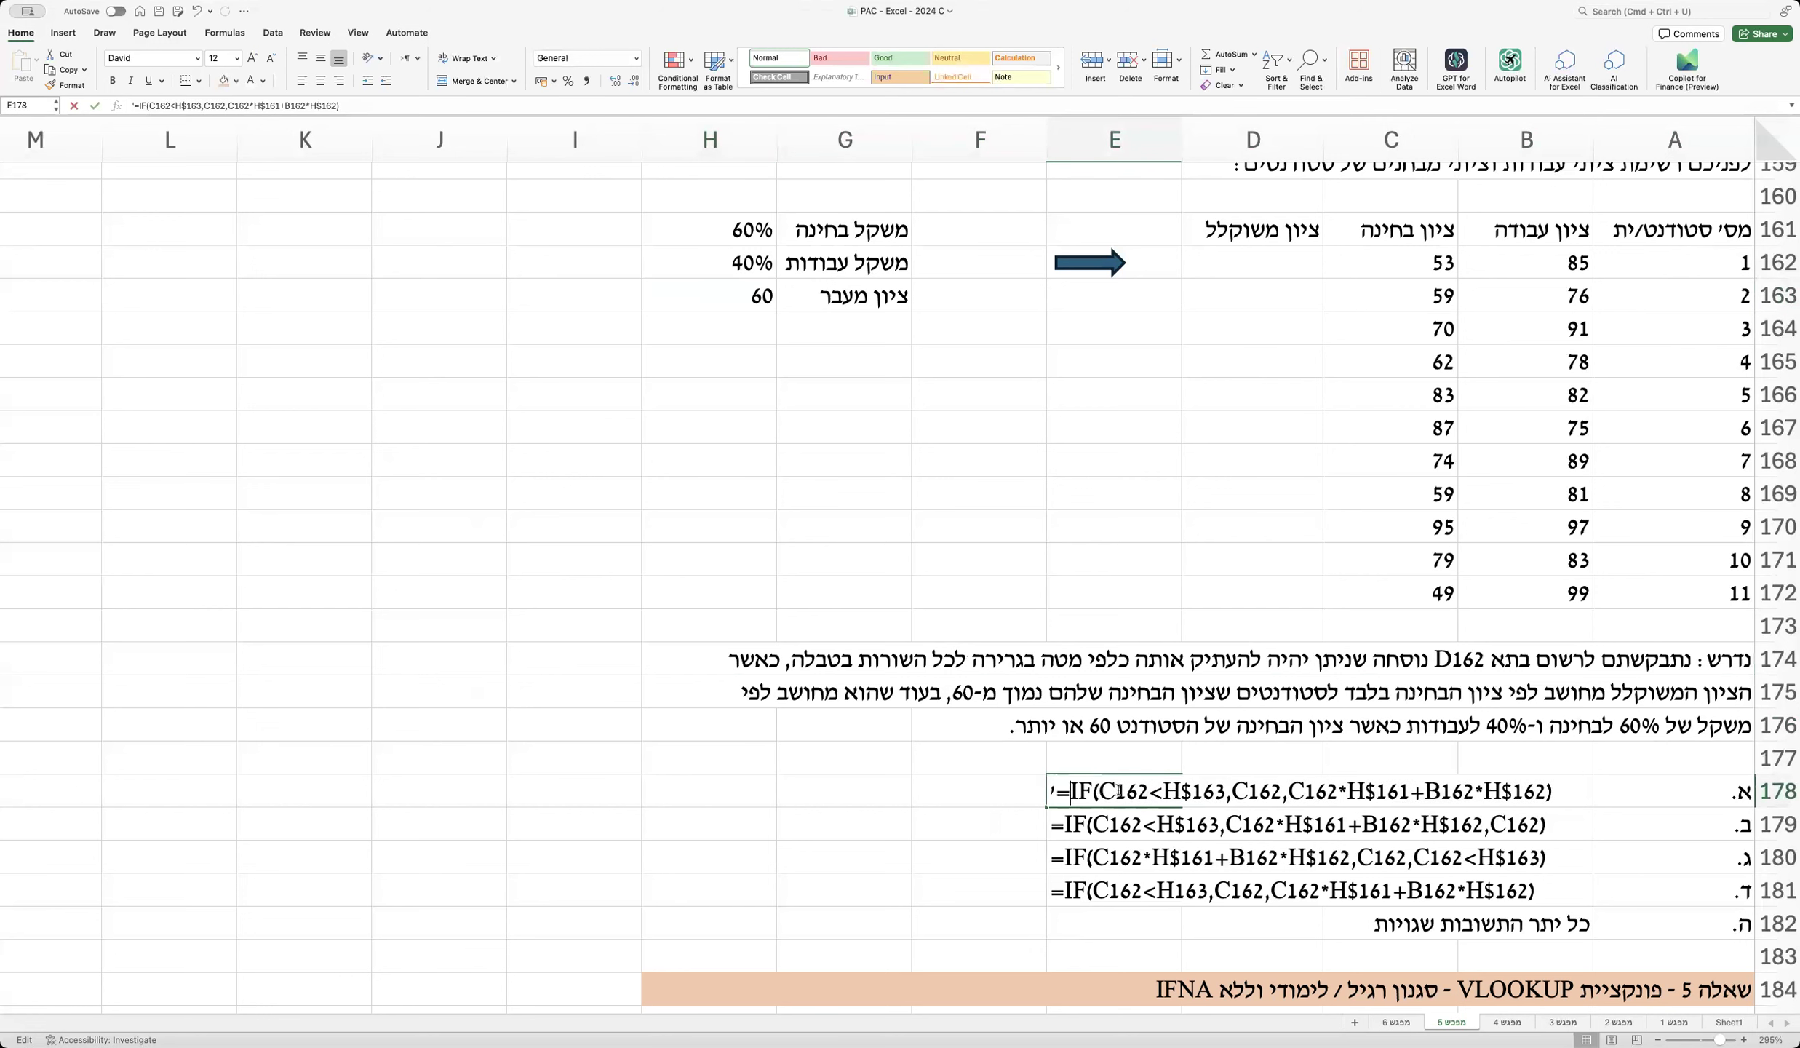
pyautogui.moveTo(1099, 791); pyautogui.dragTo(1221, 791)
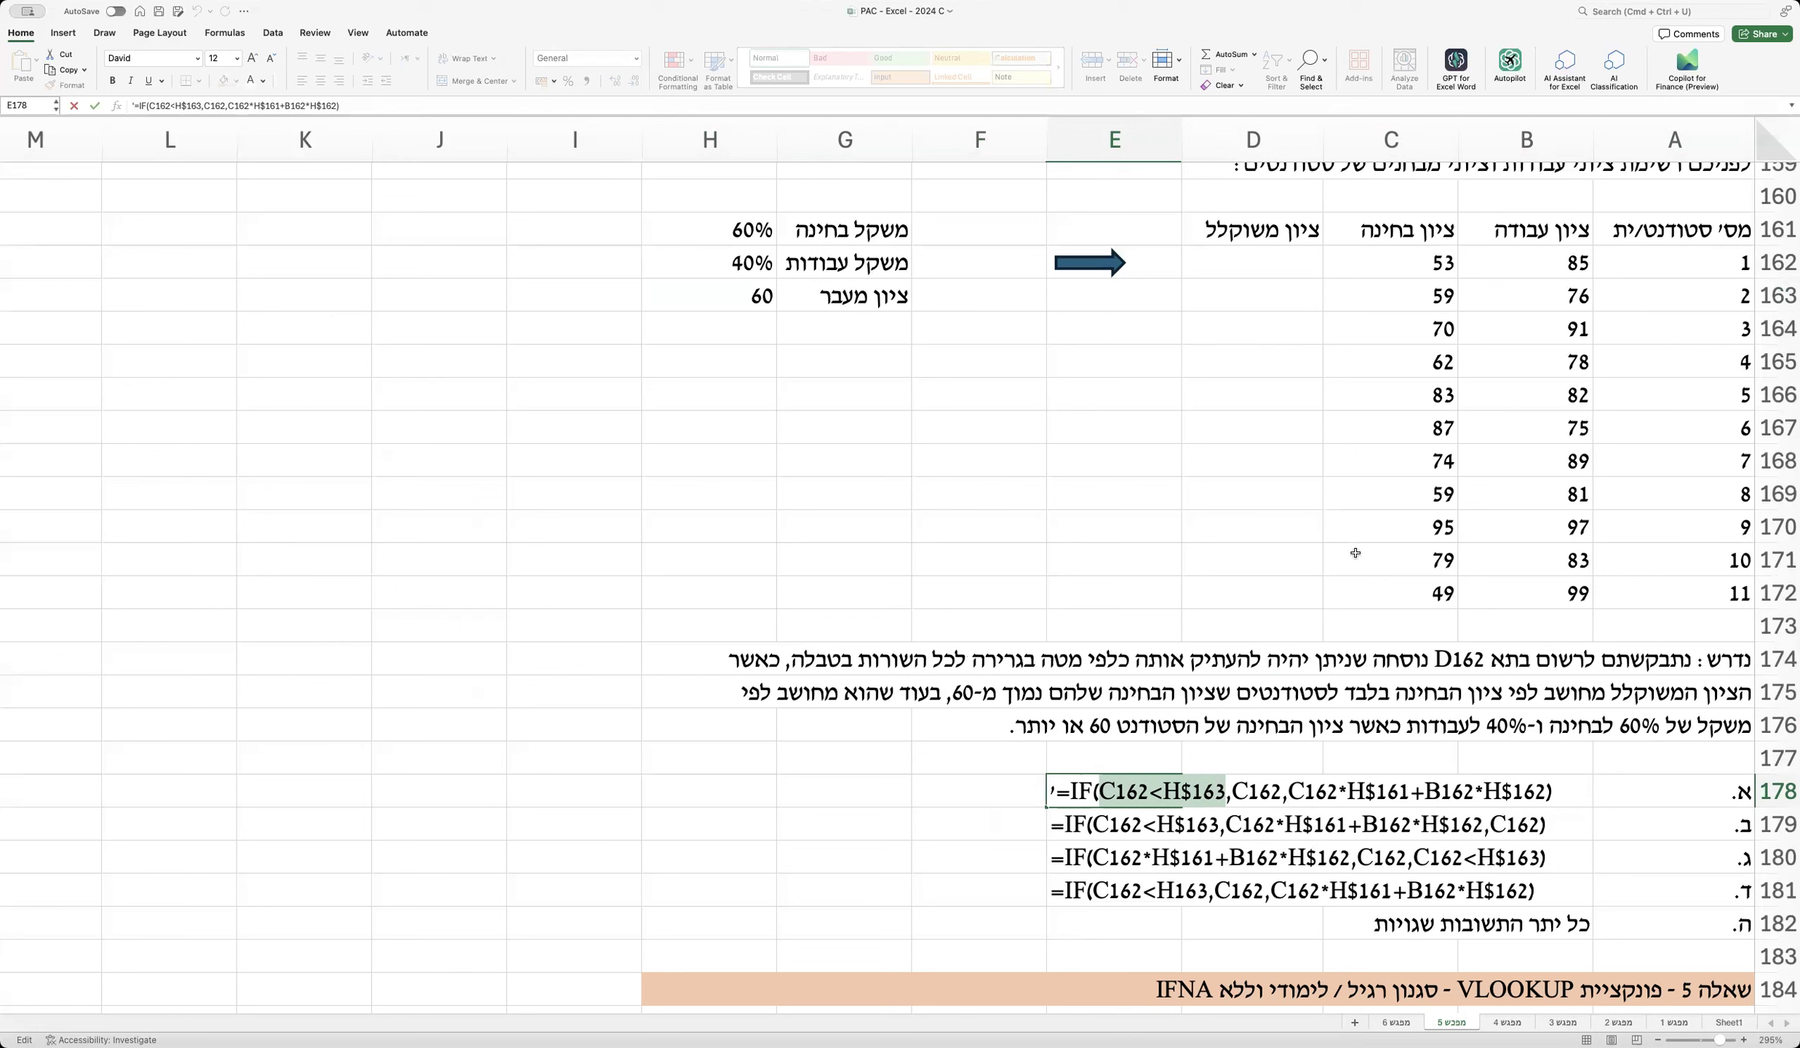
pyautogui.click(1399, 265)
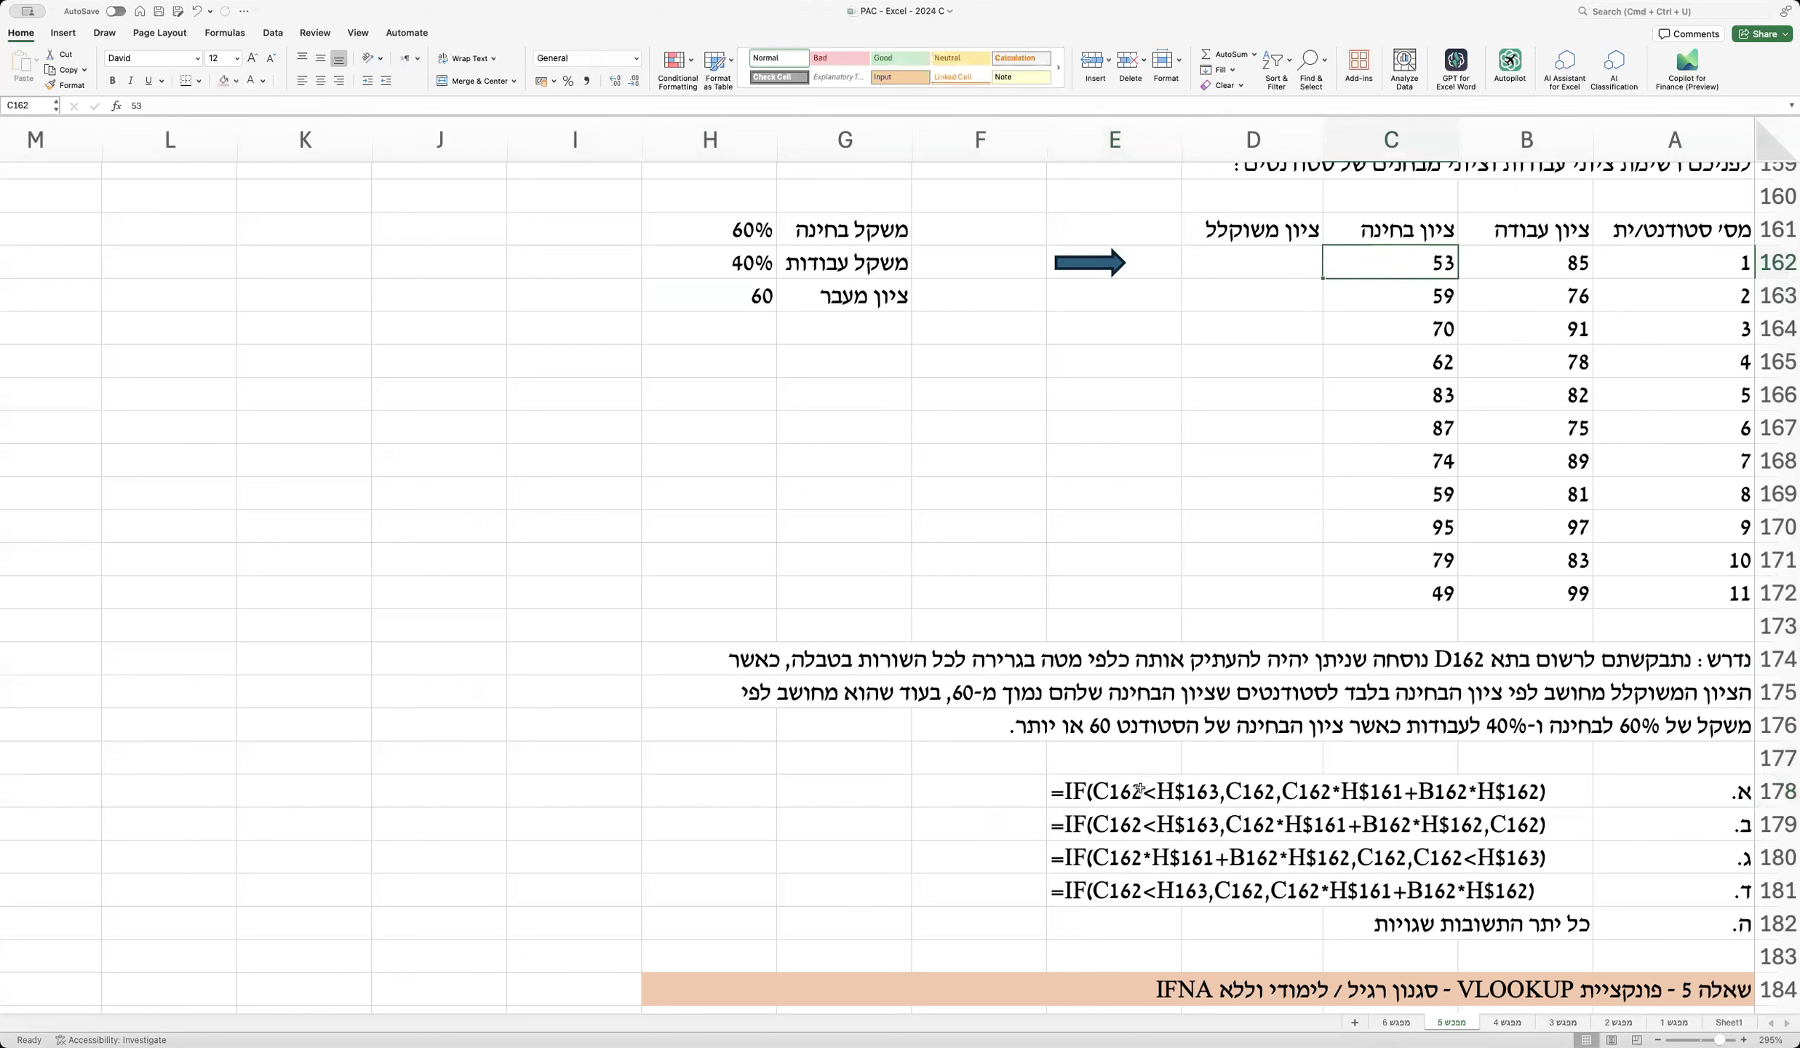
pyautogui.doubleClick(1079, 795)
pyautogui.moveTo(1097, 792); pyautogui.dragTo(1227, 793)
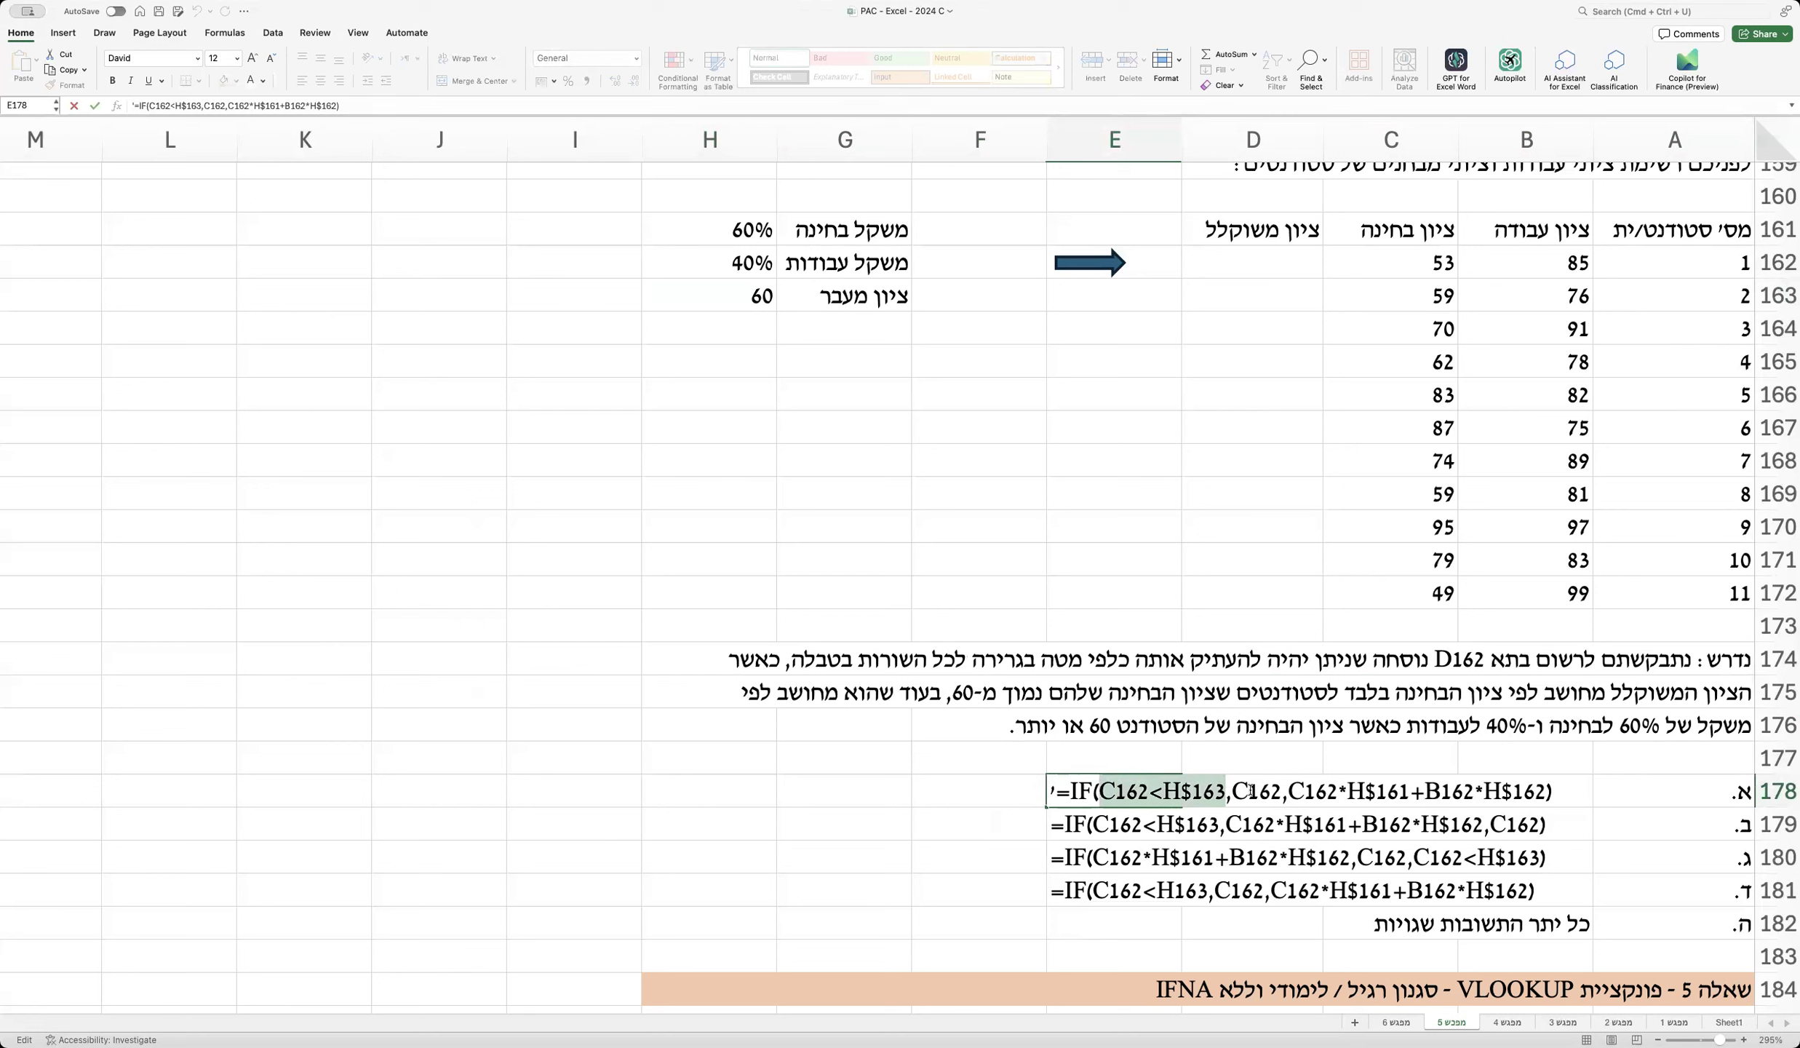
# Step: Examine option א's true result C162 and its false result C162*H$161+B162*H$162, focusing on the exam weight H$161
pyautogui.doubleClick(1250, 791)
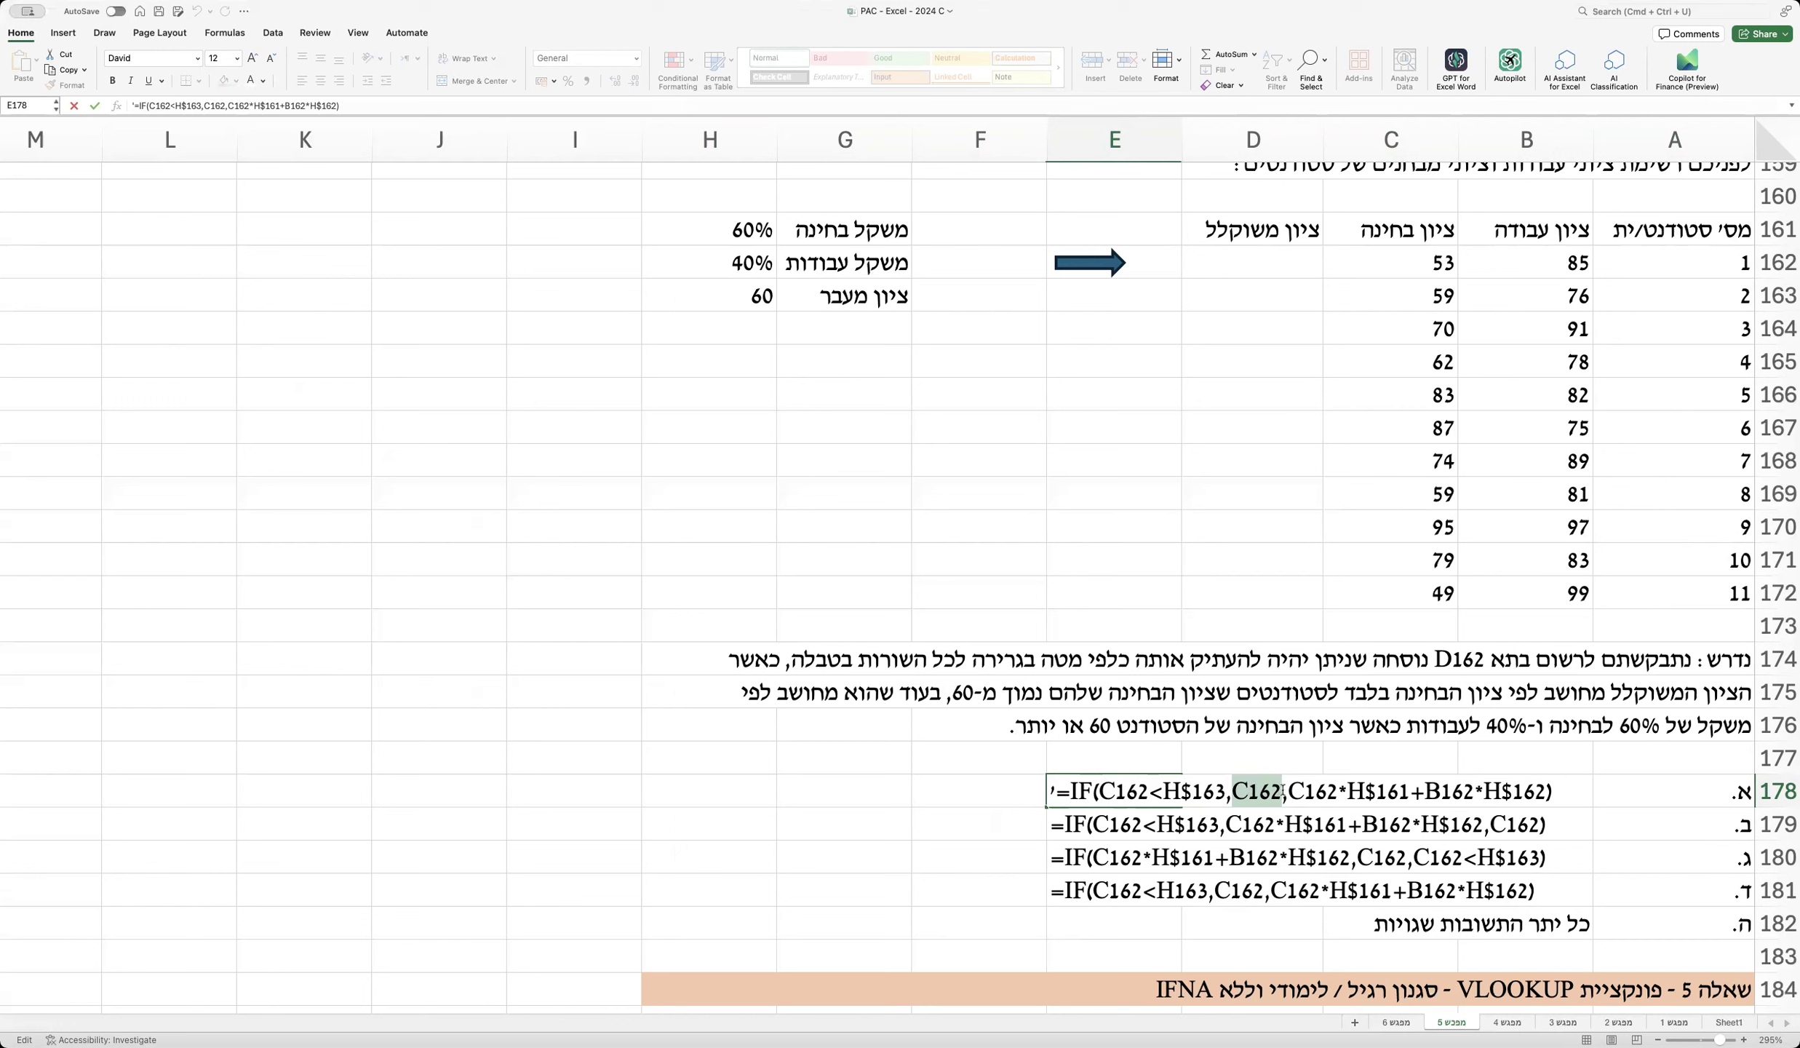
pyautogui.moveTo(1289, 790); pyautogui.dragTo(1547, 792)
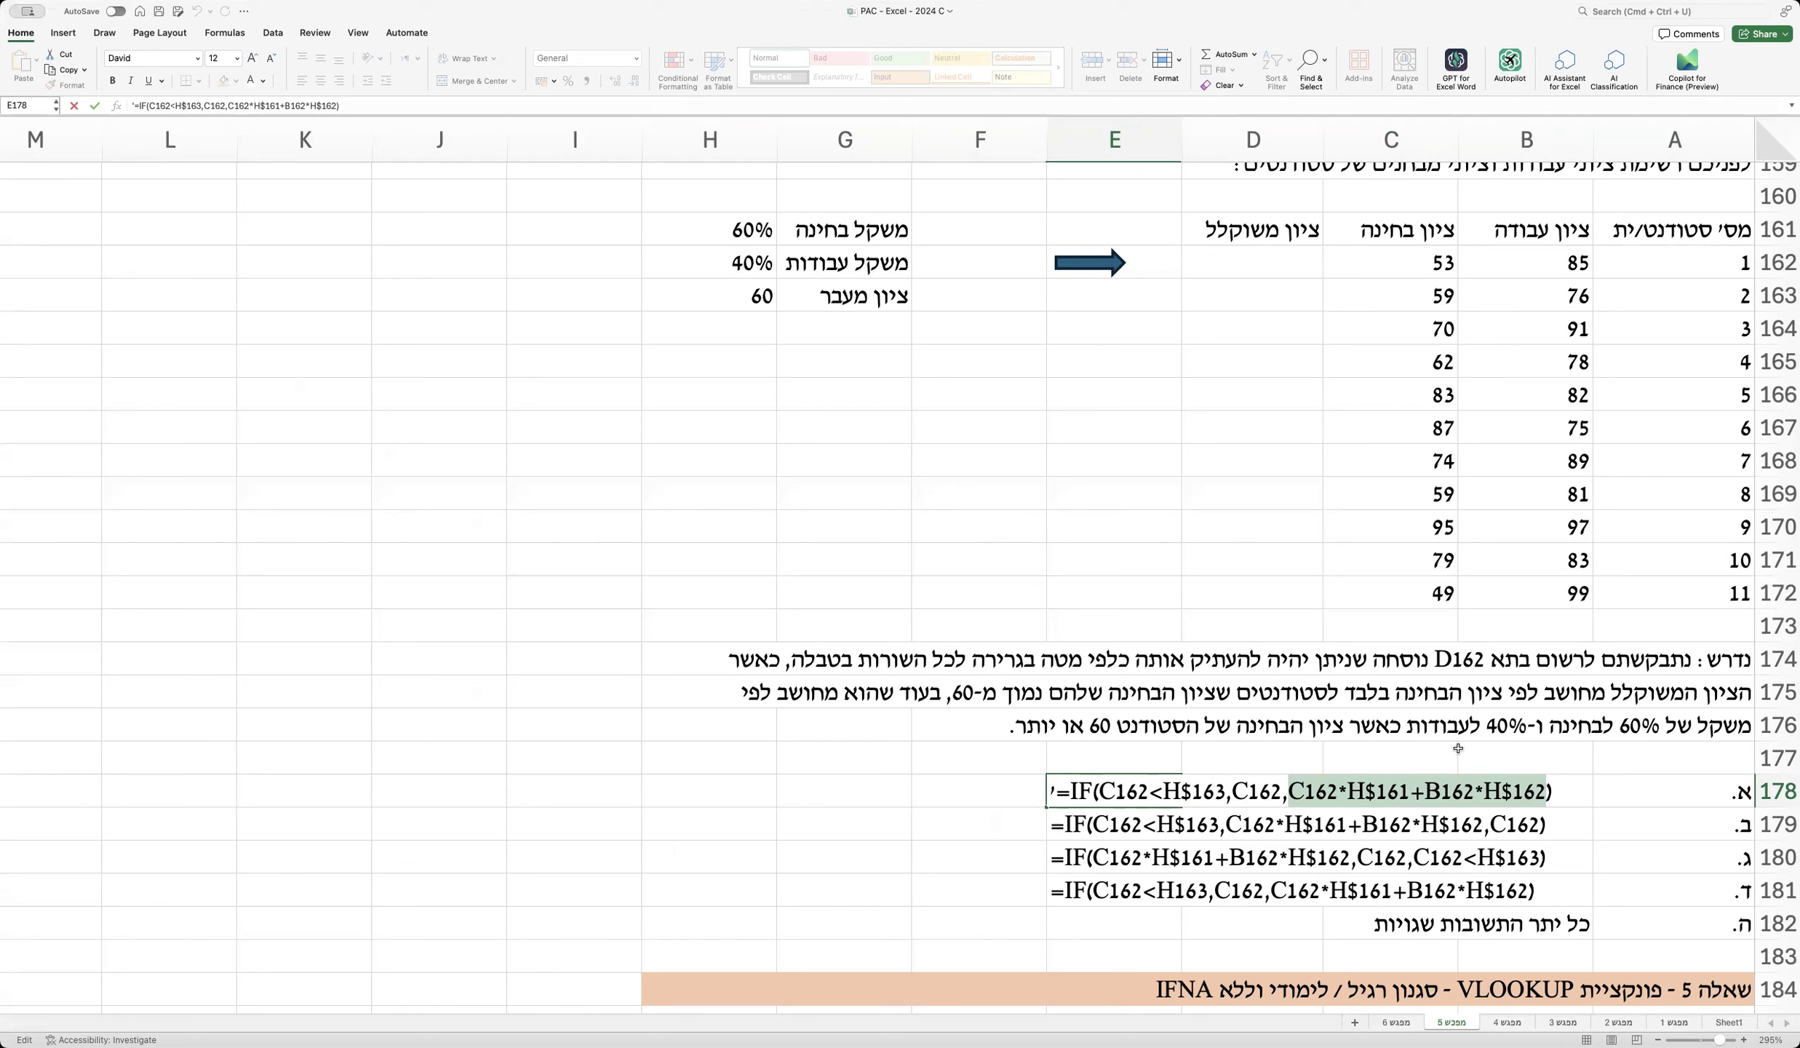
pyautogui.click(1331, 787)
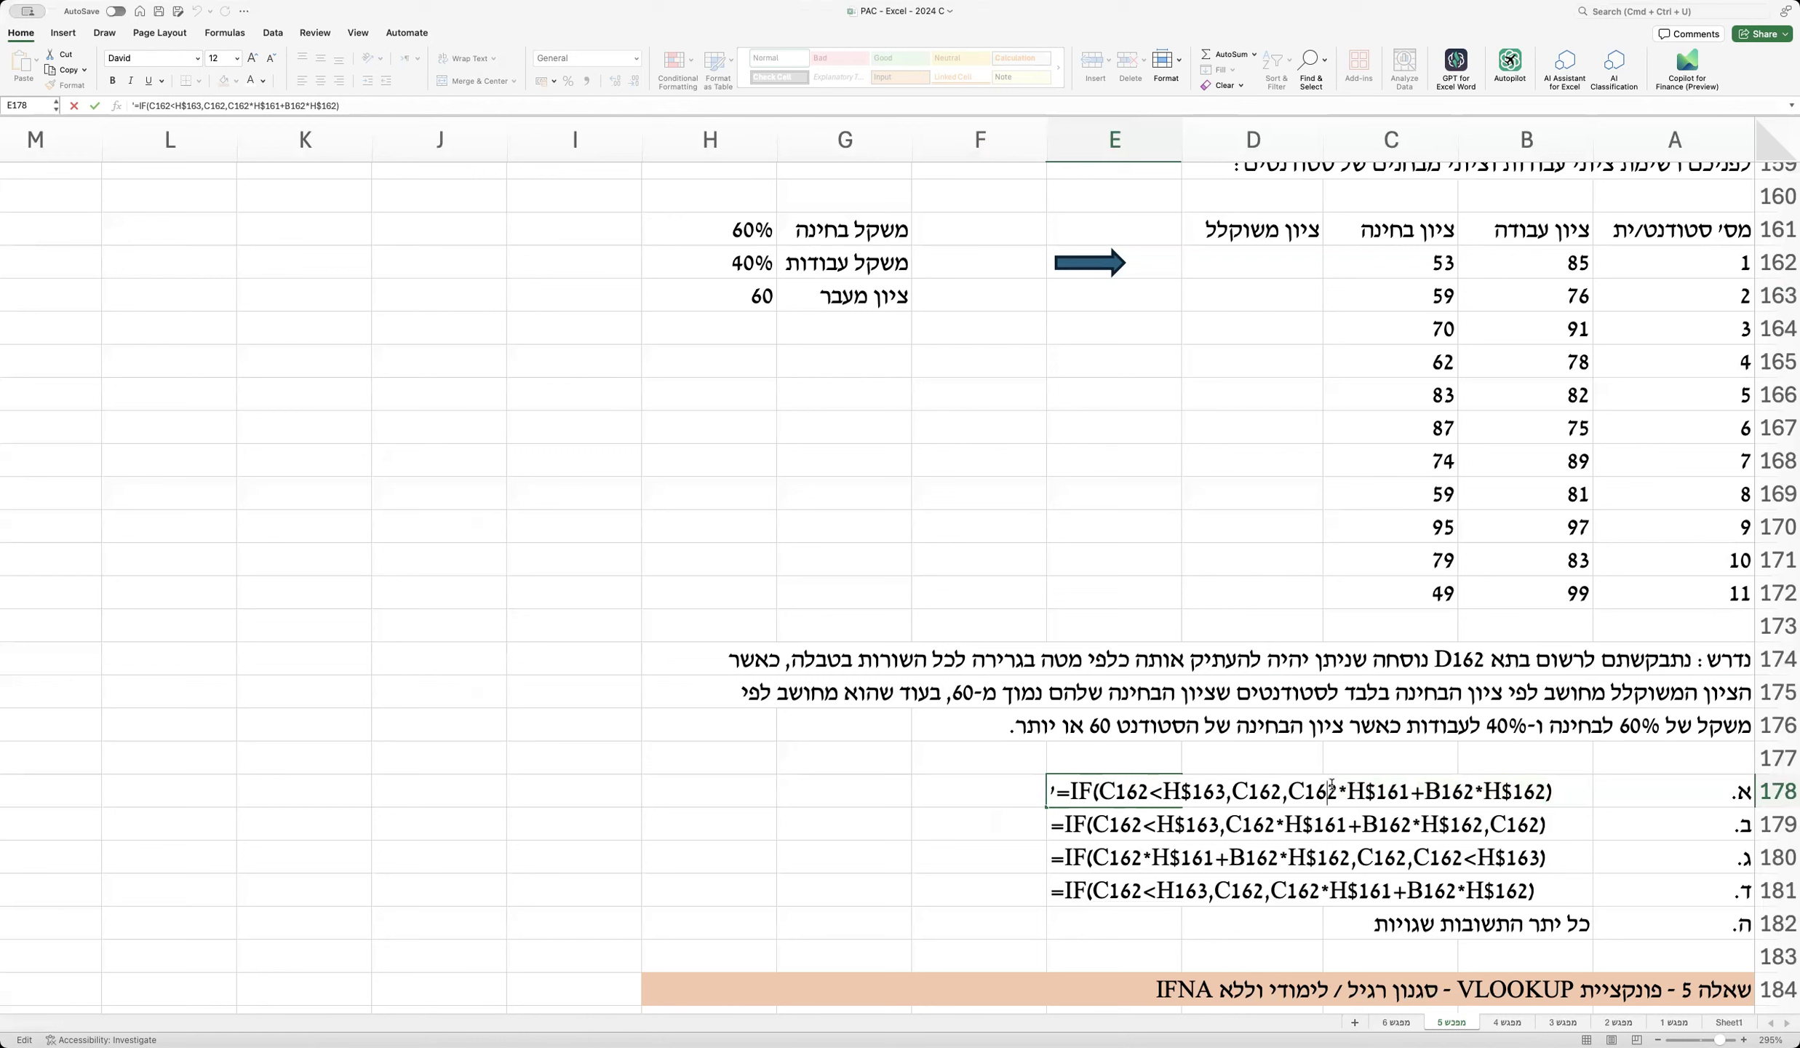
pyautogui.doubleClick(1291, 791)
pyautogui.moveTo(1346, 789); pyautogui.dragTo(1411, 790)
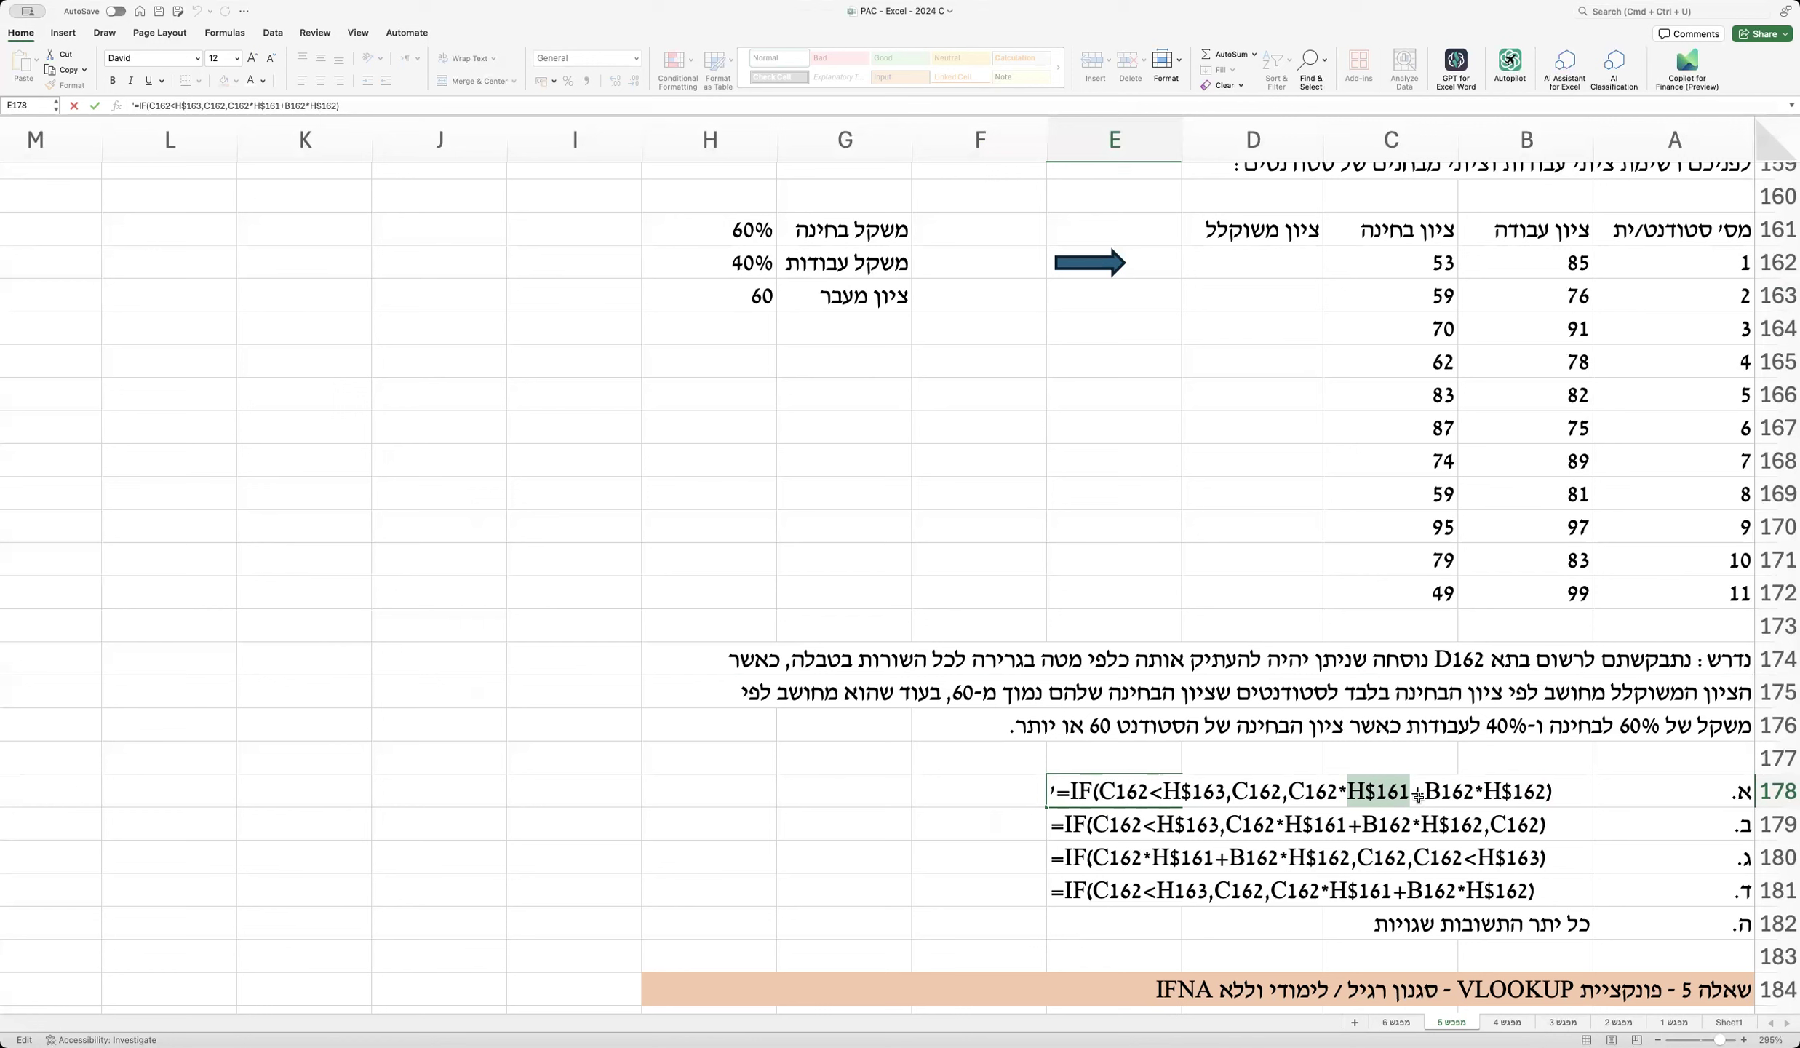
# Step: Check the assignment term B162*H$162 in option א, leave the formula as it is, and view the remaining options down to question 5
pyautogui.moveTo(1424, 795); pyautogui.dragTo(1471, 800)
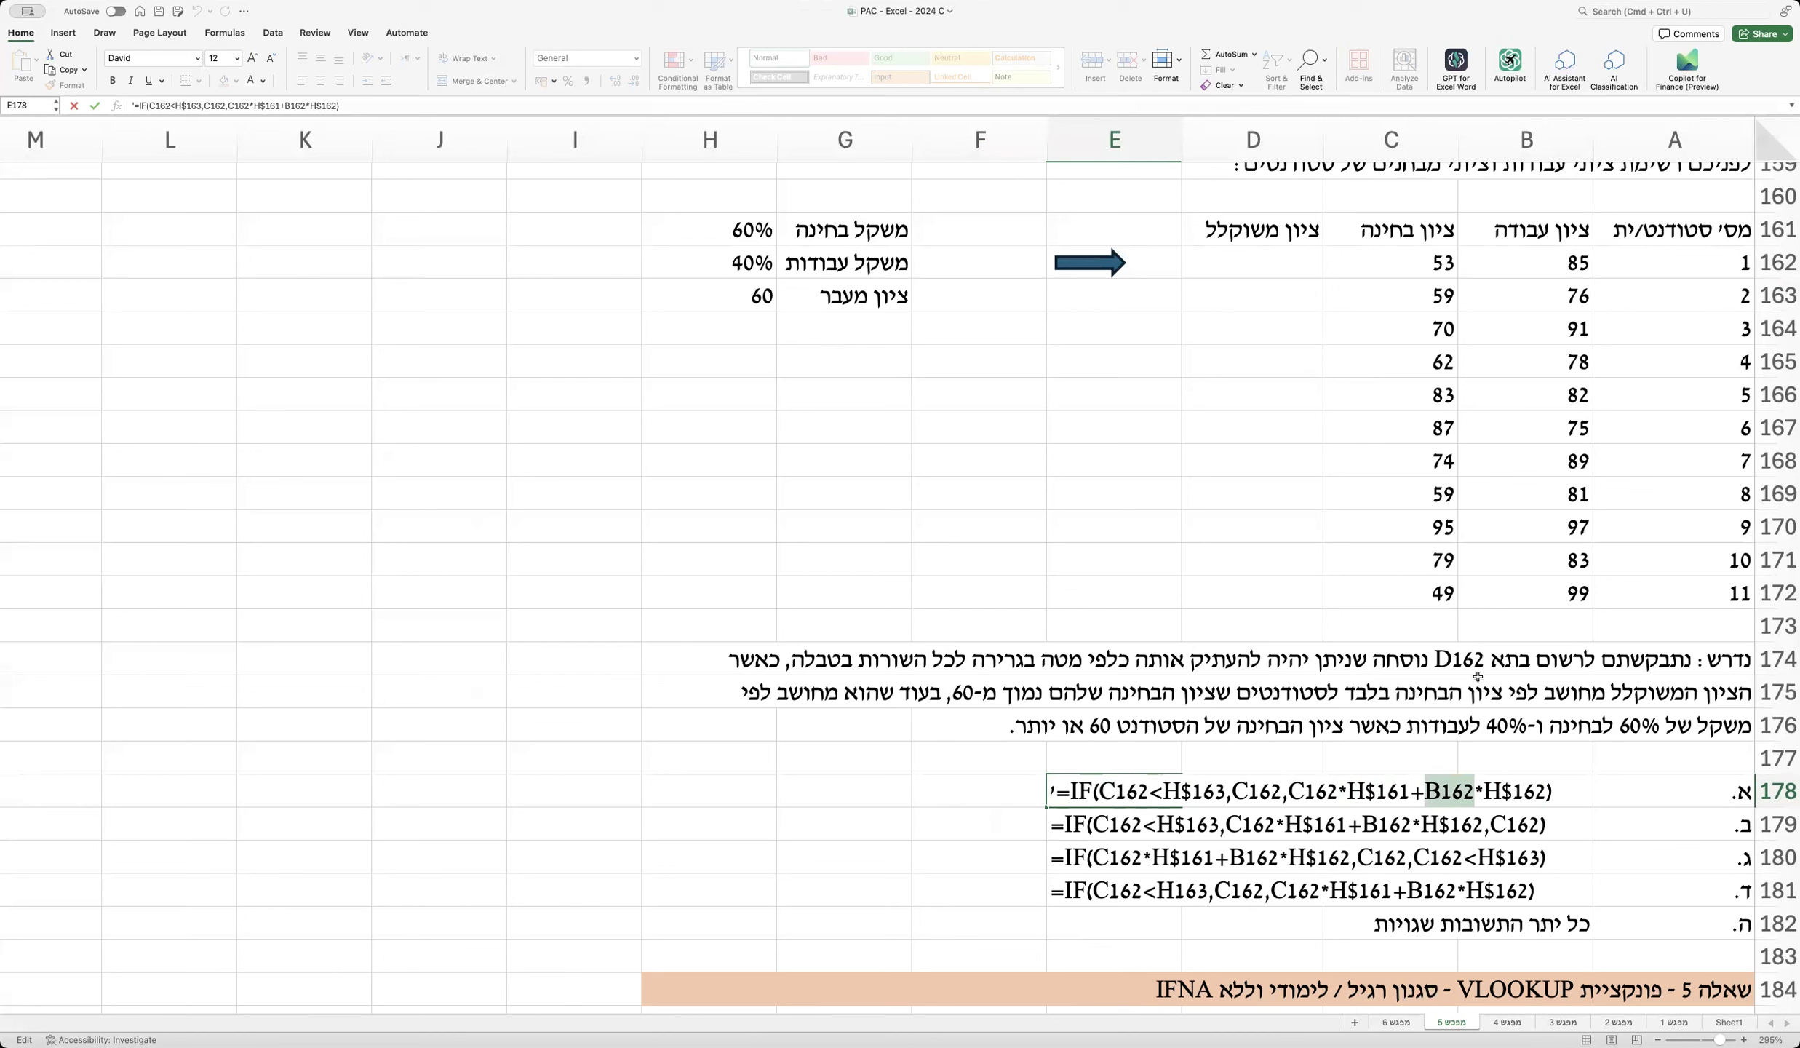
pyautogui.moveTo(1485, 790); pyautogui.dragTo(1546, 791)
pyautogui.moveTo(1424, 790); pyautogui.dragTo(1475, 791)
pyautogui.moveTo(1484, 795); pyautogui.dragTo(1548, 794)
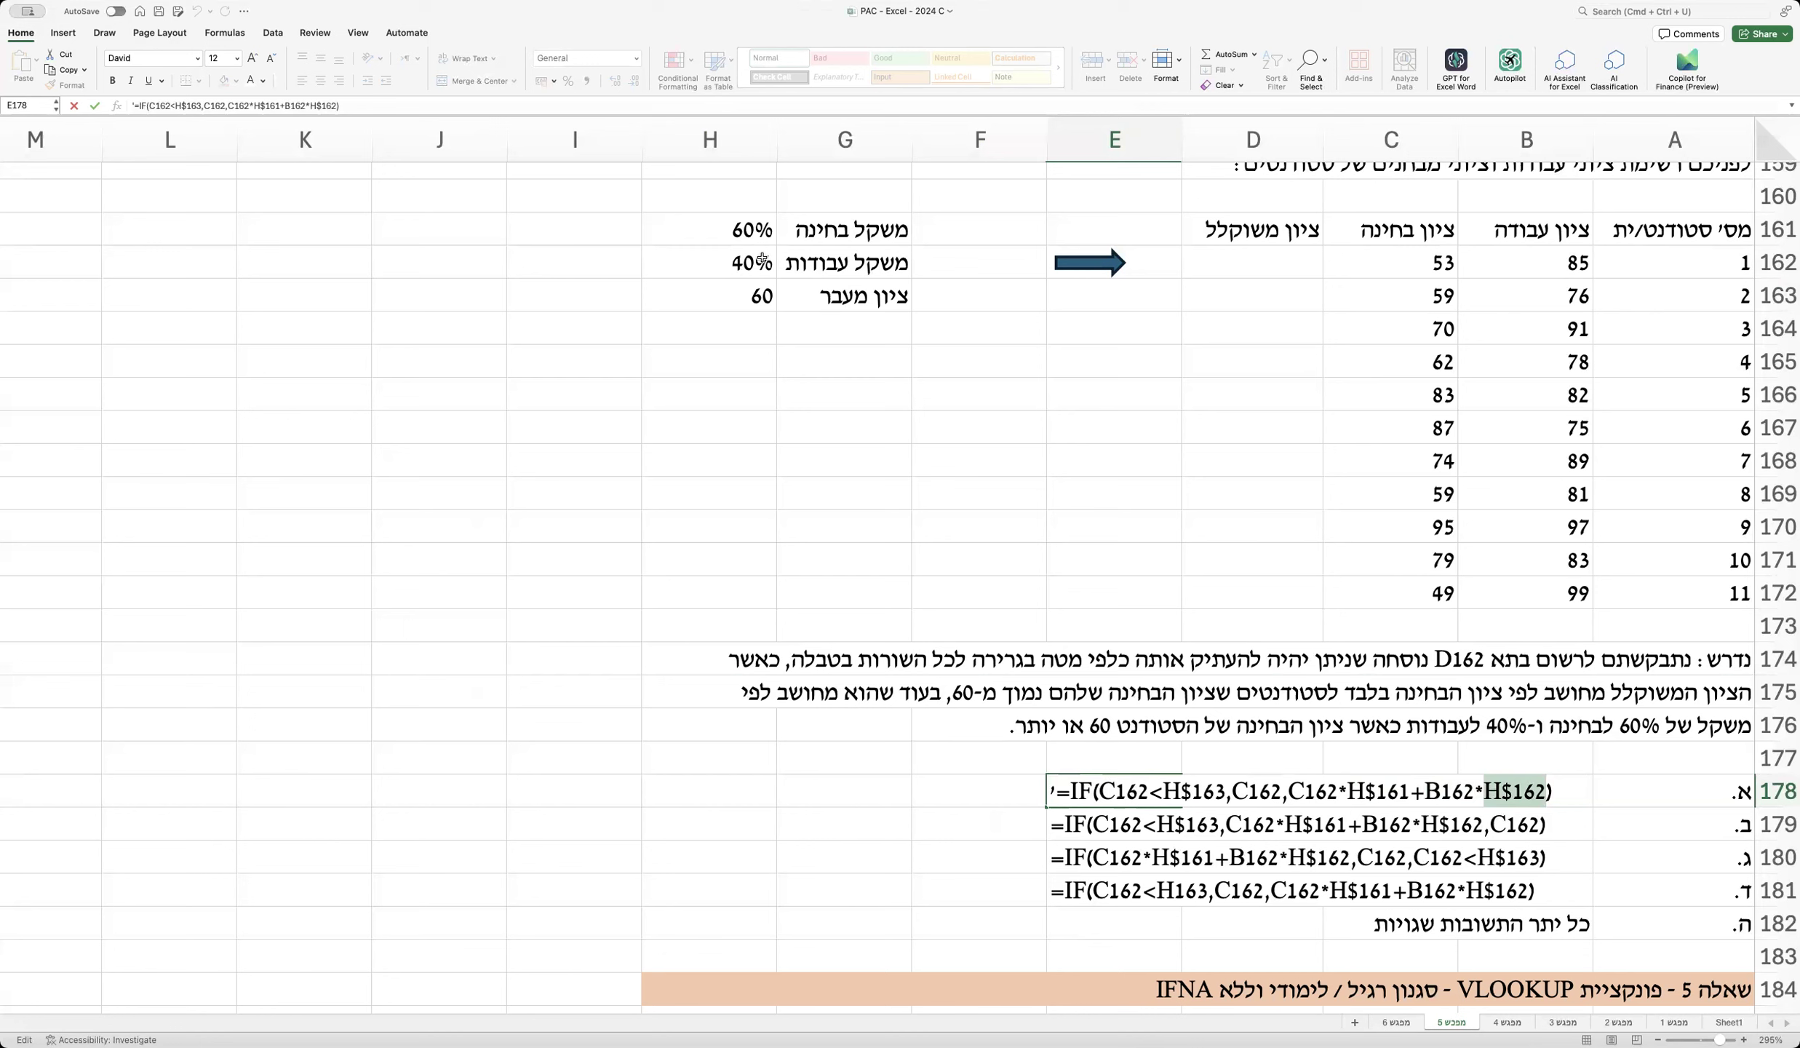
pyautogui.press('Return')
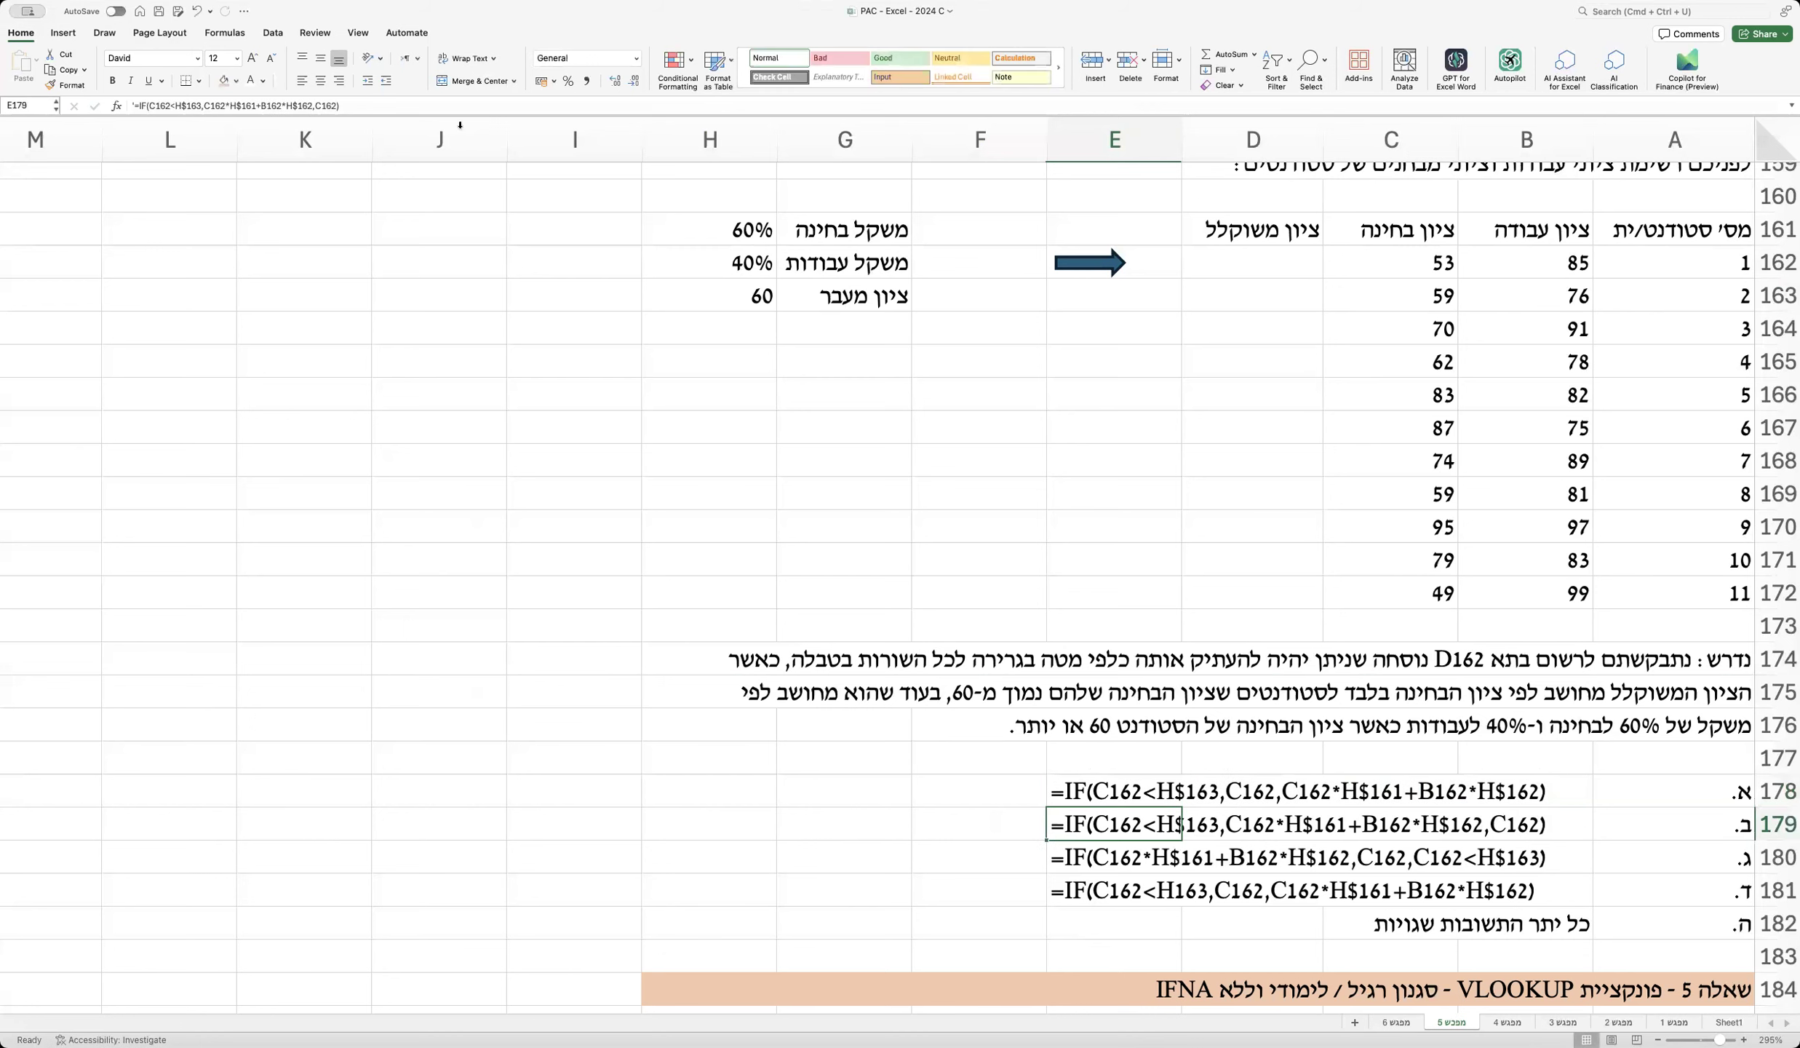
pyautogui.scroll(1, 812, 493)
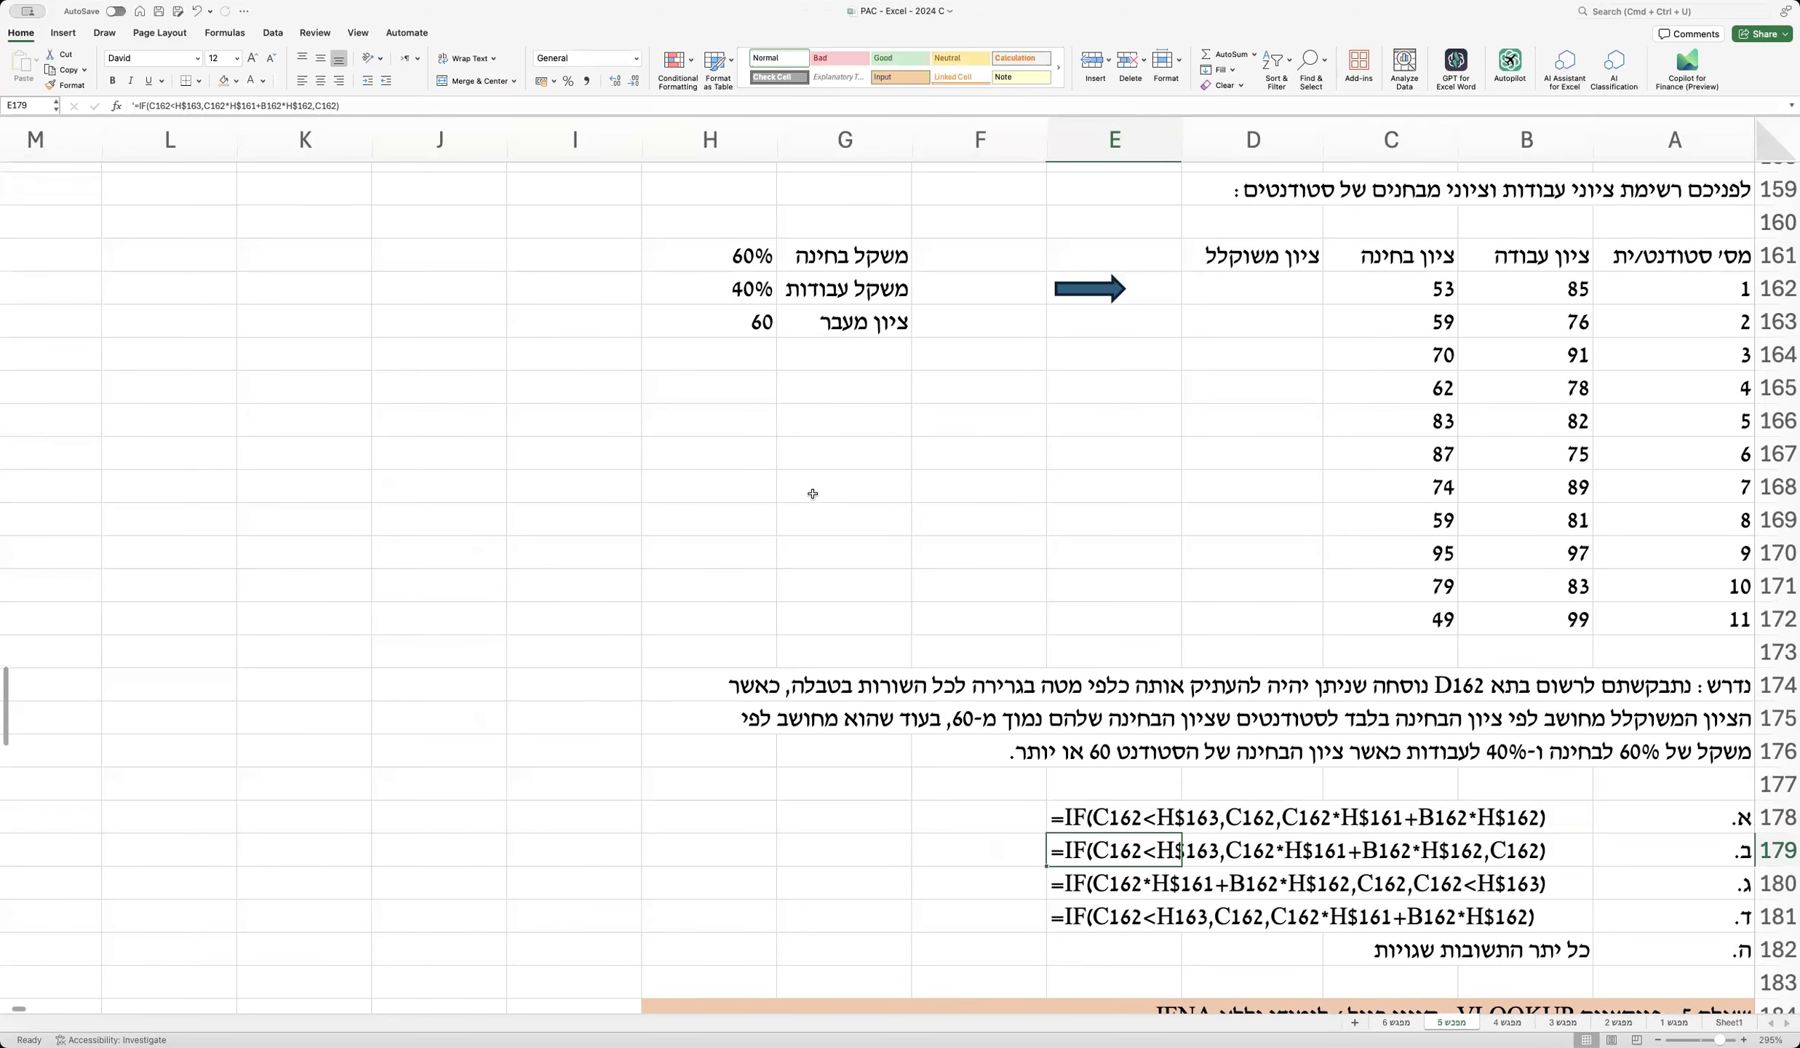
pyautogui.scroll(-5, 864, 542)
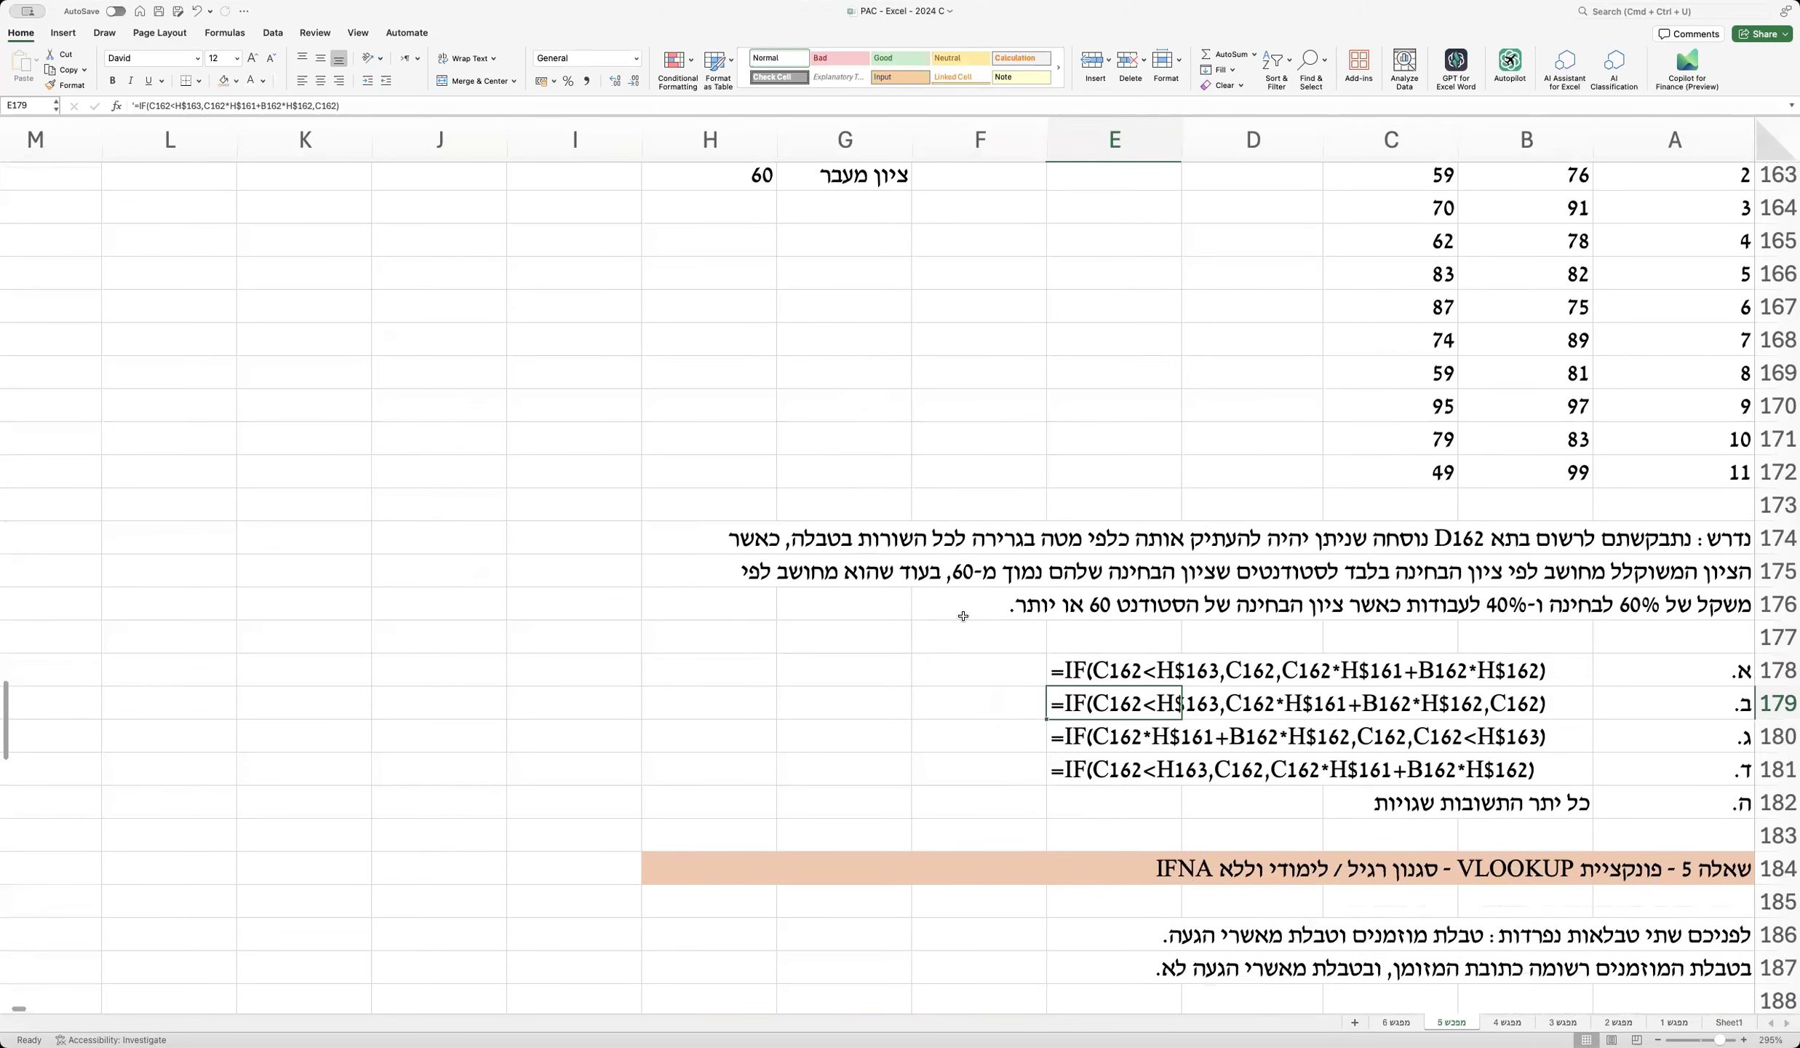
# Step: Compare option א's formula in row 178 with option ב's formula in row 179
pyautogui.click(1127, 670)
pyautogui.moveTo(1135, 670); pyautogui.dragTo(1481, 680)
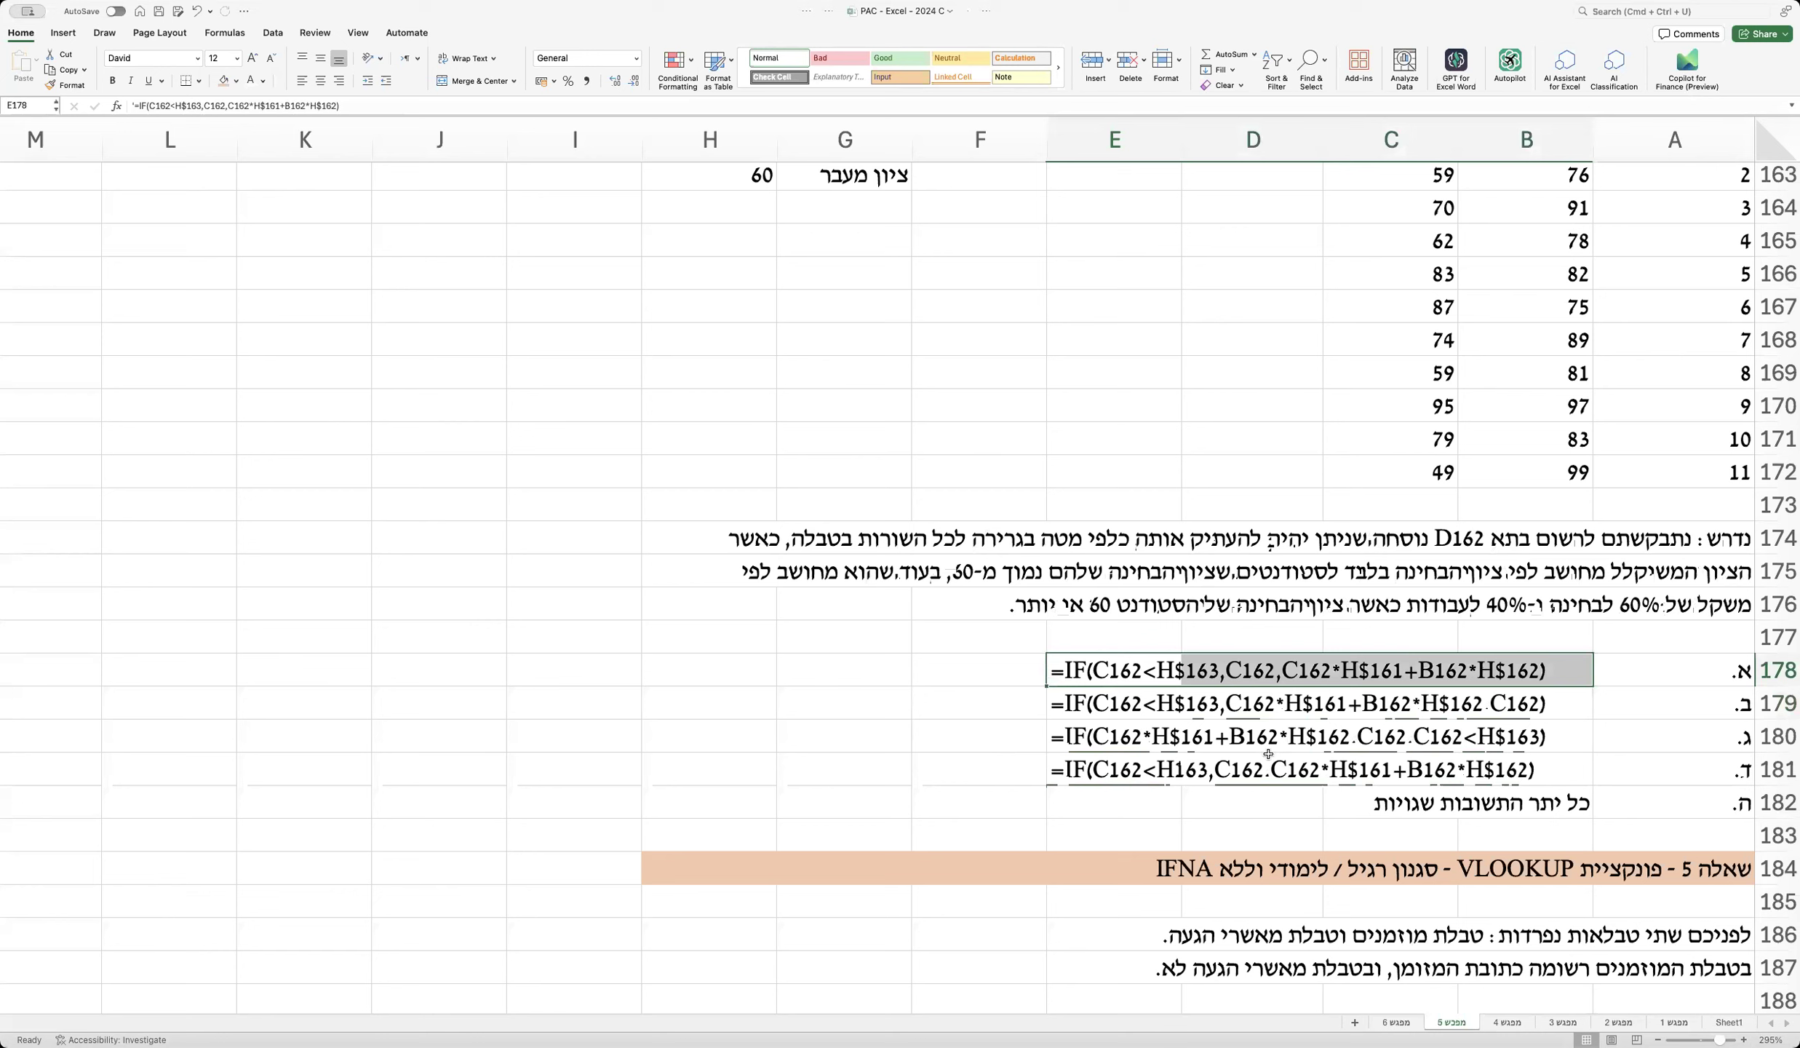
pyautogui.click(1484, 705)
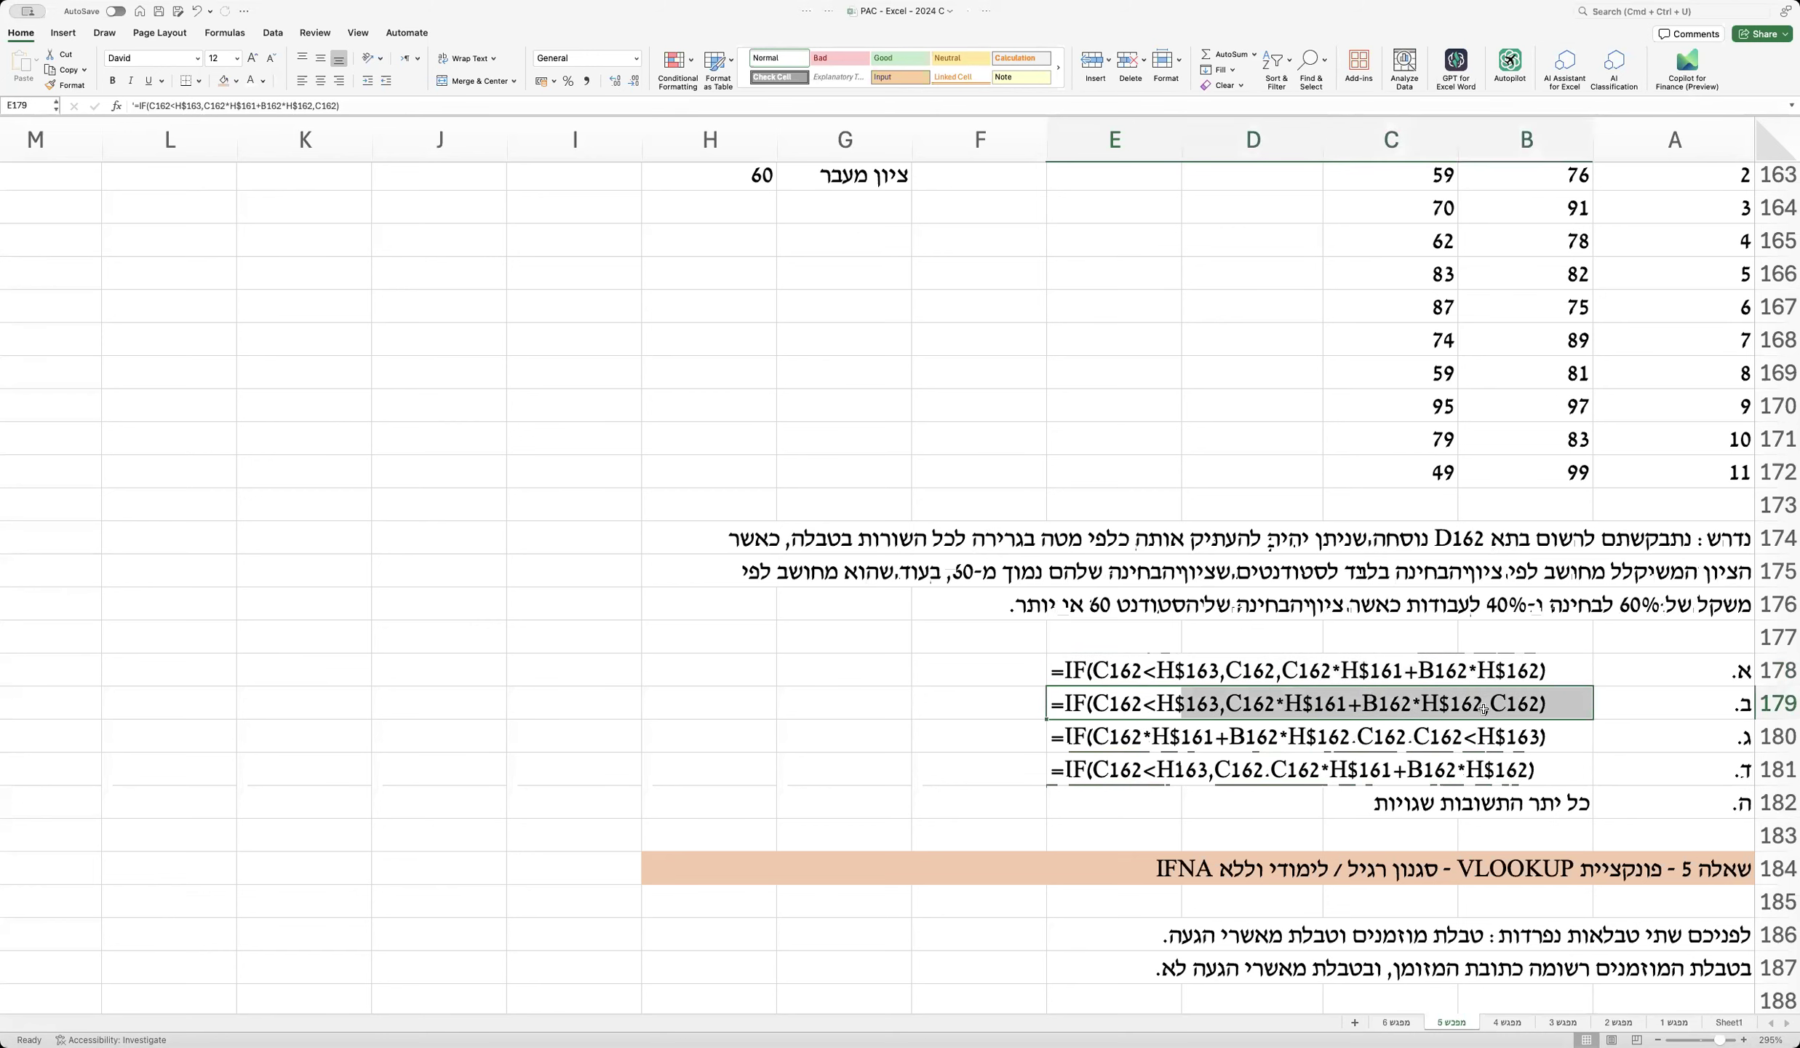
pyautogui.click(1294, 706)
pyautogui.click(1071, 703)
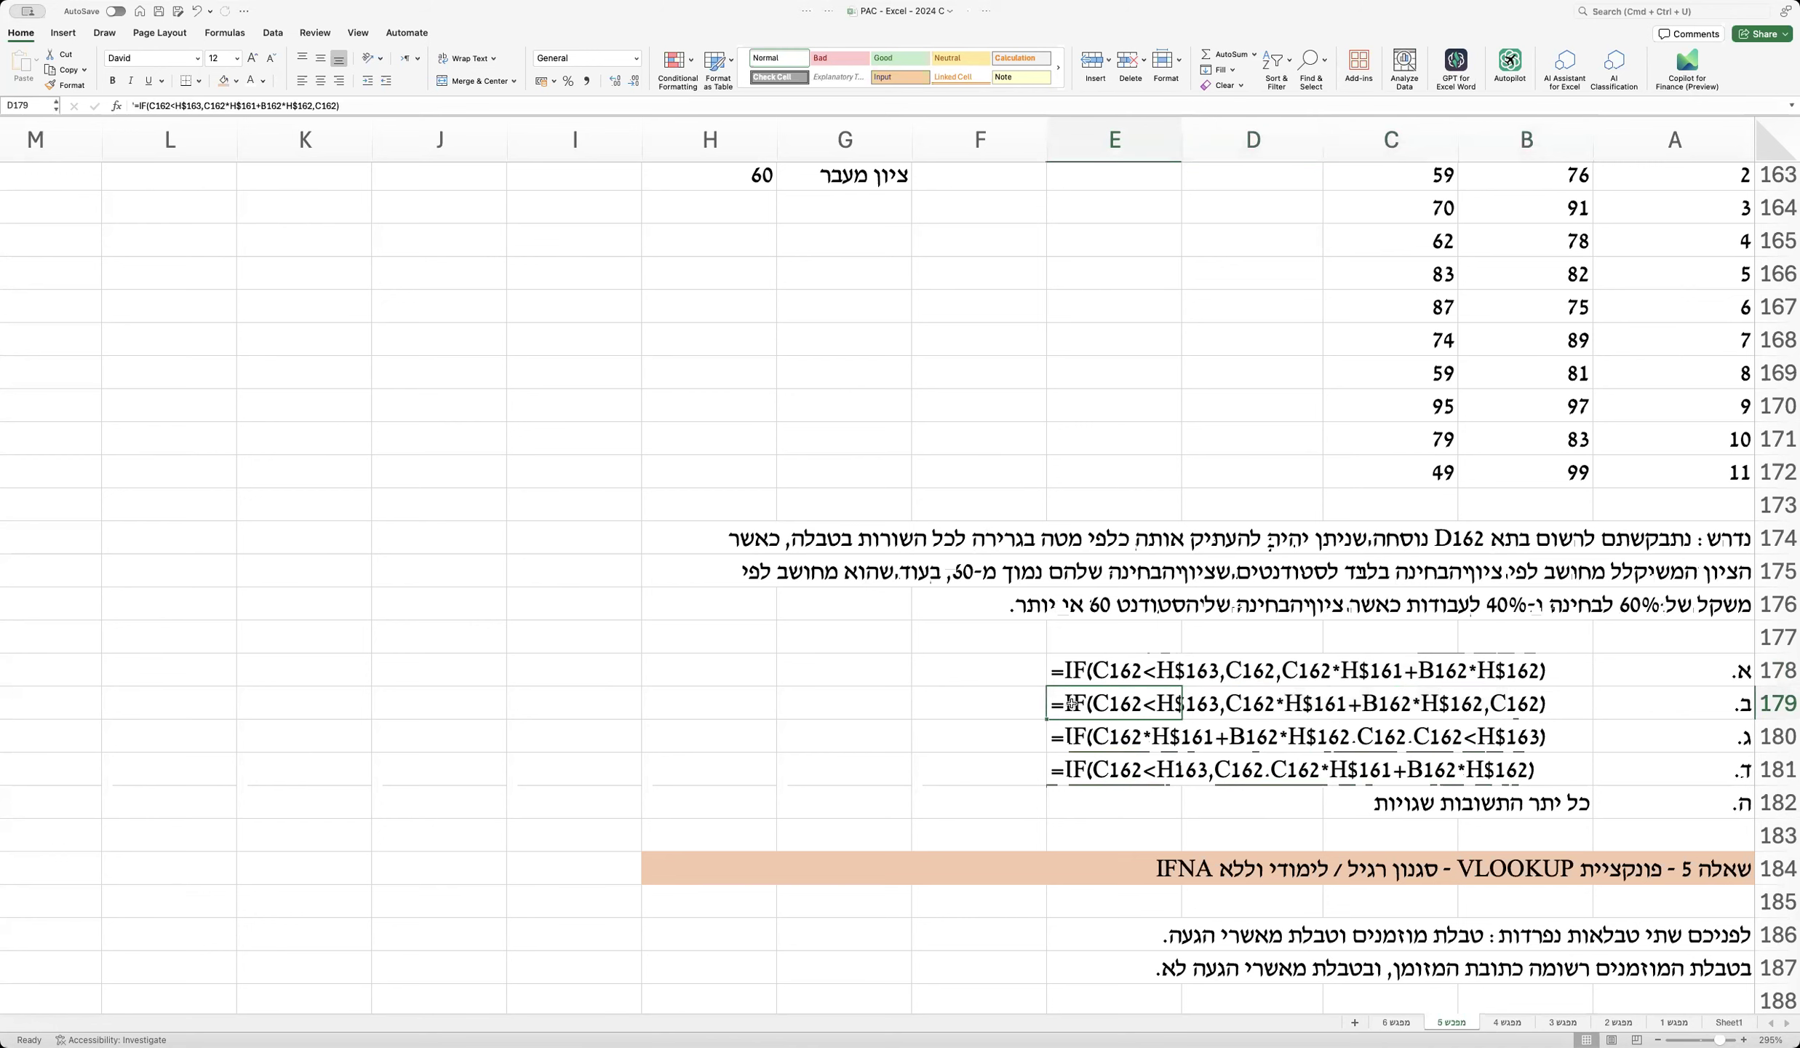
# Step: Examine the order of option ב's true and false results, leave its formula as it is, and look at option ד
pyautogui.doubleClick(1071, 702)
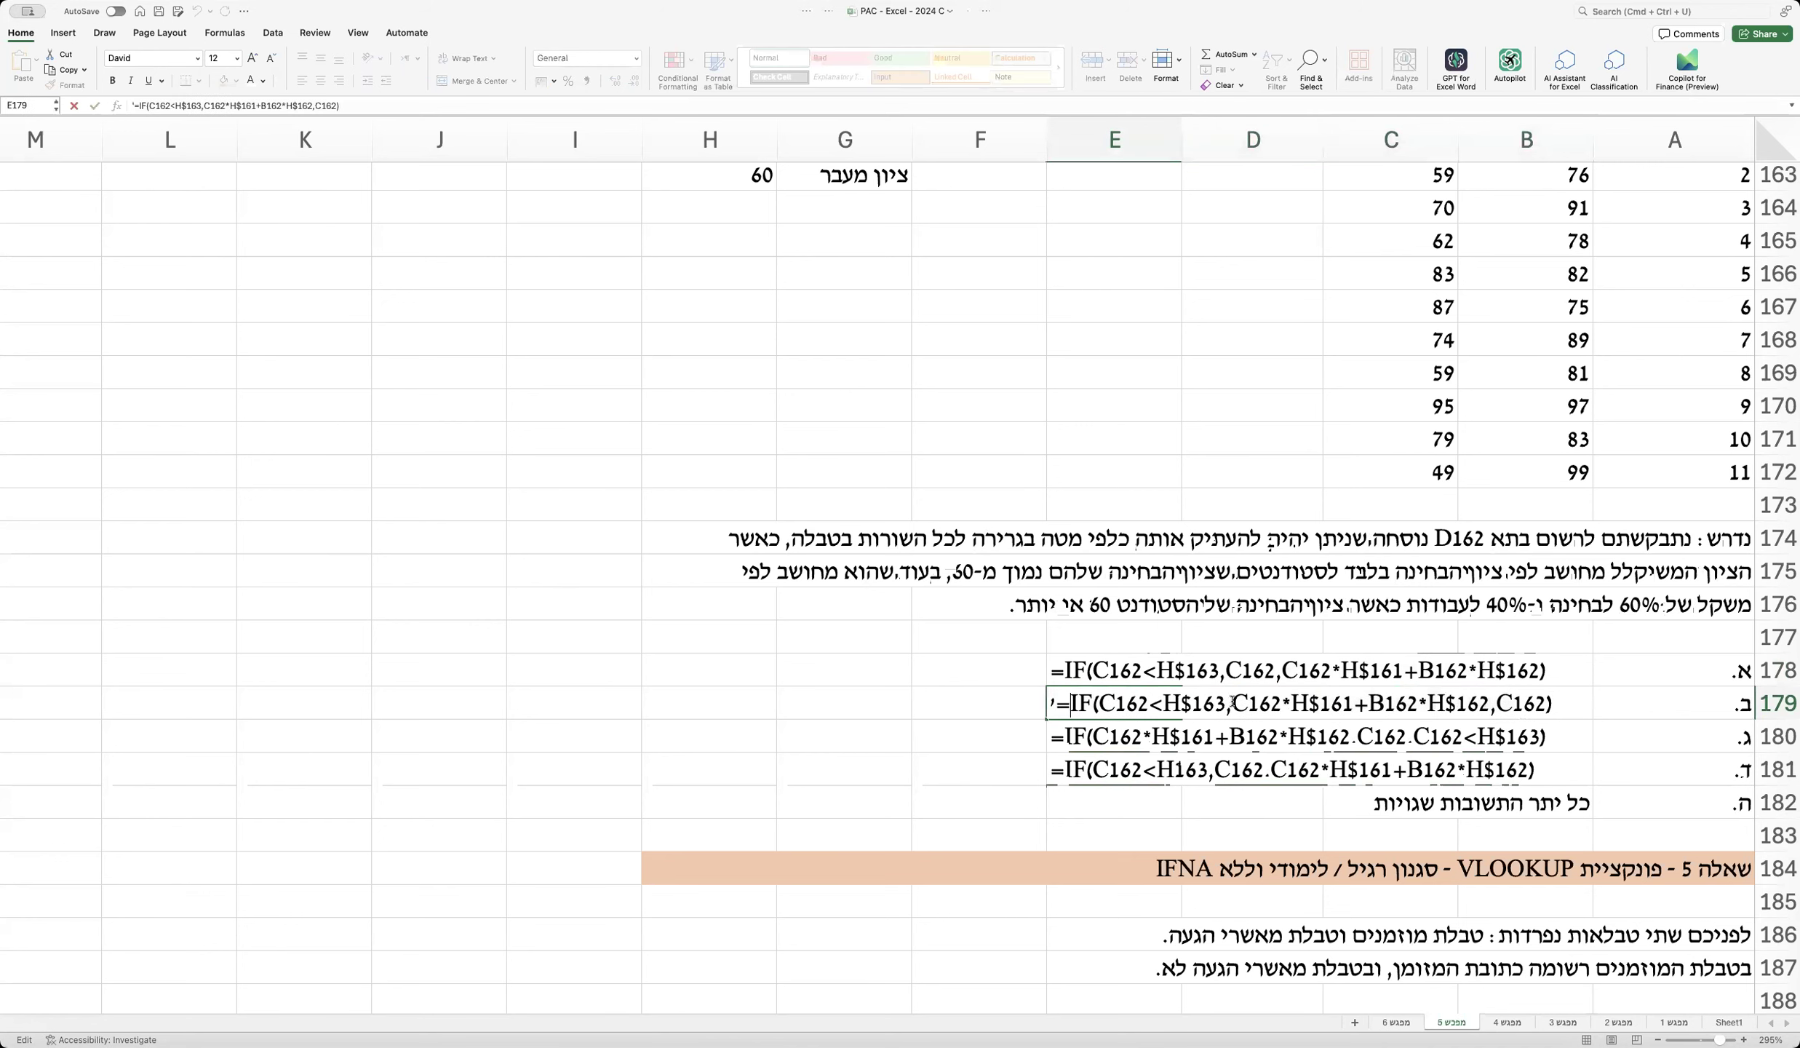
pyautogui.doubleClick(1507, 702)
pyautogui.click(1544, 704)
pyautogui.press('Return')
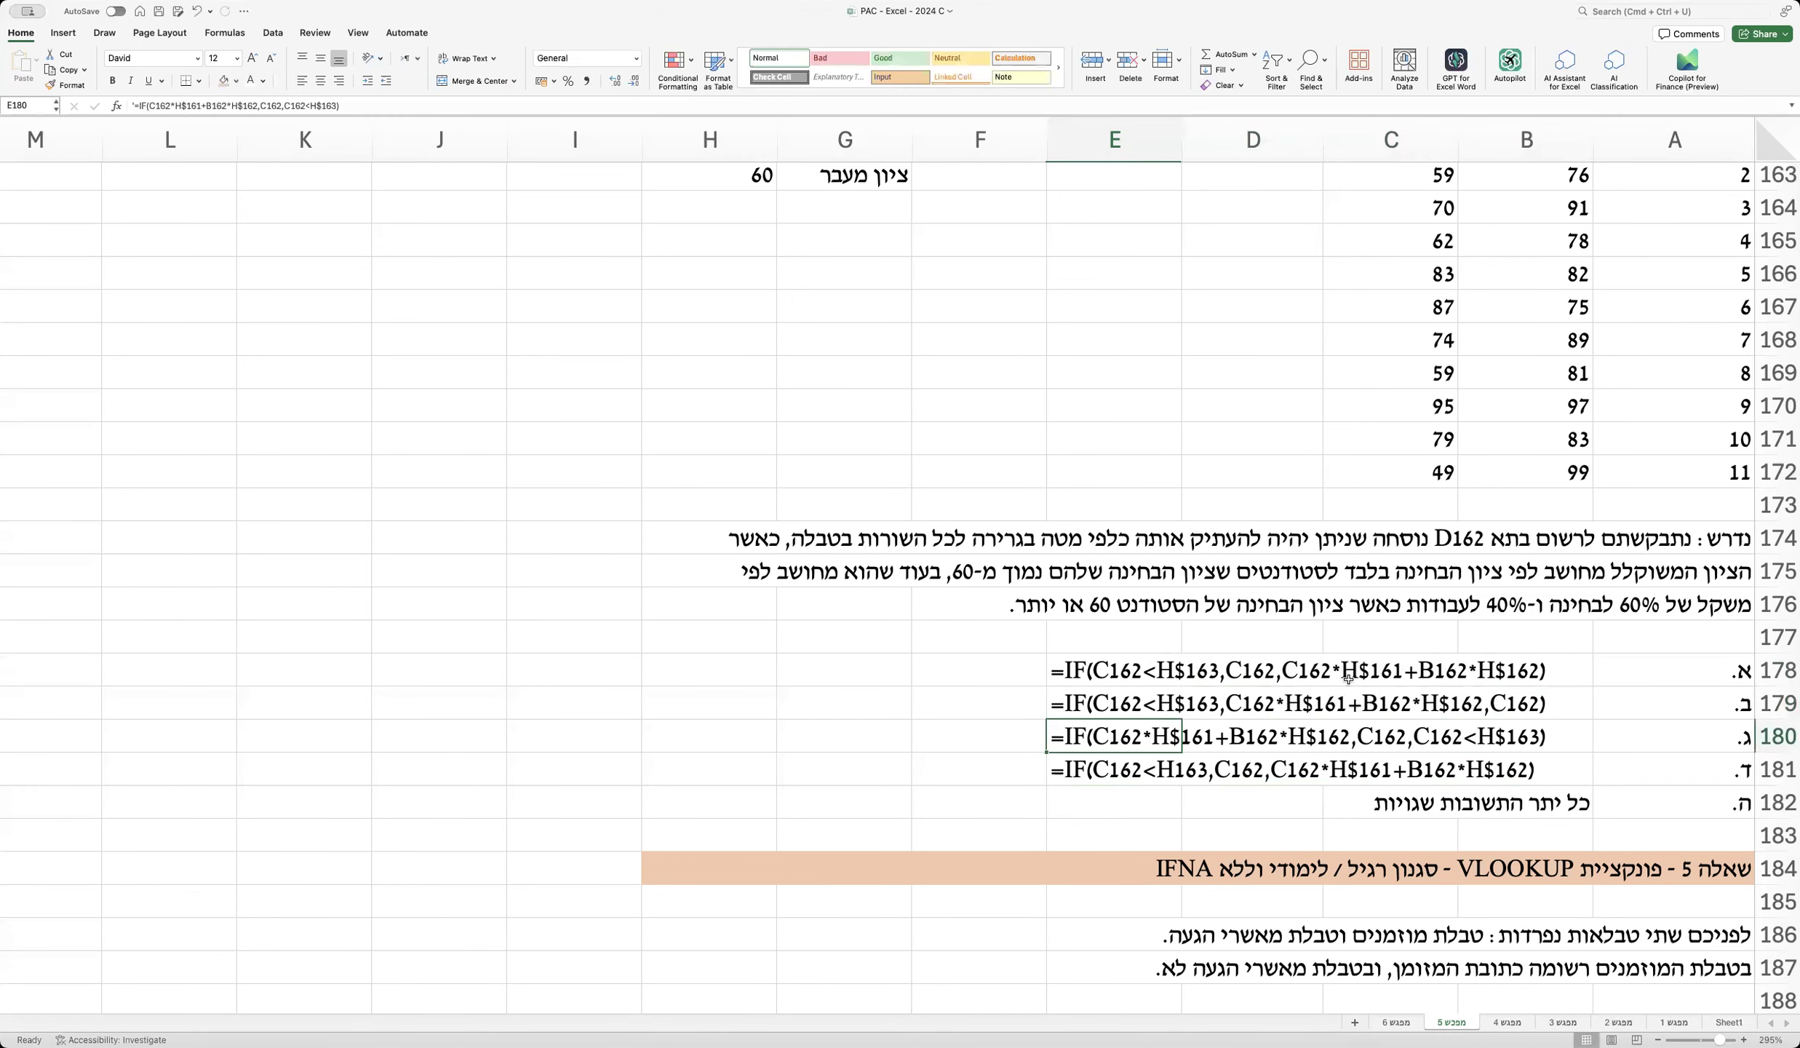
pyautogui.doubleClick(1163, 703)
pyautogui.doubleClick(1500, 702)
pyautogui.press('Return')
pyautogui.click(1163, 778)
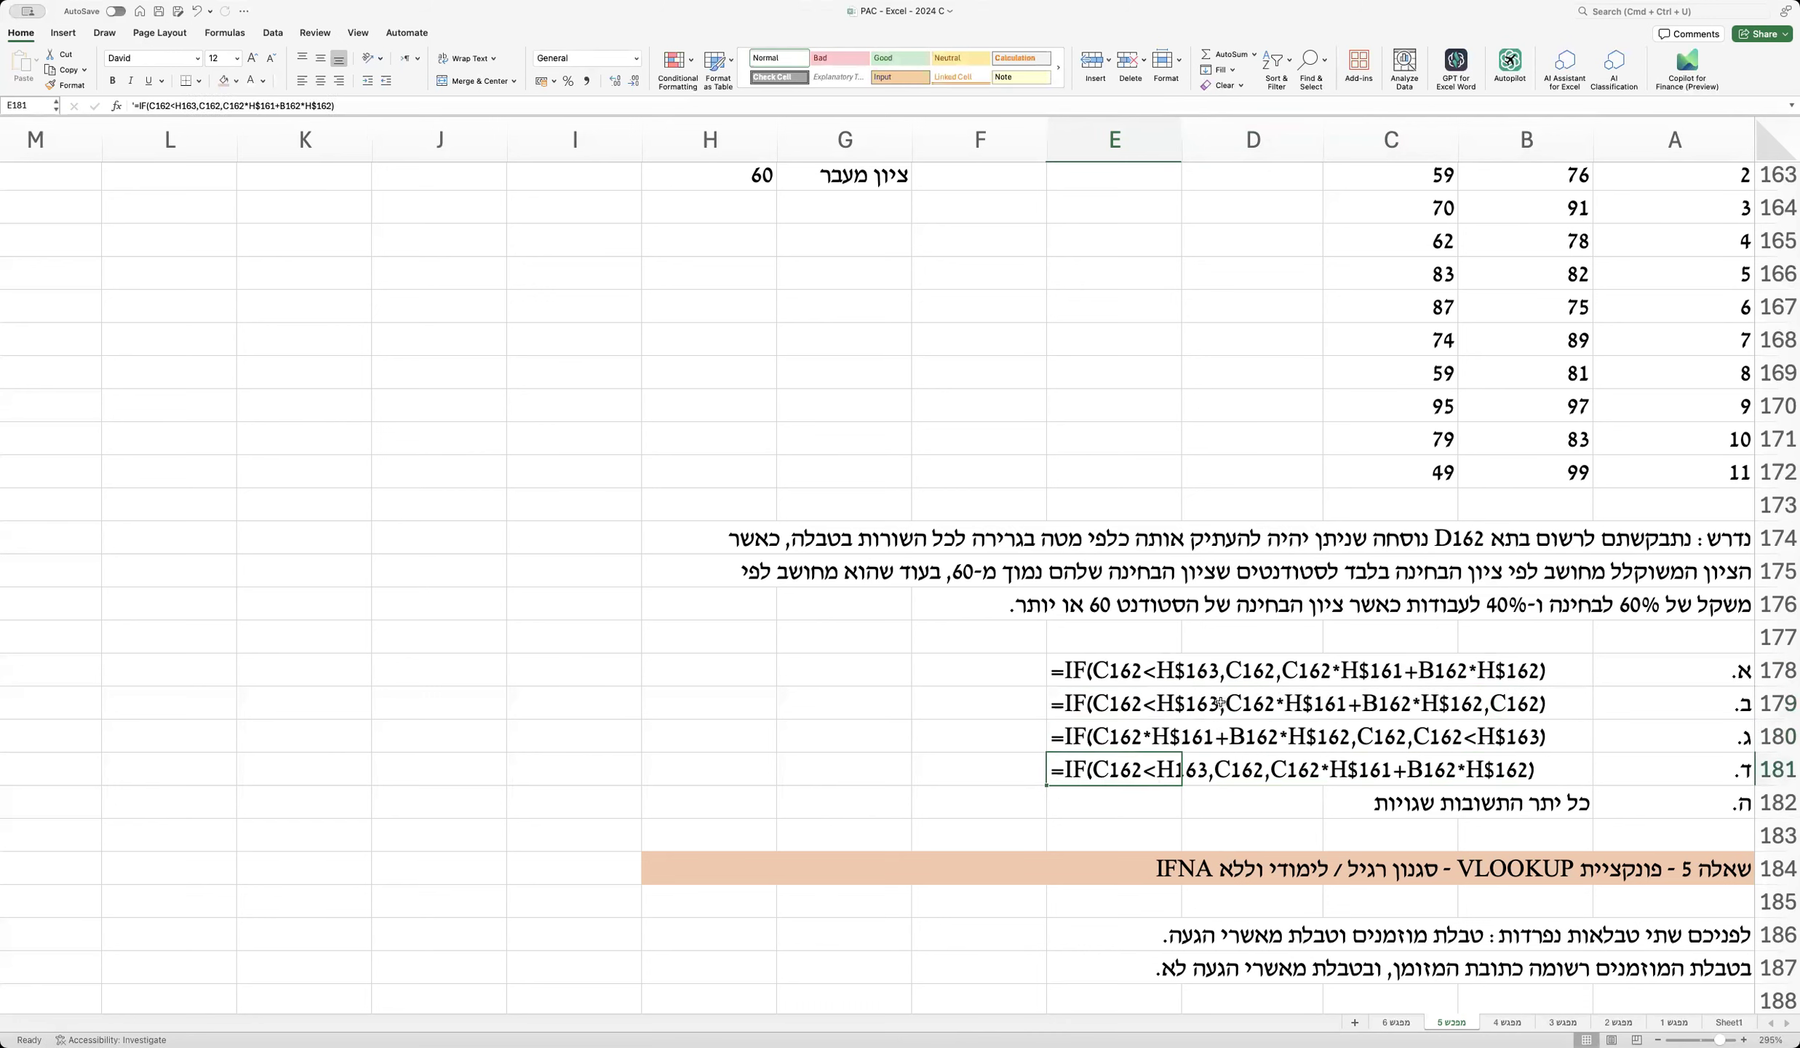
# Step: Enter the note "התשובה א - קודם תנאי, ואז מה עושים אם מתקיים, ואז מה עושים אם לא מתקיים" in G178
pyautogui.scroll(1, 1223, 703)
pyautogui.scroll(-4, 1222, 703)
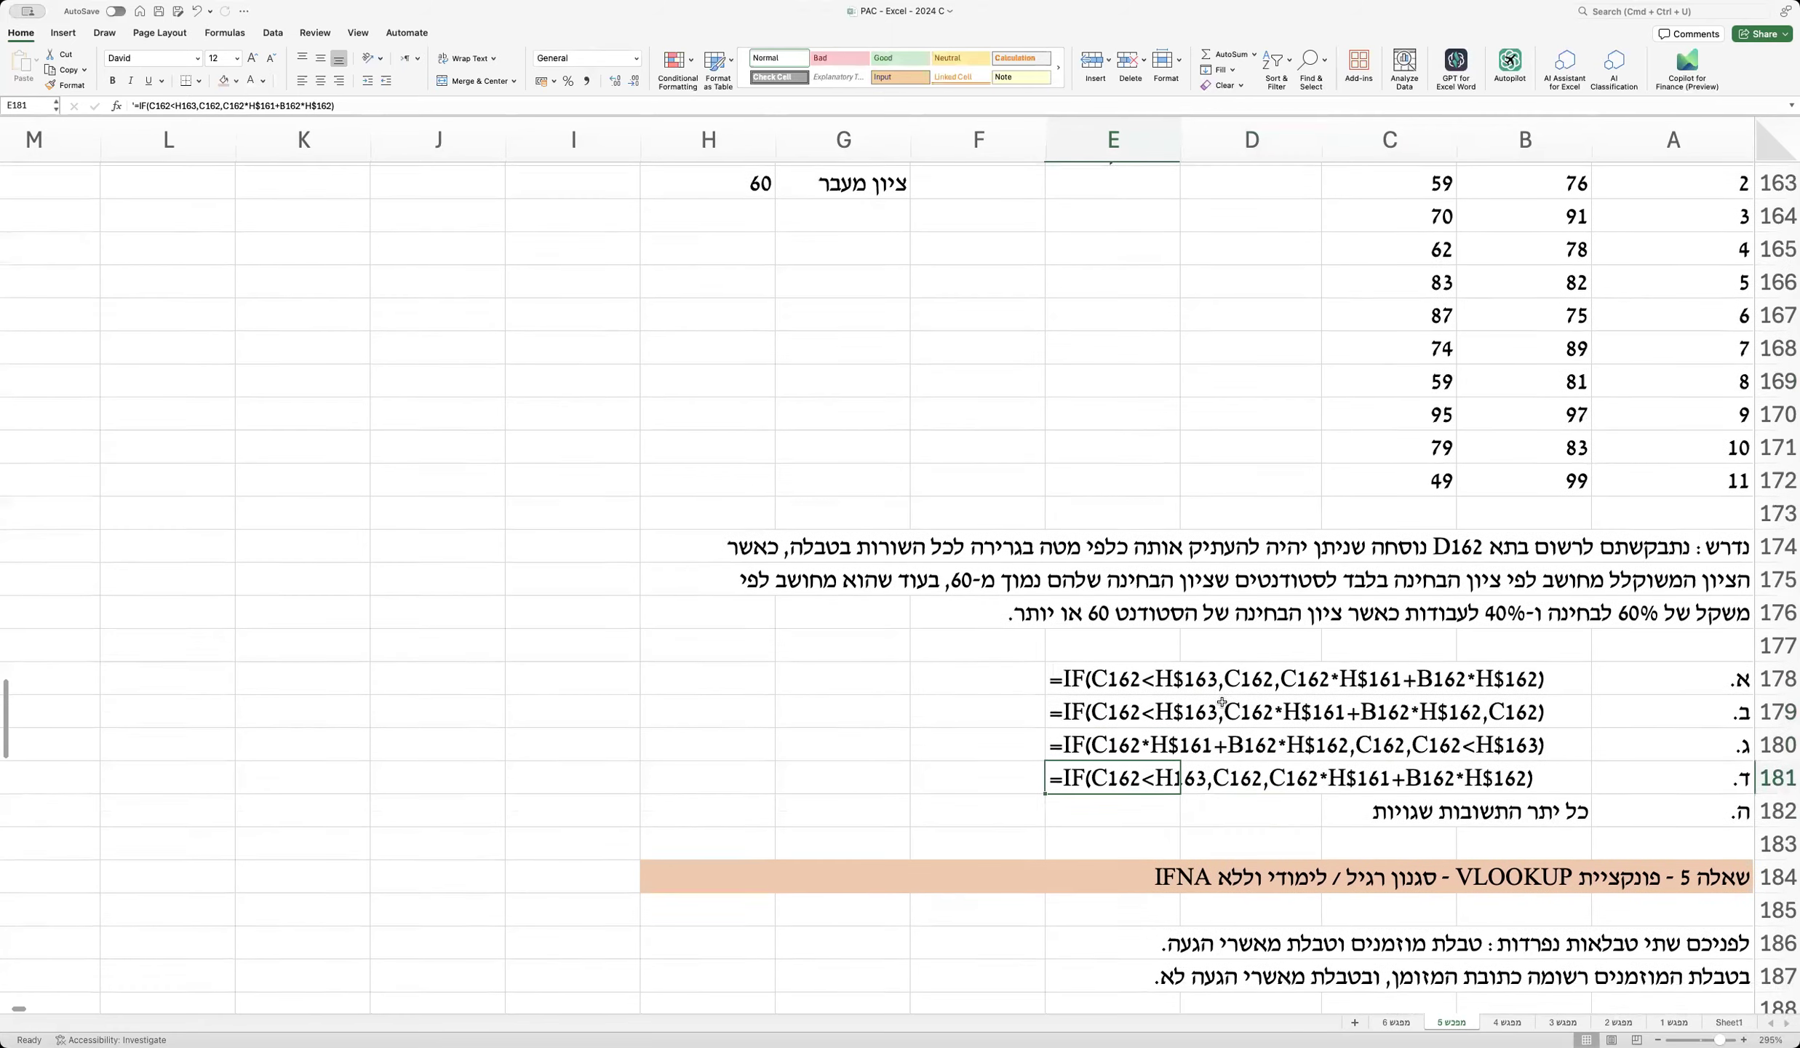
pyautogui.scroll(-1, 1222, 702)
pyautogui.click(880, 553)
pyautogui.write('התשובה א')
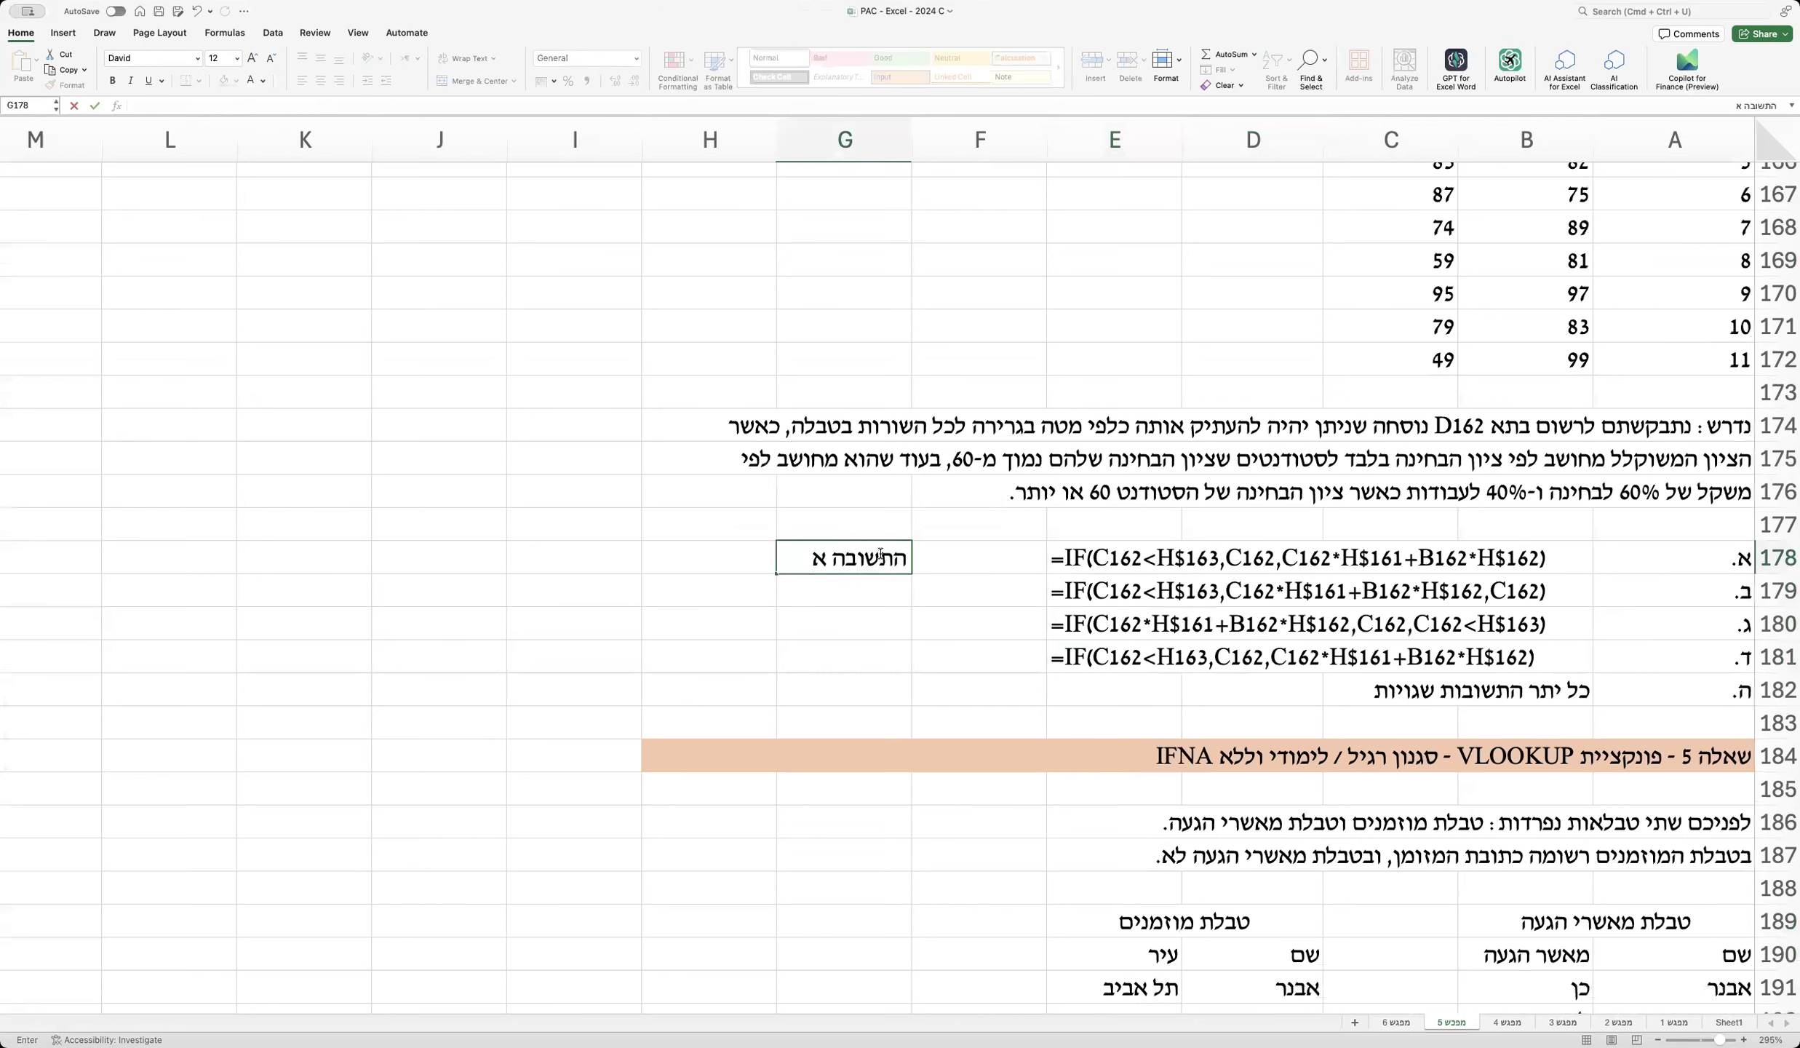
pyautogui.write(' - קודם תנאי, ואז מה עושים א')
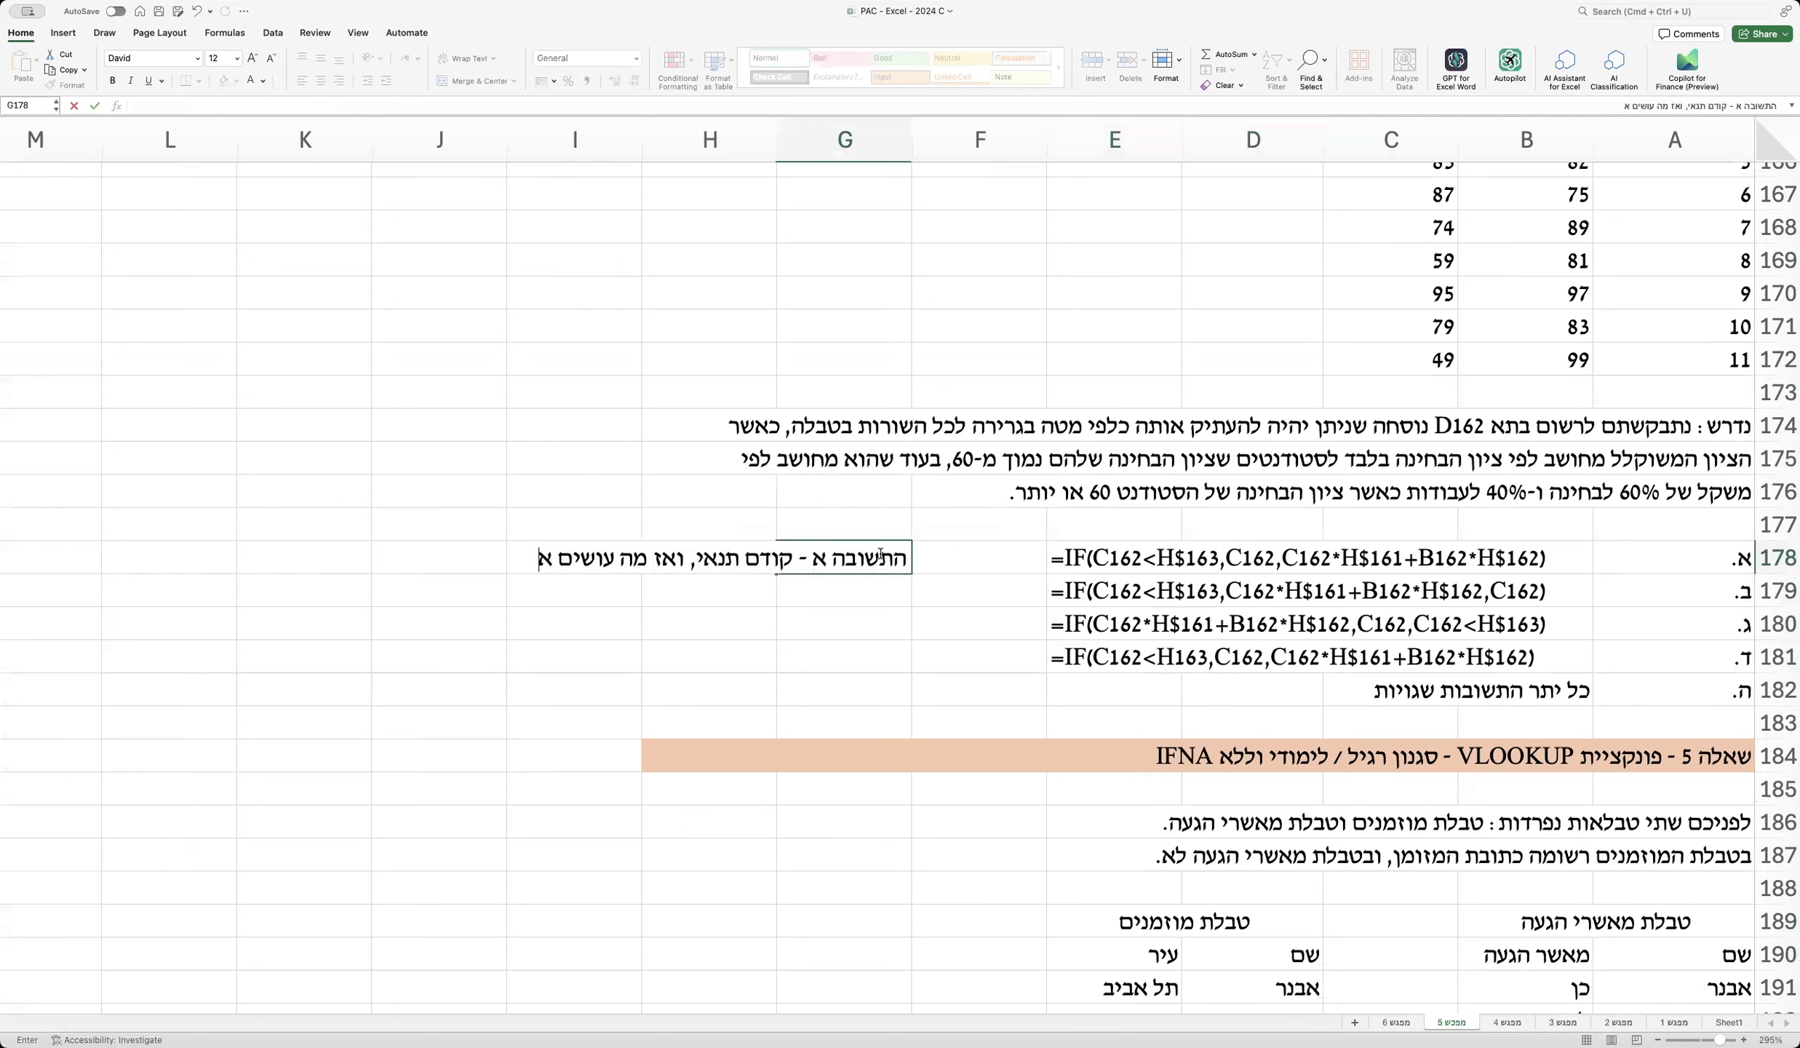
pyautogui.write('ם מתקיים, ואז מה עושים אם לא')
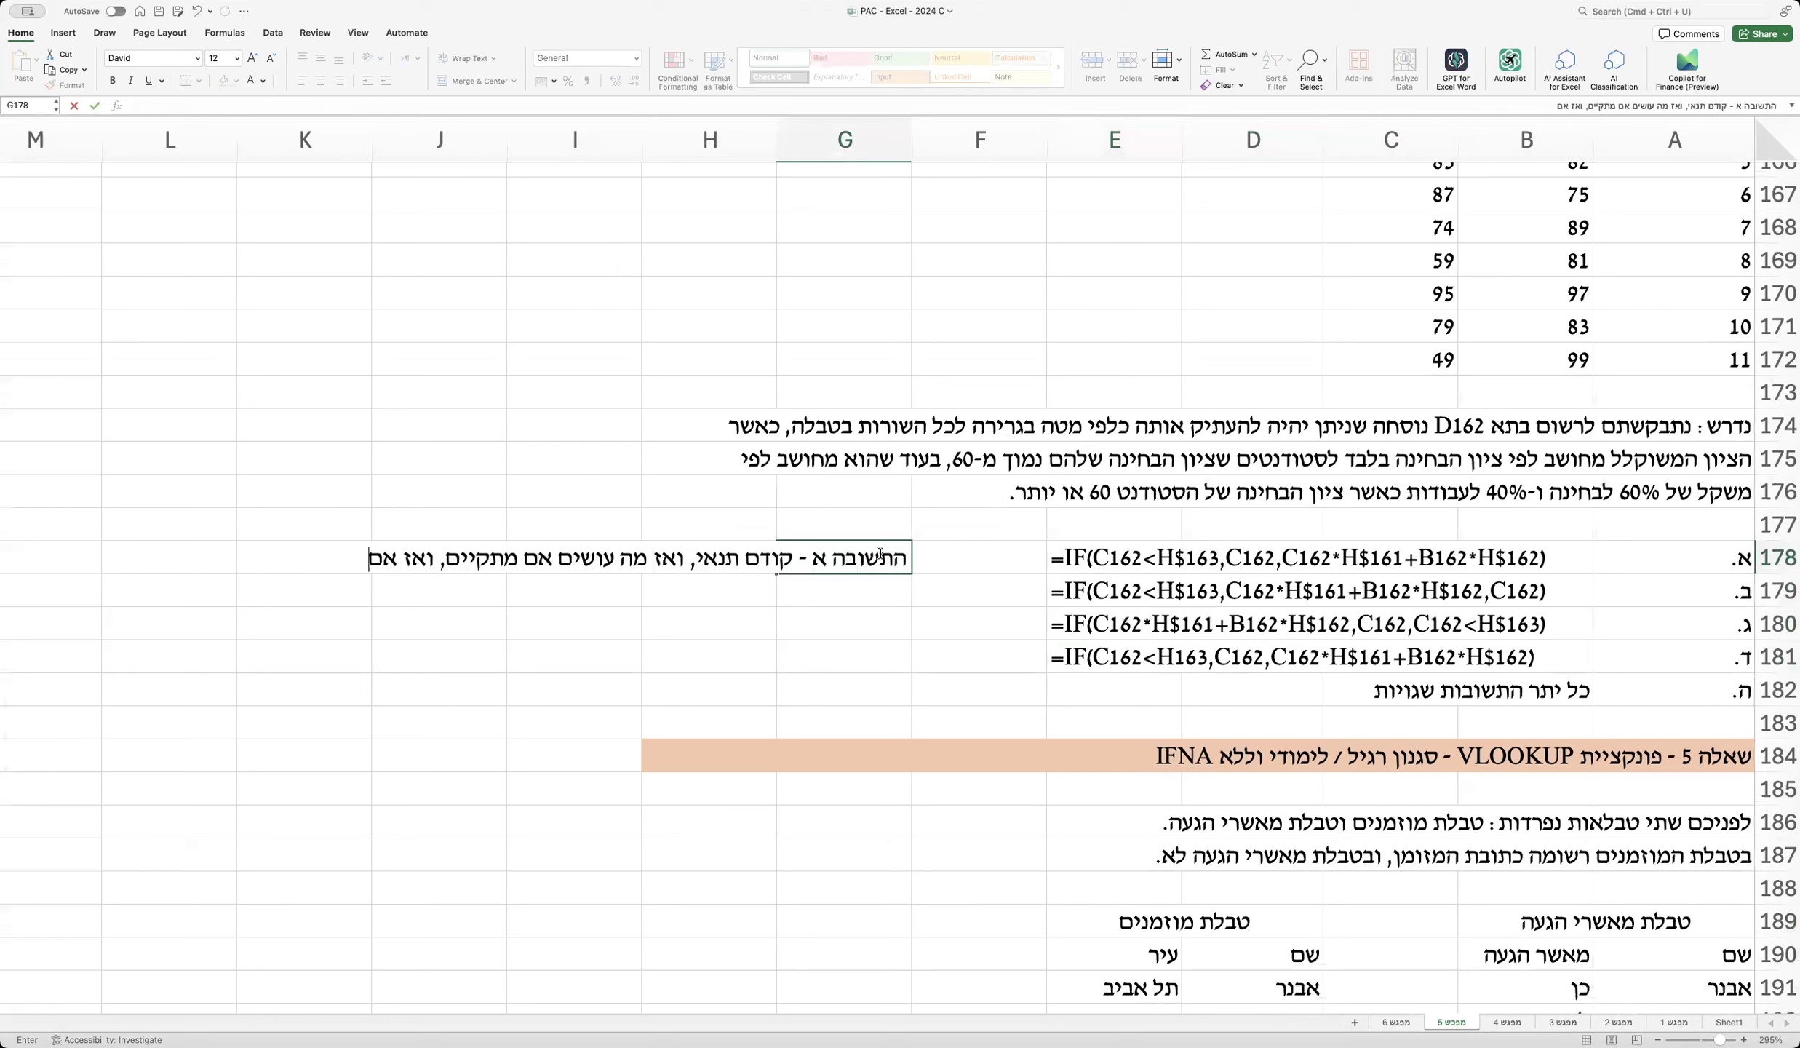
pyautogui.write(' מתקיים')
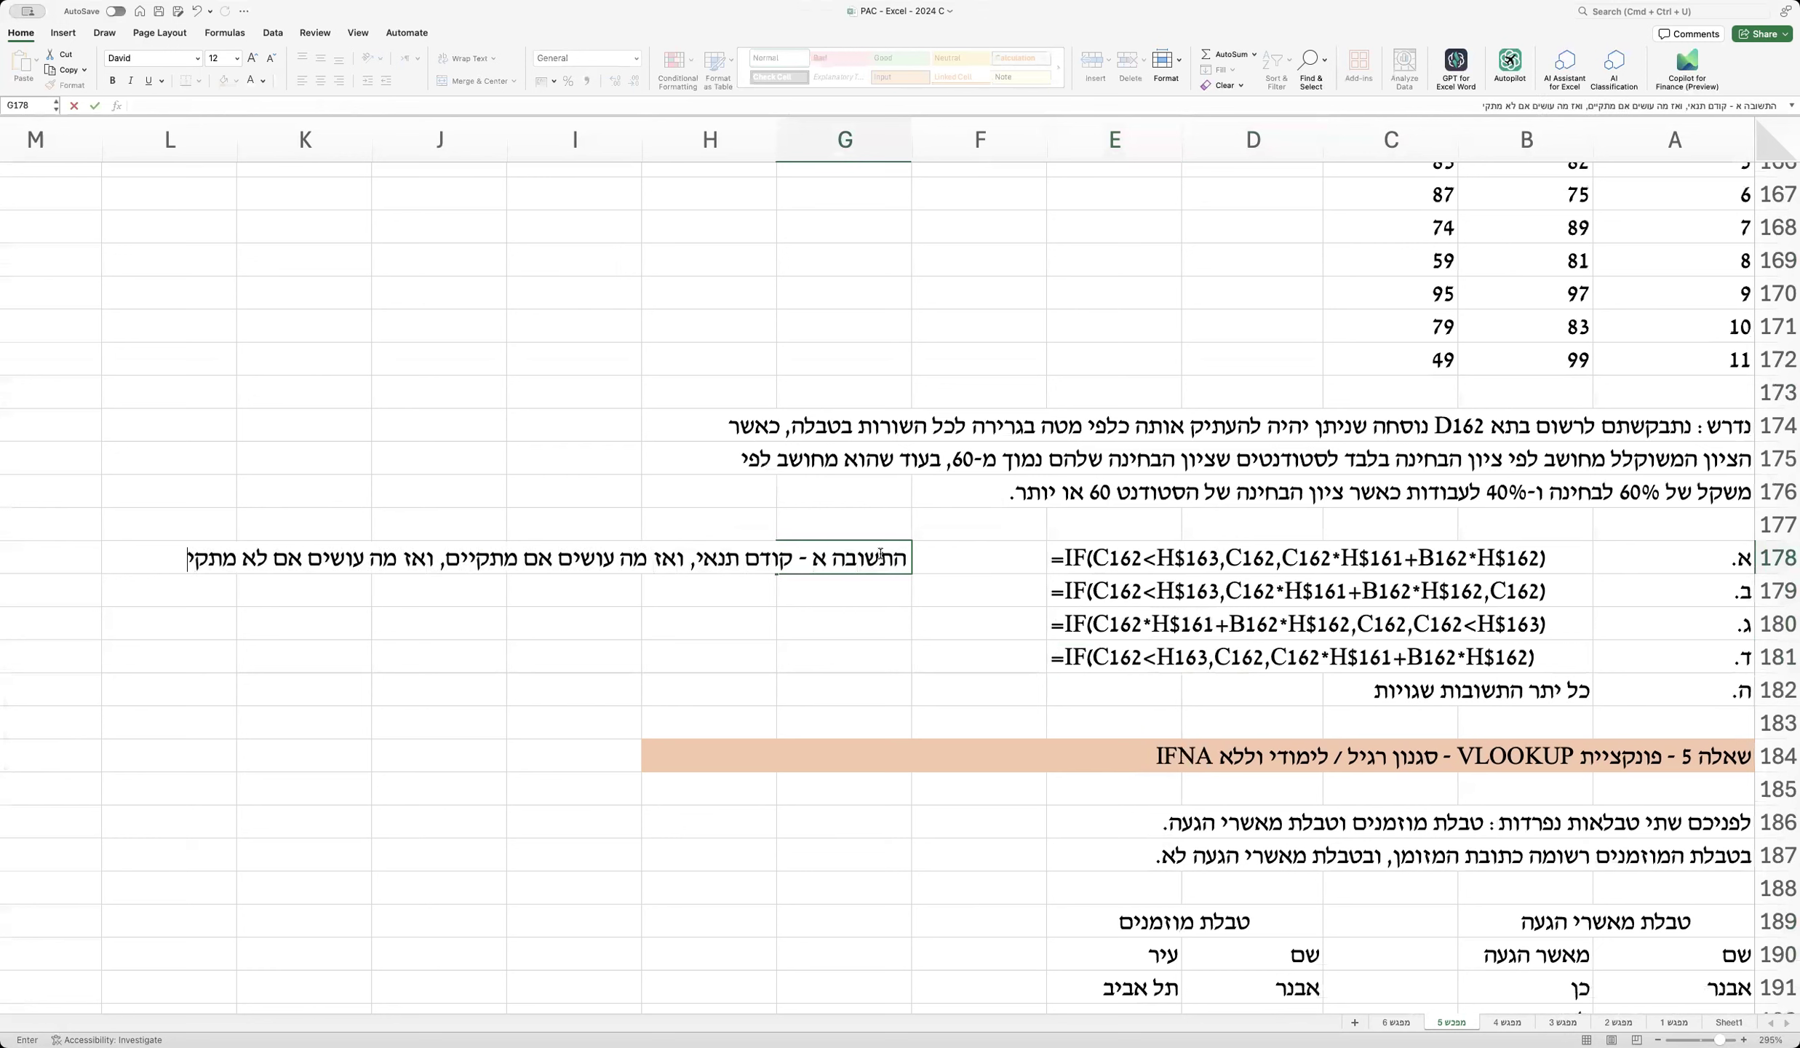
pyautogui.press('Return')
pyautogui.click(941, 635)
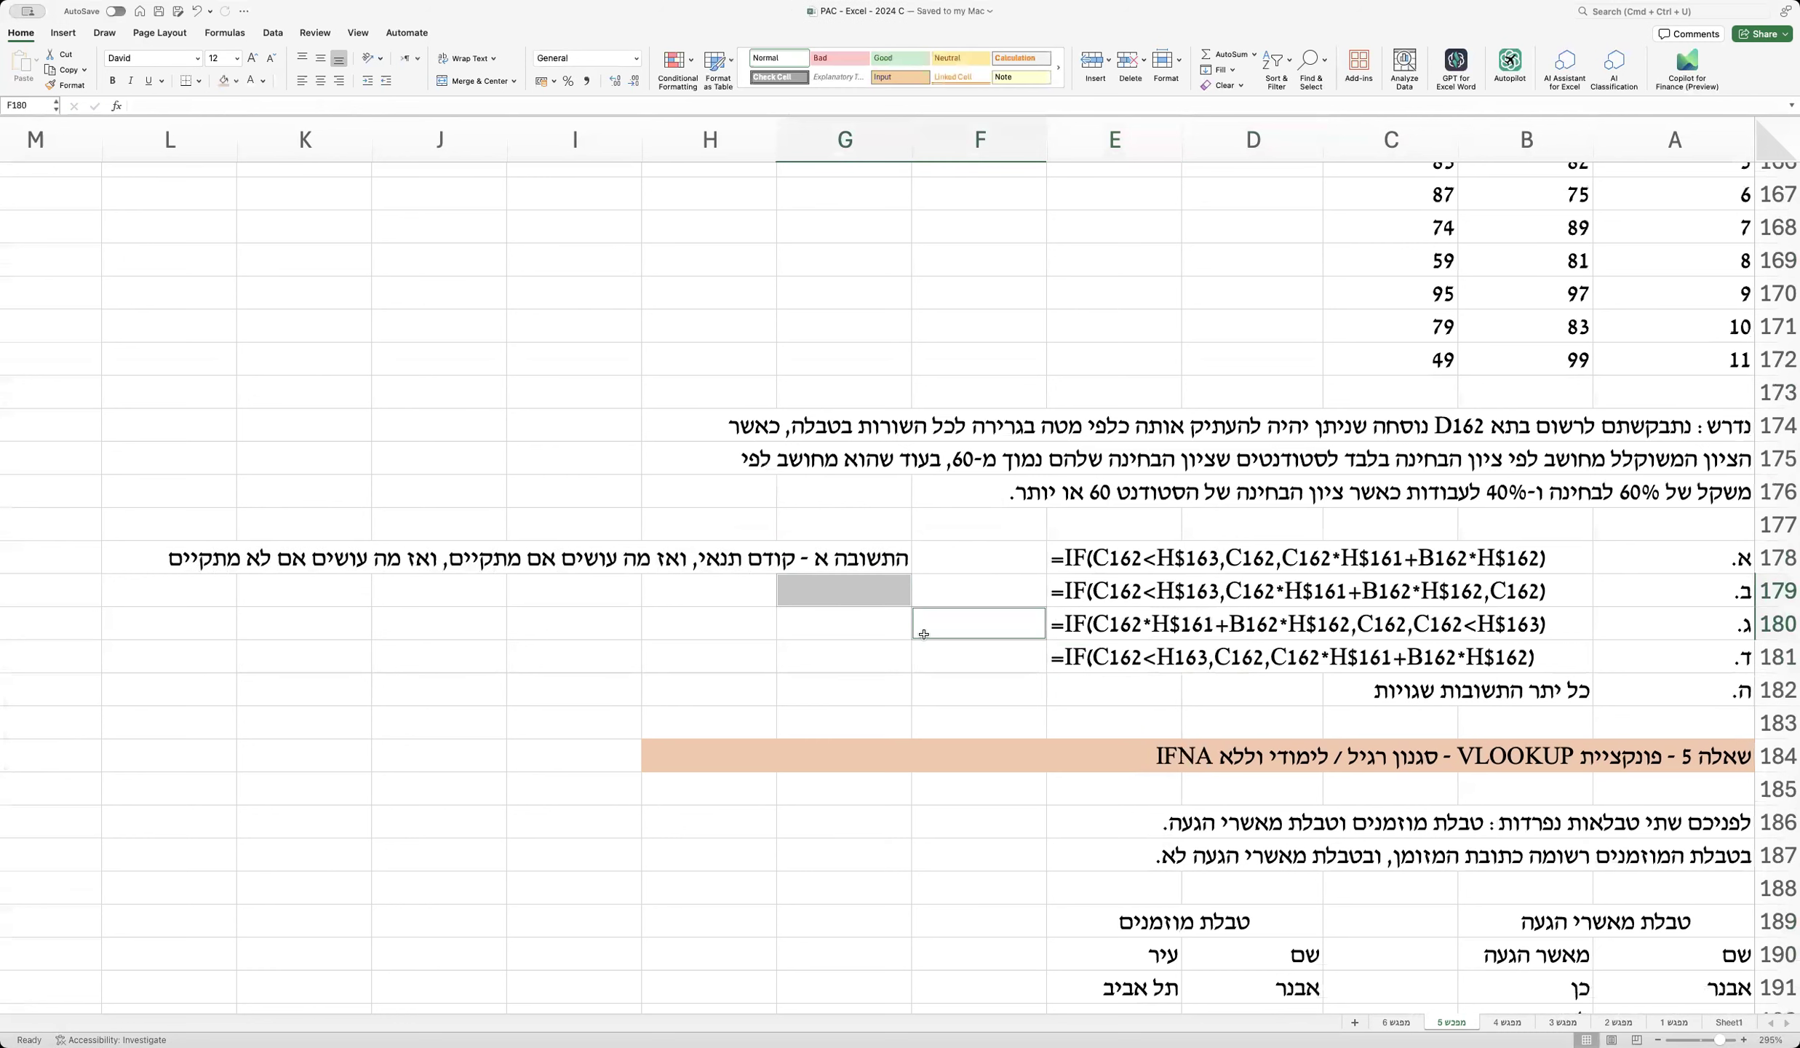
# Step: Examine question 5's introduction in rows 186–187, the invitees table in D189:E206 and the arrival confirmations table in A189:B200
pyautogui.click(854, 633)
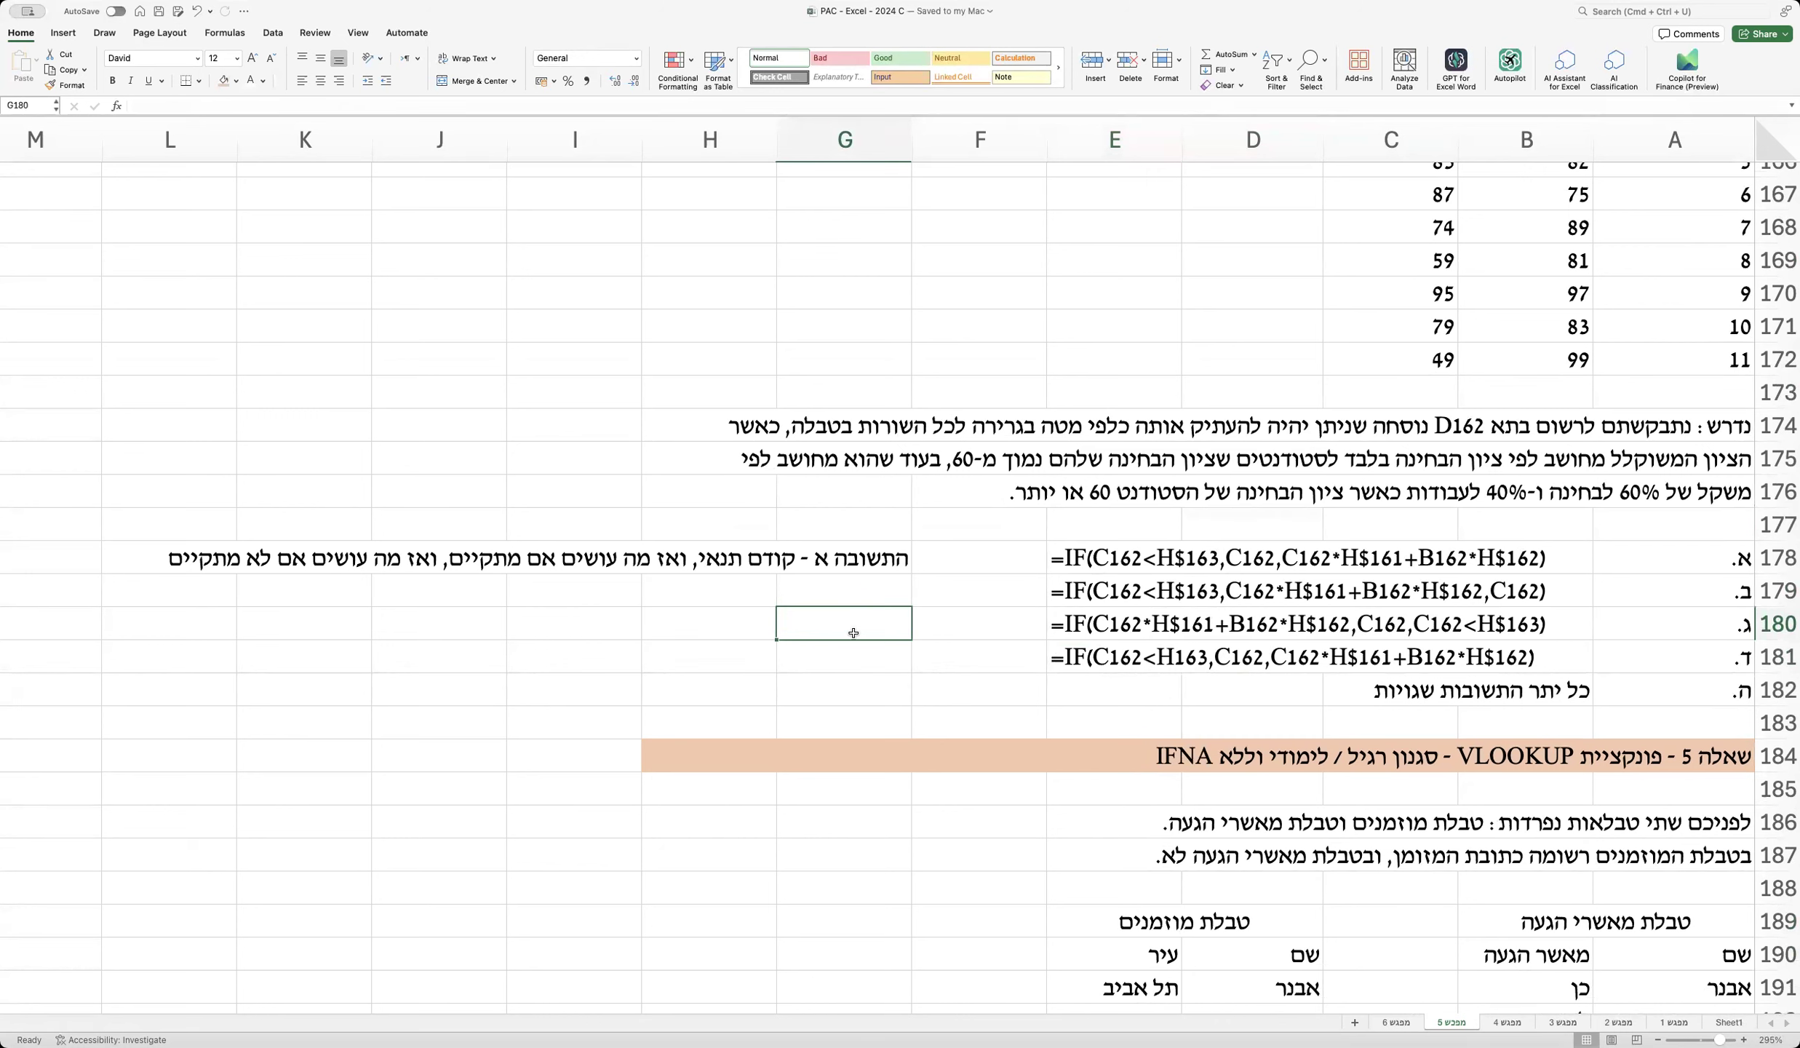
pyautogui.scroll(-8, 854, 633)
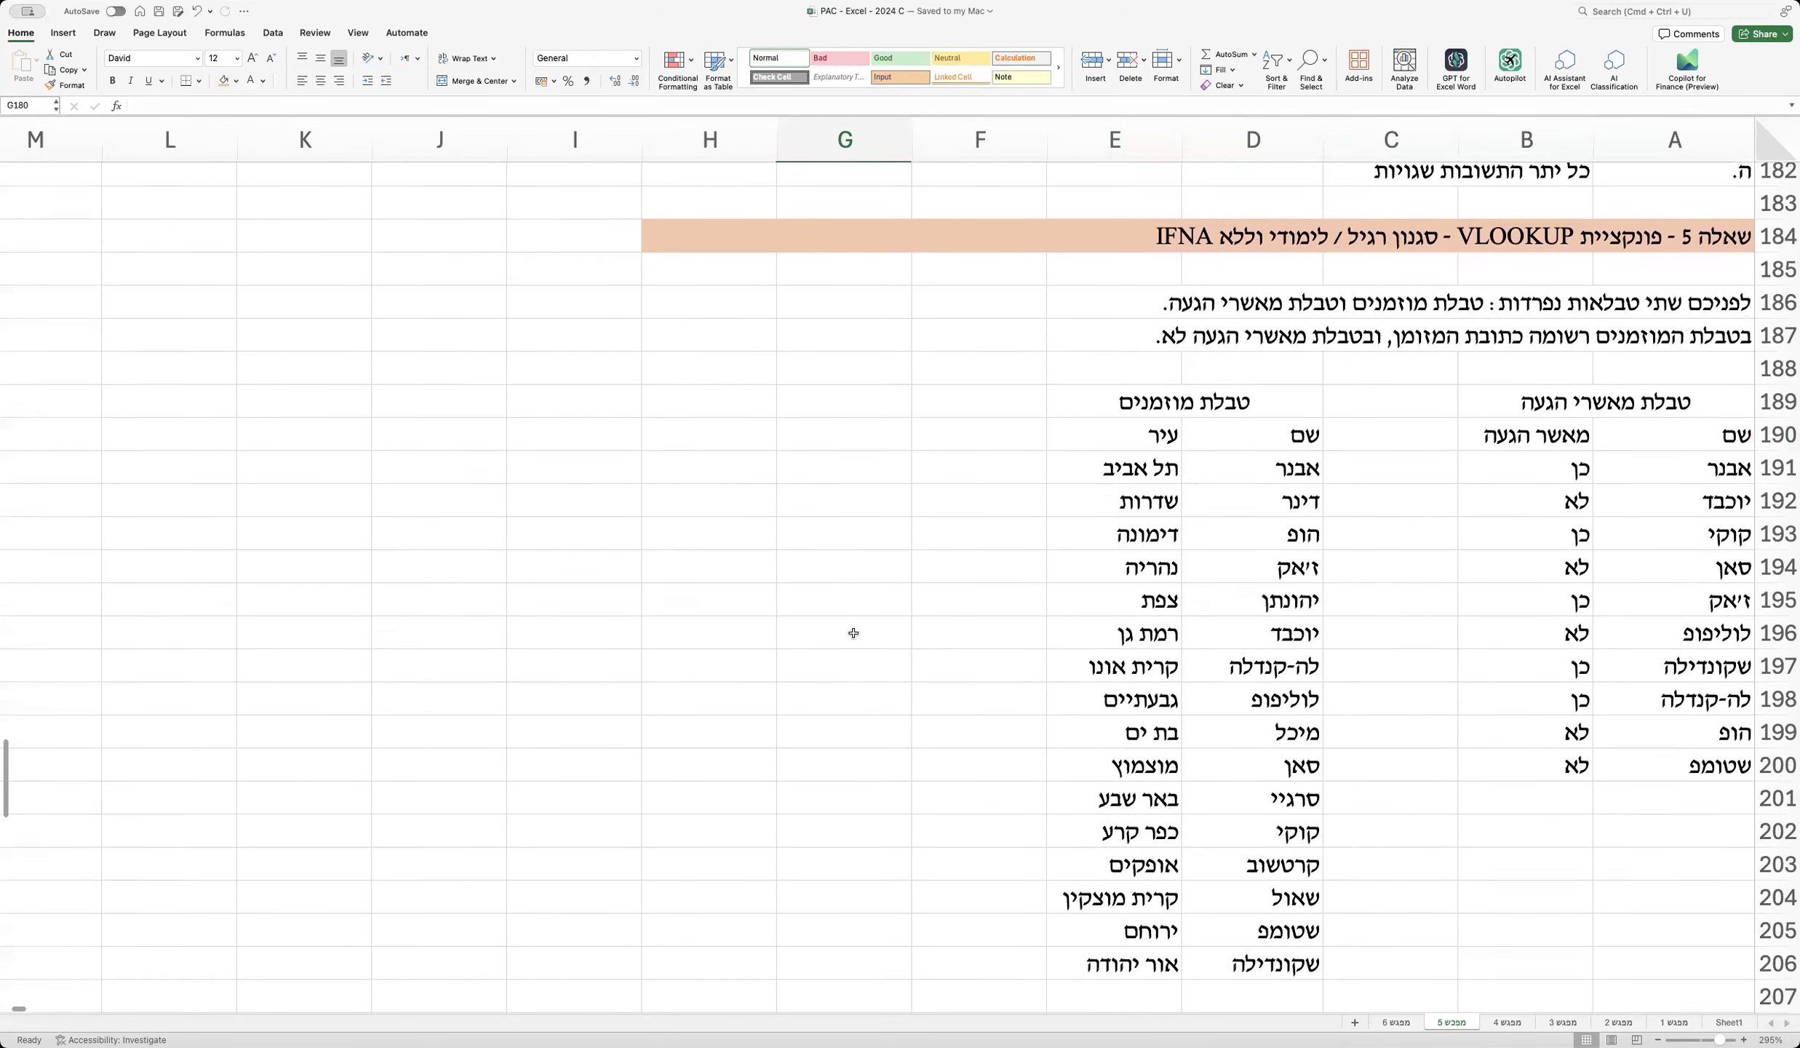
pyautogui.scroll(-1, 853, 633)
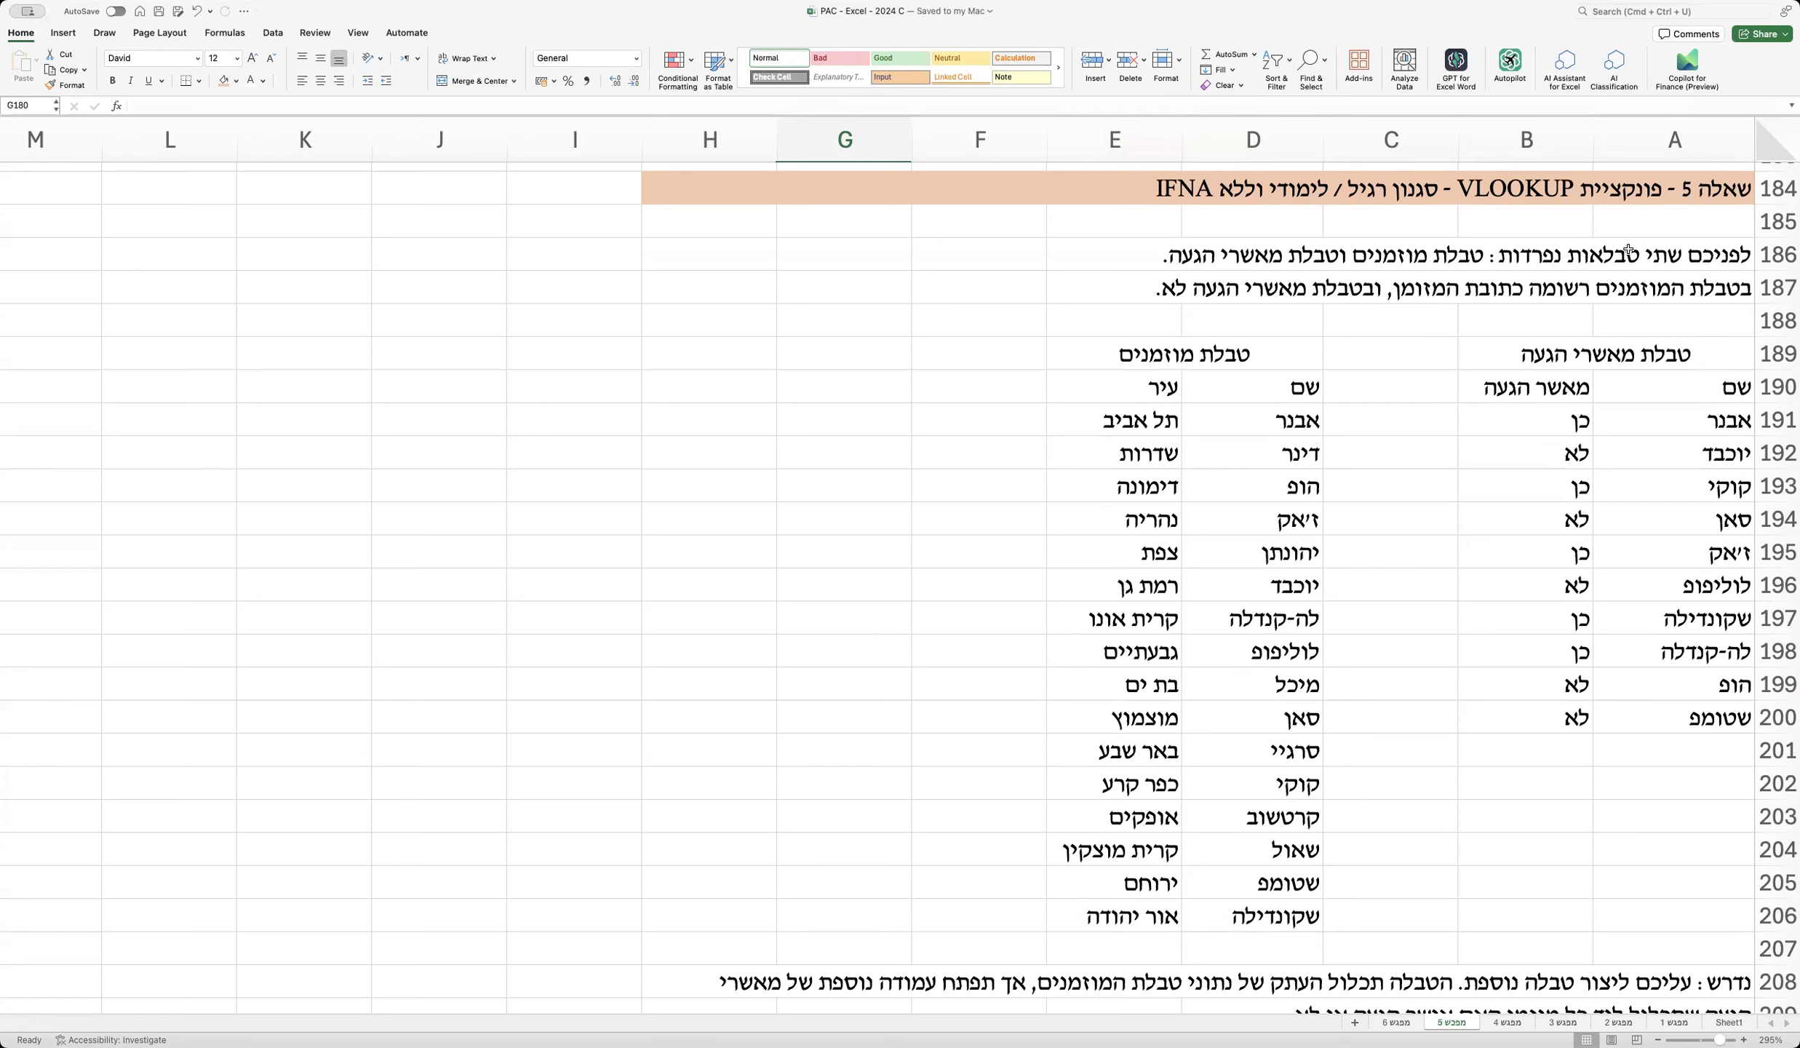
pyautogui.moveTo(1628, 250); pyautogui.dragTo(1174, 249)
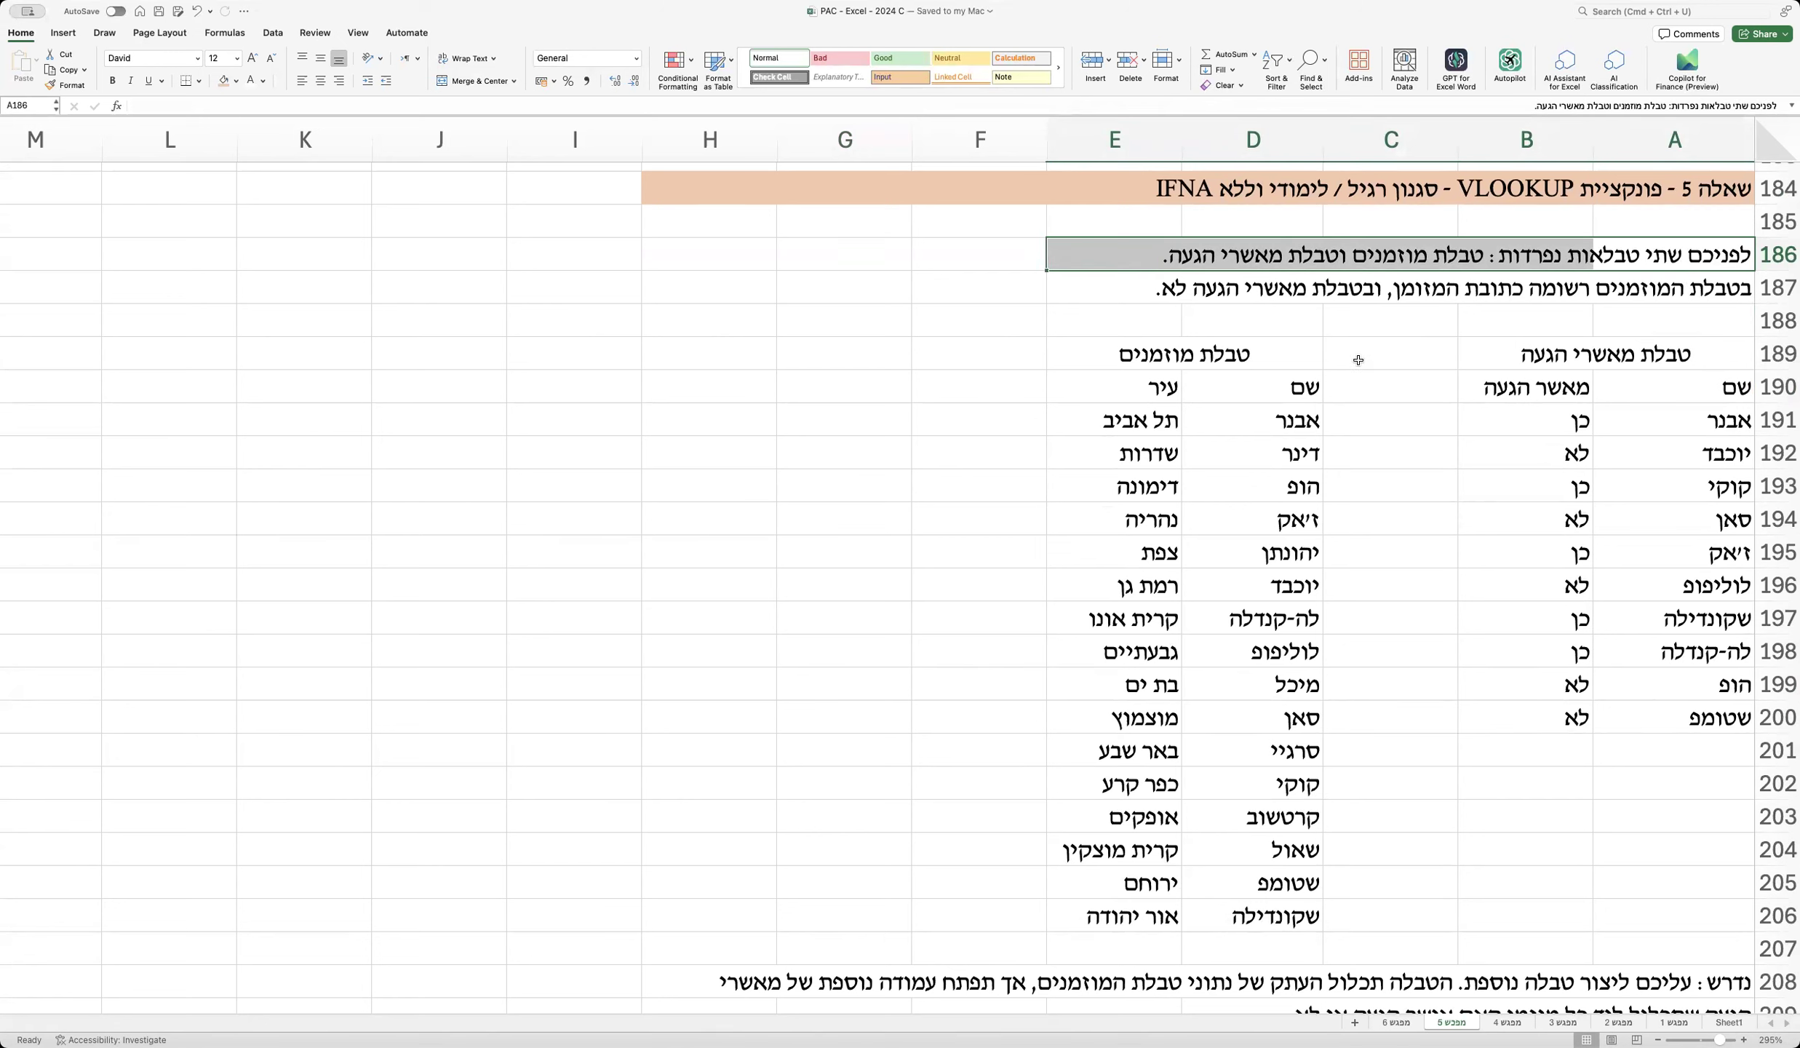
pyautogui.click(1260, 368)
pyautogui.moveTo(1260, 371); pyautogui.dragTo(1238, 922)
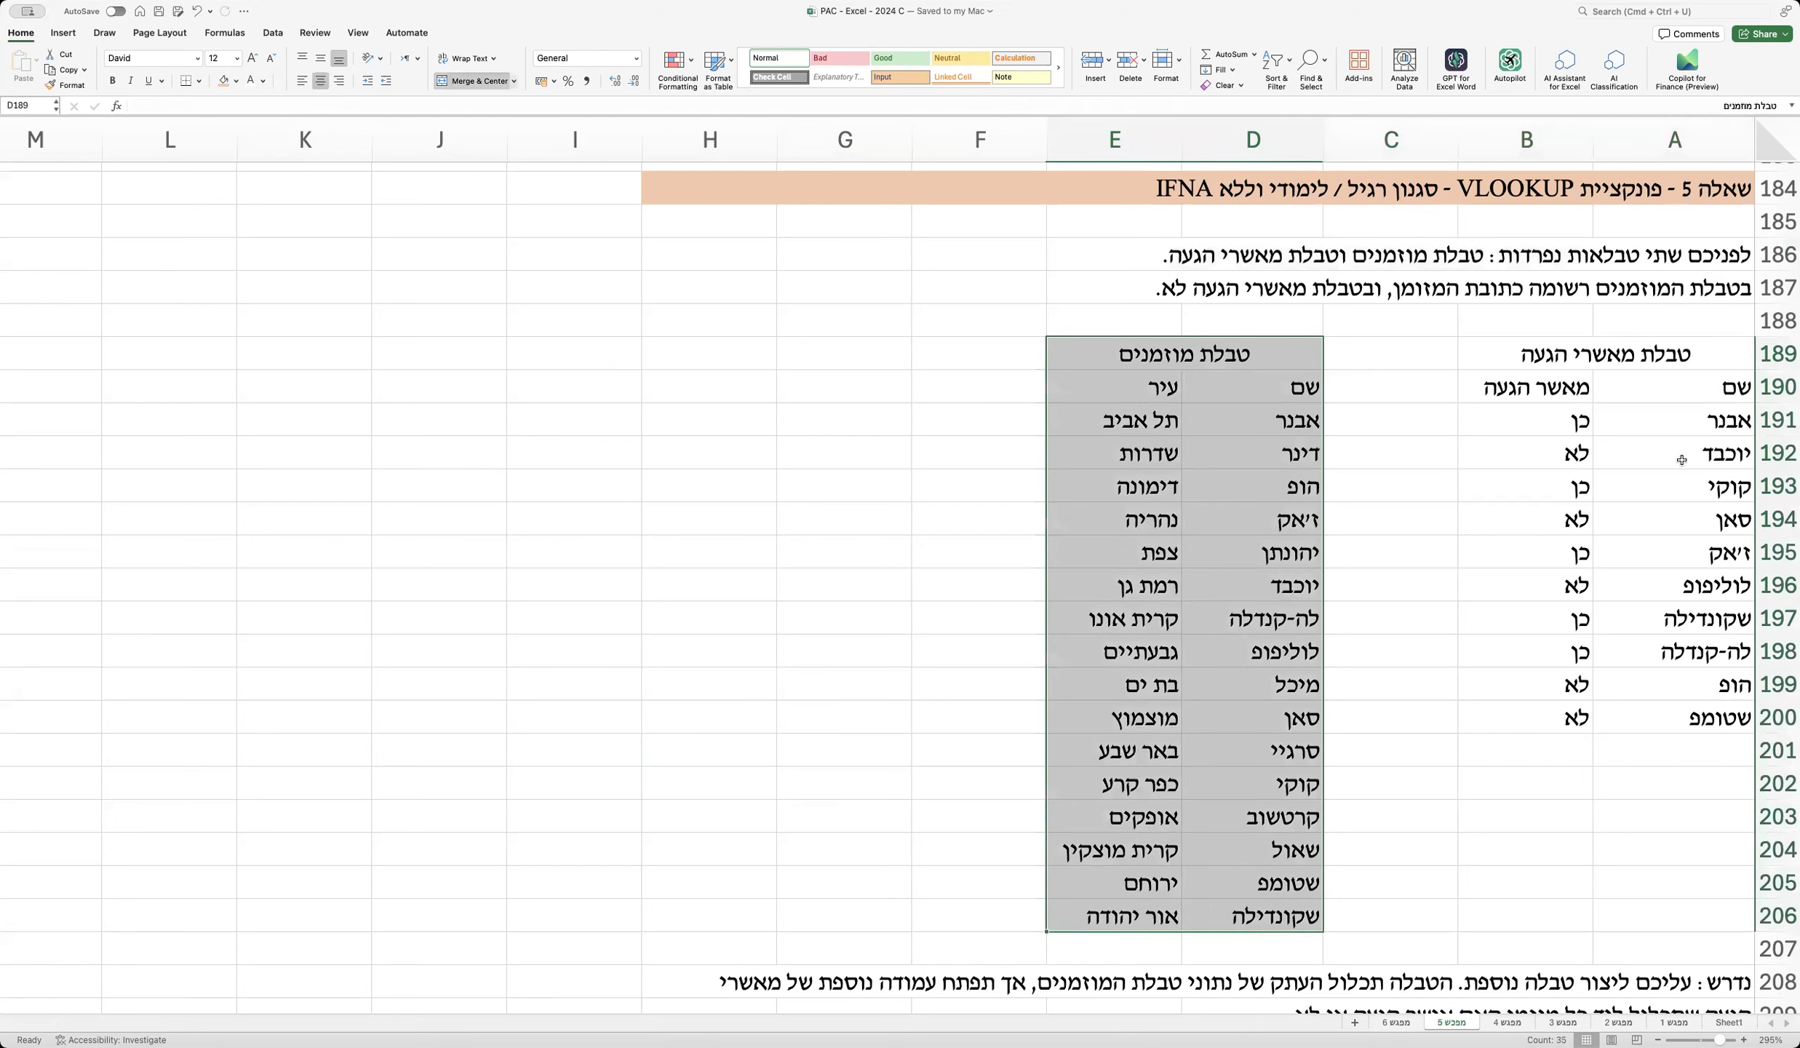
pyautogui.moveTo(1674, 357); pyautogui.dragTo(1571, 722)
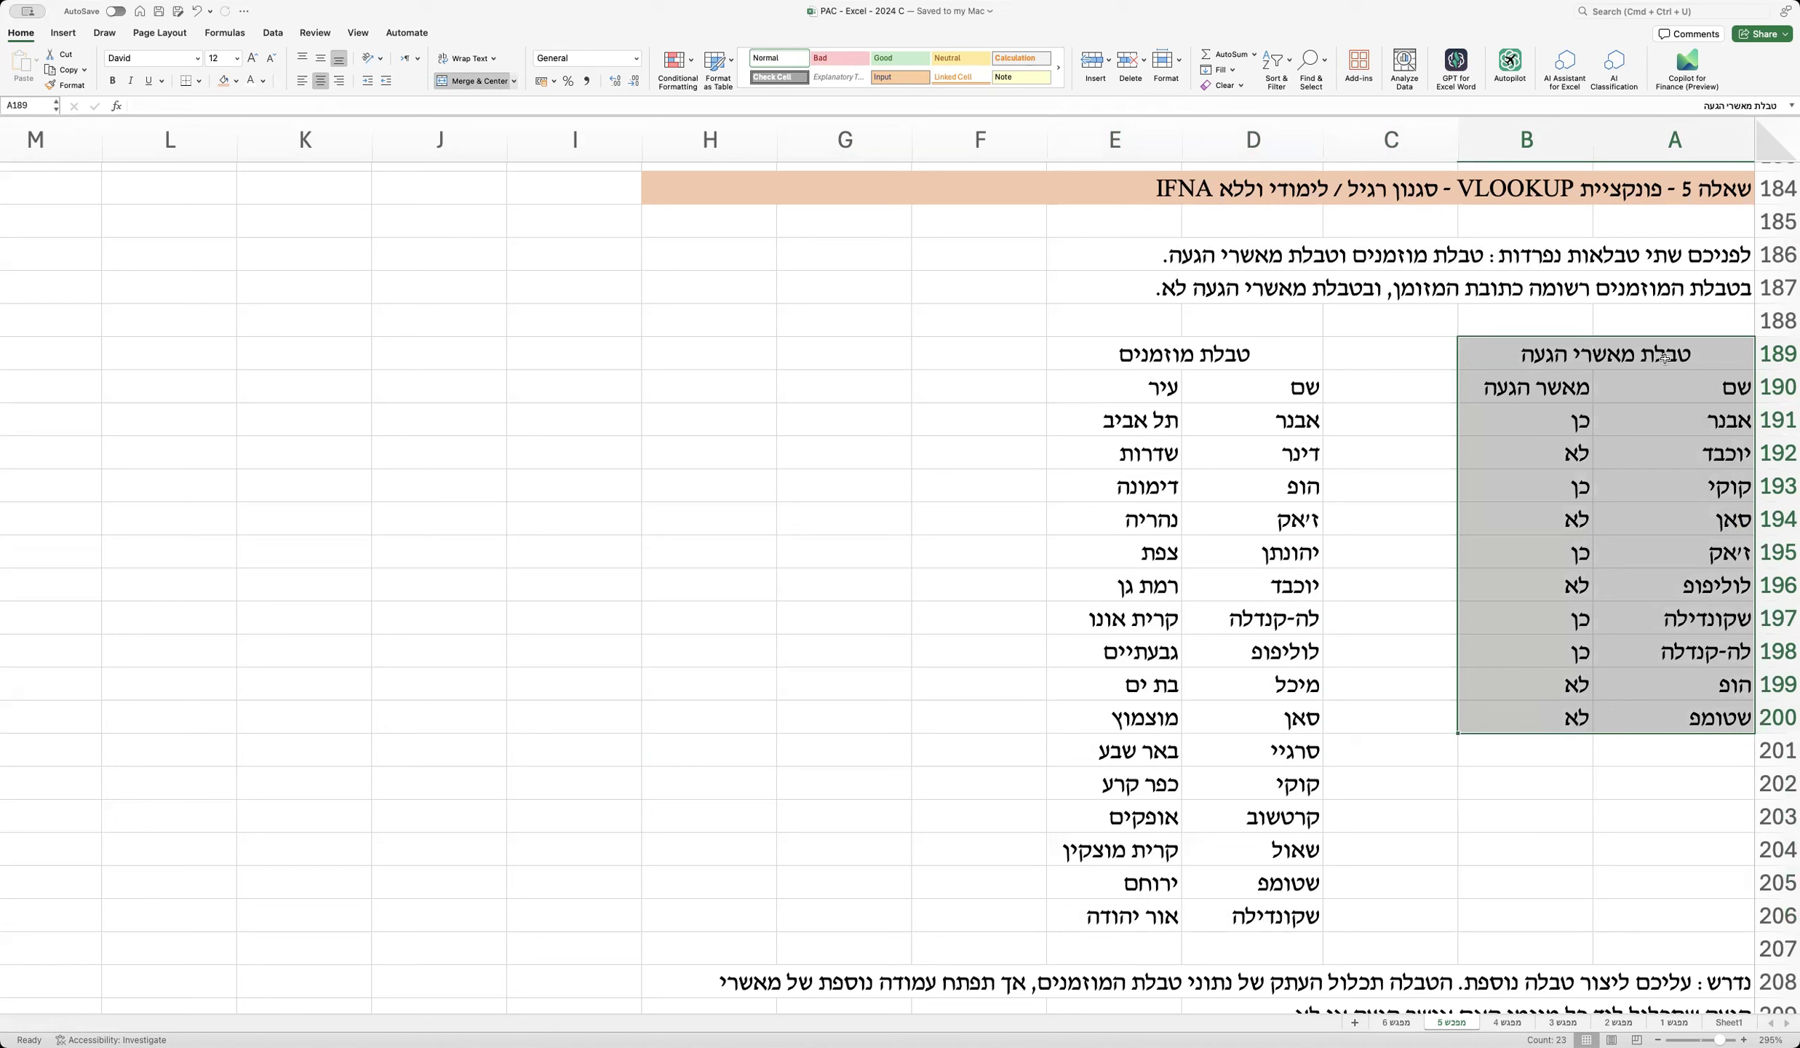
pyautogui.moveTo(1724, 284); pyautogui.dragTo(1136, 285)
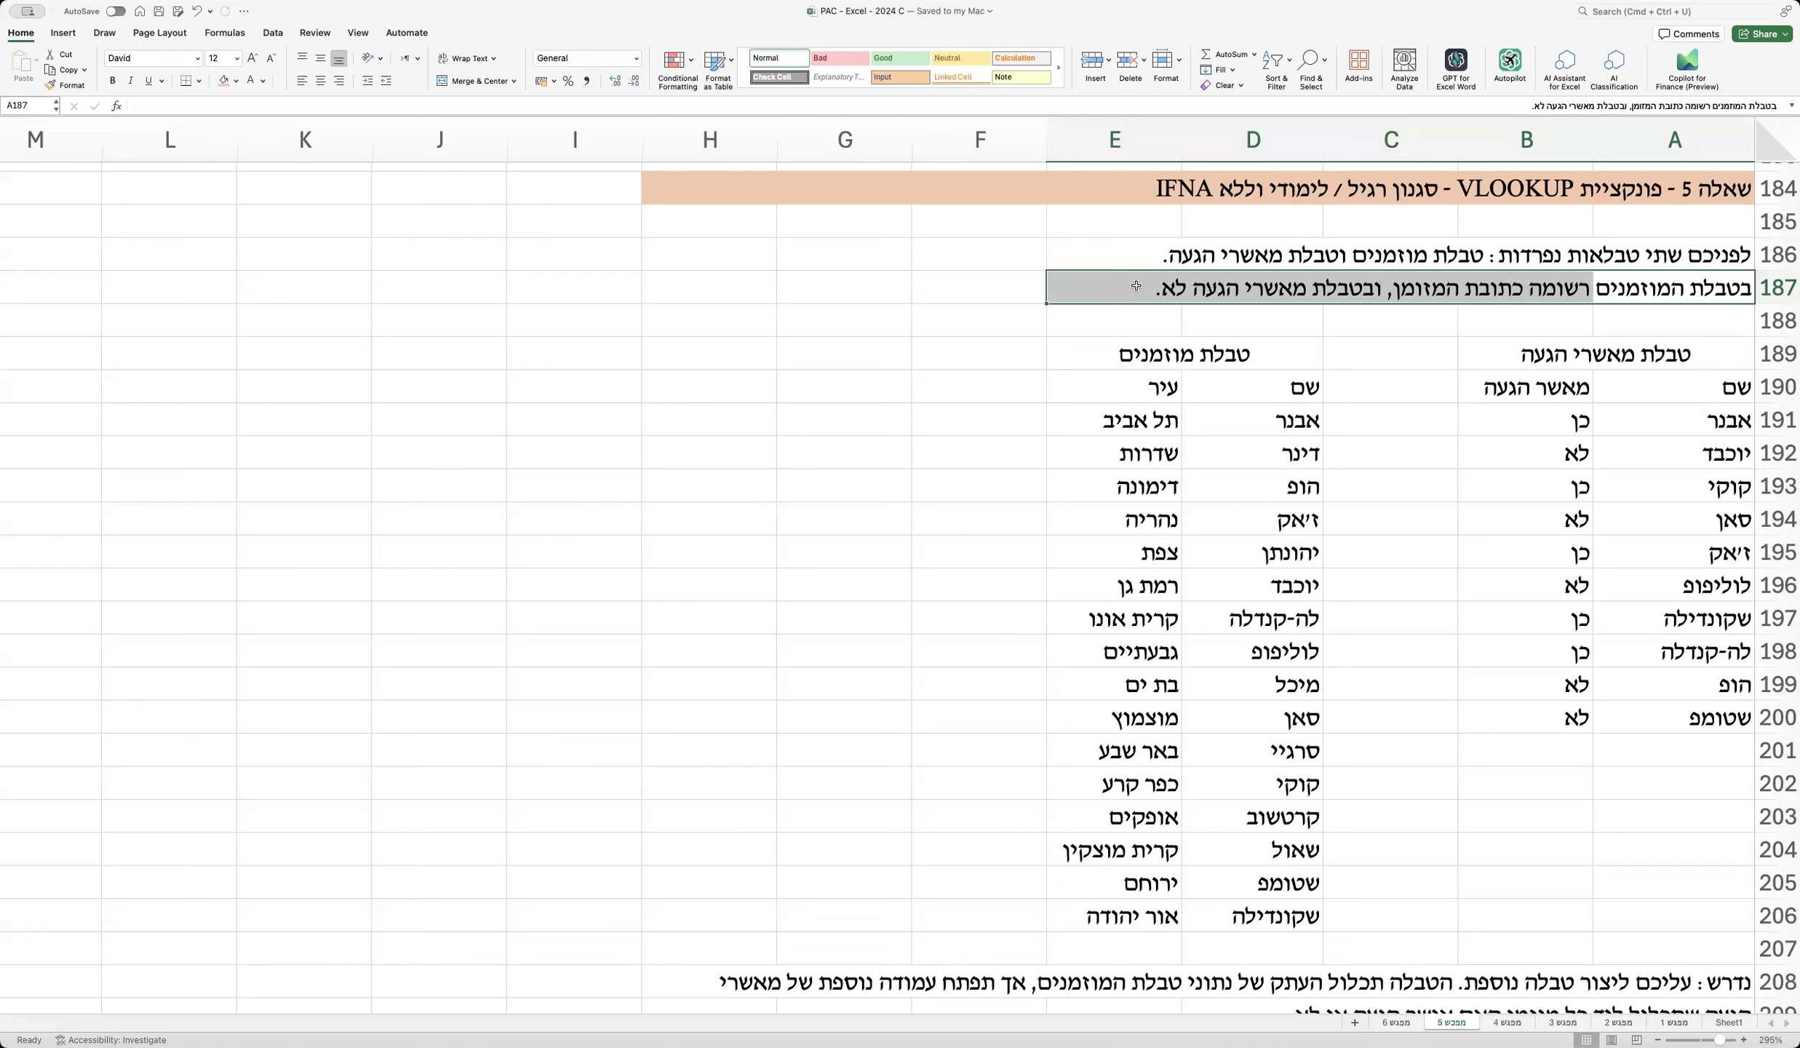
# Step: Correct the misspelled word after "כתובת" in the A187 sentence to "המוזמן"
pyautogui.doubleClick(1617, 288)
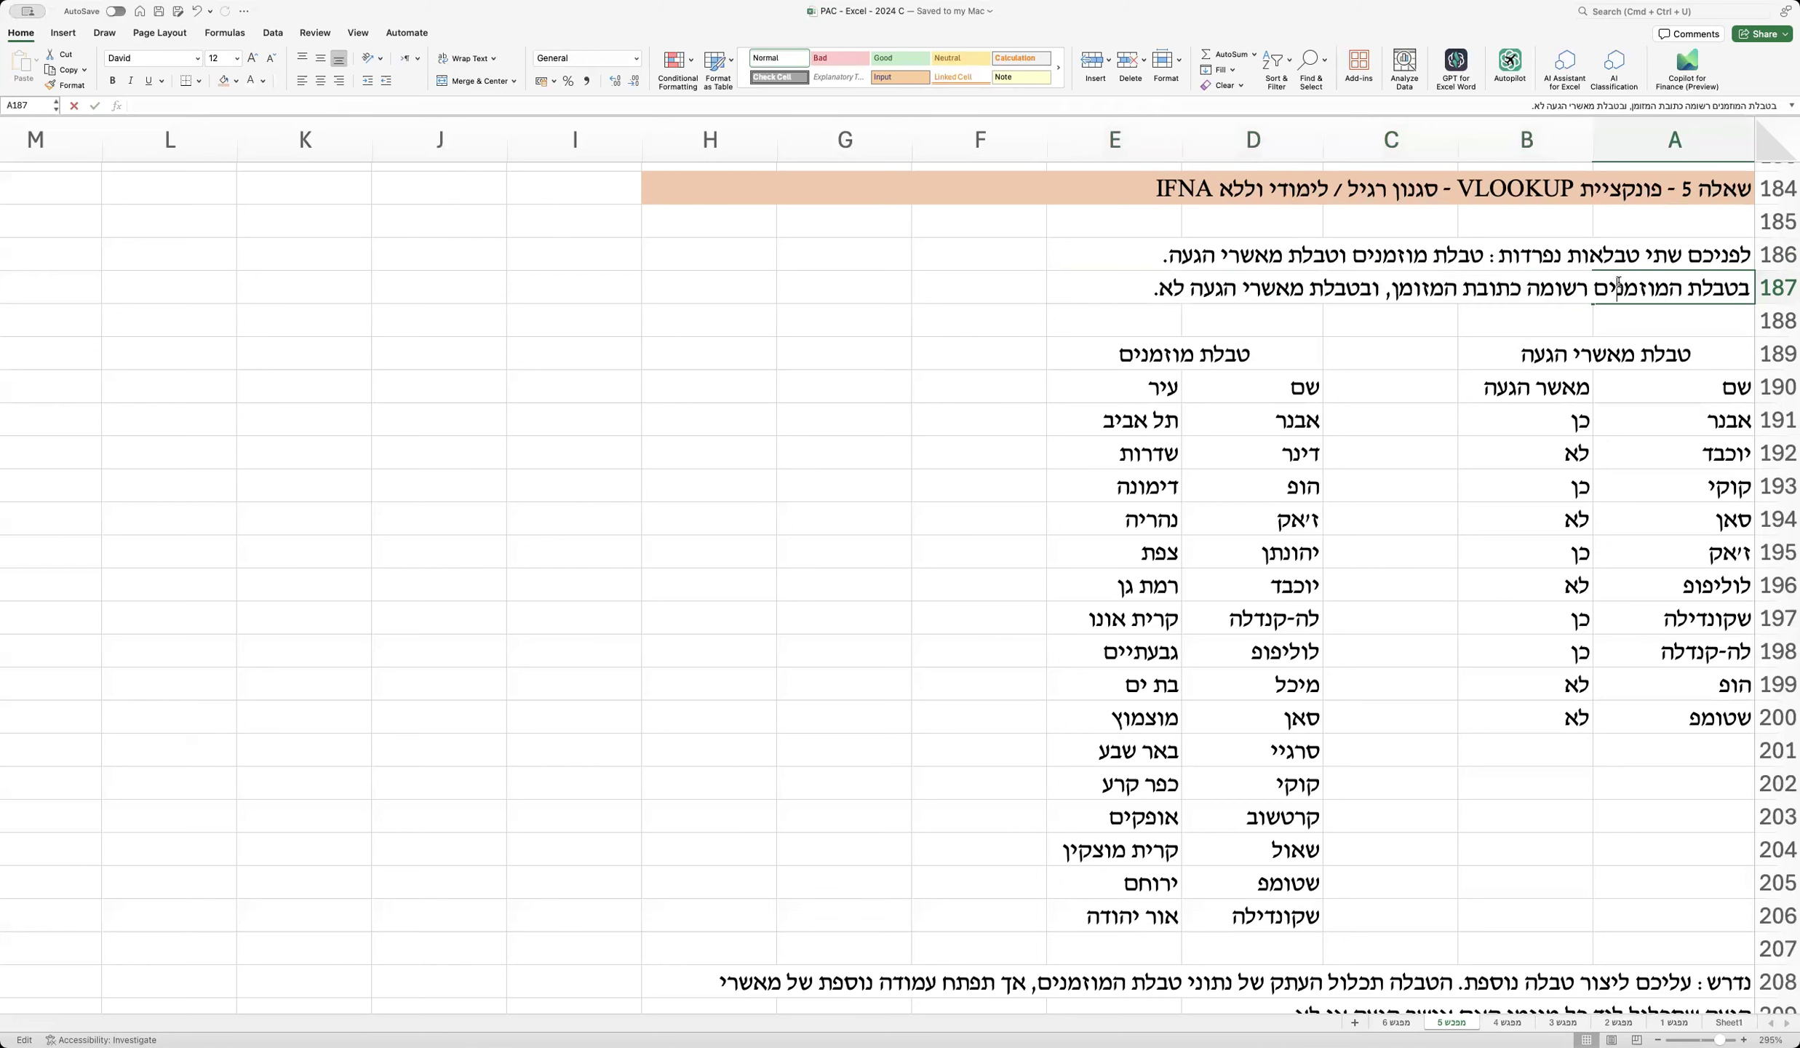
pyautogui.doubleClick(1425, 286)
pyautogui.write('המוזמן')
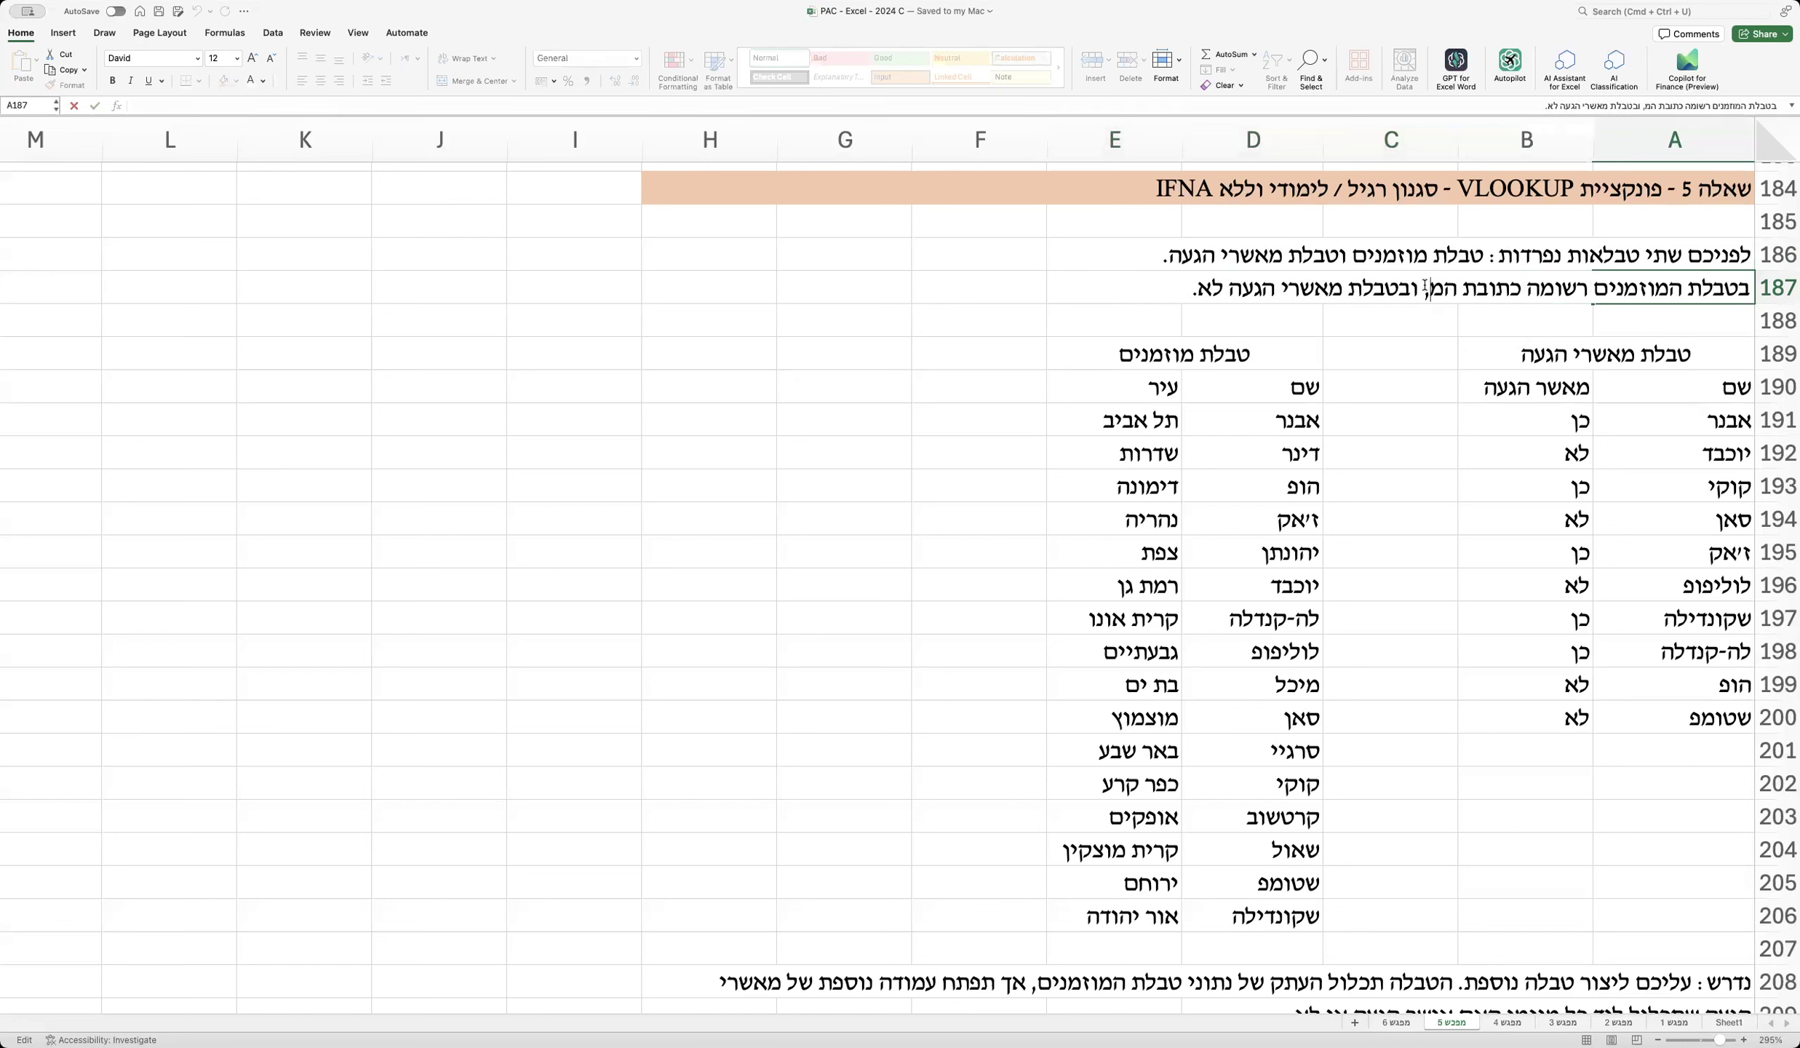
pyautogui.press('Return')
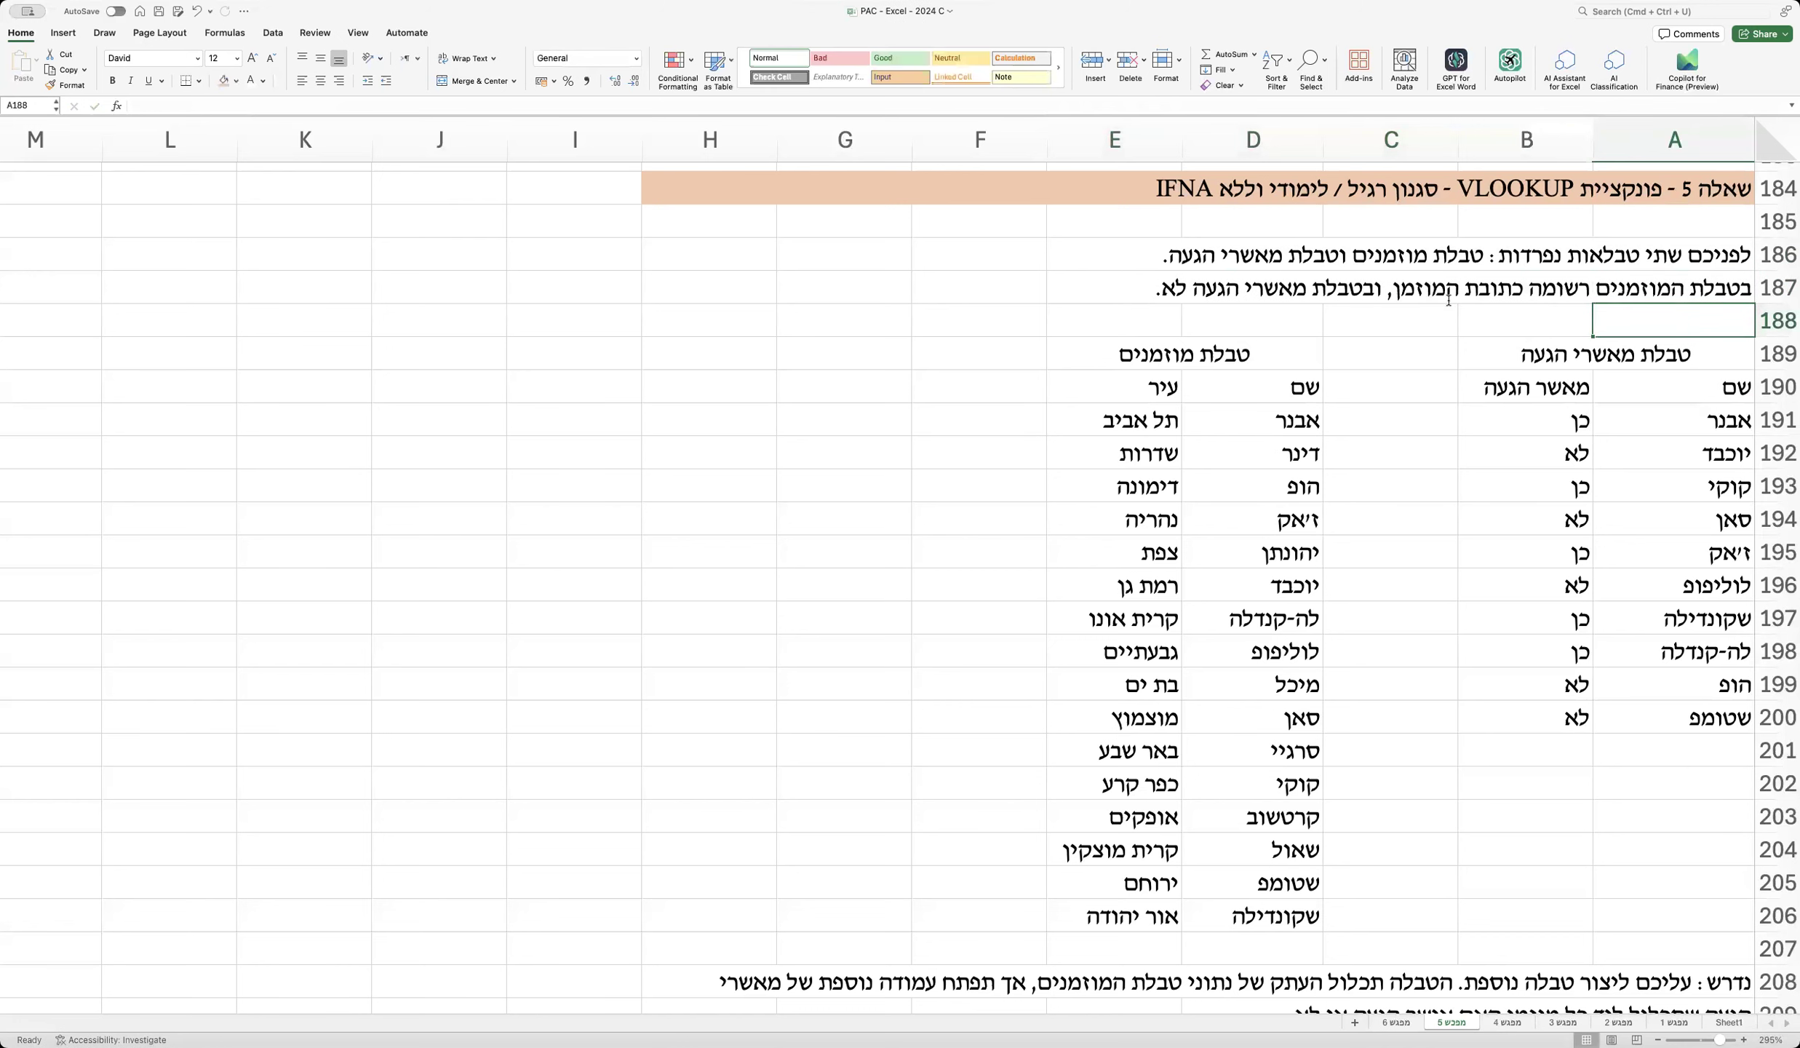
# Step: Review the invitees and confirmations tables against the task in rows 208–209, including where the extra confirmation column would go
pyautogui.moveTo(1259, 357); pyautogui.dragTo(1160, 900)
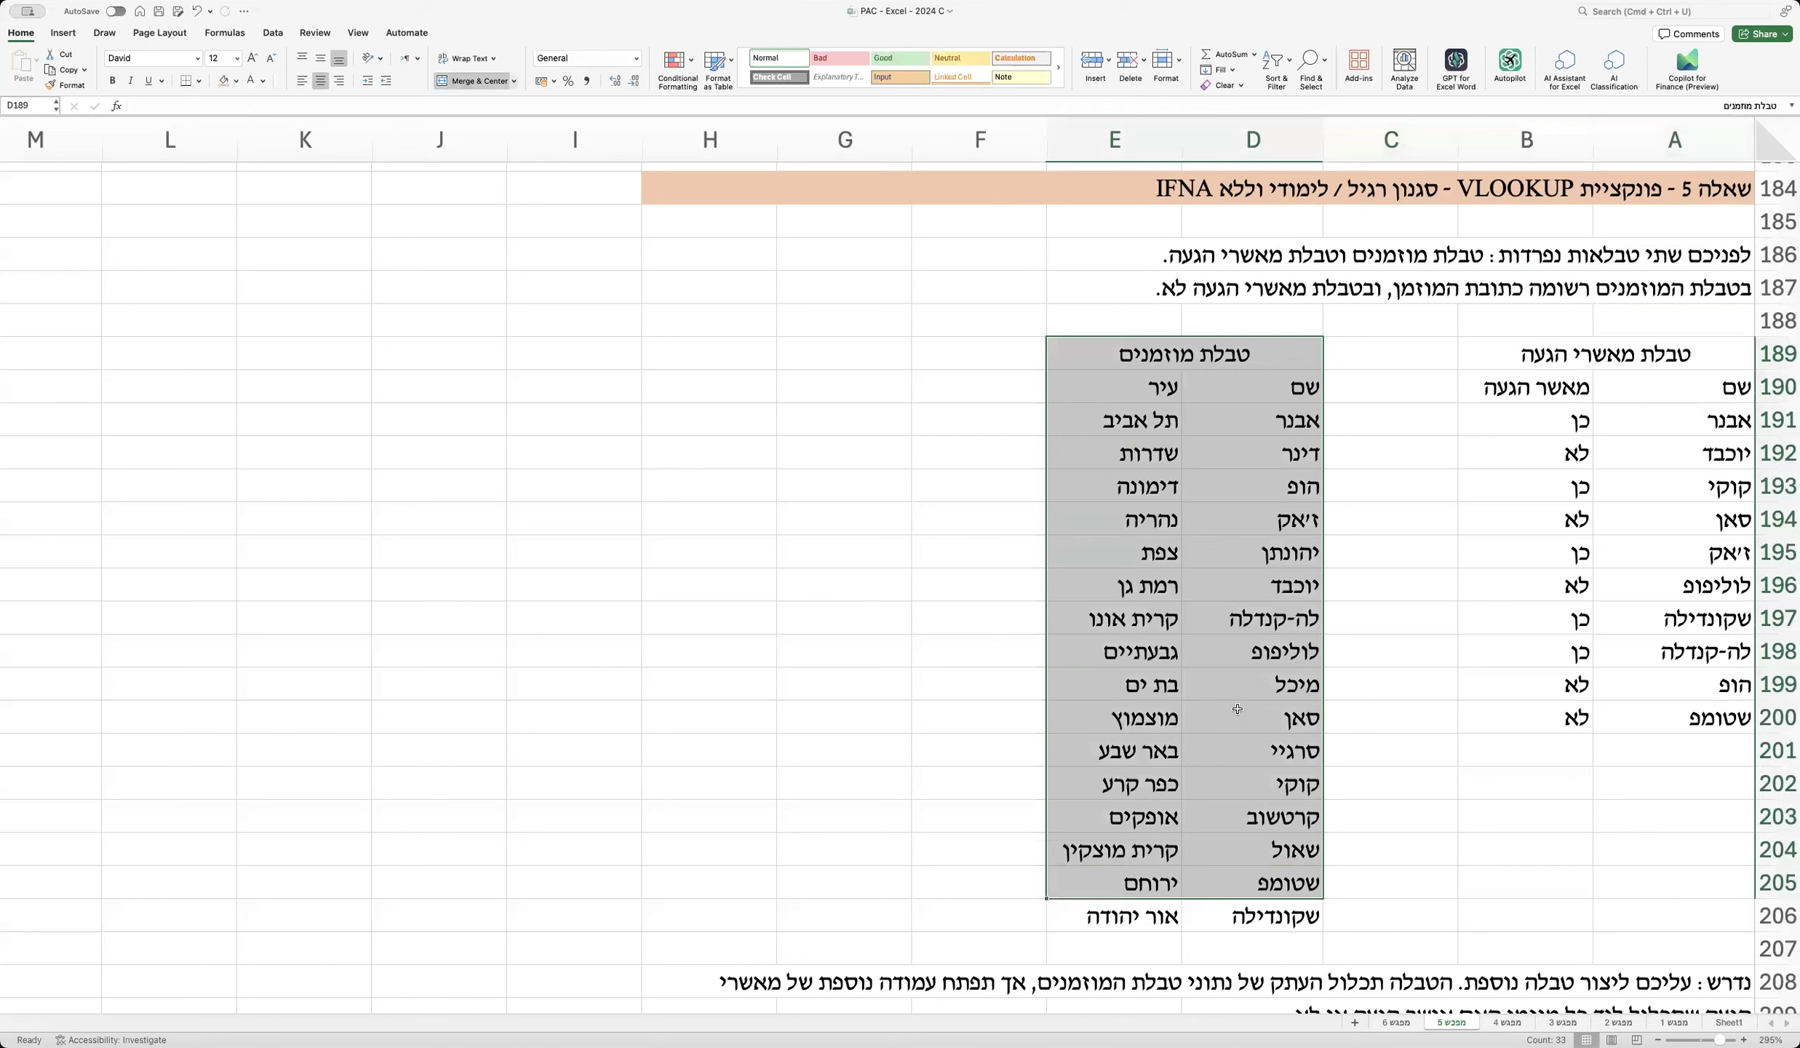
pyautogui.click(1333, 611)
pyautogui.moveTo(1646, 350); pyautogui.dragTo(1555, 730)
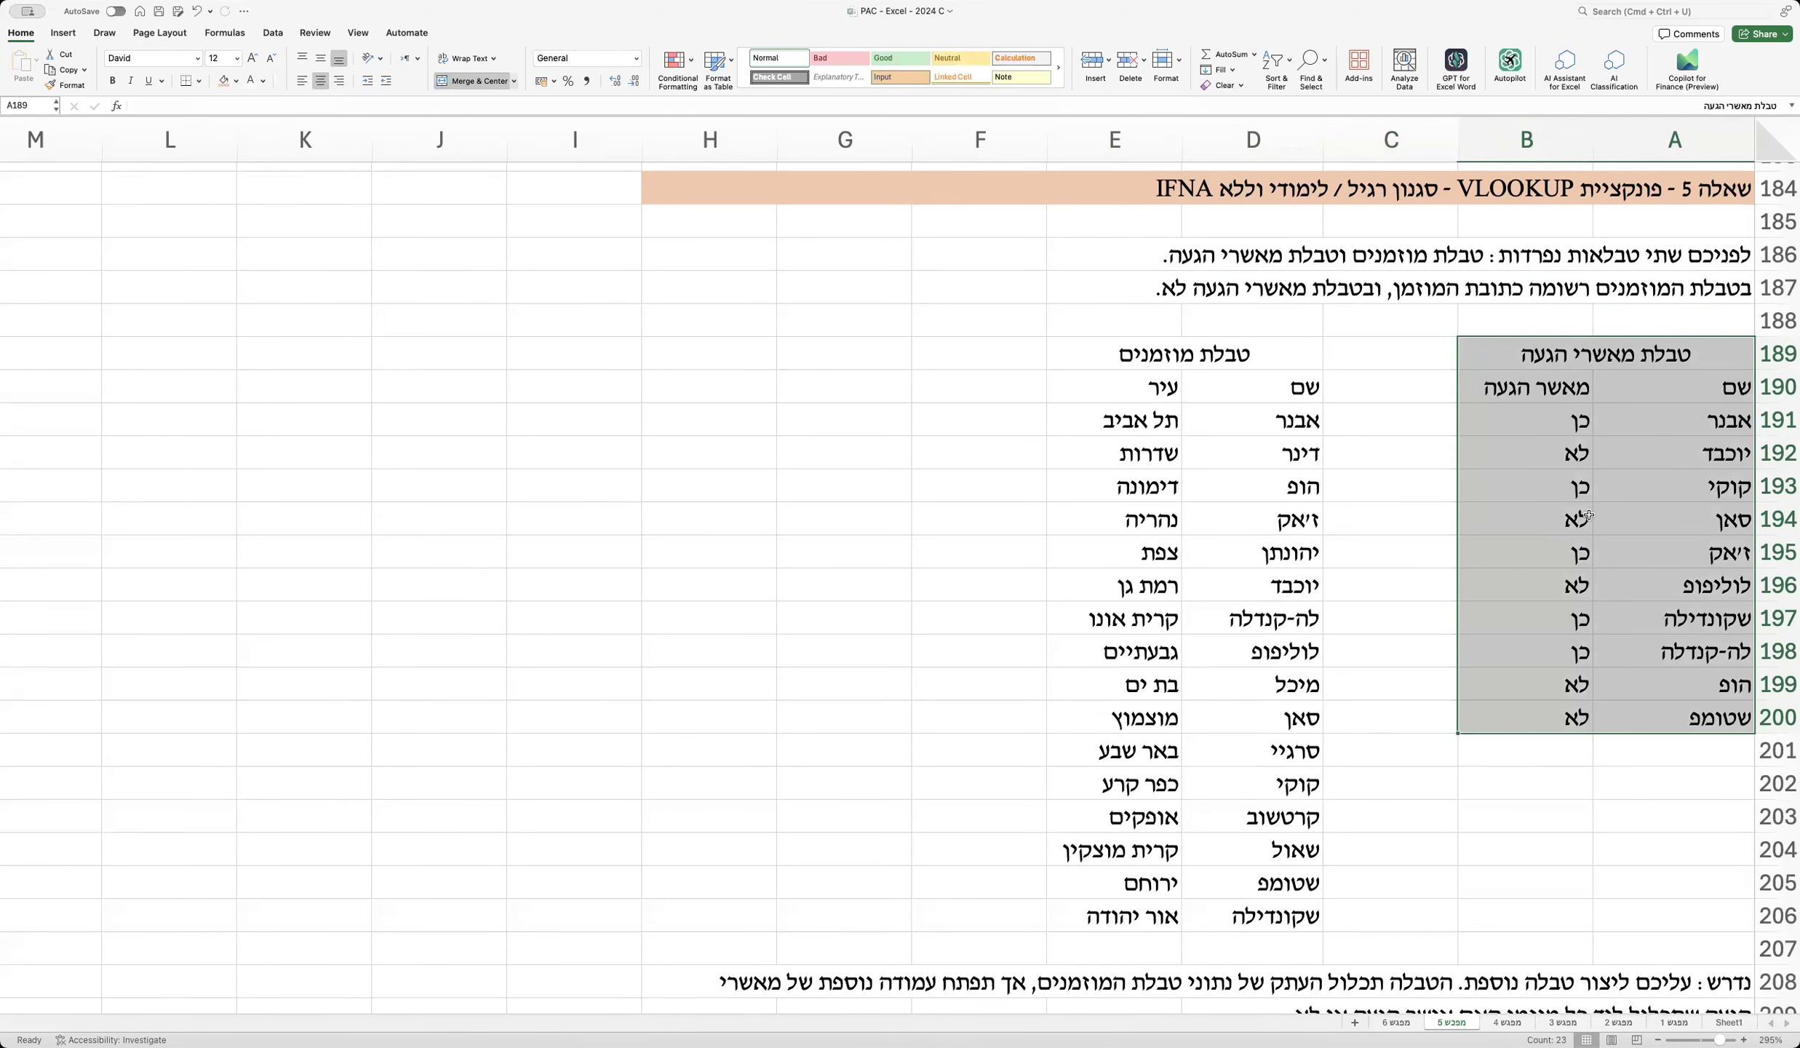
pyautogui.scroll(-2, 1589, 515)
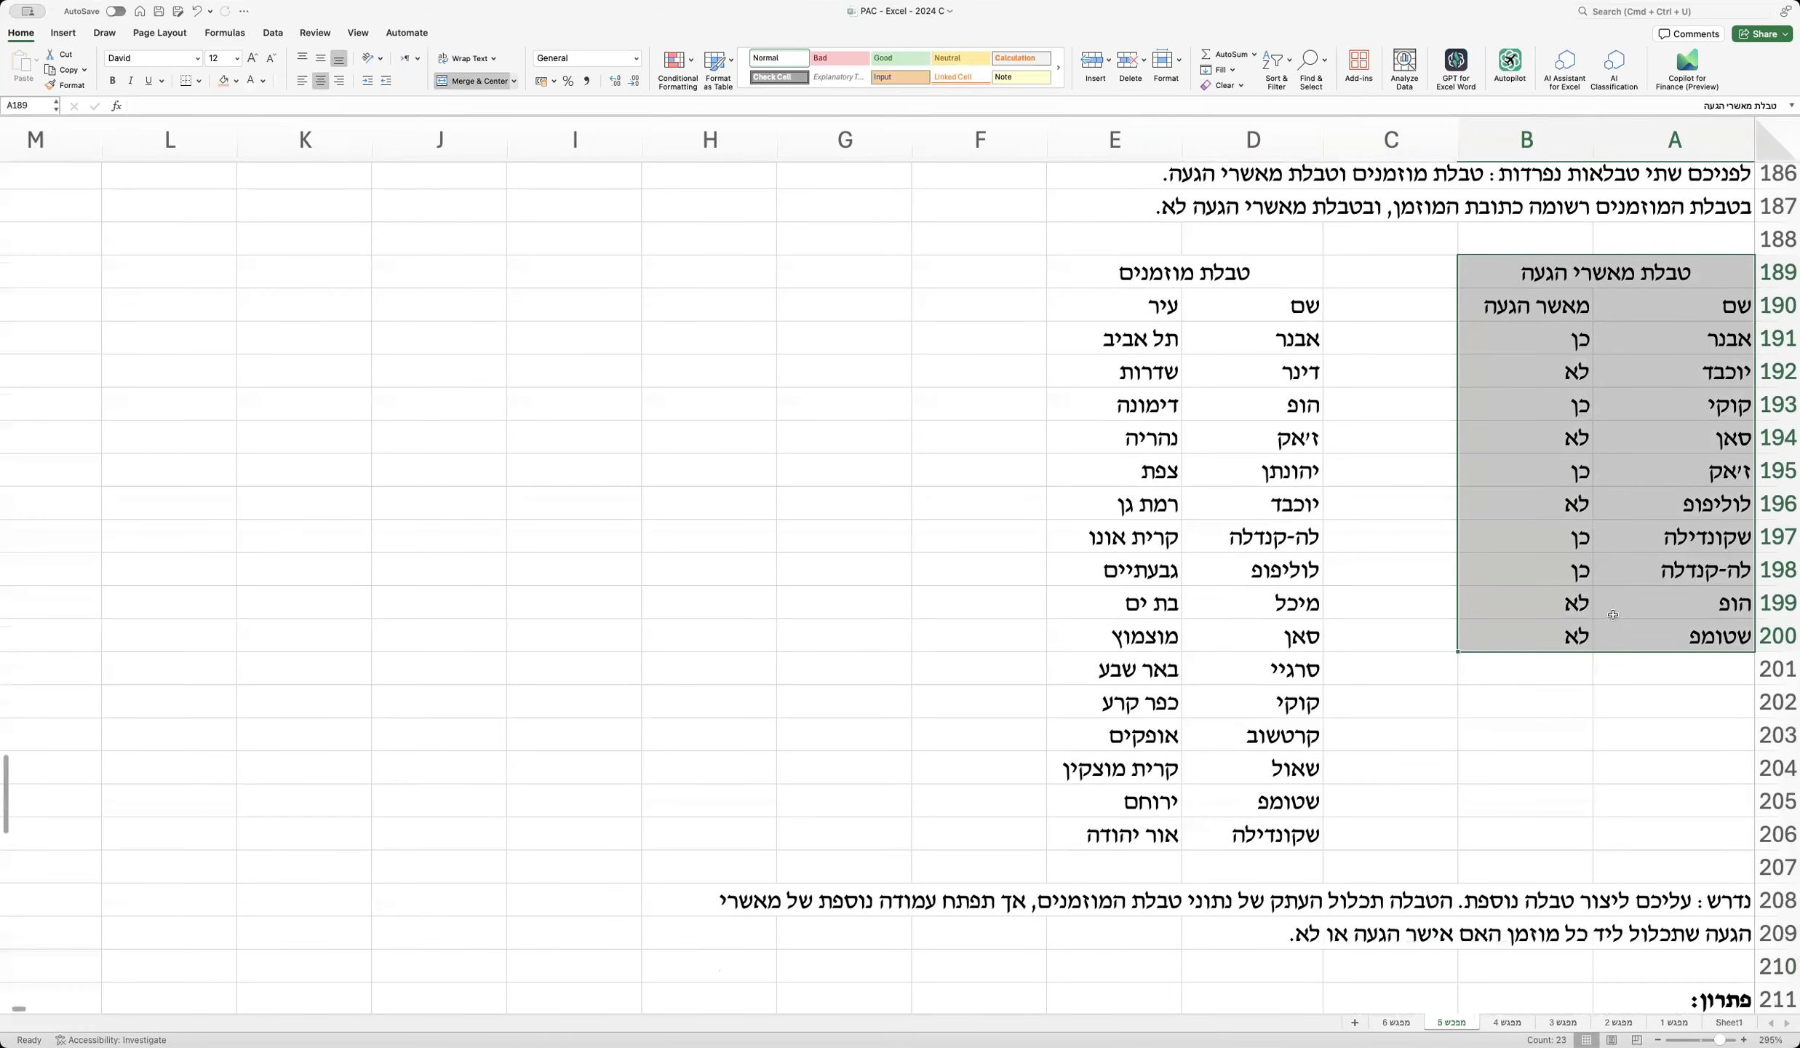
pyautogui.moveTo(1641, 899); pyautogui.dragTo(655, 932)
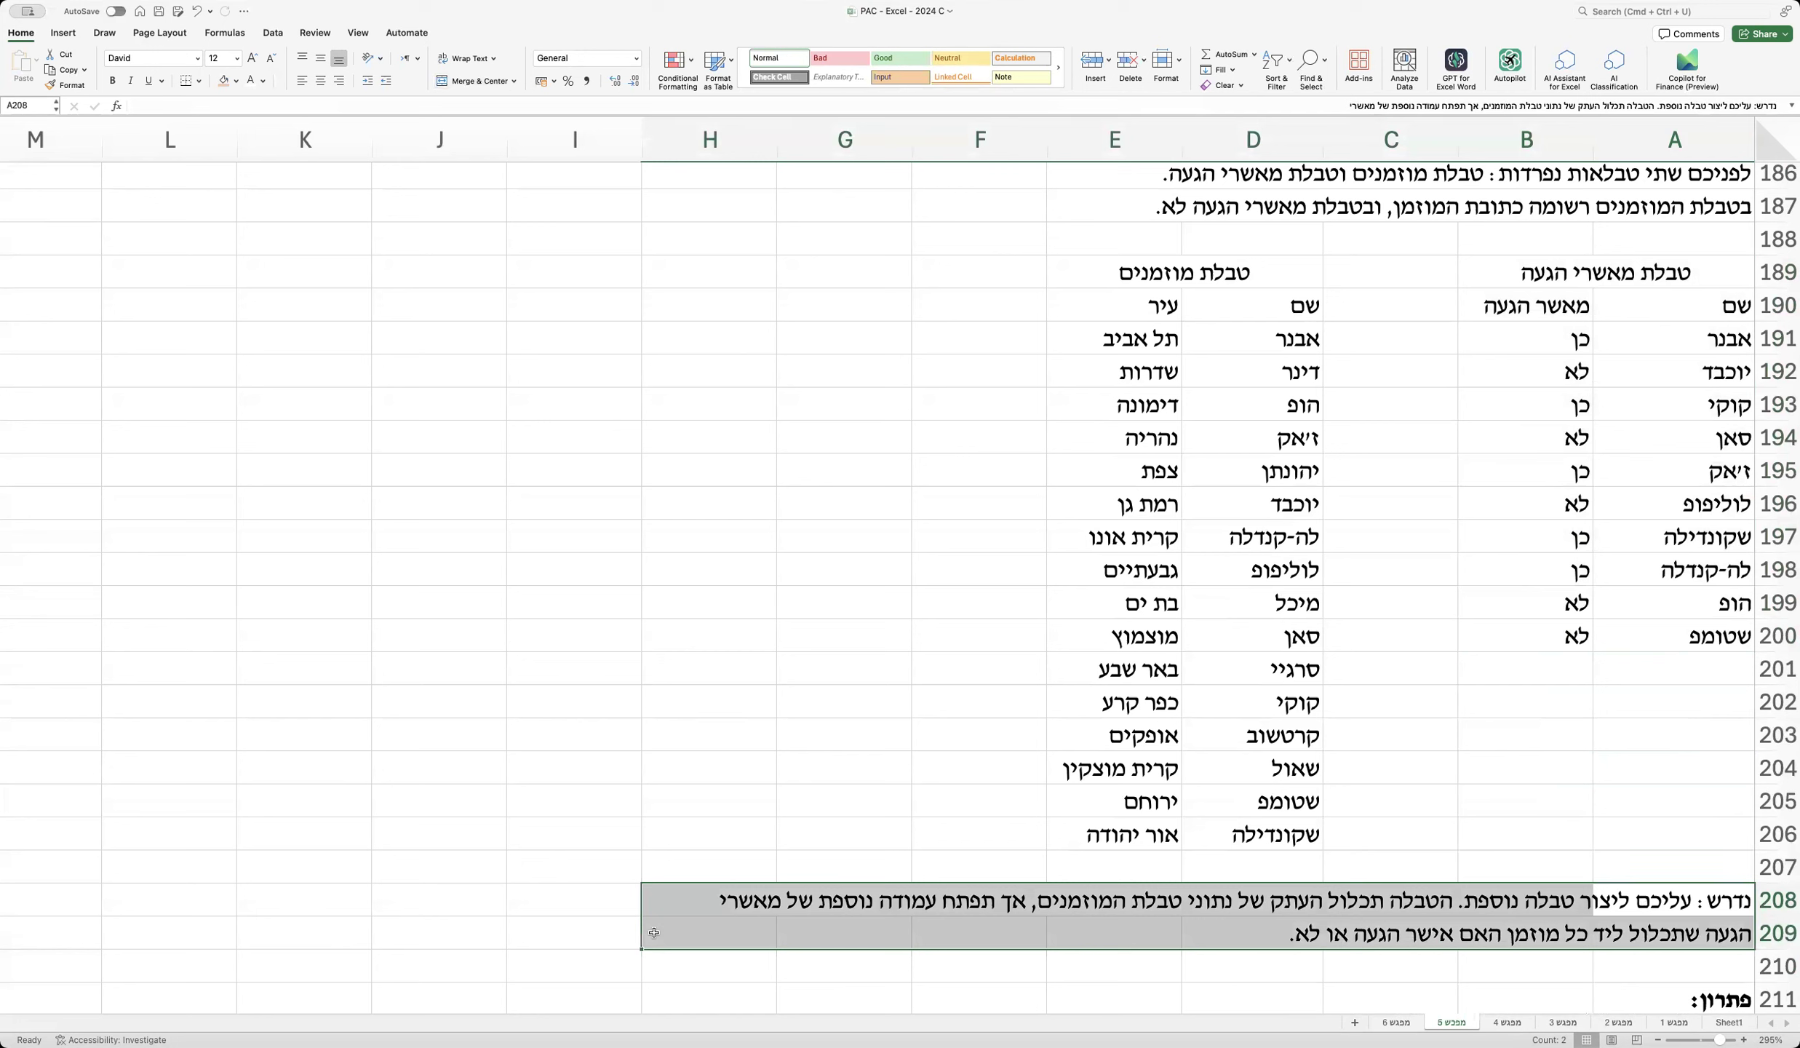
pyautogui.moveTo(1153, 277); pyautogui.dragTo(1137, 836)
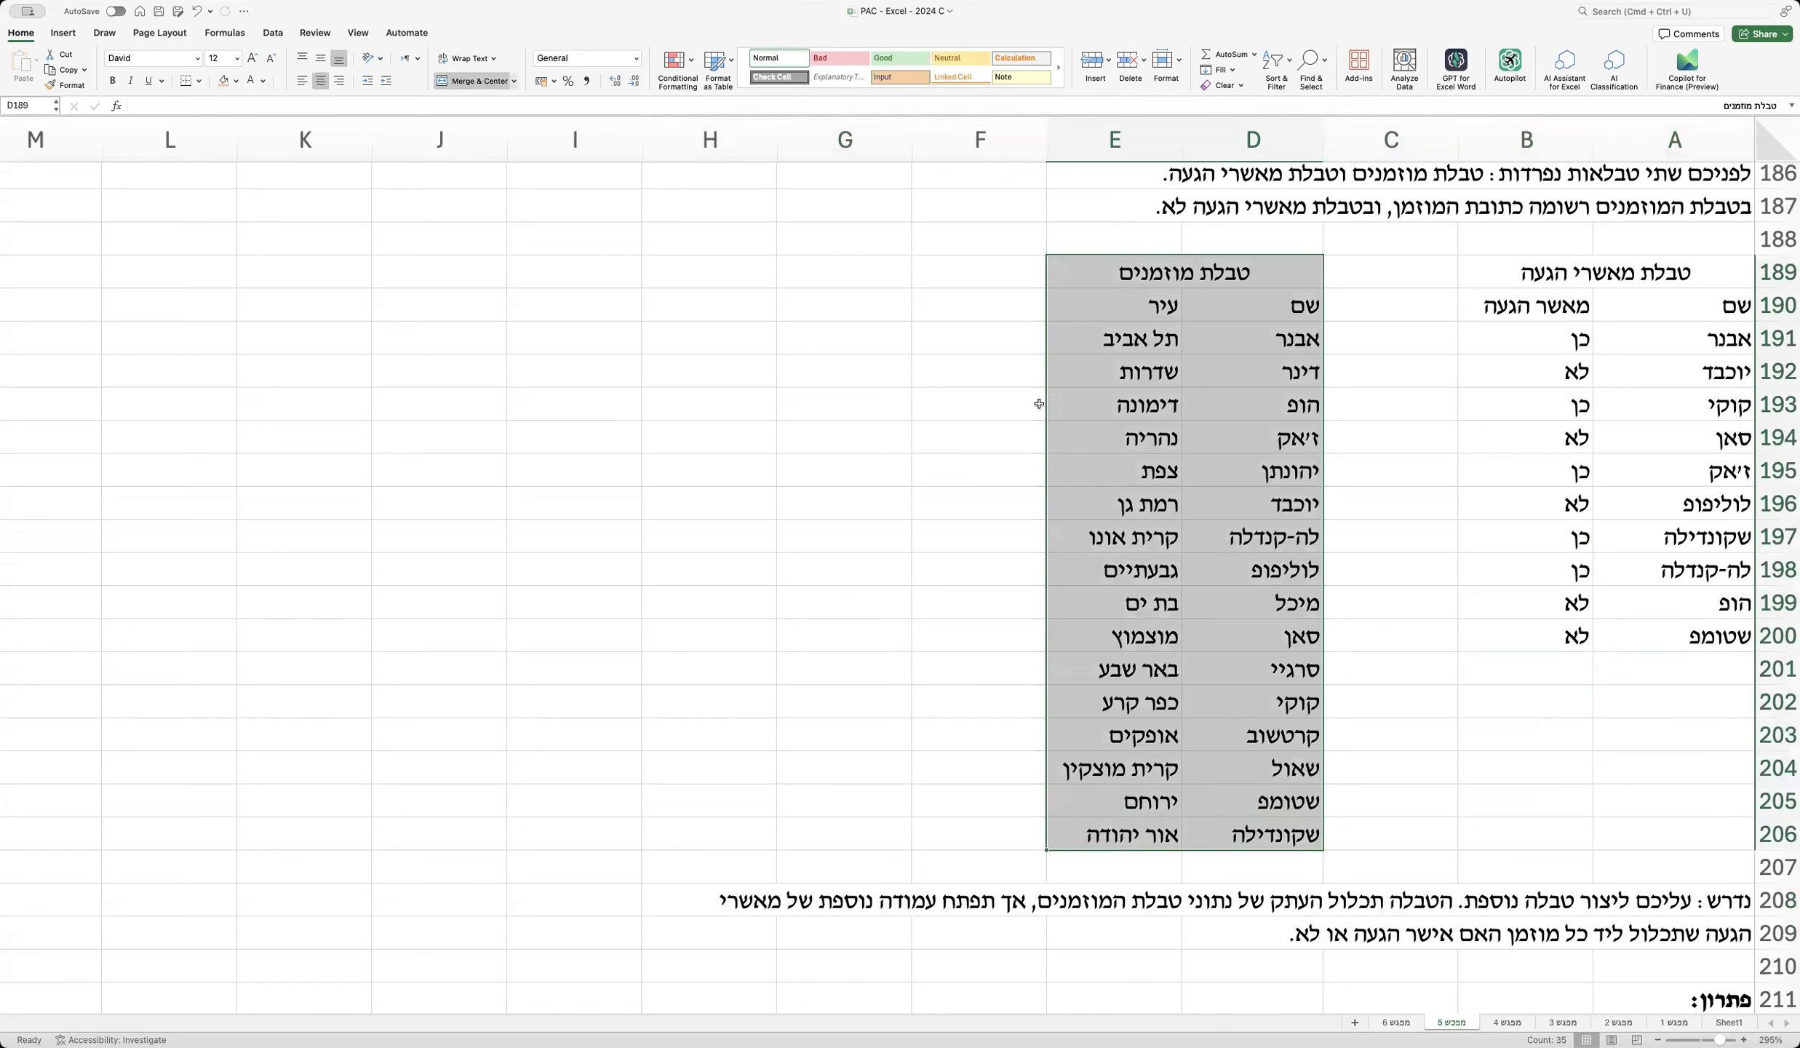
pyautogui.moveTo(982, 299); pyautogui.dragTo(991, 840)
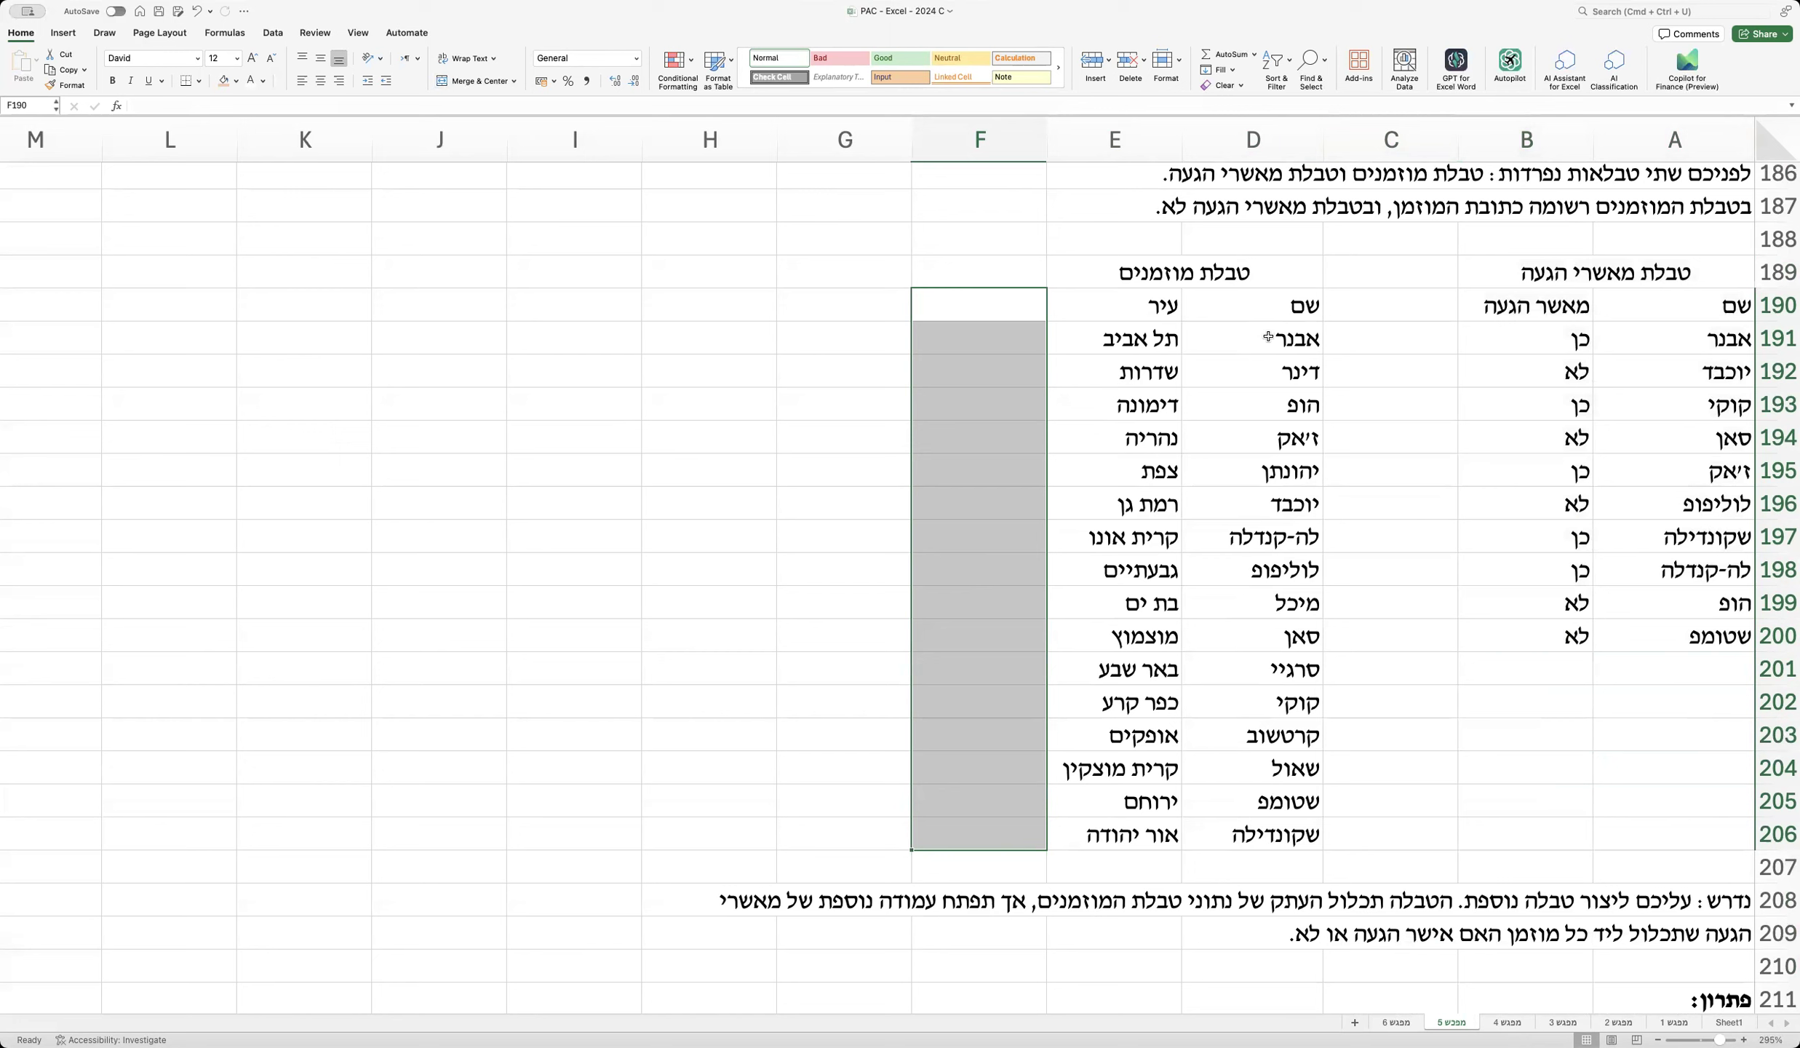
# Step: Trace how the first two invitees in D191 and D192 would be looked up in A189:B200 to fill column F
pyautogui.click(1040, 337)
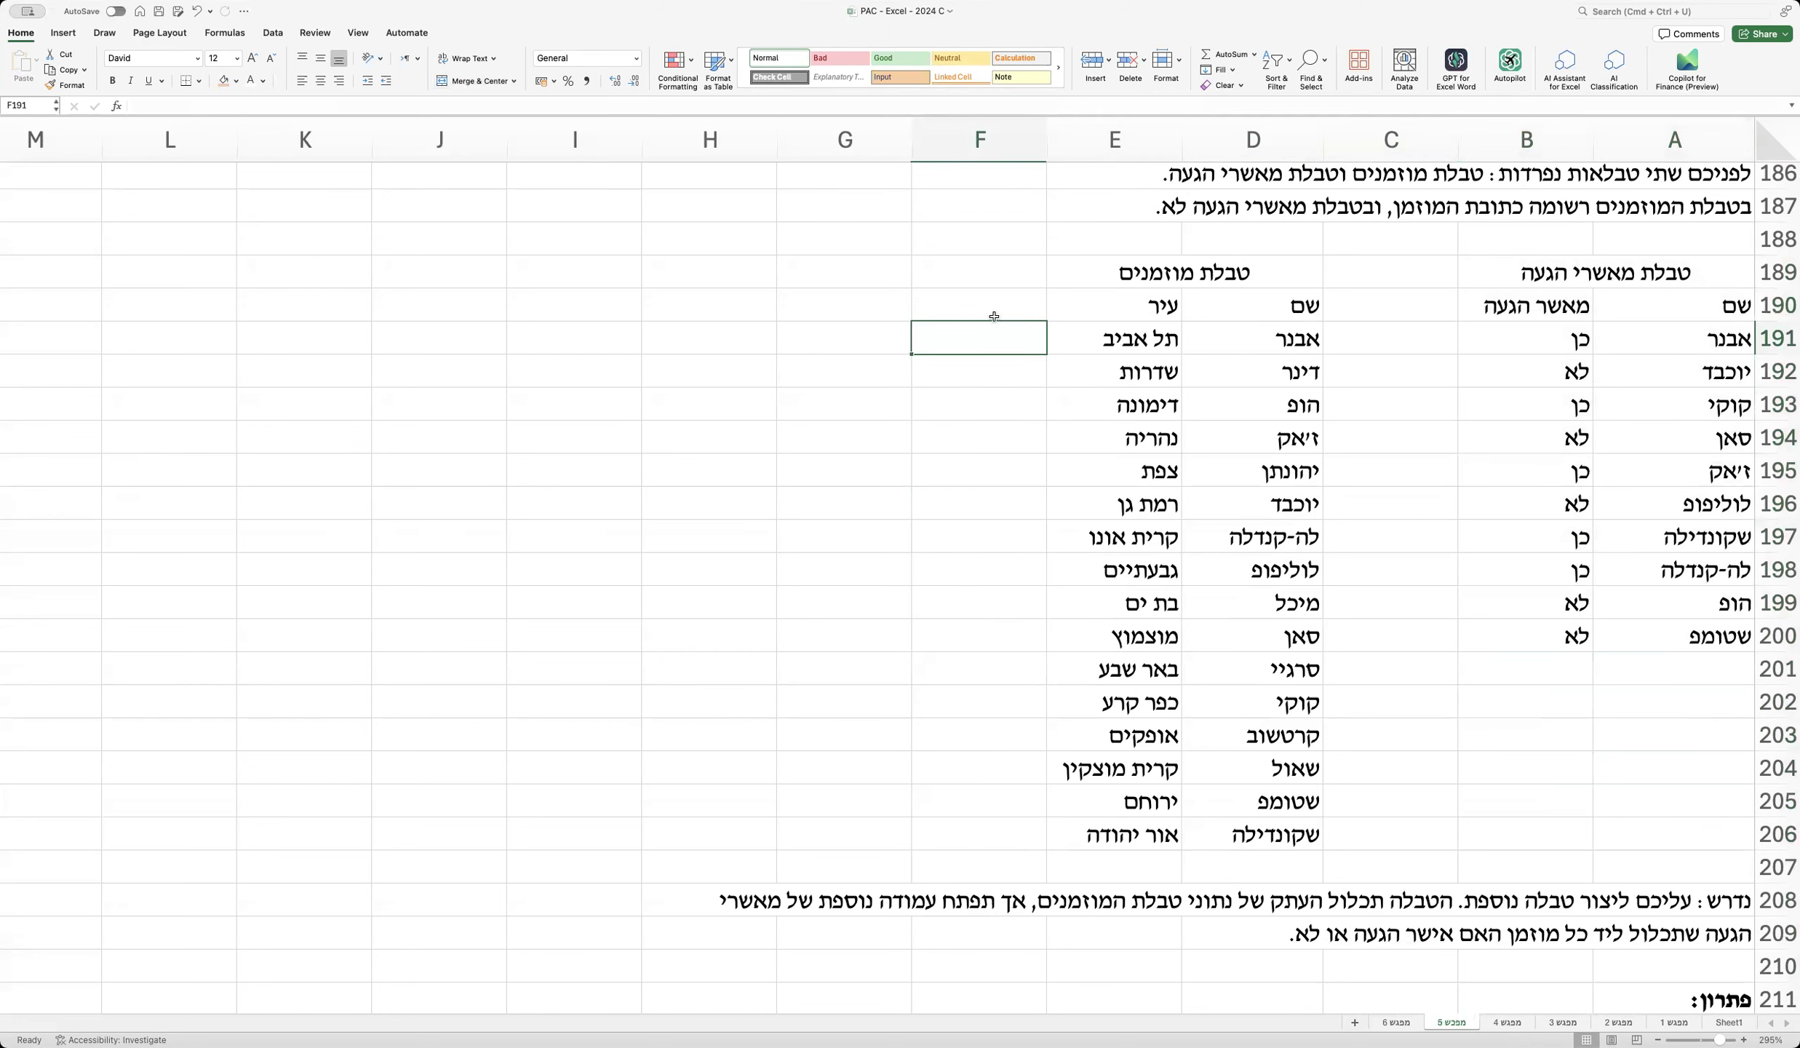
pyautogui.click(1274, 343)
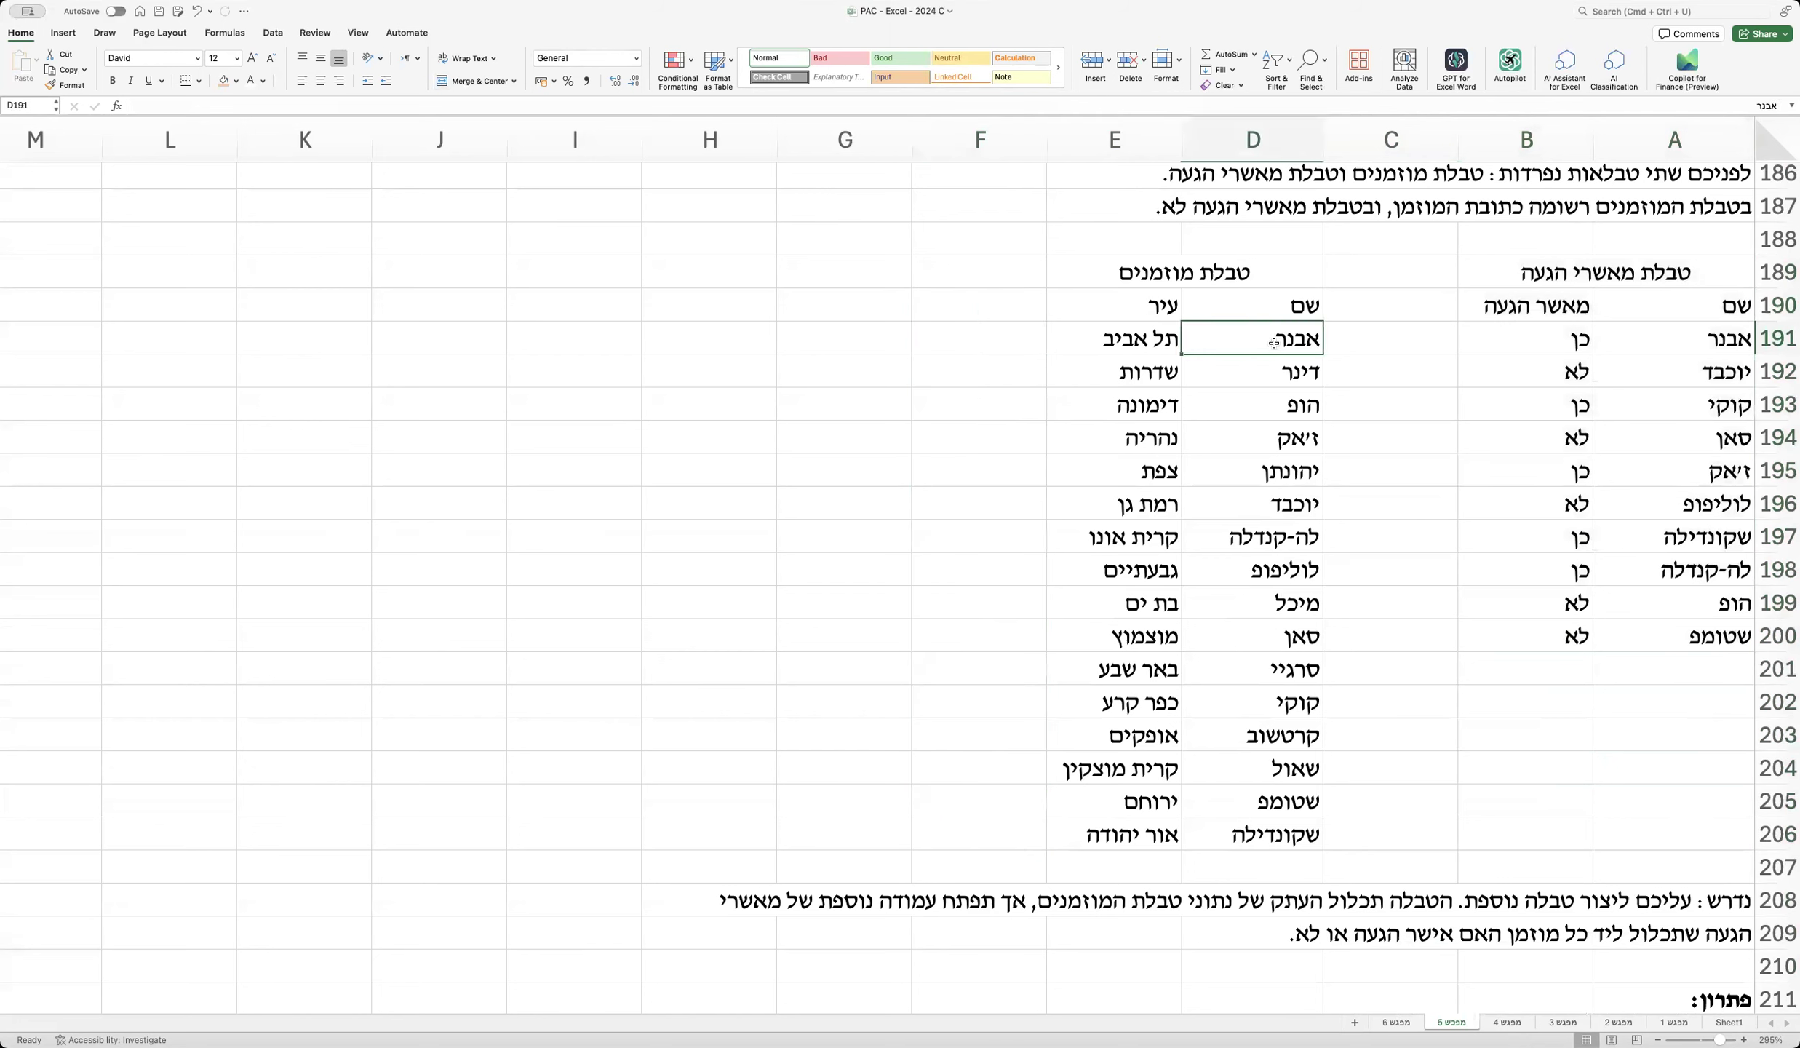
pyautogui.moveTo(1699, 257); pyautogui.dragTo(1600, 630)
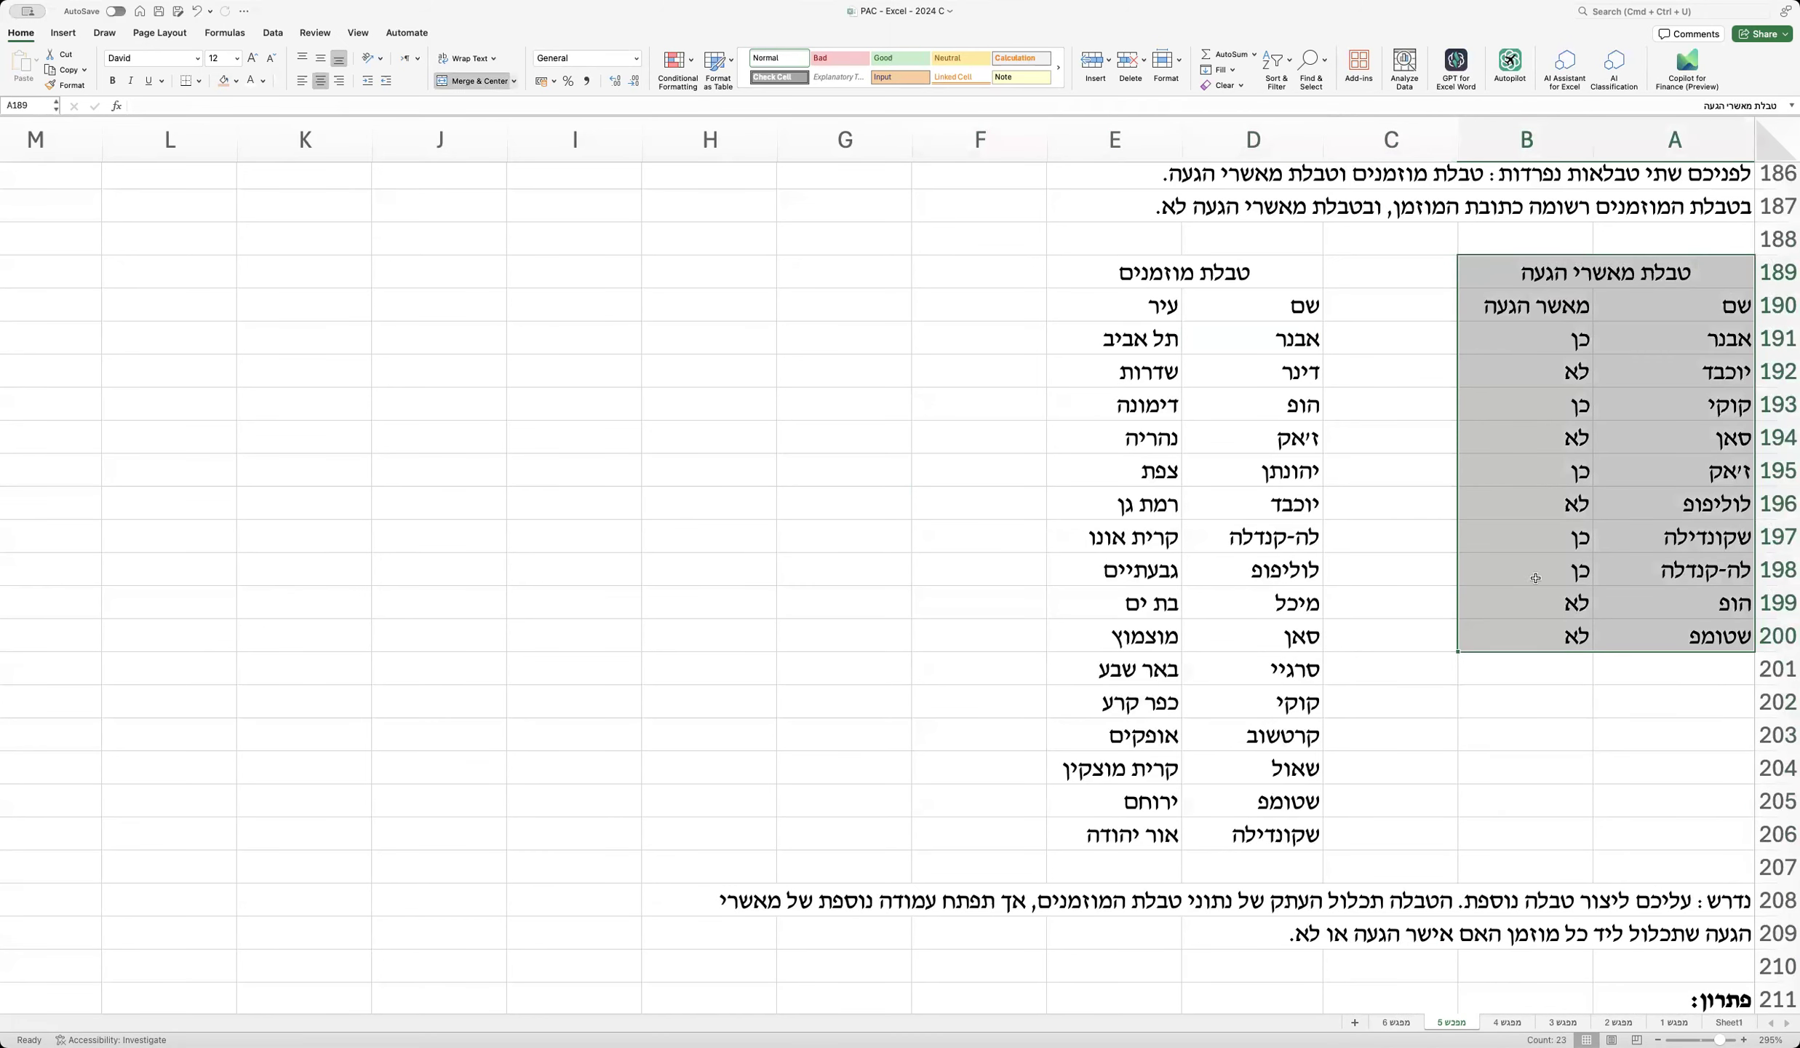
pyautogui.click(1001, 335)
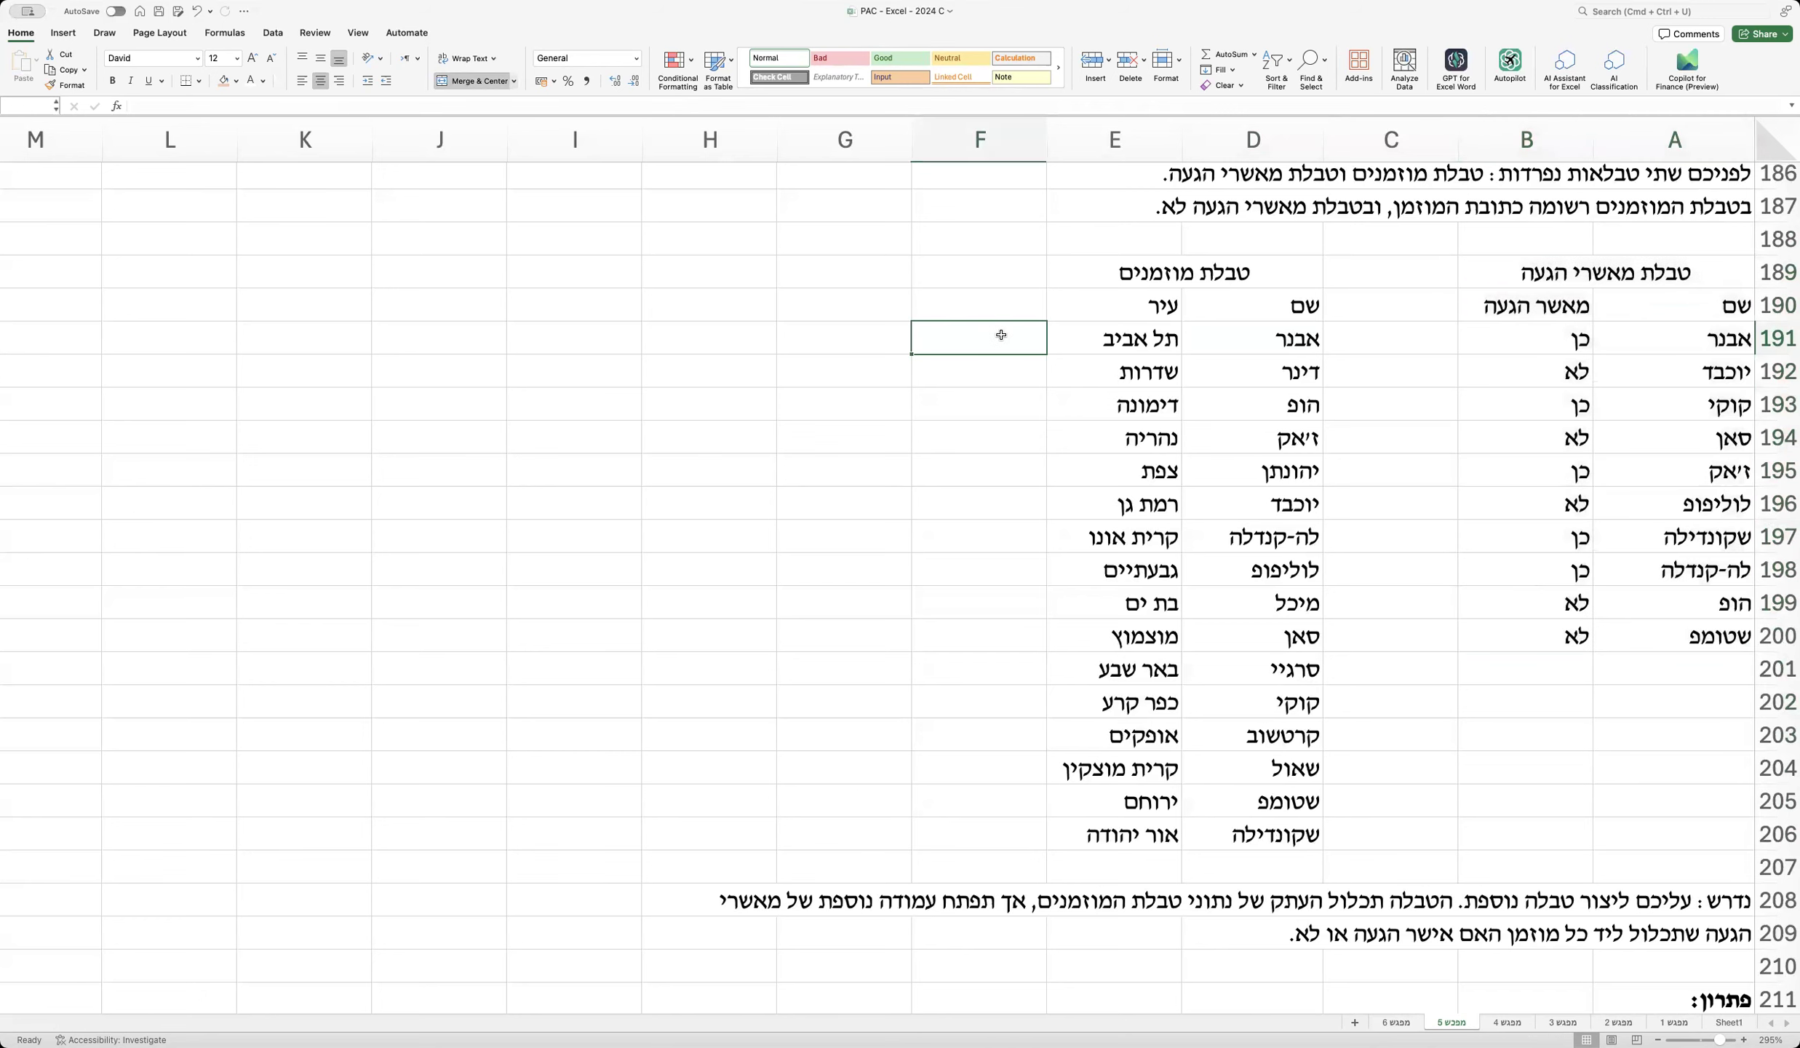
pyautogui.click(1270, 369)
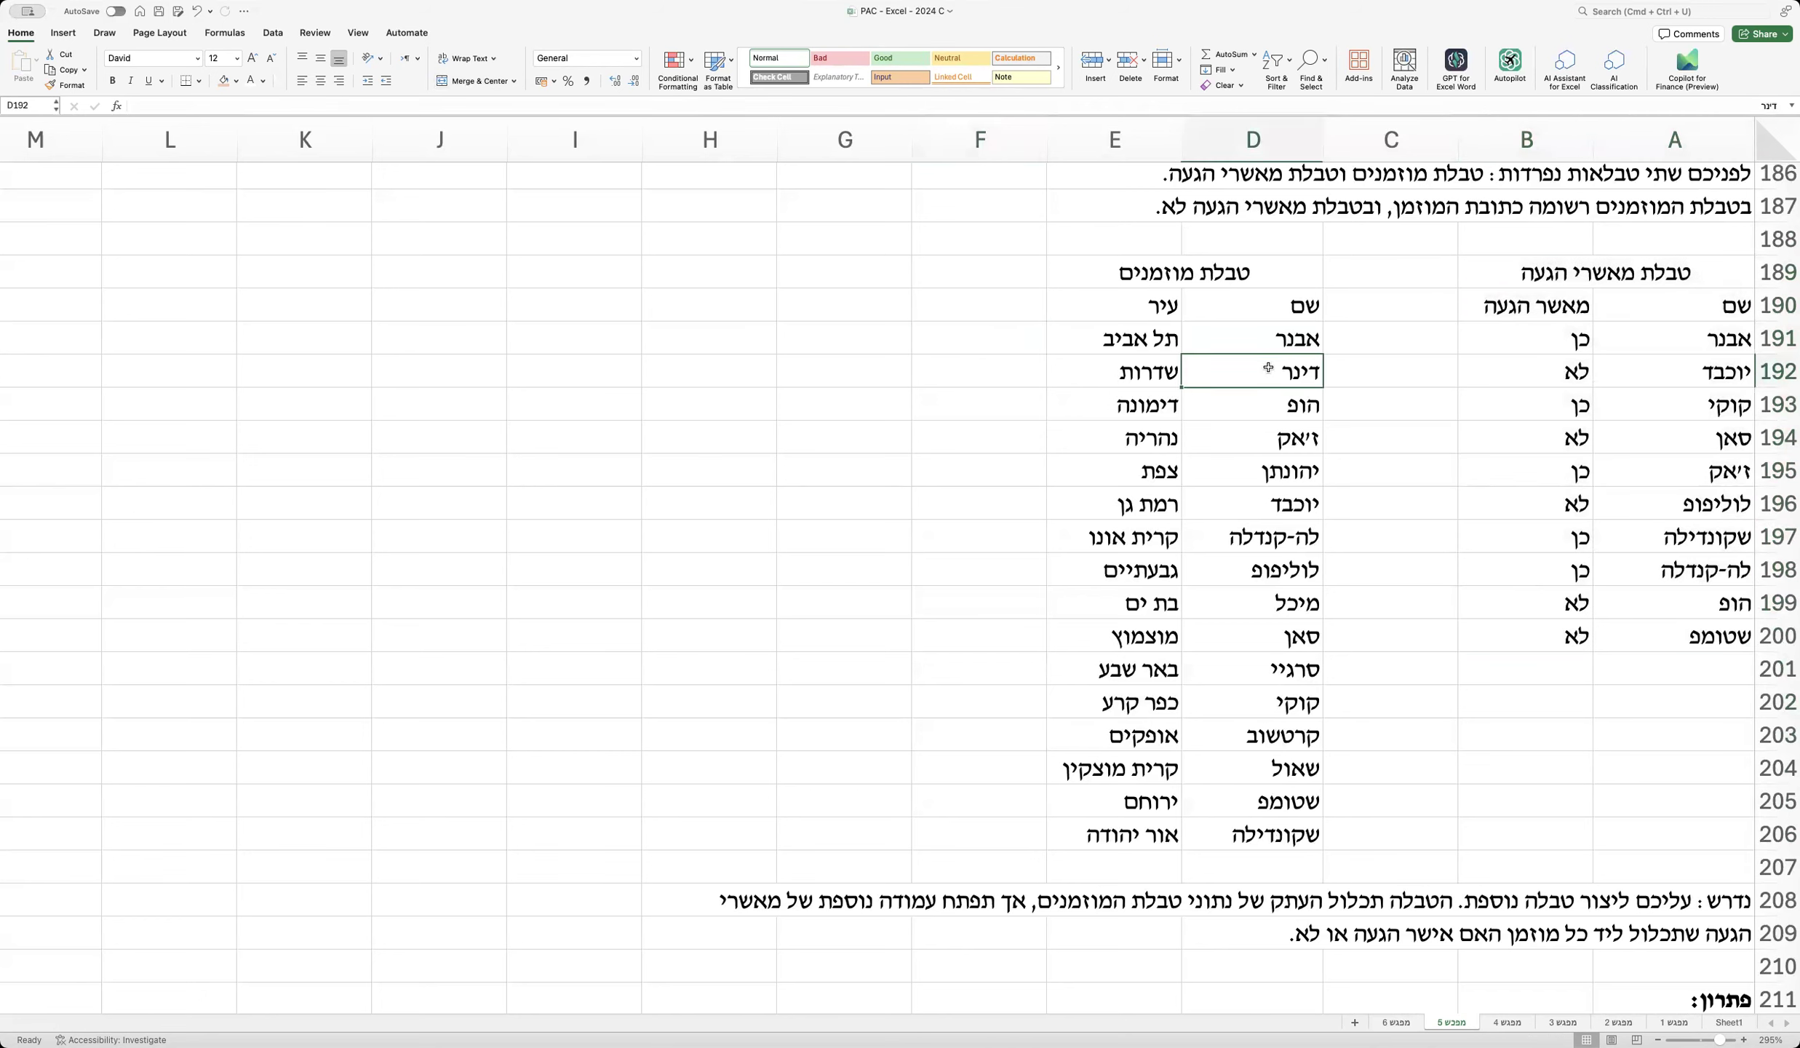
pyautogui.click(1701, 275)
pyautogui.moveTo(1596, 701); pyautogui.dragTo(1605, 634)
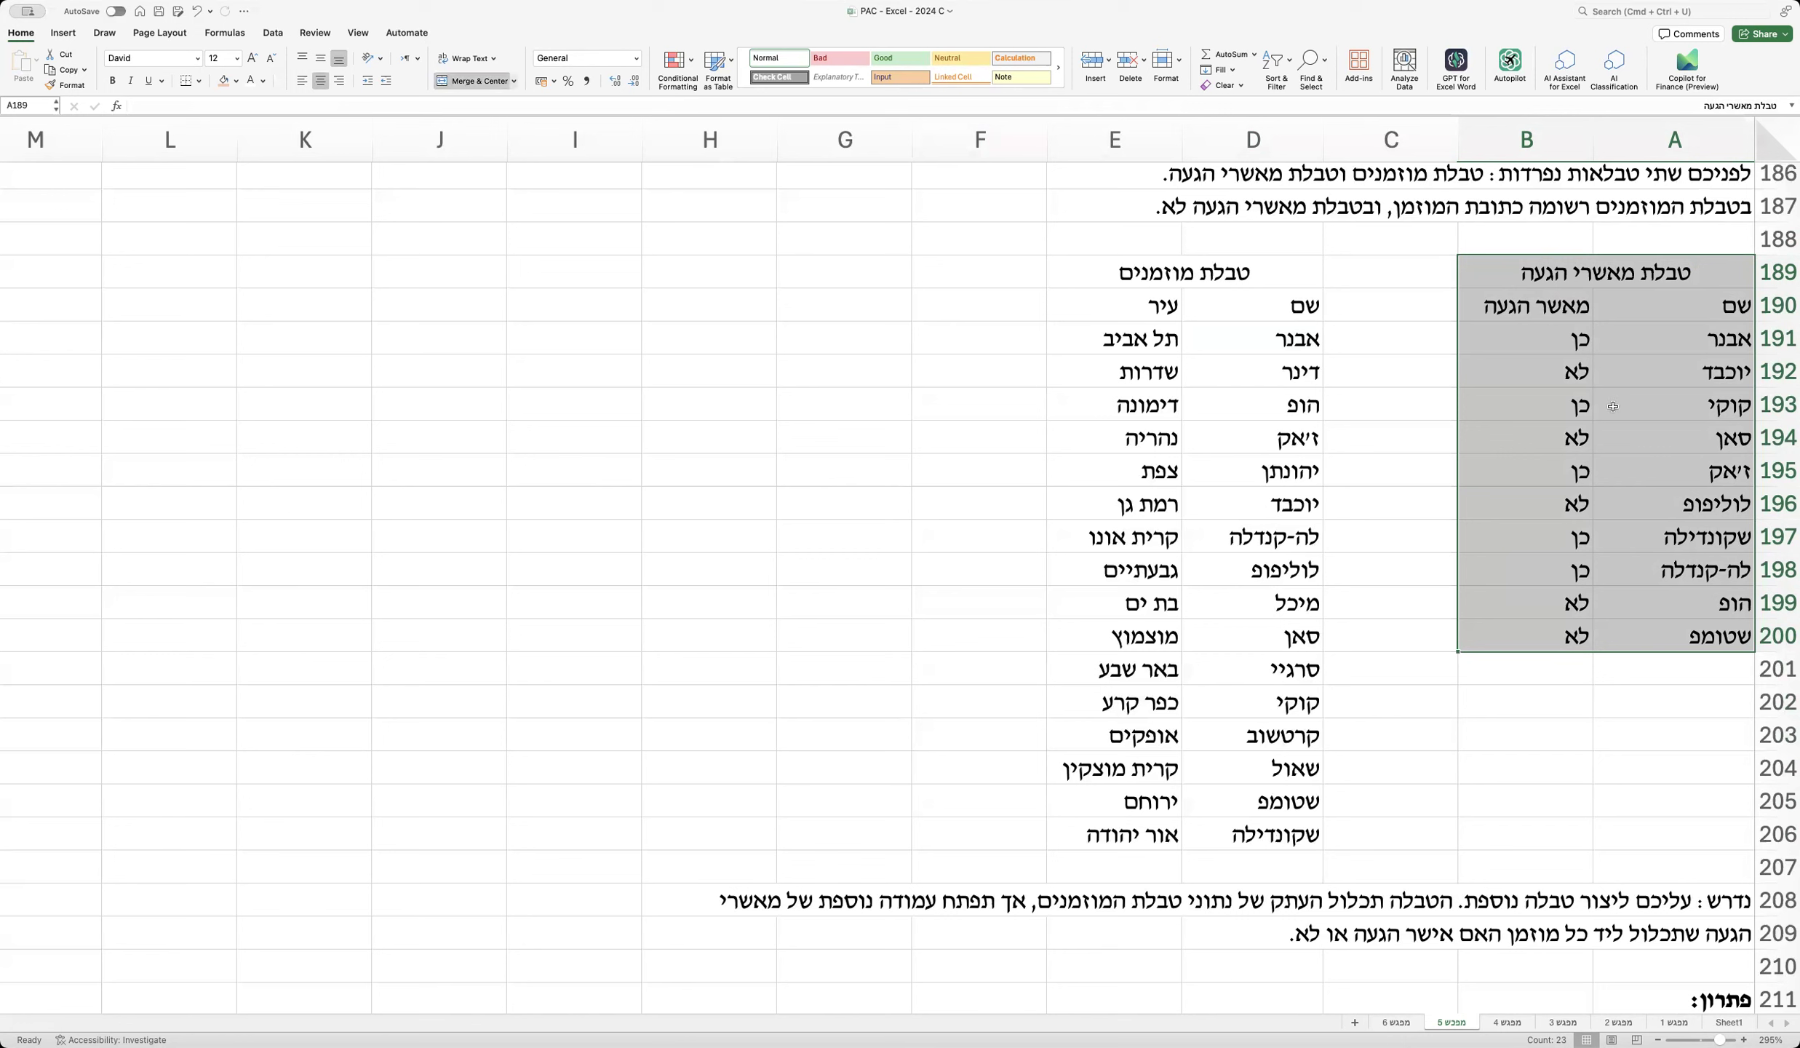
pyautogui.click(1006, 353)
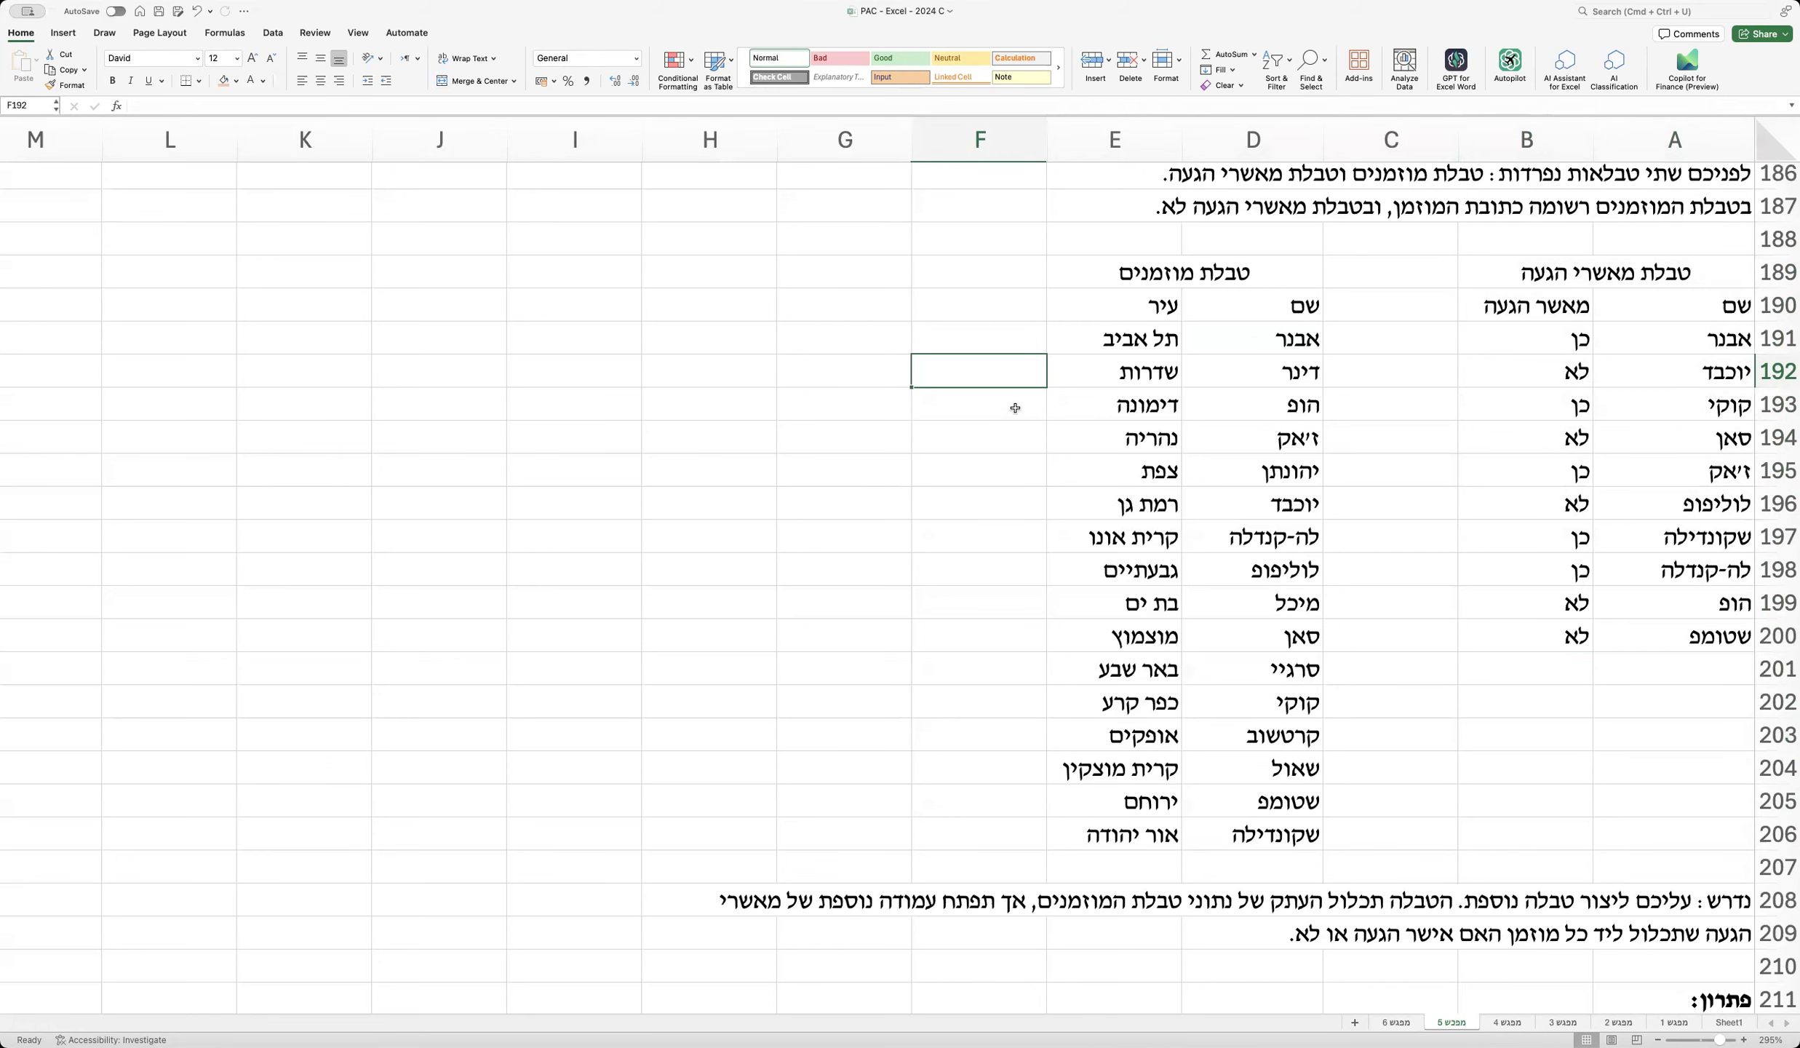
# Step: In the solution section, merge and center the combined table's heading "טבלה מאוחדת" across G213:I213
pyautogui.scroll(-10, 1015, 407)
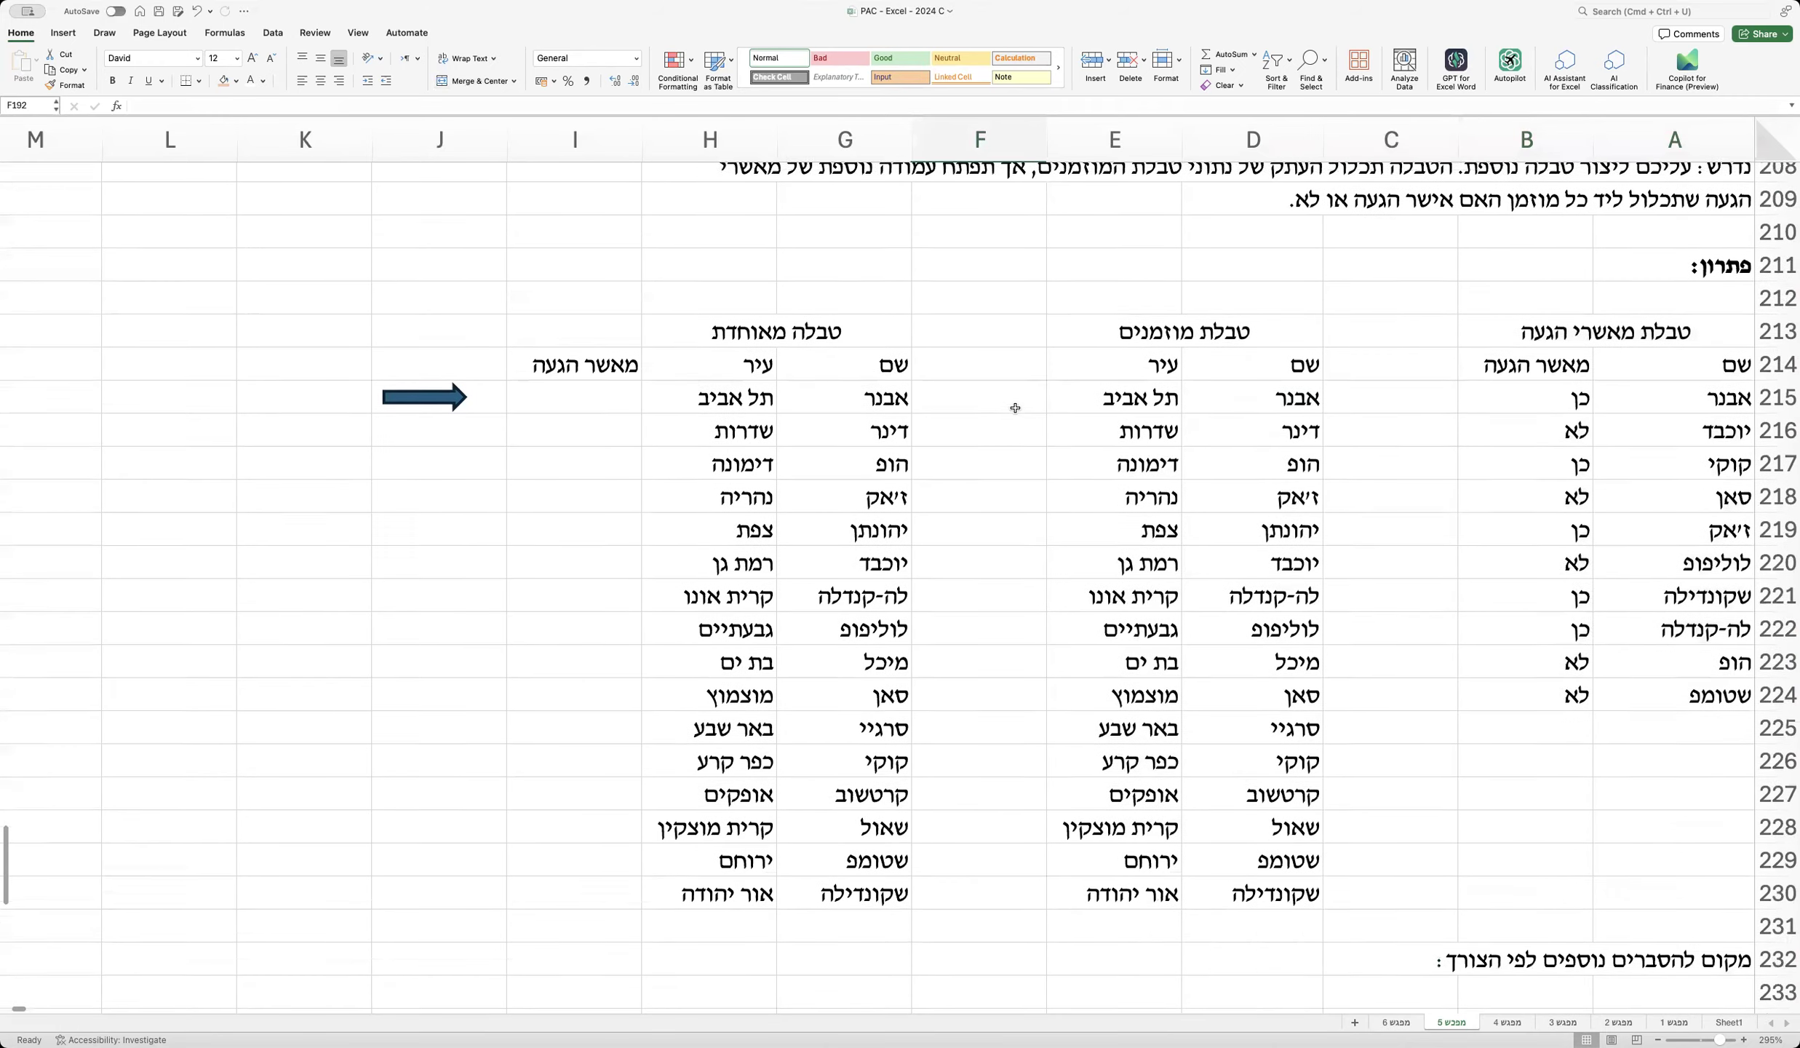
pyautogui.scroll(1, 1015, 407)
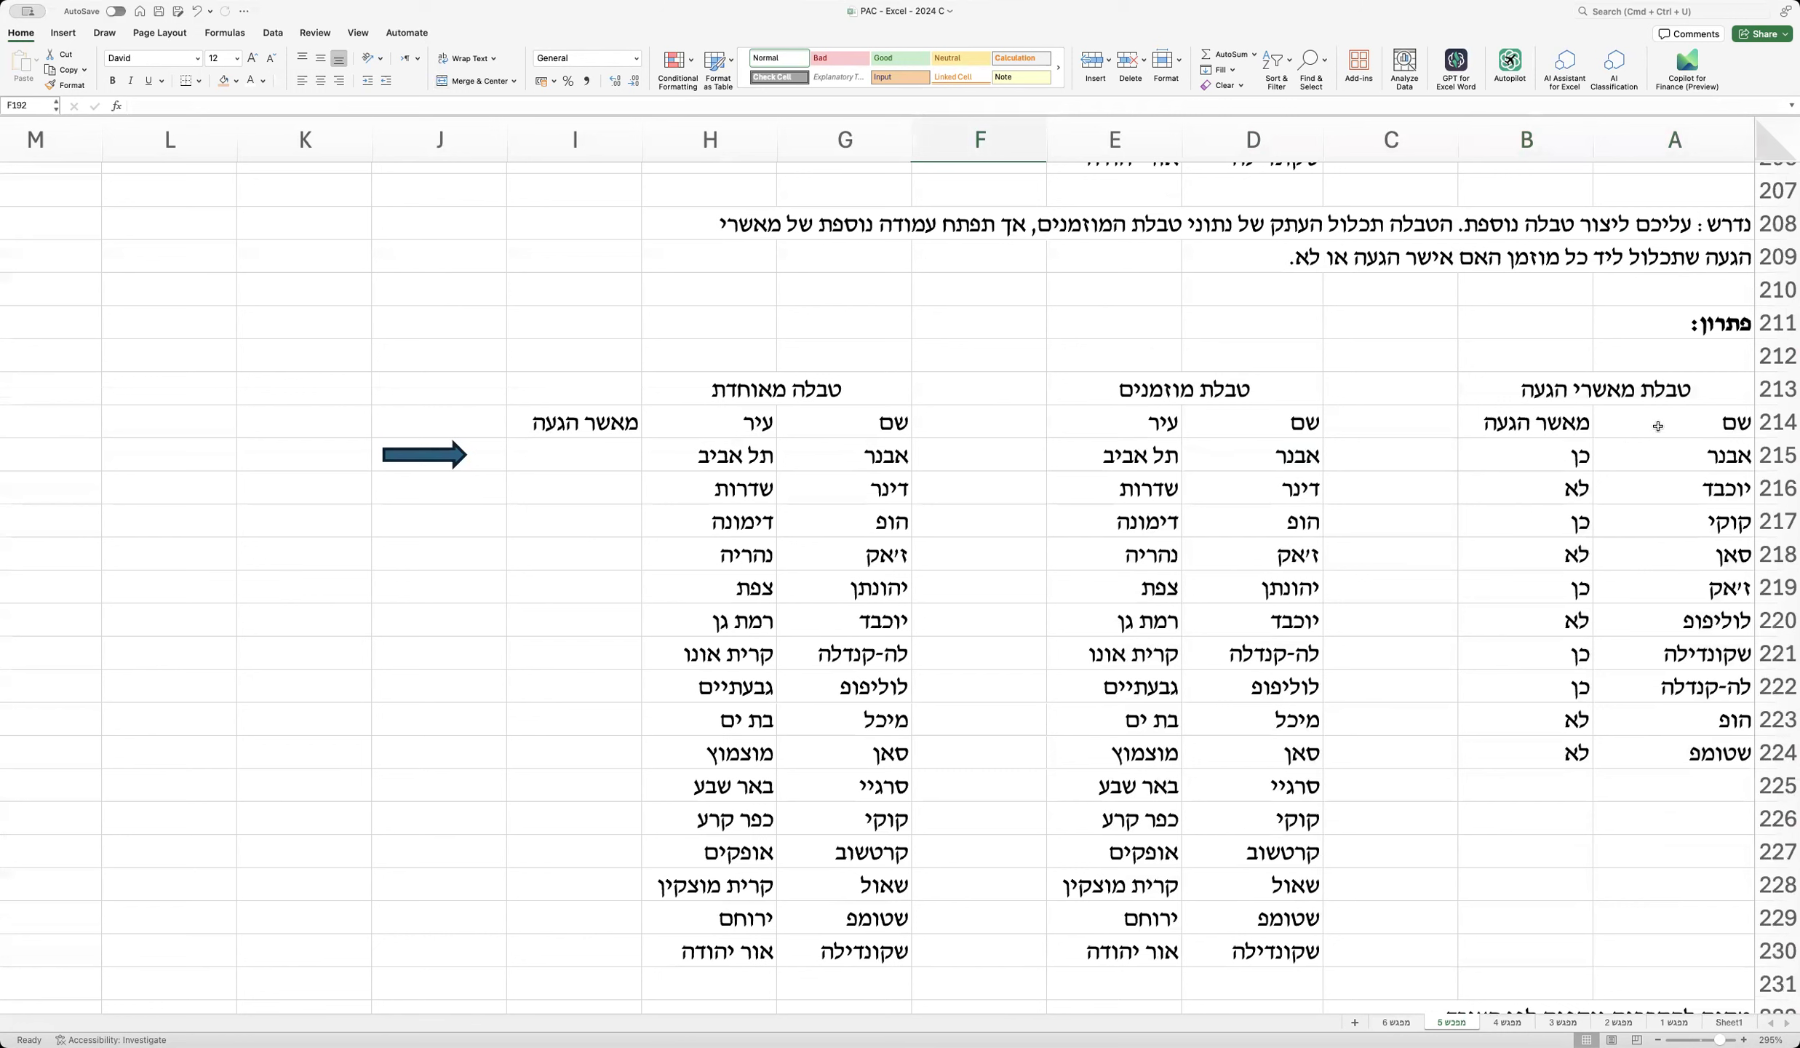
pyautogui.moveTo(1674, 384); pyautogui.dragTo(1617, 766)
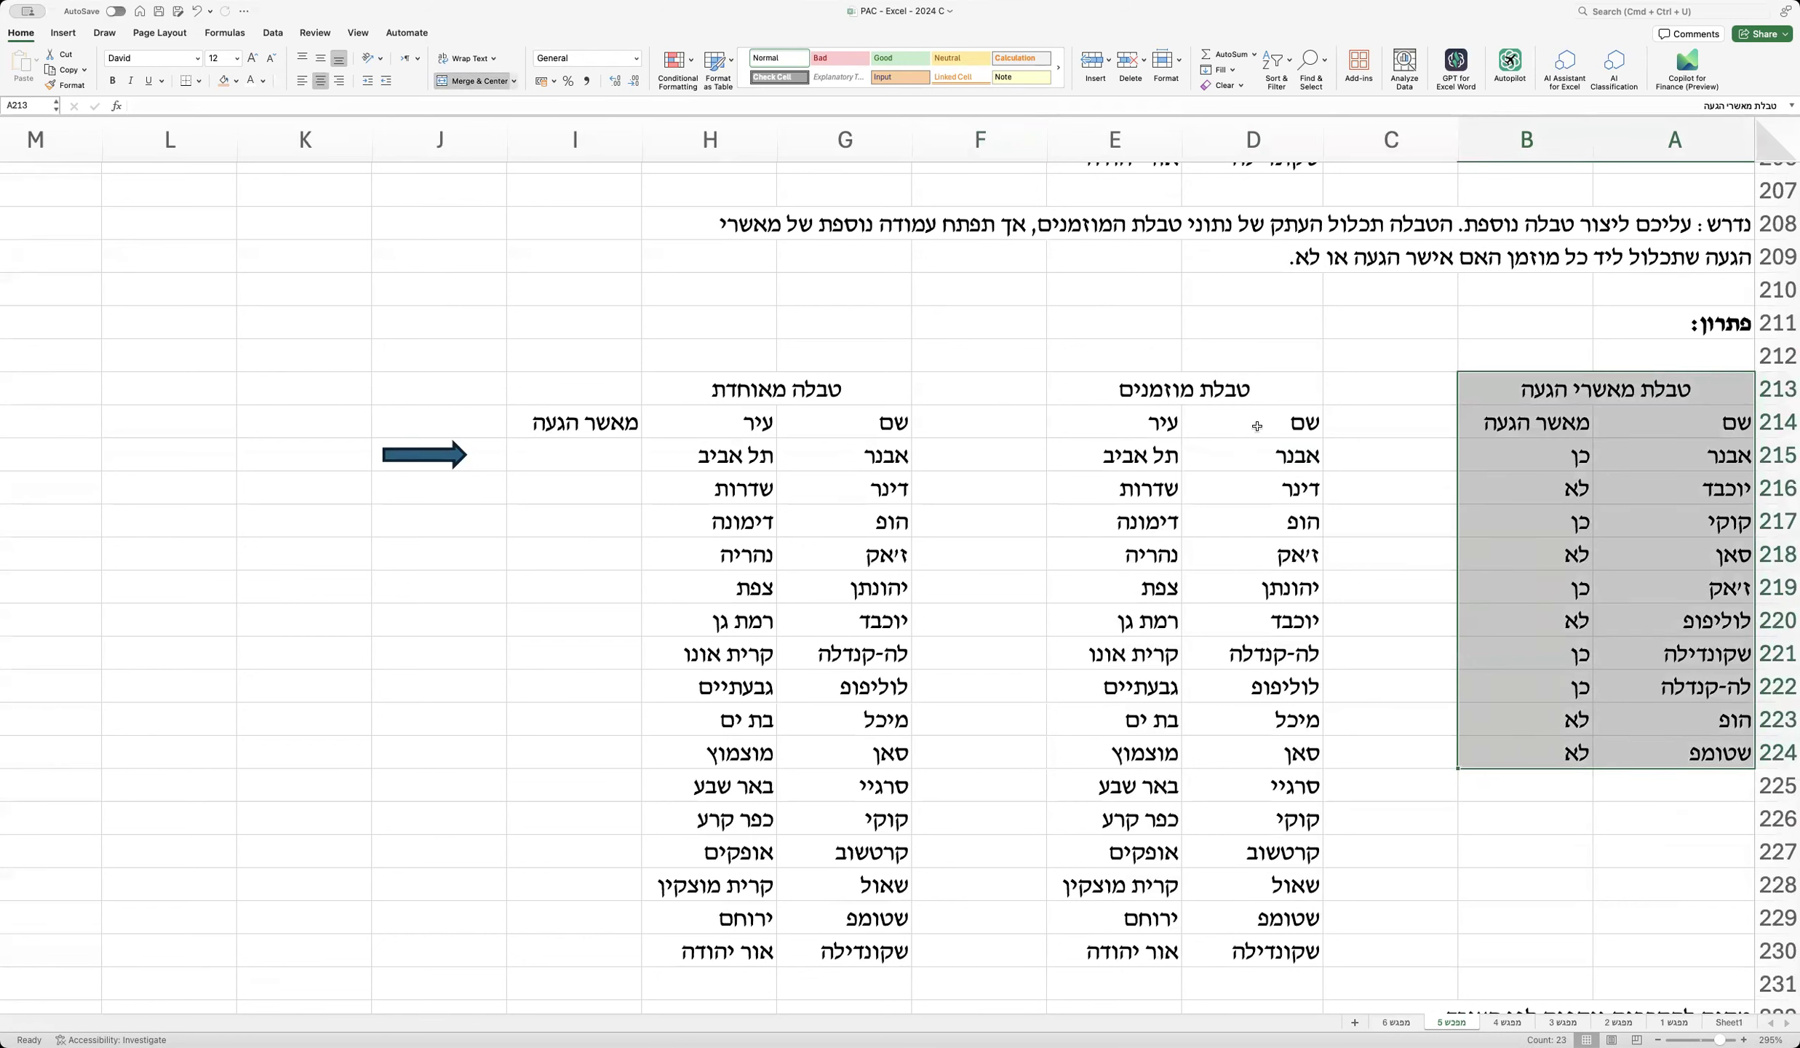
pyautogui.moveTo(1243, 390); pyautogui.dragTo(1172, 946)
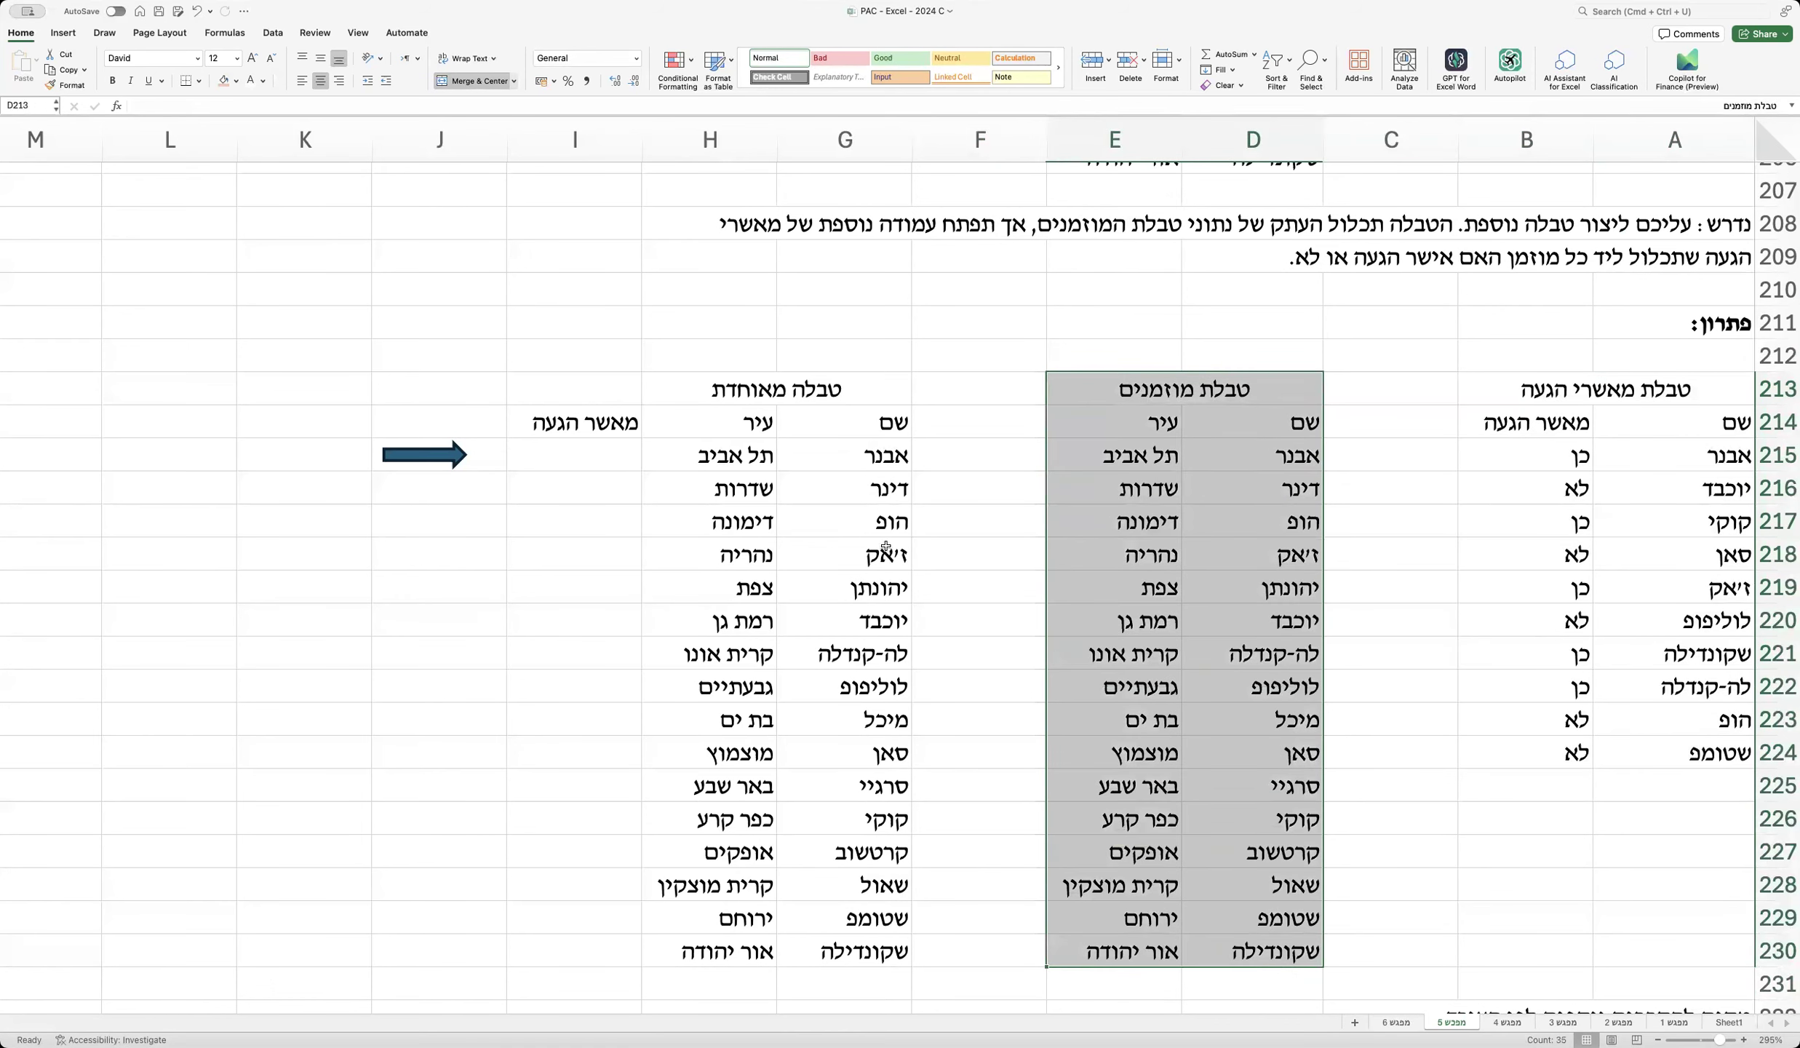
pyautogui.moveTo(808, 383); pyautogui.dragTo(560, 385)
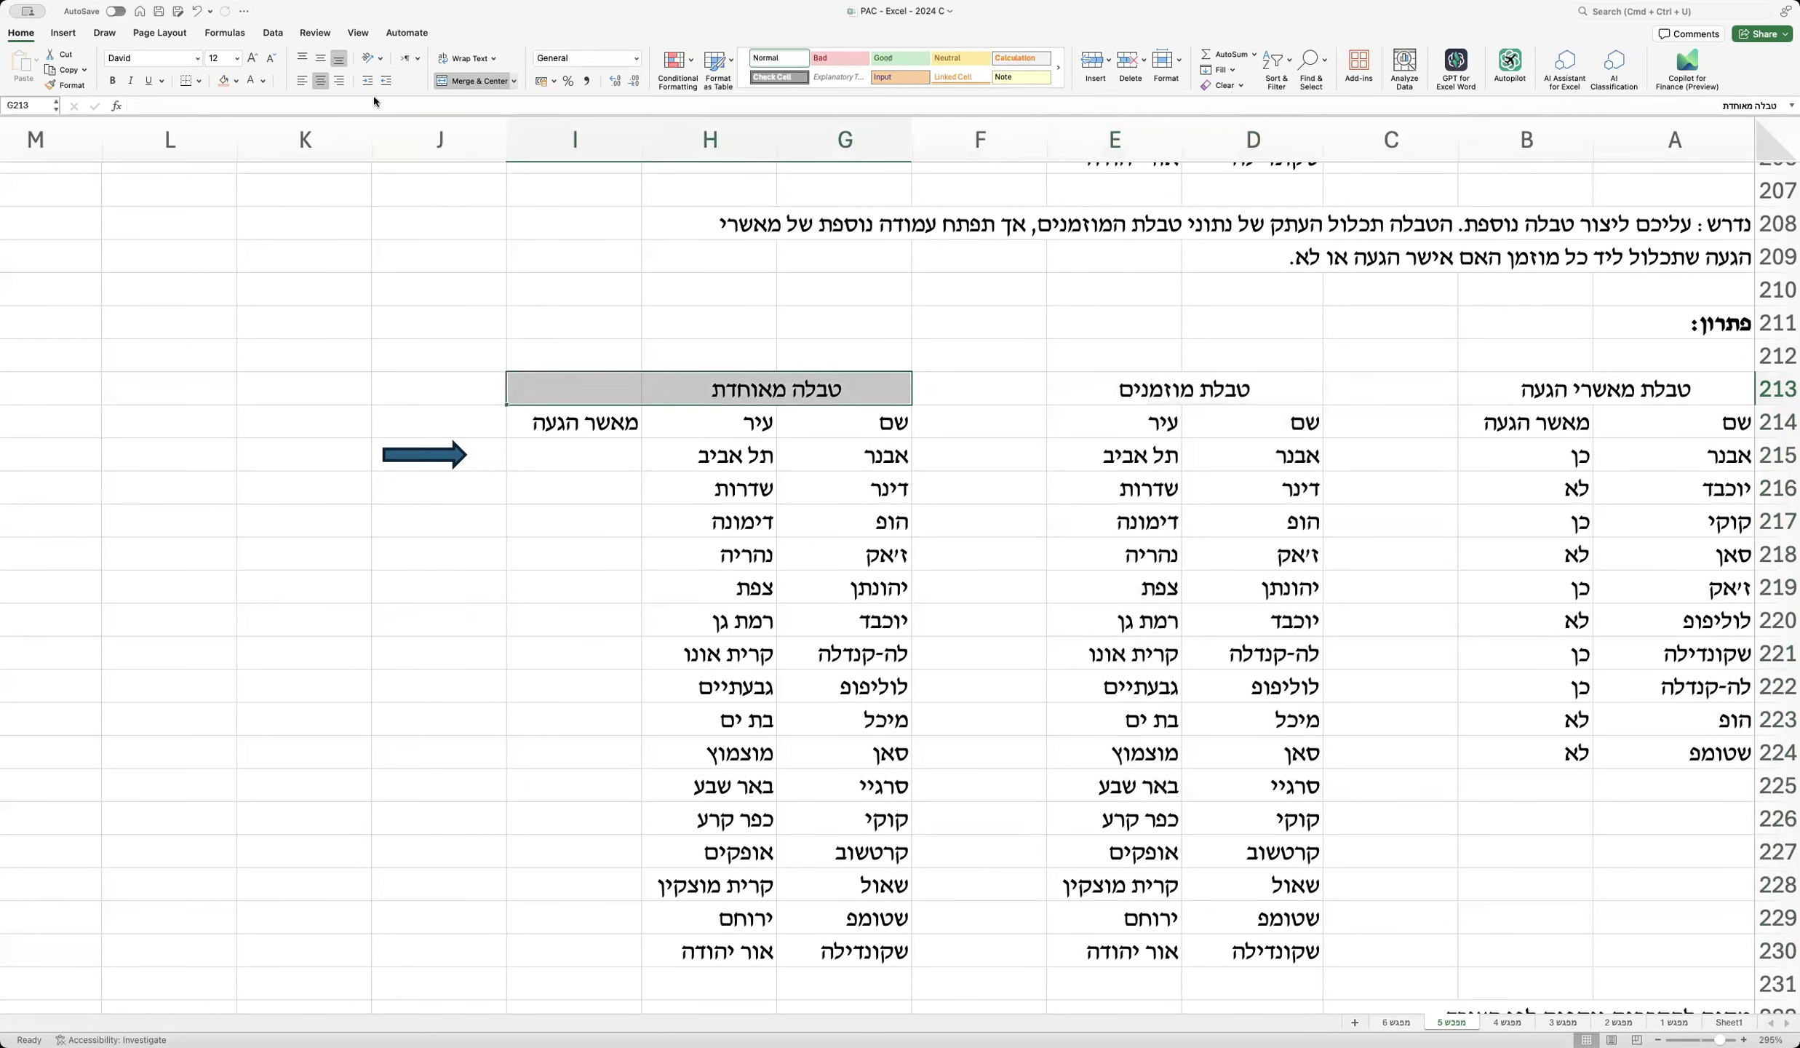
pyautogui.click(454, 82)
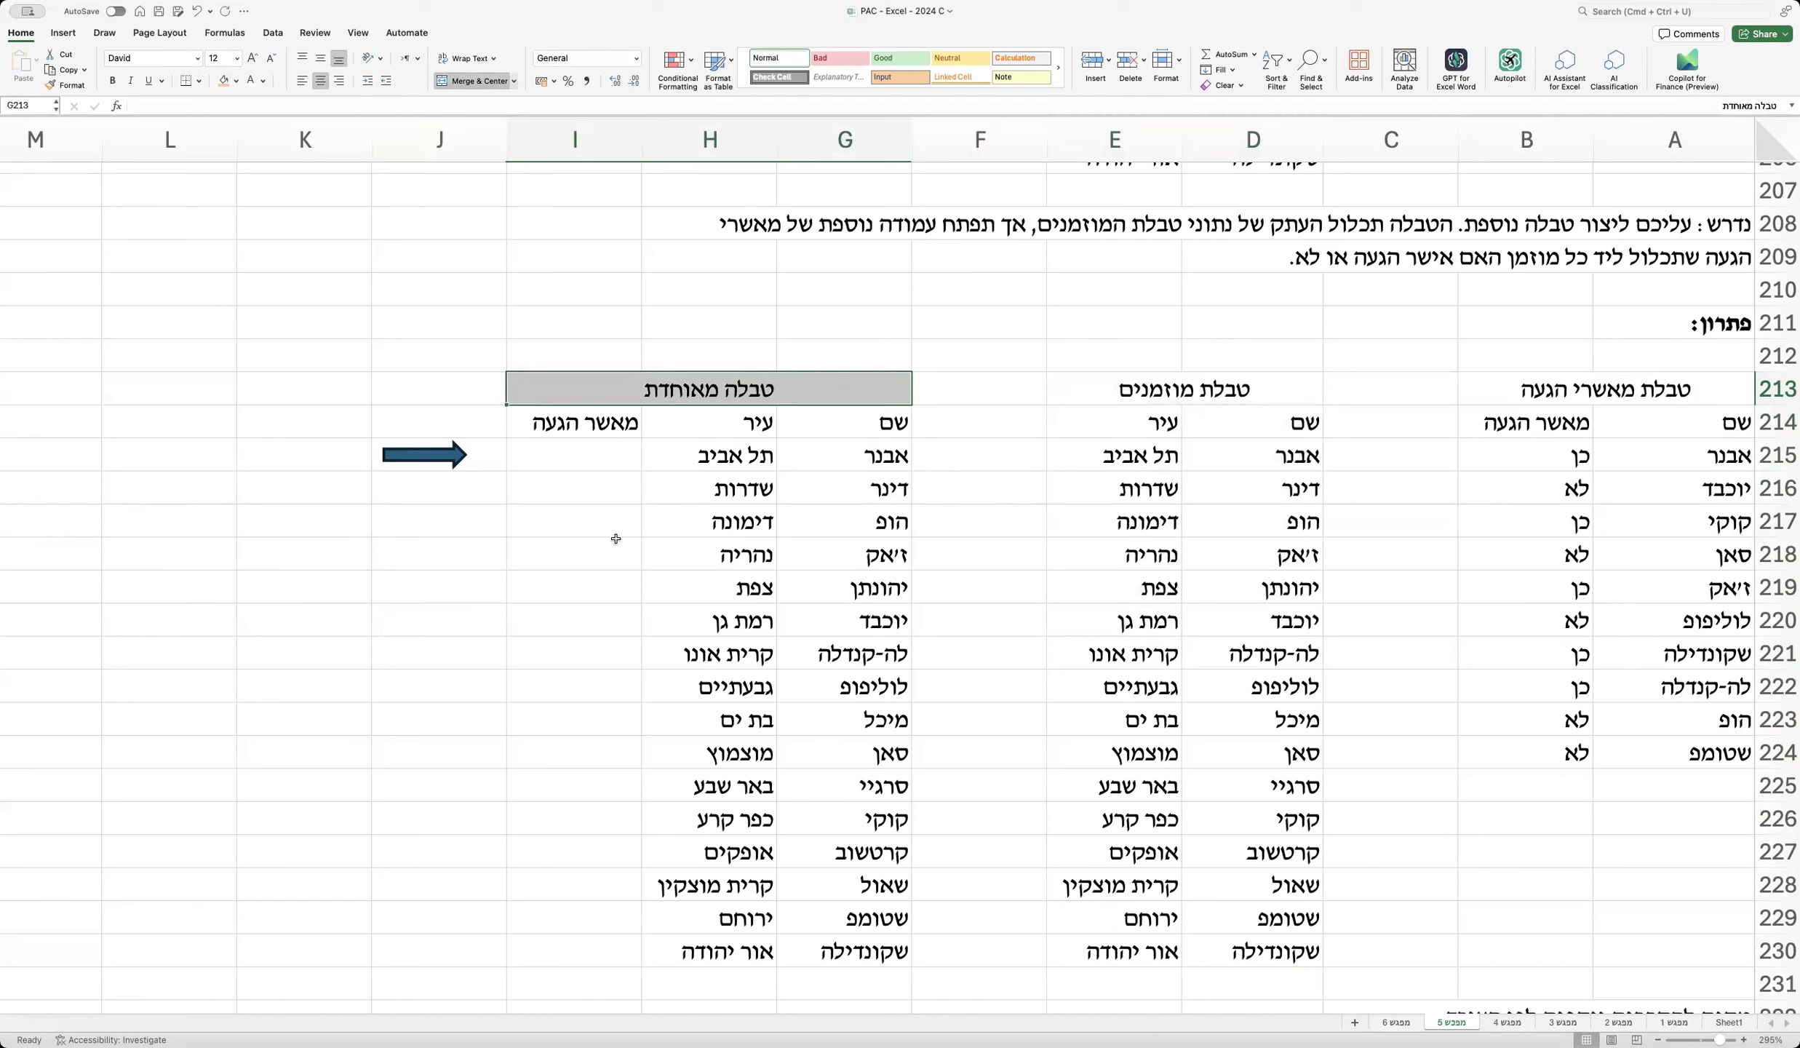
pyautogui.click(593, 456)
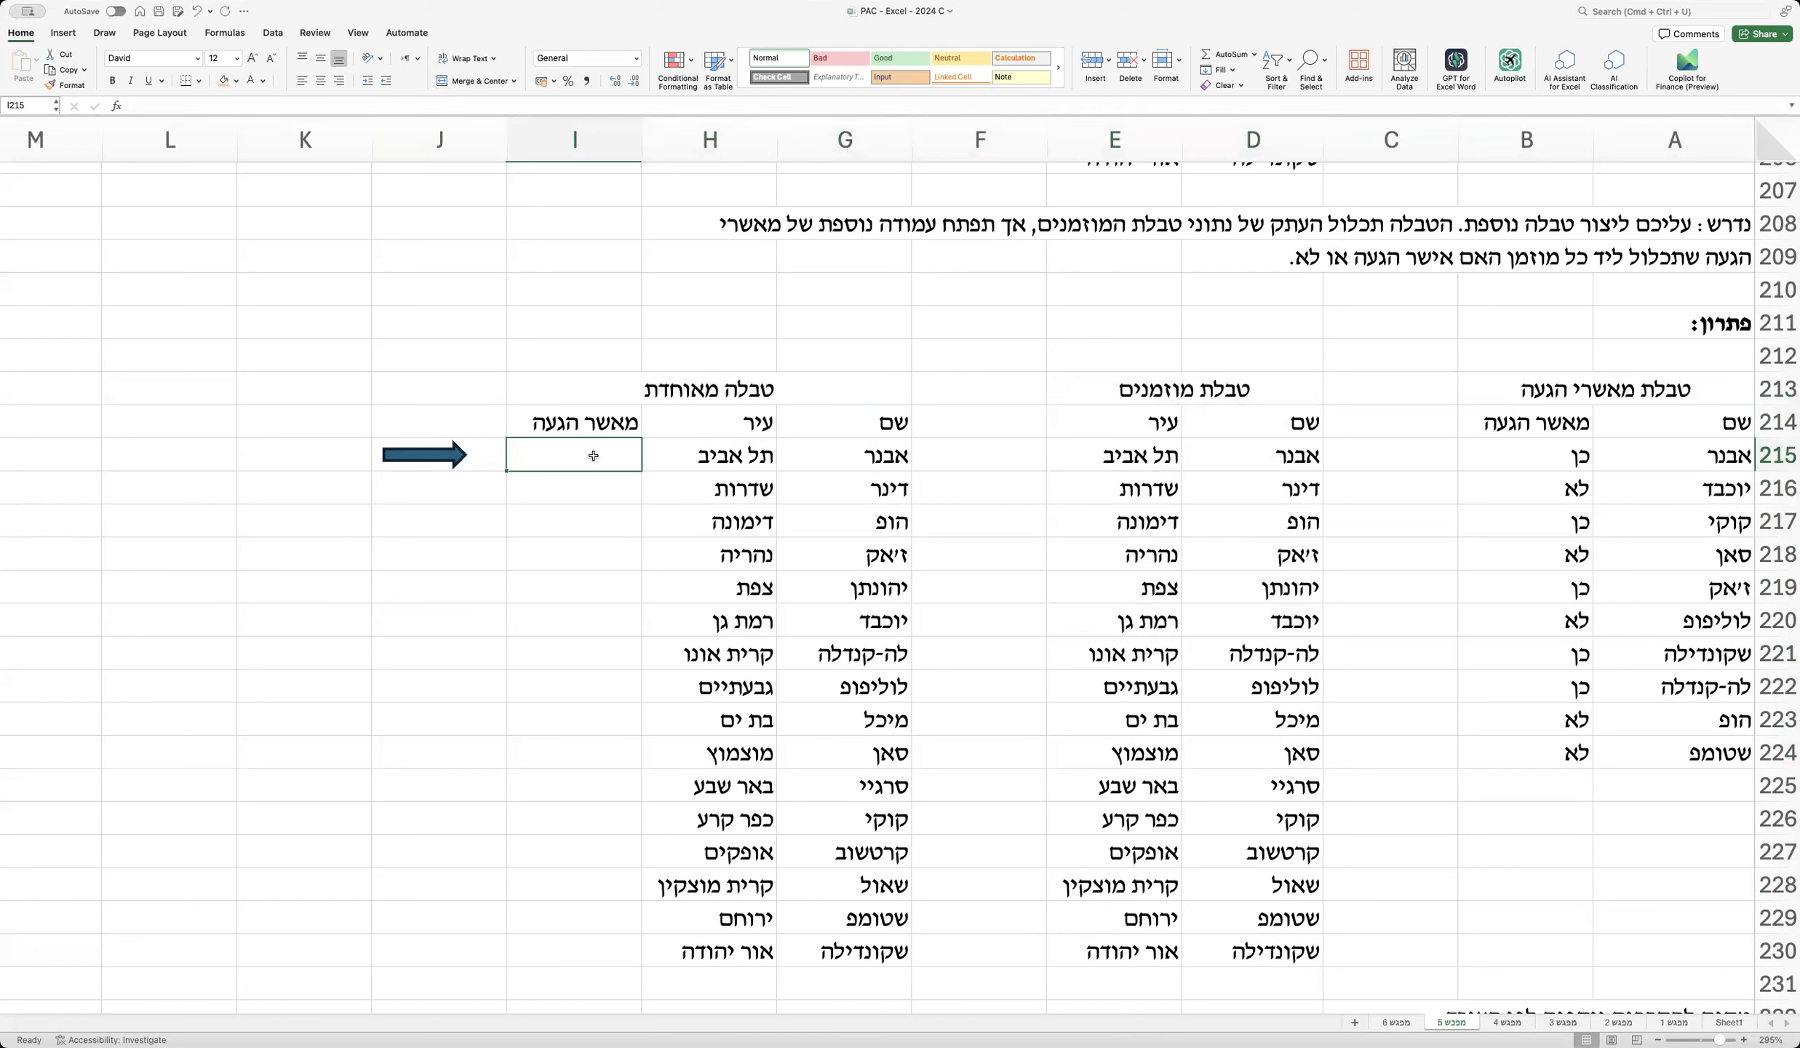
pyautogui.moveTo(878, 386); pyautogui.dragTo(747, 586)
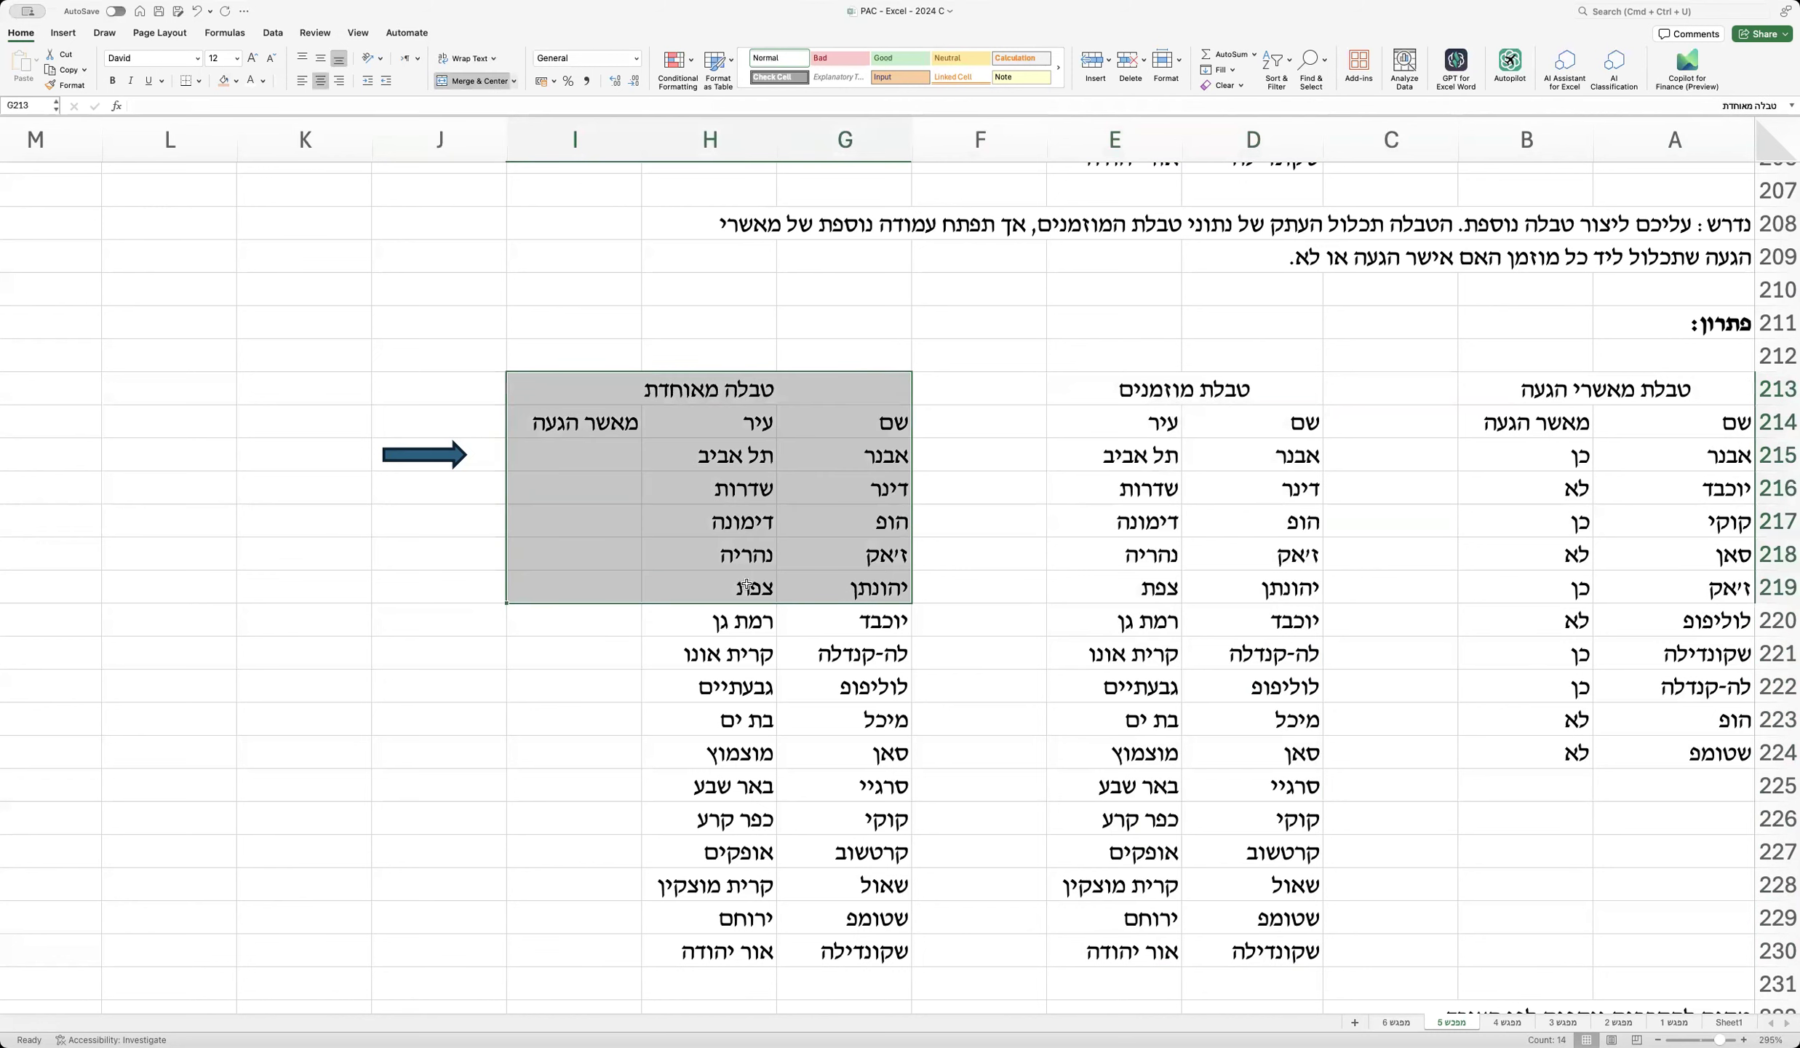
pyautogui.click(584, 462)
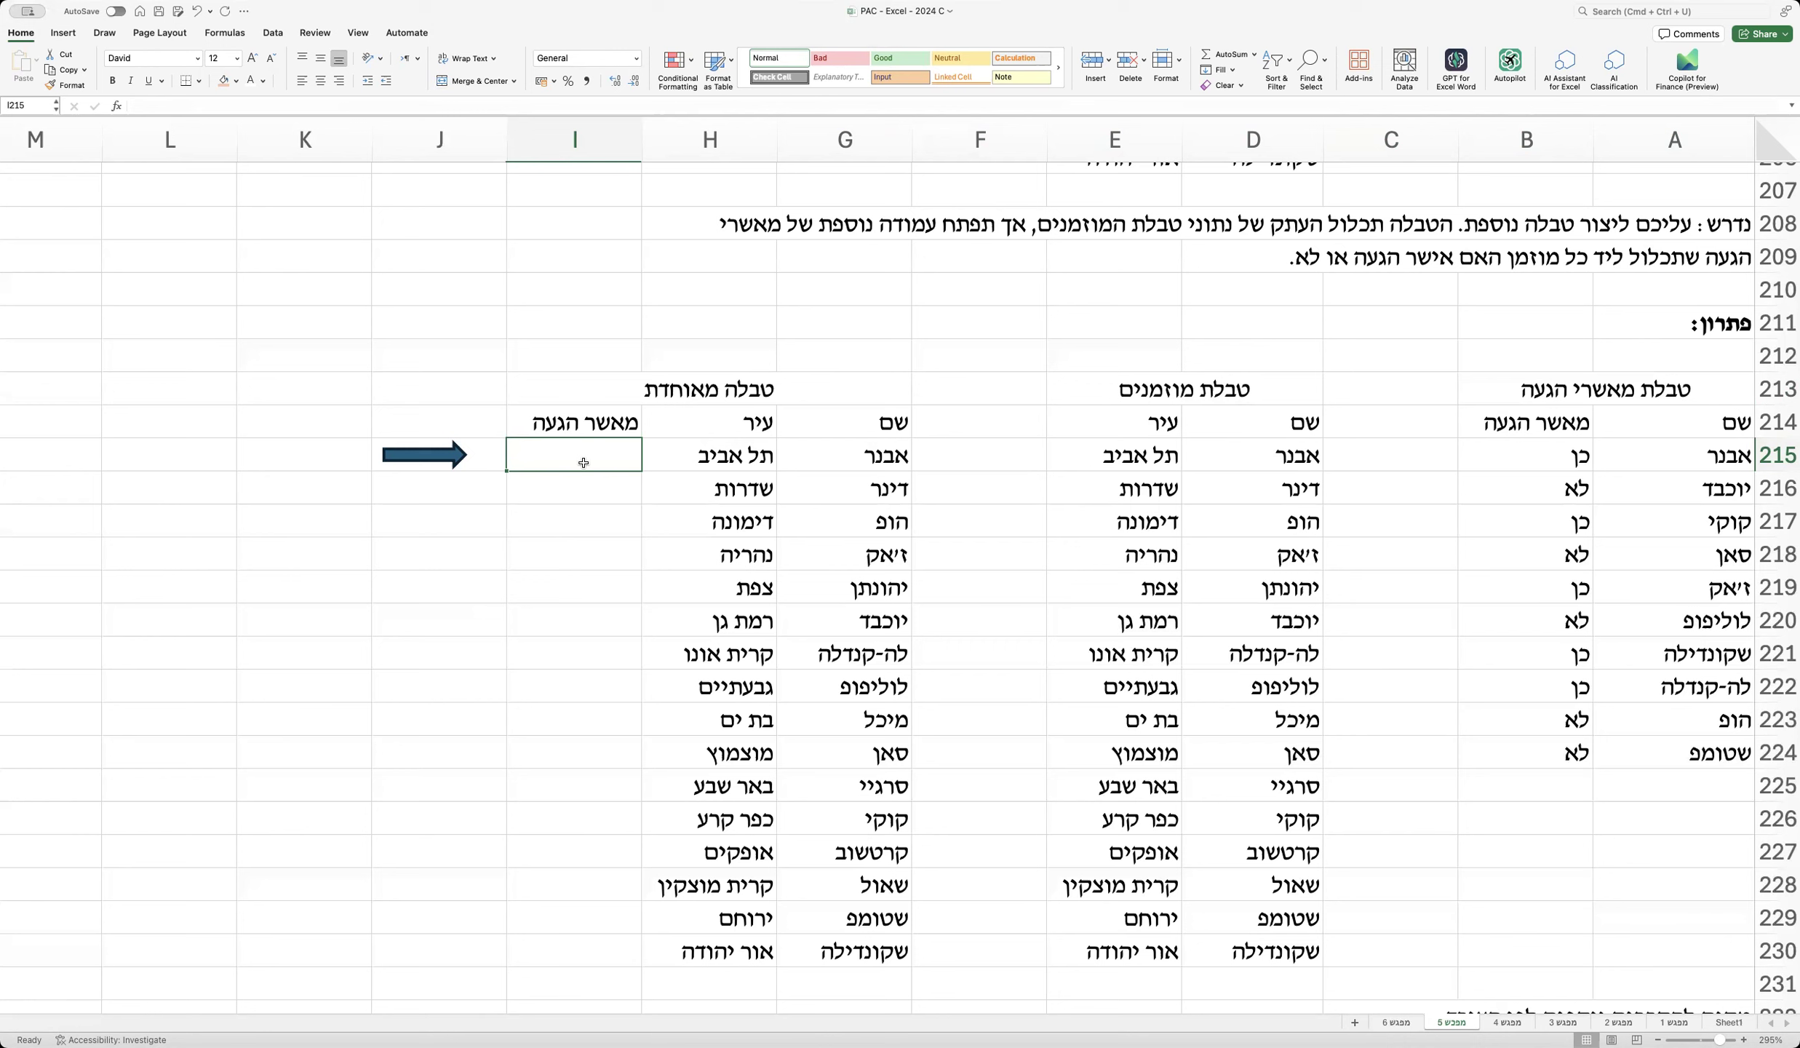
pyautogui.write('=')
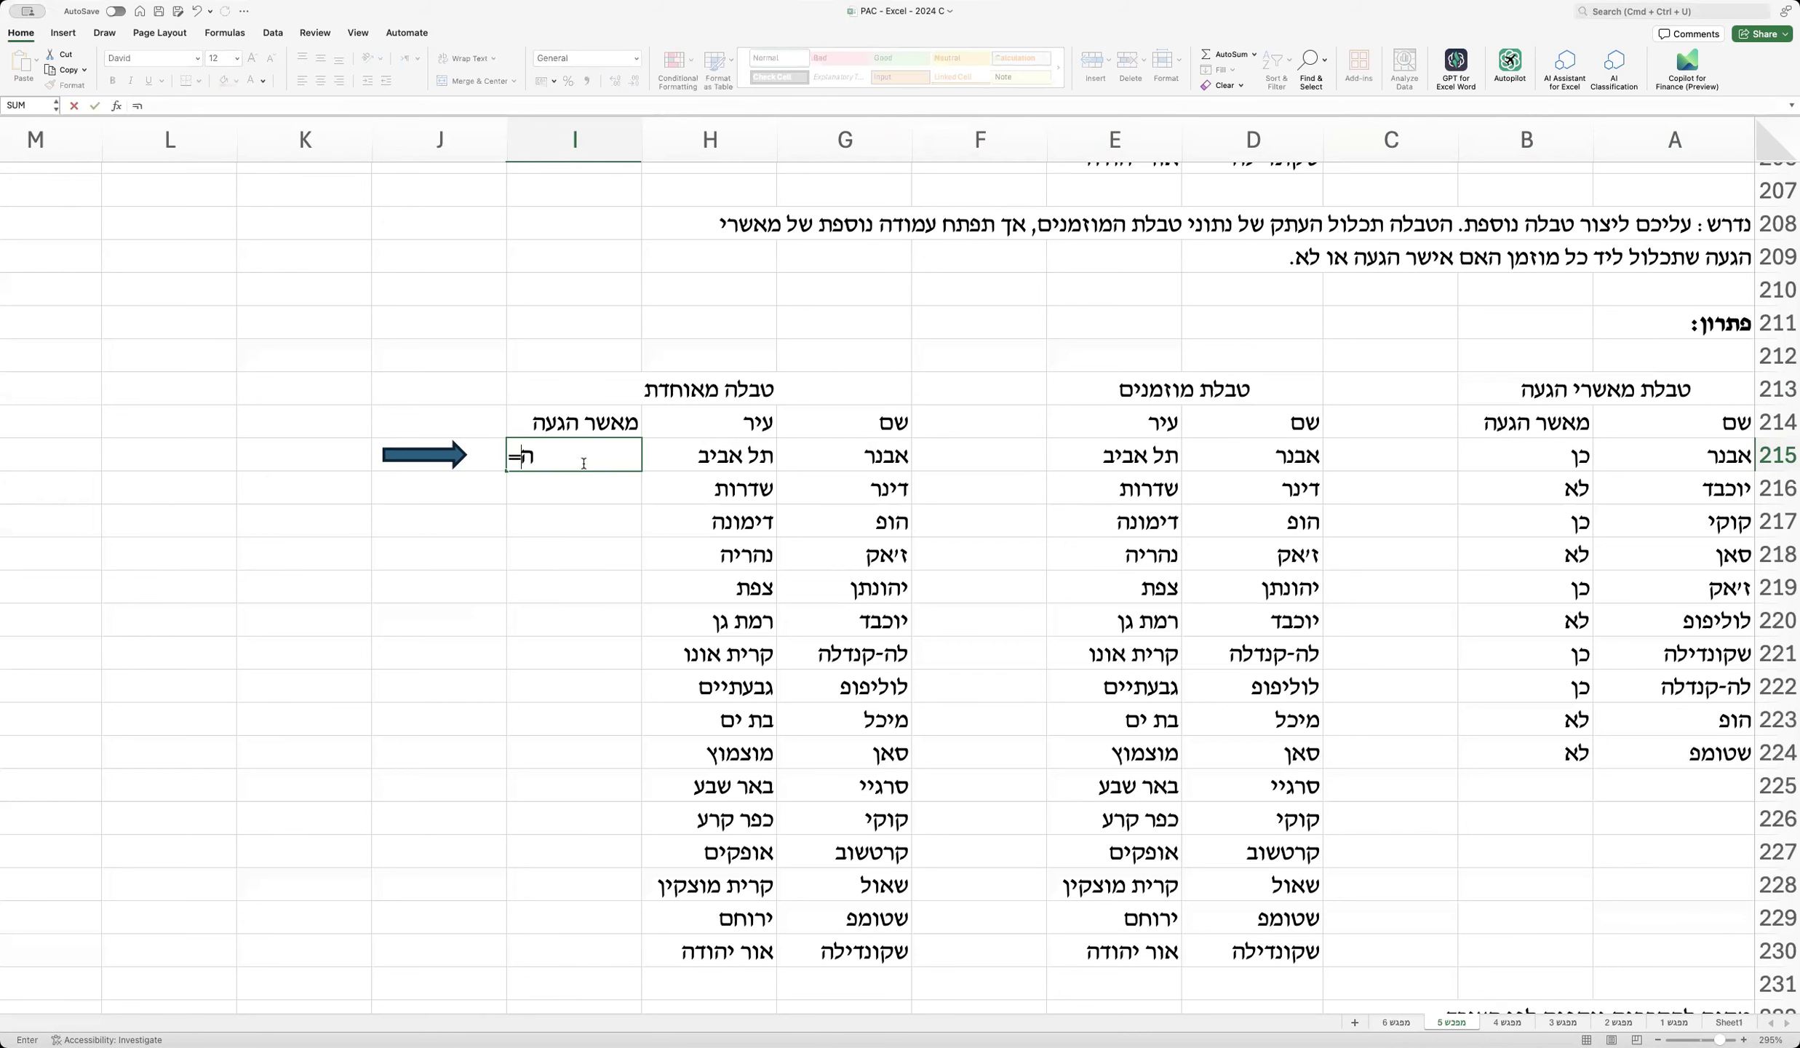
pyautogui.write('vlookup')
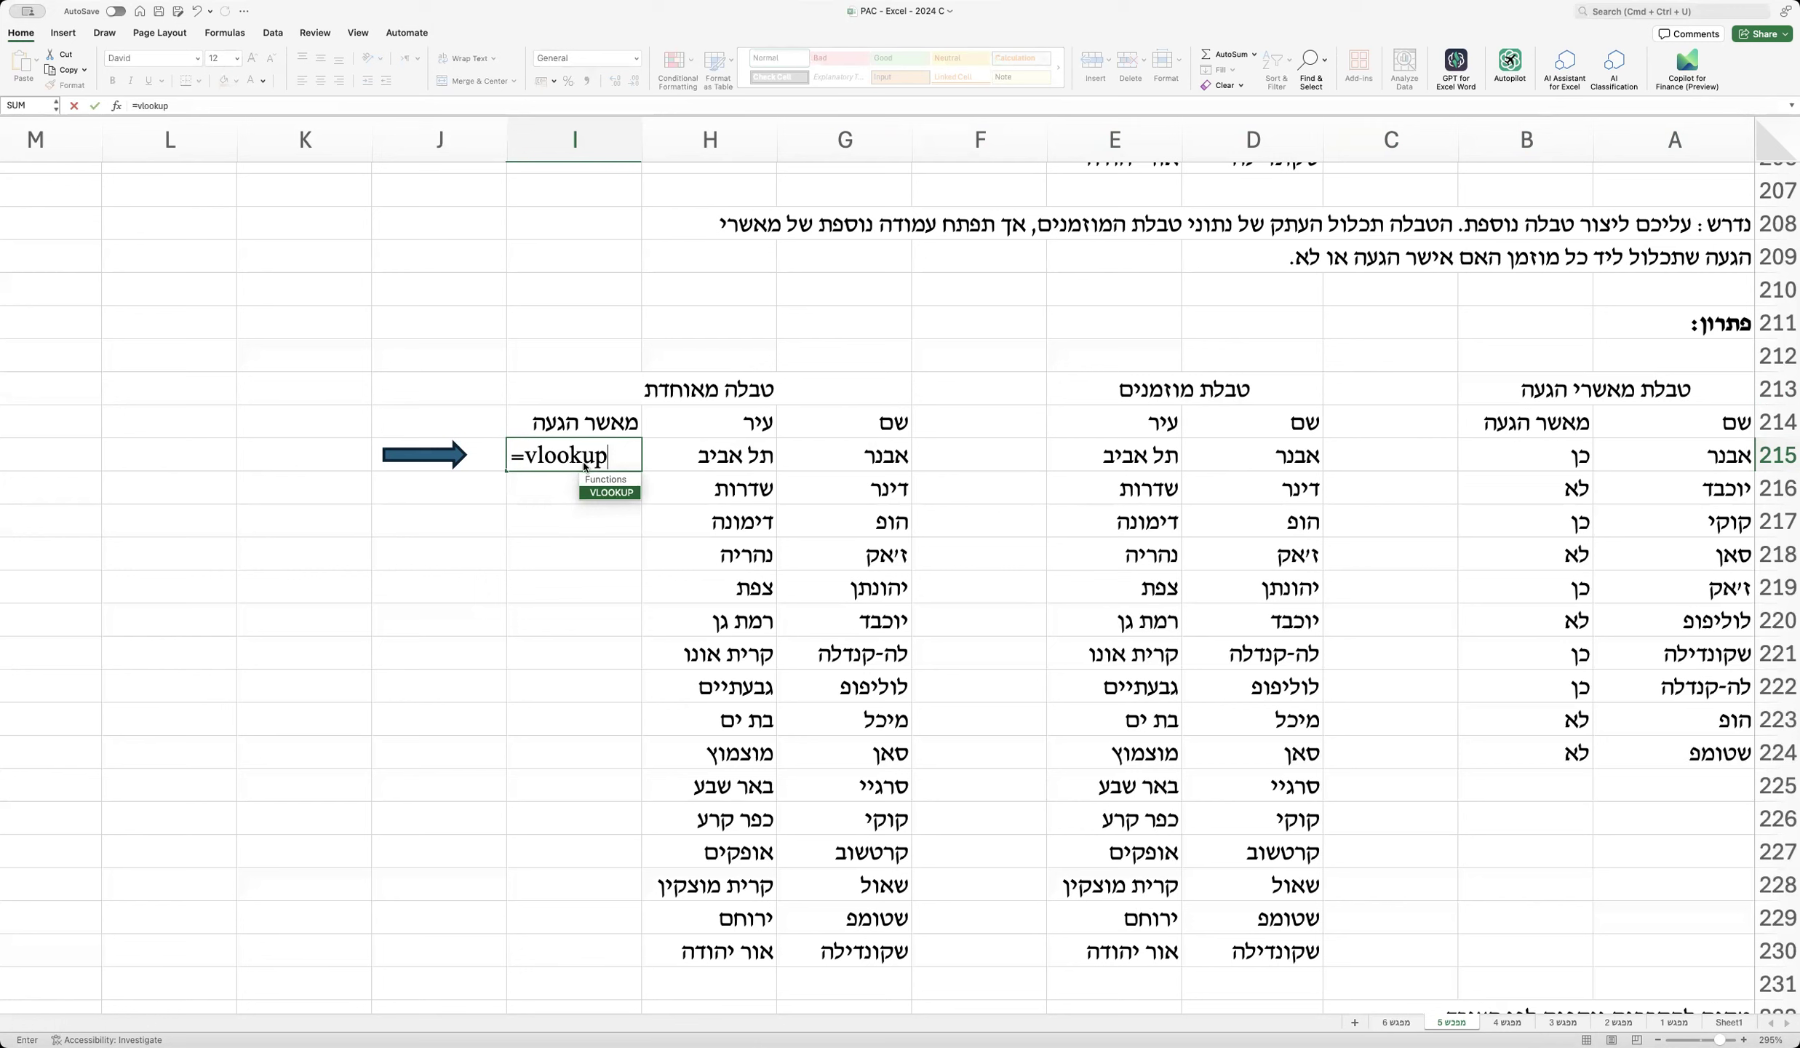
pyautogui.write('(')
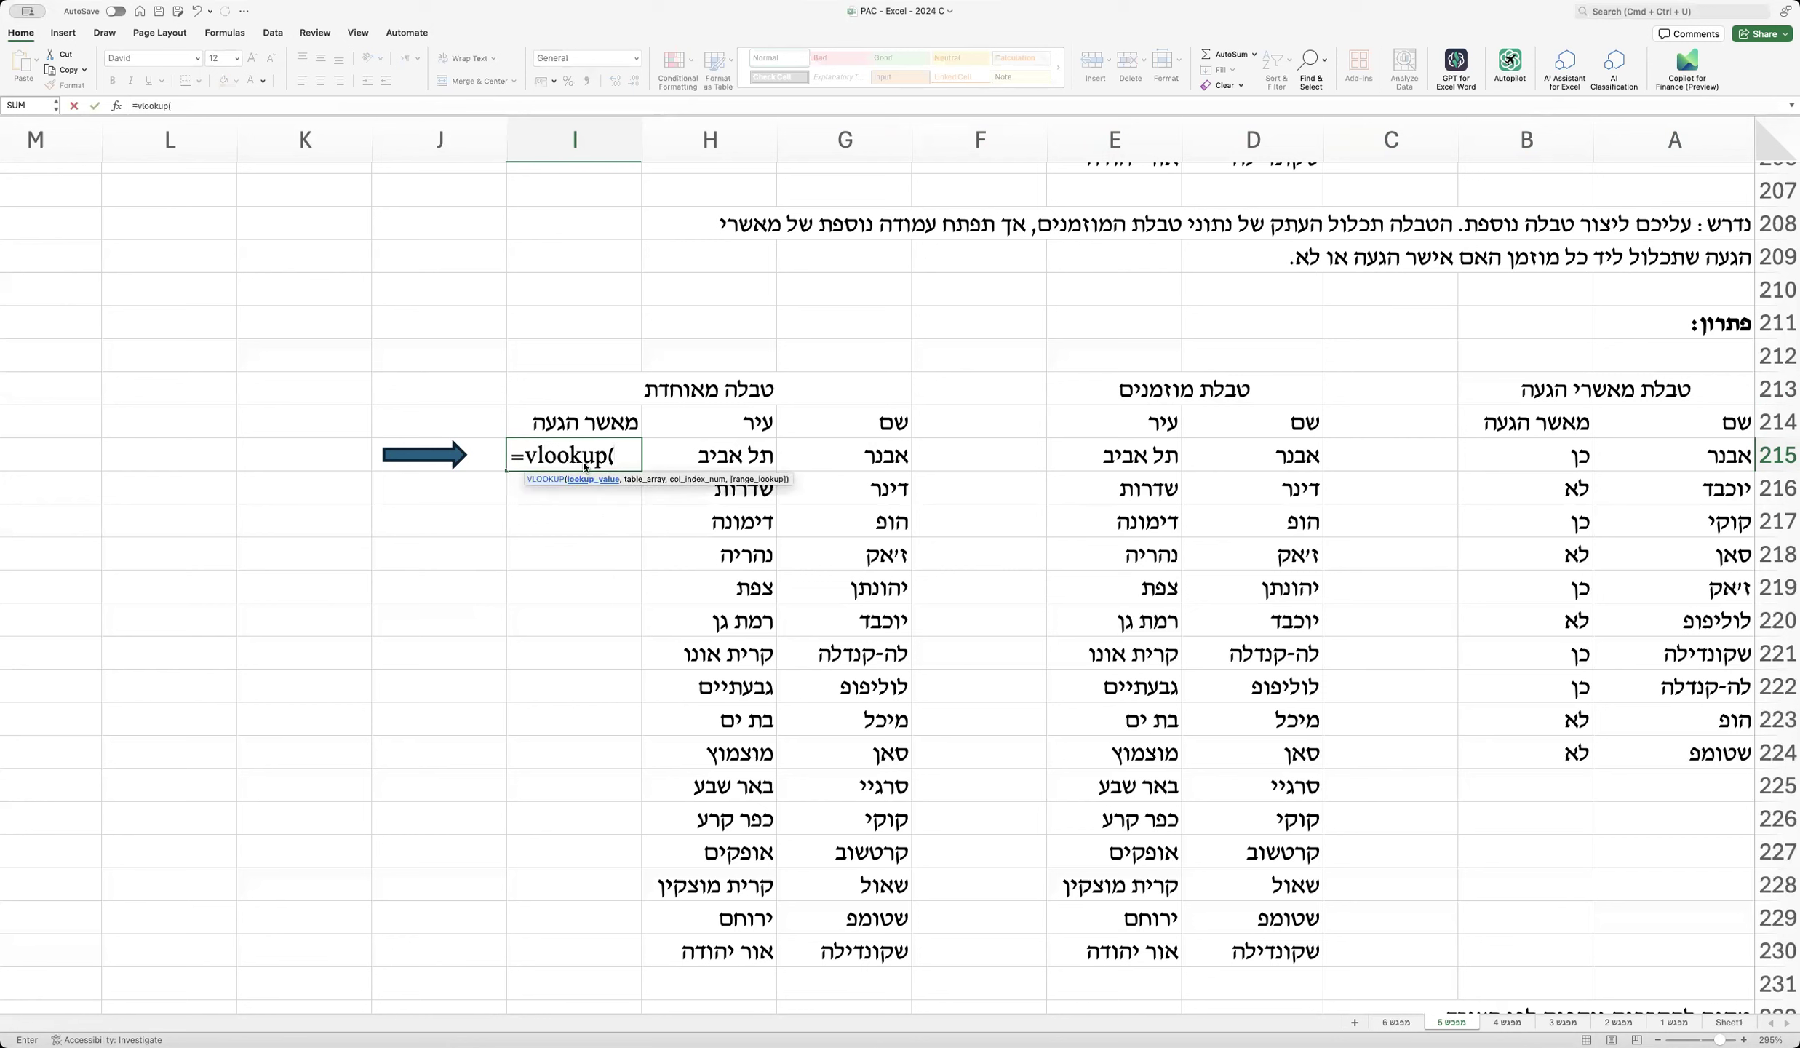
pyautogui.click(858, 452)
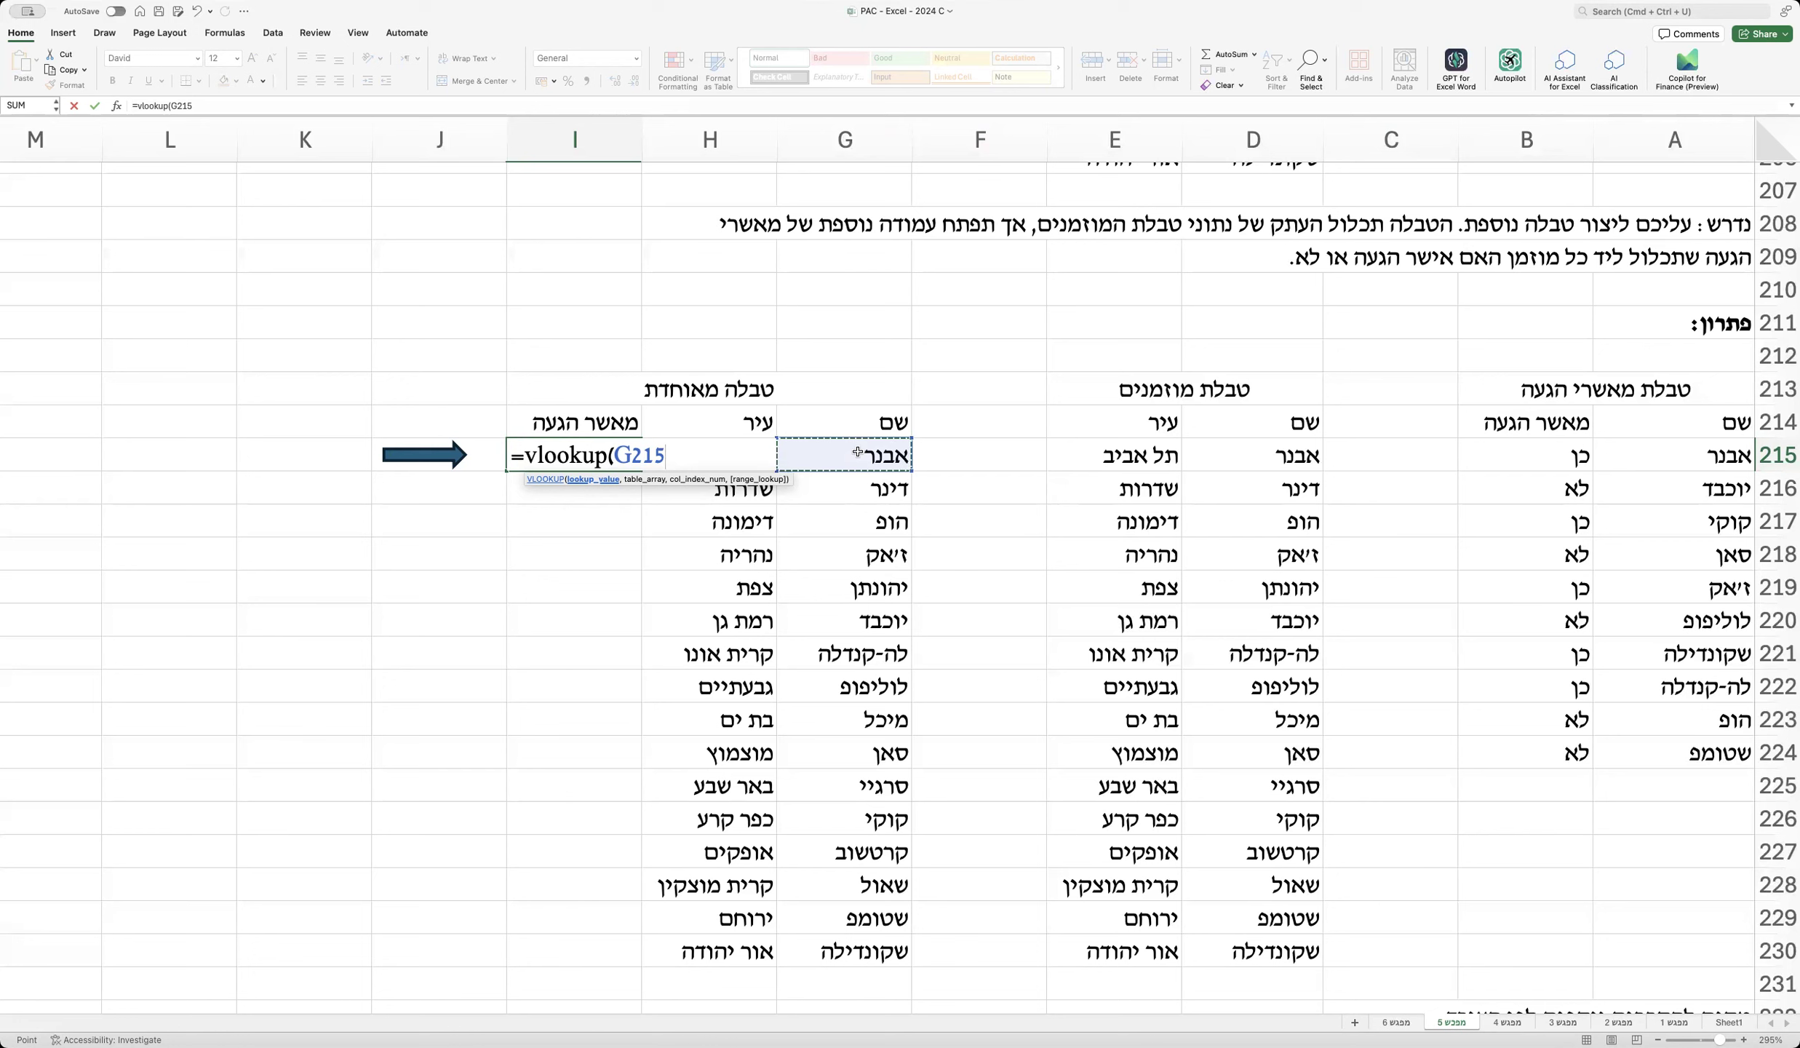
pyautogui.write(',')
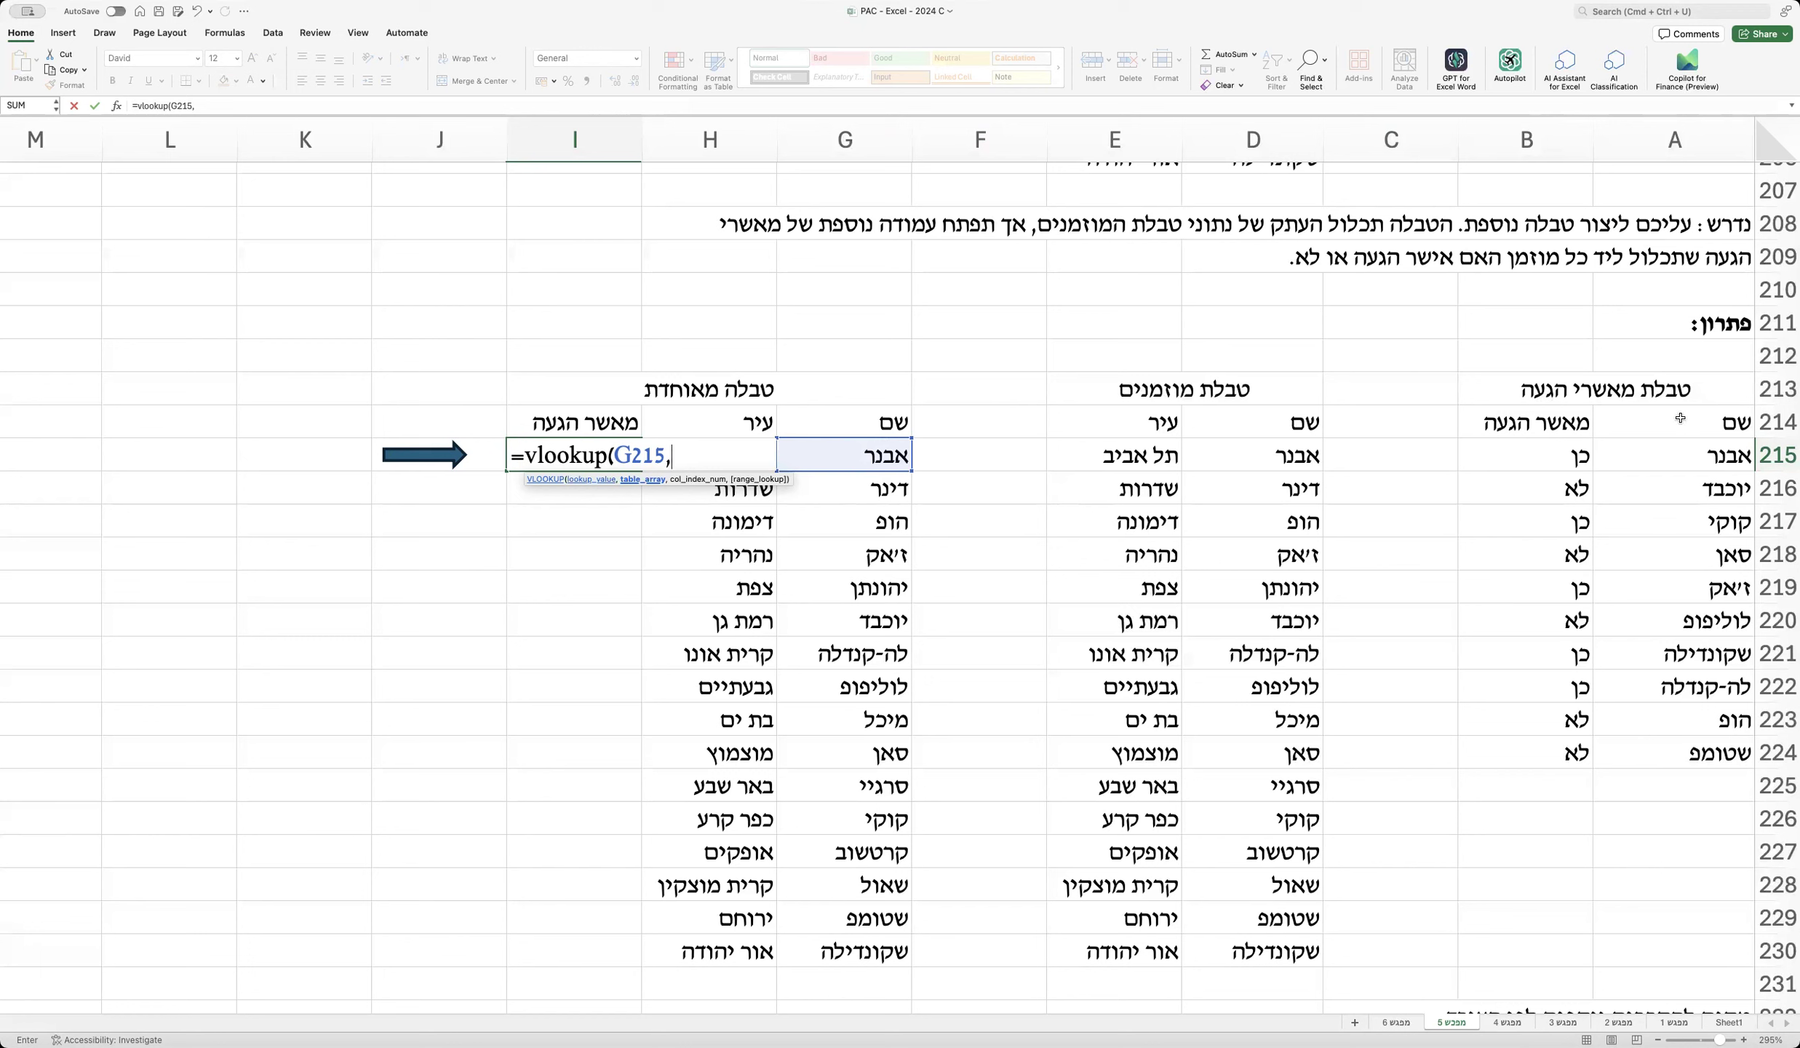
pyautogui.moveTo(1678, 414); pyautogui.dragTo(1544, 737)
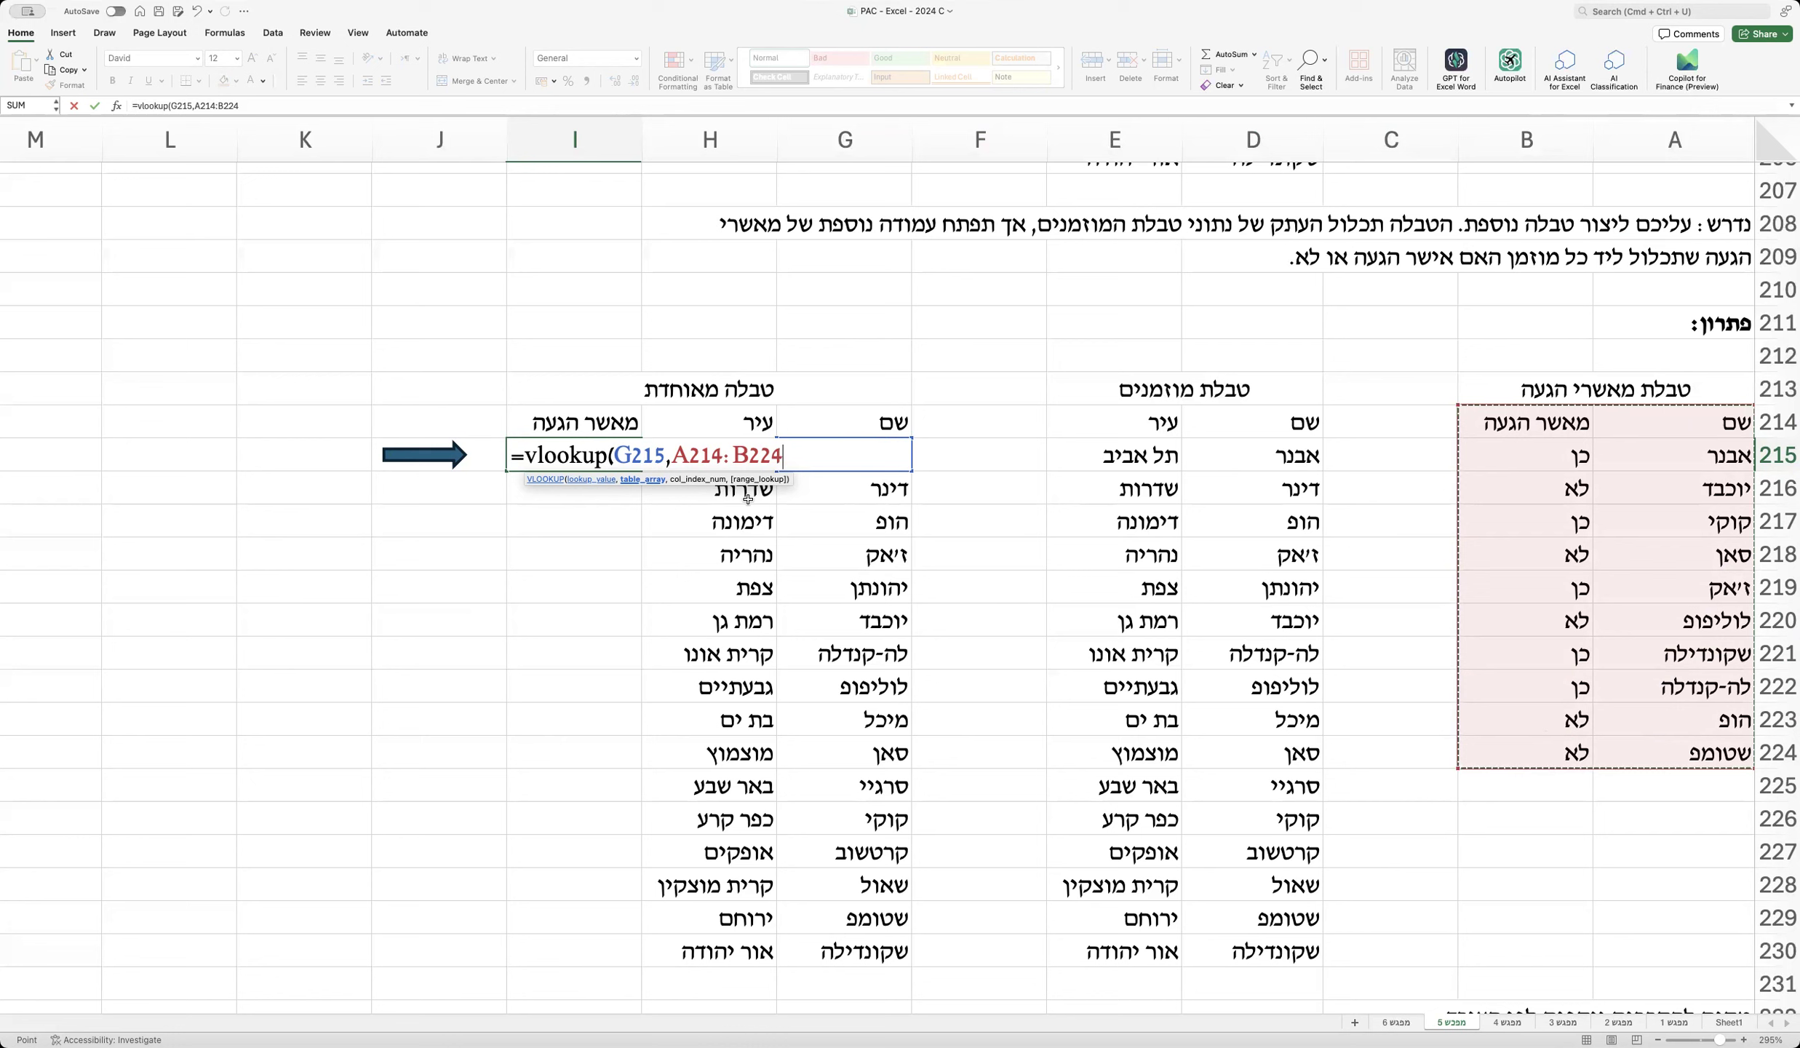
pyautogui.doubleClick(635, 452)
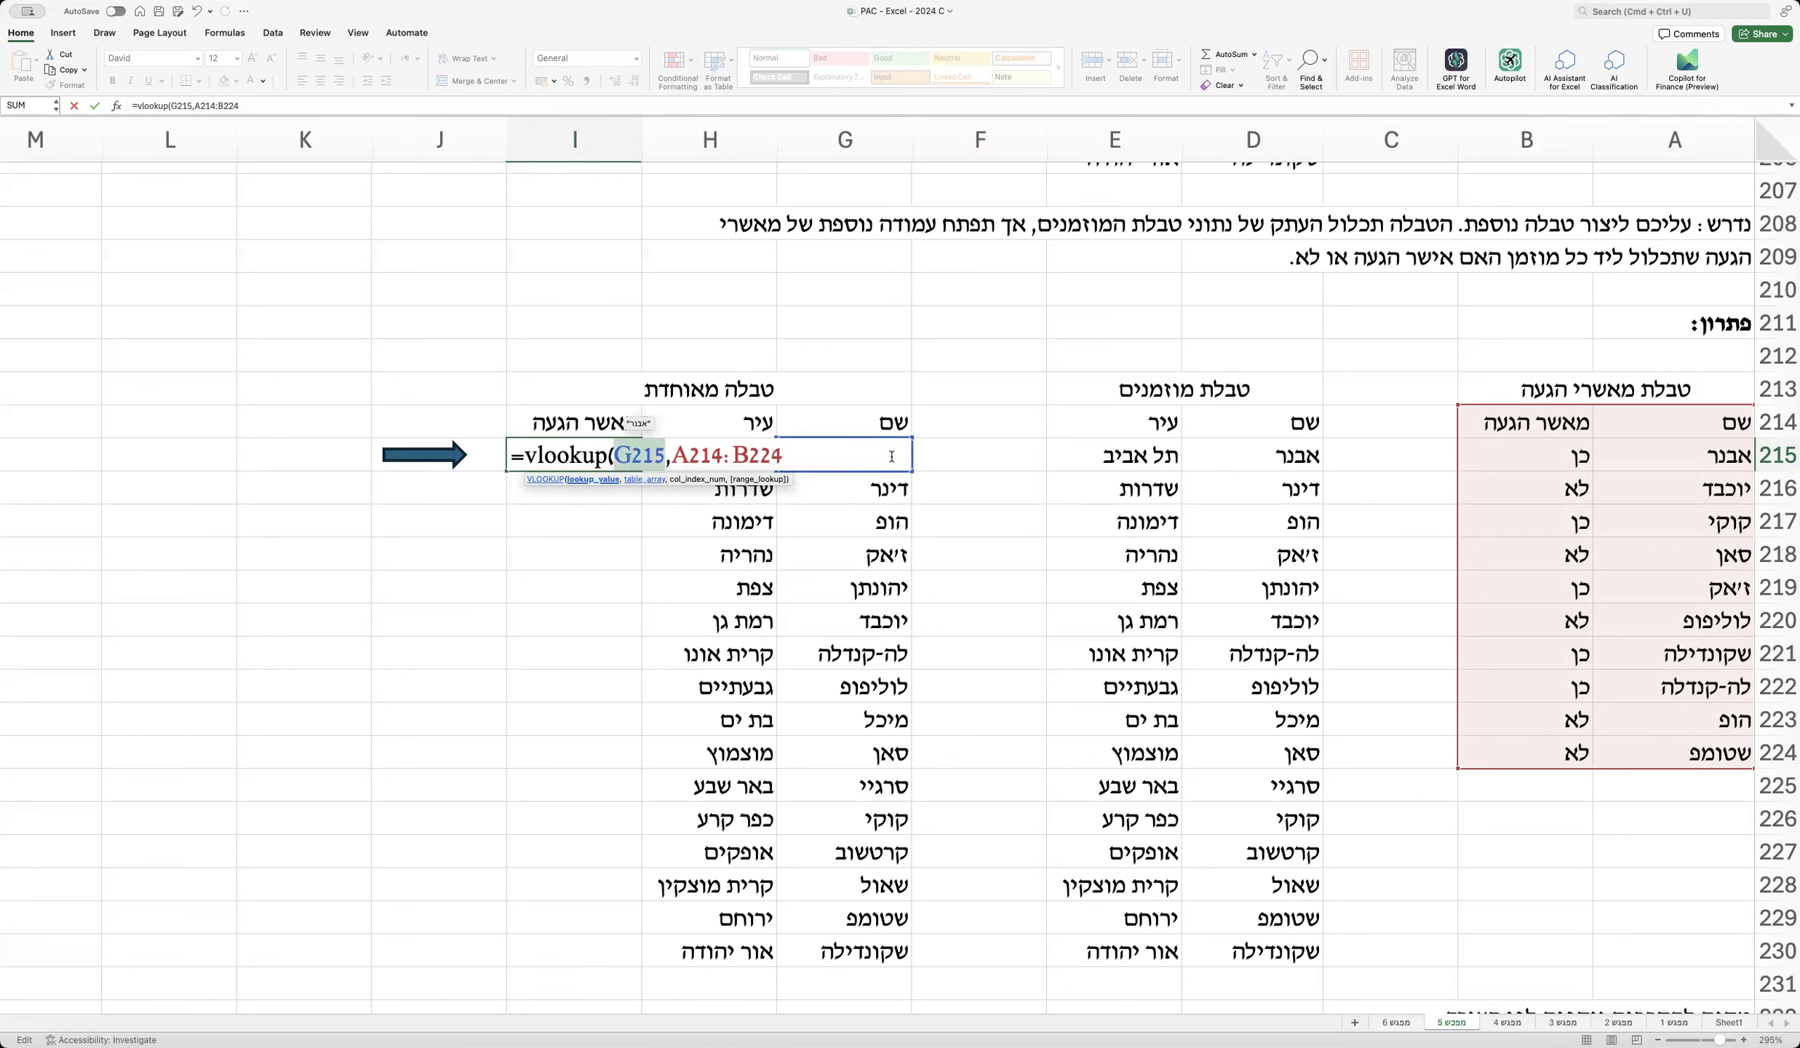
pyautogui.press('Right')
pyautogui.press('Right')
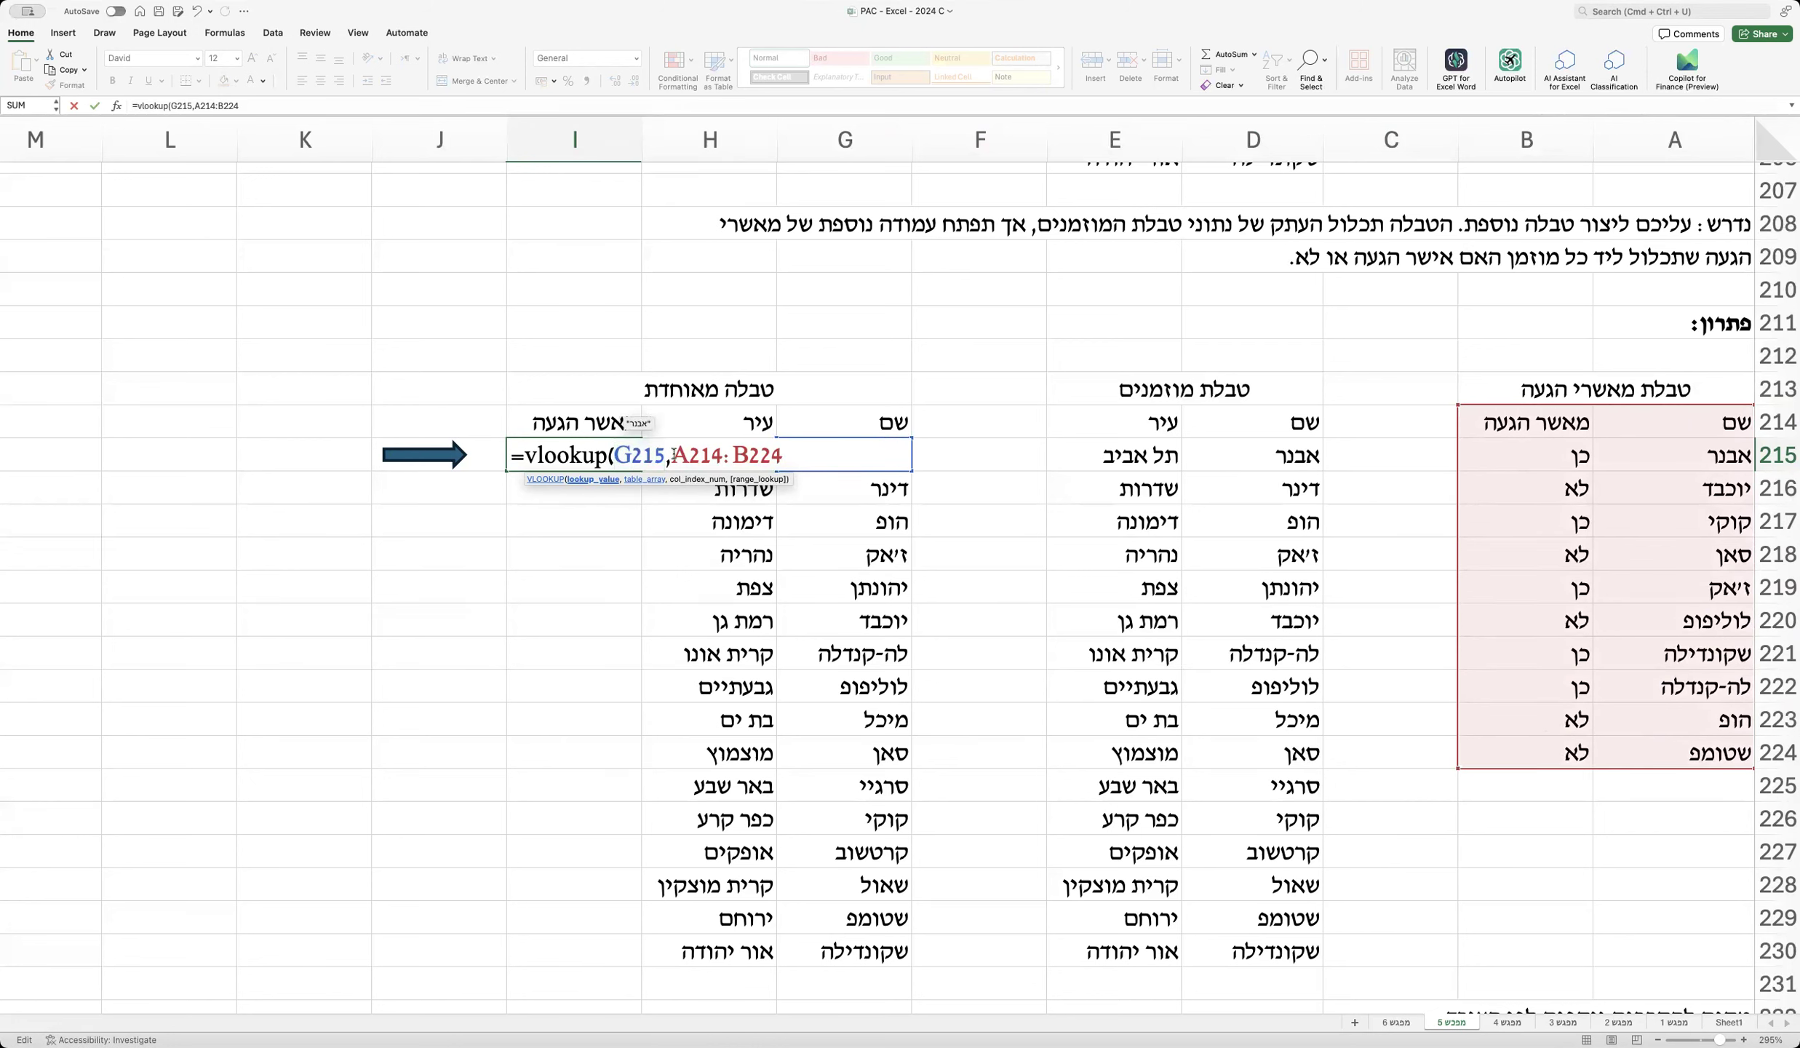
pyautogui.hotkey('shift', 'End')
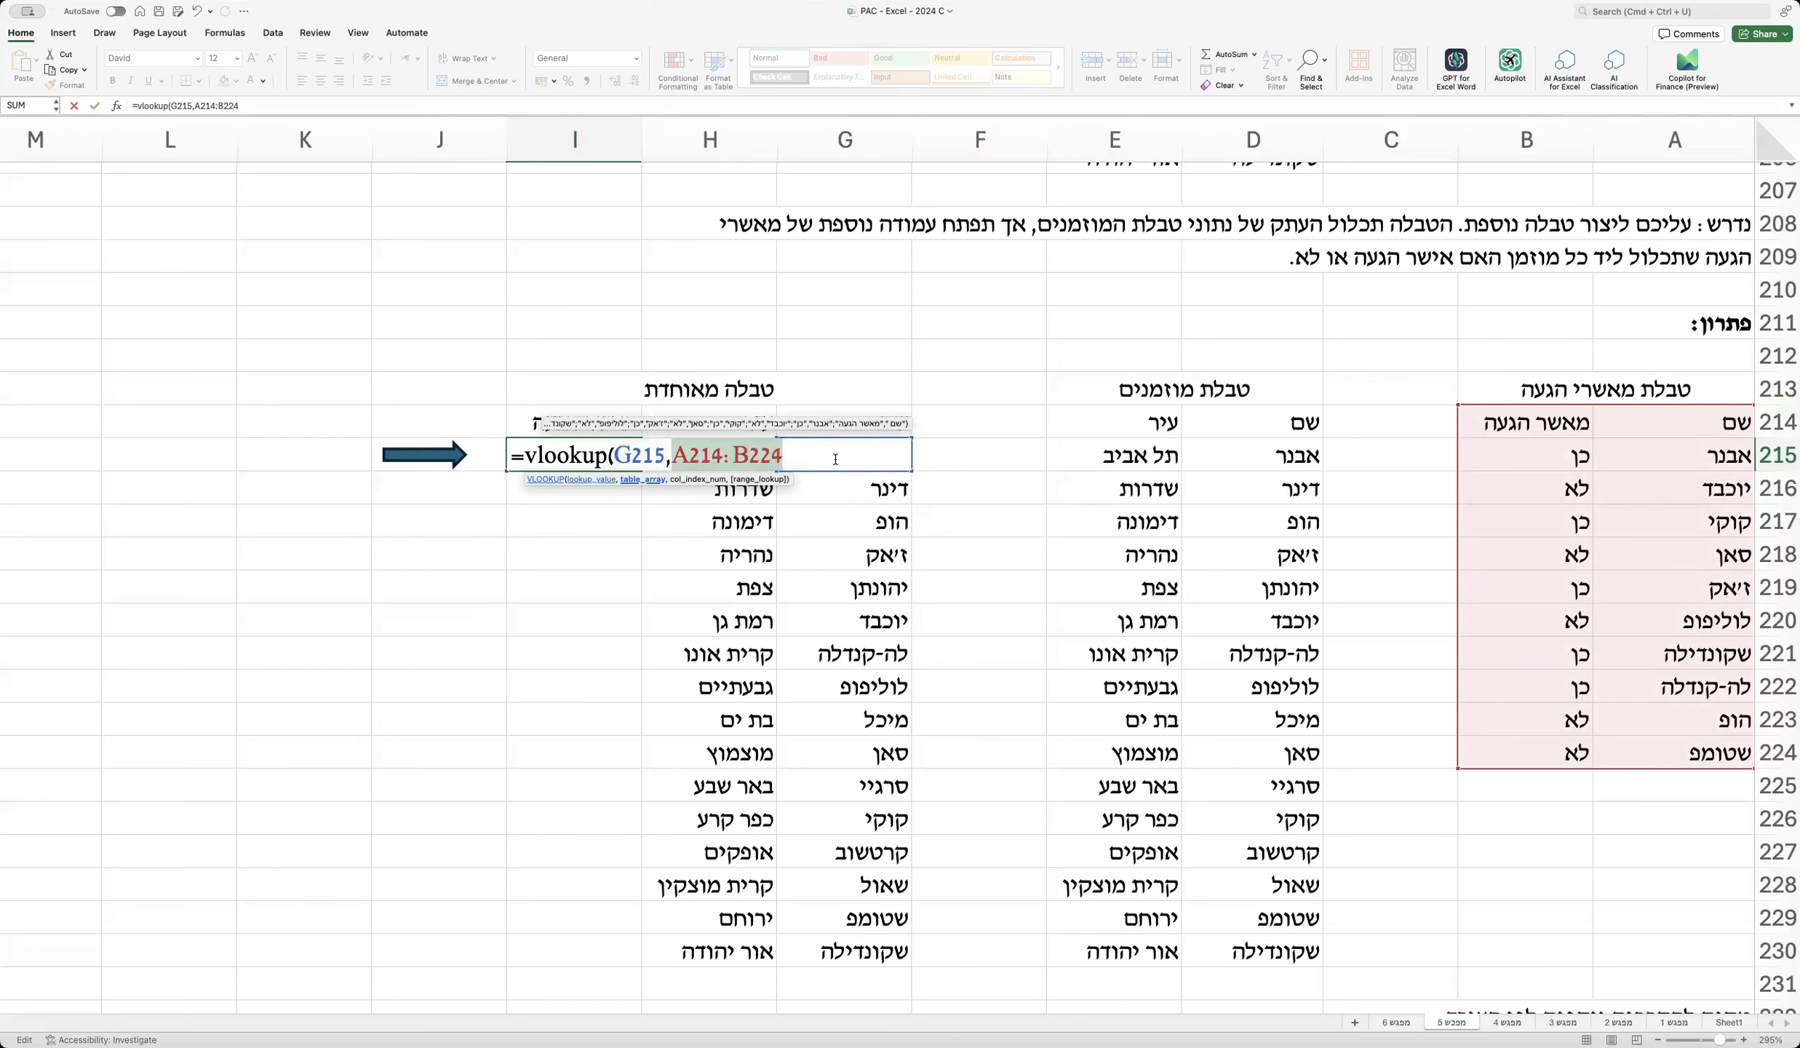
pyautogui.press('Right')
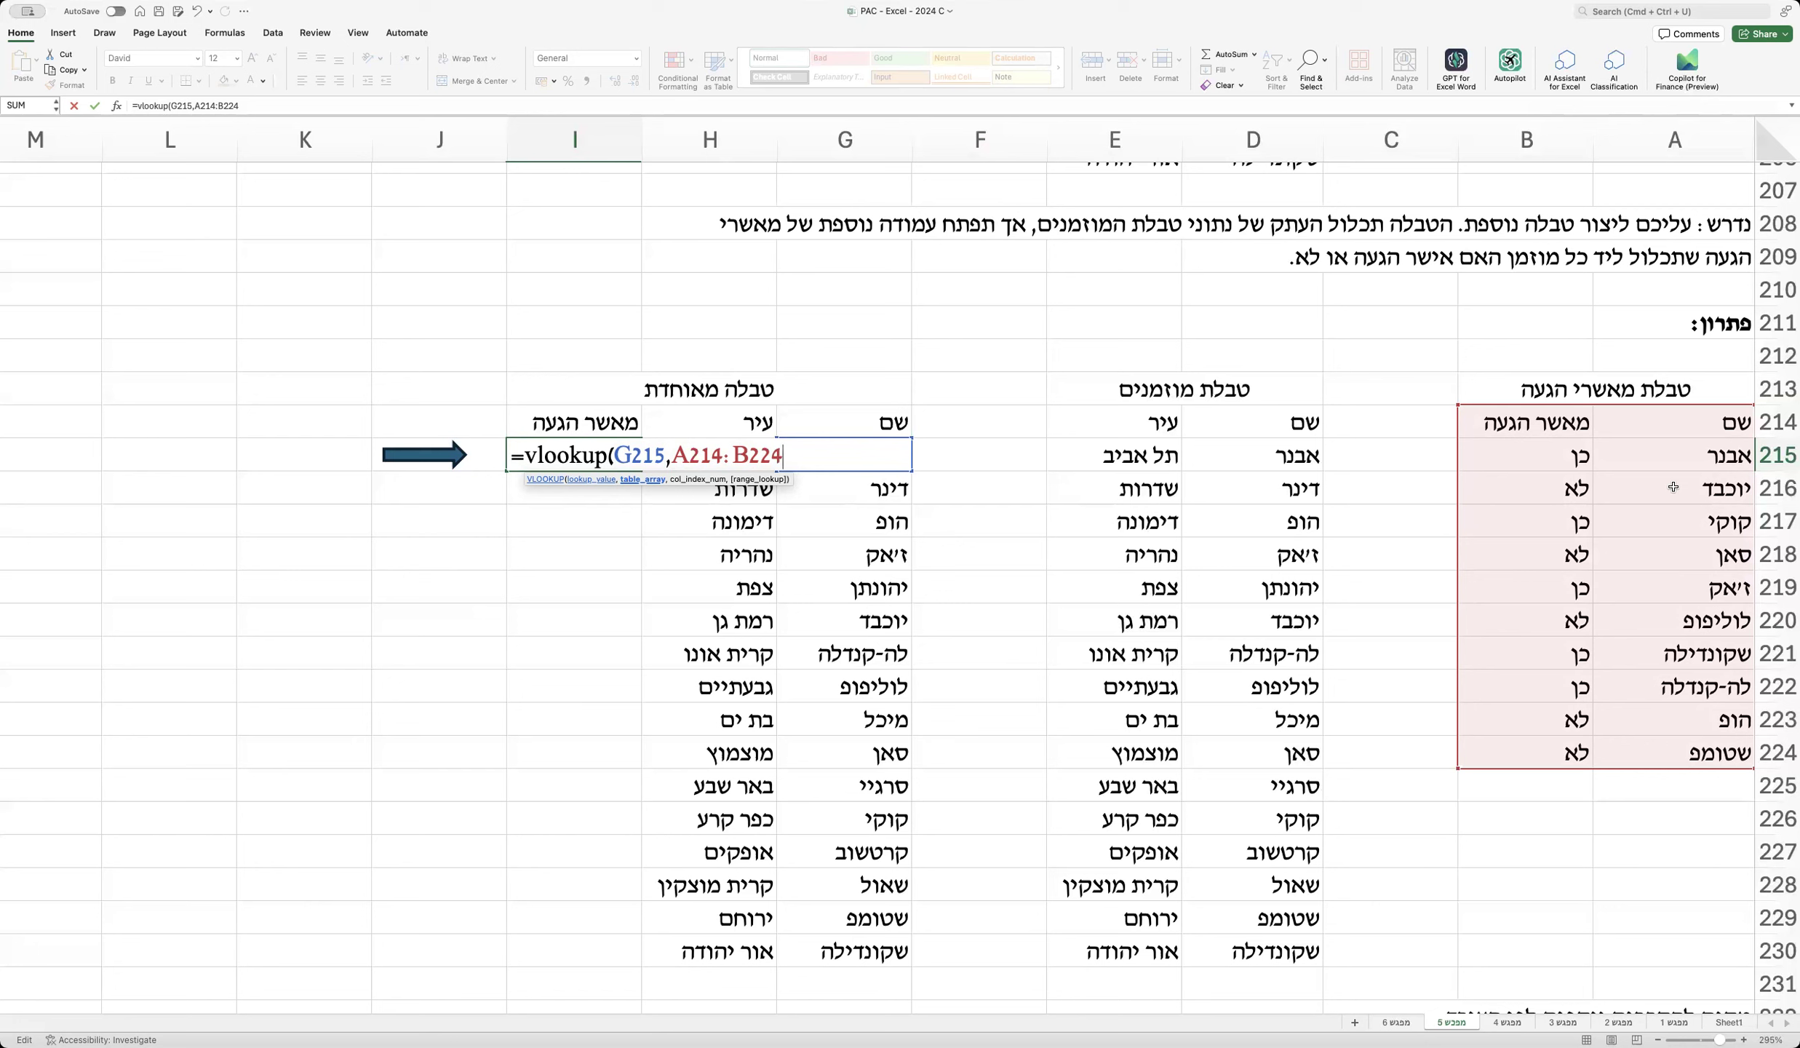
pyautogui.write(',')
pyautogui.click(1527, 688)
pyautogui.press('BackSpace')
pyautogui.press('BackSpace')
pyautogui.press('BackSpace')
pyautogui.press('BackSpace')
pyautogui.write('2')
pyautogui.press('Escape')
# Step: Move B214:B224 to C214:C224 and fill B214:B224 with "האם פלצן", 325, 3124, 25, 36, 4, 436, 246, 26526, 26 and 26
pyautogui.moveTo(1559, 433); pyautogui.dragTo(1398, 759)
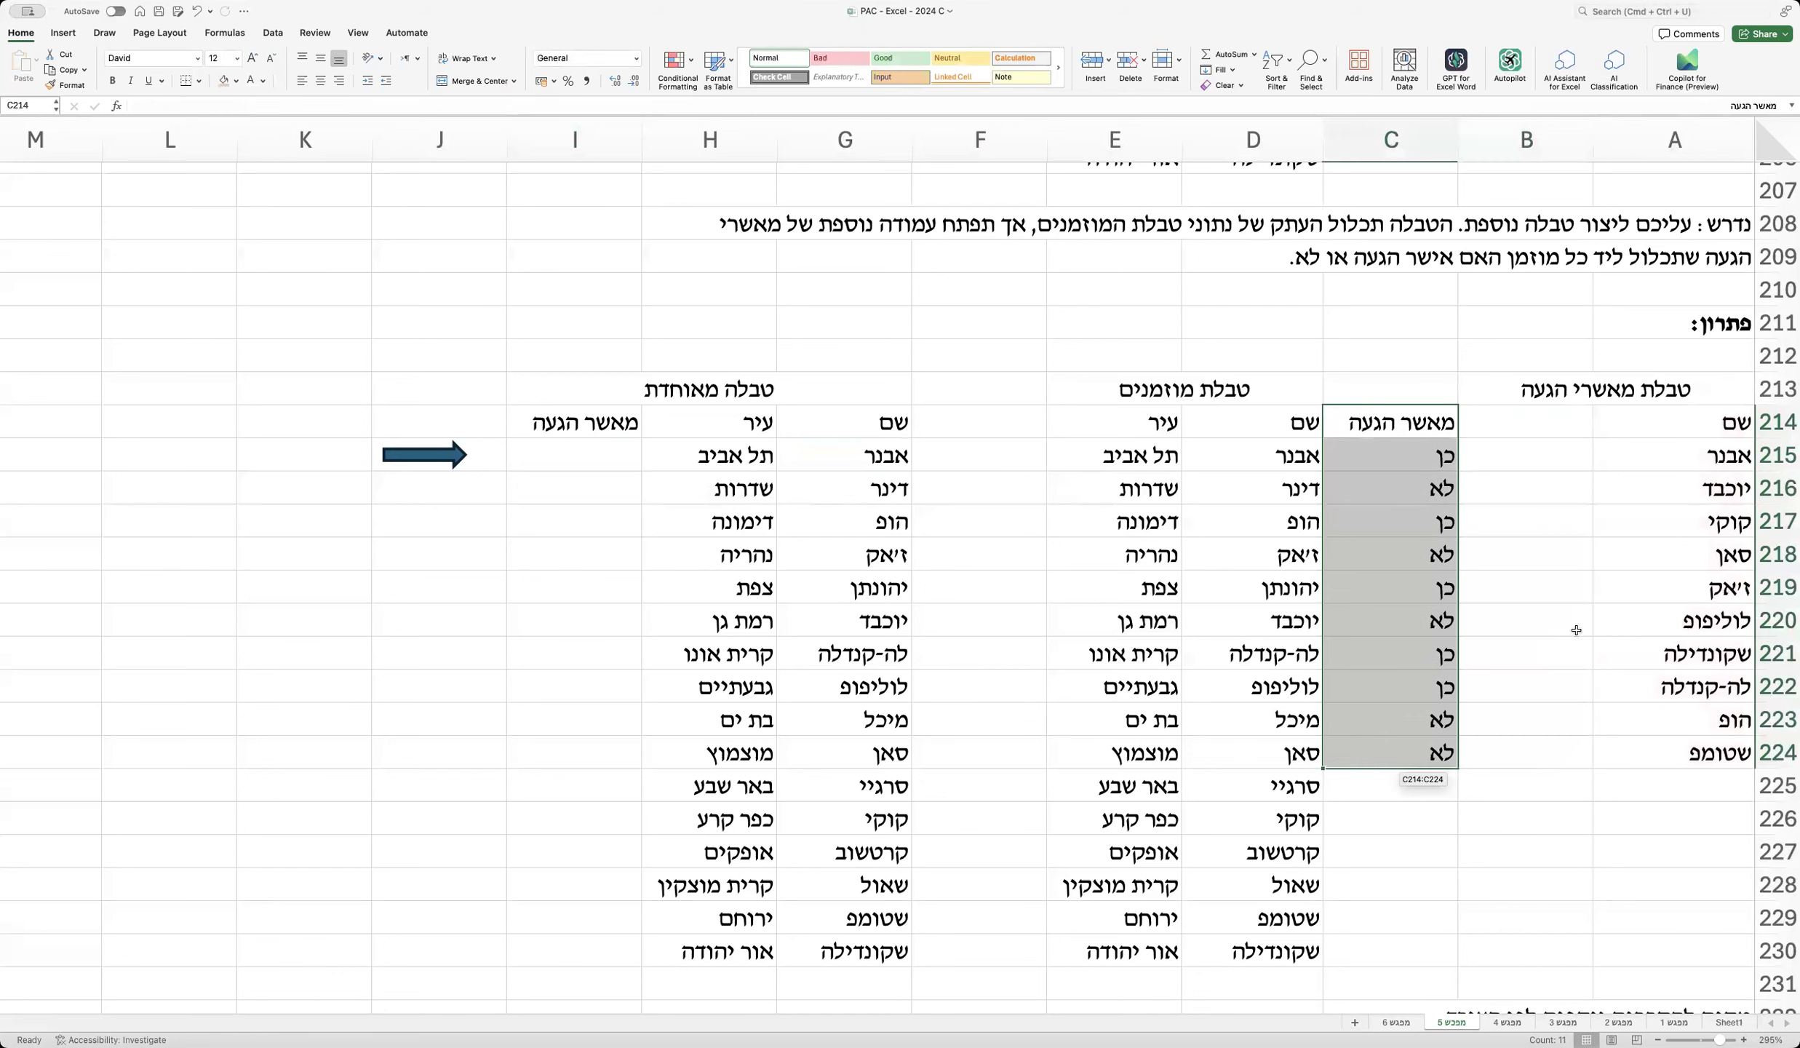
pyautogui.click(1535, 405)
pyautogui.write('האם פלצן')
pyautogui.press('Return')
pyautogui.write('325')
pyautogui.press('Return')
pyautogui.write('3124 25 36 4 436 246 26526 26 ')
pyautogui.write('26')
pyautogui.press('Return')
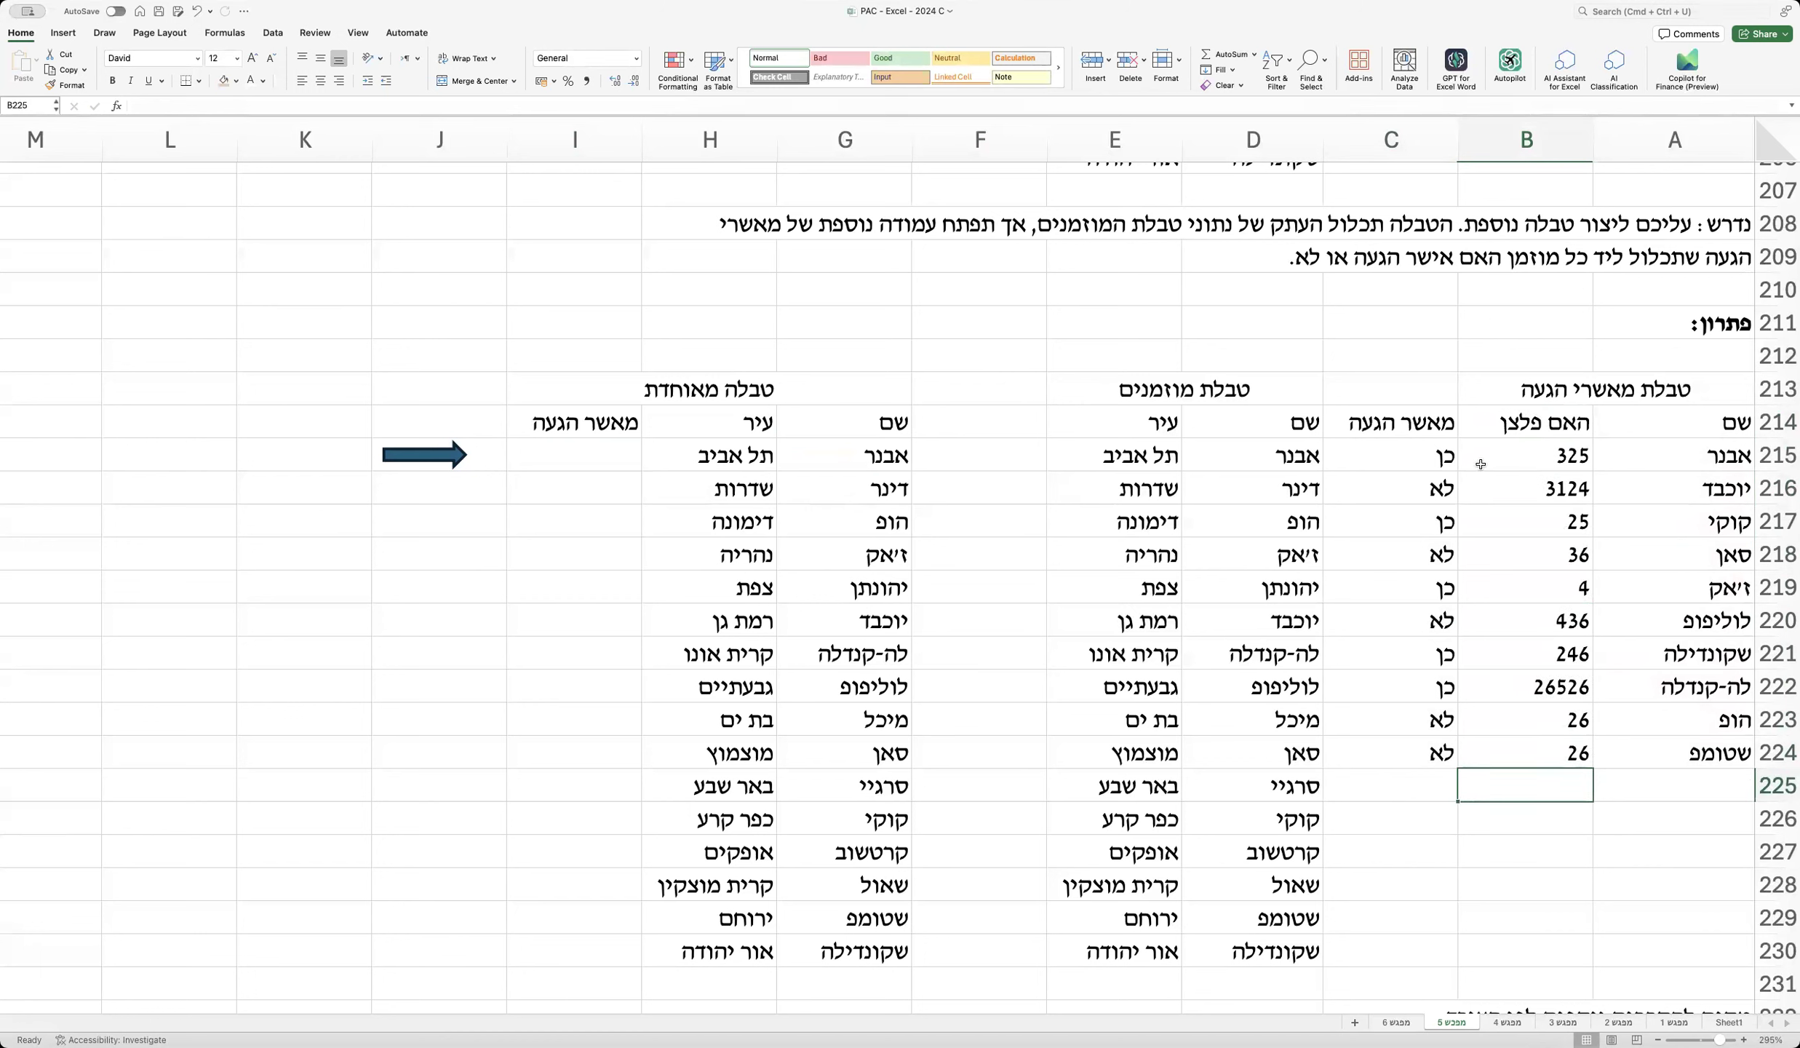
# Step: Undo the sample entries in column B and the move of the arrival confirmation column
pyautogui.moveTo(1638, 426); pyautogui.dragTo(1408, 757)
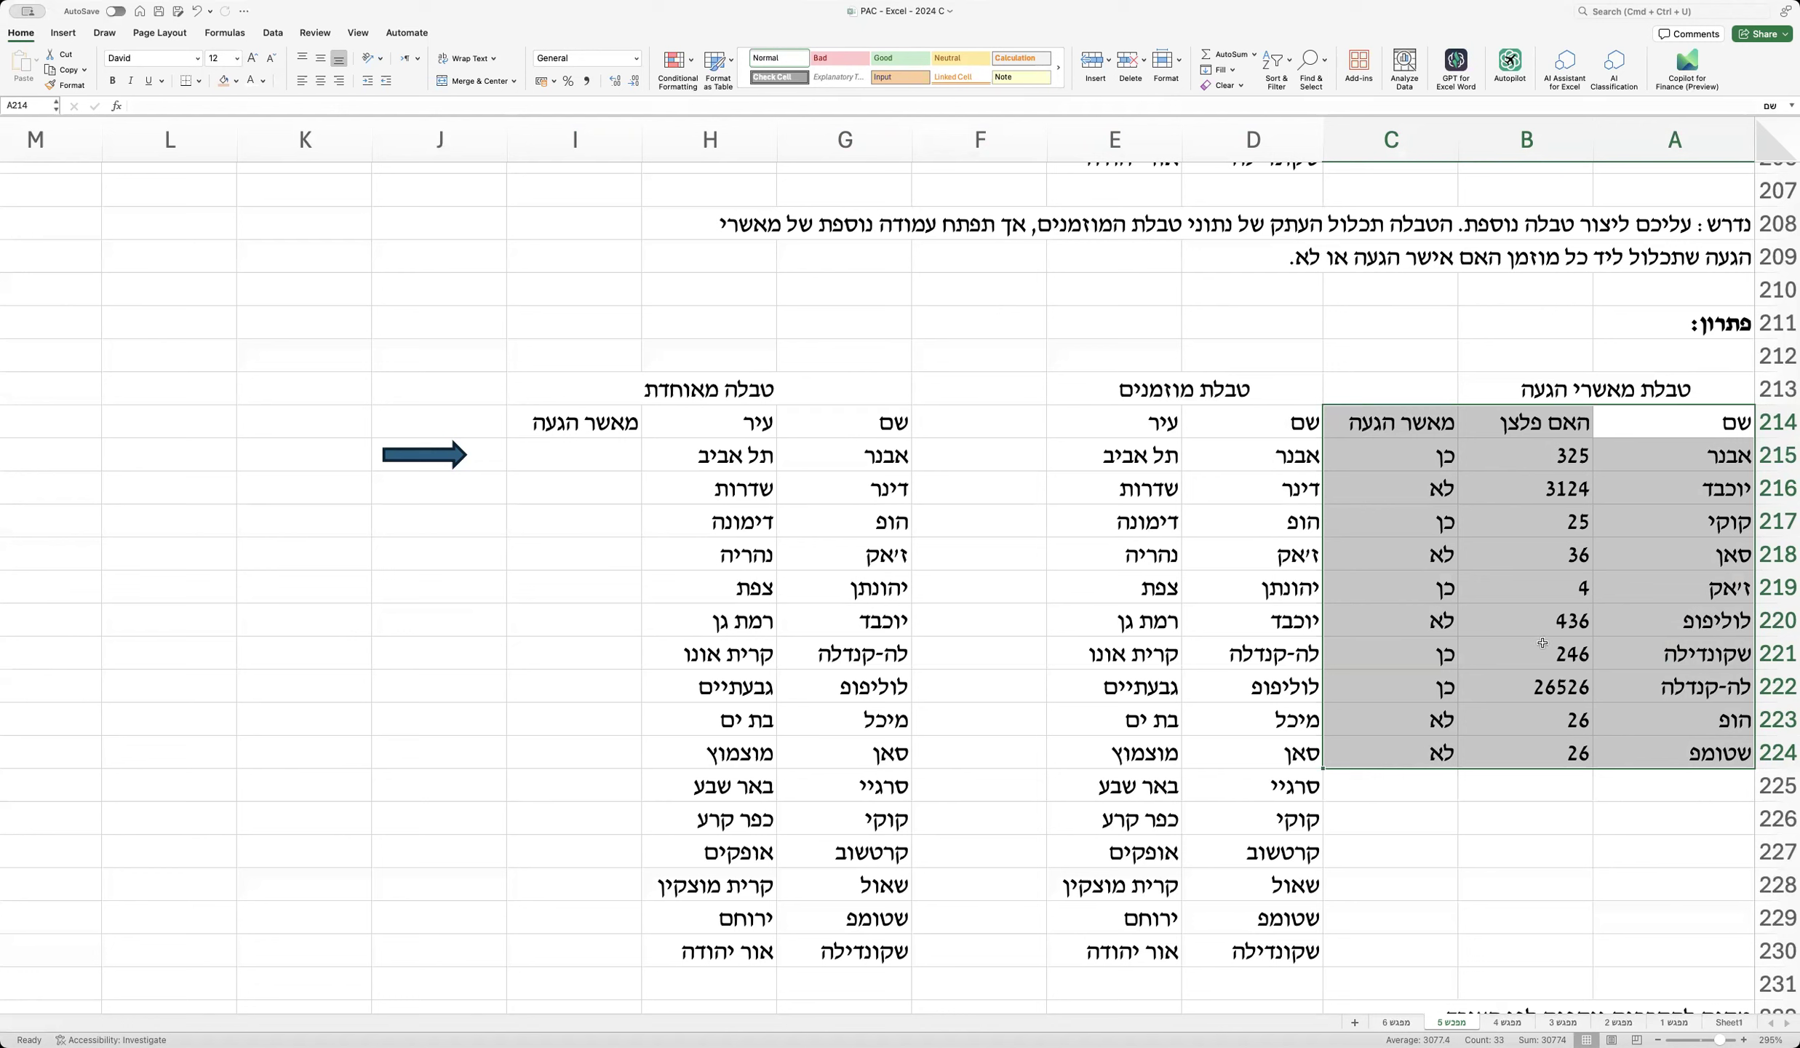
pyautogui.press('super+z')
pyautogui.press('super+z')
pyautogui.press('super+z')
pyautogui.press('super+z')
pyautogui.press('super+z')
pyautogui.press('super+z')
pyautogui.press('super+z')
pyautogui.press('super+z')
pyautogui.press('super+z')
pyautogui.press('super+z')
pyautogui.press('super+z')
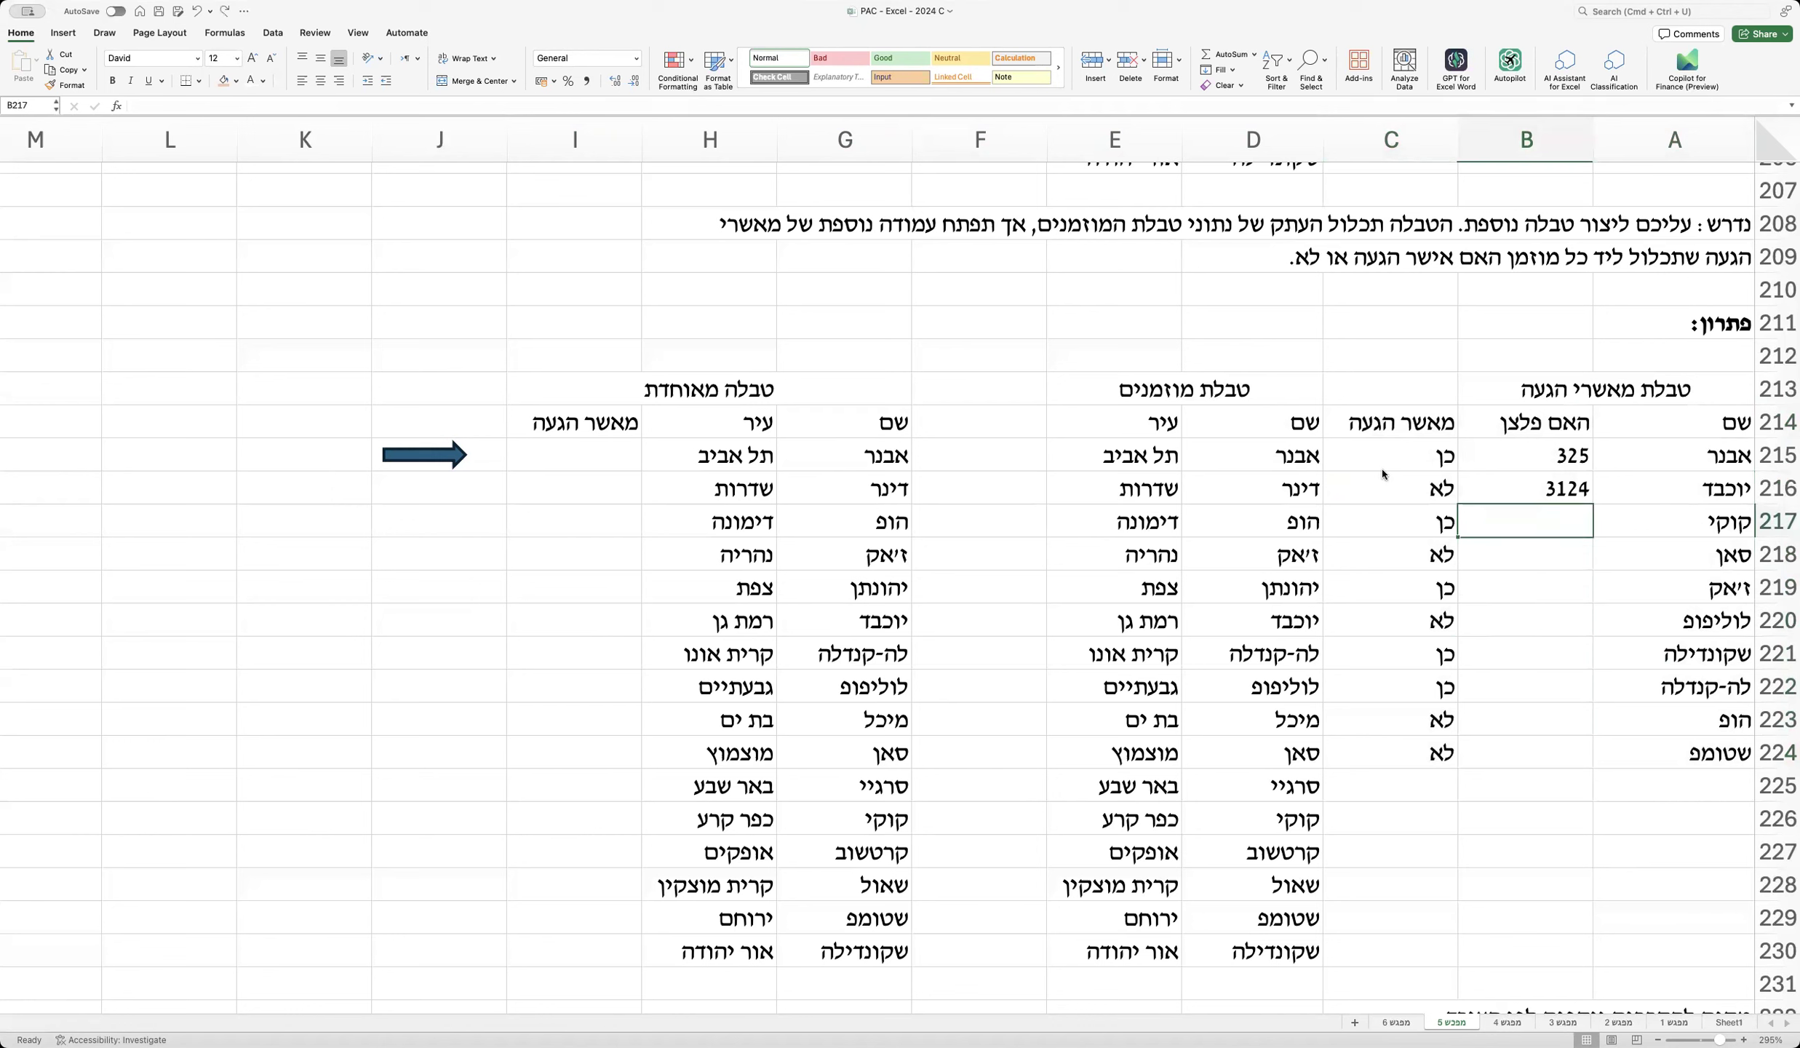
pyautogui.press('super+z')
pyautogui.press('super+z')
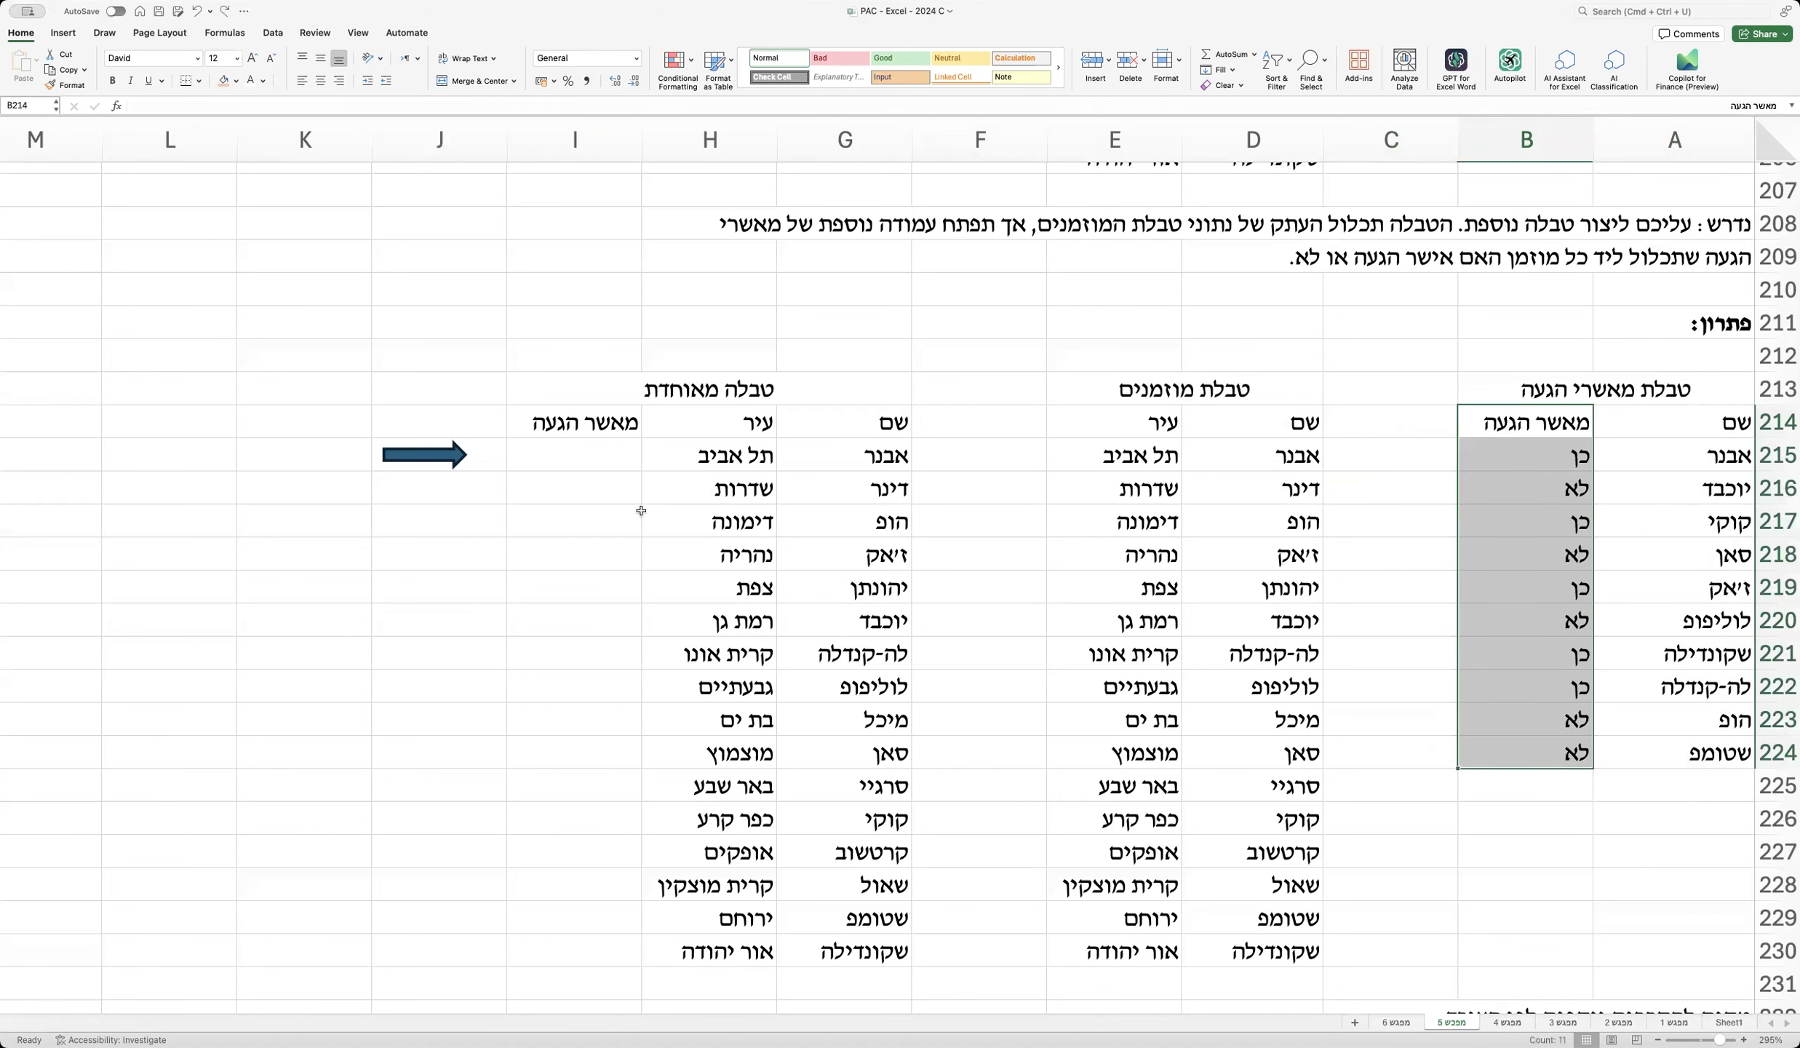
# Step: Write the formula =VLOOKUP(G215,A214:B224,2,0) in I215 for the first invitee's arrival confirmation
pyautogui.click(562, 445)
pyautogui.write('=')
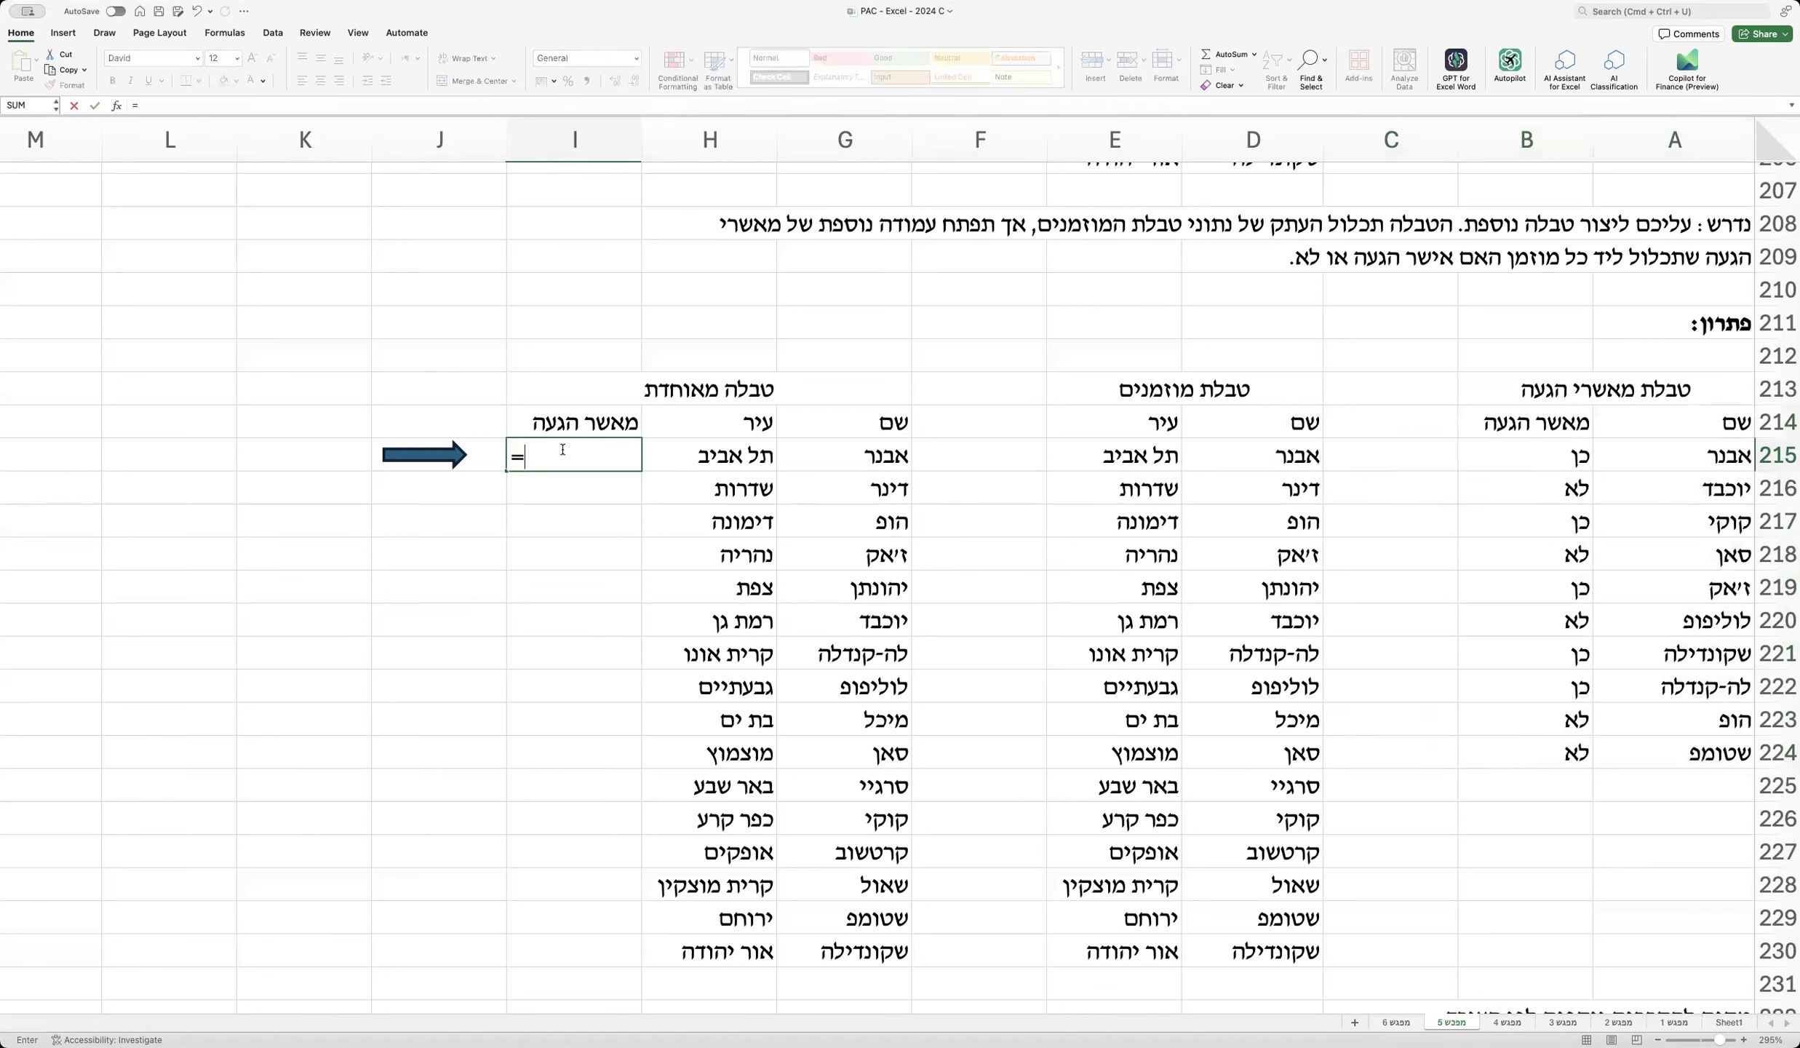
pyautogui.write('vlooki')
pyautogui.press('BackSpace')
pyautogui.write('up)')
pyautogui.press('BackSpace')
pyautogui.write('(')
pyautogui.click(842, 449)
pyautogui.write(',')
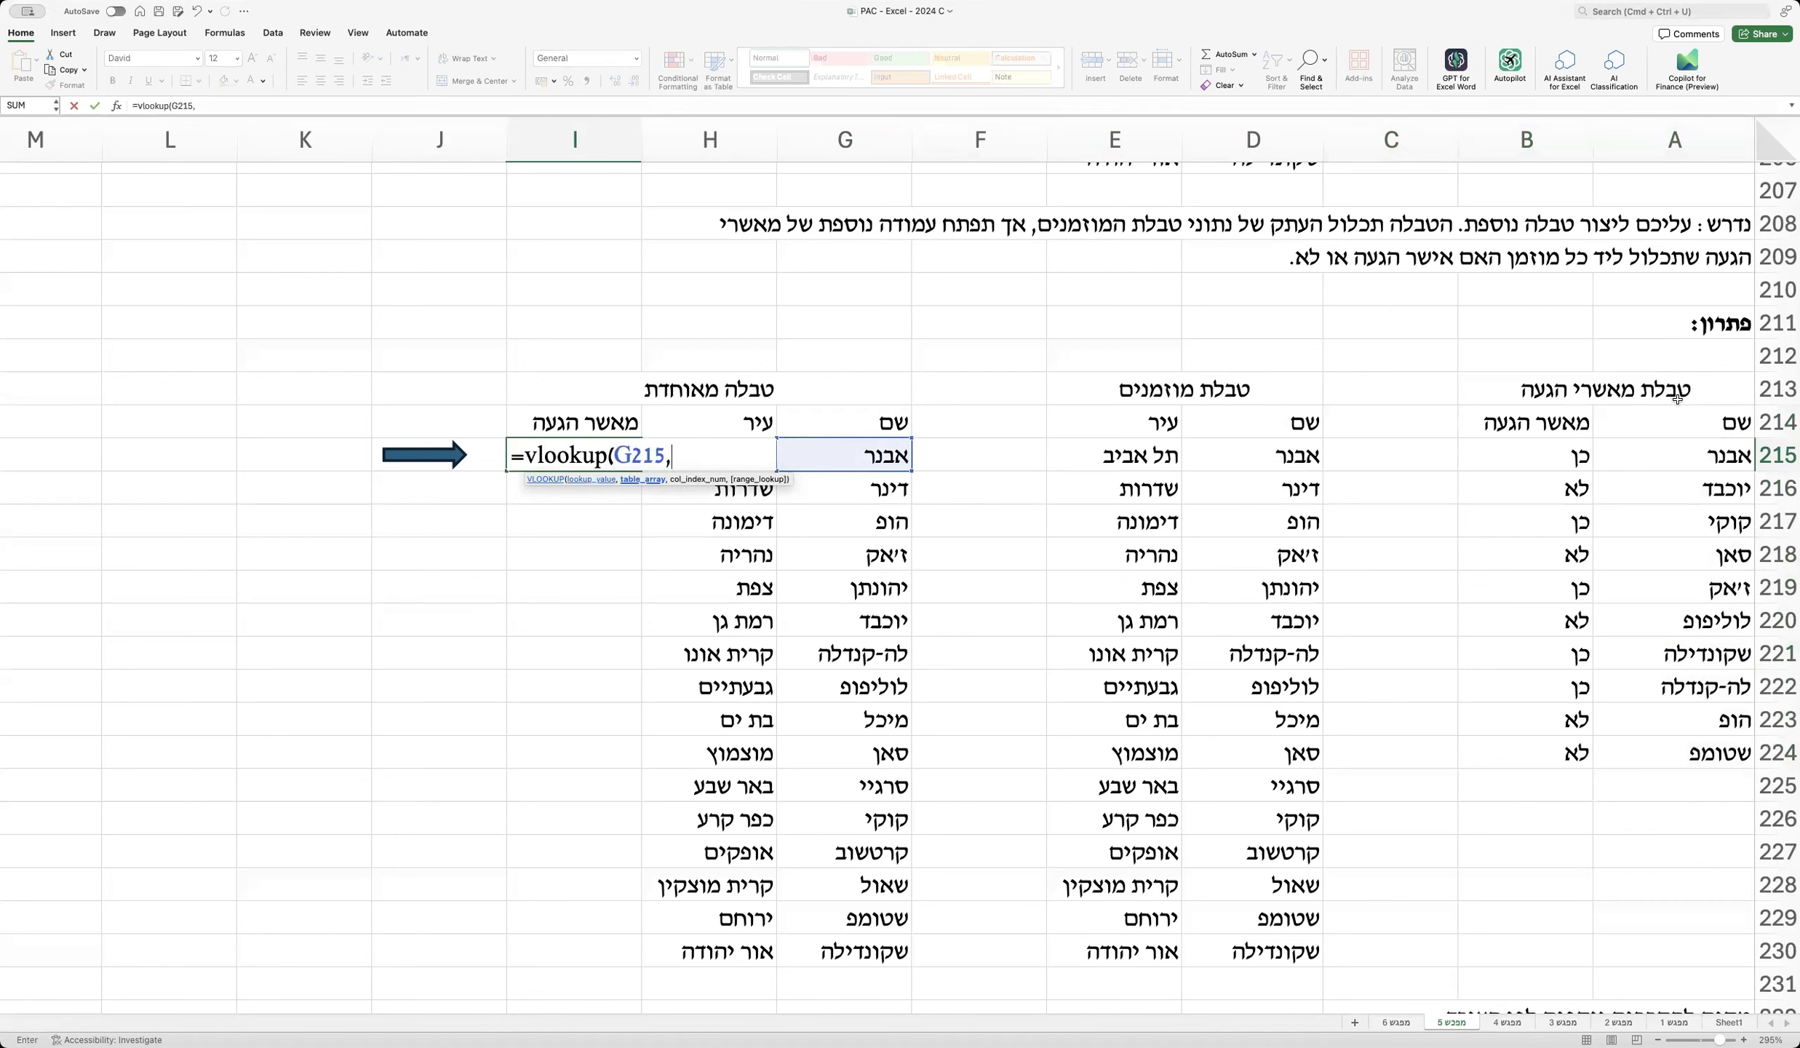
pyautogui.moveTo(1684, 418); pyautogui.dragTo(1558, 741)
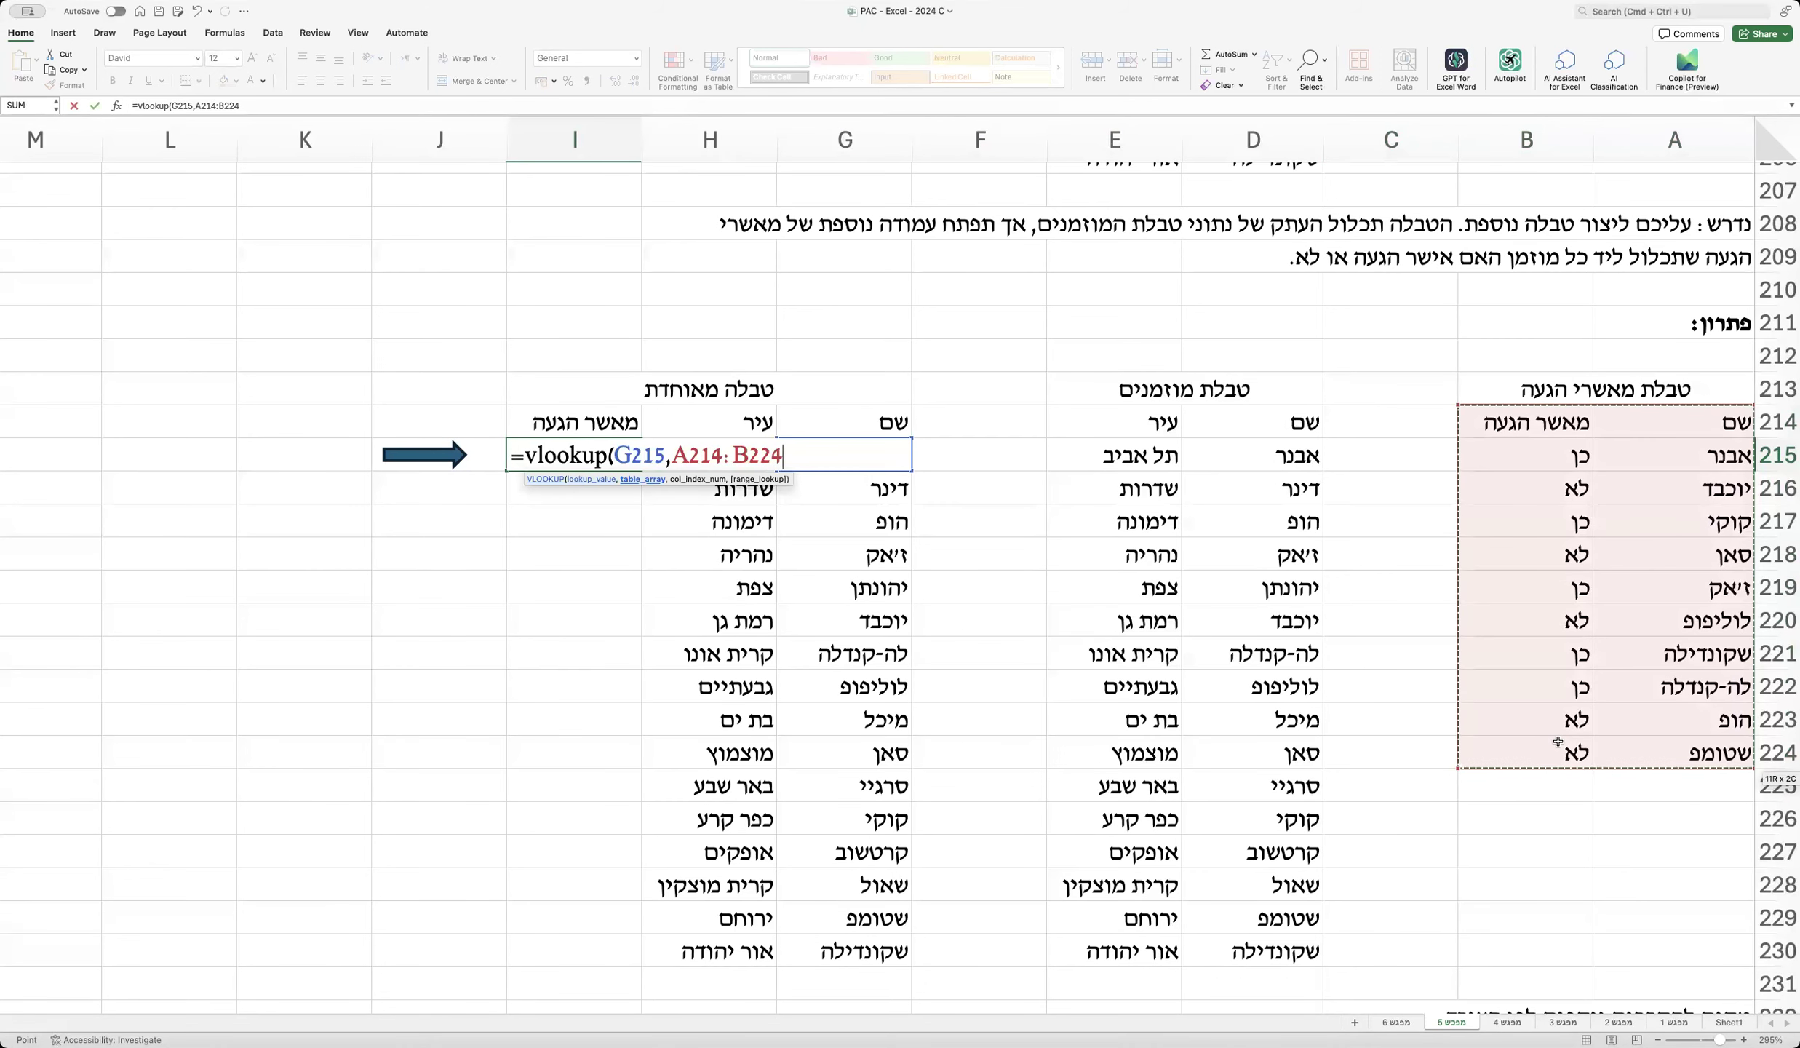
pyautogui.write(',')
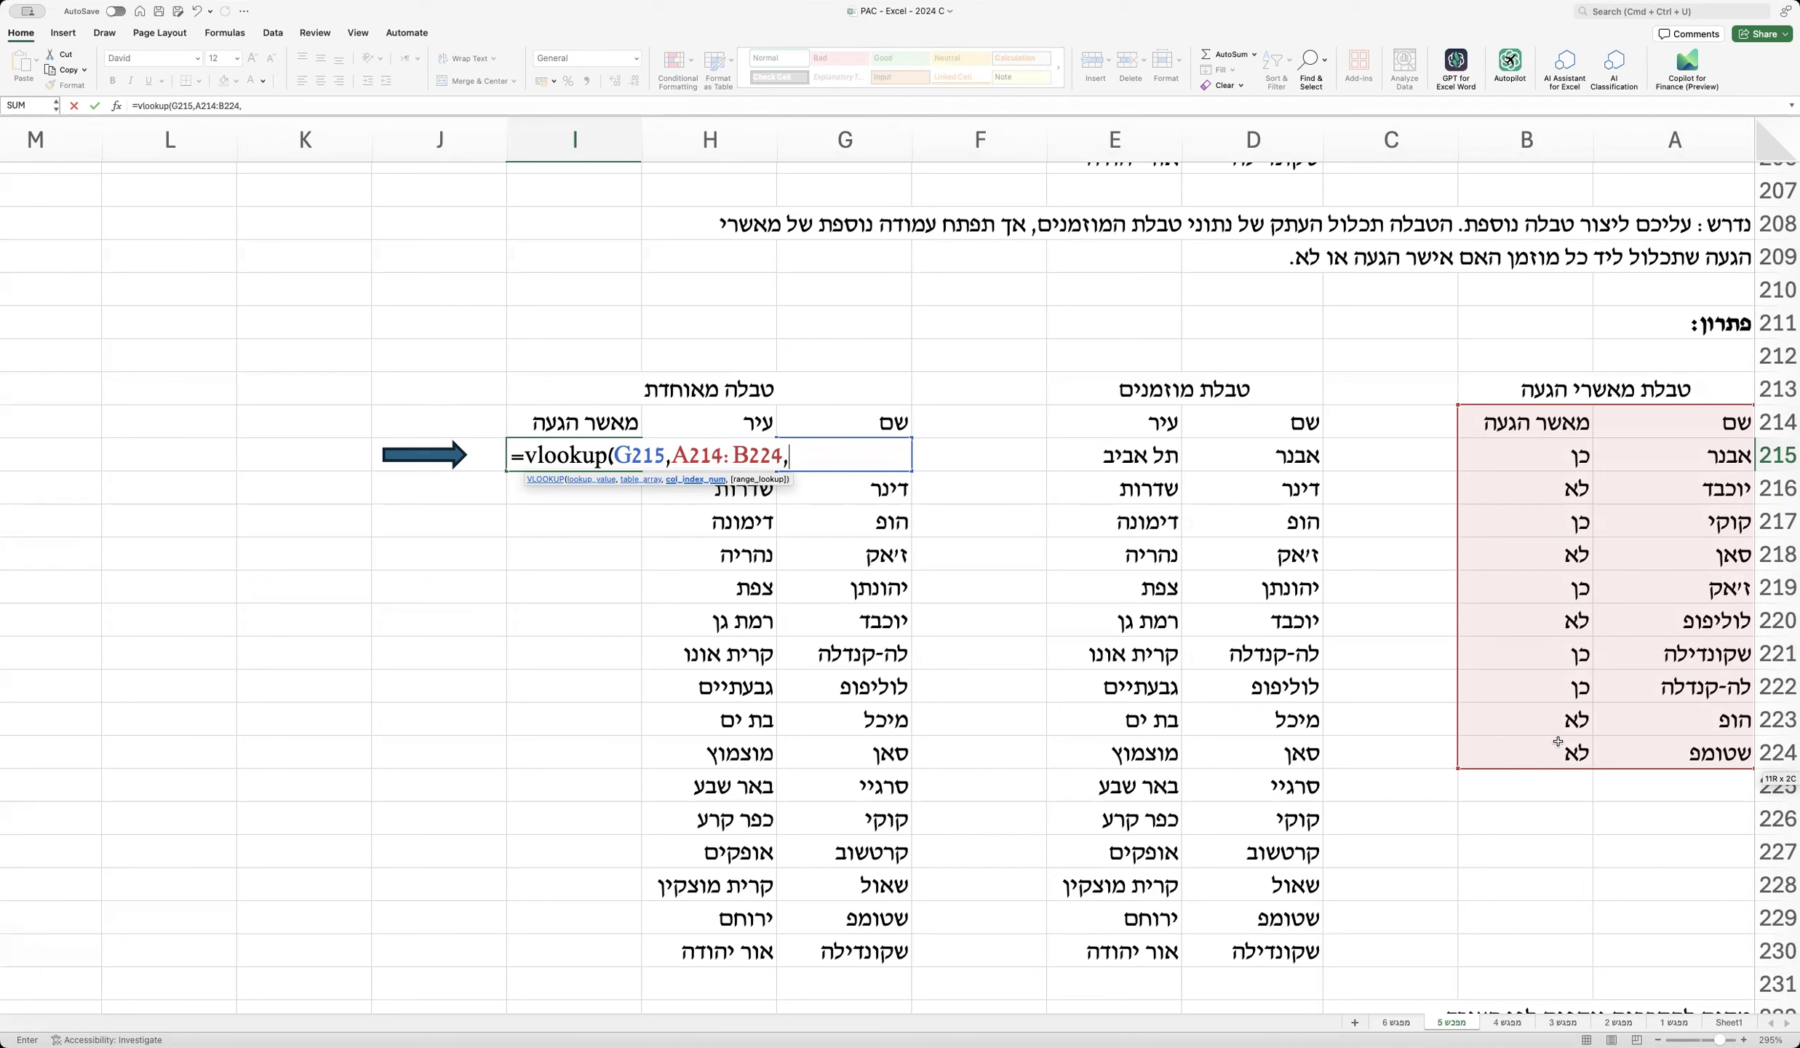
pyautogui.write('2,')
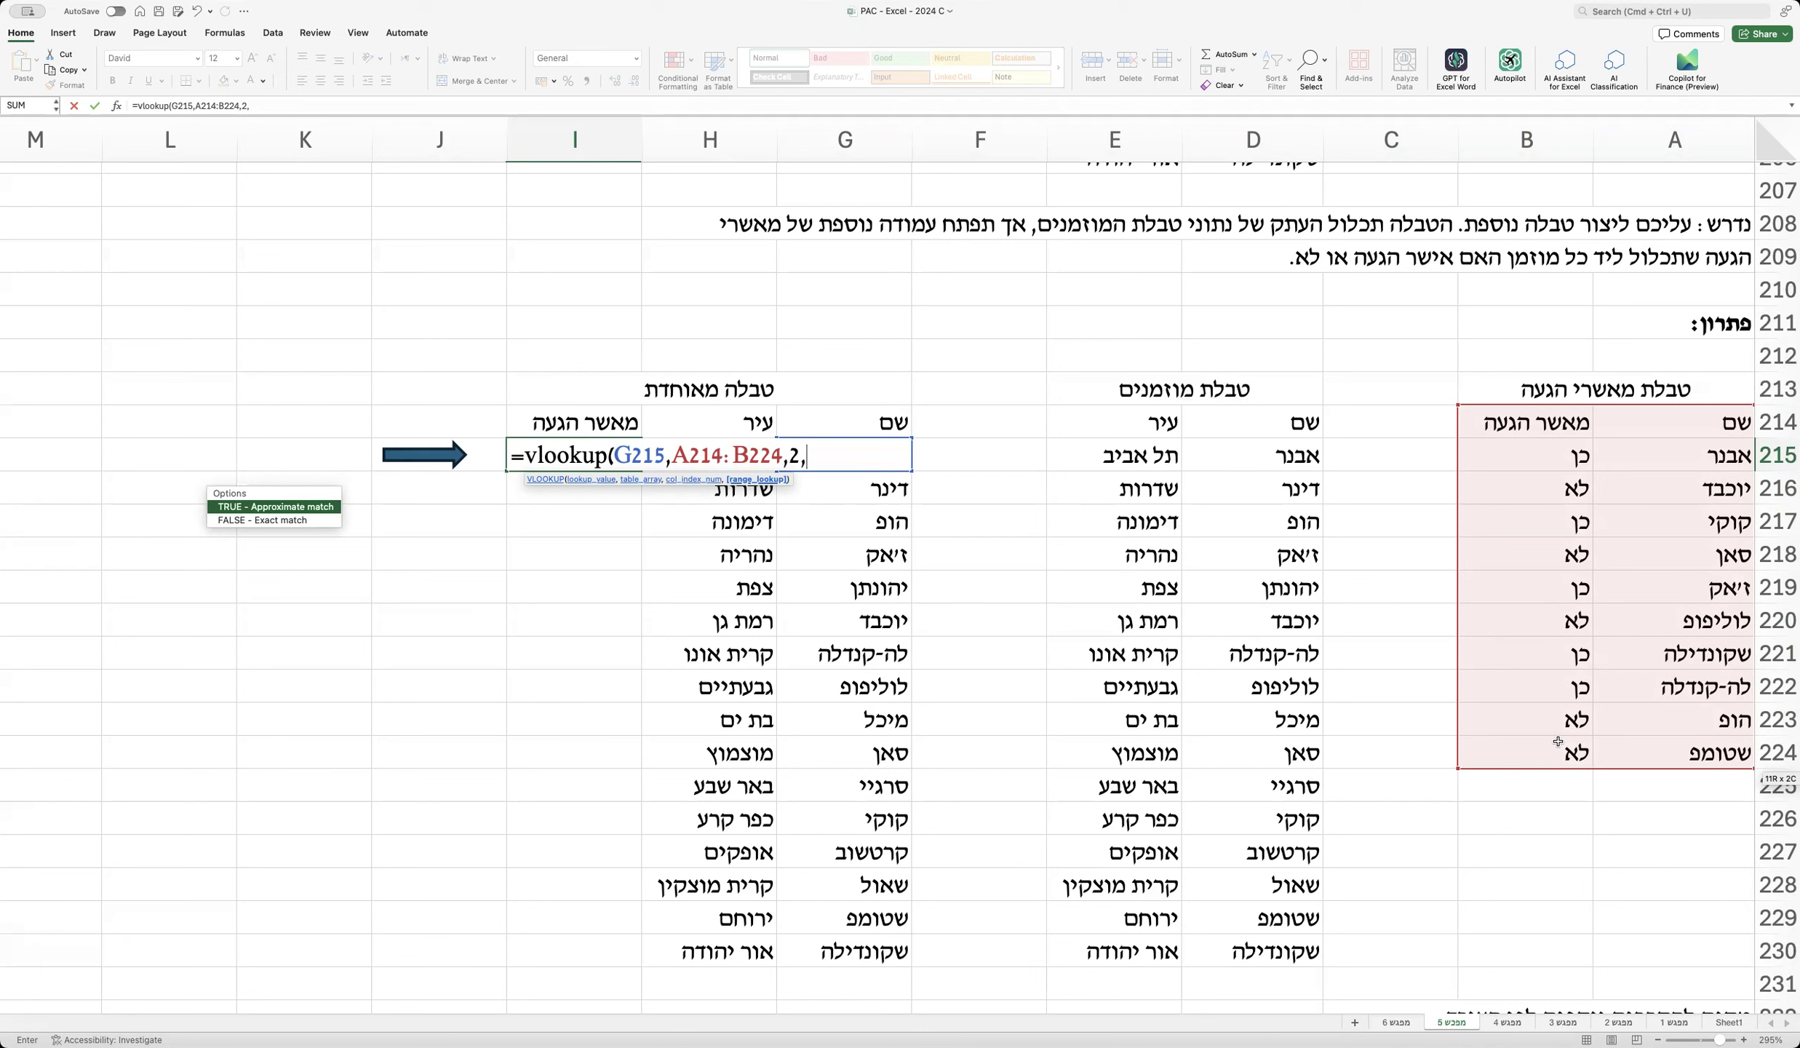
pyautogui.write('0)')
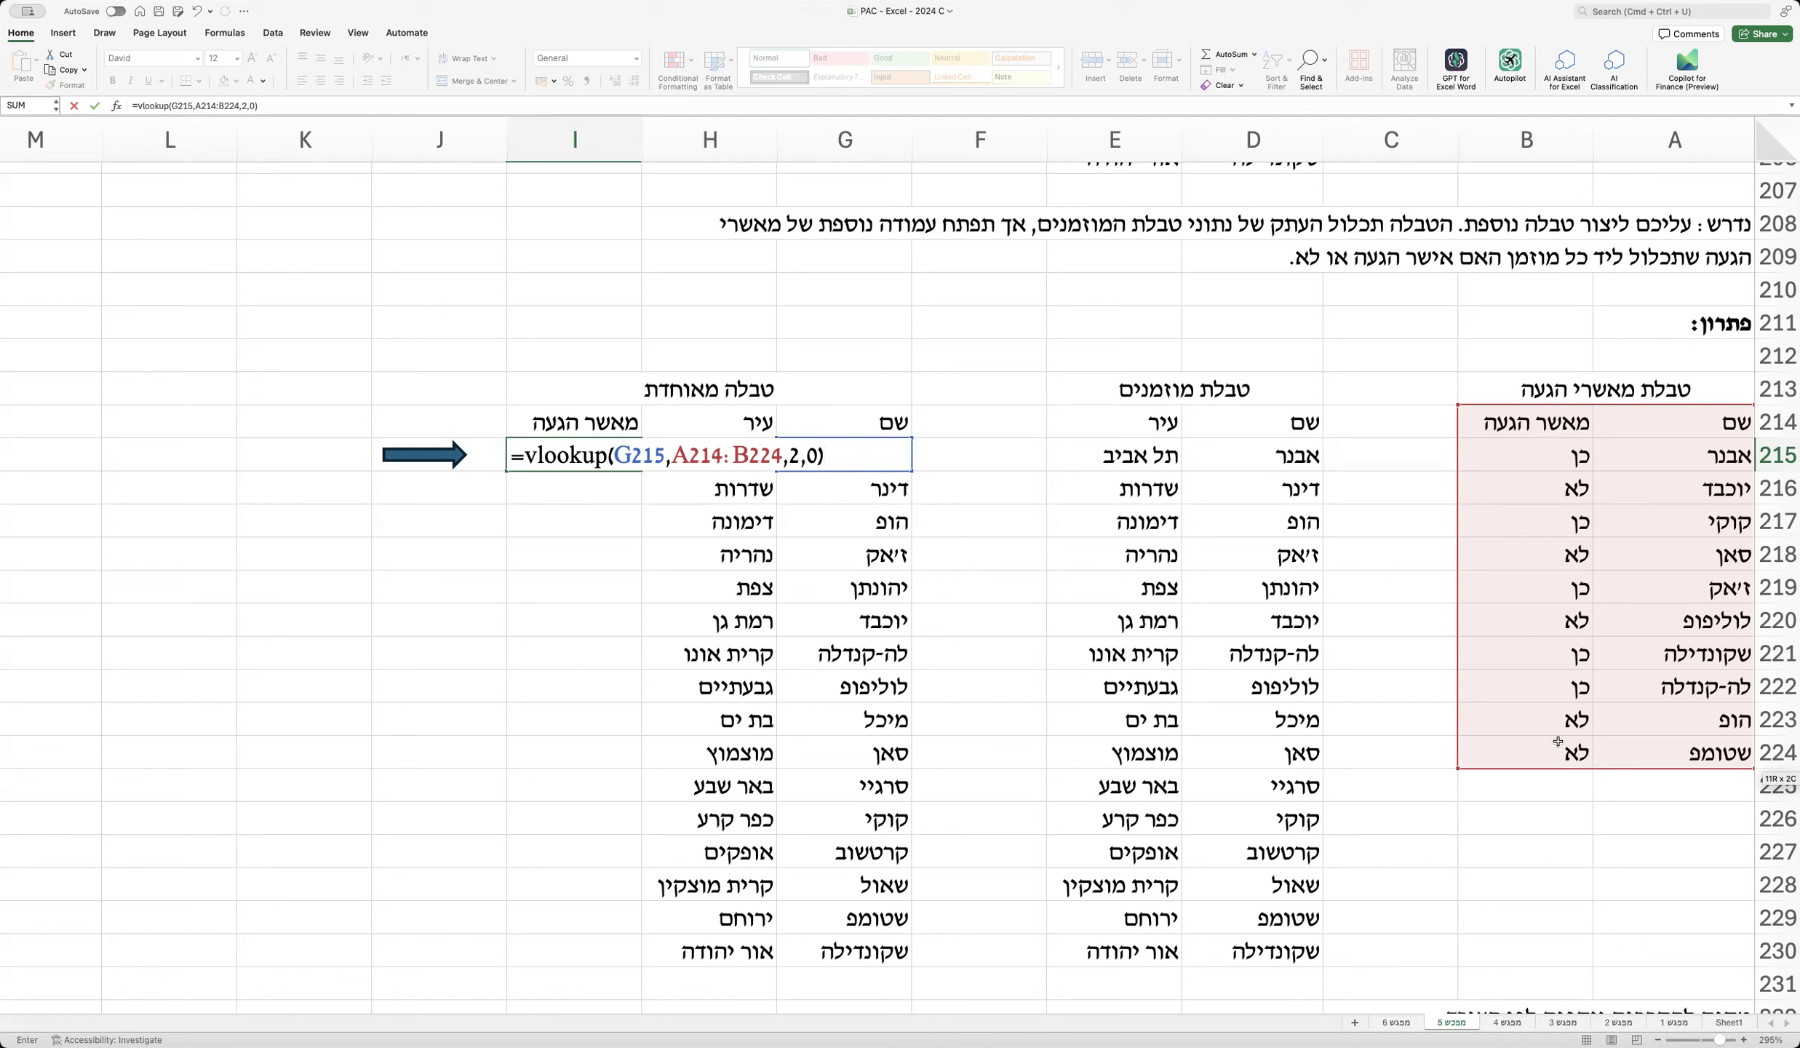
# Step: Lock the rows of the lookup table in the I215 formula as A$214:B$224
pyautogui.moveTo(1558, 741); pyautogui.dragTo(1558, 739)
pyautogui.moveTo(671, 455); pyautogui.dragTo(785, 460)
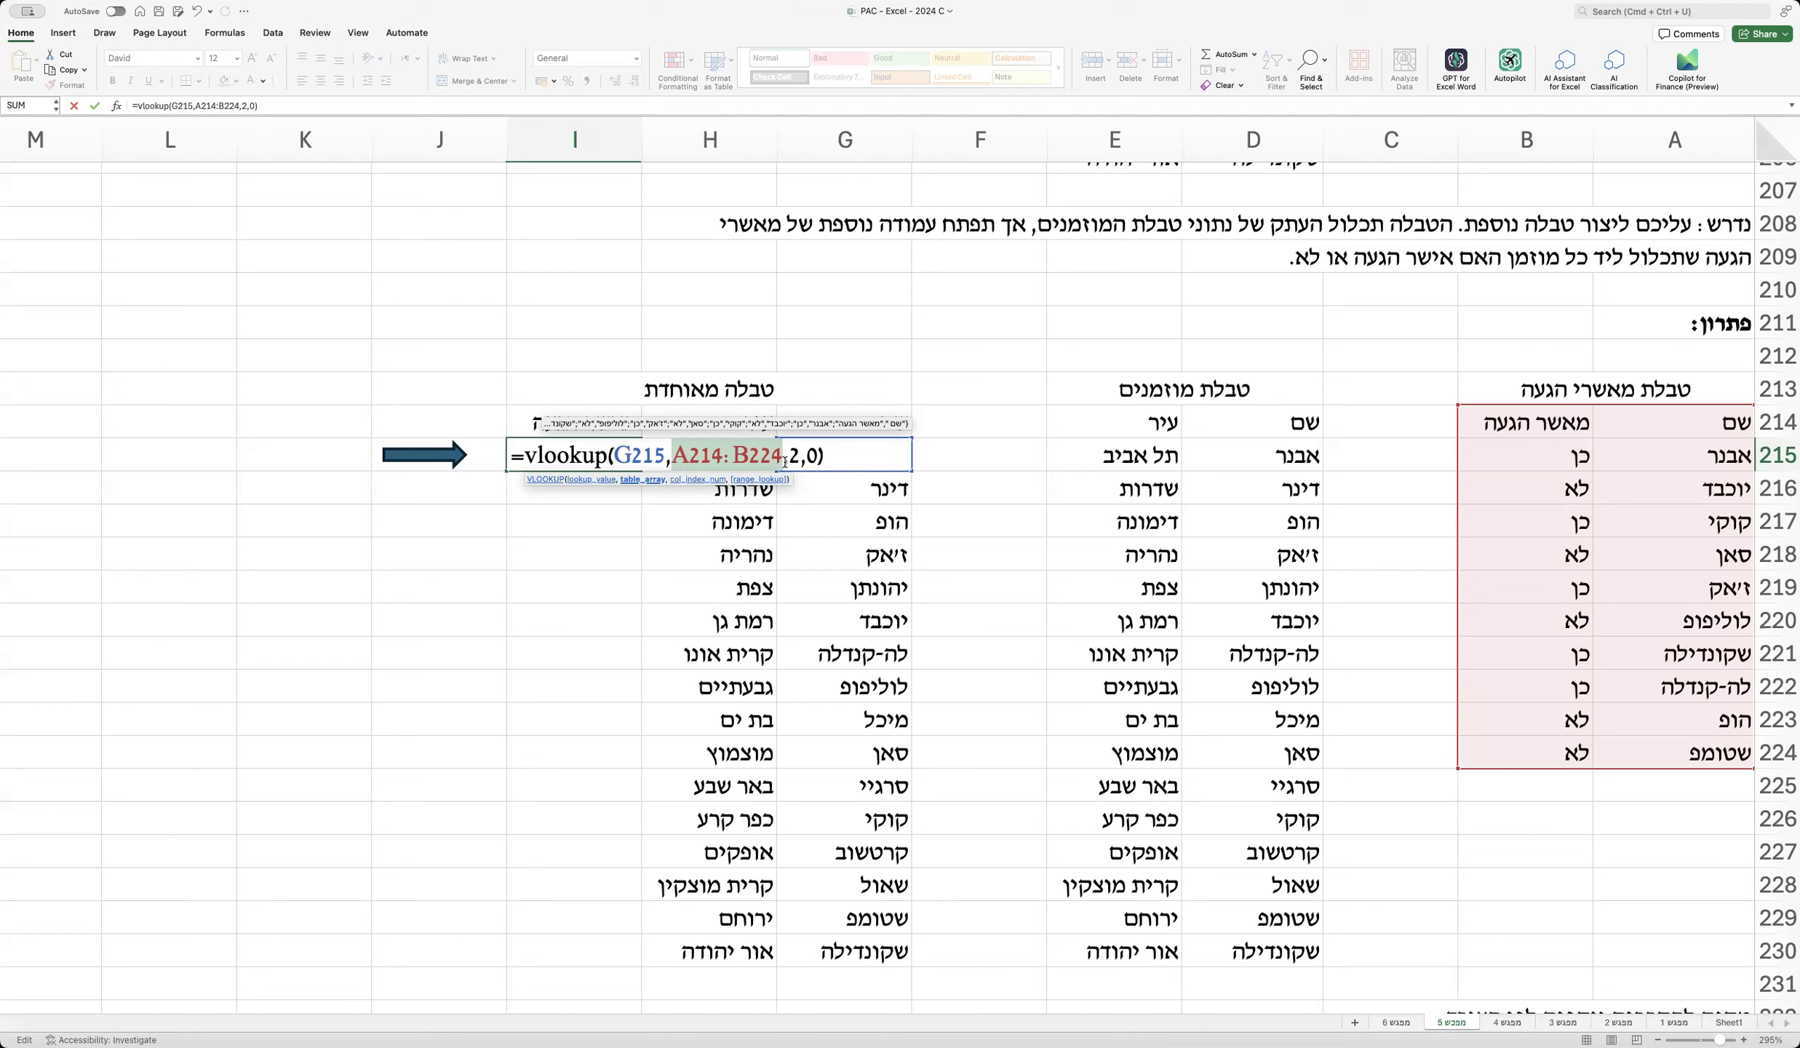
pyautogui.click(690, 455)
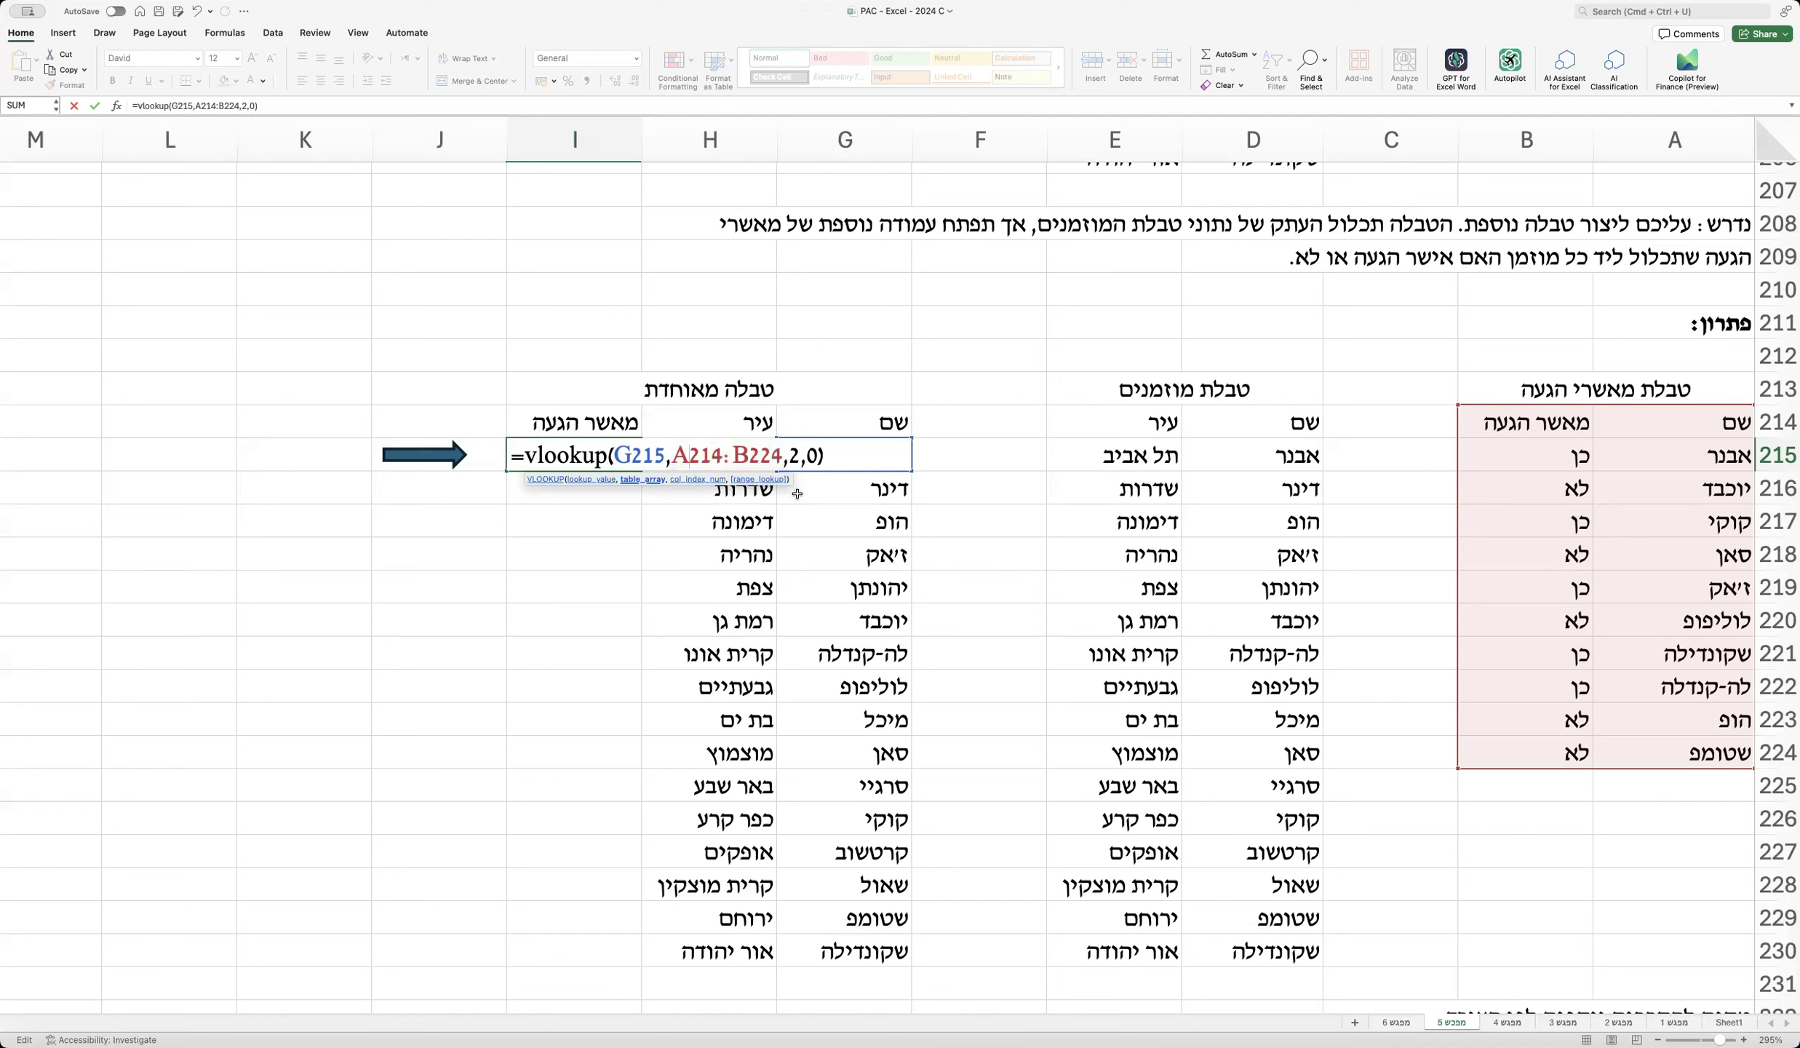
pyautogui.write('$')
pyautogui.click(759, 455)
pyautogui.write('$')
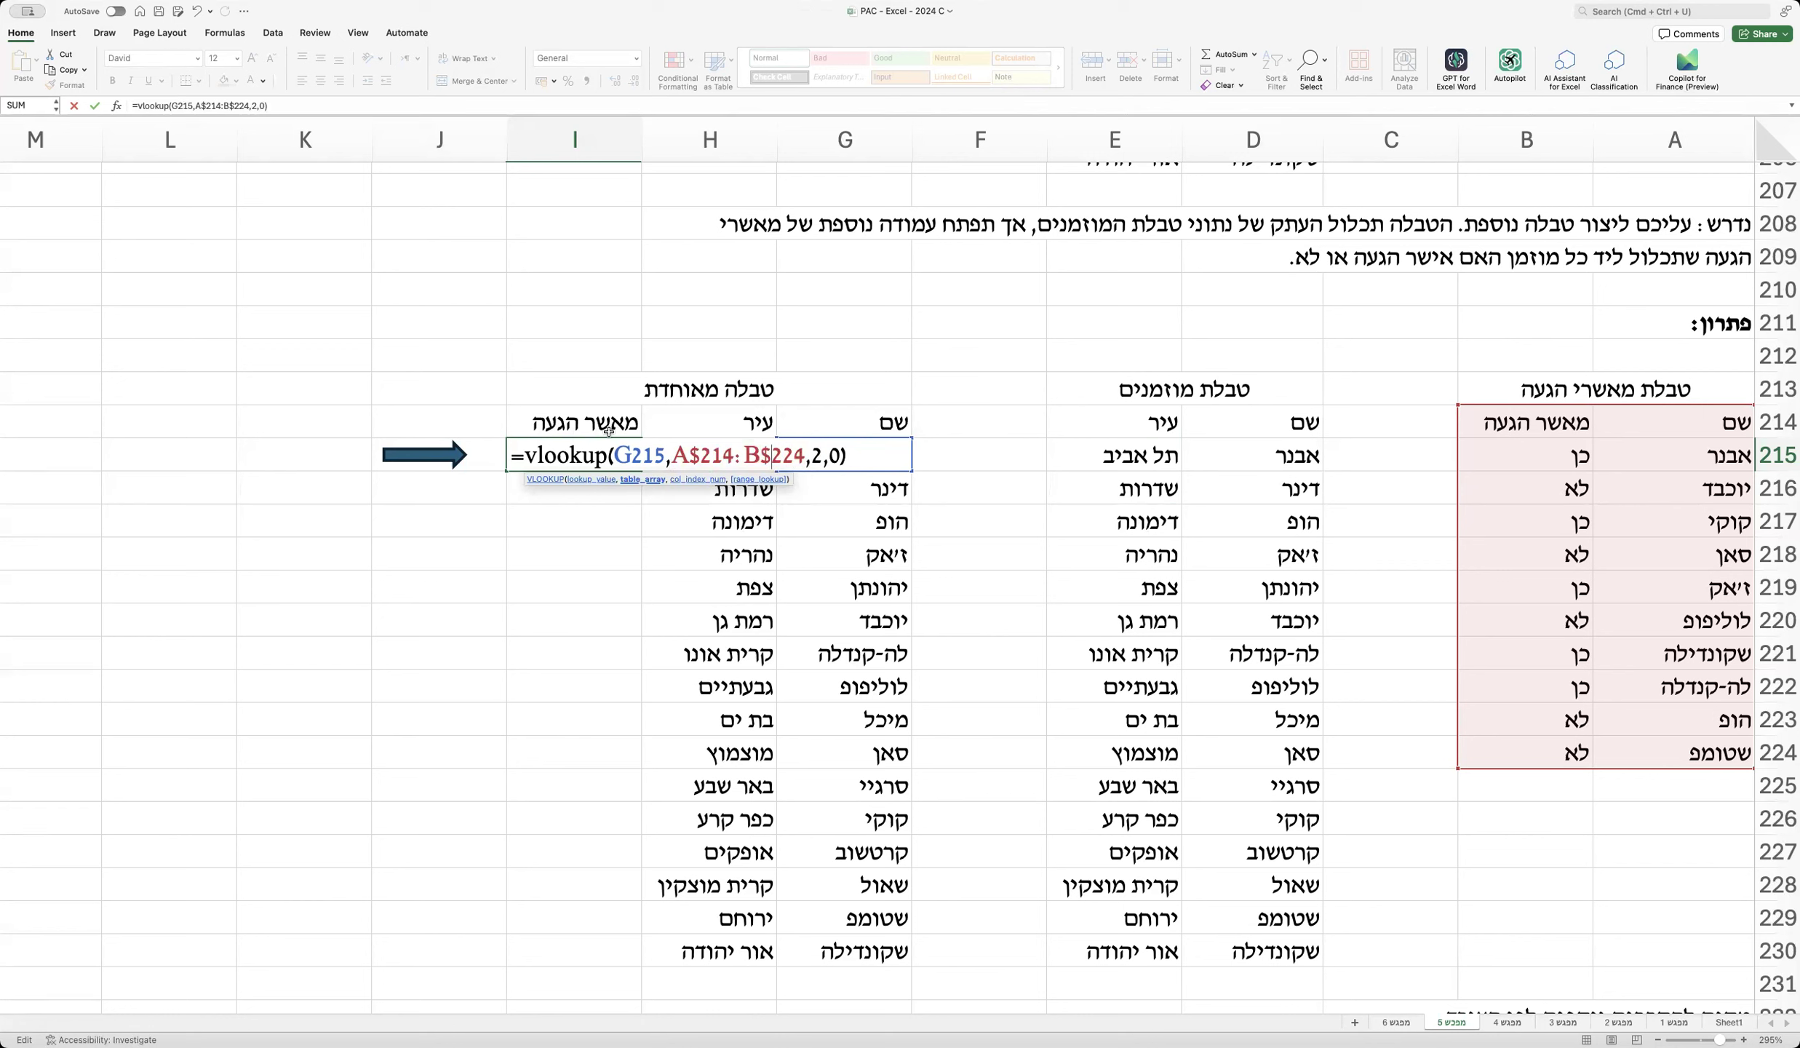
# Step: Enter the I215 formula and put a copy of it in N215 as visible text, beside the arrow
pyautogui.moveTo(511, 456); pyautogui.dragTo(920, 424)
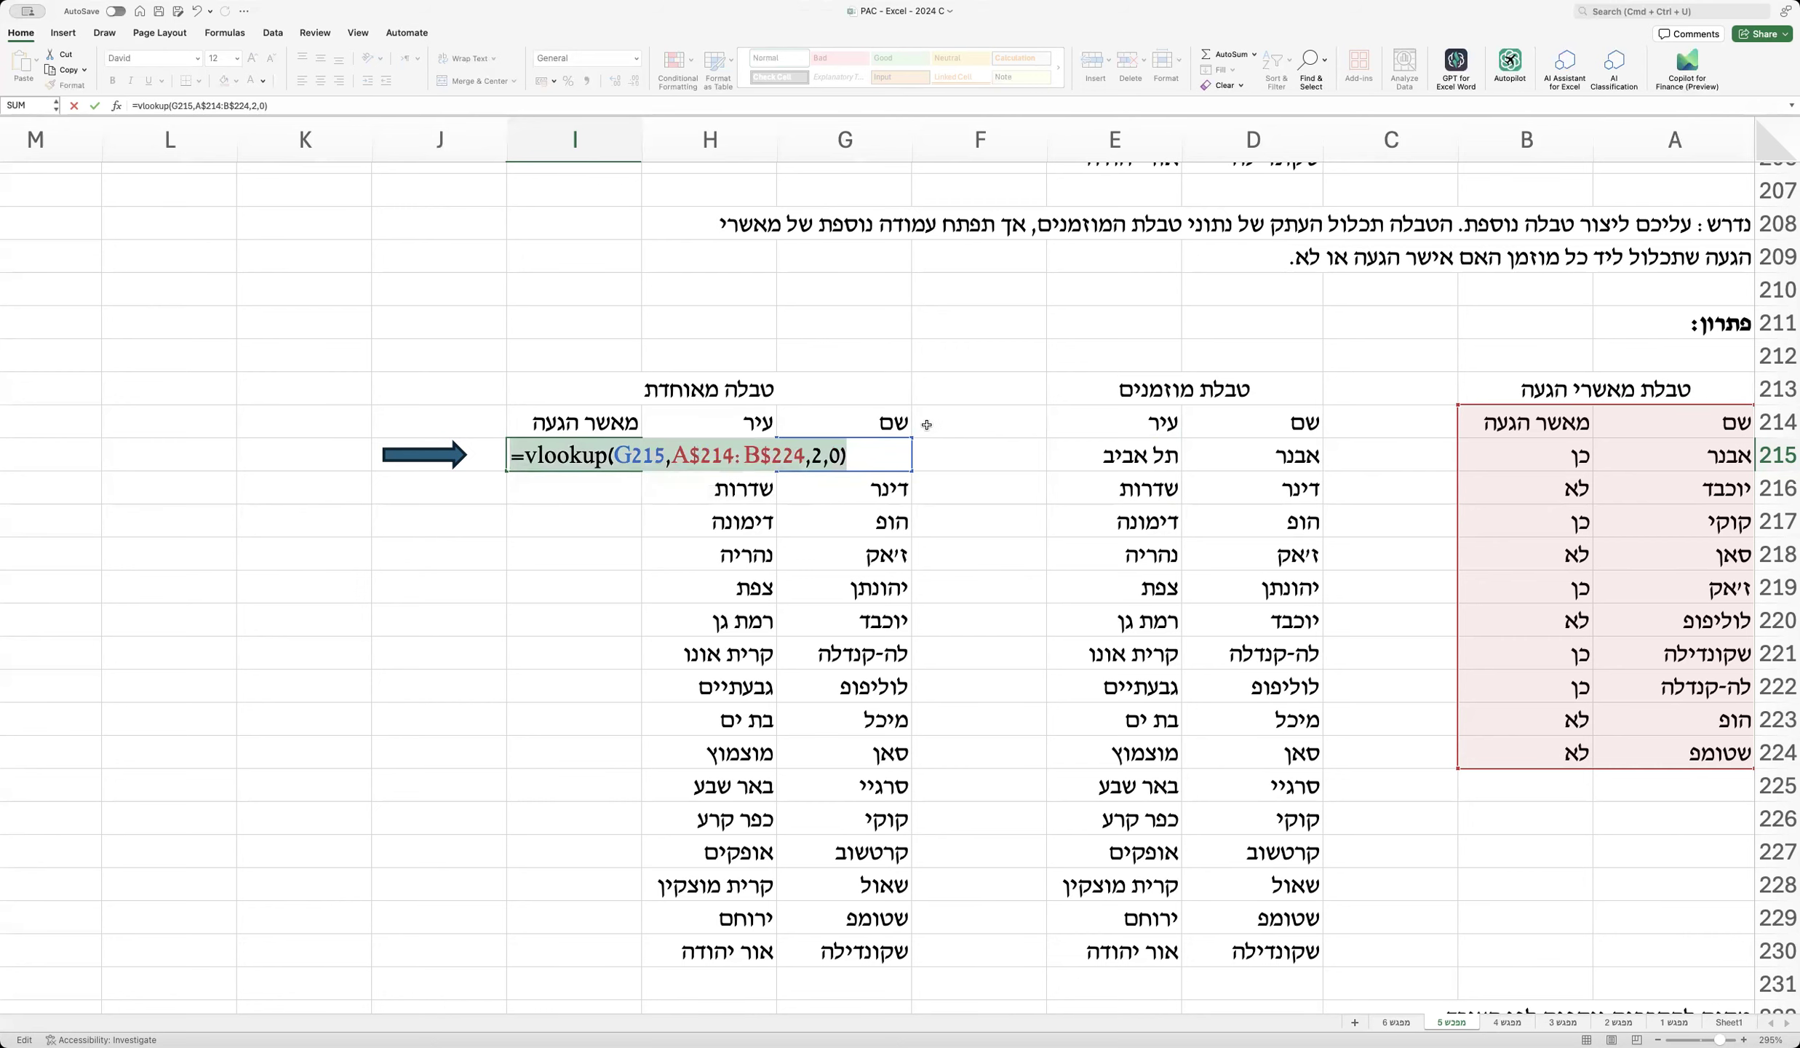
pyautogui.press('super+c')
pyautogui.press('Return')
pyautogui.hscroll(-10, 596, 466)
pyautogui.click(667, 461)
pyautogui.press('super+v')
pyautogui.doubleClick(611, 460)
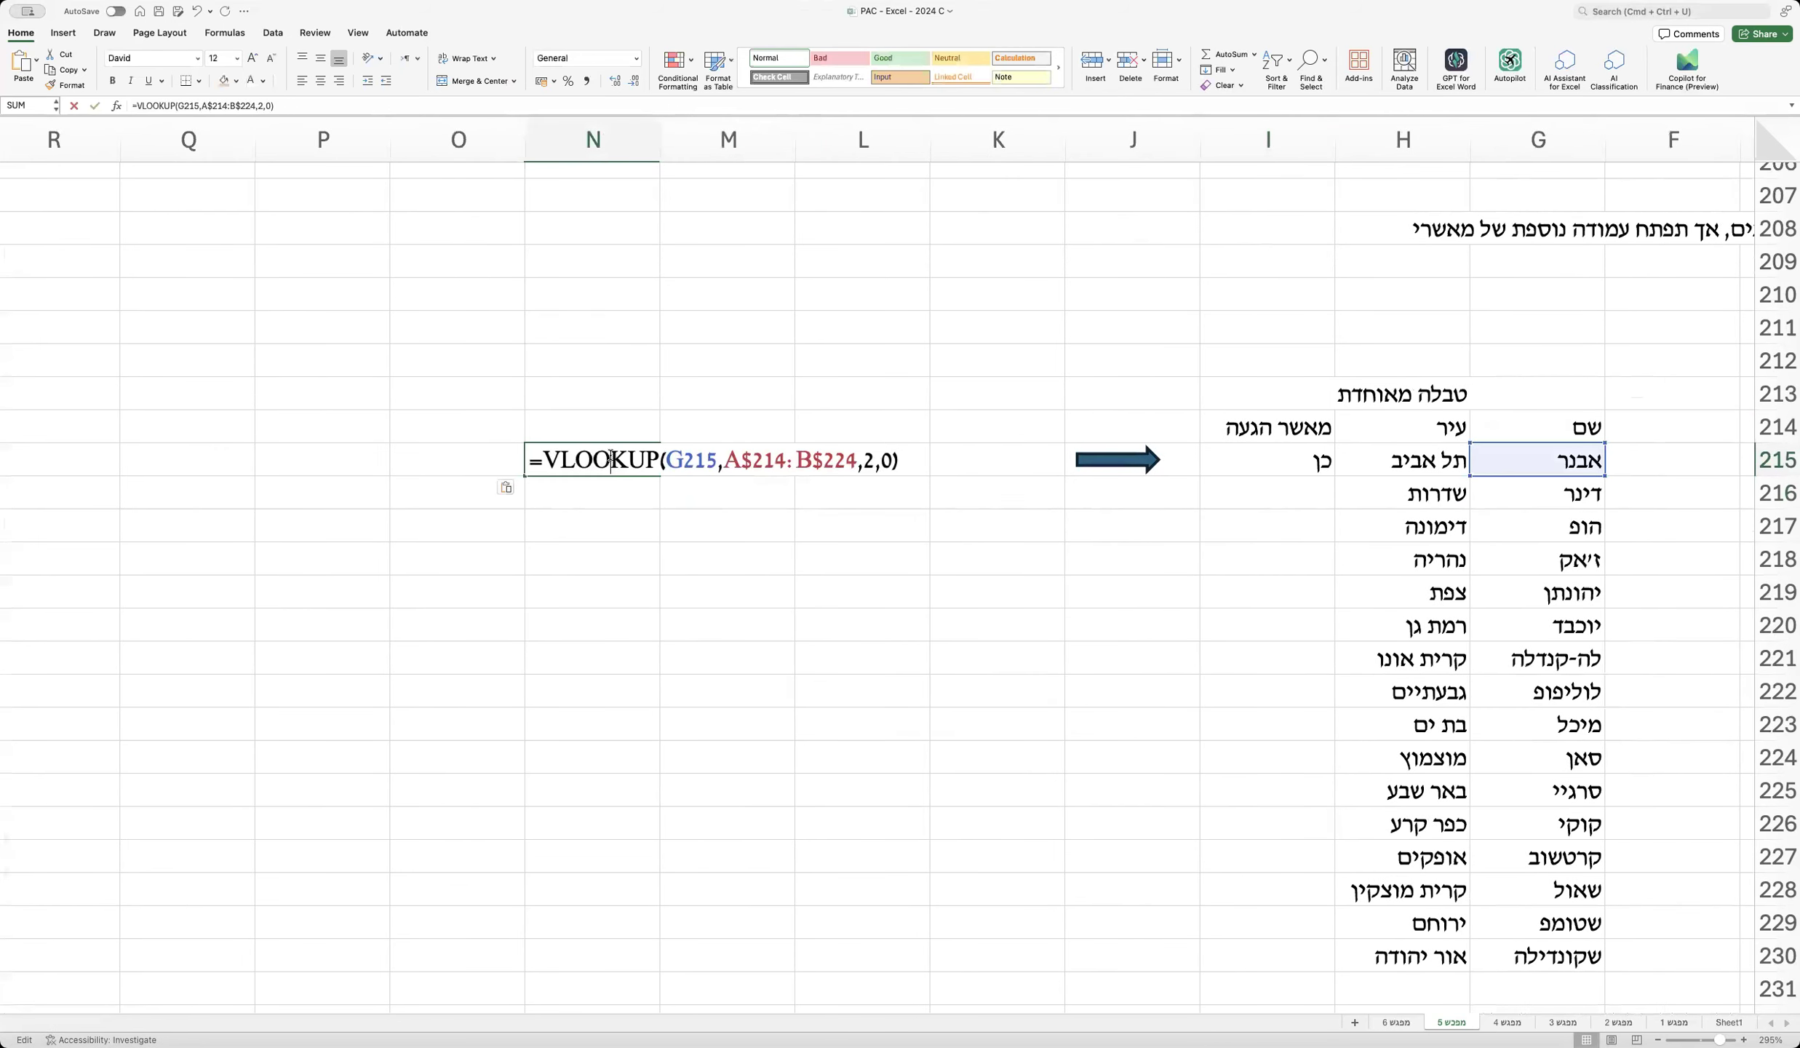
pyautogui.click(532, 455)
pyautogui.write("'")
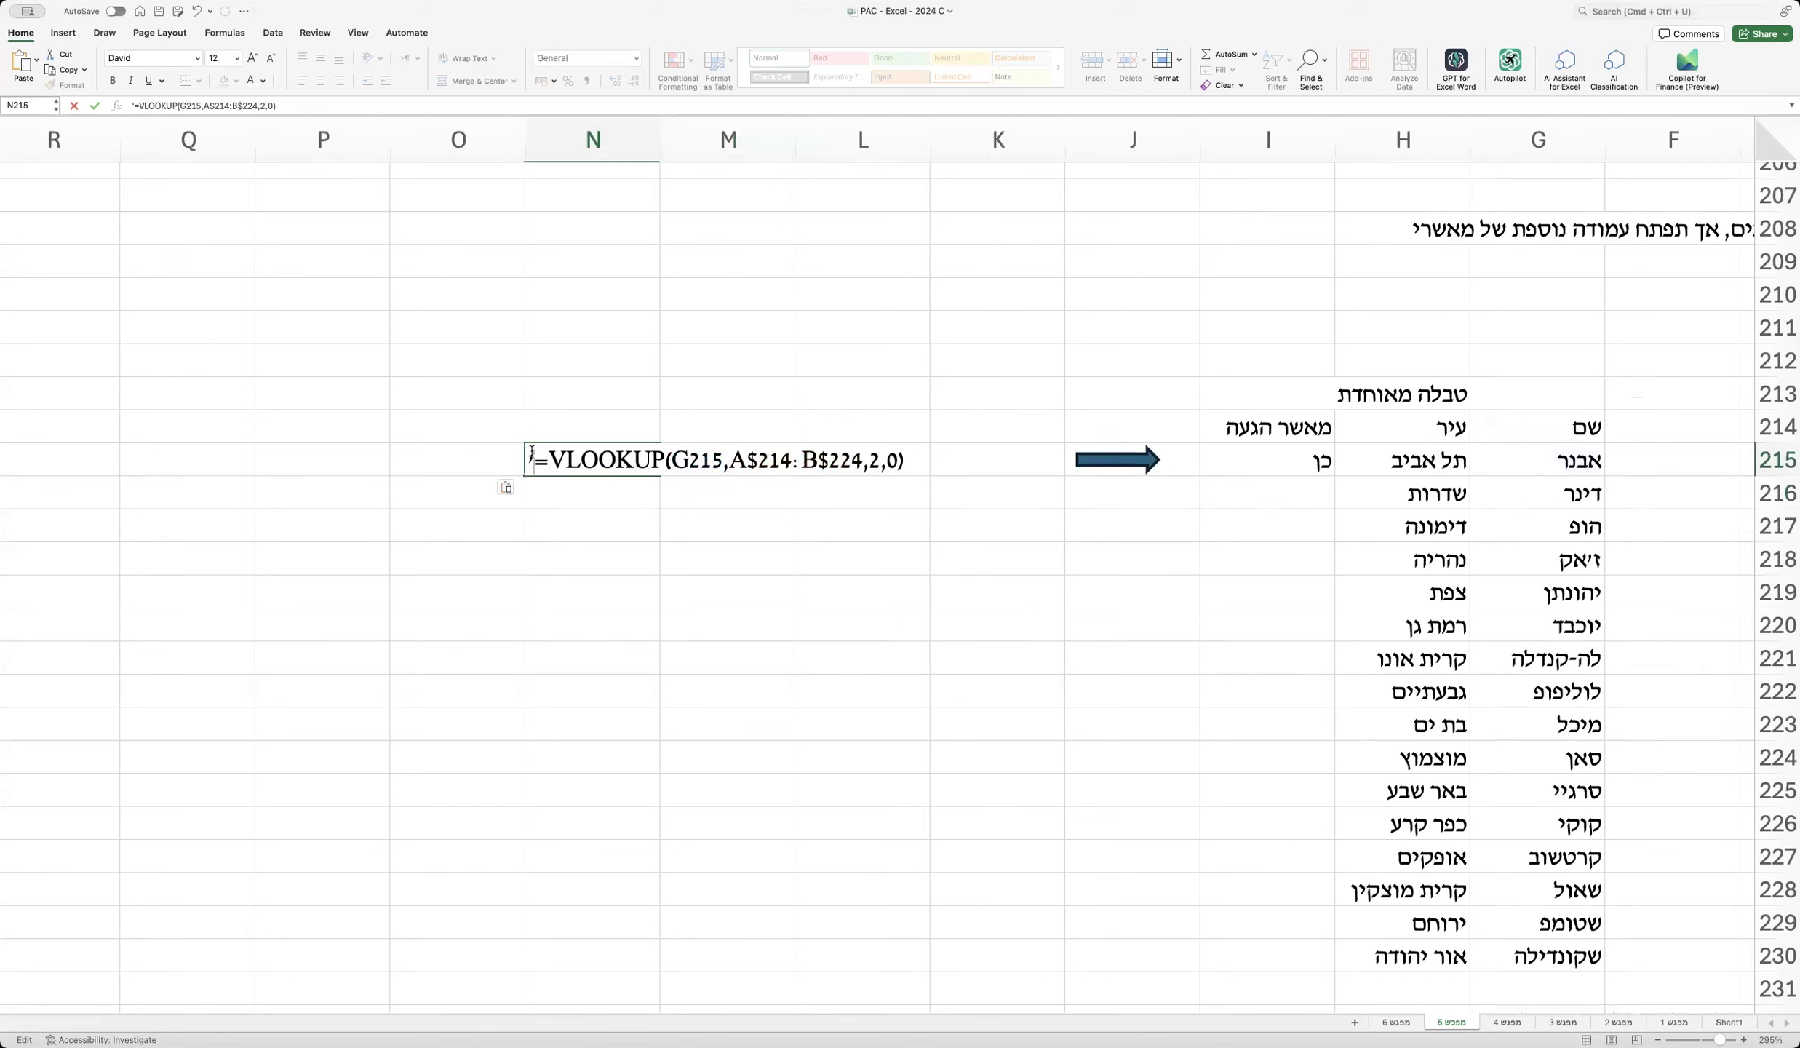
pyautogui.press('Return')
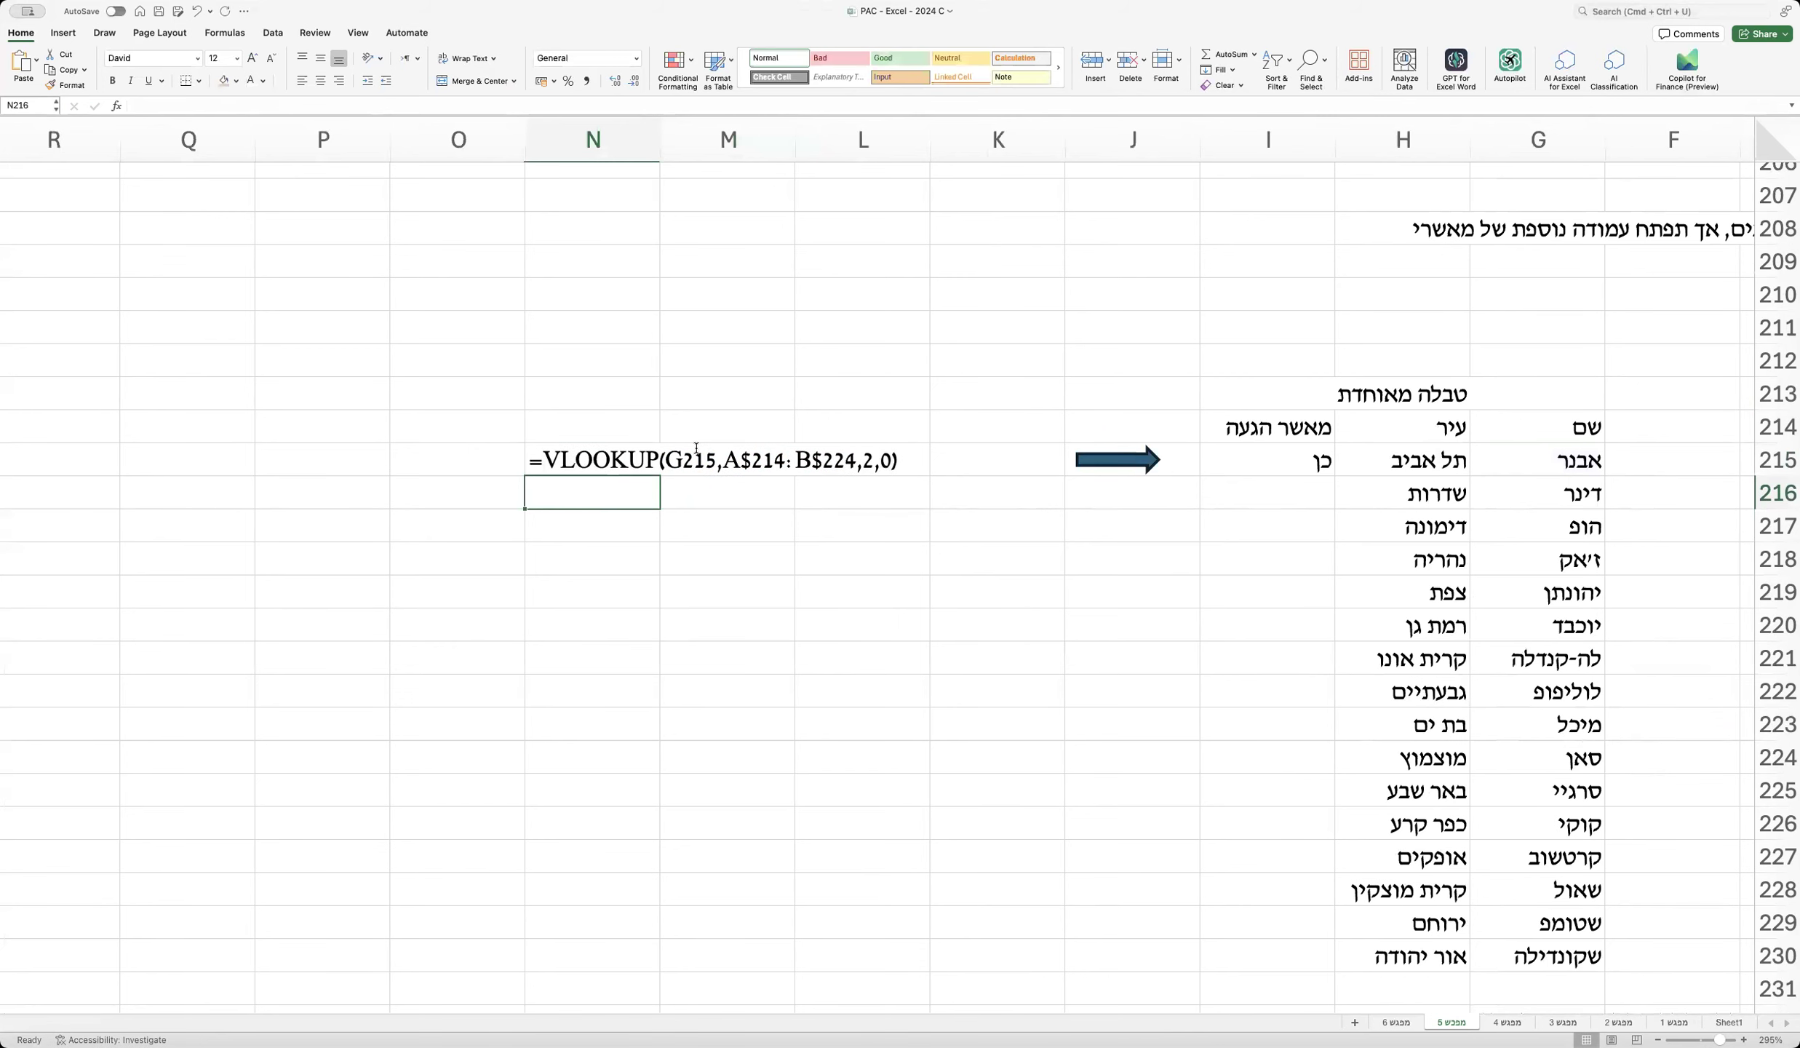
# Step: Compare the formula in I215 and the ranges it refers to with its text copy in N215
pyautogui.hscroll(1, 698, 446)
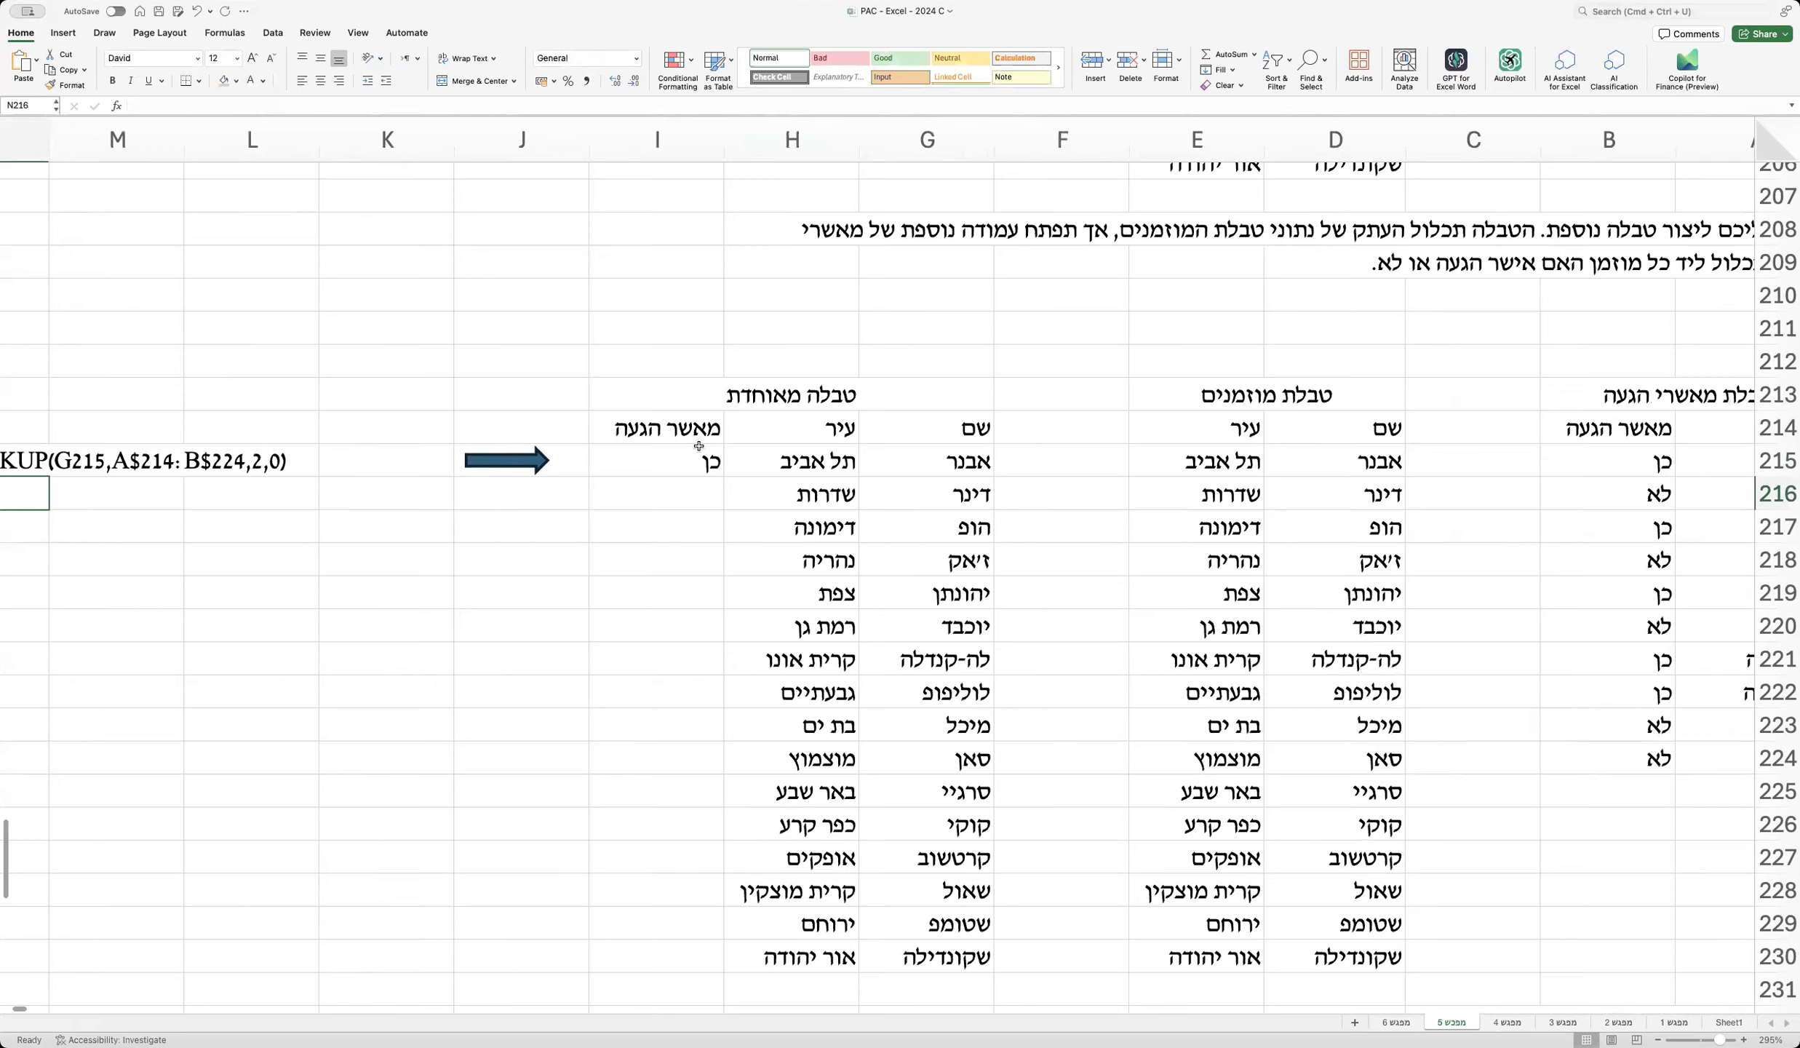
pyautogui.hscroll(2, 698, 445)
pyautogui.doubleClick(622, 460)
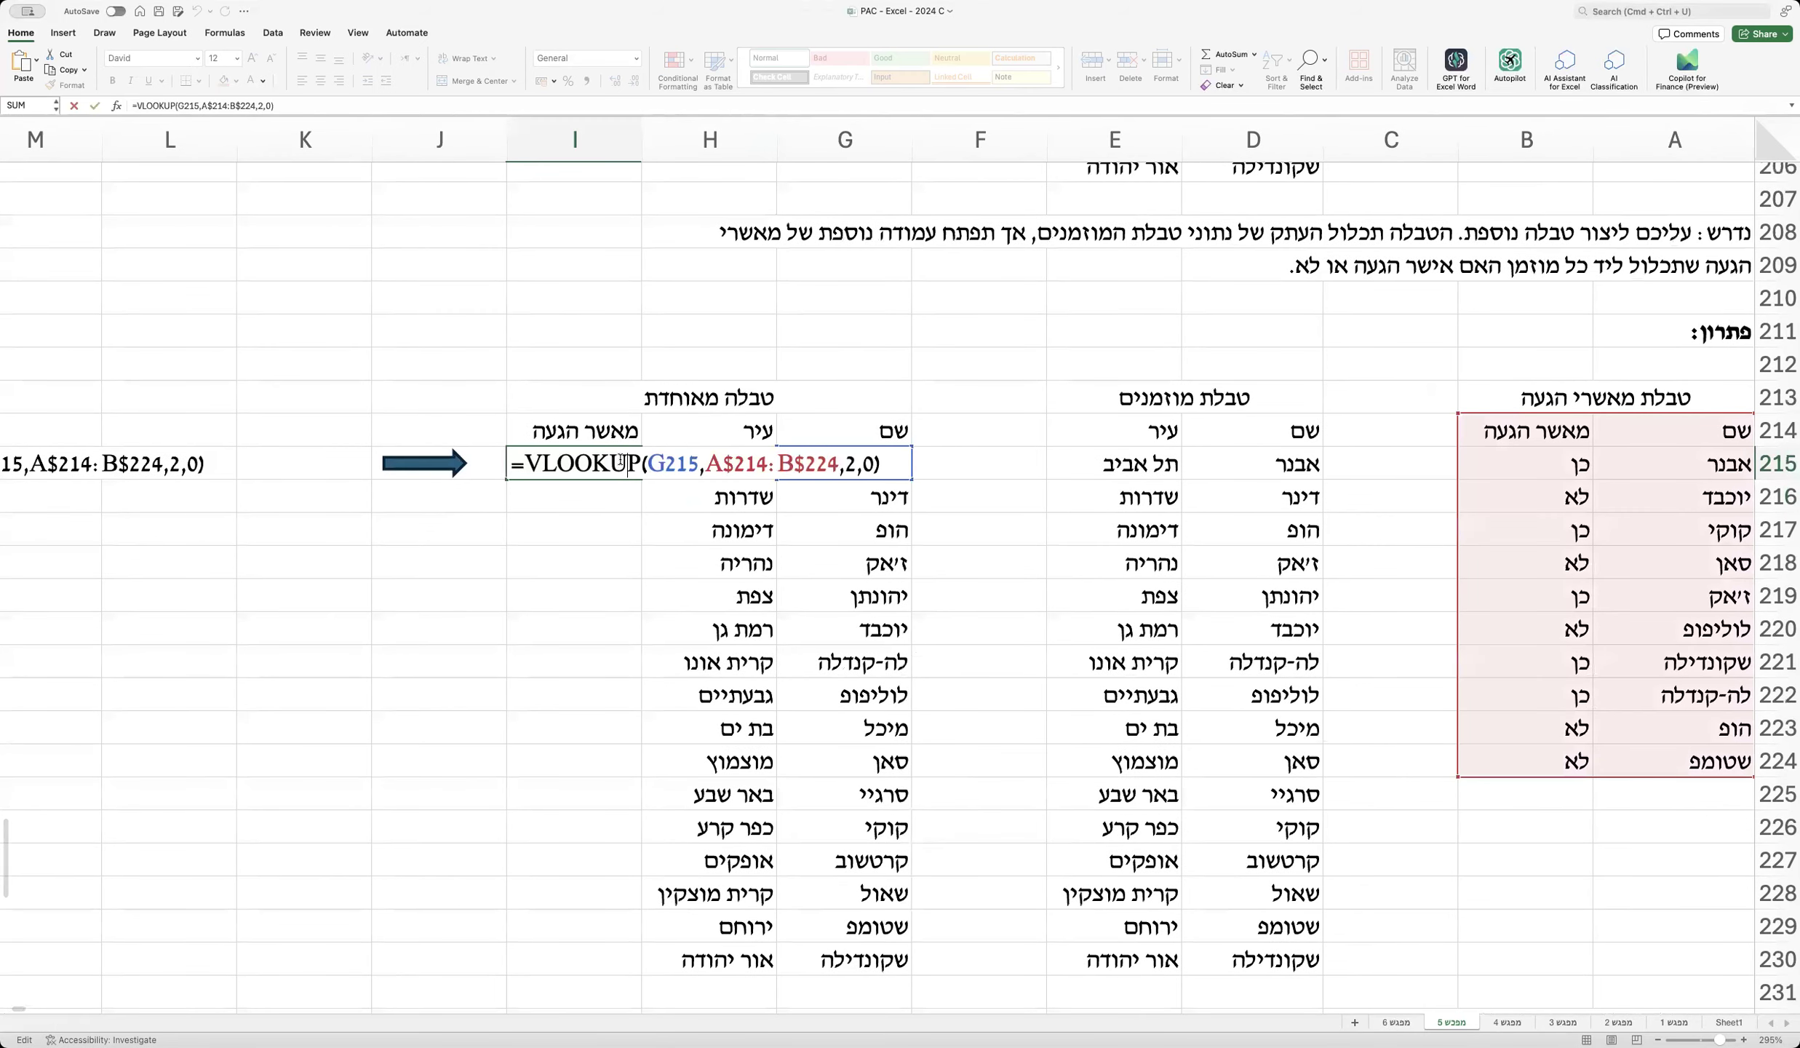
pyautogui.press('Return')
pyautogui.hscroll(-3, 621, 462)
pyautogui.hscroll(-1, 621, 464)
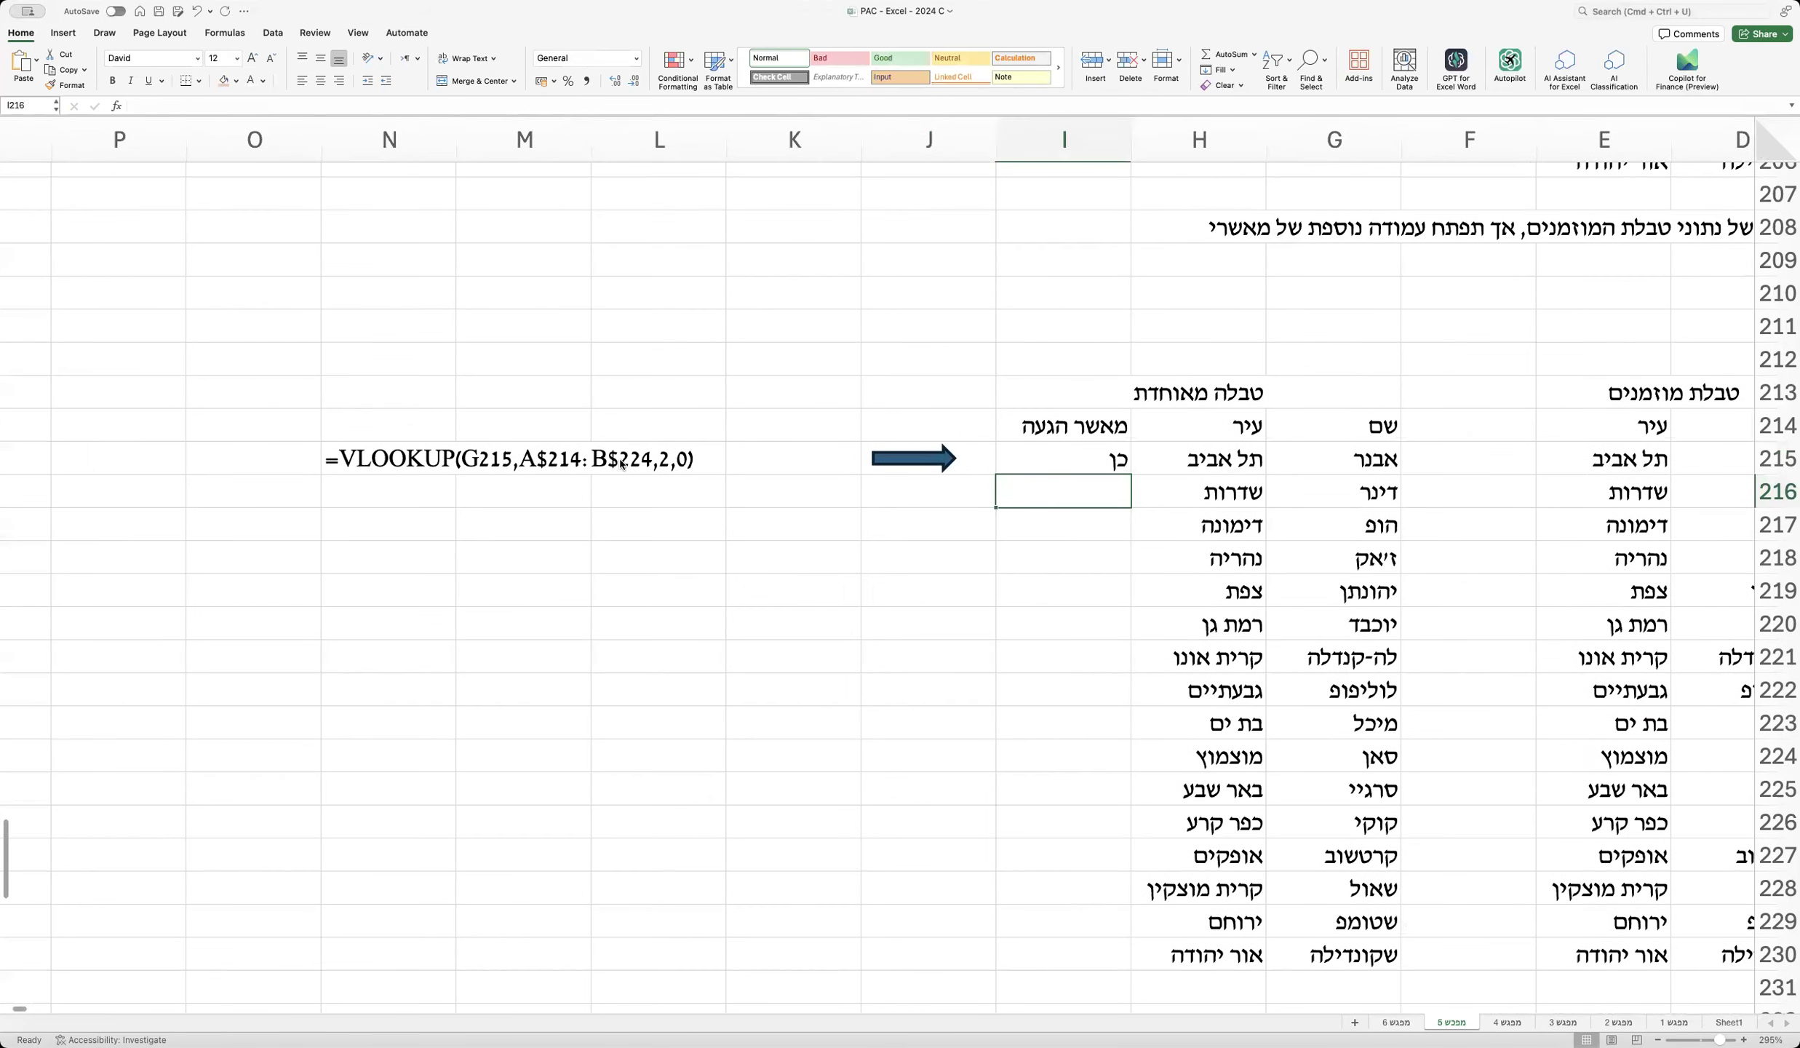
pyautogui.hscroll(3, 349, 203)
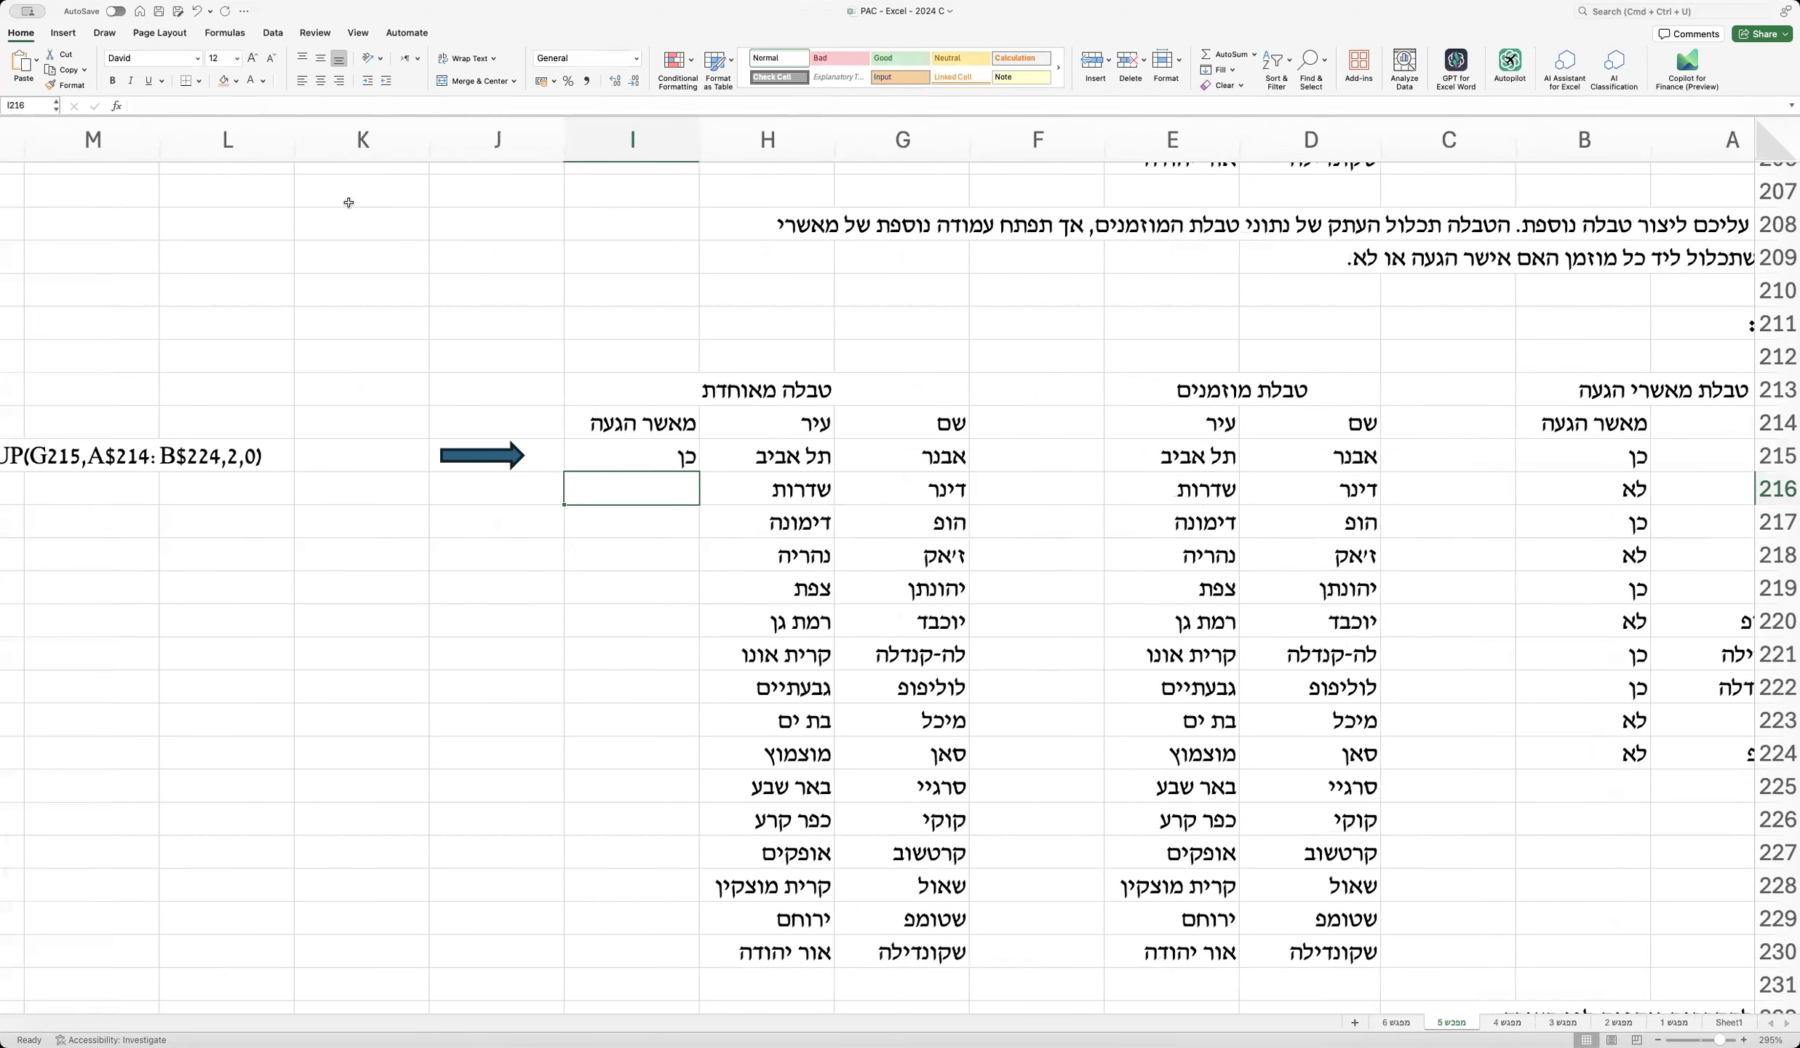
# Step: Draw a short downward arrow below VLOOKUP in the N215 formula text and write "שם הפונקציה: פונקציה שיודעת לחפש" in N217
pyautogui.hscroll(-3, 349, 202)
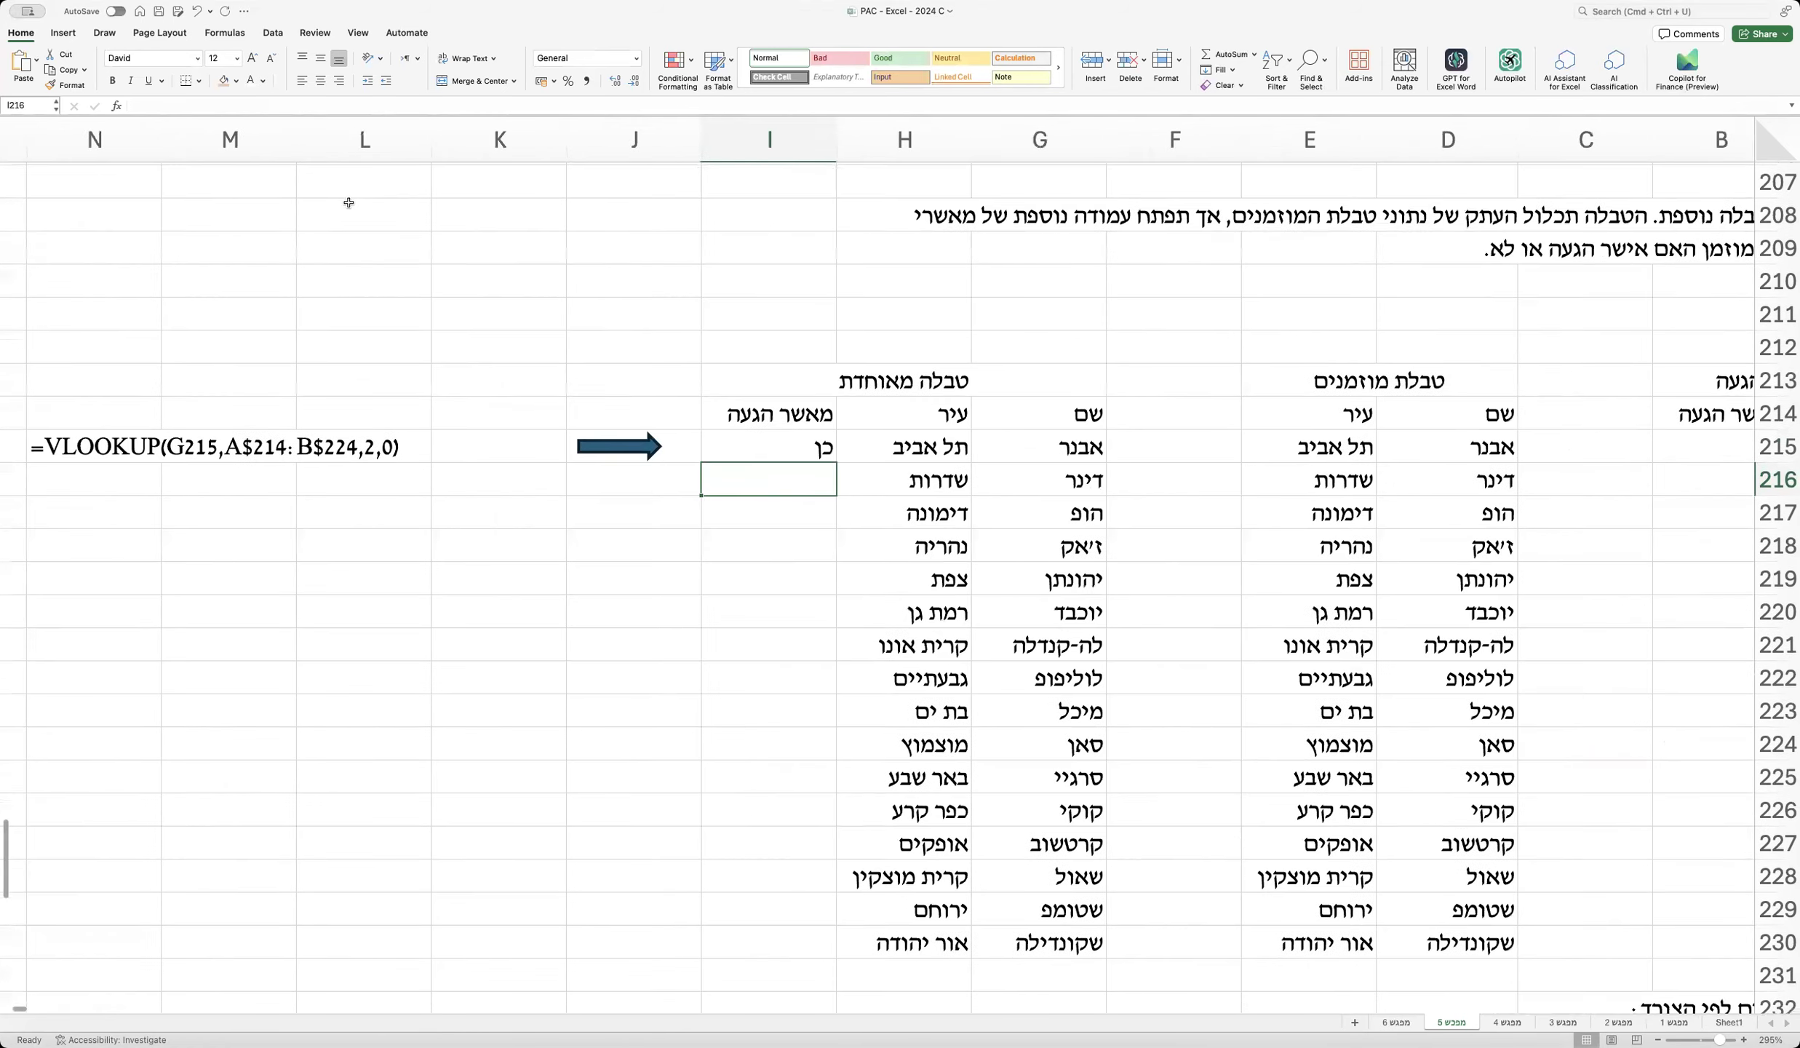
pyautogui.click(62, 34)
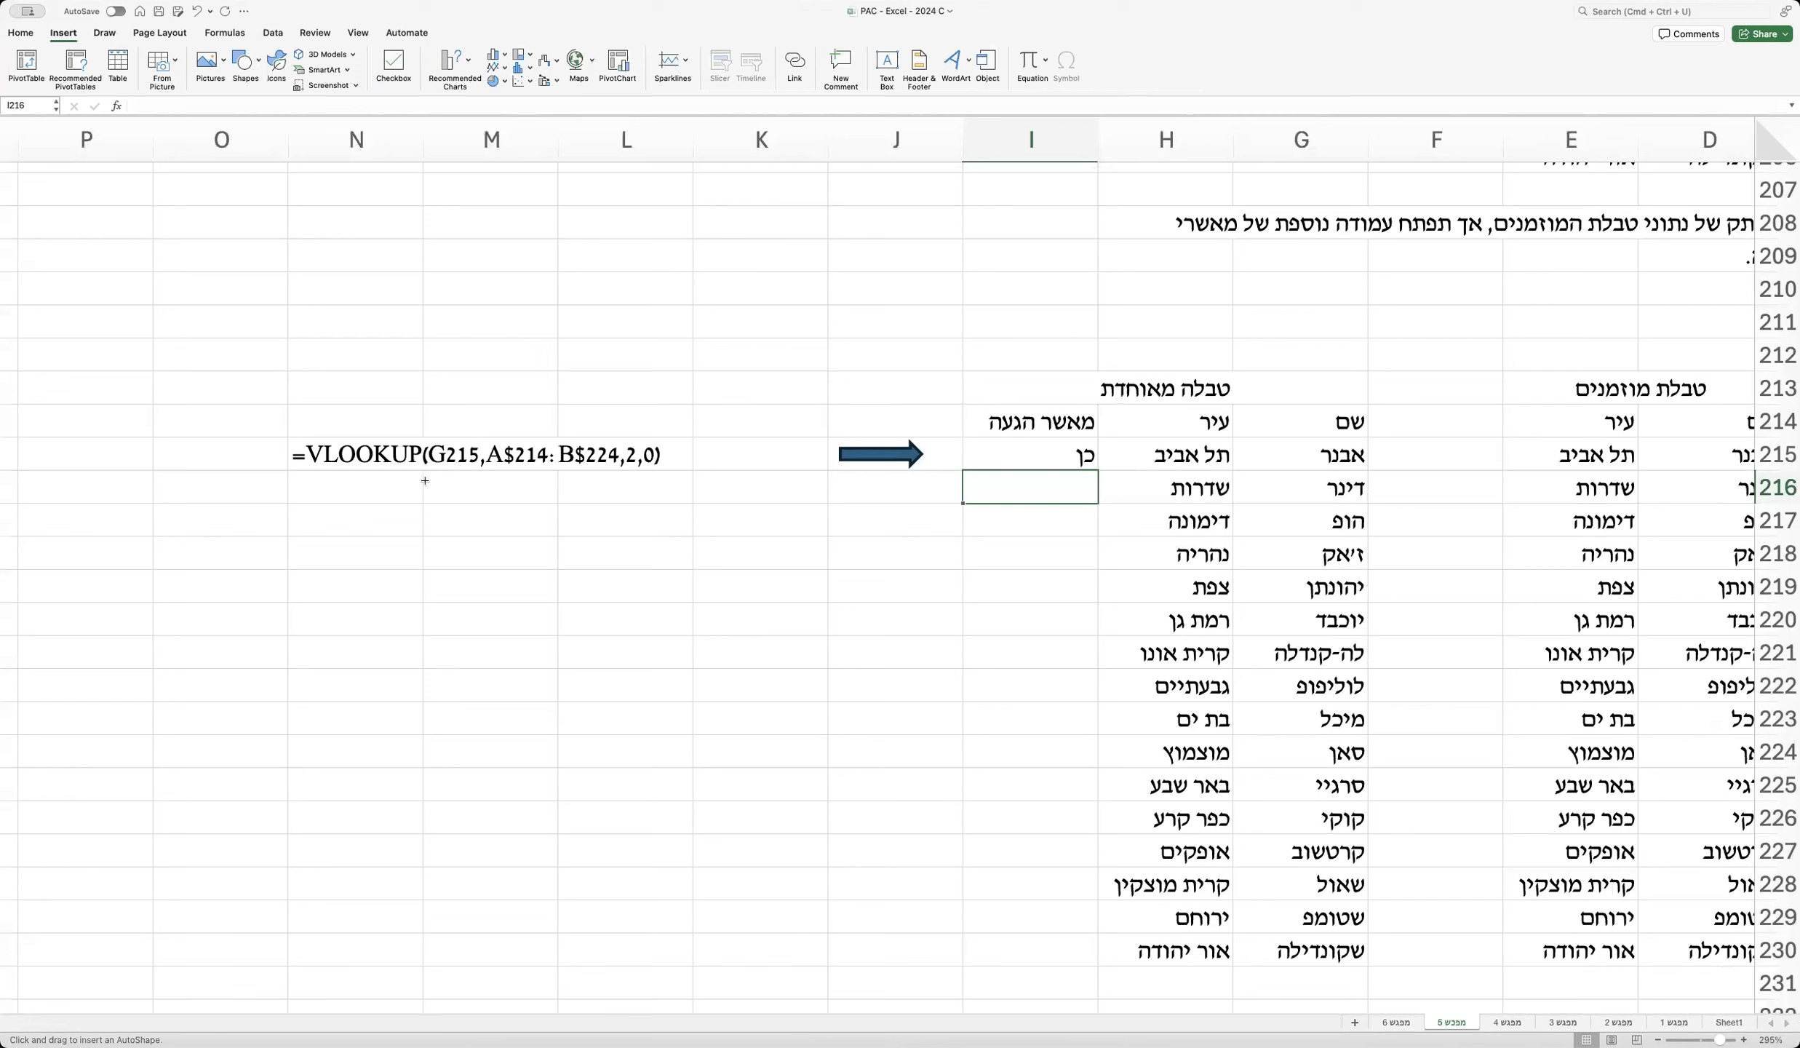
pyautogui.moveTo(365, 495); pyautogui.dragTo(363, 502)
pyautogui.click(378, 519)
pyautogui.write('שם הפ')
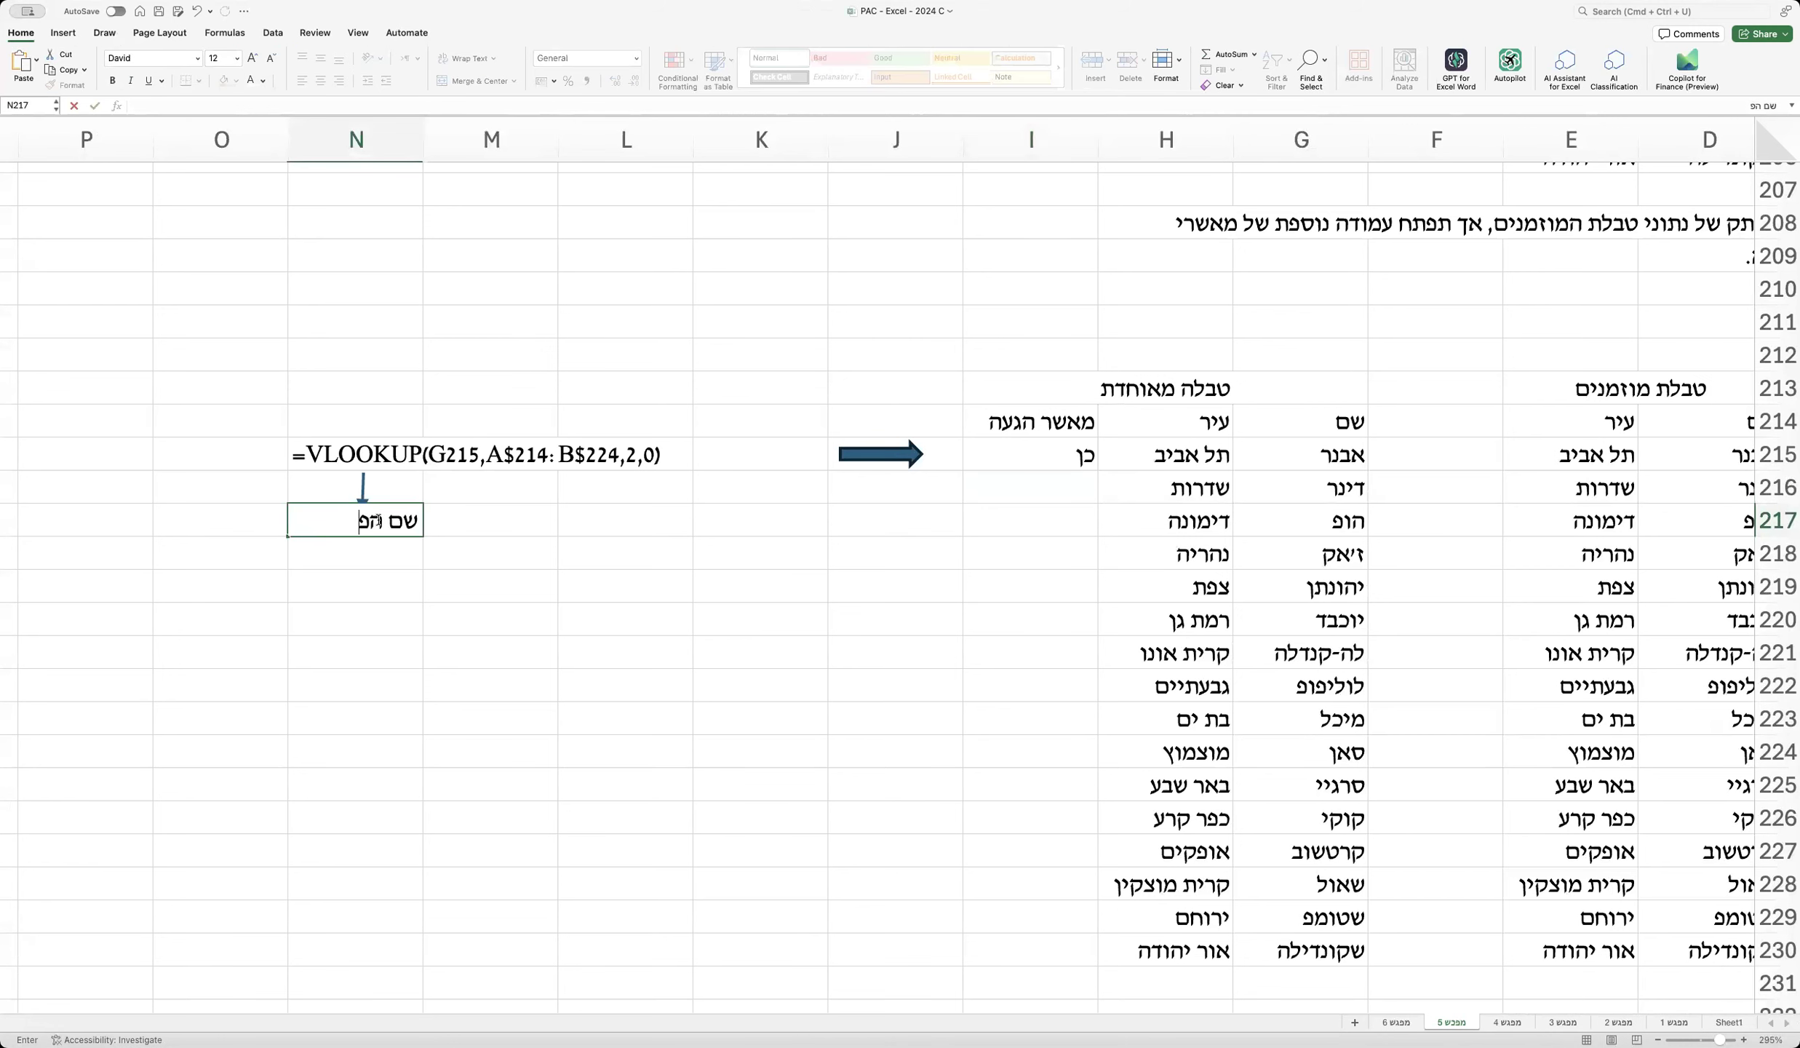
pyautogui.write('ונקציה : פונק')
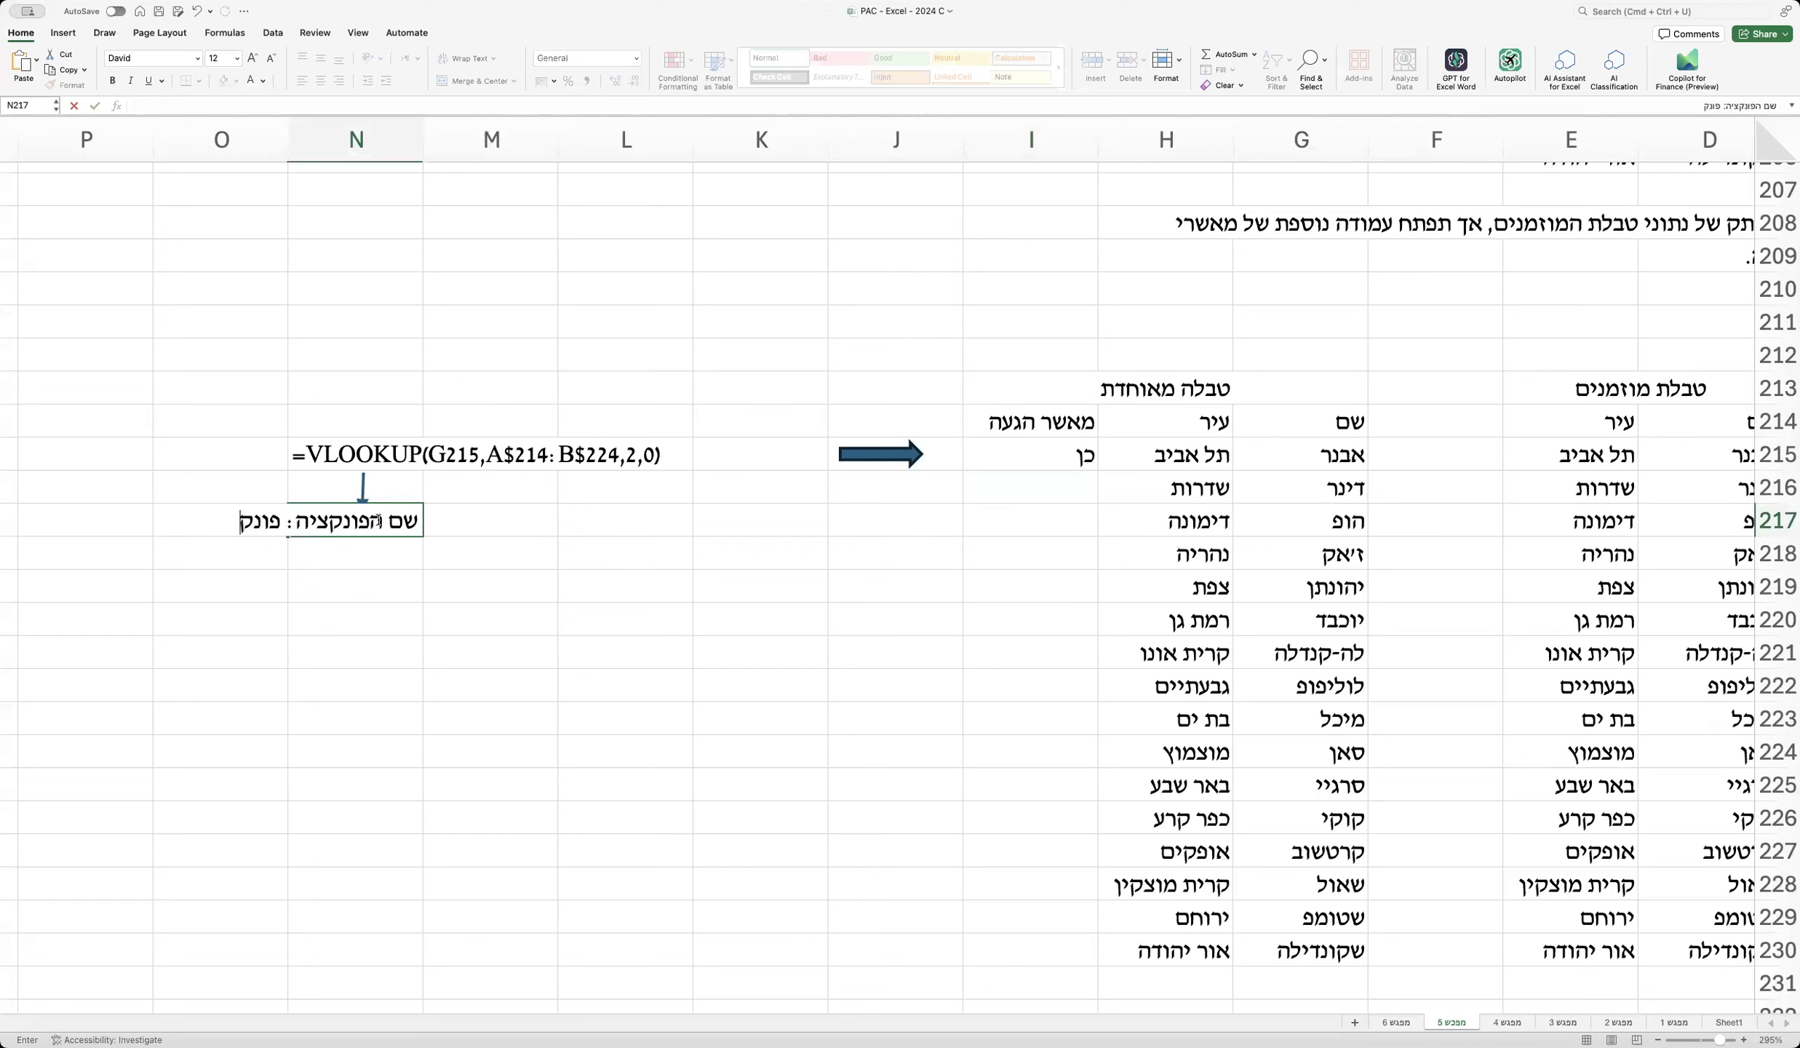
pyautogui.write('ציה שיודעת לחפש')
pyautogui.press('Return')
# Step: Continue the function note with "ערך בעמודה הראשונה בטבלה מסוימת," in N218 and "ולהחזיר ערך מתאים מעמודה כלשהי באותה טבלה" in N219
pyautogui.write('ערך בעמודה ה')
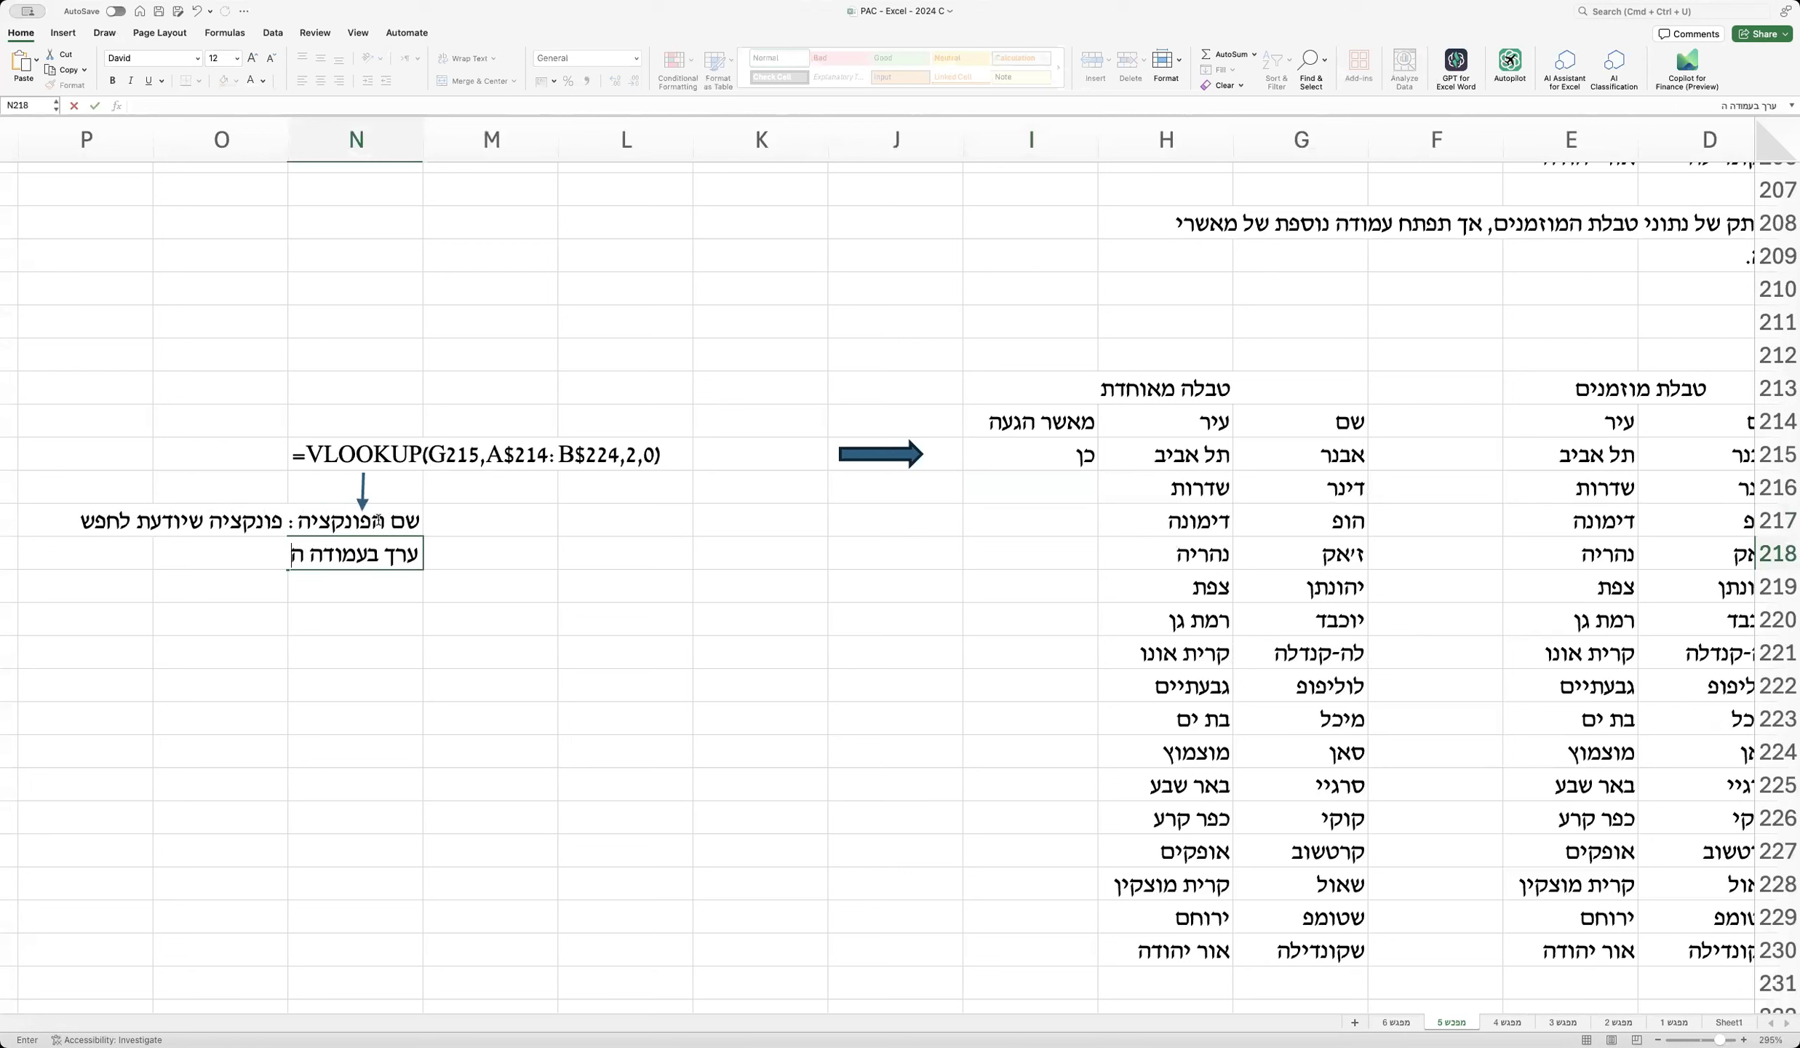
pyautogui.write('ראשונה בטבלה מסוימת,')
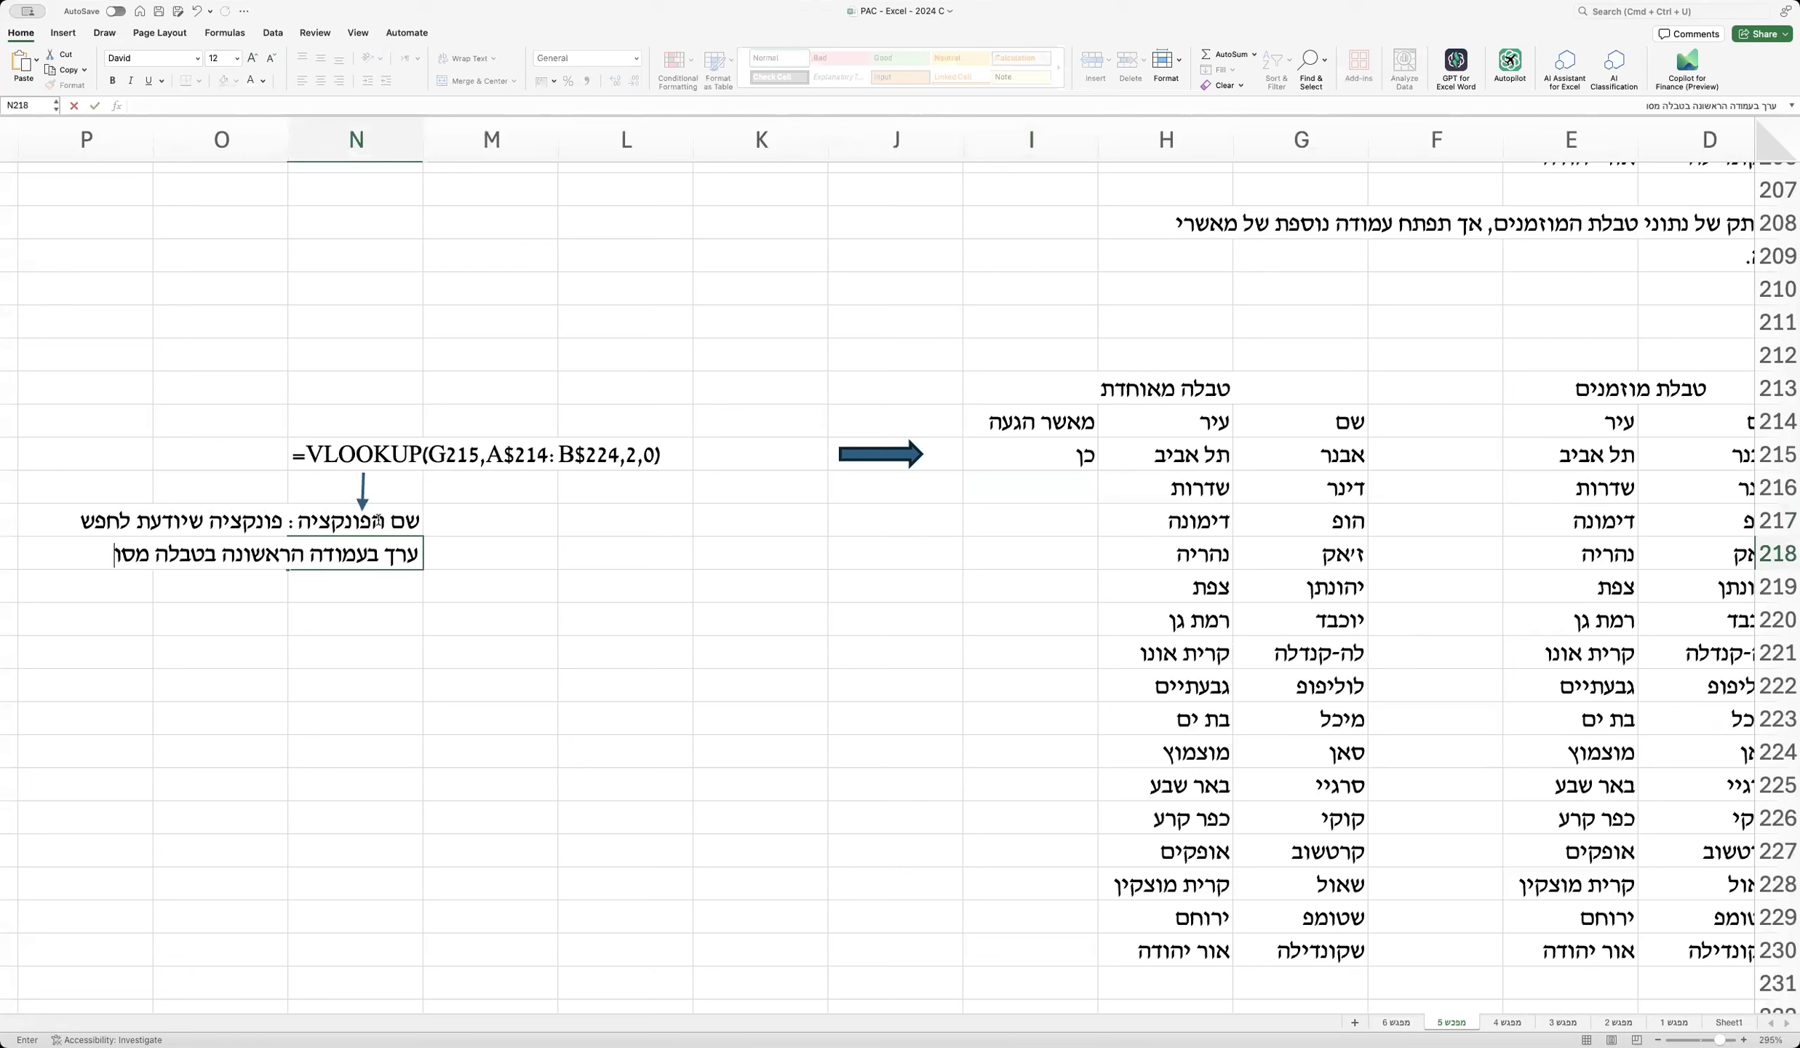
pyautogui.press('Return')
pyautogui.write('ולהחז')
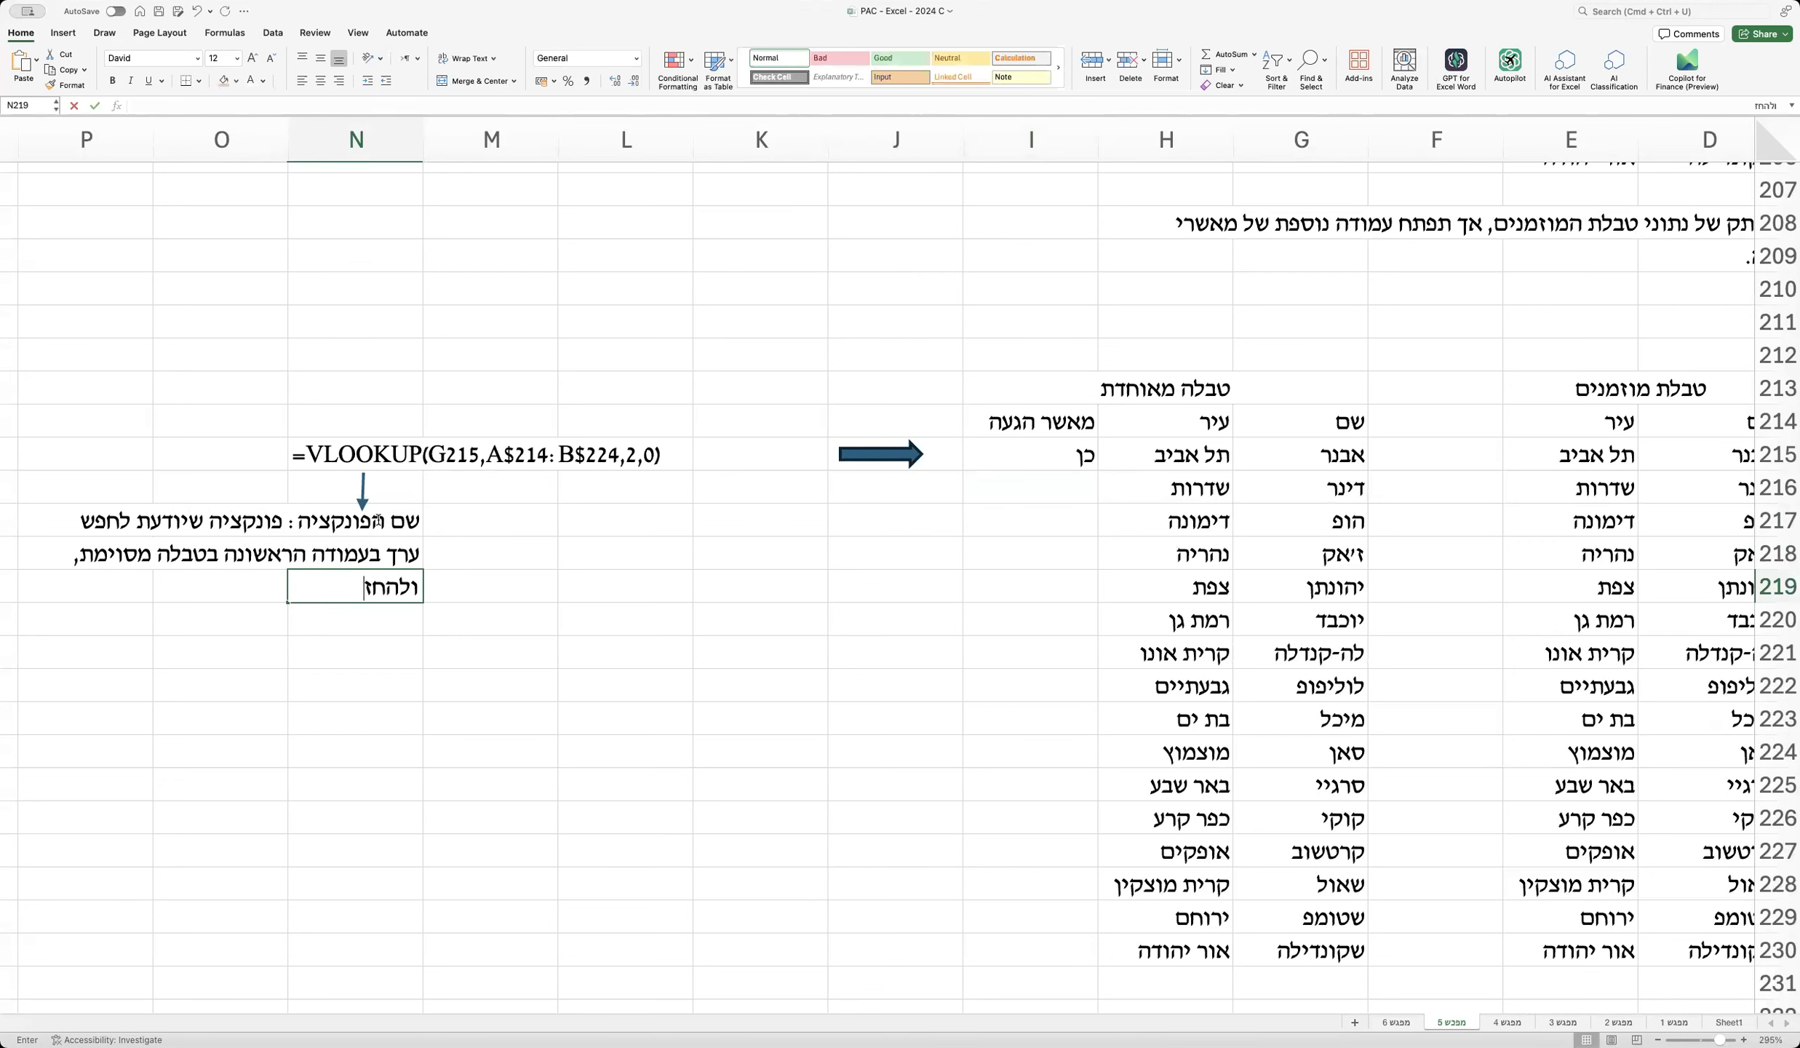
pyautogui.write('יר ערך מעמודה כלשהי')
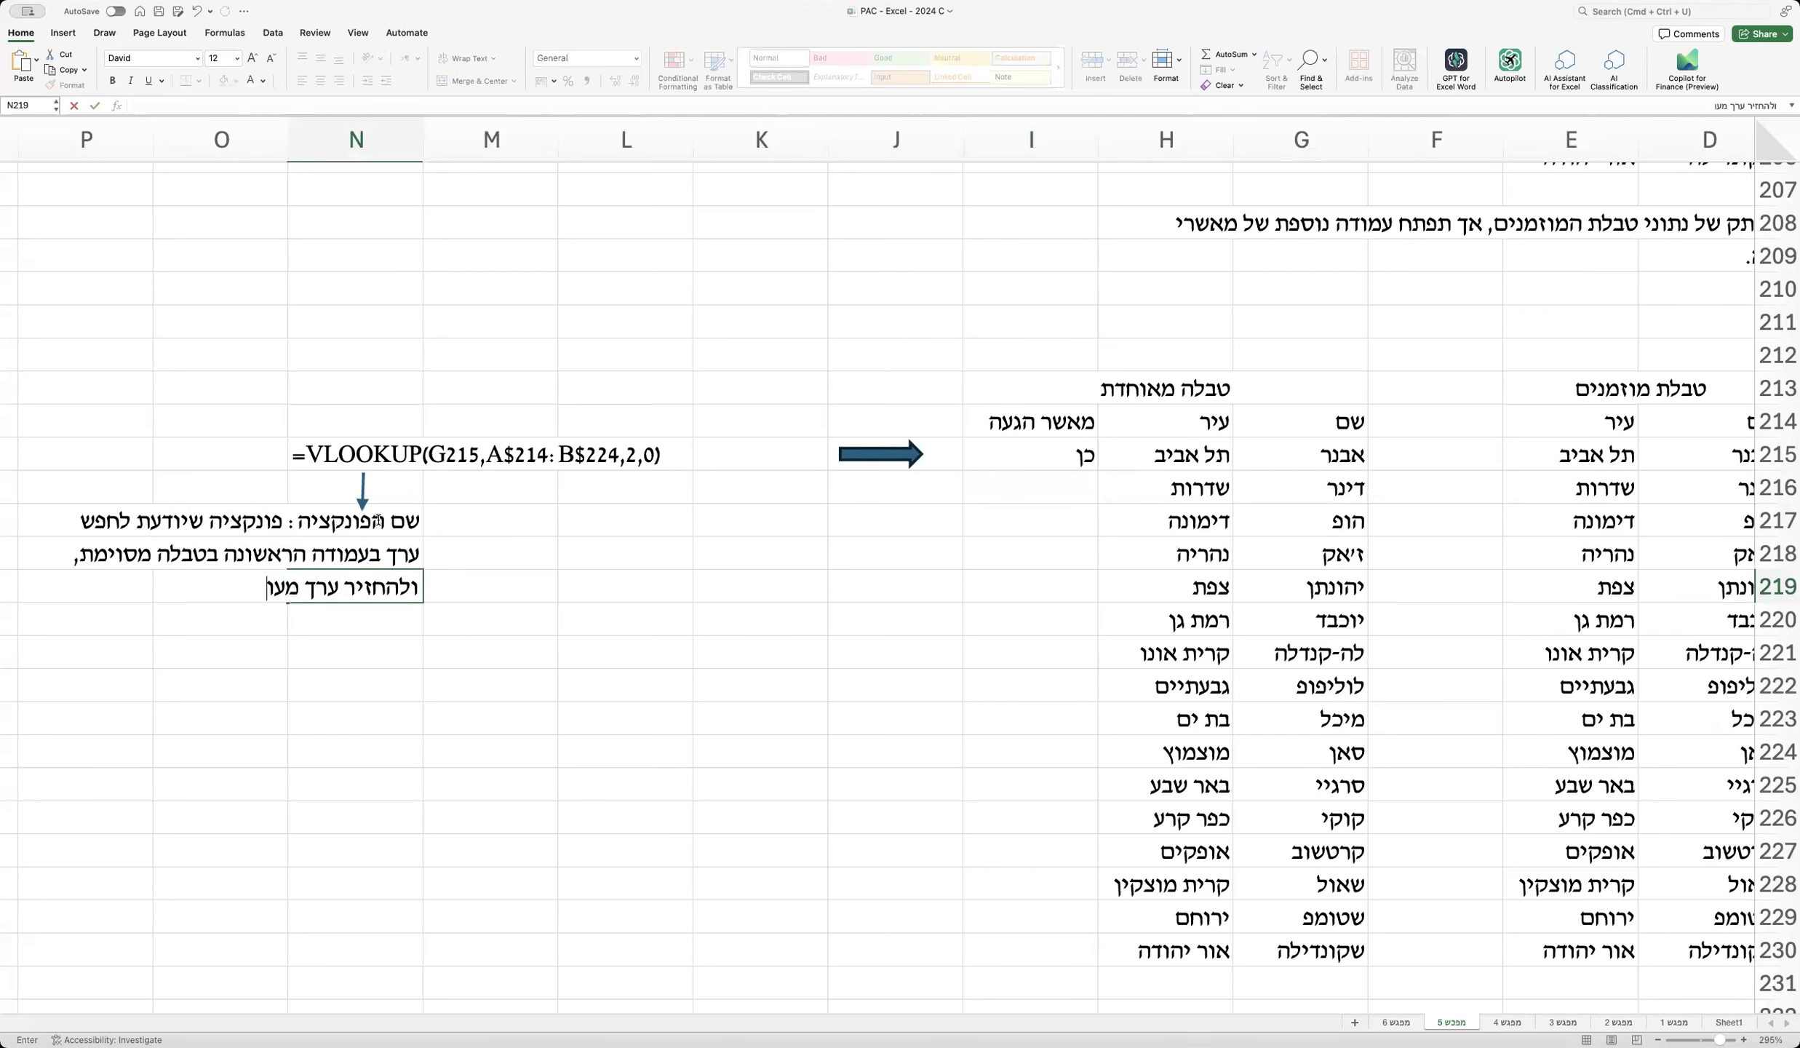
pyautogui.write(' באותה טבלה')
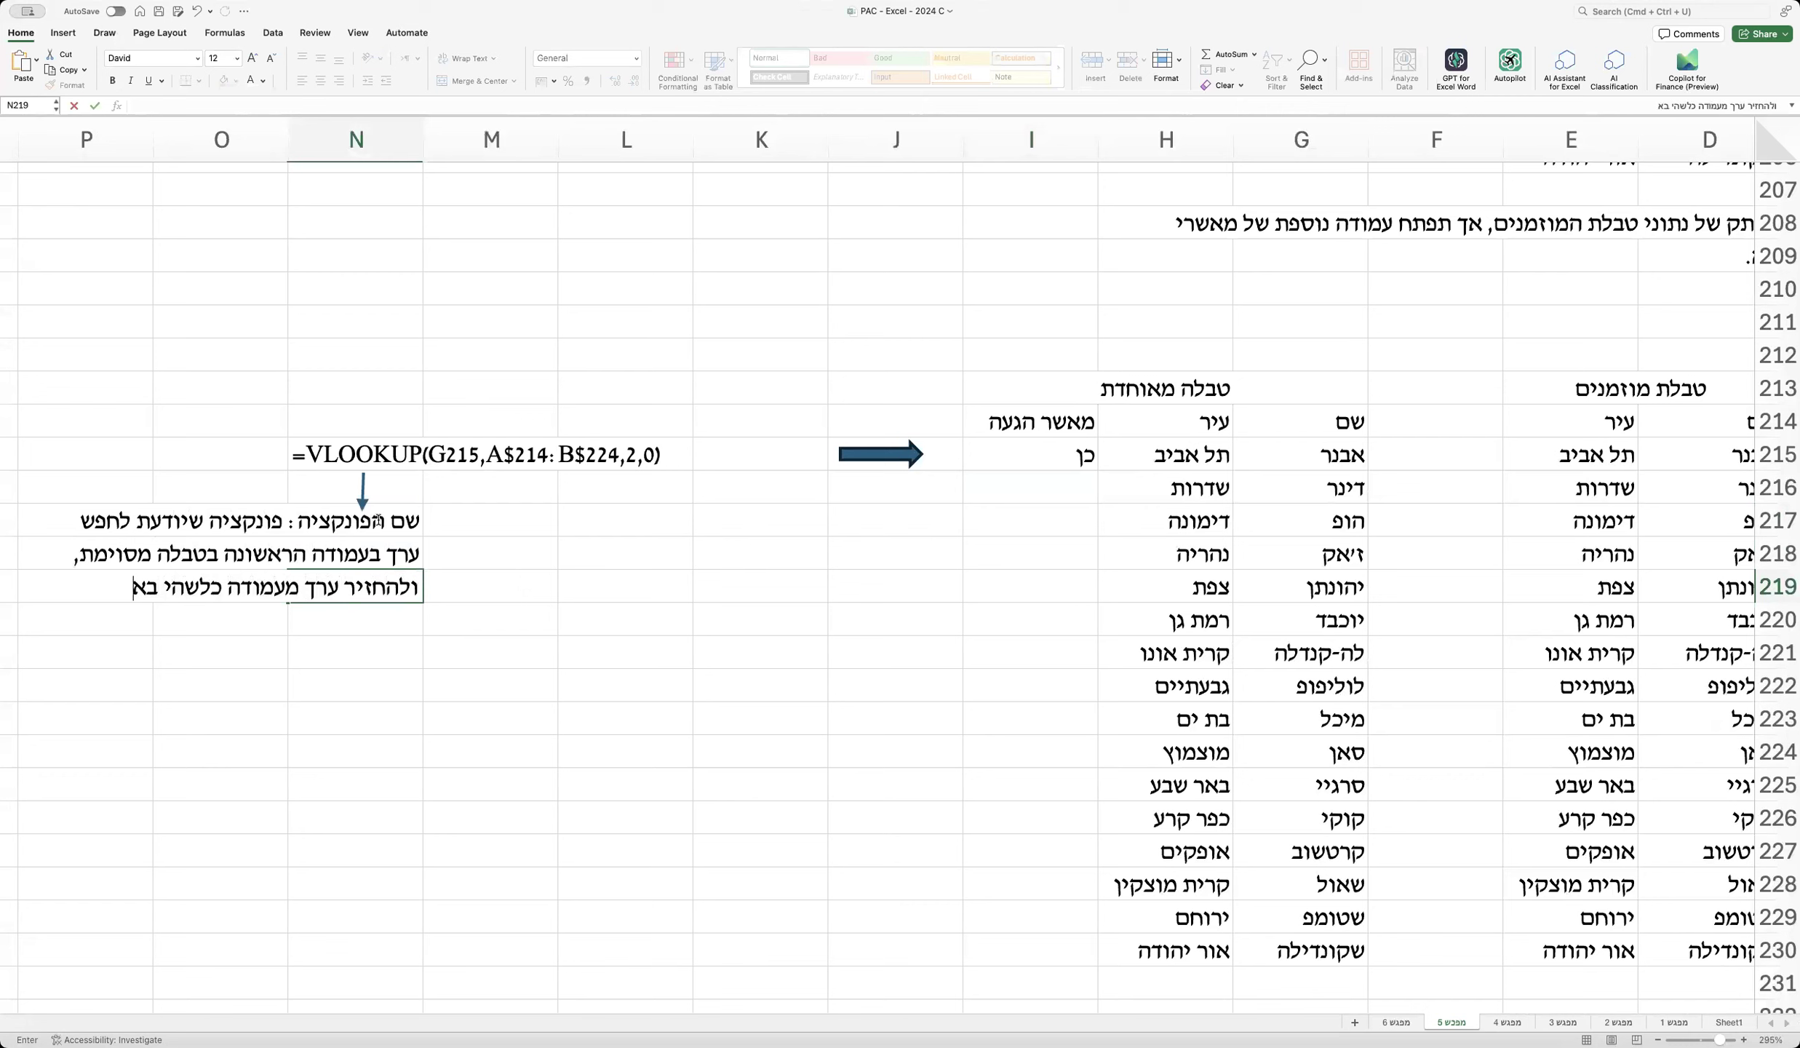
pyautogui.click(299, 592)
pyautogui.write('מתאים')
pyautogui.press('Return')
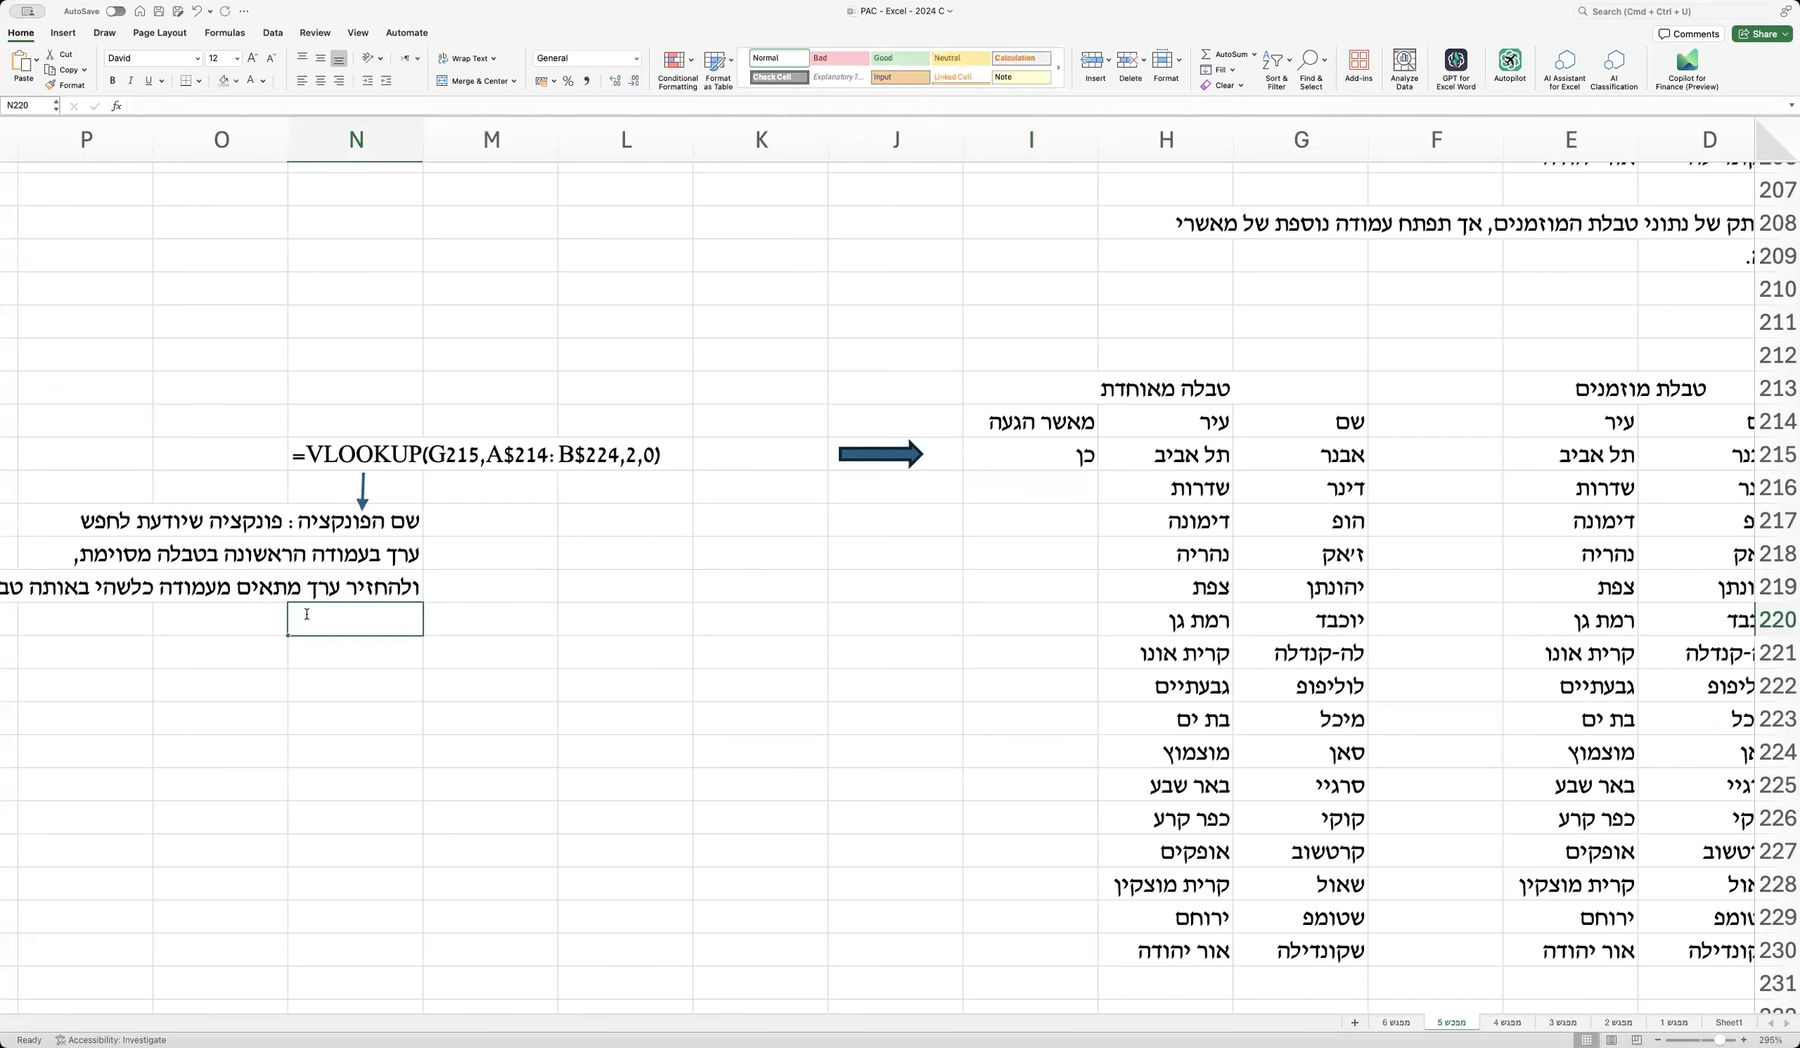
# Step: Add a long downward arrow from G215 in the formula text and write "הערך שאותו מחפשים. במקרה זה, מדובר בשם" in M222
pyautogui.scroll(3, 306, 614)
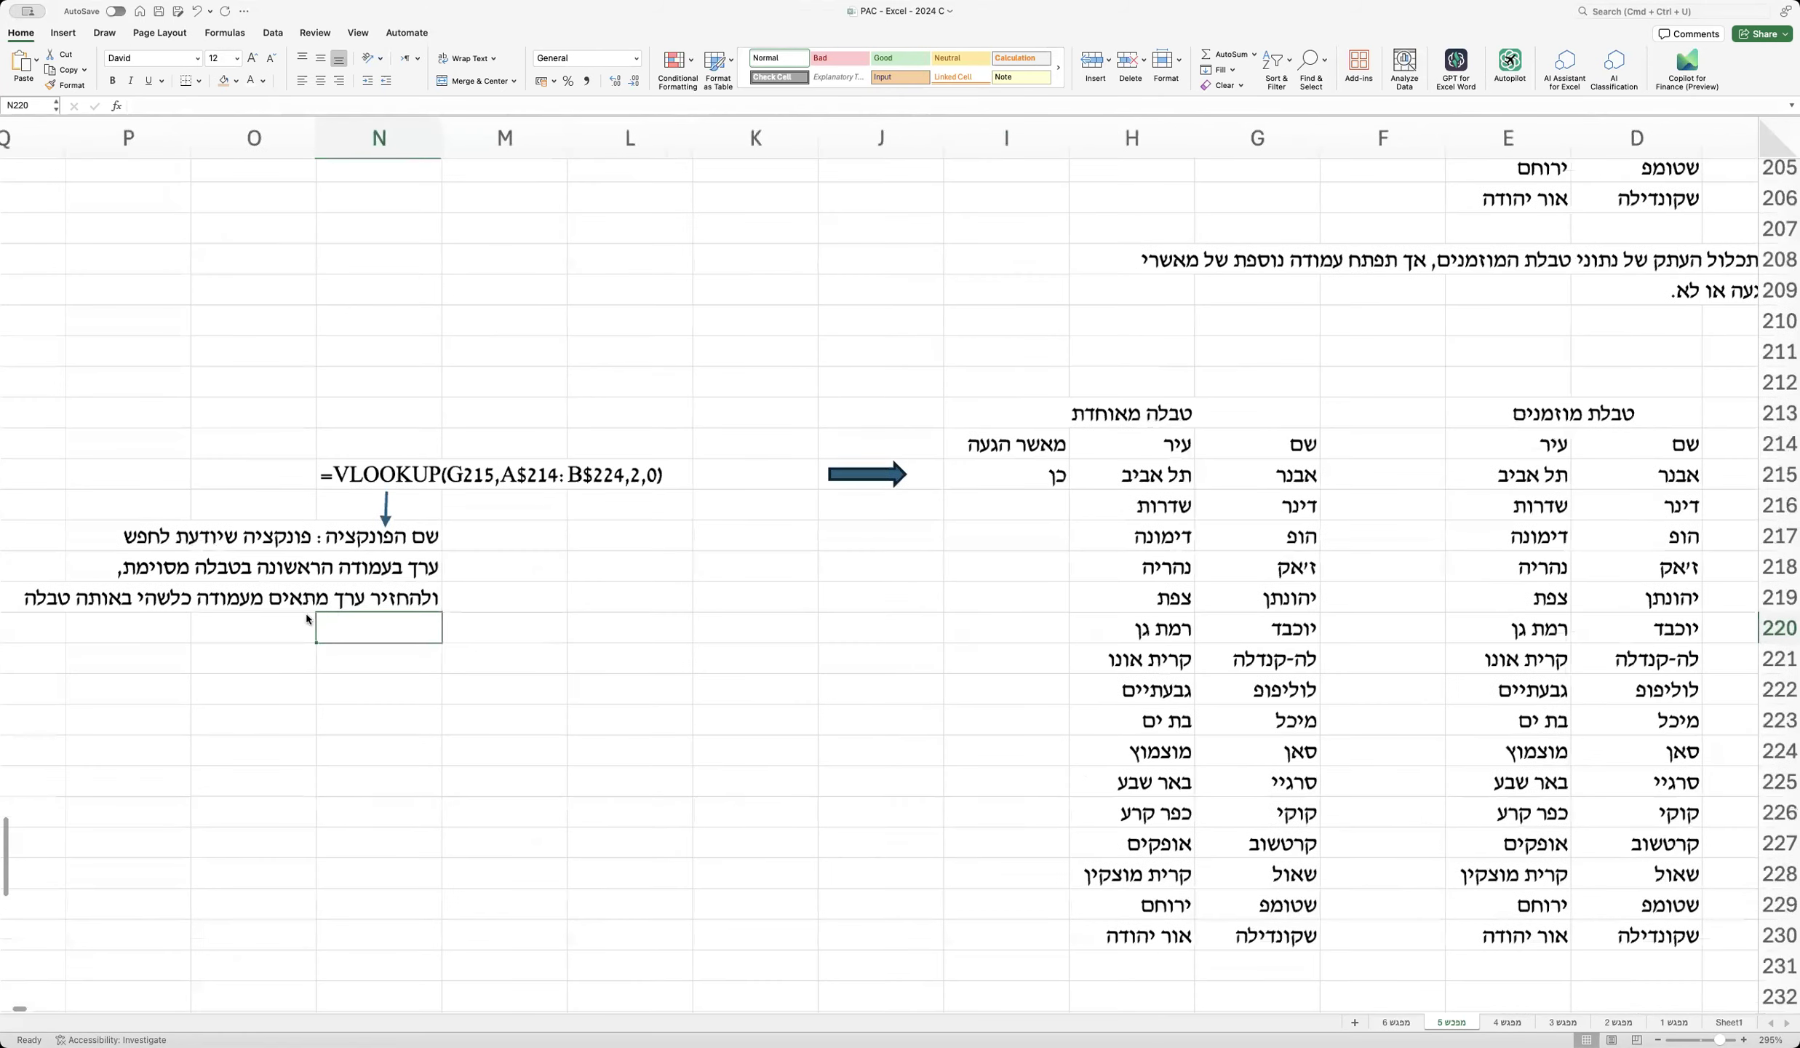
pyautogui.scroll(-2, 306, 618)
pyautogui.moveTo(342, 497); pyautogui.dragTo(430, 641)
pyautogui.click(464, 674)
pyautogui.write('הערך שאותו ')
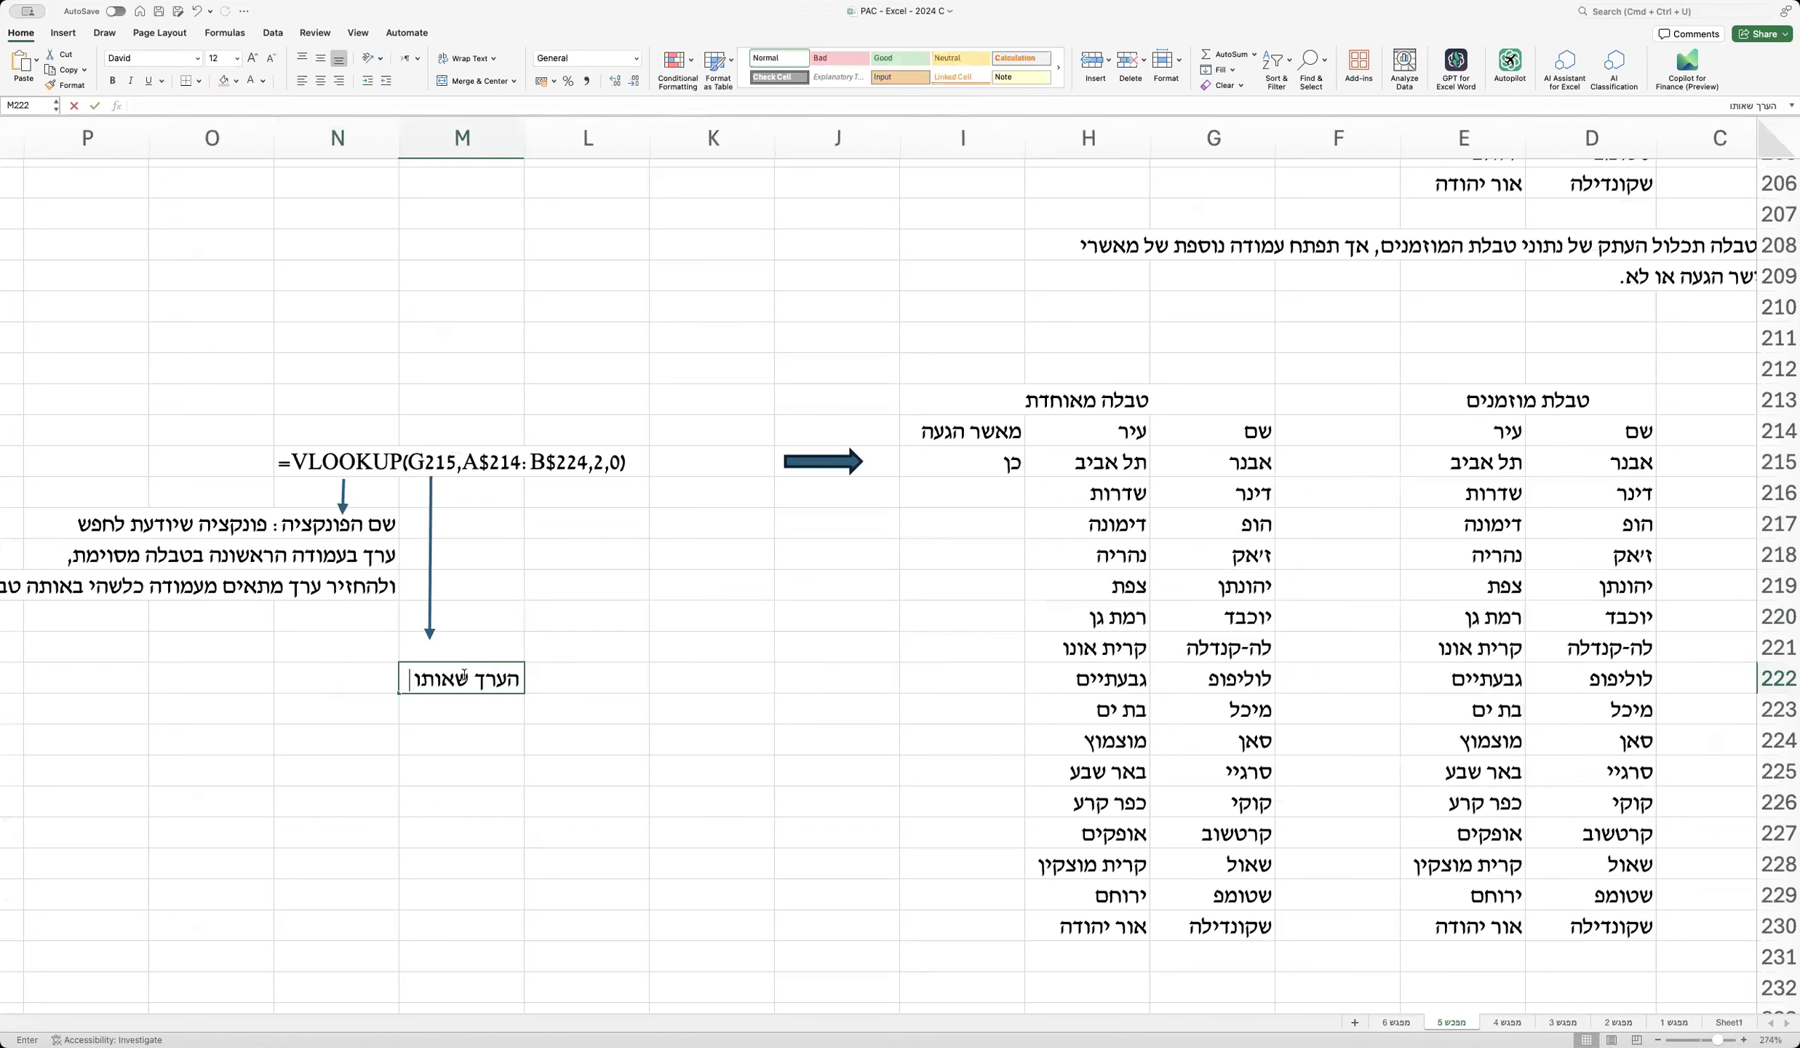
pyautogui.write('מחפשים. במקרה זה, מדובר בשם')
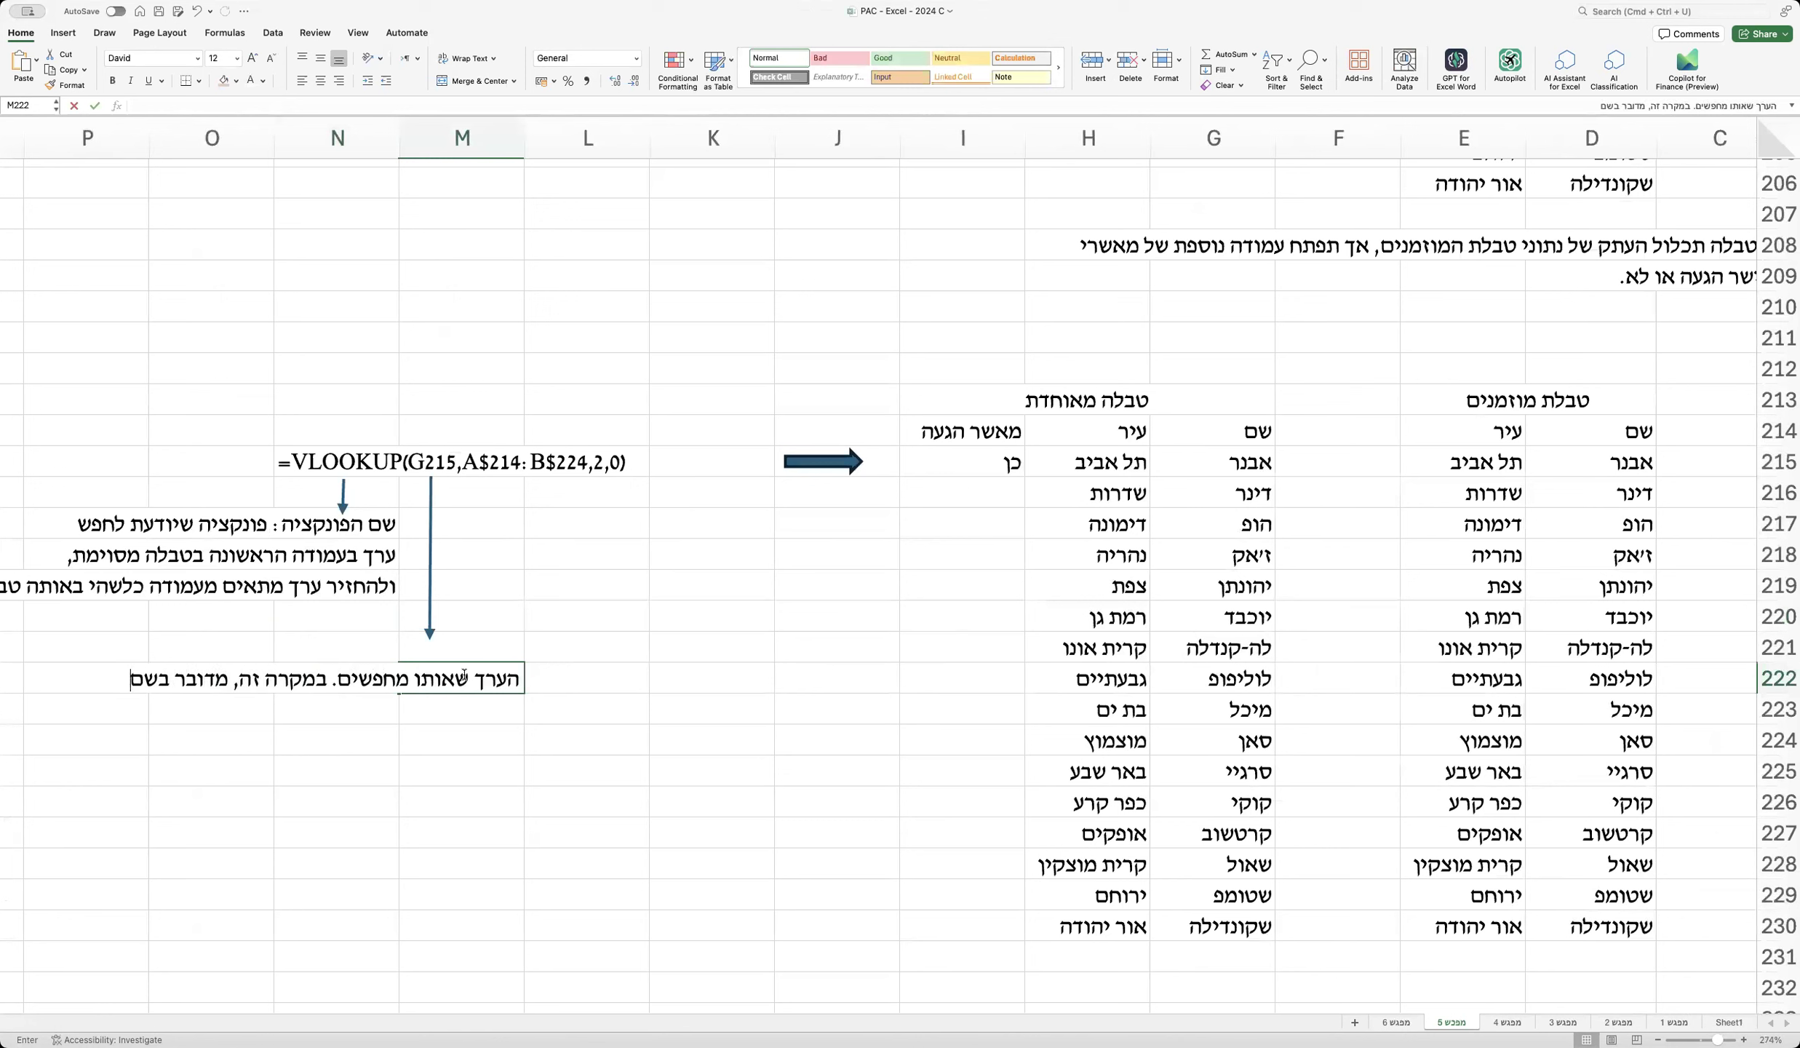
pyautogui.press('Return')
# Step: Continue the lookup value note in M223 with "הראשון בטבלה המאוחדת", the first invitee's name in parentheses, and "שנמצא בתא G215"
pyautogui.write('הראשון בט')
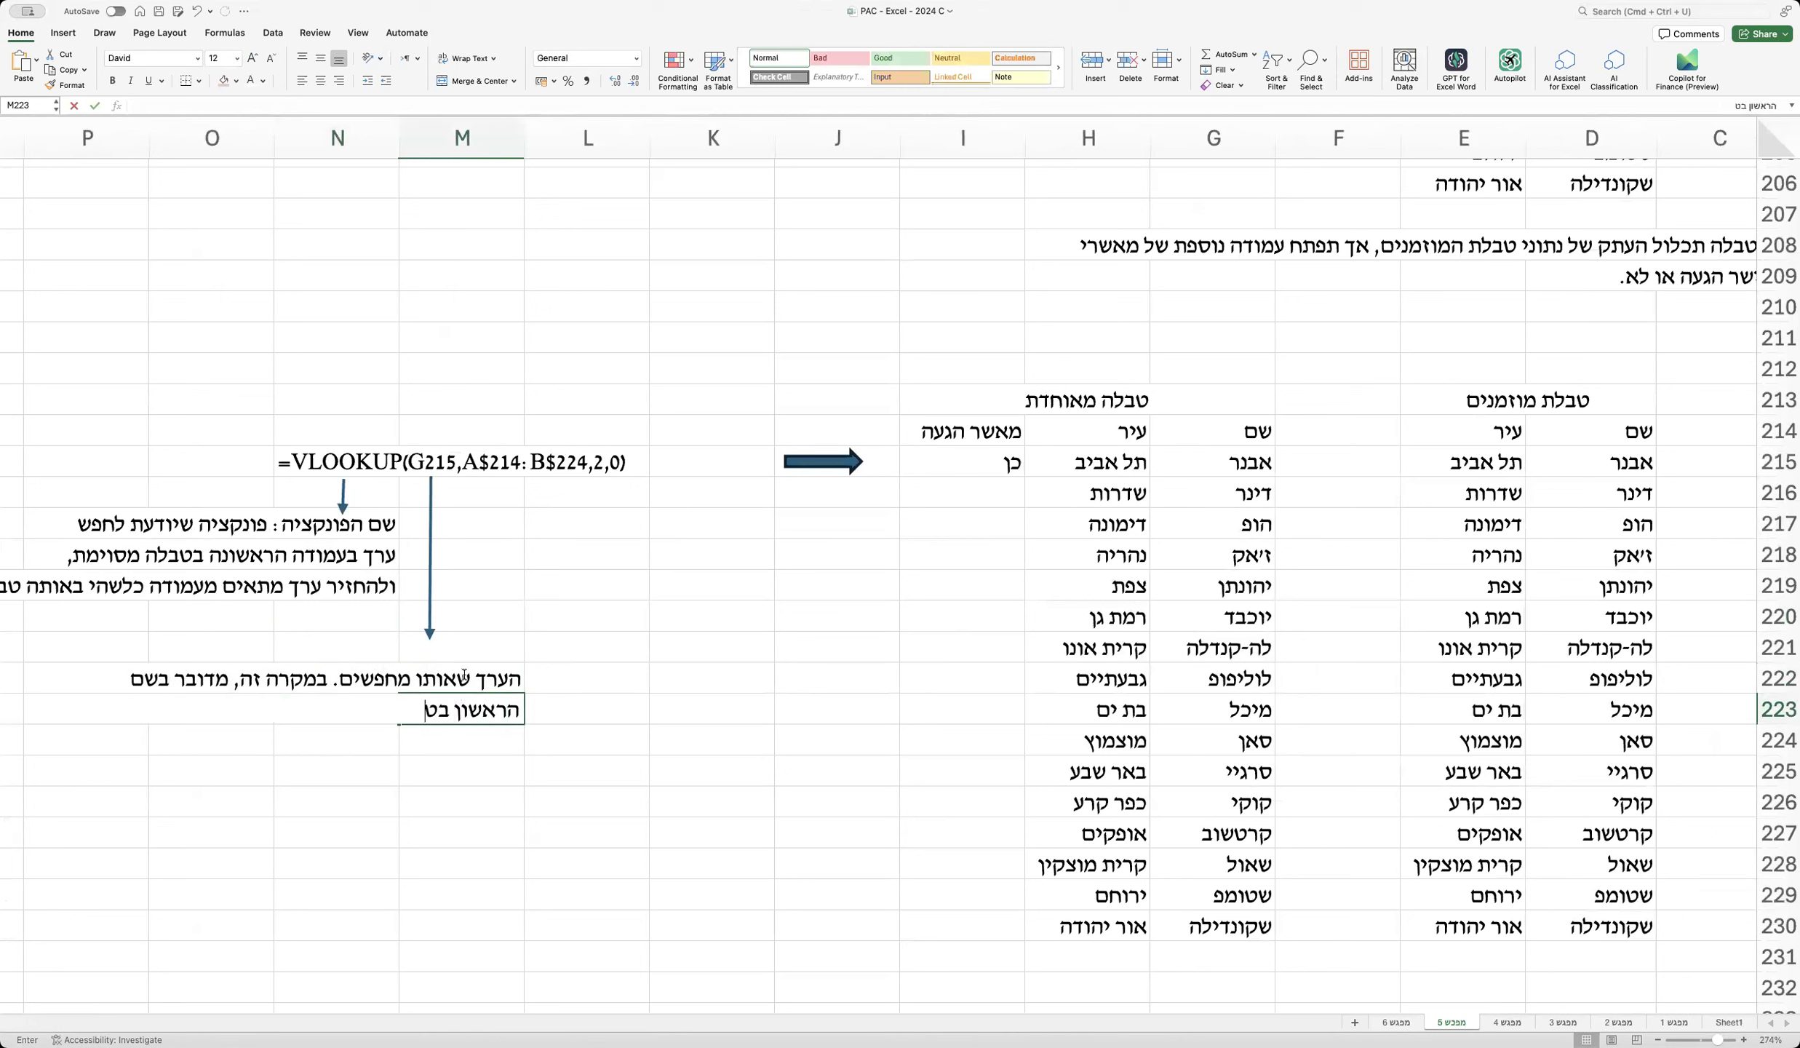
pyautogui.write('בלה המאוחדת (אבנר) שנמצא')
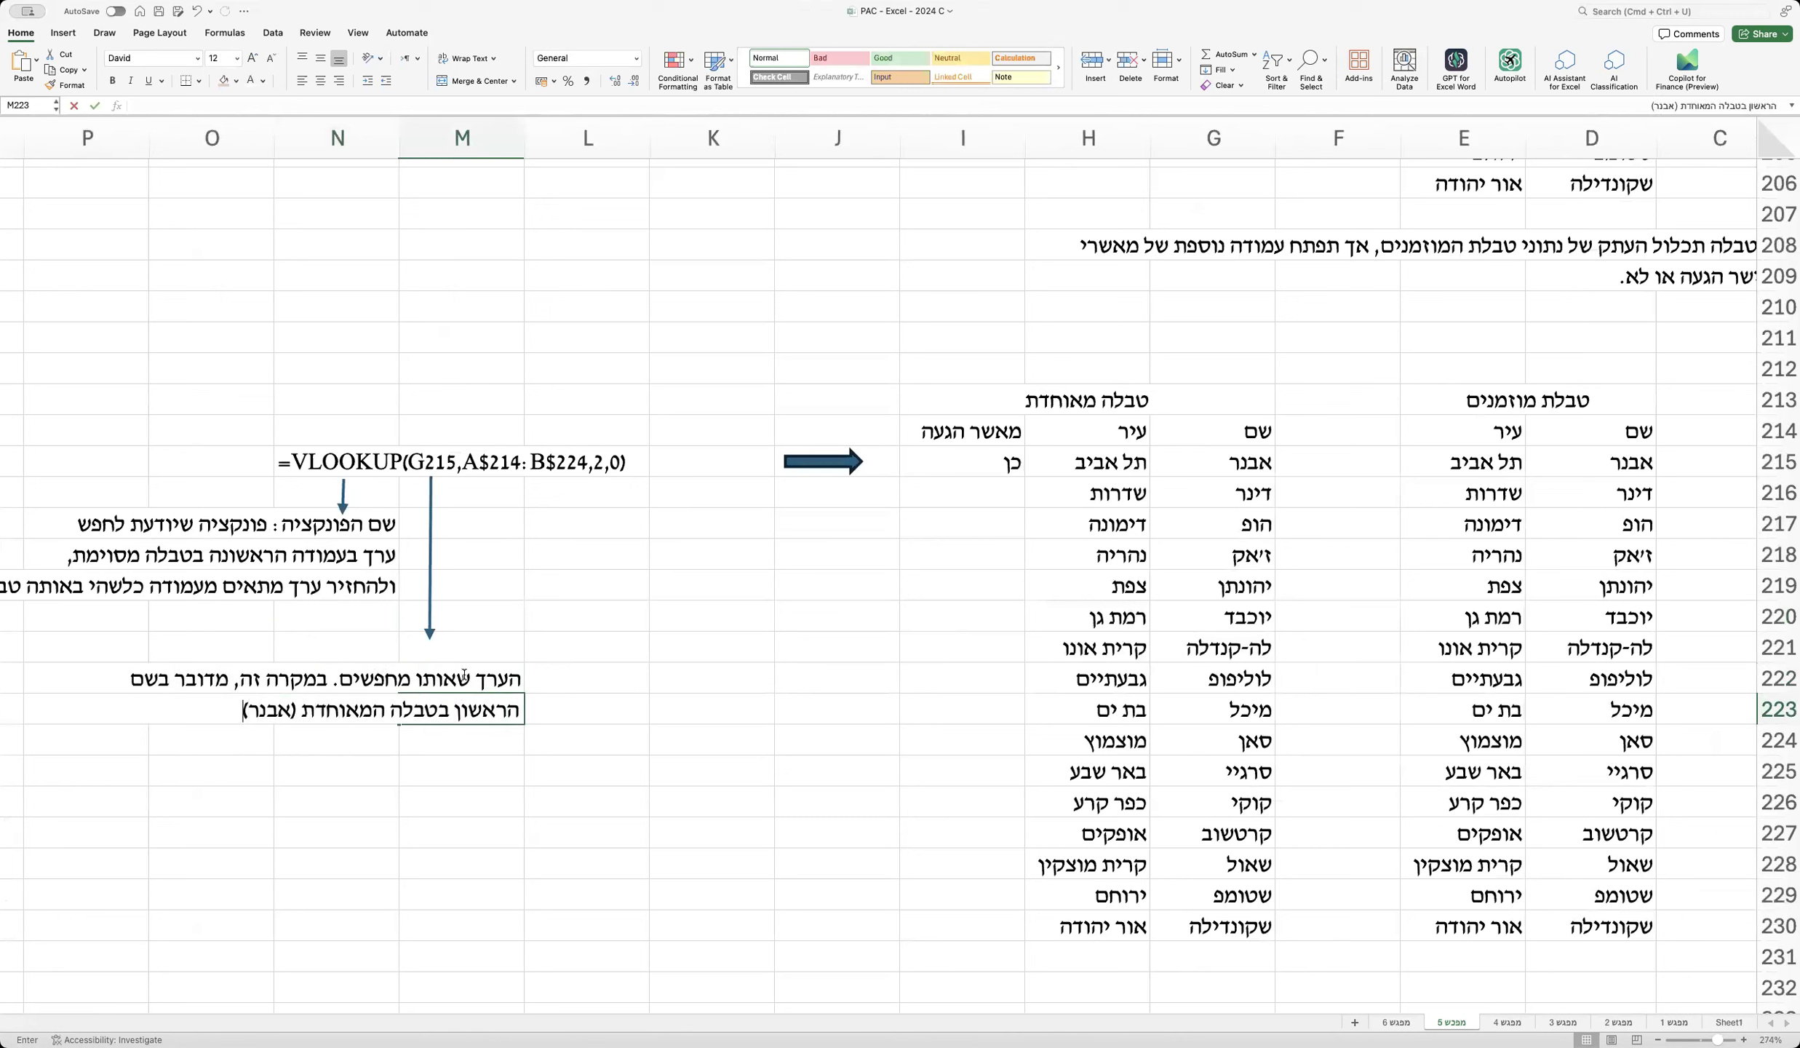
pyautogui.write(' בתא')
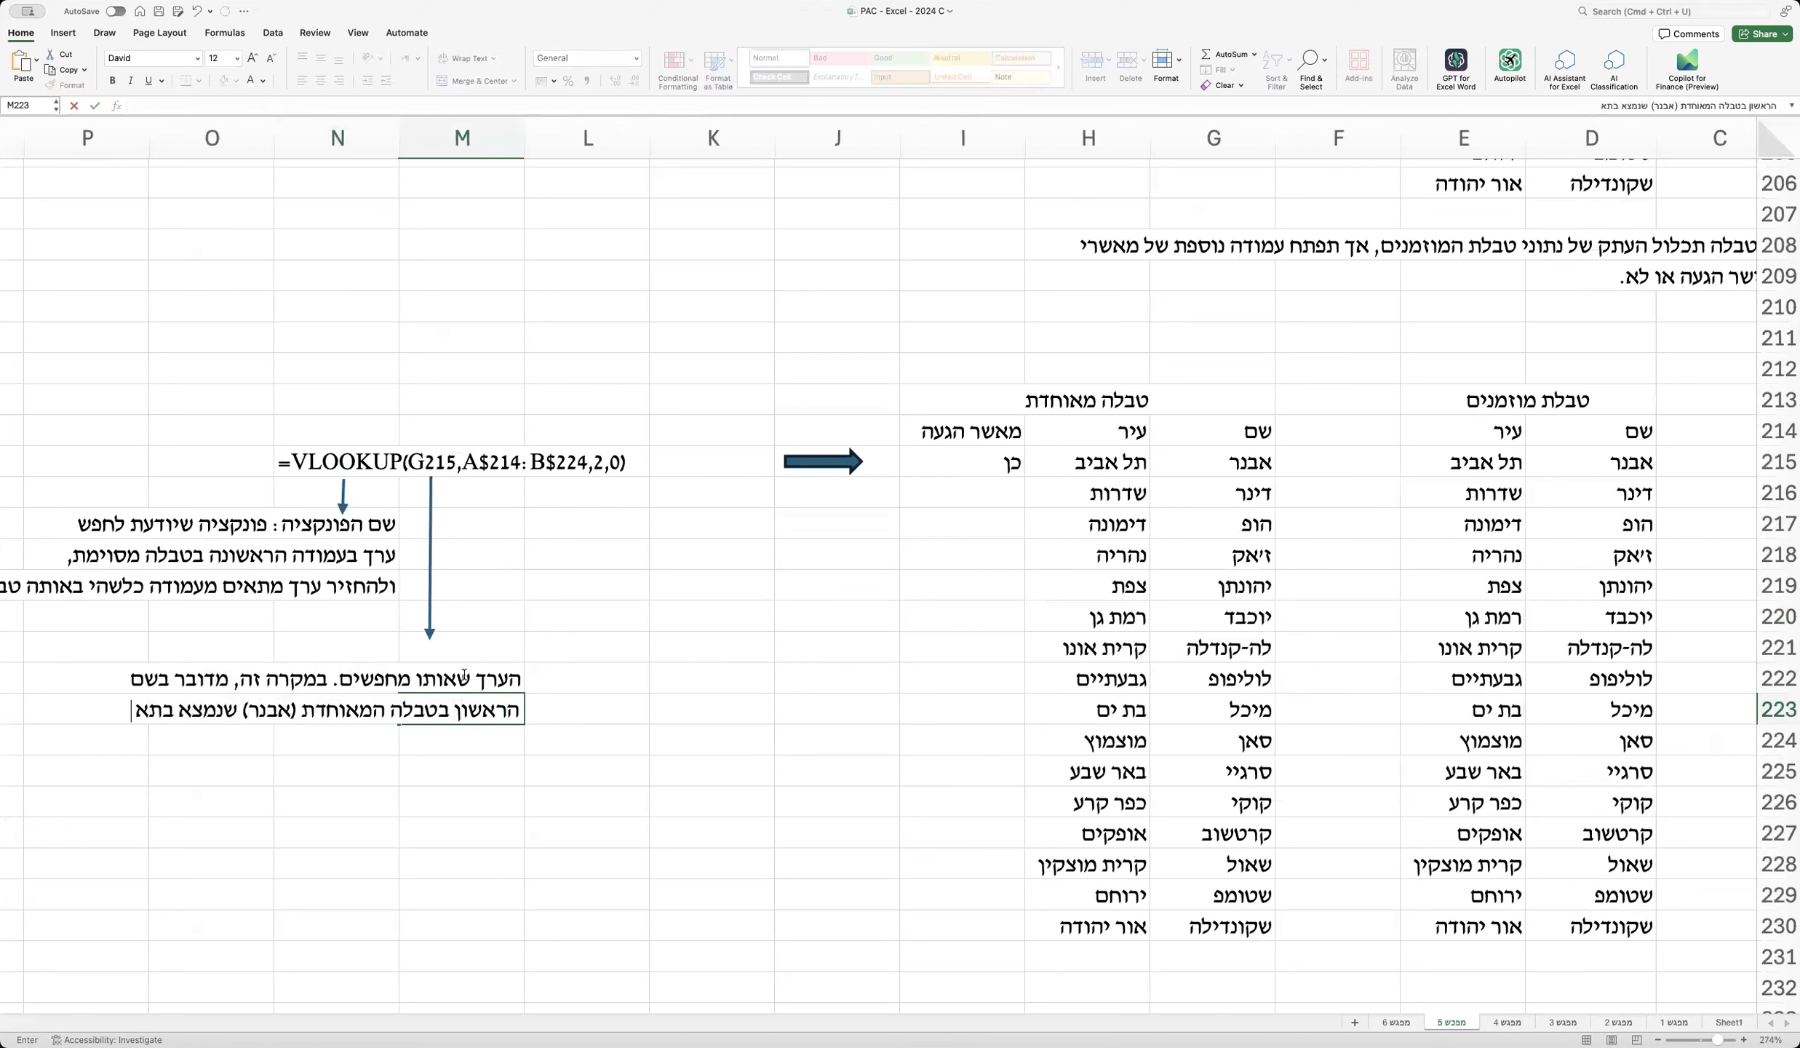
pyautogui.write(' G215')
pyautogui.press('Return')
# Step: Add a short arrow from the A$214:B$224 argument and write "סימון כל הטבלה שבה" in L217 and "מחפשים את הערך" in L218
pyautogui.moveTo(431, 546); pyautogui.dragTo(526, 537)
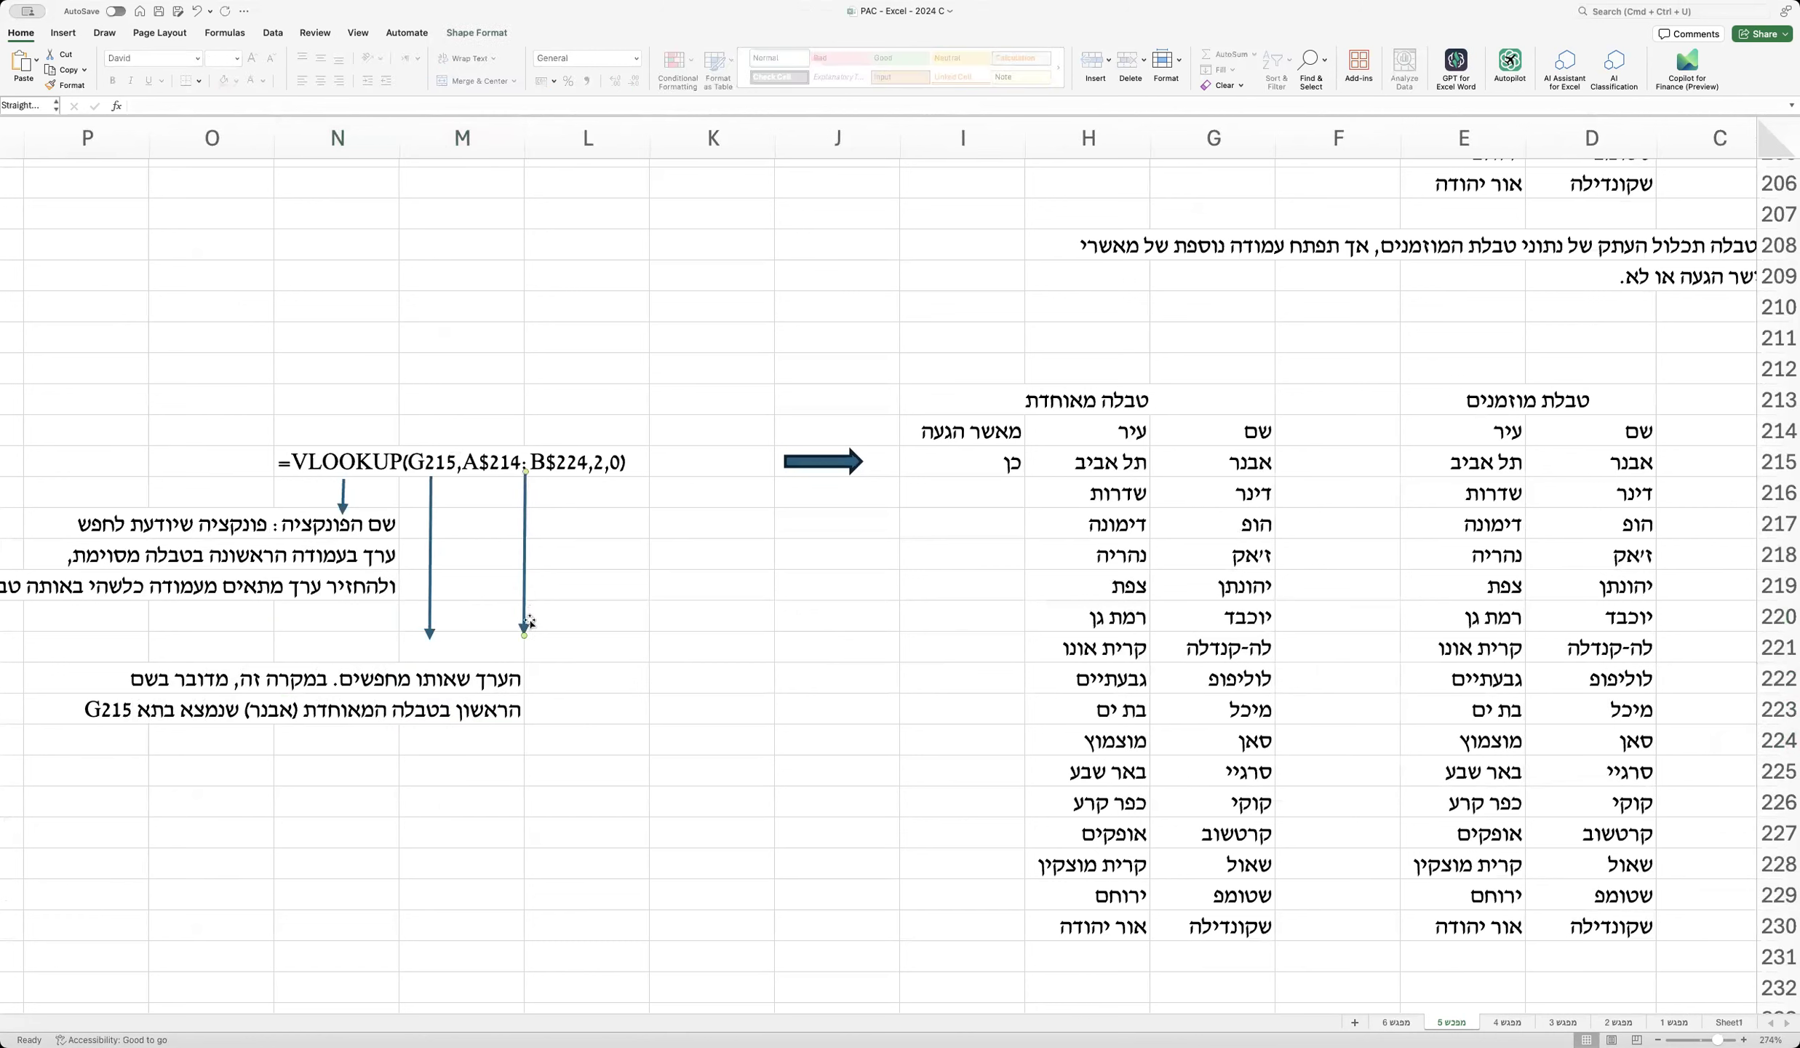
pyautogui.moveTo(524, 627); pyautogui.dragTo(535, 511)
pyautogui.click(603, 520)
pyautogui.write('סימ')
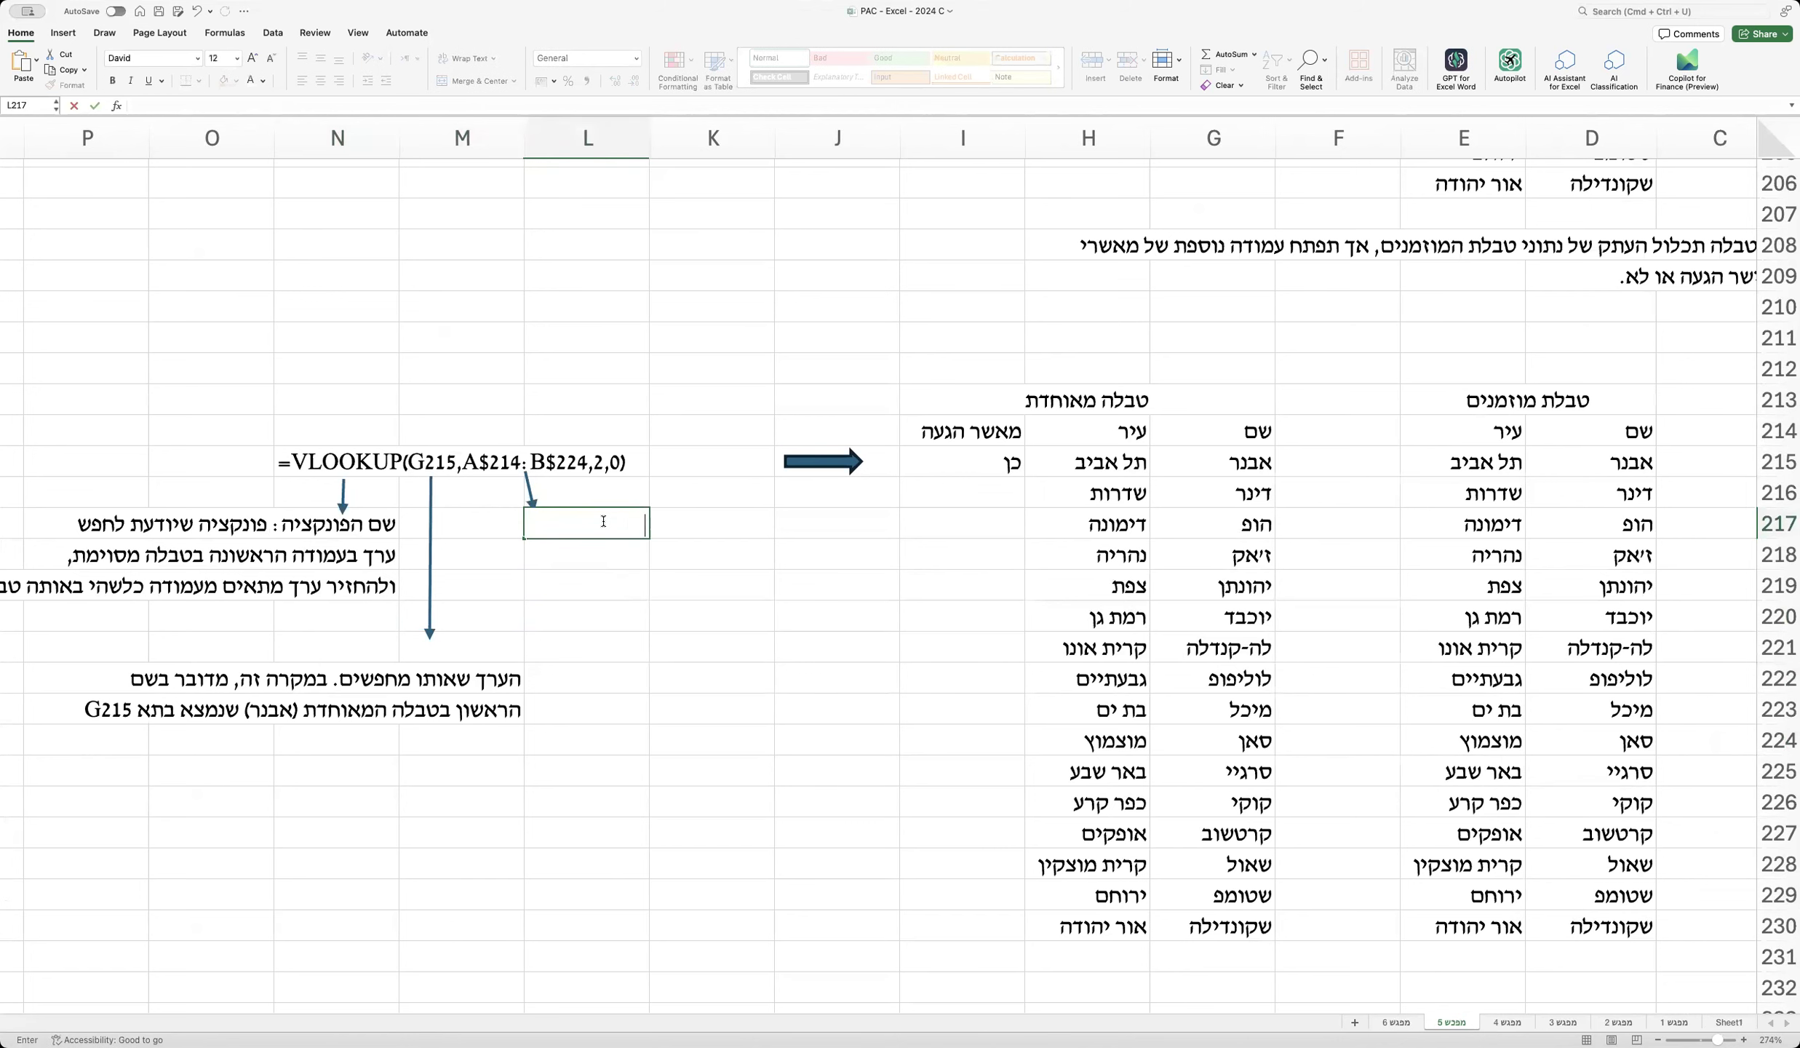
pyautogui.write('ון כל הטבלה שבה')
pyautogui.press('Return')
pyautogui.write('מ')
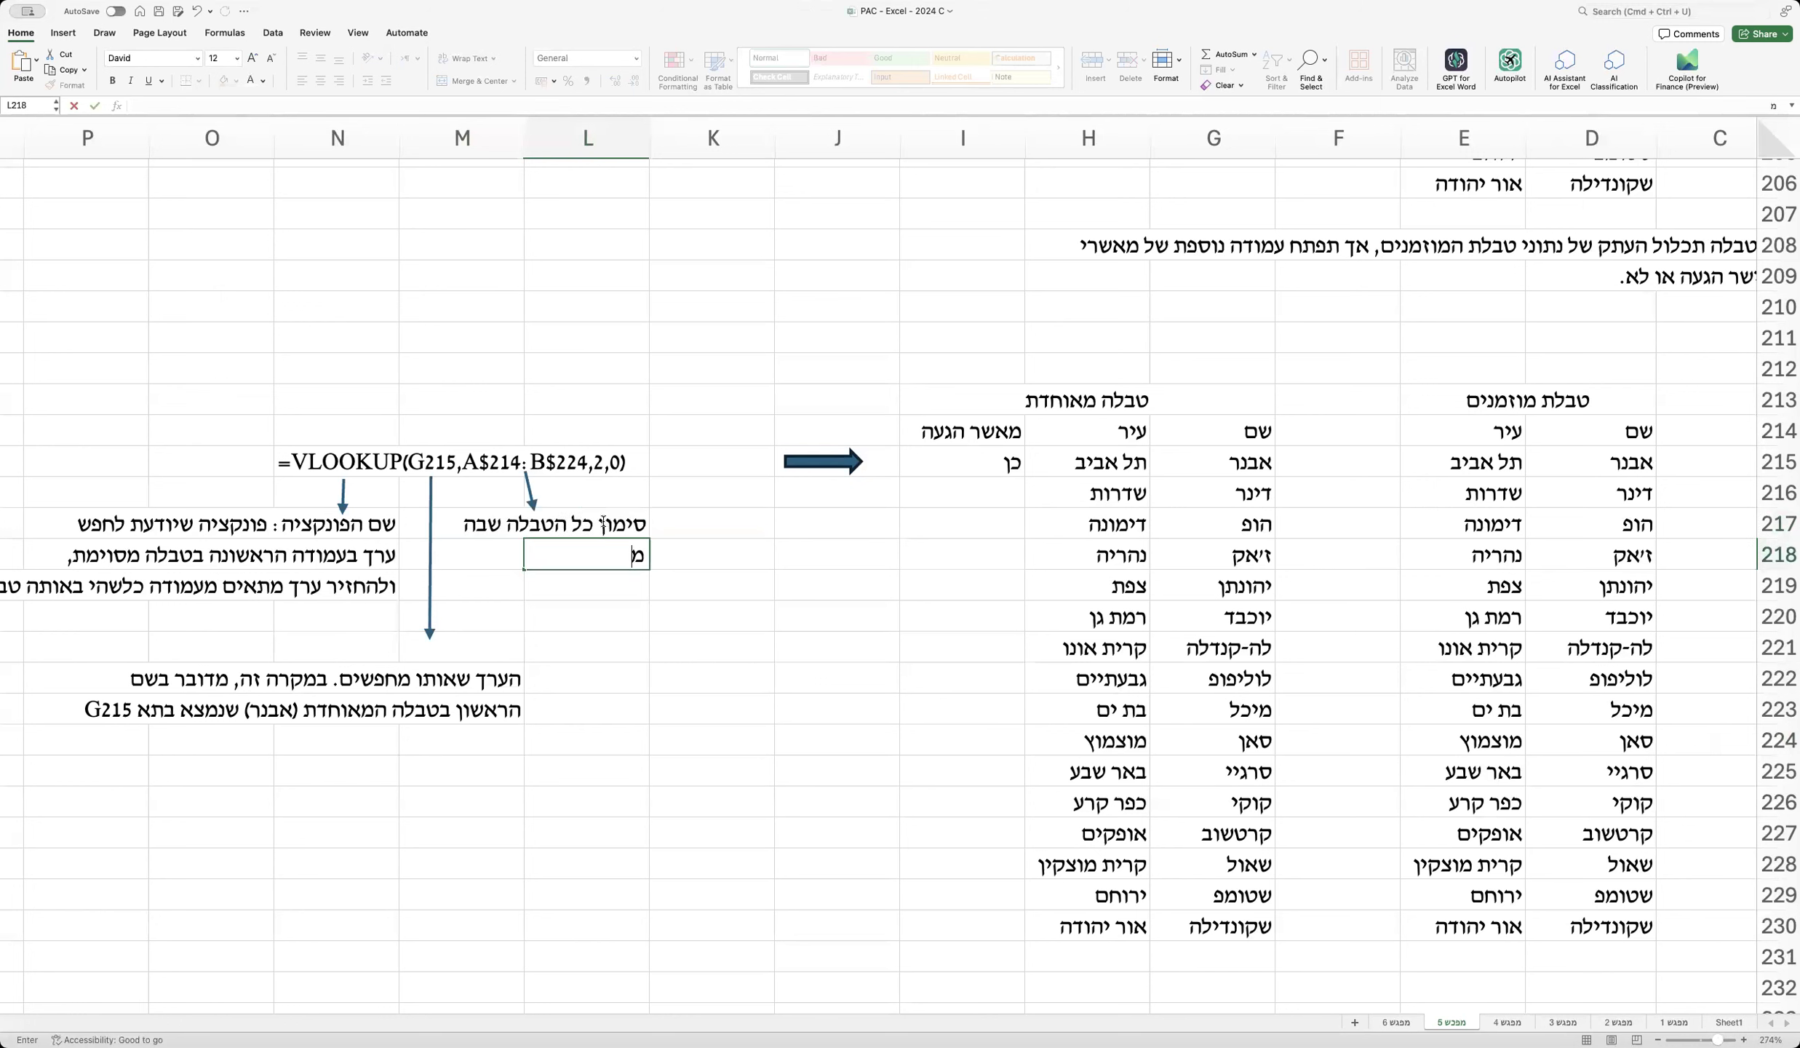
pyautogui.write('חפשים את הערך')
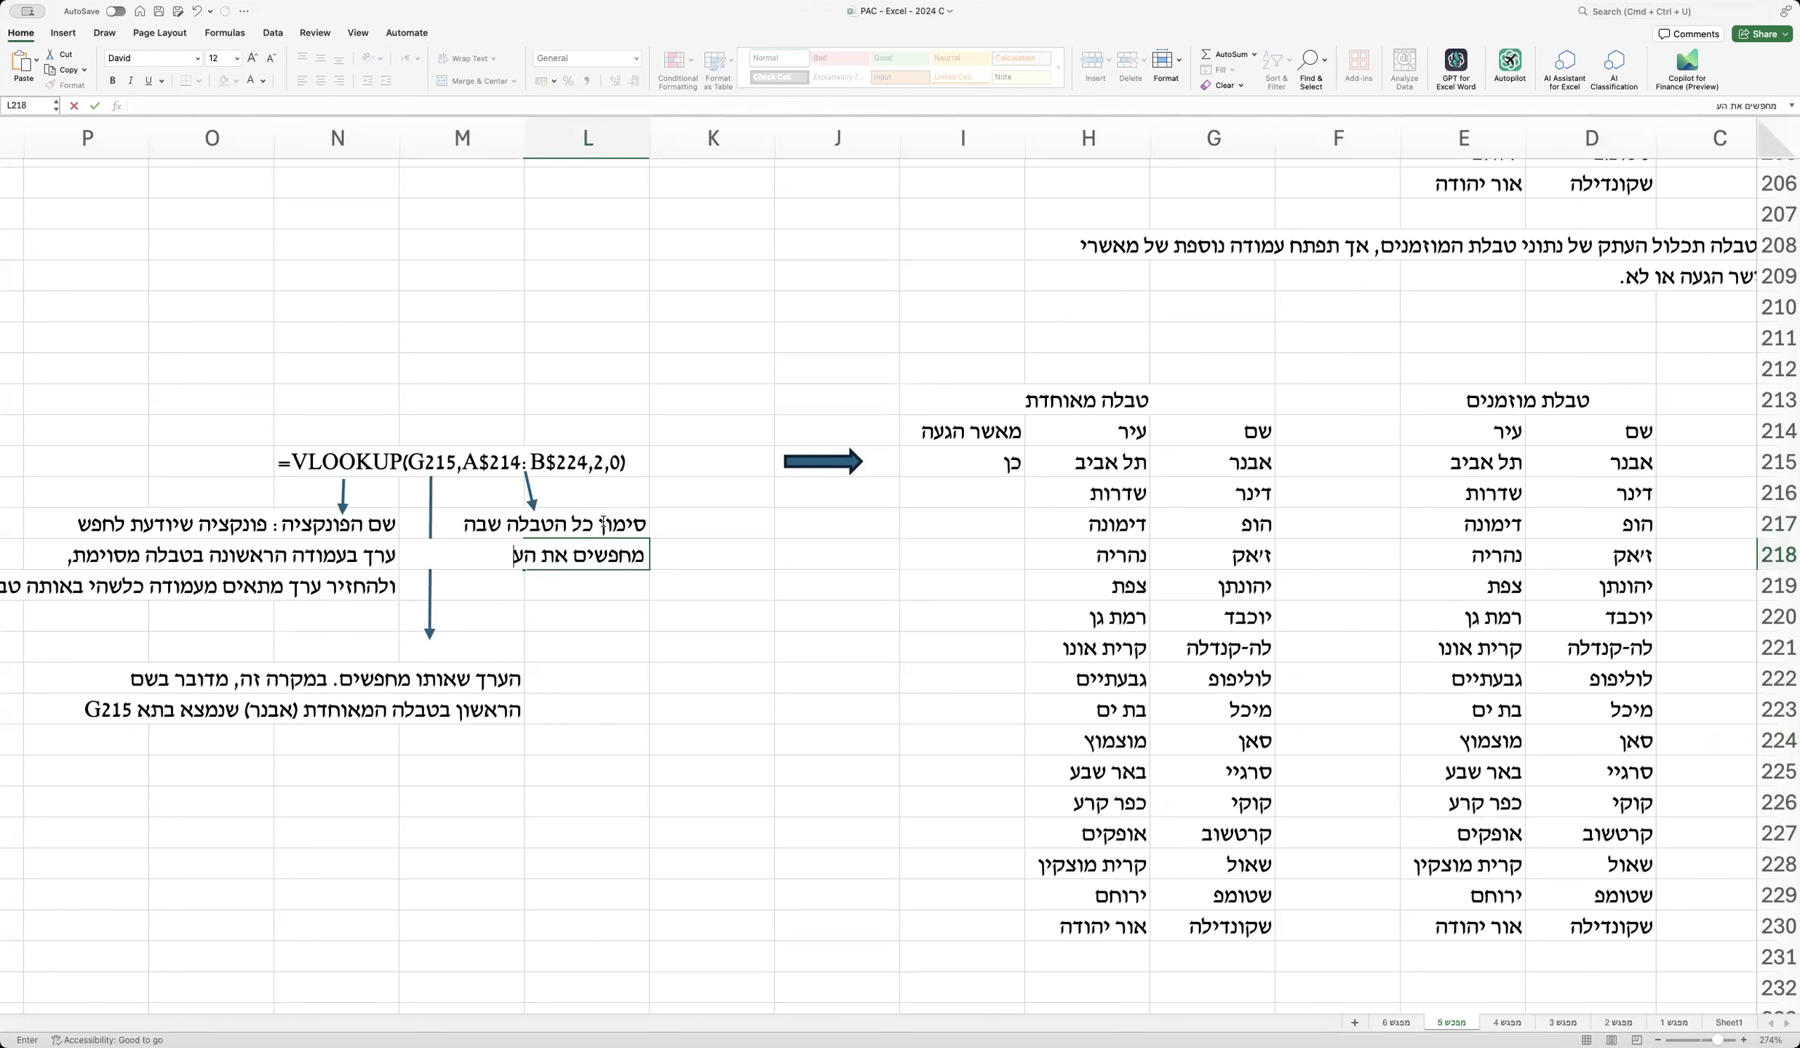
pyautogui.press('Return')
# Step: Continue the table range note with "כלל העמודות כולל" in L219 and "כותרות. קיבוע שורה:" in L220
pyautogui.write('כלל העמ')
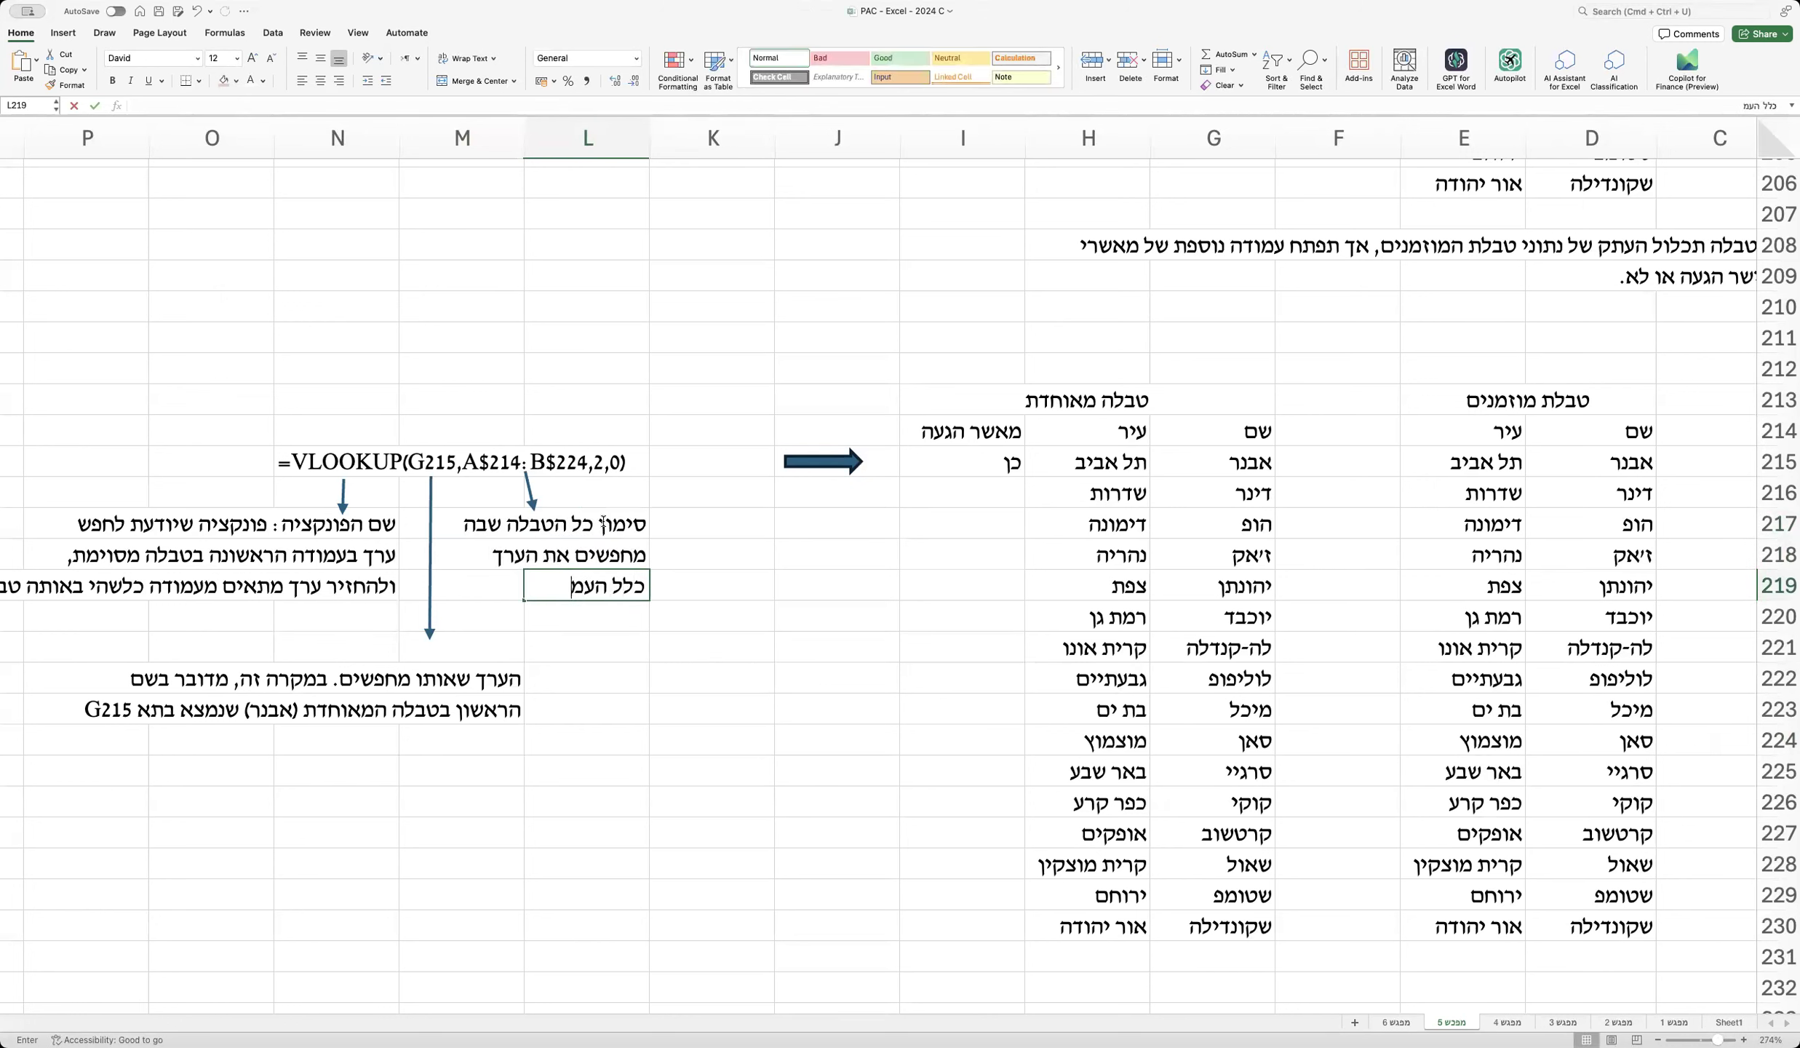
pyautogui.write('ודות כולל')
pyautogui.press('Return')
pyautogui.write('כותרו')
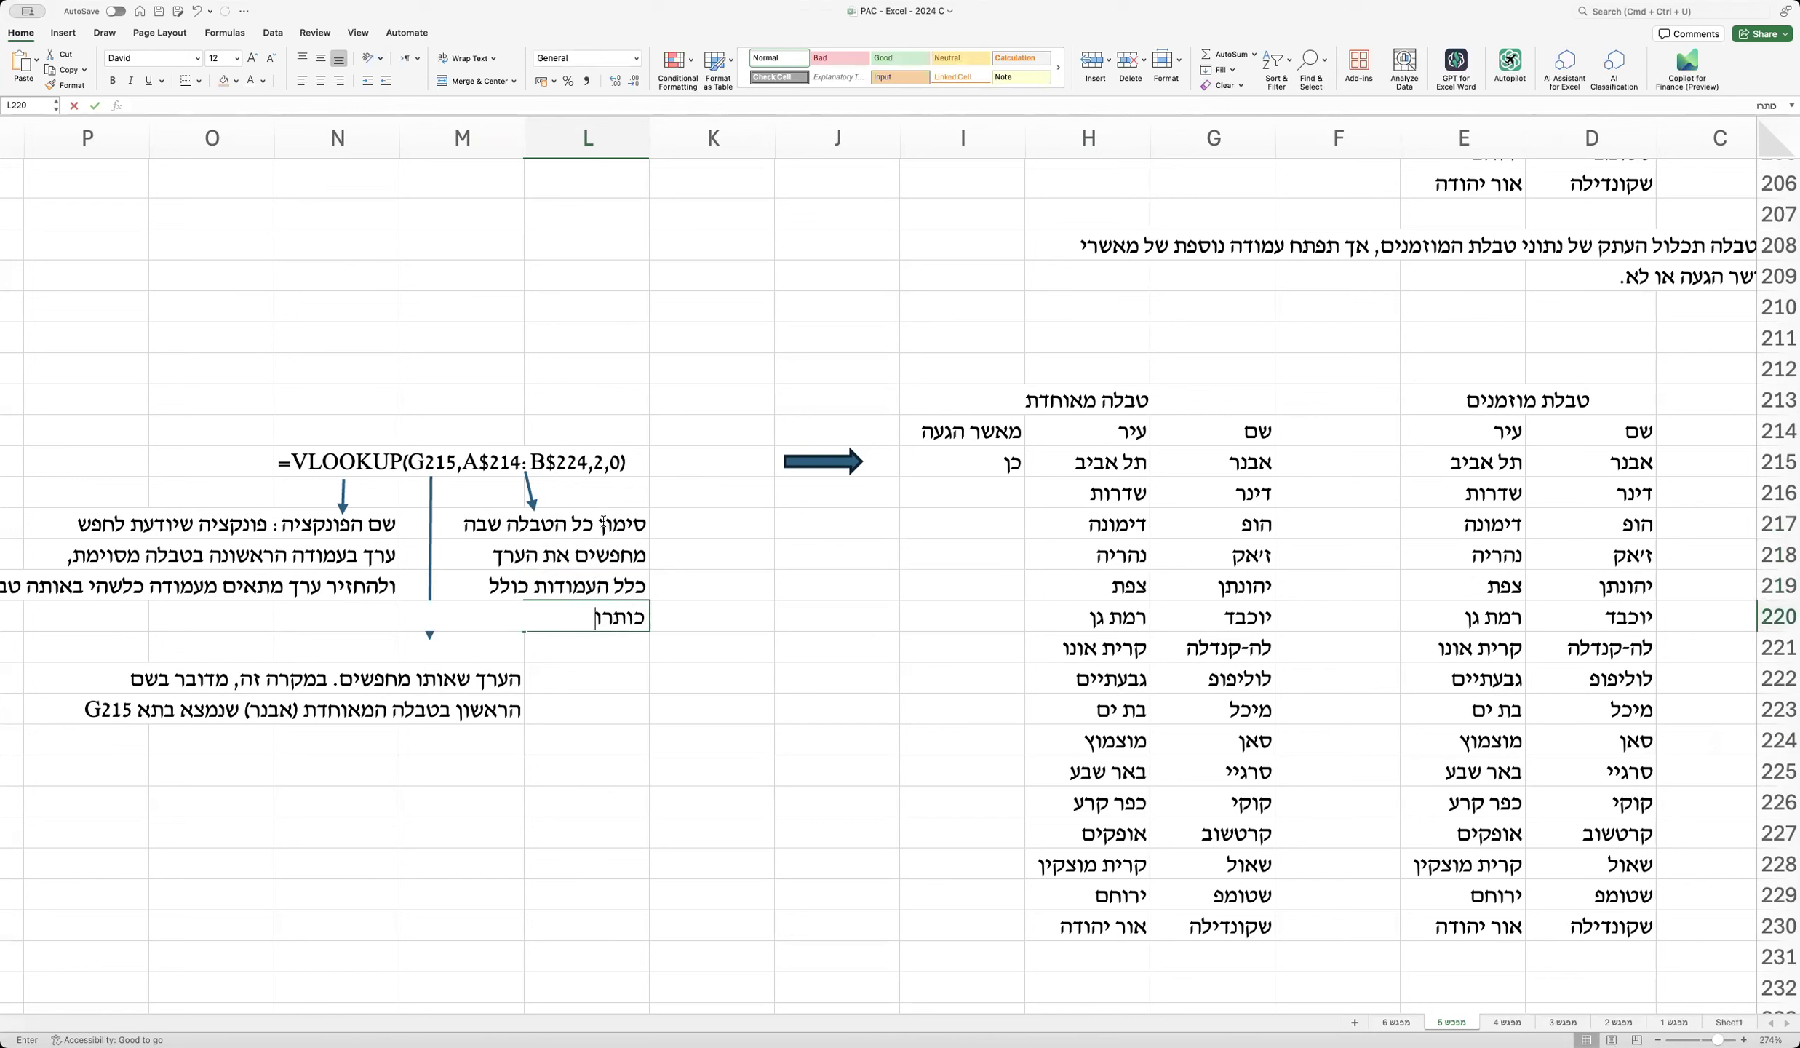
pyautogui.write('ת. קיבו')
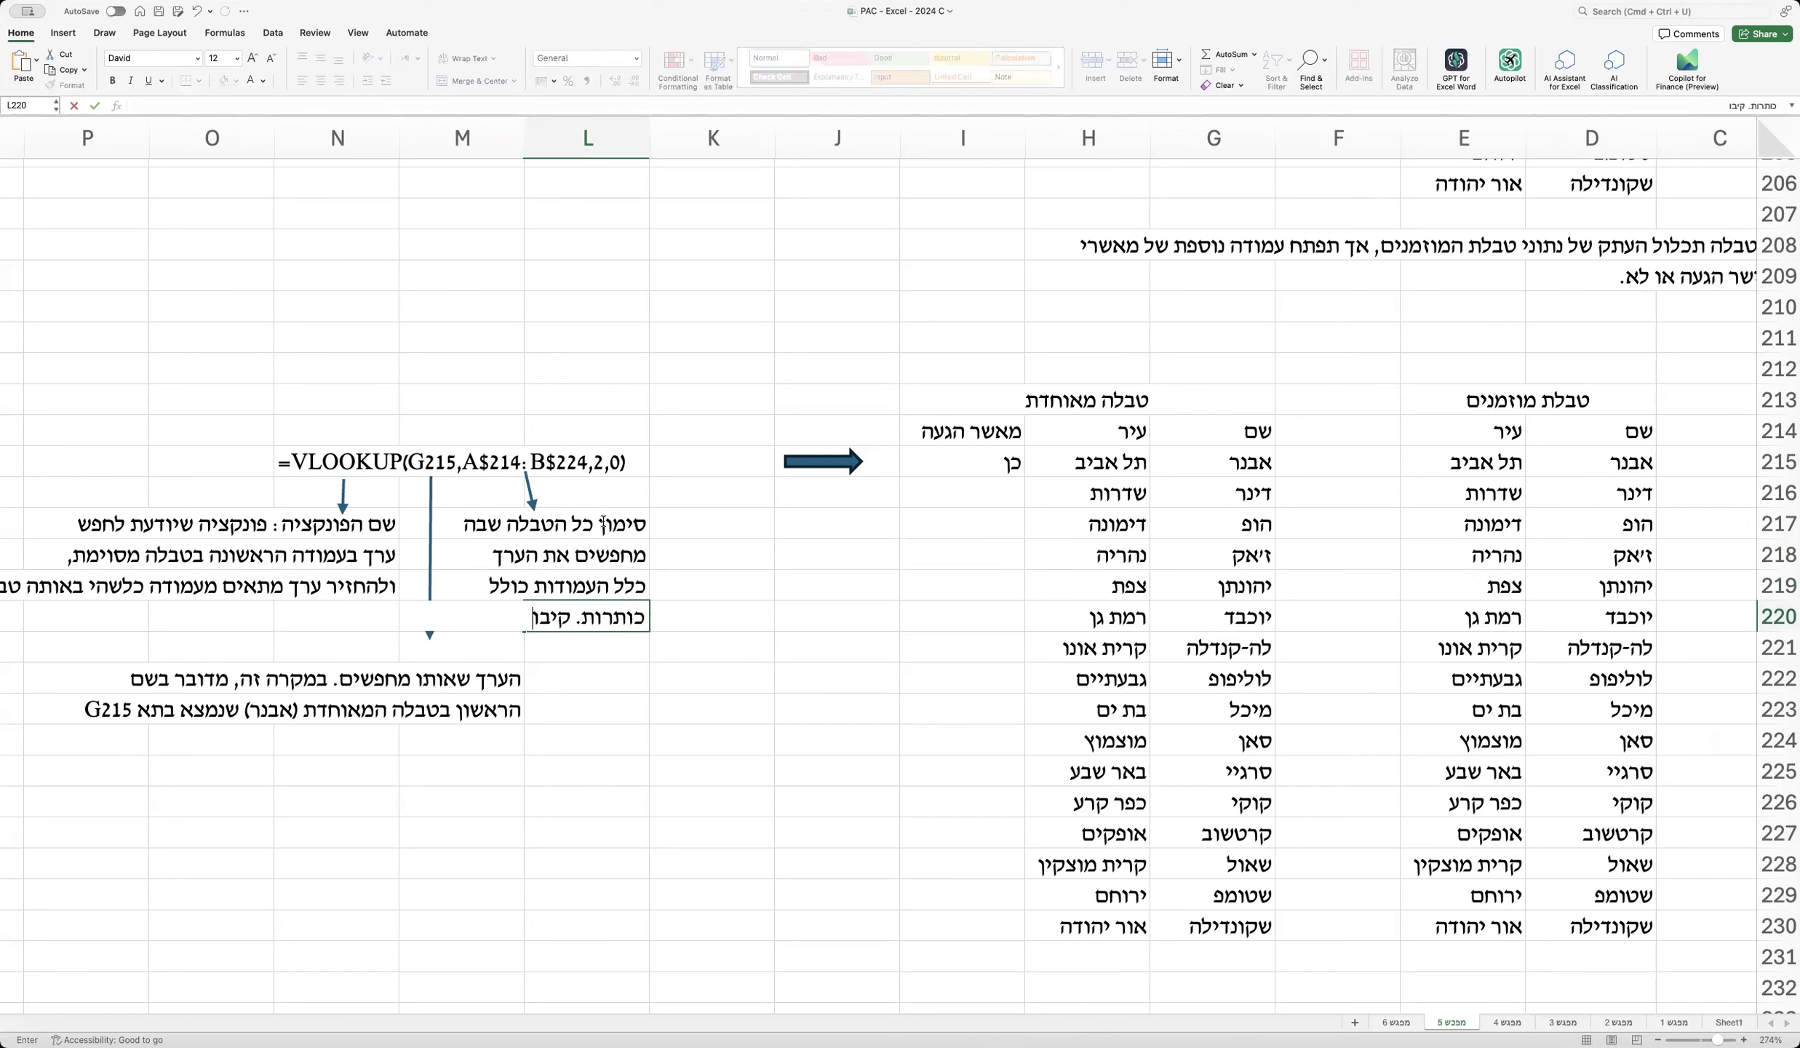
pyautogui.write('ע שורה :')
pyautogui.press('Return')
# Step: Explain the row locking line by line in L221:L224 as "כי מתכוונים לגרור", "למטה", "ורוצים" and "שהשורות"
pyautogui.write('כי מתכוון')
pyautogui.write('ים לגרור')
pyautogui.press('Return')
pyautogui.write('למטה')
pyautogui.press('Return')
pyautogui.write('ורוצים')
pyautogui.press('Return')
pyautogui.write('שהשור')
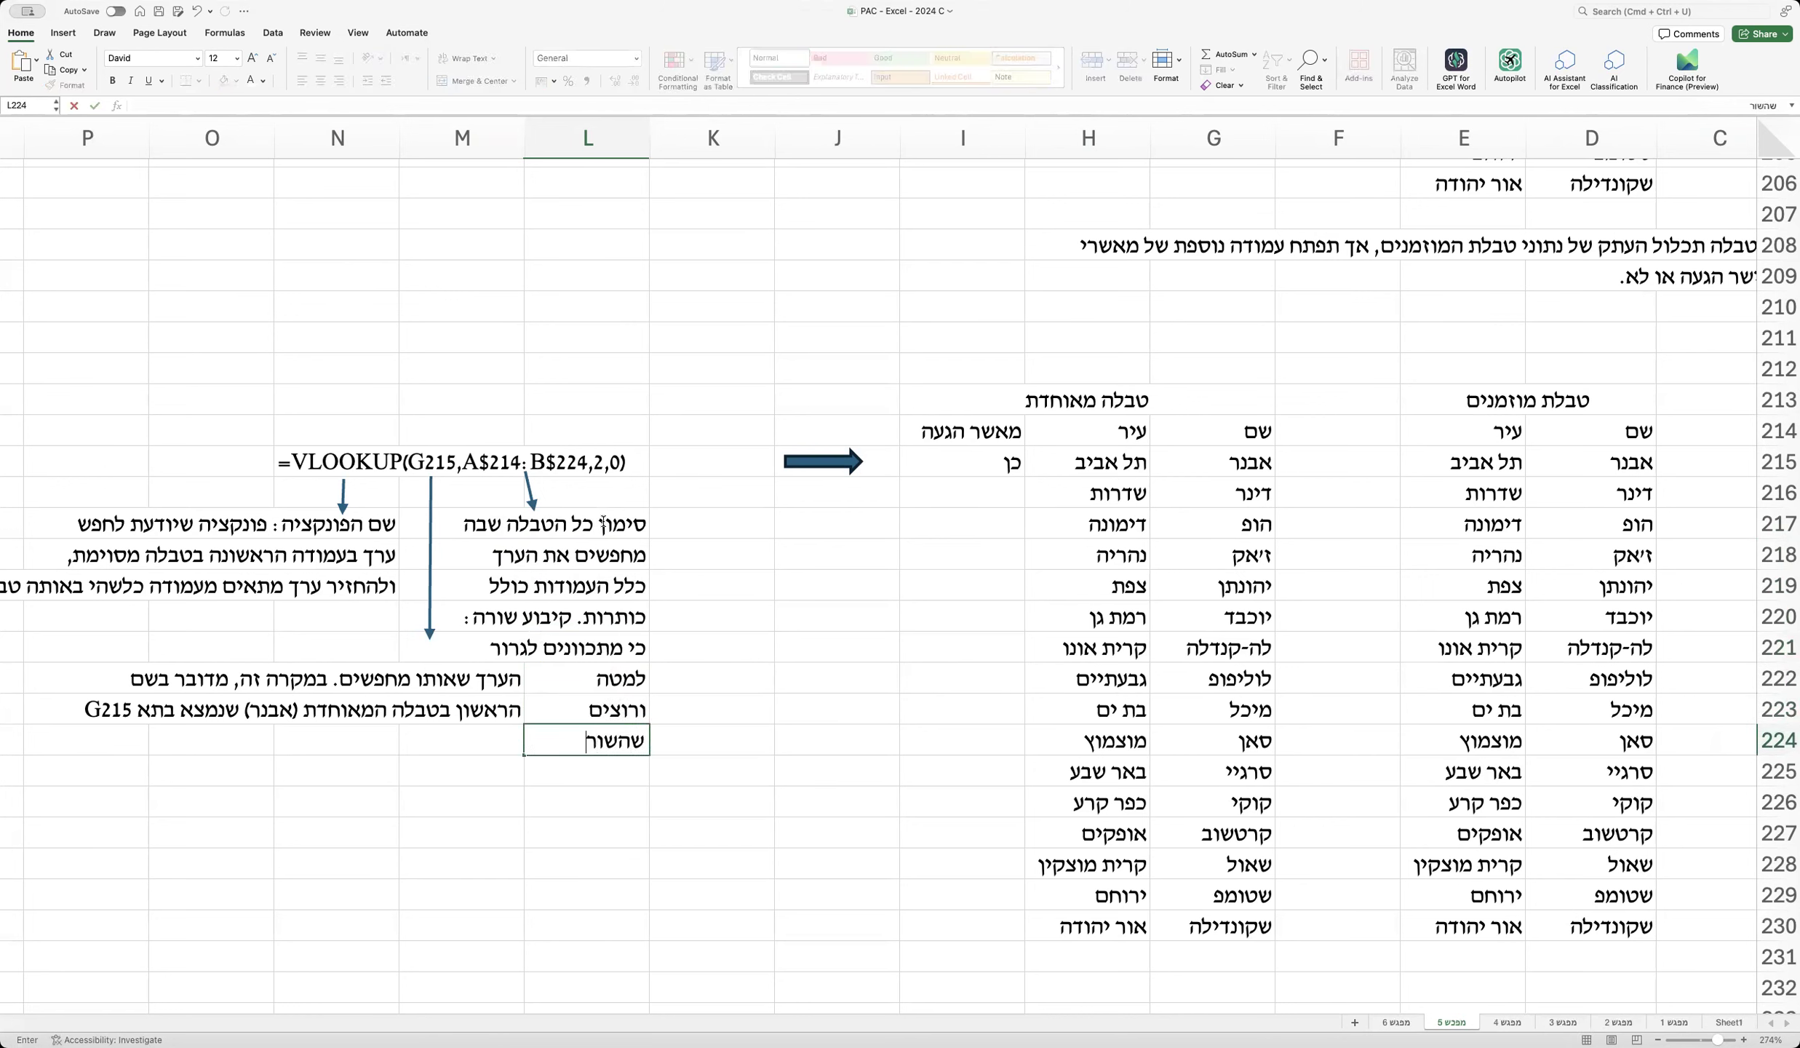
pyautogui.write('ות')
pyautogui.press('Return')
# Step: Finish the row locking explanation with "של הטבלה" in L225 and "שבה מחפשים יישארו קבועות" in L226
pyautogui.write('ש')
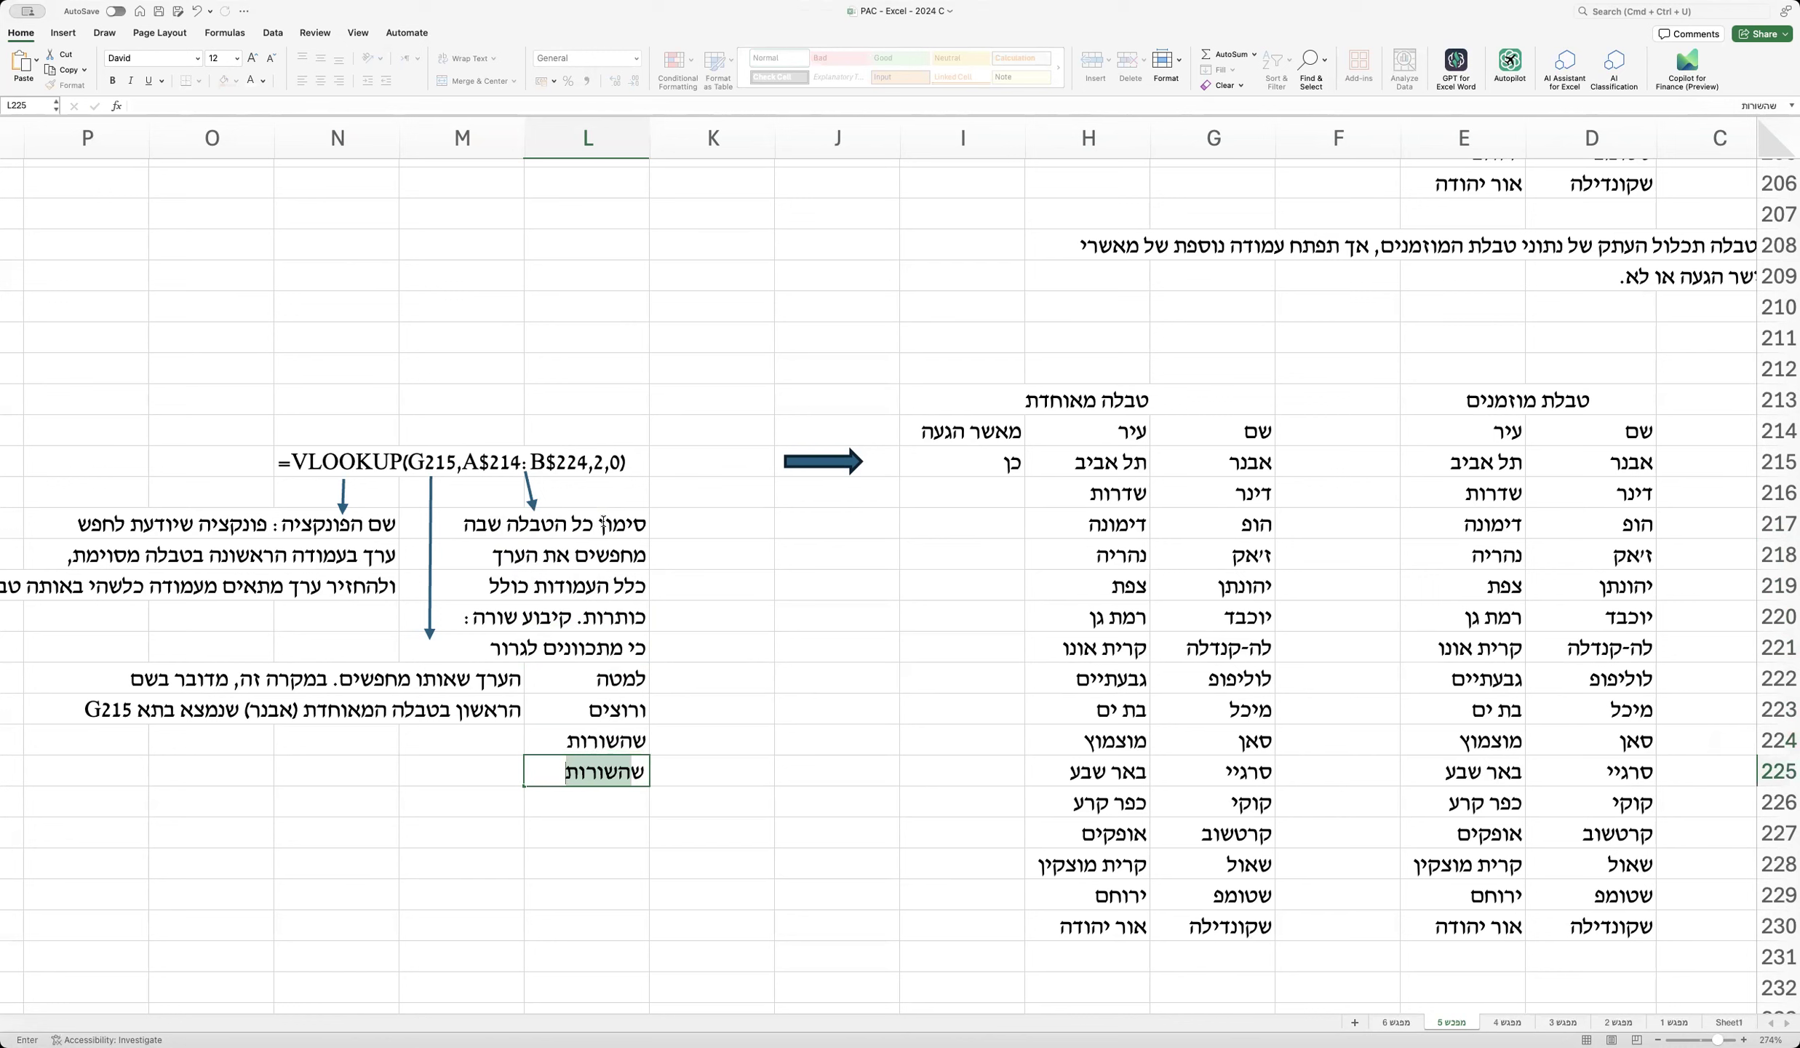
pyautogui.write('ל הטבלה')
pyautogui.press('Return')
pyautogui.write('שבה מחפ')
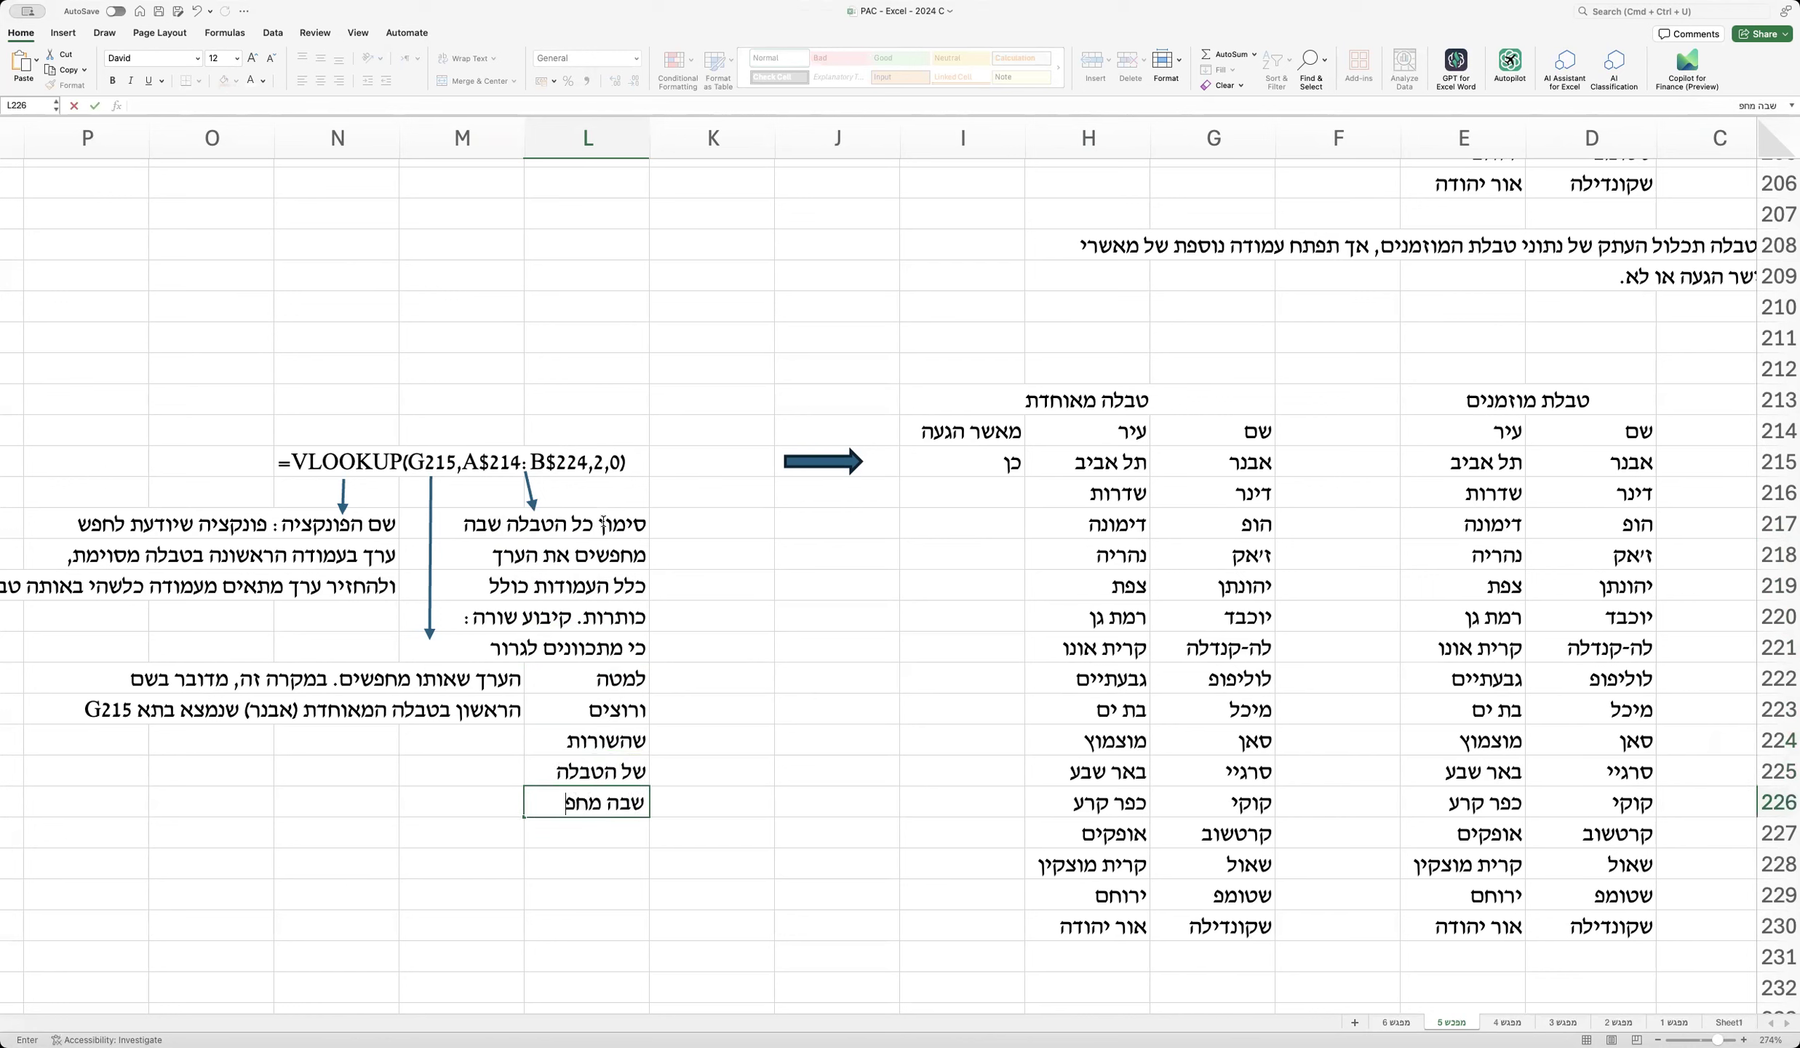
pyautogui.write('שים יישארו קבוע')
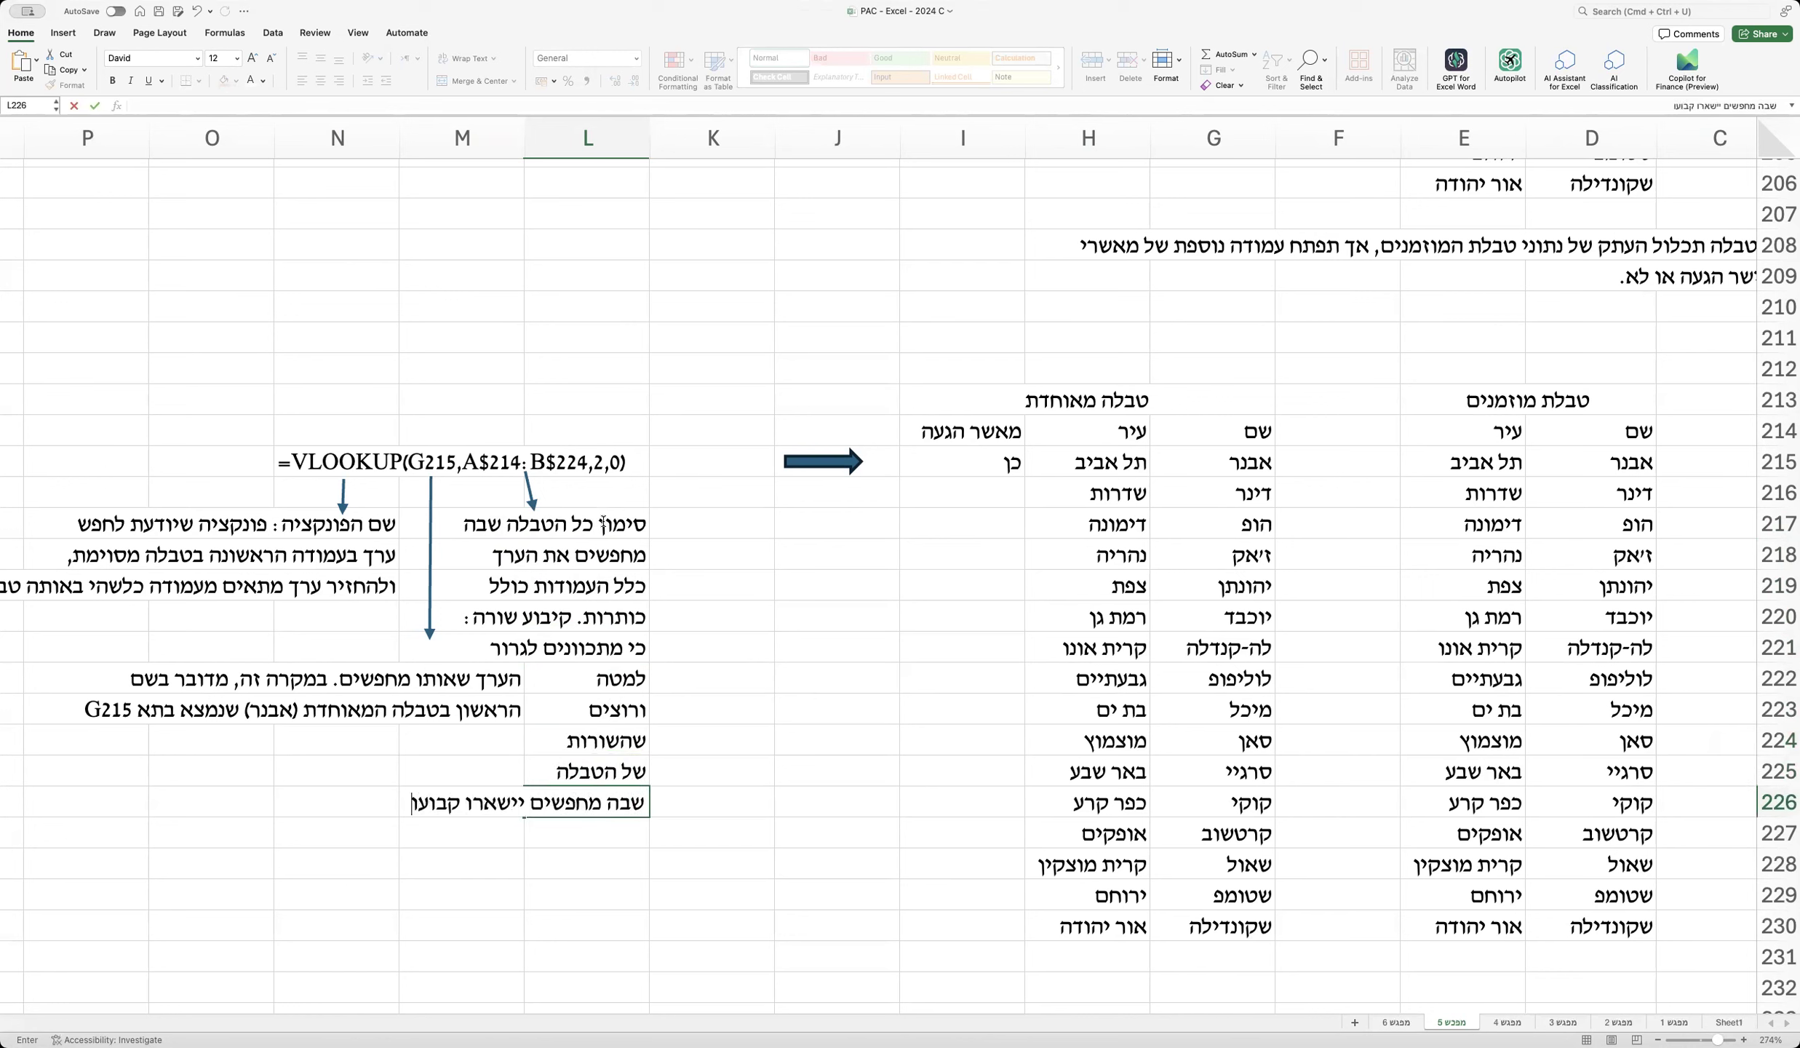
pyautogui.press('Return')
pyautogui.doubleClick(554, 797)
pyautogui.write('ות')
pyautogui.press('Return')
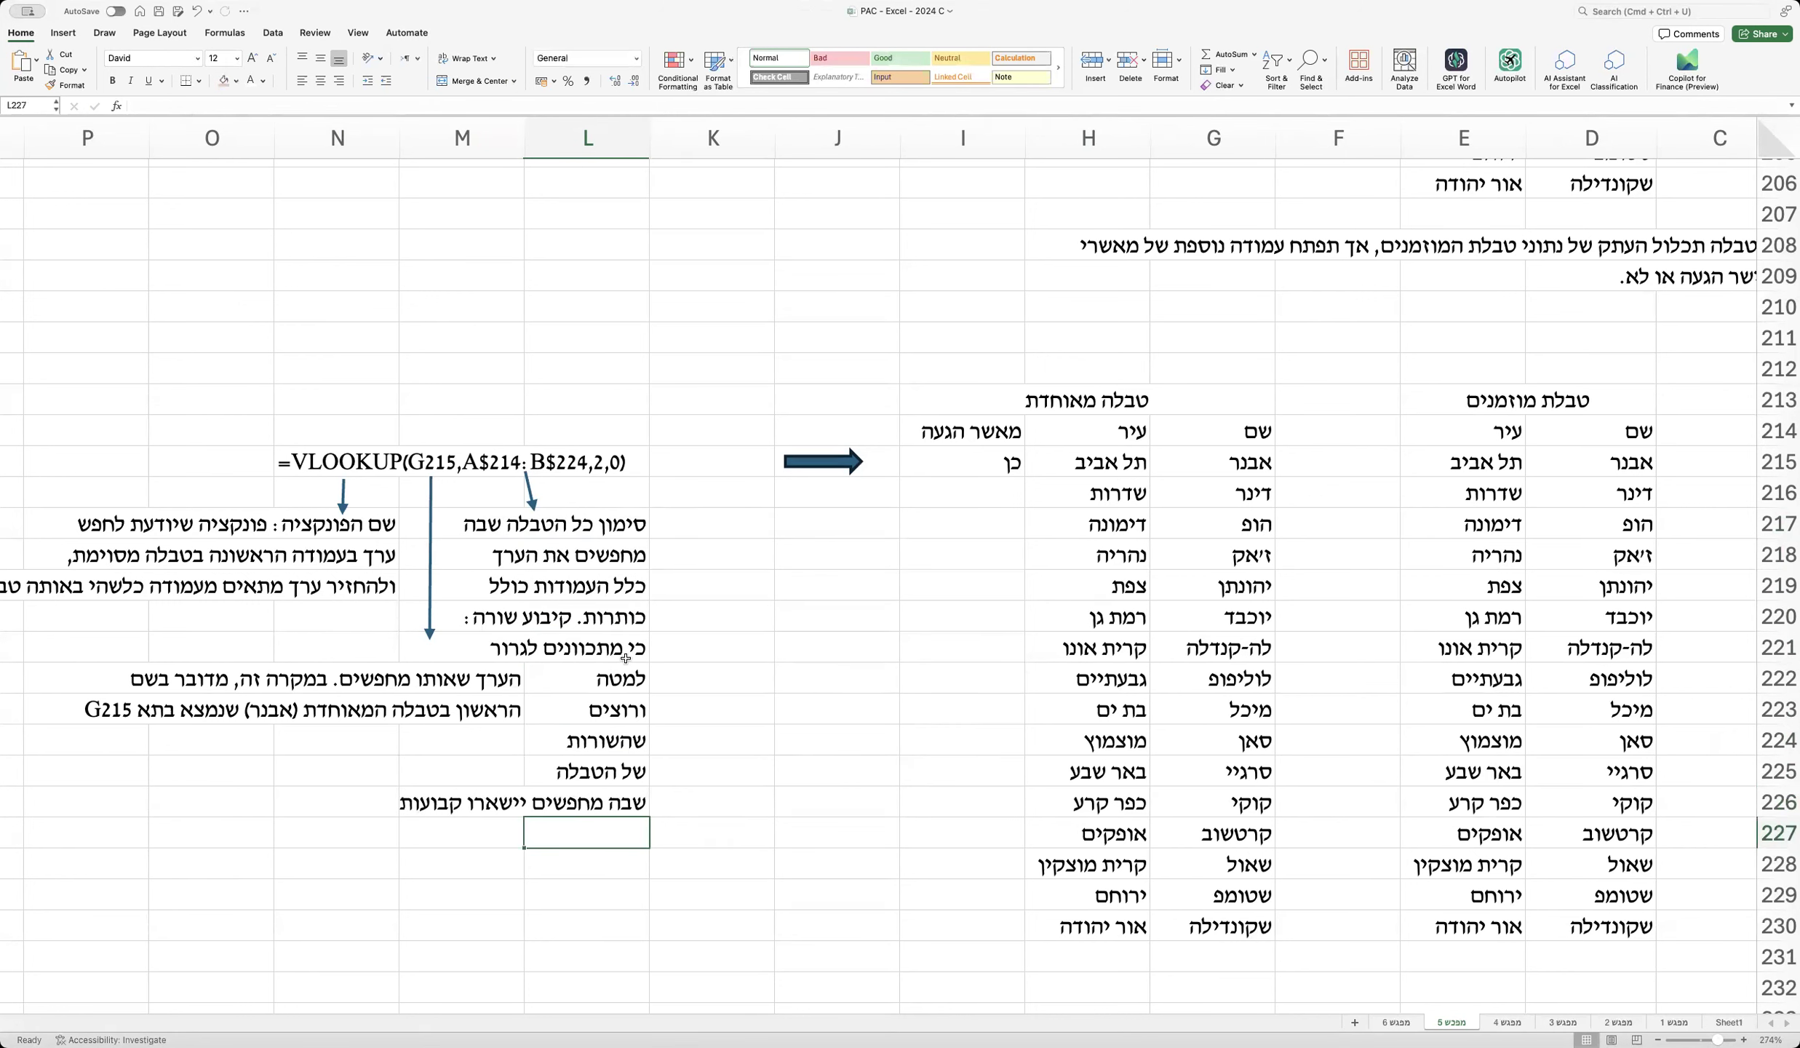
# Step: Add an arrow from the argument 2 to K217 and write "מספר העמודה ממנה נחזיר ערך." one line per cell down K217:K221
pyautogui.moveTo(532, 500); pyautogui.dragTo(699, 513)
pyautogui.click(720, 525)
pyautogui.write('מספר')
pyautogui.press('Return')
pyautogui.write('העמודה')
pyautogui.press('Return')
pyautogui.write('ממנה')
pyautogui.press('Return')
pyautogui.write('נחזיר')
pyautogui.press('Return')
pyautogui.write('ערך.')
pyautogui.press('Return')
# Step: Continue the column number note down K222:K225 with "כאן רוצים", "להחזיר", "ערך אישור" and "הגעה"
pyautogui.write('כאן רוצים')
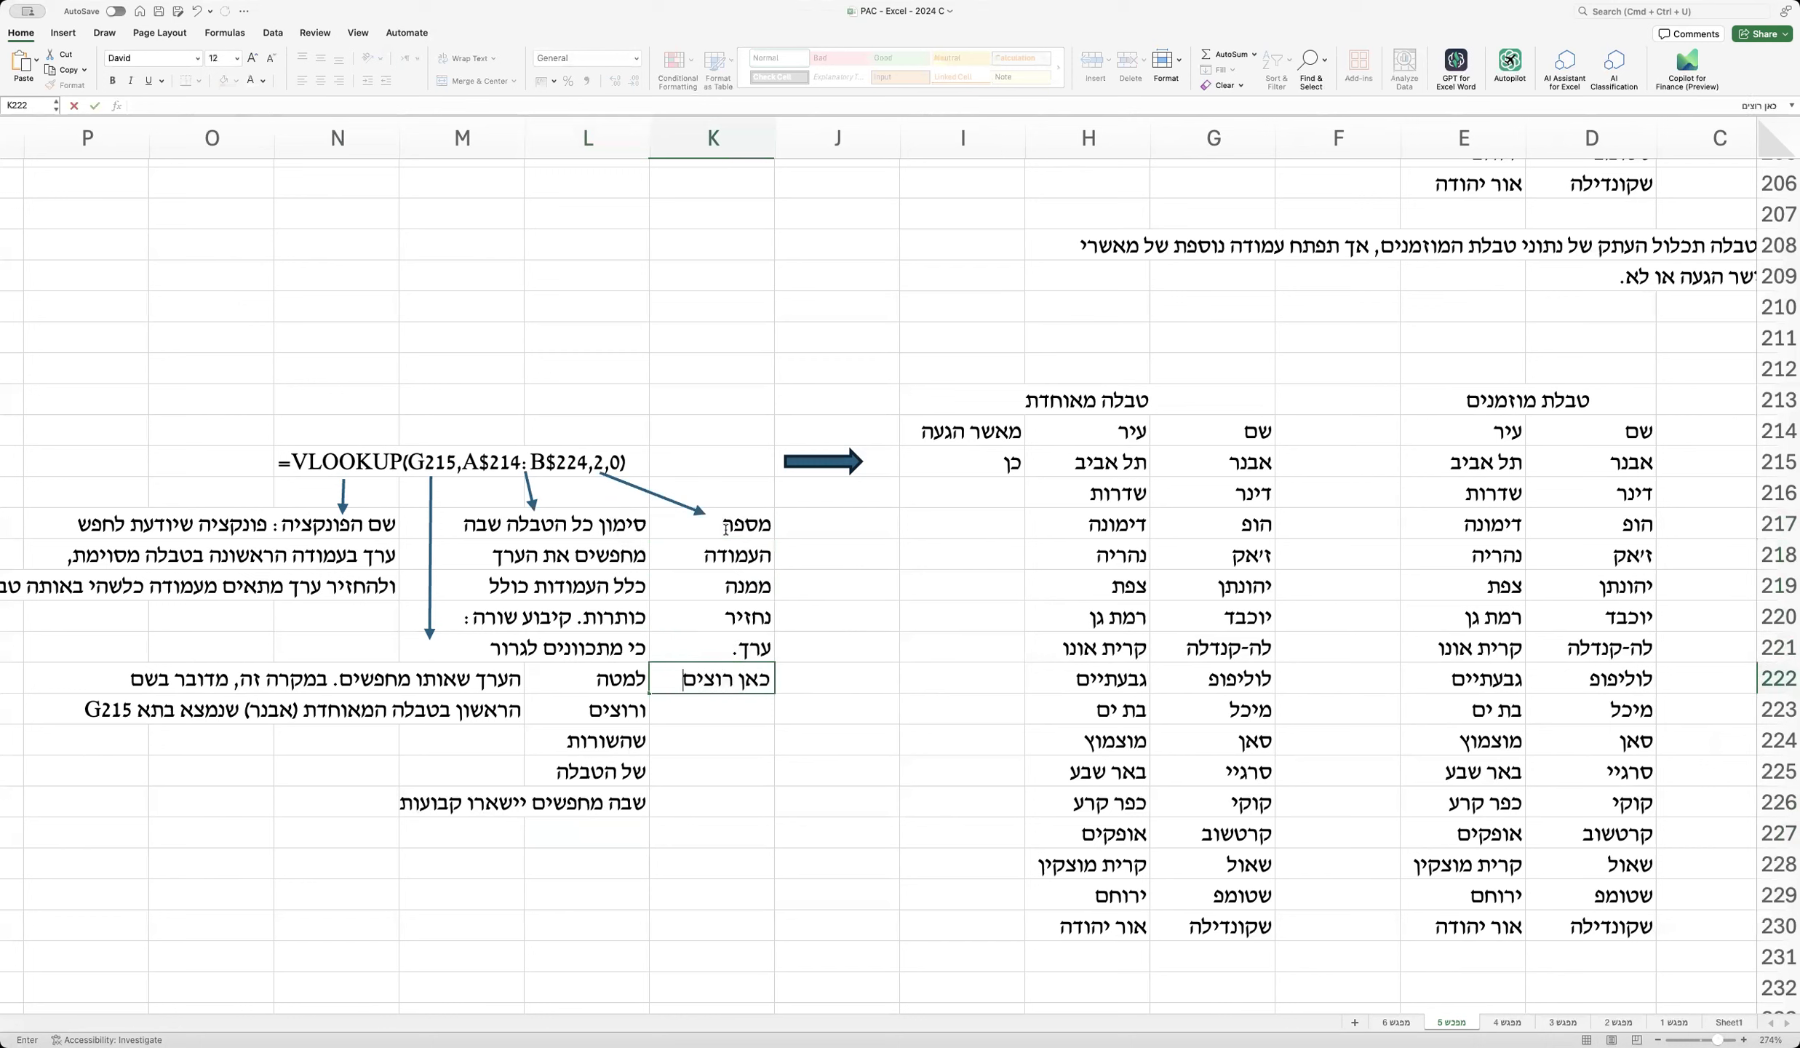
pyautogui.press('Return')
pyautogui.write('להחזיר')
pyautogui.press('Return')
pyautogui.write('ערך אישור')
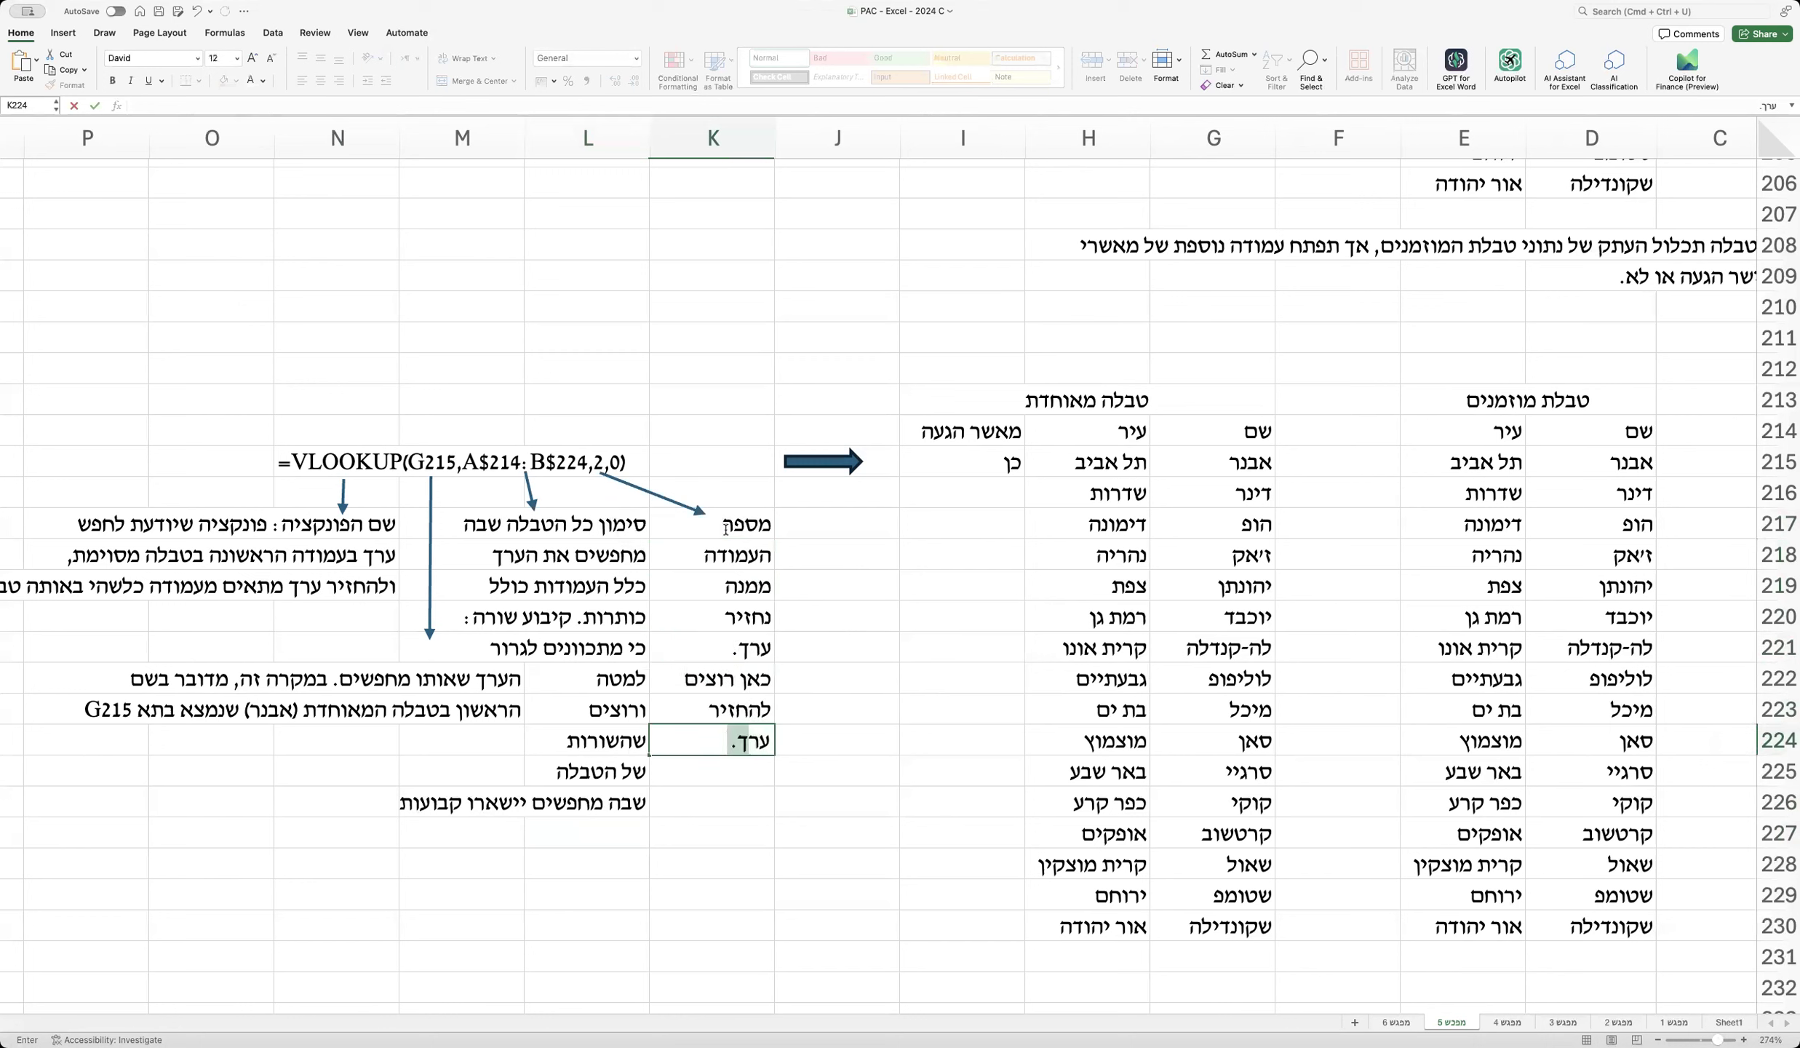
pyautogui.press('Return')
pyautogui.write('הגעה')
pyautogui.press('Return')
# Step: Finish the column number note in K226:K228 with "שהוא בעמודה", "ה-2" and "בטבלה"
pyautogui.write('שהוא בעמודה')
pyautogui.press('Return')
pyautogui.write('ה-2')
pyautogui.press('Return')
pyautogui.write('בטבלה')
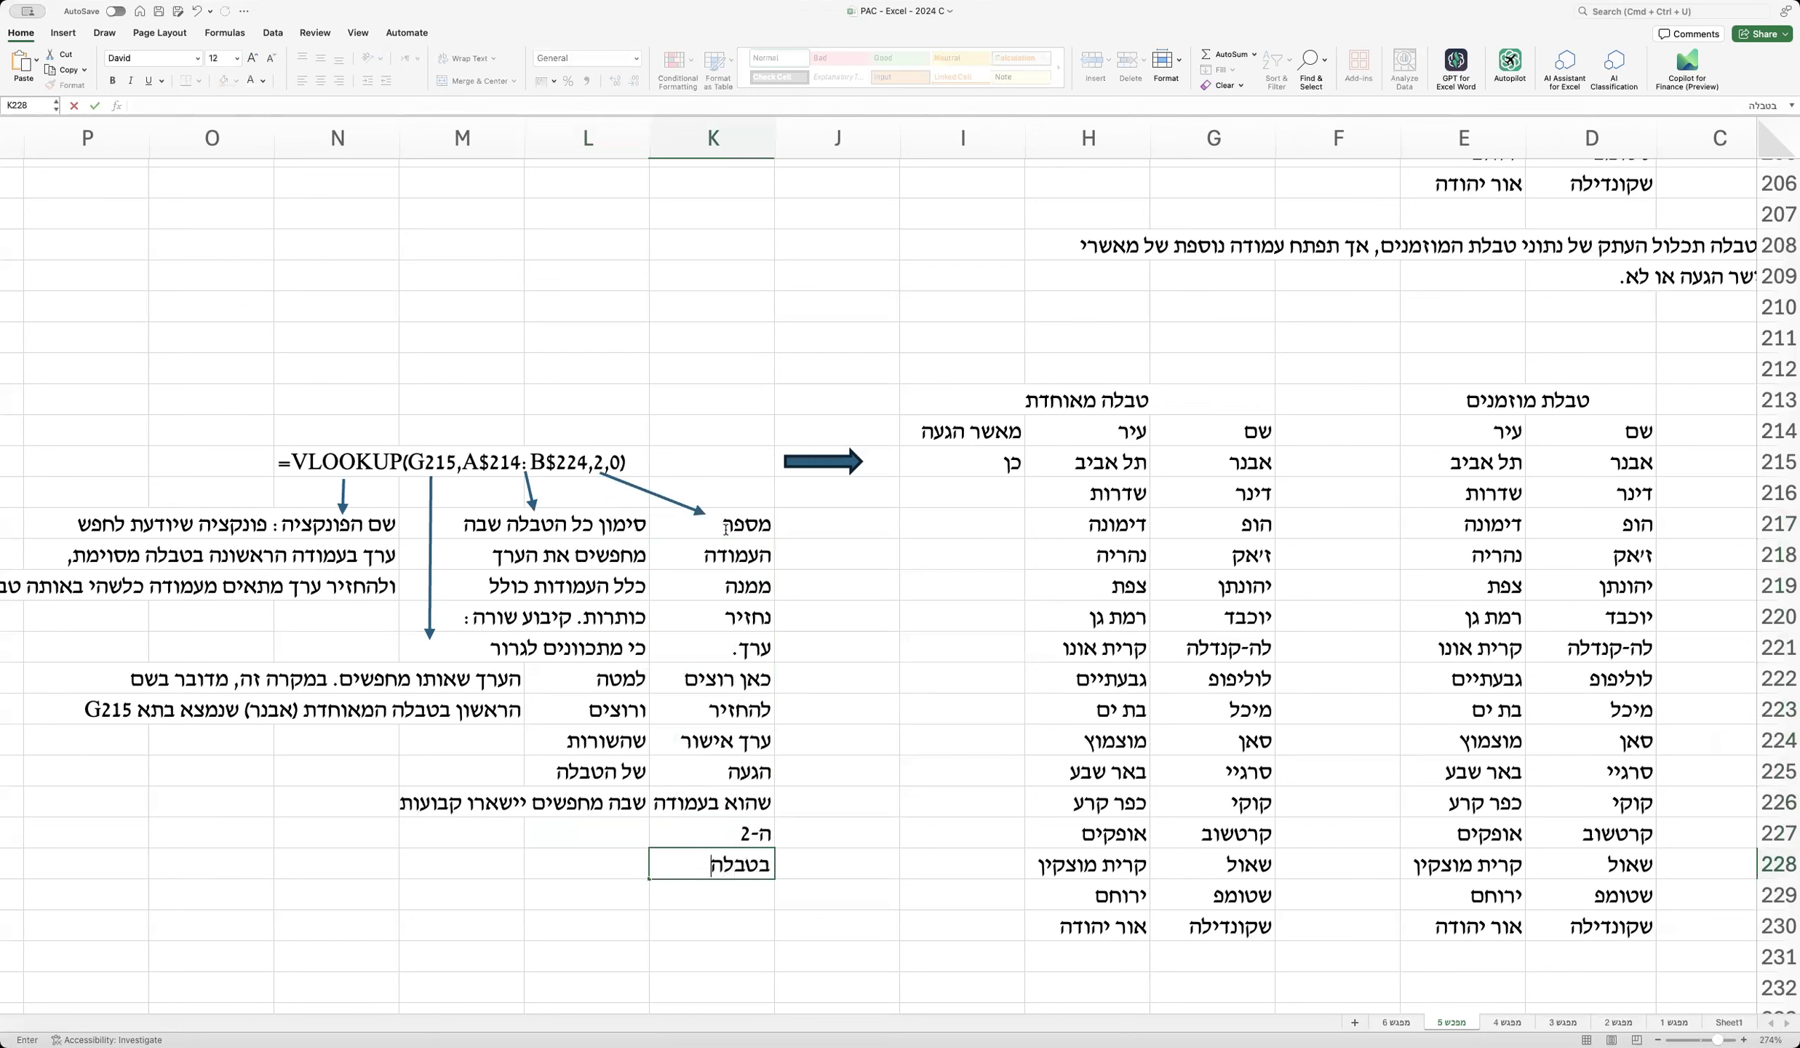
pyautogui.click(822, 462)
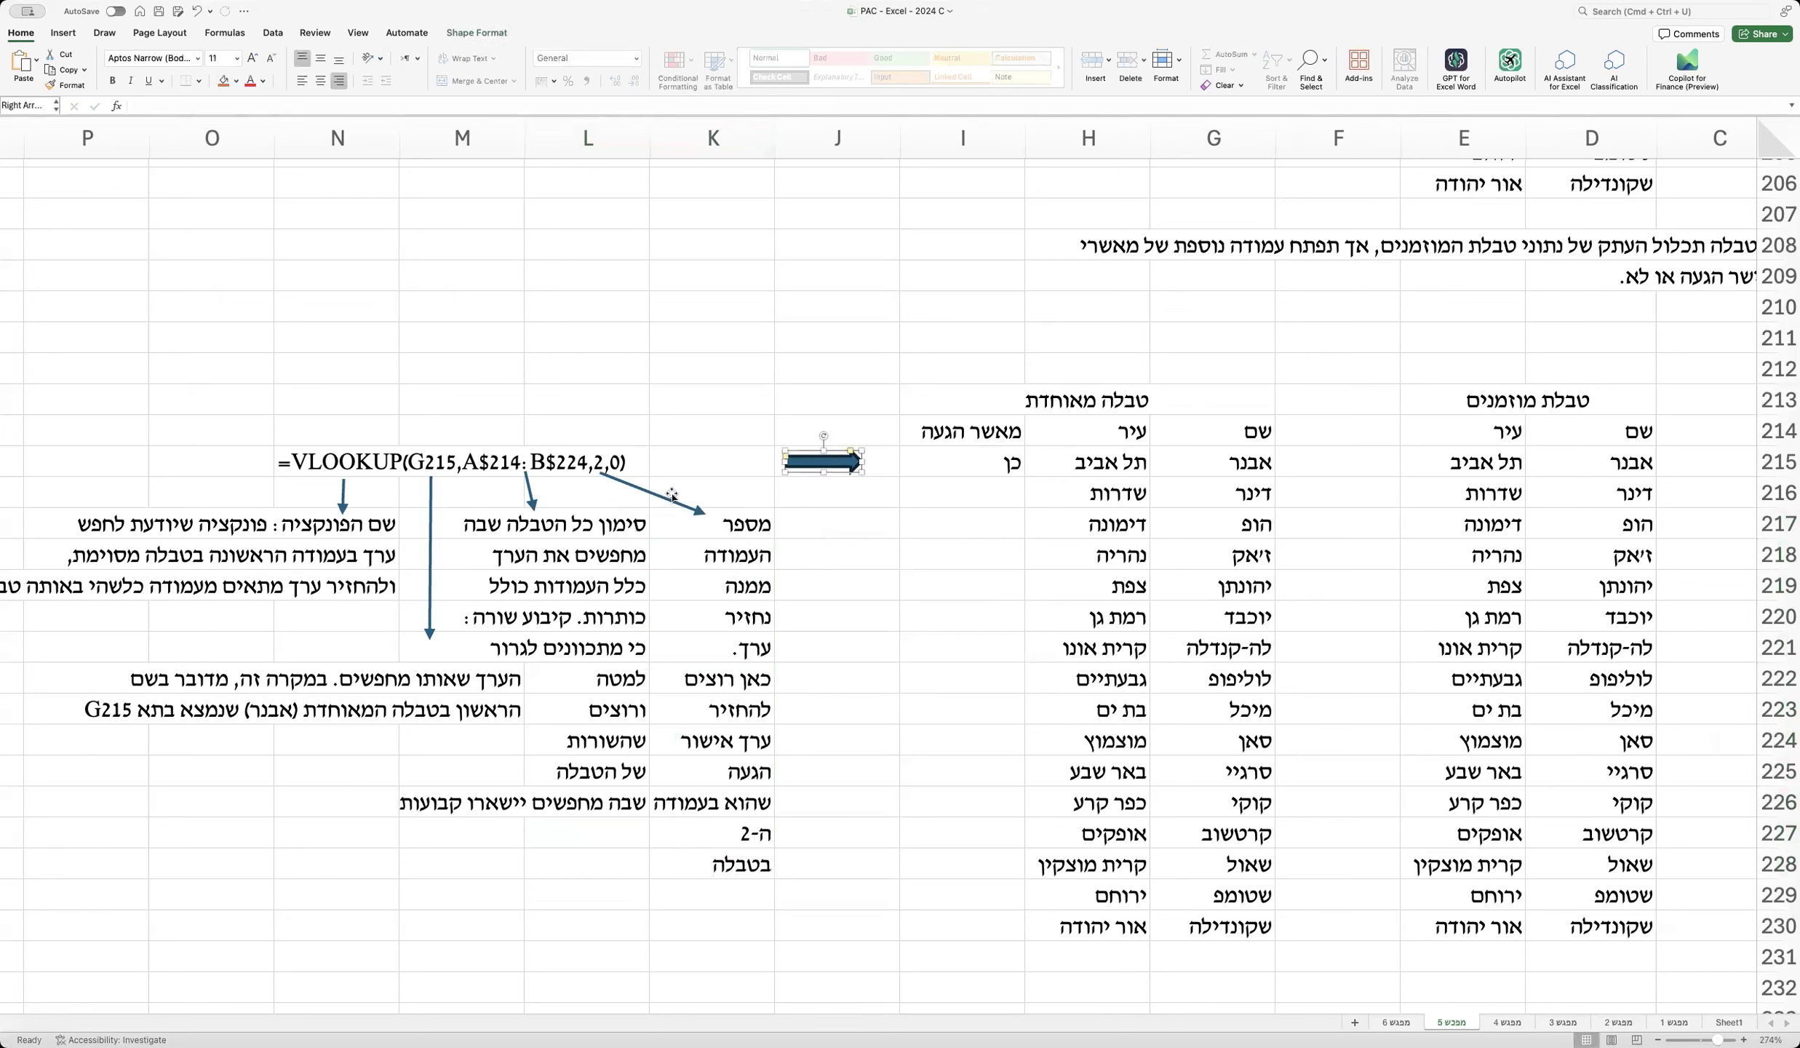
# Step: Add an upward arrow from the argument 0 and write "ברירת מחדל בקורס על כל ה-vlookup שלנו (התאמה מדויקת)" in K212
pyautogui.moveTo(669, 495); pyautogui.dragTo(618, 455)
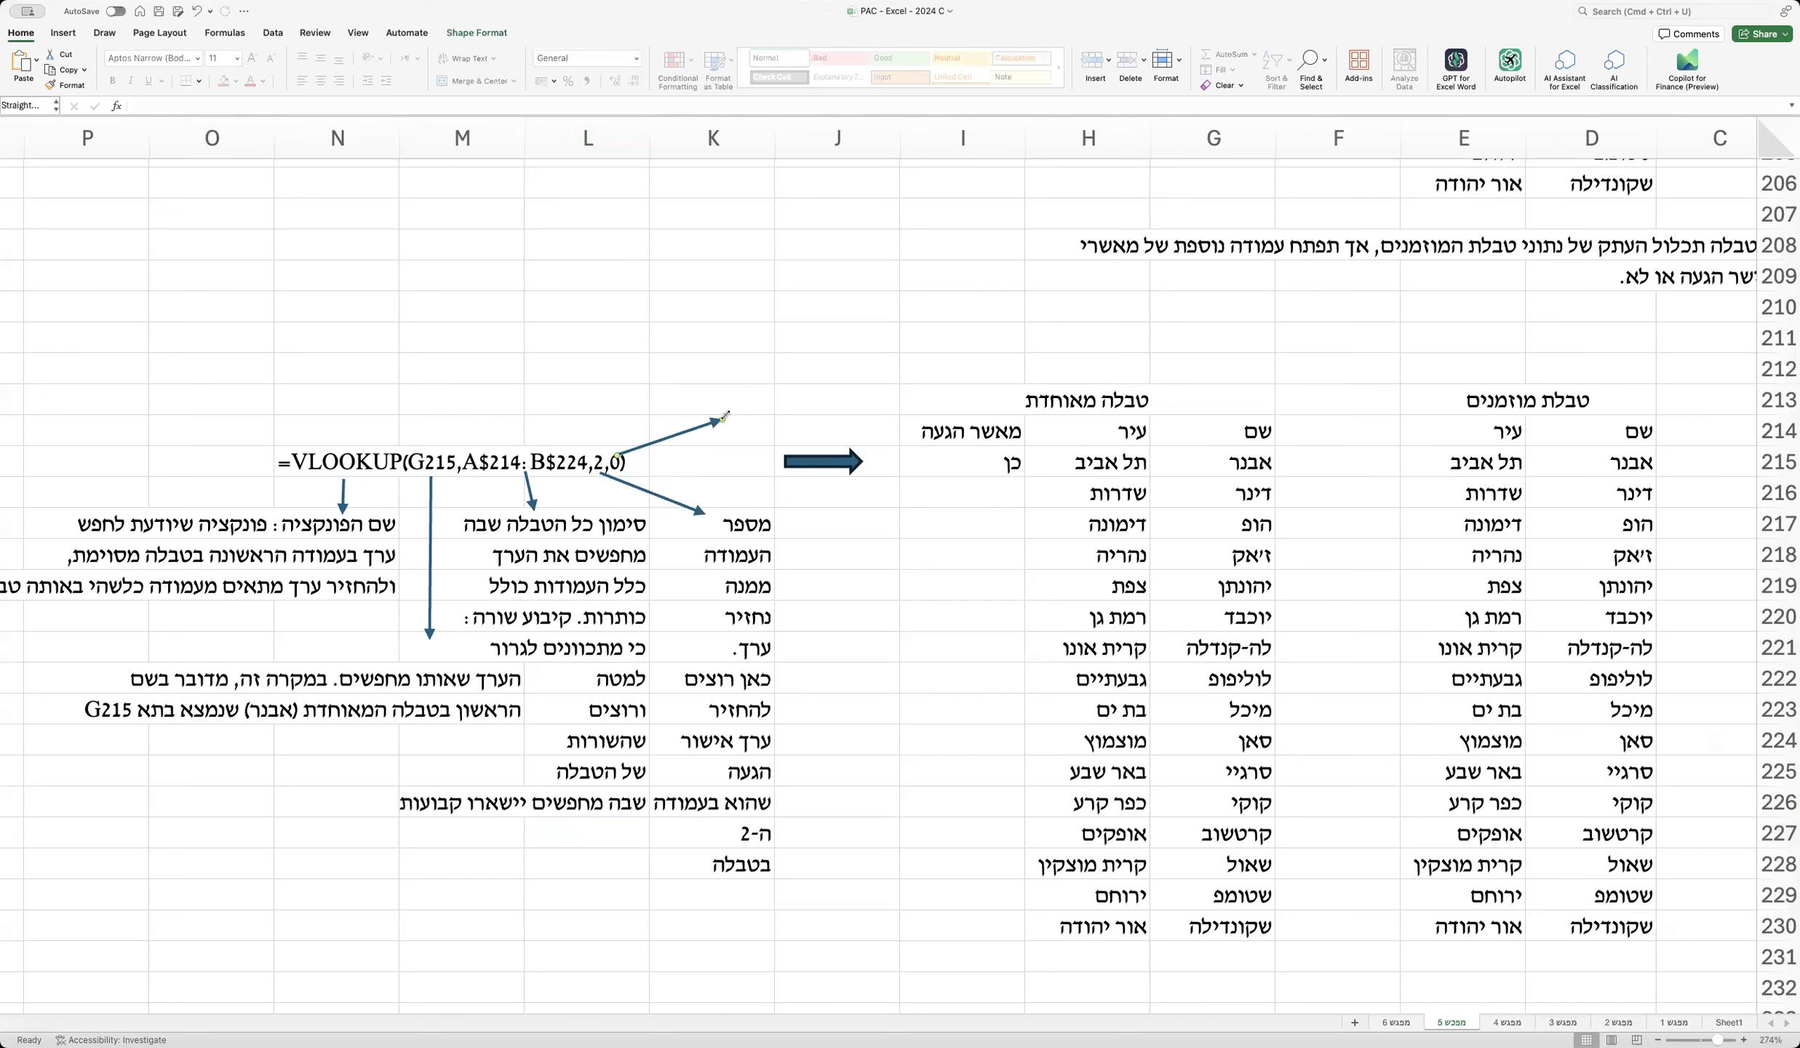
pyautogui.moveTo(724, 416); pyautogui.dragTo(654, 408)
pyautogui.click(695, 369)
pyautogui.write('ברירת מחדל בק')
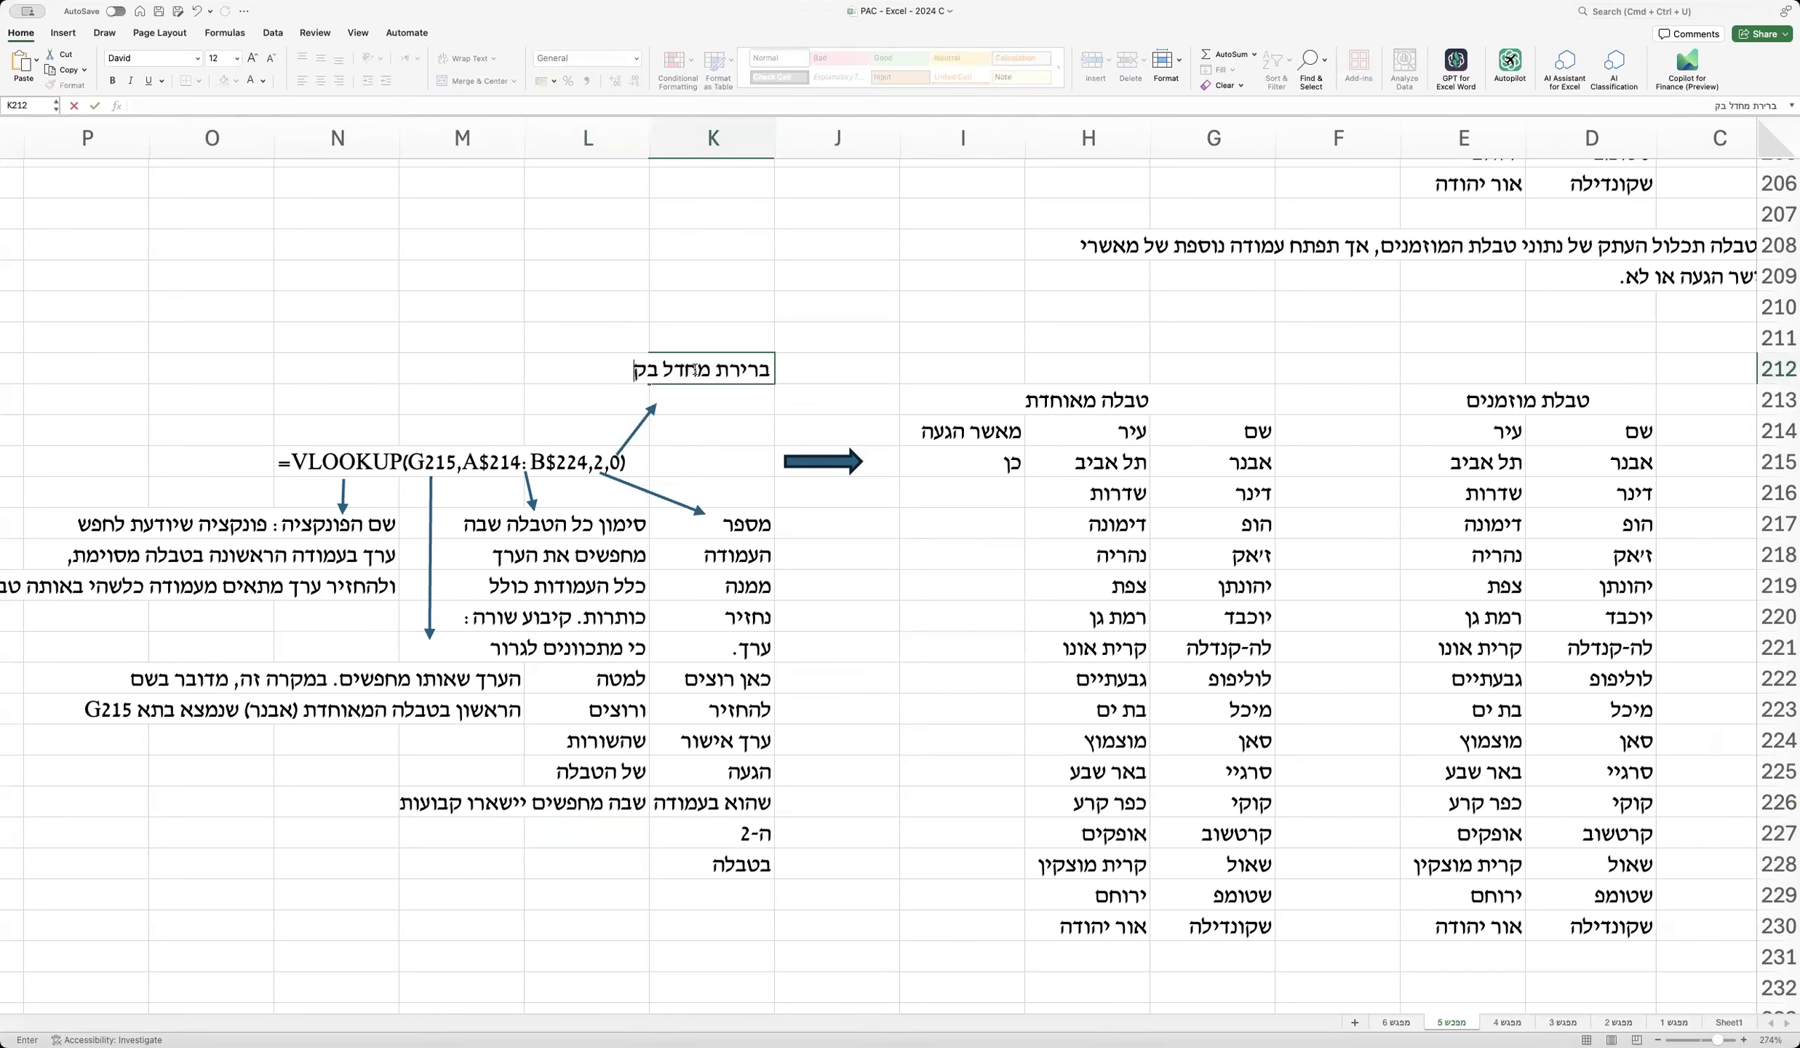
pyautogui.write('ורס על כל ה-vlookup שלנו (התאמה מדויקת)')
pyautogui.press('Return')
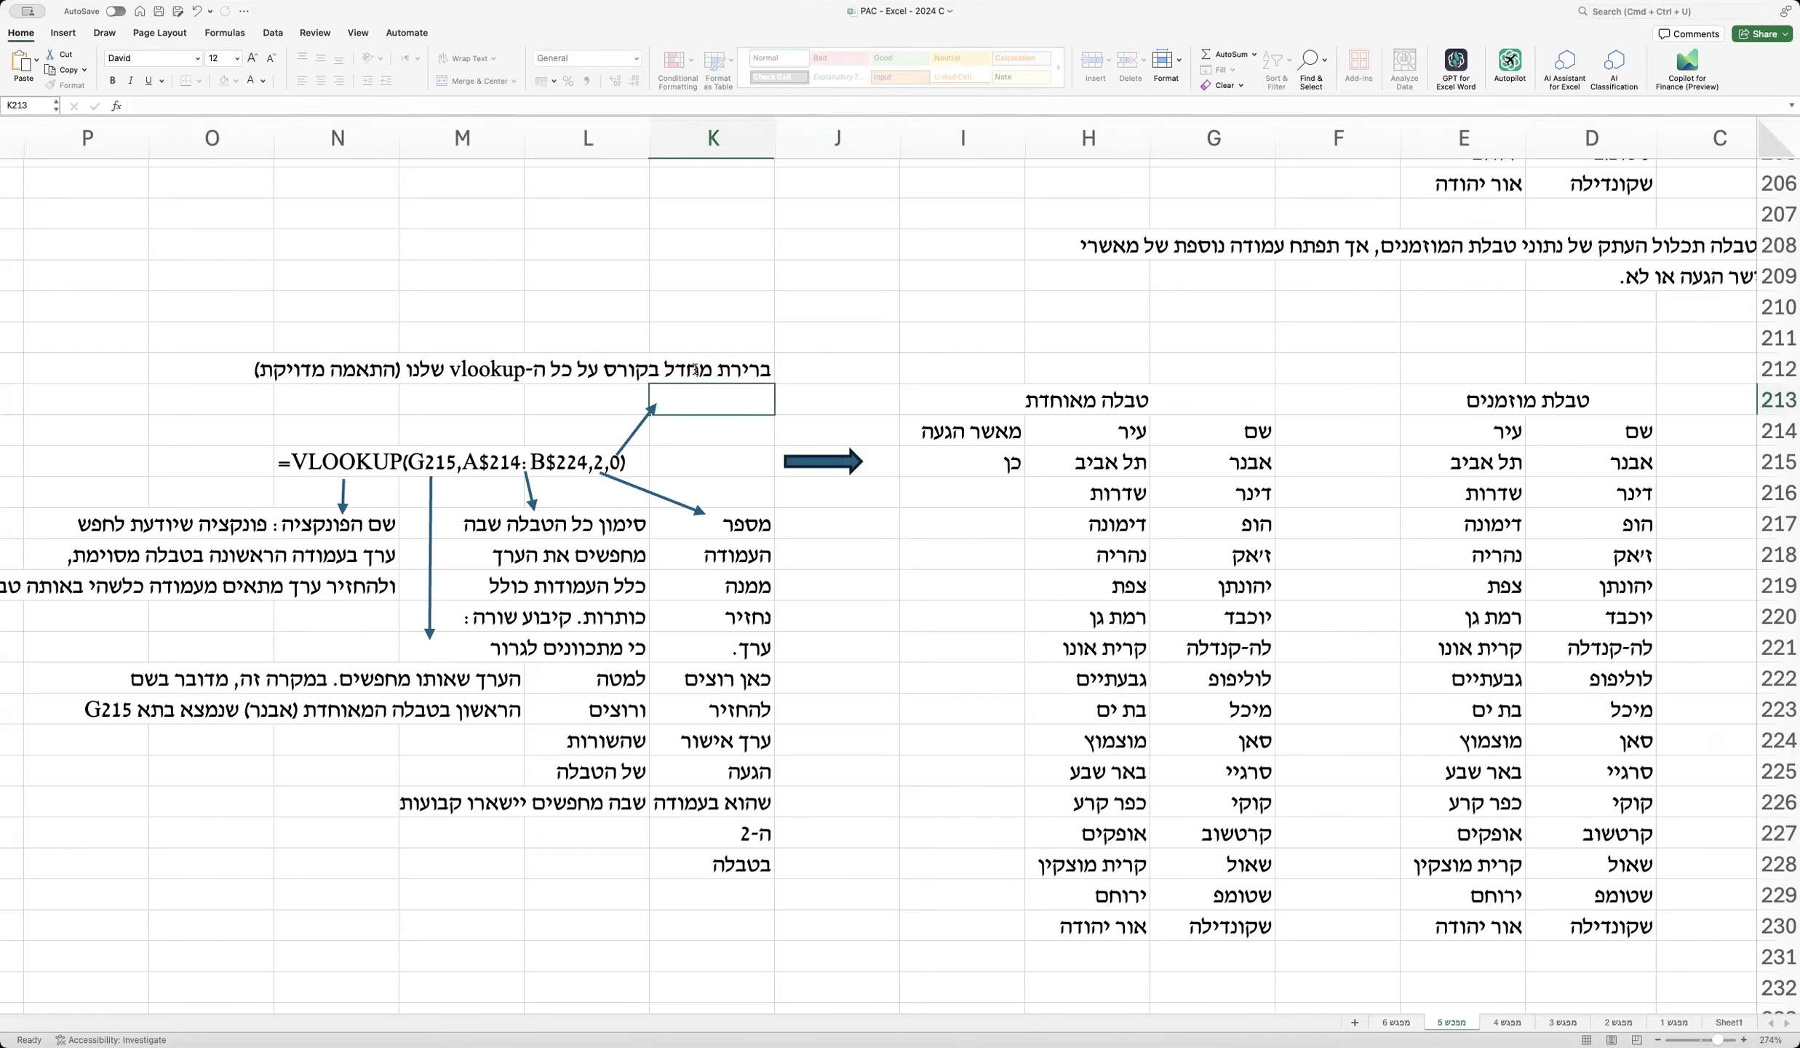
# Step: Fill the VLOOKUP formula from I215 down through I230 in the combined table's arrival confirmation column
pyautogui.click(896, 603)
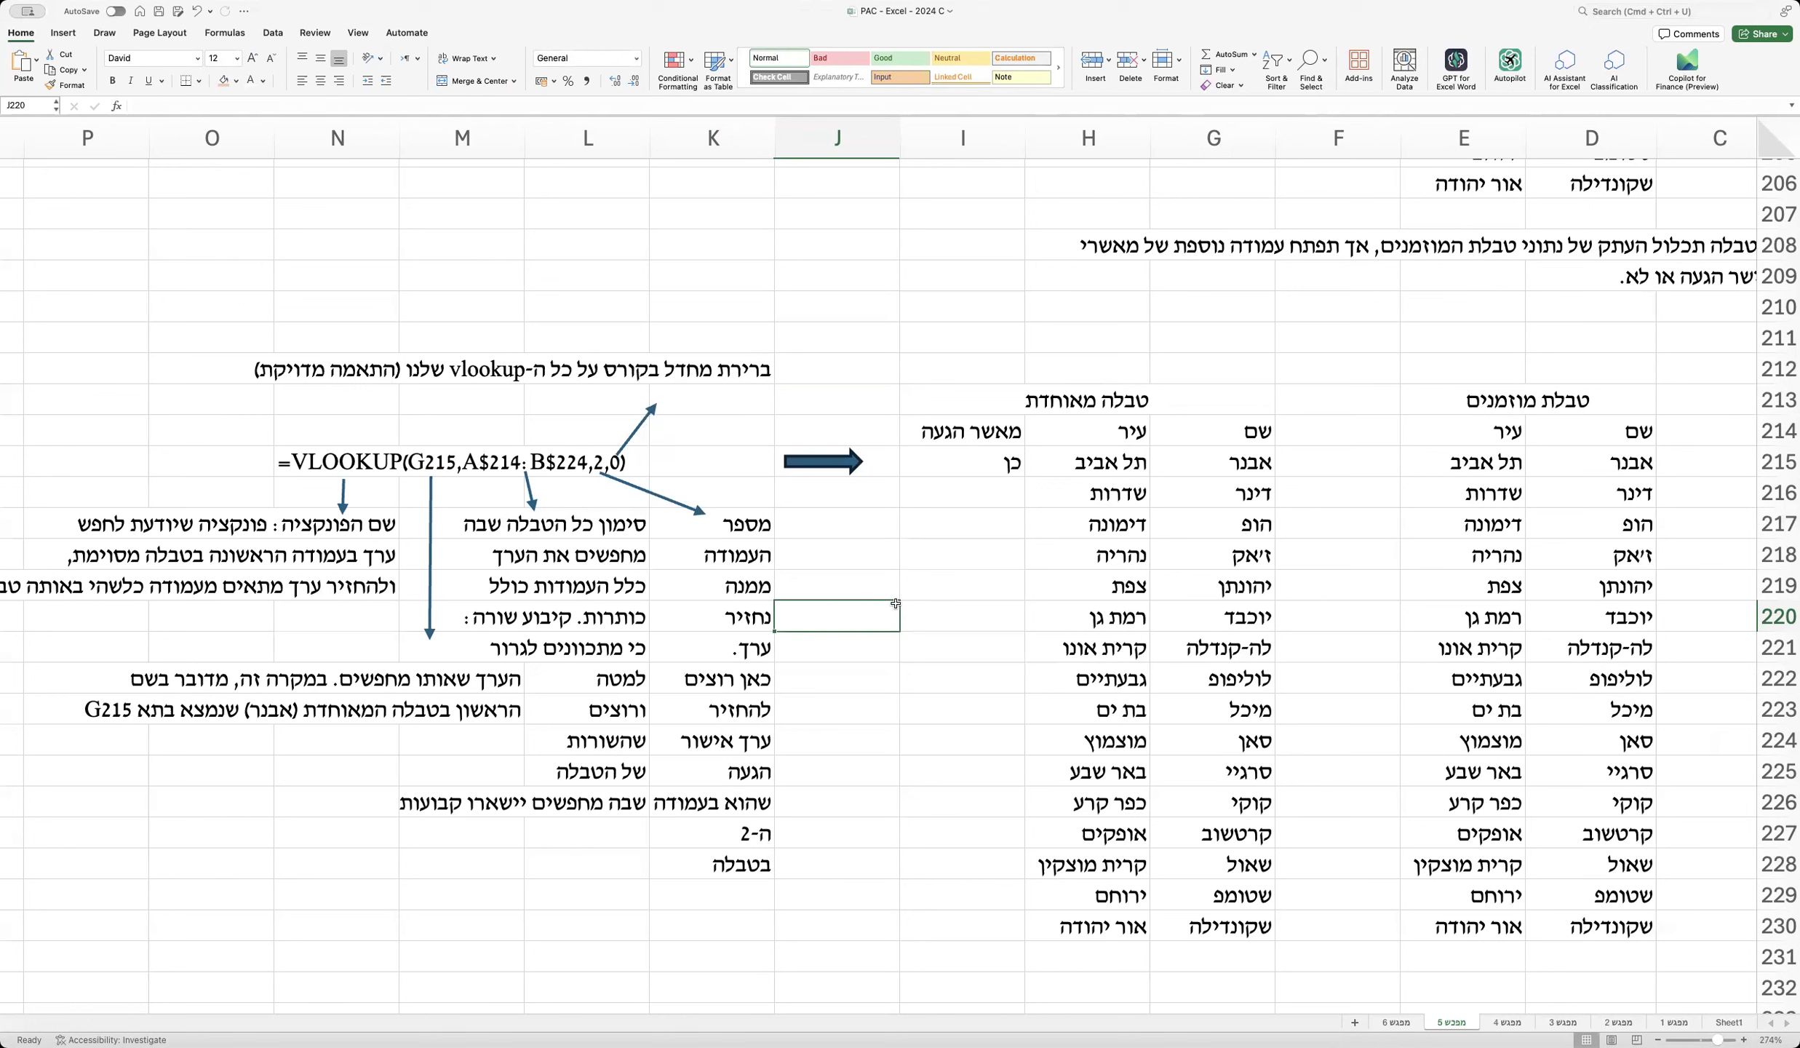
pyautogui.click(950, 456)
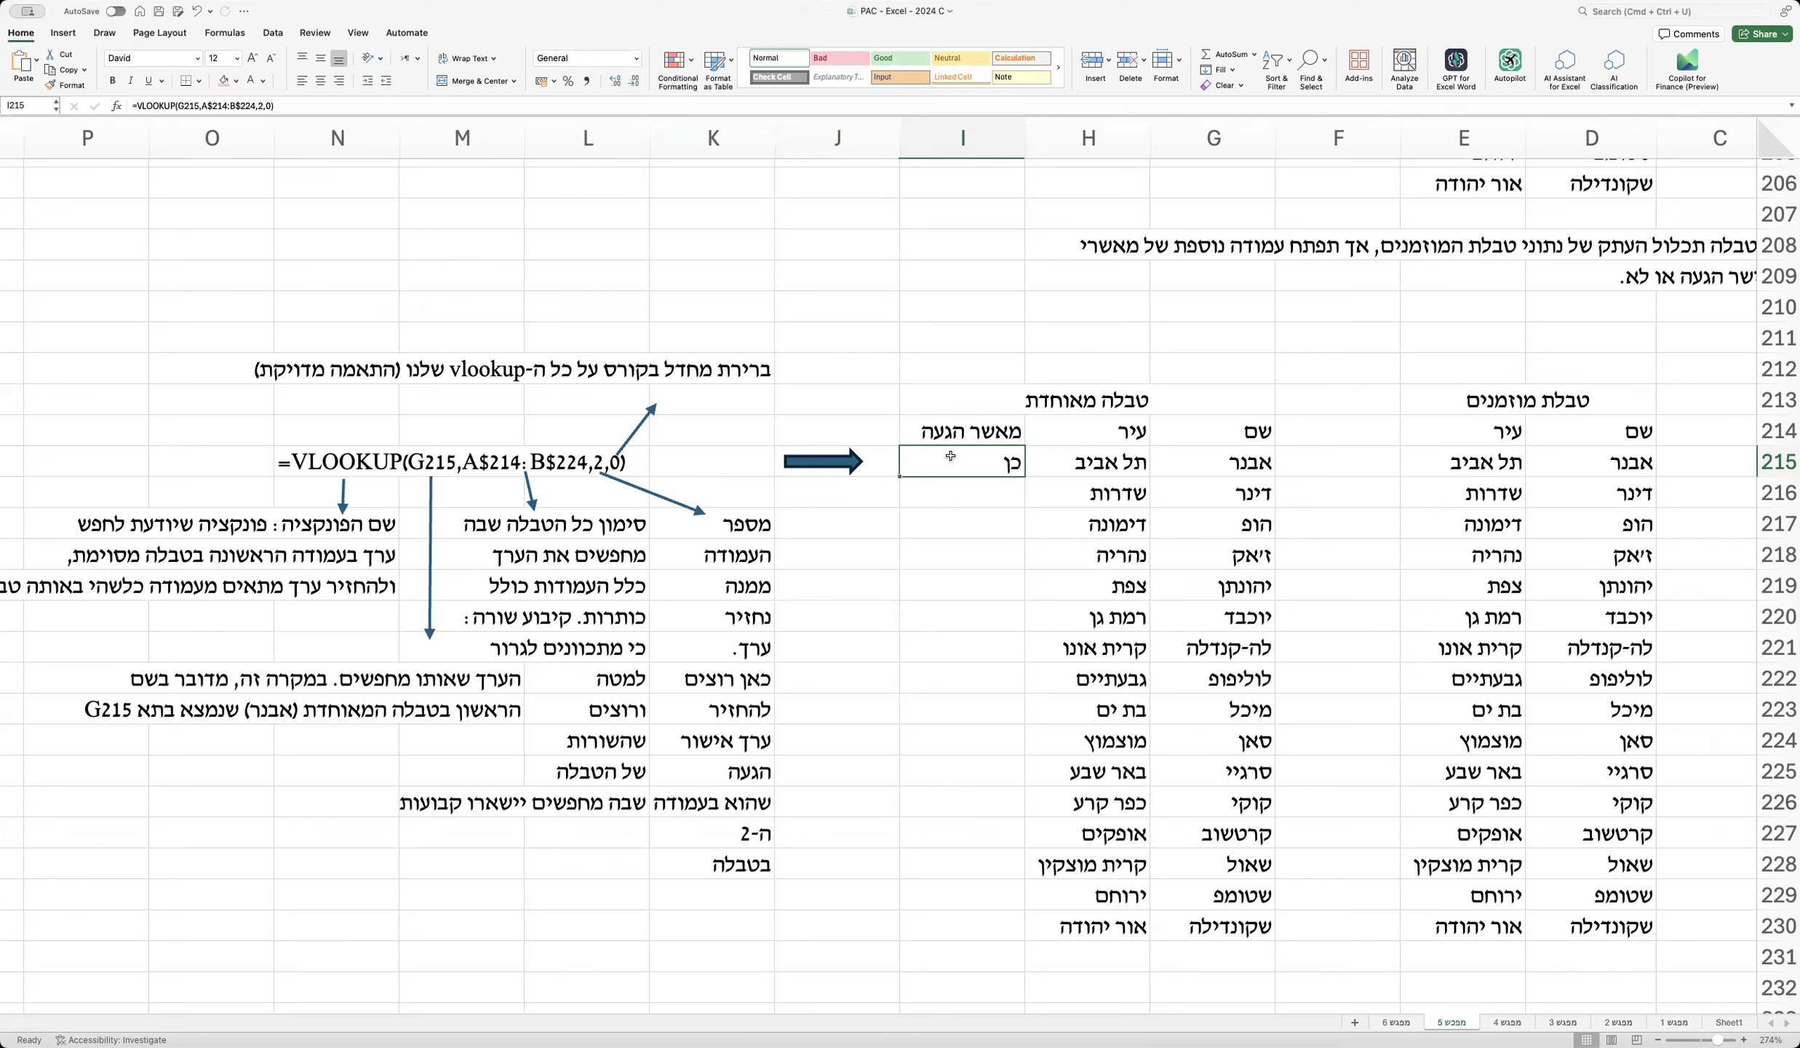
pyautogui.scroll(-3, 951, 455)
pyautogui.hscroll(5, 950, 456)
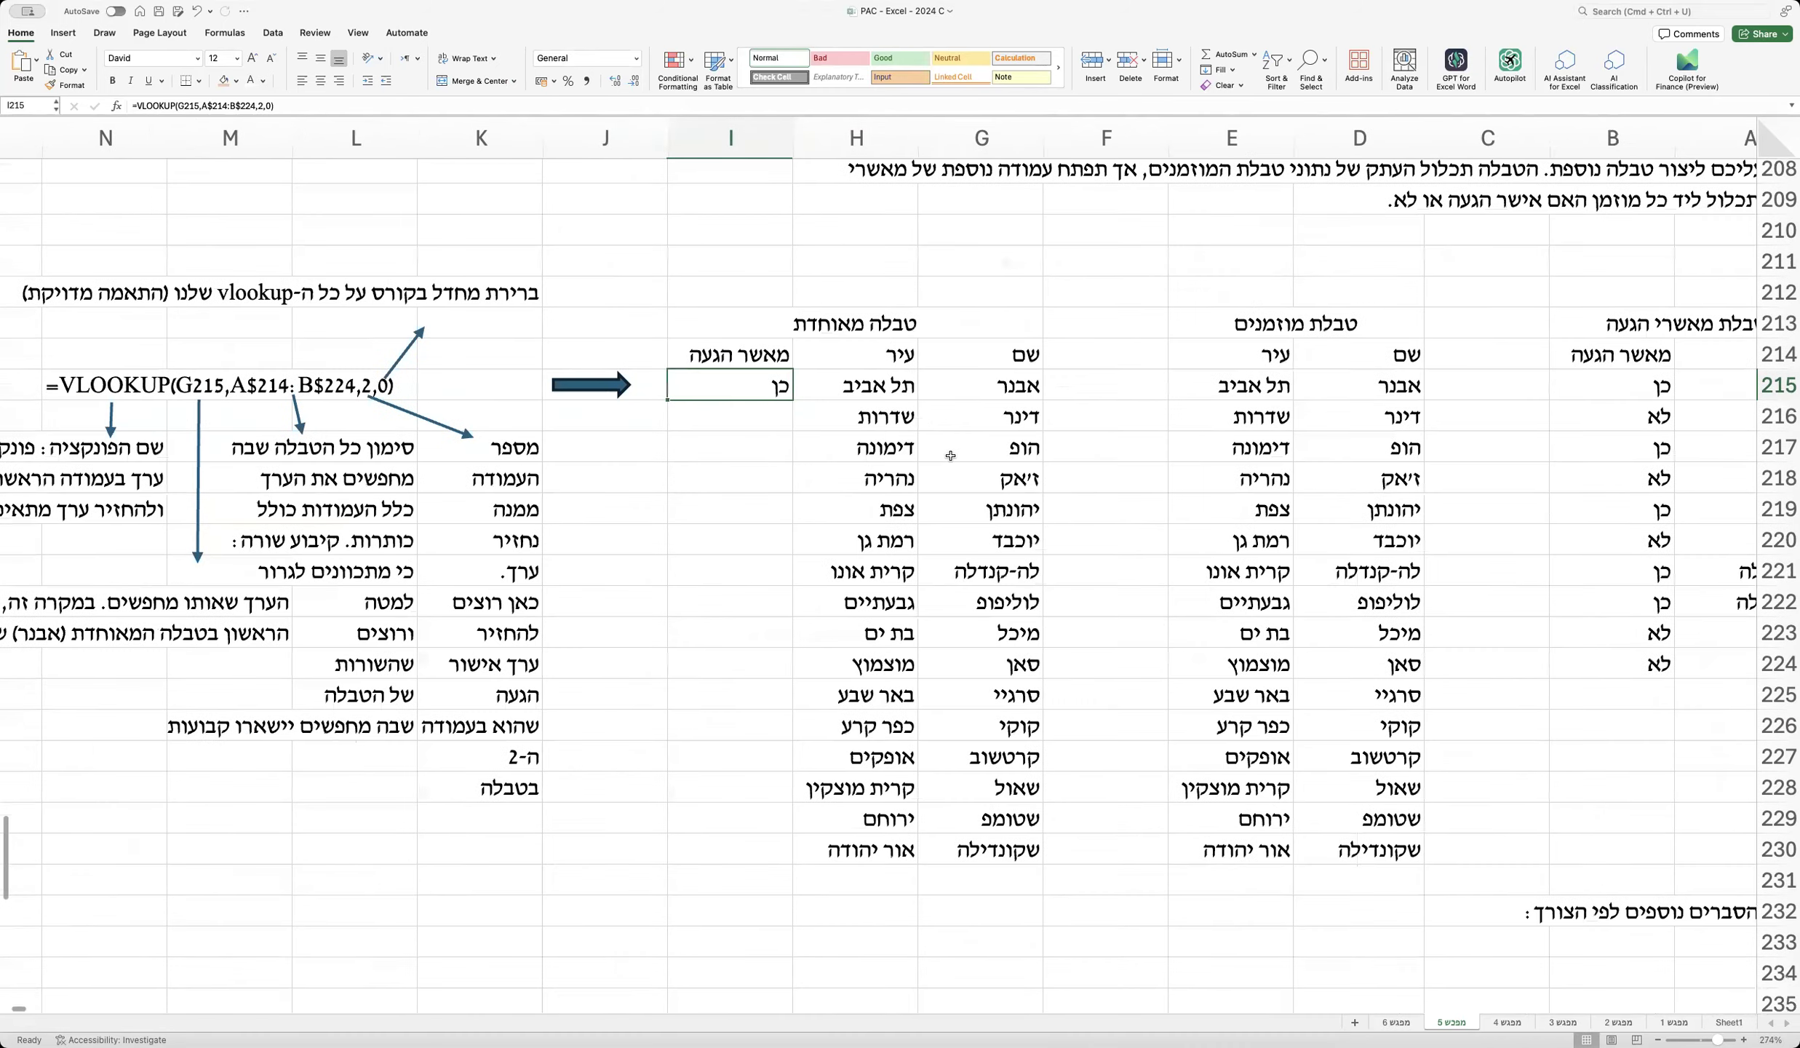
pyautogui.hscroll(1, 809, 443)
pyautogui.scroll(1, 822, 415)
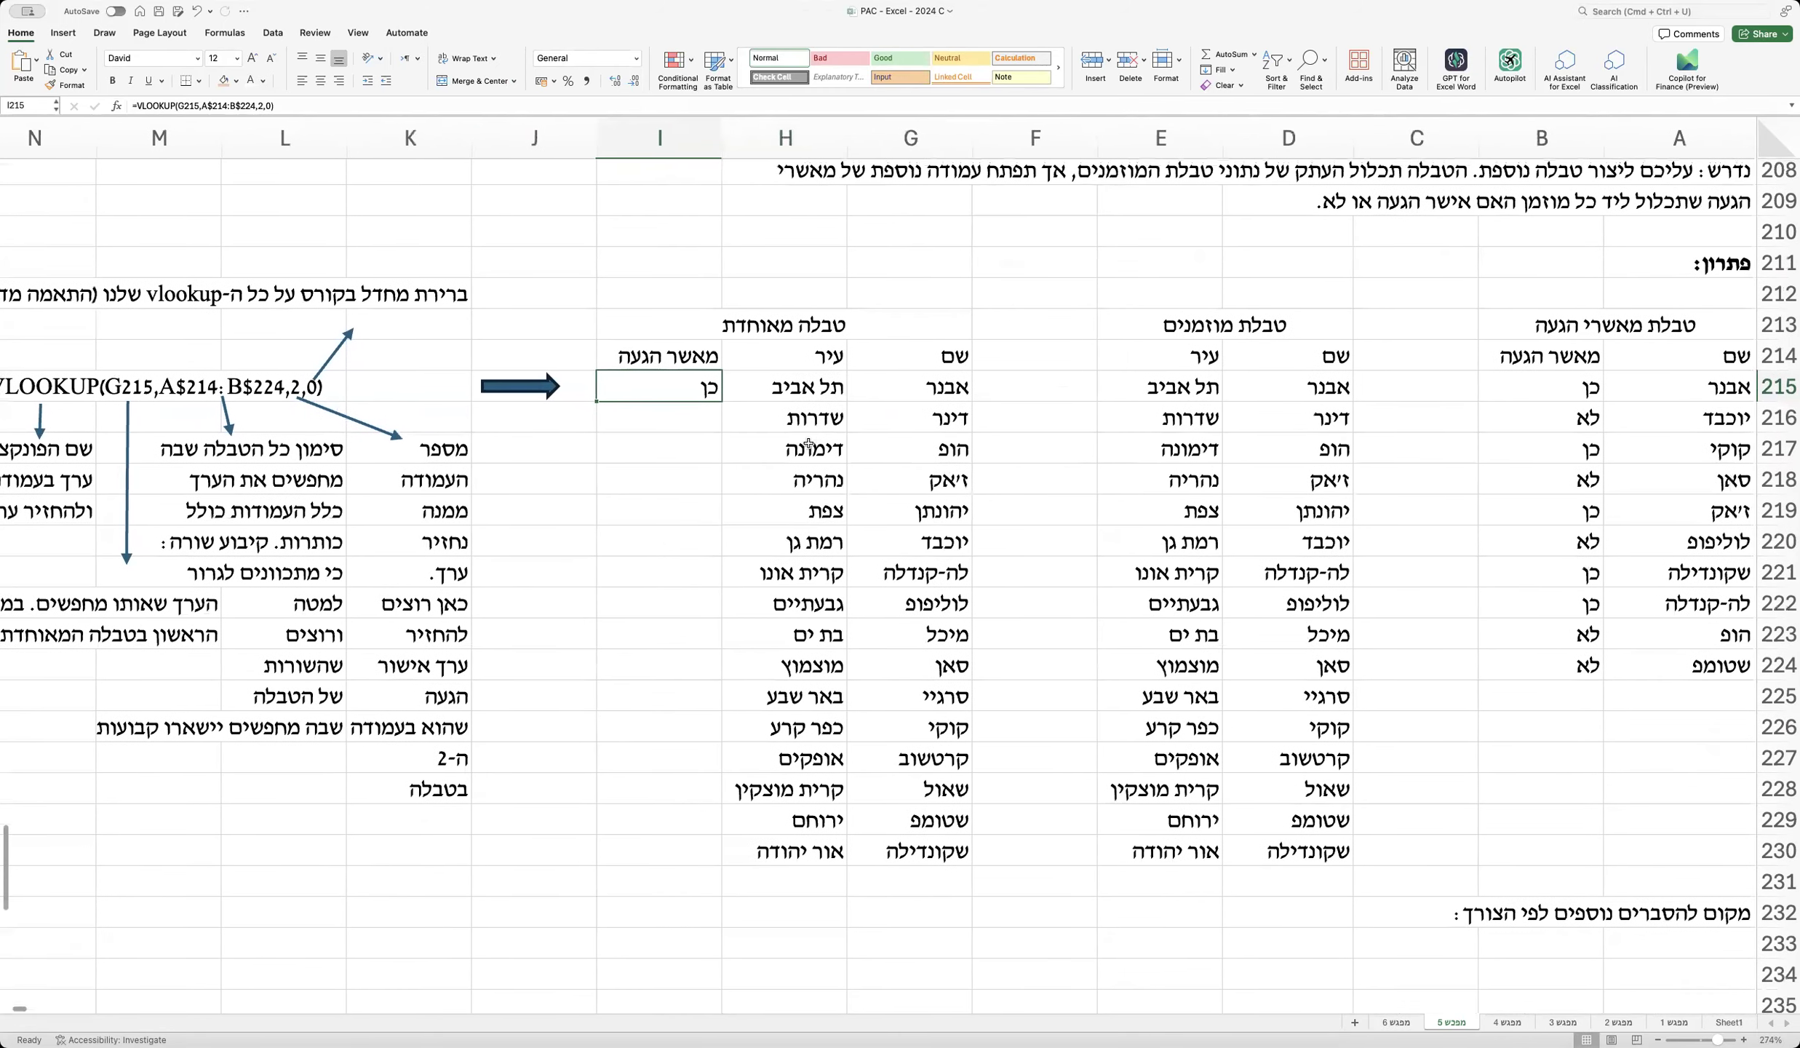
pyautogui.hscroll(-5, 833, 397)
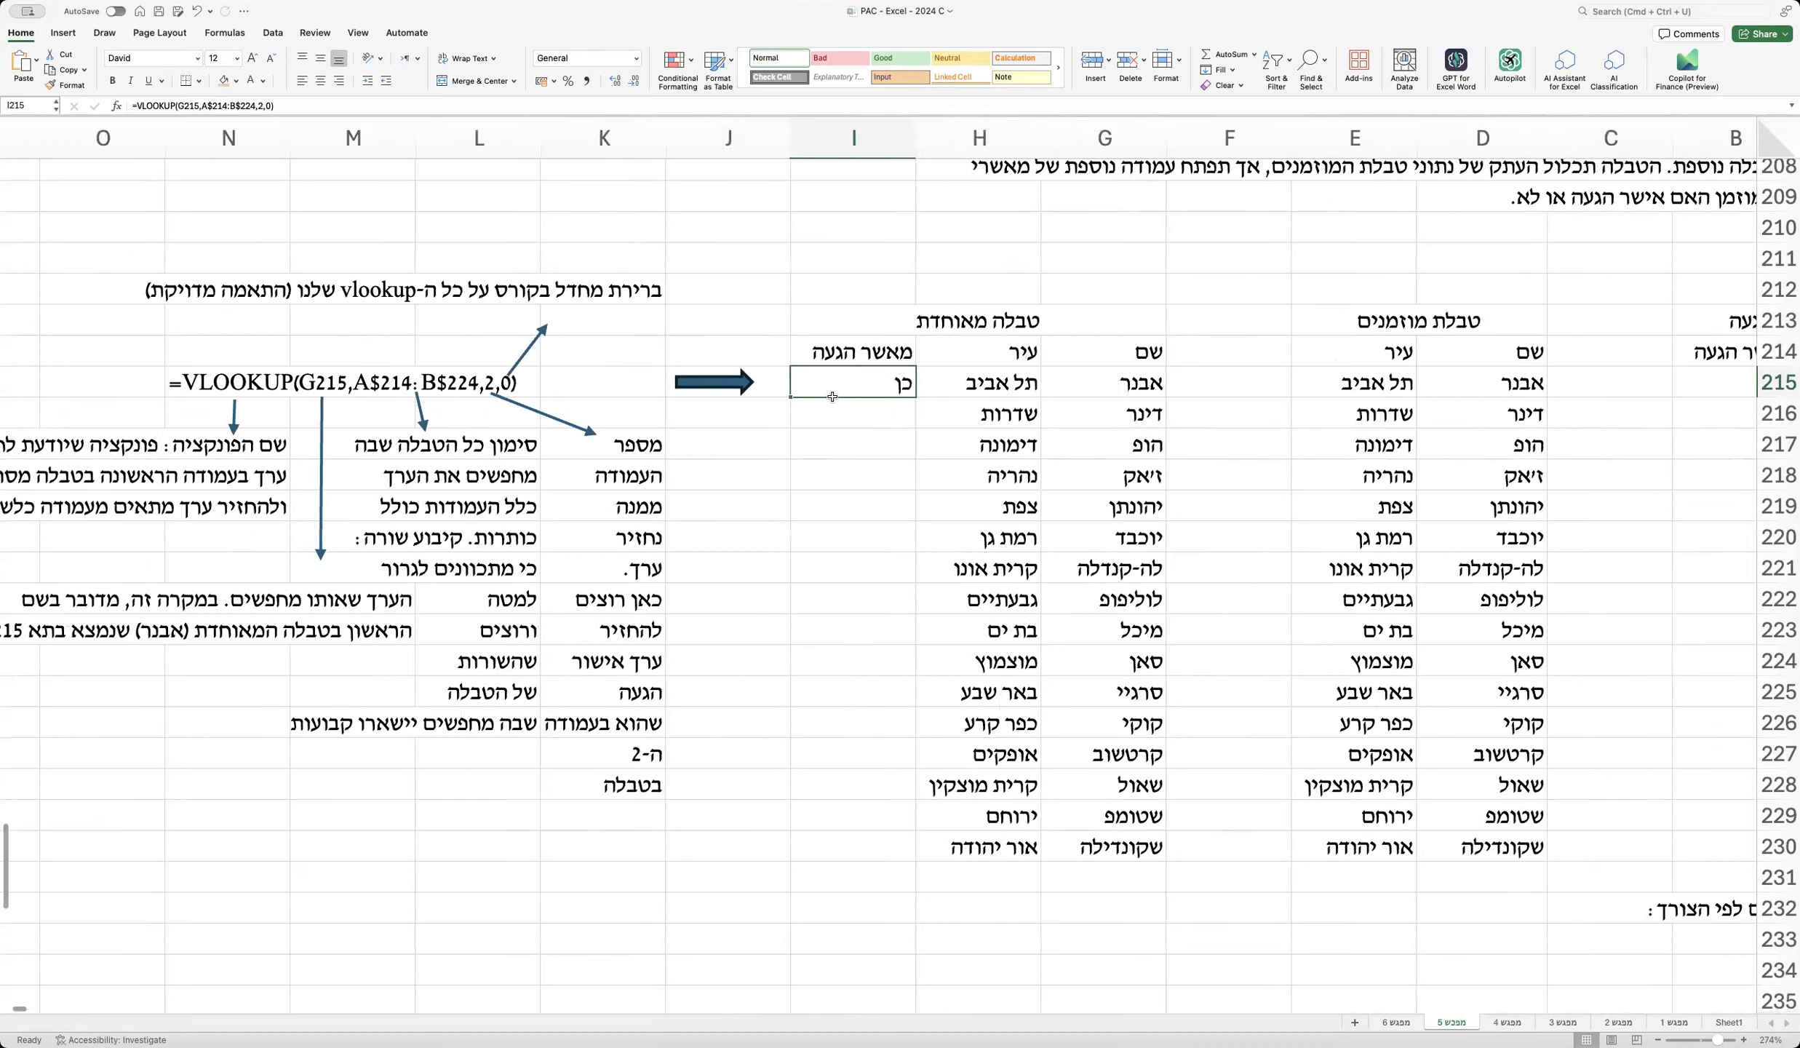
pyautogui.hscroll(-1, 833, 396)
pyautogui.scroll(1, 833, 396)
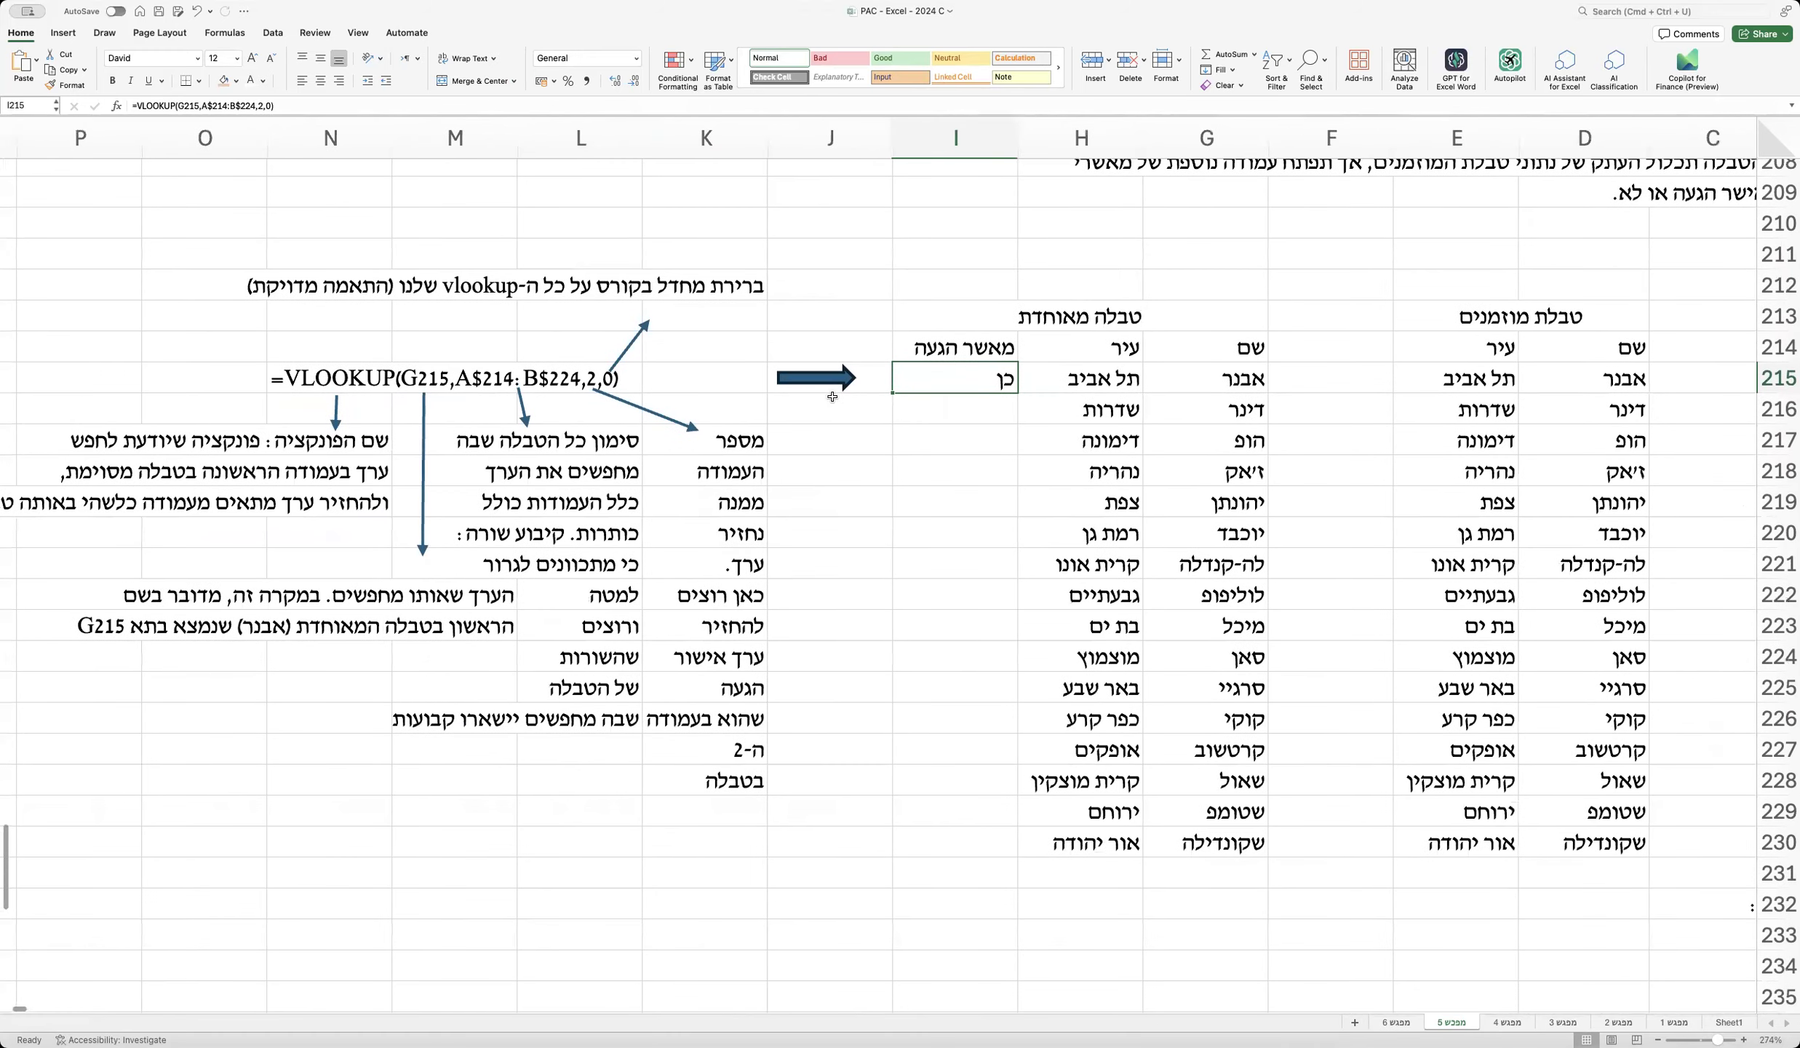
pyautogui.doubleClick(894, 392)
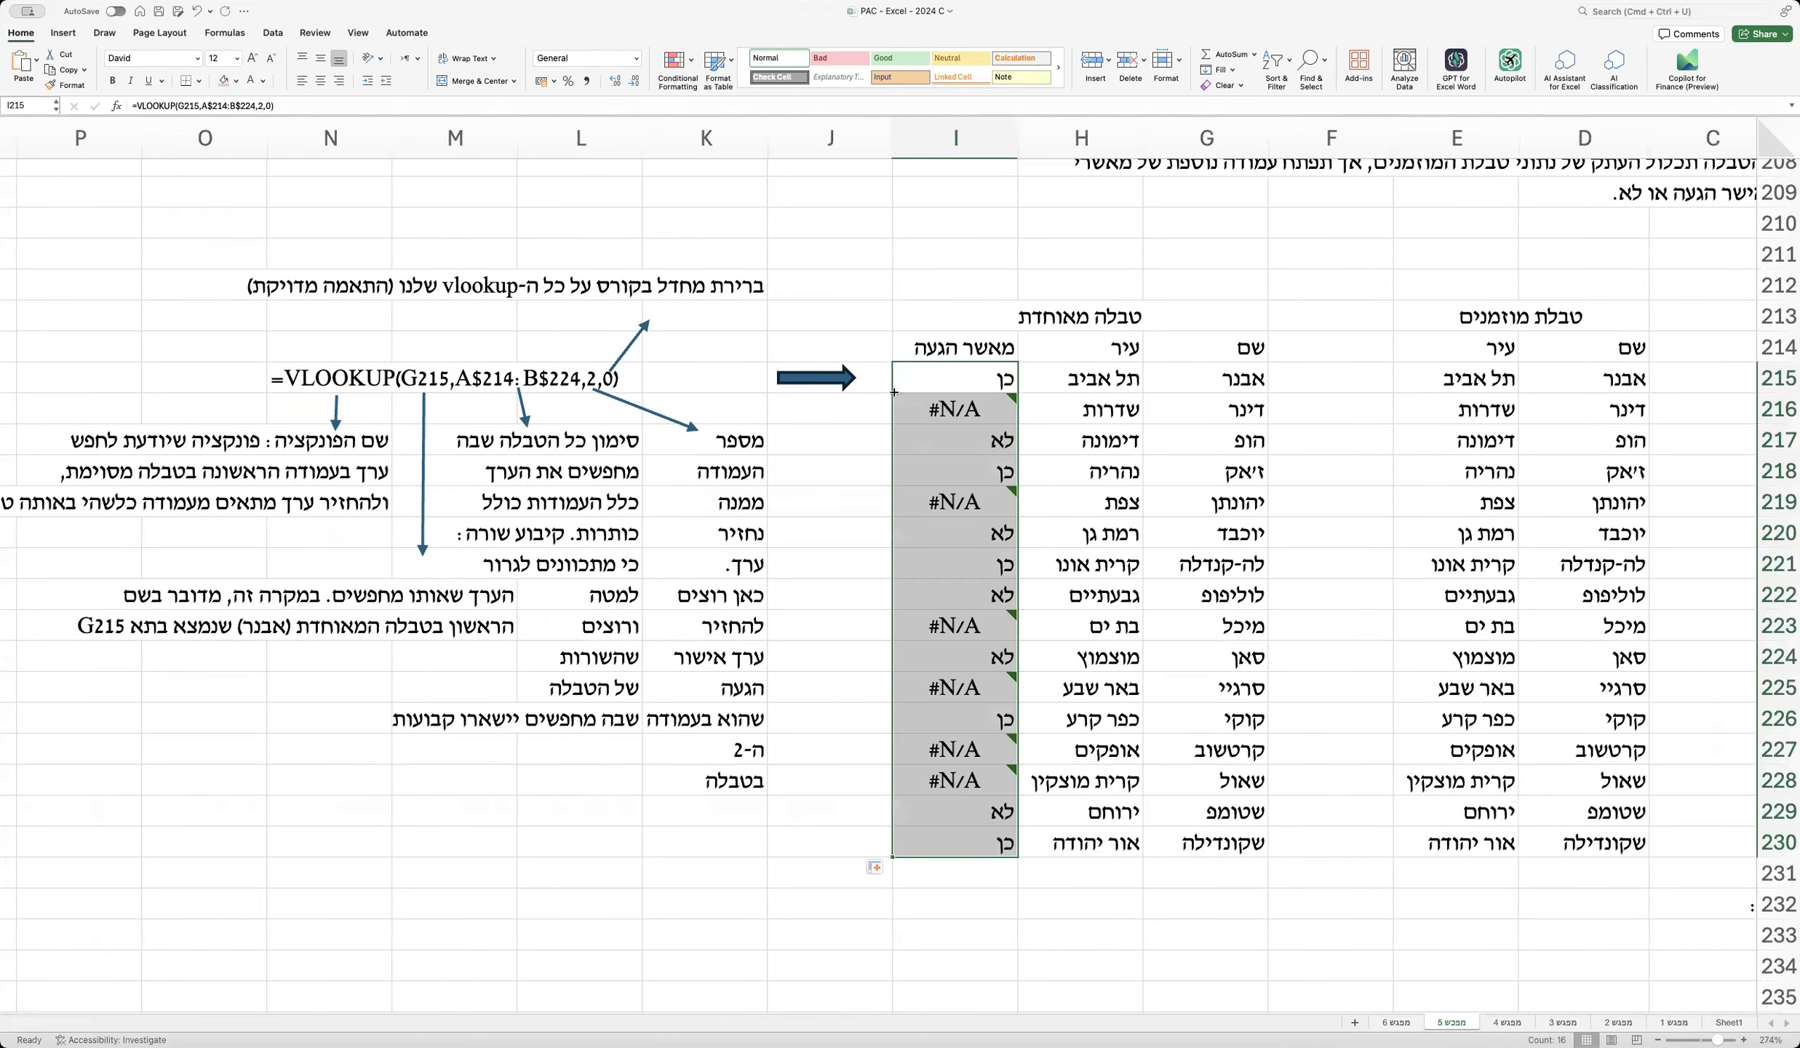
# Step: Compare the filled confirmations in column I with the source values in the arrival confirmation table's column B
pyautogui.hscroll(6, 893, 392)
pyautogui.click(932, 474)
pyautogui.moveTo(724, 435); pyautogui.dragTo(724, 462)
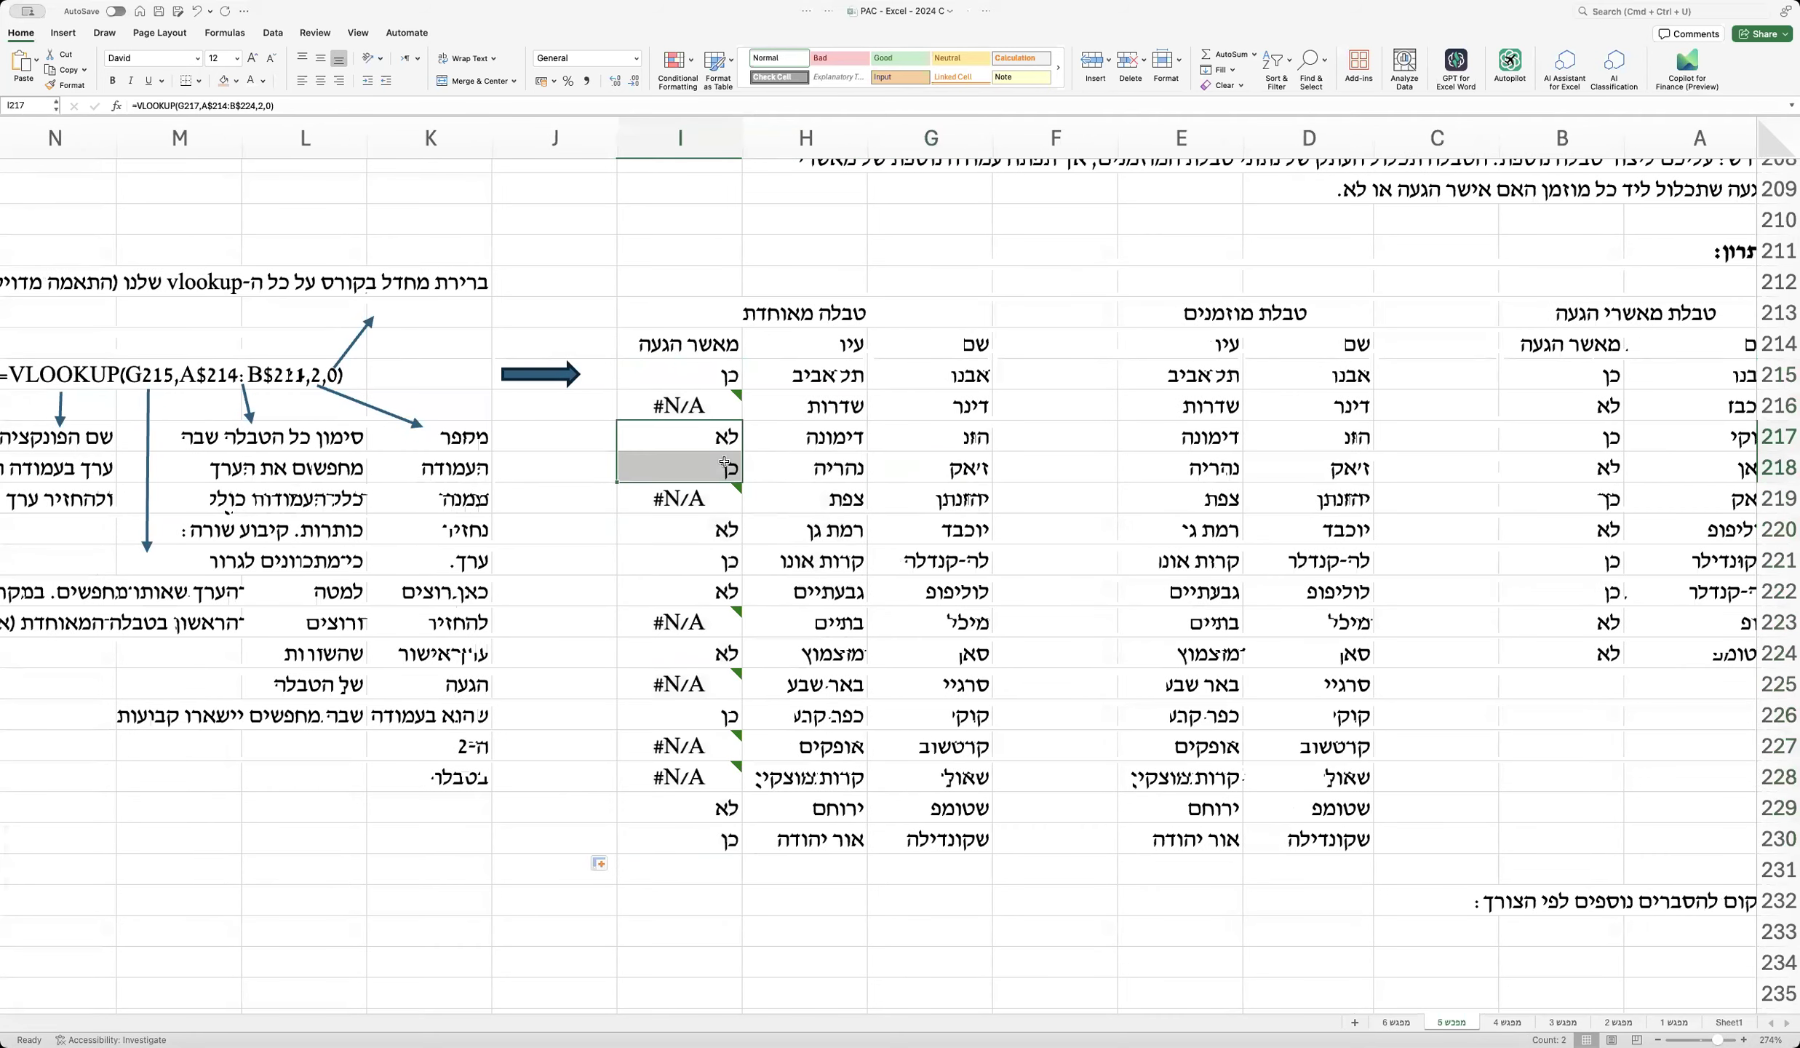
pyautogui.moveTo(1623, 375); pyautogui.dragTo(1577, 673)
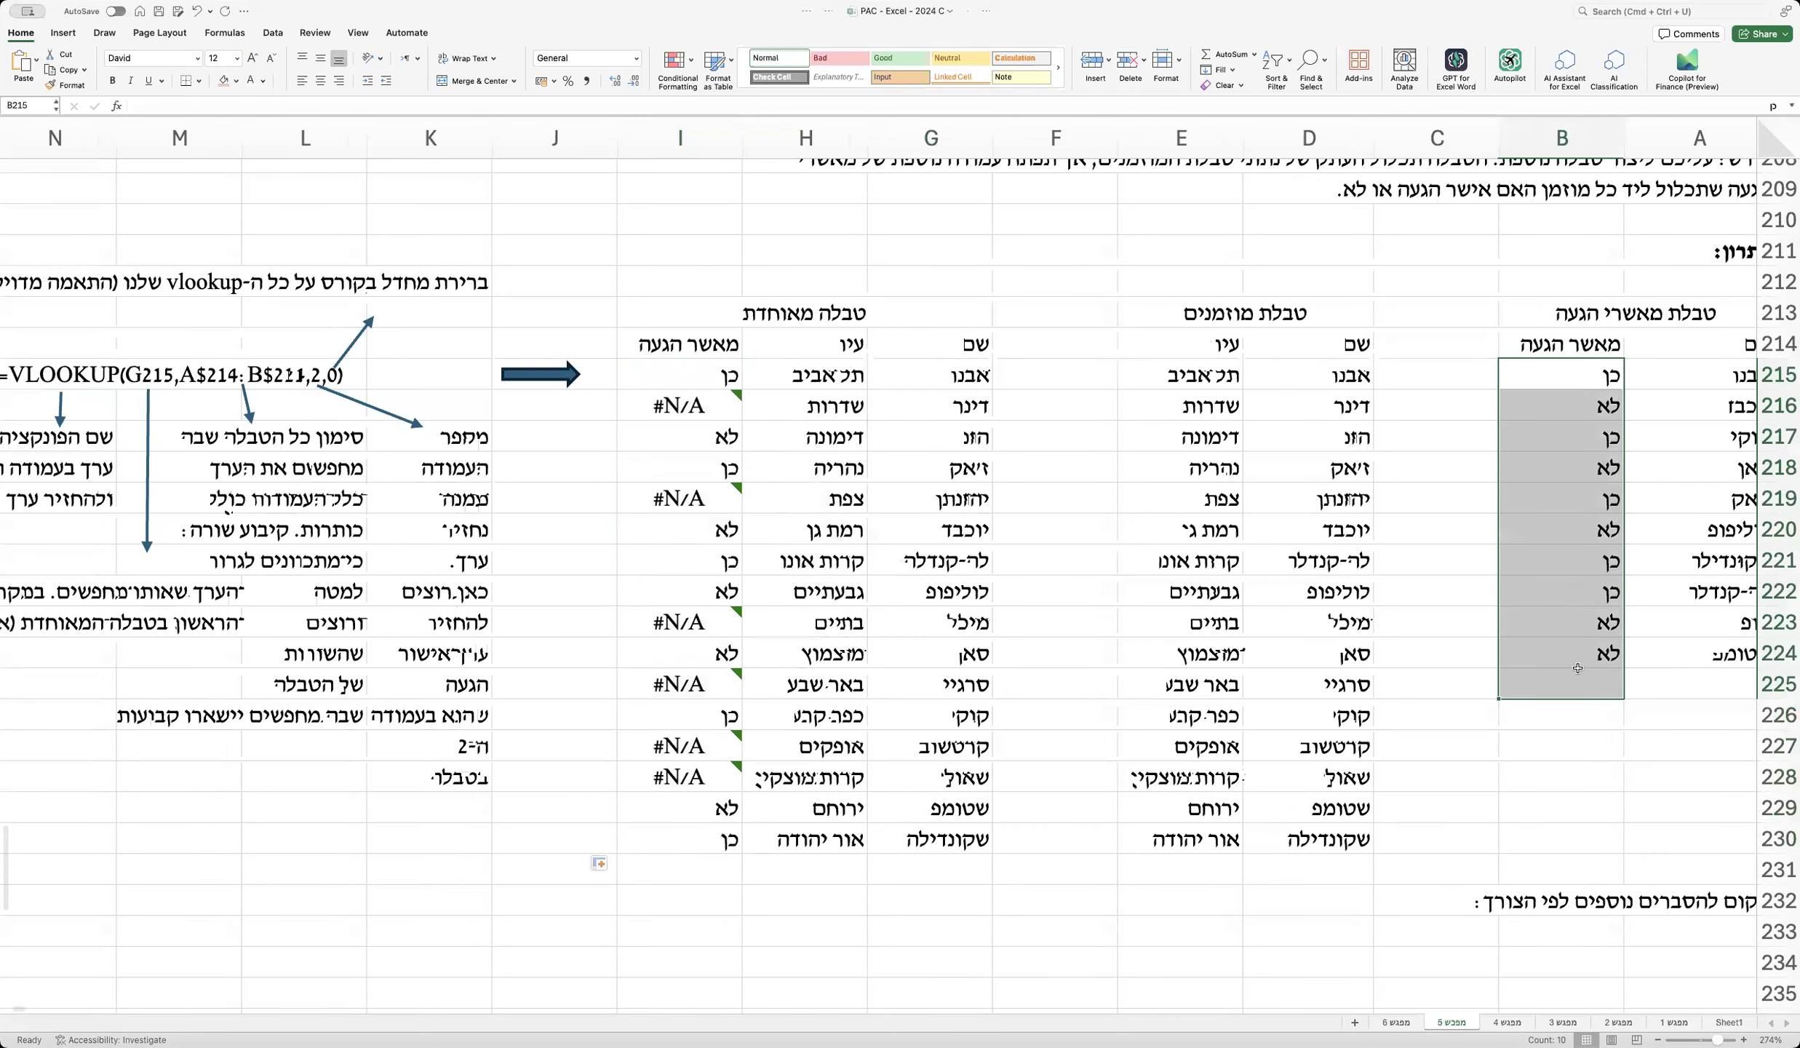
pyautogui.click(1502, 770)
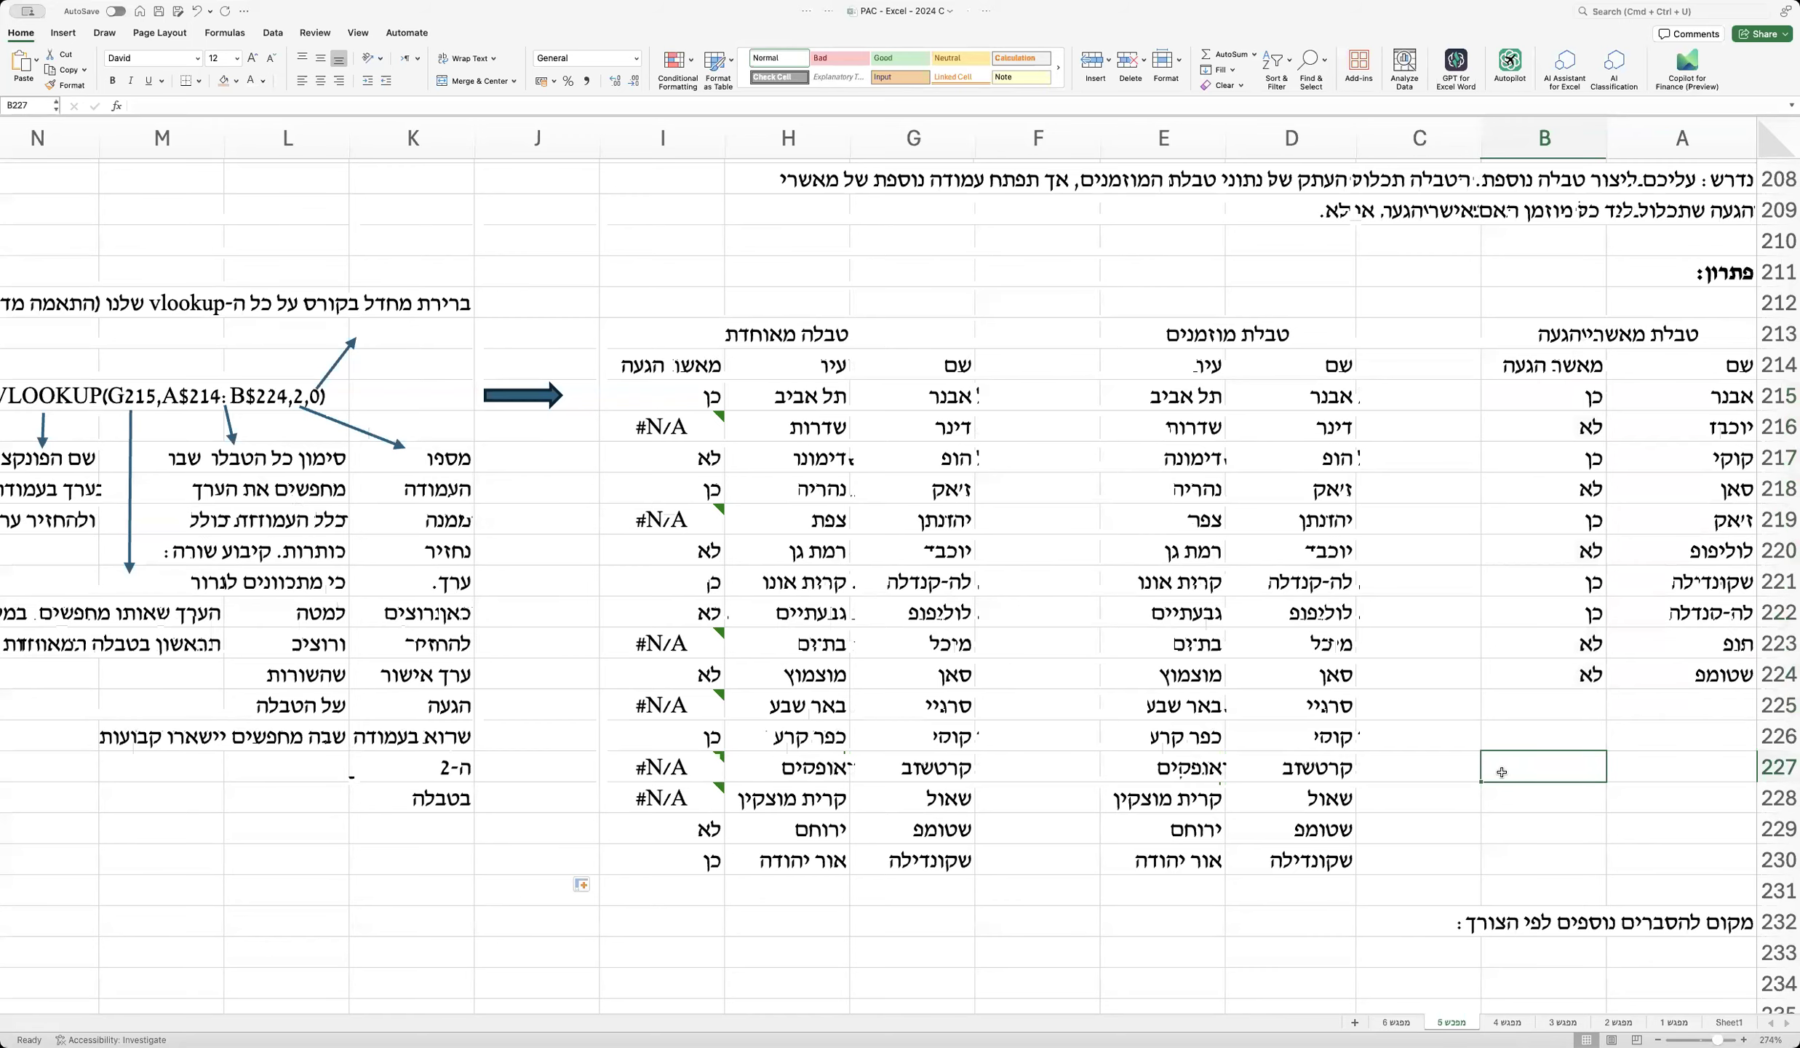
# Step: Write in A234: "לאחר יישום הנוסחה וגרירתה, מגלים שחלק מהתוצאות הן N/A. המשמעות היא Not Available או בעברית: "לא מצאתי"."
pyautogui.scroll(-2, 1502, 771)
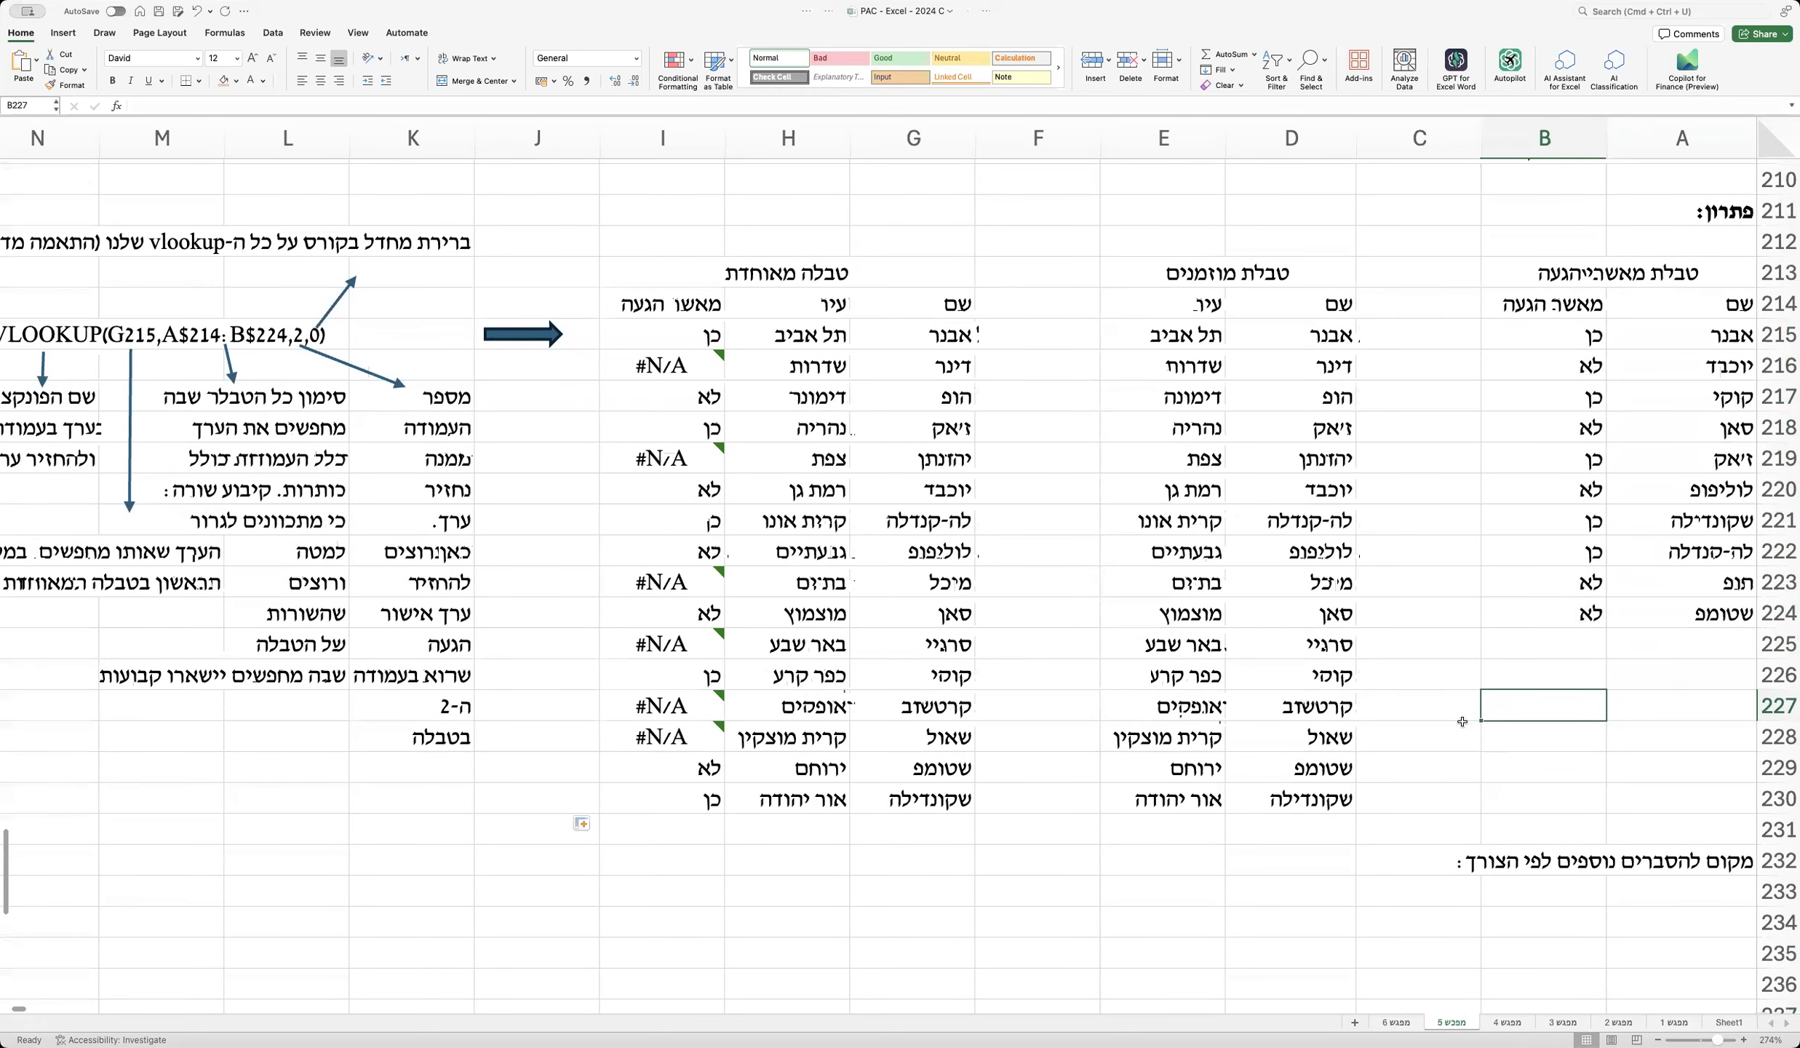
pyautogui.scroll(-1, 1462, 721)
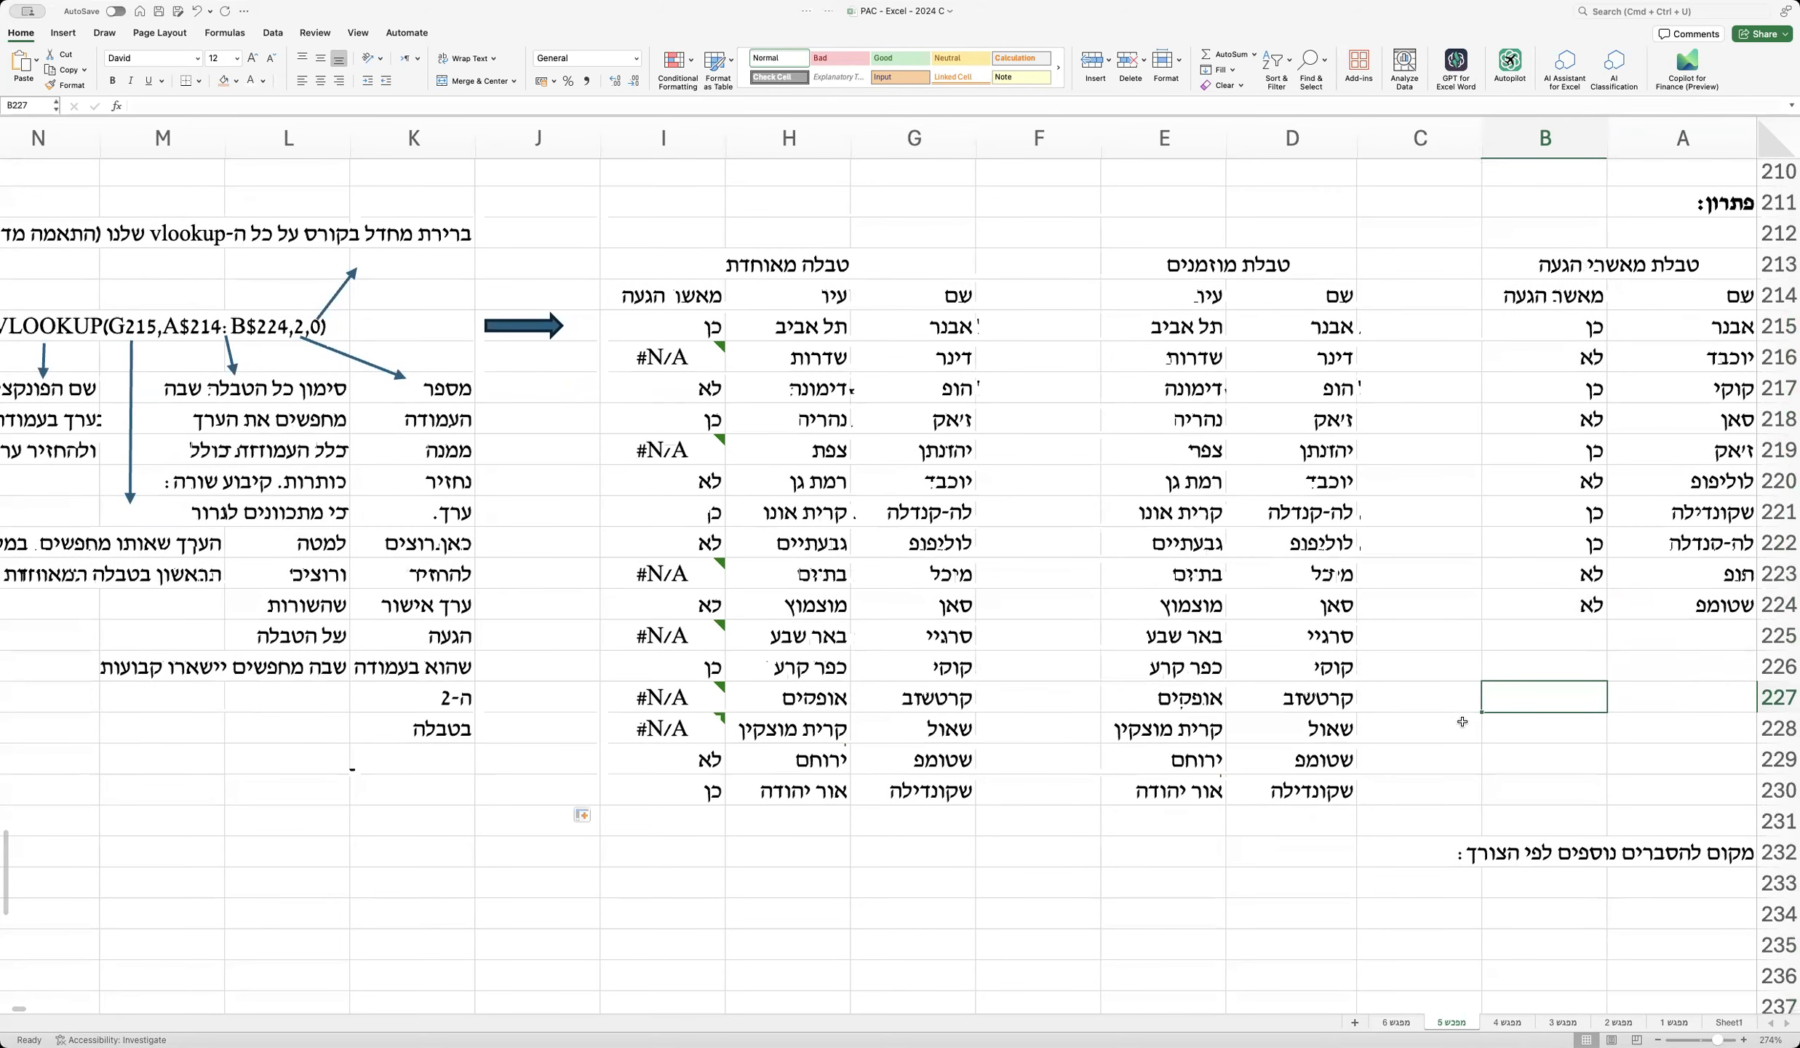
pyautogui.click(1701, 906)
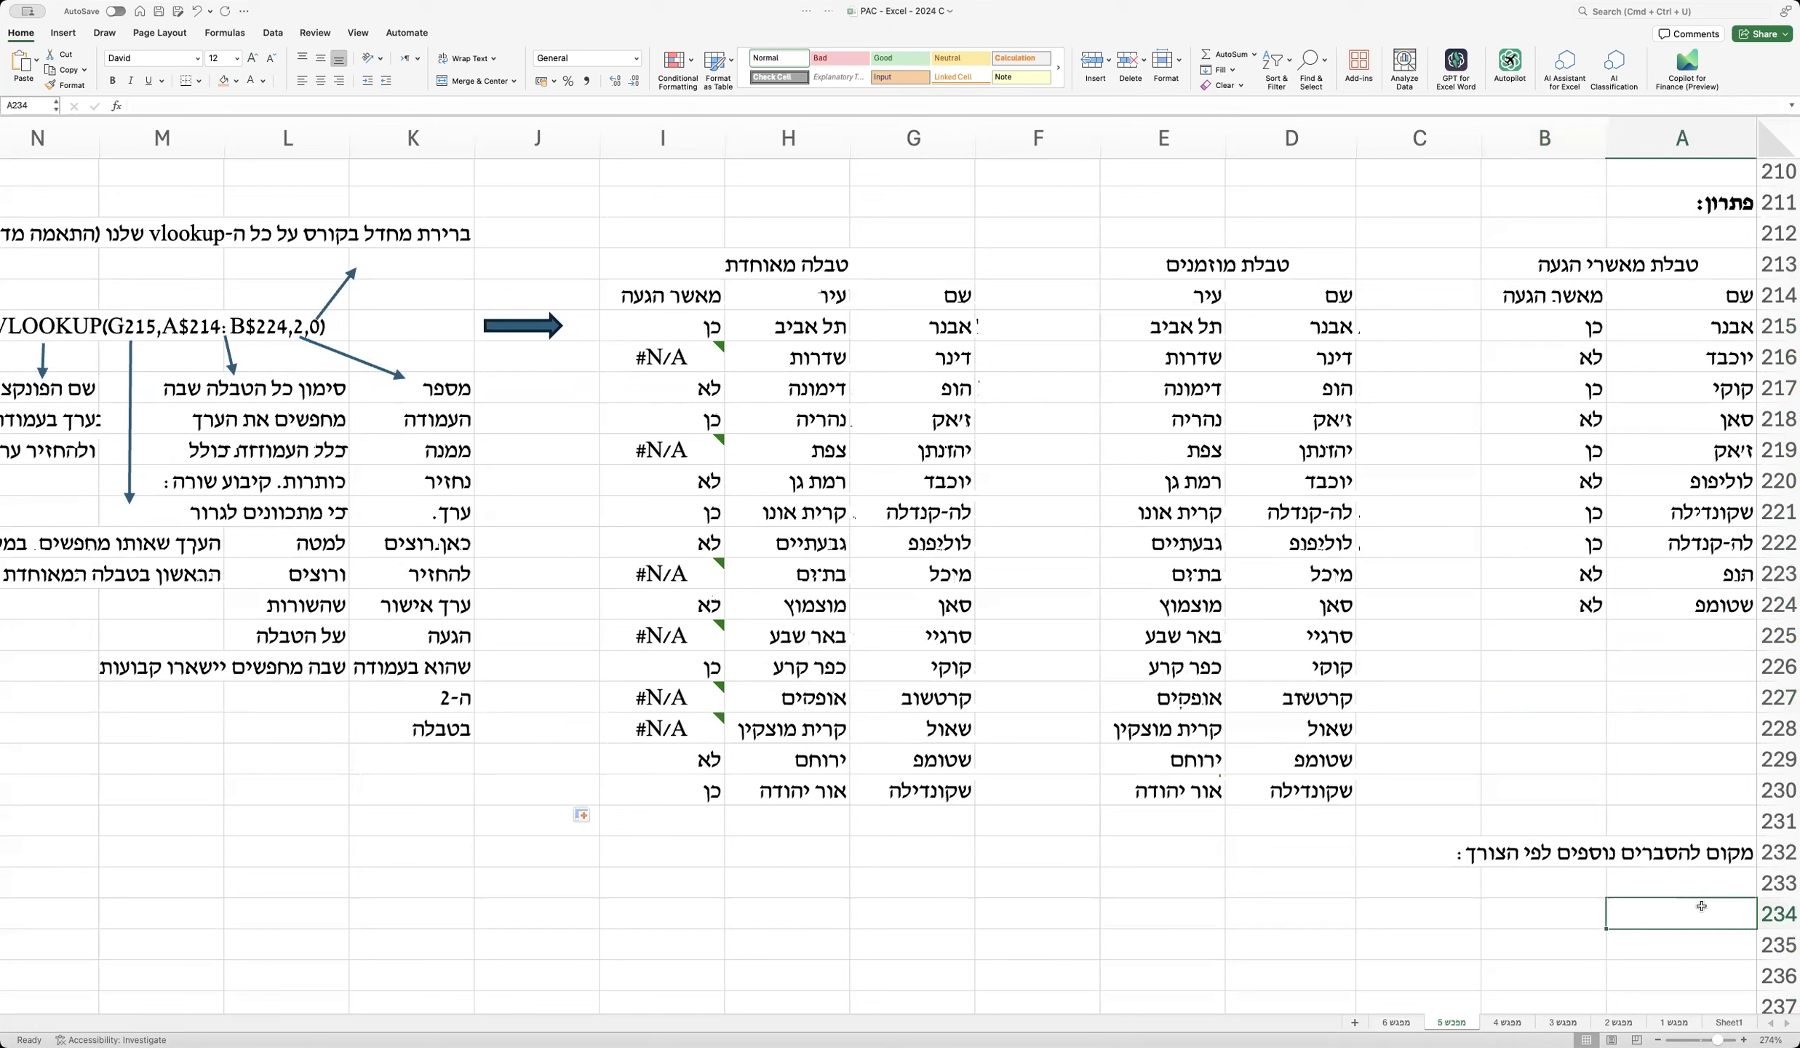
pyautogui.write('ל5')
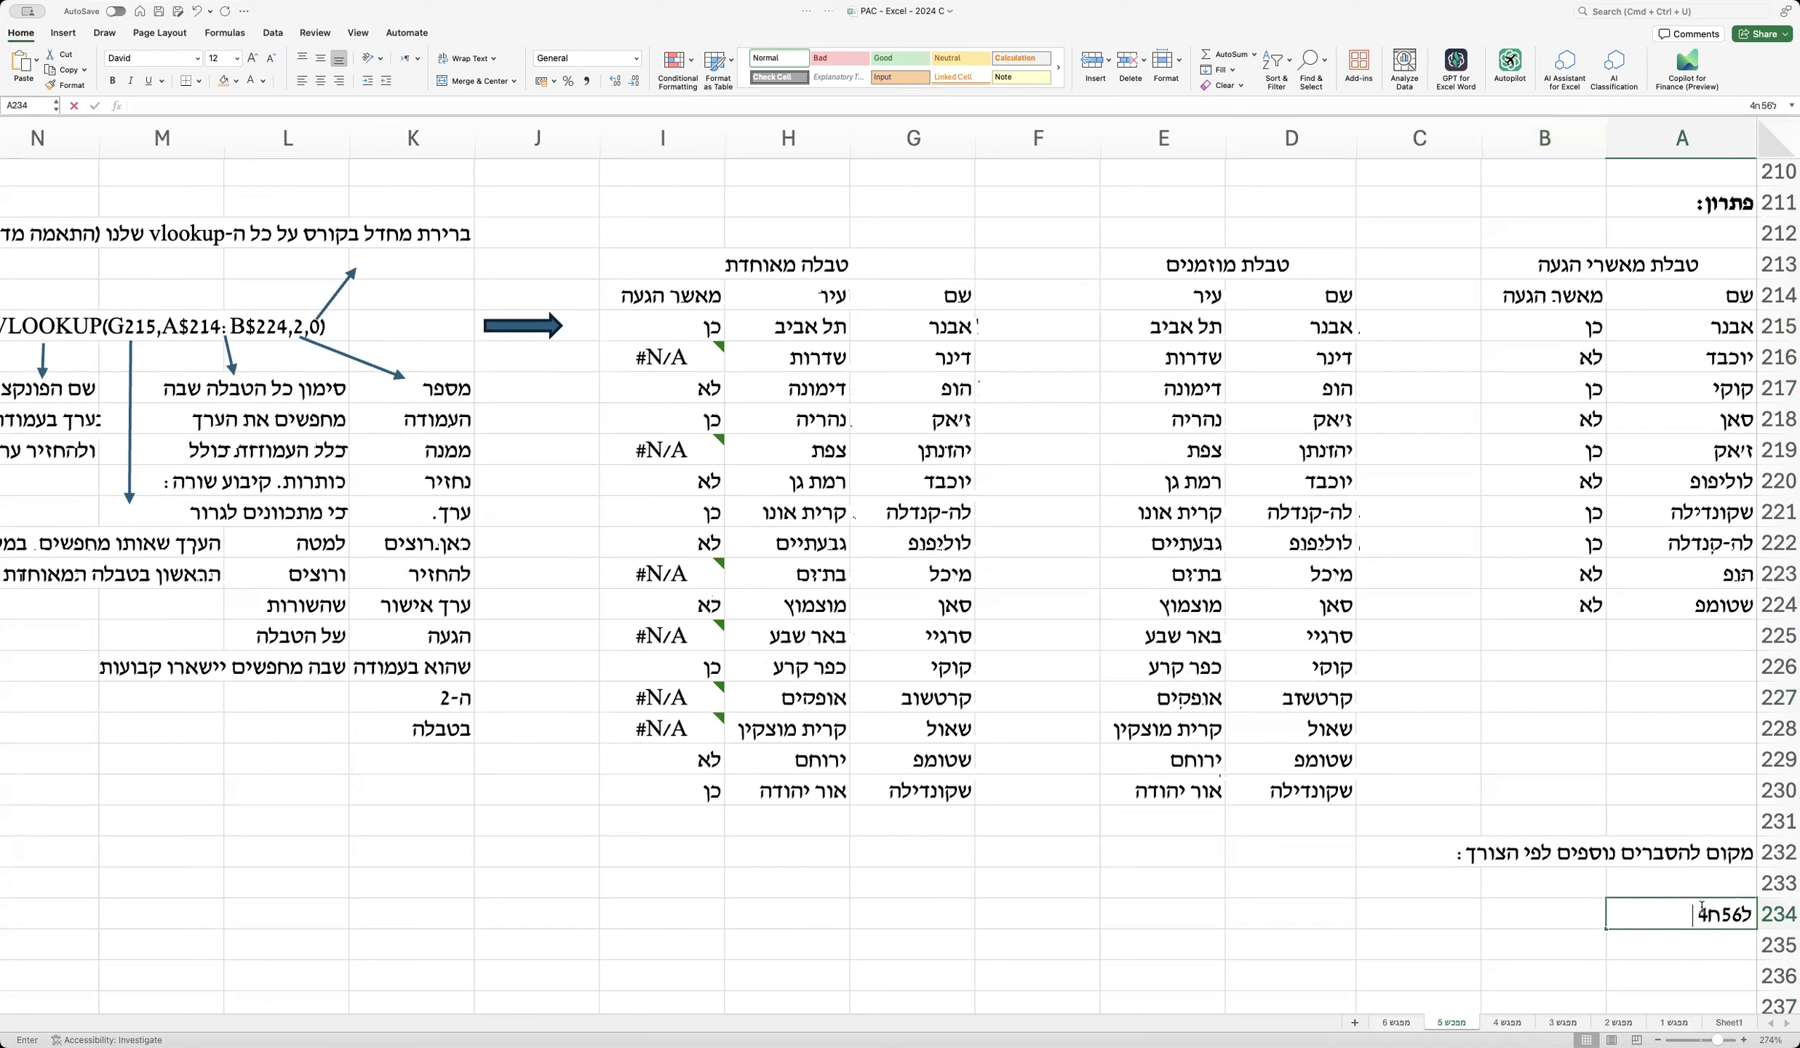
pyautogui.press('BackSpace')
pyautogui.write('אחר יישום הנוסחה ו')
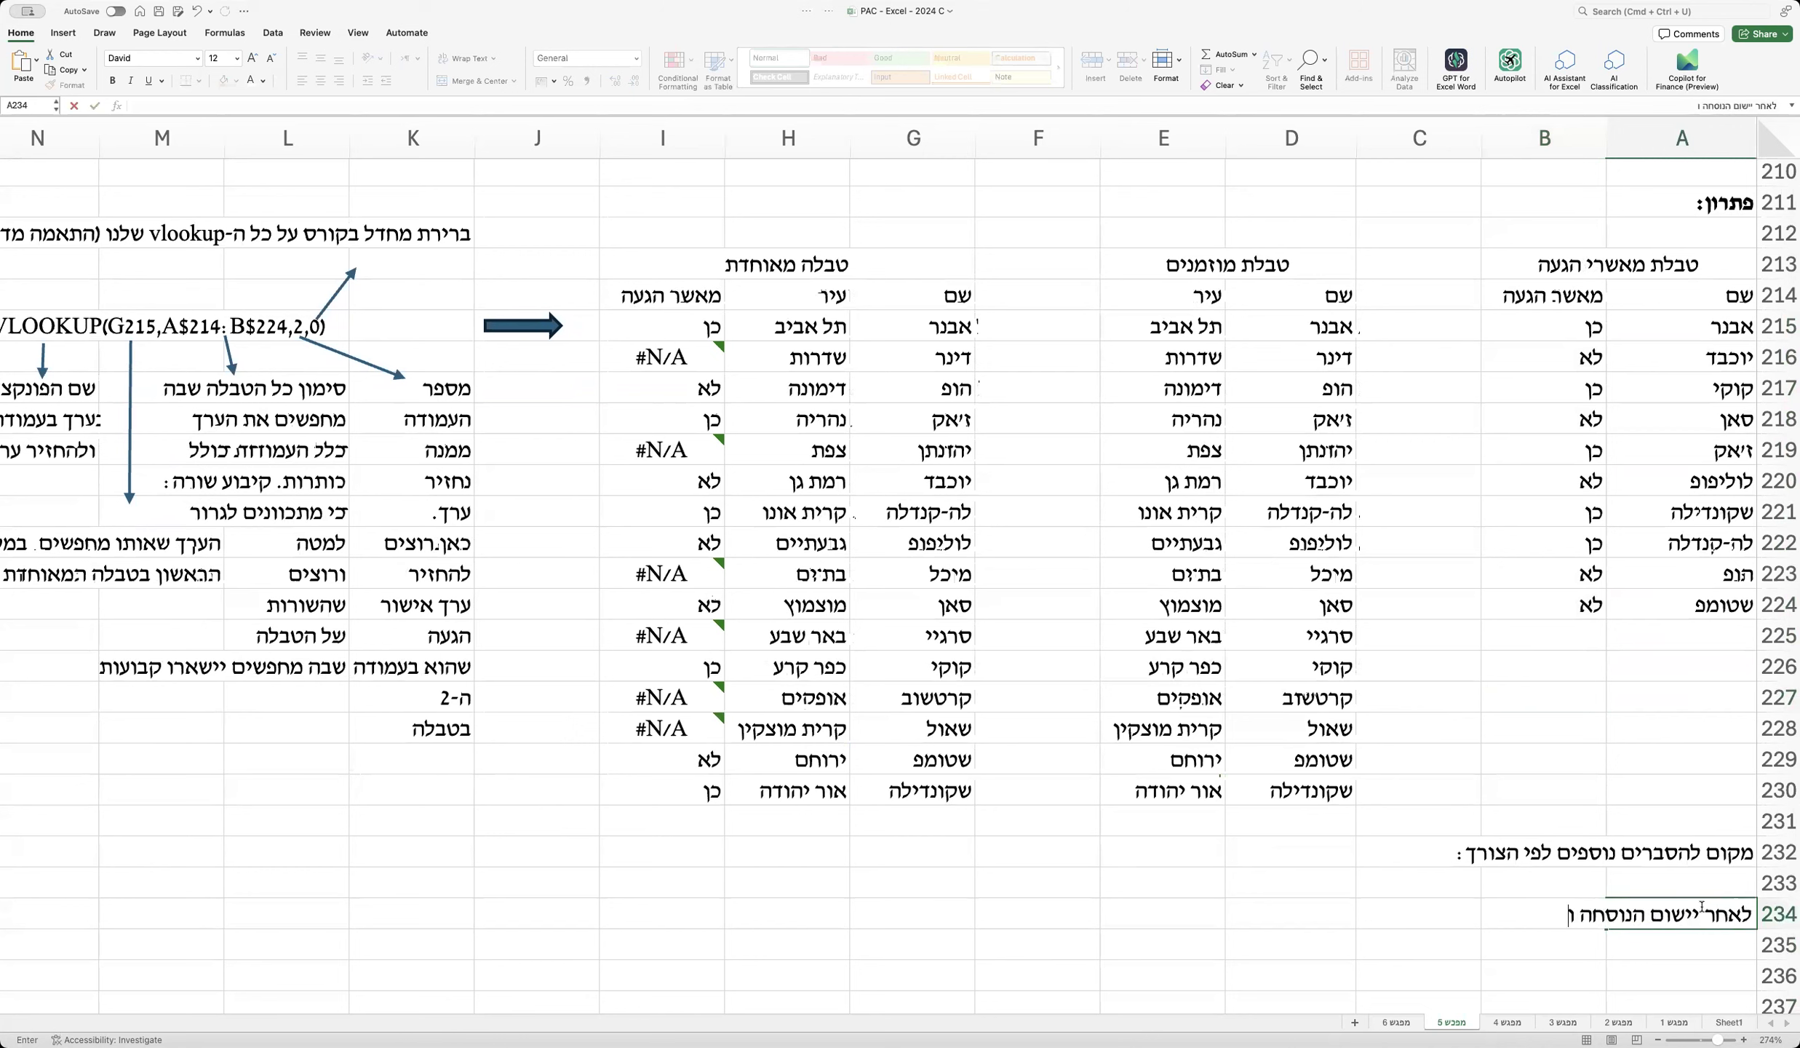
pyautogui.write('גרירתה, מגלים שחלק')
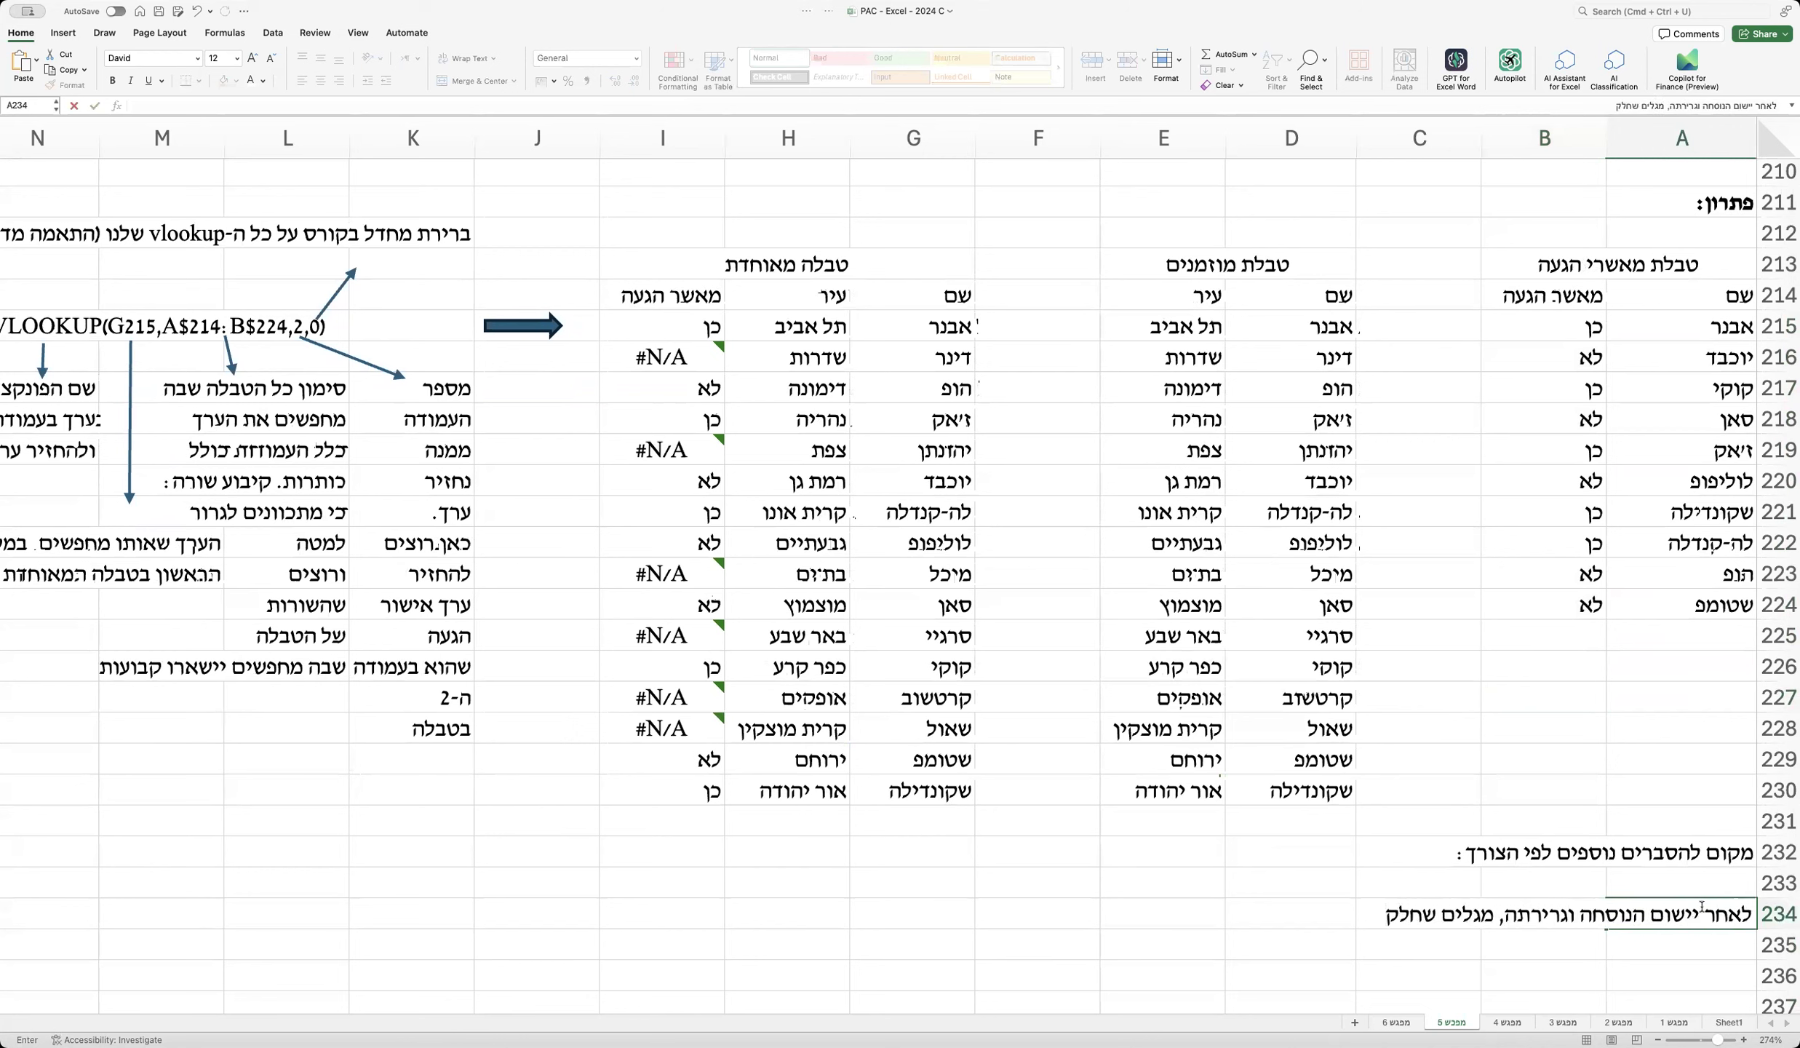
pyautogui.write(' מהתוצאות הן N/A. המשמעות היא Not')
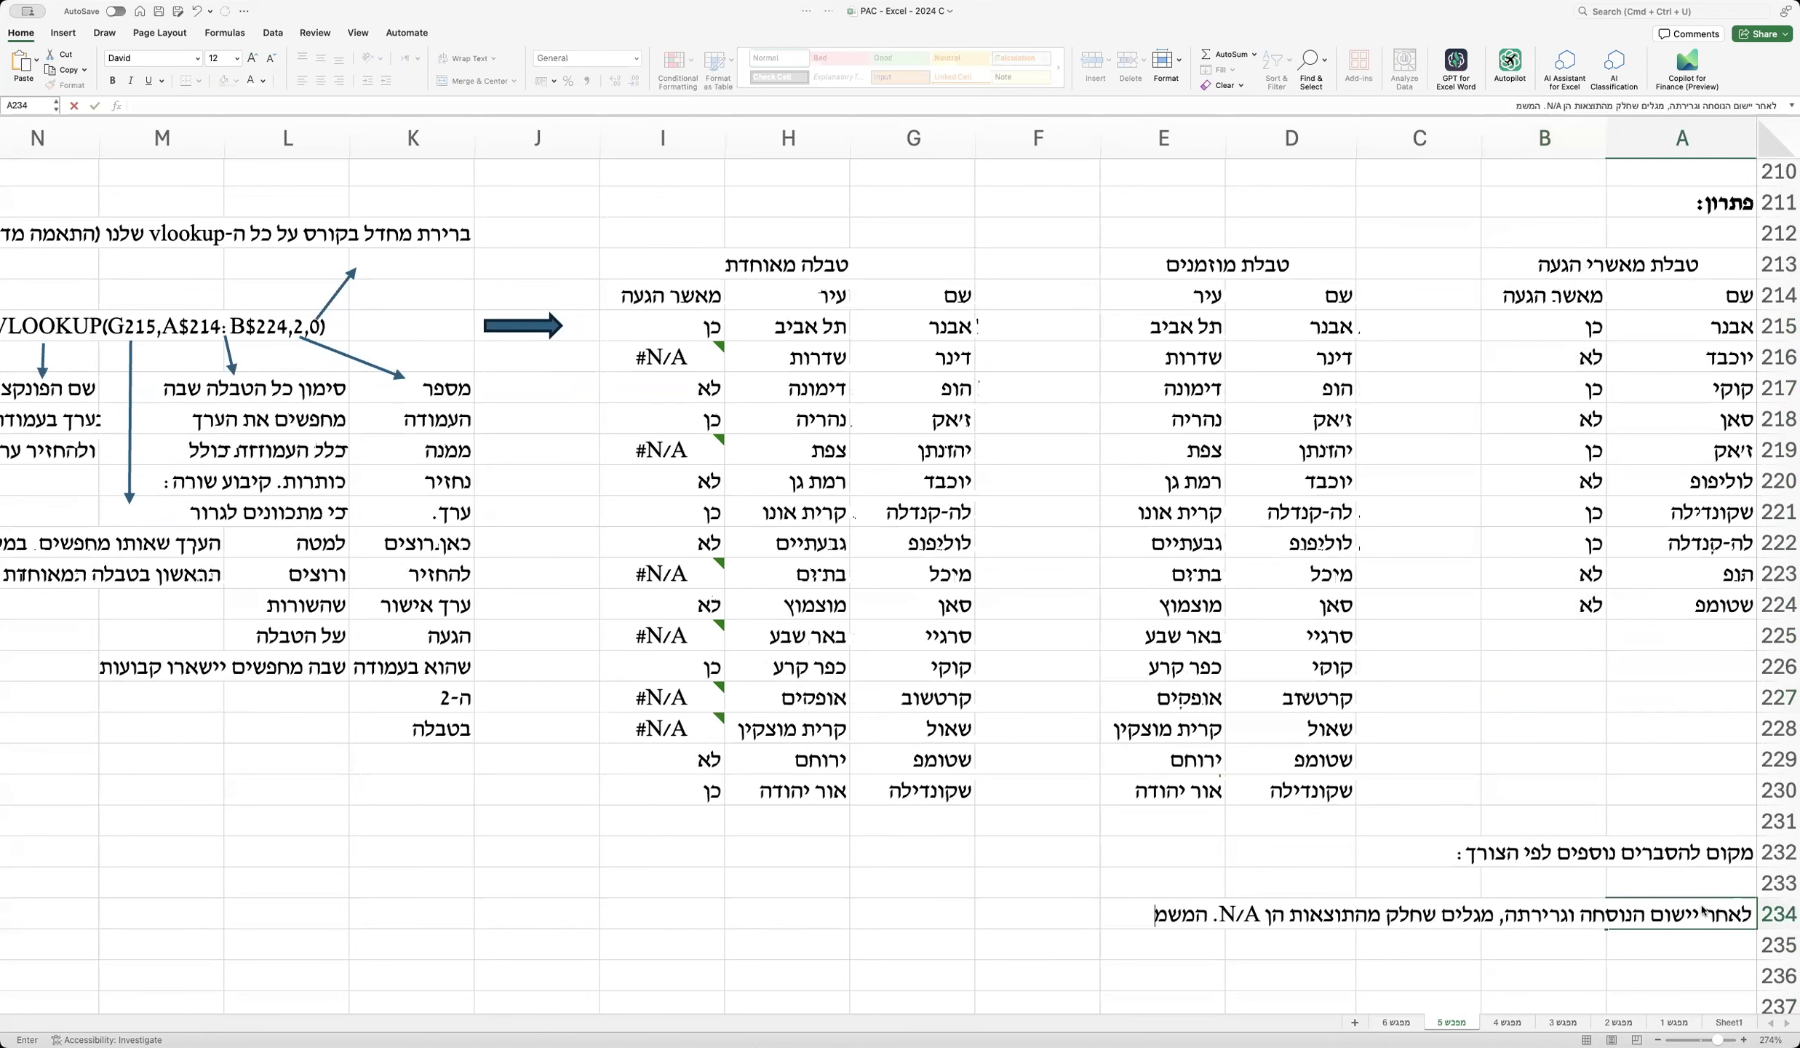
pyautogui.write(' Av')
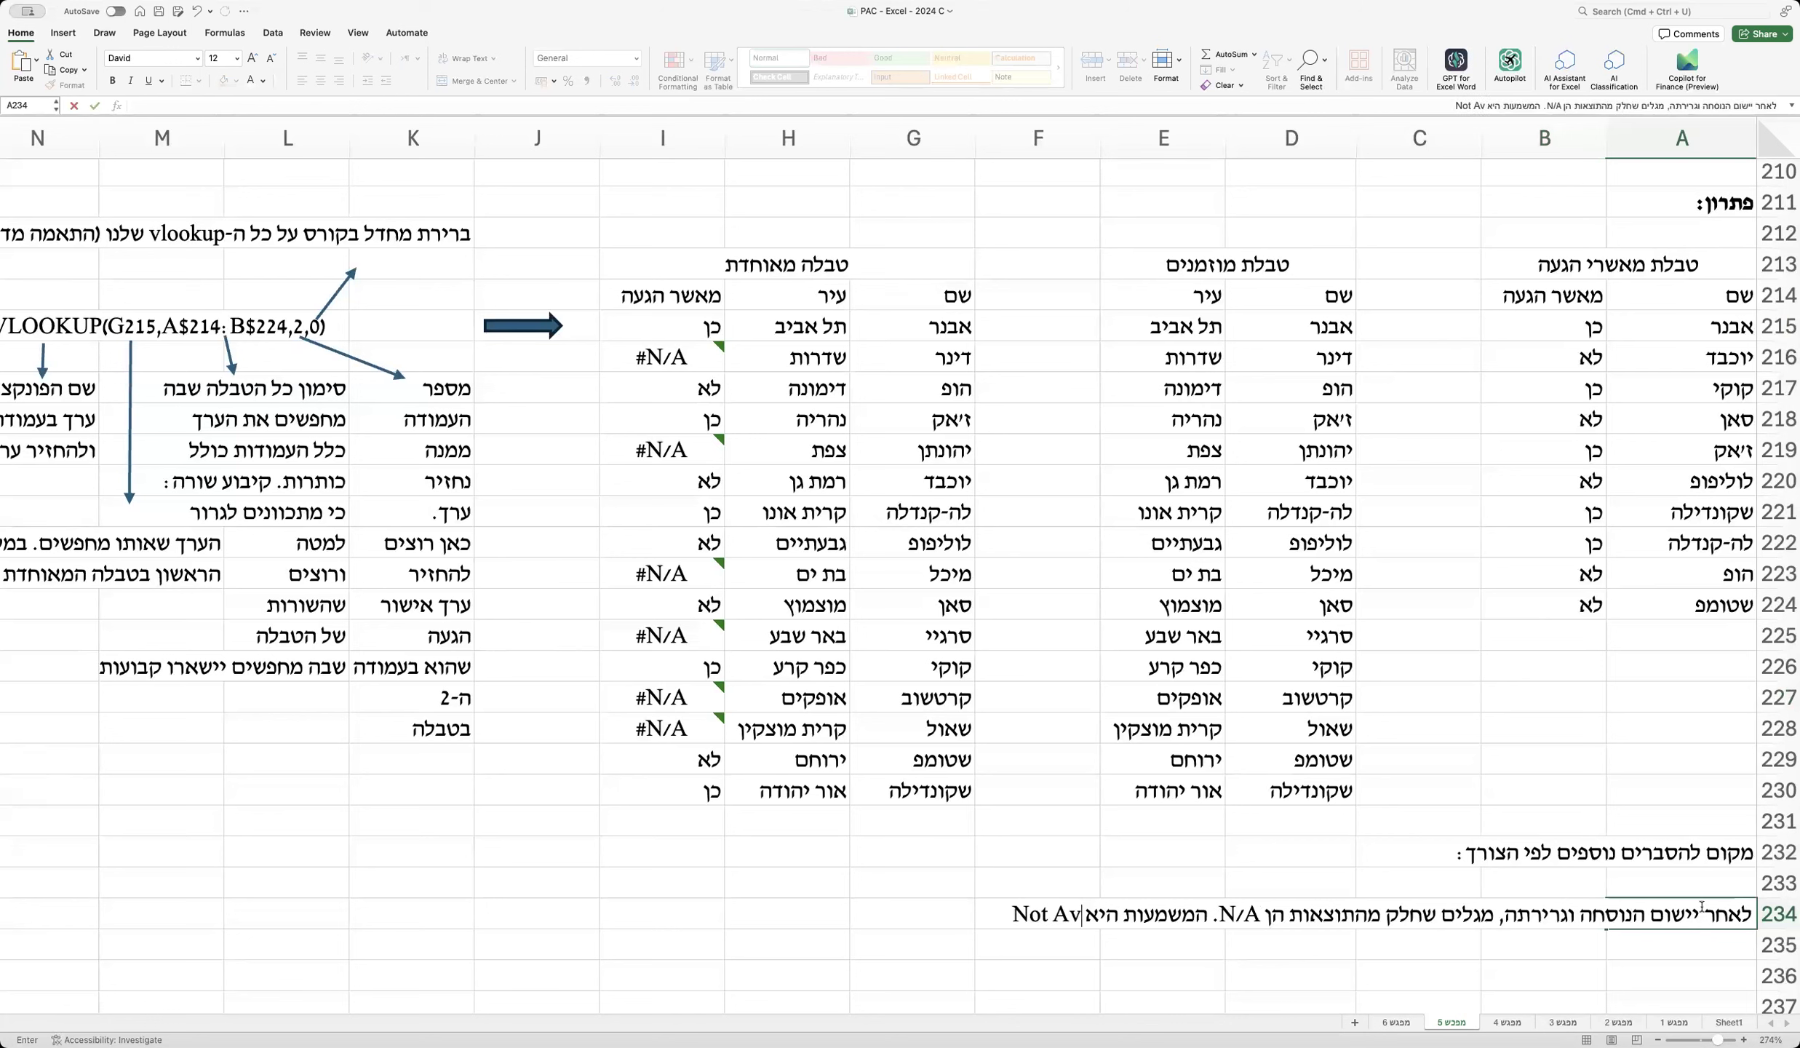
pyautogui.write('ailable או בעב')
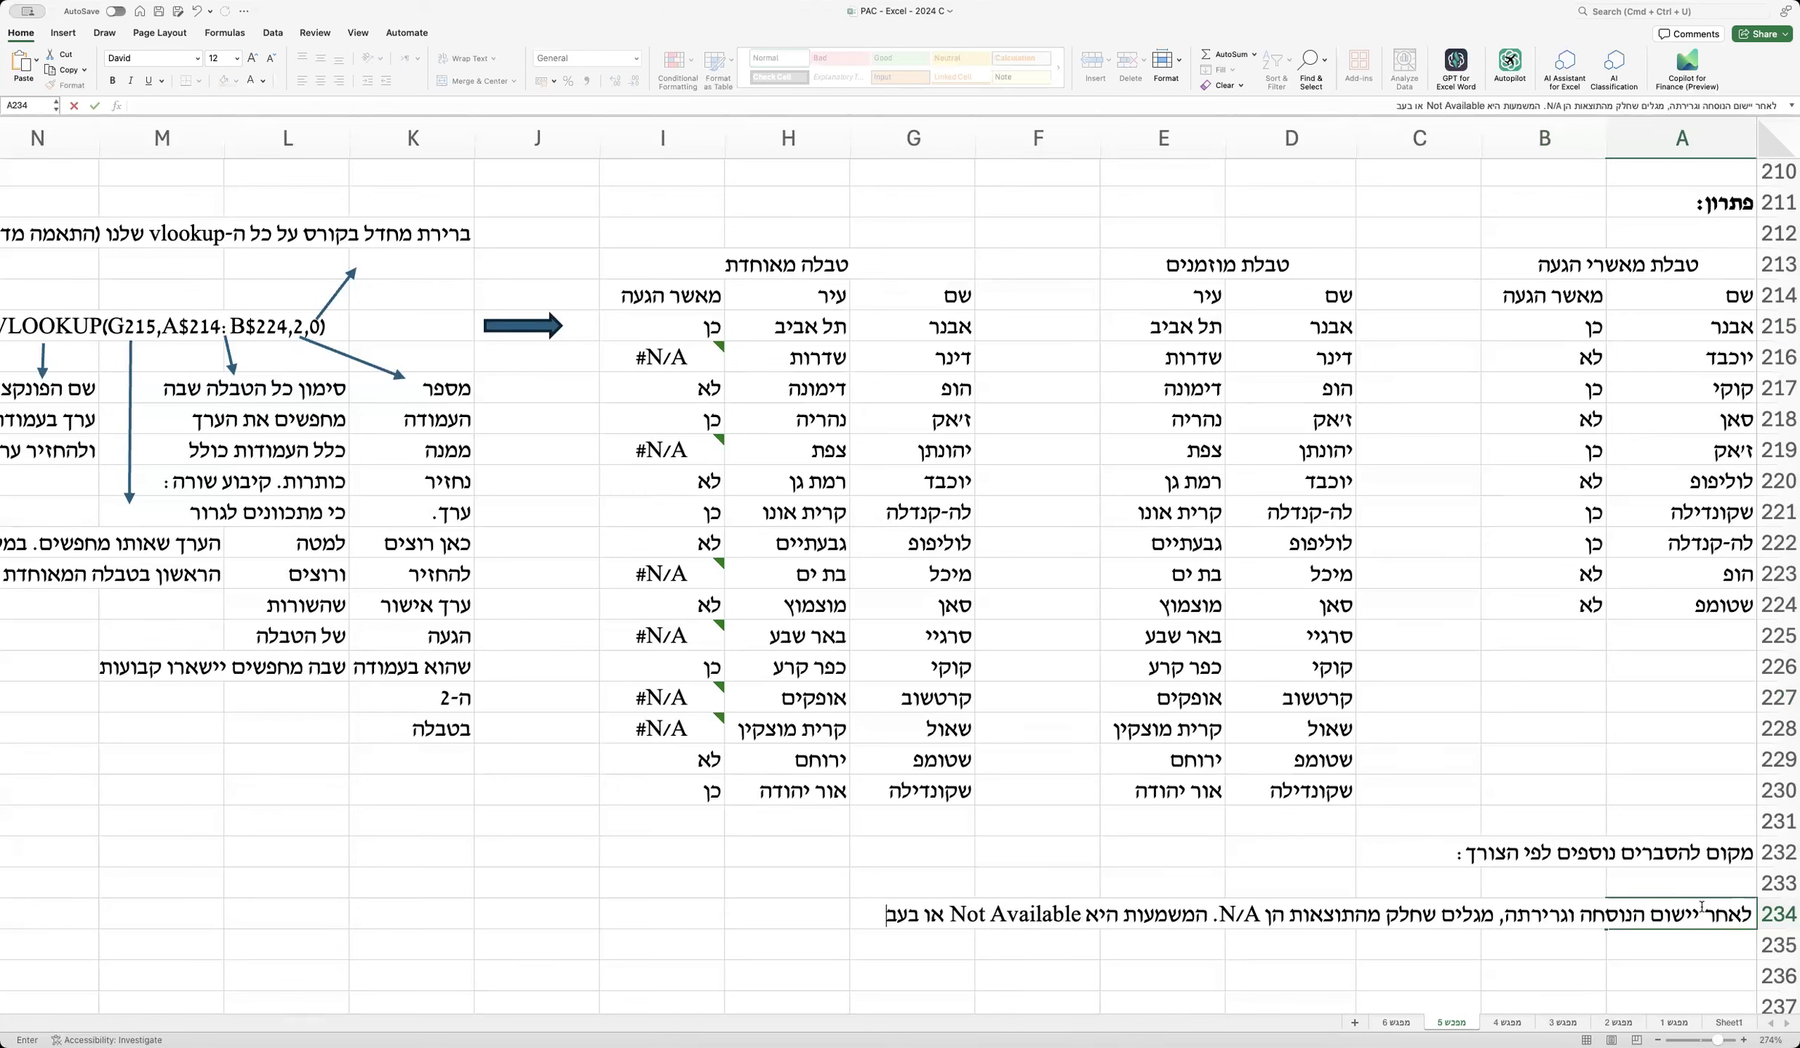
pyautogui.write('רית: "לא מצאתי".')
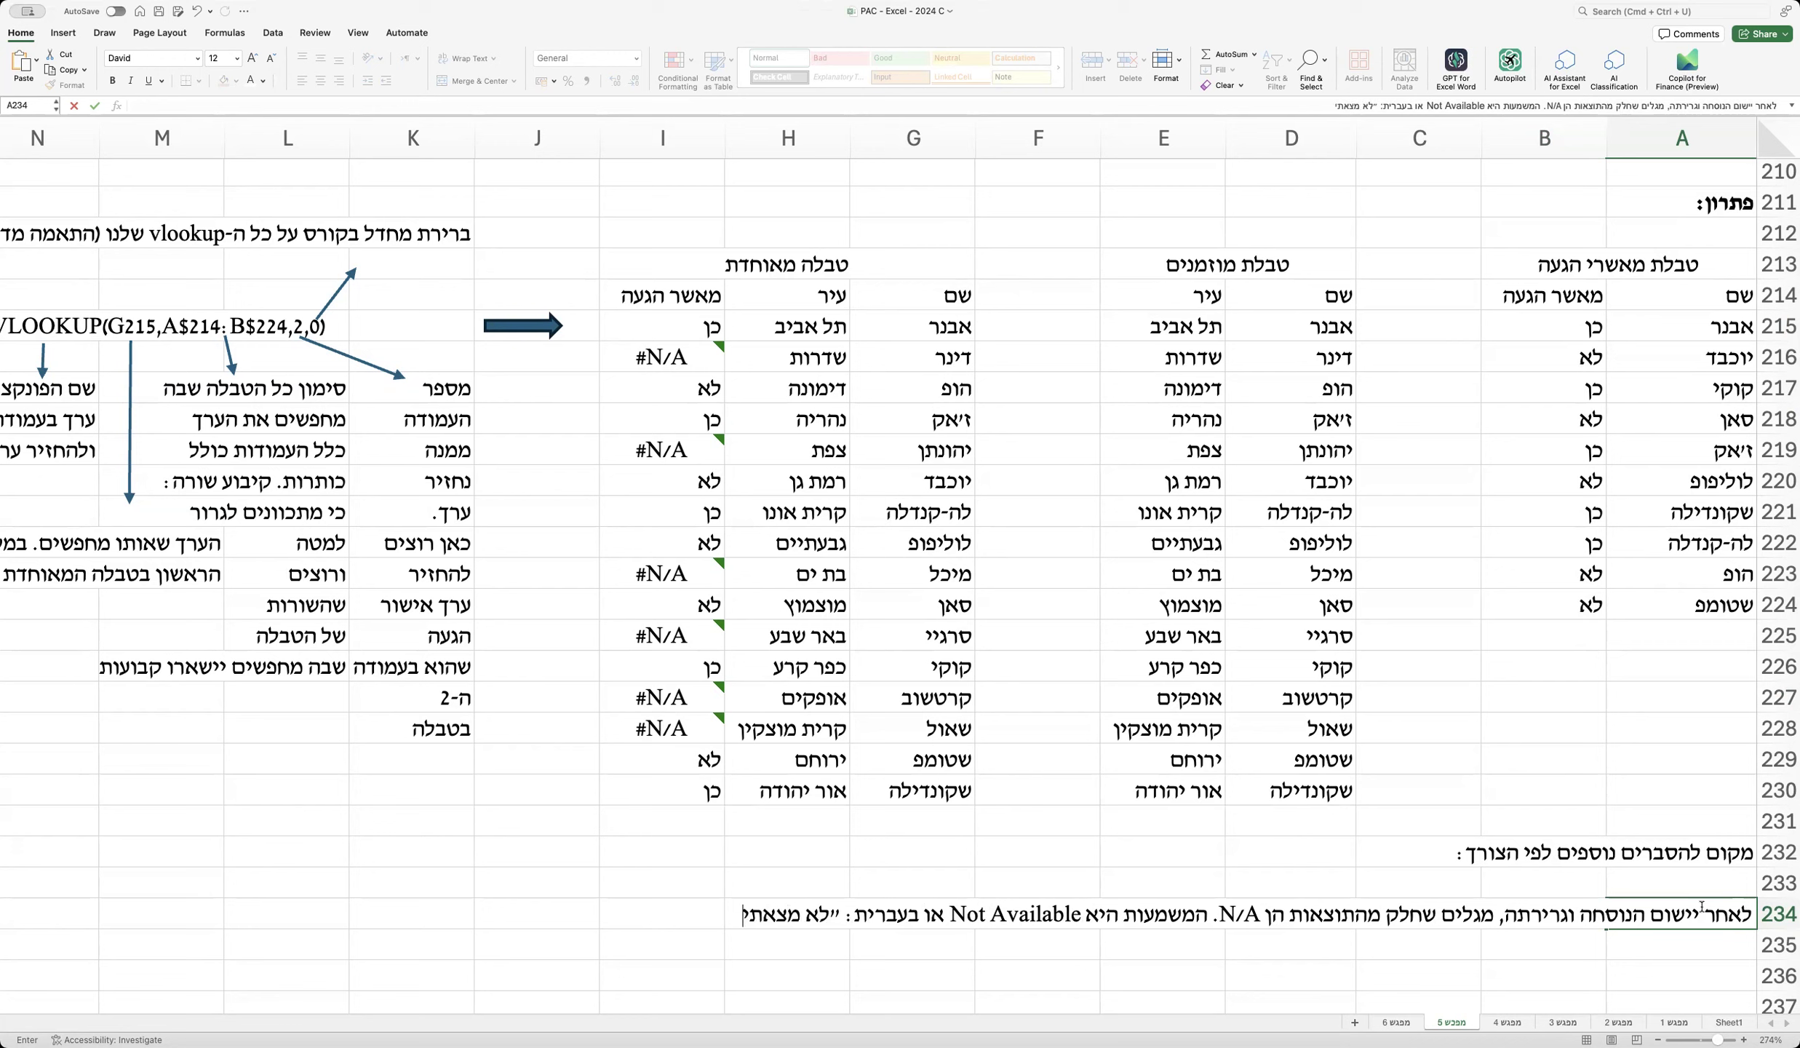
pyautogui.press('Return')
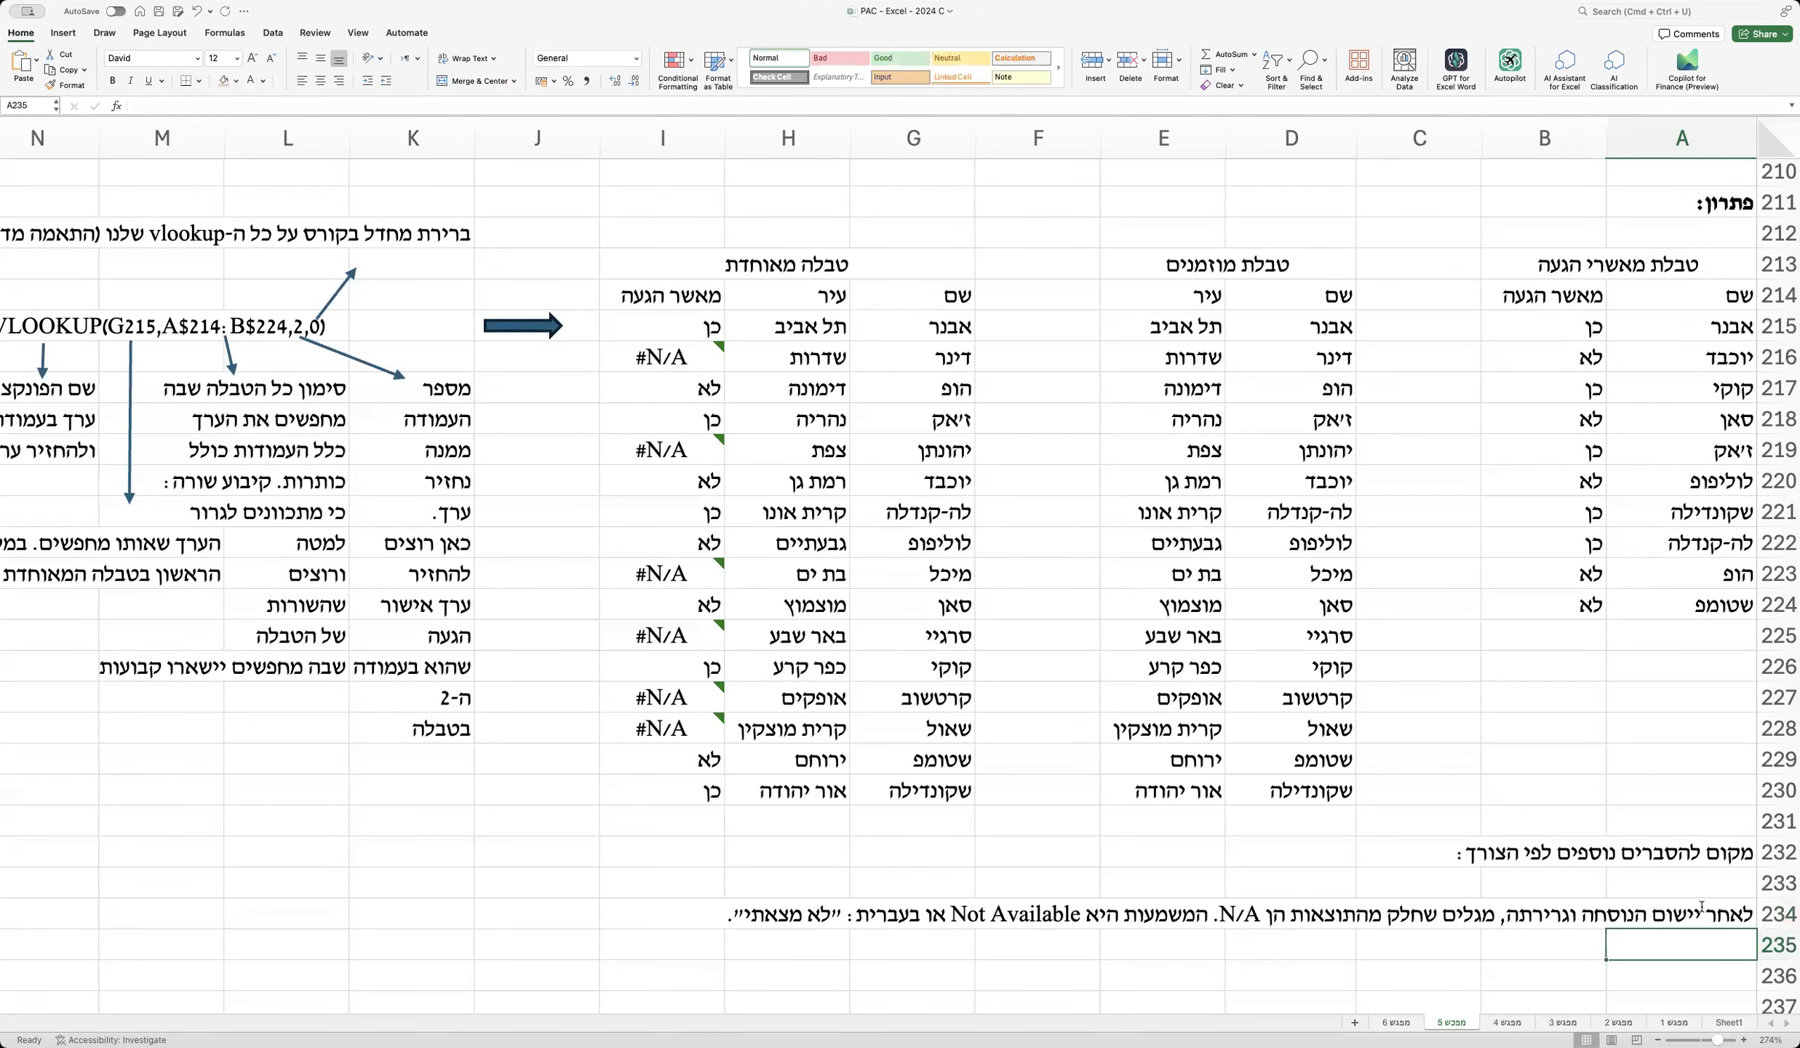
# Step: Begin a note in A235 with "זה קצת מכוער, אבל לגיטימי. אם רוצים להמנע מזה (מאד נפוץ) אז נצטרך לבצע שימוש במקביל גם"
pyautogui.scroll(-1, 1701, 905)
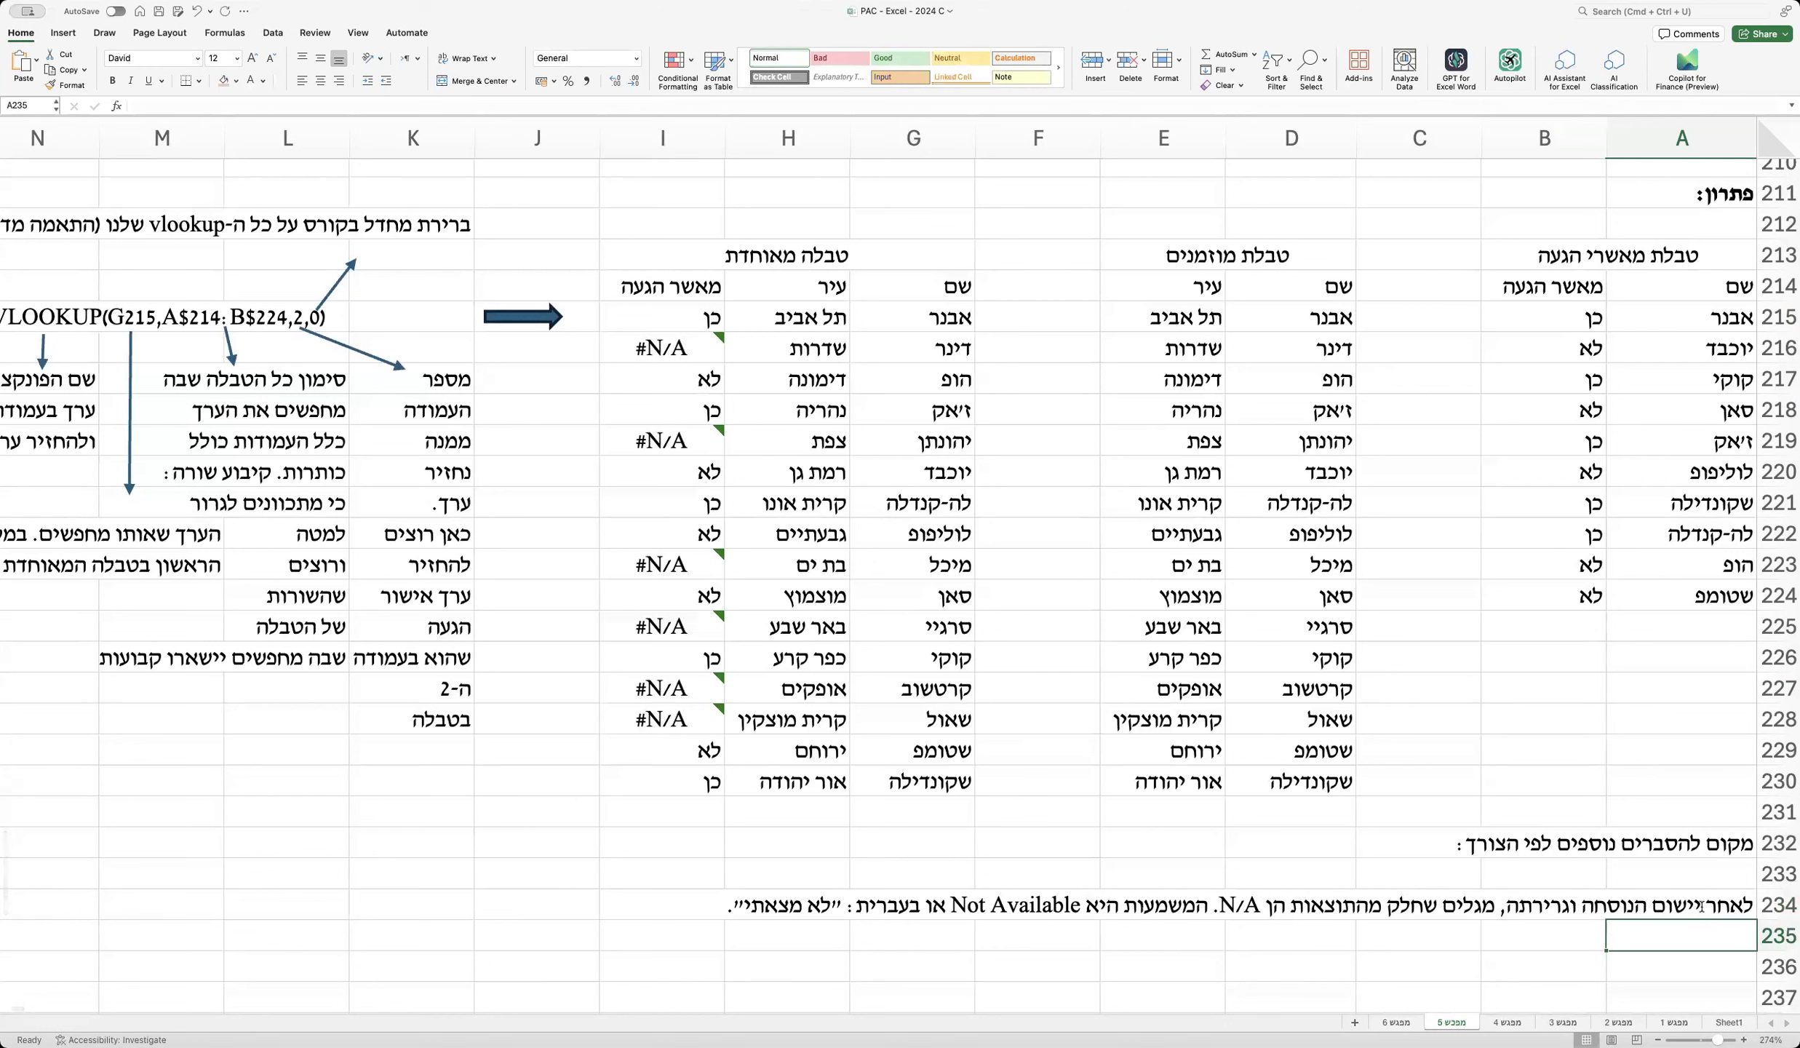
pyautogui.write('זה קצת מכוער, אבל')
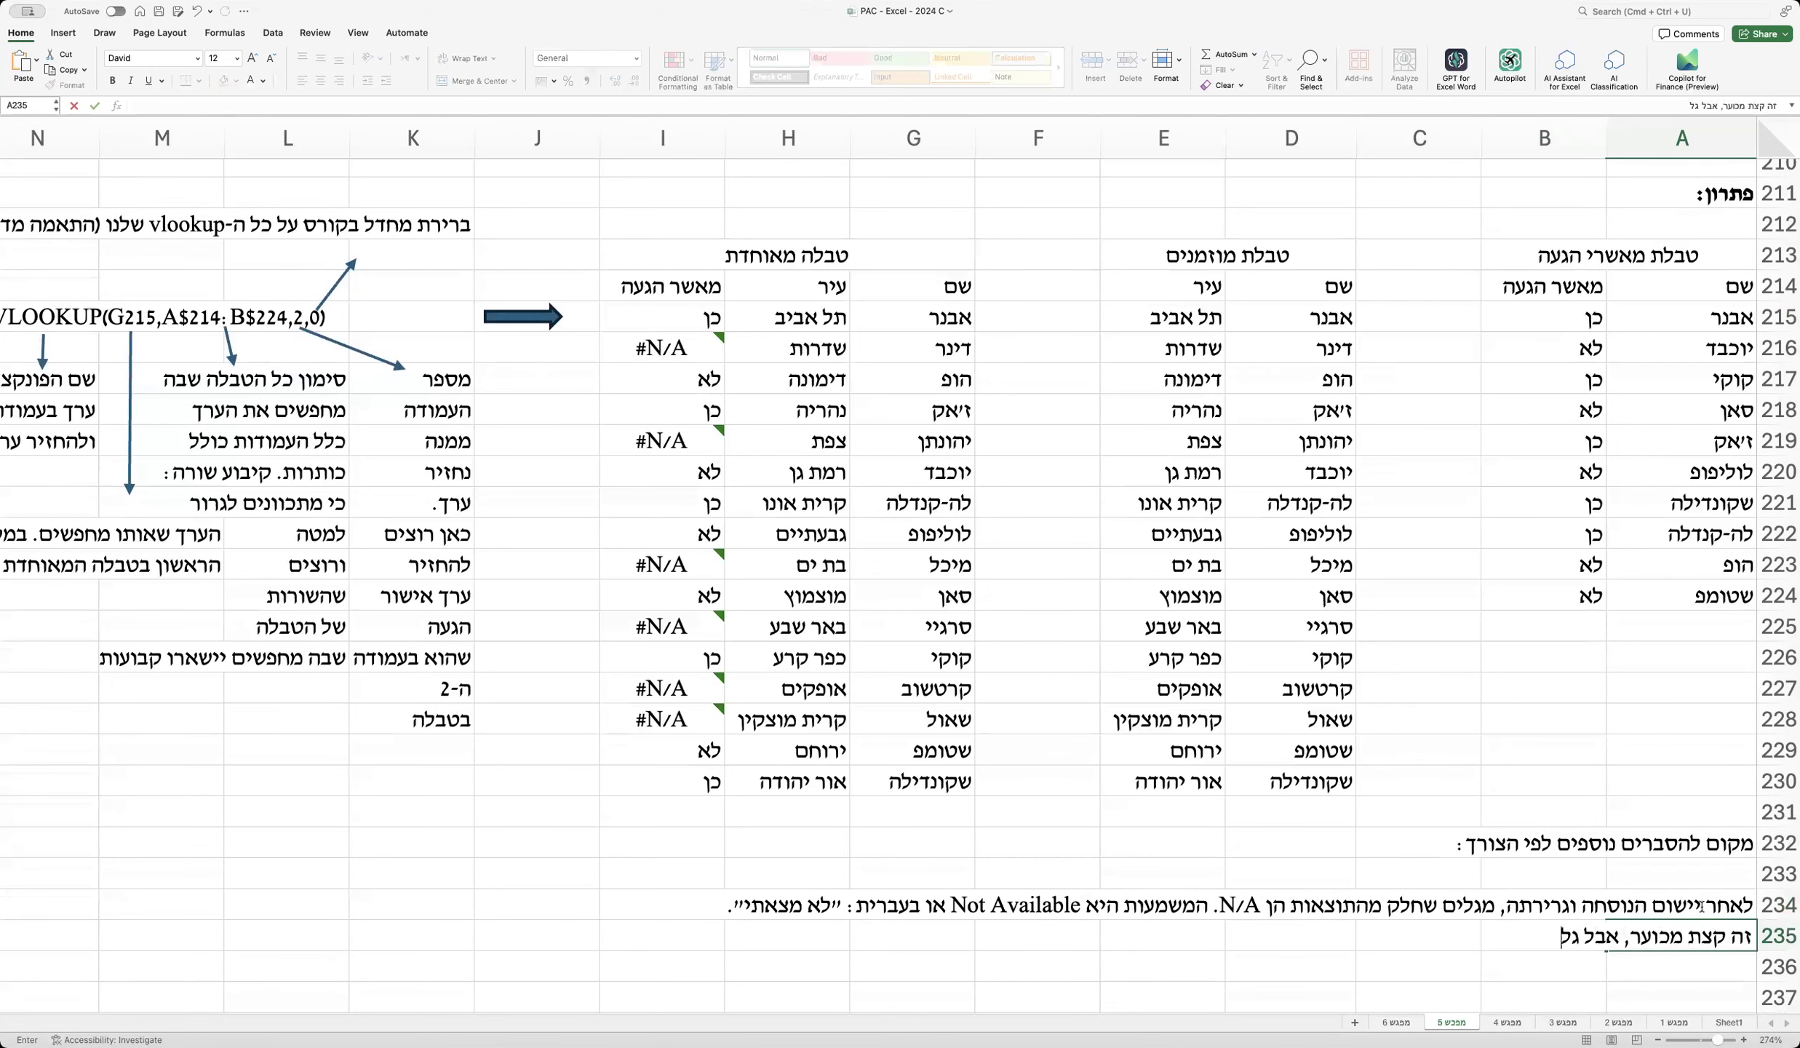
pyautogui.write(' לגיטימי. אם רוצים להמנע מזה')
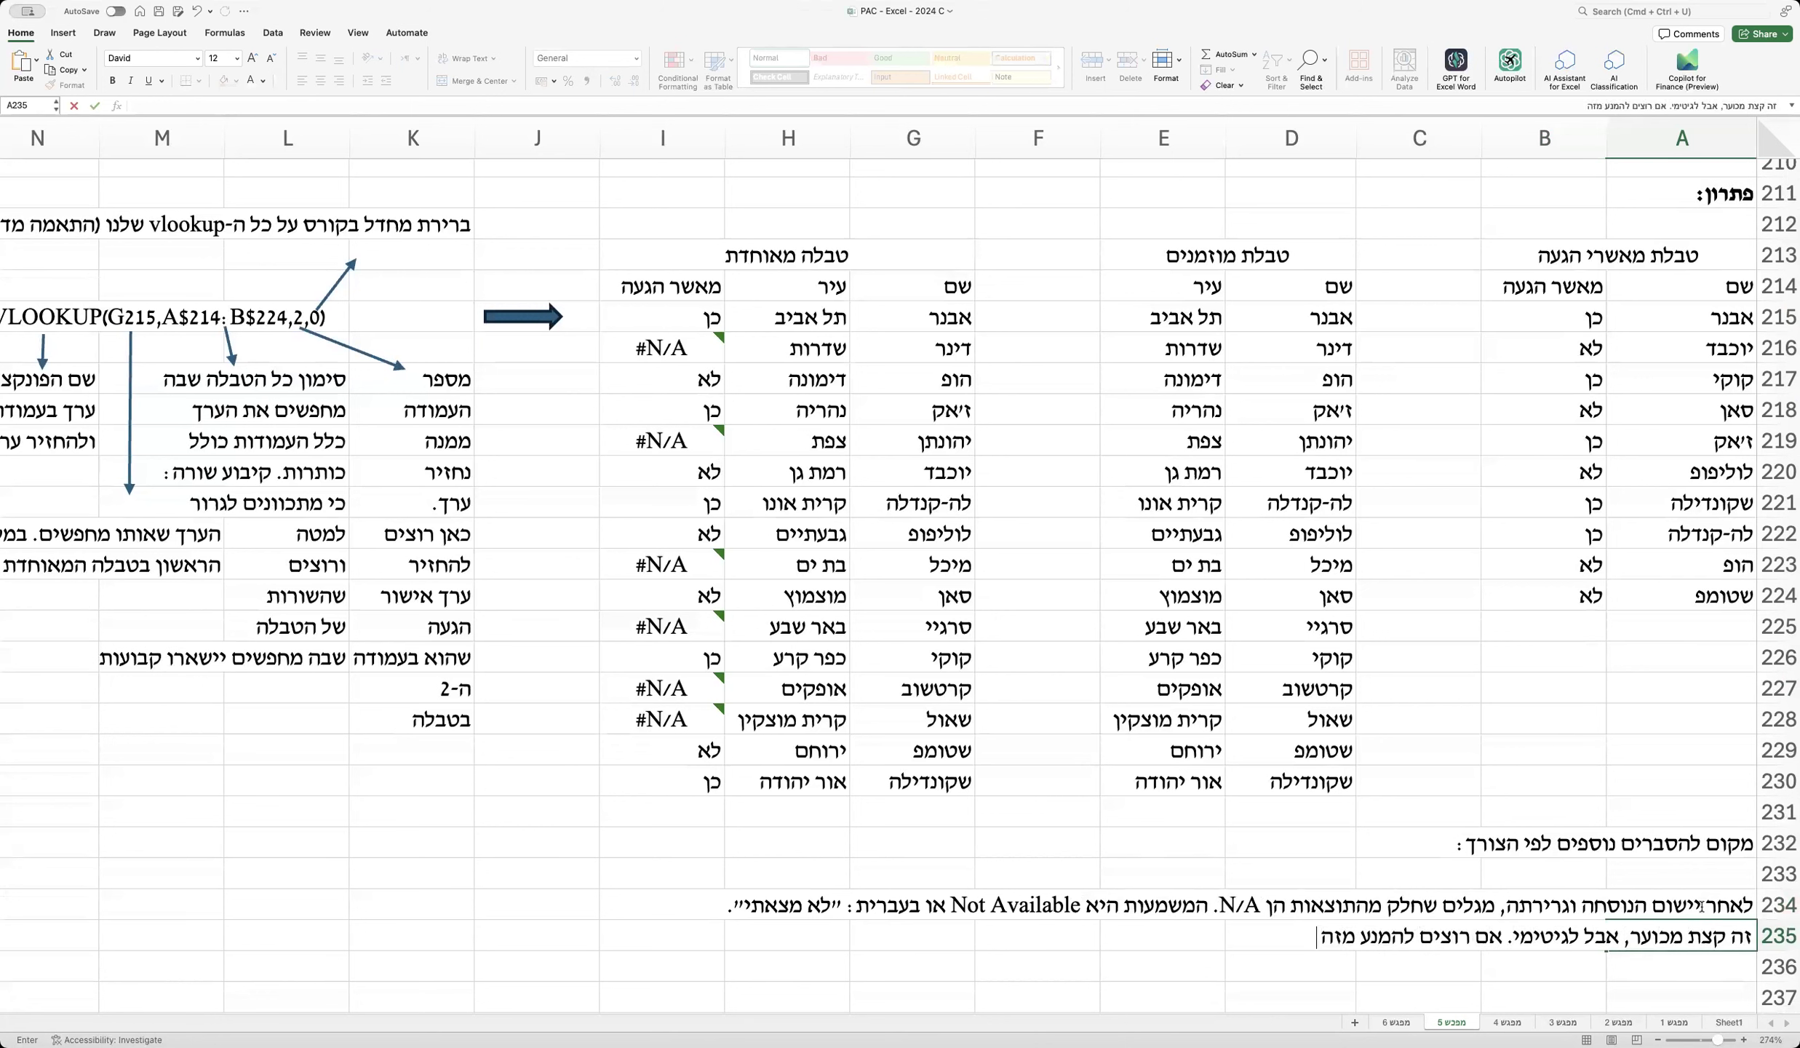
pyautogui.write(' (מאד נפוץ) אז נצטרך לבצע שימוש')
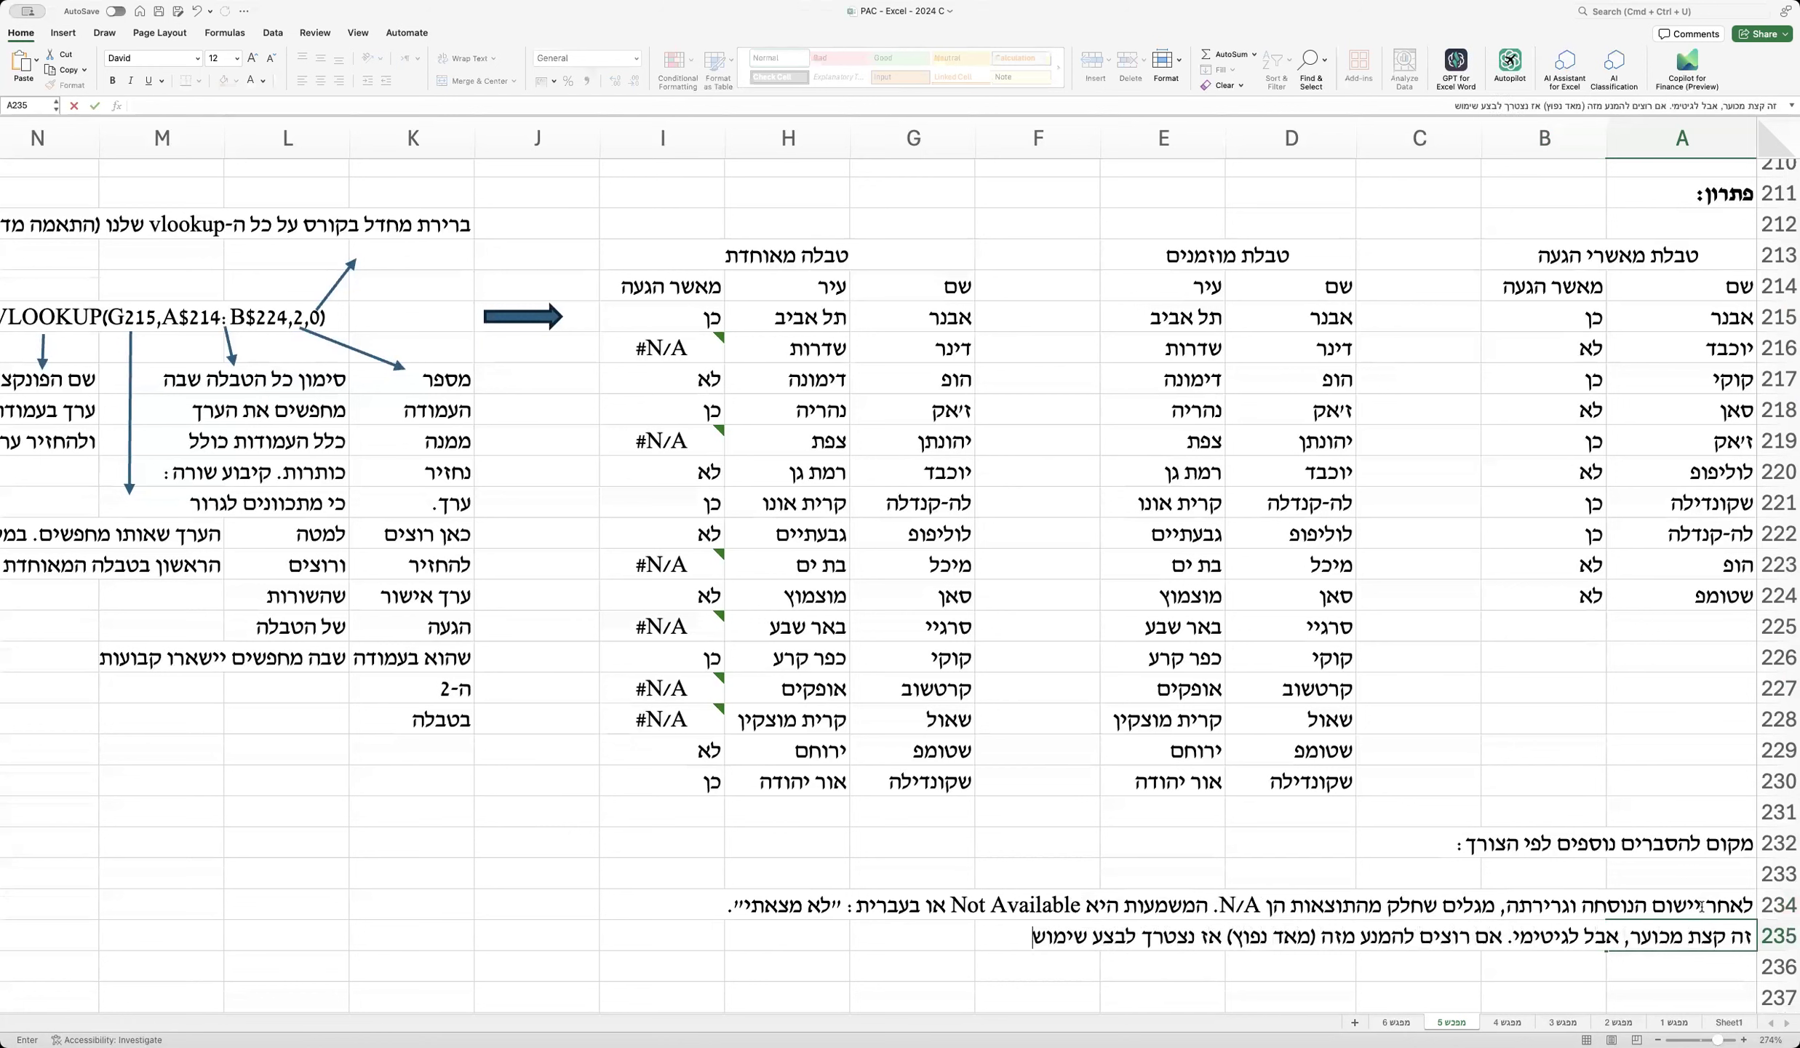
pyautogui.write(' במקביל גם')
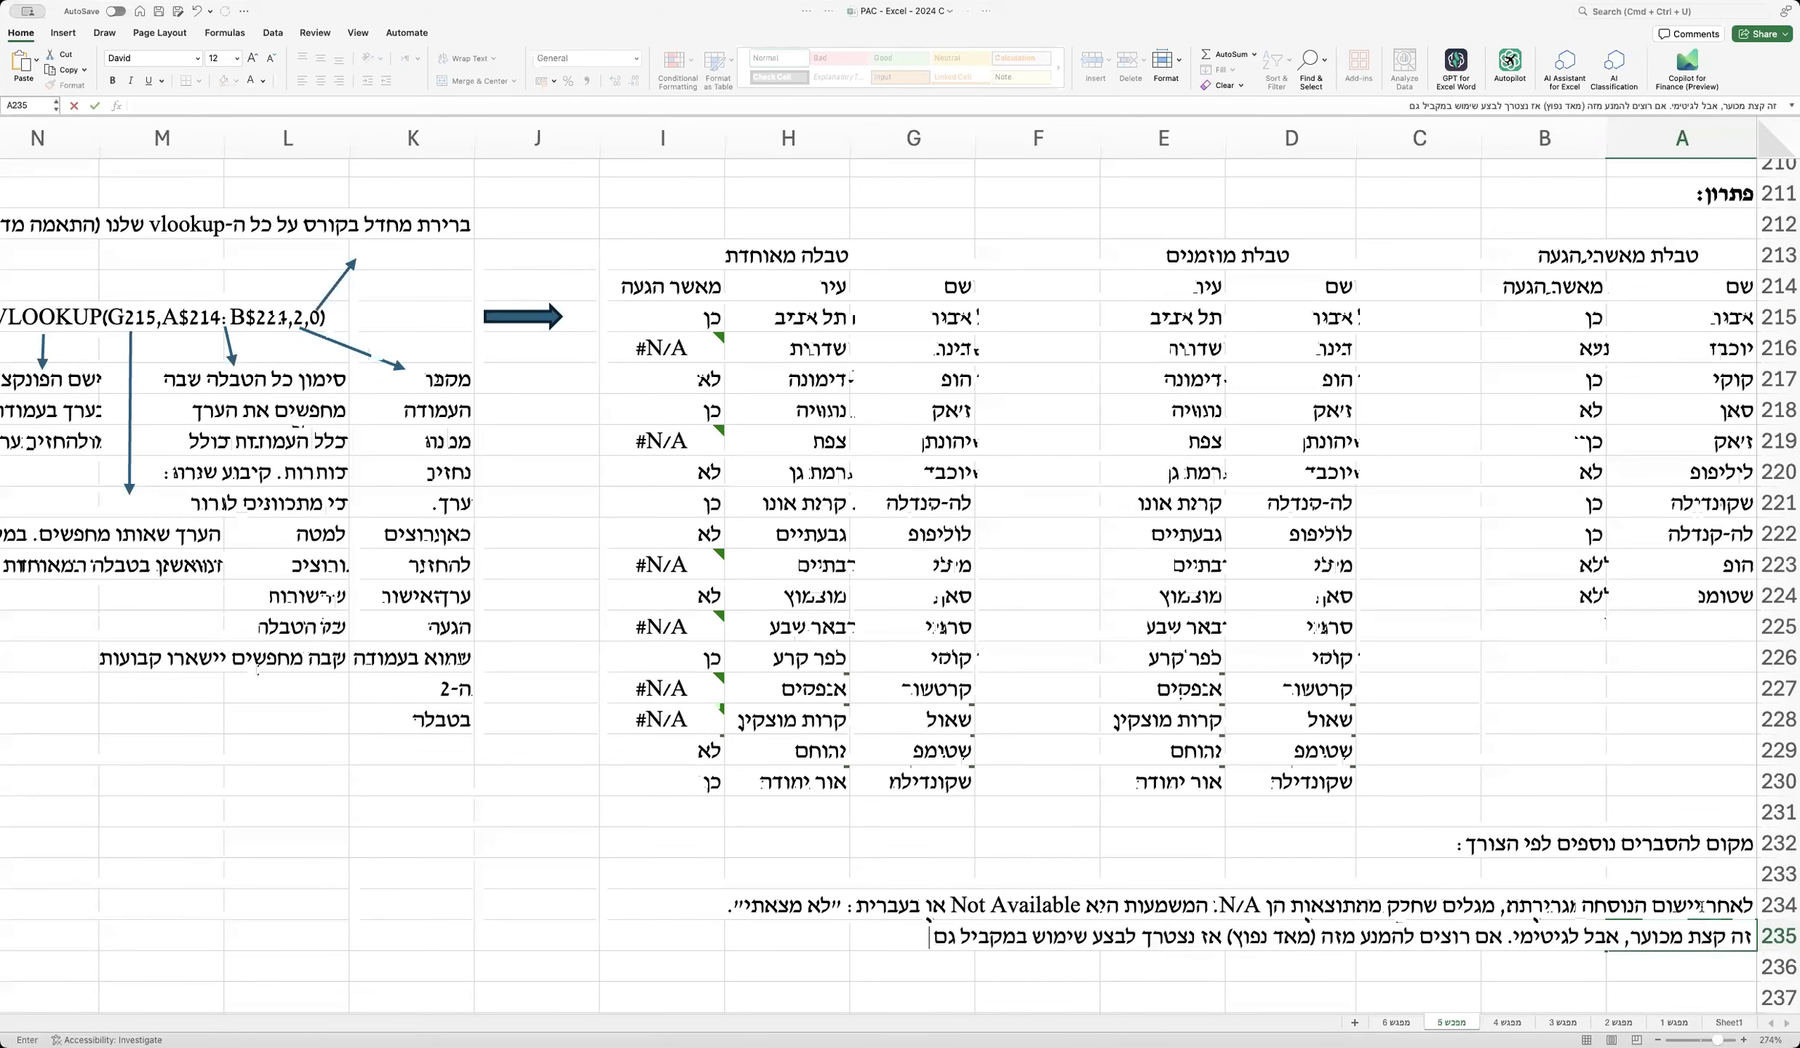
# Step: Finish the A235 note with "ב - VLOOKUP וגם ב - IFNA שמונע בעיה זו (ועוד על IFNA - למטה)."
pyautogui.write(' ב - VLOOKUP')
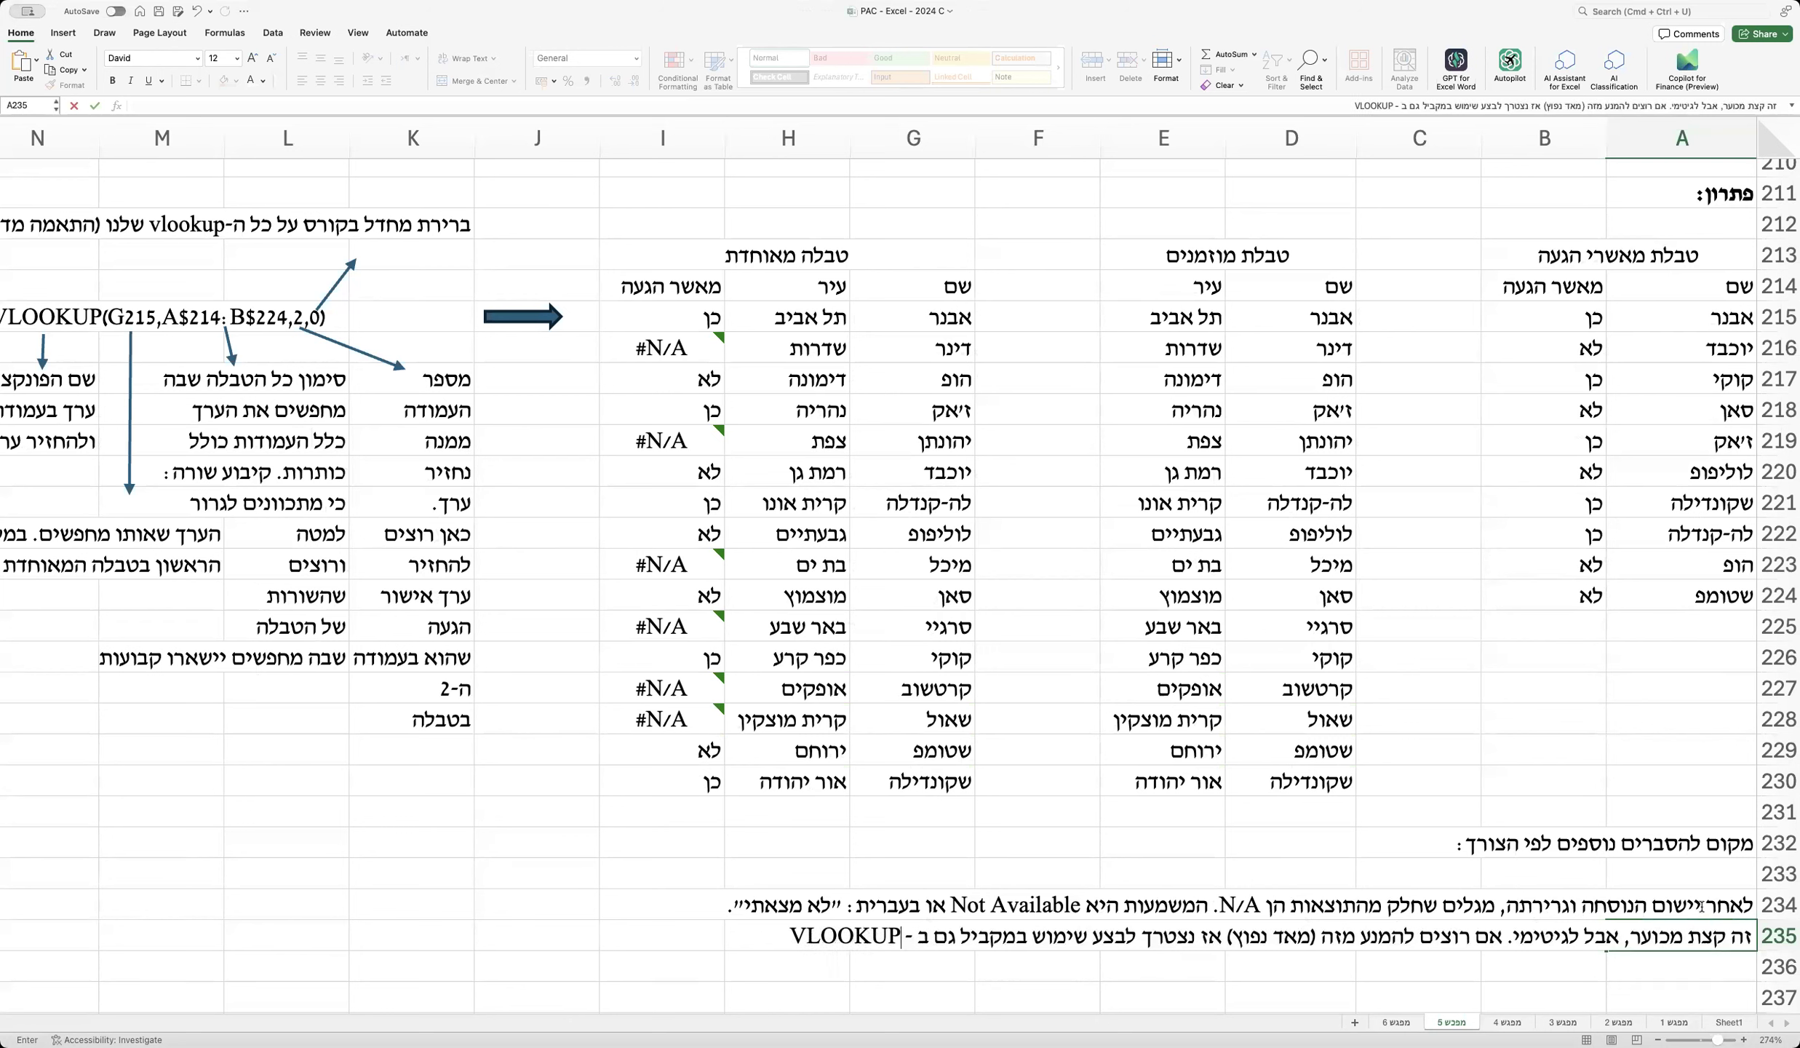
pyautogui.write(' וגם ב - IFNA שמונע')
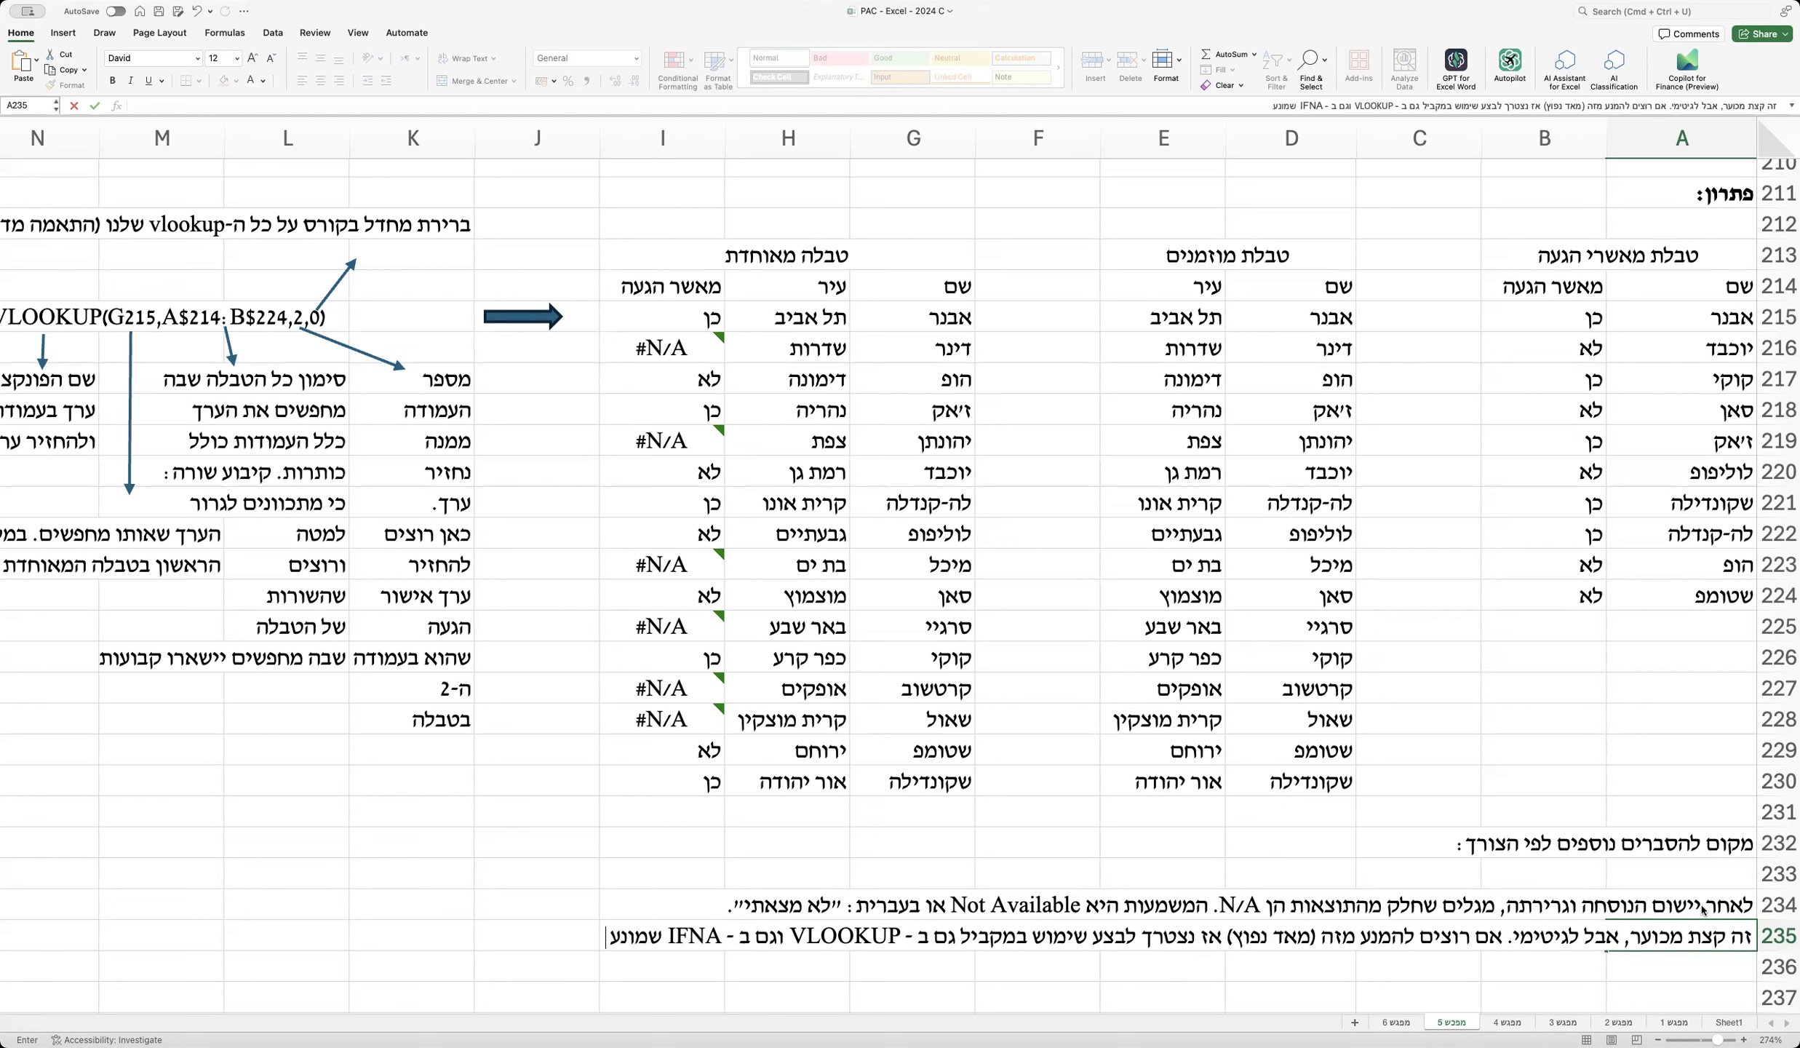
pyautogui.write(' בעיה זו (ועוד על IFNA')
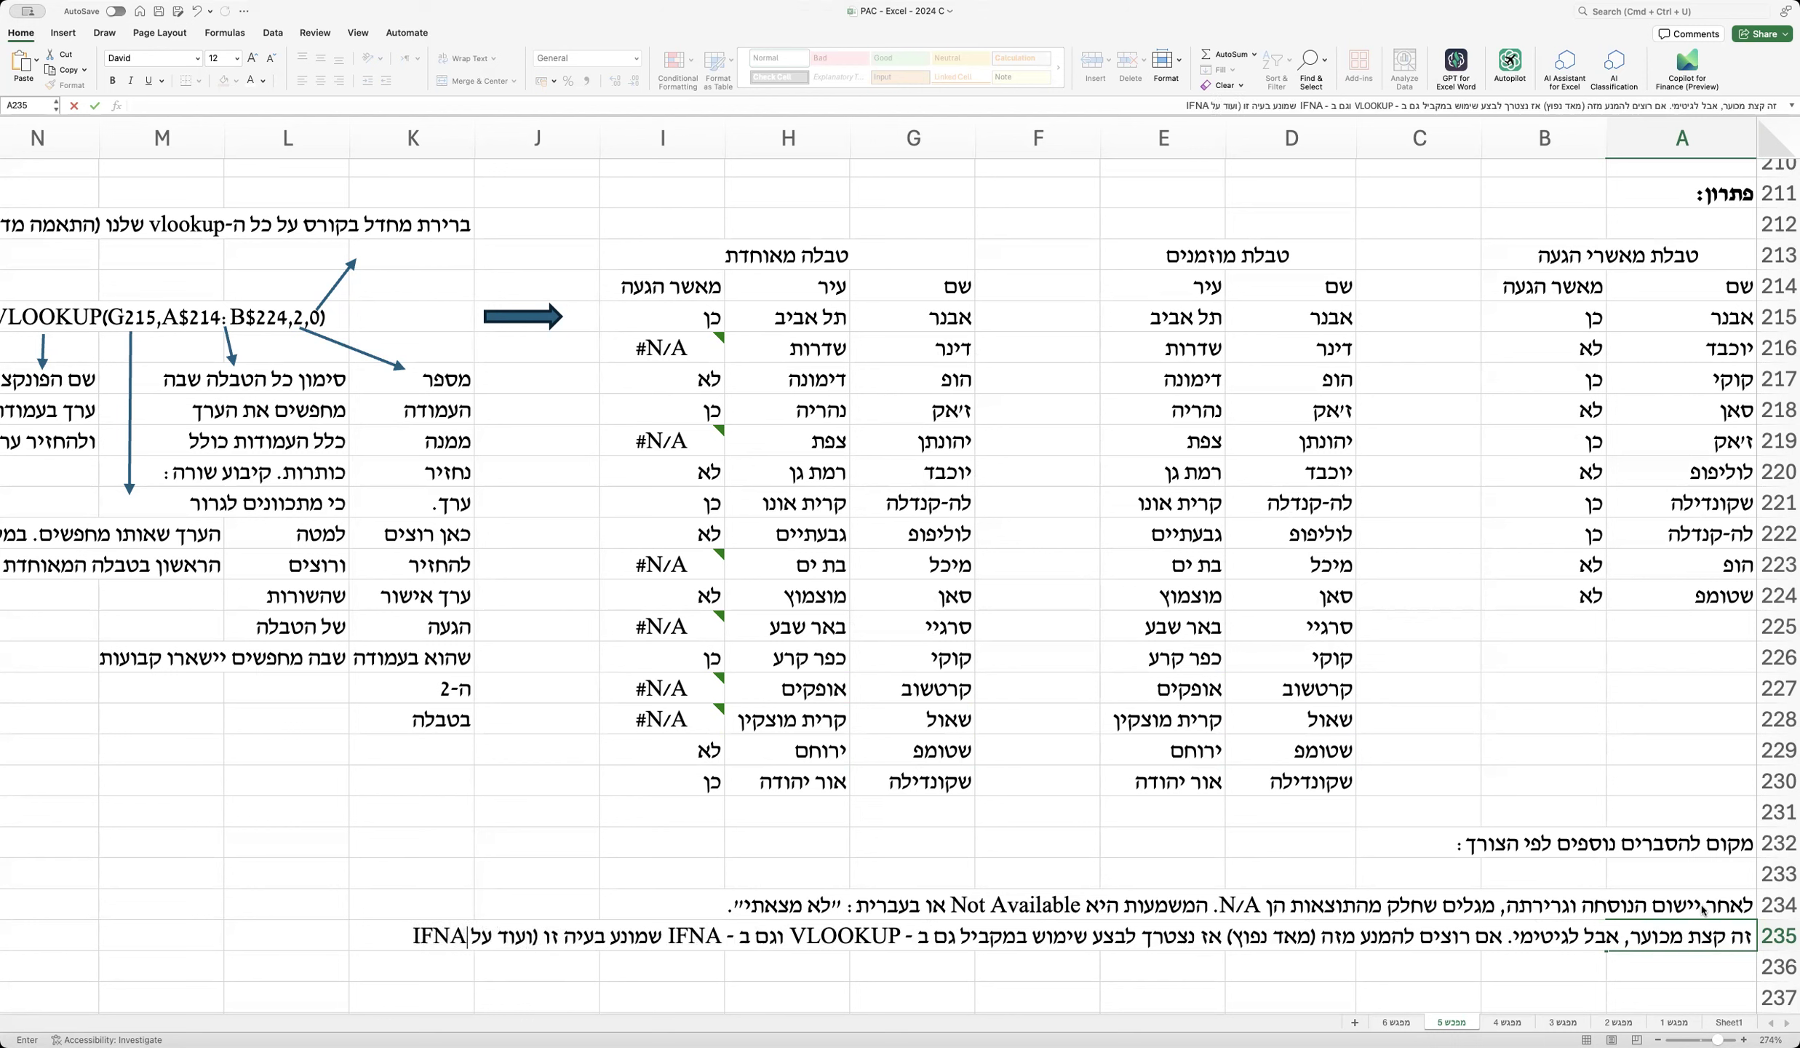
pyautogui.write(' - למטה).')
pyautogui.press('Return')
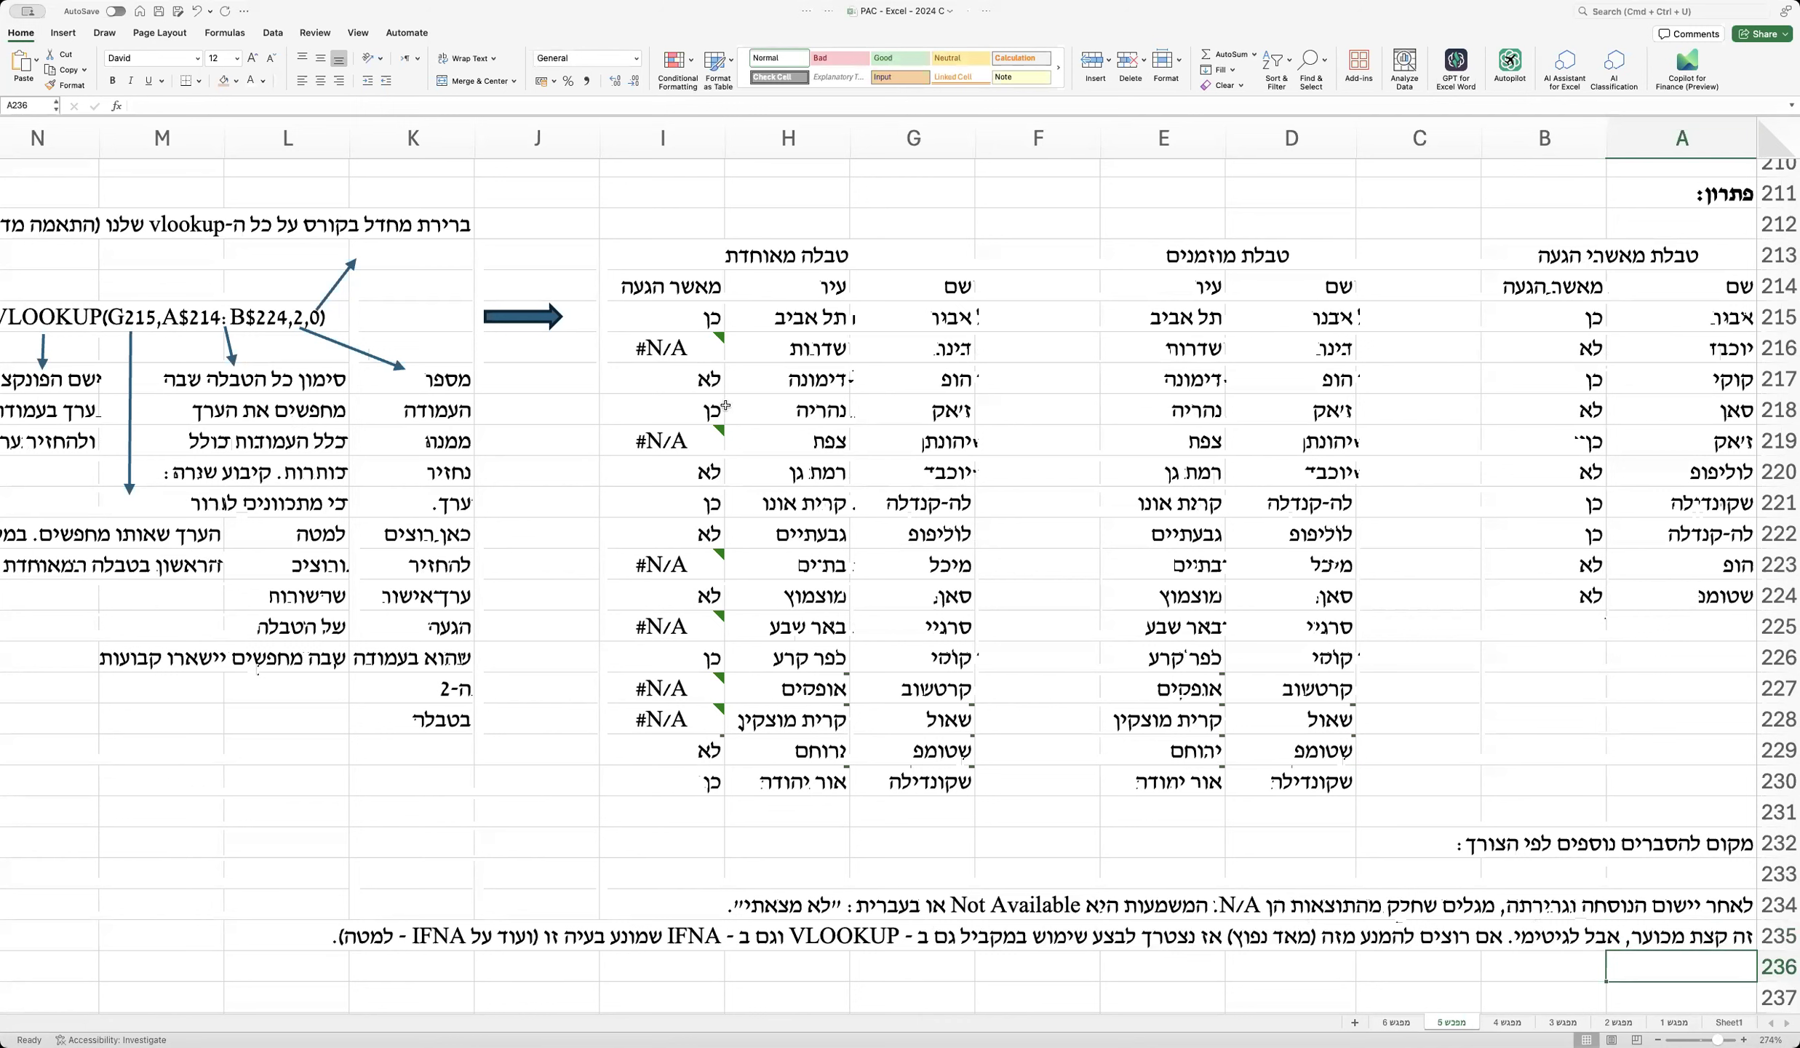
# Step: Review the formula in I216, the explanation notes and the heading and tables of question 6 on VLOOKUP with IFNA
pyautogui.click(681, 352)
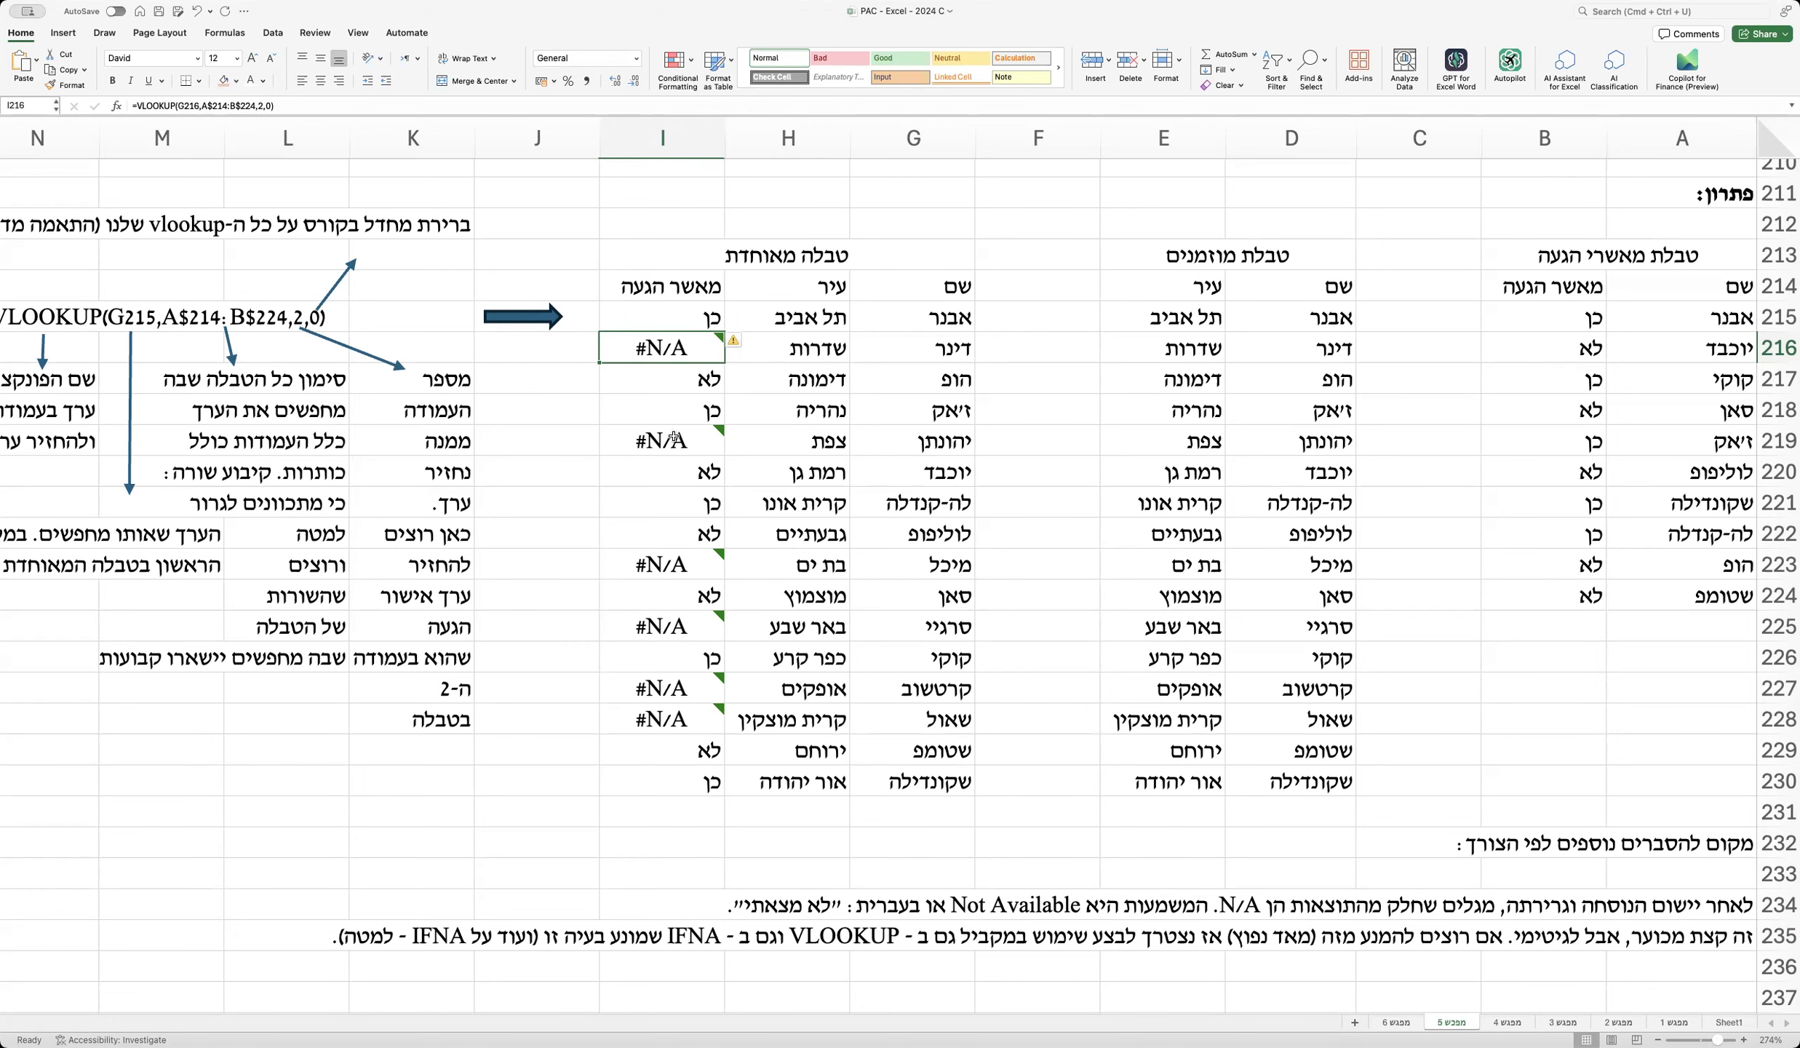
pyautogui.scroll(-10, 675, 438)
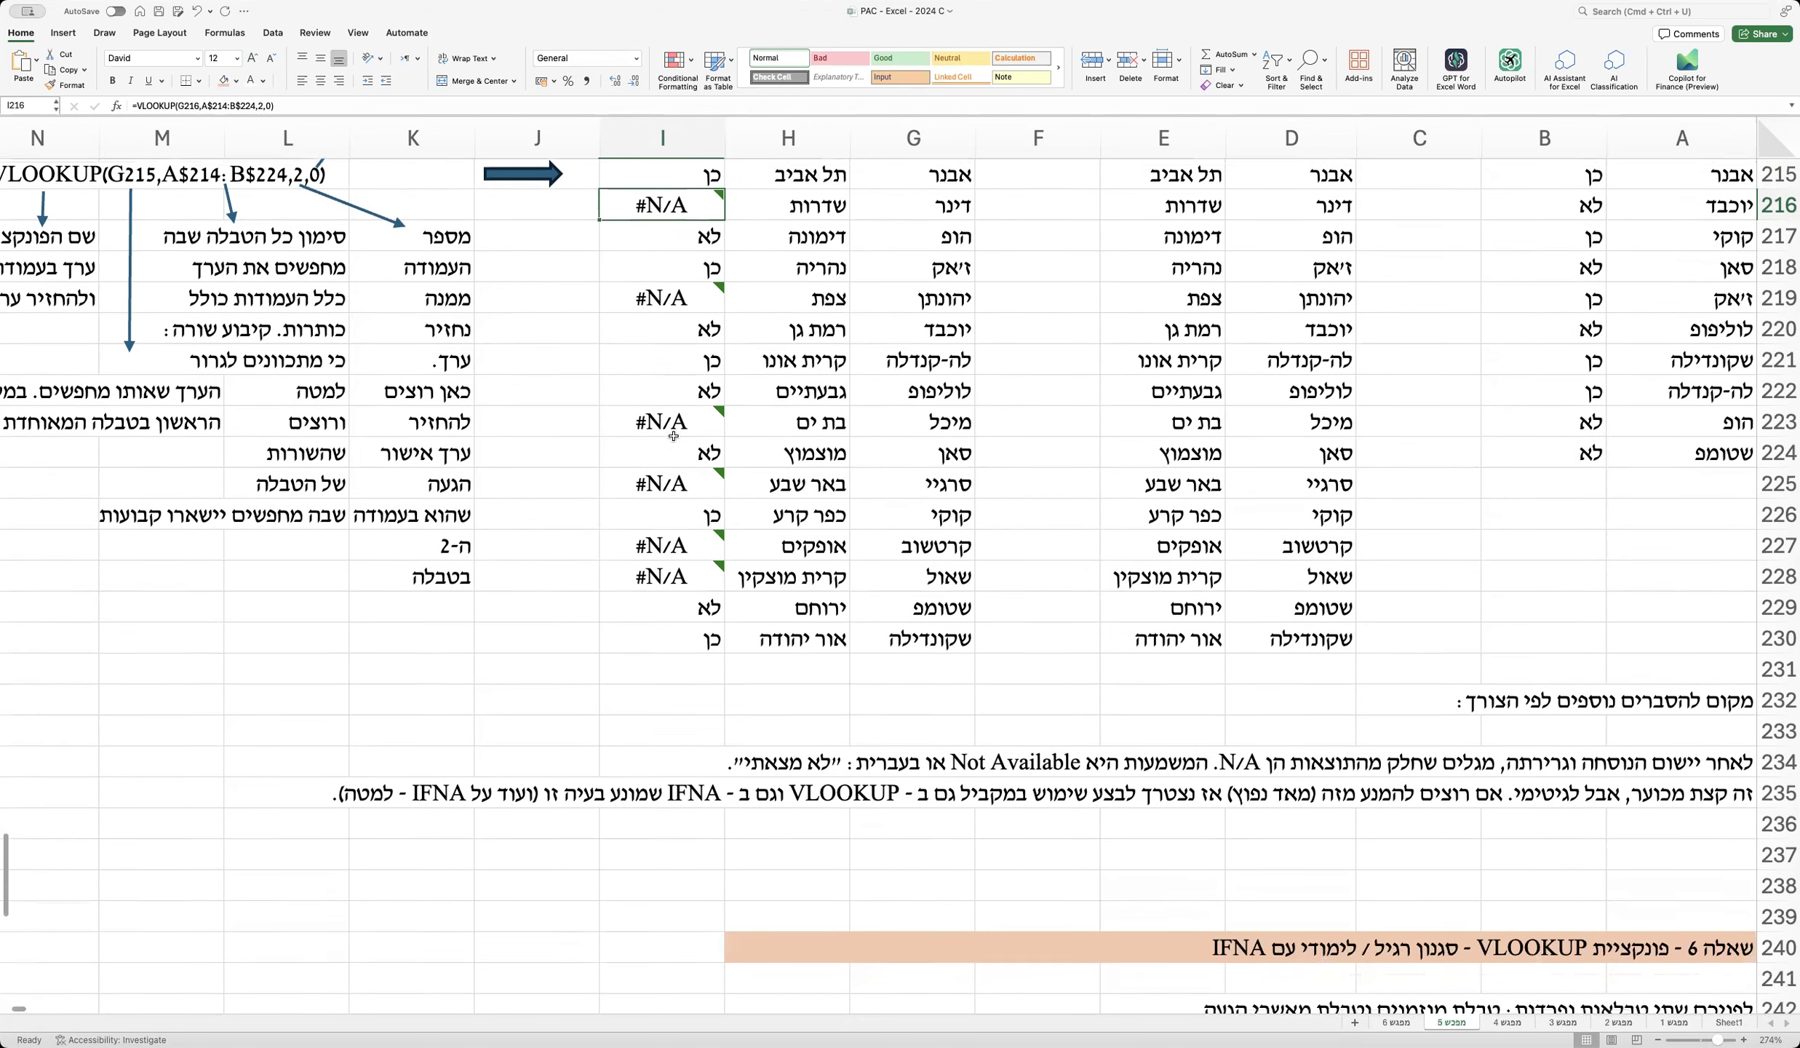
pyautogui.scroll(-12, 674, 436)
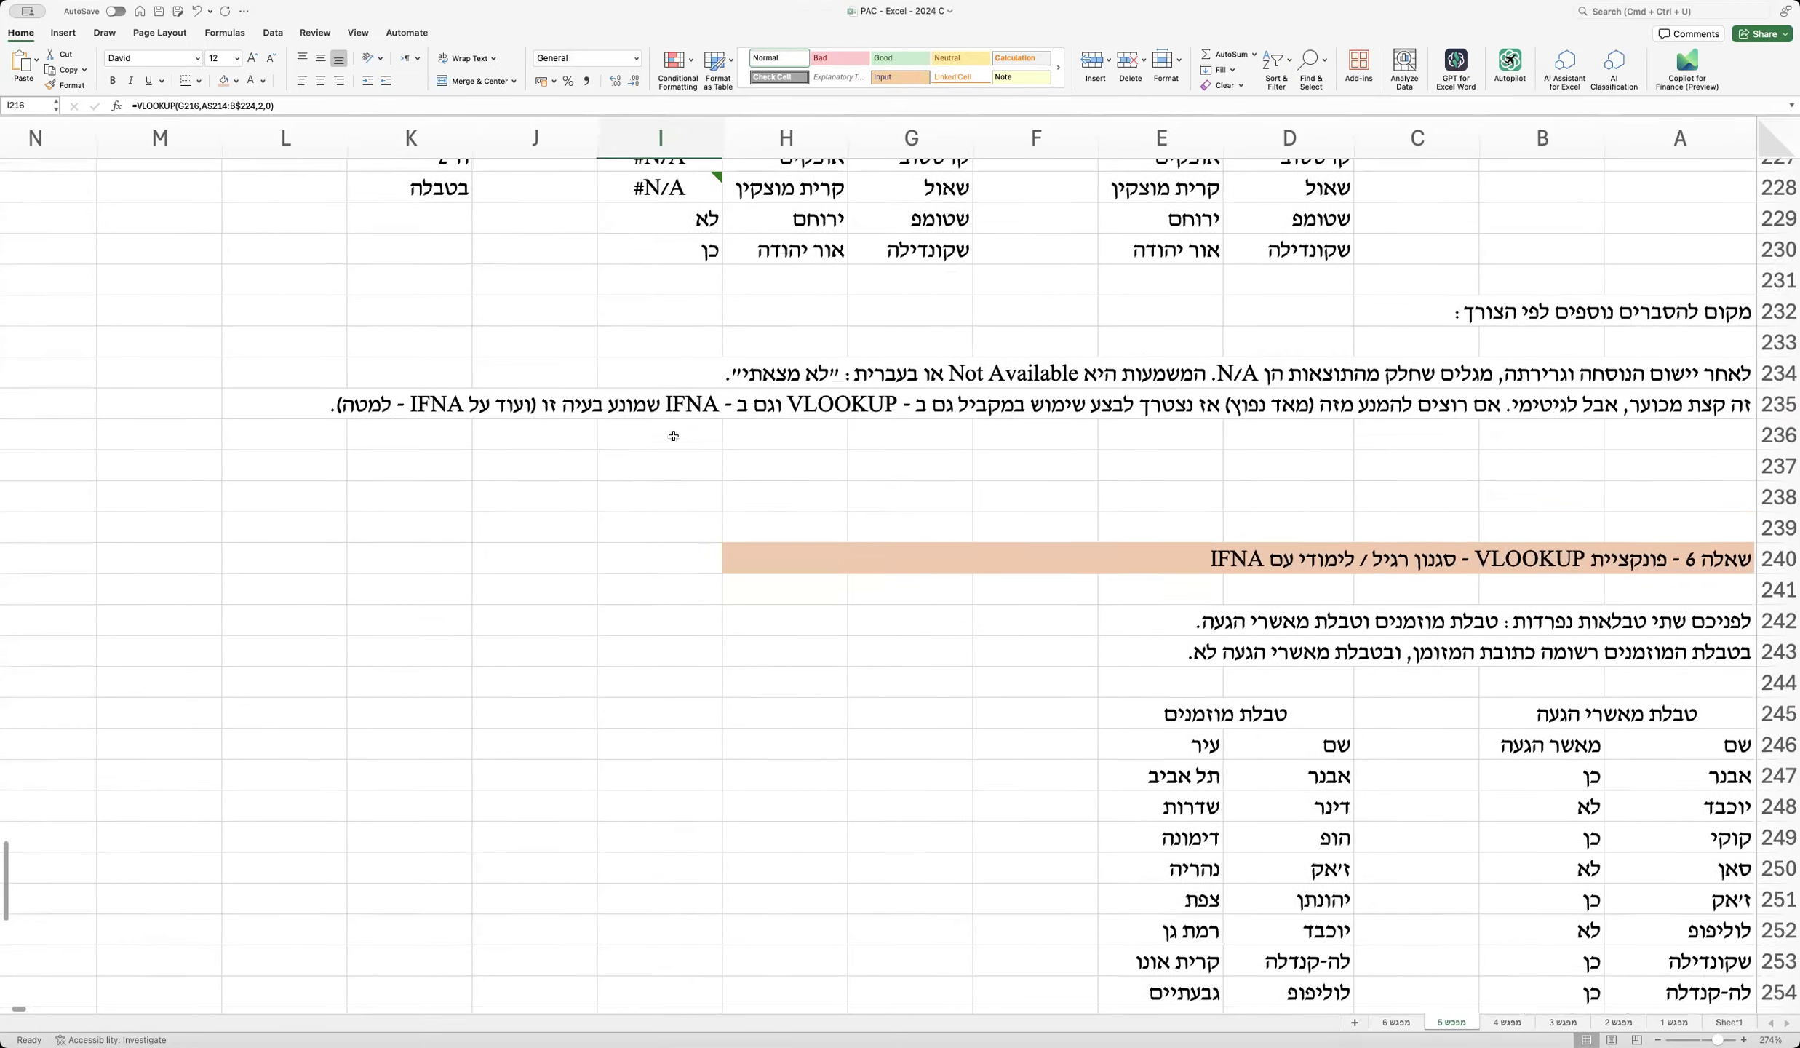
pyautogui.scroll(20, 674, 435)
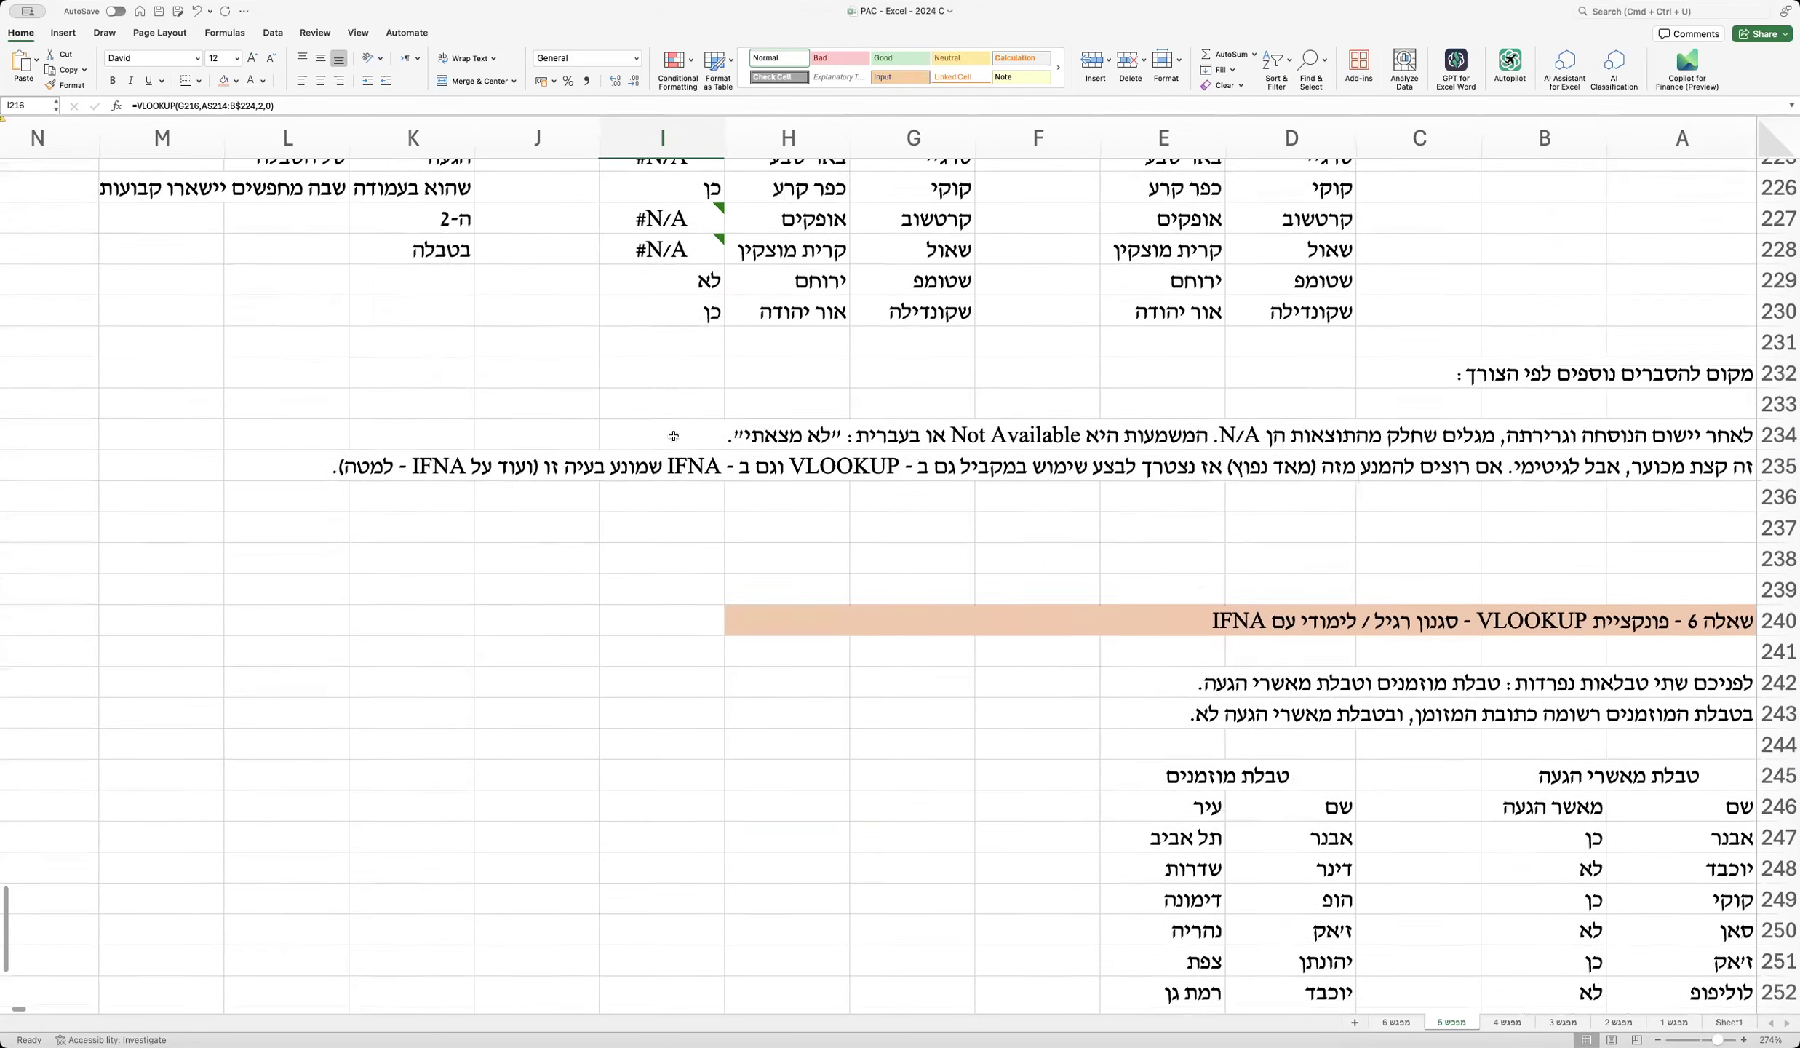
pyautogui.scroll(-20, 710, 422)
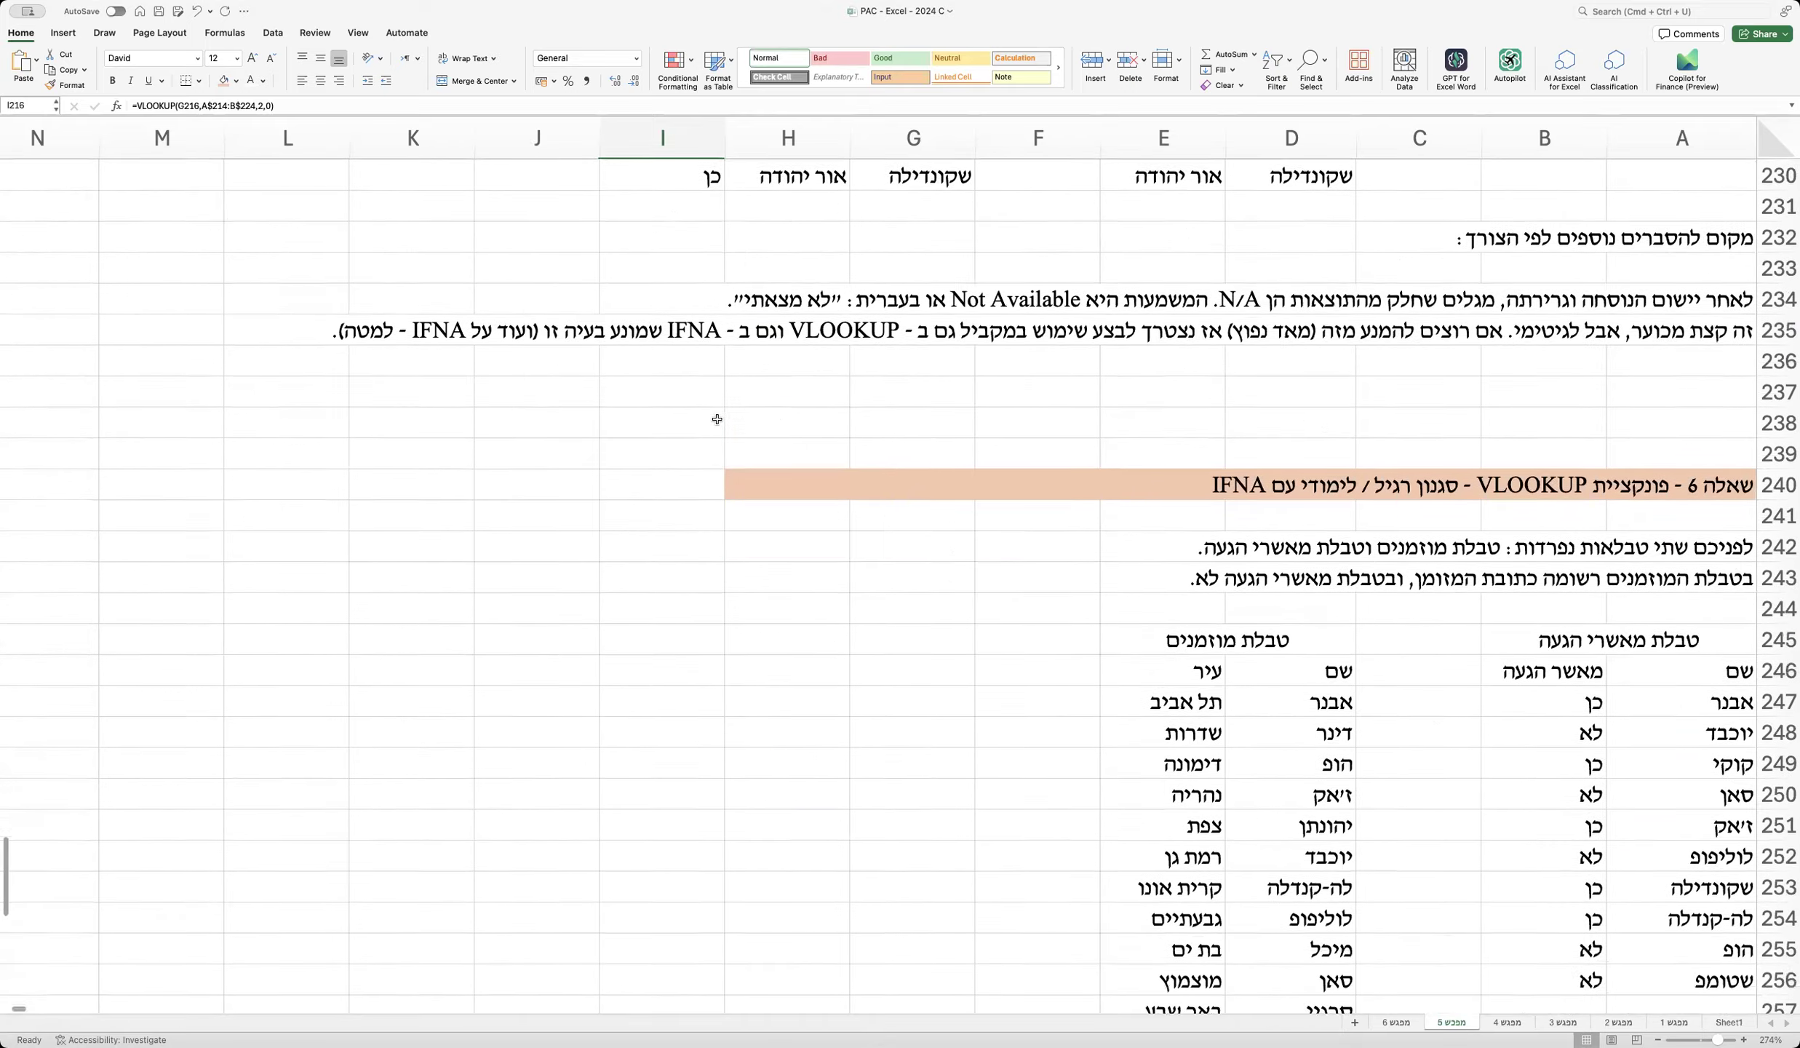
# Step: Read question 6: its heading, the confirmations and guests tables, and the required combined table with helper cells
pyautogui.scroll(-3, 716, 419)
pyautogui.scroll(11, 717, 419)
pyautogui.scroll(-12, 717, 408)
pyautogui.scroll(-17, 715, 386)
pyautogui.scroll(20, 715, 385)
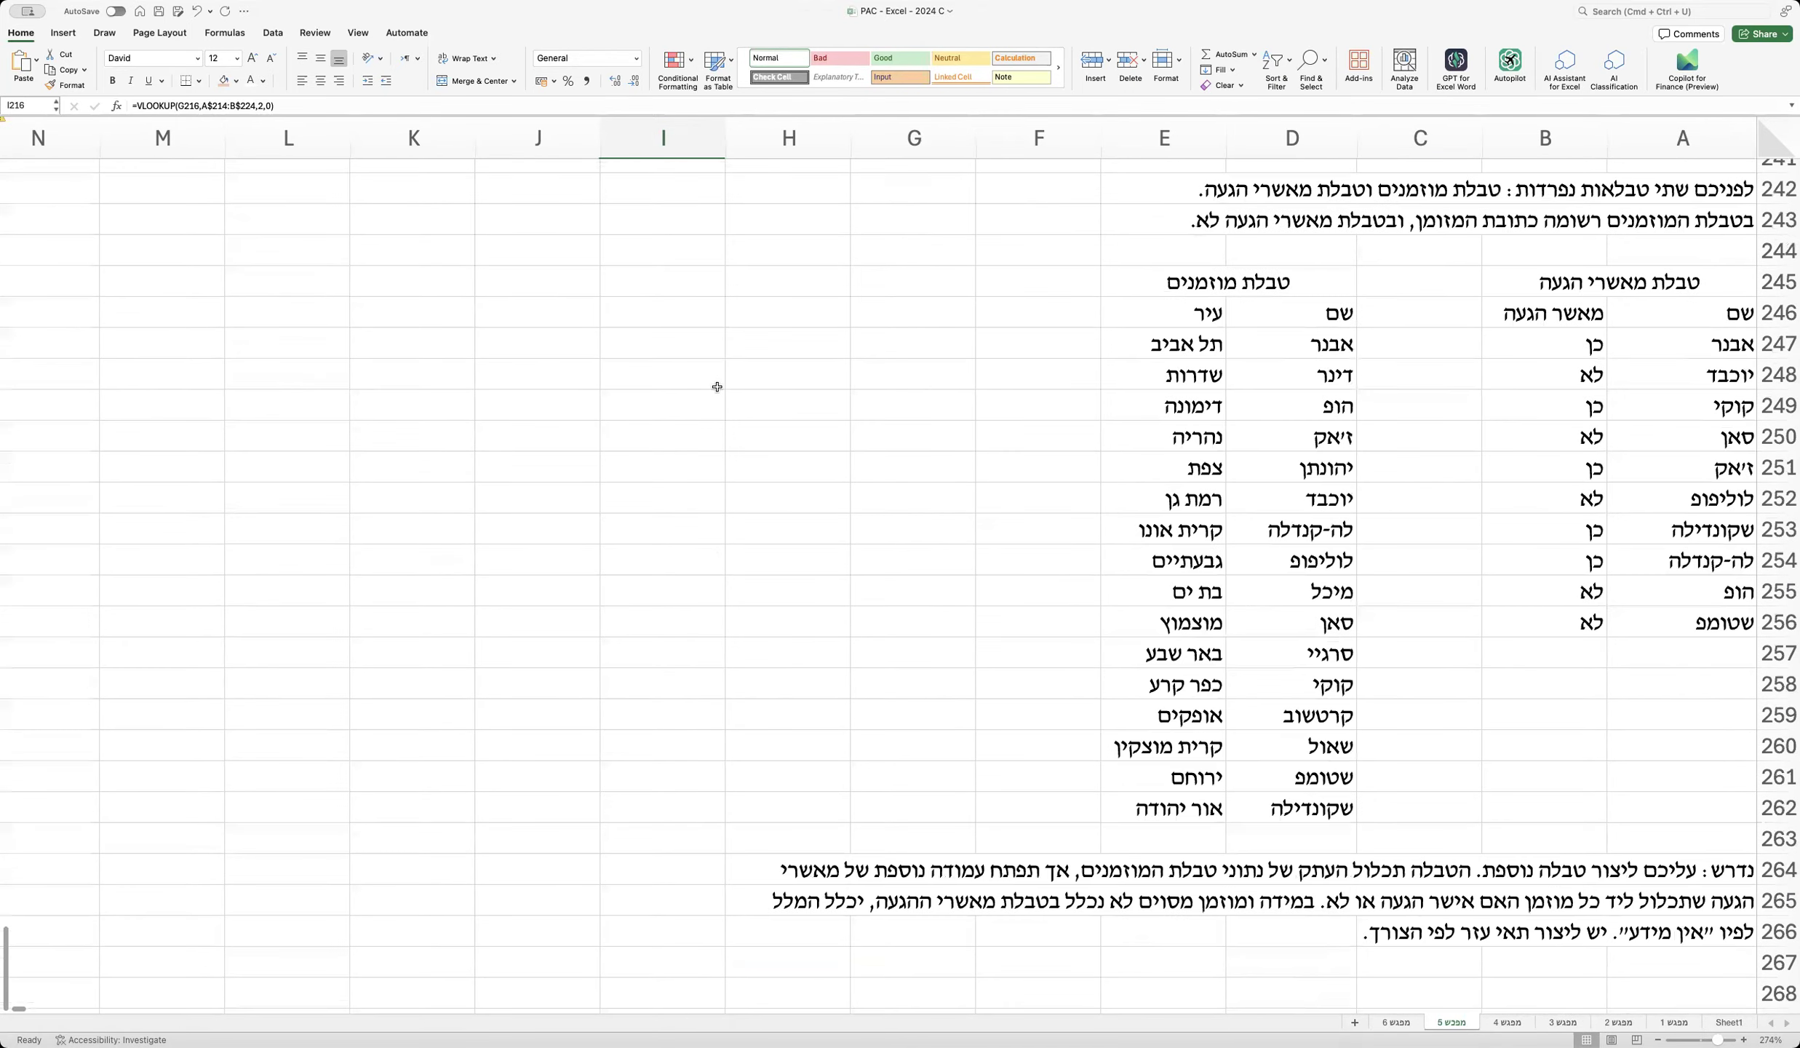
pyautogui.scroll(3, 1187, 271)
pyautogui.scroll(-1, 1187, 276)
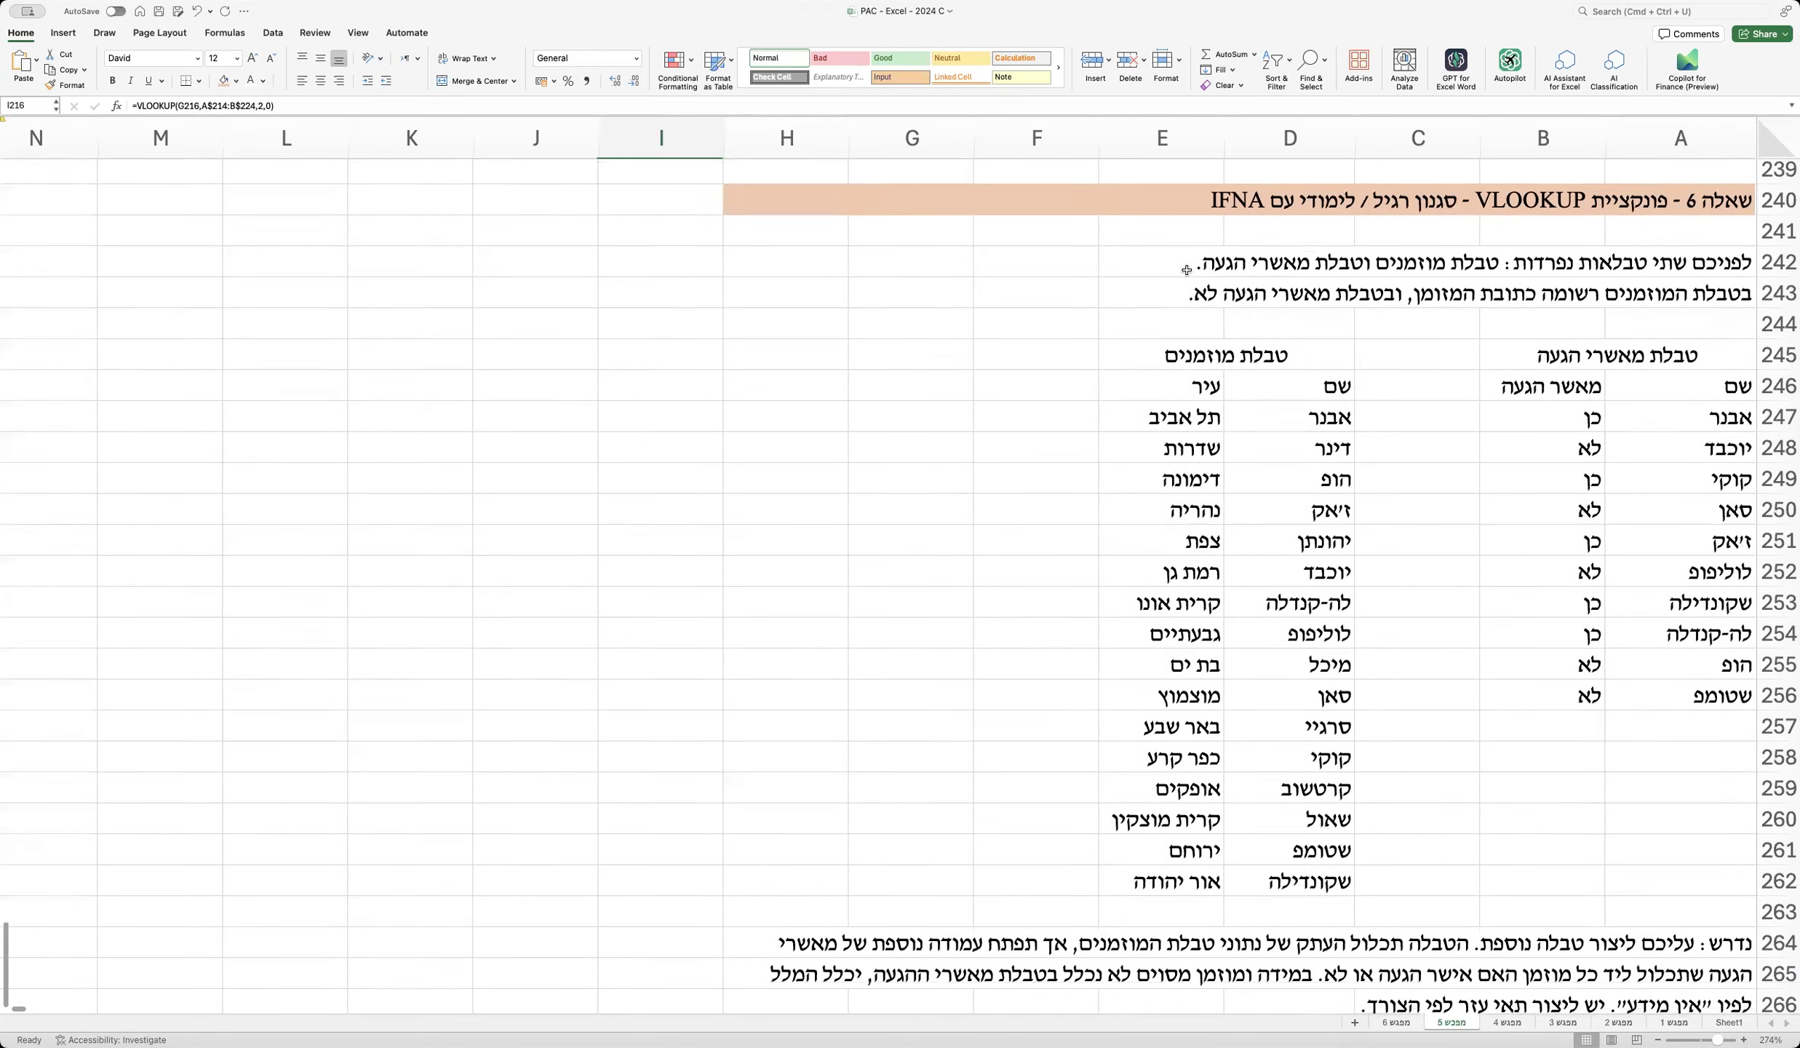
pyautogui.click(1064, 267)
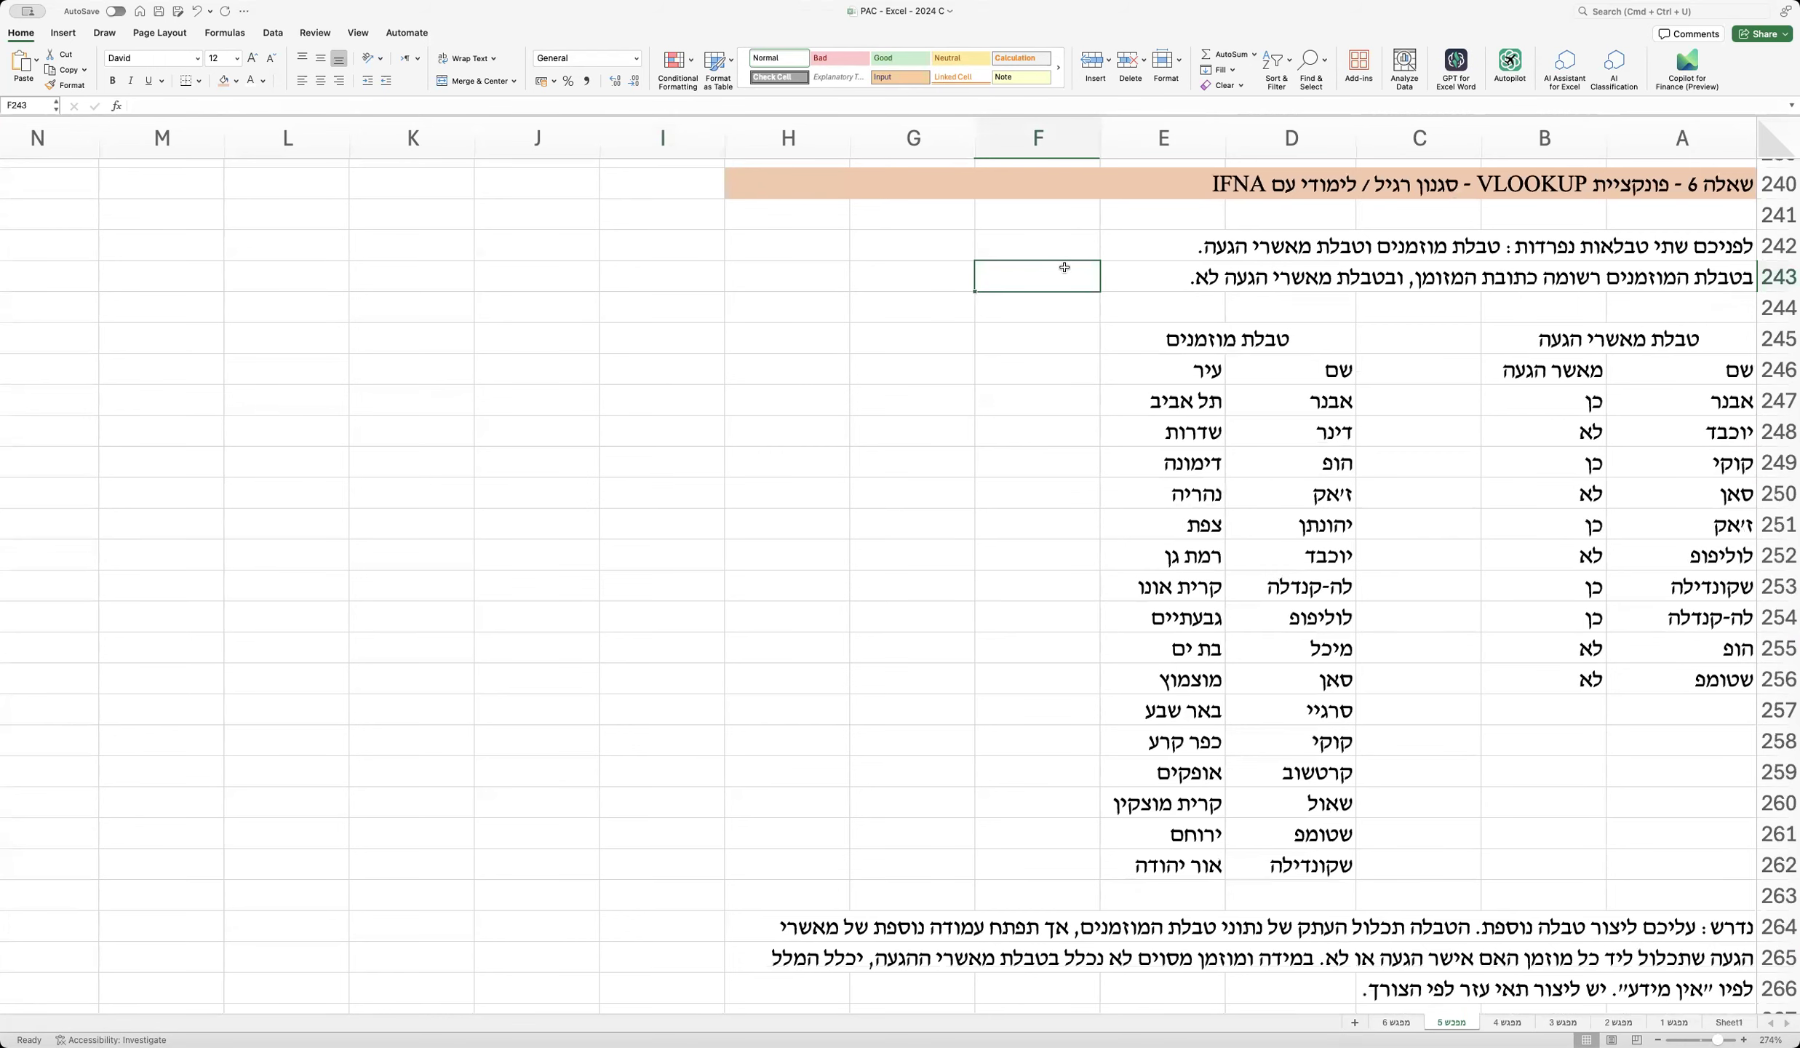
pyautogui.scroll(-5, 1065, 269)
pyautogui.scroll(2, 1255, 404)
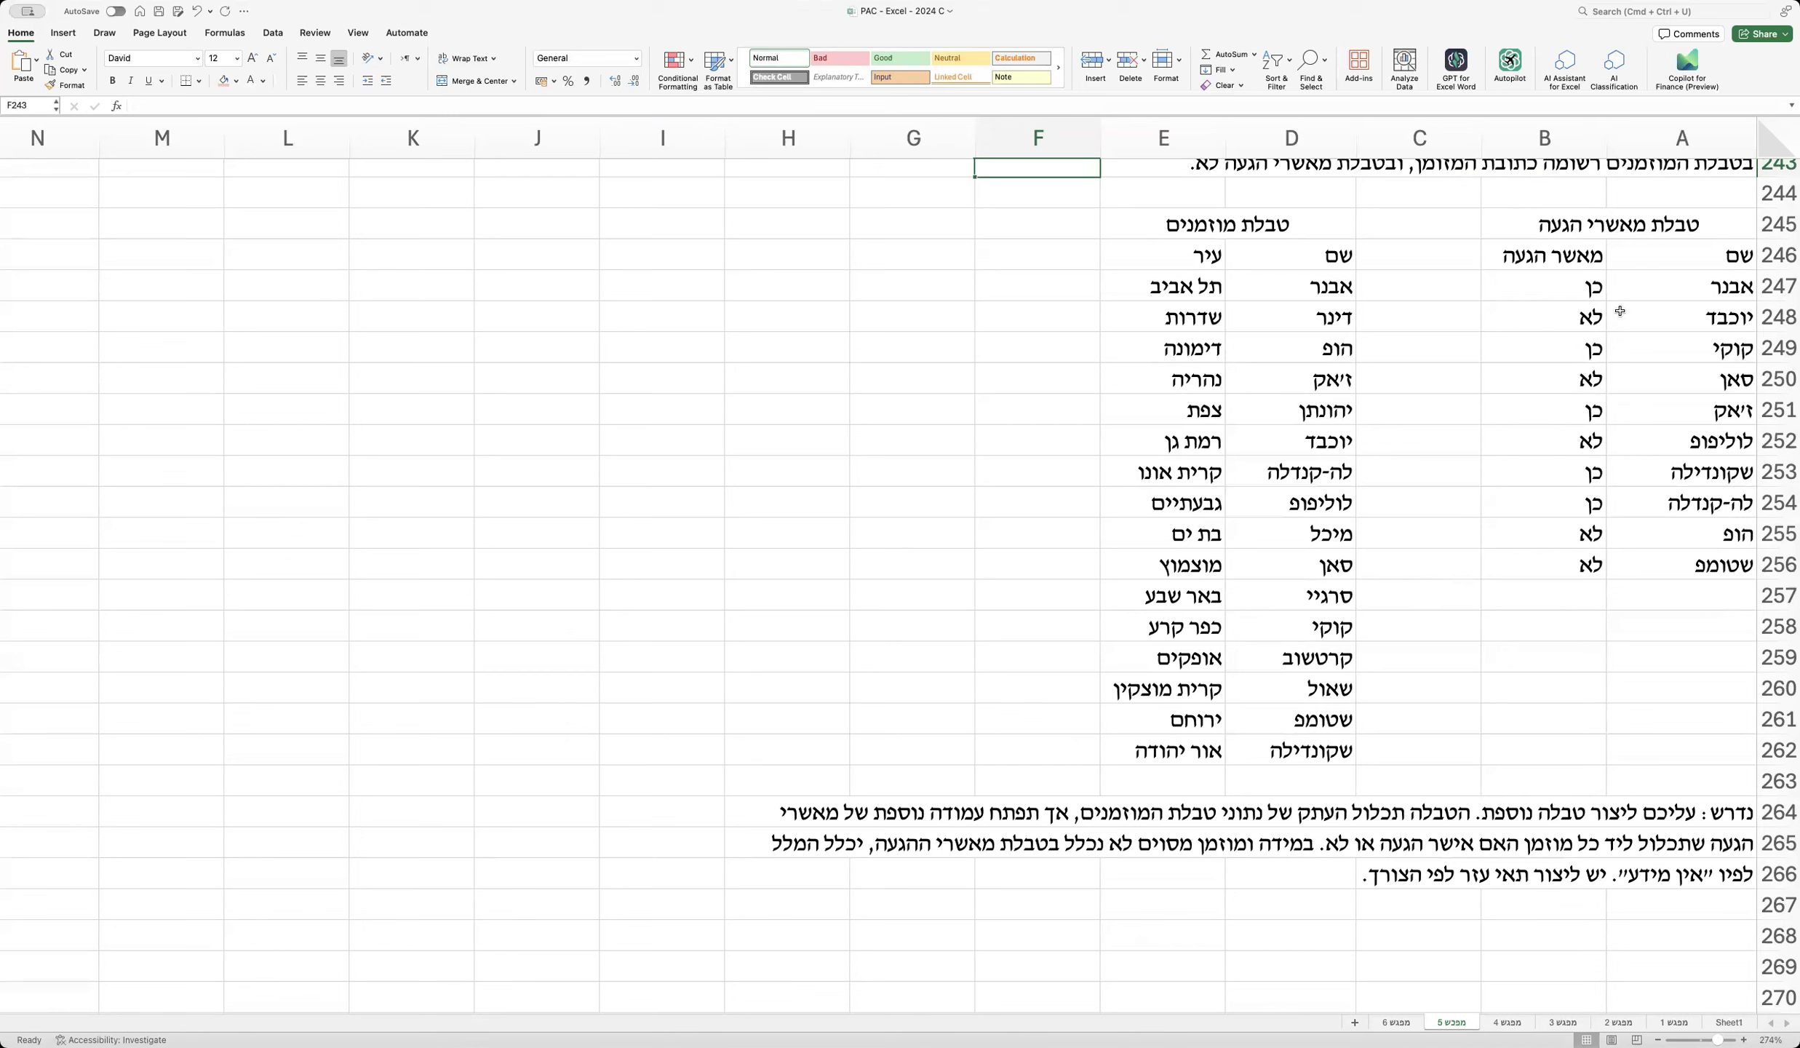
# Step: Copy rows 245 to 262 with both source tables and paste them starting at row 268, below the requirement text
pyautogui.moveTo(1779, 224); pyautogui.dragTo(1731, 734)
pyautogui.press('super+c')
pyautogui.scroll(-5, 1589, 724)
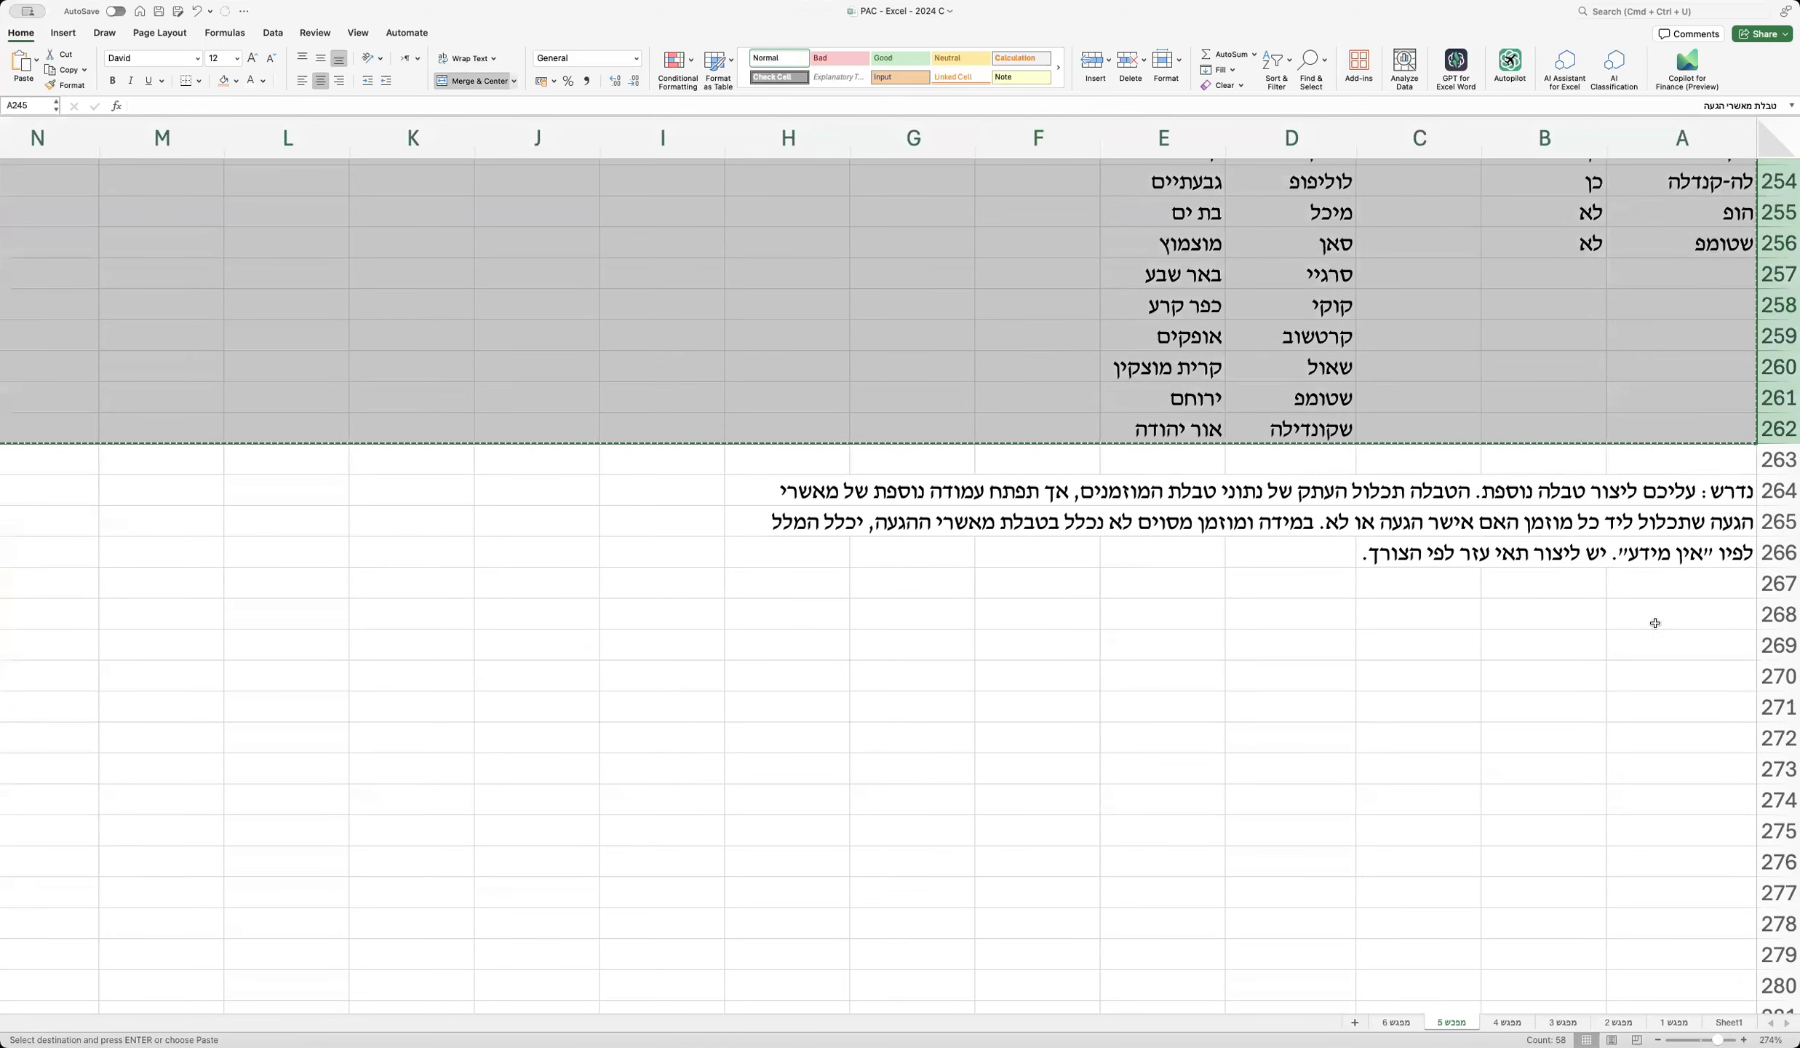
pyautogui.click(1654, 620)
pyautogui.press('super+v')
pyautogui.click(1554, 681)
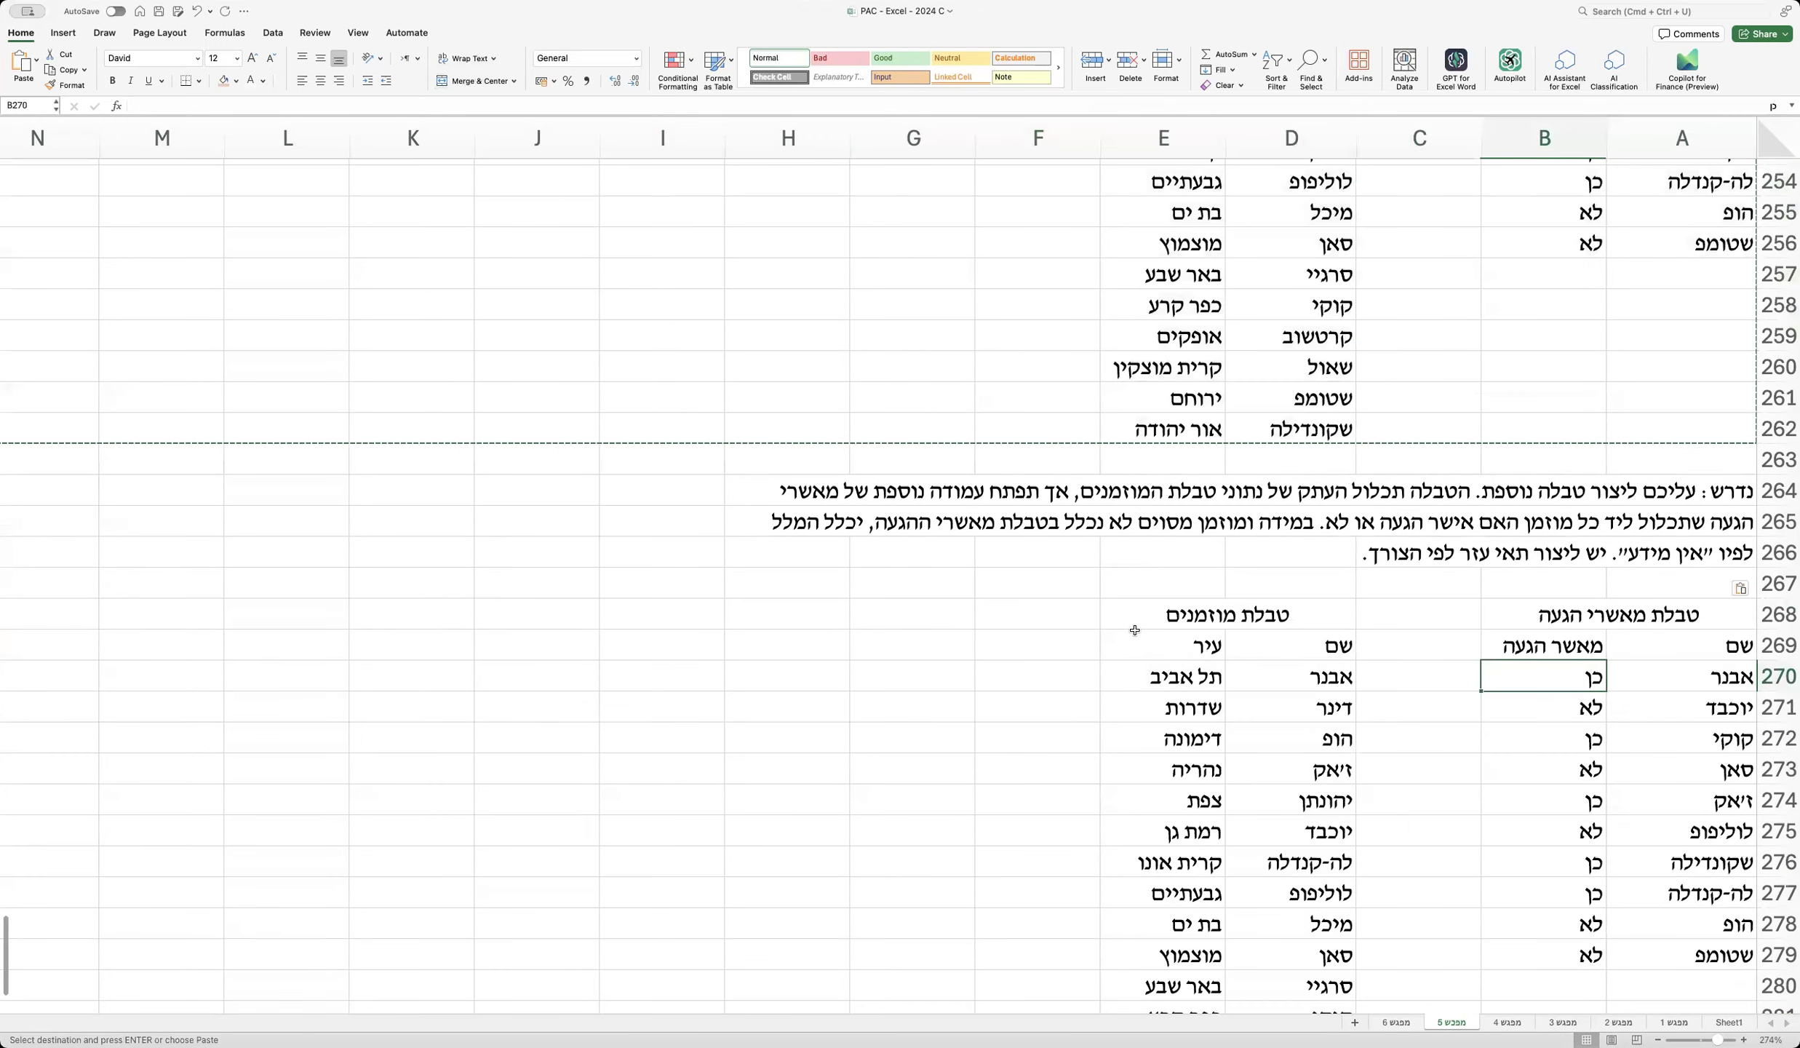
# Step: Title a new table "טבלה מאוחדת" in G268, beside the pasted tables
pyautogui.click(921, 613)
pyautogui.scroll(-3, 920, 614)
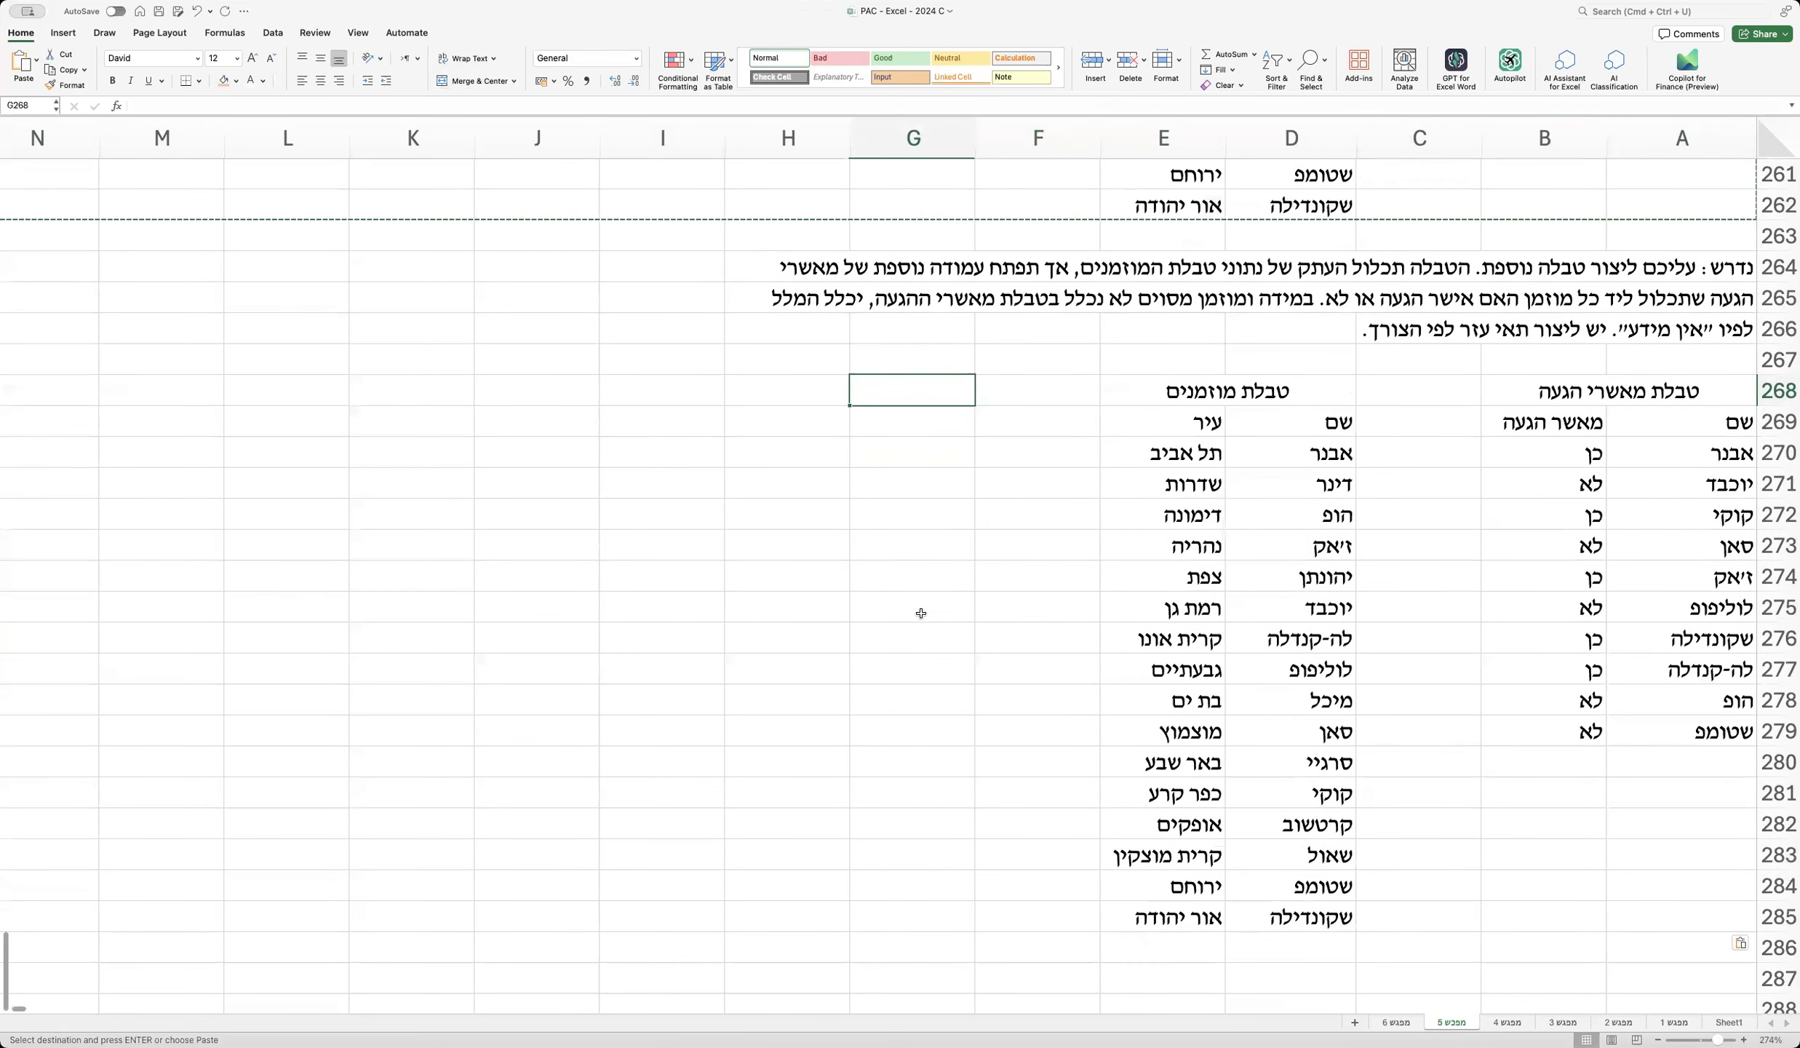
pyautogui.click(921, 614)
pyautogui.click(907, 429)
pyautogui.click(908, 397)
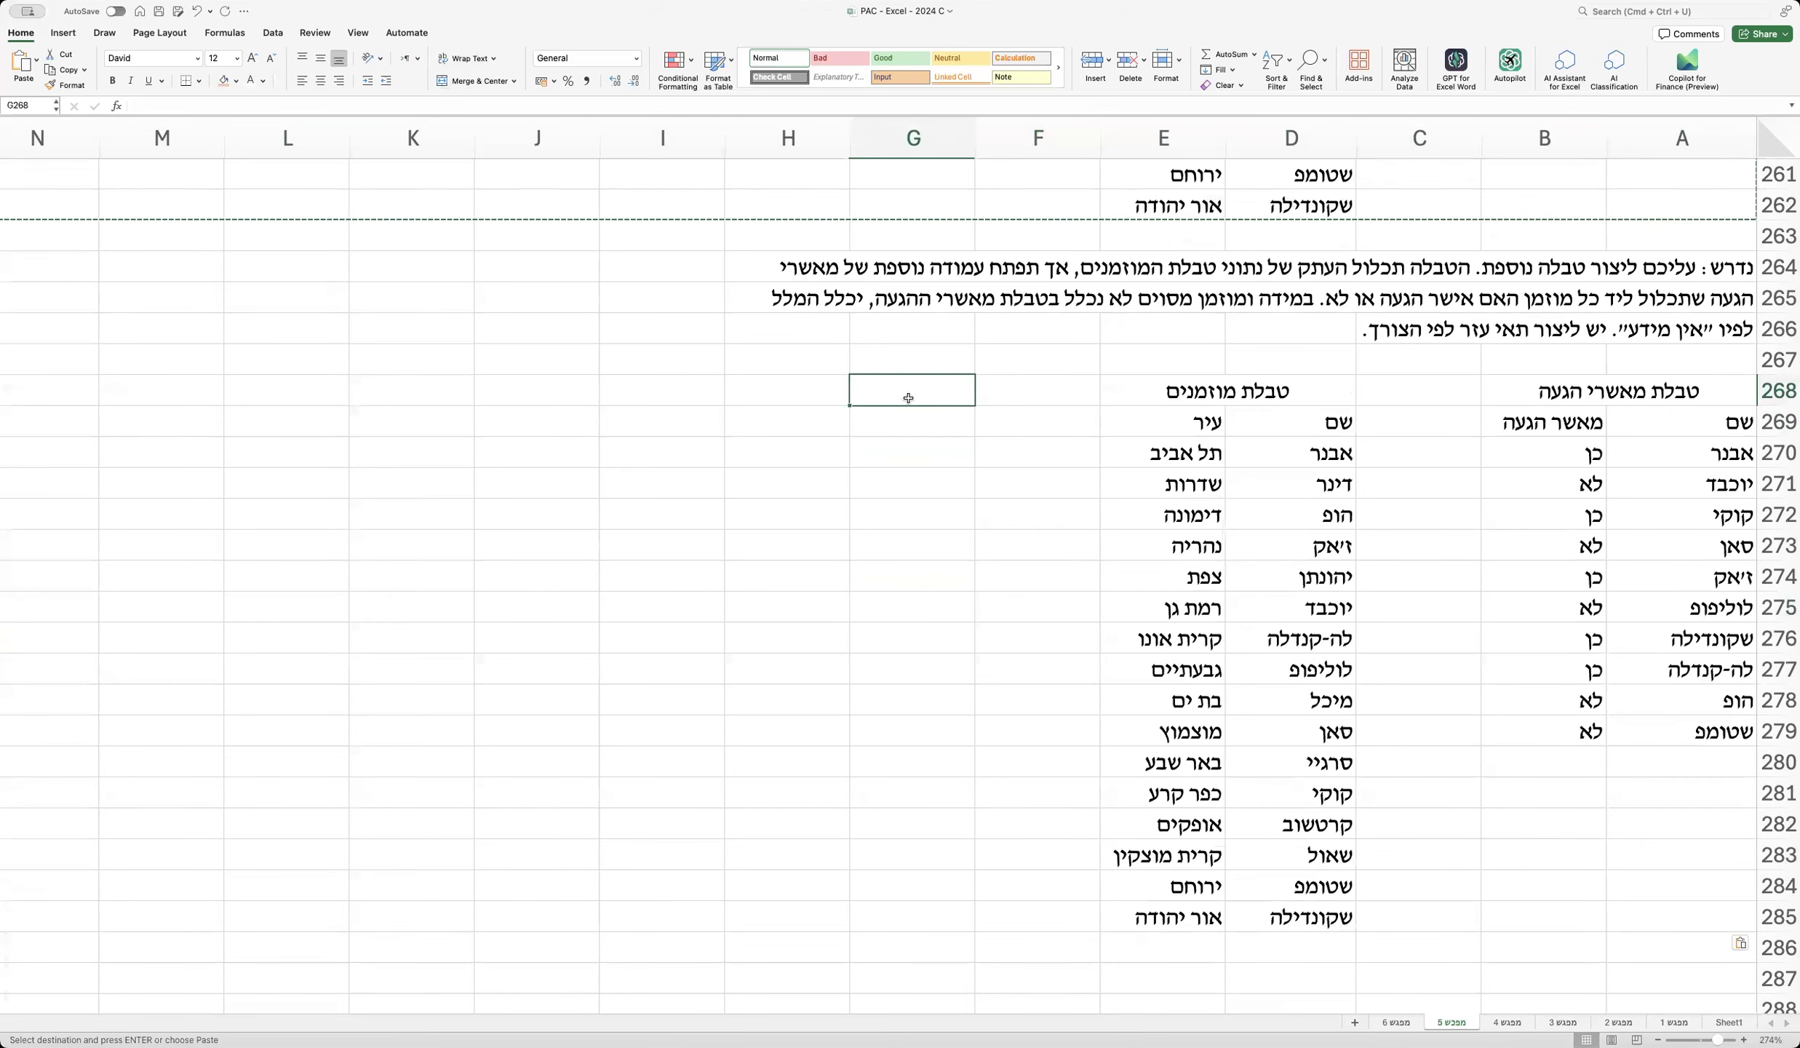
pyautogui.write('טבלה מאוחדת')
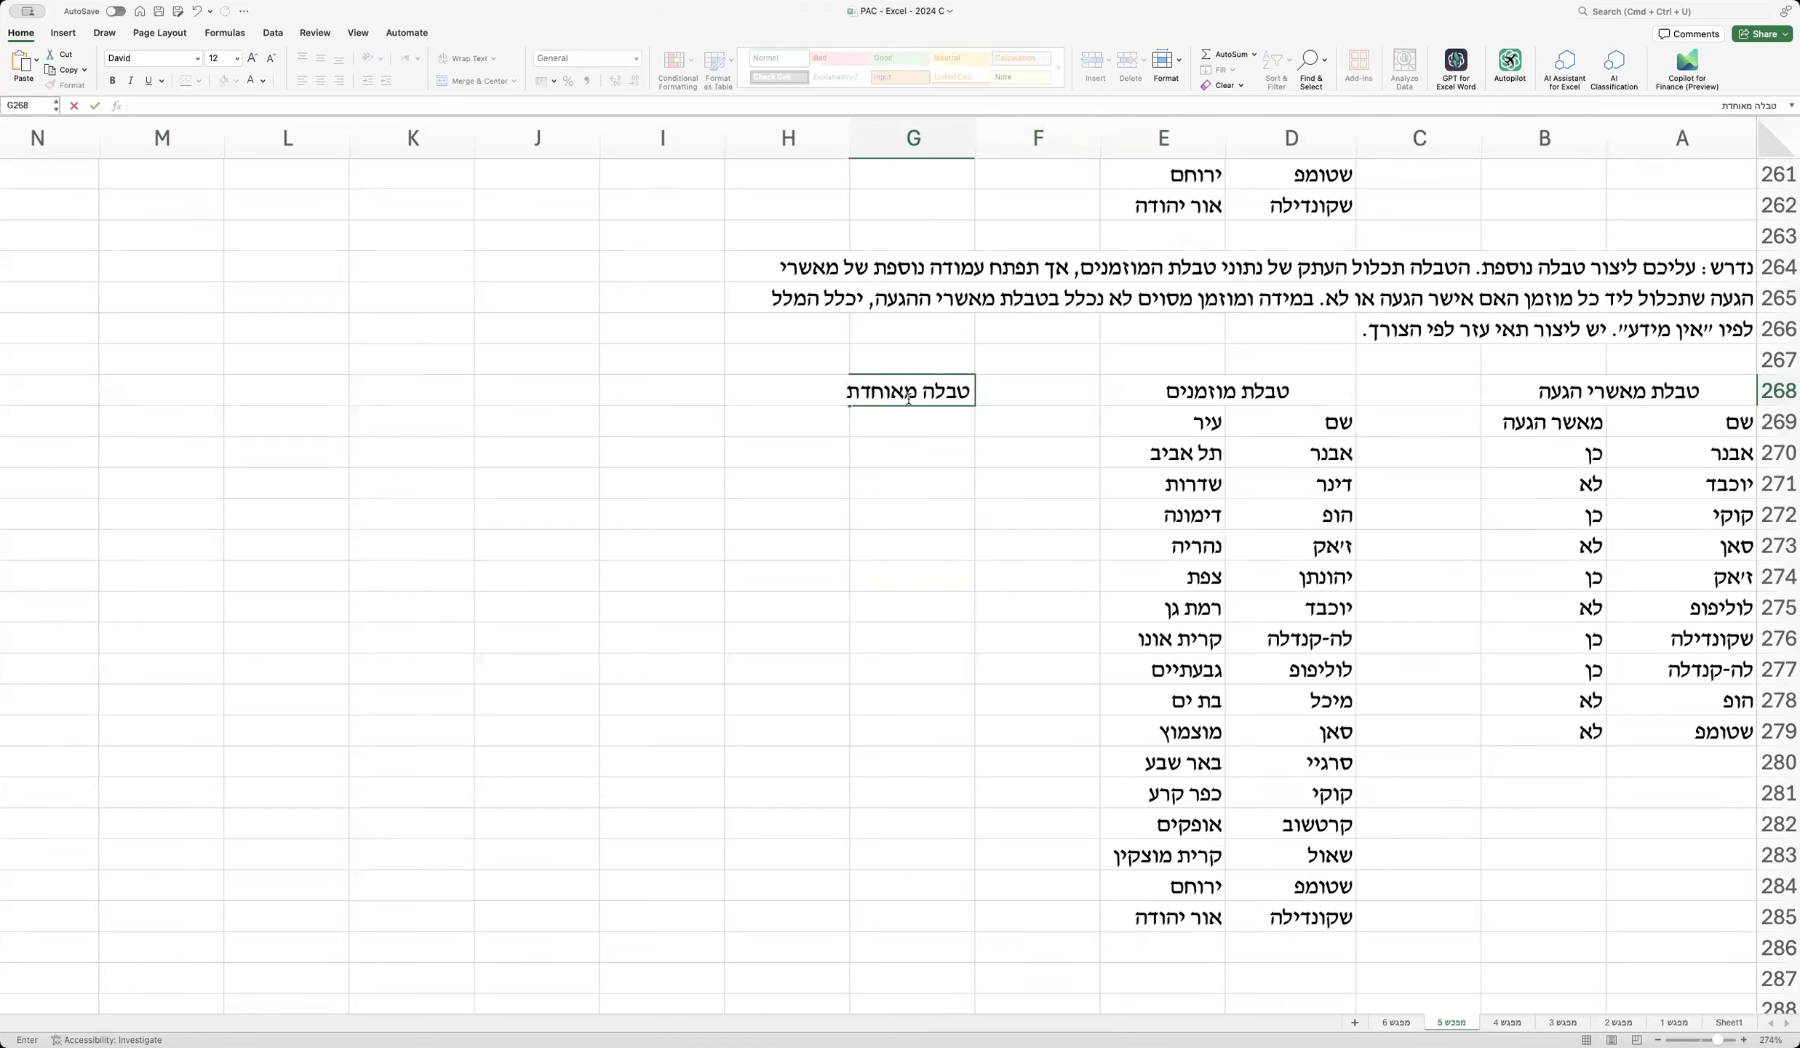
pyautogui.press('Return')
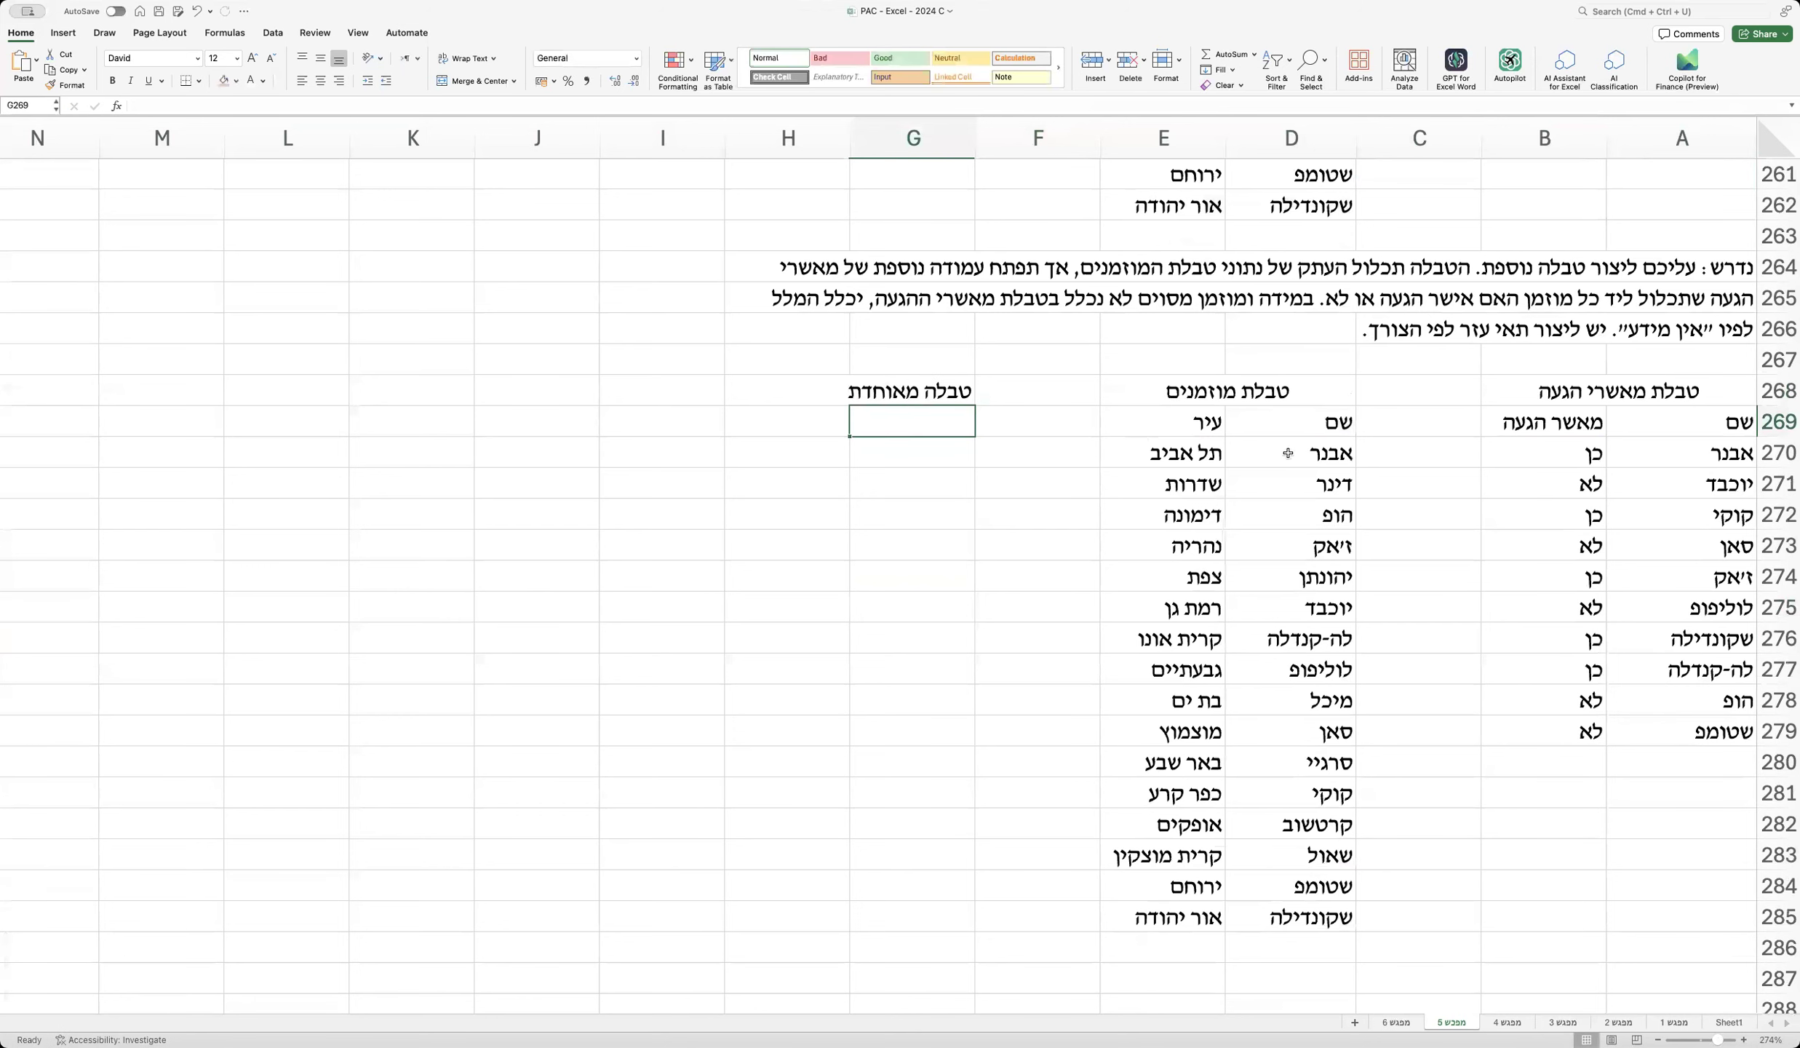
# Step: Copy the guests' names and cities with headers from D269:E285 to G269, and add the header "מאשר הגעה" in I269
pyautogui.moveTo(1266, 421); pyautogui.dragTo(1210, 925)
pyautogui.press('super+c')
pyautogui.click(893, 420)
pyautogui.press('super+v')
pyautogui.click(663, 421)
pyautogui.write('מאשר הגעה')
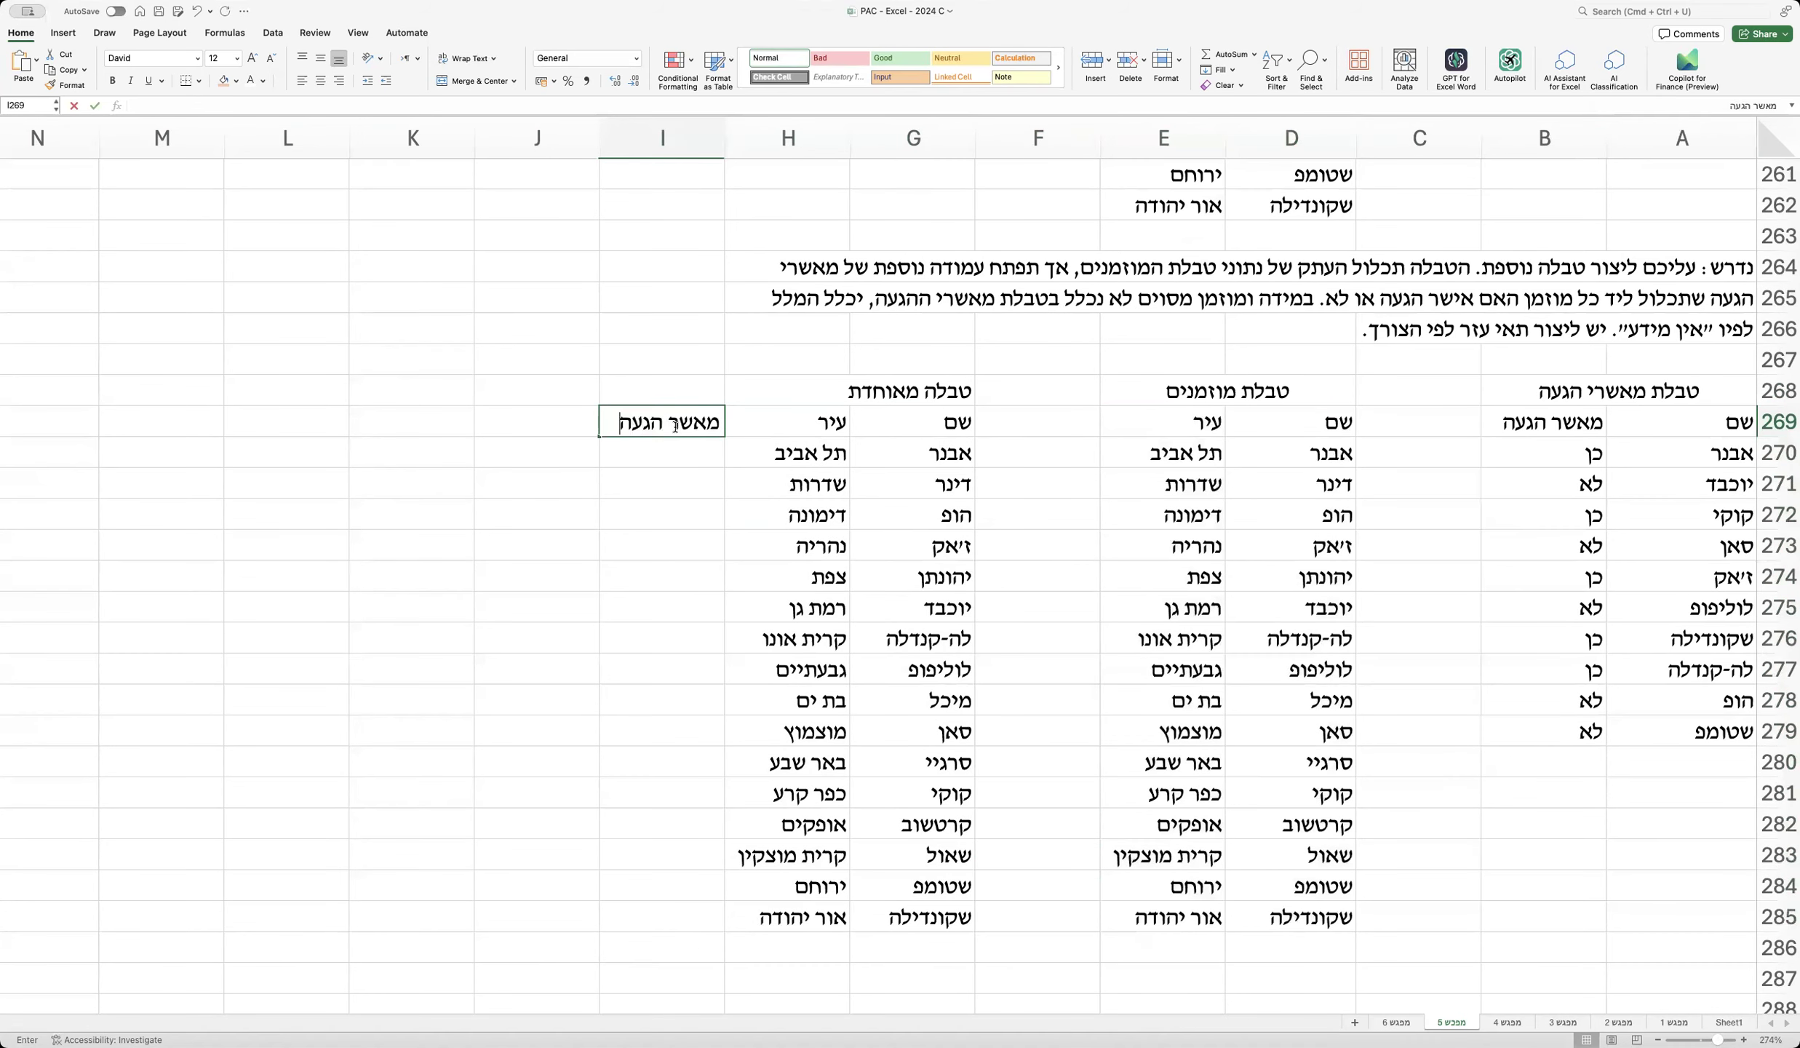
pyautogui.press('Return')
# Step: Merge and center the combined table's title across G268:I268
pyautogui.moveTo(896, 387); pyautogui.dragTo(655, 390)
pyautogui.click(461, 81)
pyautogui.click(568, 449)
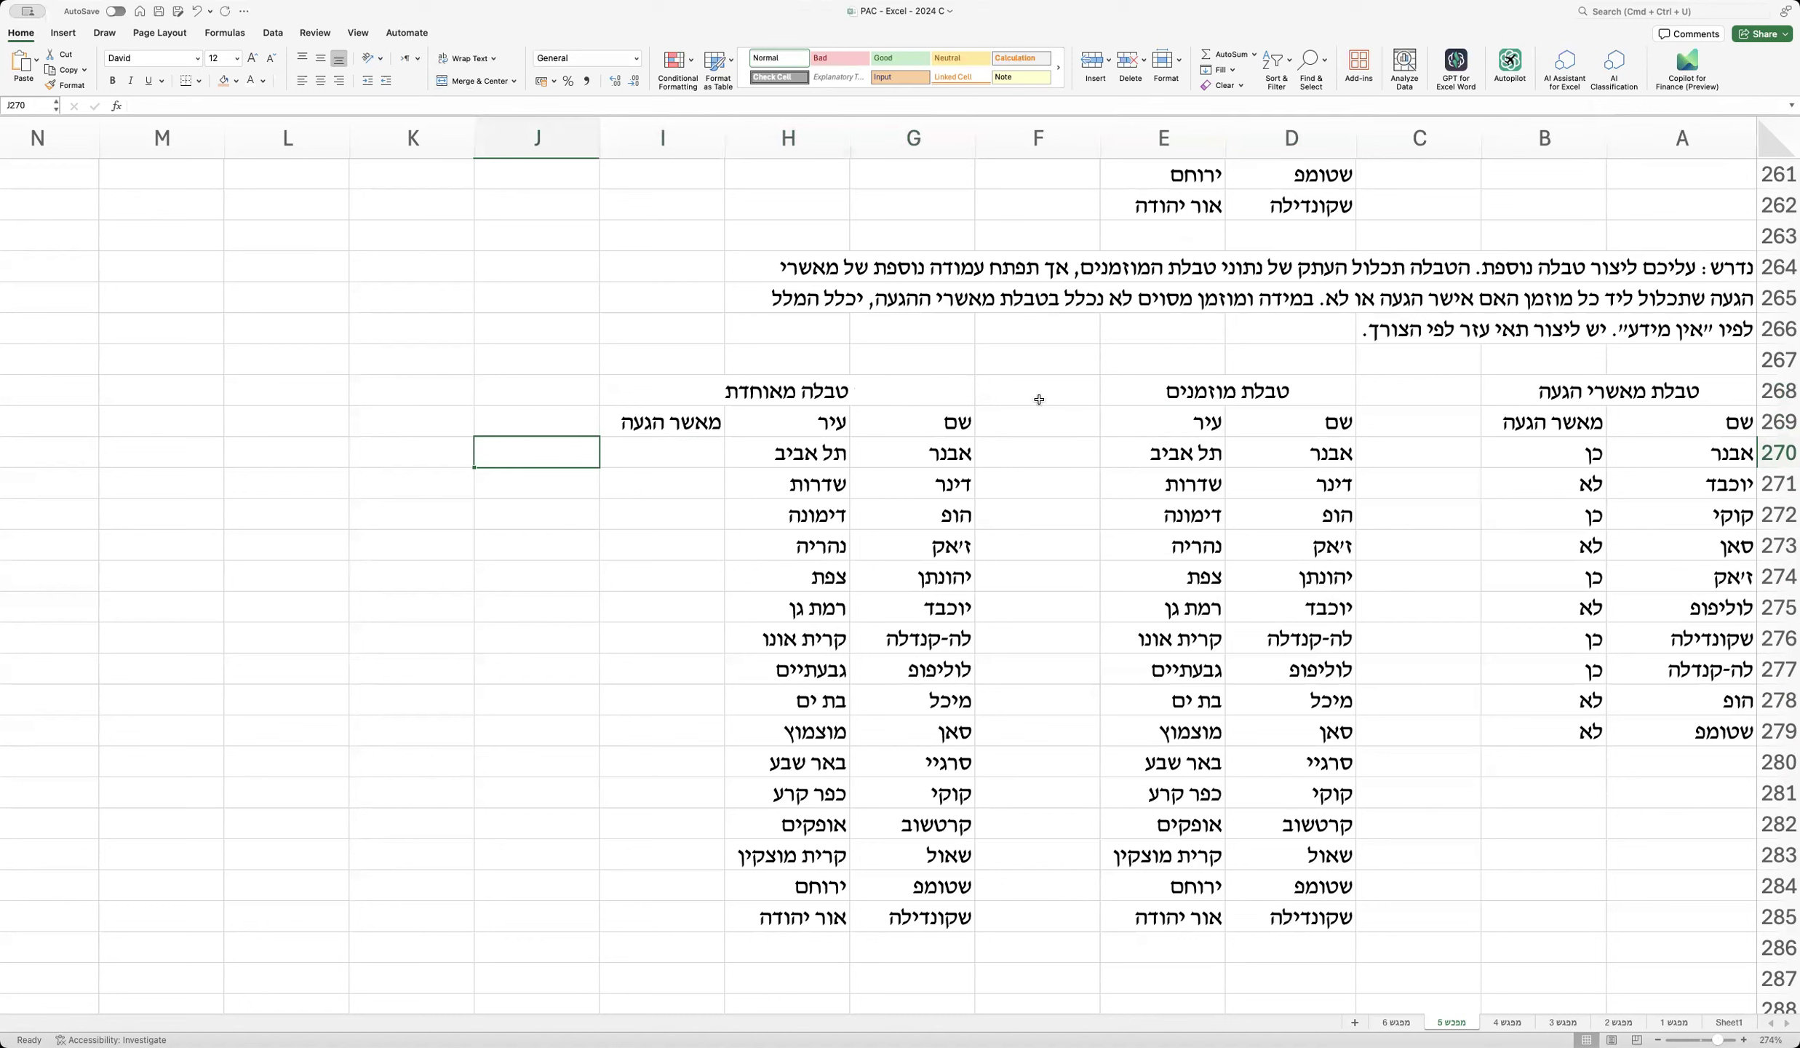
# Step: Check the missing-guest requirement in A265 and create a helper cell with "תא עזר" in L268 and "אין מידע" in L269
pyautogui.doubleClick(1675, 298)
pyautogui.moveTo(1289, 298); pyautogui.dragTo(663, 292)
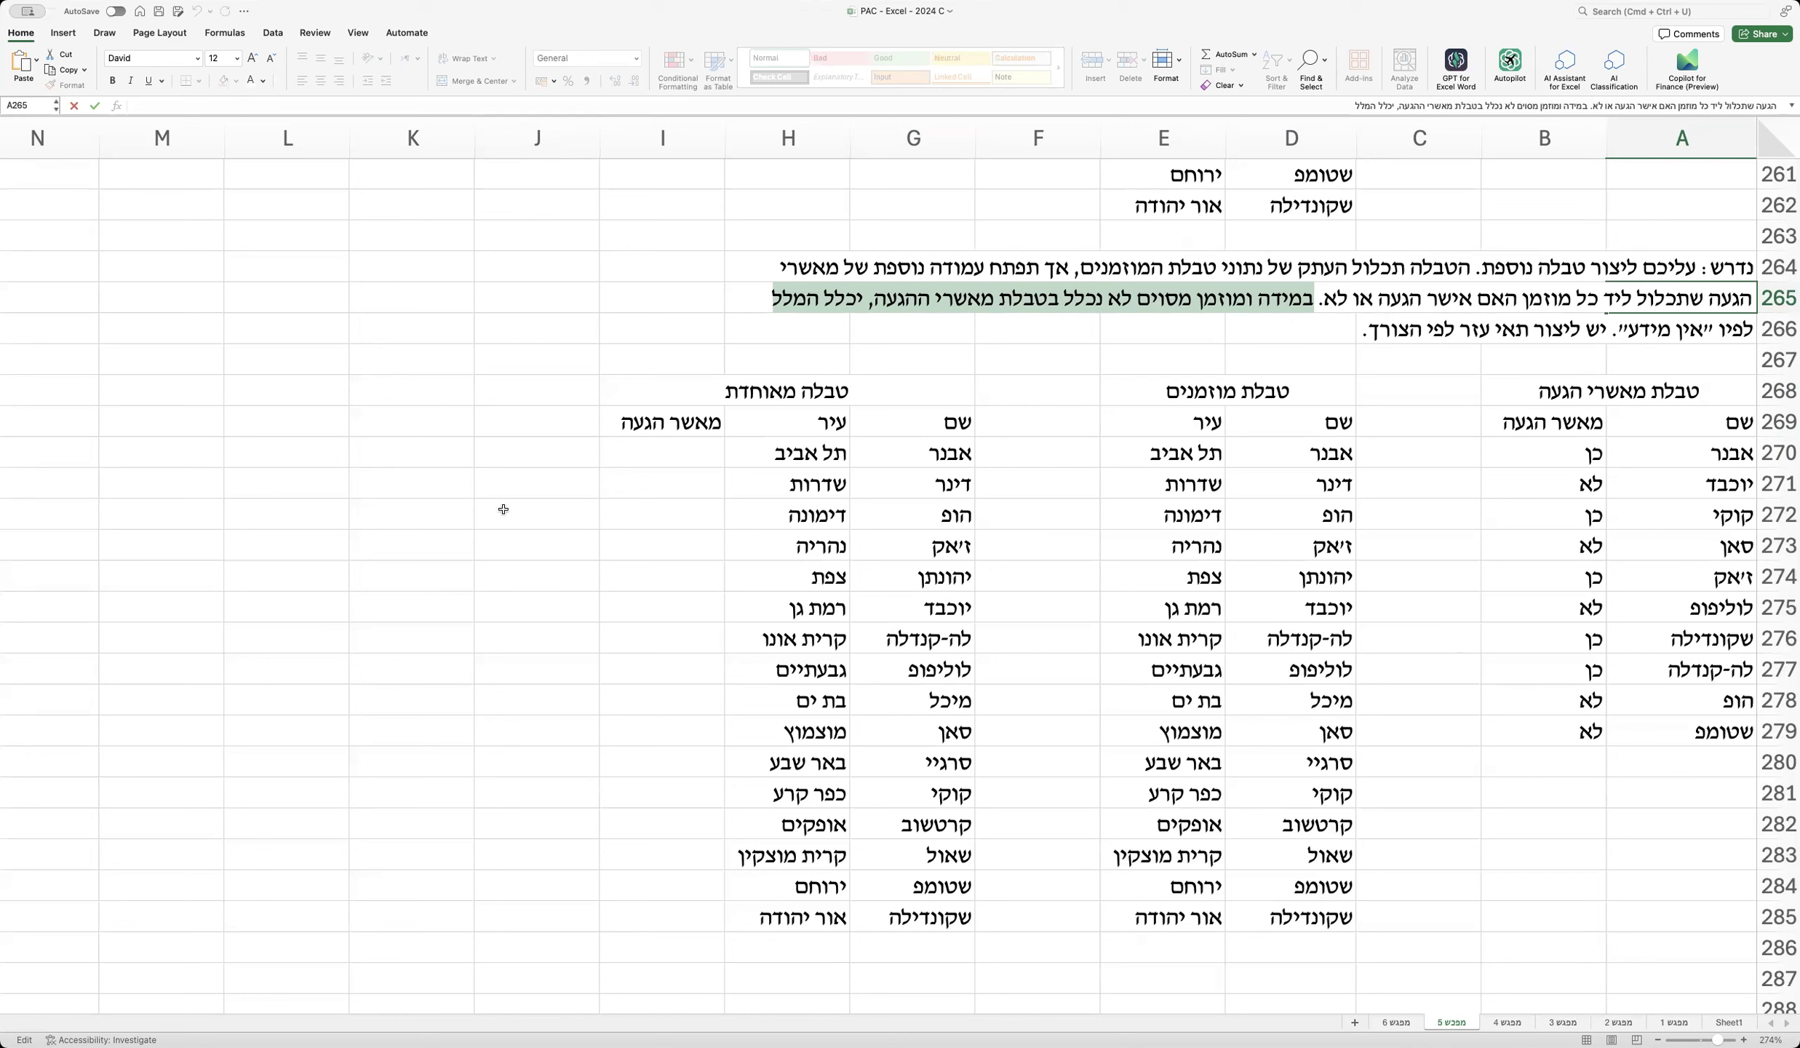
pyautogui.click(340, 392)
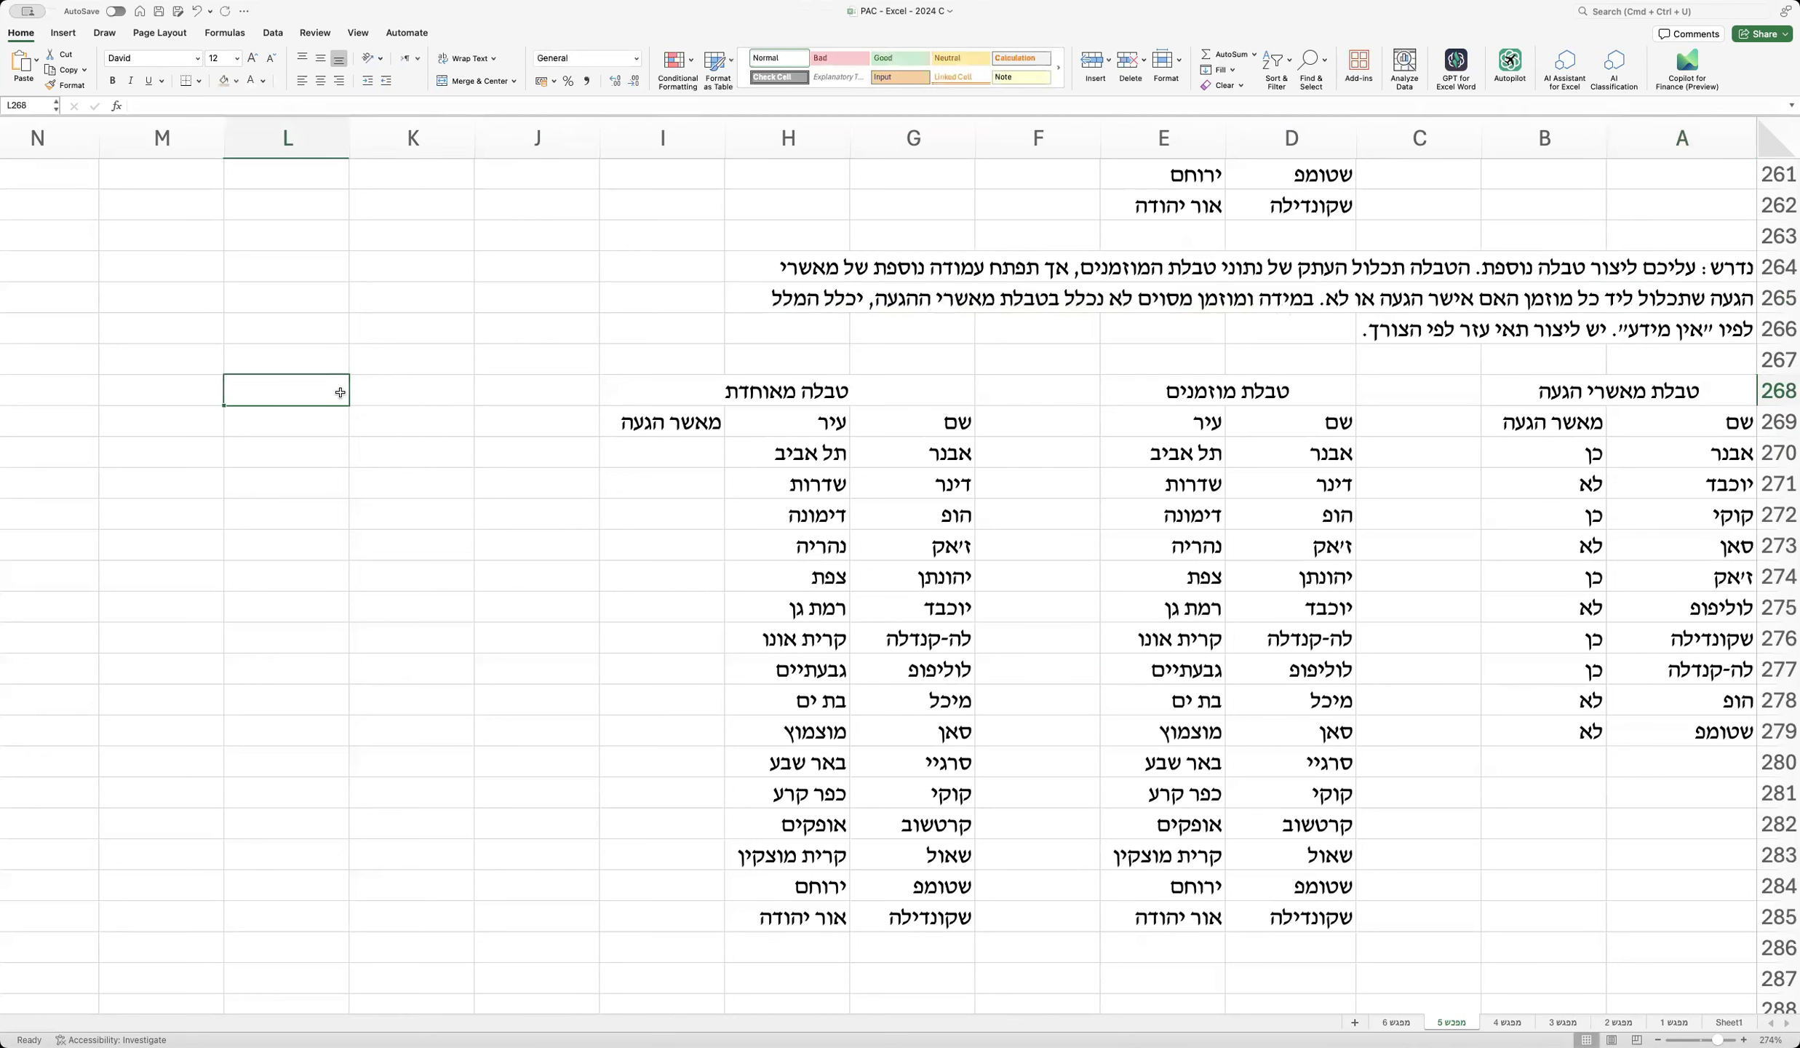
pyautogui.write('תא עזר')
pyautogui.press('Return')
pyautogui.write('אין מידע')
pyautogui.press('Return')
pyautogui.press('Right')
pyautogui.press('Right')
pyautogui.press('Right')
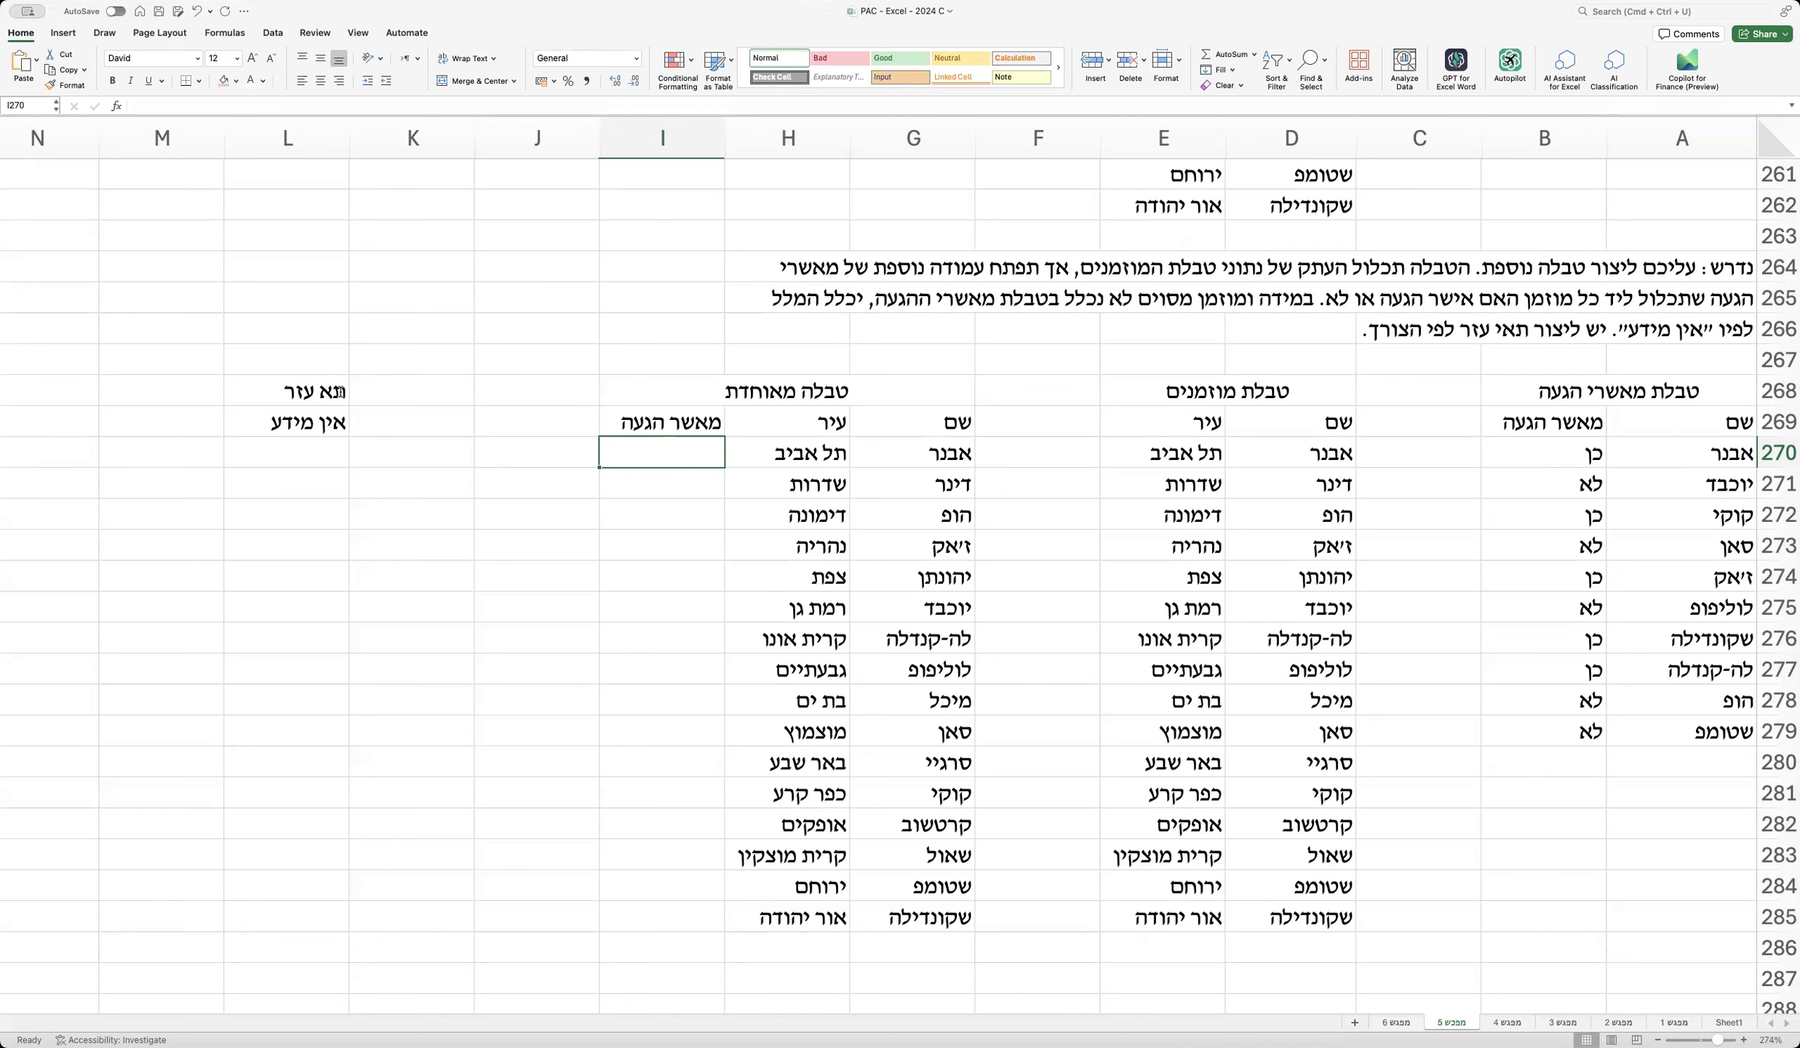
# Step: Write the VLOOKUP reminder "מה מחפשים, באיזו טבלה, מאיזו עמודה להחזיר ערך," in J264 and "והאם נדרשת התאמה מדויקת" in J265
pyautogui.click(502, 255)
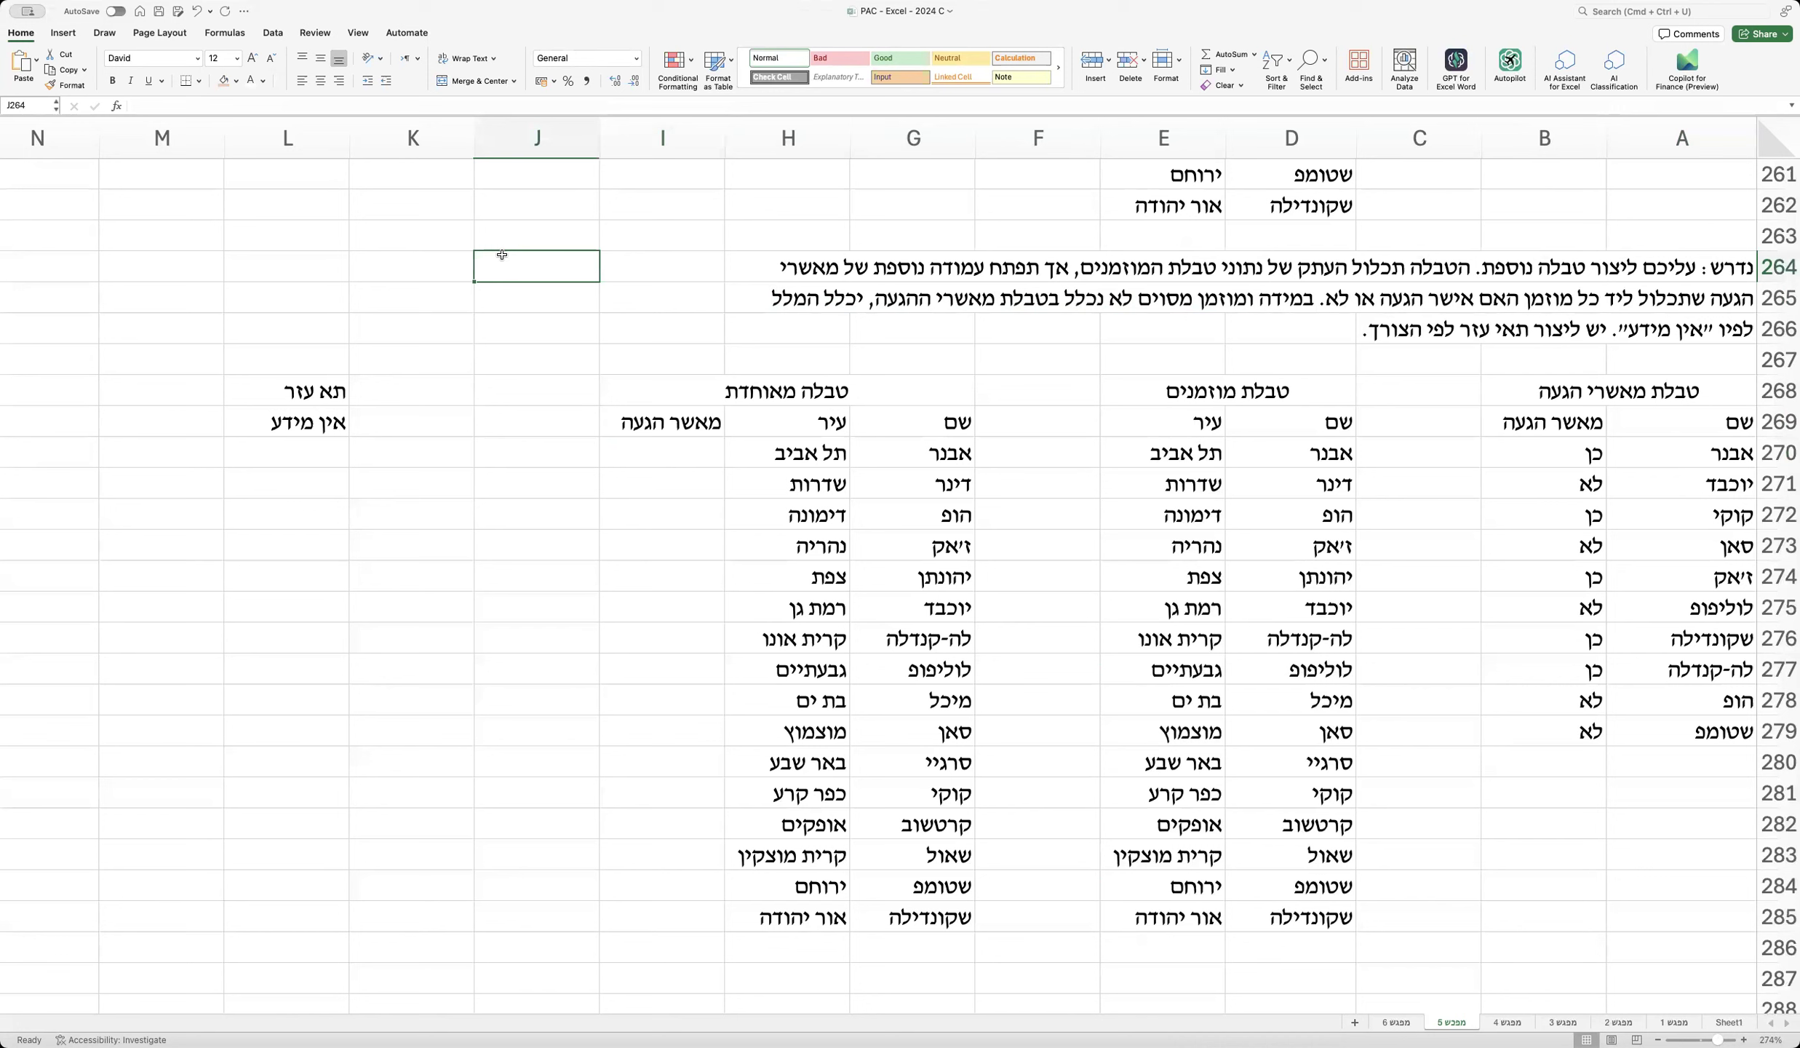
pyautogui.write('מה מחפשים, באיזו טבלה, מאיזו עמודה להחזיר ערך,')
pyautogui.press('Return')
pyautogui.write('והאם נדרשת התאמה מדויקת')
pyautogui.press('Return')
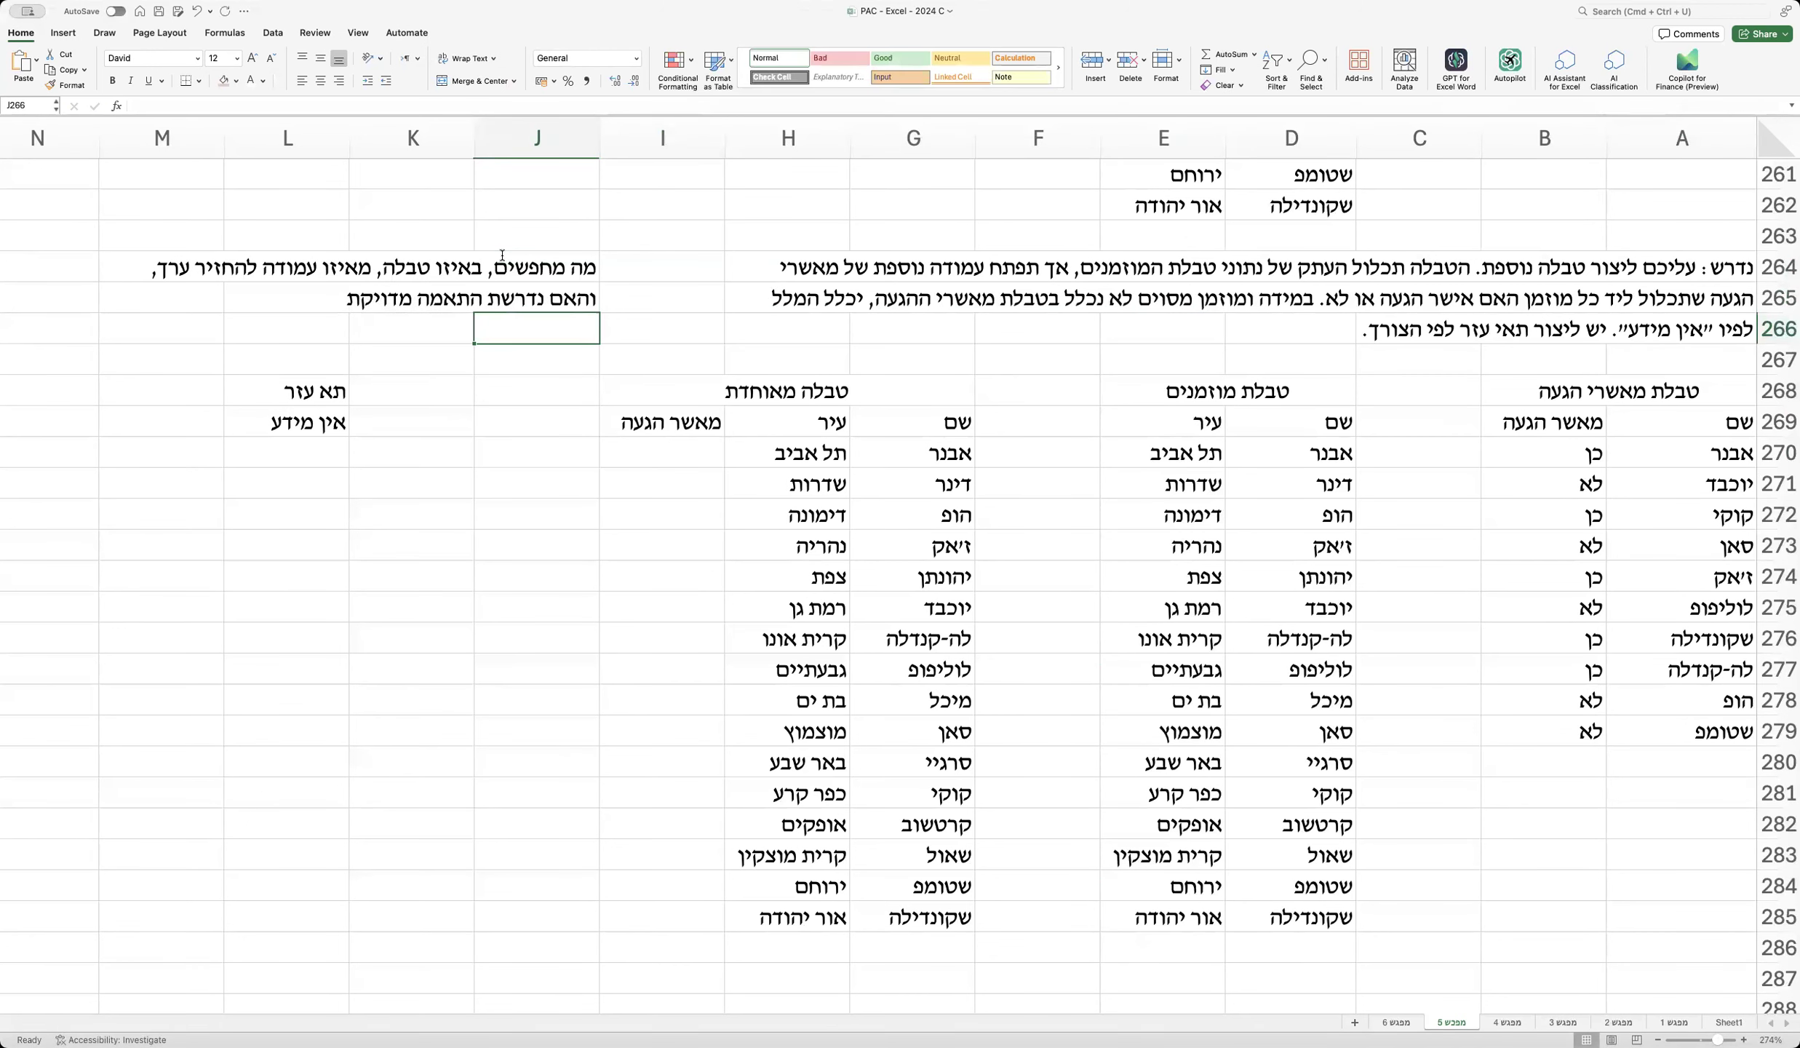
# Step: Begin a VLOOKUP formula in I270 that looks up G270 in the confirmations table A269:B279
pyautogui.press('Down')
pyautogui.press('Down')
pyautogui.press('Down')
pyautogui.press('Down')
pyautogui.press('Down')
pyautogui.press('Right')
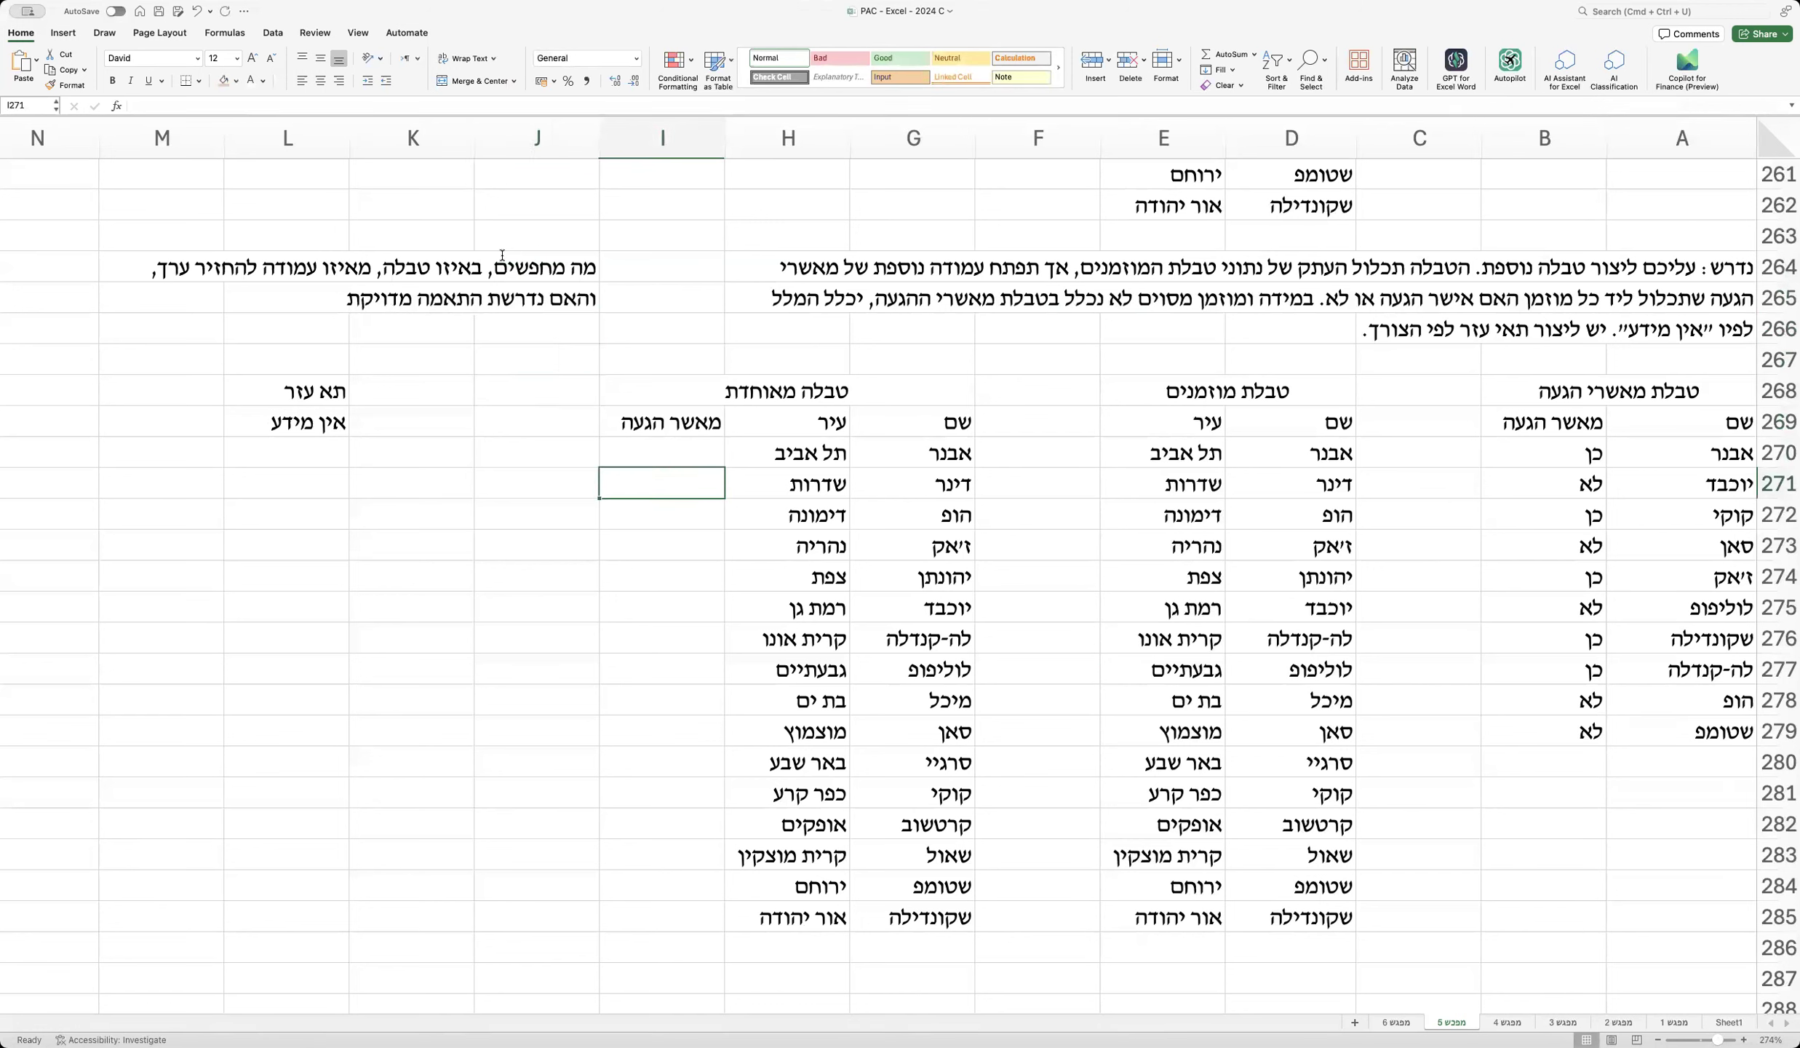
pyautogui.press('Up')
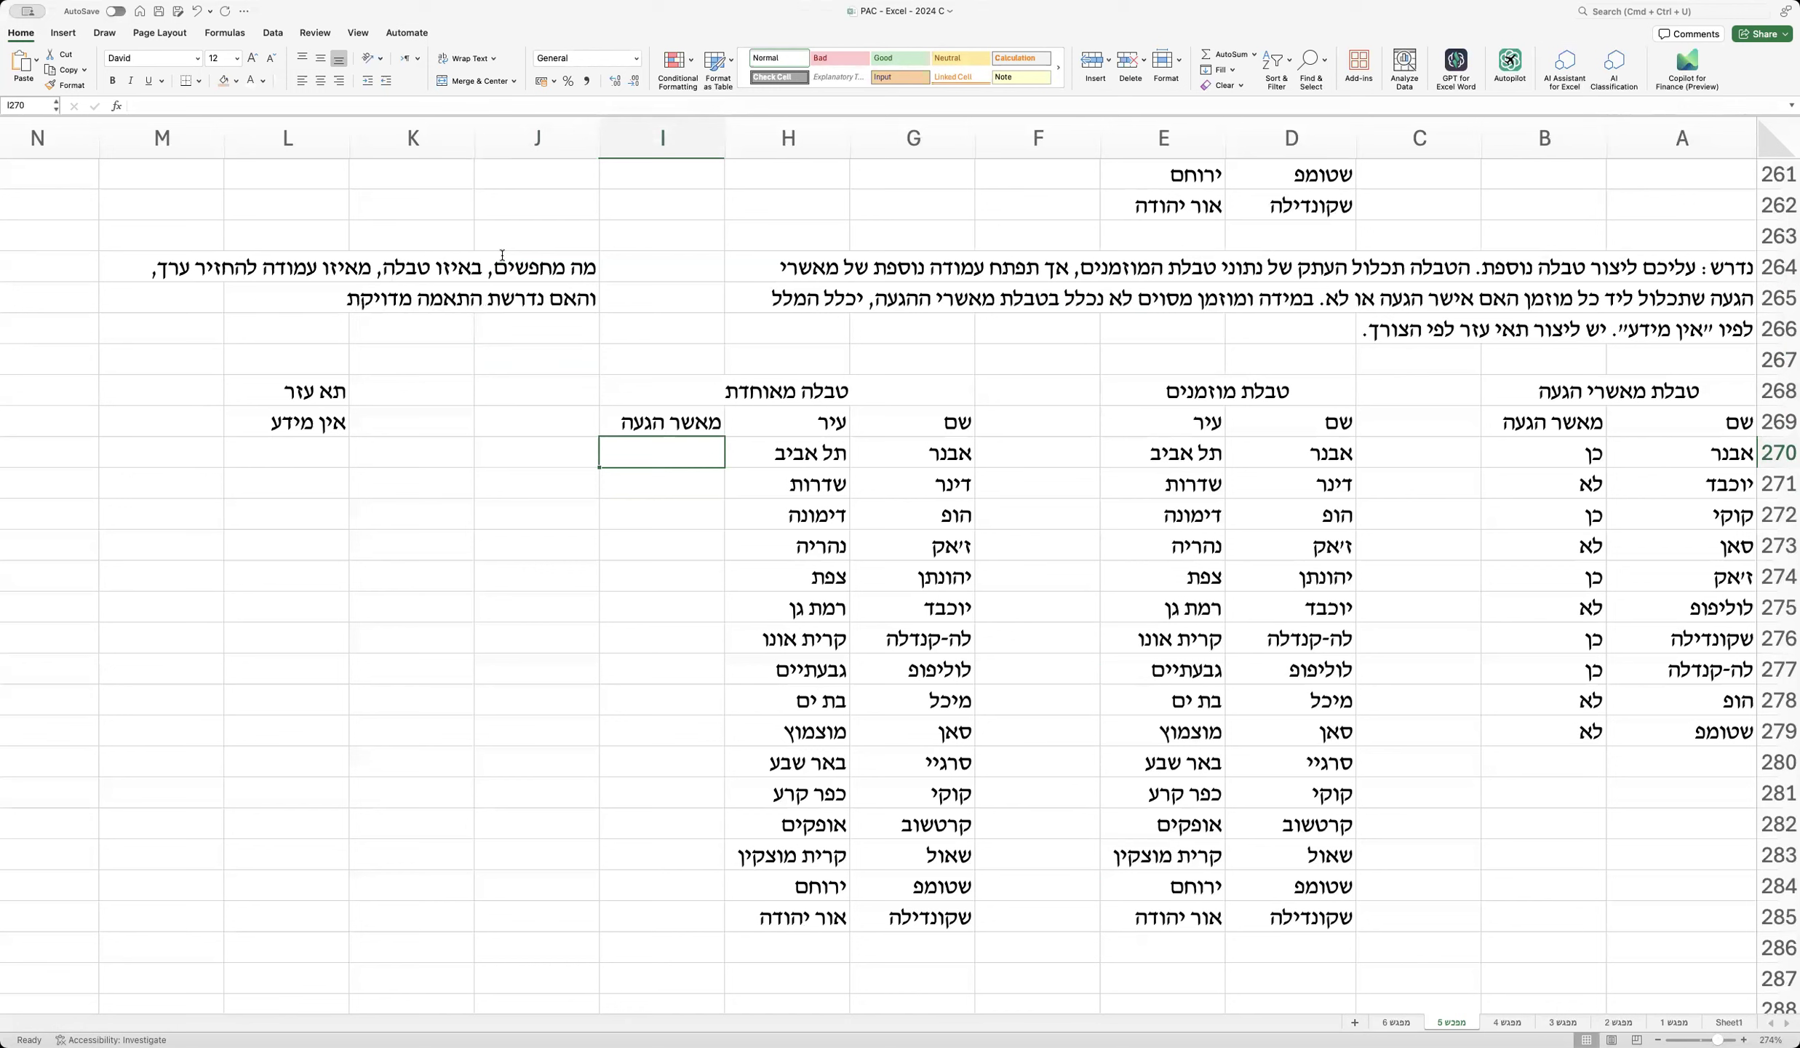
pyautogui.write('=vlook')
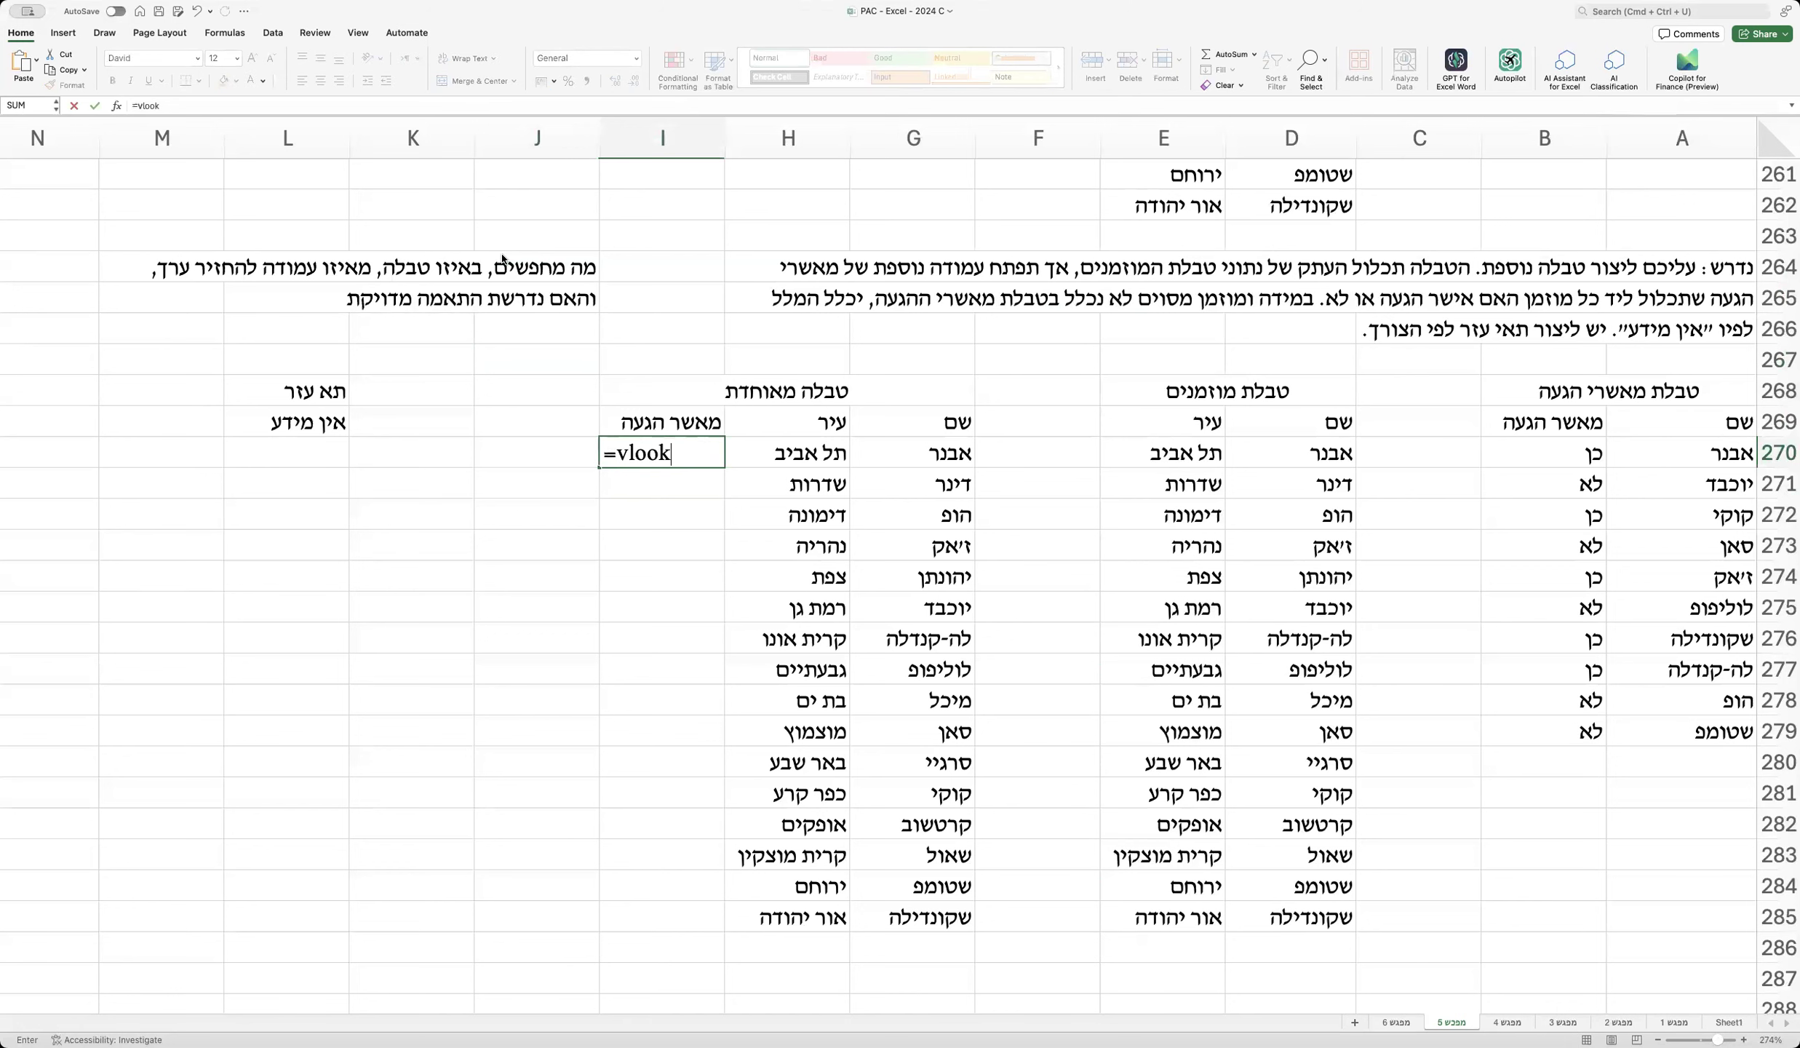
pyautogui.write('up(')
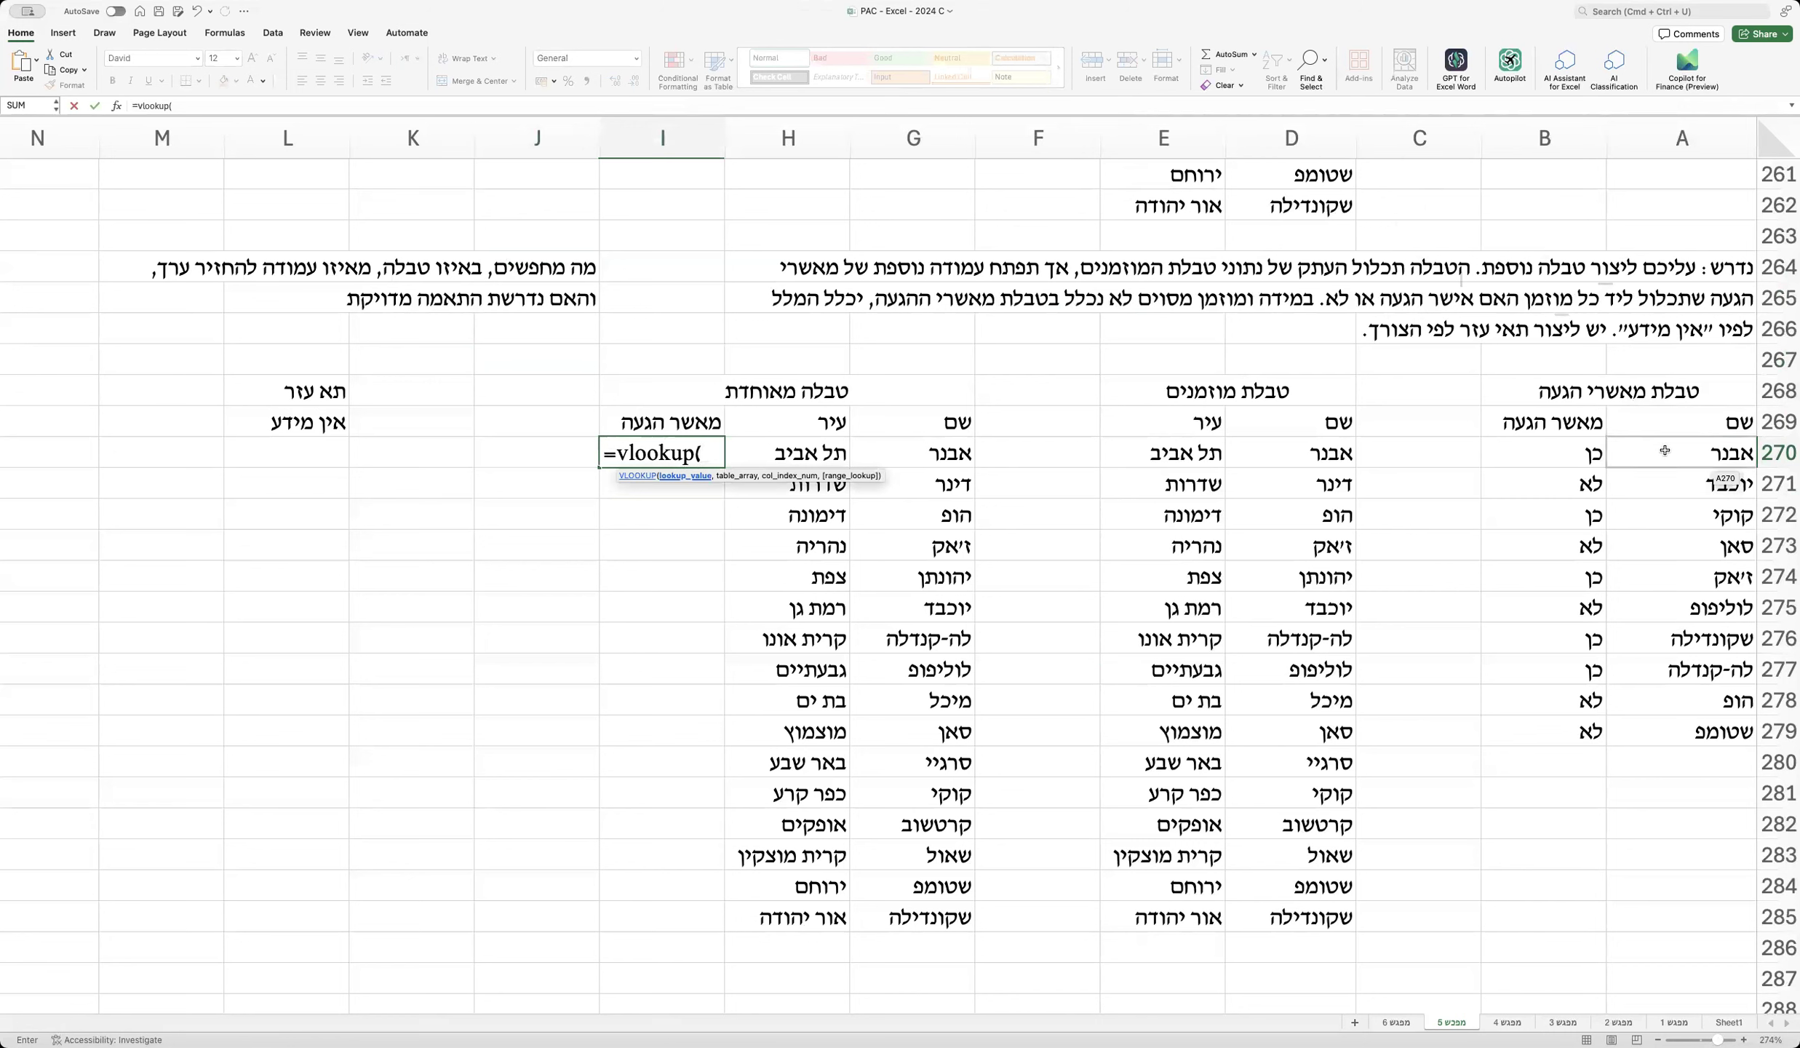
pyautogui.click(929, 456)
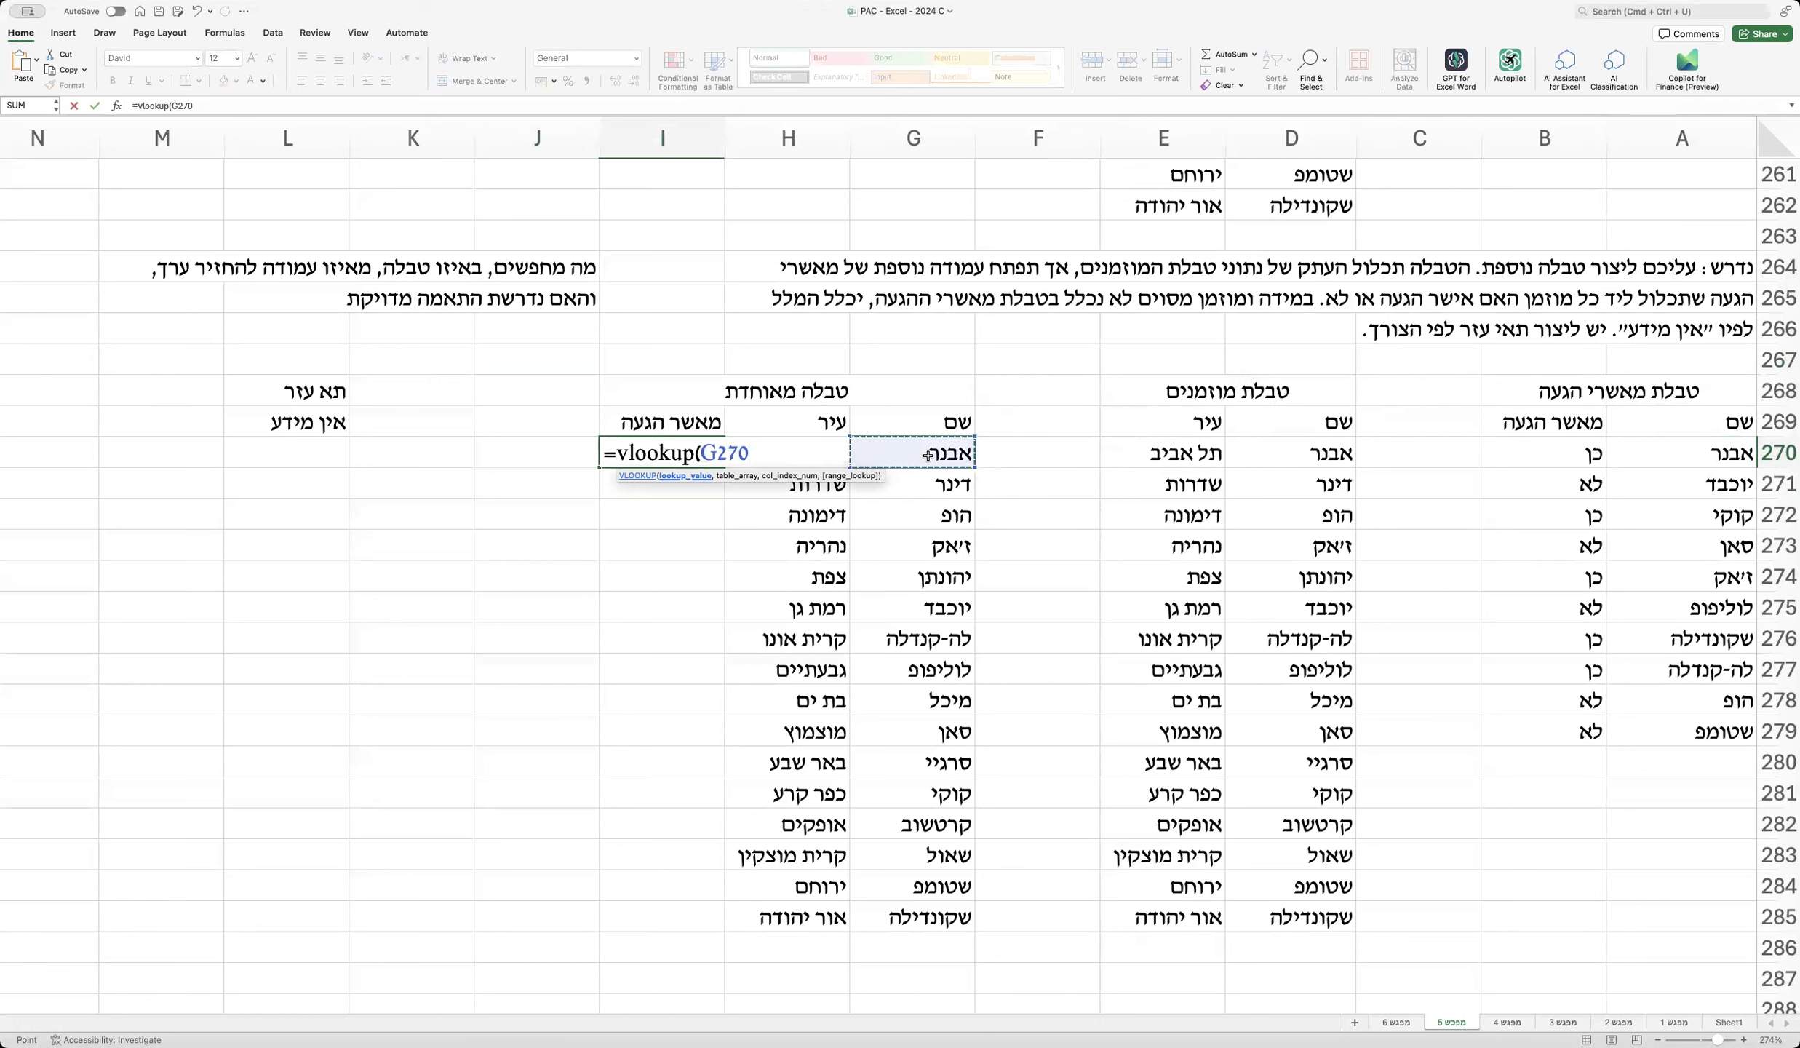
pyautogui.write(',')
pyautogui.moveTo(1669, 419); pyautogui.dragTo(1541, 729)
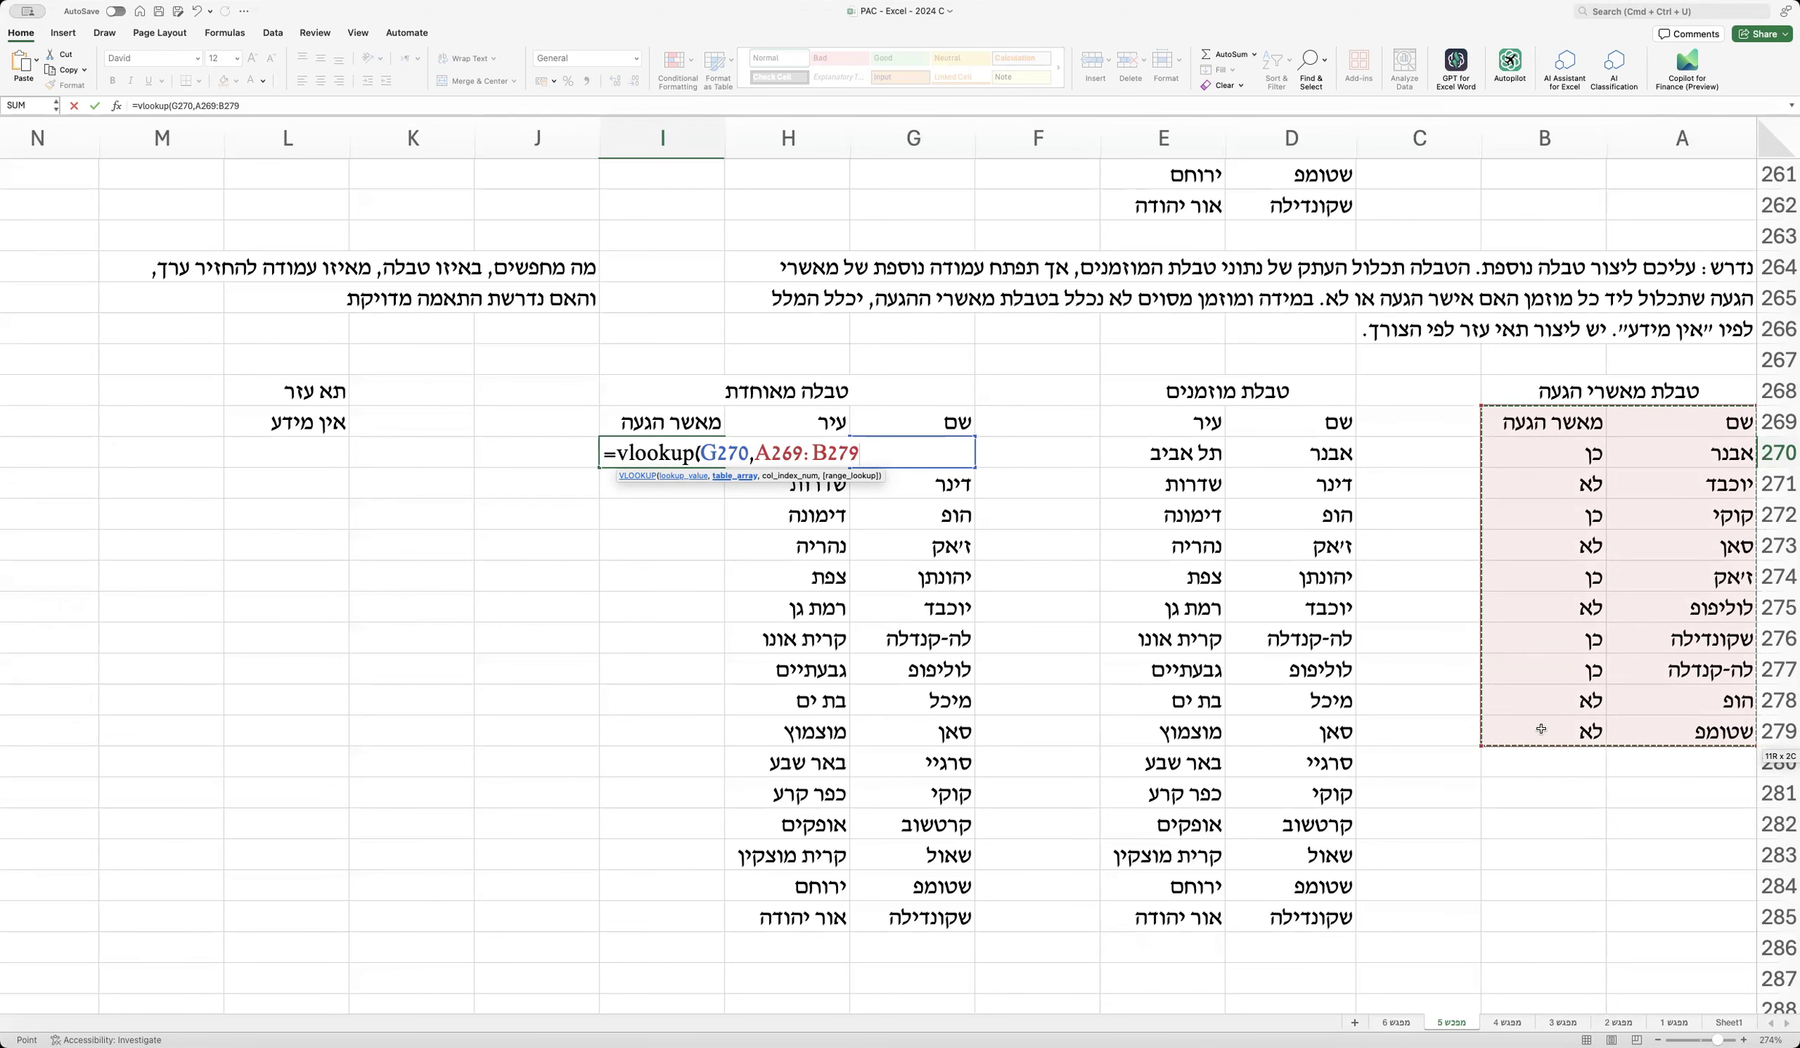
# Step: Complete the VLOOKUP with column 2 and exact match 0, and lock the table's rows as A$269:B$279
pyautogui.write(',')
pyautogui.write('2')
pyautogui.write(',')
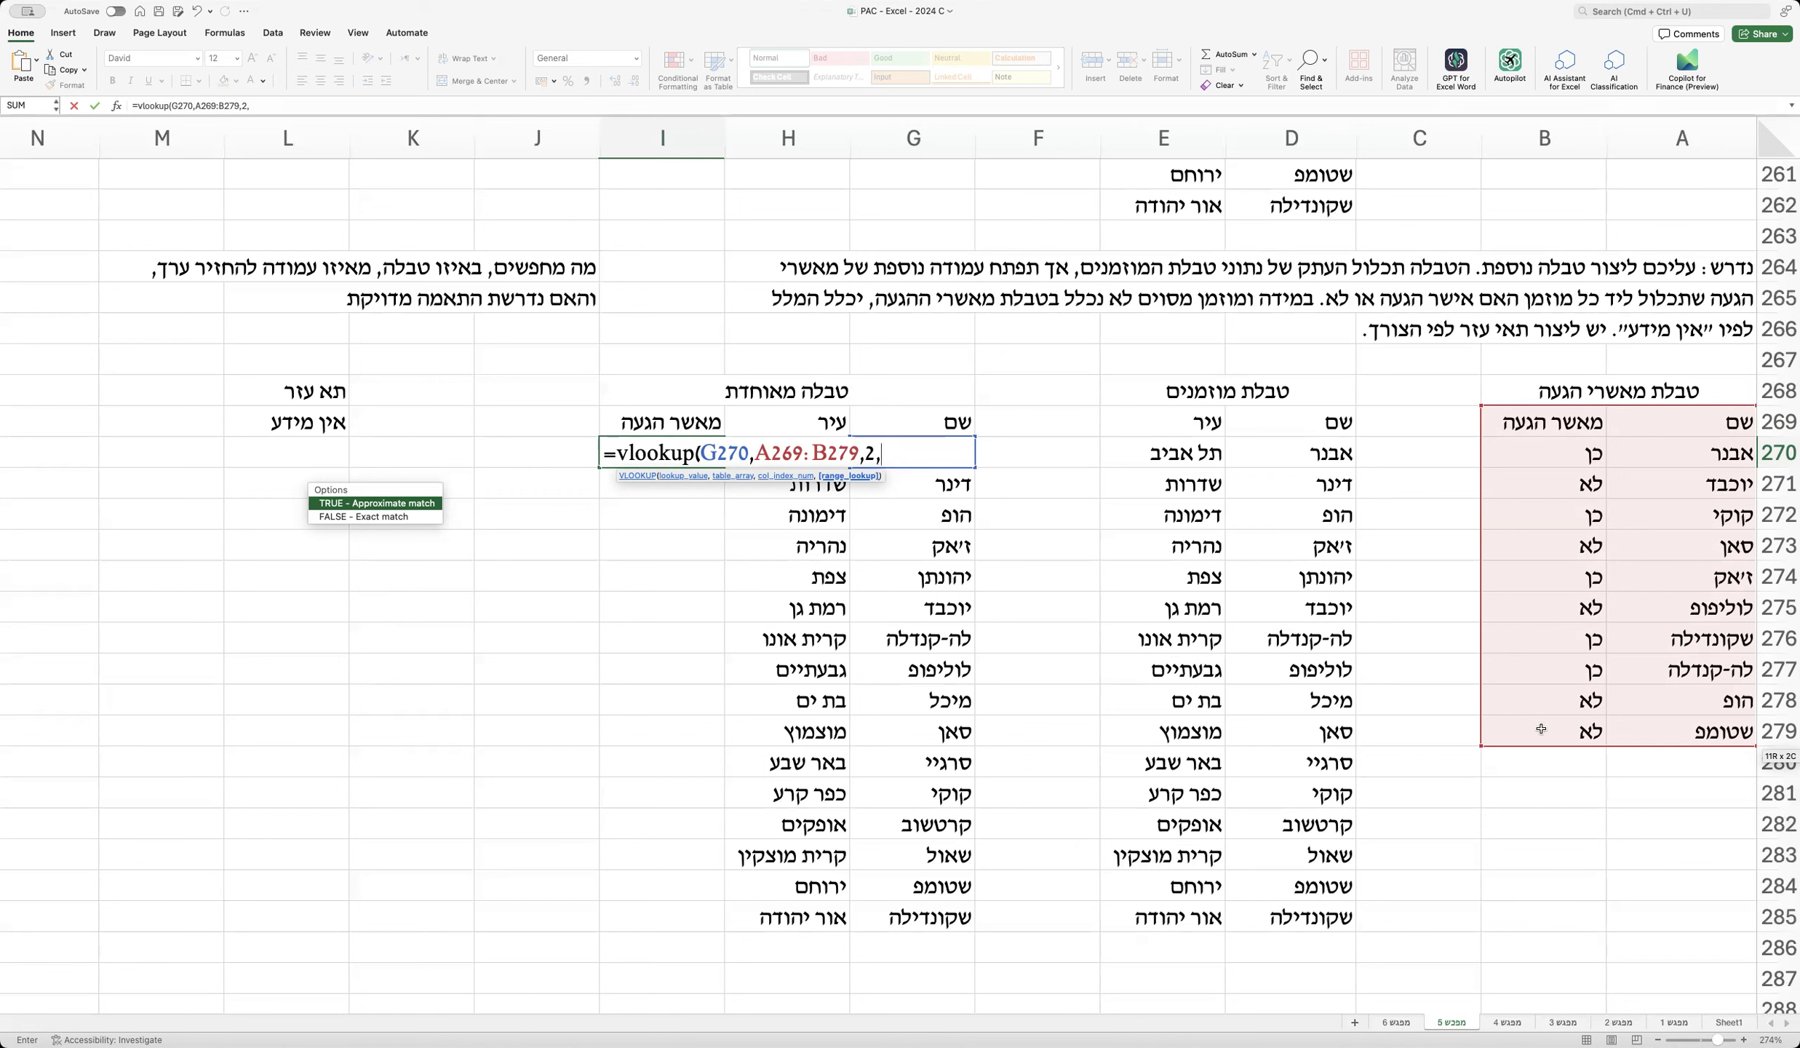
pyautogui.write('0)')
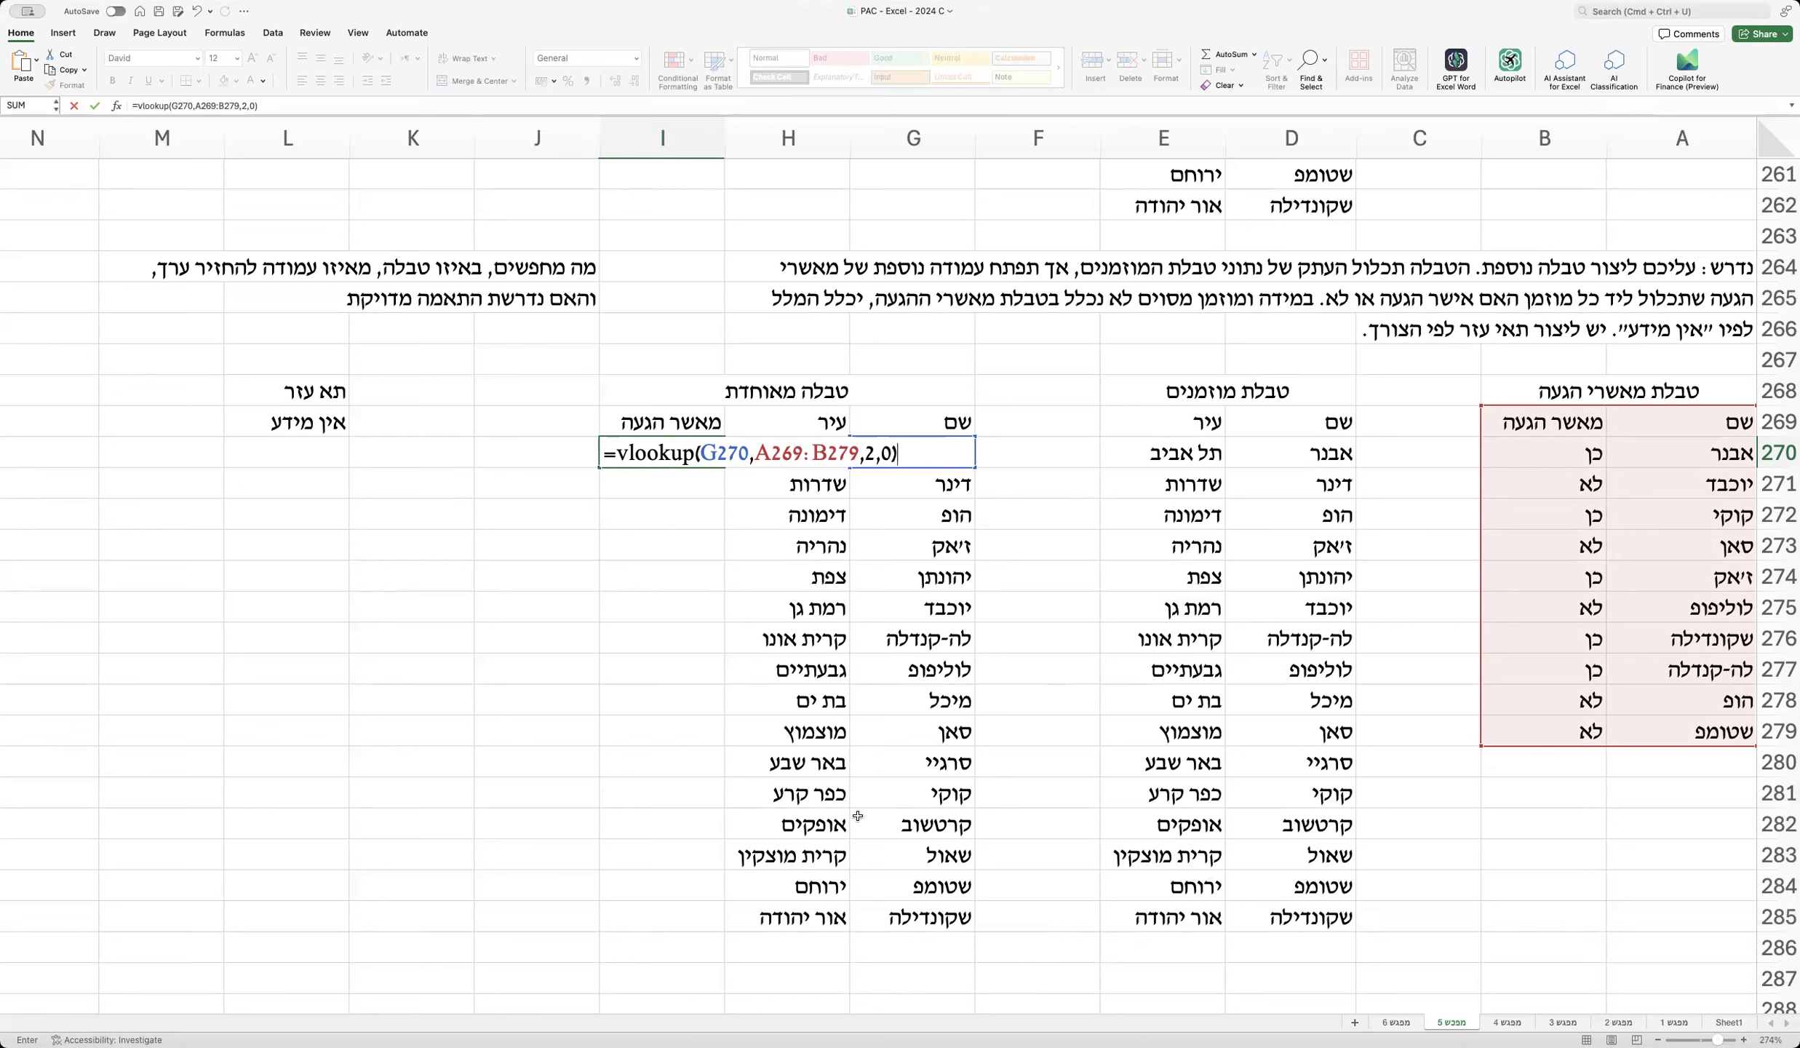
pyautogui.click(771, 455)
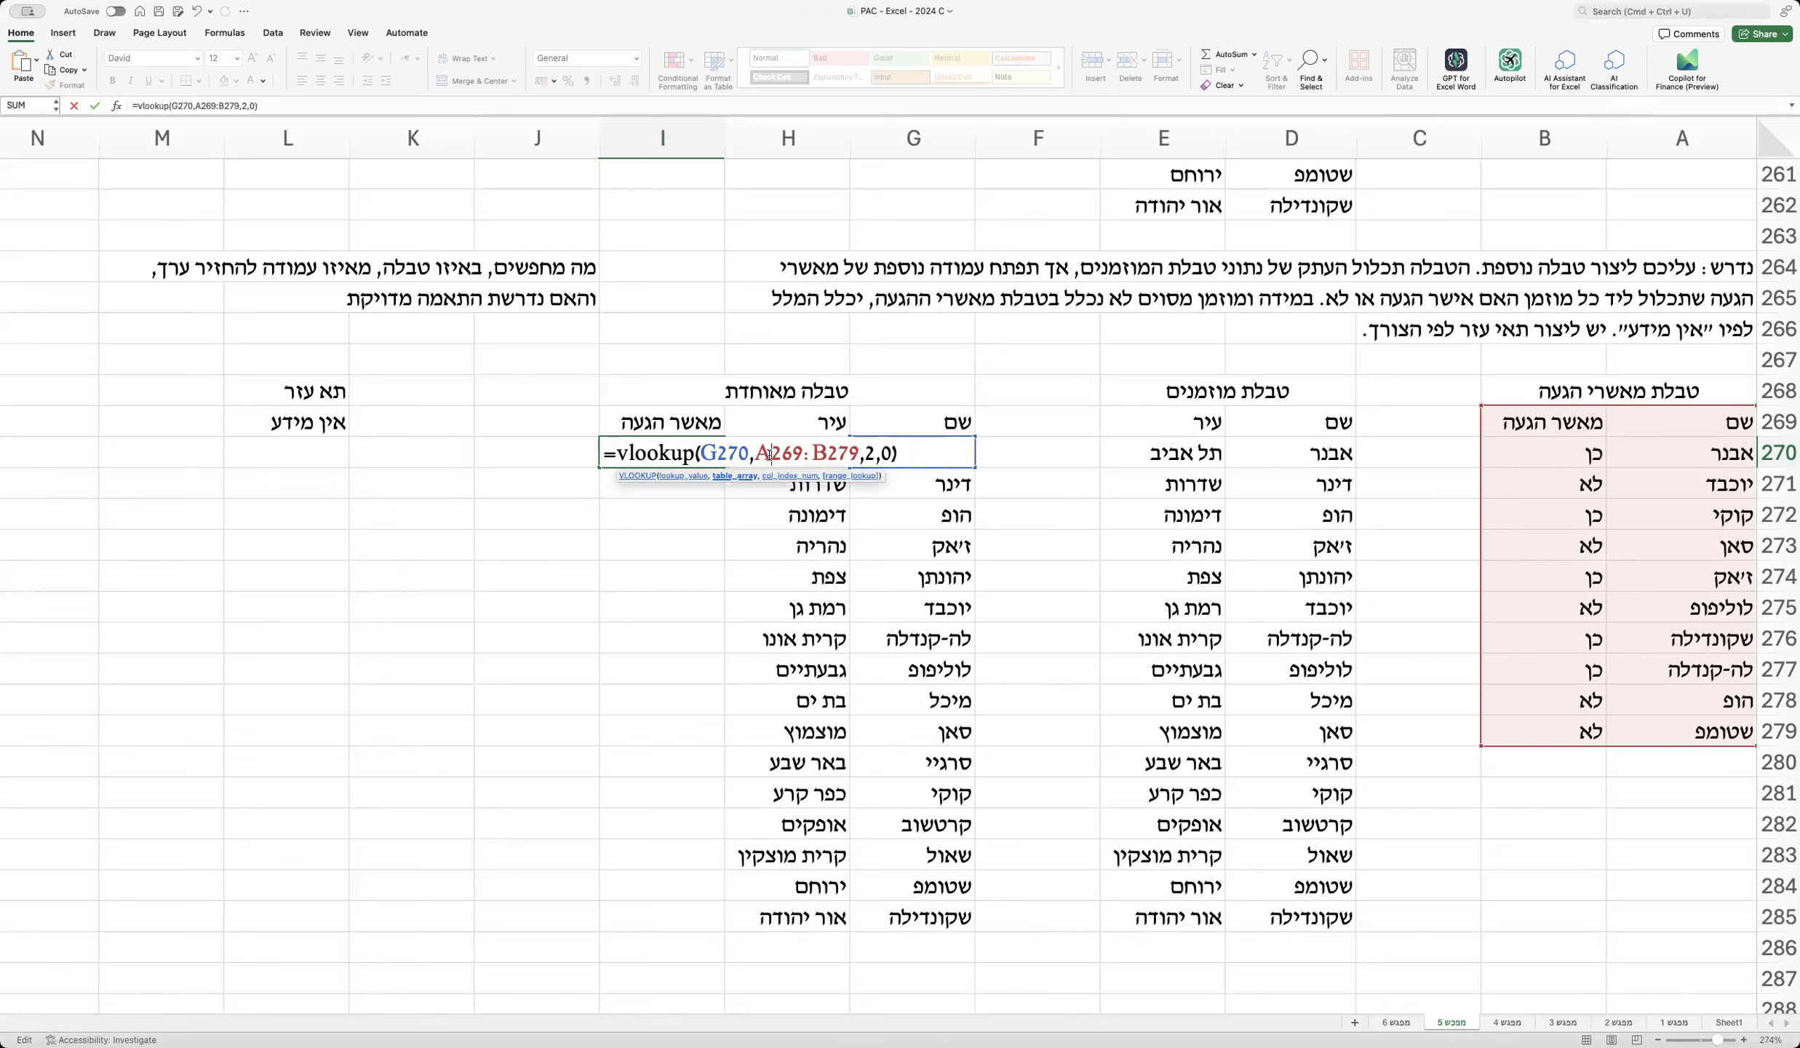
pyautogui.write('$')
pyautogui.write('$')
pyautogui.click(617, 454)
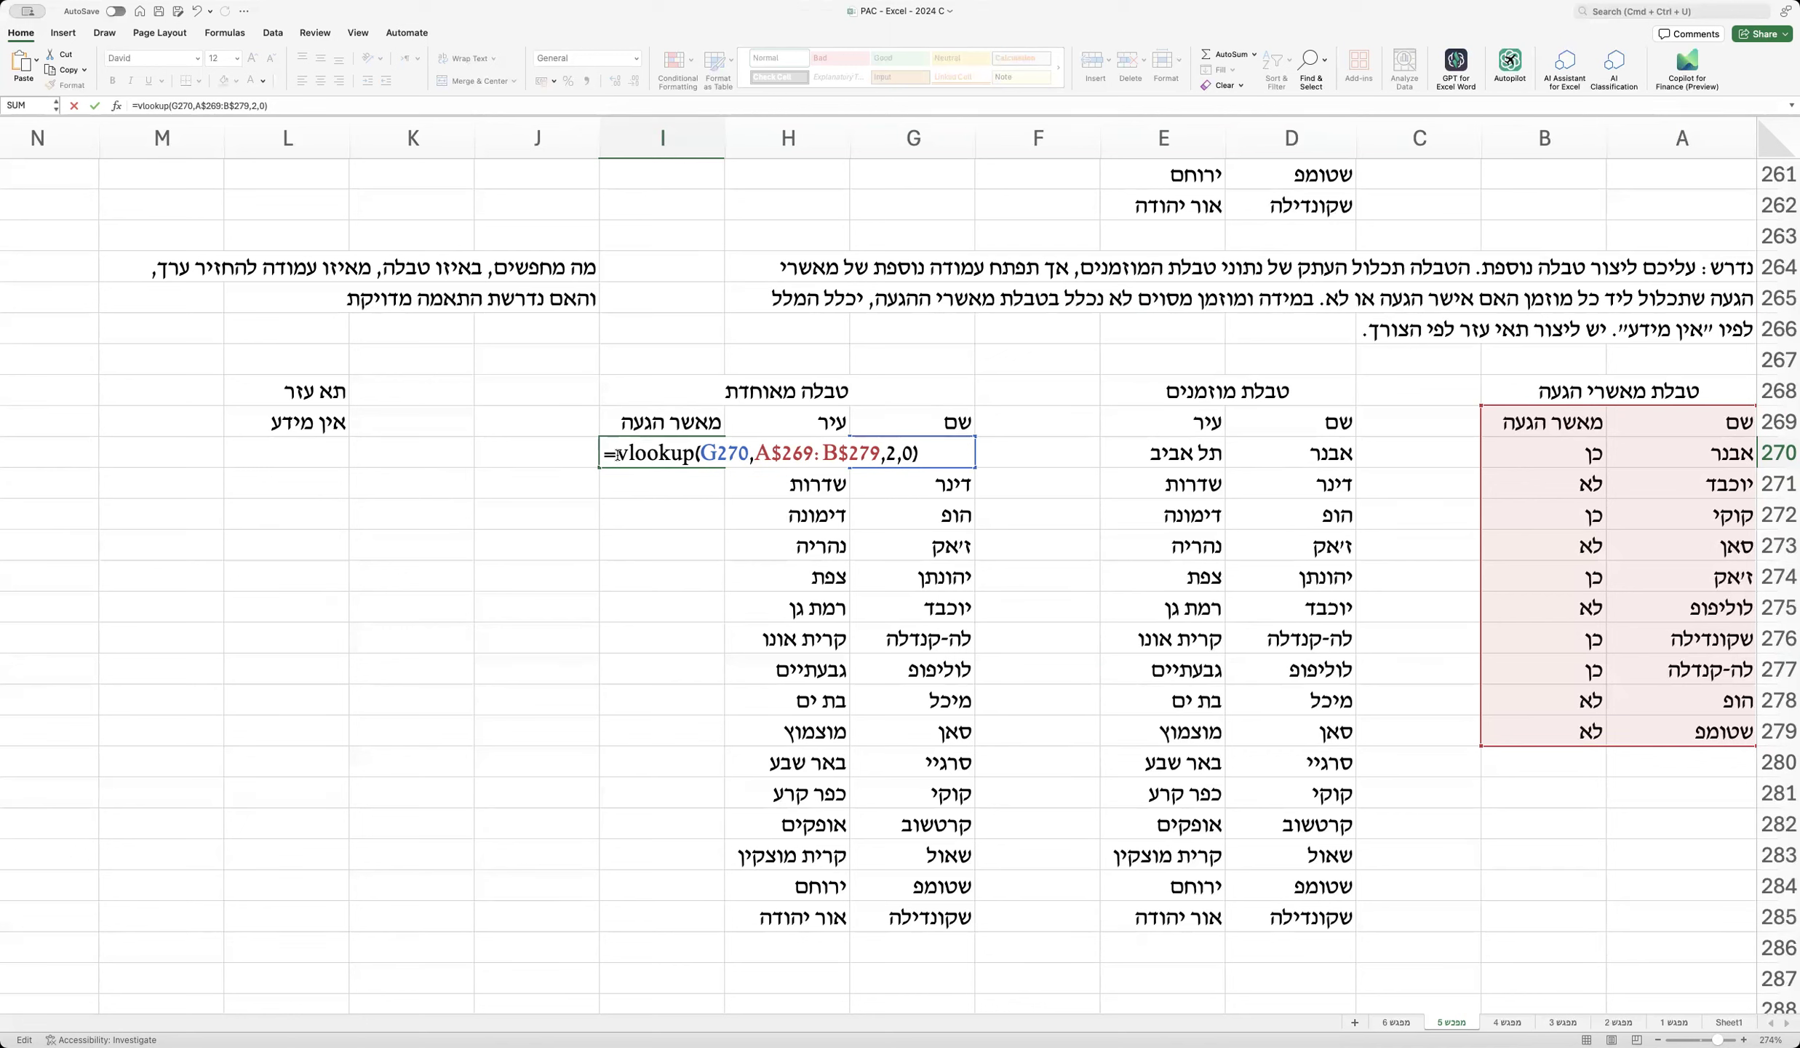
pyautogui.write('ifna(')
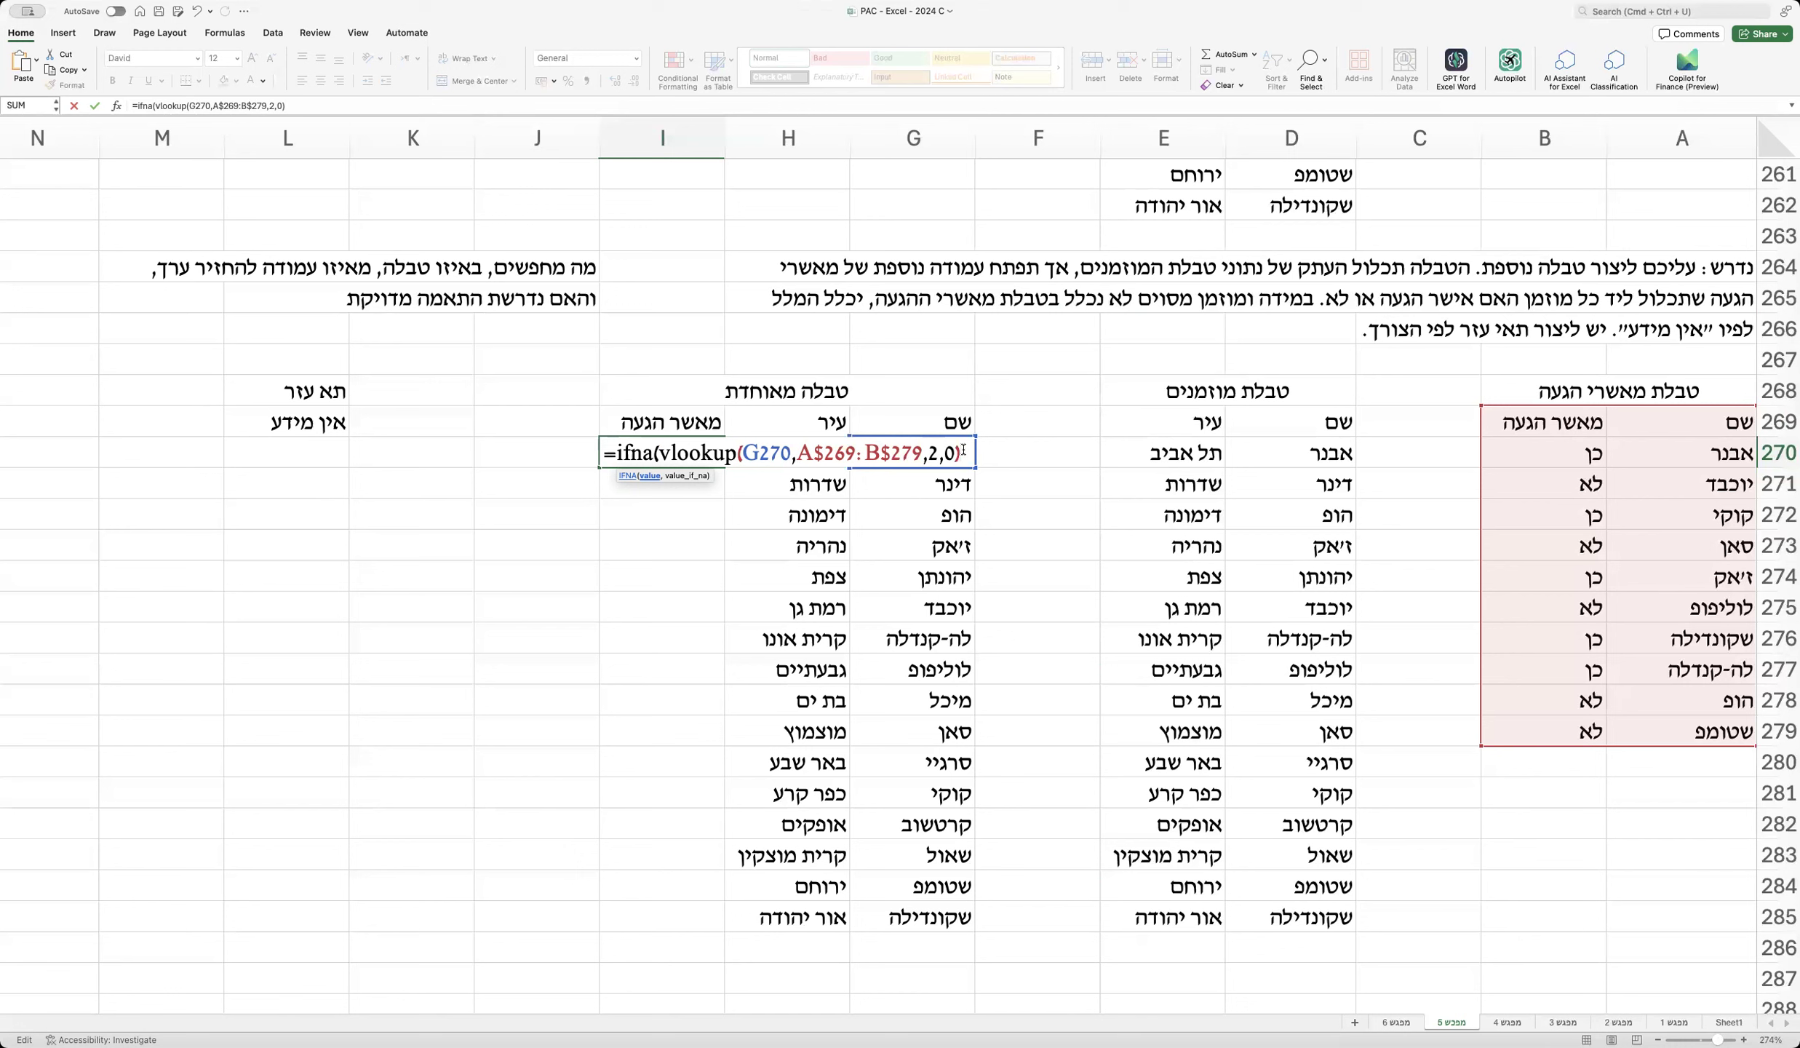
pyautogui.click(650, 452)
pyautogui.press('BackSpace')
pyautogui.press('BackSpace')
pyautogui.press('BackSpace')
pyautogui.press('BackSpace')
pyautogui.press('BackSpace')
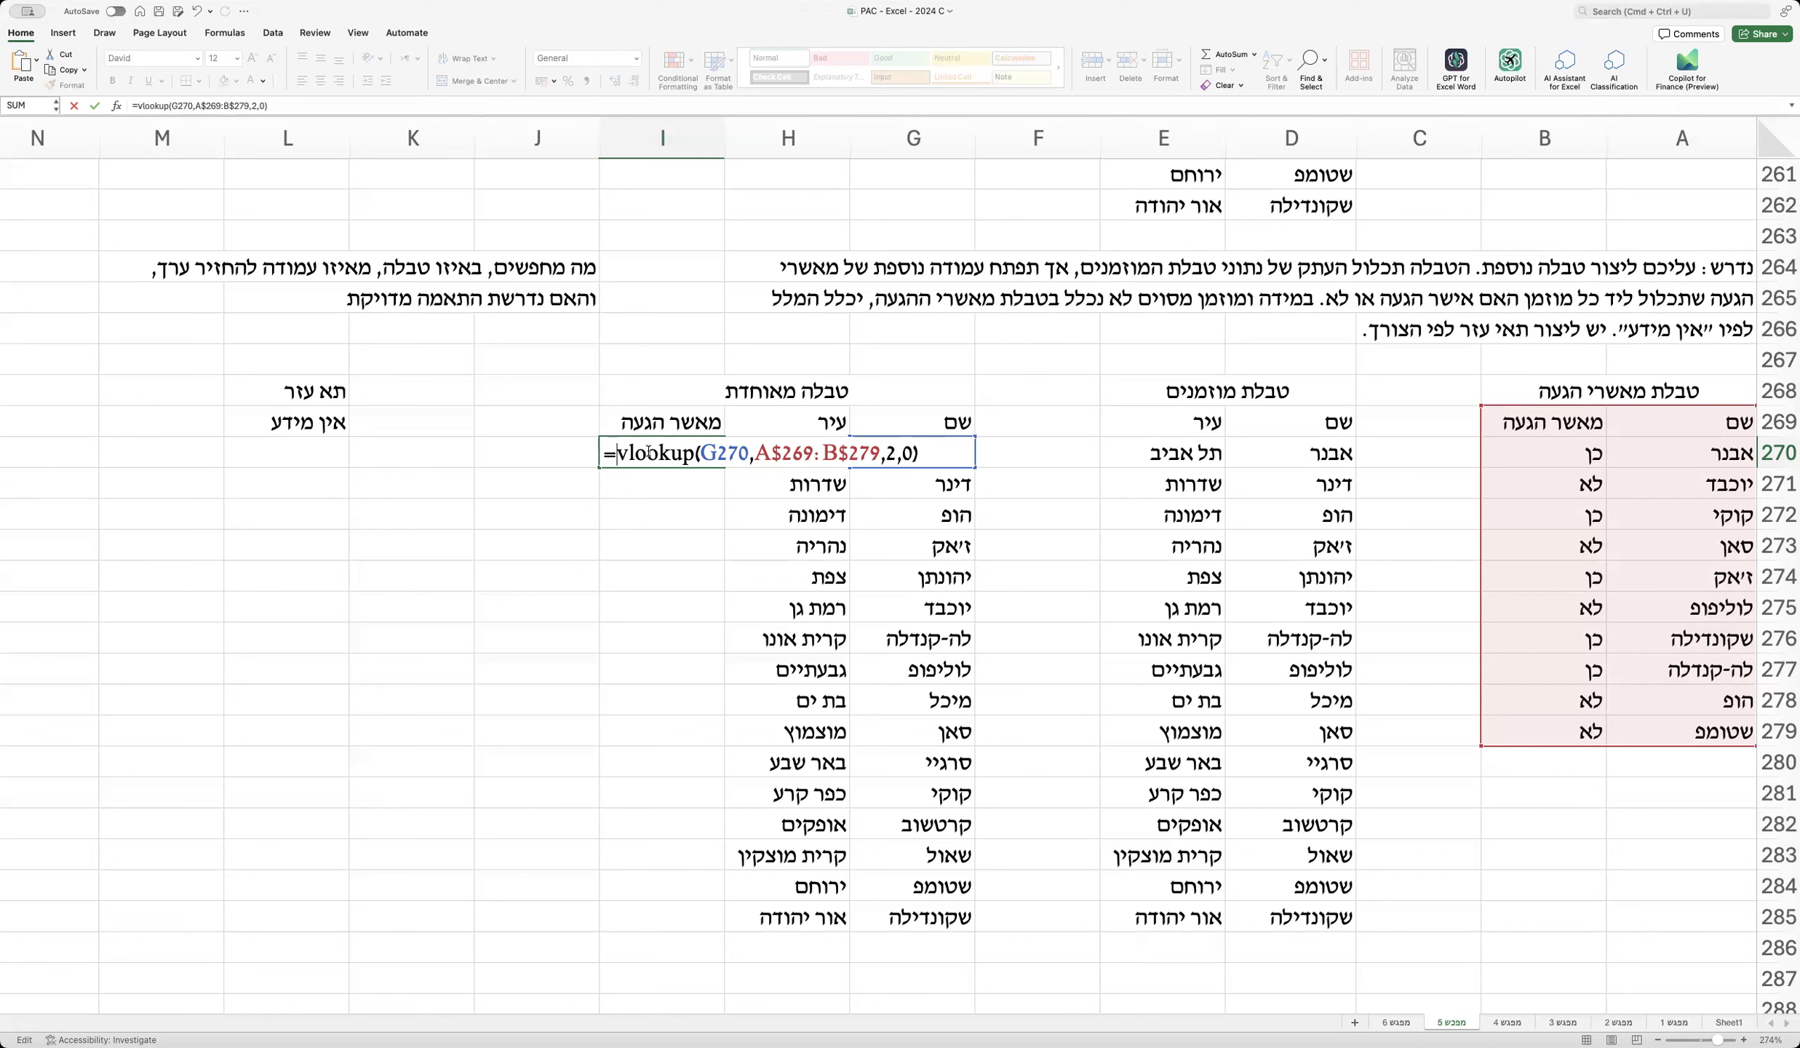
# Step: Wrap the VLOOKUP in I270 with IFNA, using the helper cell L269 as the value for missing guests
pyautogui.write('ifna')
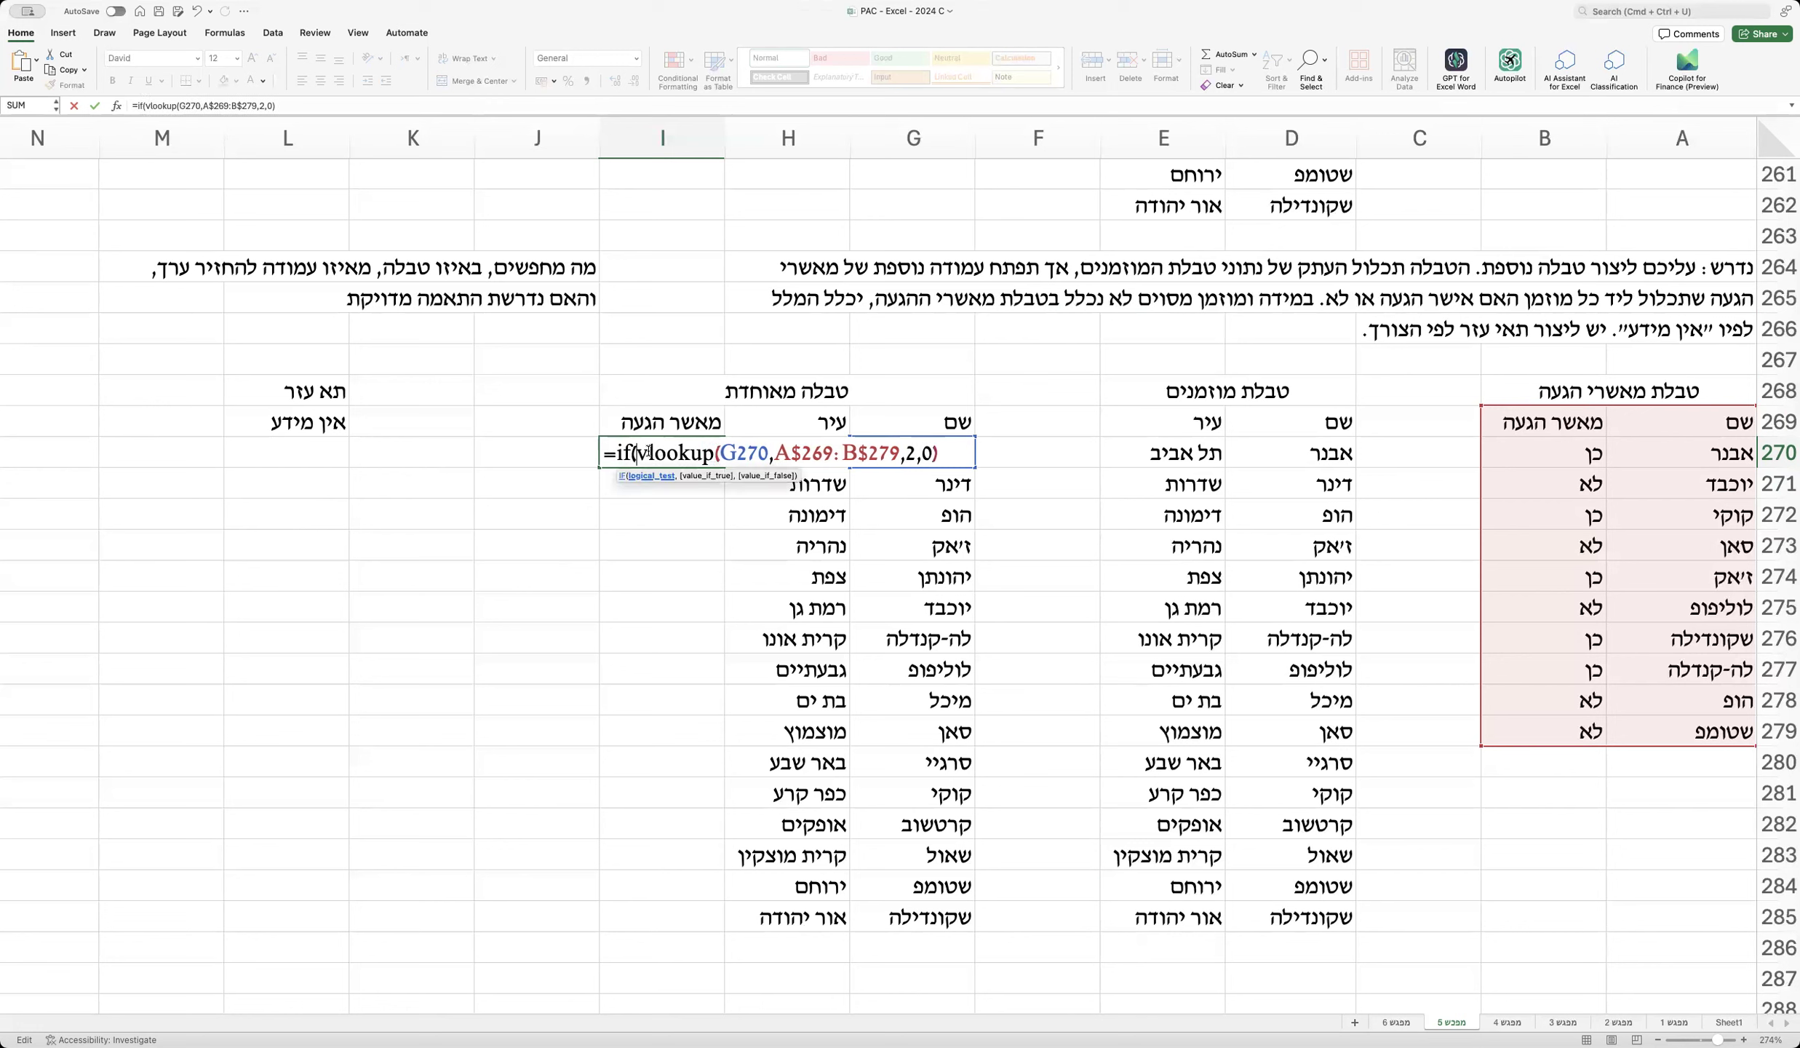
pyautogui.write('(')
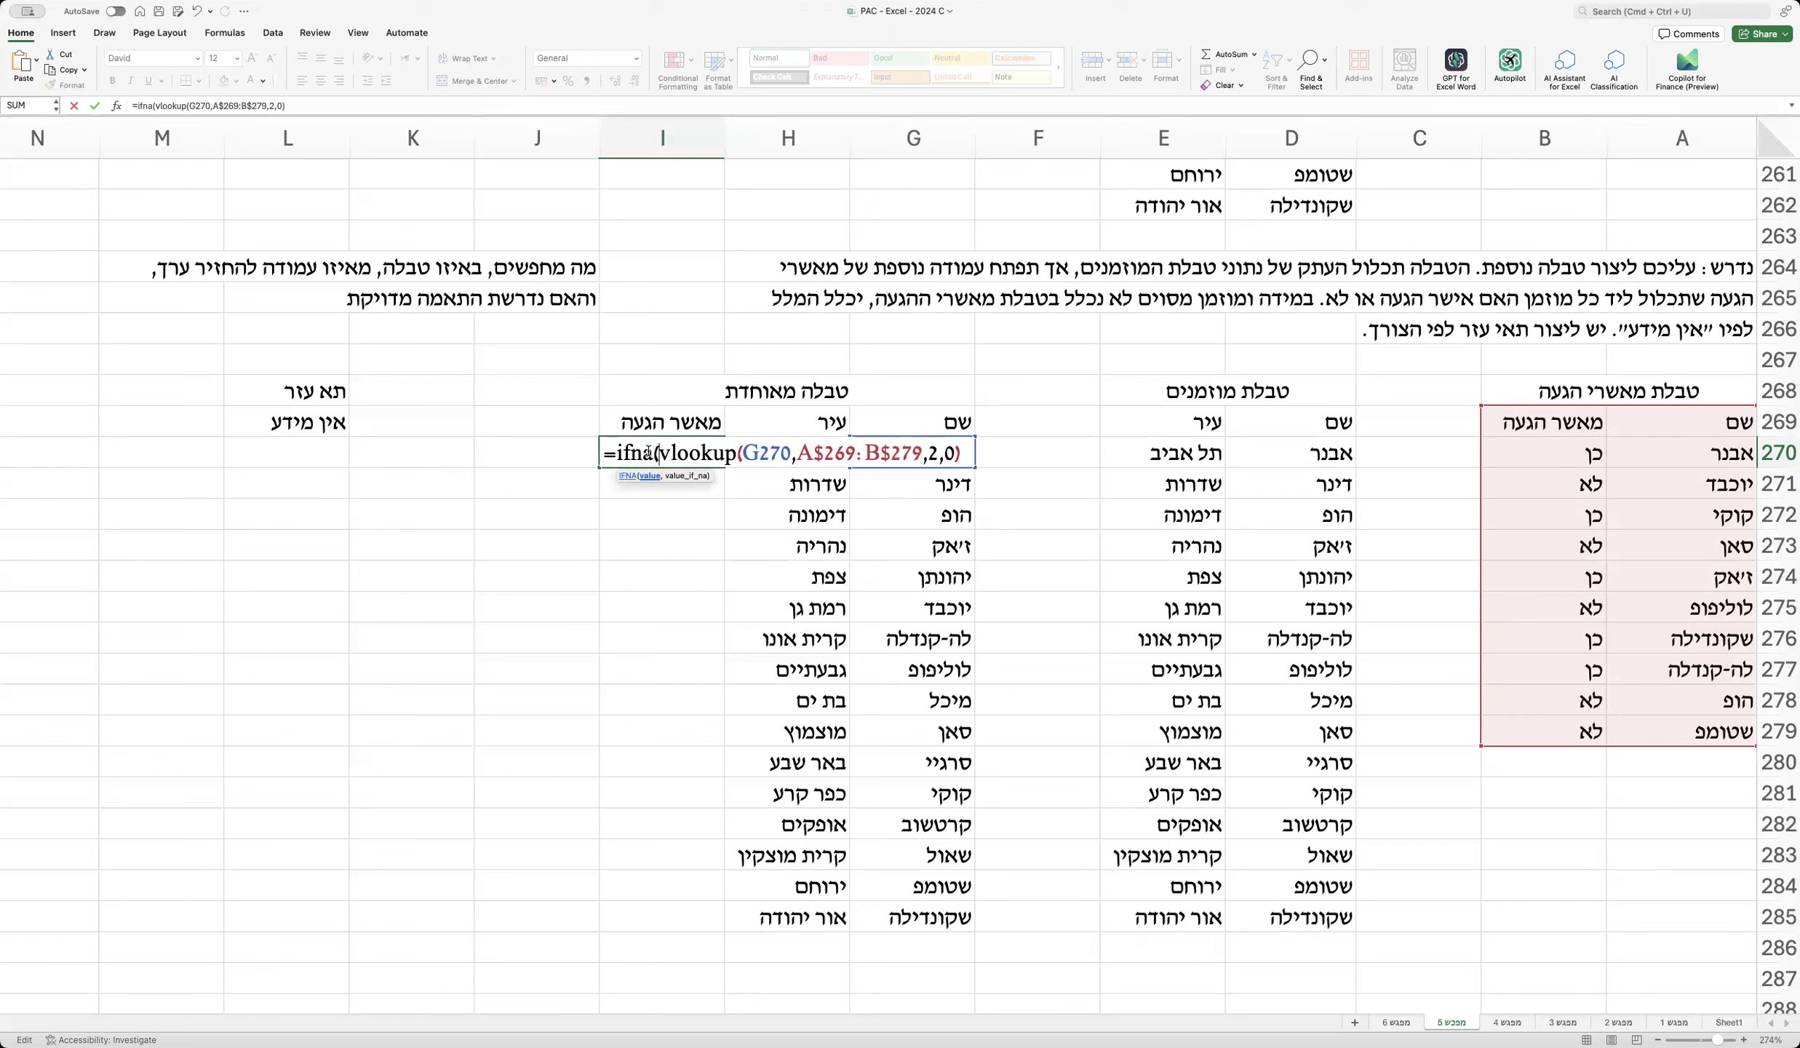
pyautogui.click(964, 451)
pyautogui.write(',')
pyautogui.click(312, 423)
pyautogui.write(')')
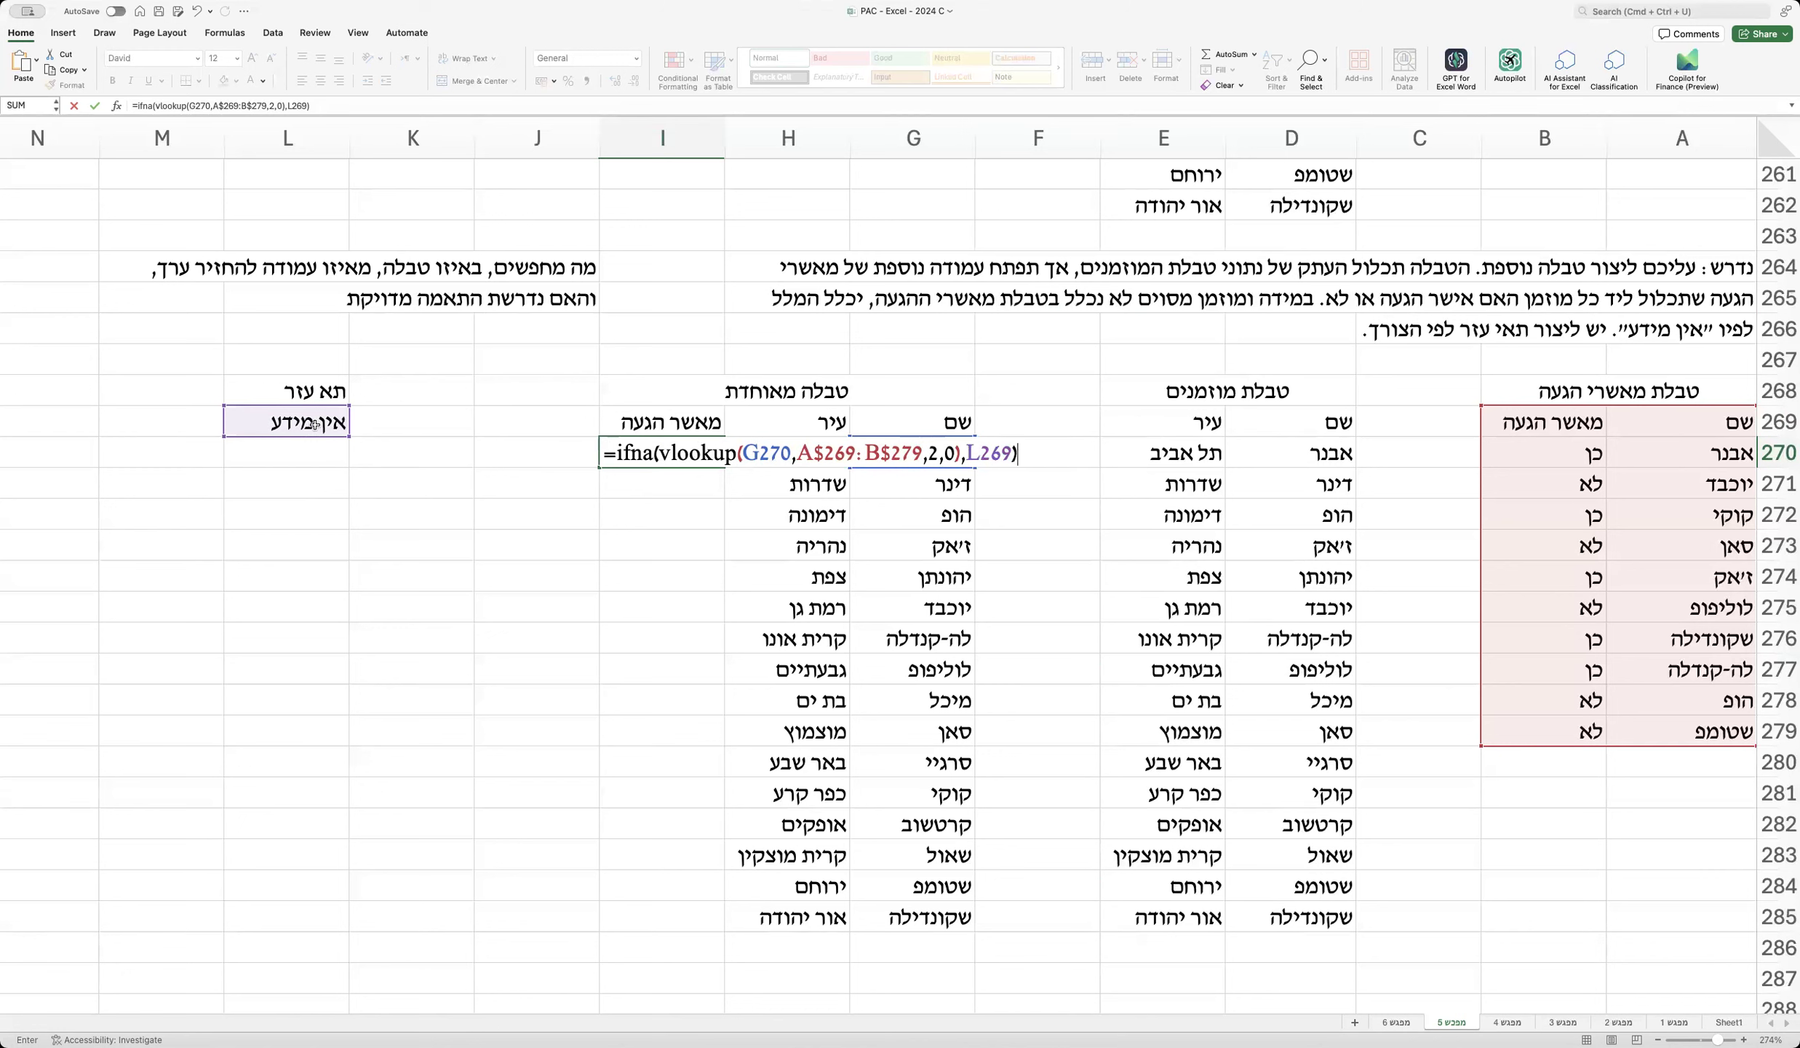
# Step: Lock the helper reference as L$269, confirm the formula and fill it down from I270 to I285
pyautogui.click(976, 454)
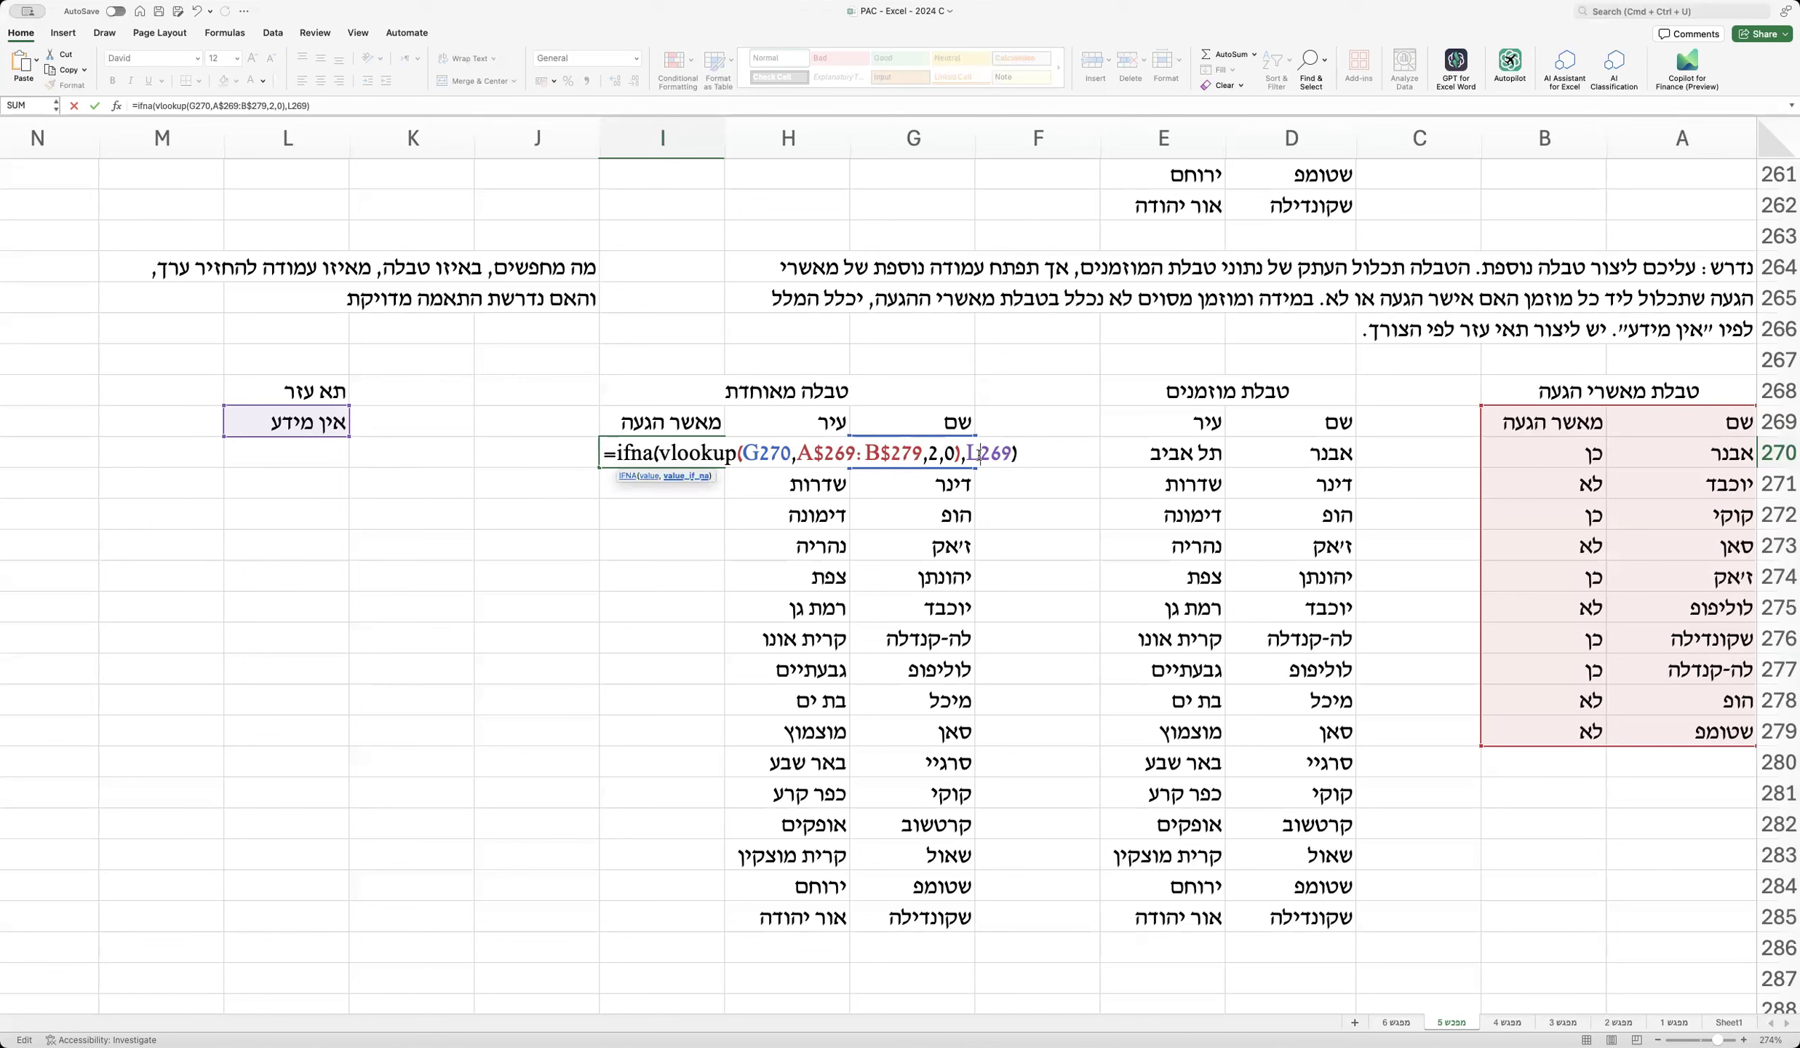
pyautogui.write('$')
pyautogui.press('Return')
pyautogui.click(608, 462)
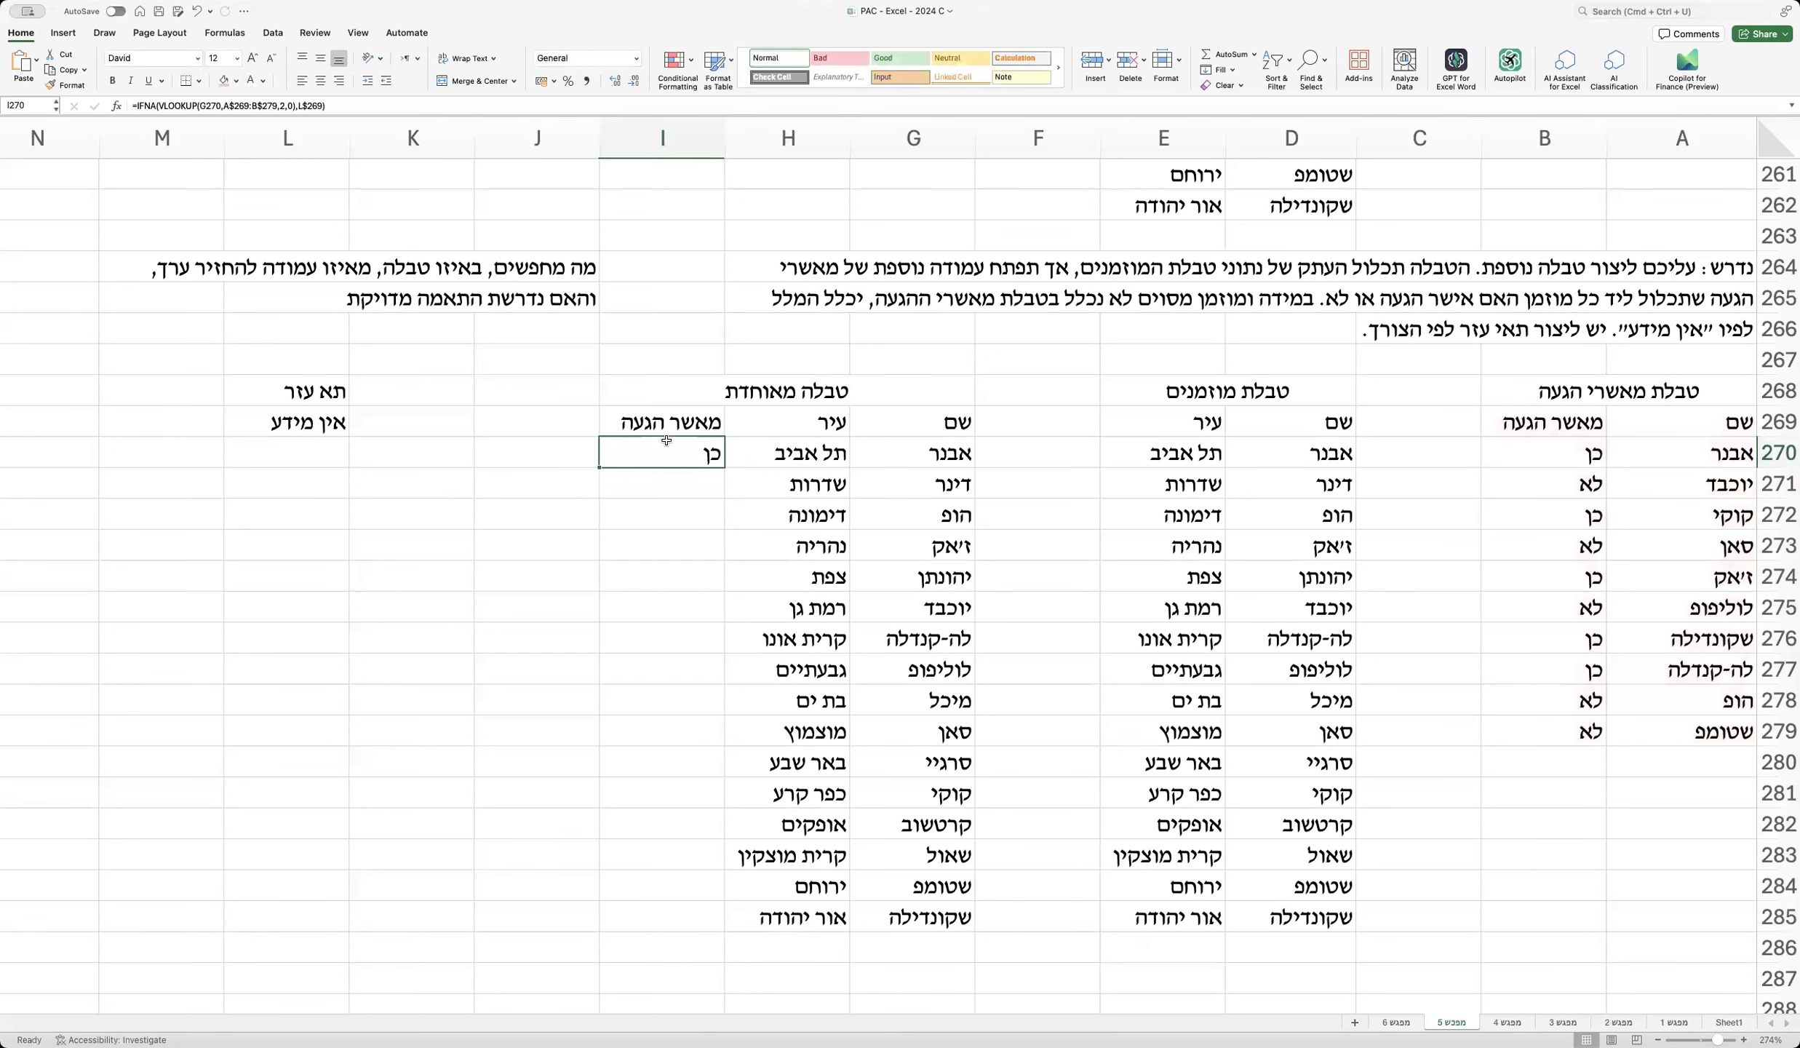
pyautogui.doubleClick(608, 462)
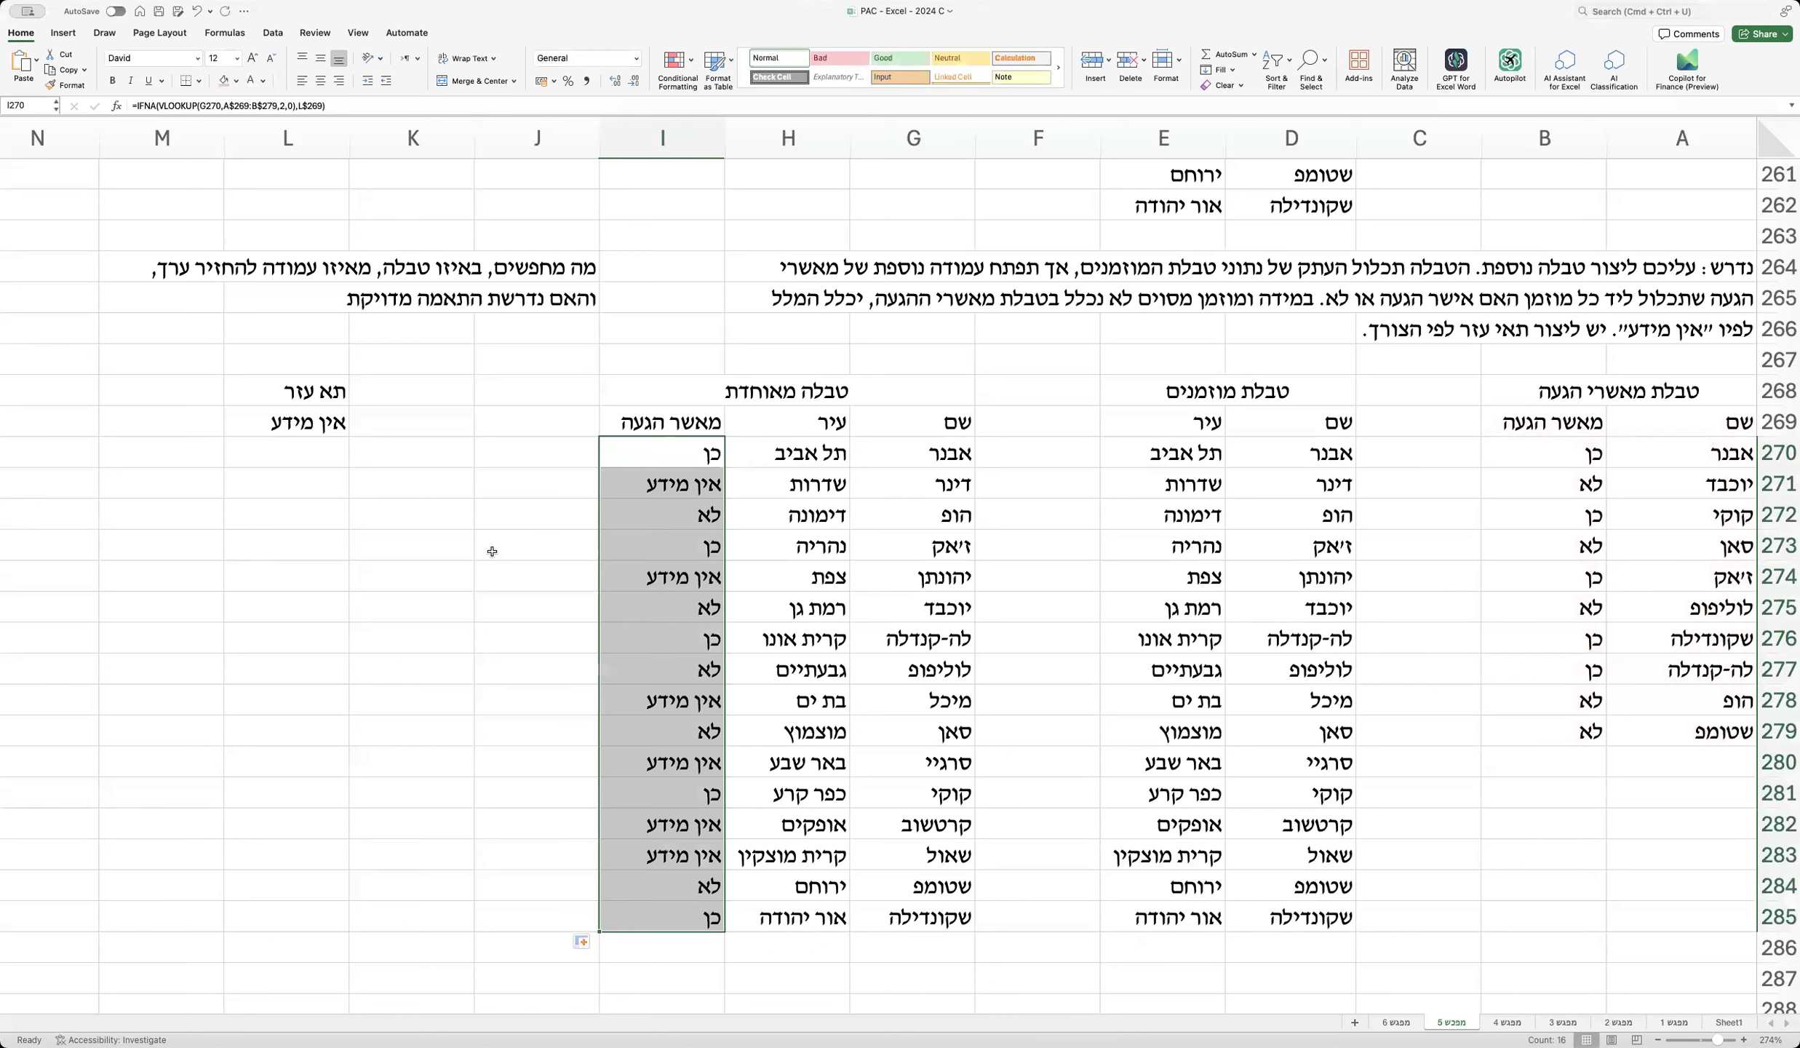
pyautogui.moveTo(904, 492); pyautogui.dragTo(904, 492)
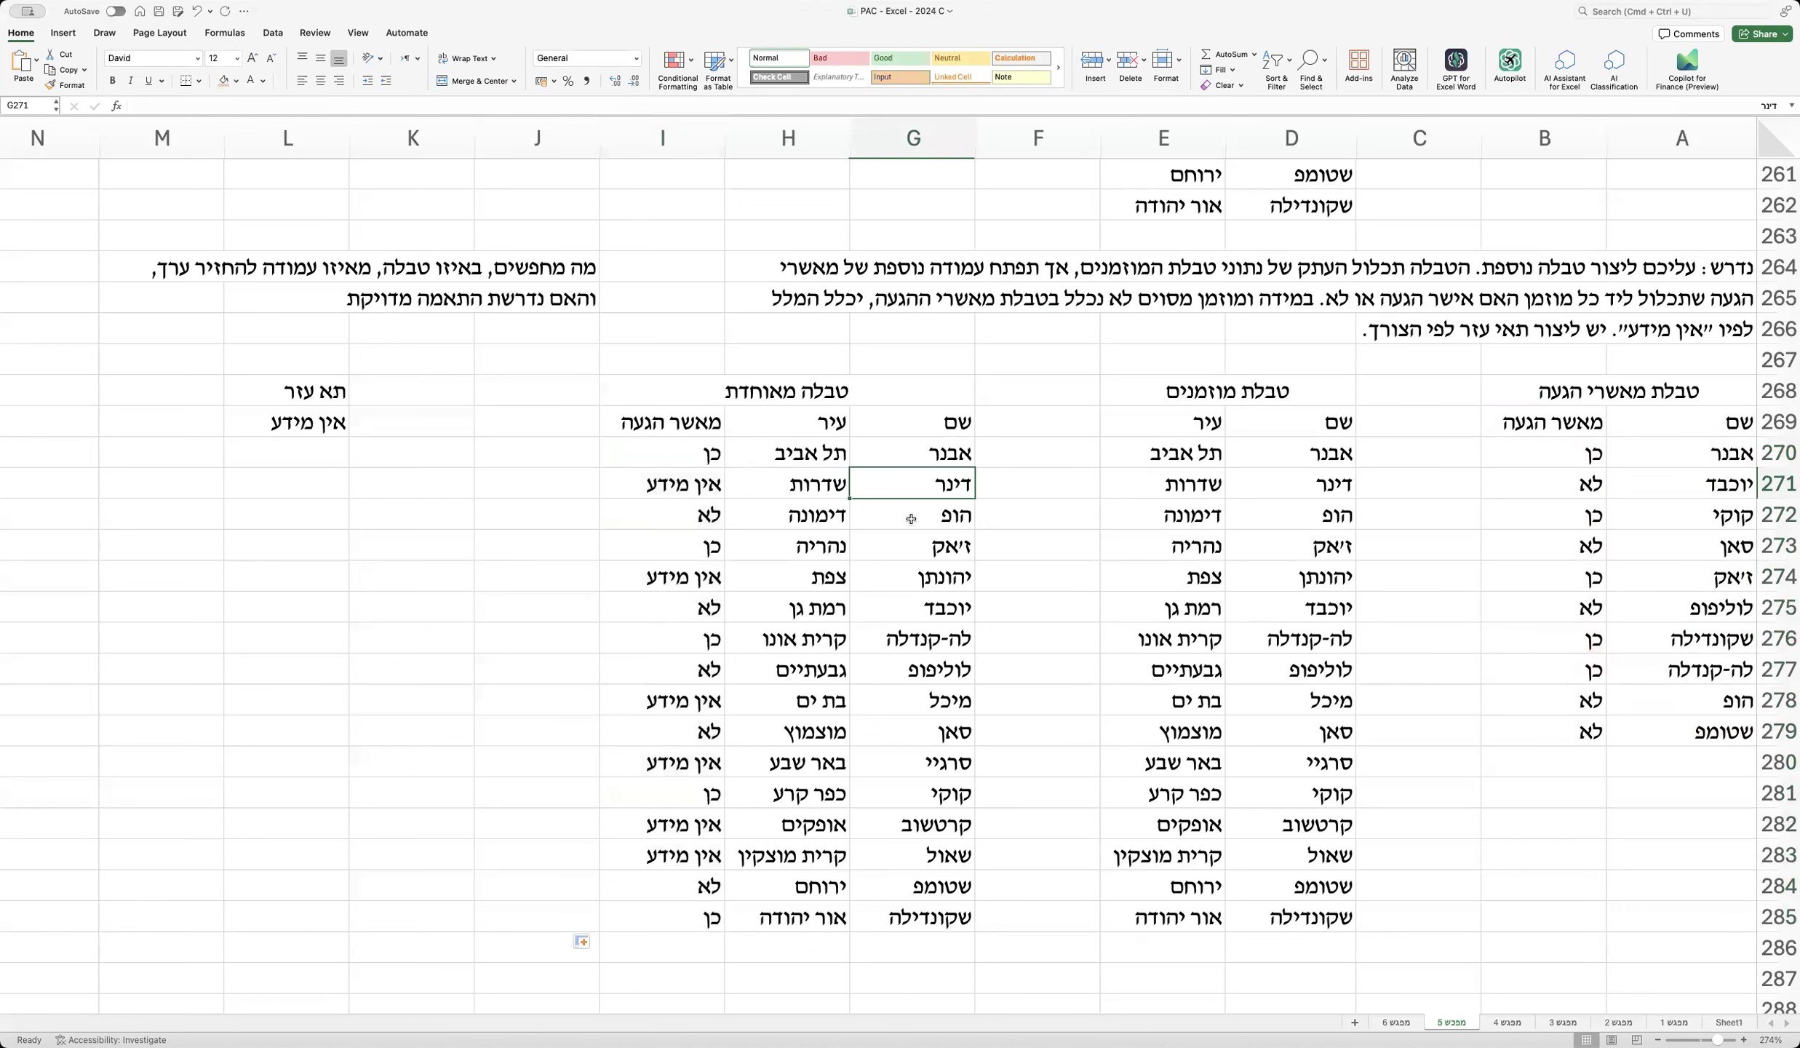
pyautogui.click(902, 578)
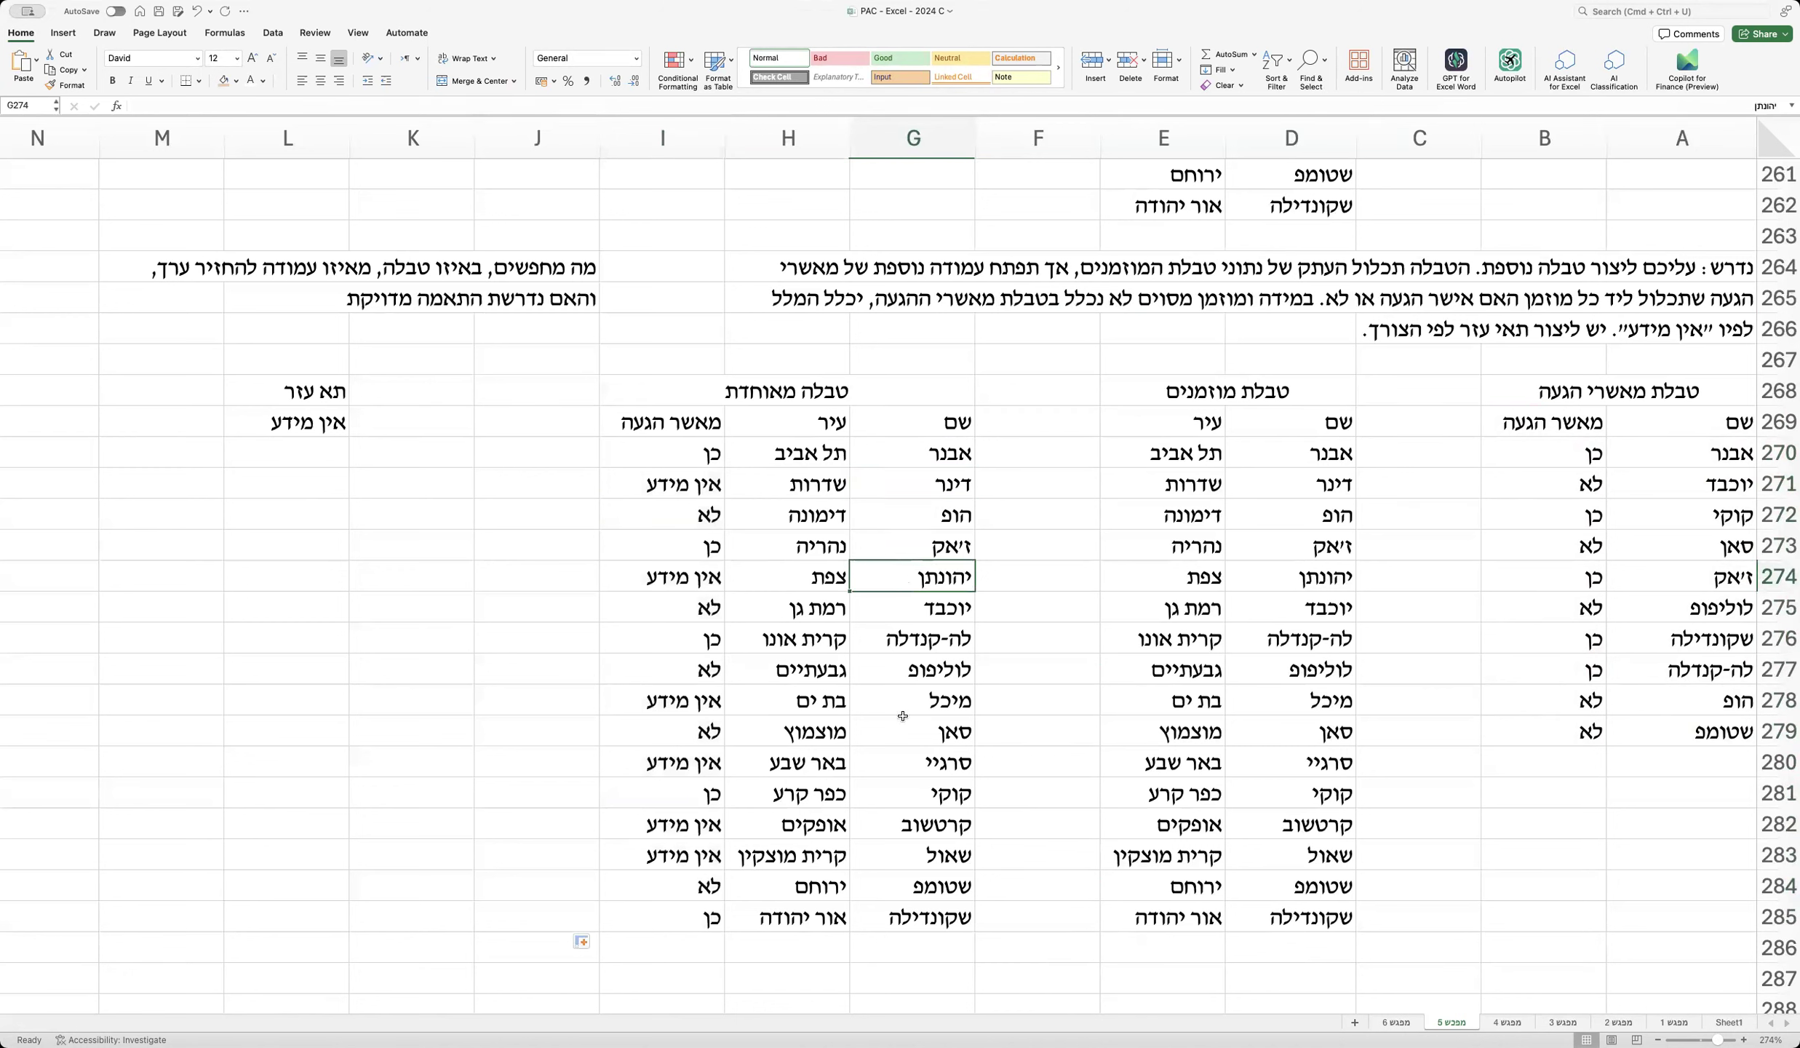
pyautogui.click(908, 825)
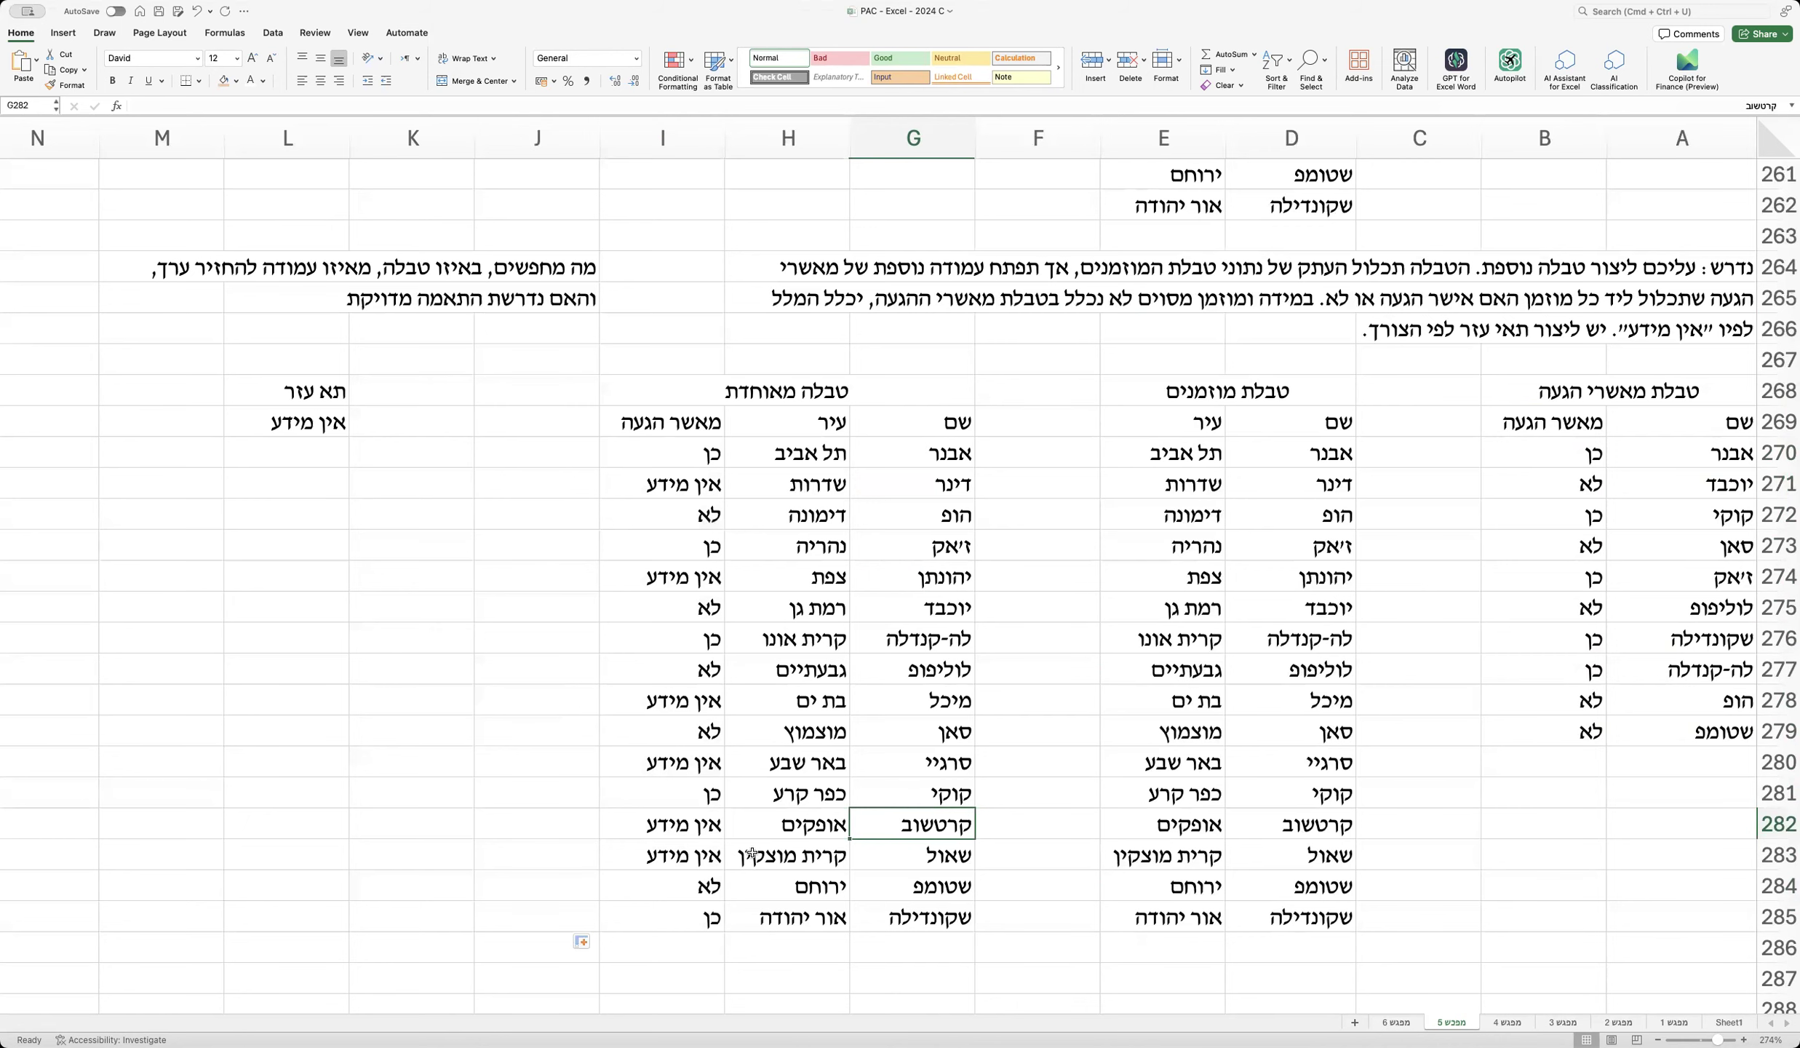
# Step: Copy the full IFNA and VLOOKUP formula text from I270 and leave the cell unchanged
pyautogui.hscroll(-2, 742, 857)
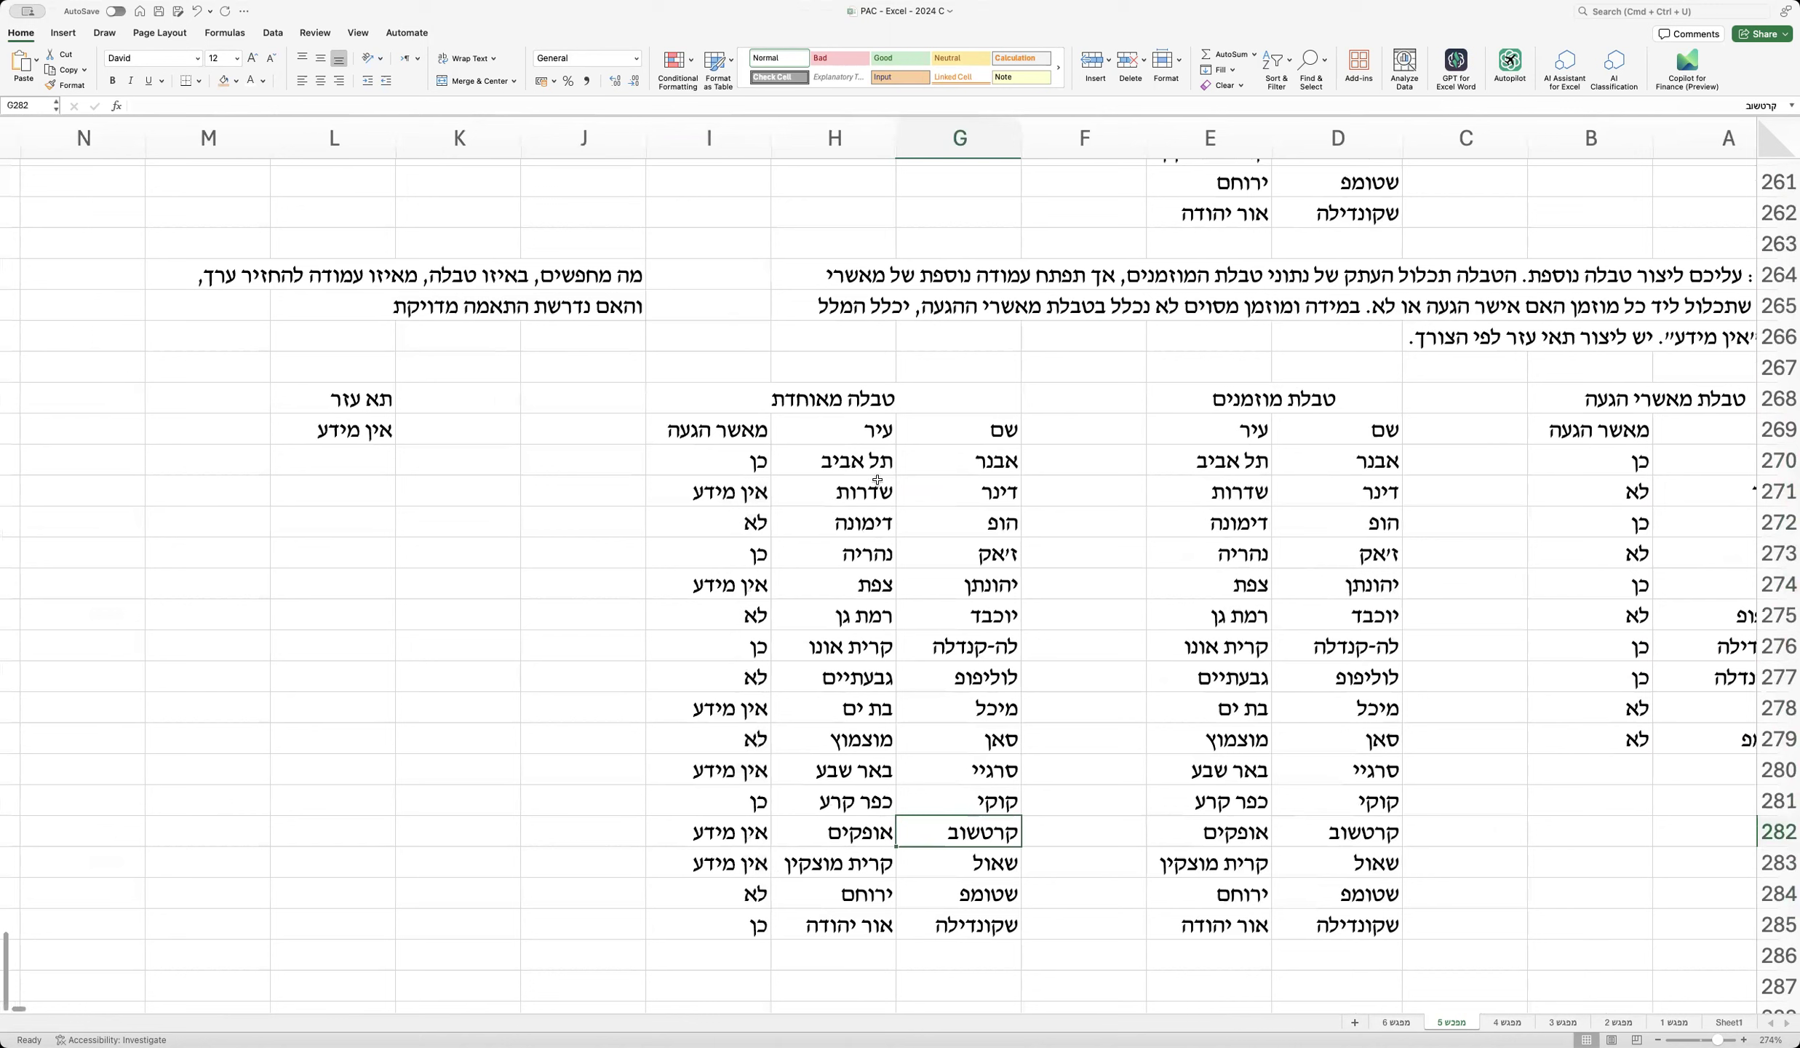
pyautogui.doubleClick(724, 460)
pyautogui.moveTo(649, 460); pyautogui.dragTo(1282, 466)
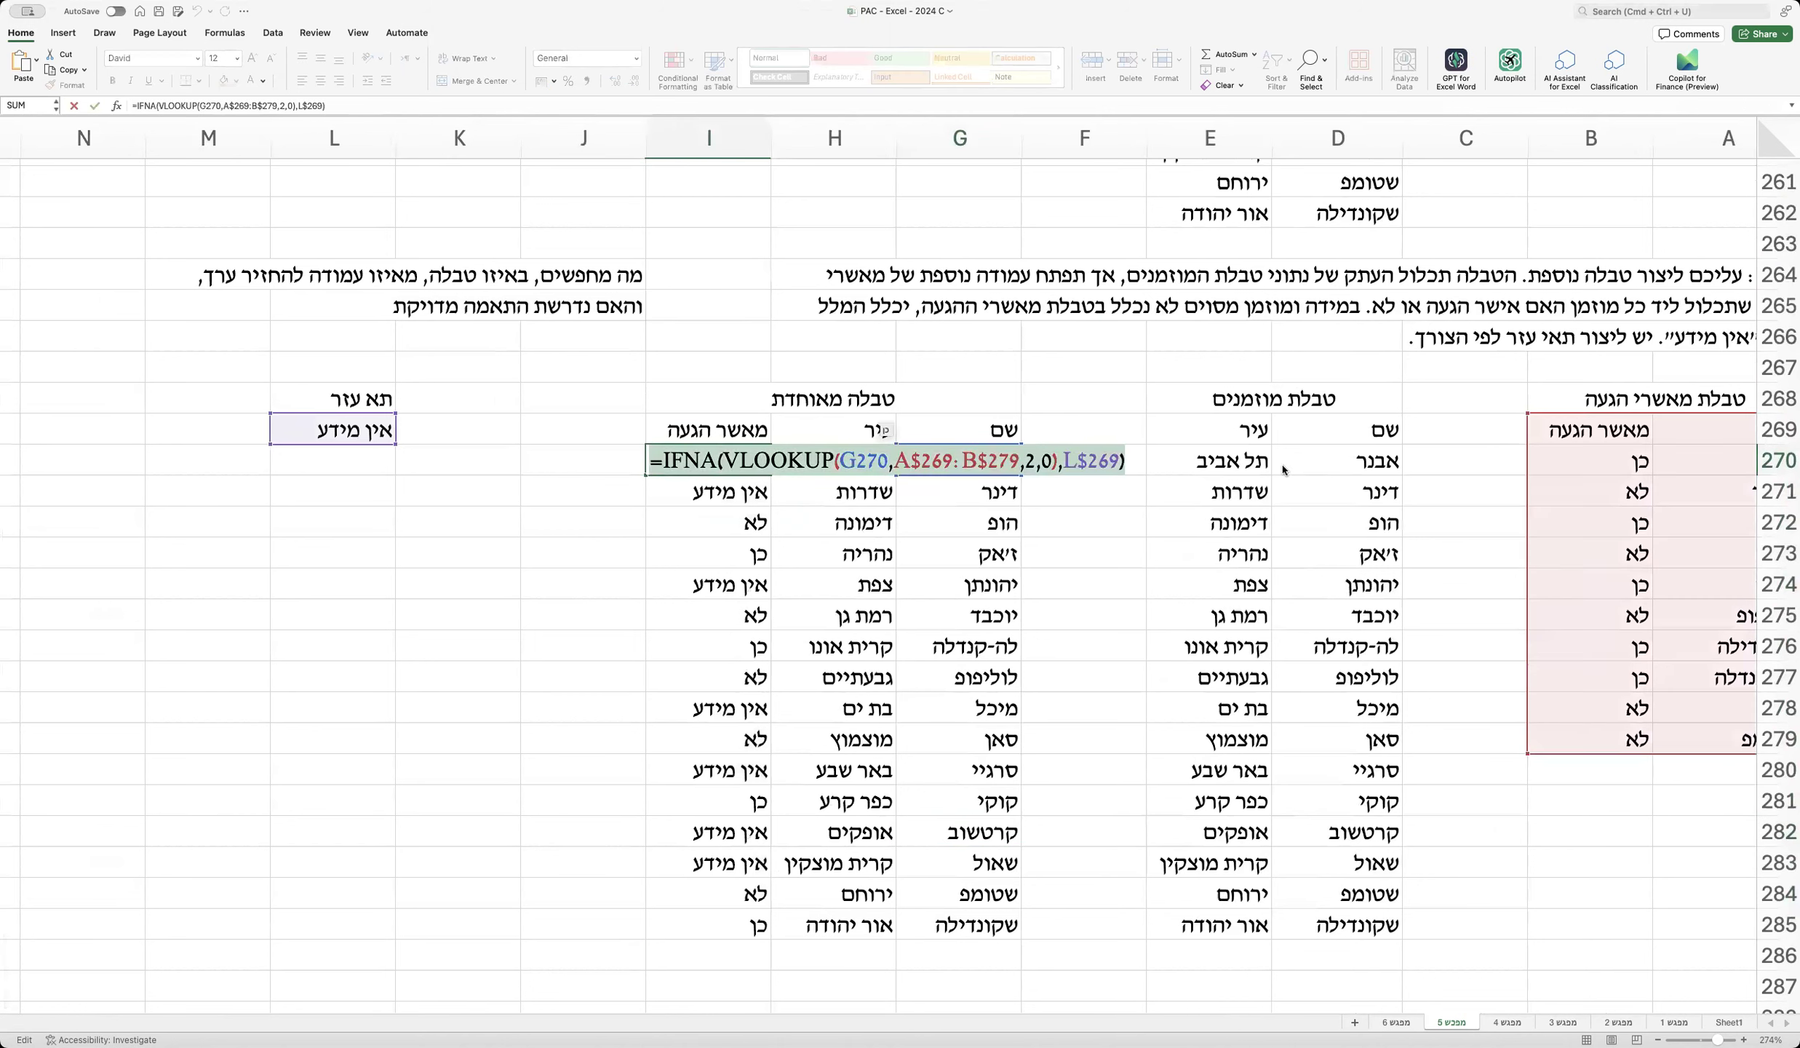
pyautogui.press('Escape')
# Step: Enter the heading "הסבר הנוסחה :" in J271
pyautogui.click(539, 493)
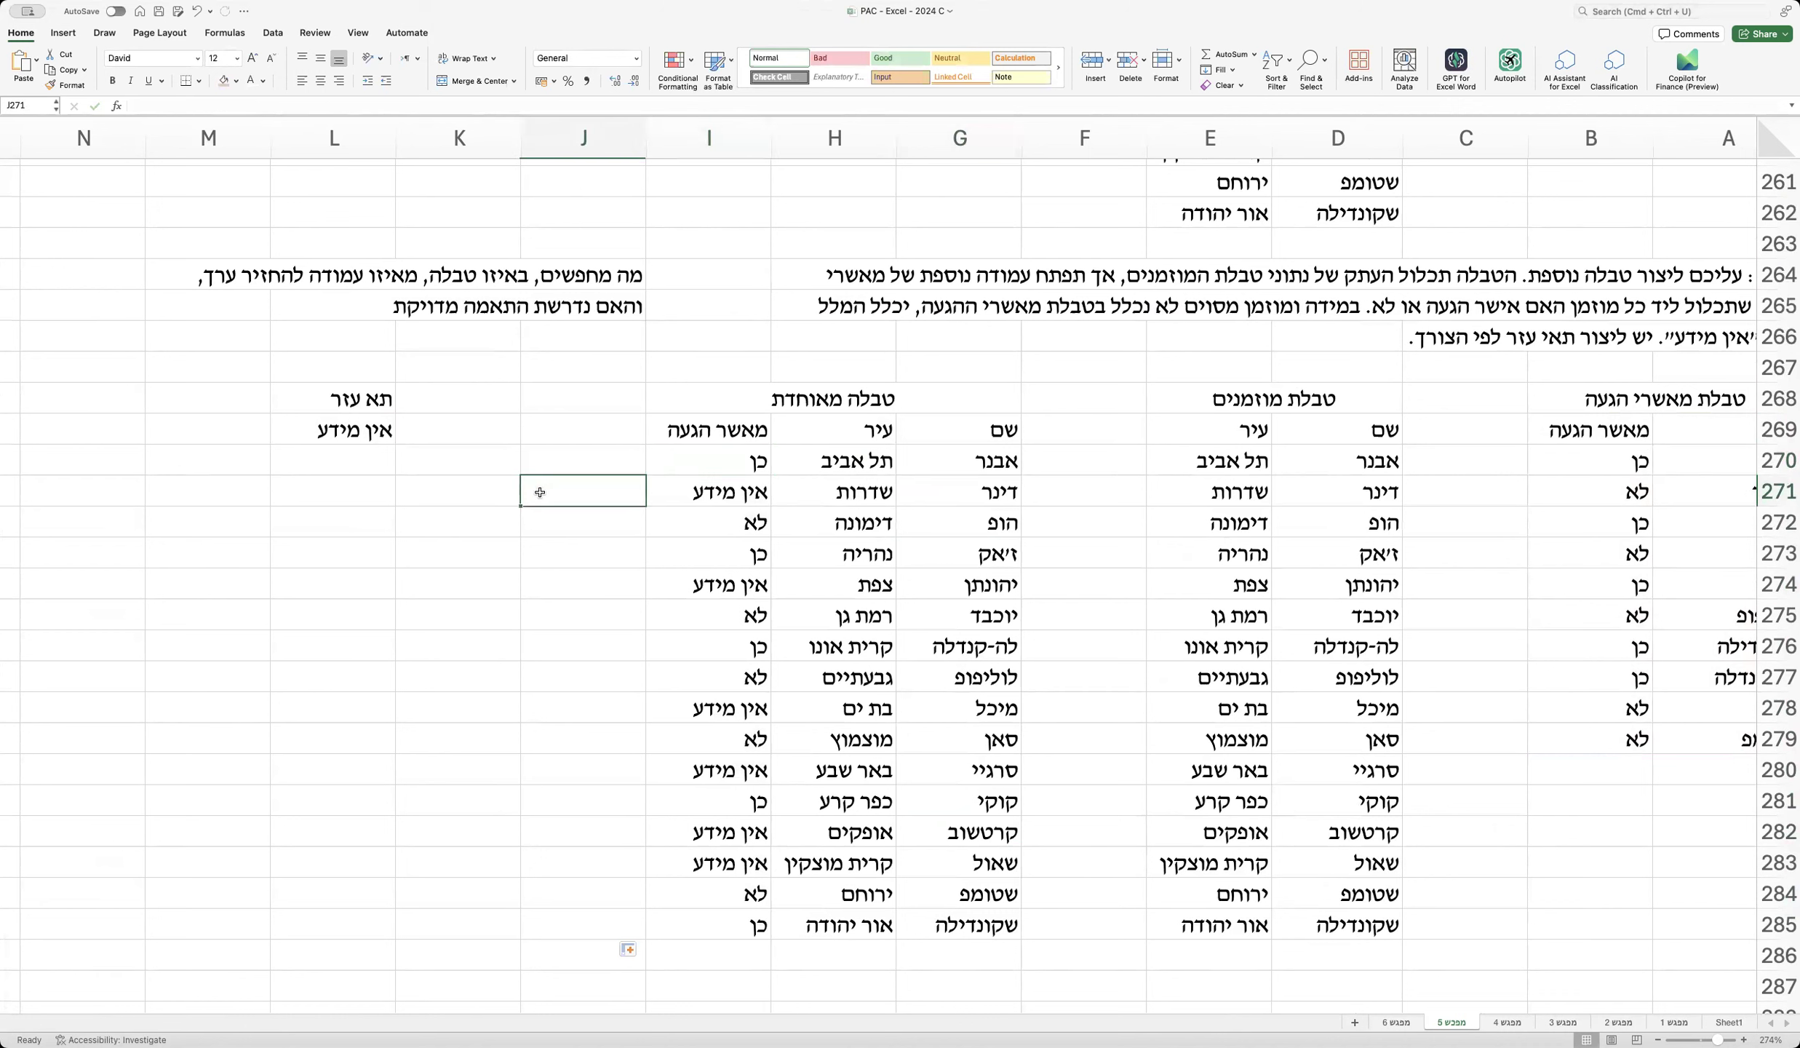
pyautogui.doubleClick(562, 491)
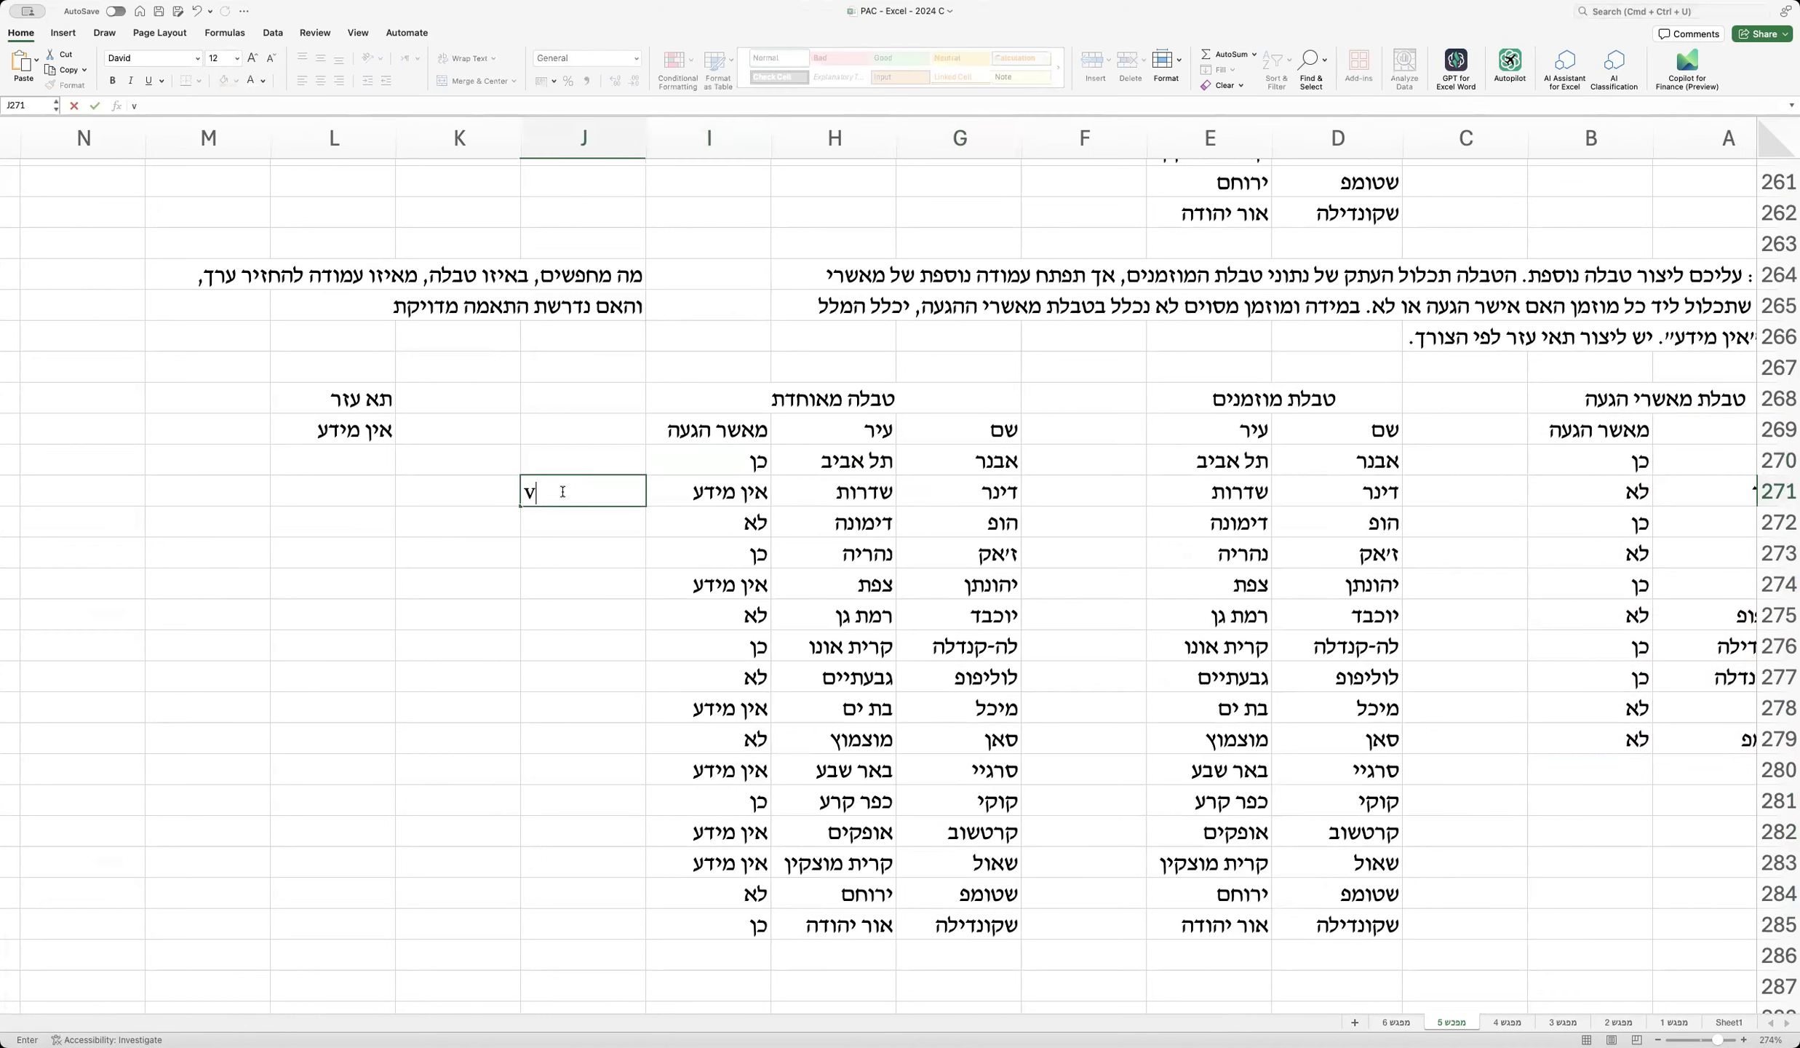
pyautogui.write('ה')
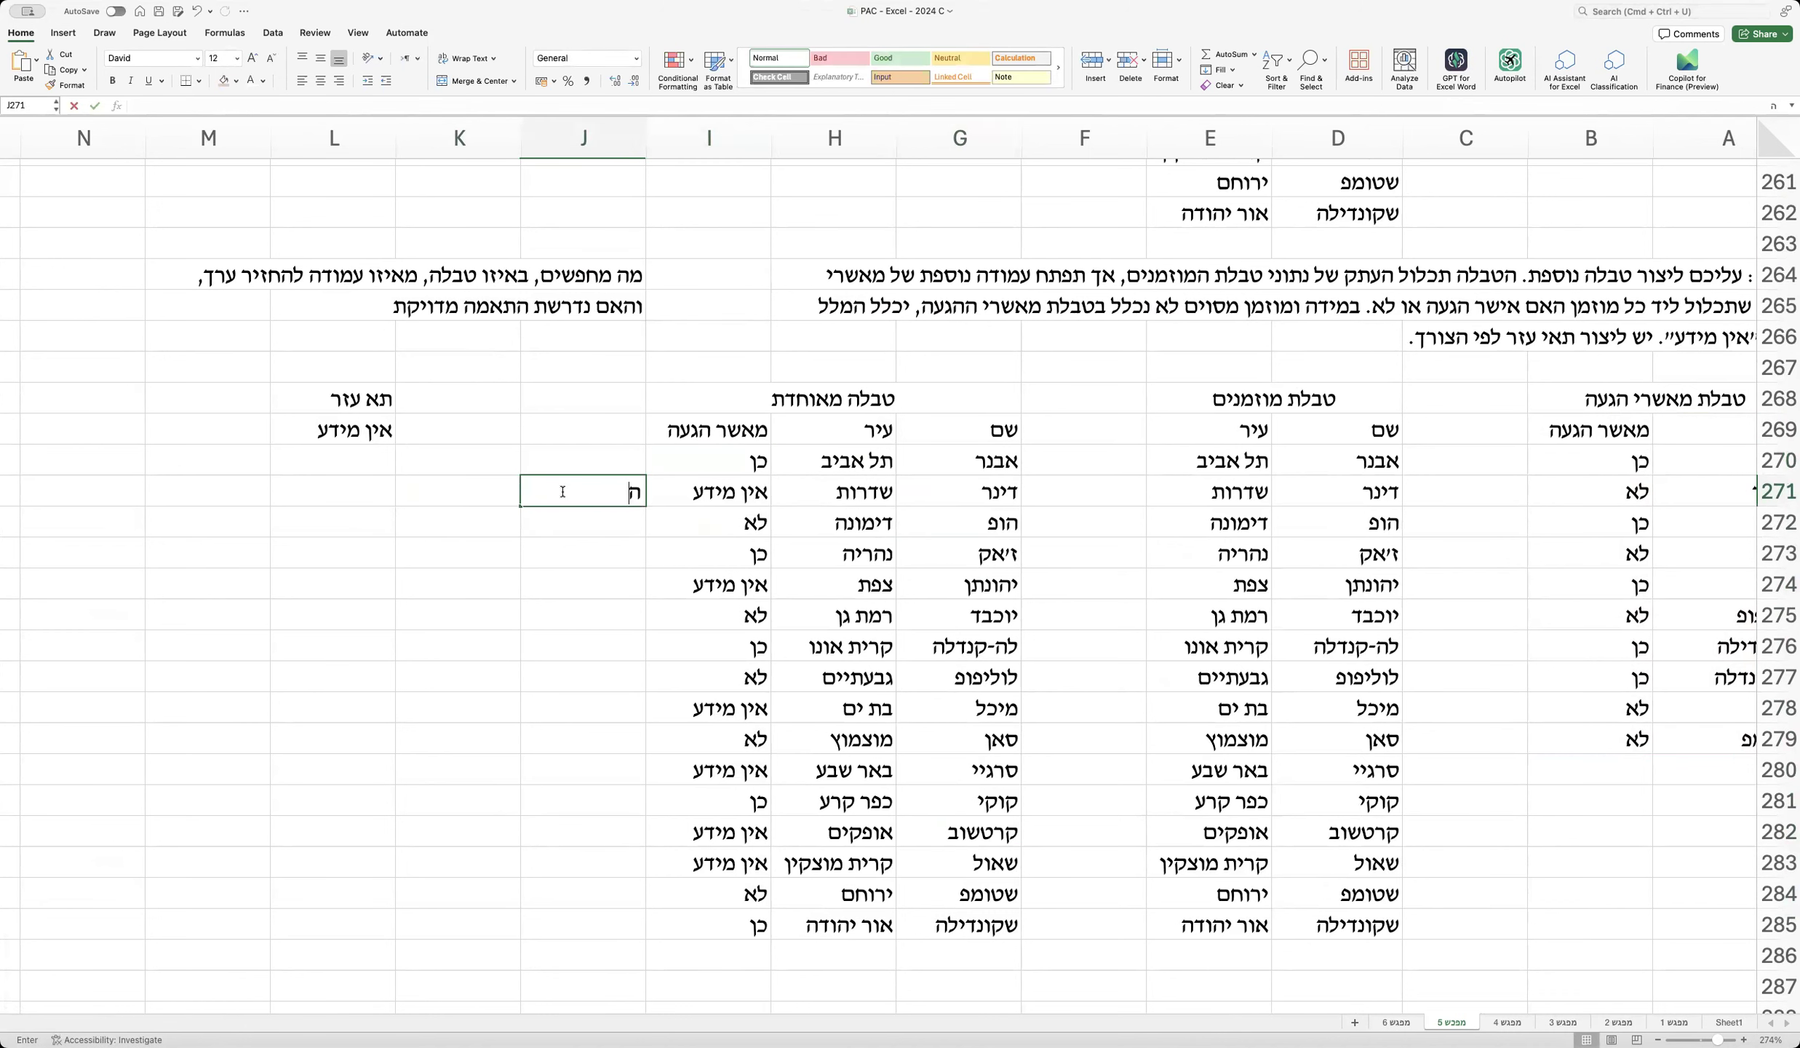
pyautogui.write('סבר הנוסחה :')
pyautogui.press('Return')
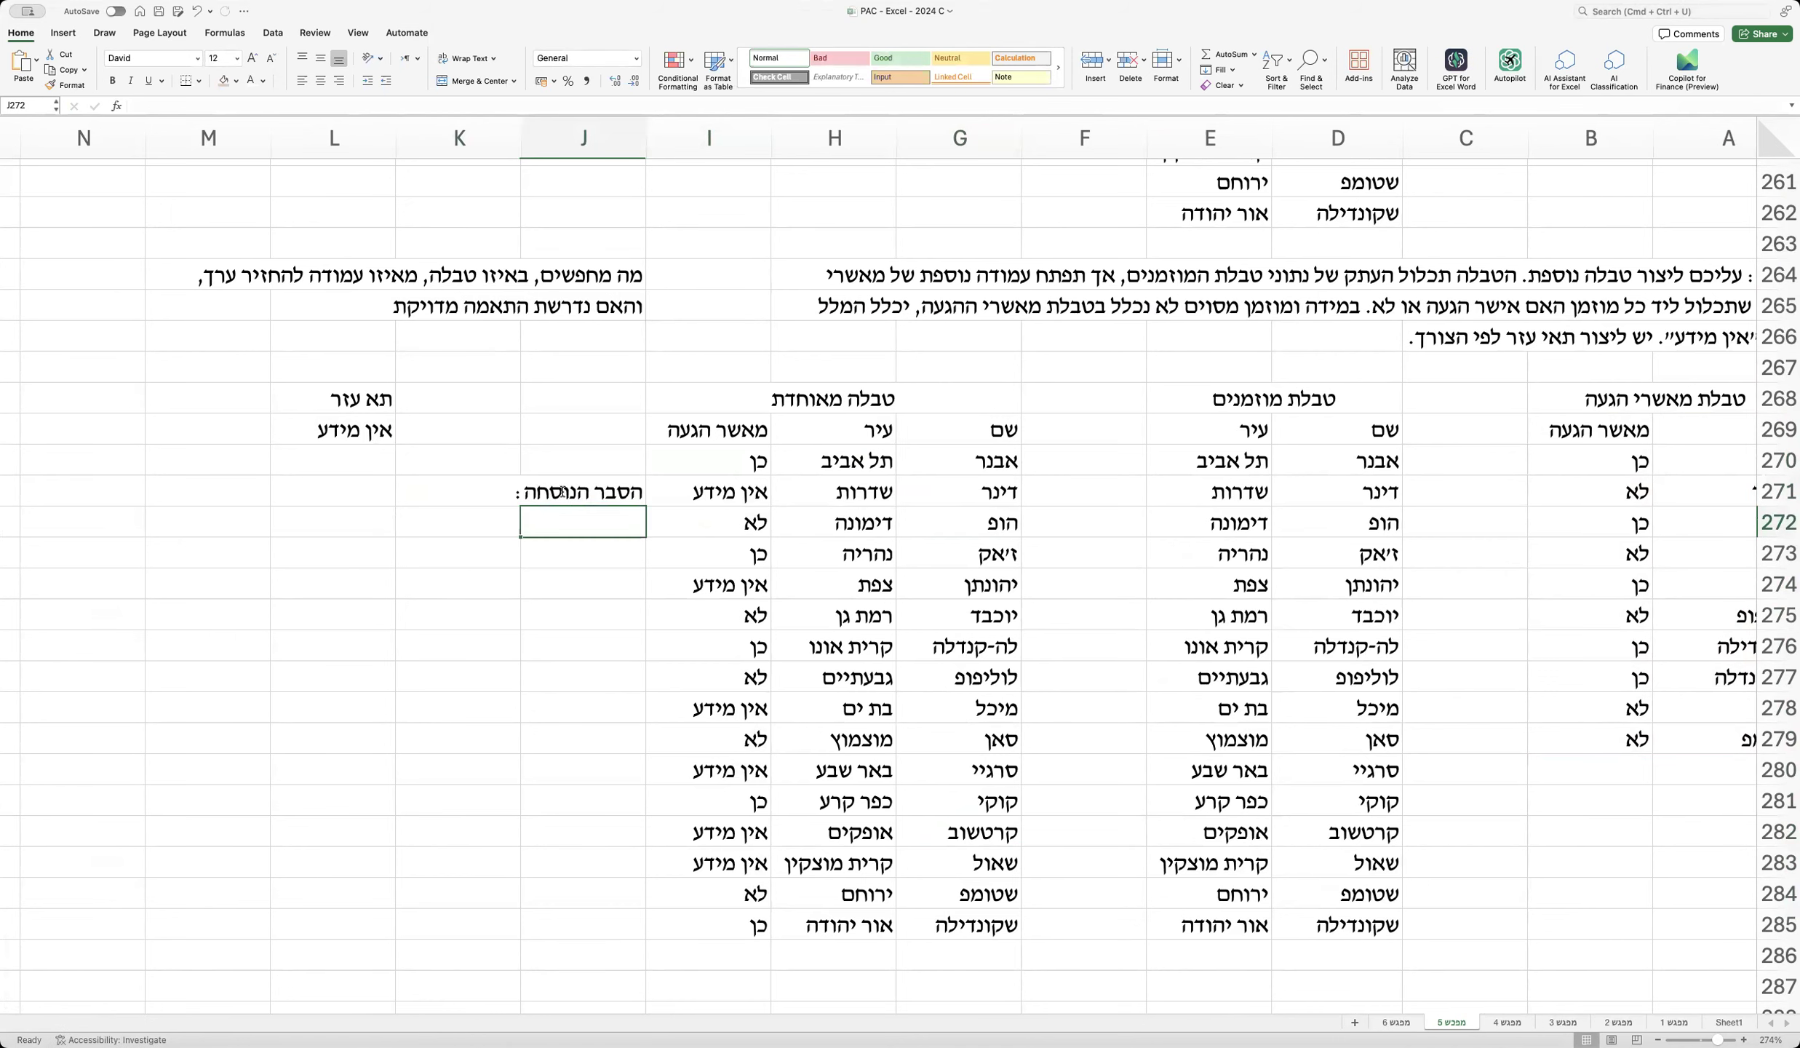
# Step: Enter =IFNA(VLOOKUP(G270,A$269:B$279,2,0),L$269) as plain text in N272, without the extra leading mark
pyautogui.hscroll(-3, 494, 514)
pyautogui.hscroll(-1, 495, 514)
pyautogui.doubleClick(532, 524)
pyautogui.write(',=IFNA(VLOOKUP(G270,A$269:B$279,2,0),L$269)')
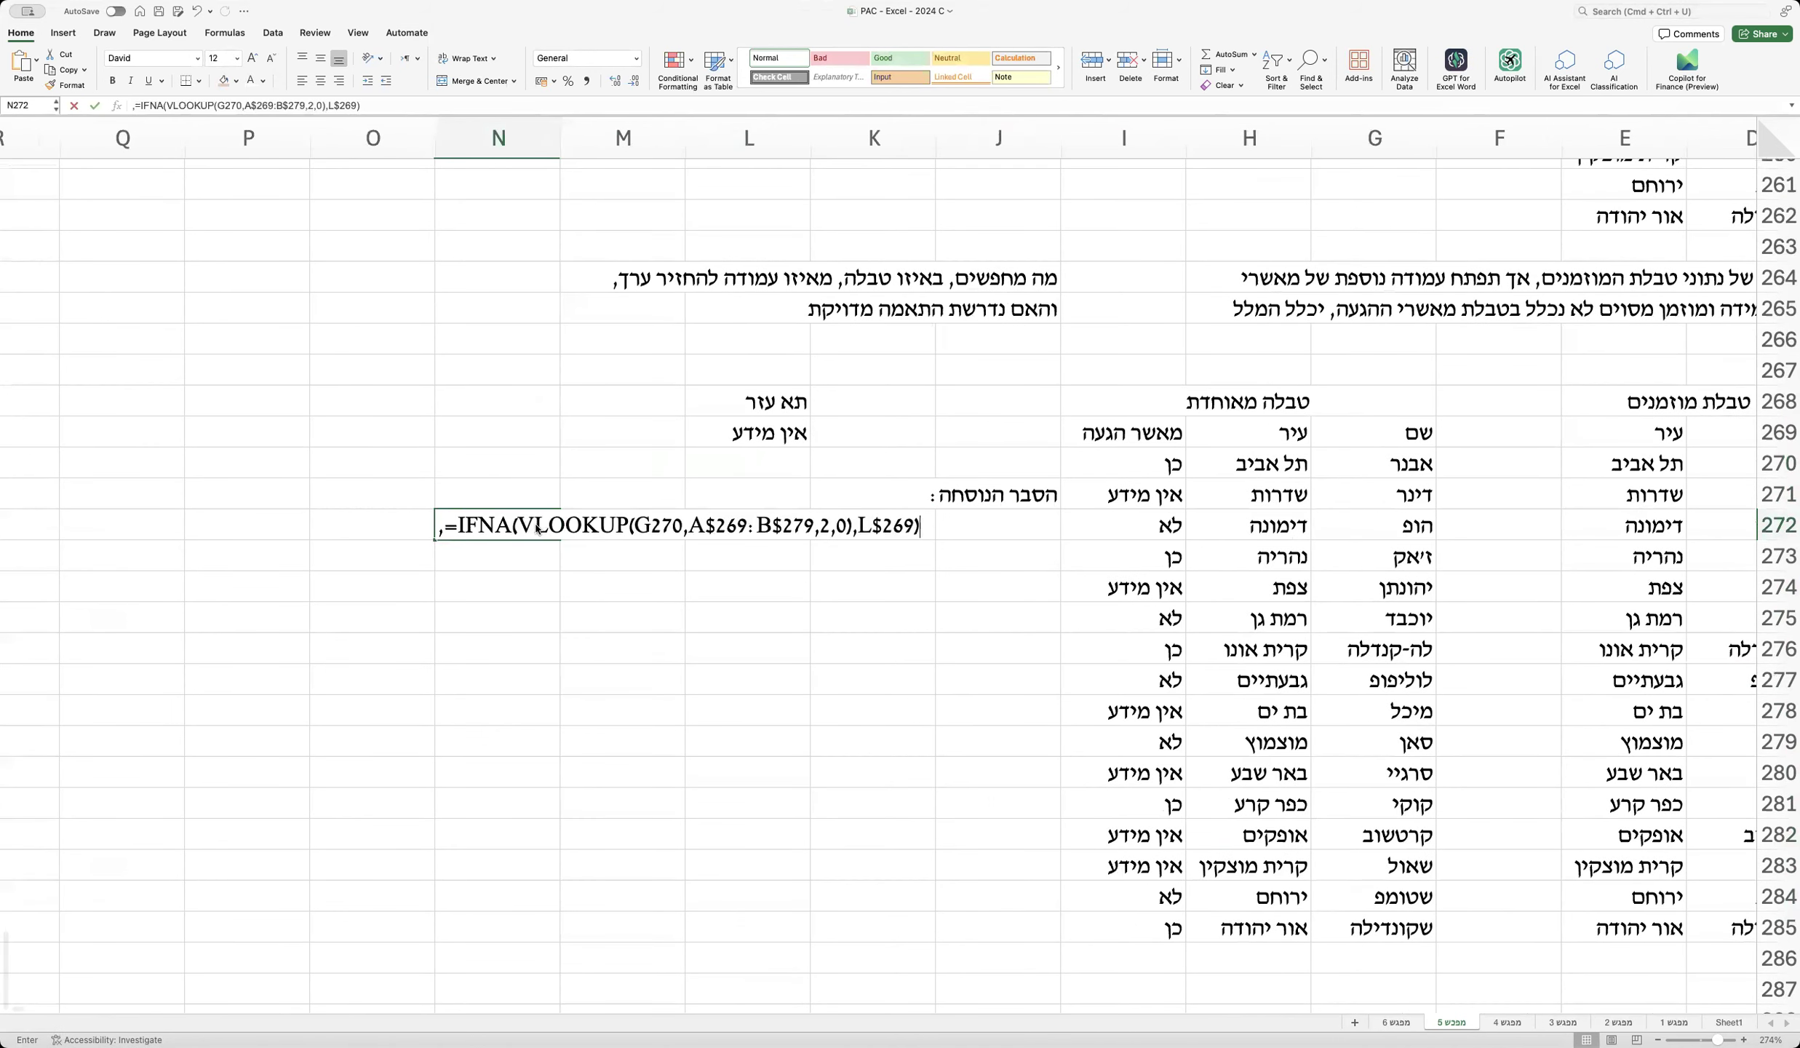
pyautogui.click(439, 521)
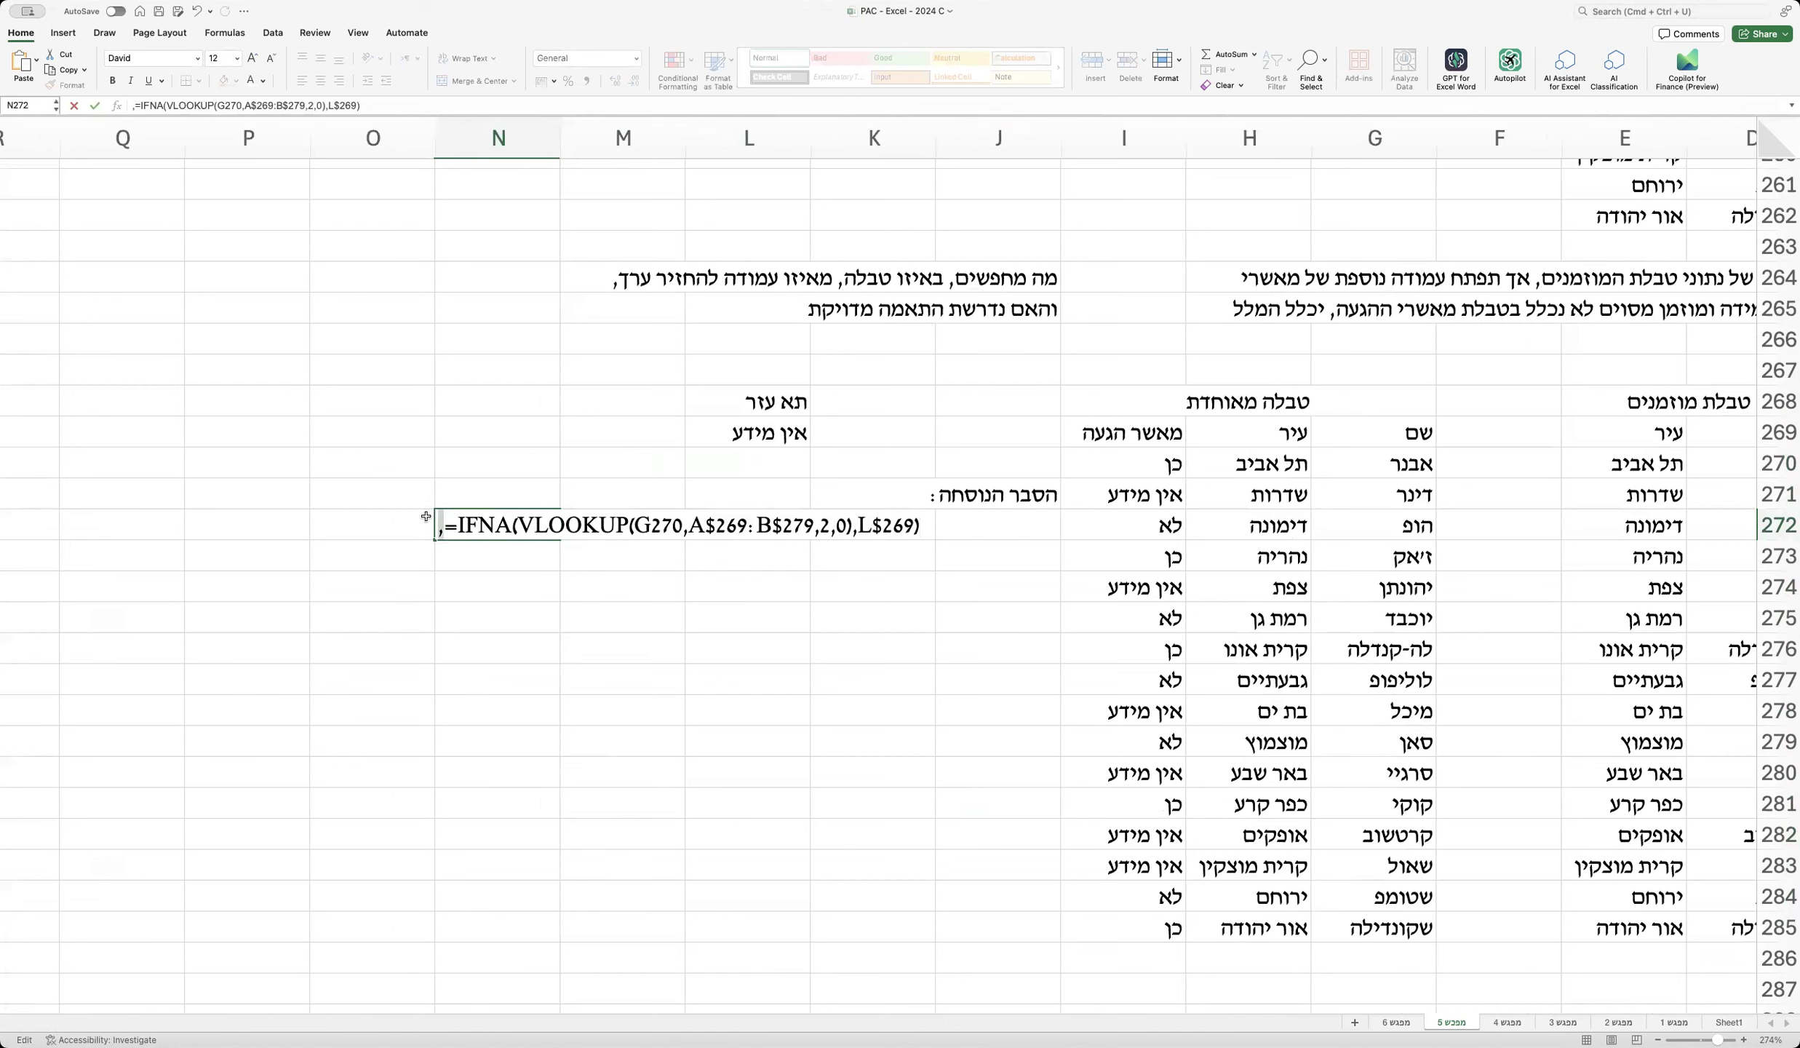
pyautogui.press('Delete')
pyautogui.click(372, 369)
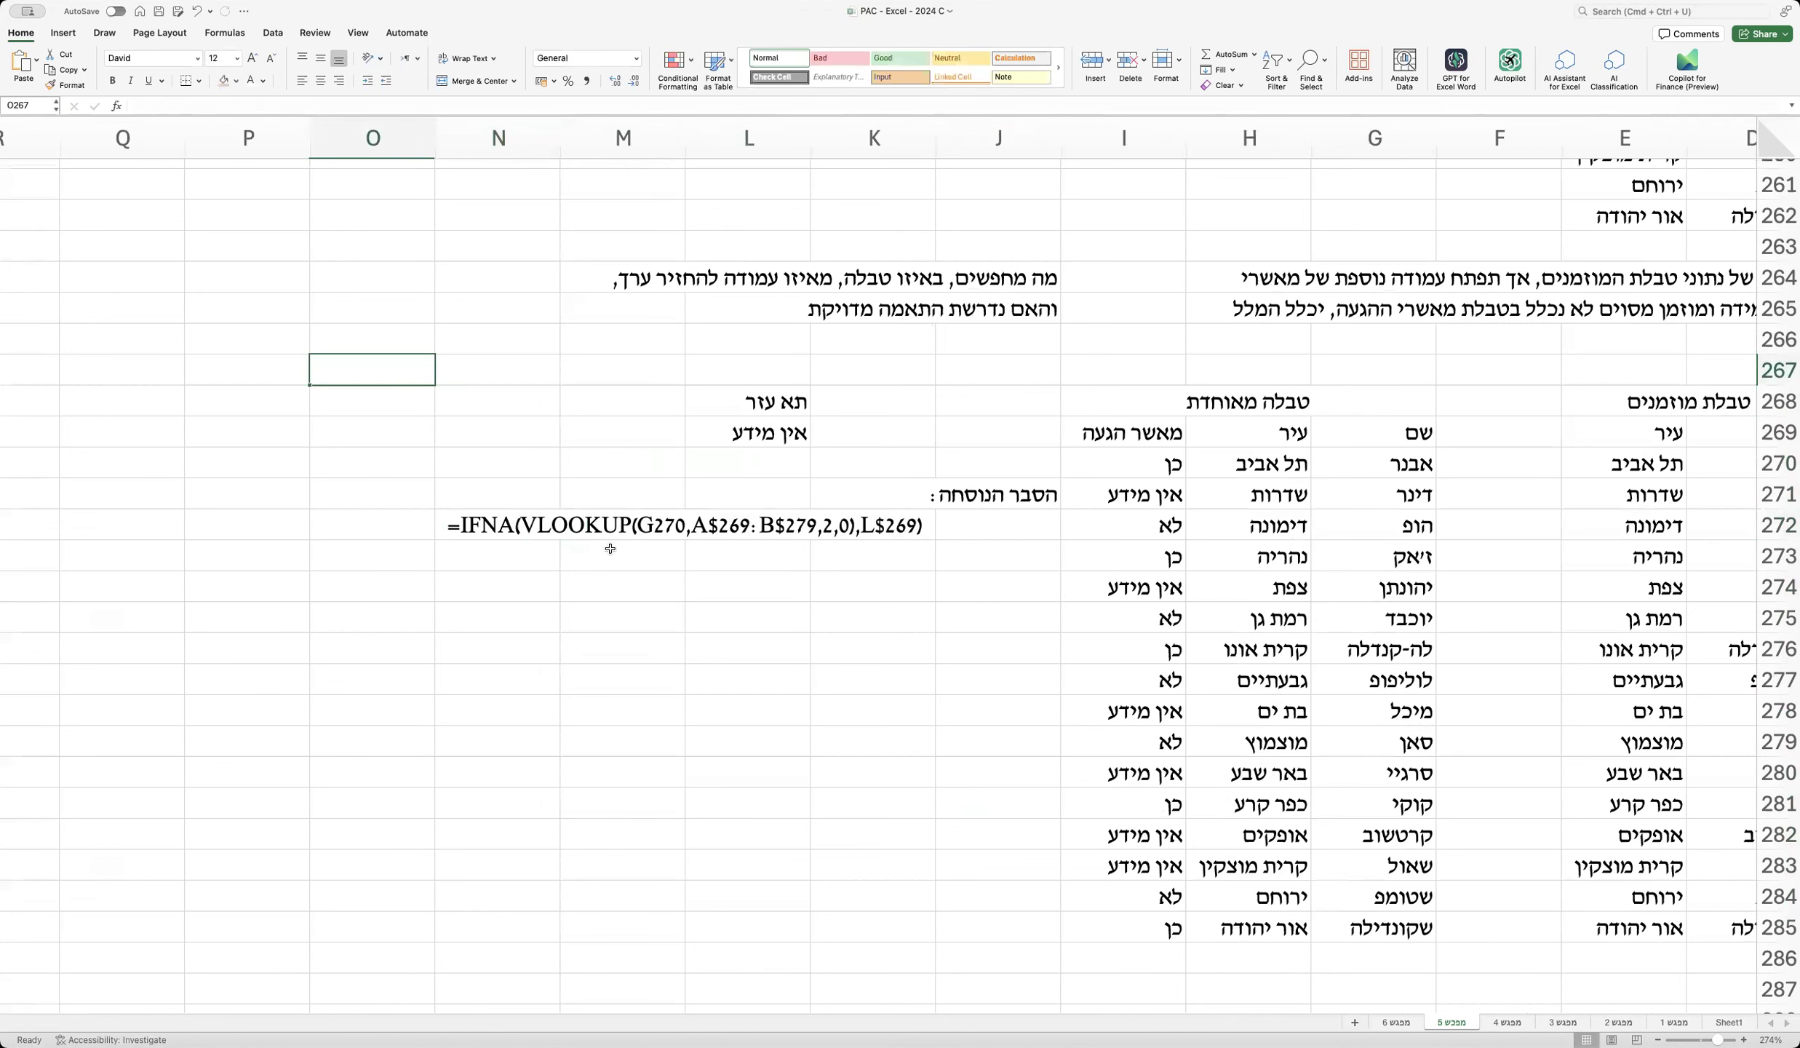
pyautogui.click(540, 523)
pyautogui.doubleClick(540, 523)
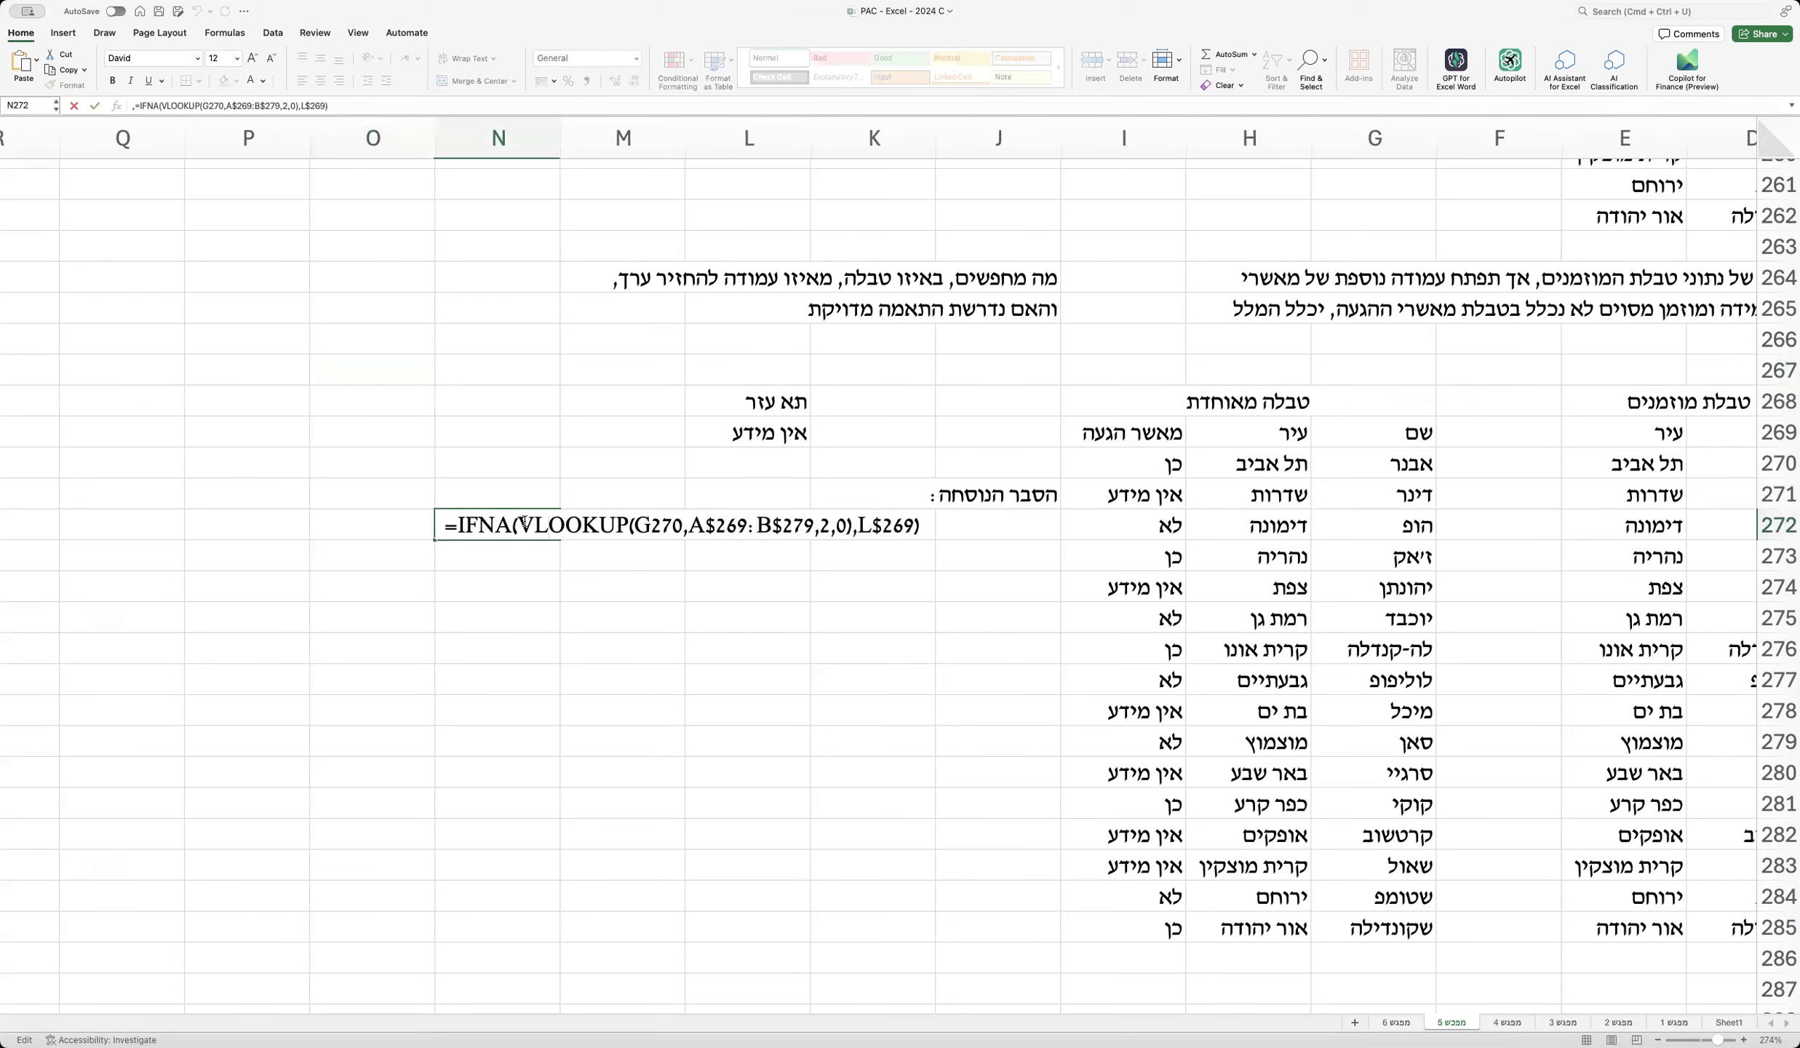
pyautogui.moveTo(517, 524); pyautogui.dragTo(849, 527)
pyautogui.click(724, 593)
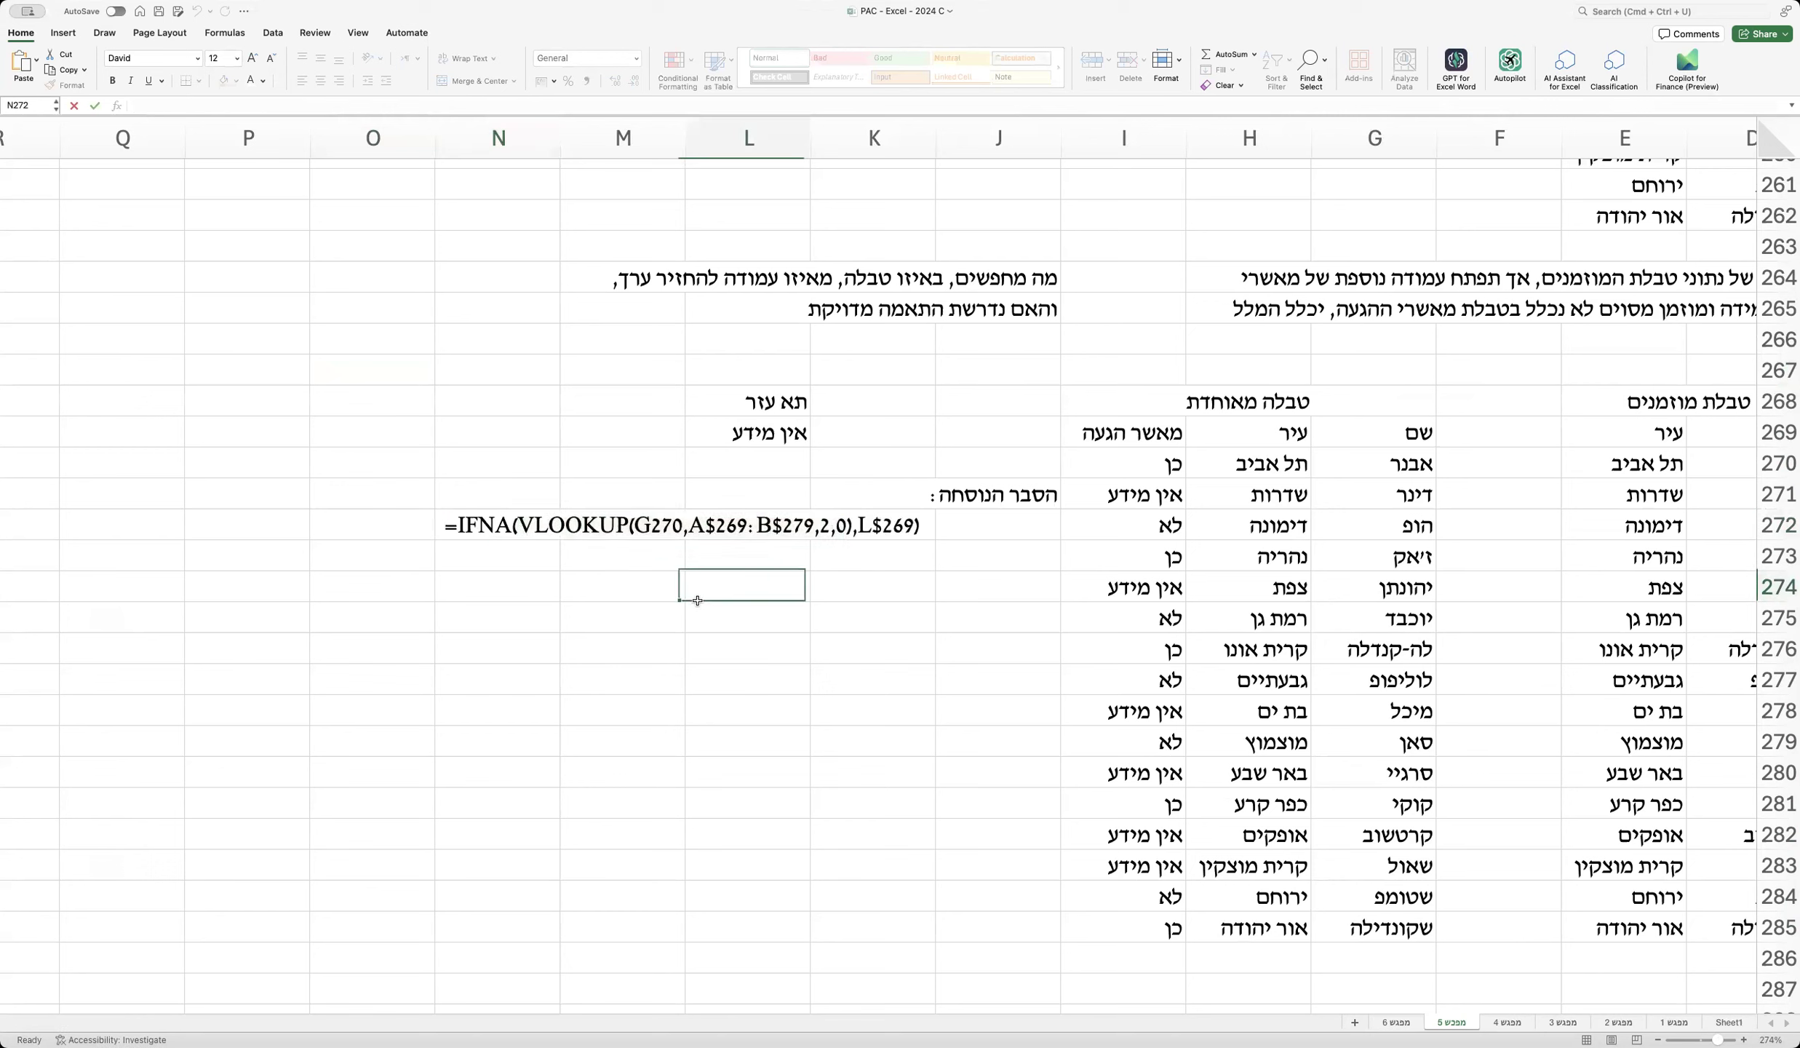
# Step: Move the IFNA formula text from N272 down to N273
pyautogui.click(493, 523)
pyautogui.moveTo(493, 522); pyautogui.dragTo(497, 554)
pyautogui.click(501, 507)
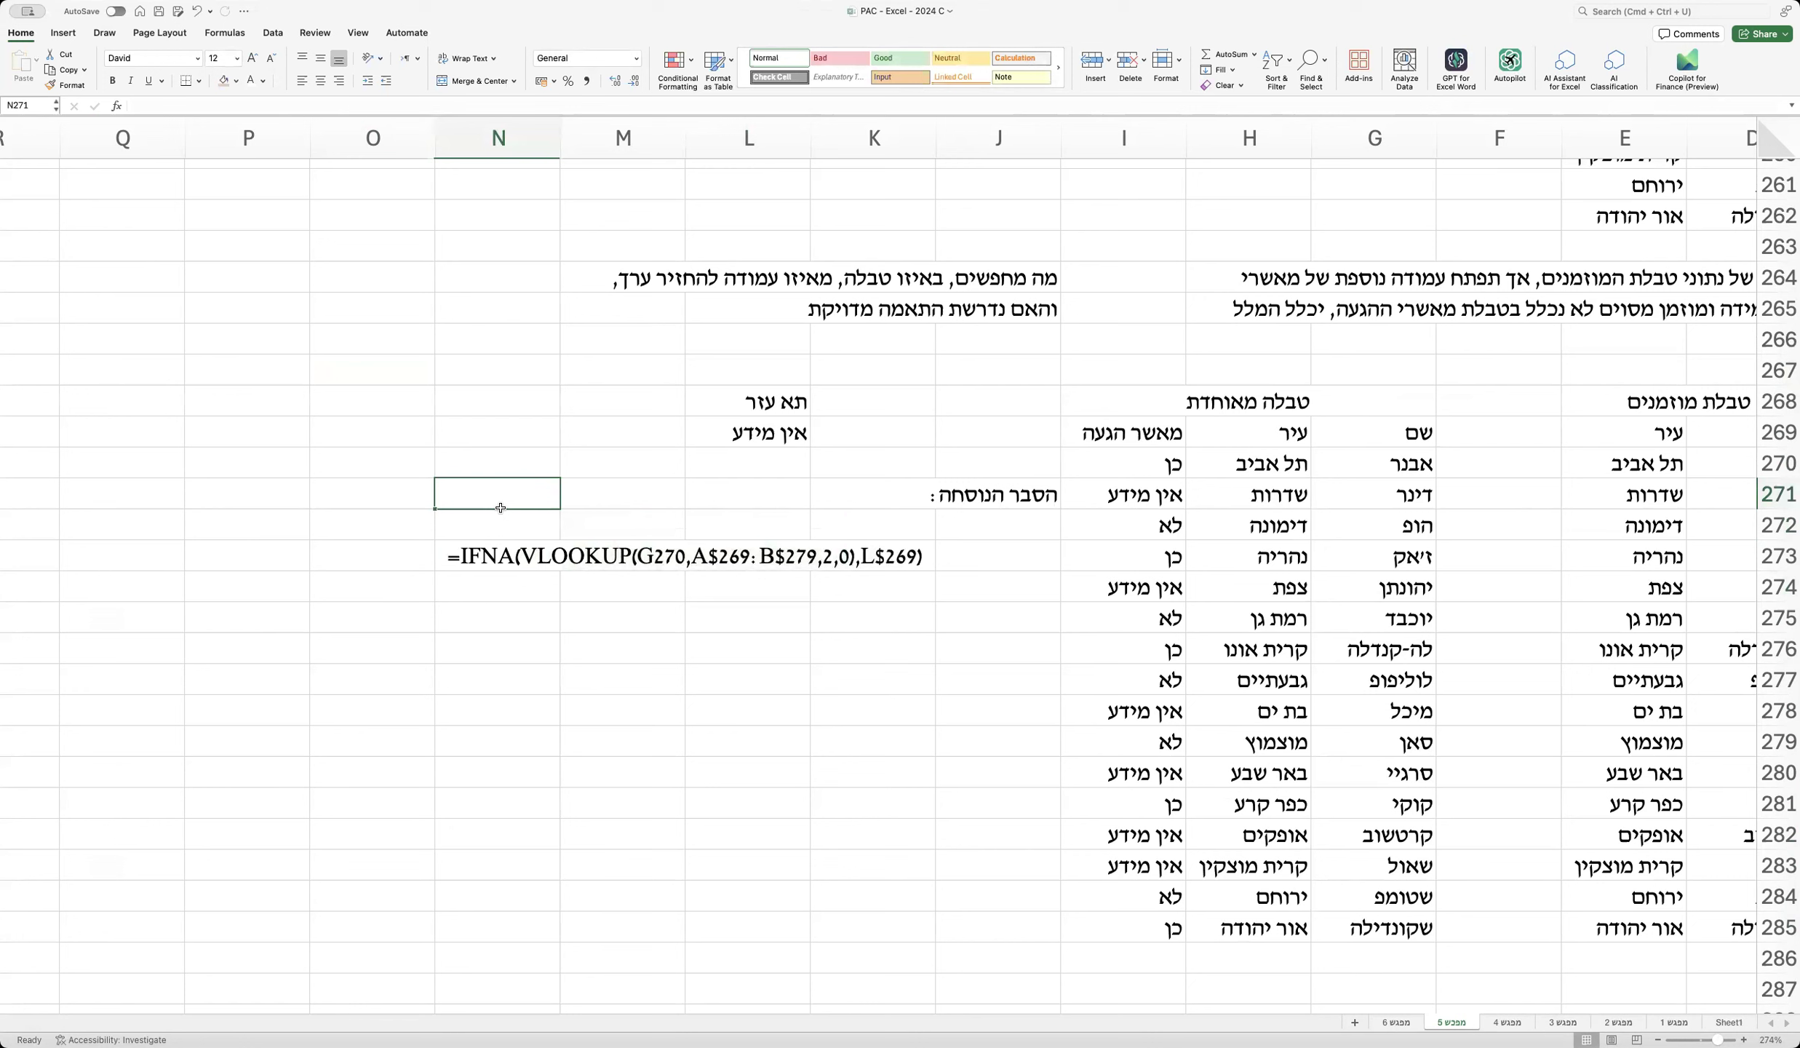
# Step: Place a copy of the IFNA formula text from N273 in N272, entered as plain text
pyautogui.click(501, 512)
pyautogui.write('=')
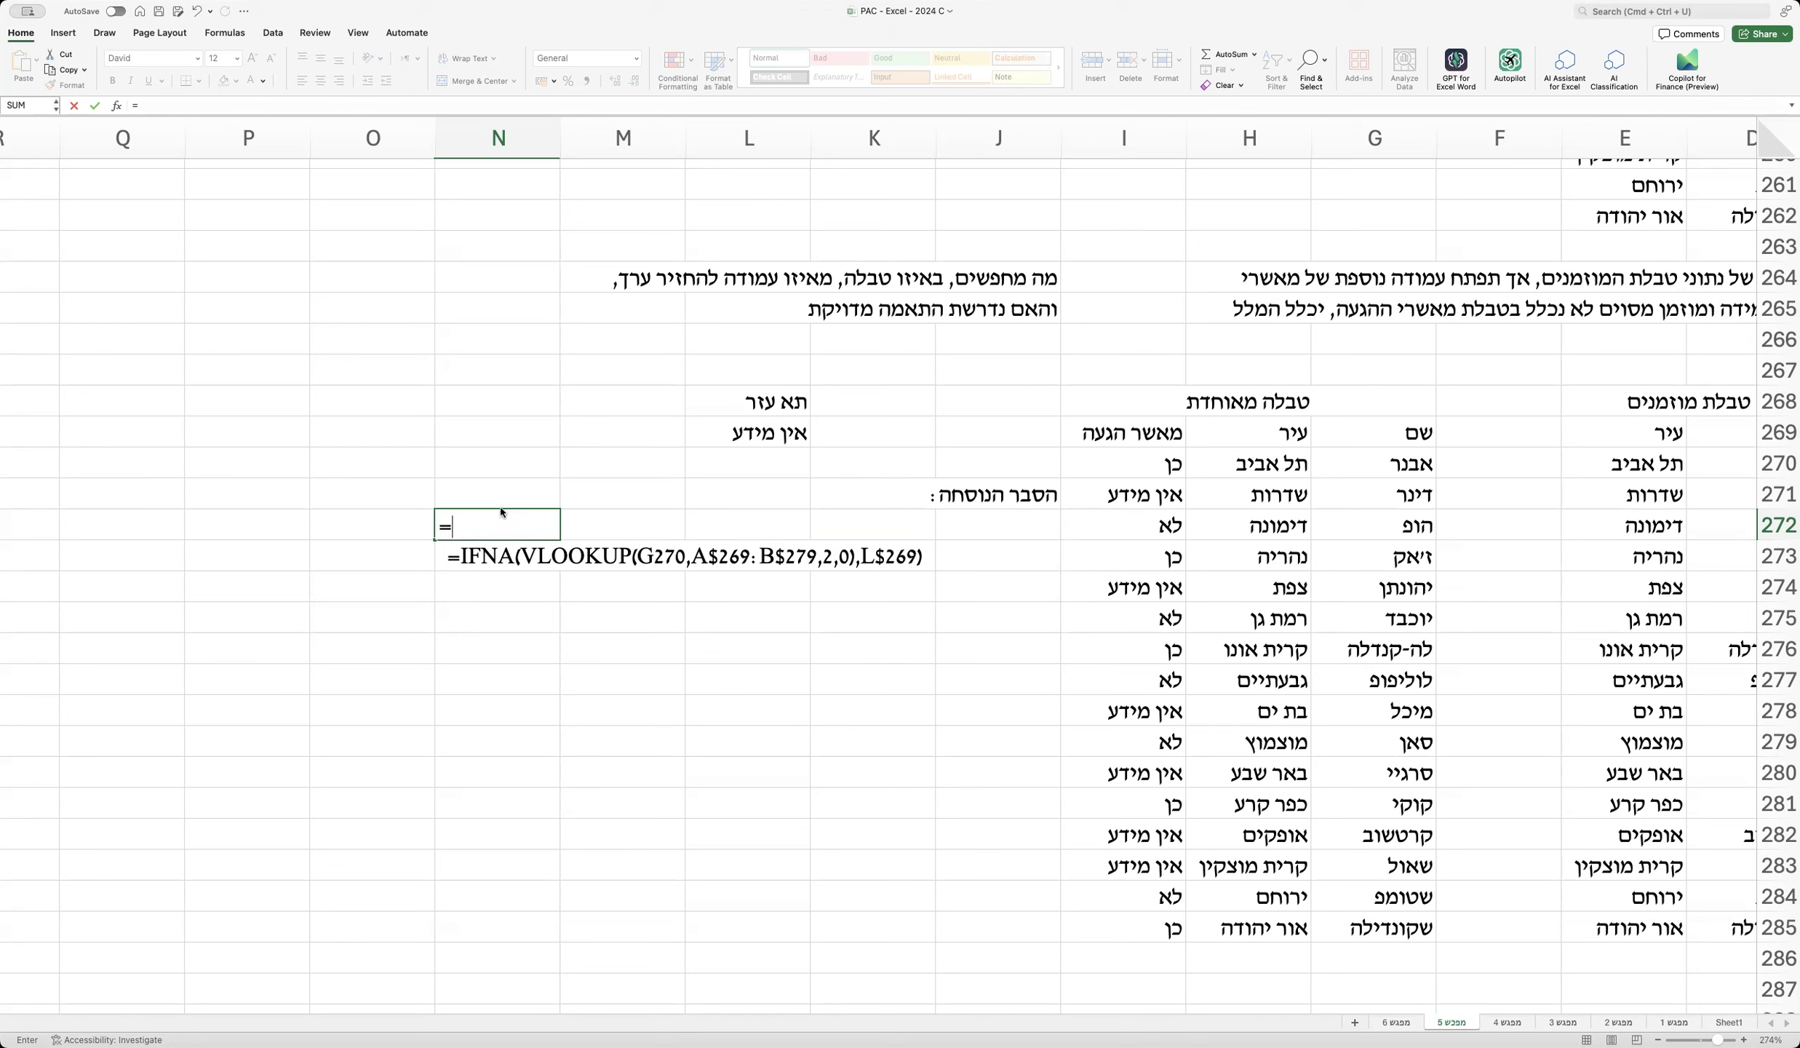
pyautogui.press('BackSpace')
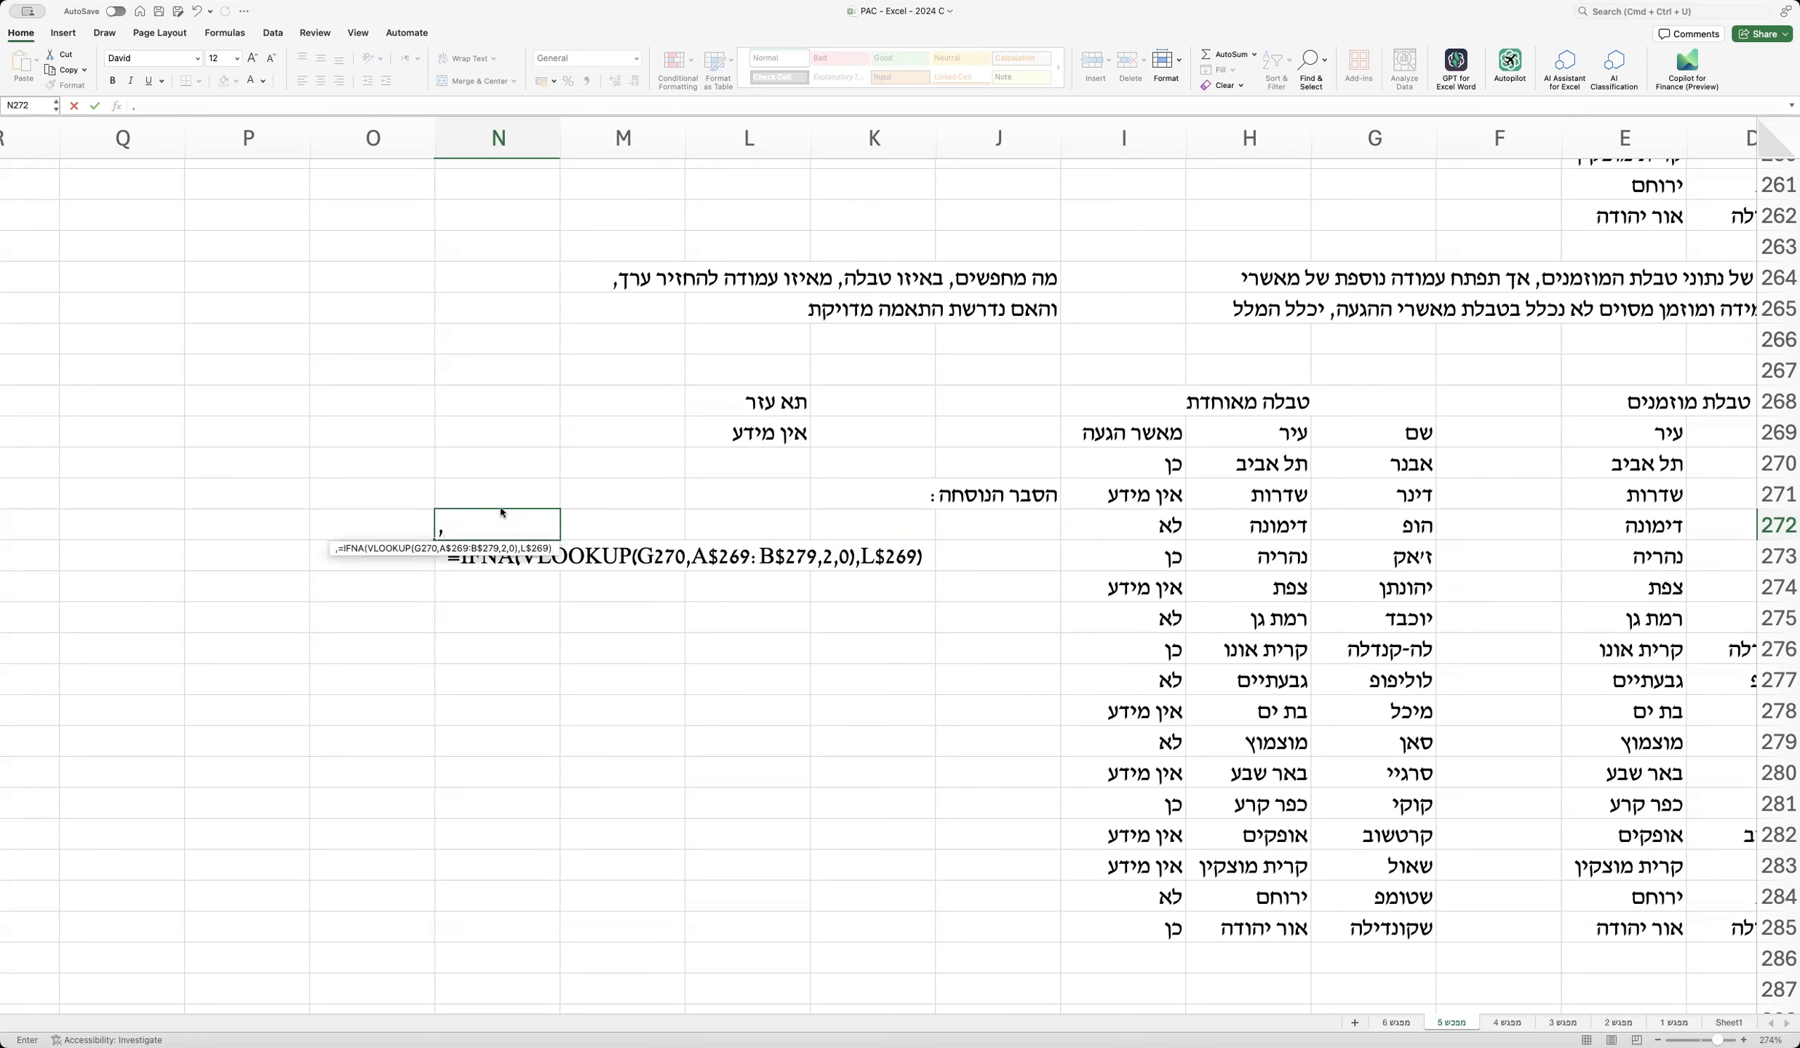
pyautogui.click(569, 610)
pyautogui.click(491, 551)
pyautogui.hotkey('ctrl', 'c')
pyautogui.doubleClick(479, 529)
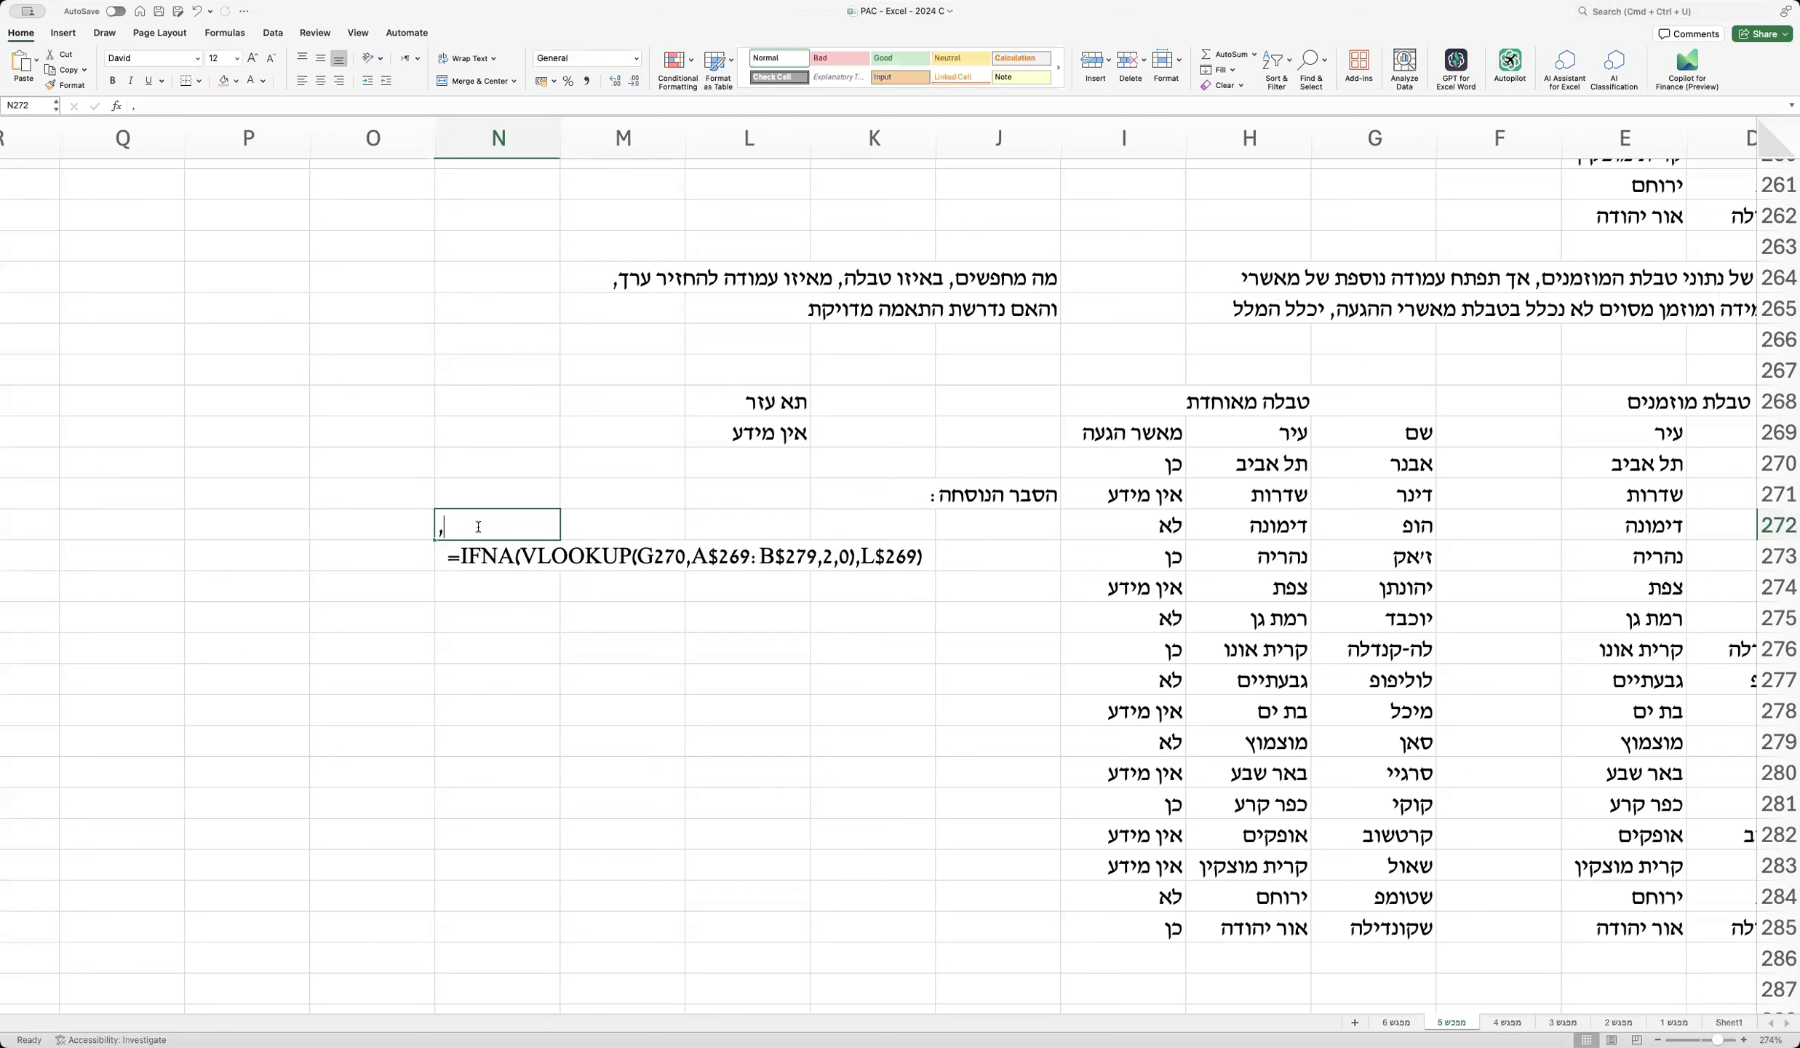
pyautogui.hotkey('ctrl', 'v')
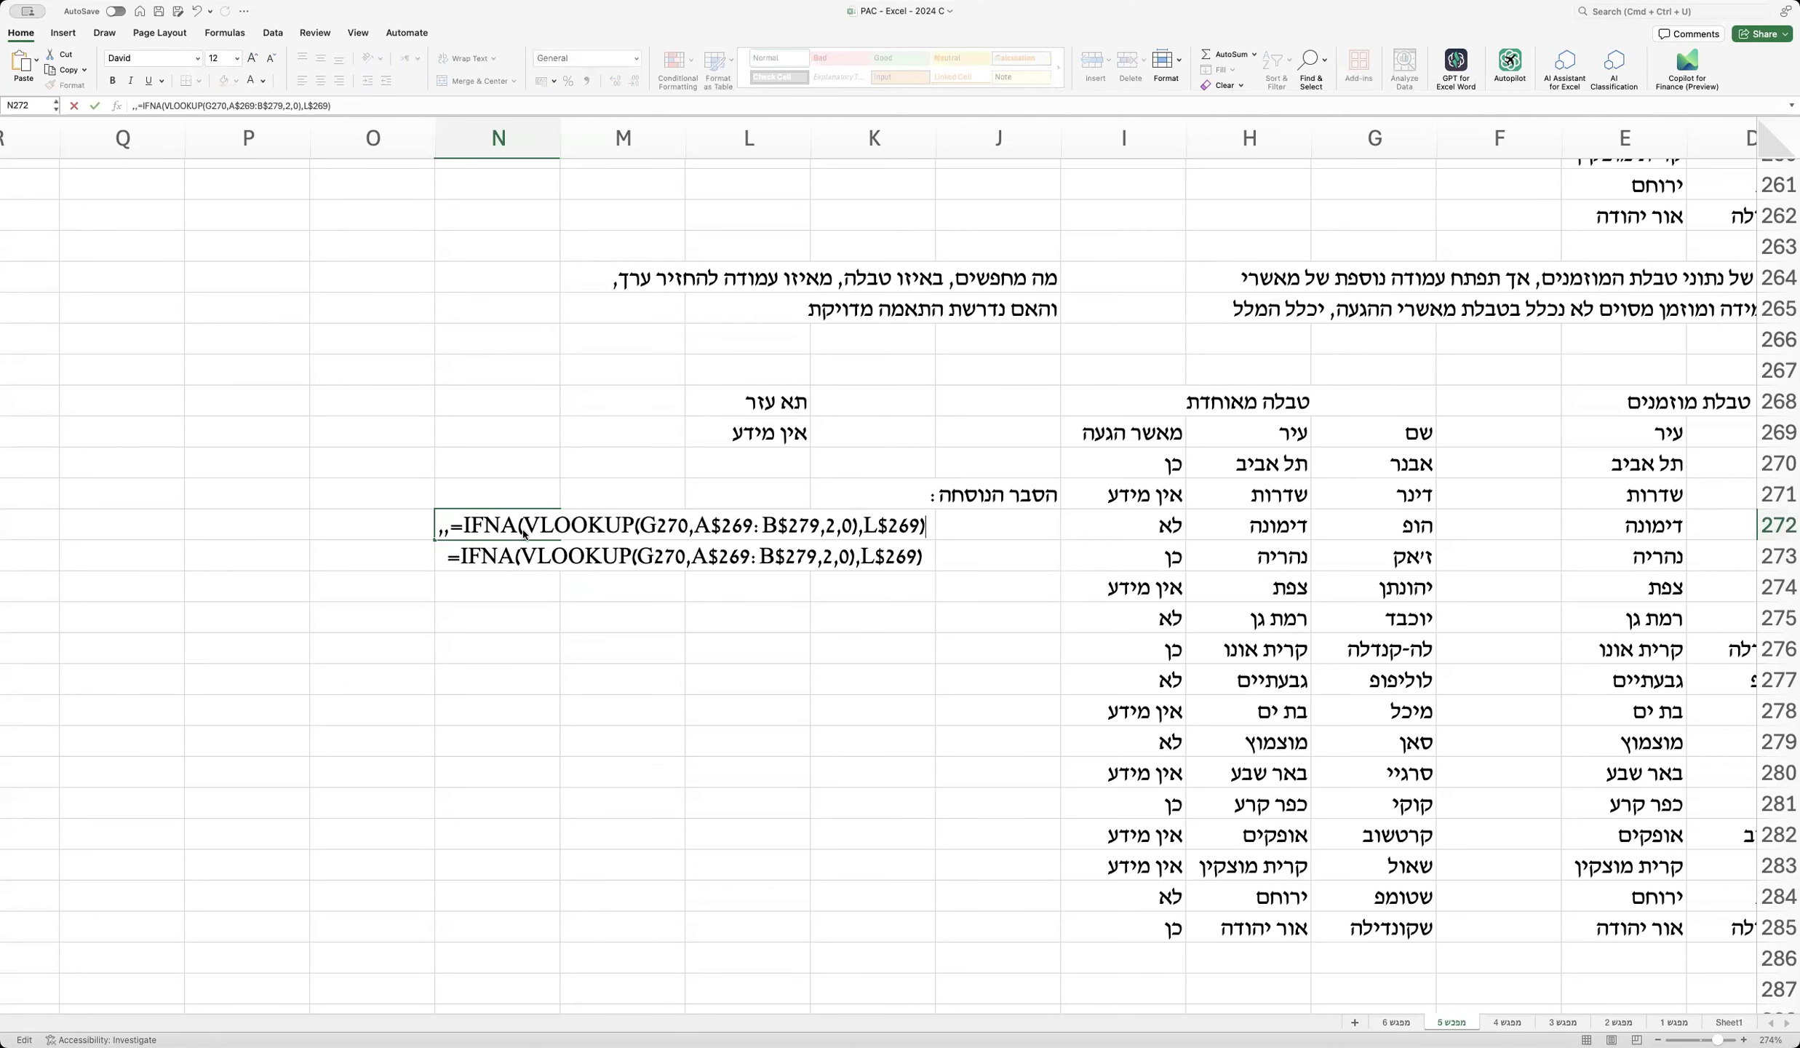
# Step: Strip the IFNA wrapper and the L$269 argument from the text in N272, leaving VLOOKUP(G270,A$269:B$279,2,0)
pyautogui.moveTo(524, 533); pyautogui.dragTo(464, 537)
pyautogui.press('Delete')
pyautogui.press('Left')
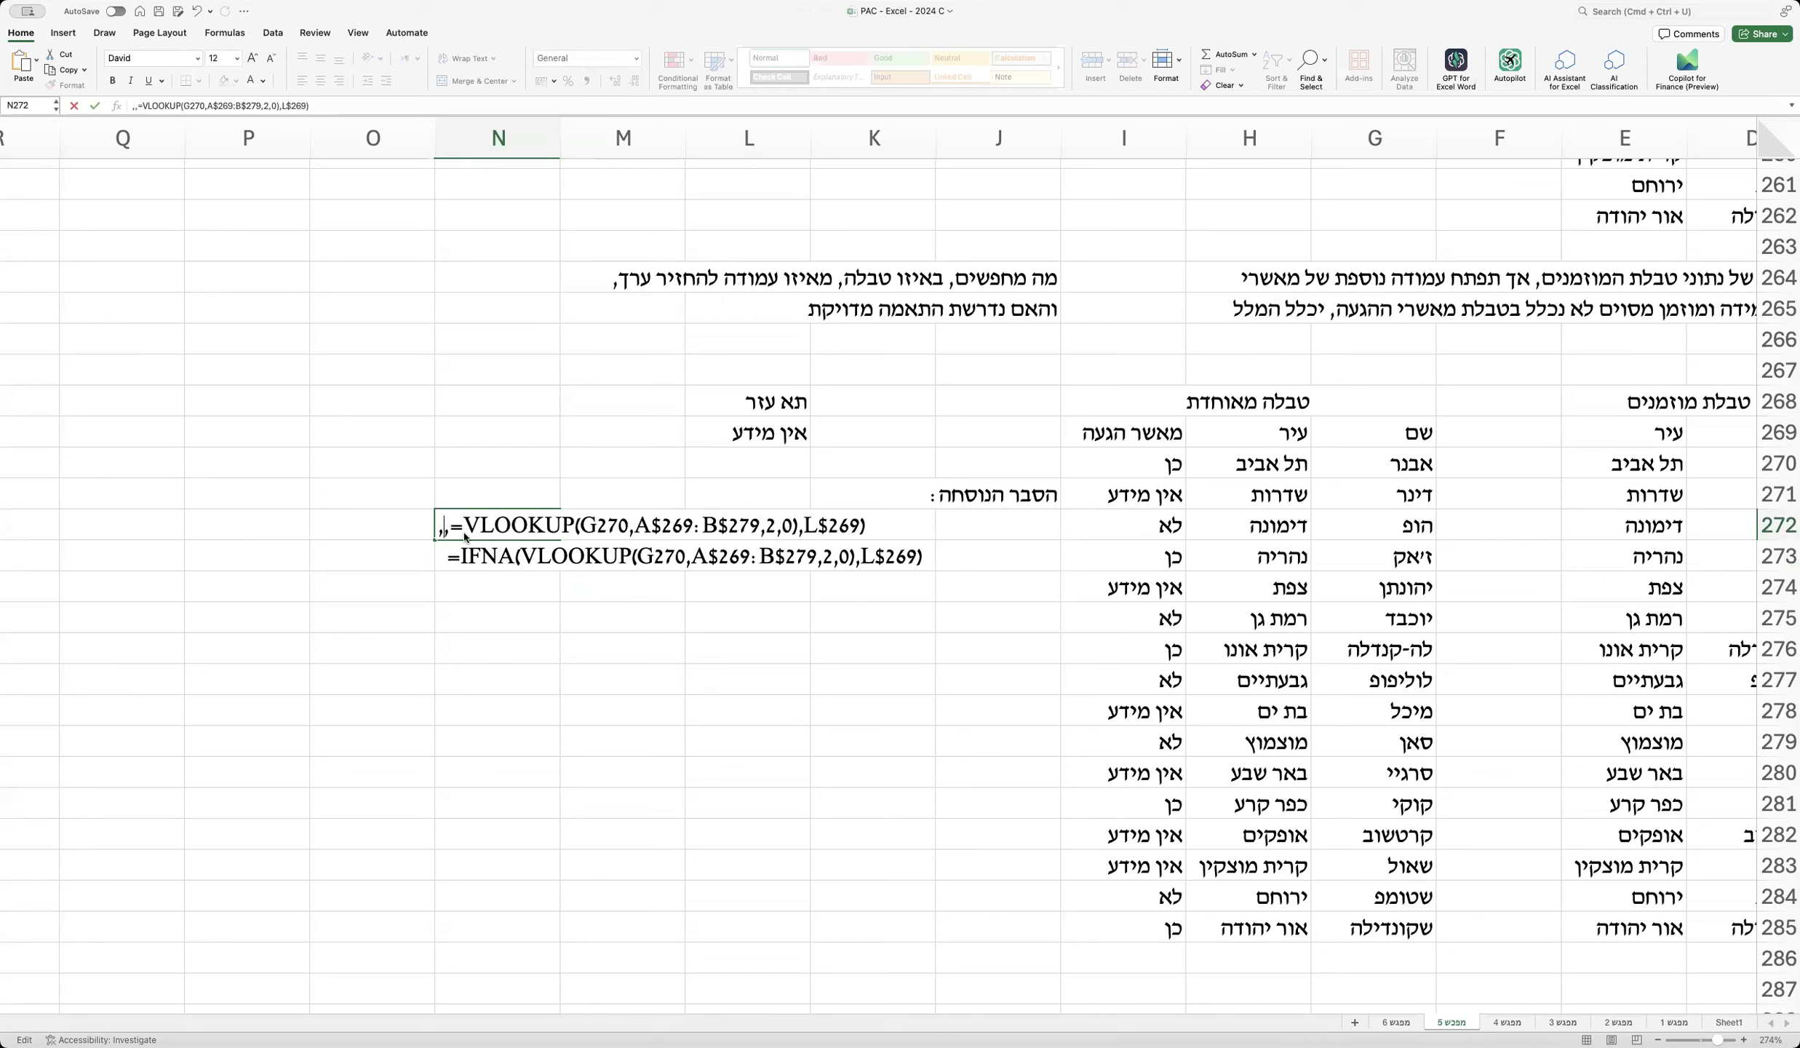
pyautogui.press('BackSpace')
pyautogui.moveTo(793, 526); pyautogui.dragTo(899, 525)
pyautogui.press('Delete')
pyautogui.press('Return')
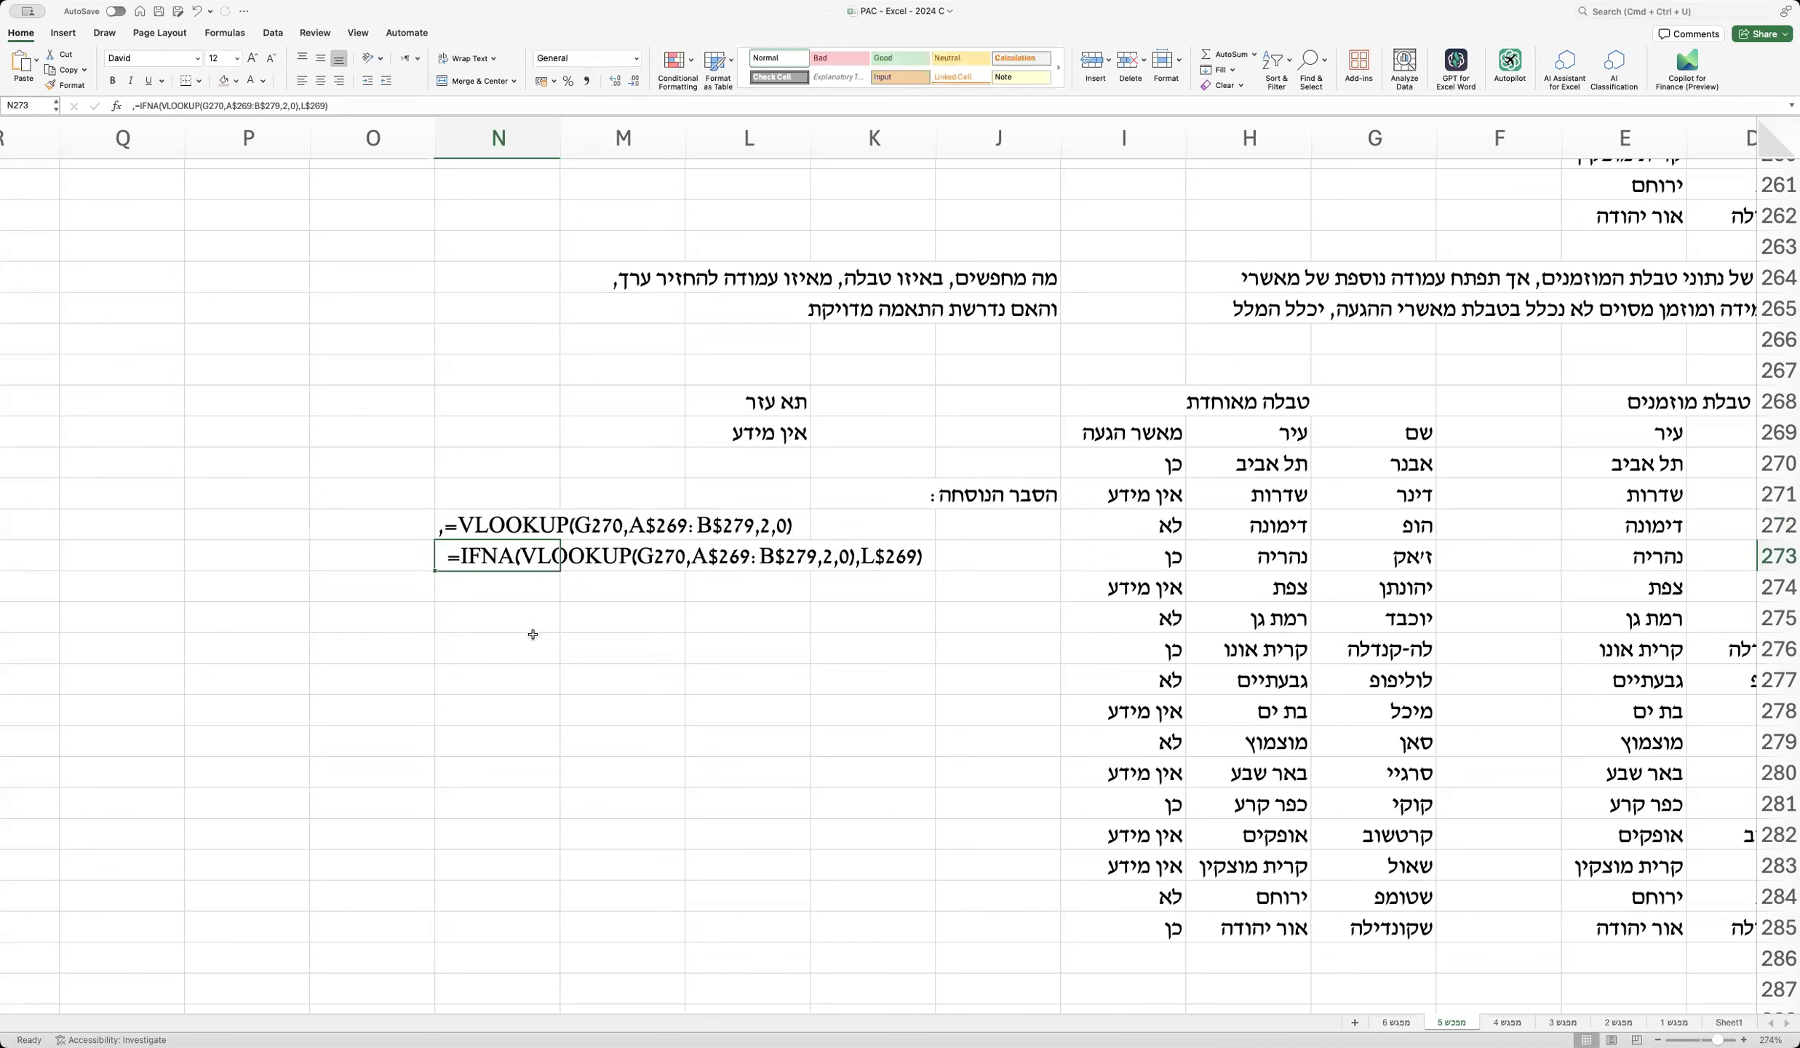
# Step: Move the IFNA text to N276 and write in K273:K274 "זו הנוסחה של ה - VLOOKUP עצמו, שנבנתה באופן דומה מאד לשאלה הקודמת"
pyautogui.moveTo(492, 568); pyautogui.dragTo(824, 548)
pyautogui.write('זו')
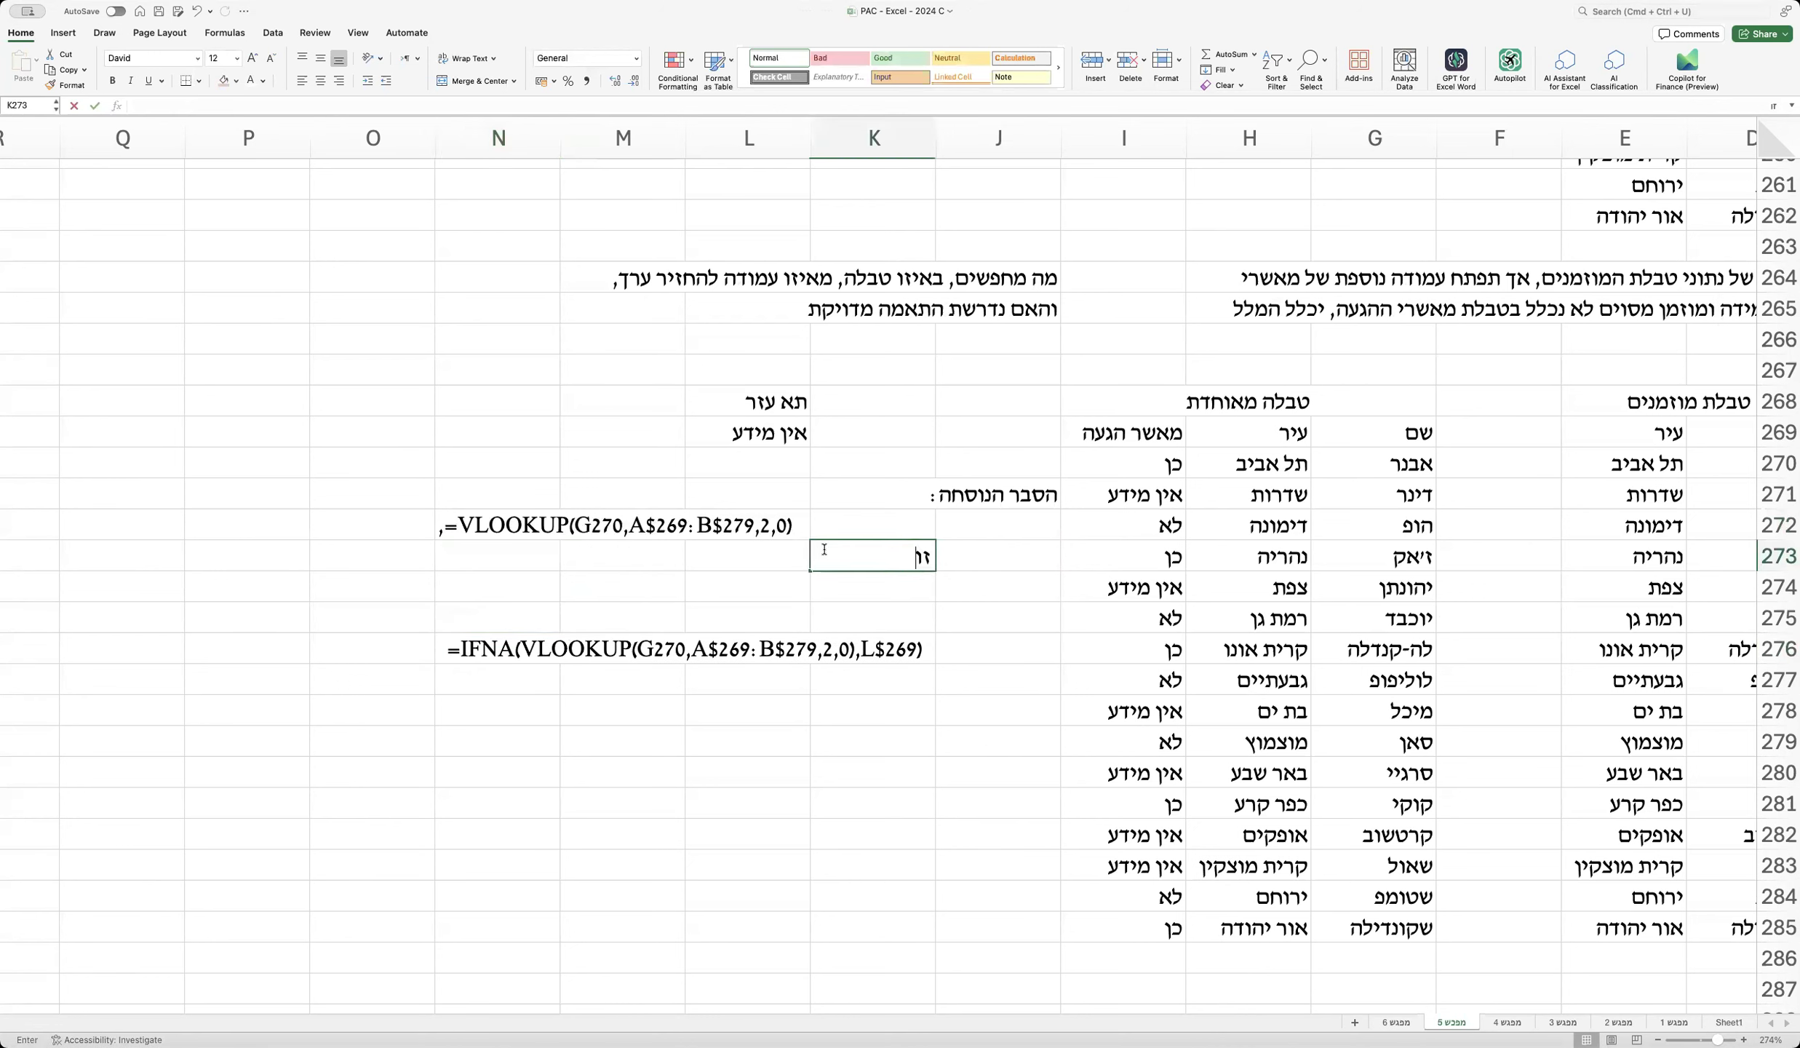
pyautogui.write(' הנוסחה של ה - VLOOKUP עצמו')
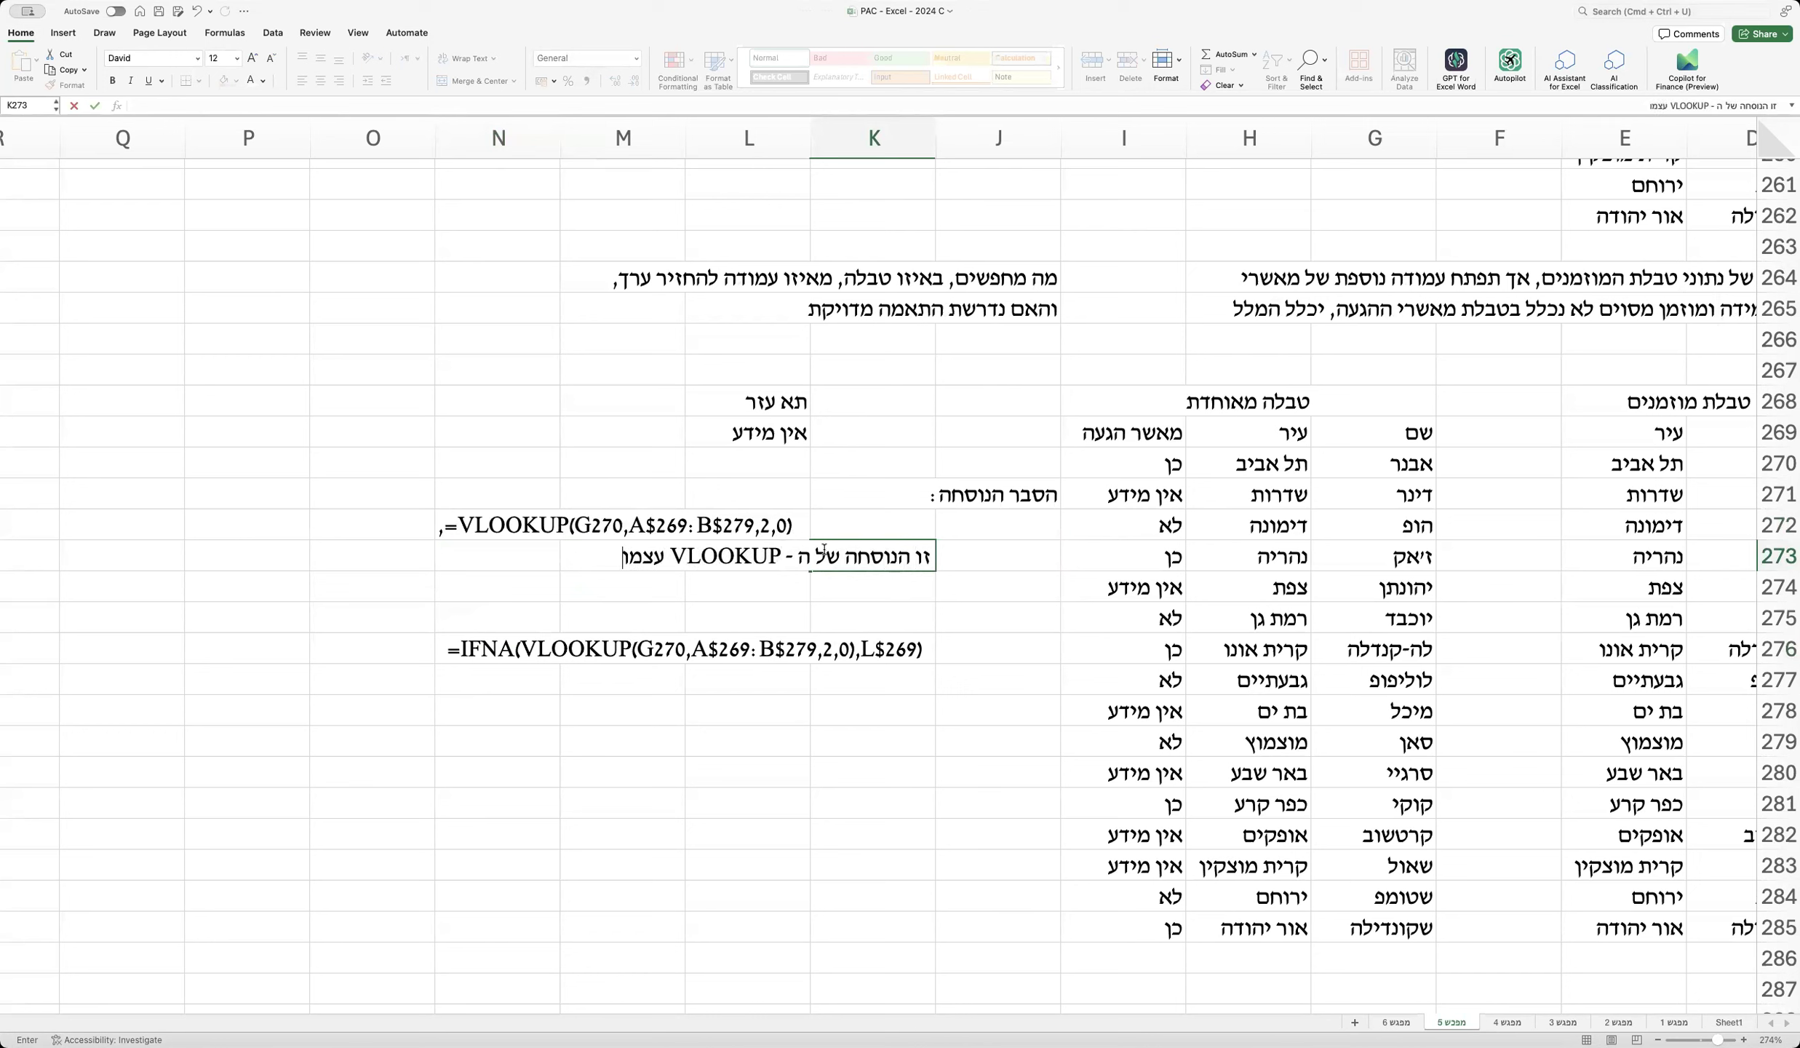
pyautogui.write(', שנבנתה באופן דומה מאד')
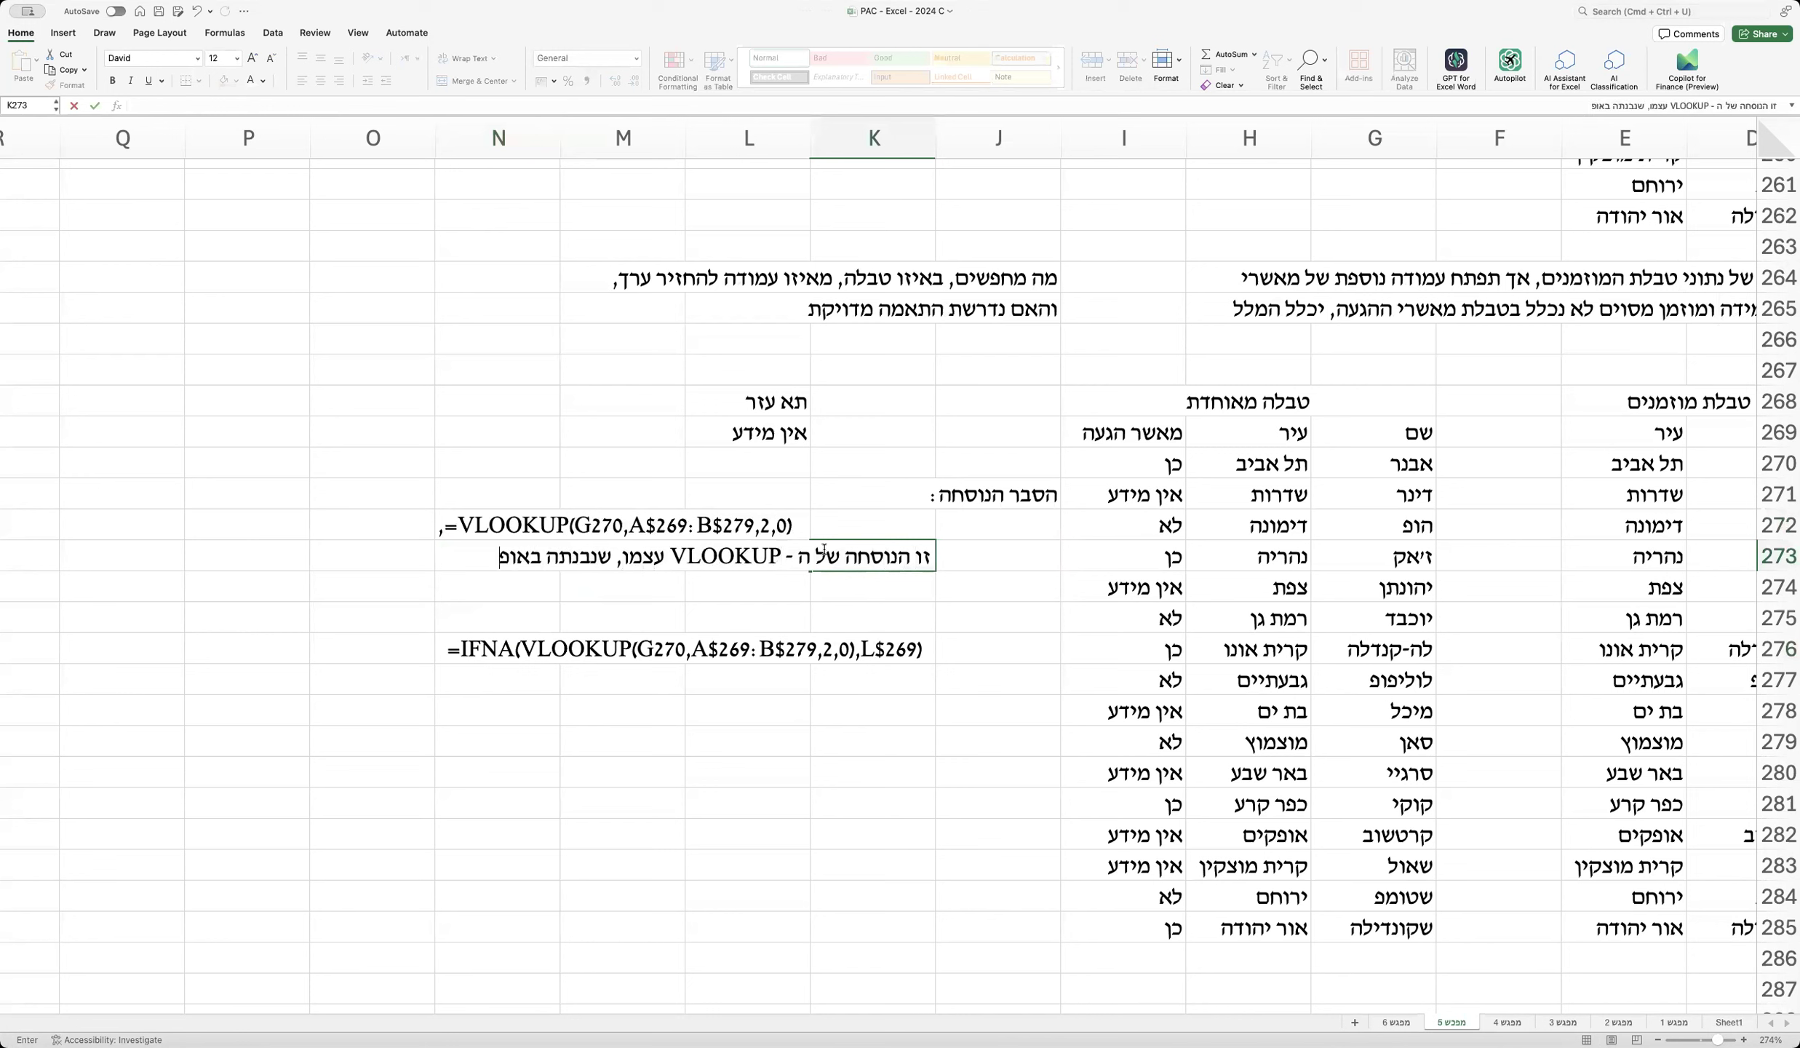
pyautogui.press('Return')
pyautogui.write('לשאלה הקודמת')
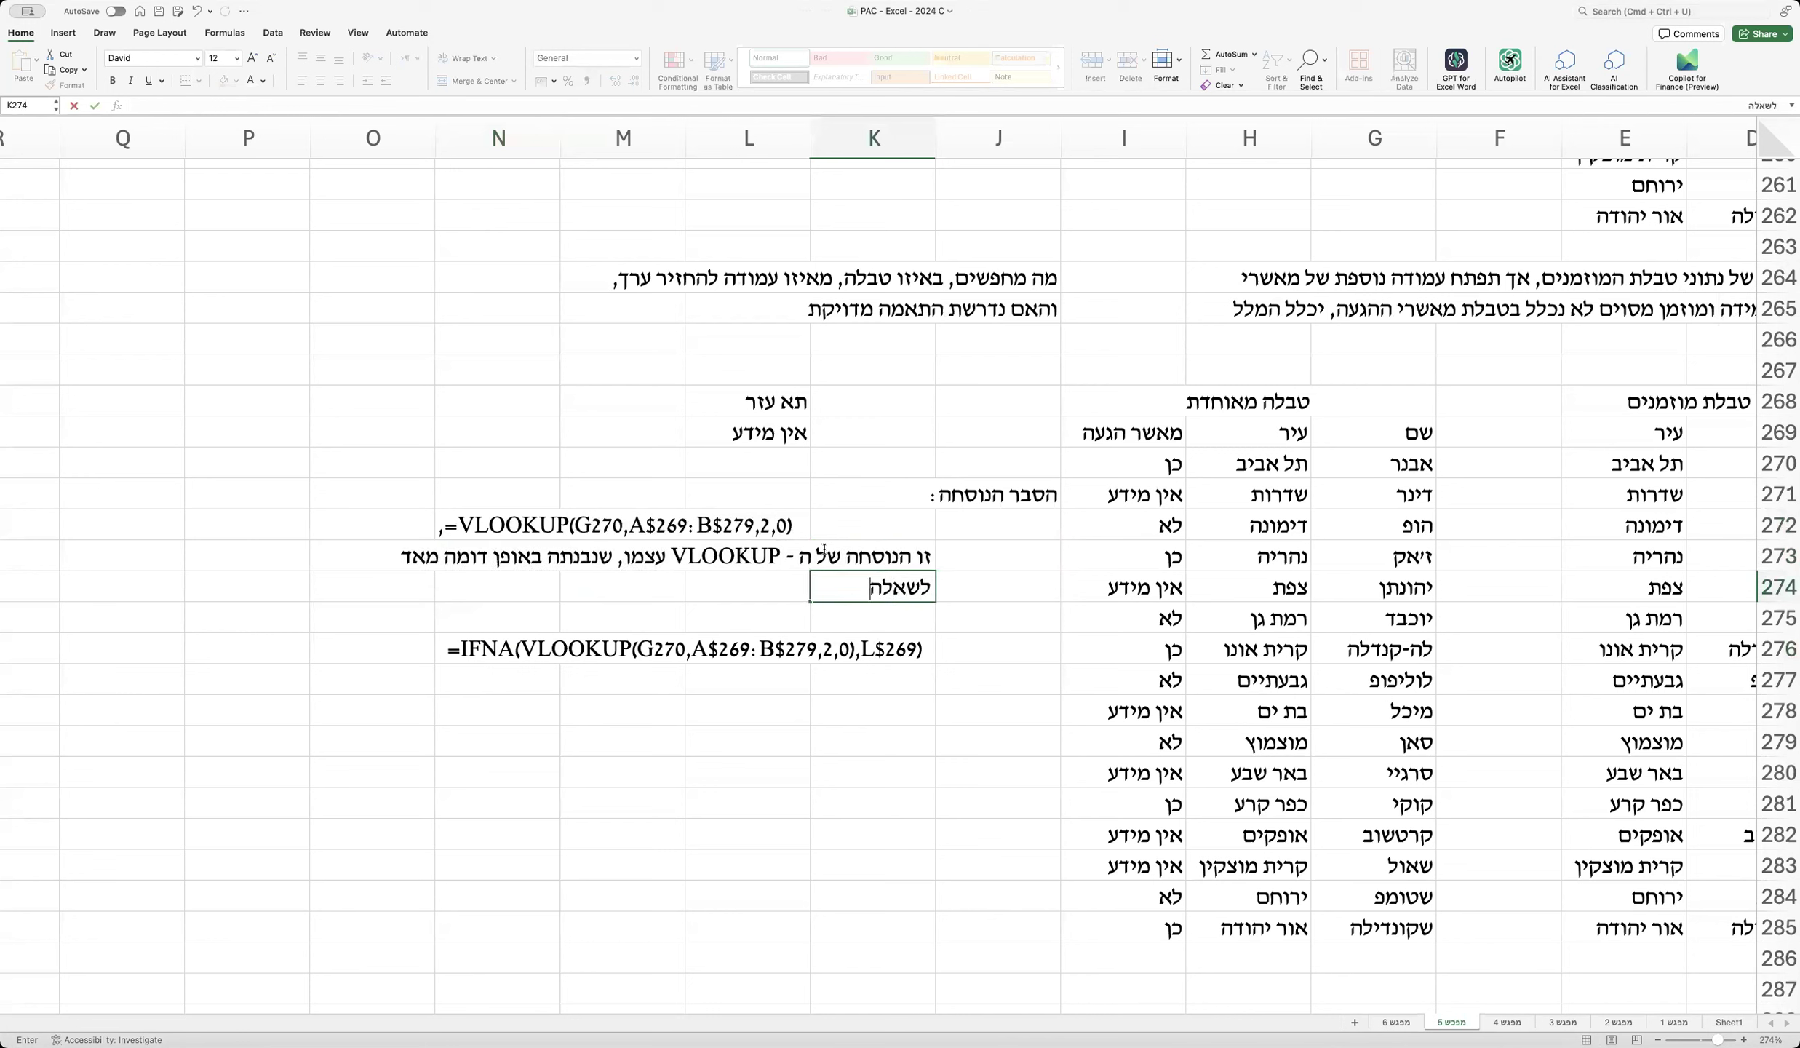
# Step: Remove the stray leading mark so the text in N272 starts with =VLOOKUP
pyautogui.doubleClick(470, 526)
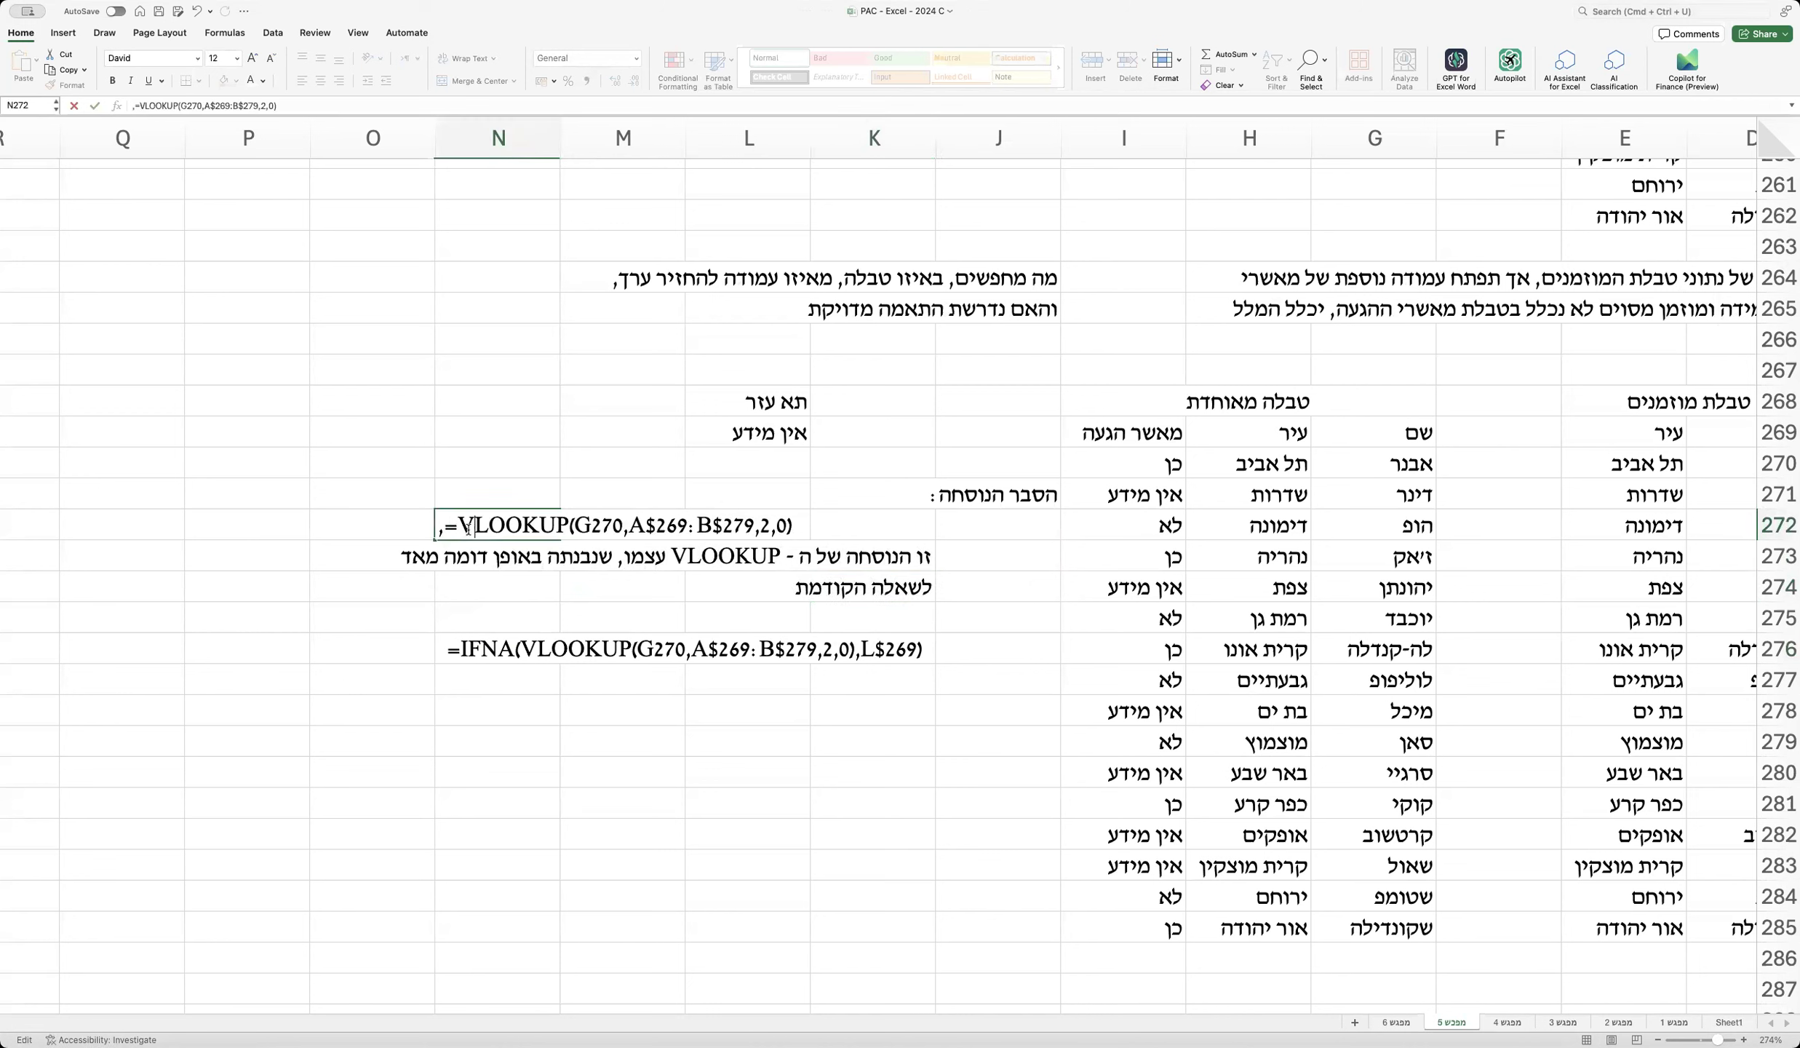
pyautogui.click(434, 524)
pyautogui.press('Delete')
pyautogui.click(546, 466)
# Step: Move the IFNA text to N278 and write in K276 "כדי למנוע מ-Excel להציג N/A, בונים IFNA מחוץ לפונקציית ה- VLOOKUP כולה :"
pyautogui.click(531, 659)
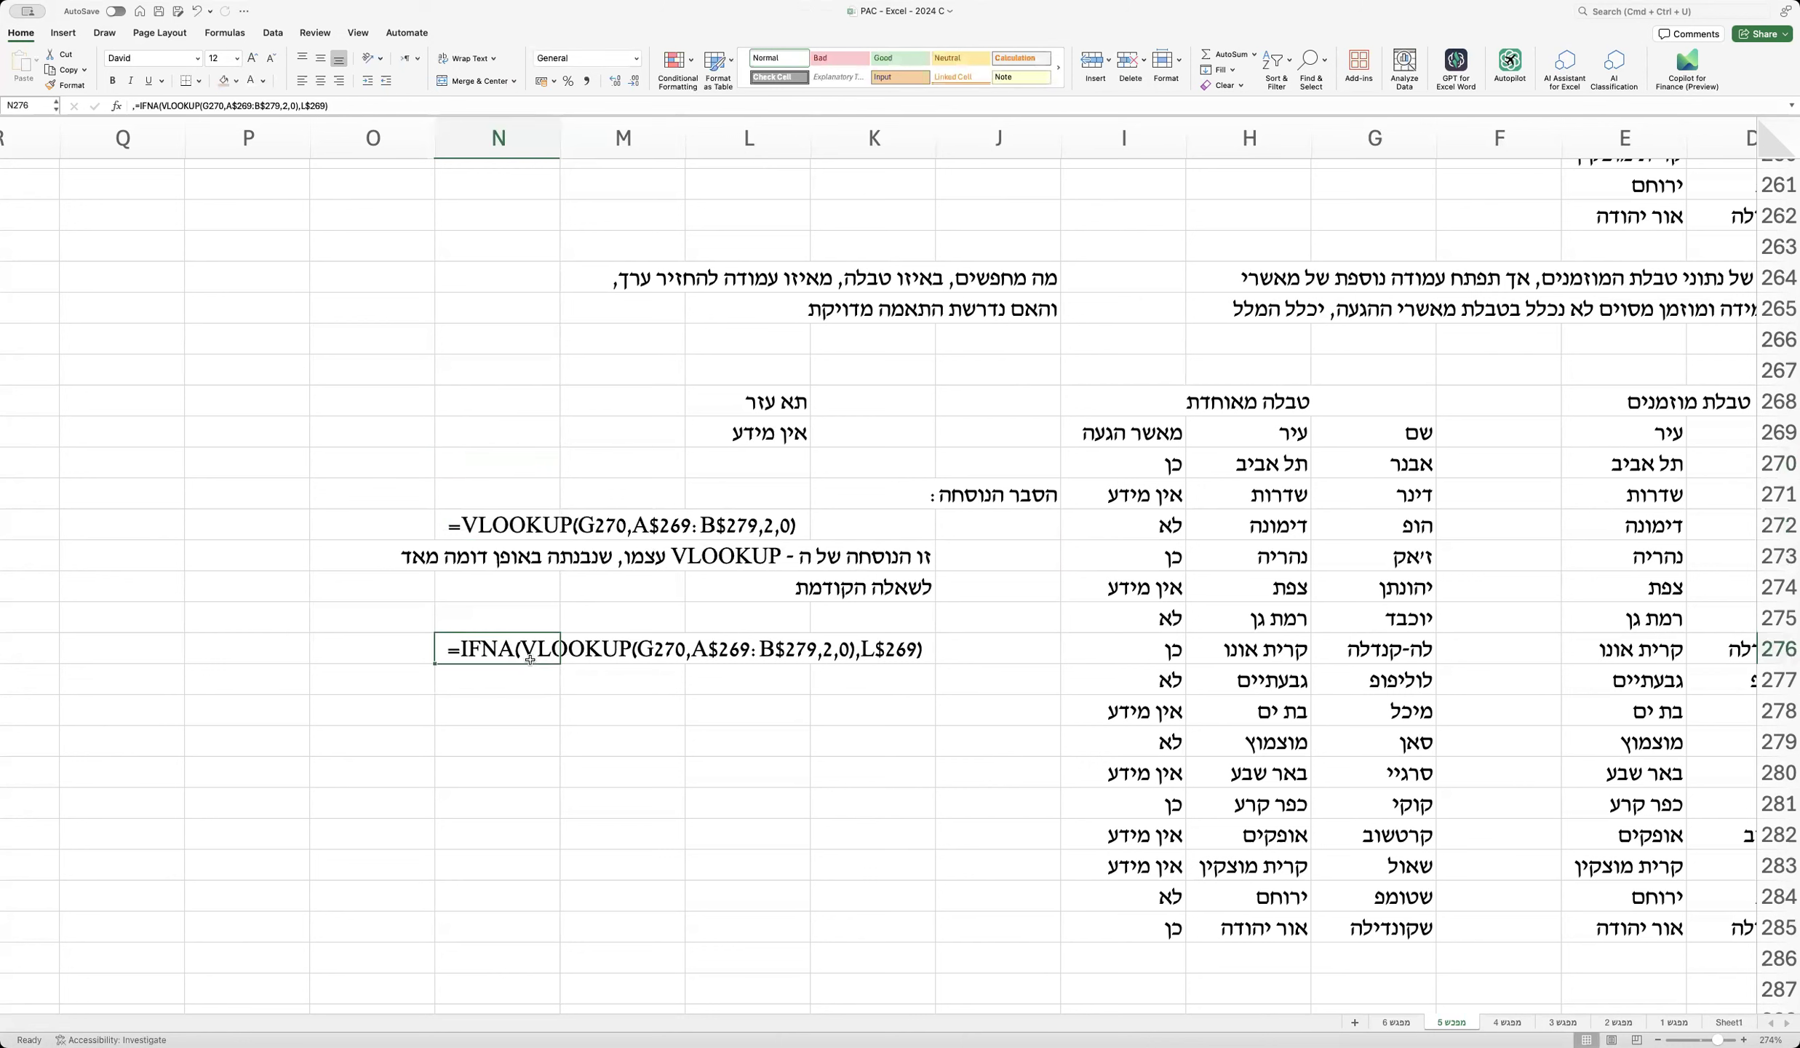
pyautogui.moveTo(529, 662); pyautogui.dragTo(529, 722)
pyautogui.click(884, 644)
pyautogui.write('כדי למנוע מ-')
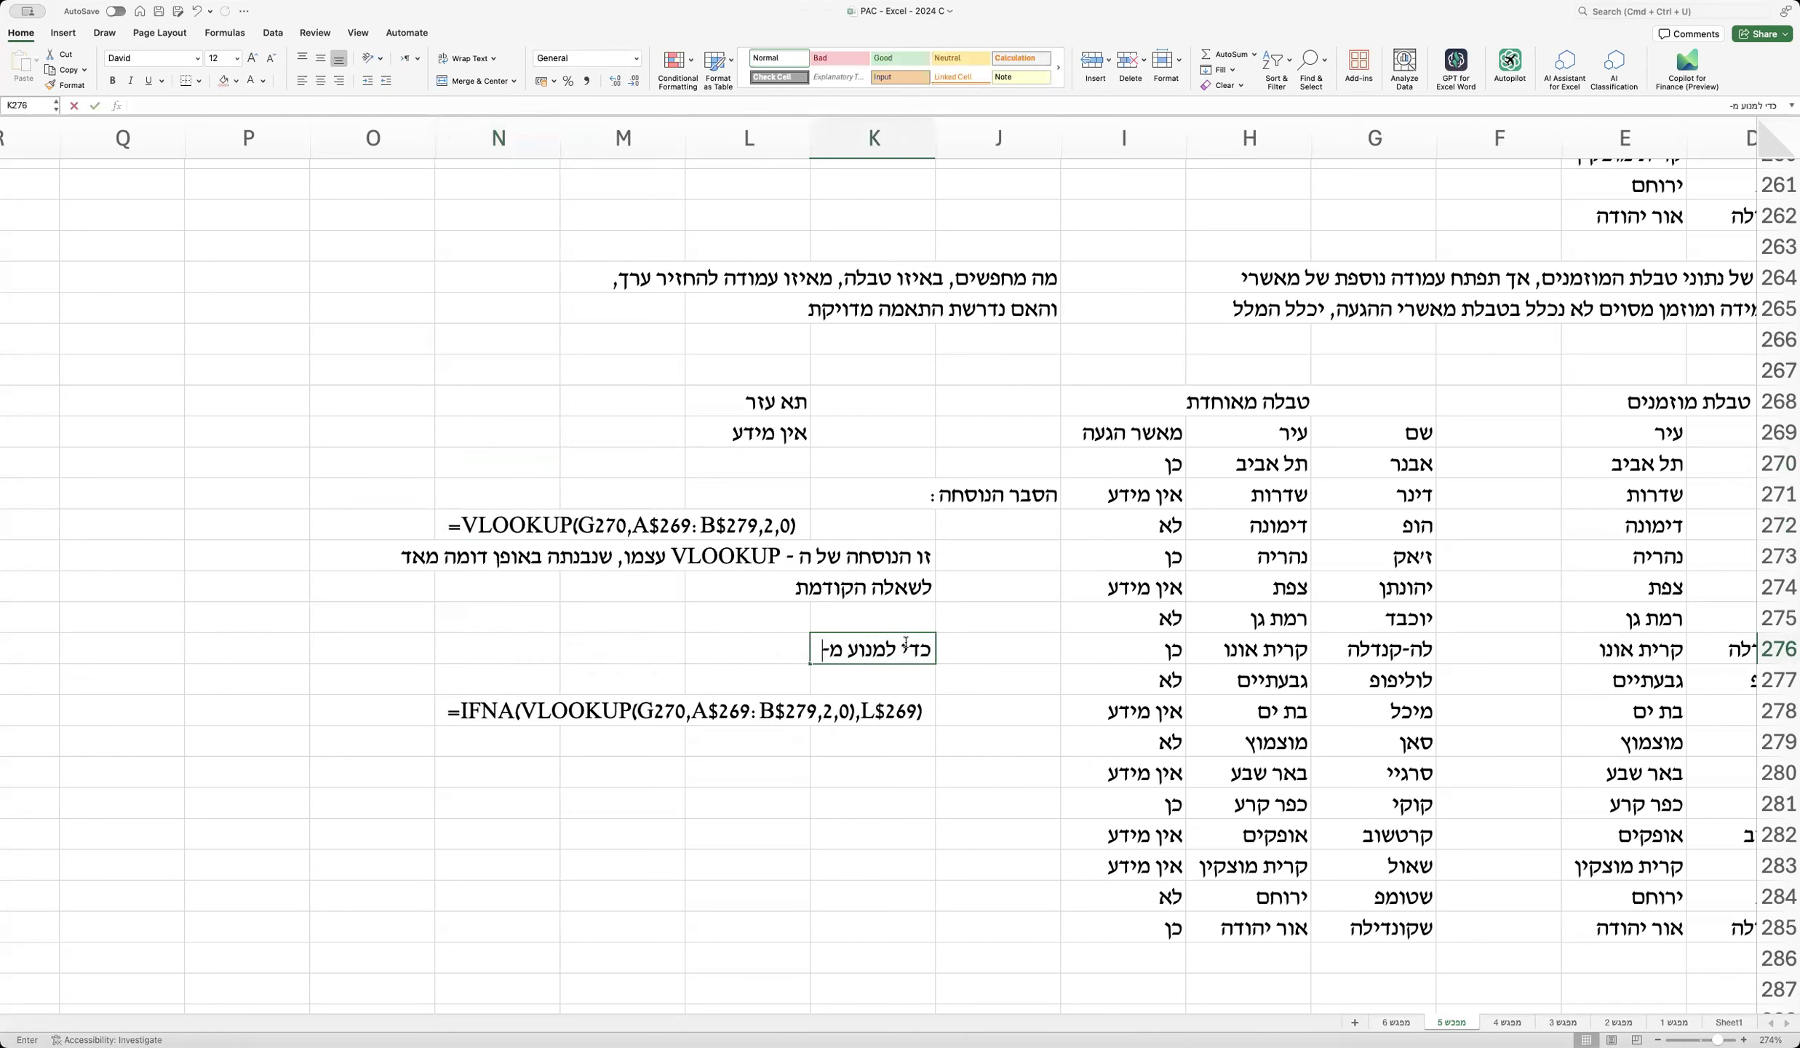
pyautogui.write('Excel להצי')
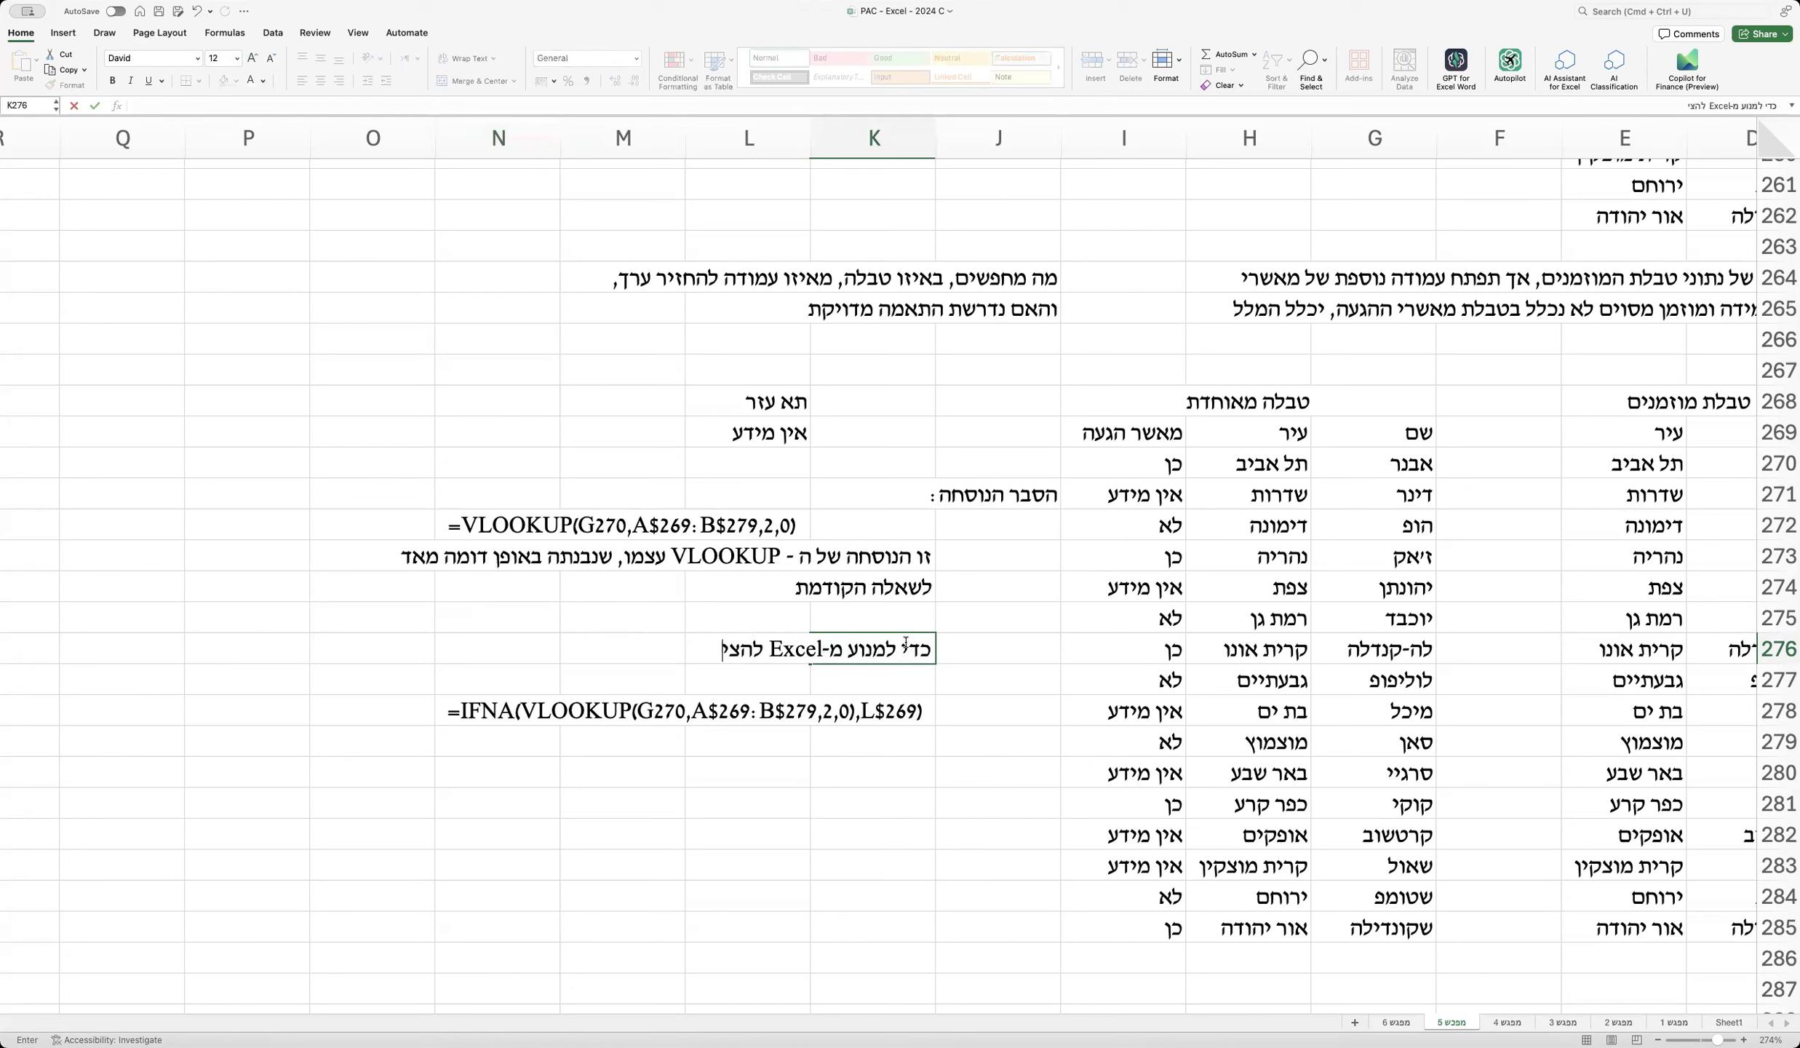
pyautogui.write('ג N/A, בונים IFNA')
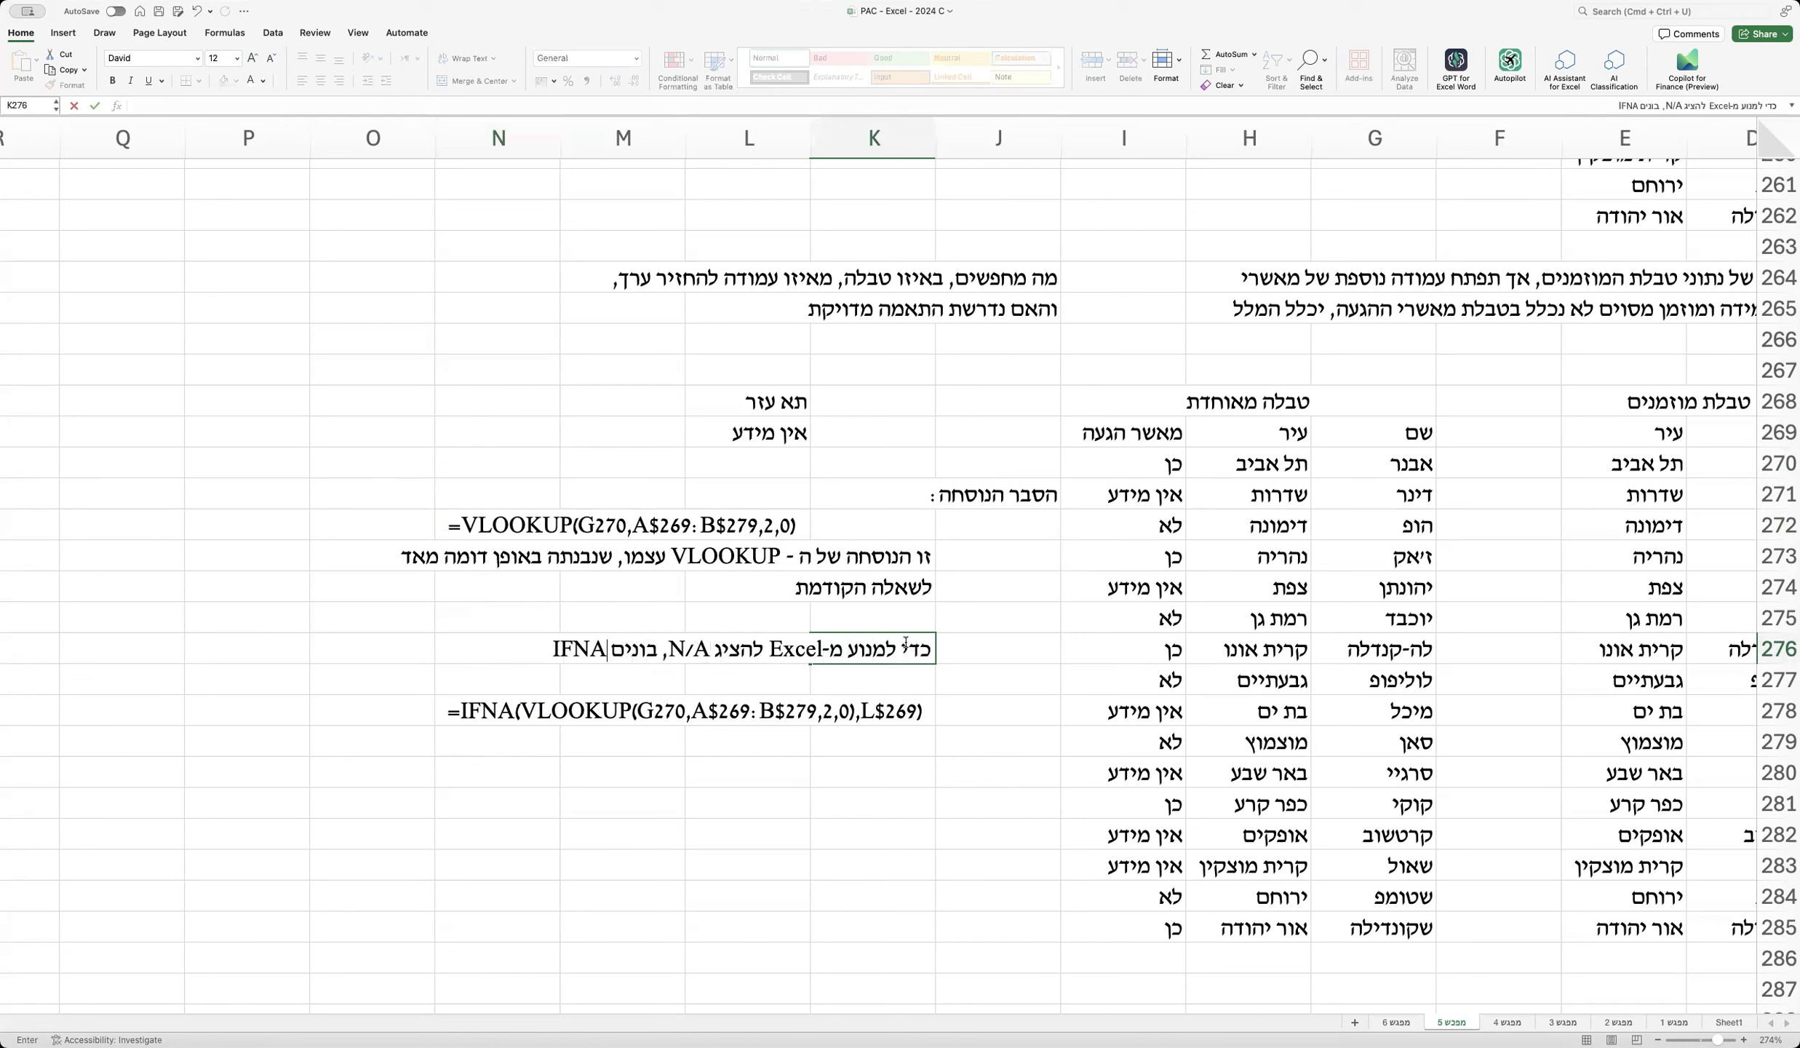
pyautogui.write(' מחוץ לפונקציית ה- VLOO')
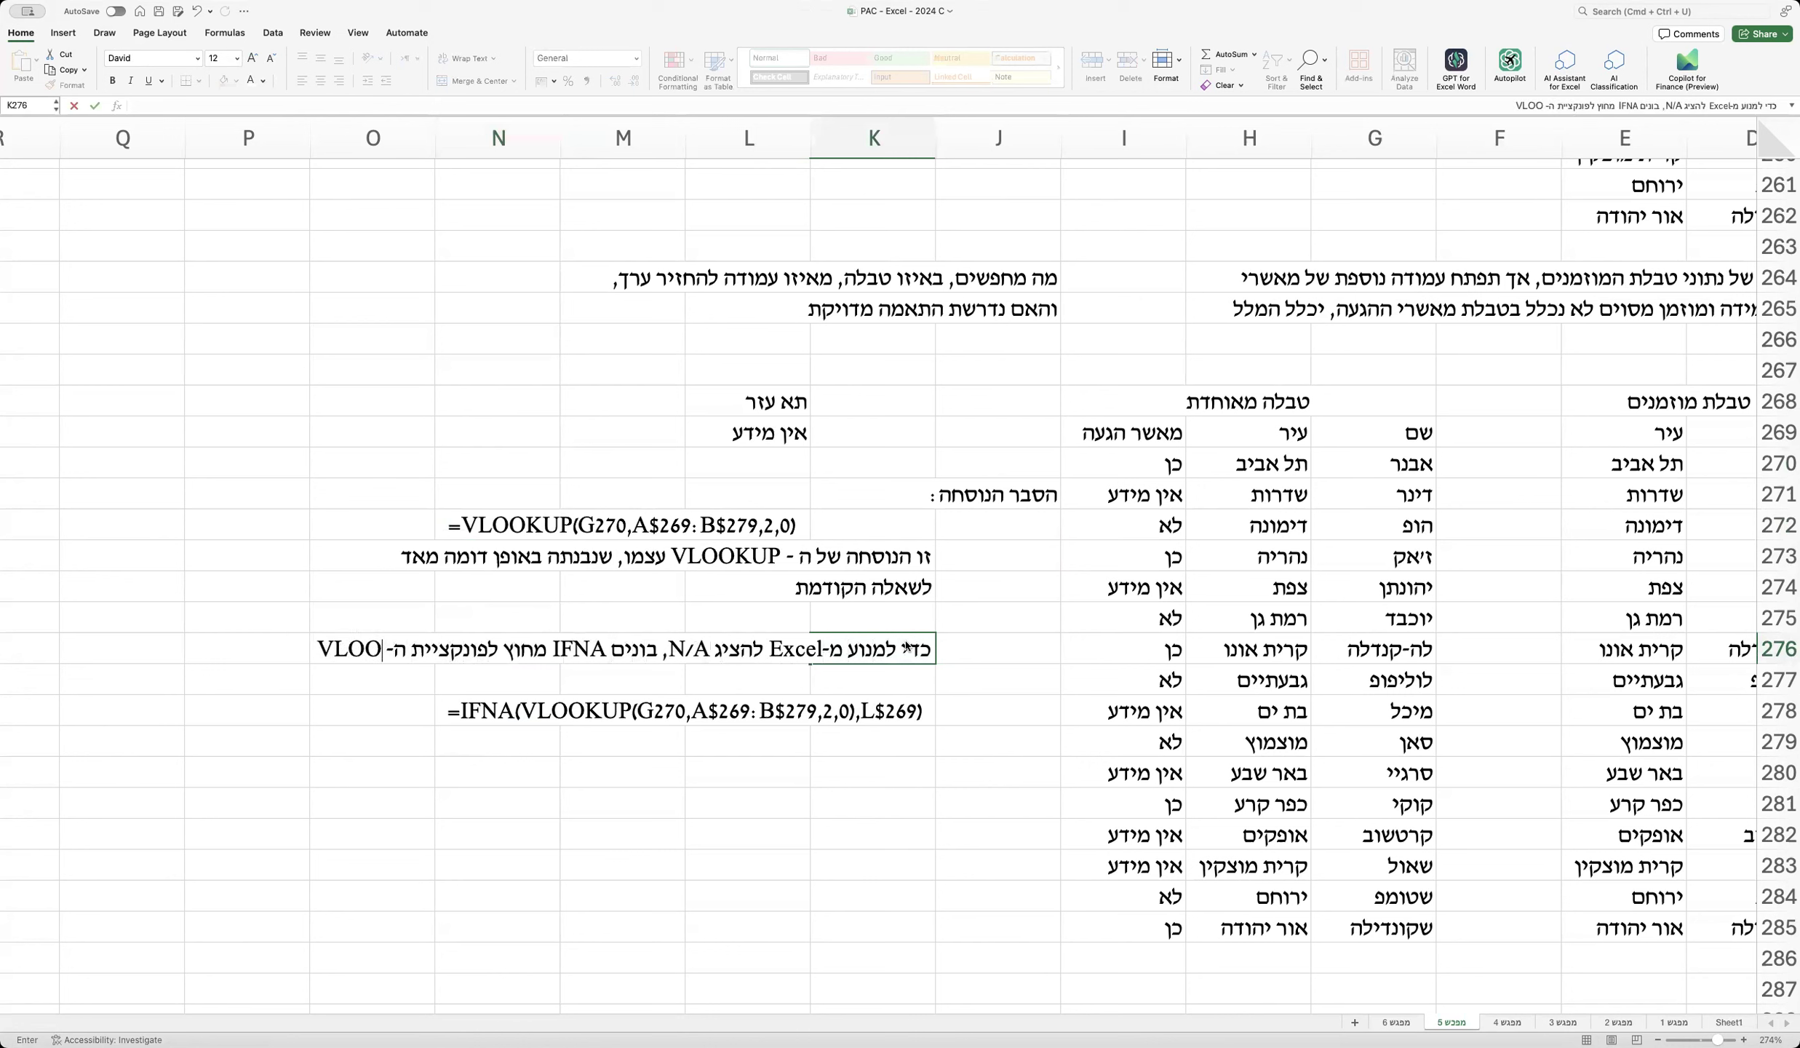
pyautogui.write('KUP כולה :')
pyautogui.press('Return')
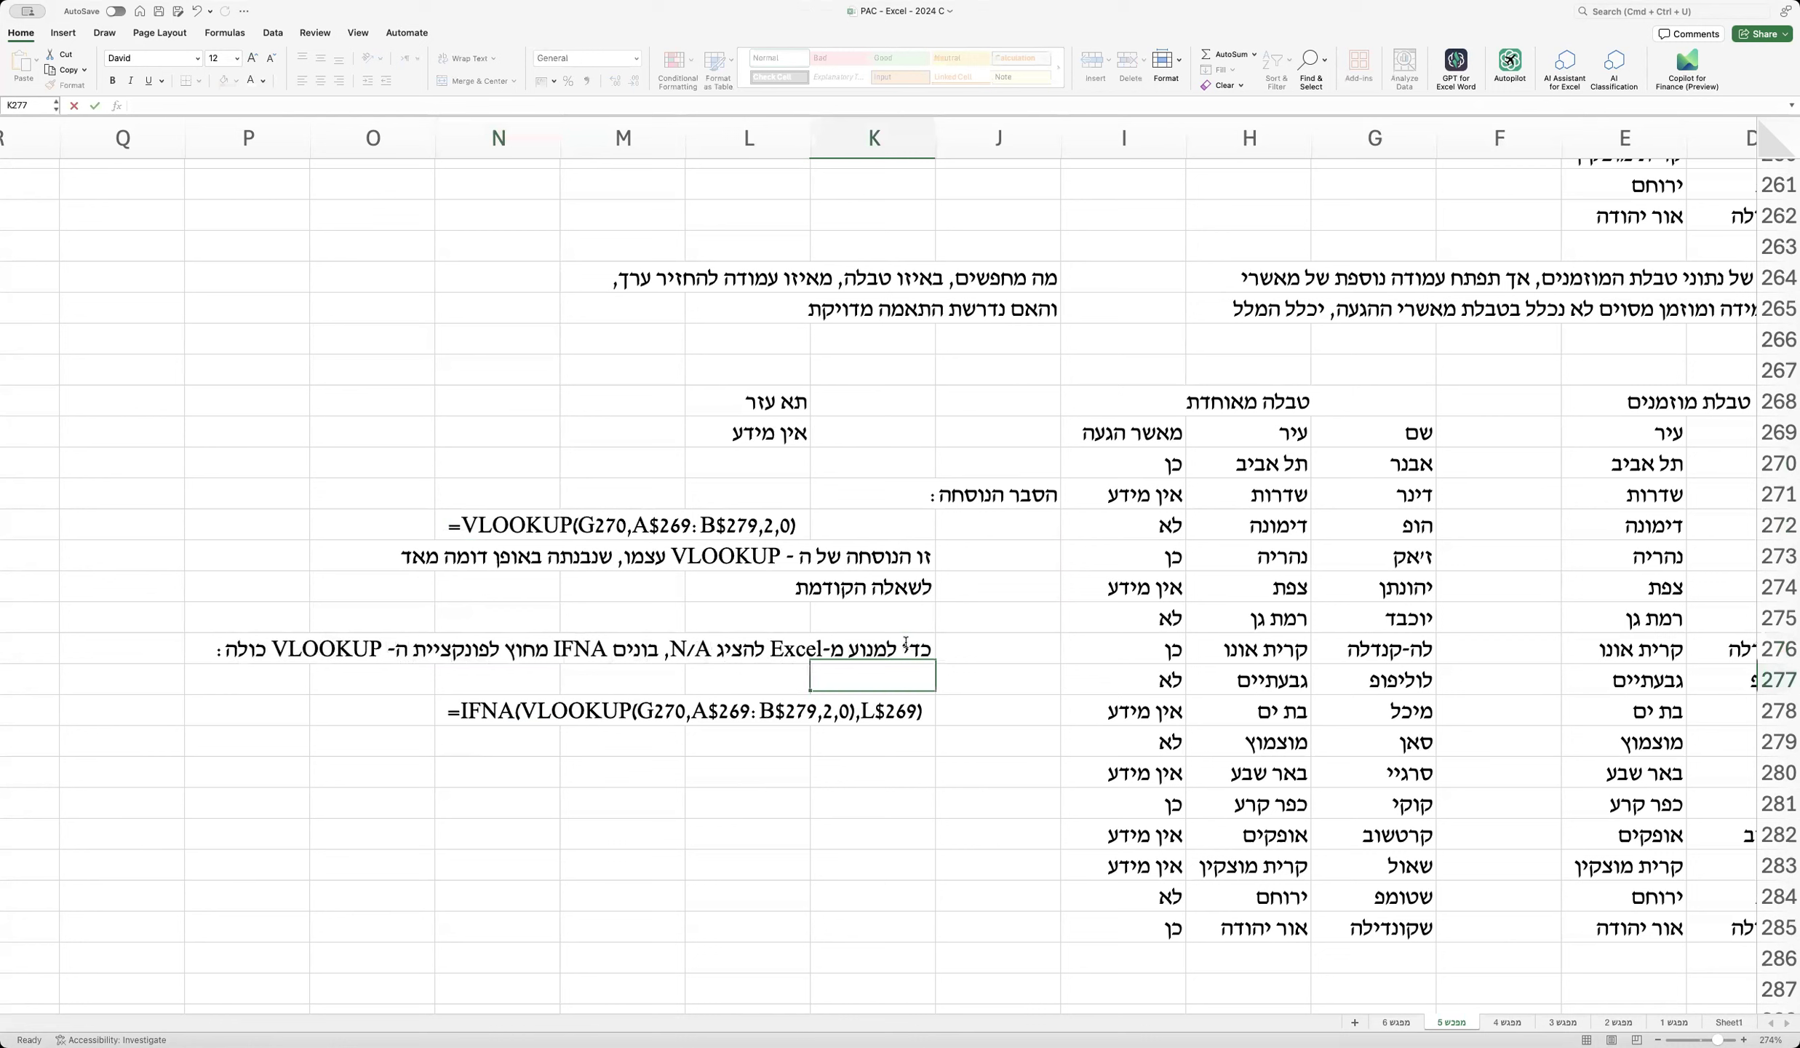
# Step: Move the IFNA formula text from N278 to N280 and paste a copy of it into N277
pyautogui.click(493, 693)
pyautogui.click(499, 721)
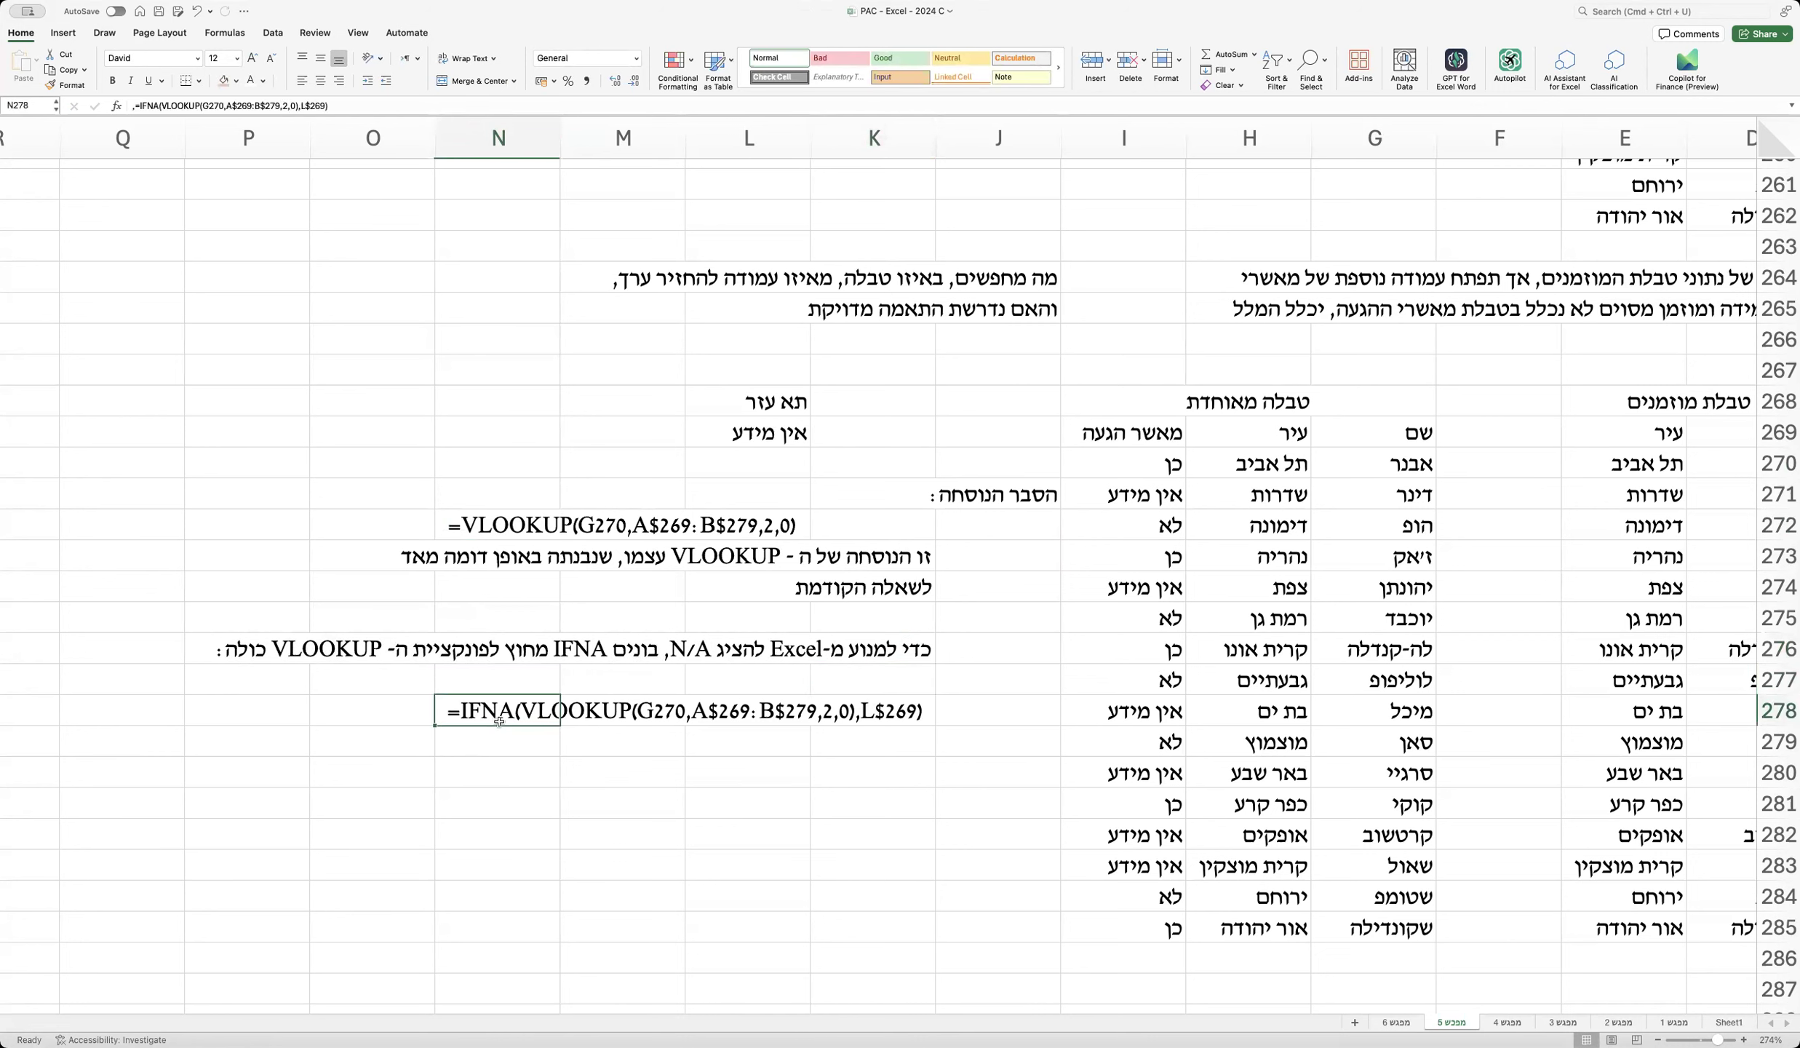
pyautogui.moveTo(498, 722); pyautogui.dragTo(498, 761)
pyautogui.press('super+c')
pyautogui.click(509, 678)
pyautogui.press('super+v')
# Step: Replace the nested VLOOKUP expression in the IFNA text in N277 with "פונקציית ה-vlookup"
pyautogui.doubleClick(513, 679)
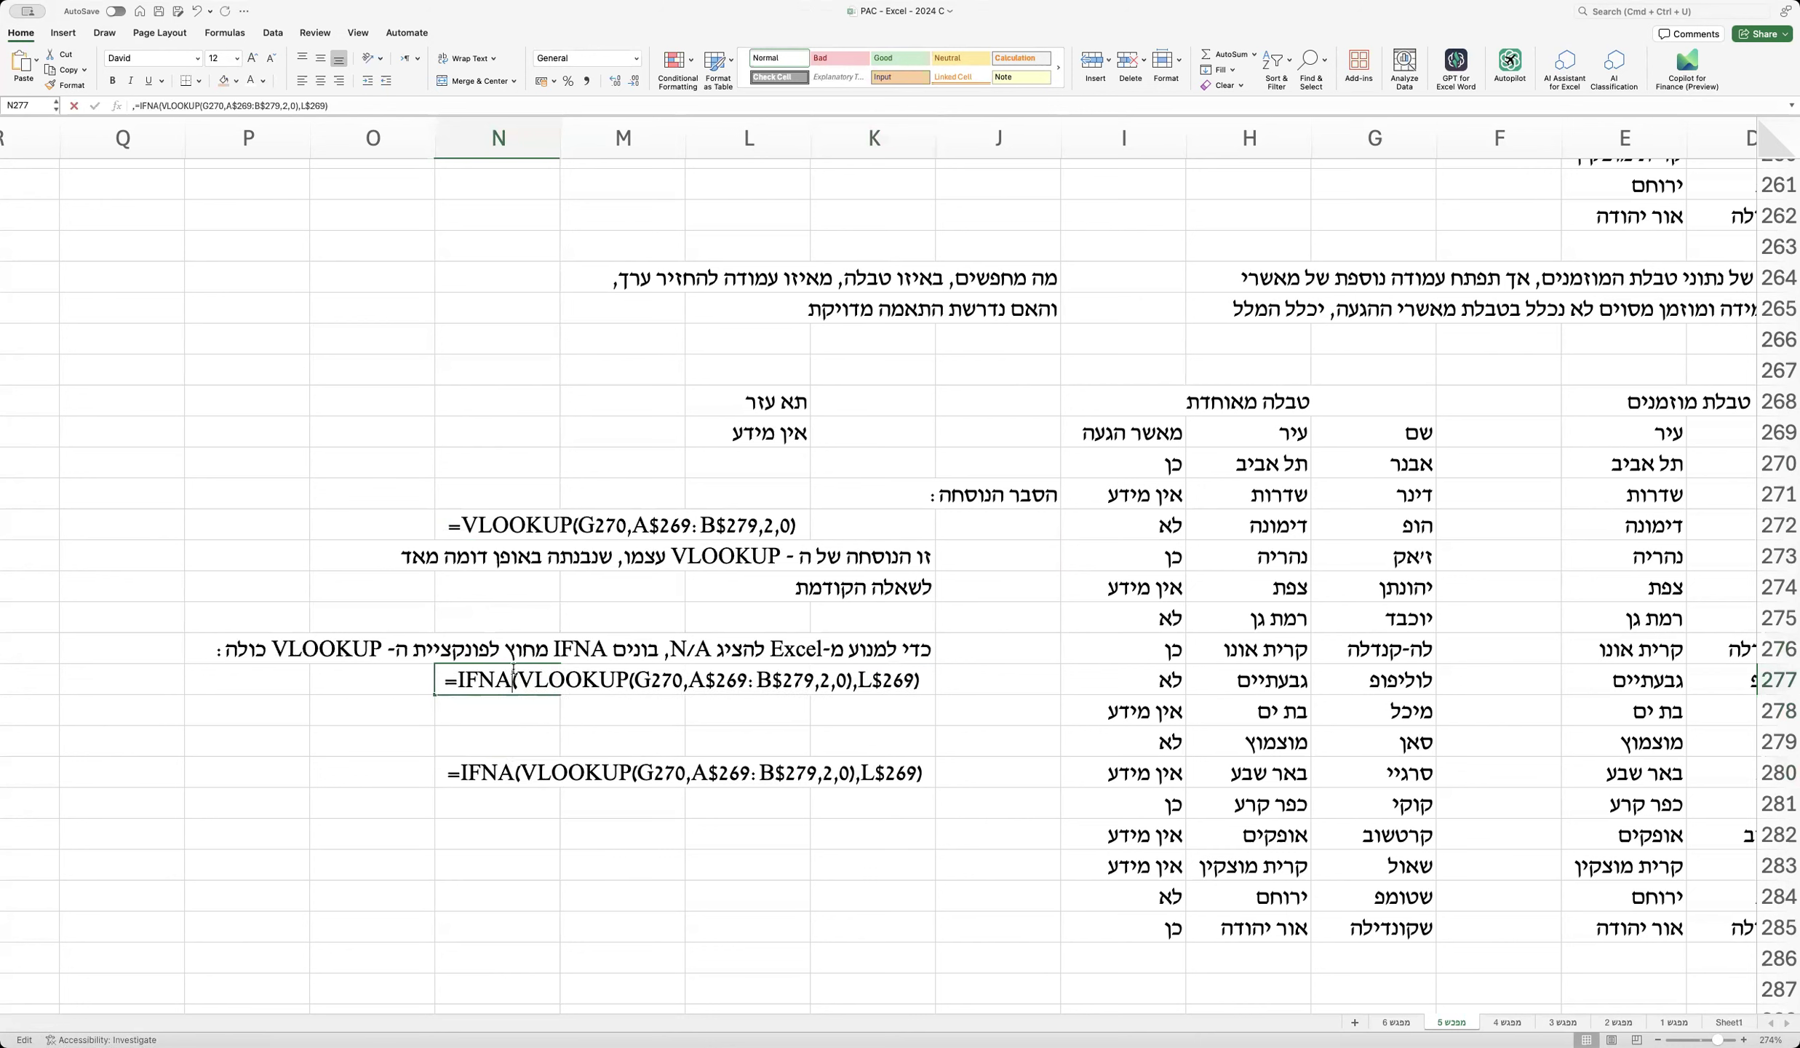
pyautogui.moveTo(524, 678); pyautogui.dragTo(855, 691)
pyautogui.press('BackSpace')
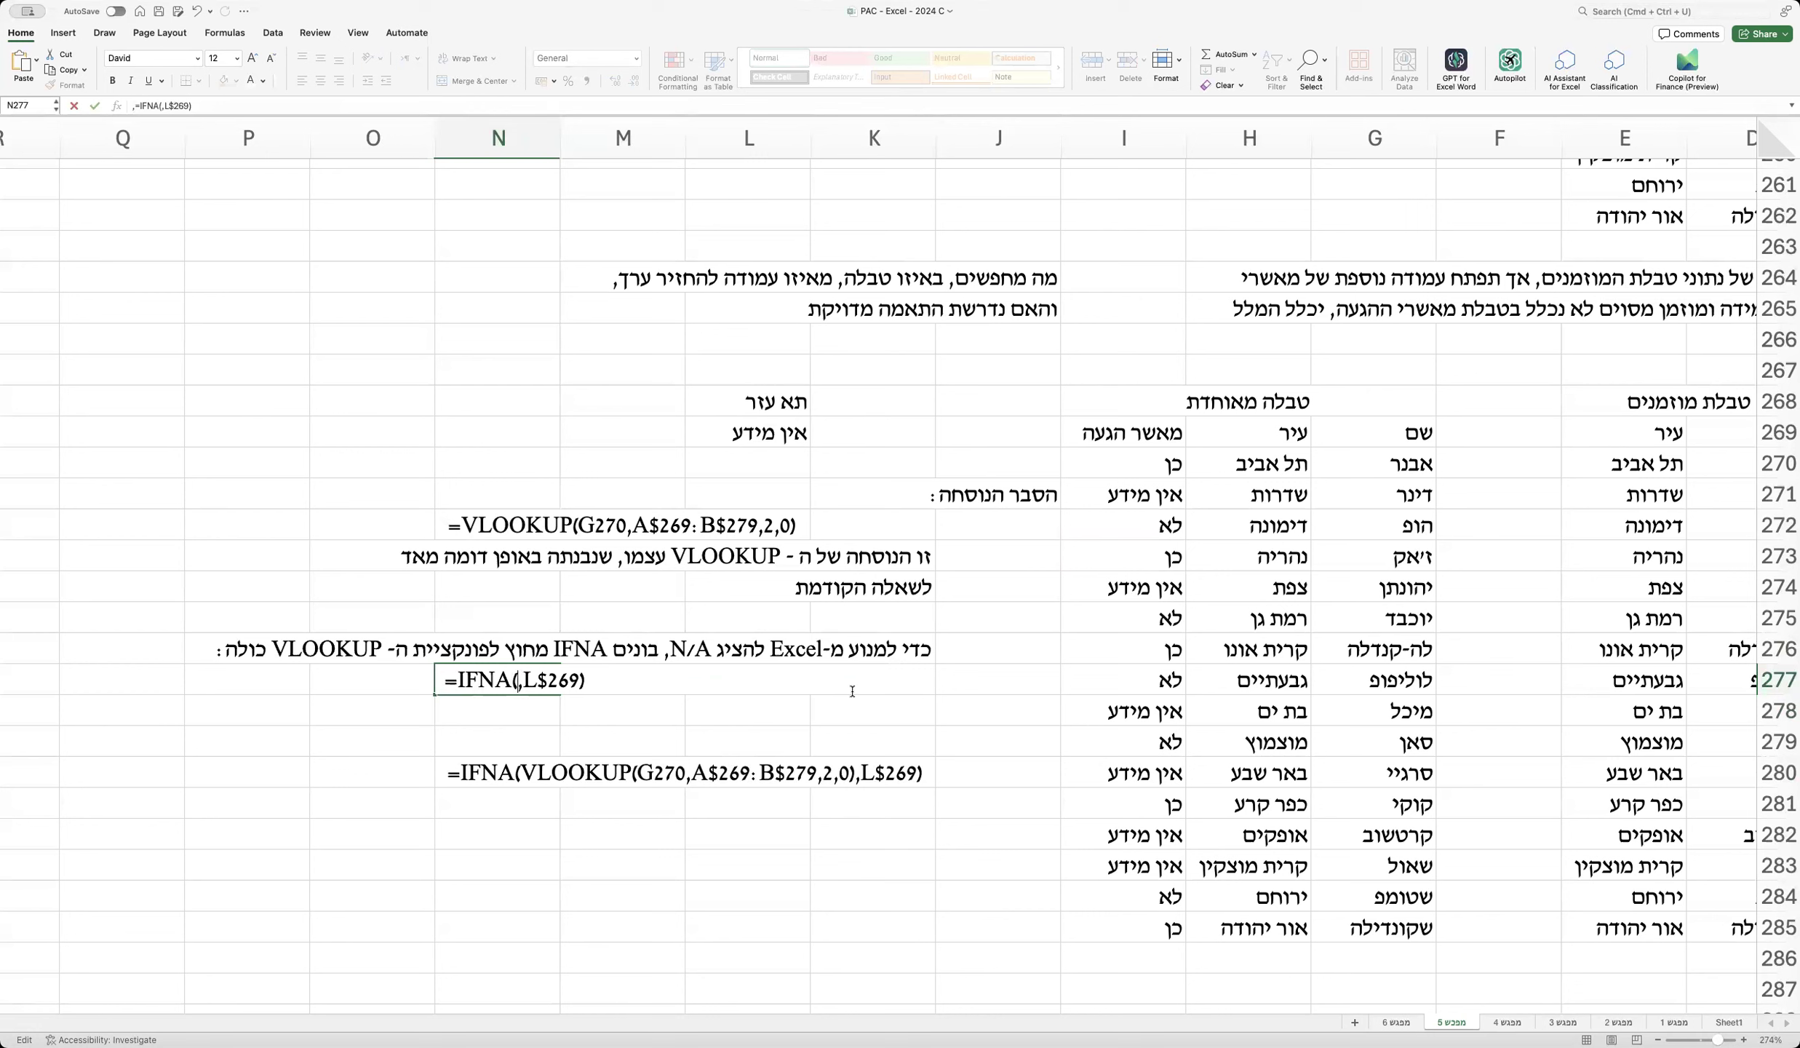
pyautogui.write('הת')
pyautogui.press('BackSpace')
pyautogui.press('BackSpace')
pyautogui.write('פונקציית ה-vlookup')
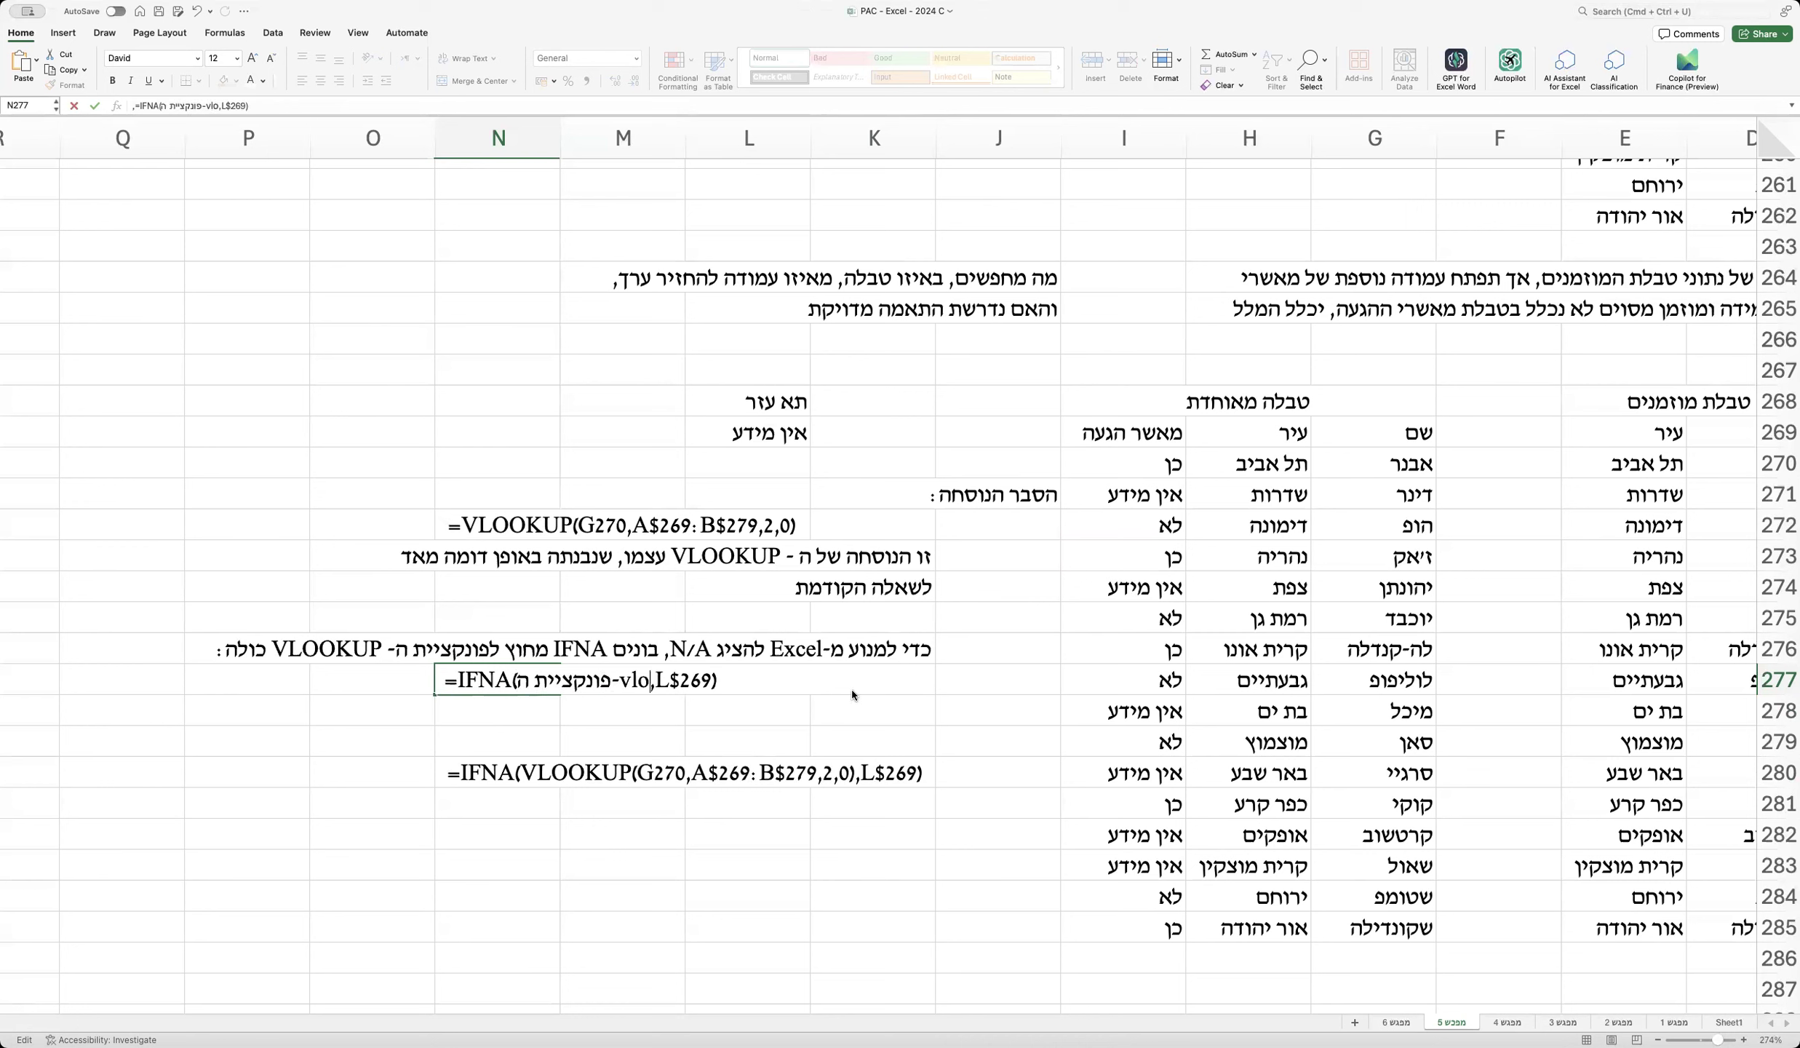
pyautogui.click(562, 711)
# Step: Color the words "פונקציית ה-vlookup" inside the N277 formula text red
pyautogui.click(509, 681)
pyautogui.doubleClick(524, 681)
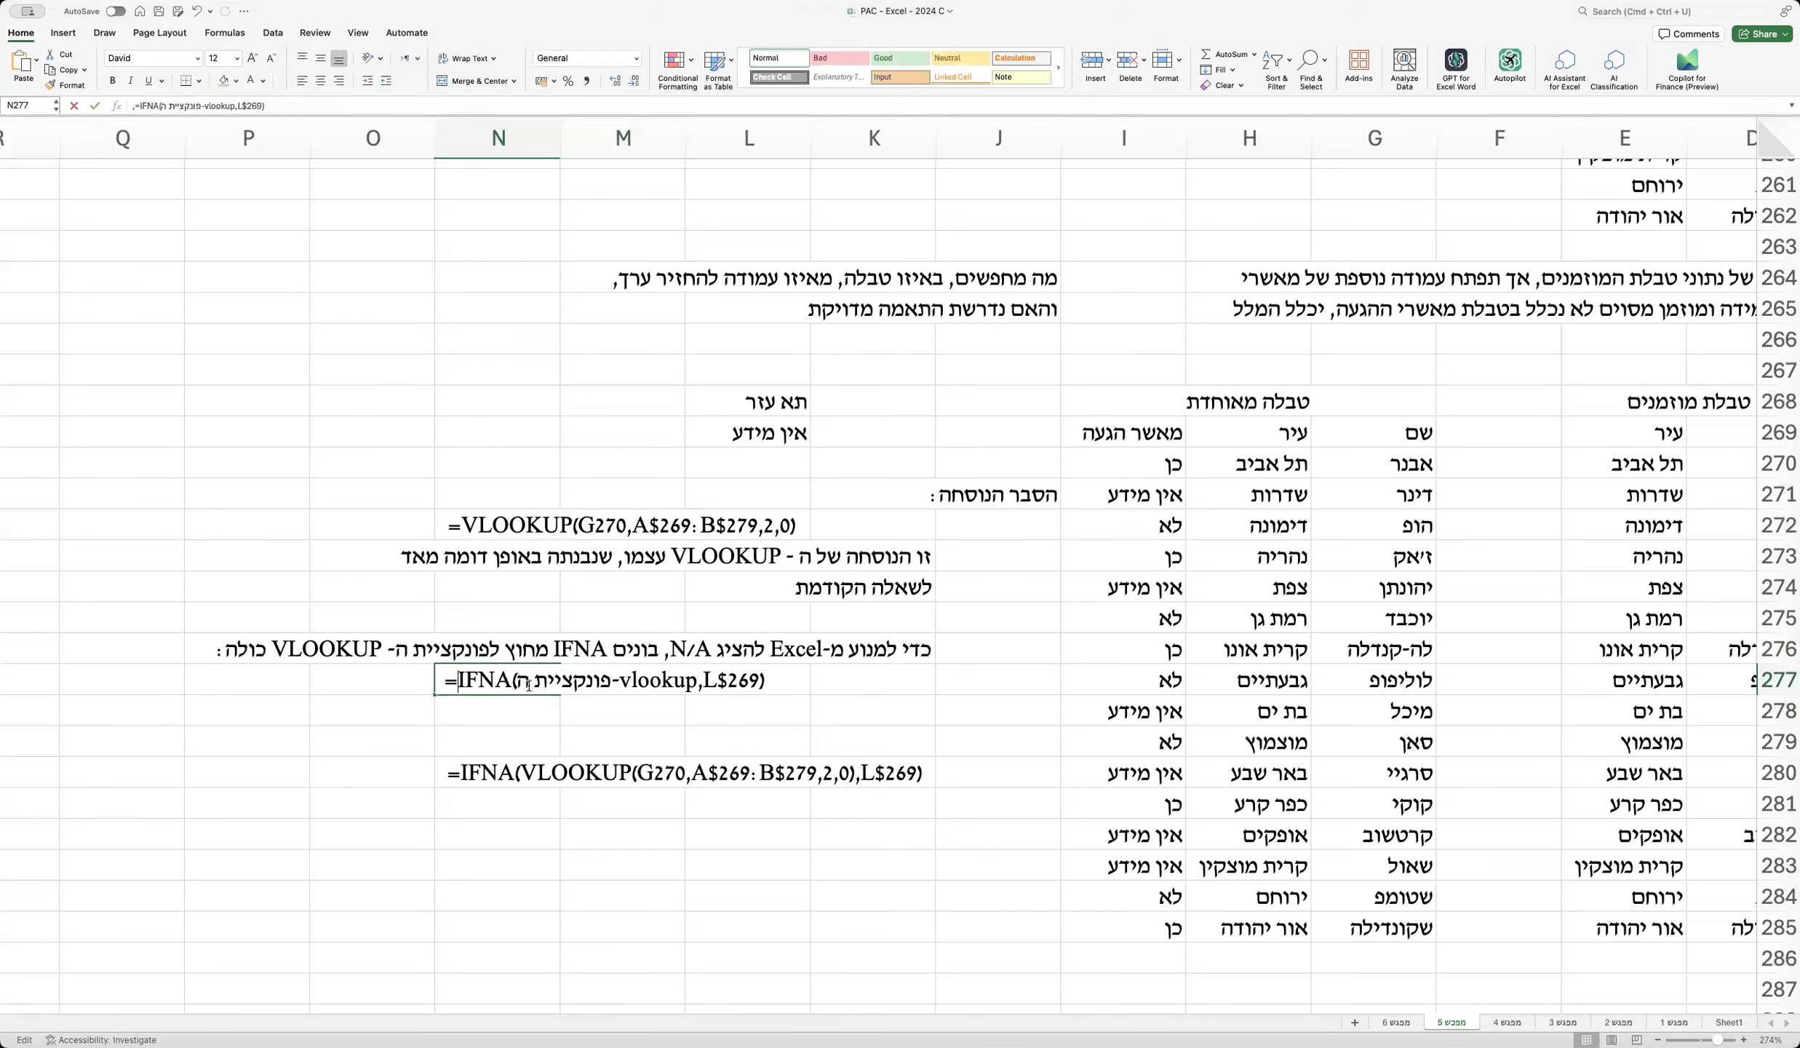
pyautogui.moveTo(518, 680); pyautogui.dragTo(686, 681)
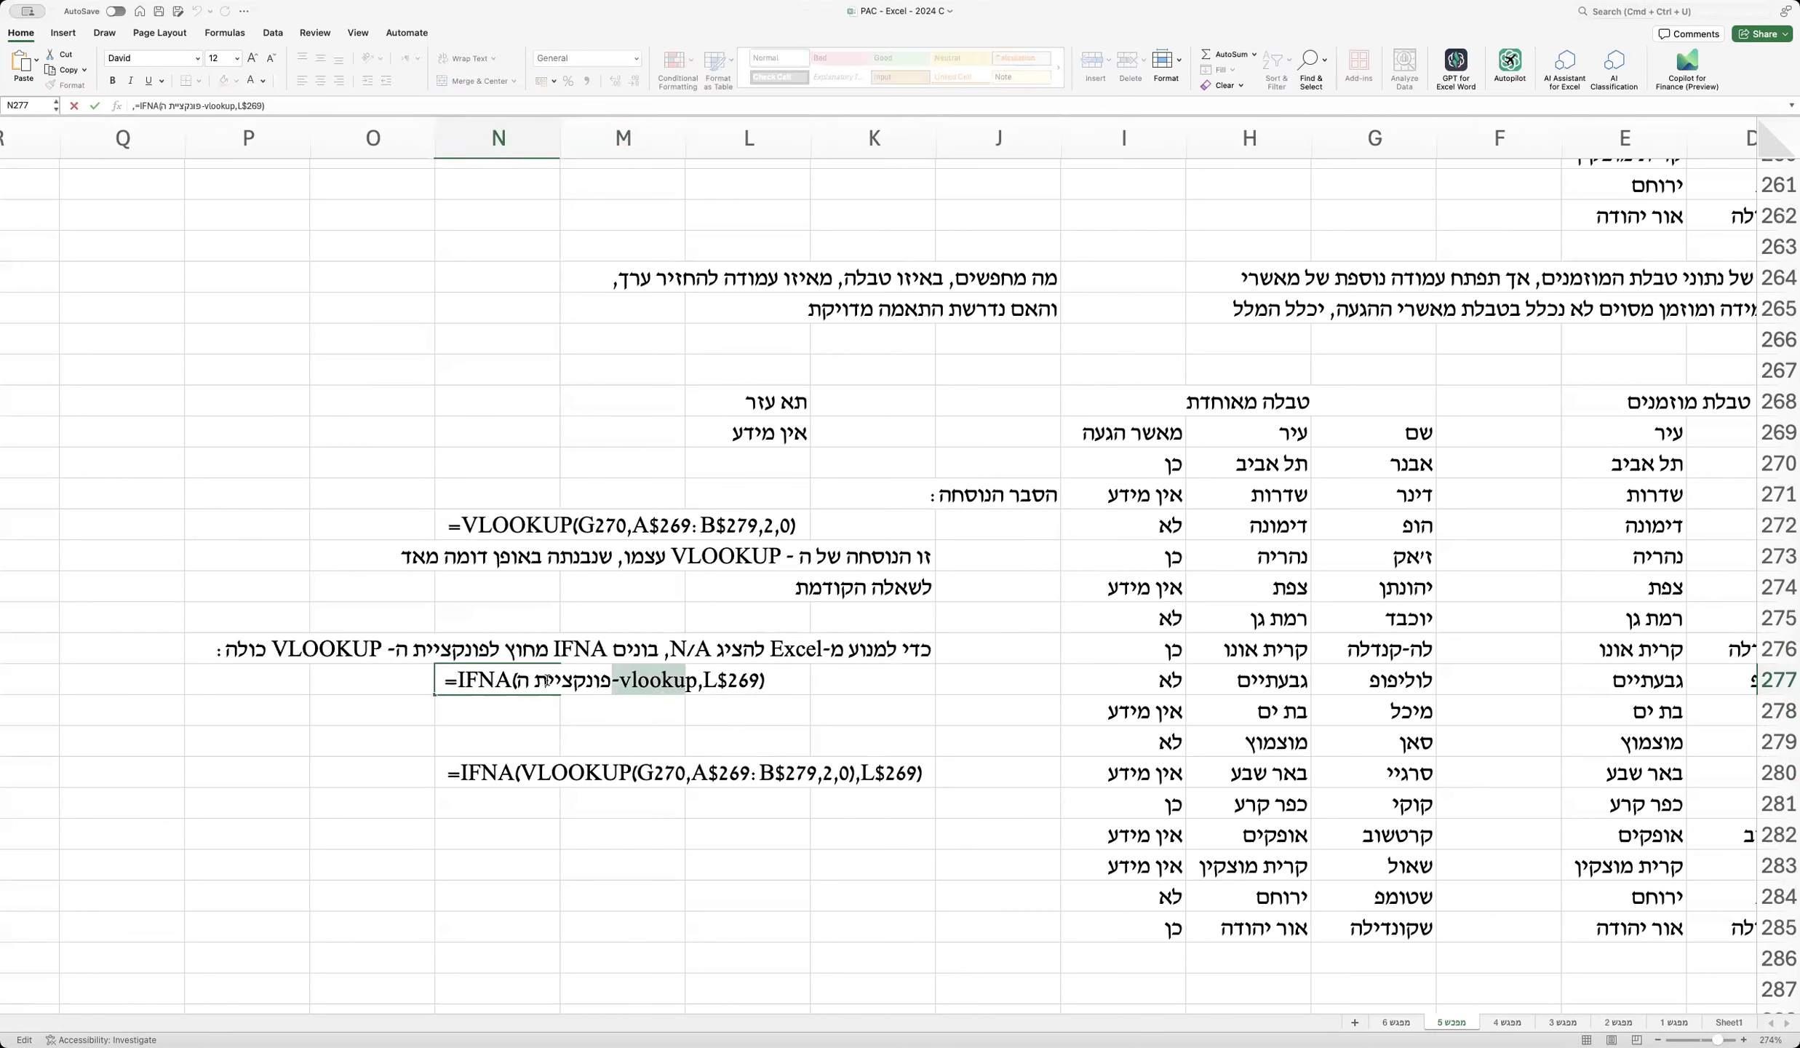
pyautogui.click(521, 681)
pyautogui.doubleClick(670, 688)
pyautogui.moveTo(669, 687); pyautogui.dragTo(592, 690)
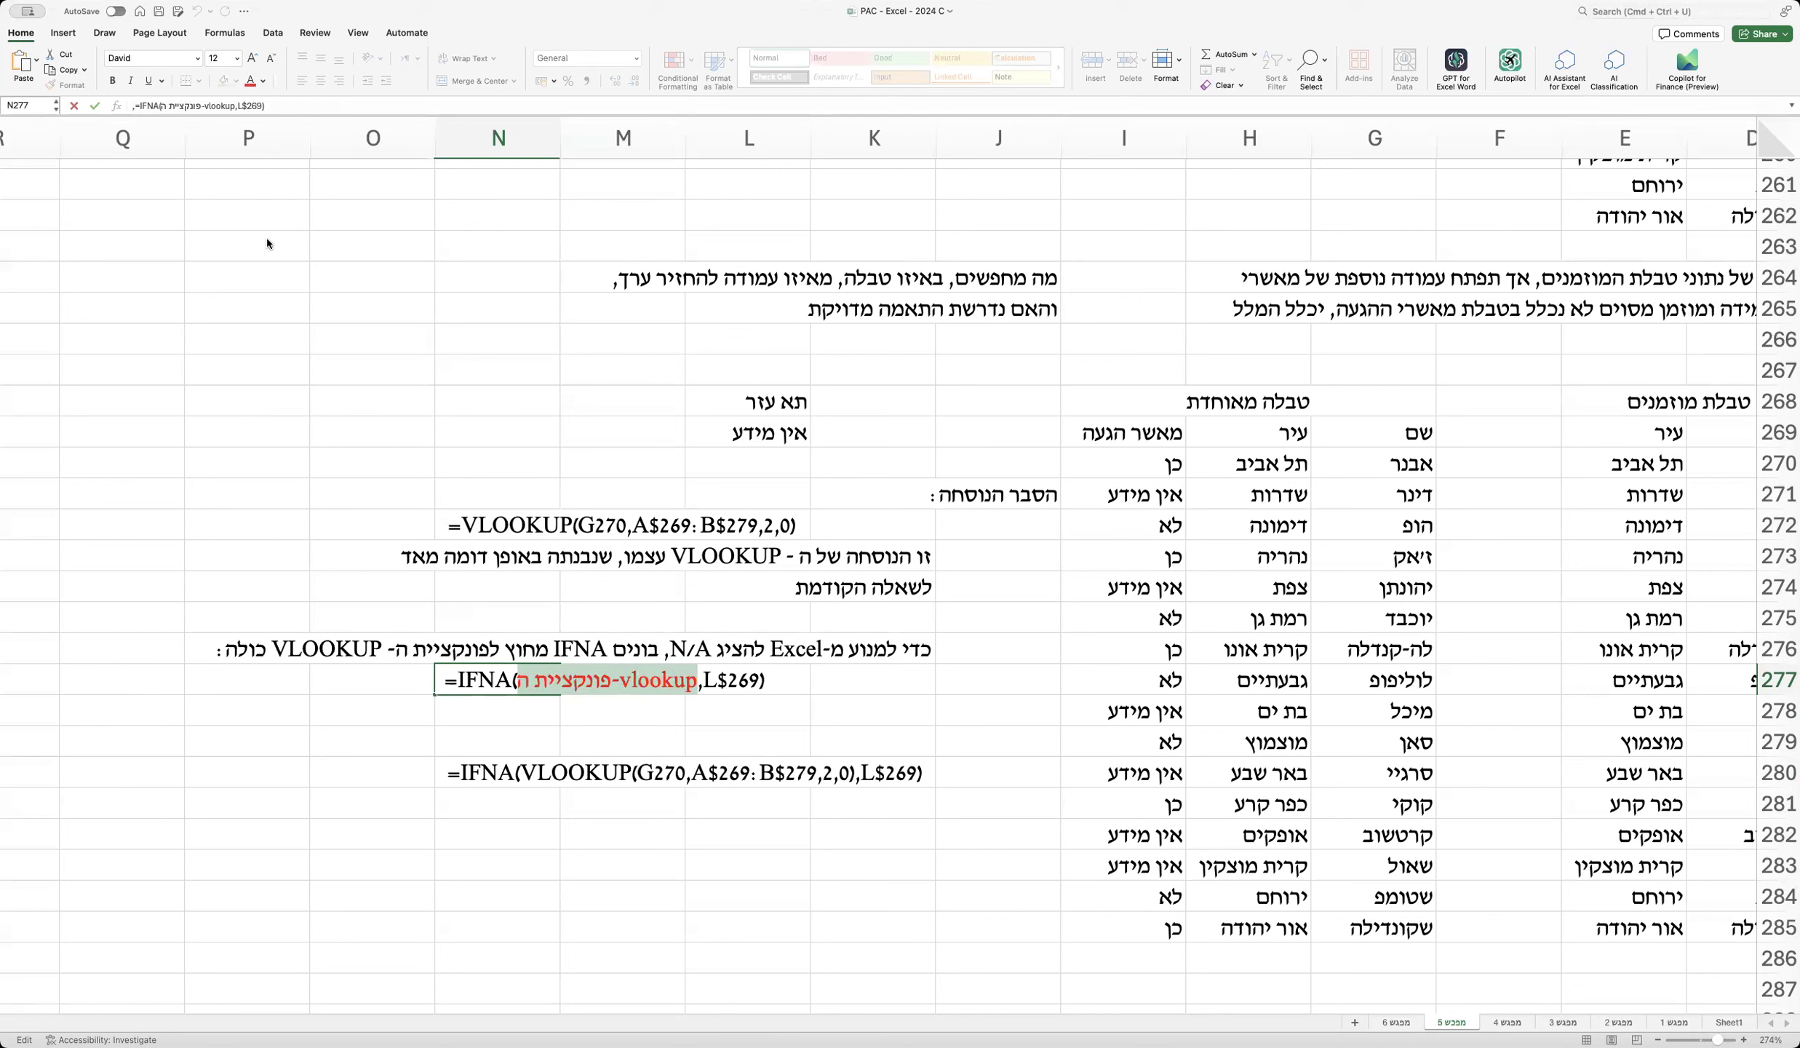
pyautogui.click(294, 339)
# Step: Draw an arrow from IFNA in N277 to a new label "שם הפונקציה" in O278, and move the full IFNA text from N280 to N282
pyautogui.click(64, 32)
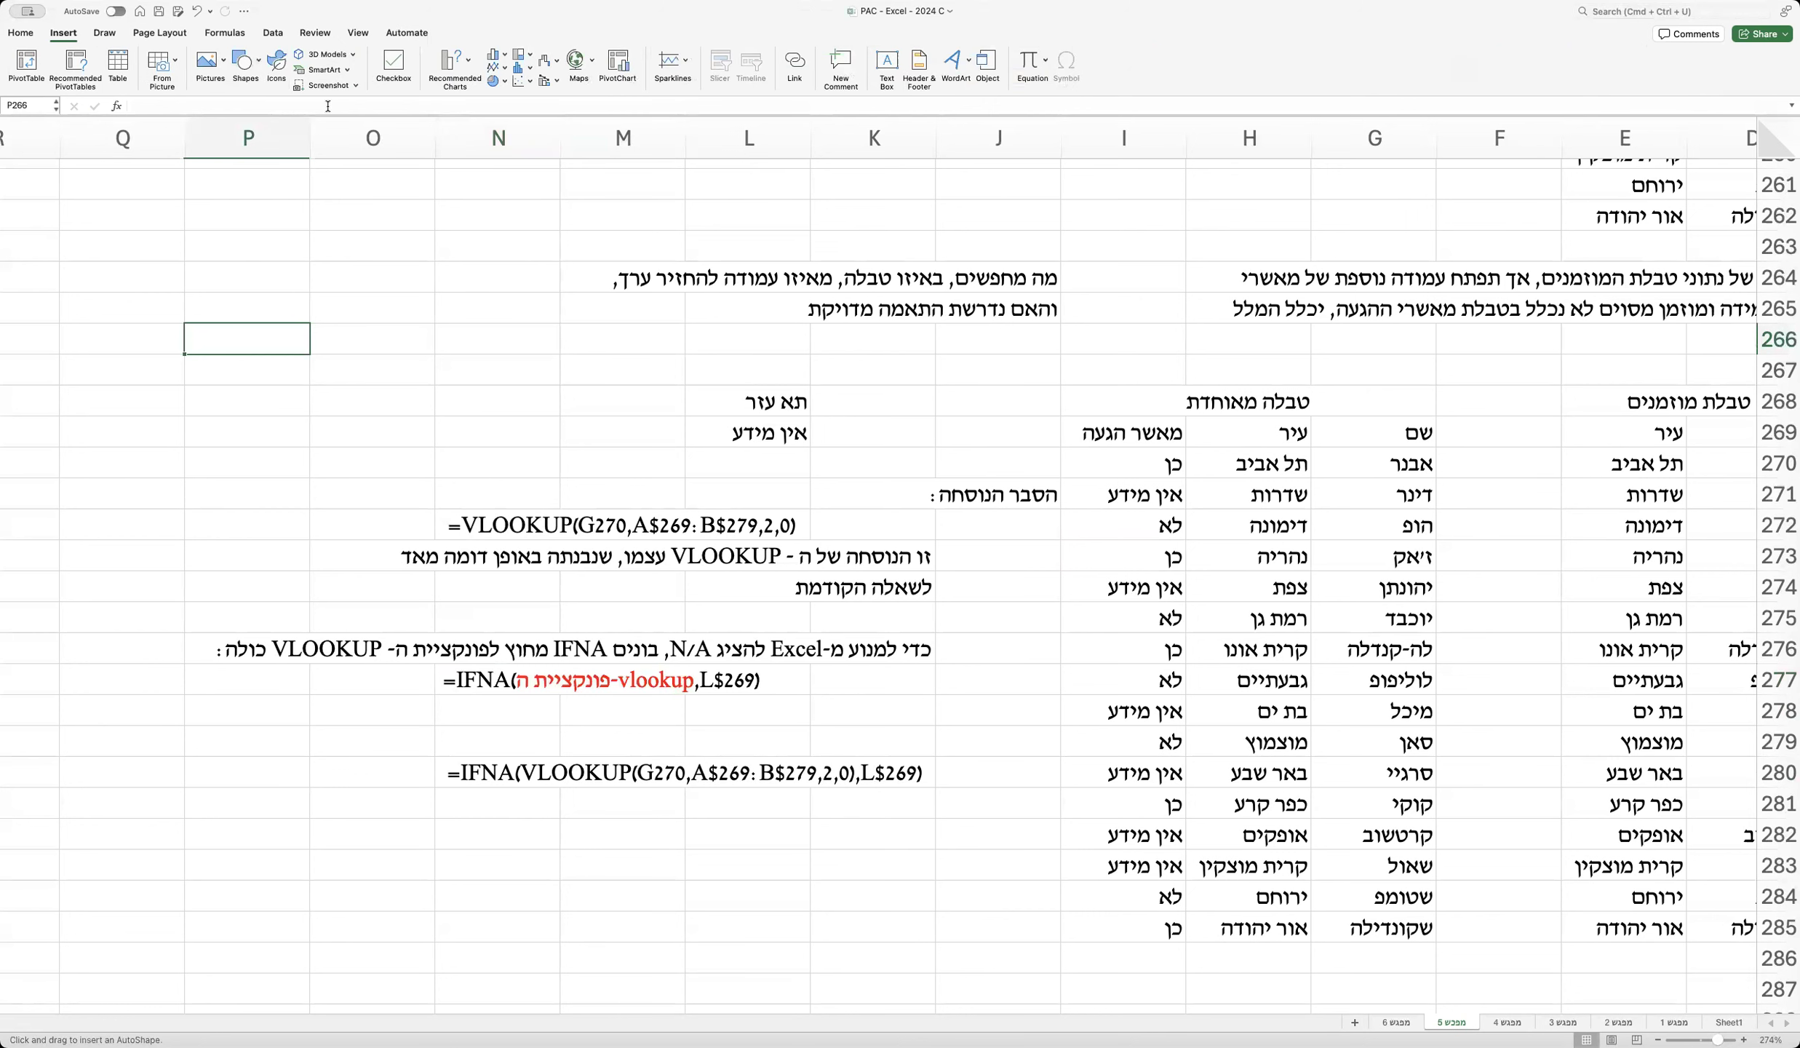
pyautogui.moveTo(456, 689); pyautogui.dragTo(437, 703)
pyautogui.click(393, 710)
pyautogui.write('ao')
pyautogui.press('BackSpace')
pyautogui.press('BackSpace')
pyautogui.press('BackSpace')
pyautogui.write('שם הפונקציה')
pyautogui.press('Return')
pyautogui.click(495, 786)
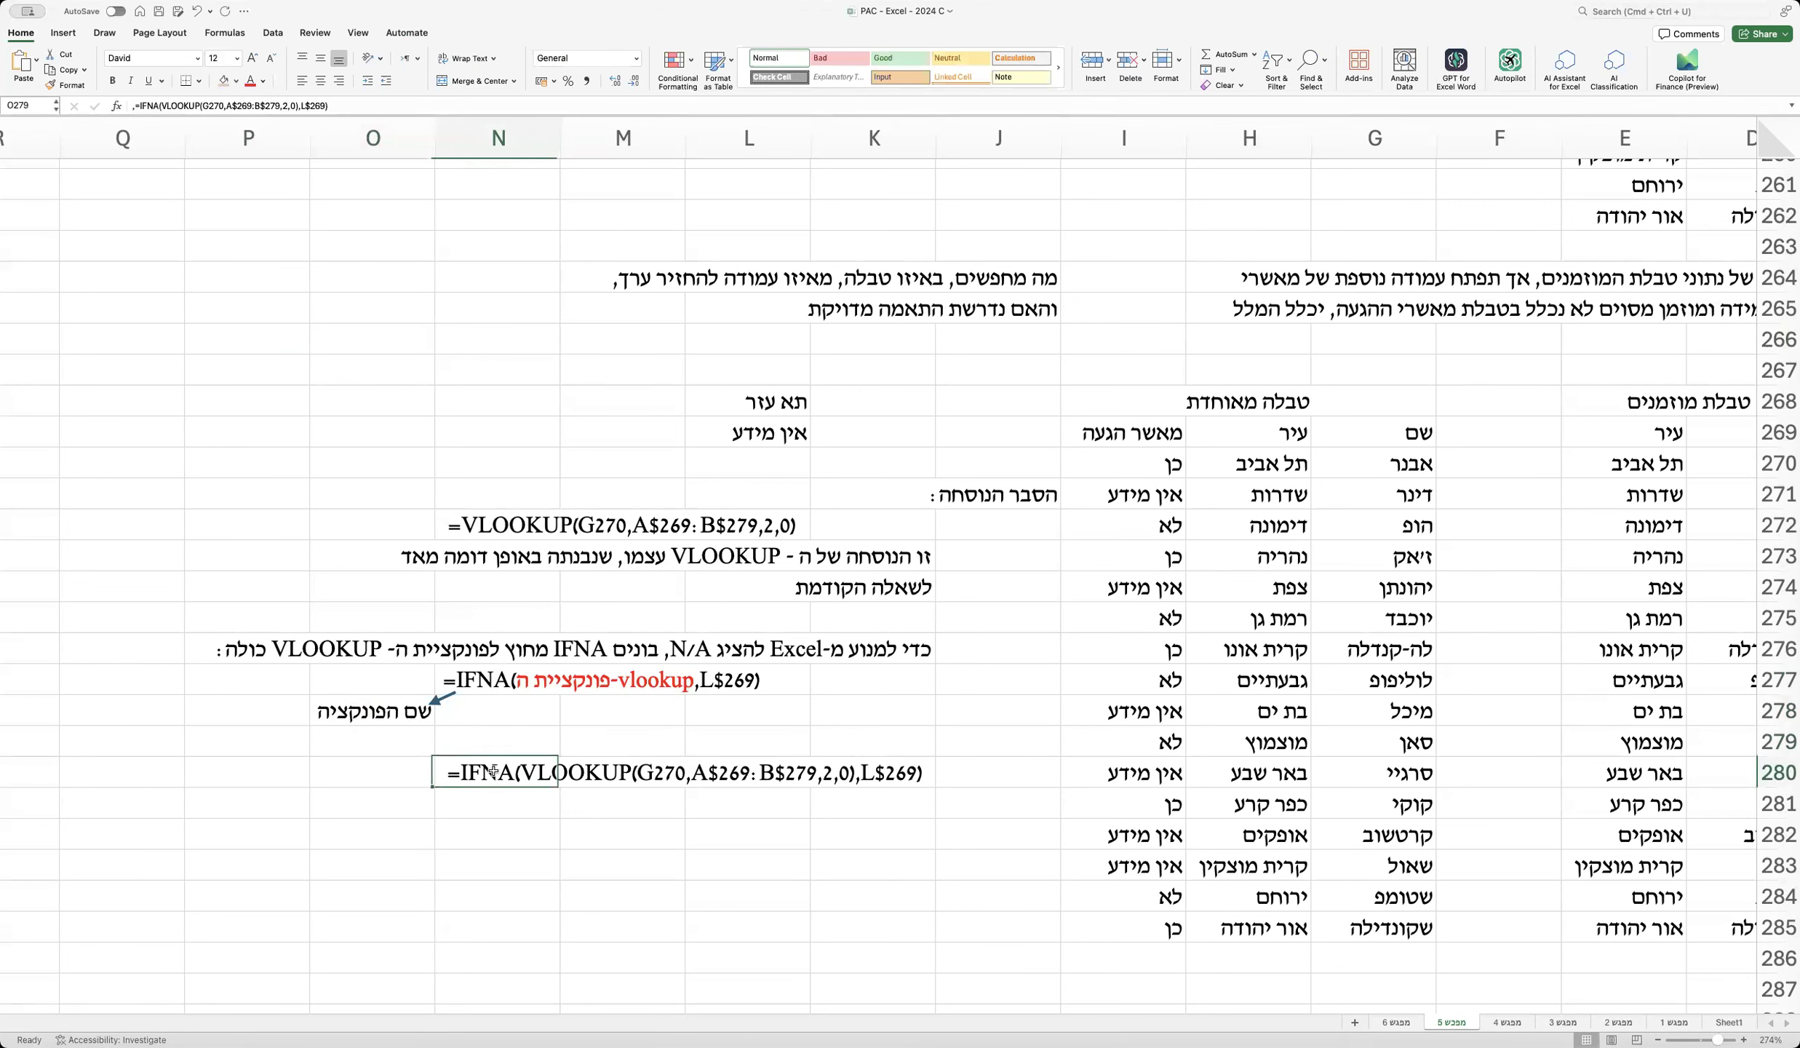
pyautogui.moveTo(495, 785); pyautogui.dragTo(495, 848)
# Step: Draw an arrow from the red argument to a note "פונקציית ה - vlookup" / "מלמעלה" in M279:M280, and lengthen the arrow at IFNA
pyautogui.click(446, 697)
pyautogui.moveTo(445, 696); pyautogui.dragTo(604, 724)
pyautogui.click(642, 742)
pyautogui.write('פונקציית ה - vll')
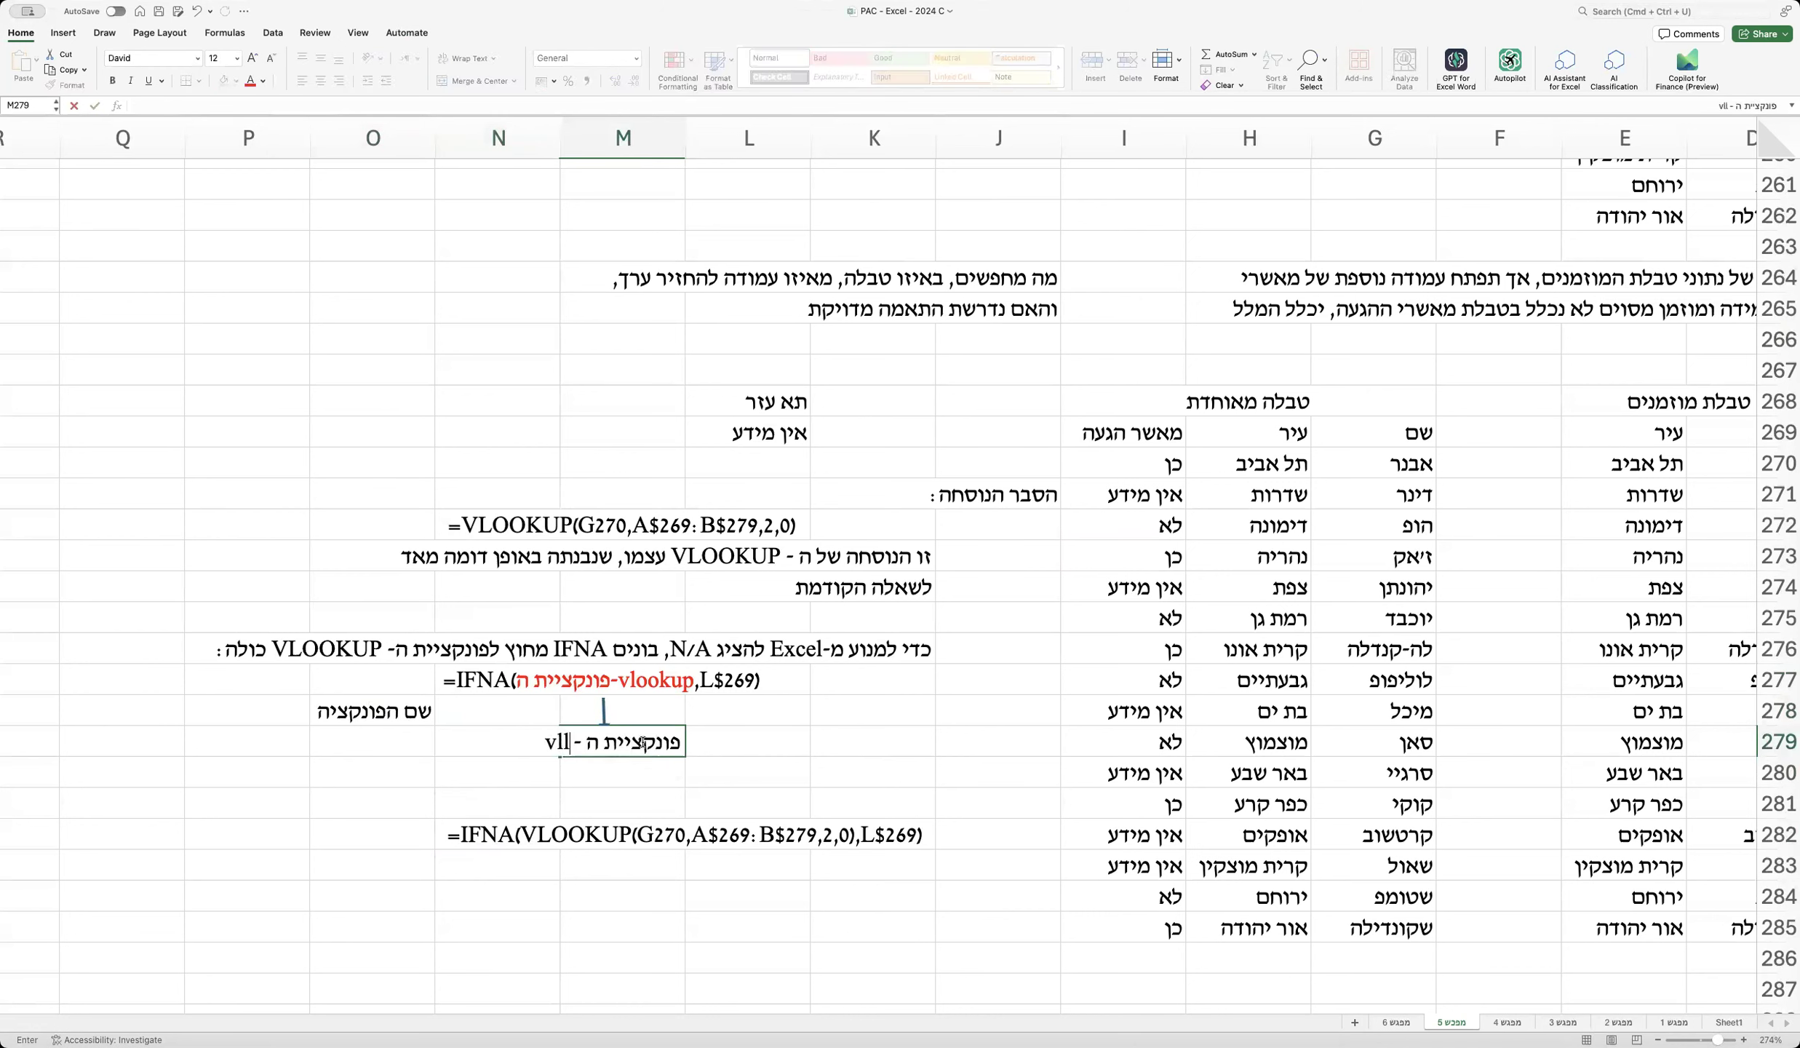
pyautogui.press('BackSpace')
pyautogui.write('ookup')
pyautogui.press('Return')
pyautogui.write('מלמעלה')
pyautogui.press('Return')
pyautogui.moveTo(603, 706); pyautogui.dragTo(473, 684)
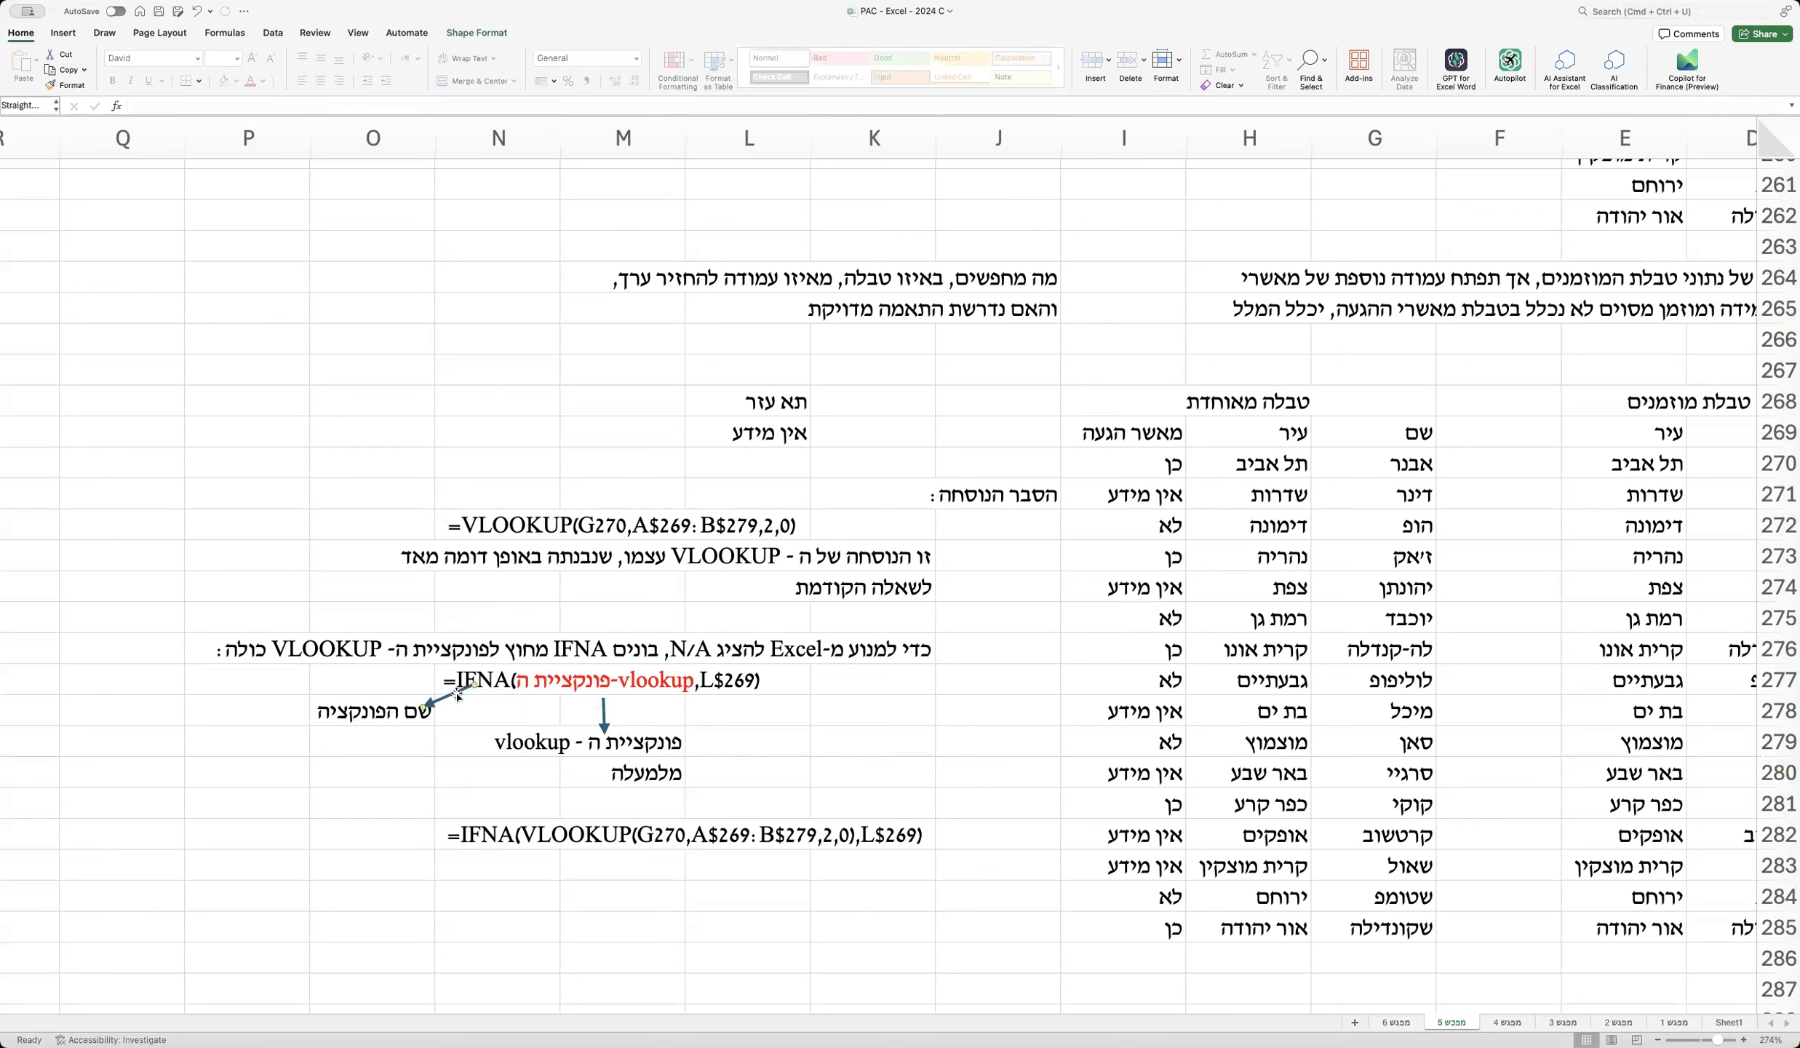
# Step: Draw an arrow from L$269 to a three-line note in K279:K281: "הערך שיוצג במידה", "ו-vlookup במידה", "והערך לא נמצא", with "לא נמצא" underlined
pyautogui.moveTo(604, 705); pyautogui.dragTo(775, 718)
pyautogui.click(870, 739)
pyautogui.write('הערך שיוצג במידה')
pyautogui.press('Return')
pyautogui.write('ו-vlookup במידה')
pyautogui.press('Return')
pyautogui.write('והערך לא נמצא')
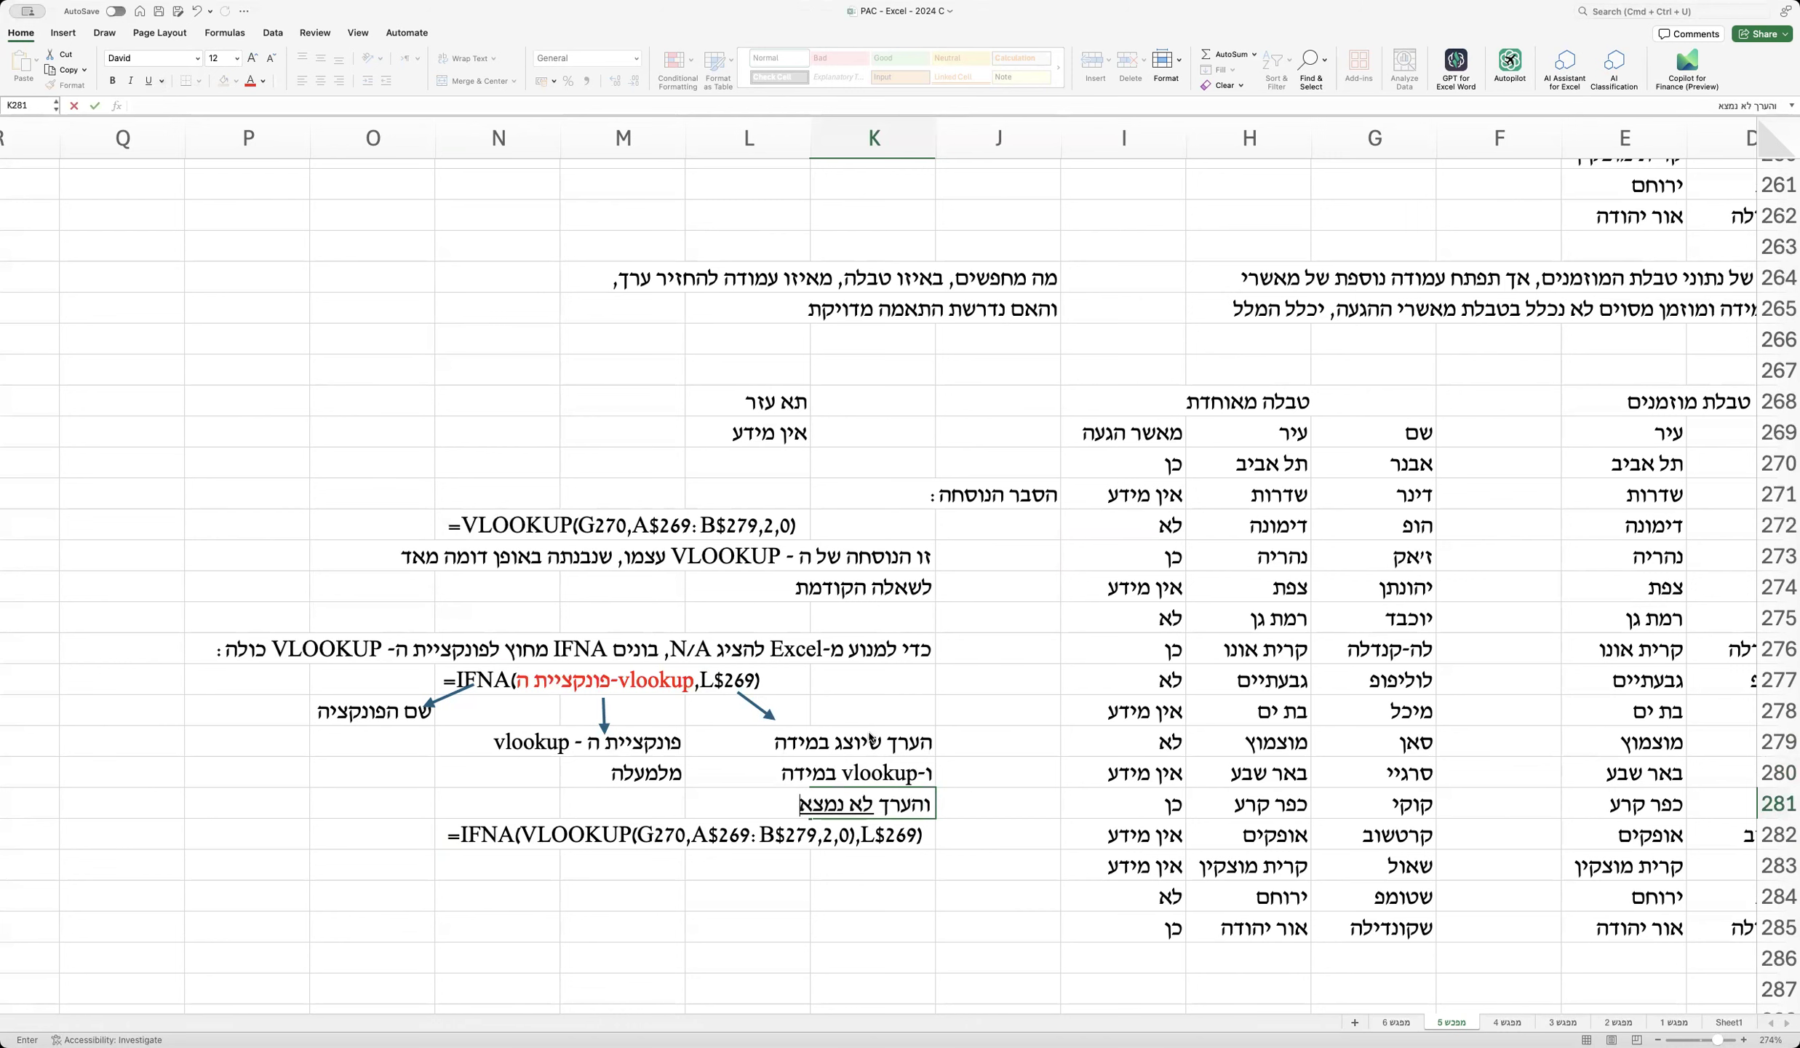
pyautogui.press('Return')
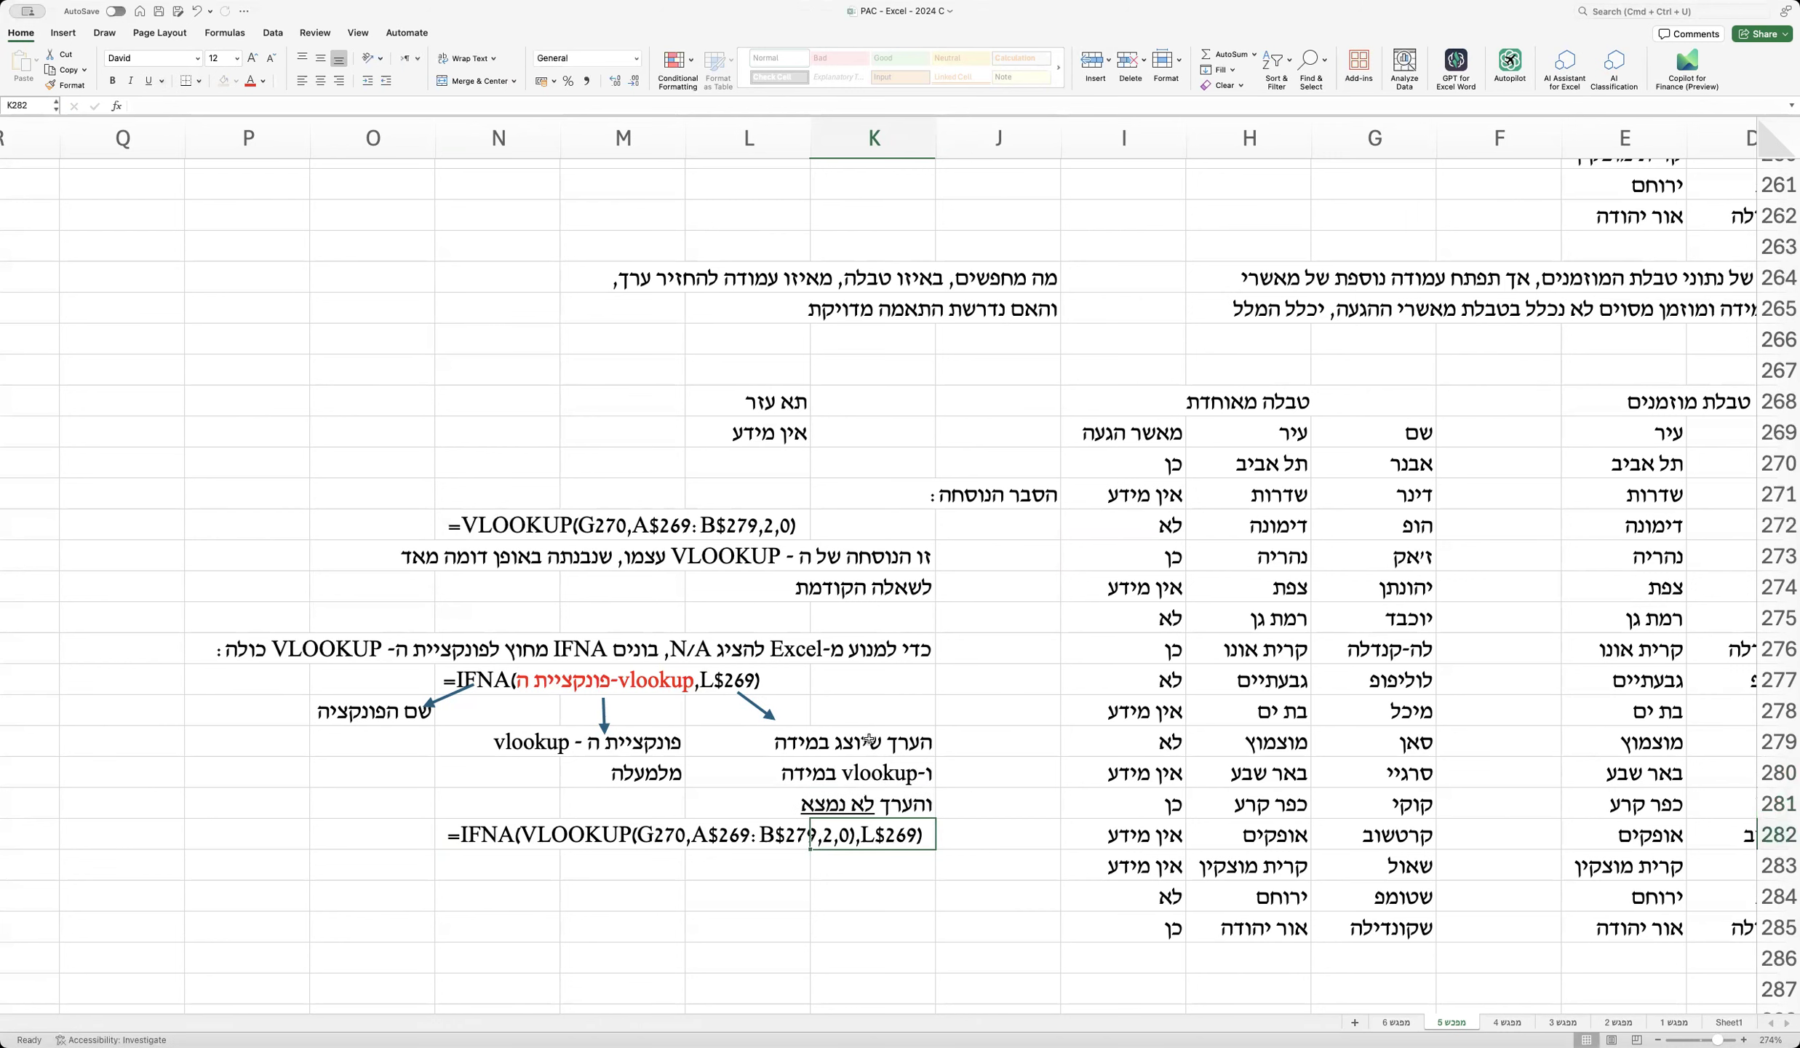
# Step: Move the full IFNA text to N283 and append "(תא עזר)" without underline to the note in K281
pyautogui.click(551, 830)
pyautogui.moveTo(548, 853); pyautogui.dragTo(549, 883)
pyautogui.doubleClick(820, 800)
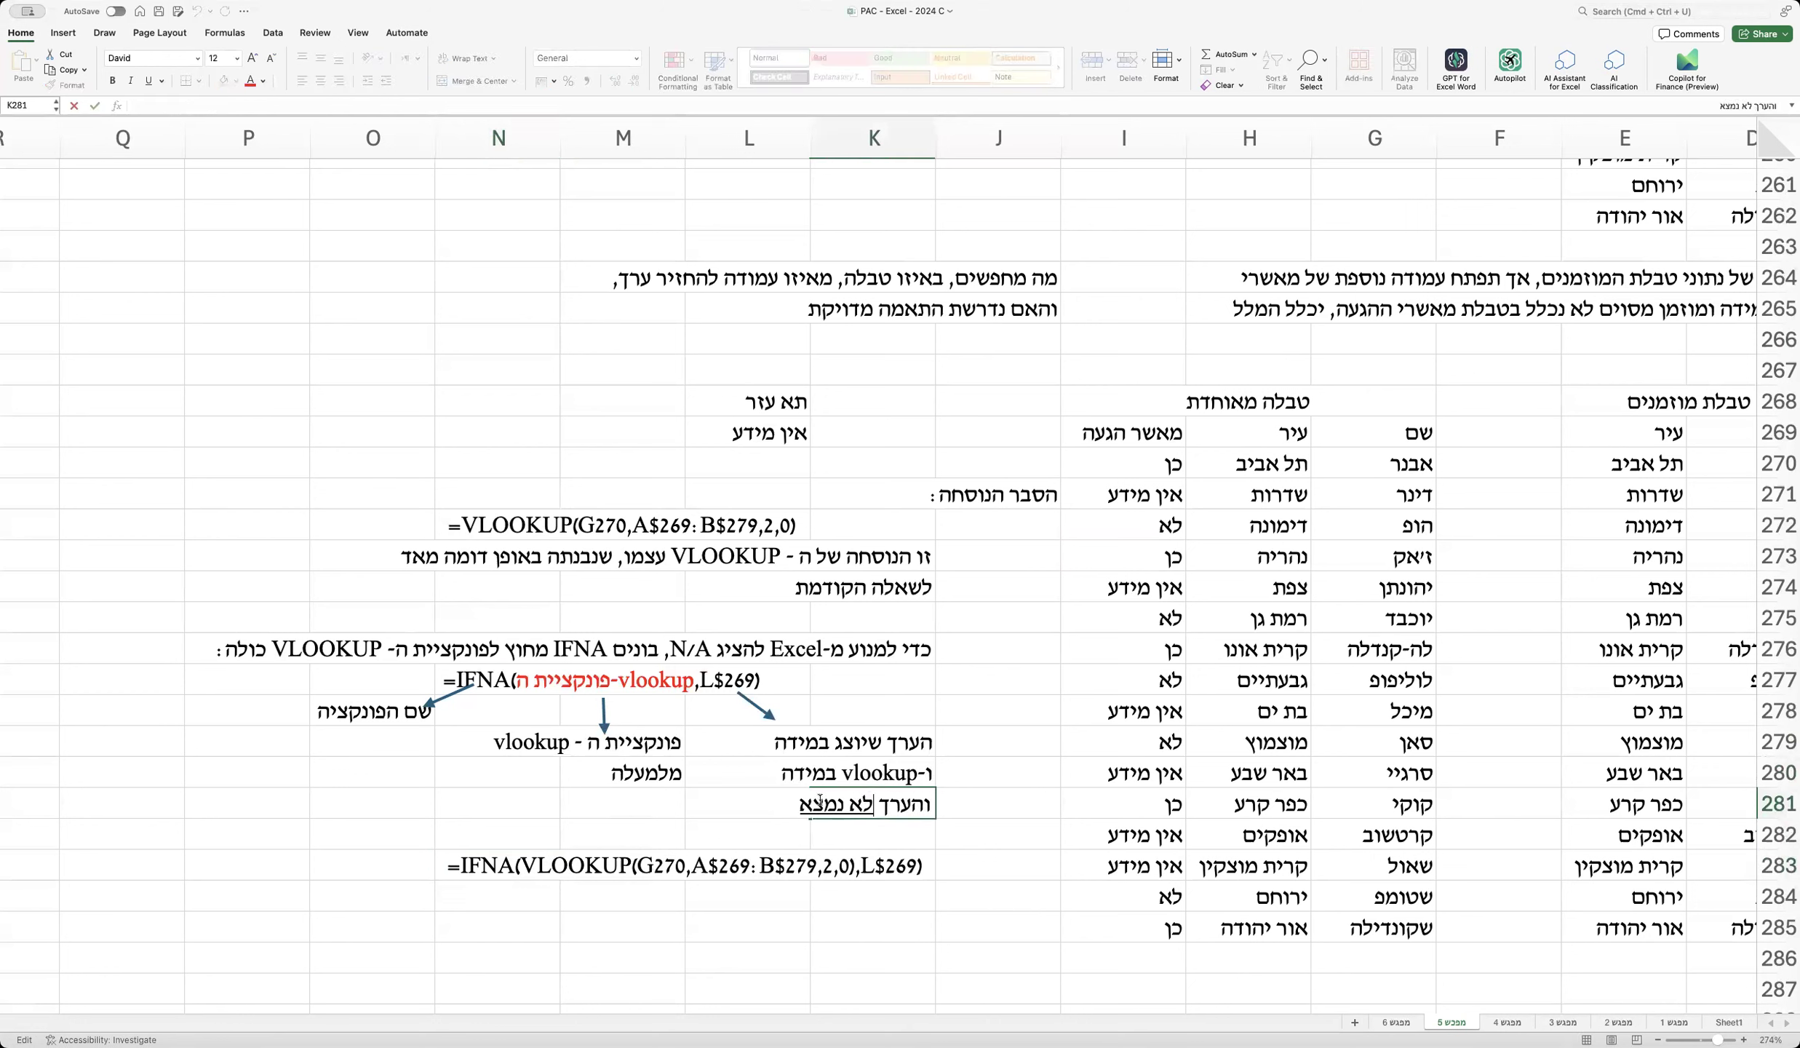
pyautogui.press('super+u')
pyautogui.write('(תא עזר)')
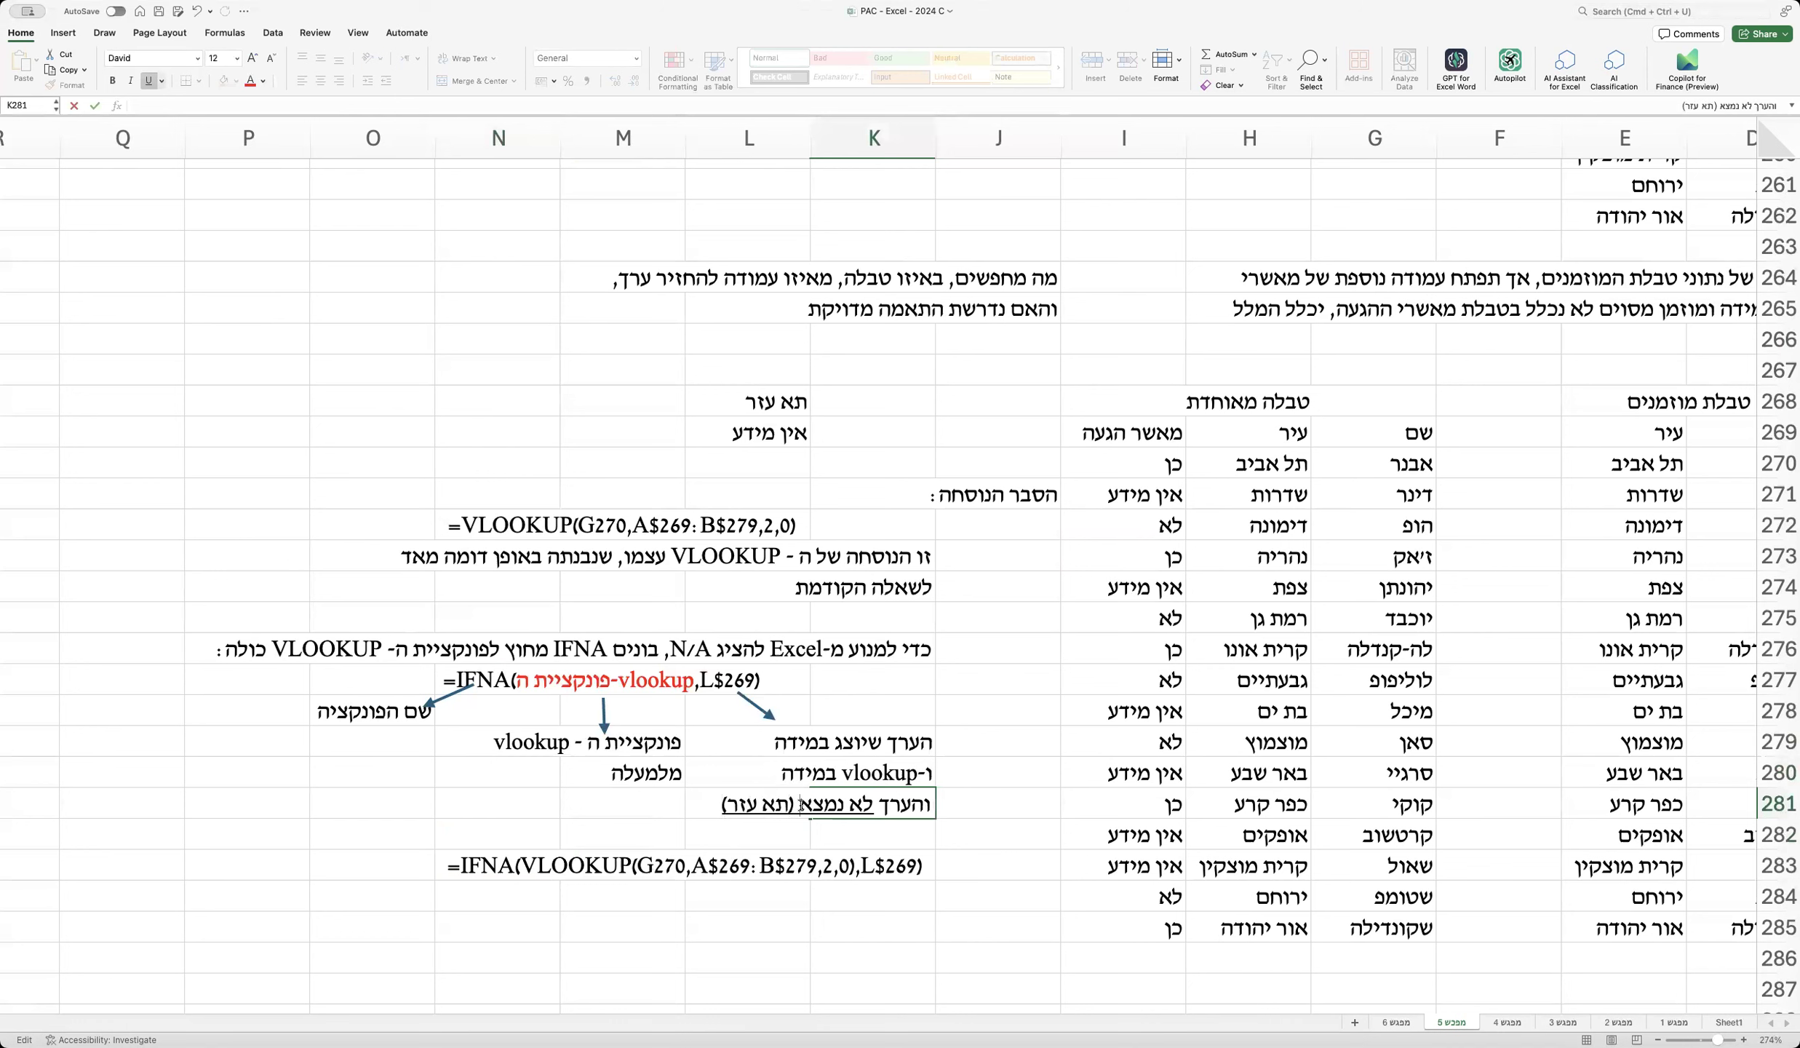
pyautogui.moveTo(802, 804); pyautogui.dragTo(550, 804)
pyautogui.press('super+u')
pyautogui.click(593, 869)
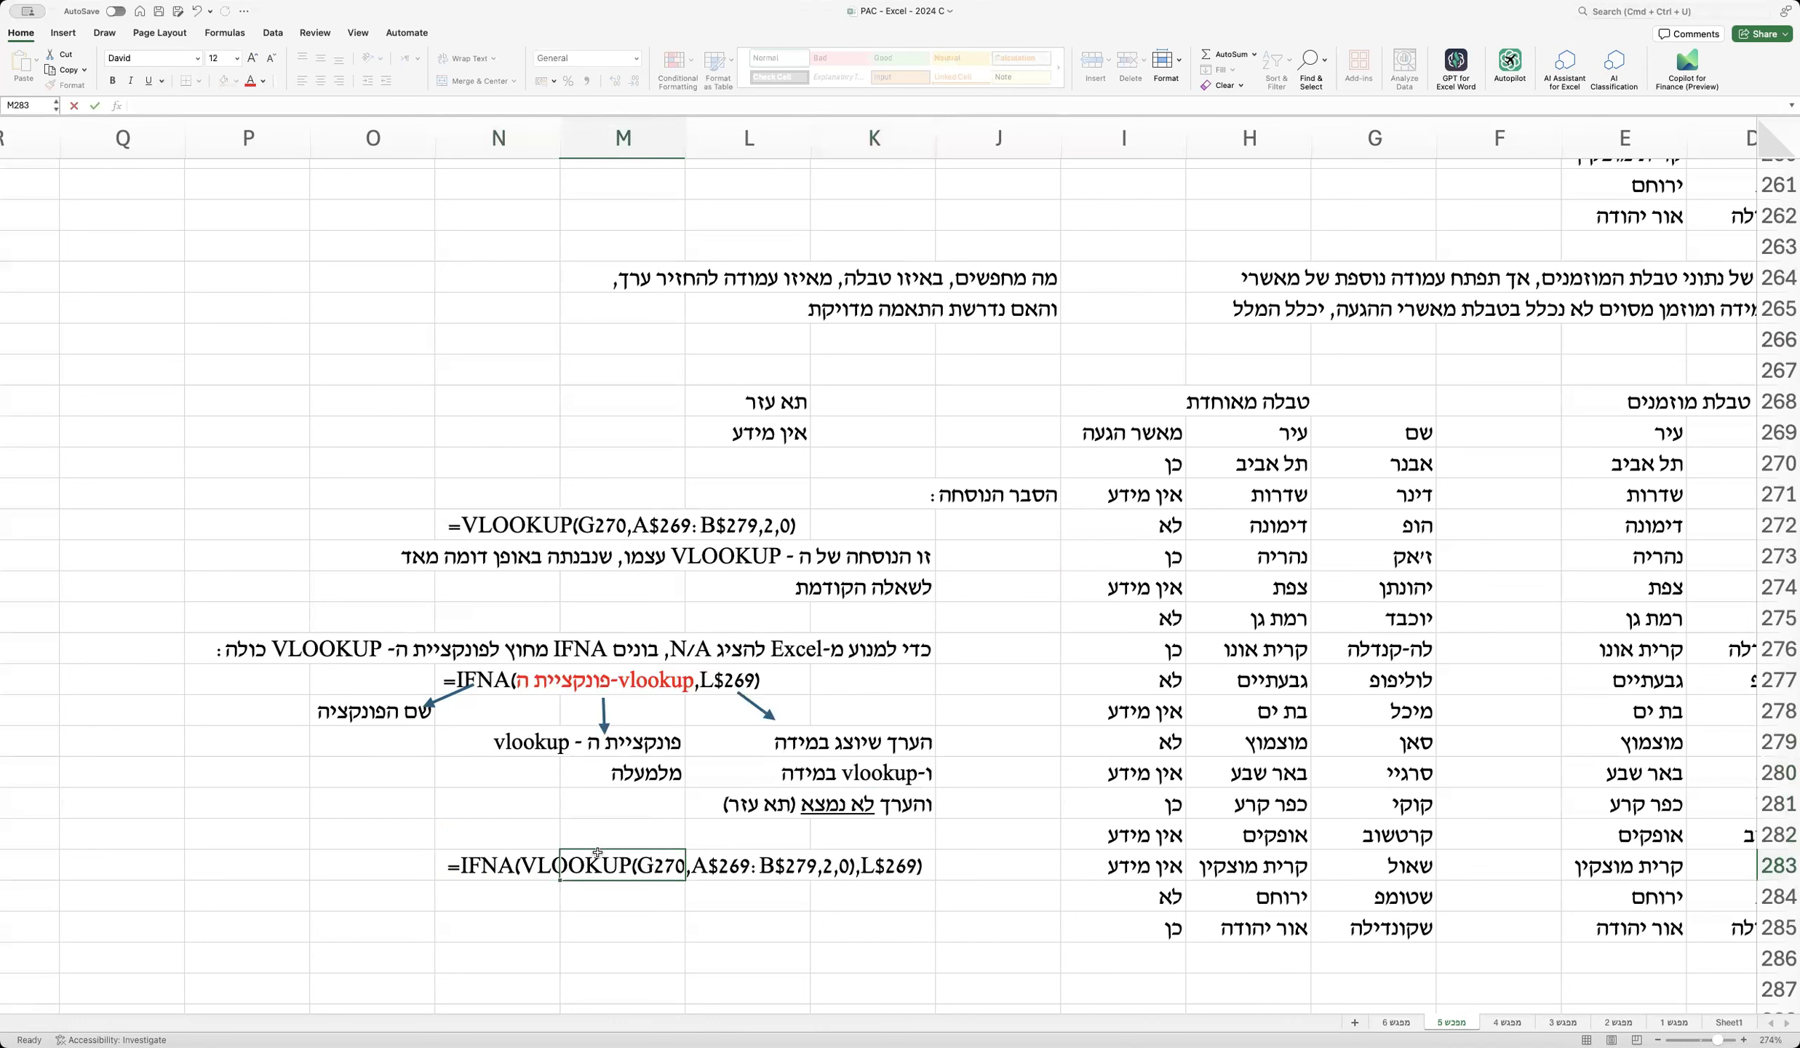
# Step: Color the VLOOKUP expression in N272 red, leaving out its equals sign
pyautogui.click(597, 797)
pyautogui.doubleClick(500, 524)
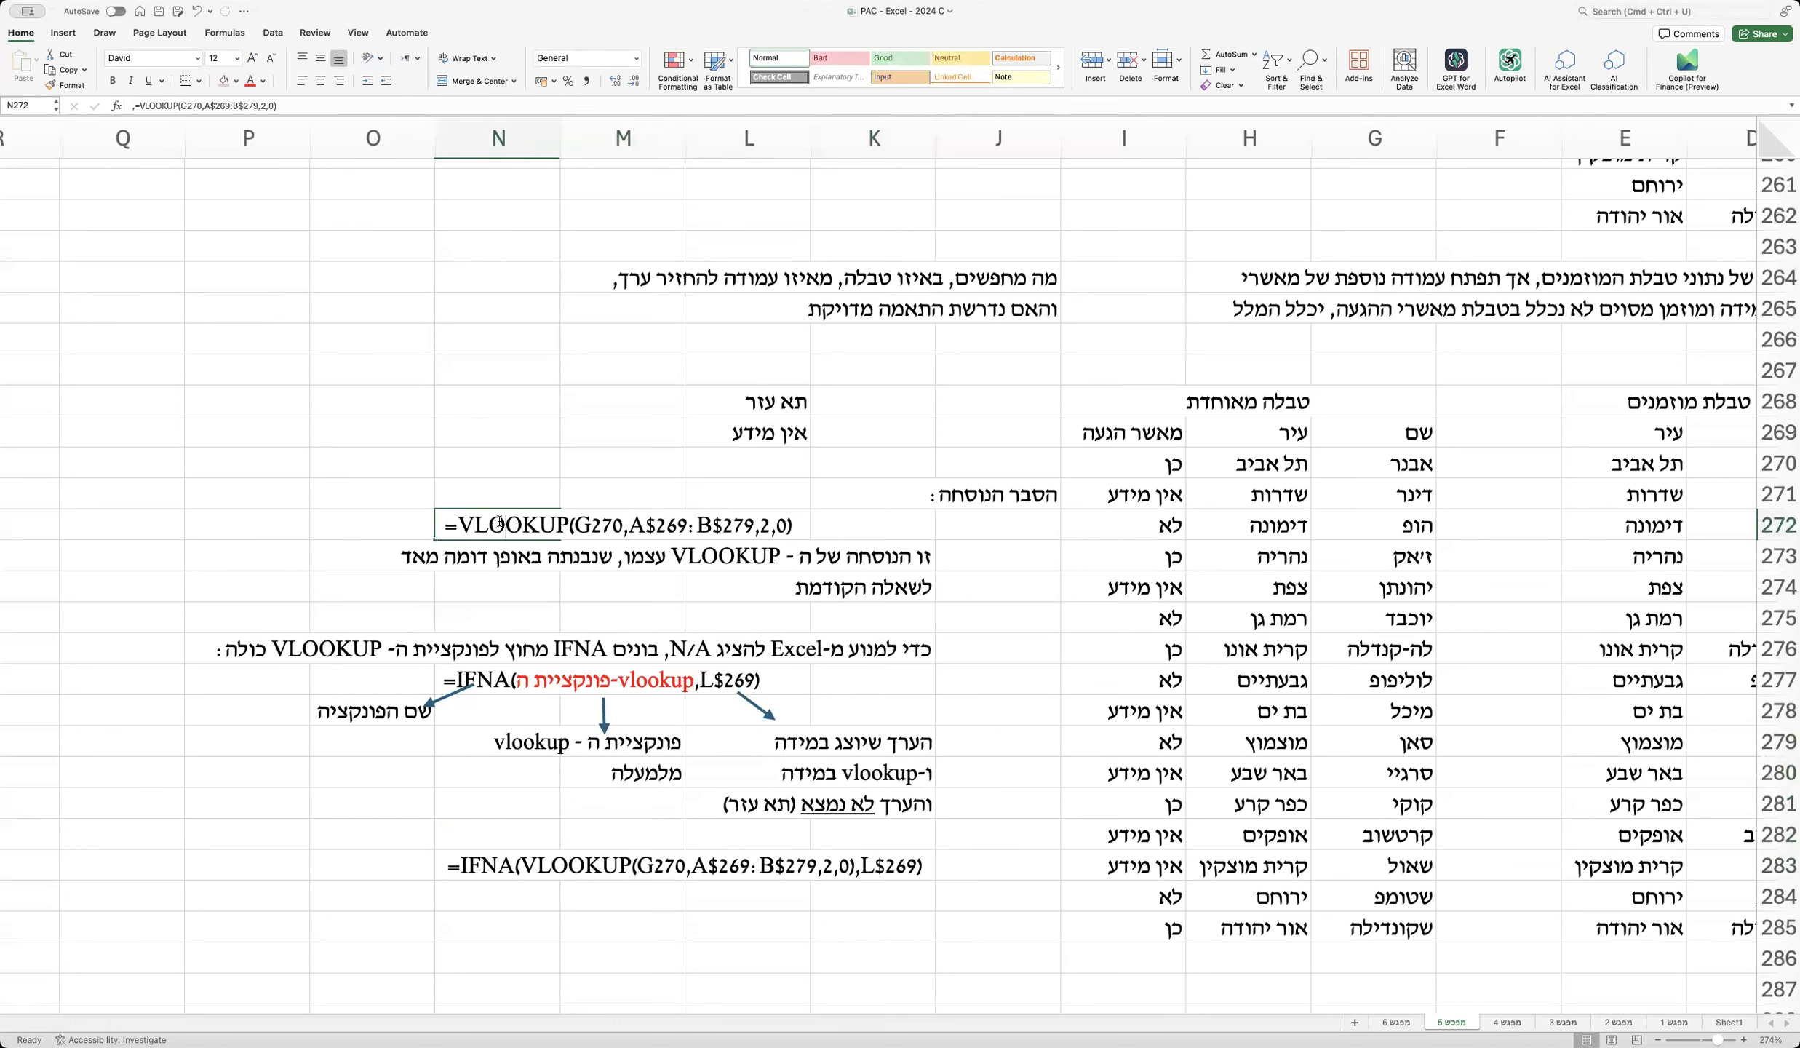
pyautogui.moveTo(459, 521); pyautogui.dragTo(958, 538)
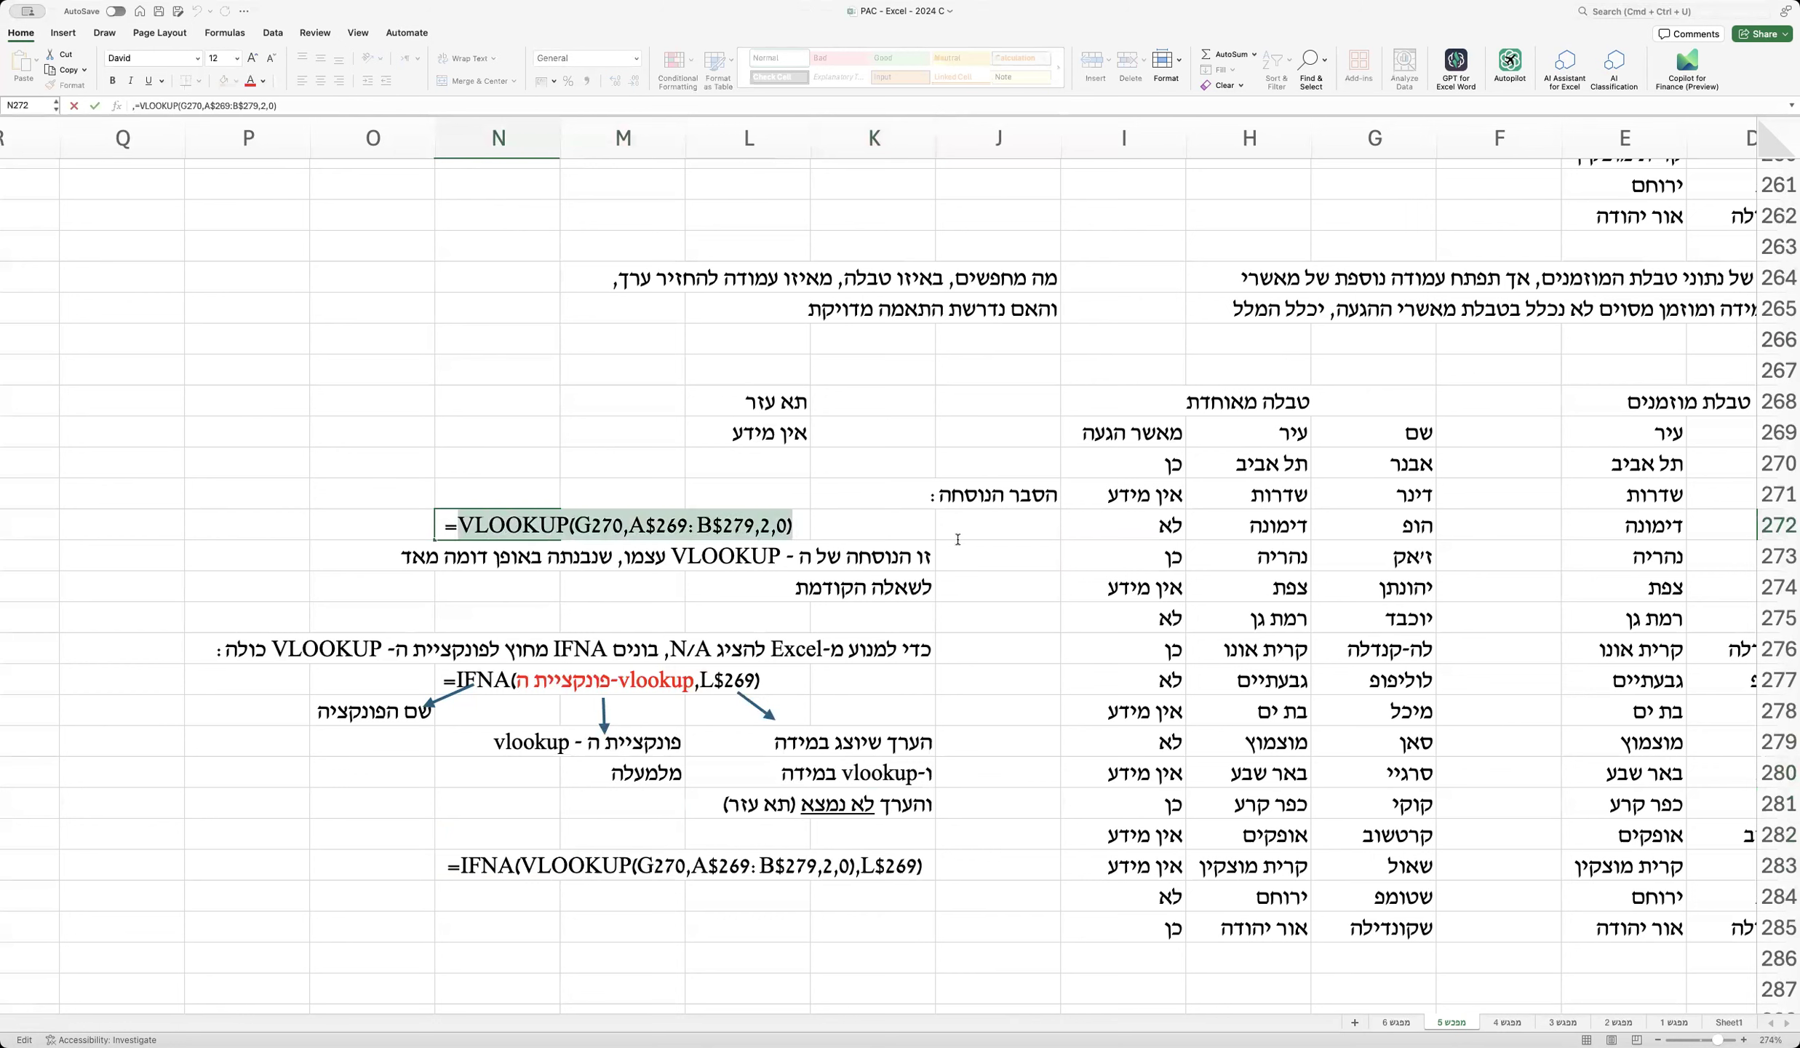
pyautogui.click(250, 80)
pyautogui.click(306, 395)
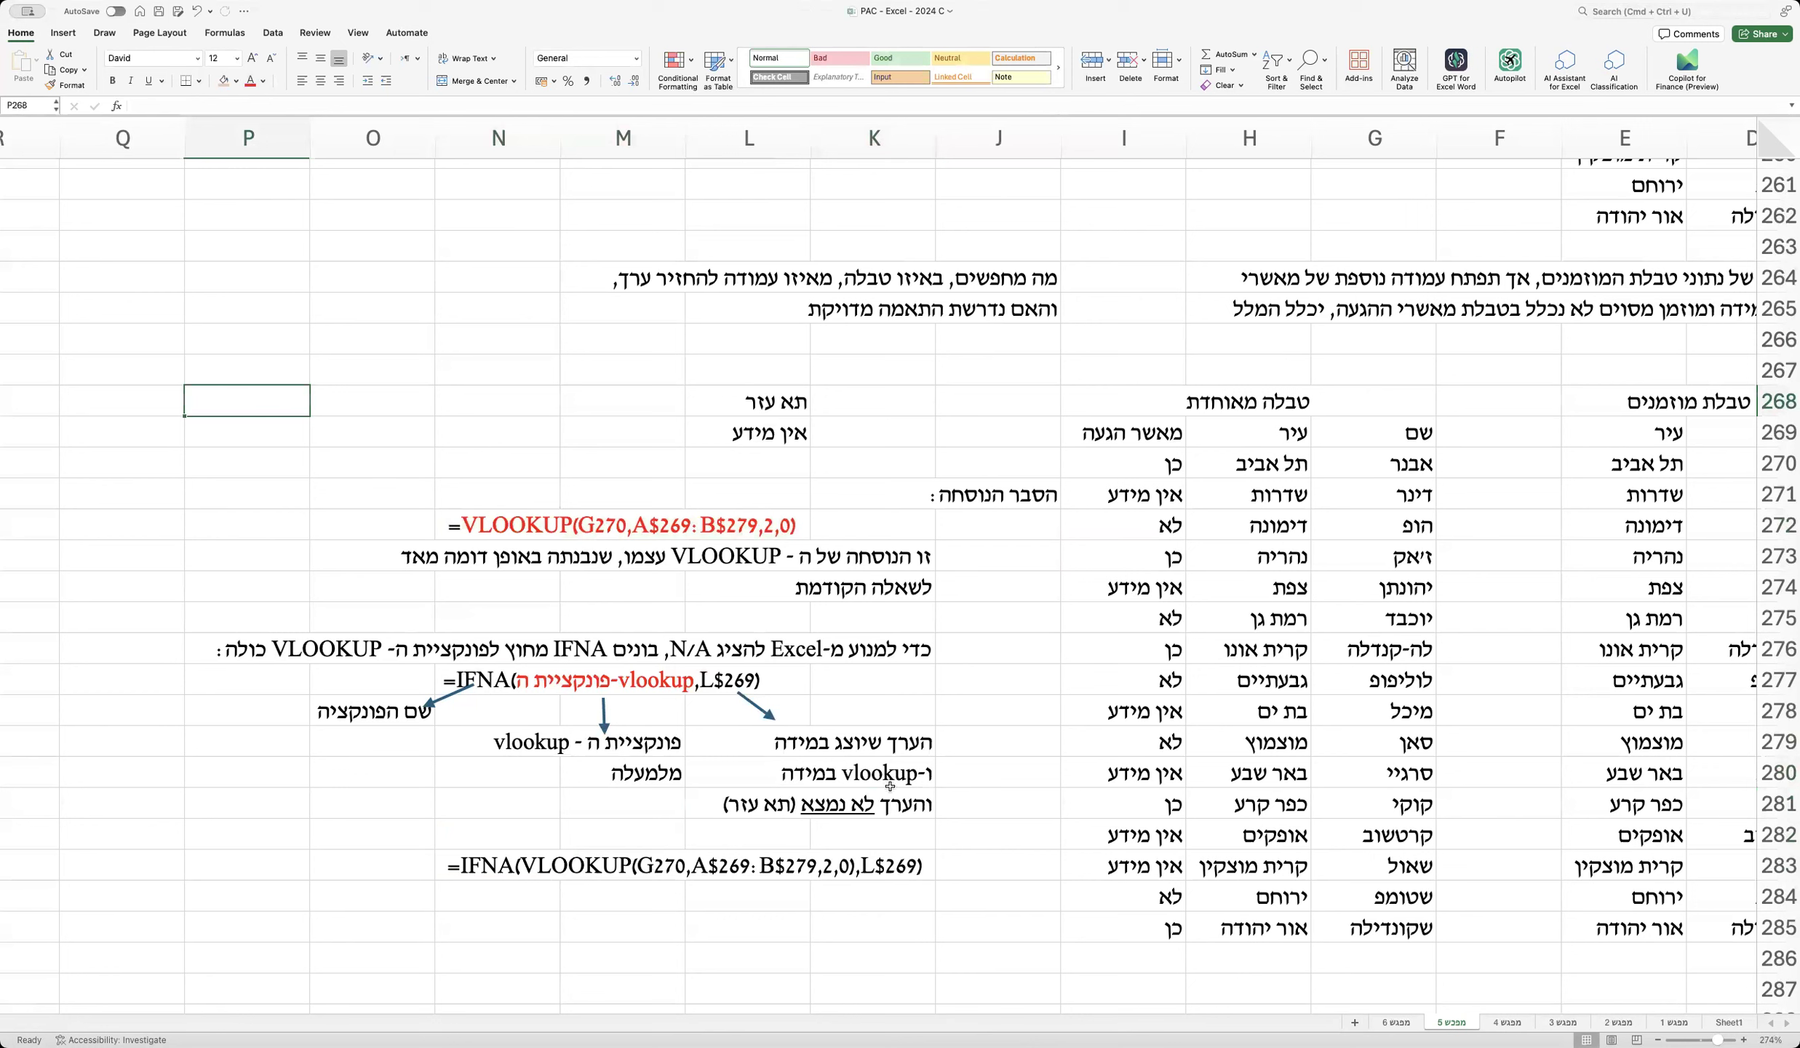
# Step: Write "כך שבסך הכל הביטוי הוא :" above the full IFNA text and move both down one row, to K283 and N284
pyautogui.click(570, 861)
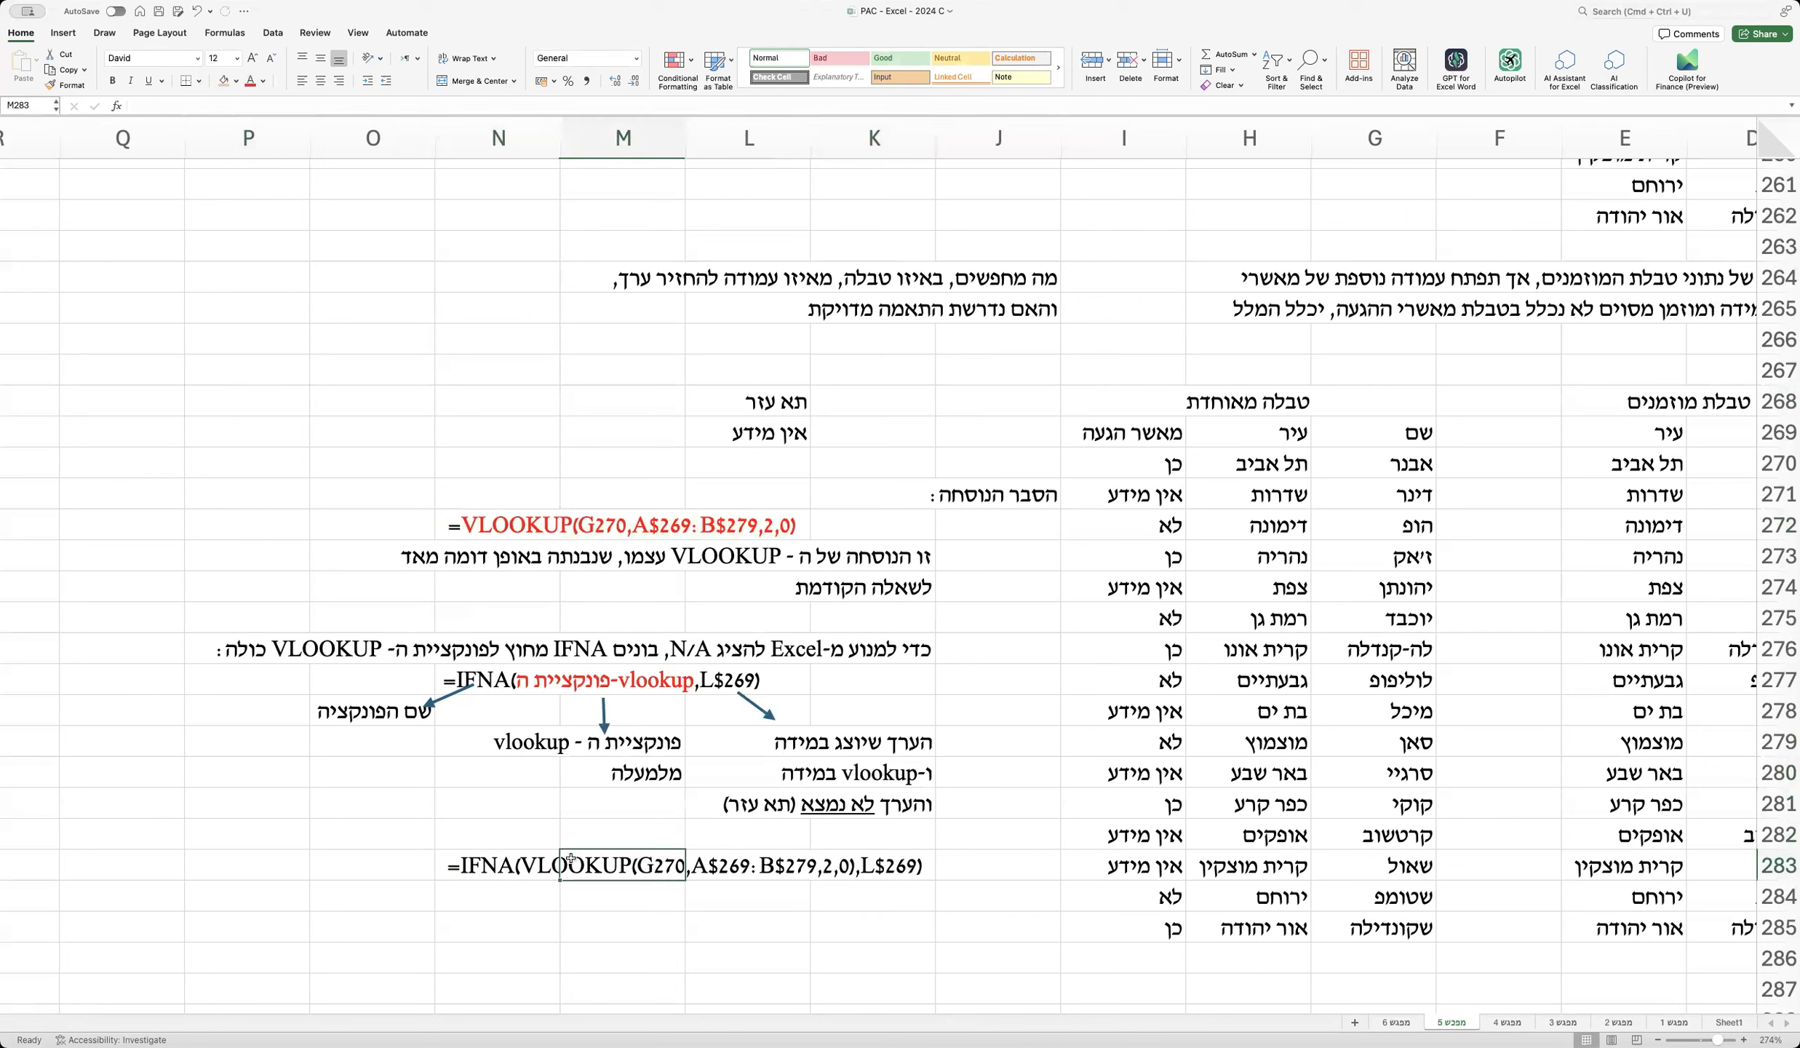
pyautogui.click(888, 830)
pyautogui.write('כך שבסך הכל הביט')
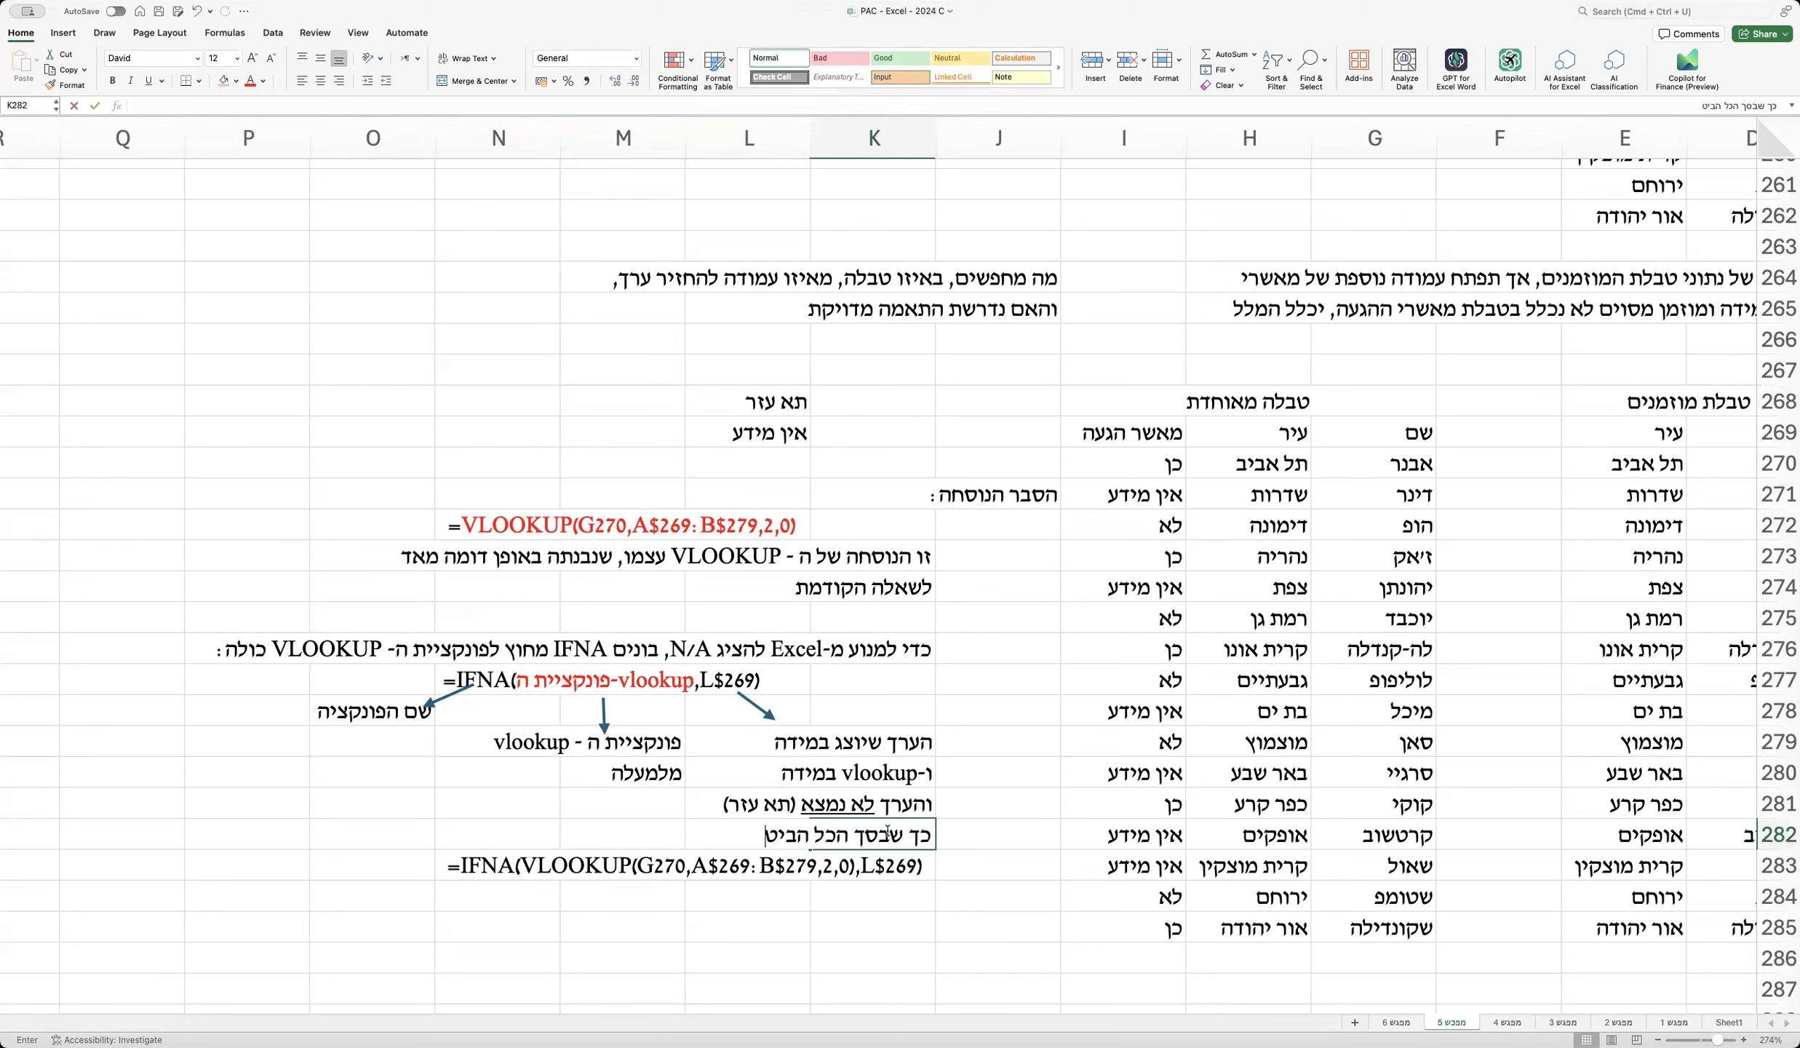
pyautogui.write('וי הוא :')
pyautogui.press('Return')
pyautogui.moveTo(892, 840); pyautogui.dragTo(525, 909)
pyautogui.click(545, 800)
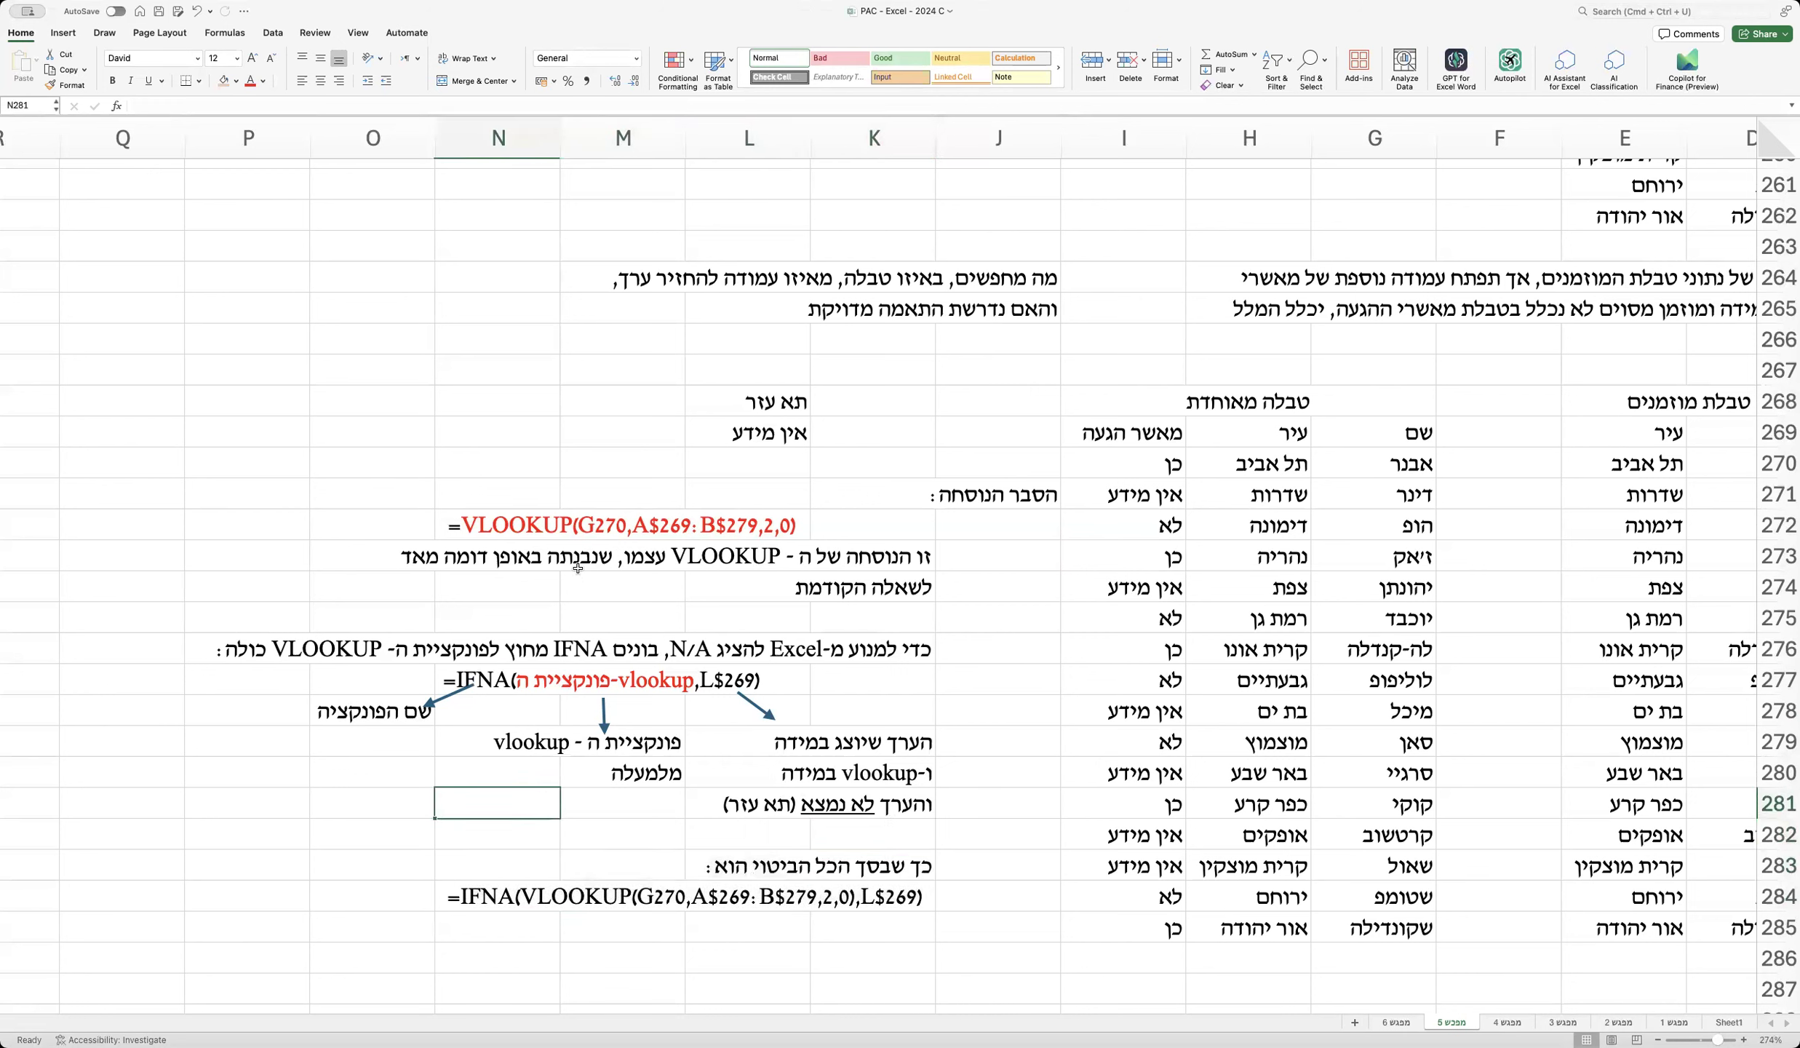
# Step: Compare the VLOOKUP expression in N272 with the same part of the IFNA text in N284, and review the finished solution and its tables
pyautogui.moveTo(508, 524); pyautogui.dragTo(794, 521)
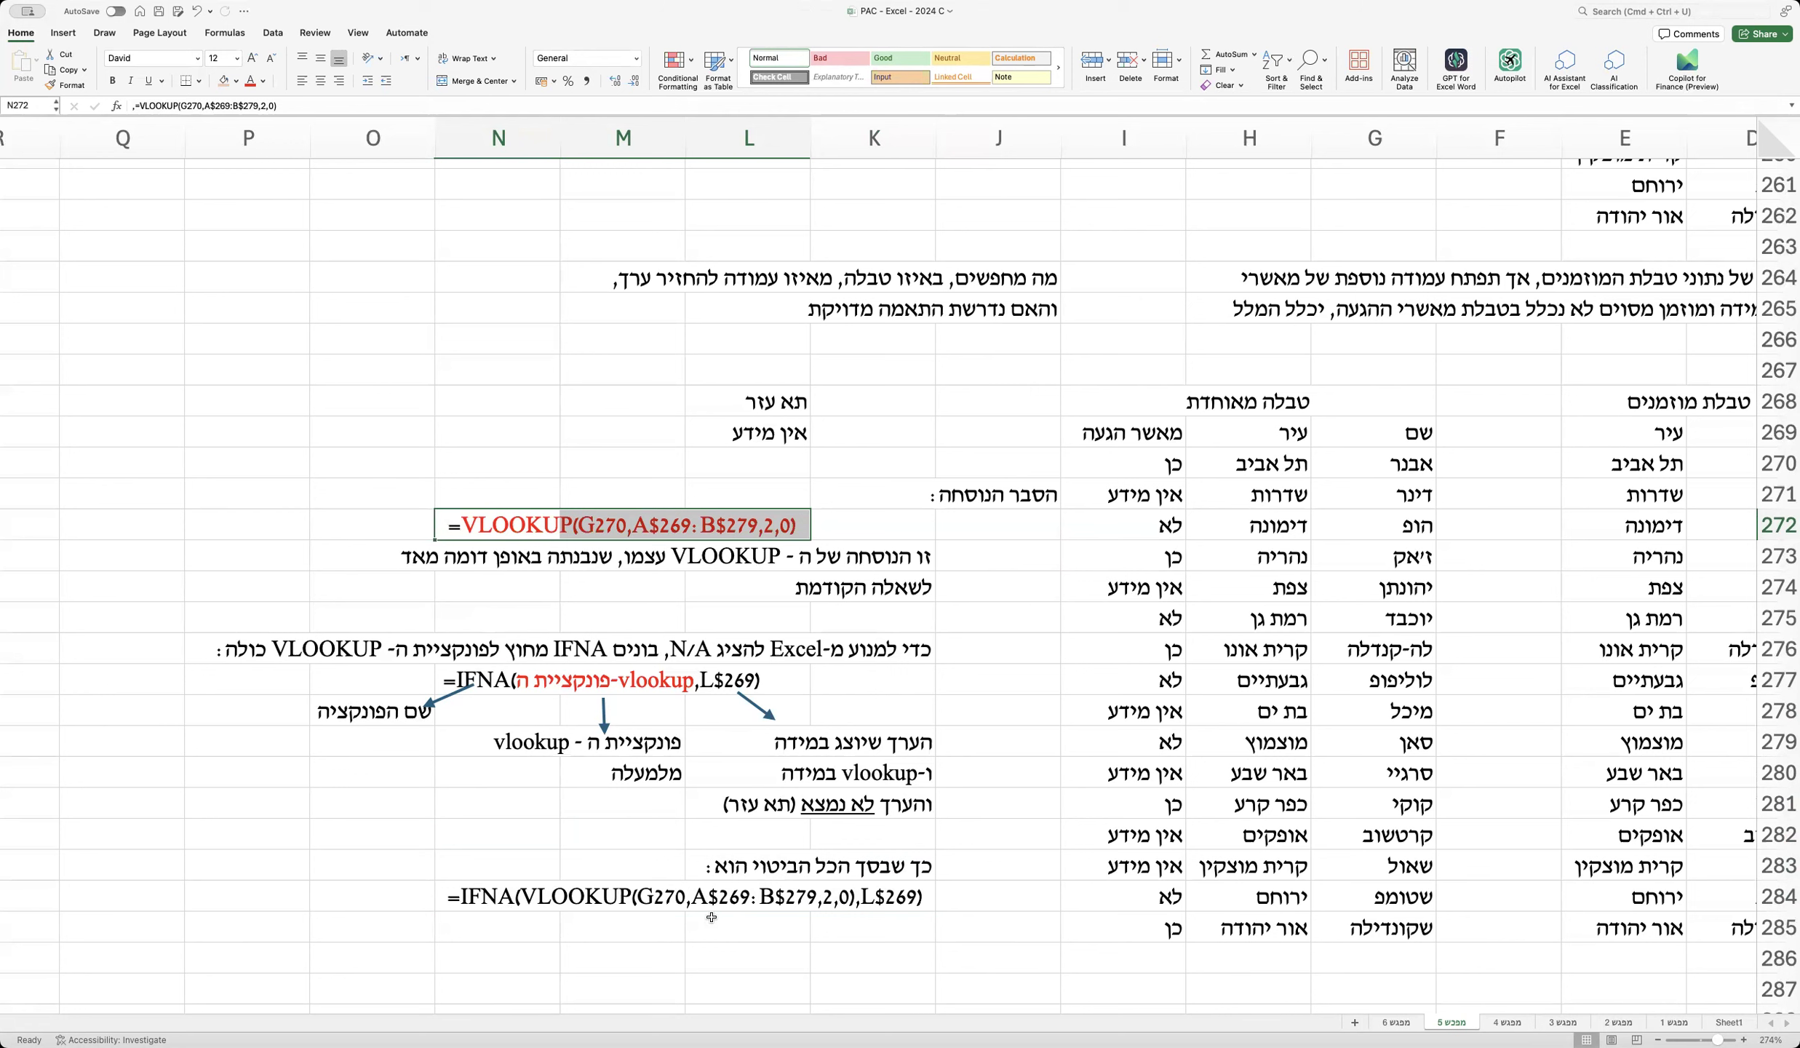
pyautogui.doubleClick(524, 895)
pyautogui.moveTo(523, 895); pyautogui.dragTo(857, 902)
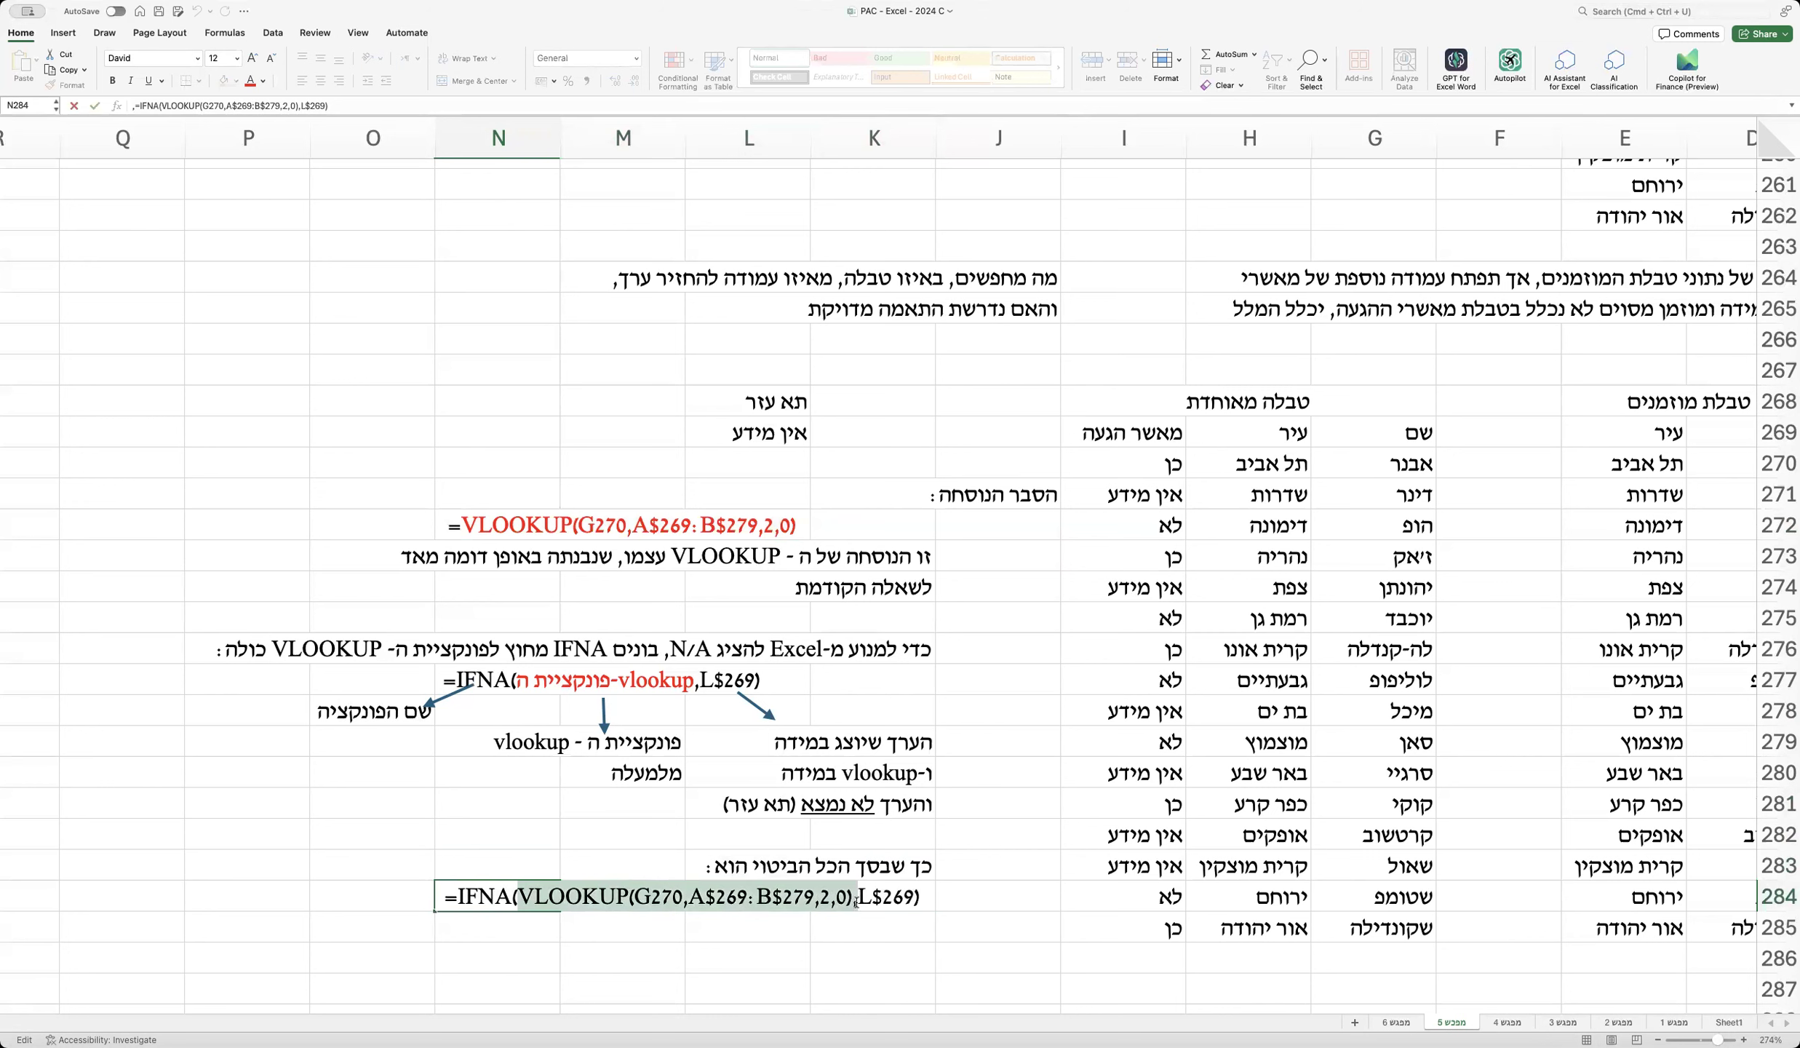
pyautogui.click(632, 950)
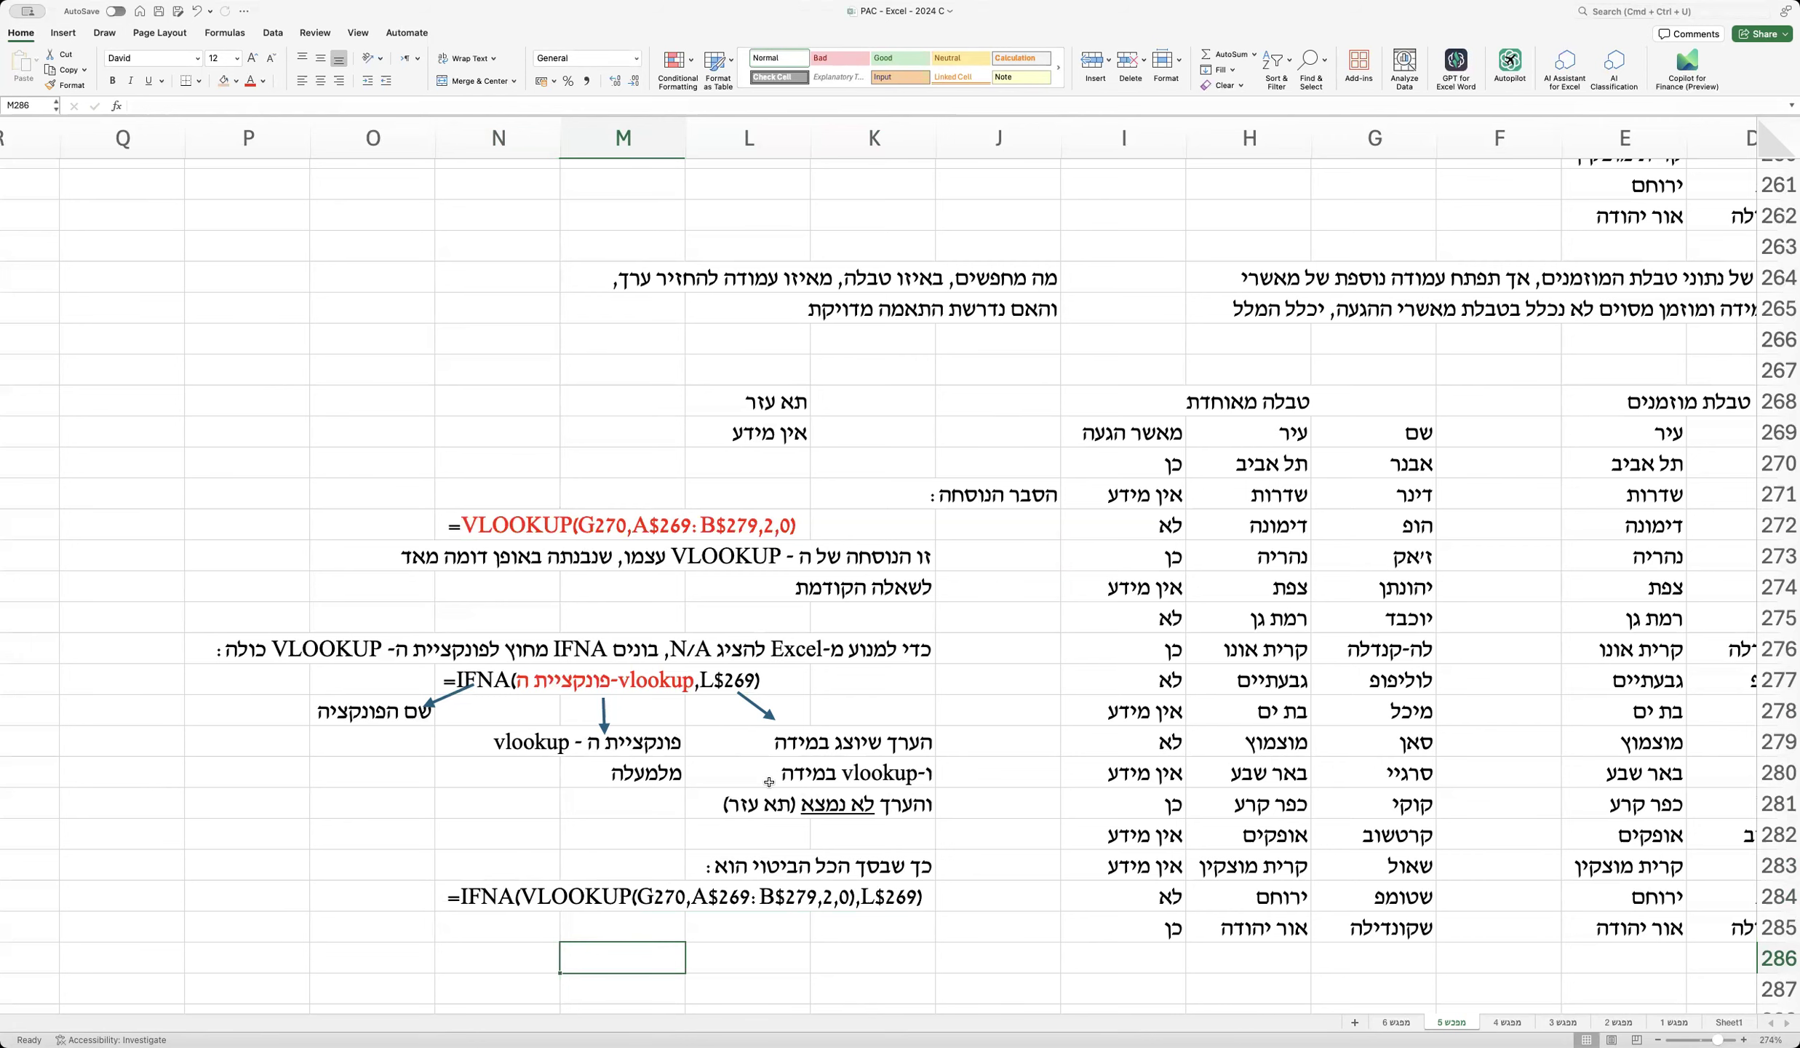
pyautogui.scroll(-4, 769, 781)
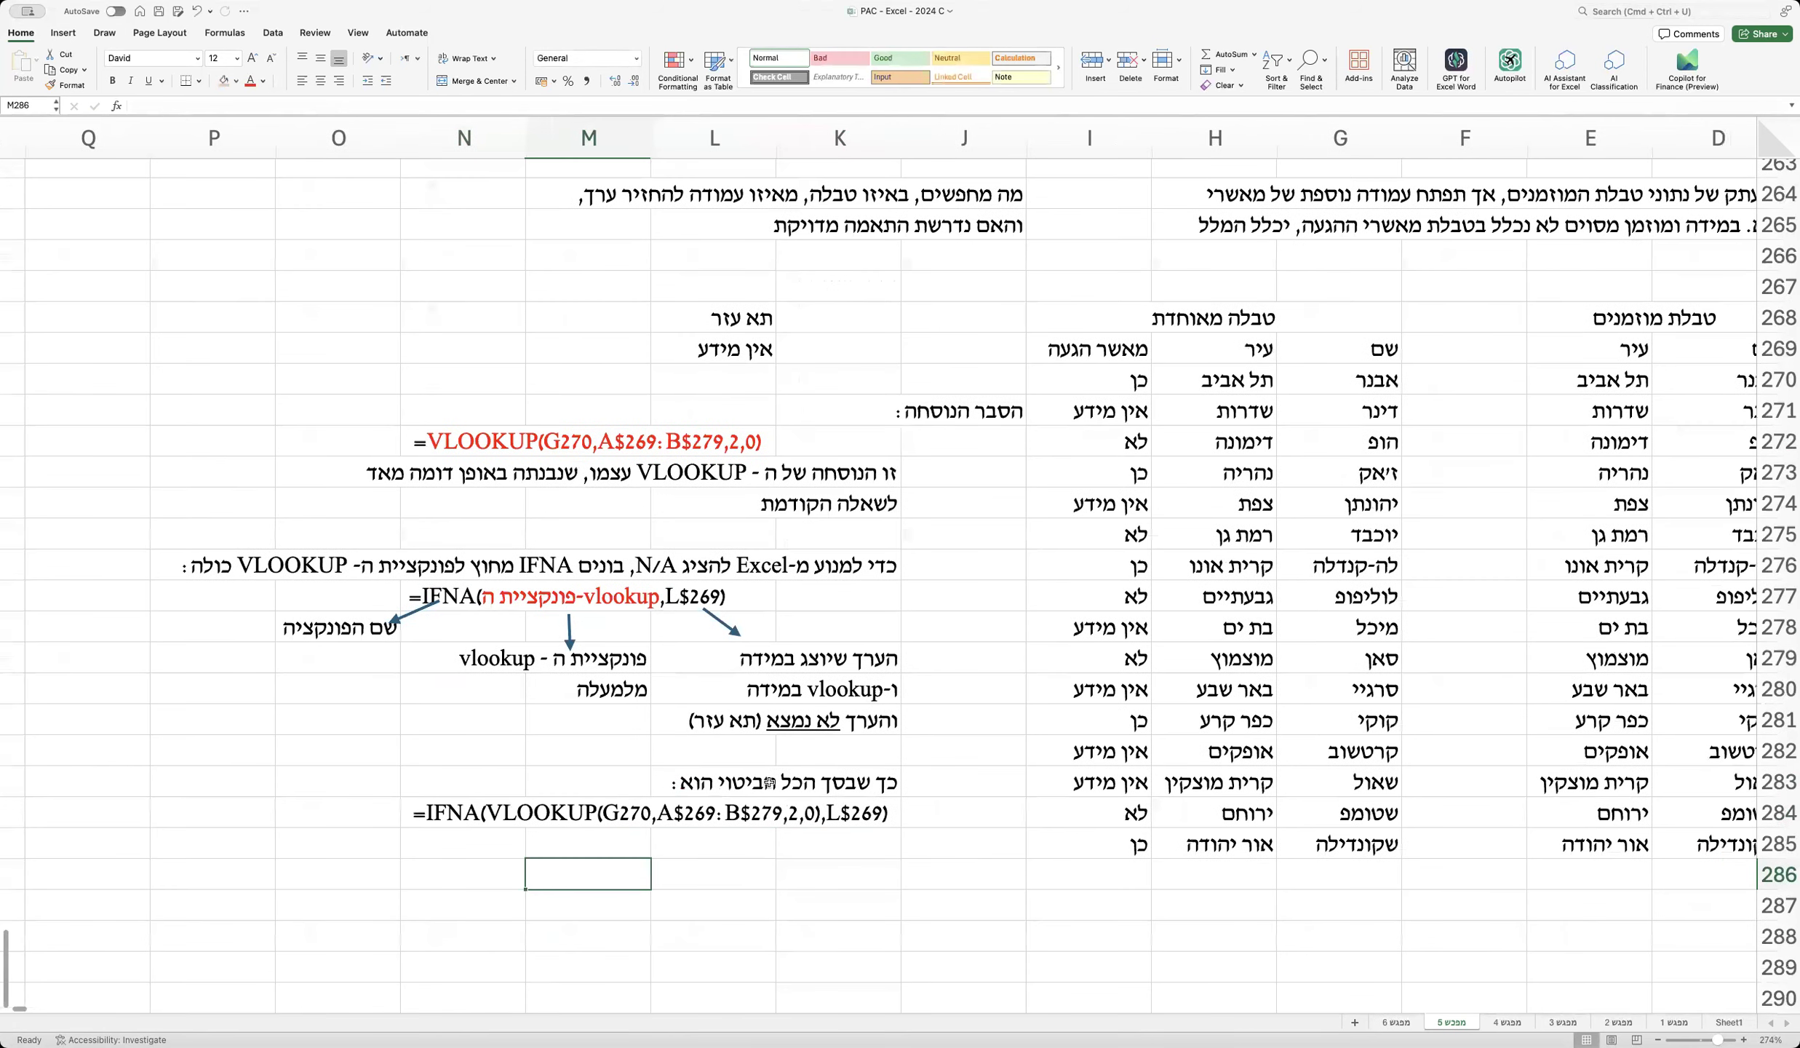
pyautogui.scroll(-1, 769, 781)
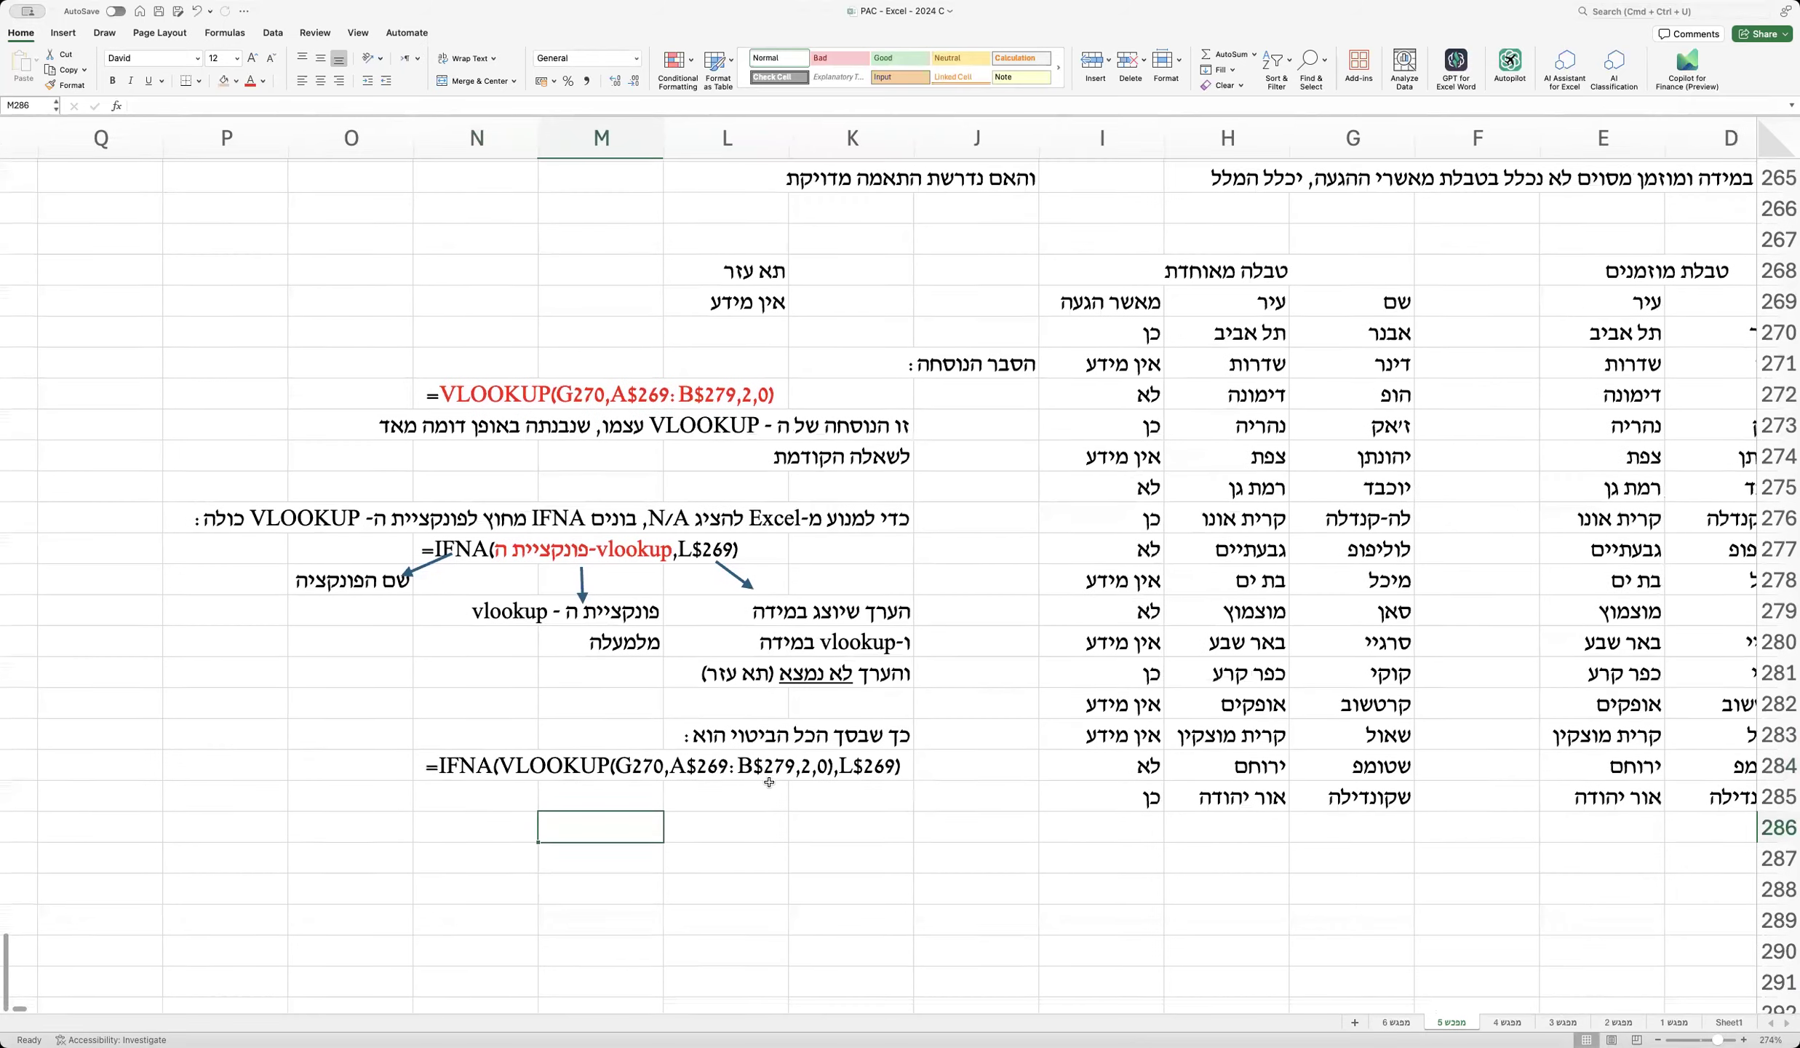
pyautogui.hscroll(2, 769, 782)
pyautogui.scroll(2, 769, 782)
pyautogui.scroll(4, 770, 782)
pyautogui.hscroll(3, 770, 781)
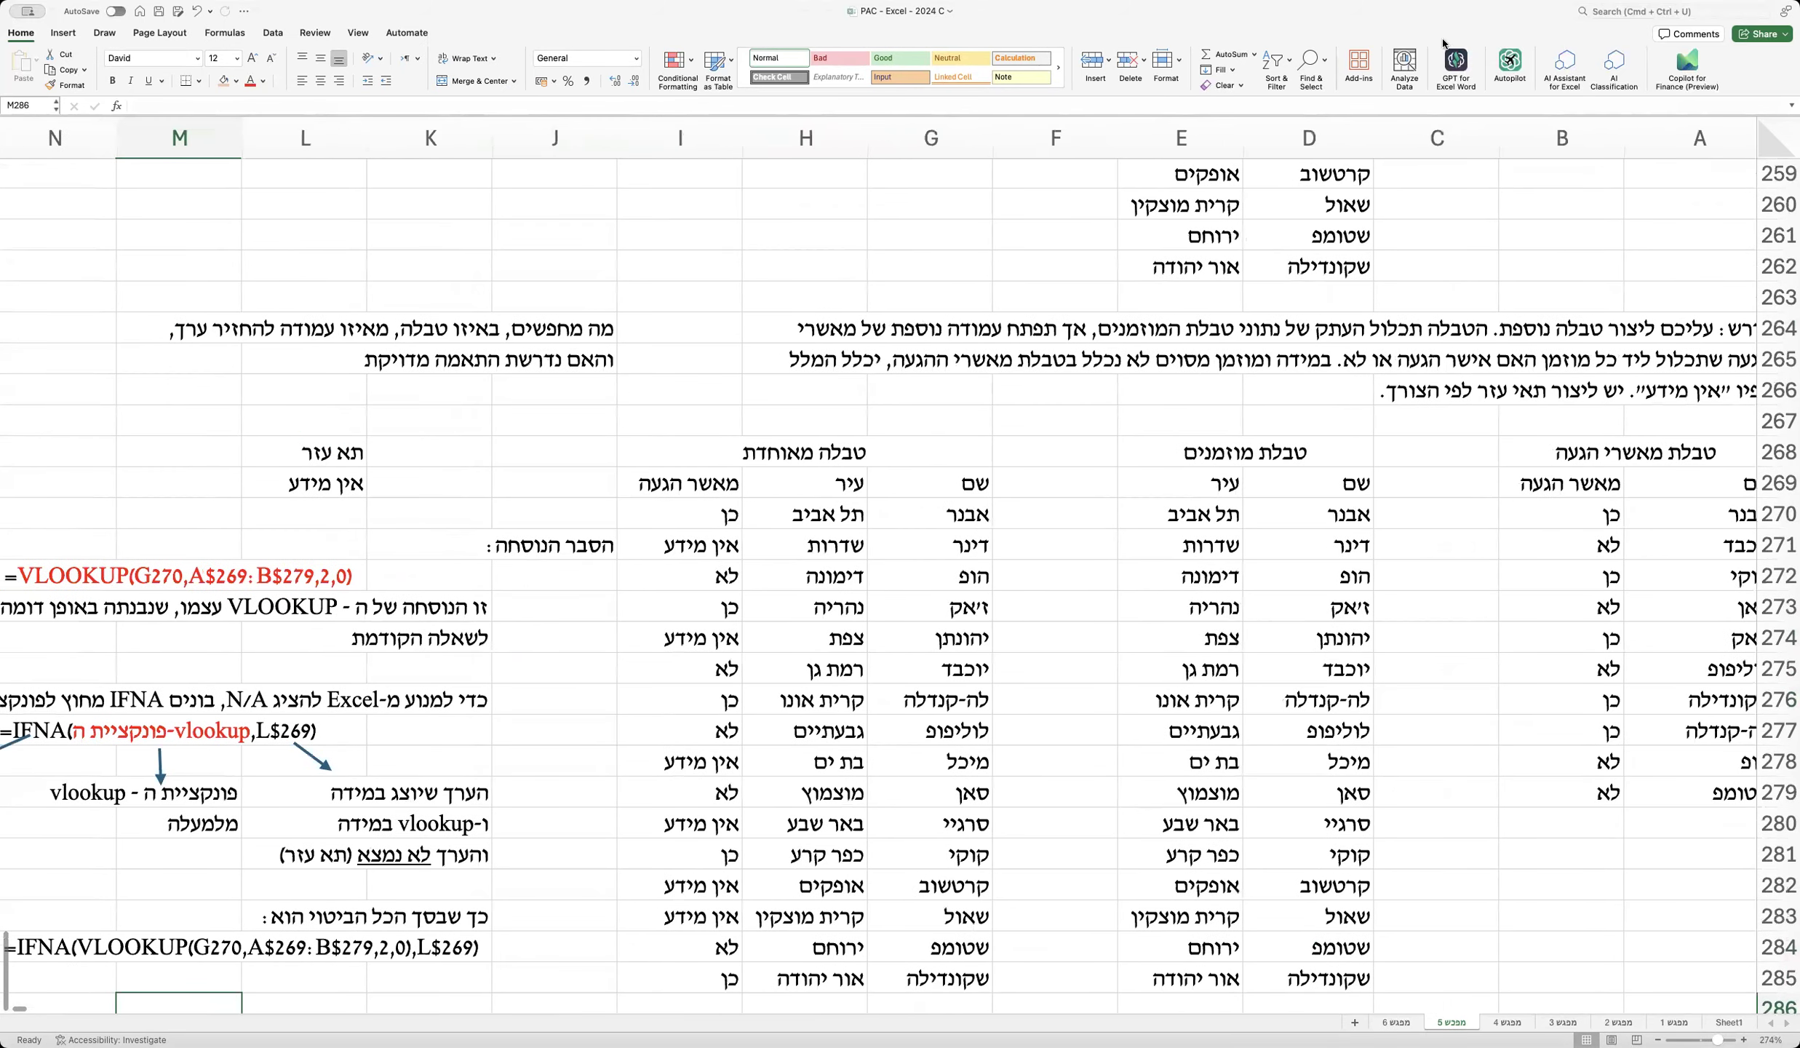
pyautogui.scroll(-8, 1102, 481)
pyautogui.scroll(6, 1102, 481)
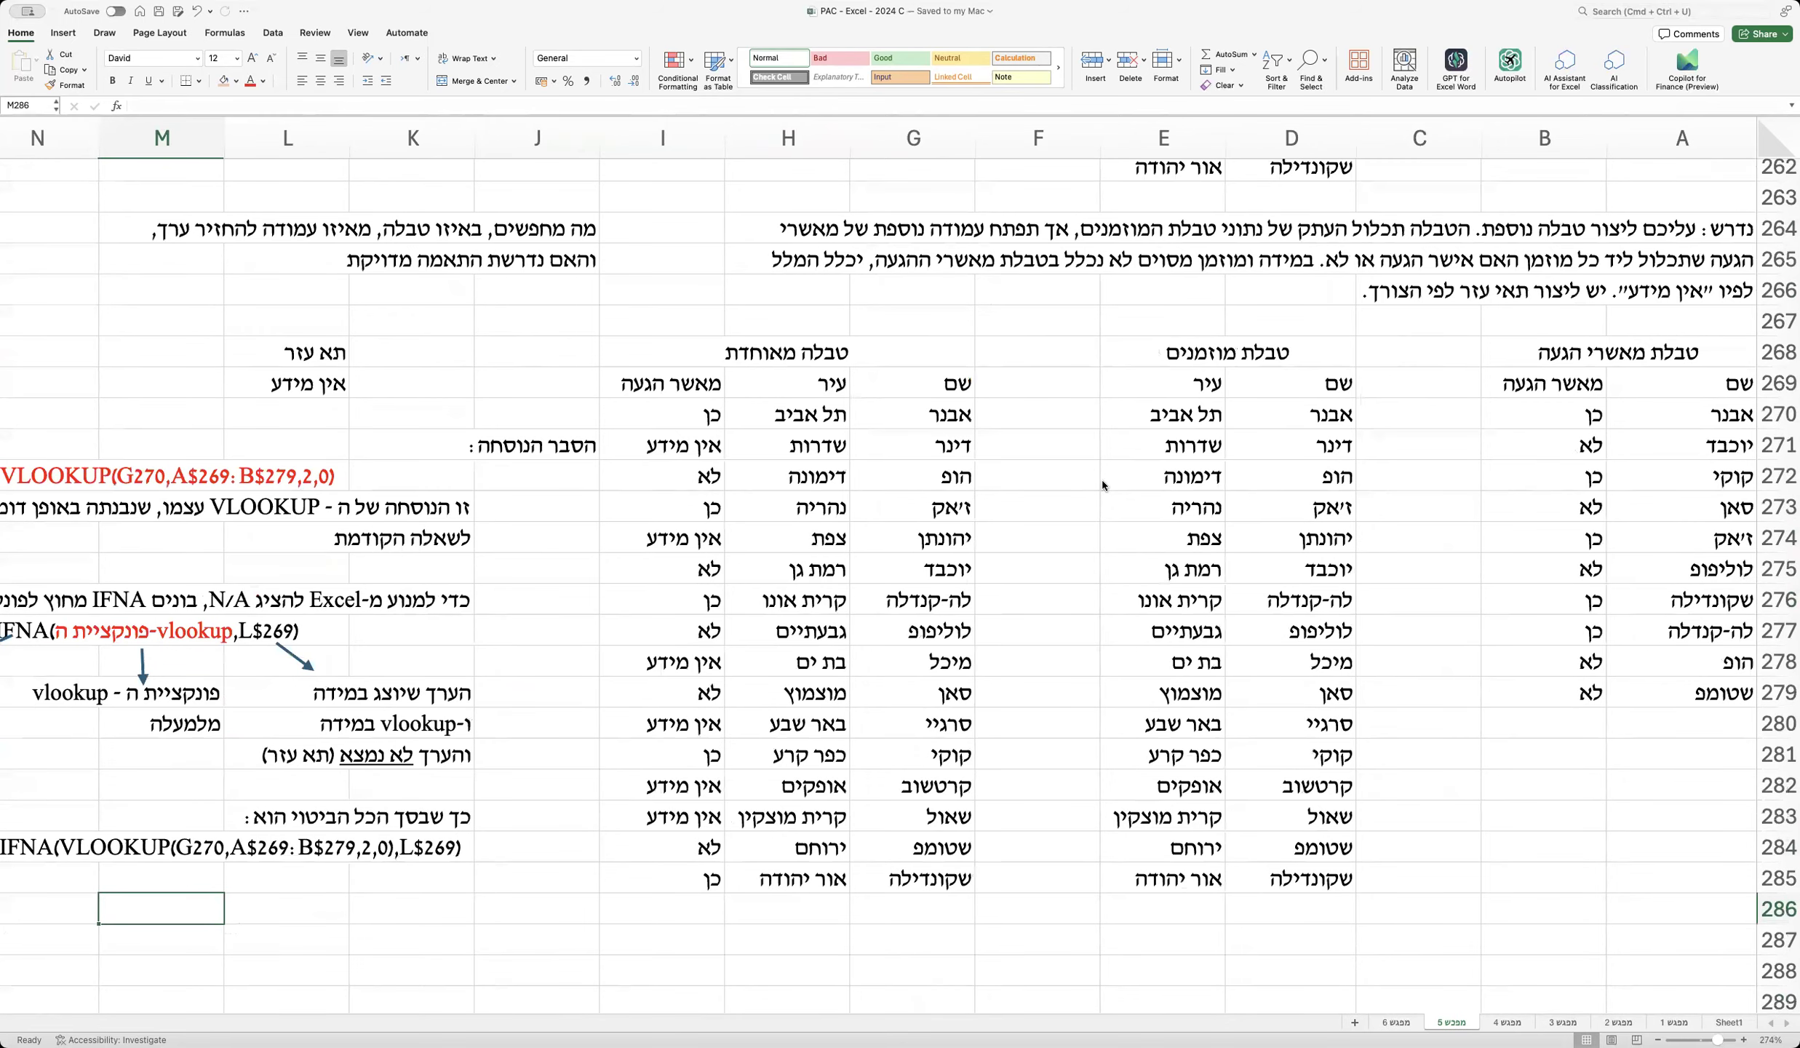
# Step: Review the lesson's topics from the IF section in row 11 through VLOOKUP to the exam structure and exam topics
pyautogui.scroll(20, 1103, 481)
pyautogui.scroll(20, 1103, 483)
pyautogui.scroll(-4, 1102, 484)
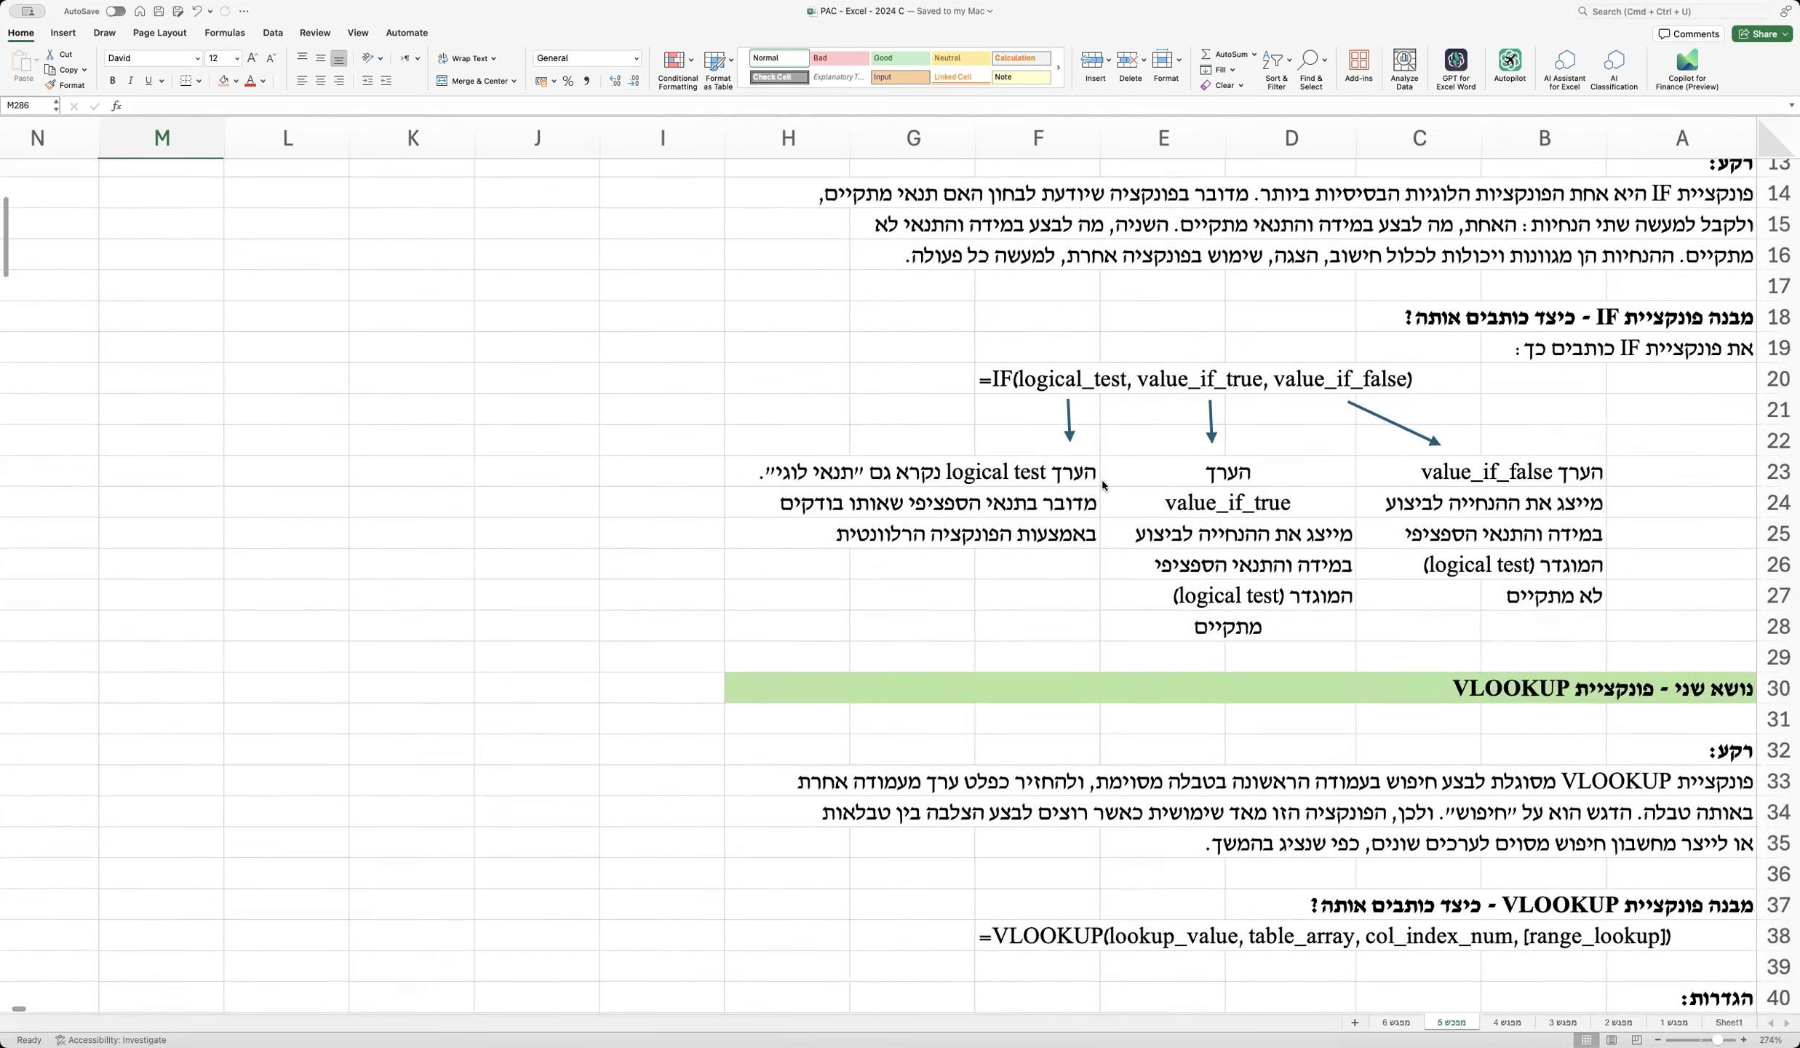
pyautogui.scroll(4, 1102, 484)
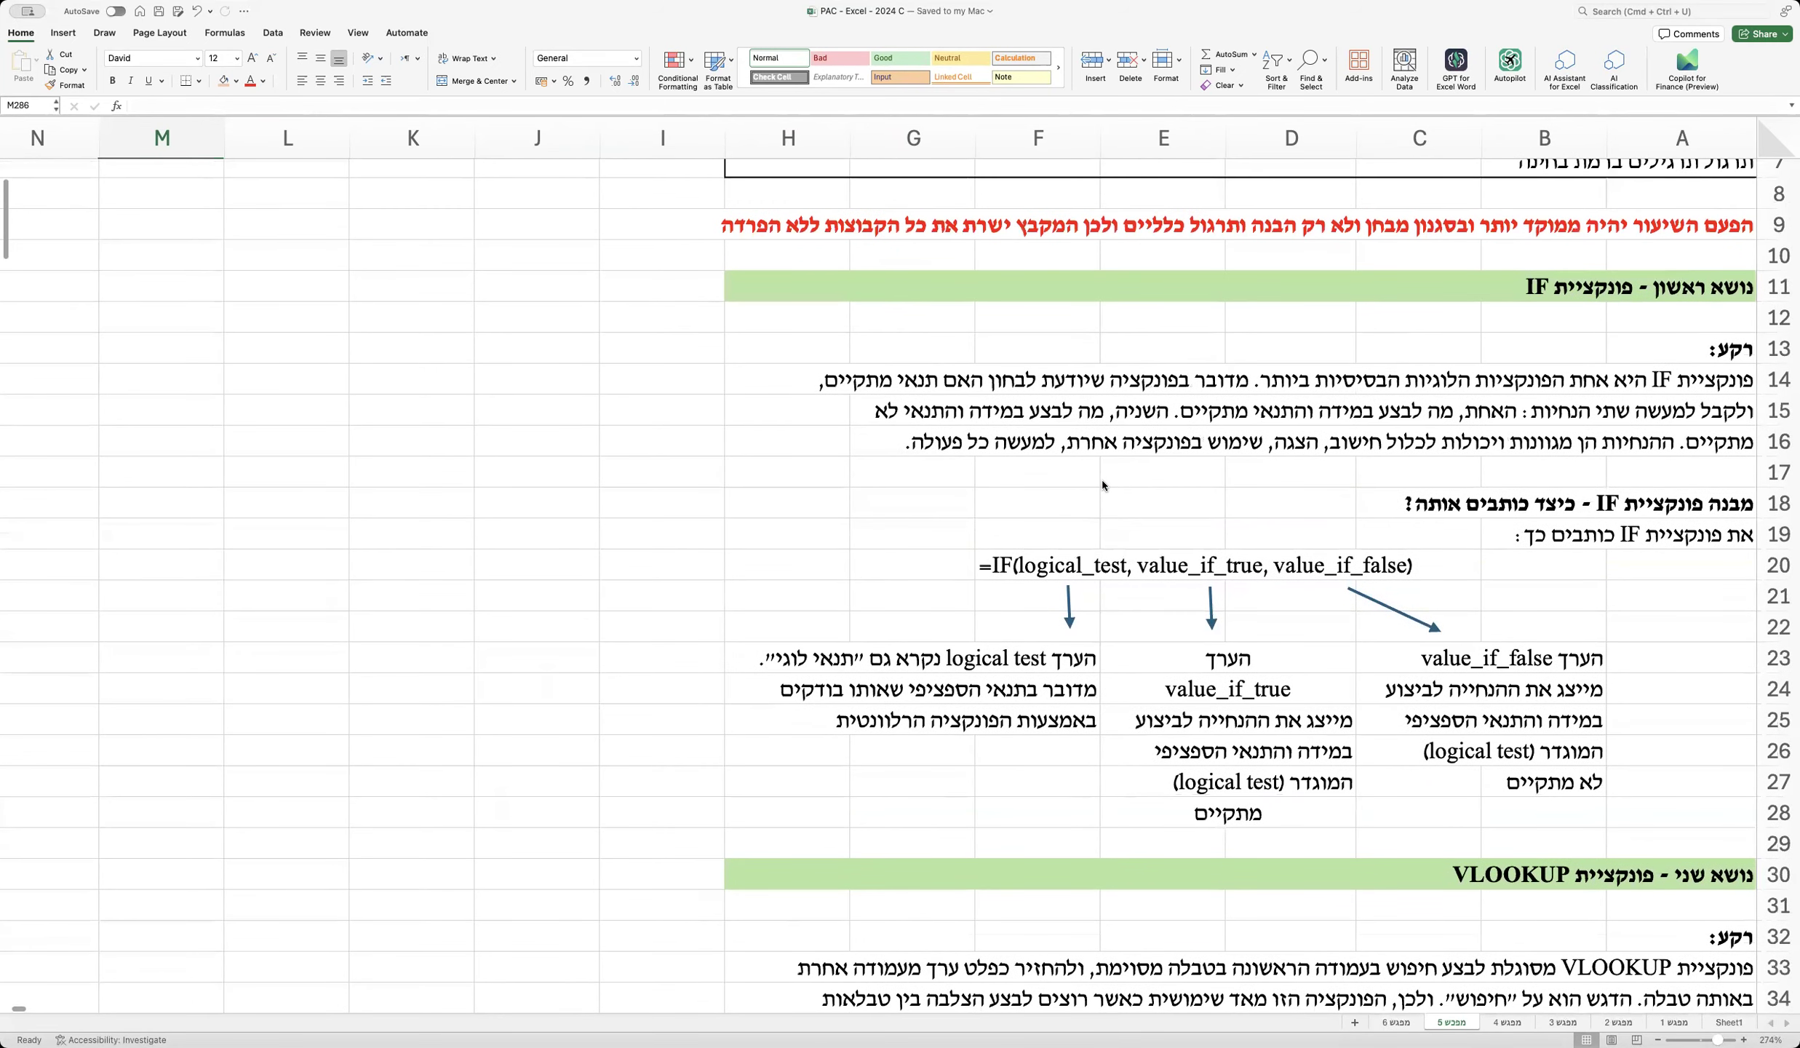
pyautogui.click(1700, 286)
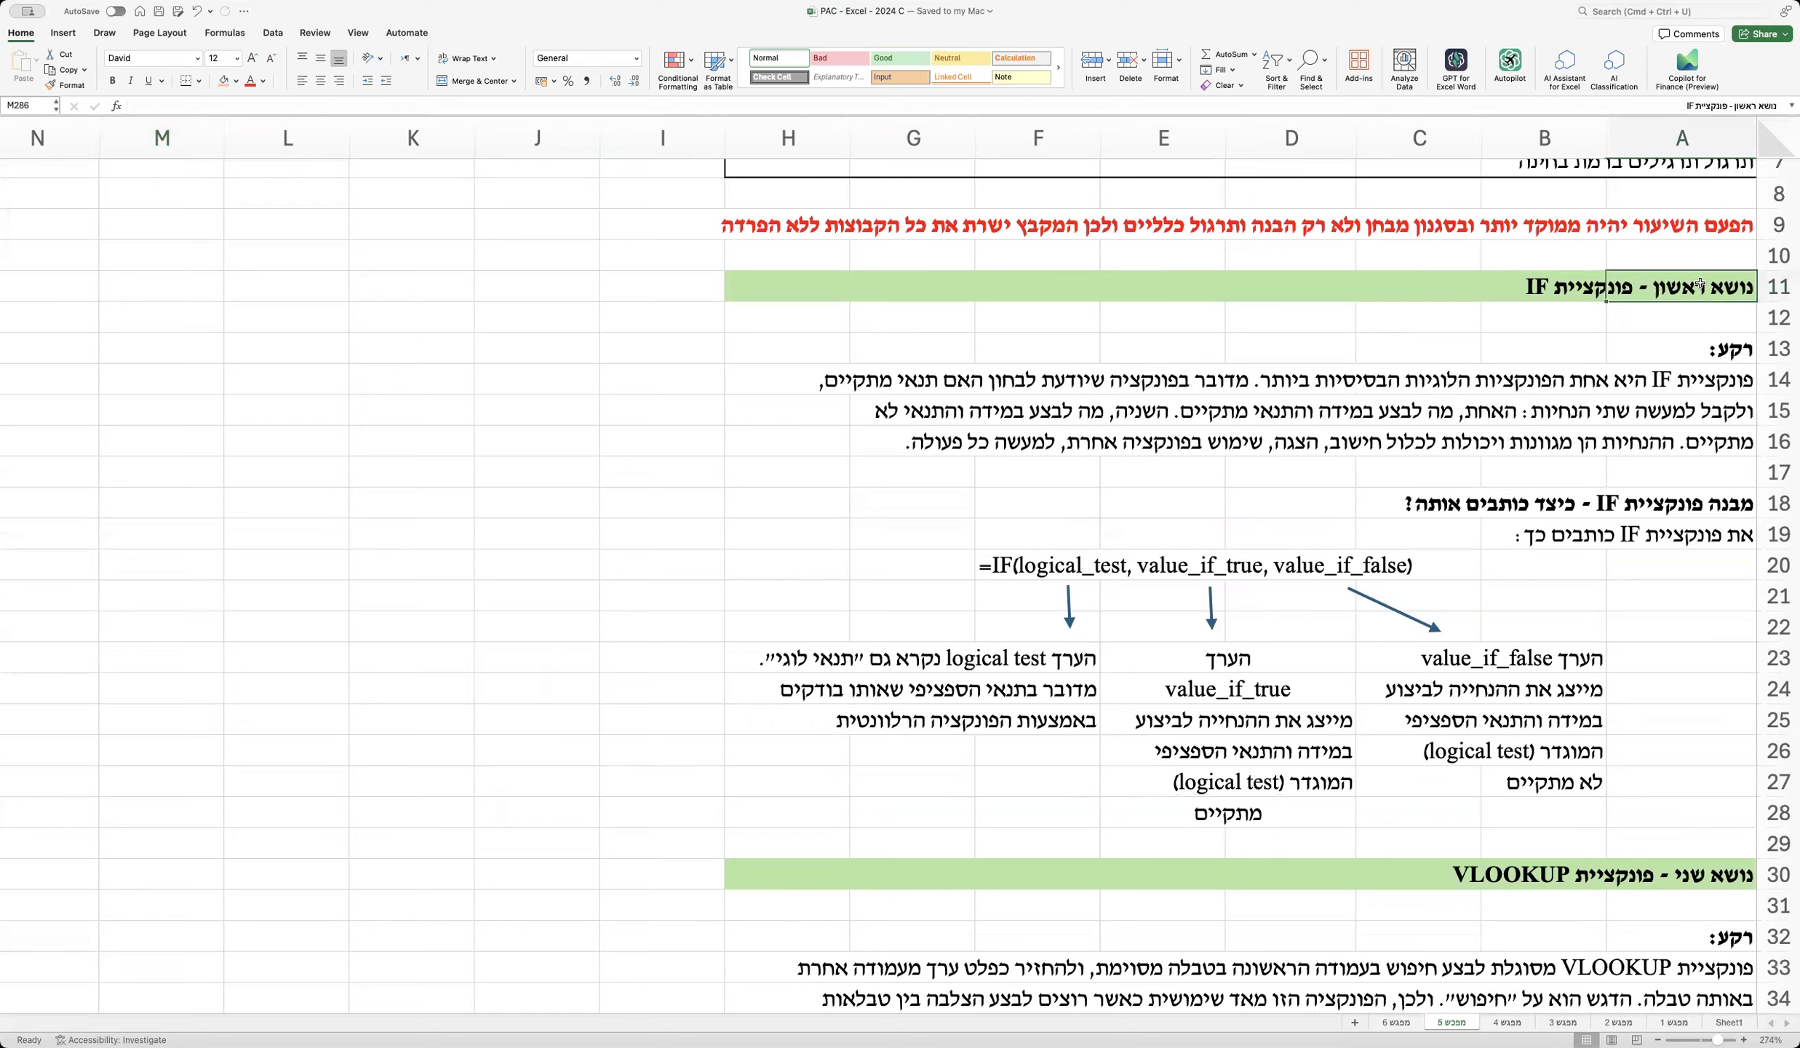
pyautogui.moveTo(1700, 286); pyautogui.dragTo(827, 804)
pyautogui.scroll(-5, 987, 761)
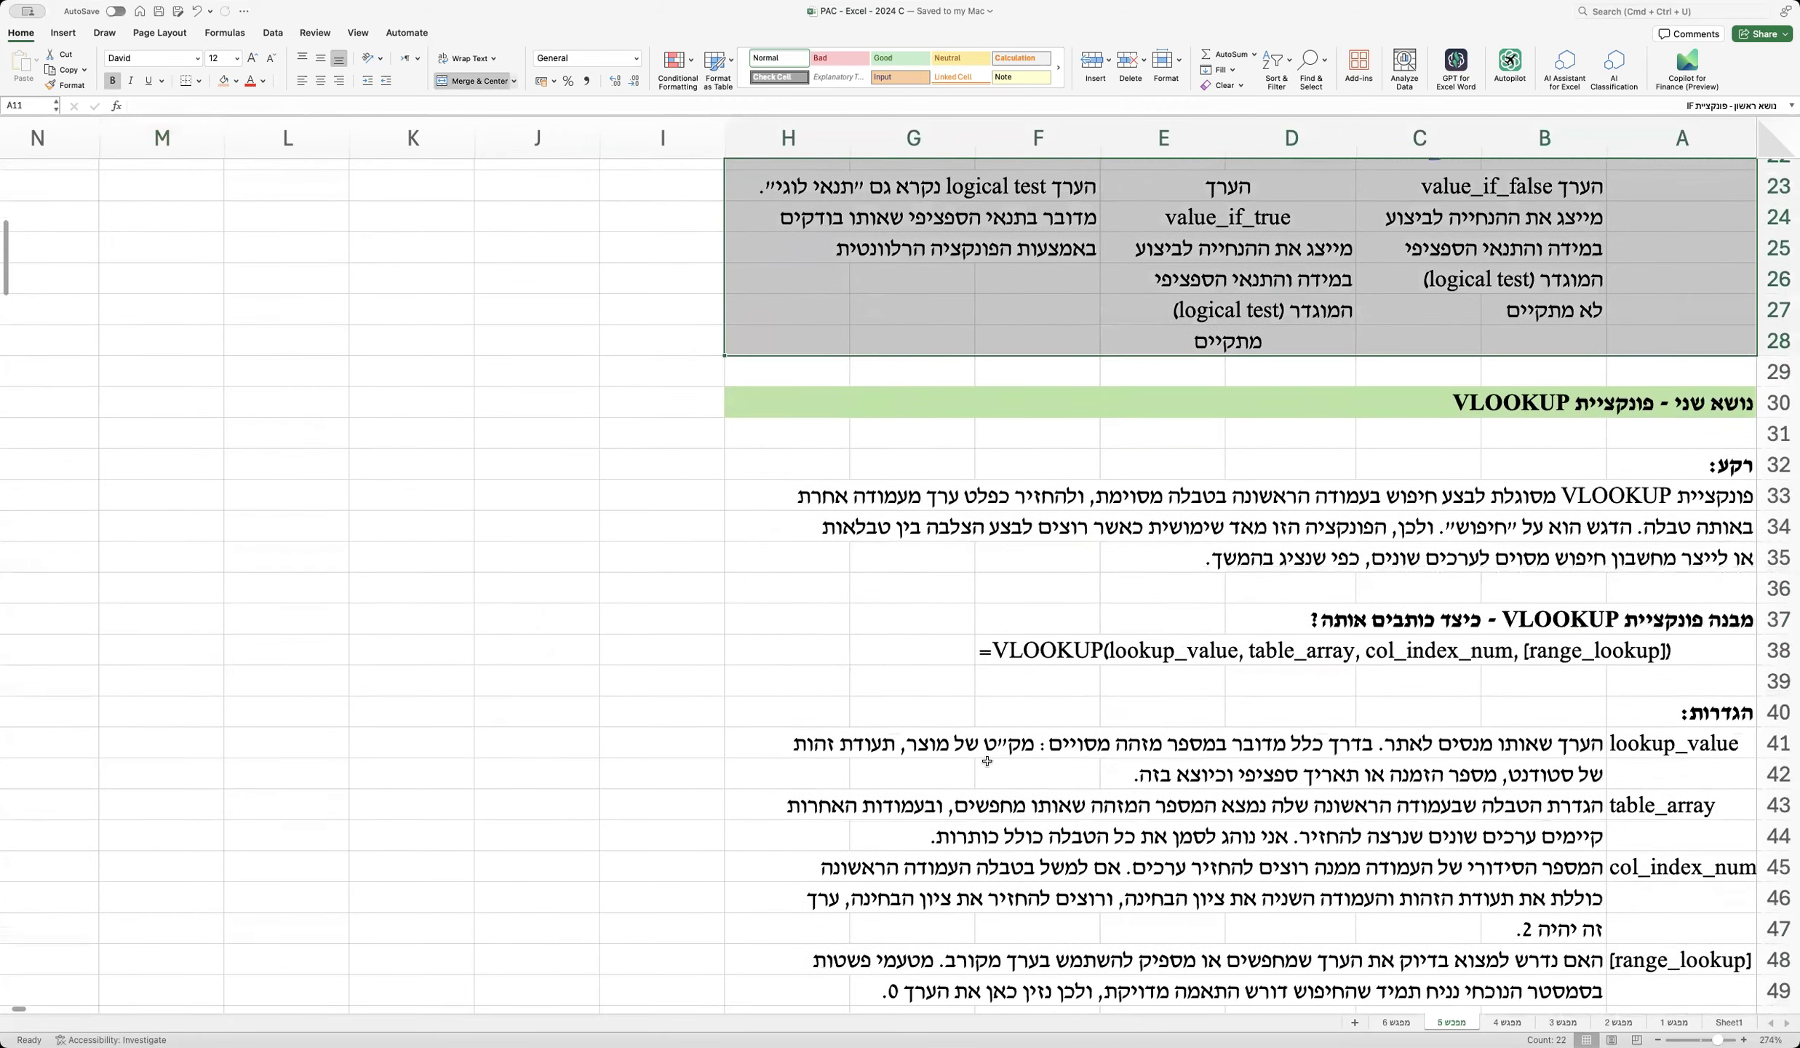
pyautogui.scroll(-5, 987, 761)
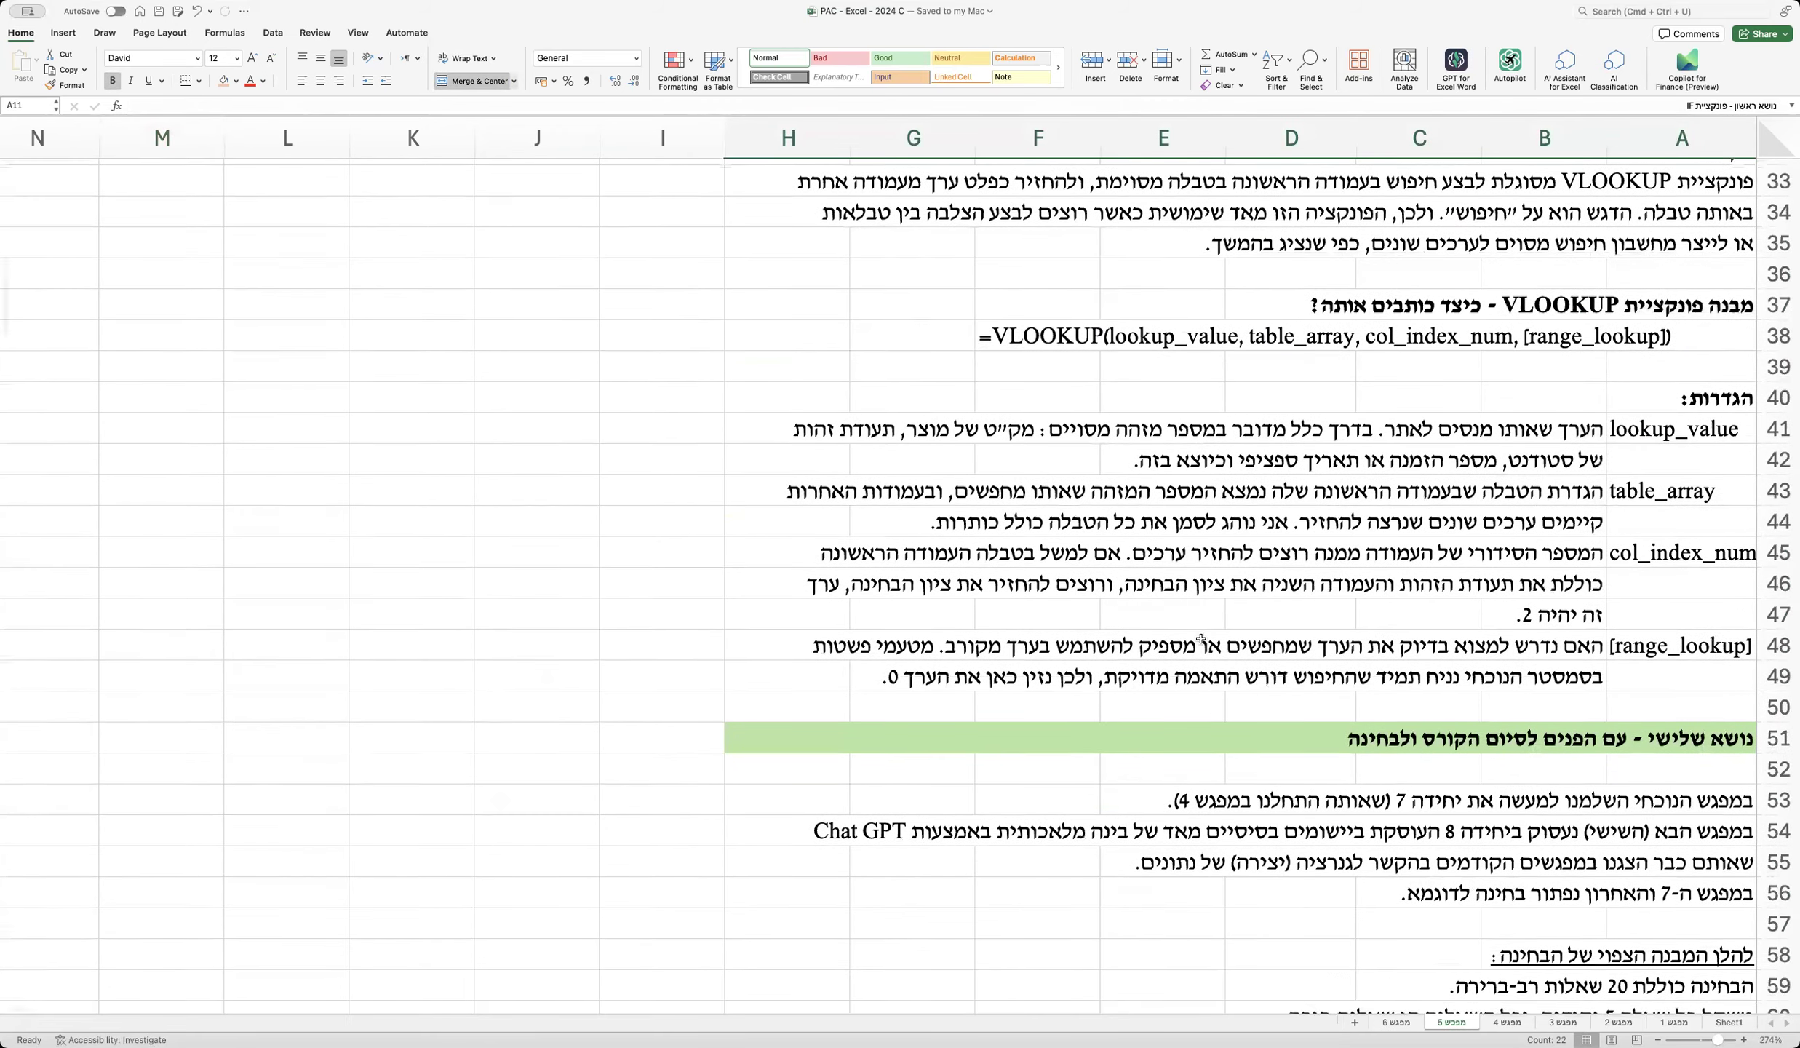
pyautogui.scroll(-8, 1200, 639)
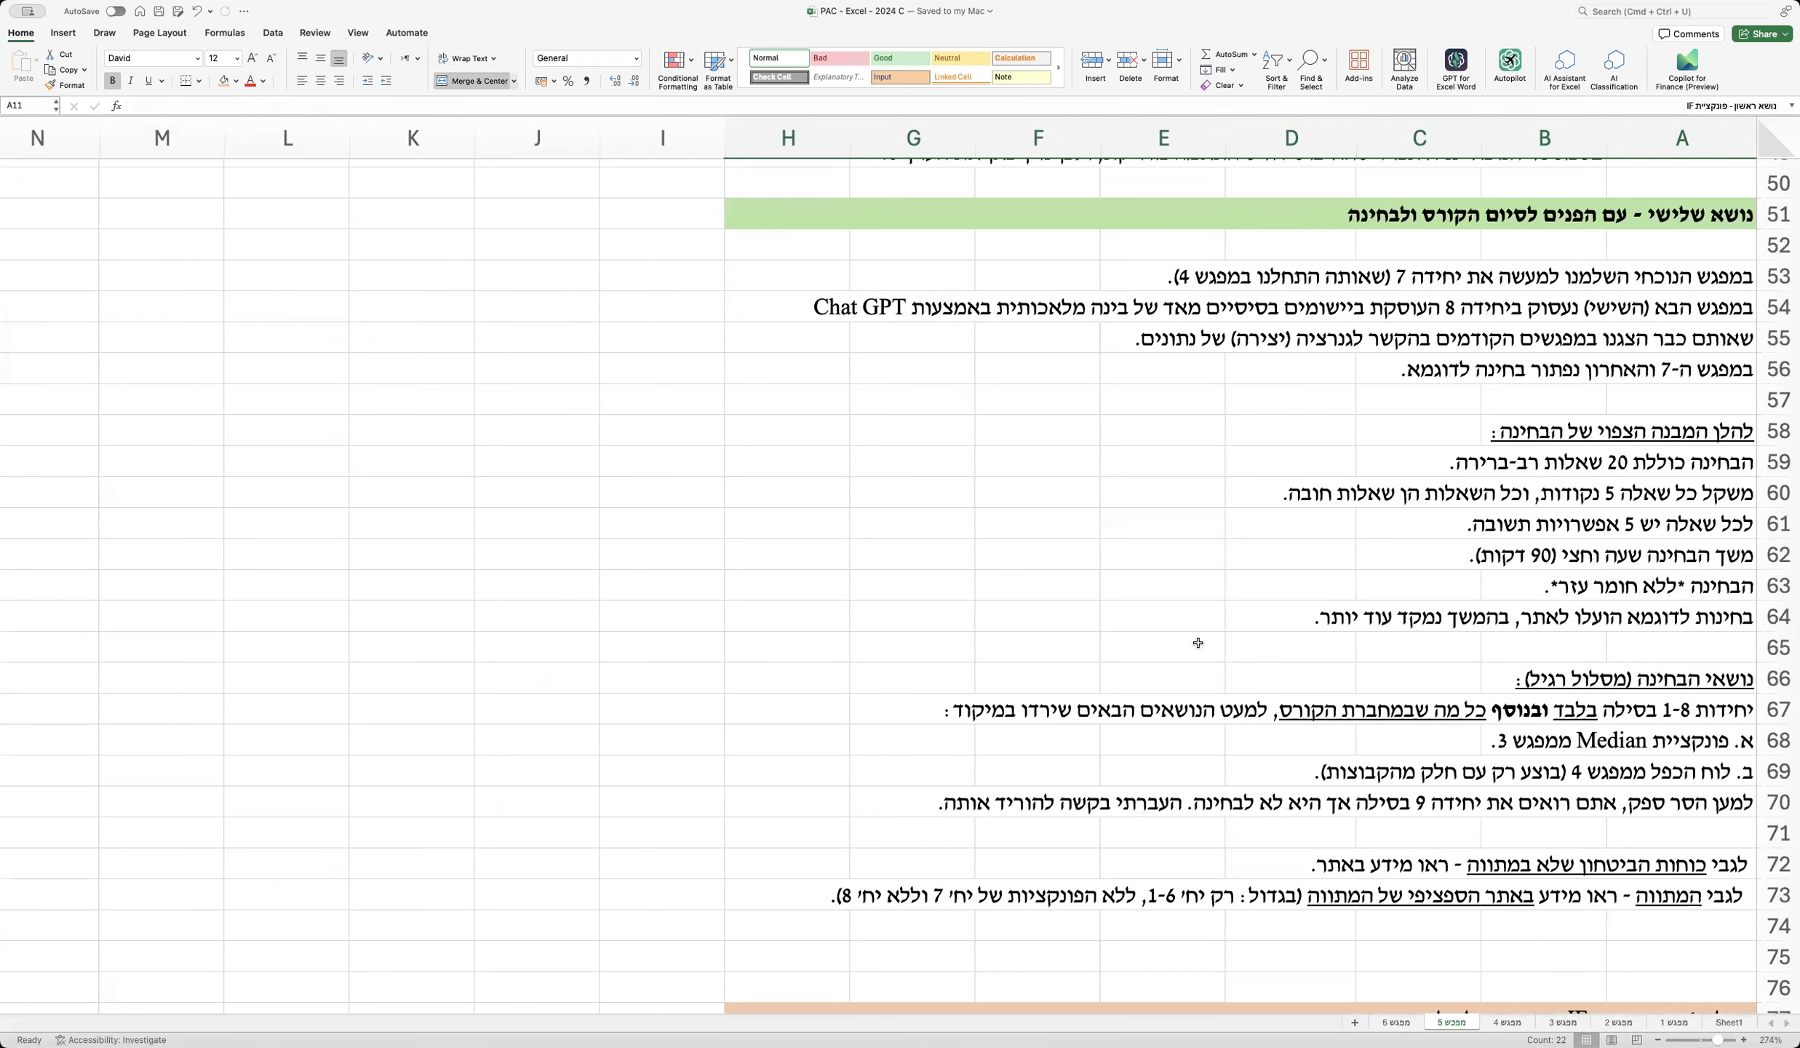
pyautogui.scroll(5, 1271, 544)
pyautogui.scroll(3, 1271, 544)
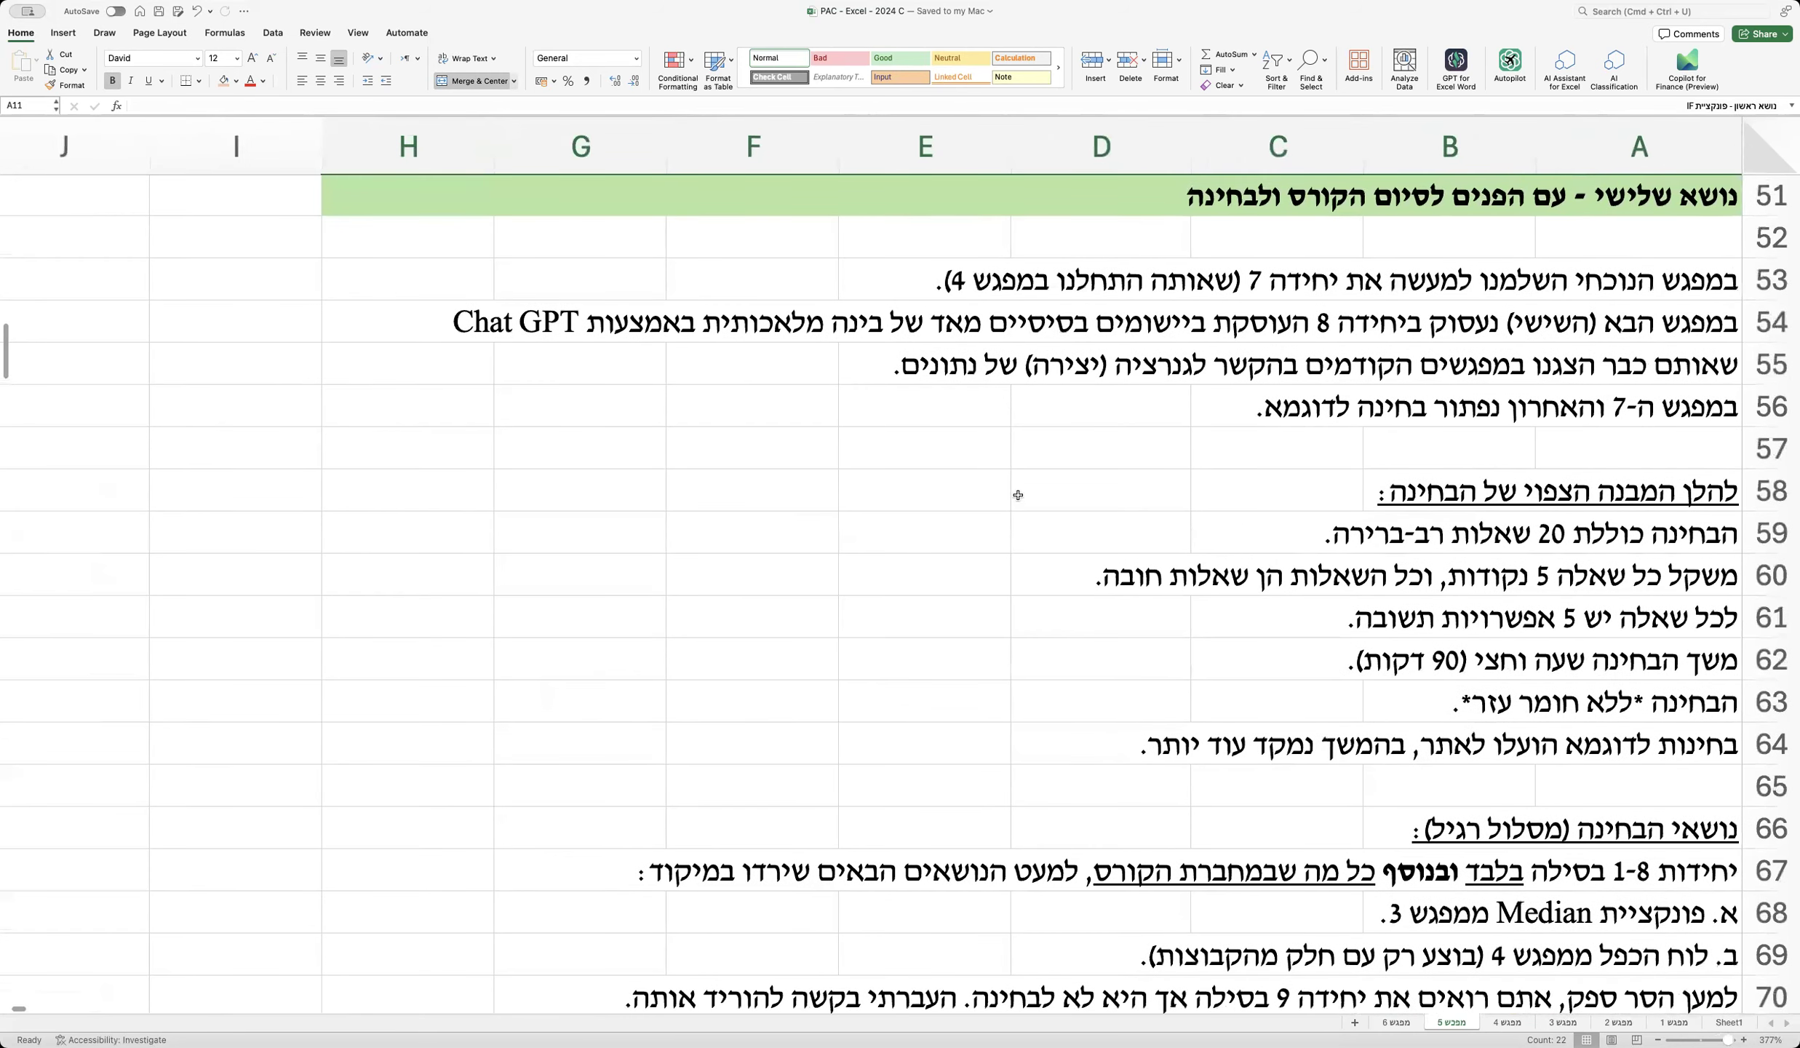
# Step: Review the notes on the current session and the sixth and seventh sessions in rows 53 to 56, highlighting each in turn
pyautogui.click(1018, 495)
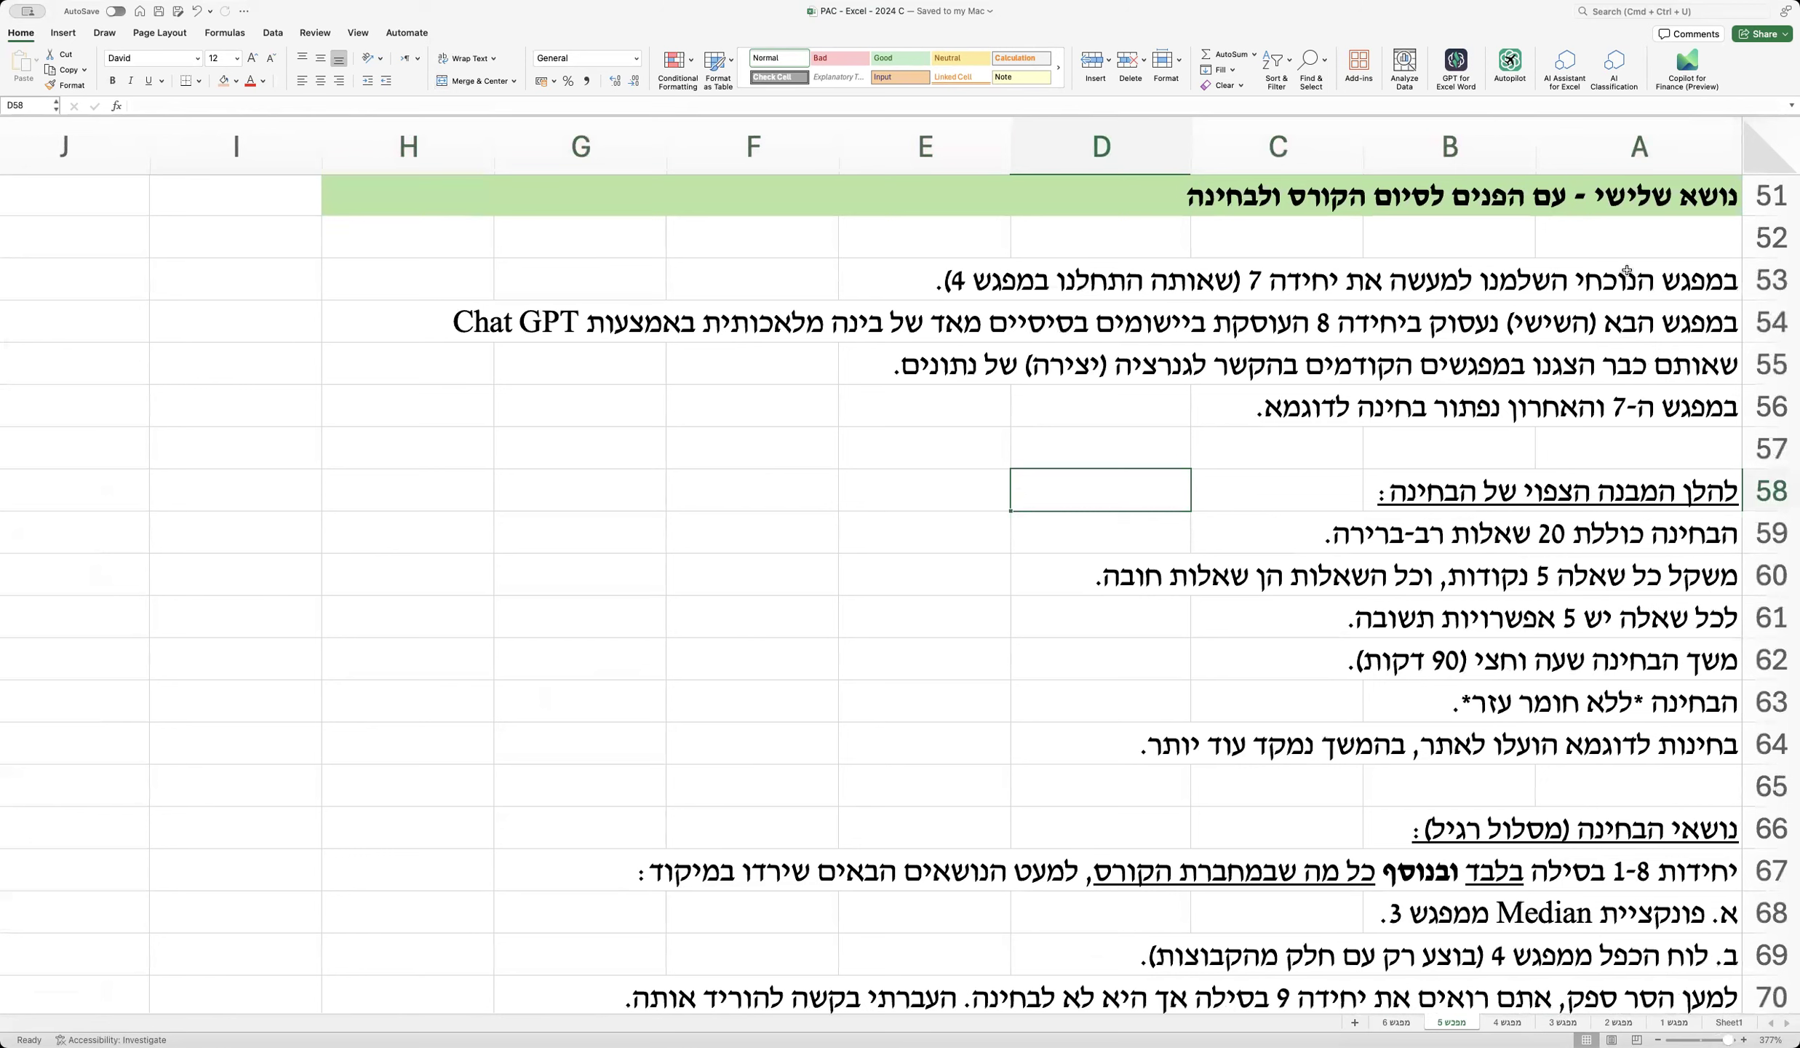
pyautogui.click(1788, 279)
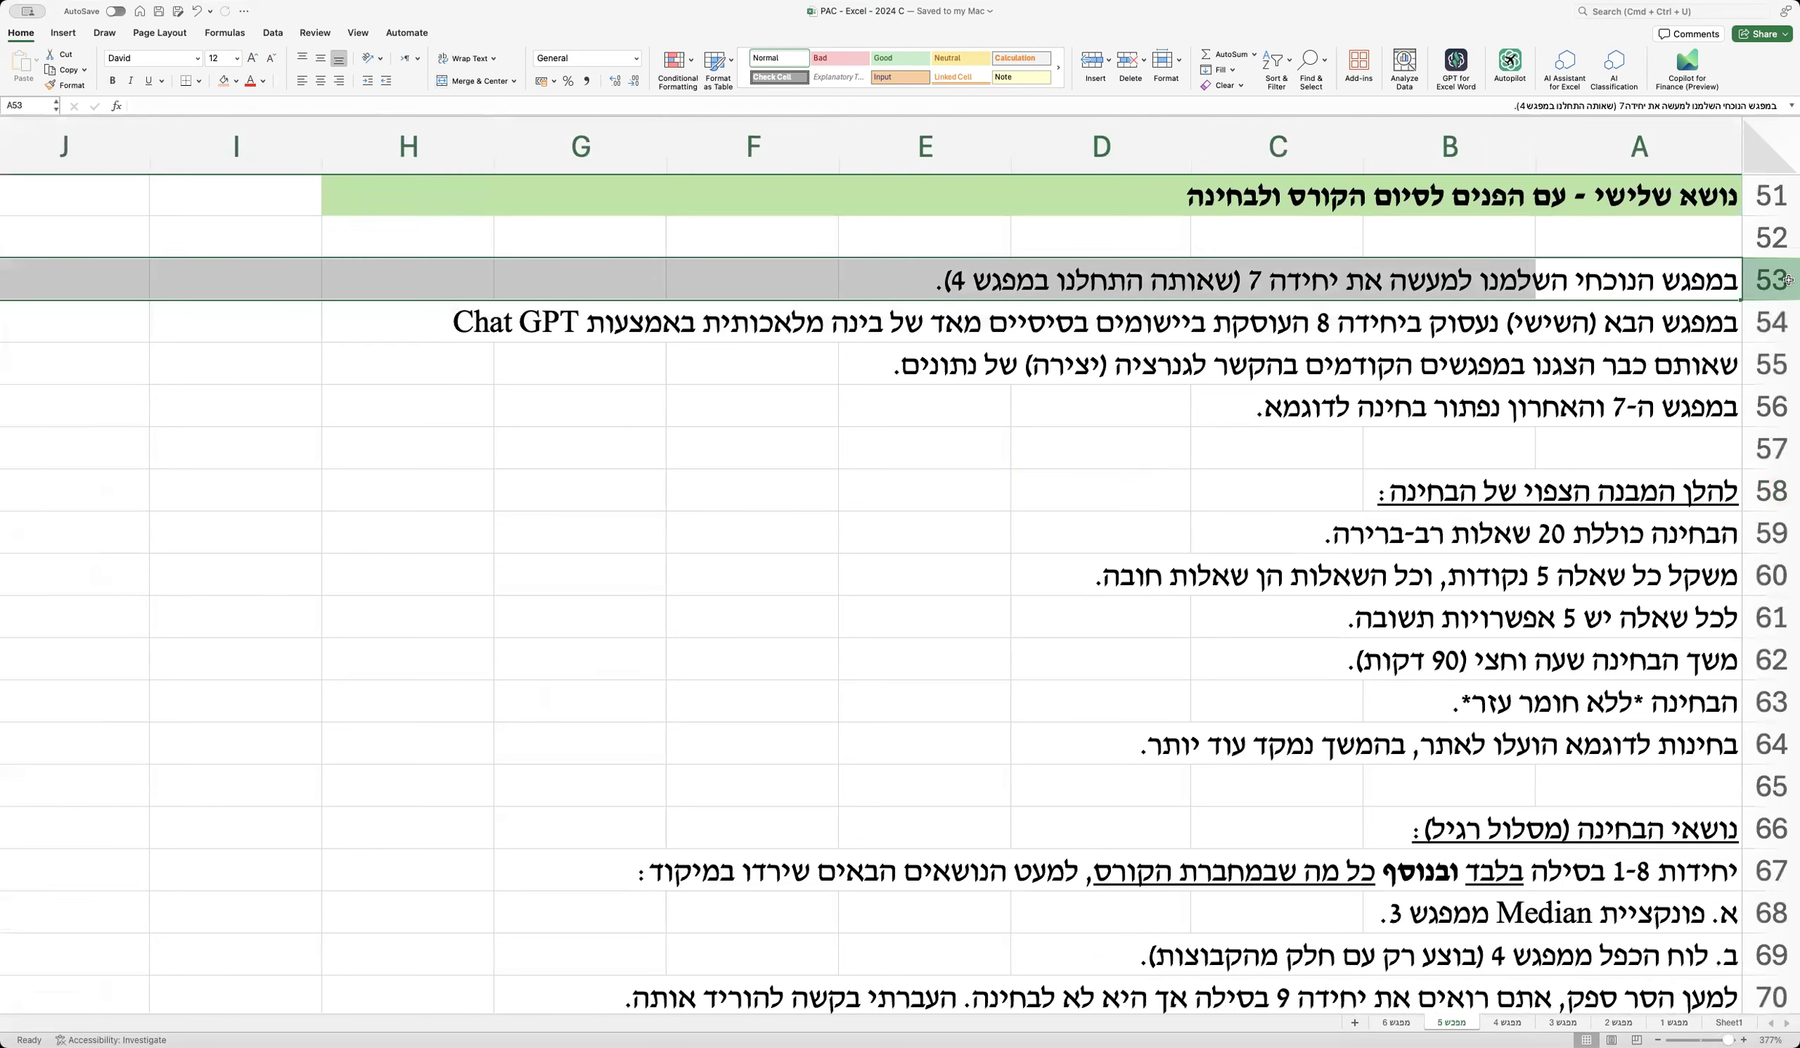
pyautogui.click(1786, 318)
pyautogui.hotkey('shift', 'Down')
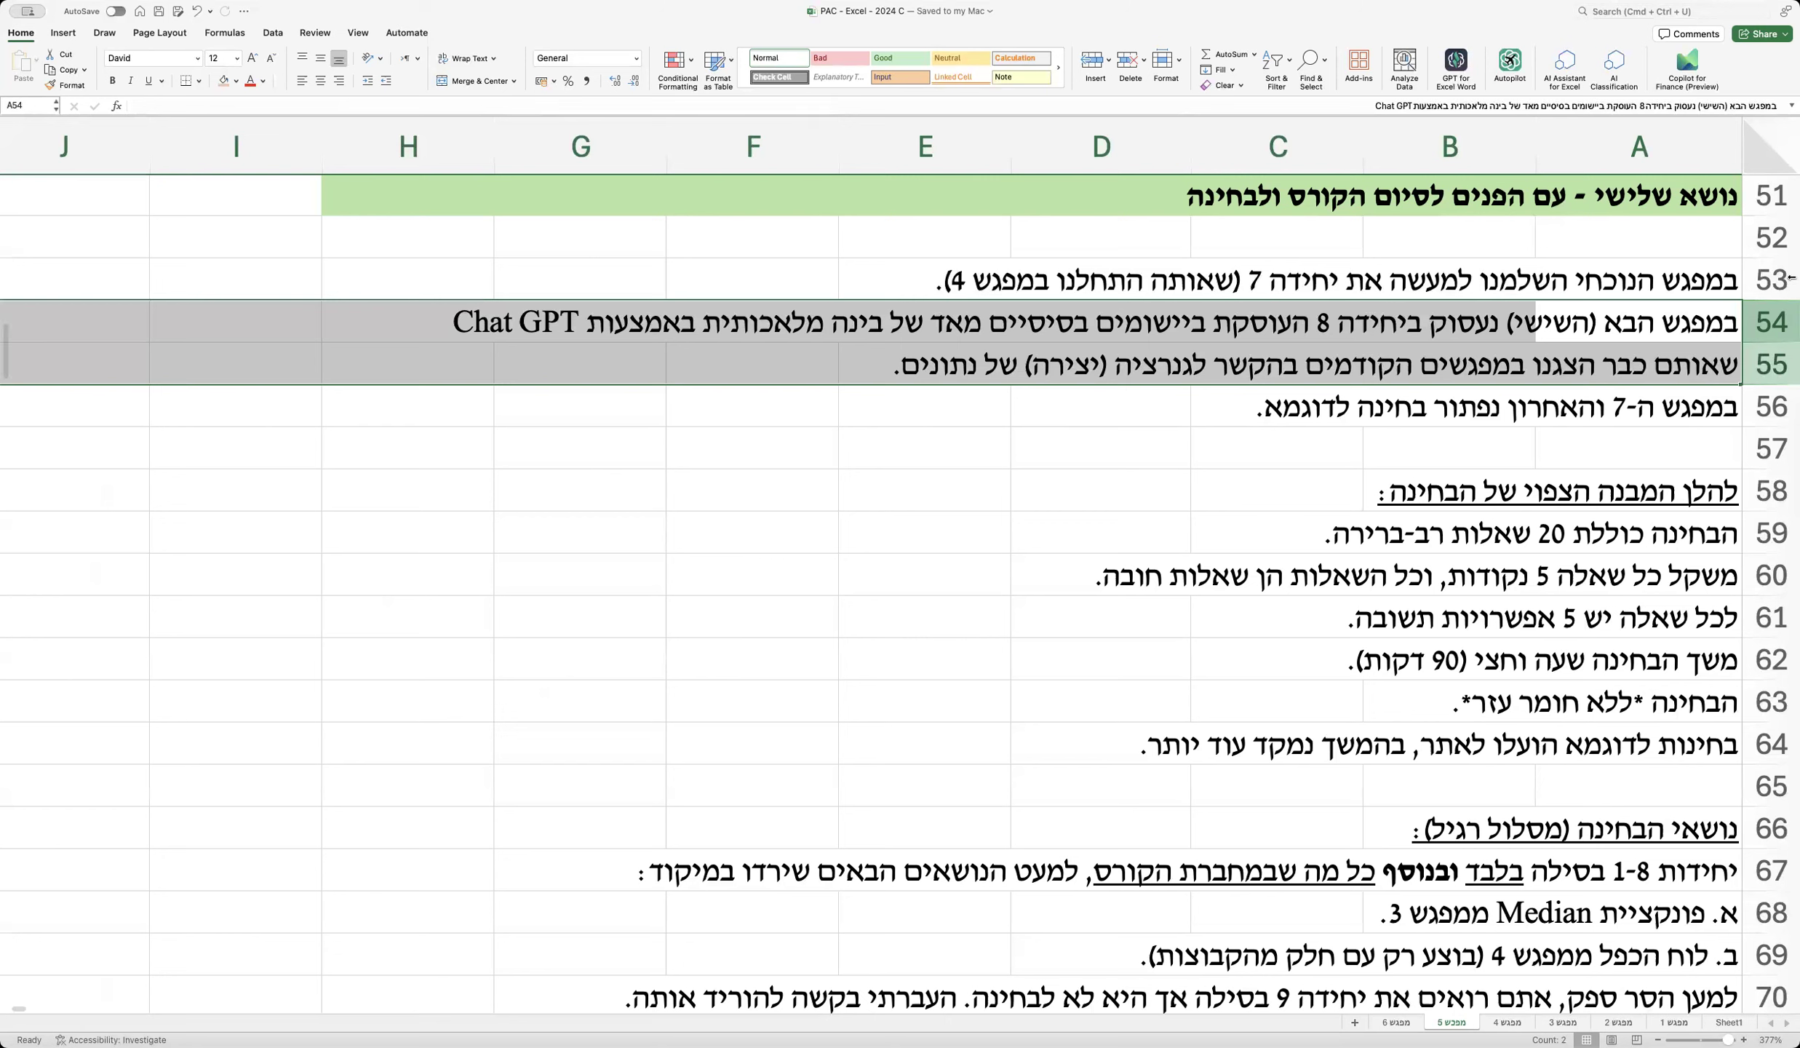
pyautogui.click(1770, 403)
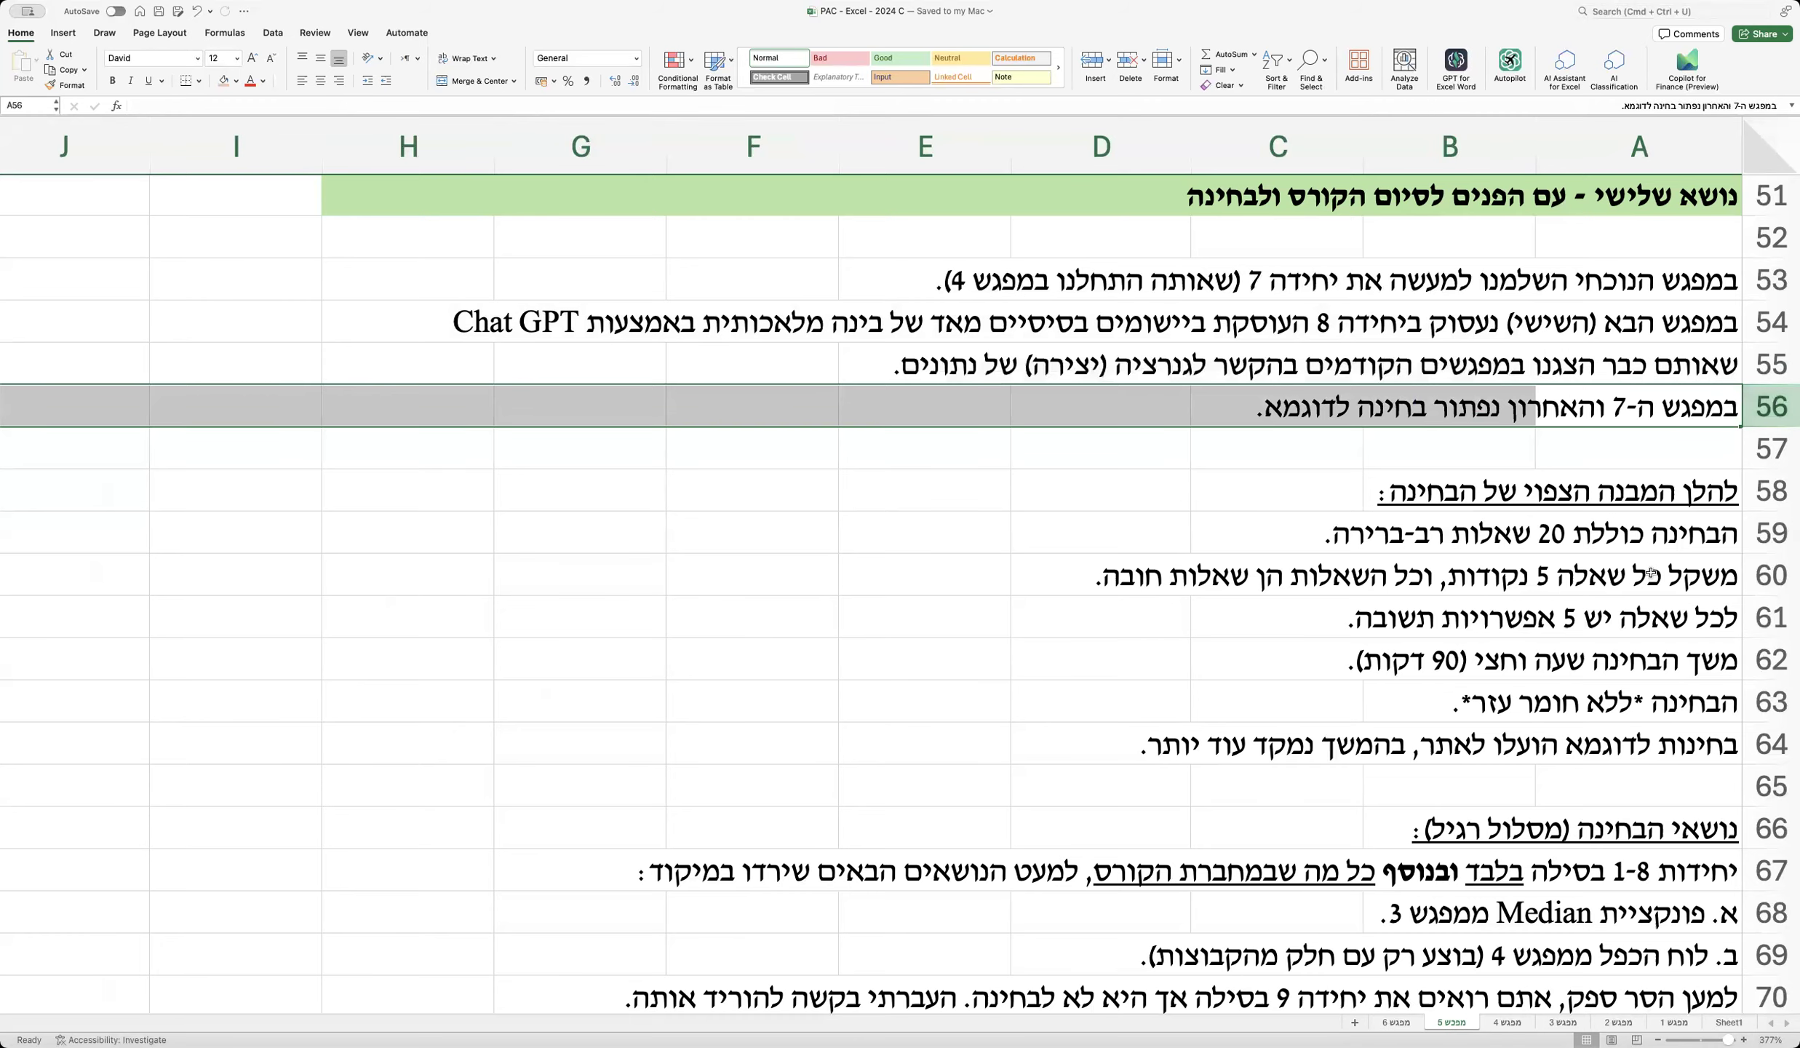
# Step: Review the expected exam structure in rows 58 to 64, highlighting the whole section and the duration, no-aids and sample-exam lines
pyautogui.scroll(-3, 1650, 572)
pyautogui.scroll(-1, 1650, 573)
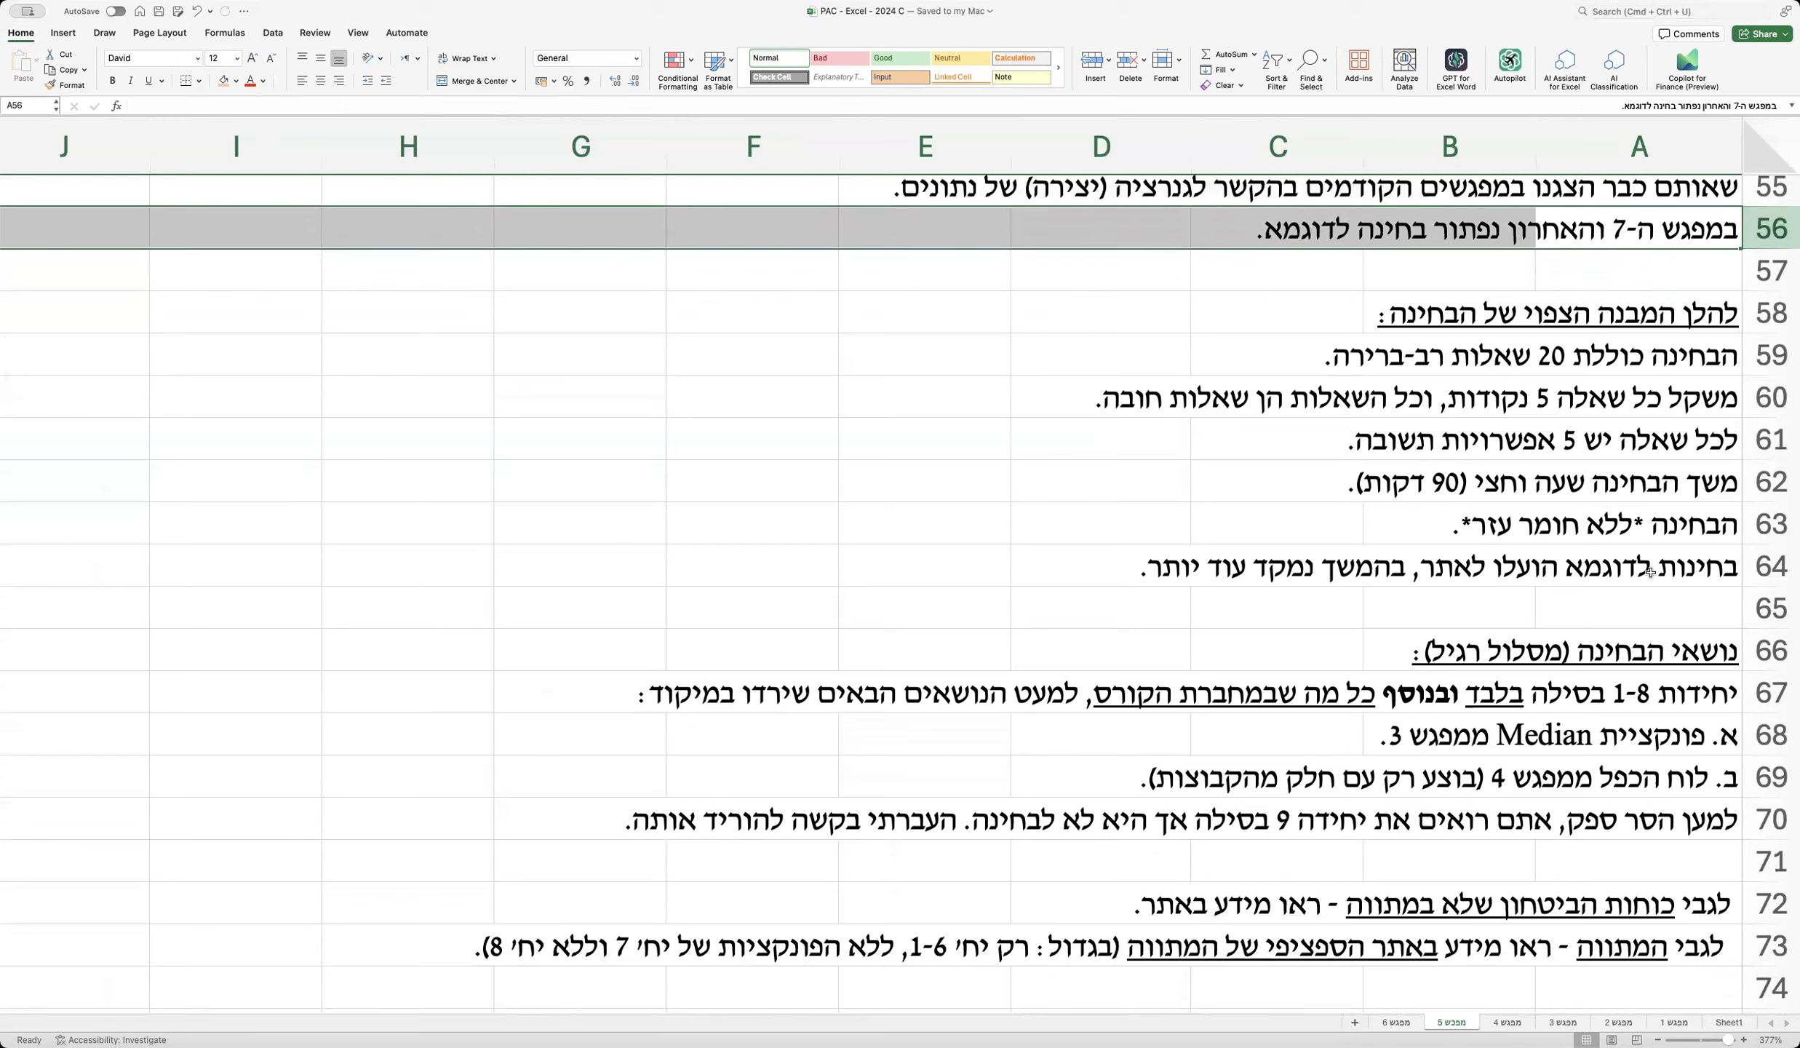
pyautogui.moveTo(1696, 320); pyautogui.dragTo(1095, 577)
pyautogui.scroll(-3, 1097, 577)
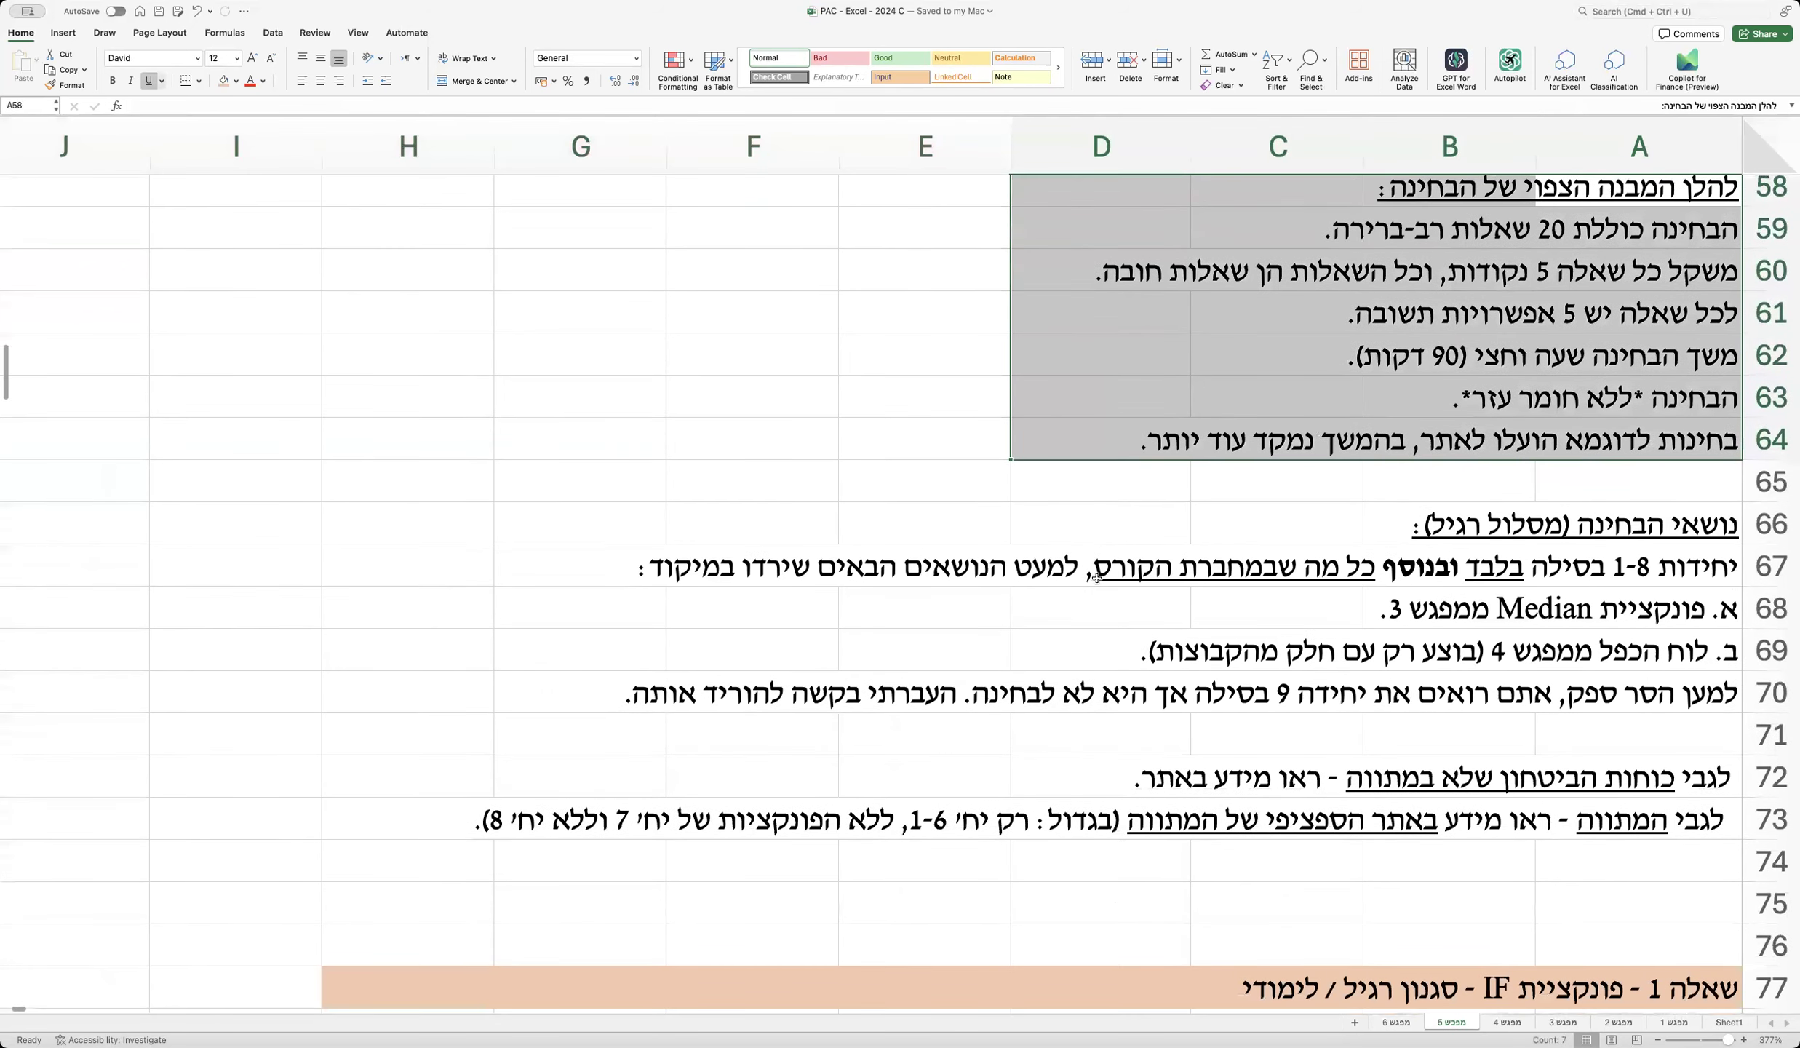
pyautogui.scroll(3, 1097, 577)
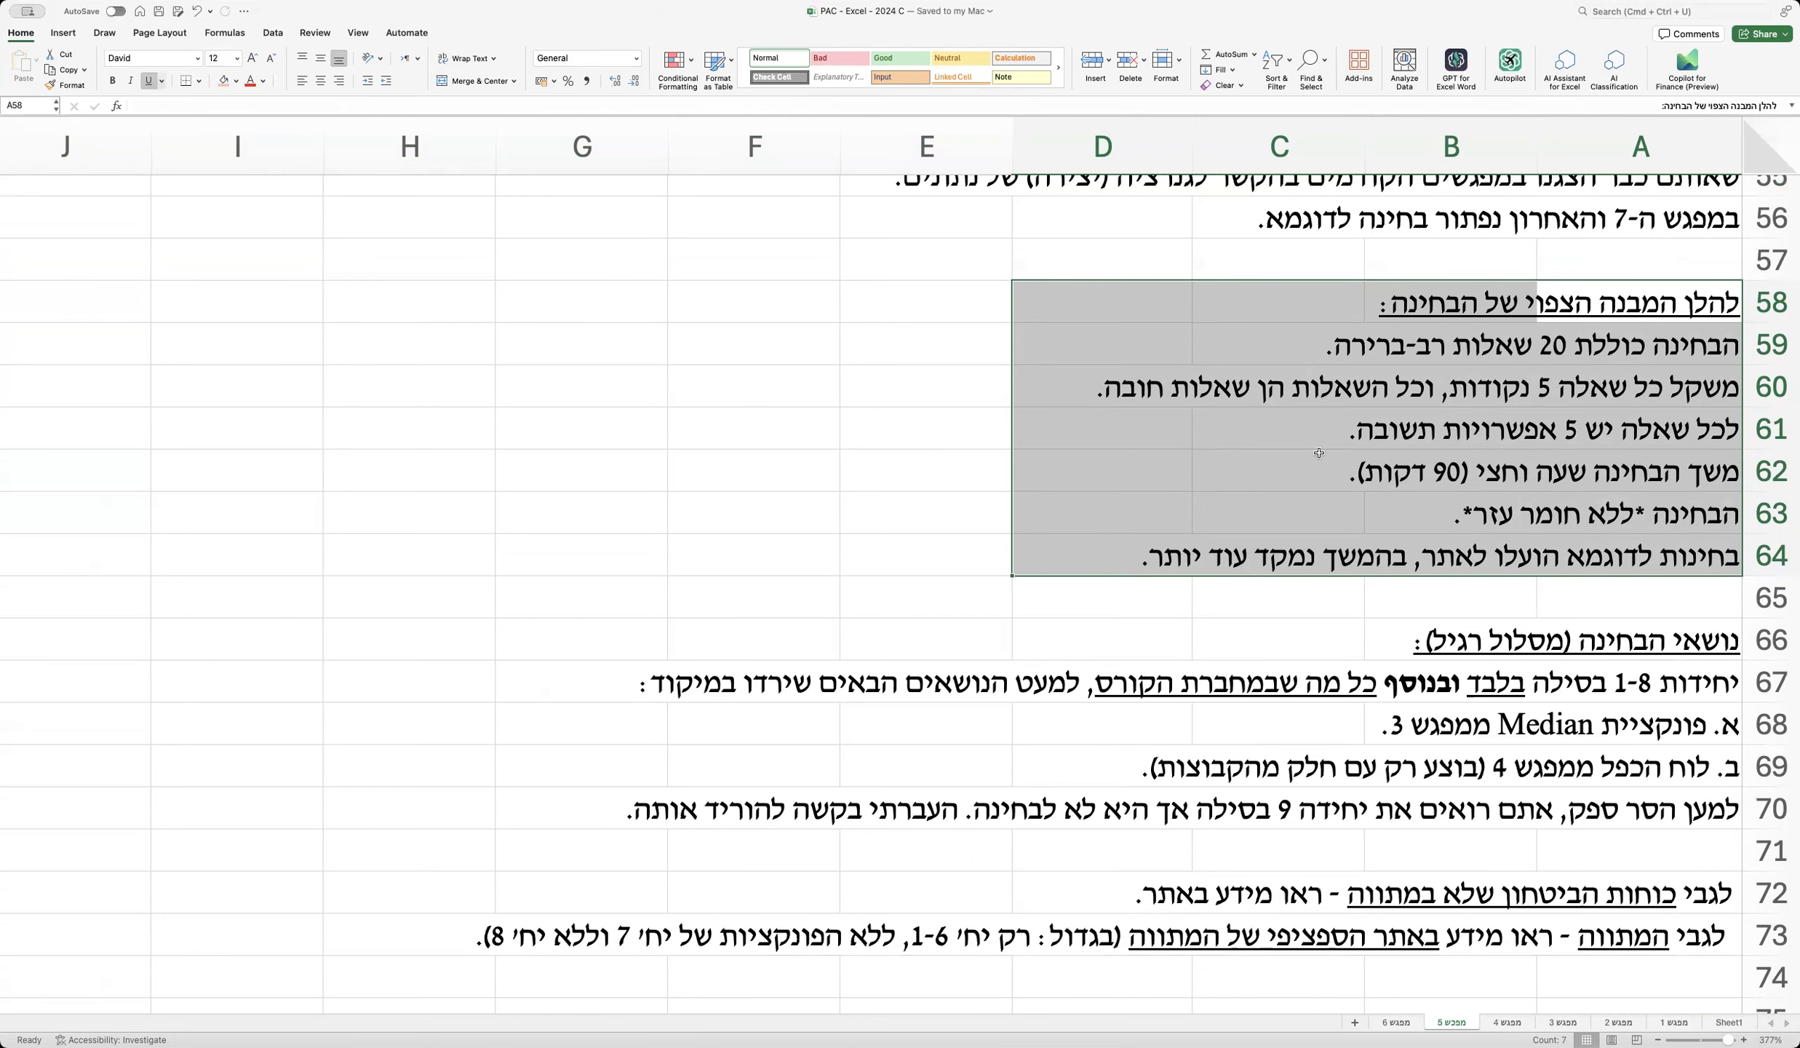
pyautogui.click(1641, 477)
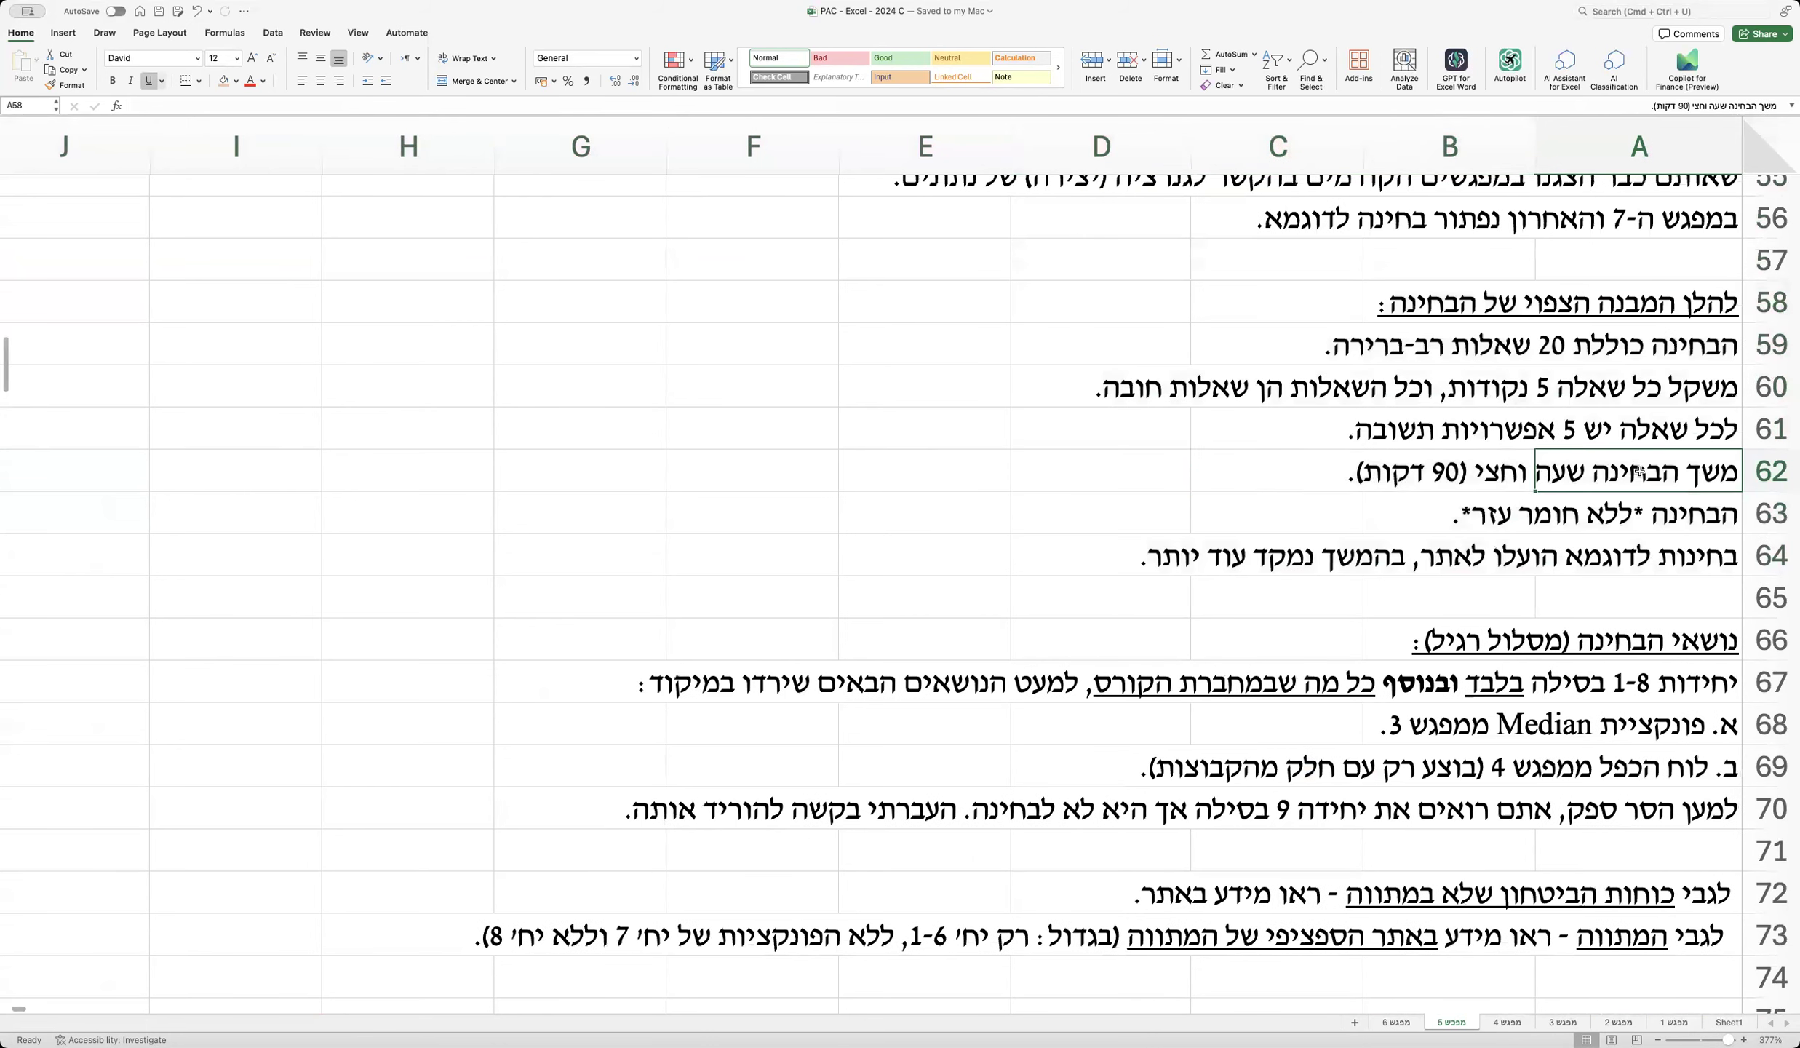
pyautogui.click(1643, 509)
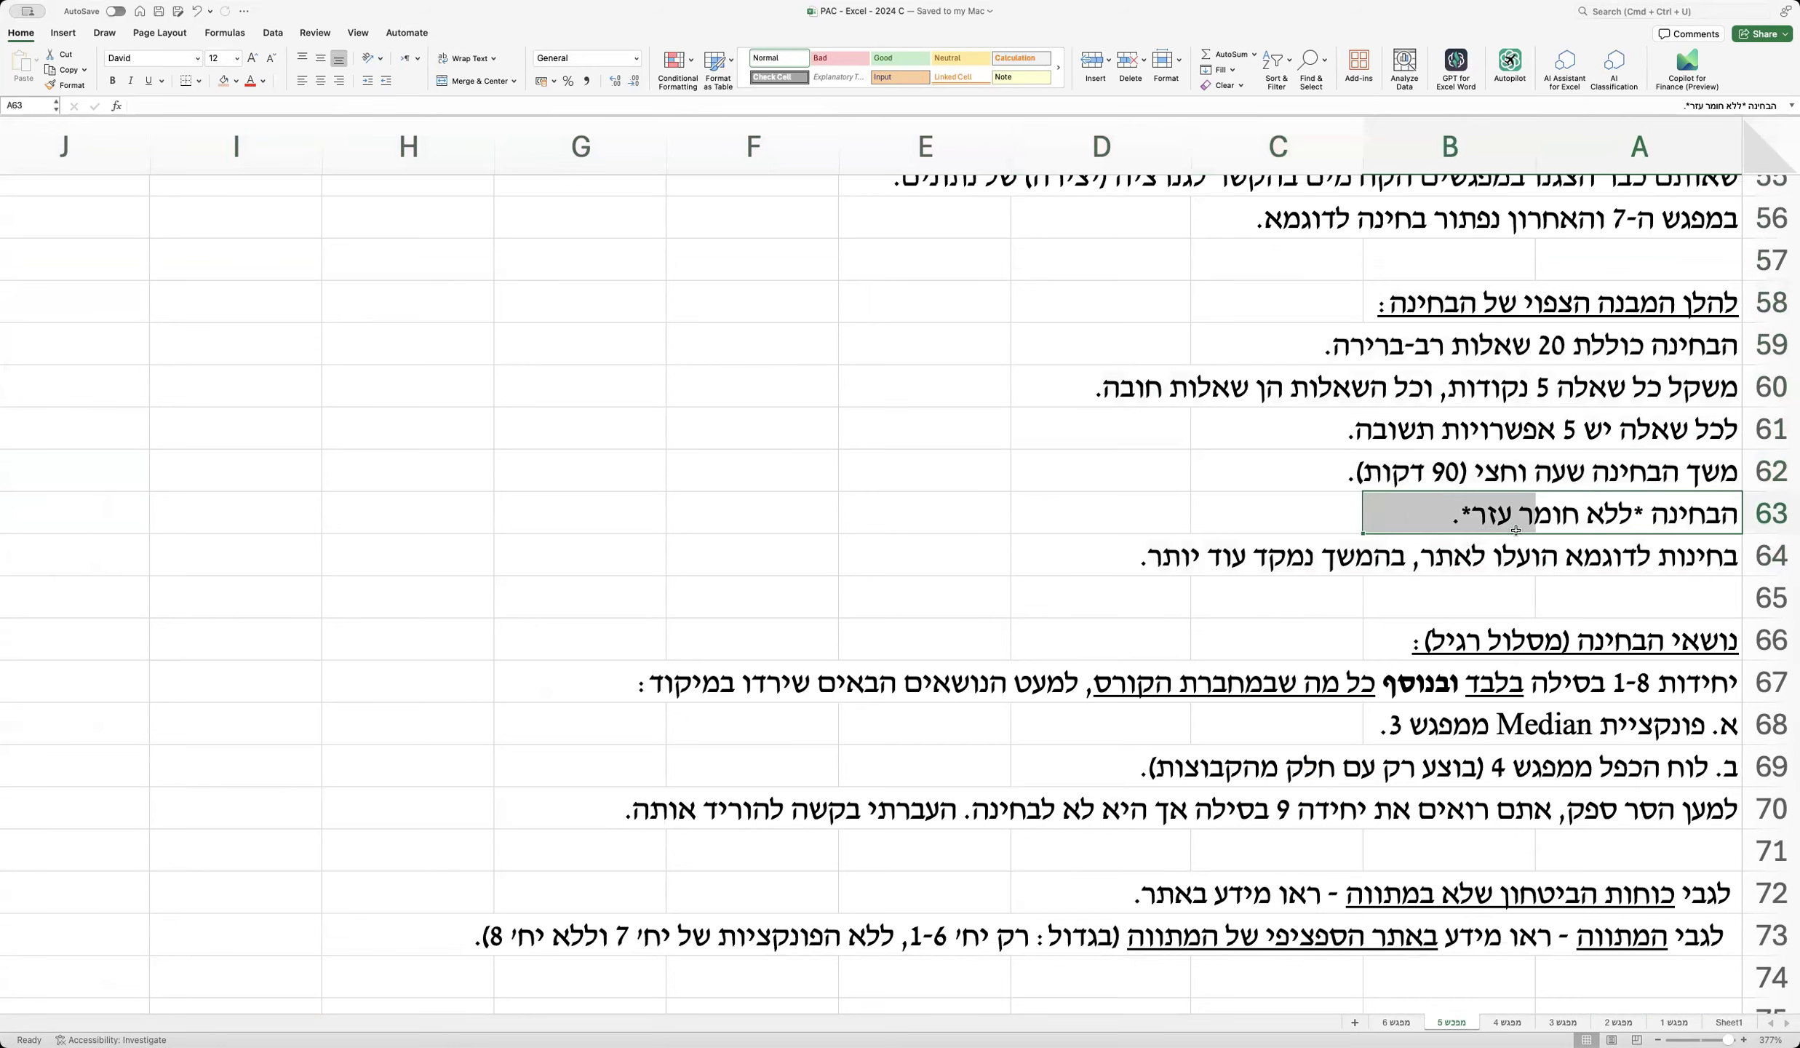
pyautogui.click(1660, 551)
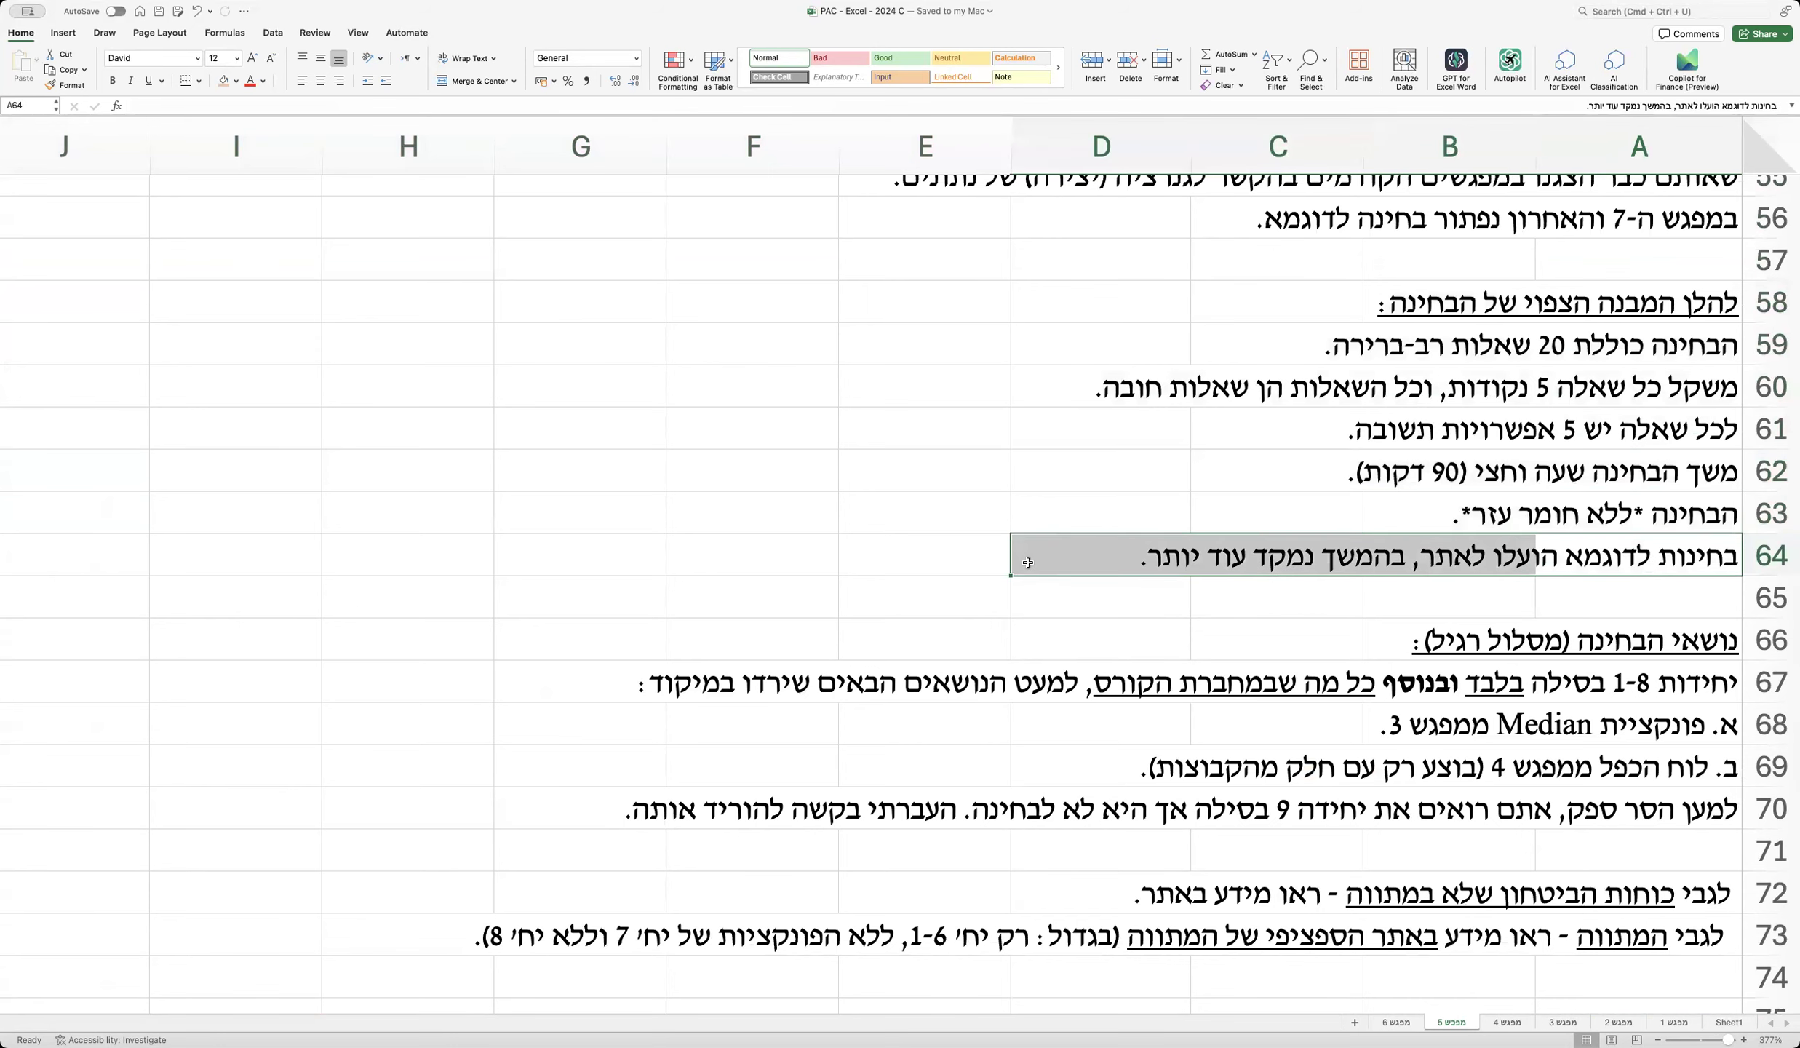
# Step: Review the exam topics and exclusions in rows 66 to 70 and the special-track notes in rows 72 and 73, highlighting individual lines
pyautogui.scroll(-7, 1028, 563)
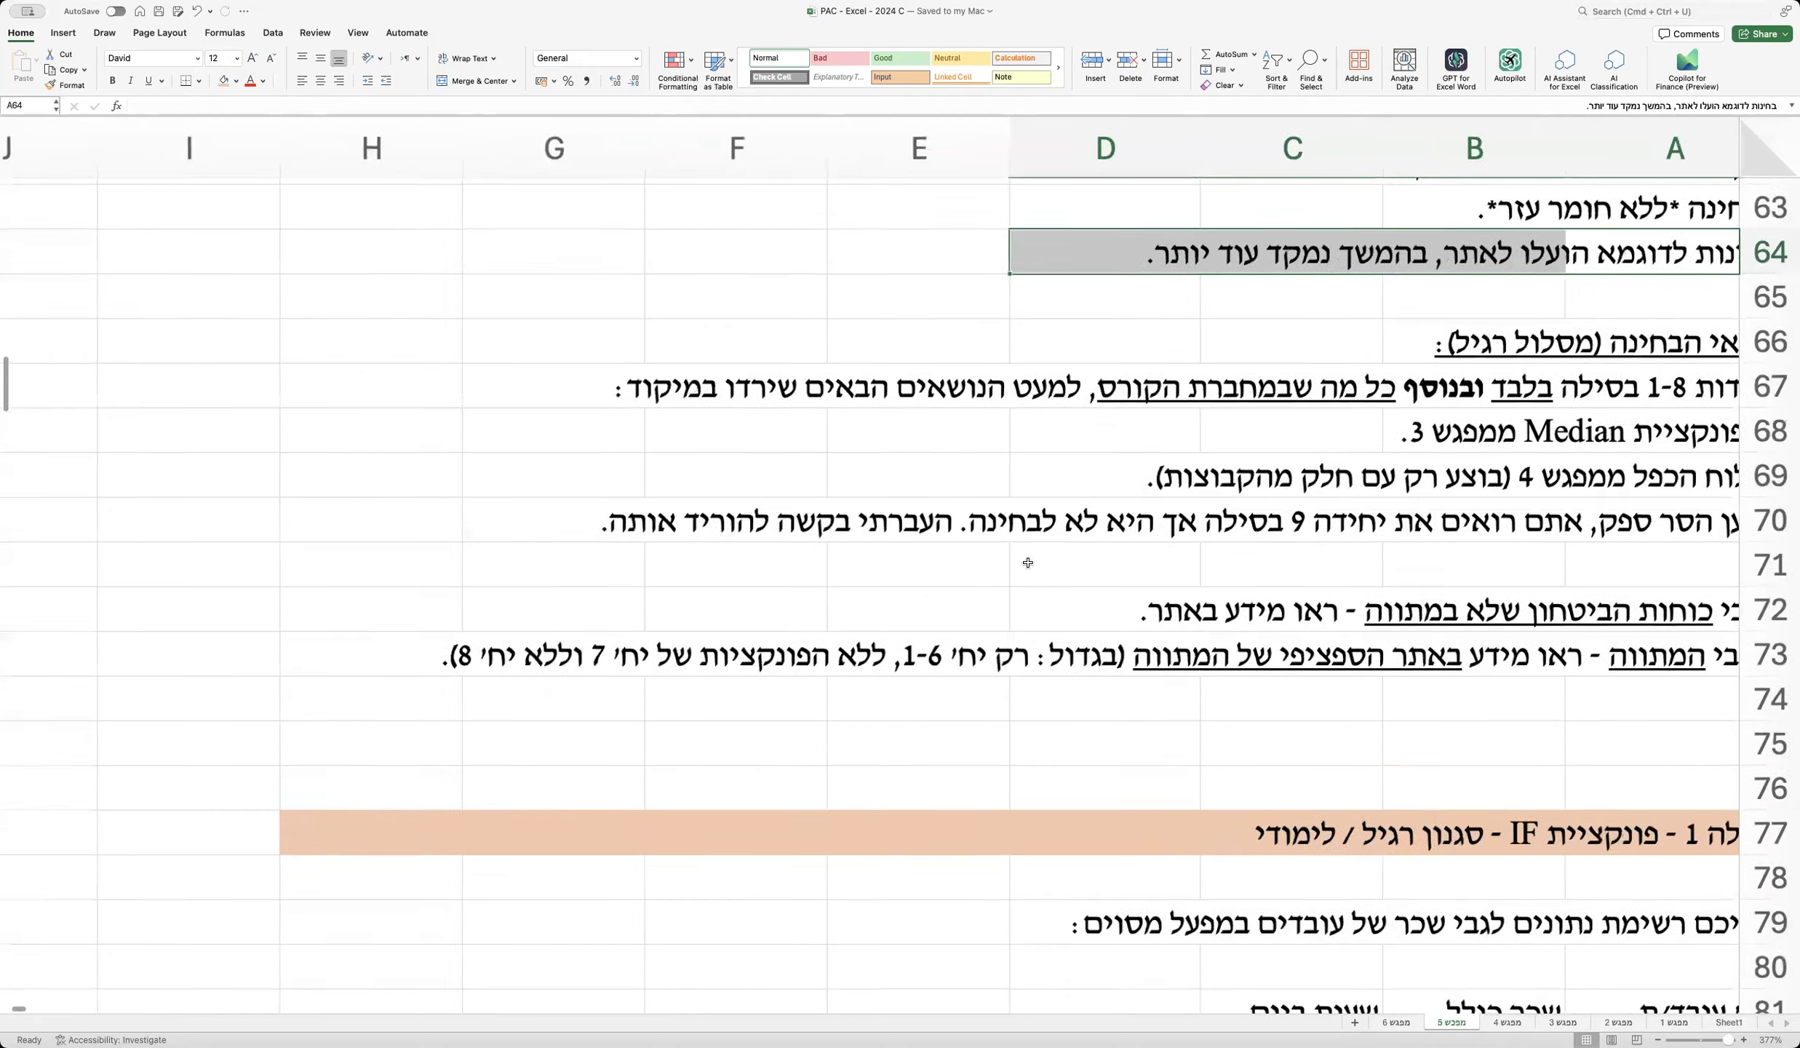
pyautogui.scroll(2, 1027, 563)
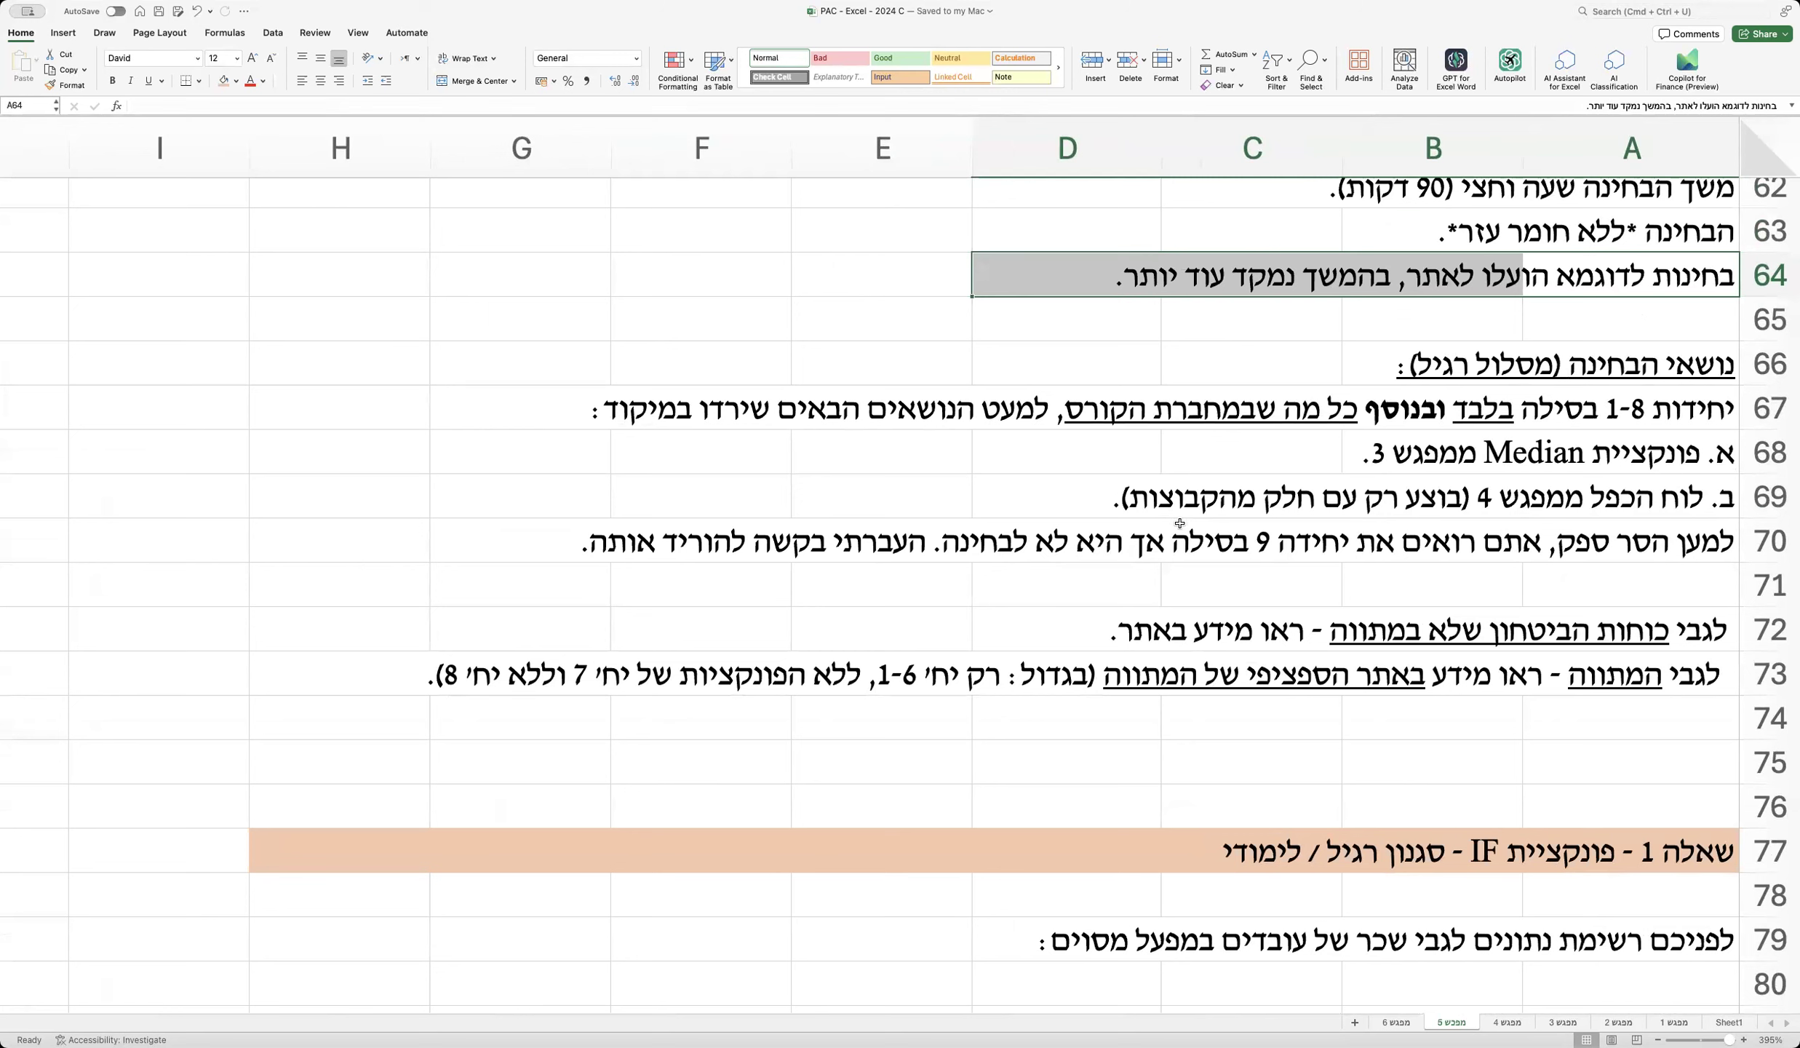
pyautogui.moveTo(1621, 408); pyautogui.dragTo(588, 402)
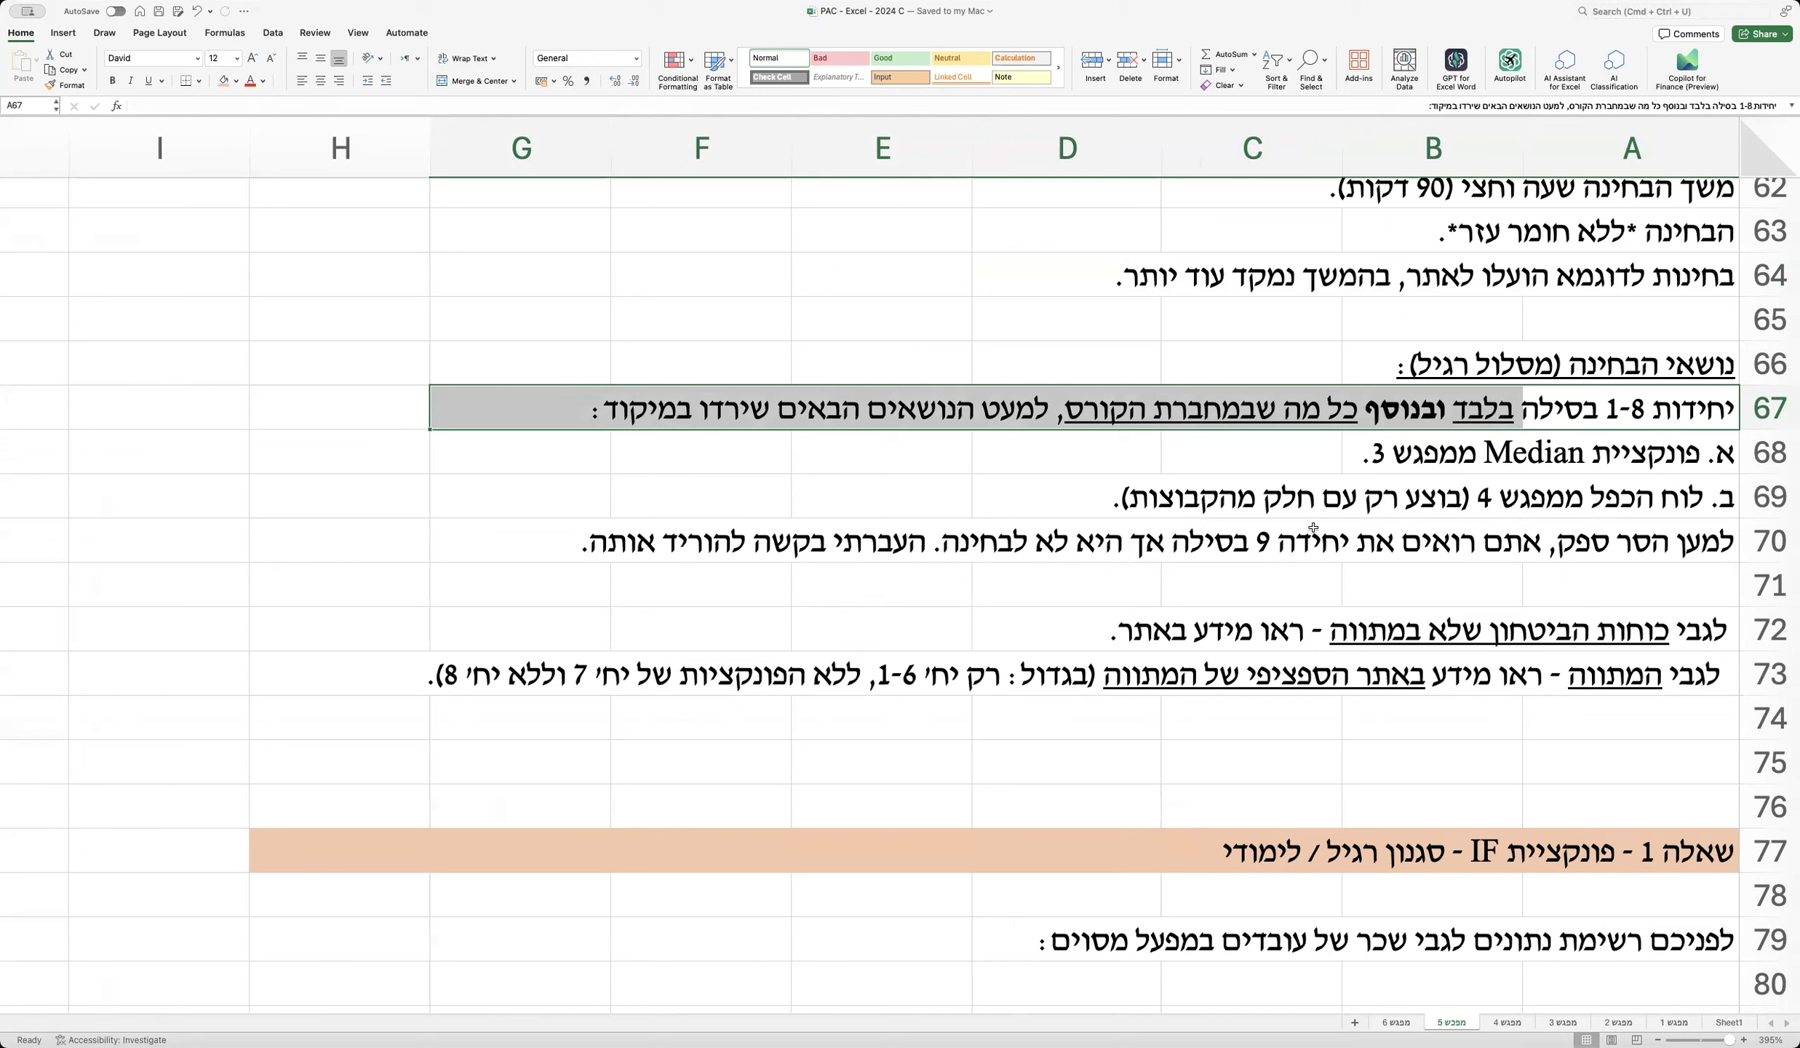
pyautogui.click(1786, 493)
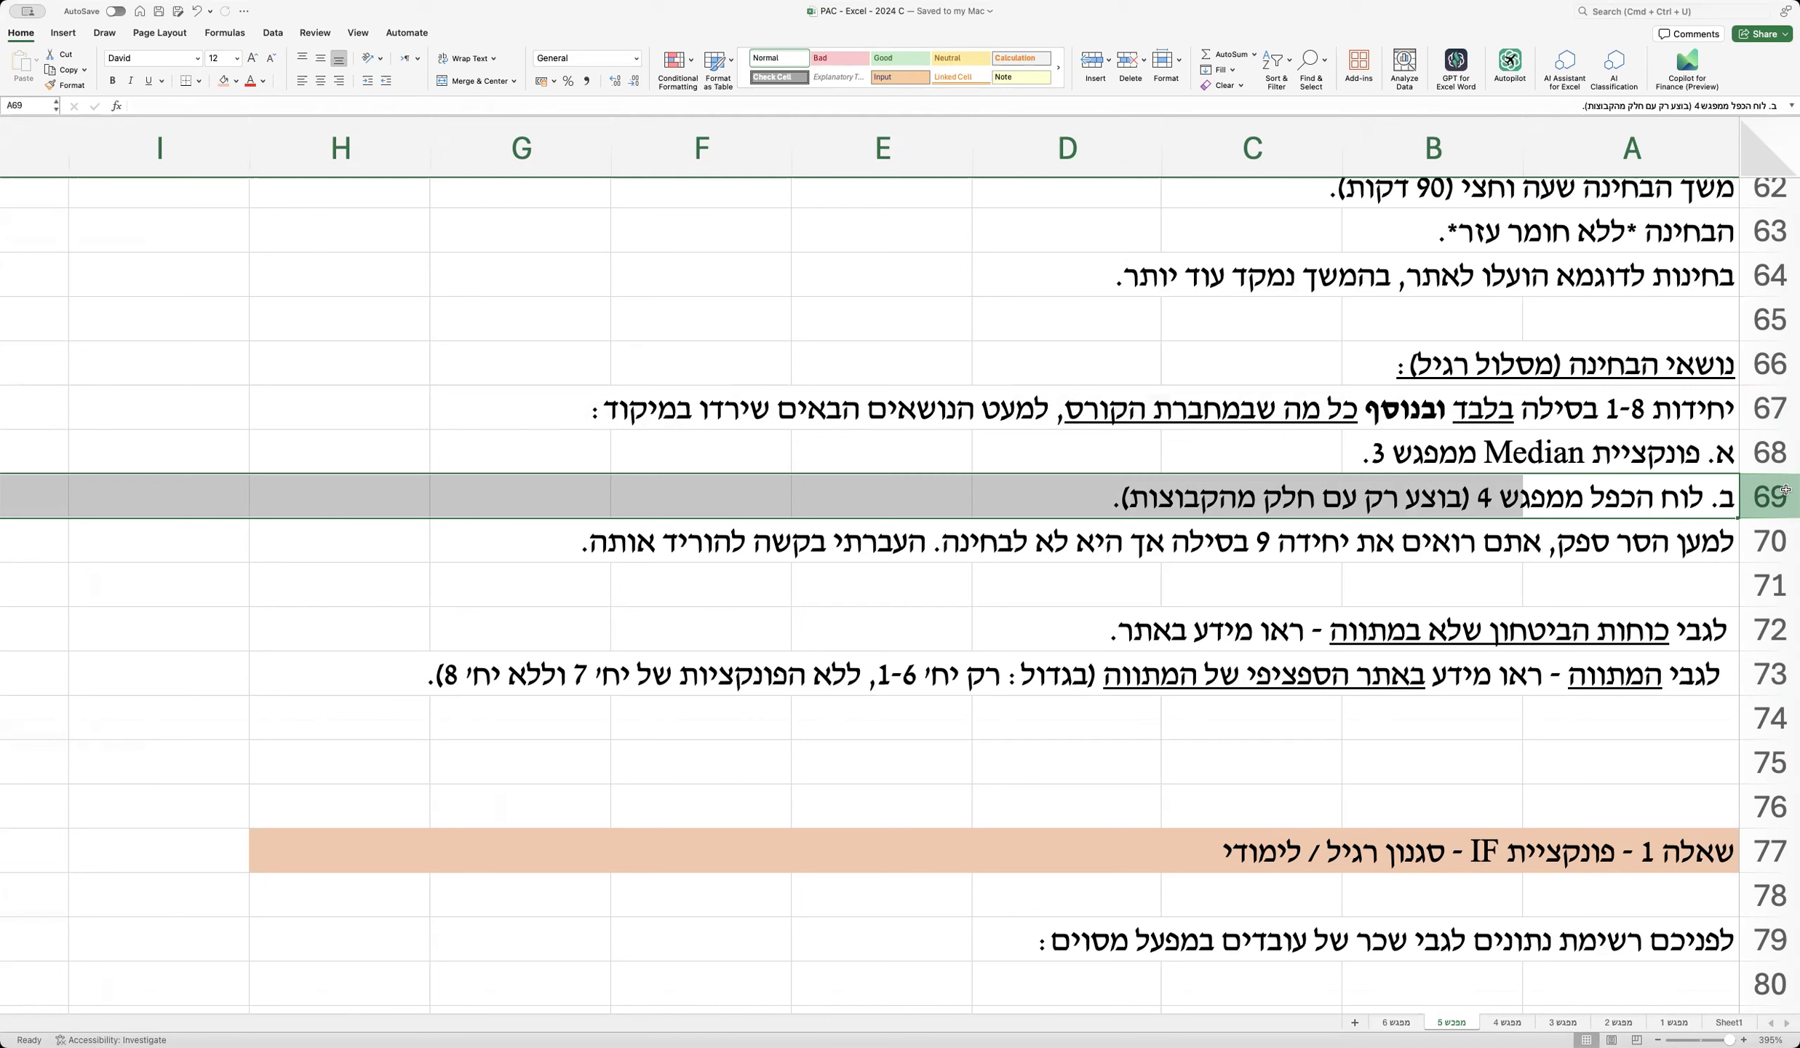
pyautogui.click(1770, 540)
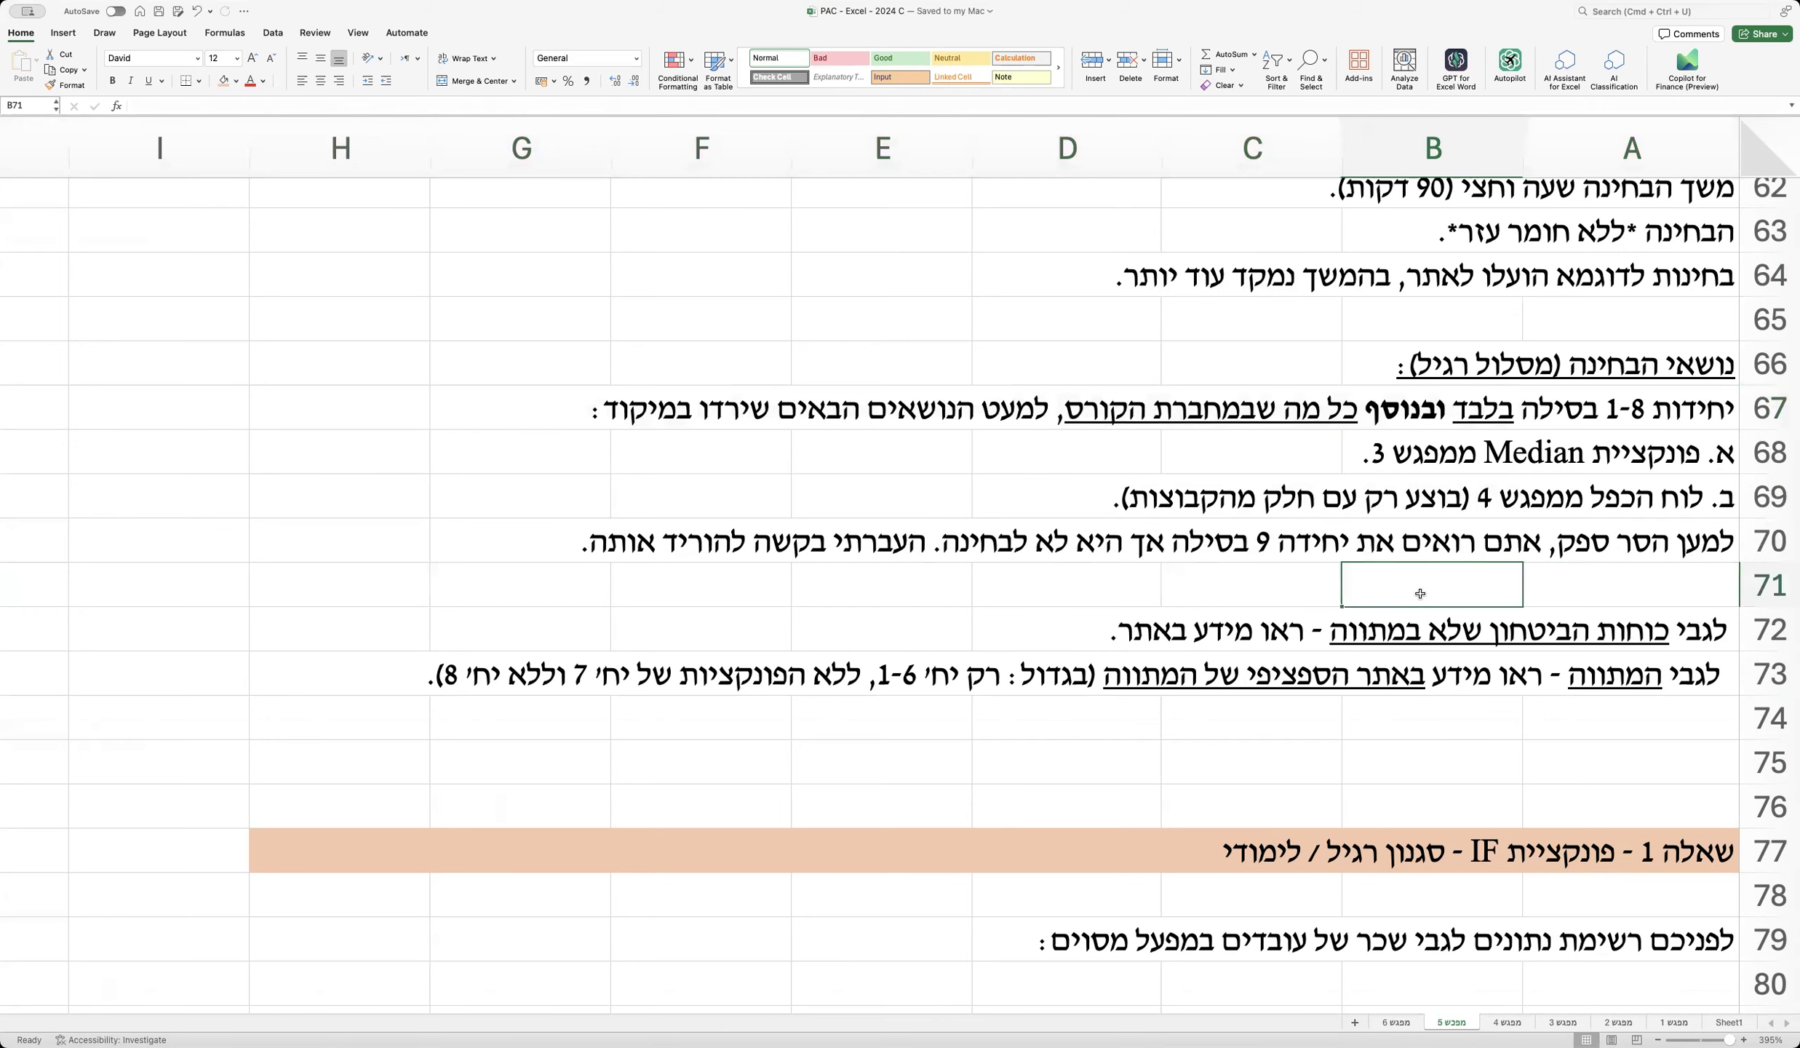
pyautogui.click(1089, 592)
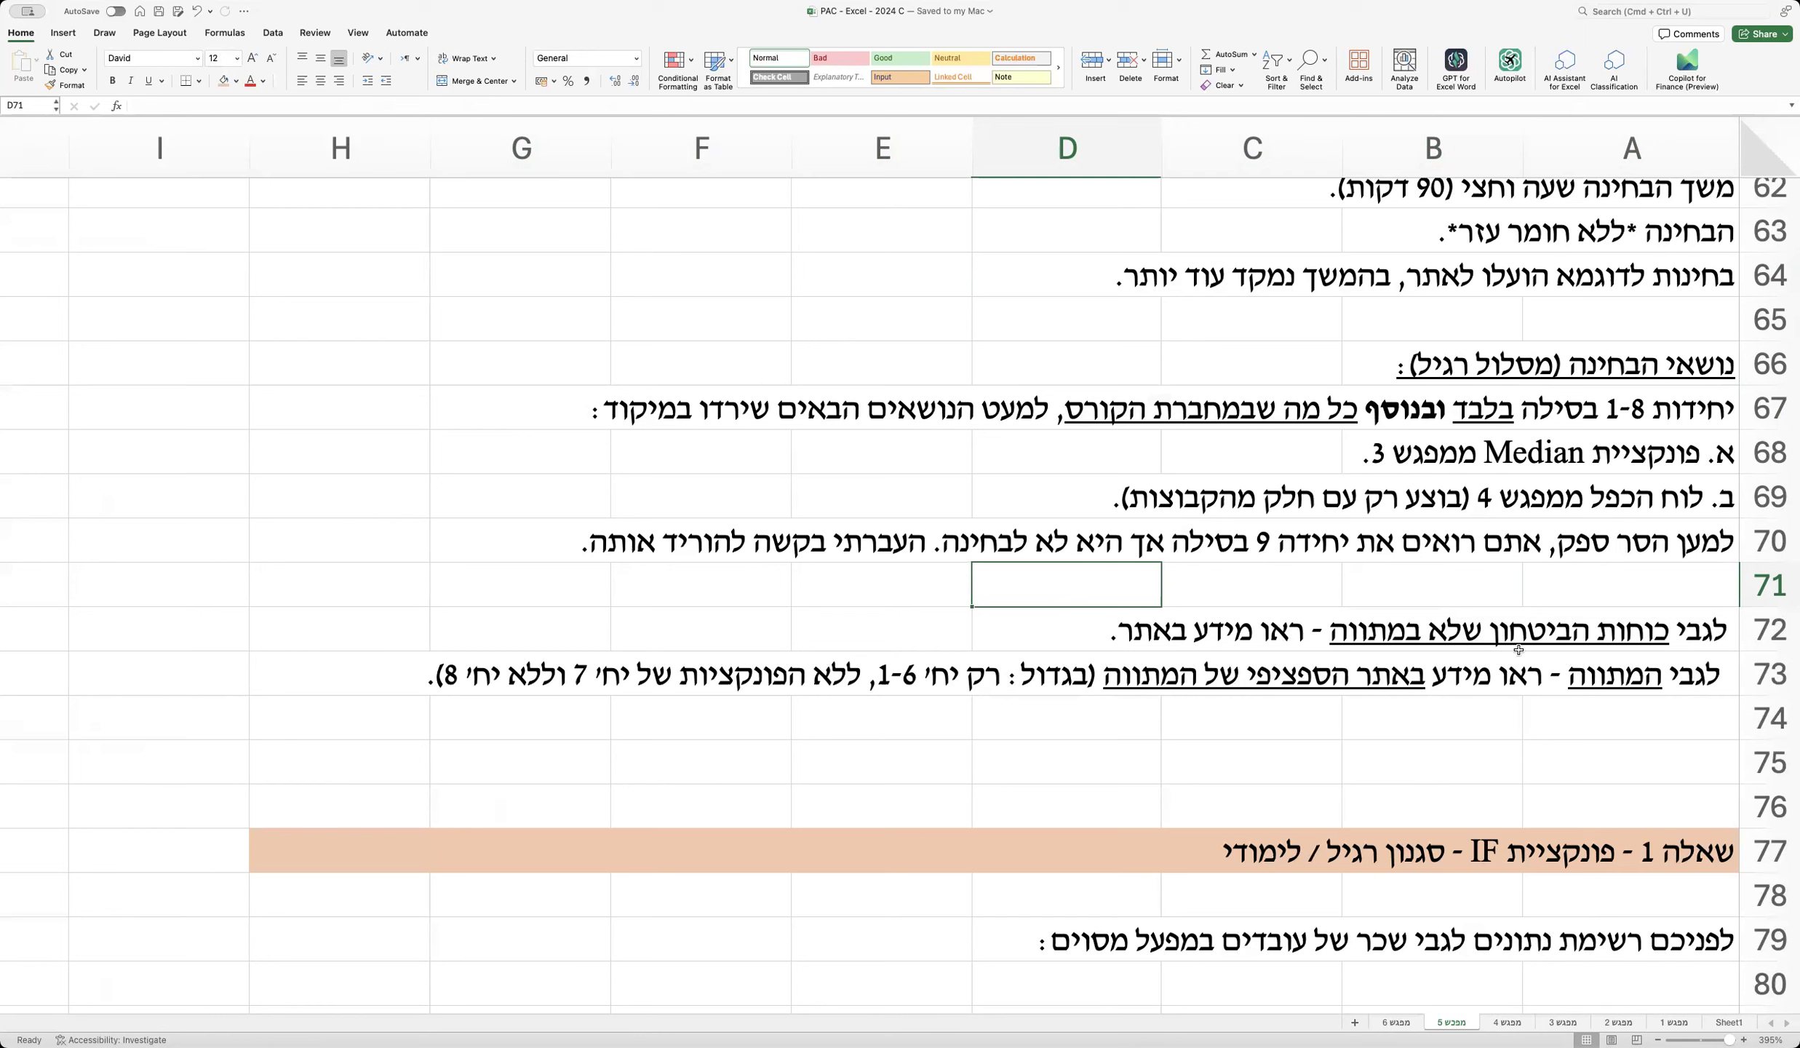
pyautogui.moveTo(1607, 677); pyautogui.dragTo(354, 676)
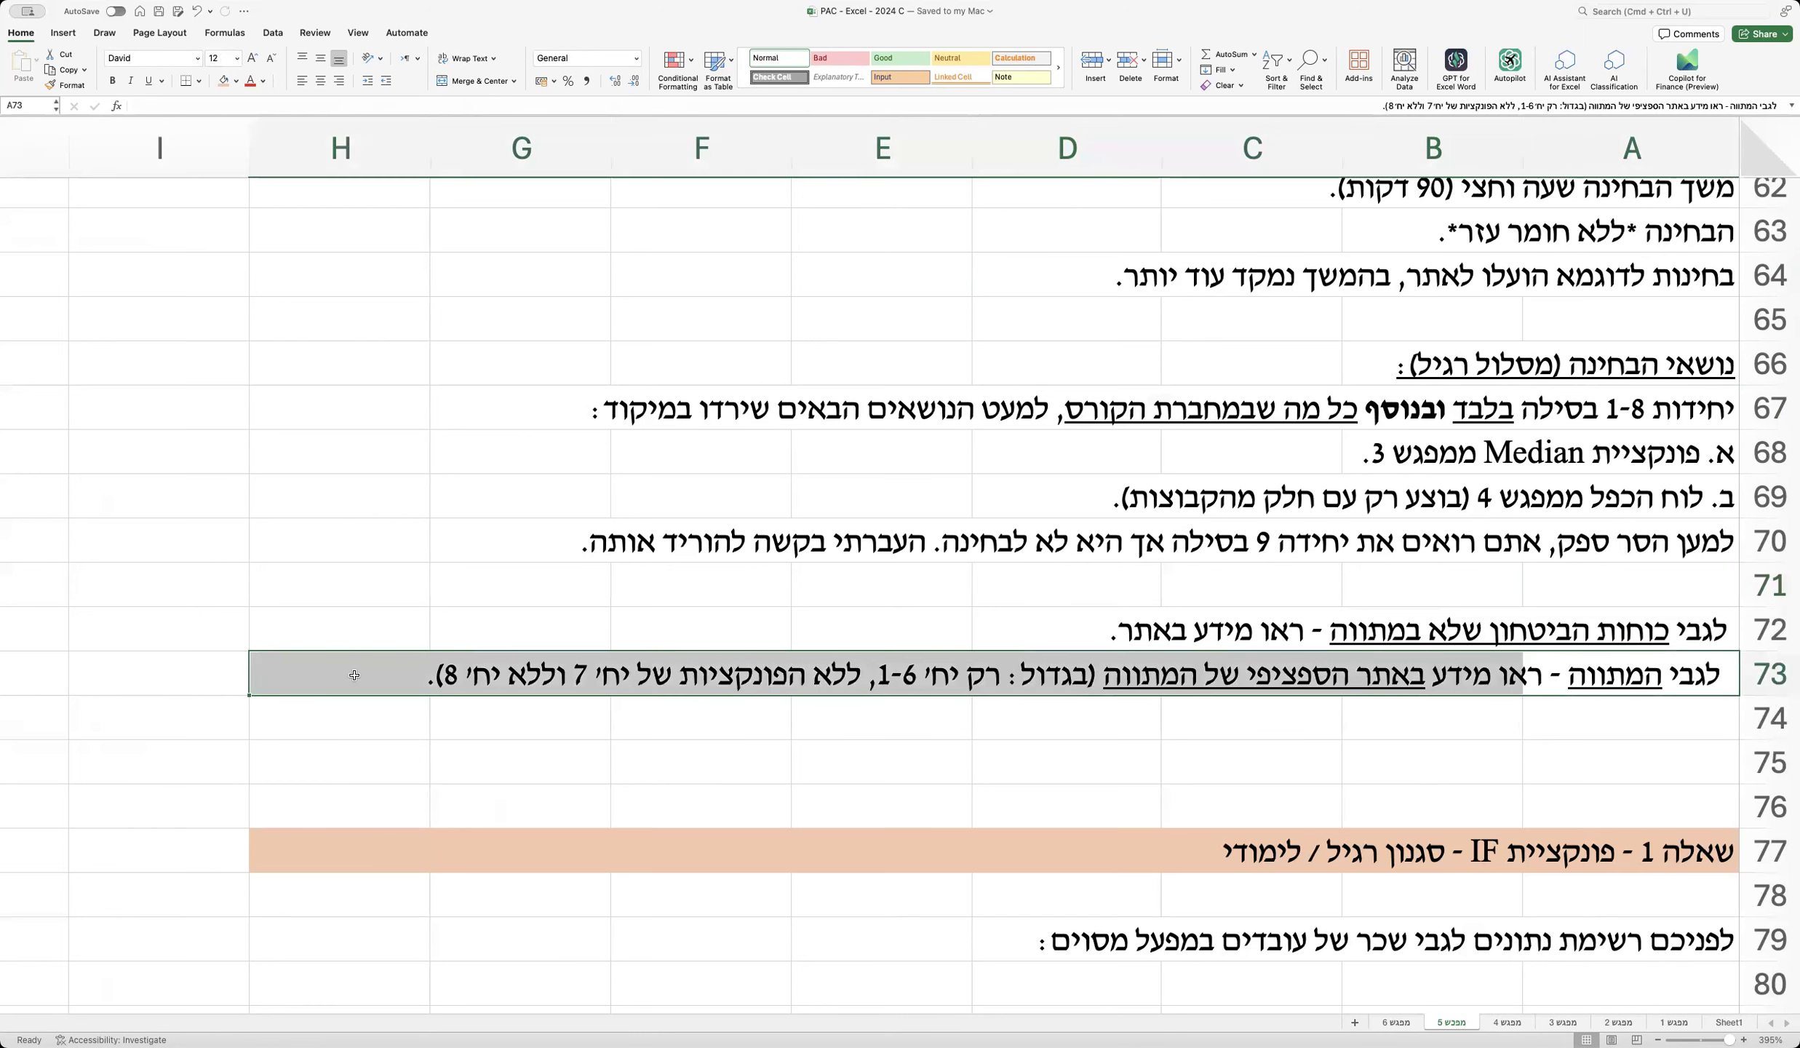